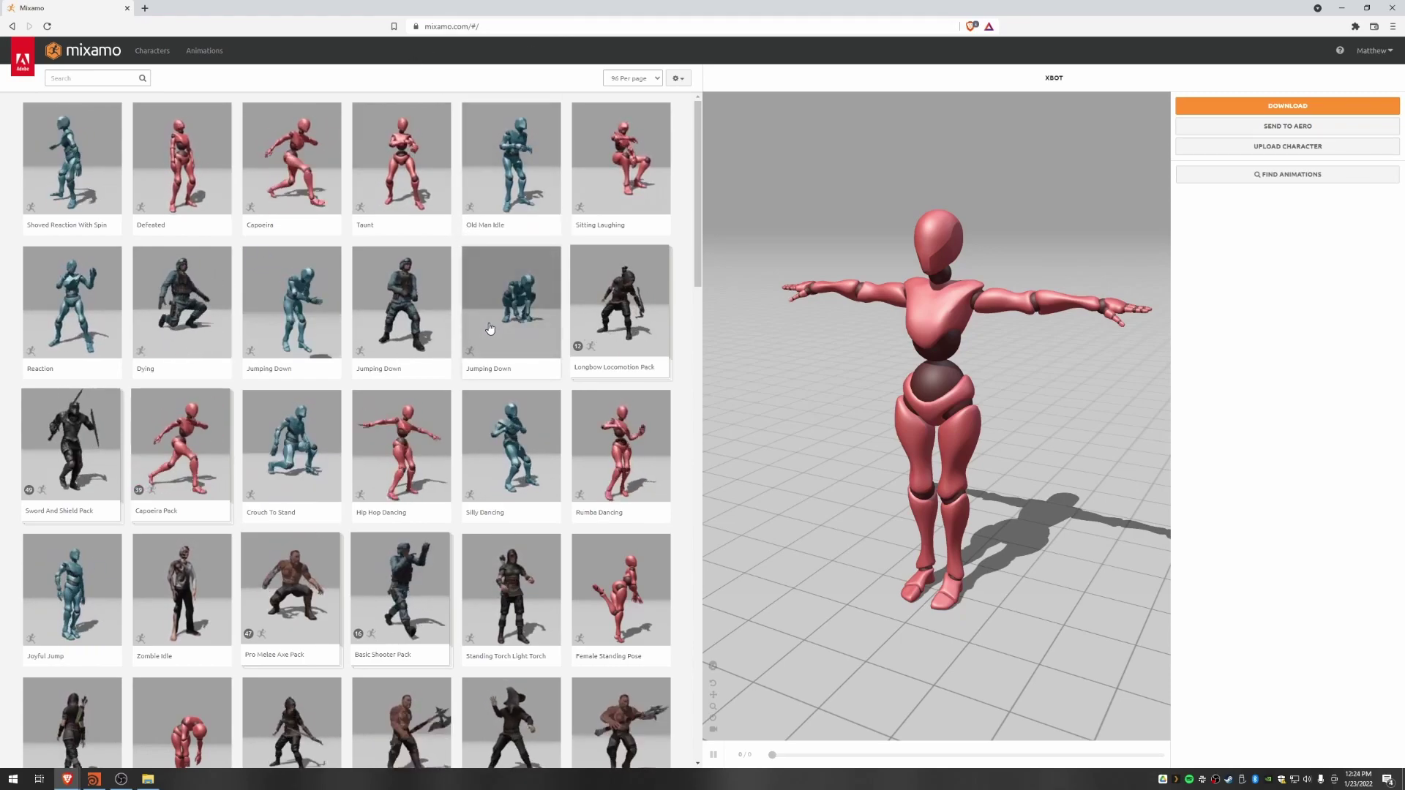
Step: Choose the Mannequin from the character library and go to the animation library
scroll(439, 344, "down", 15)
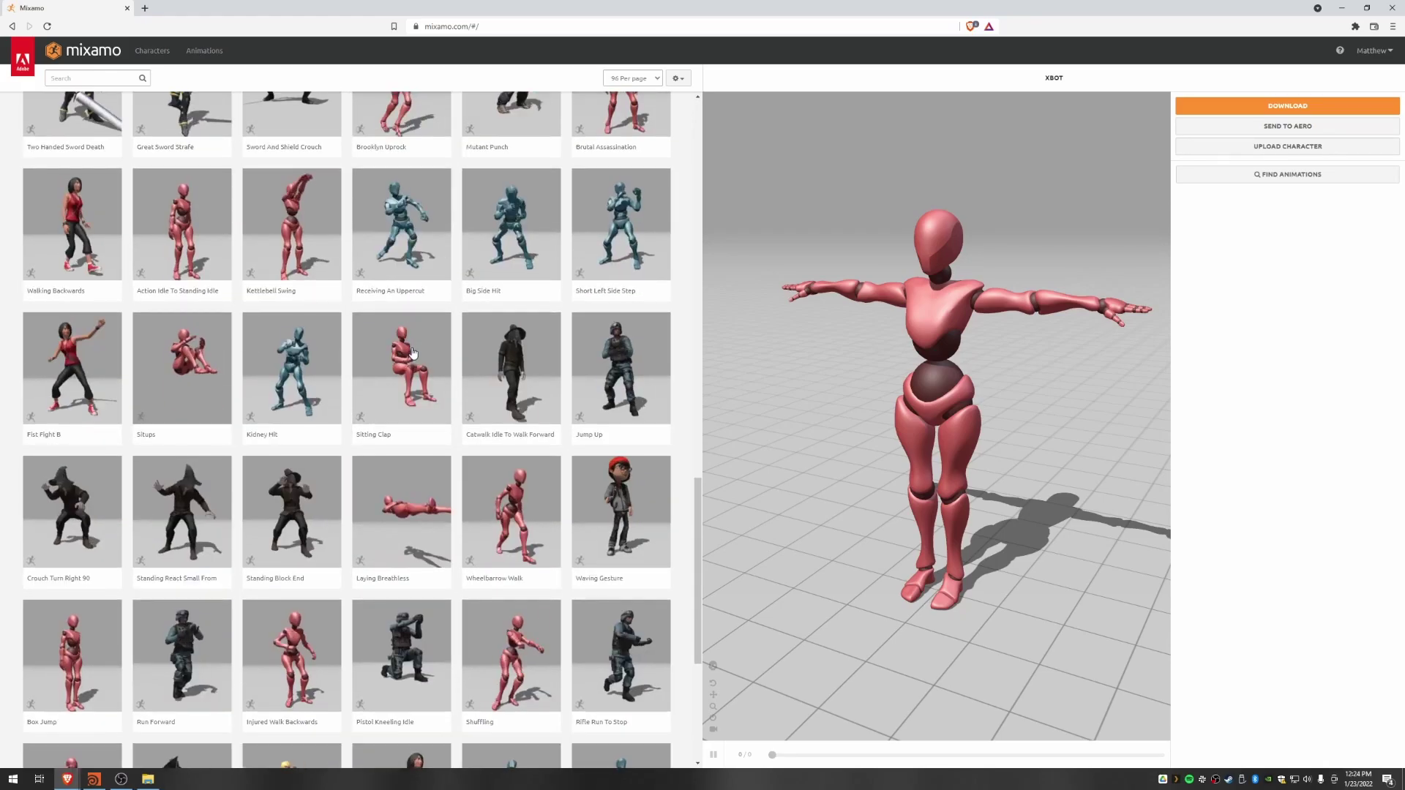
scroll(413, 352, "up", 12)
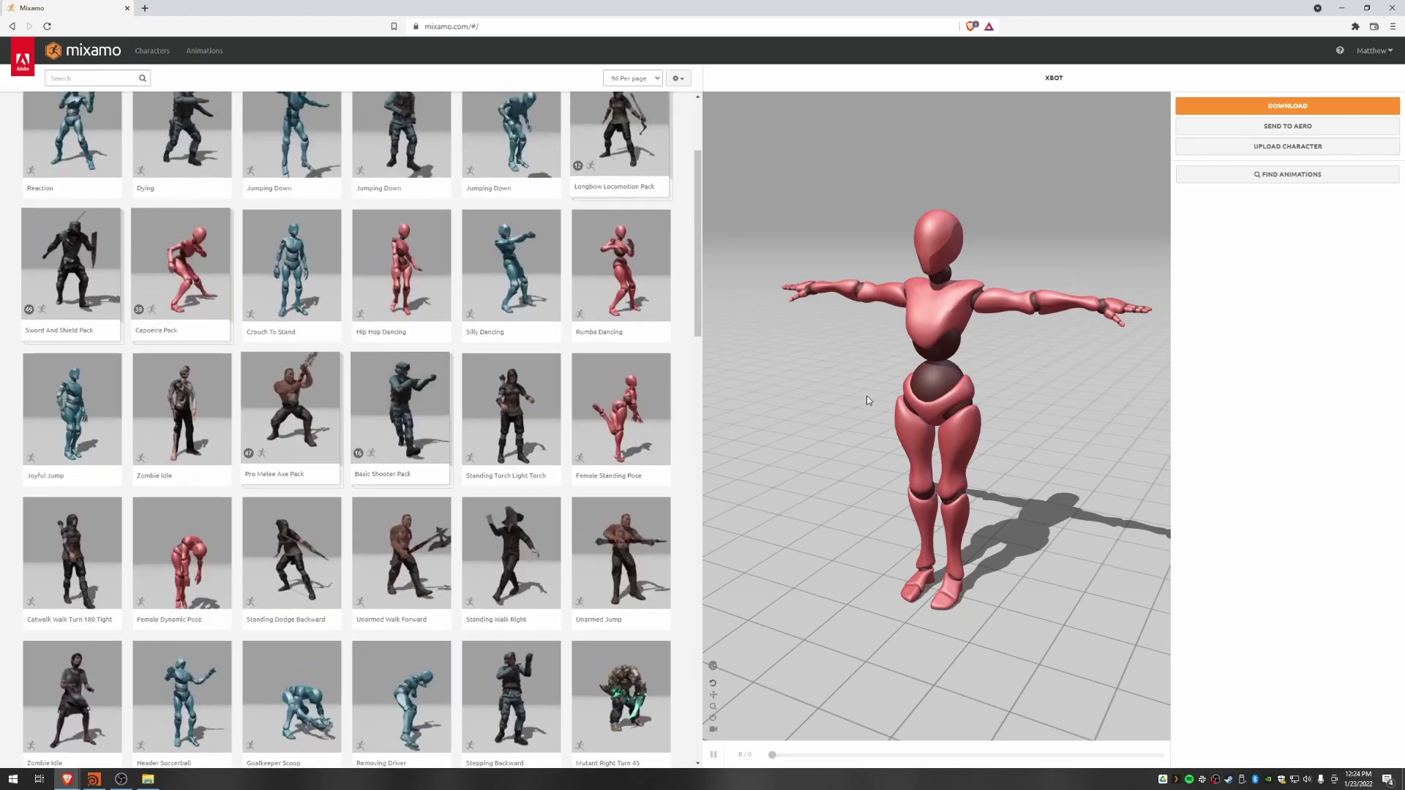
mouse_move(910, 420)
left_mouse_down()
mouse_move(825, 426)
mouse_move(1077, 420)
mouse_move(925, 426)
left_mouse_up()
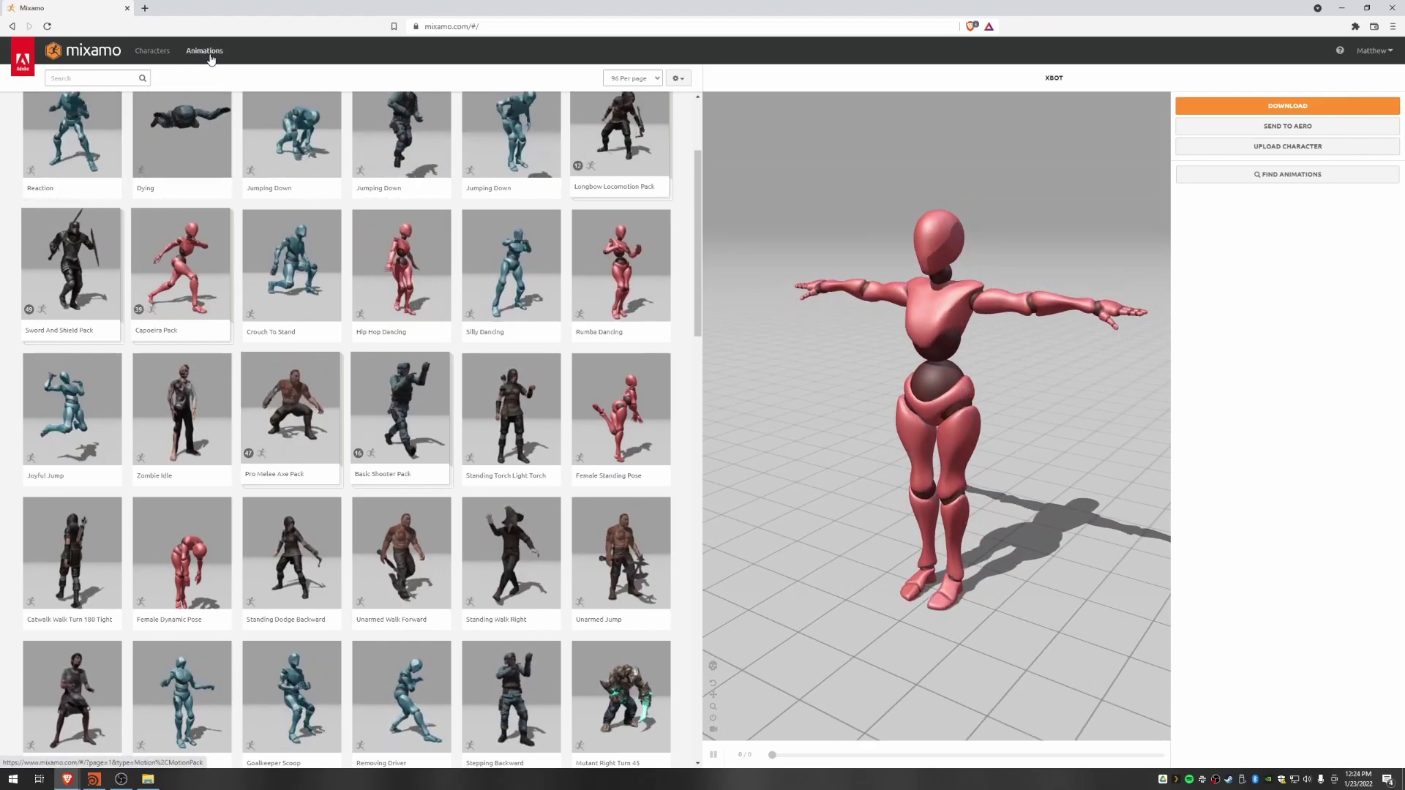
left_click(152, 51)
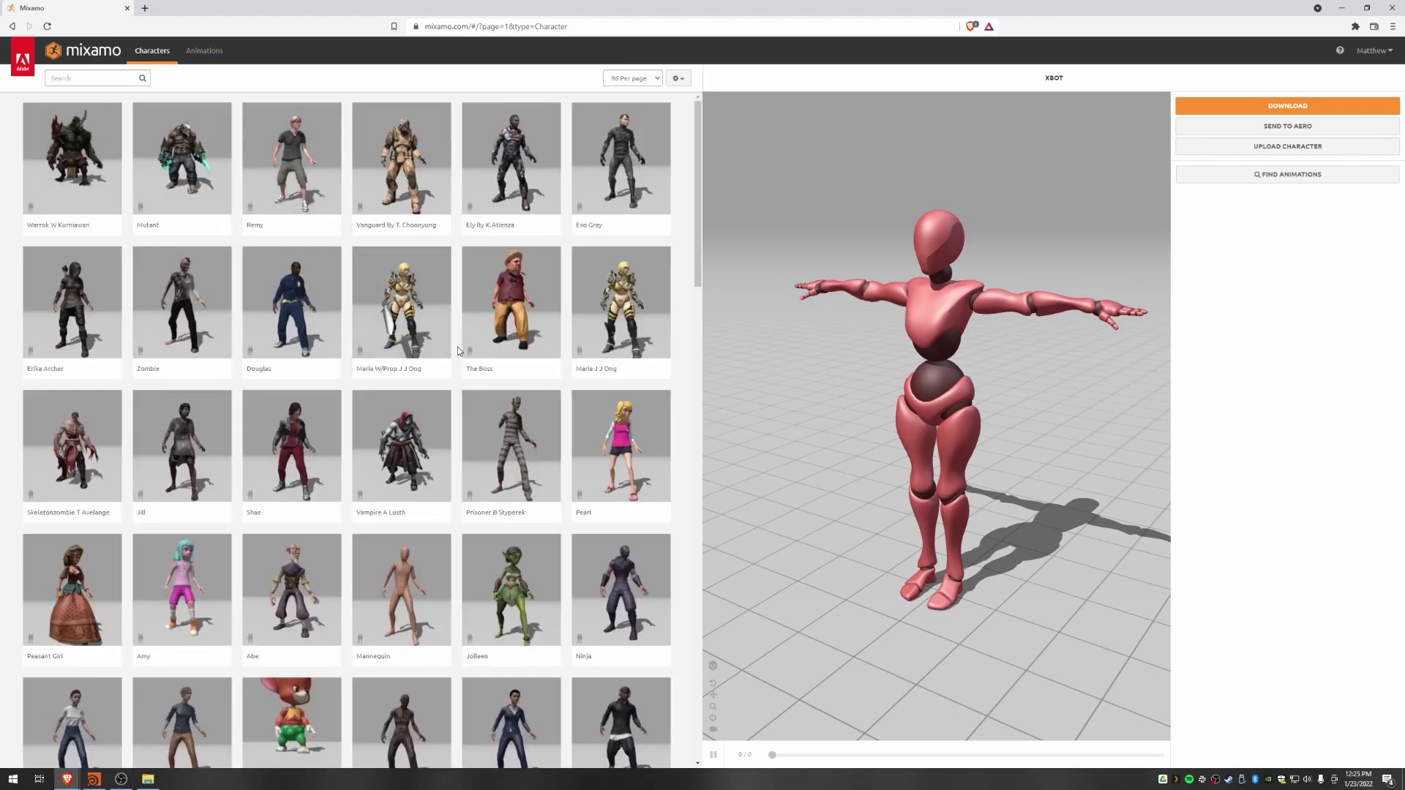
scroll(395, 419, "down", 2)
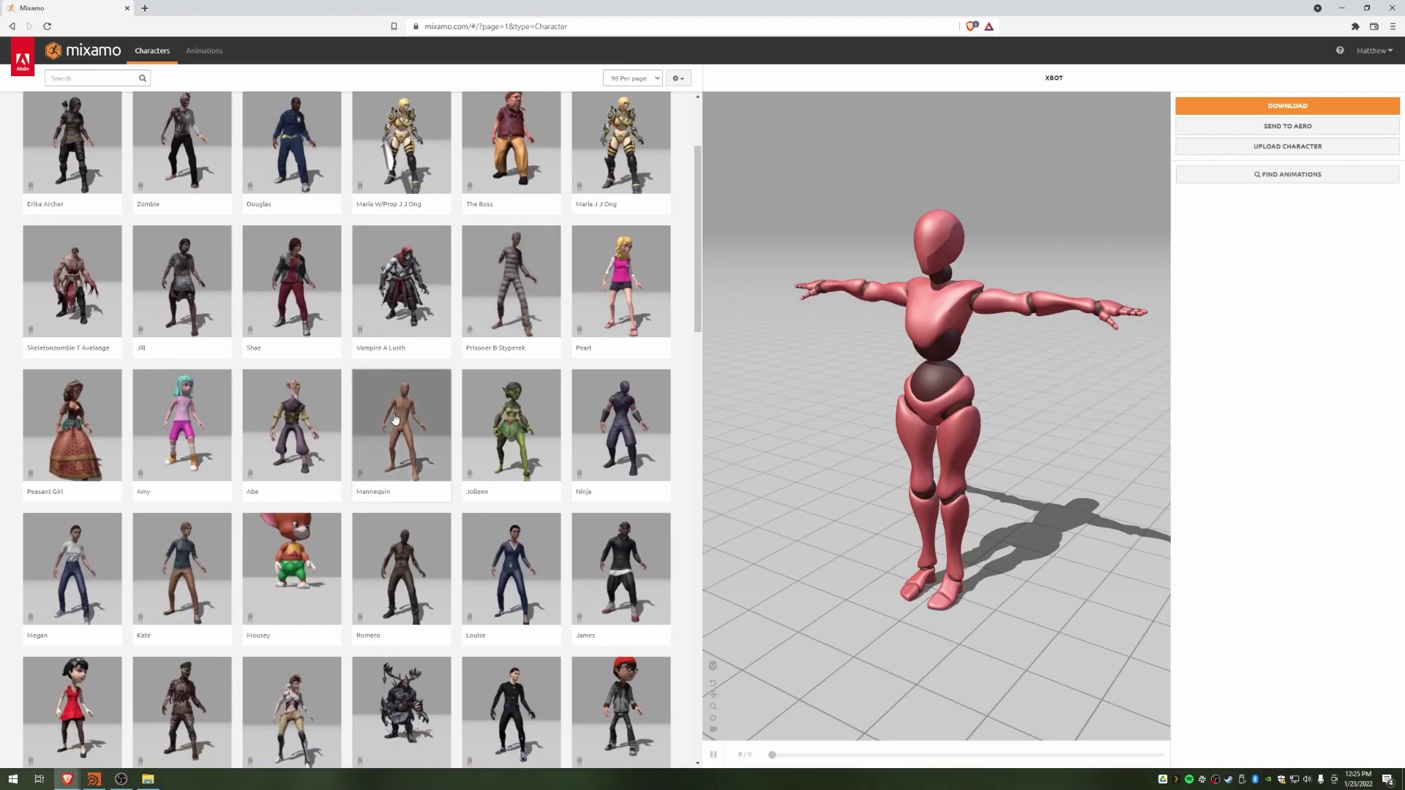
left_click(381, 417)
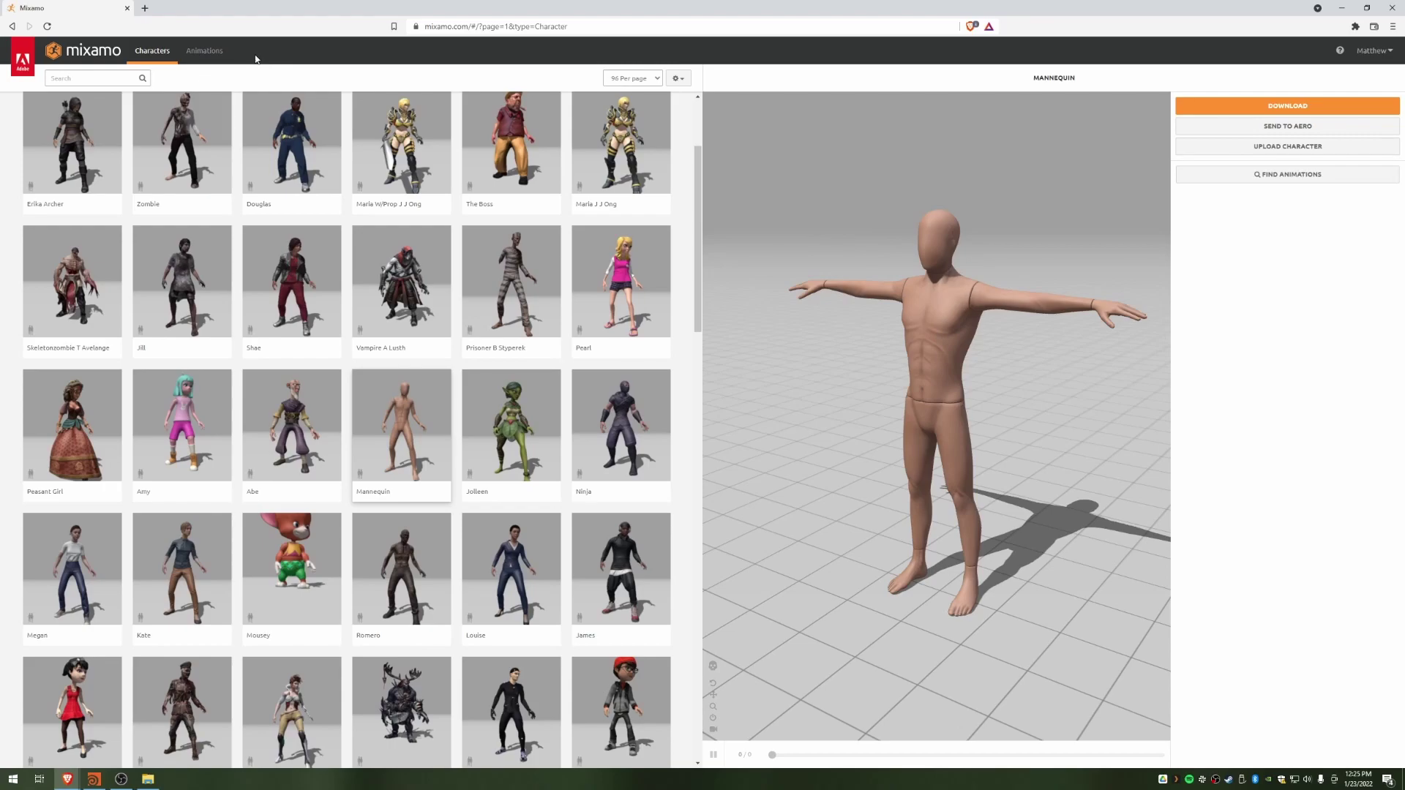
left_click(204, 52)
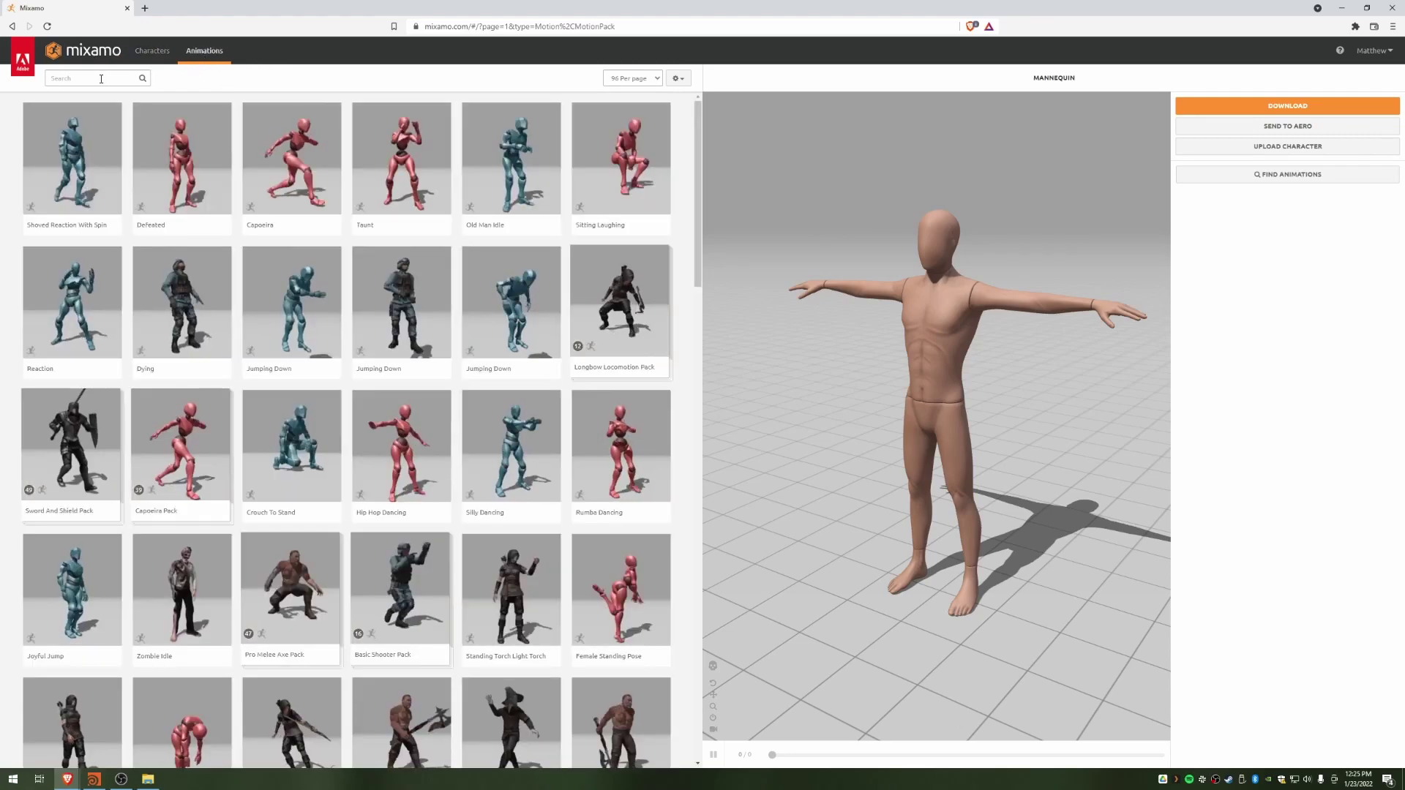
Step: Search the animations for "dance" and preview Belly Dance on the mannequin
left_click(103, 78)
type("dan")
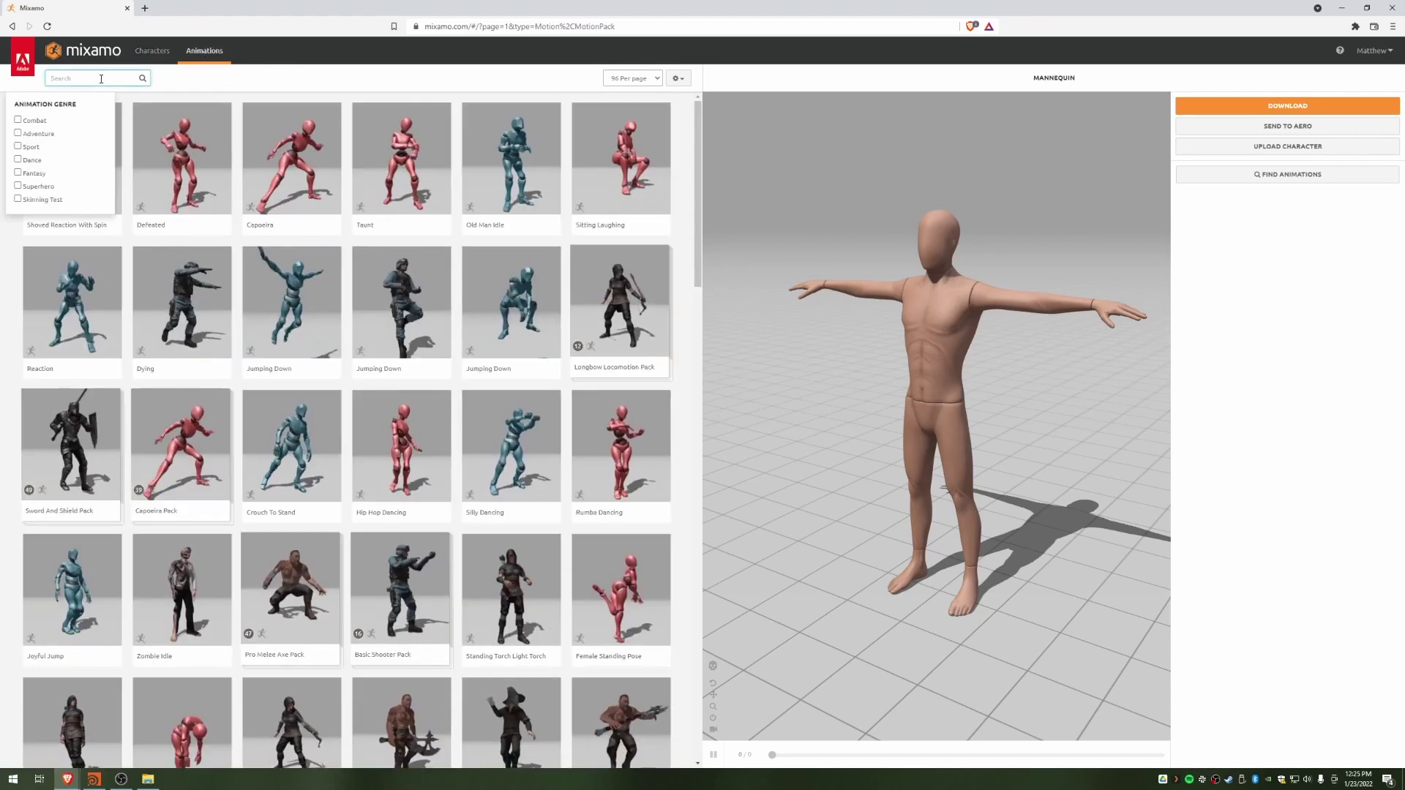
type("ce")
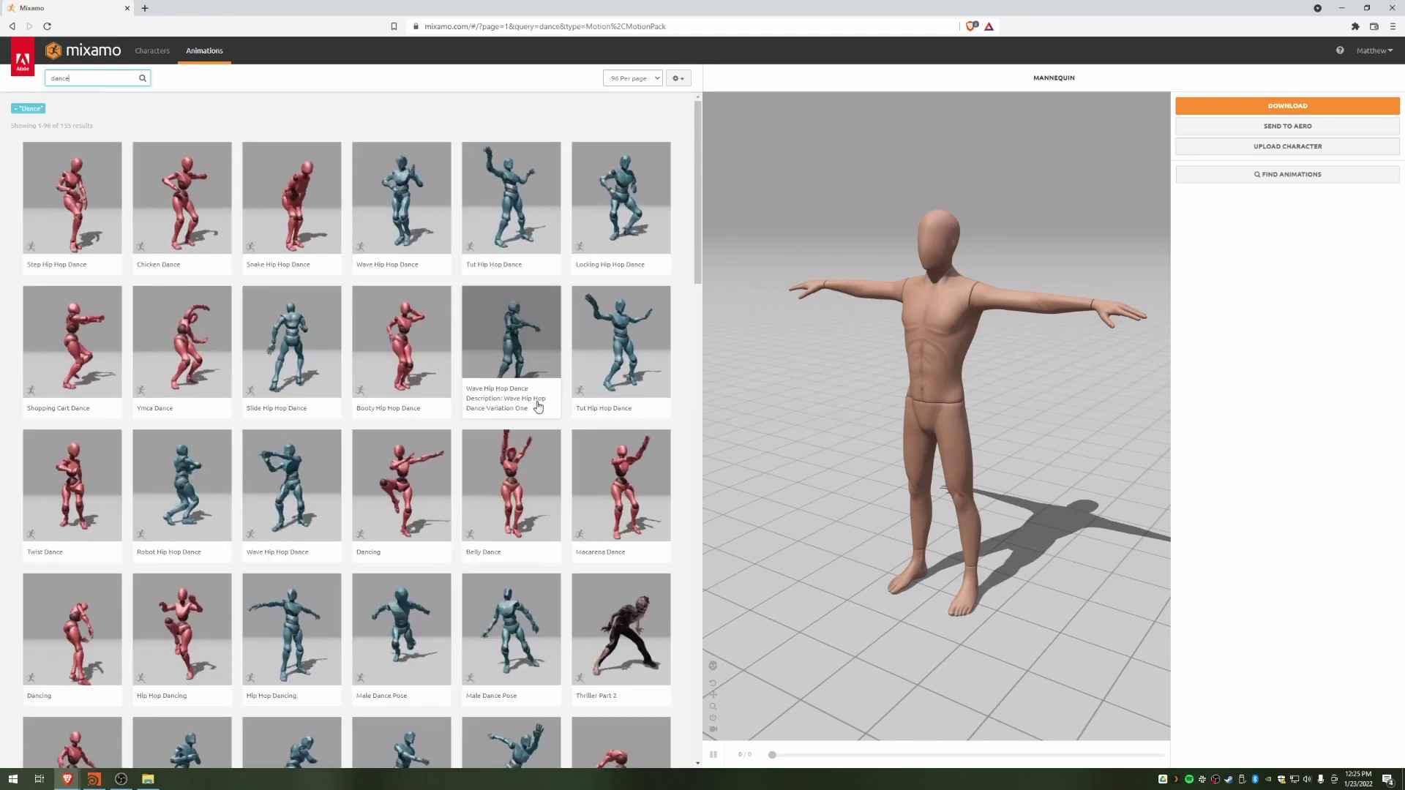
left_click(496, 495)
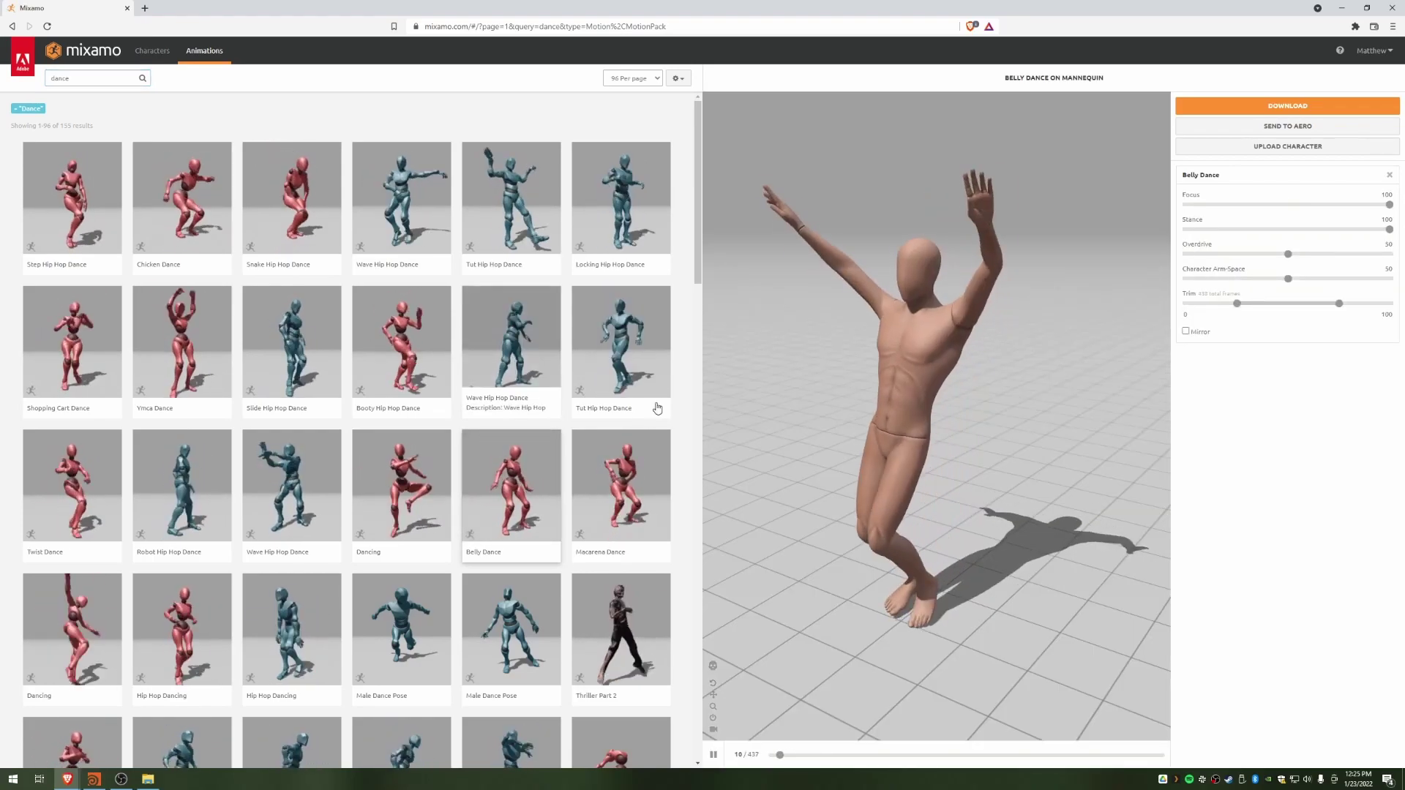
mouse_move(959, 368)
left_mouse_down()
mouse_move(802, 372)
mouse_move(974, 360)
left_mouse_up()
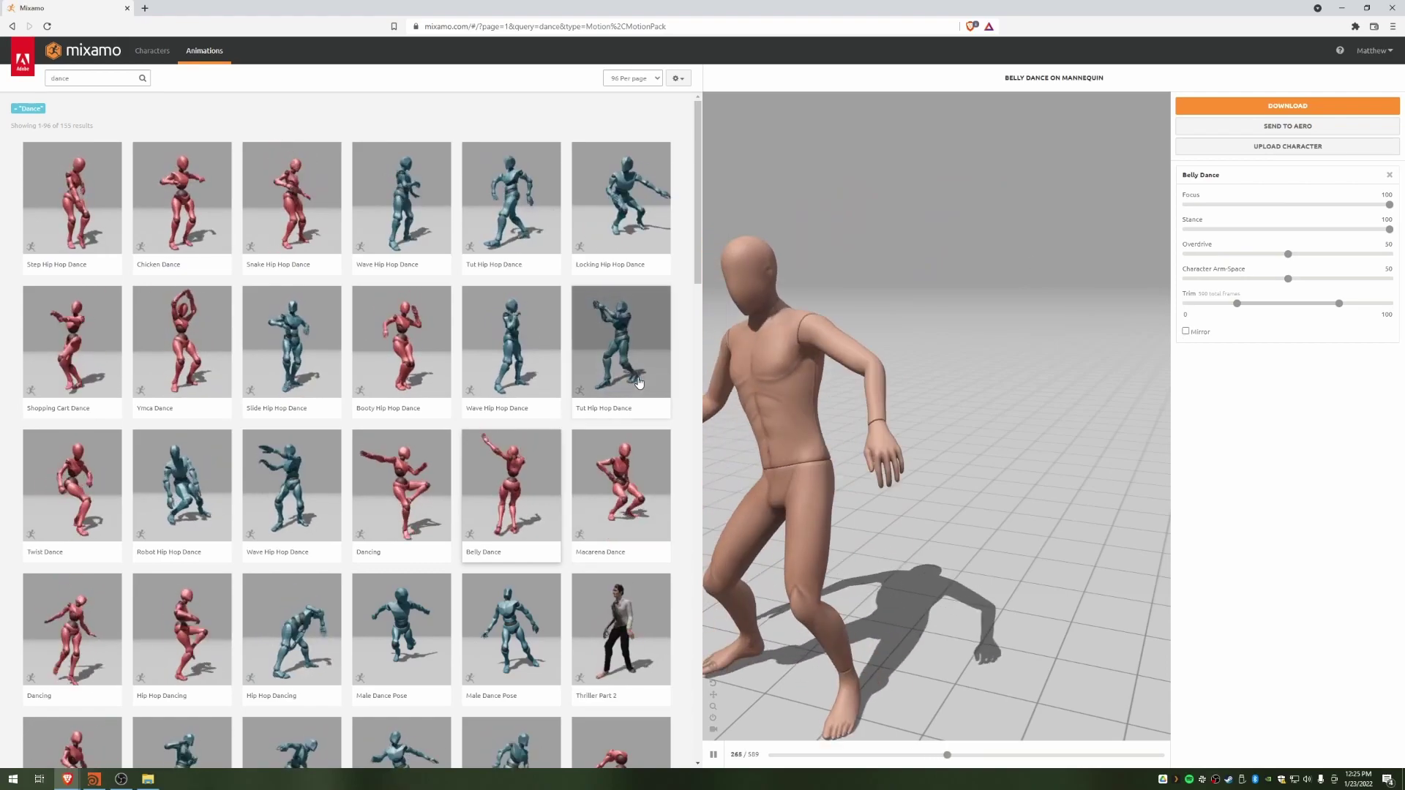
Step: Search the animations for "swing dance" and apply the second Swing Dancing animation to the mannequin
left_click(100, 77)
left_click_drag(1, 61, 4, 56)
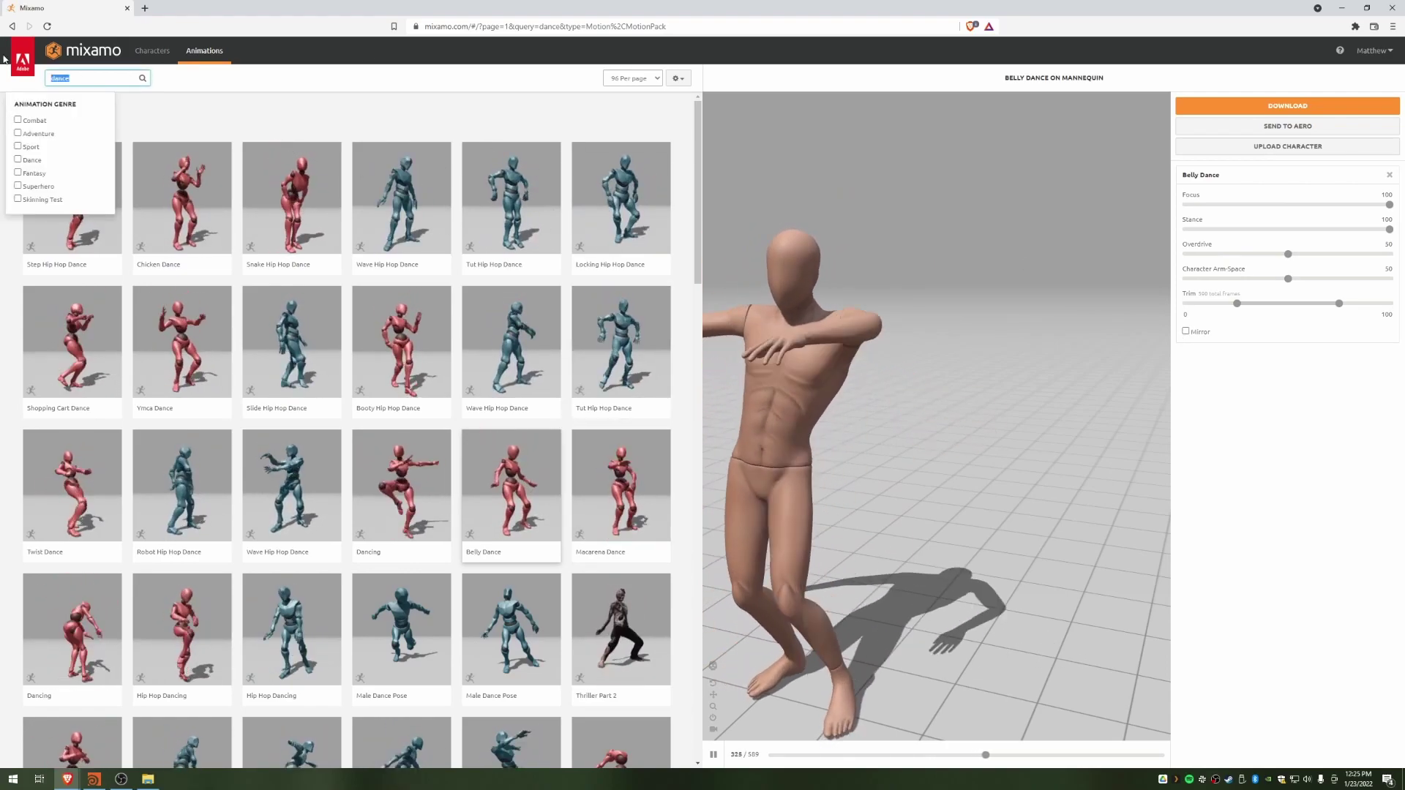
type("swing dance")
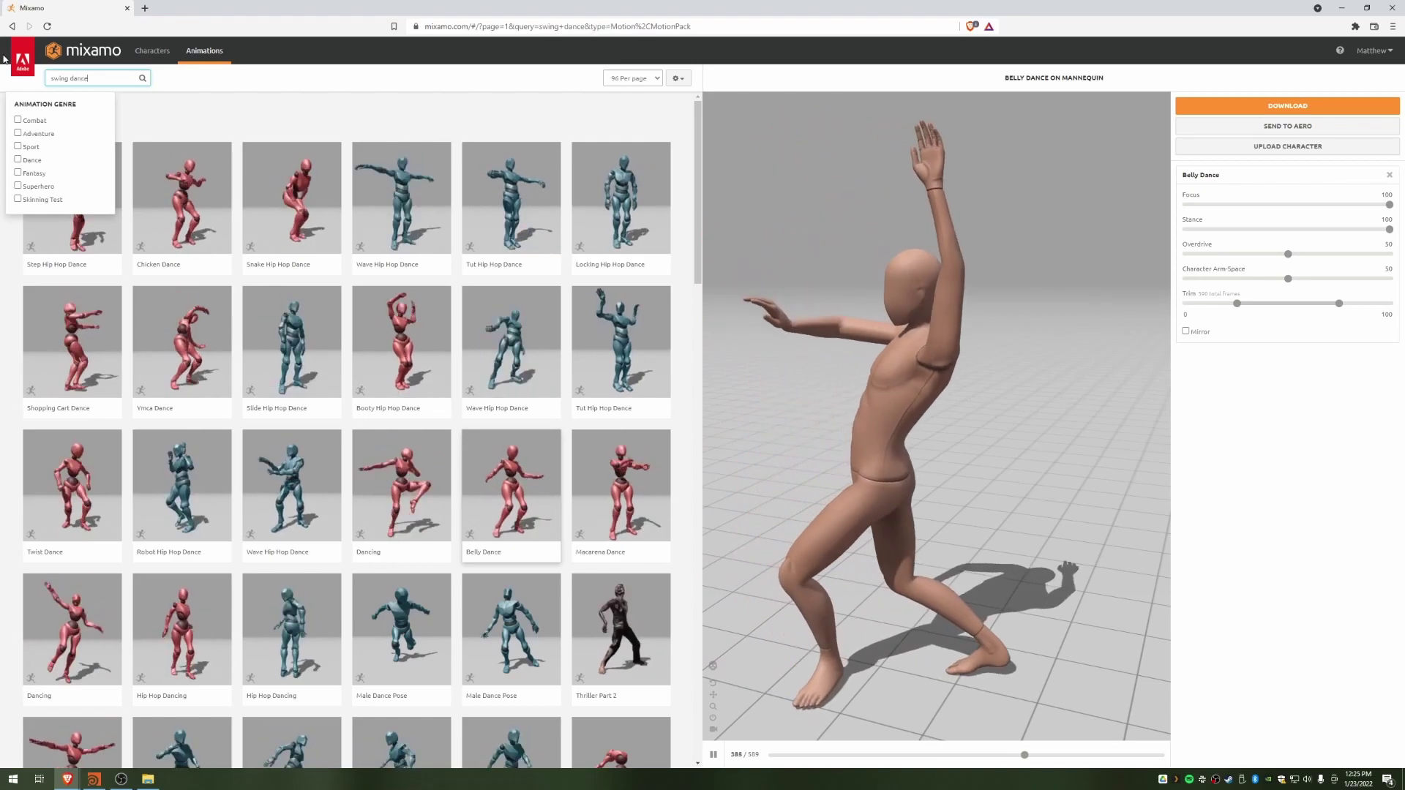
key("Return")
left_click(186, 205)
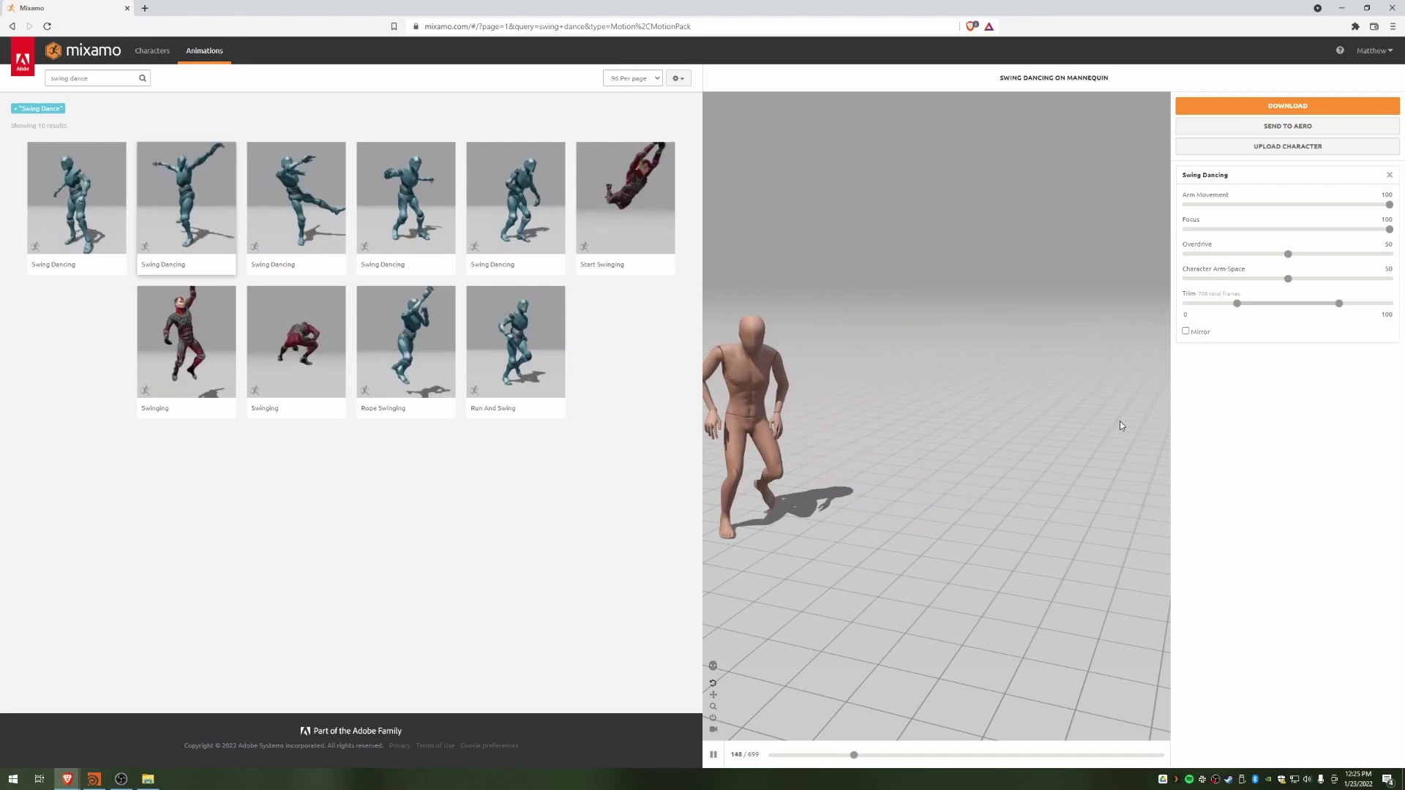
Step: Download the animated mannequin as FBX Binary with skin, at 24 frames per second and without keyframe reduction
left_click(1248, 107)
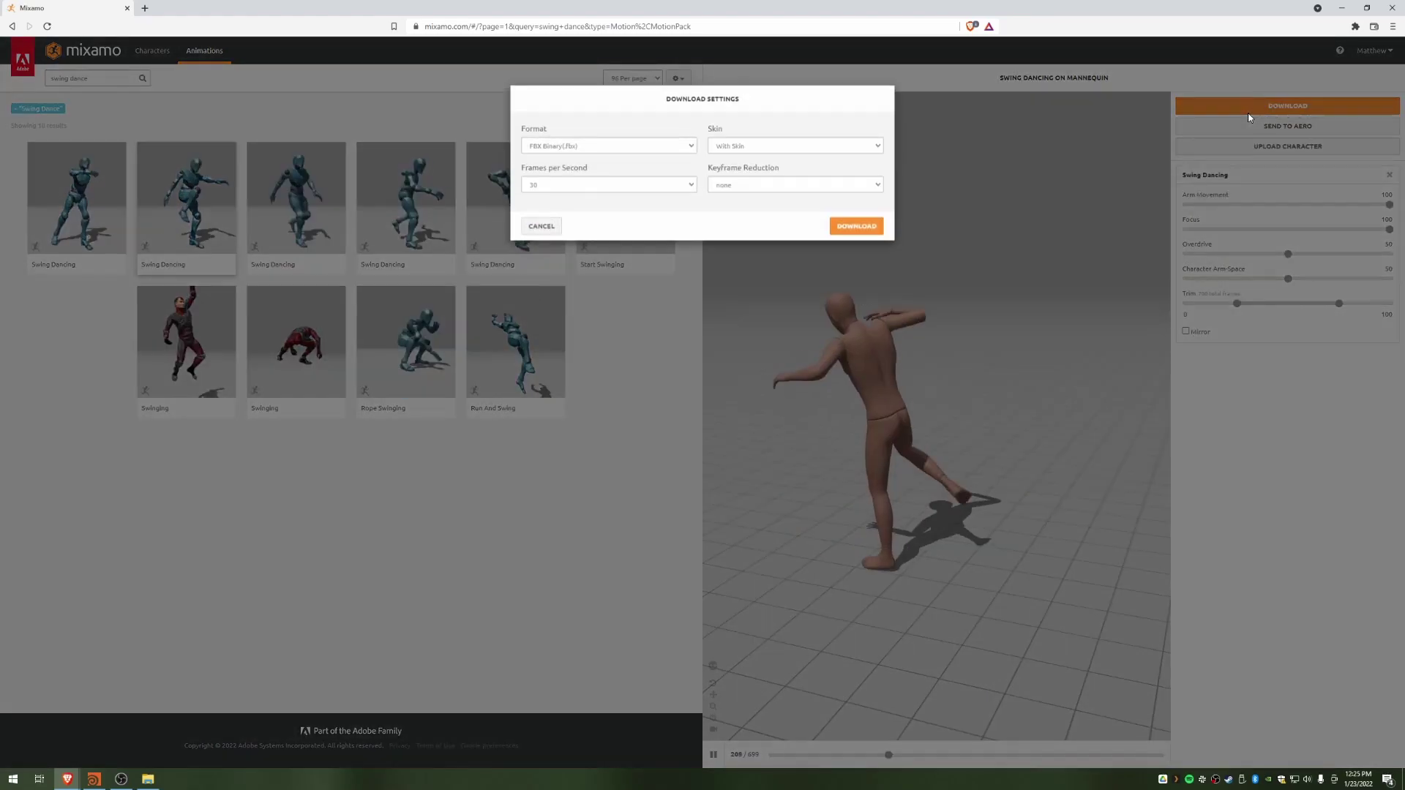
left_click(574, 152)
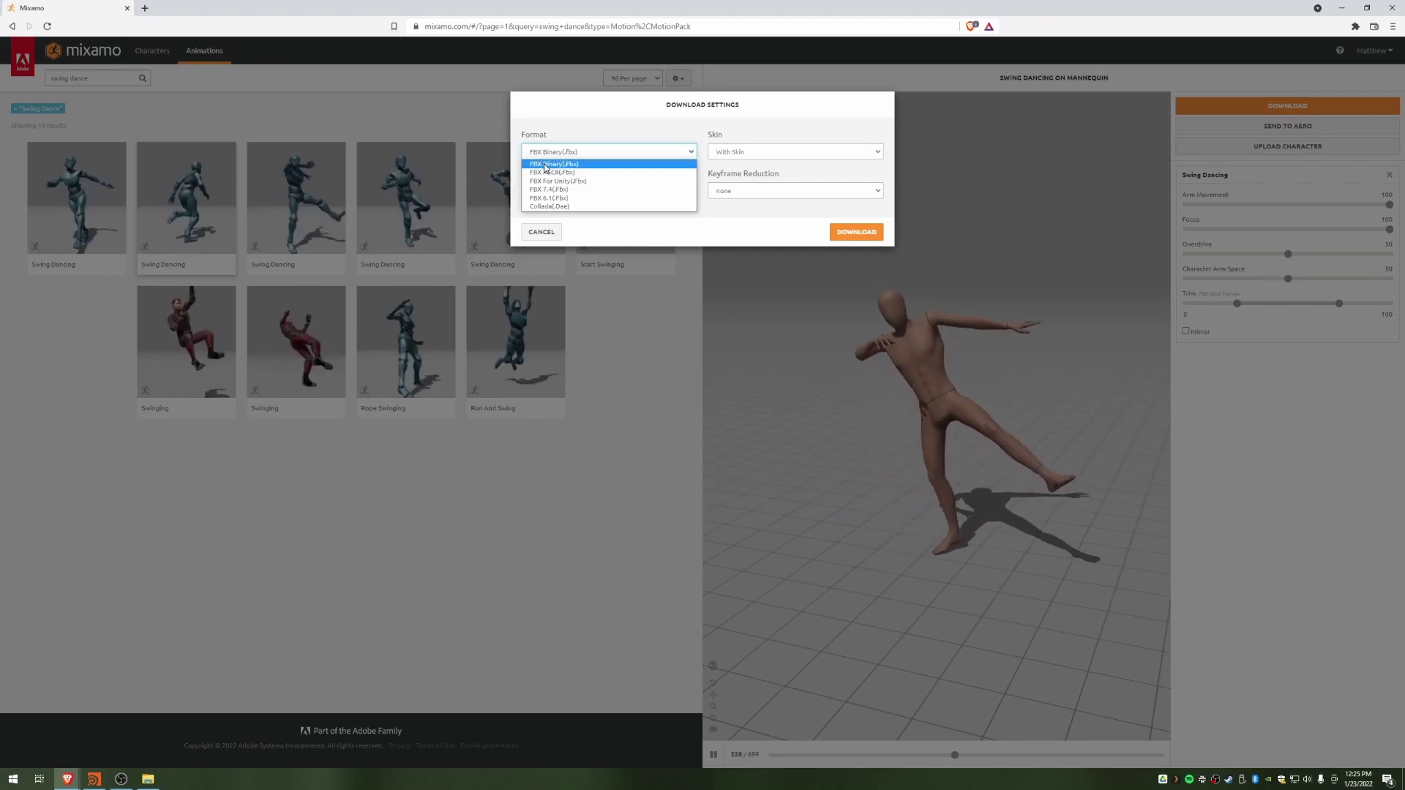
left_click(613, 131)
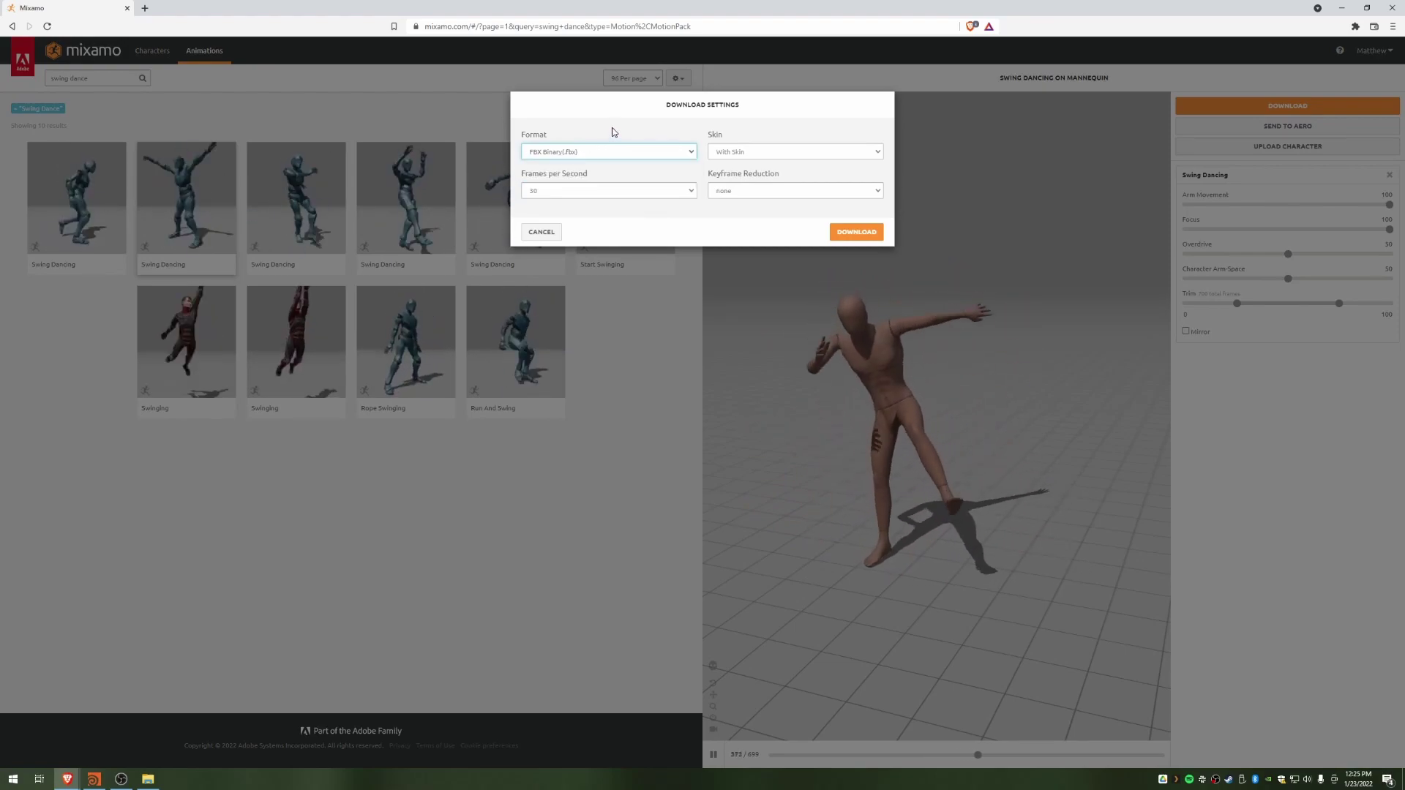
left_click(553, 191)
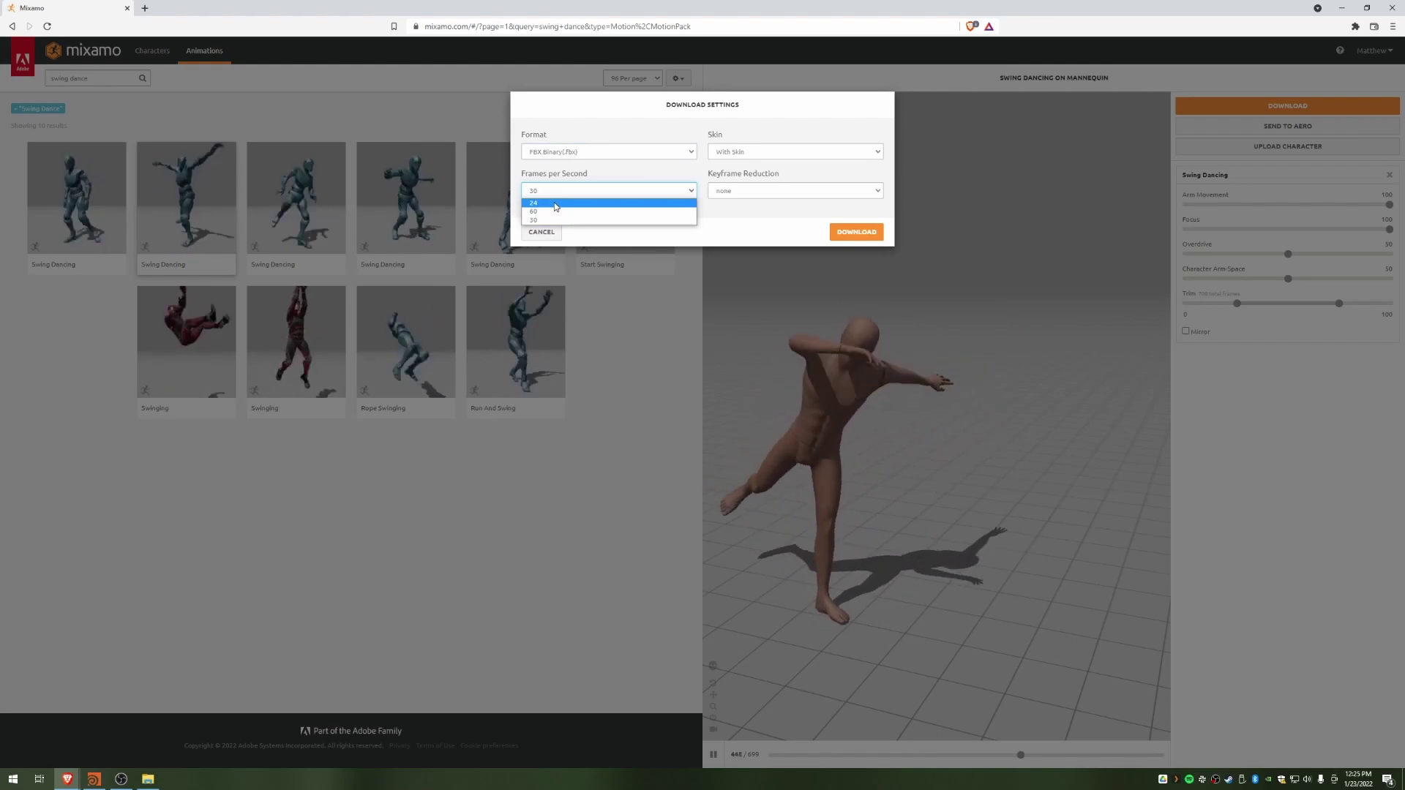
left_click(556, 204)
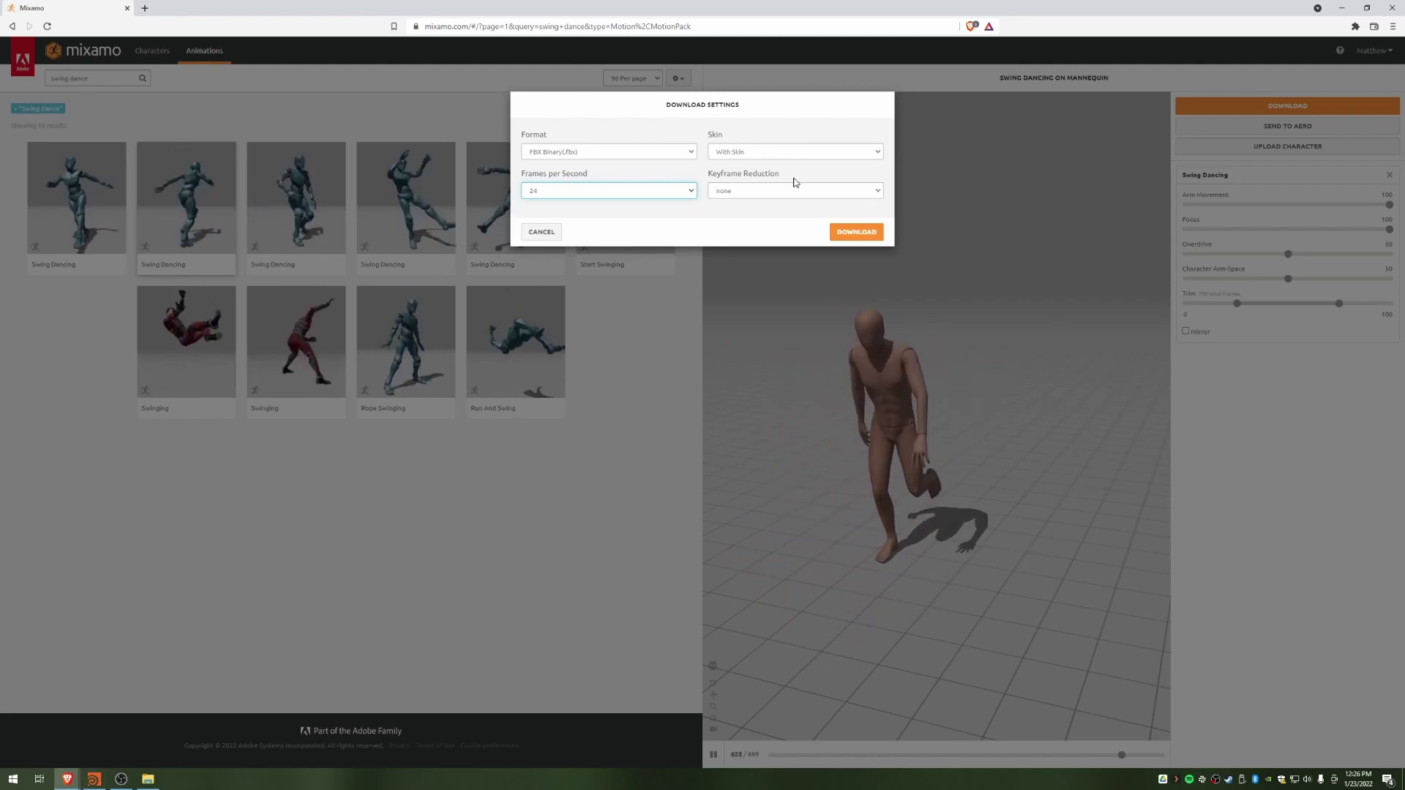
left_click(856, 233)
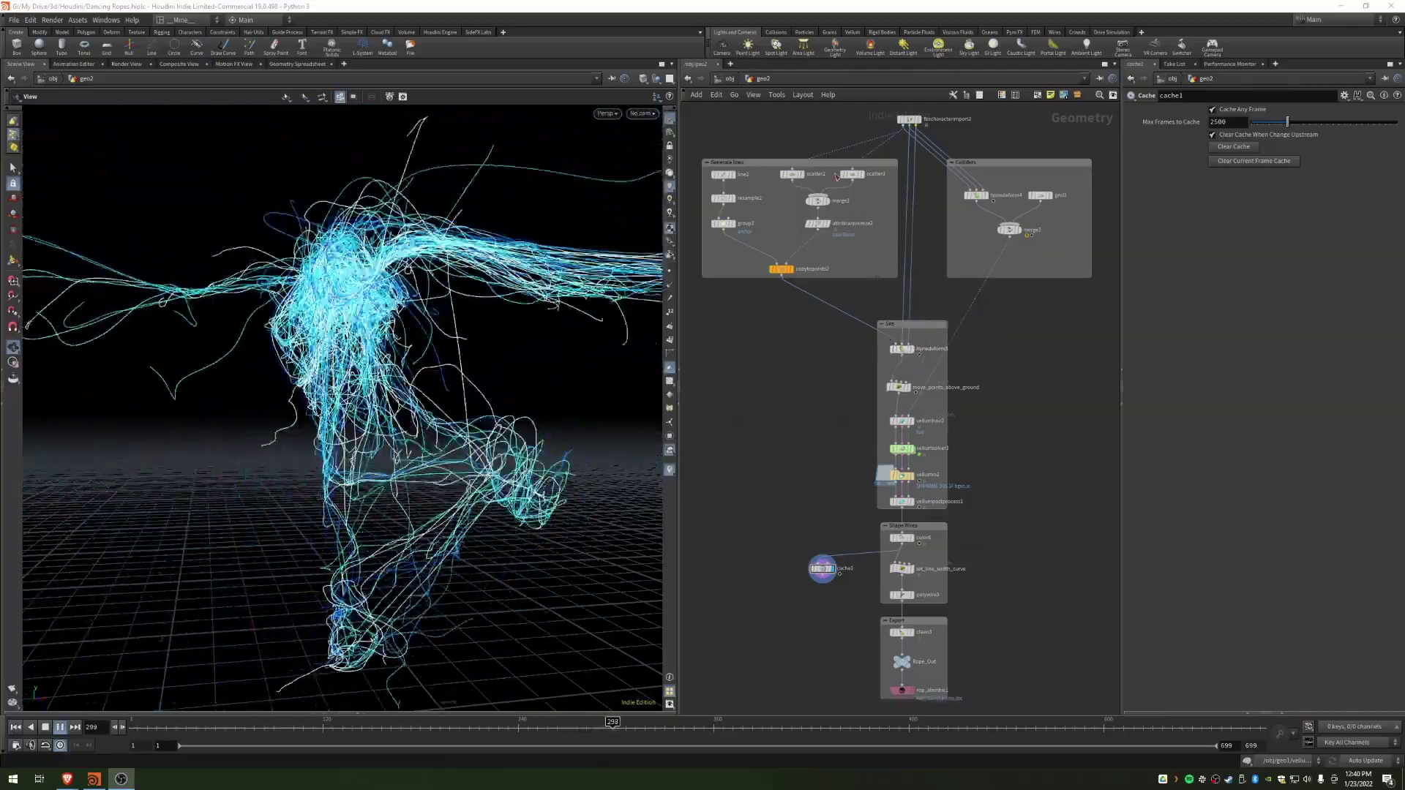
Step: Switch to Houdini, review the FBX import node and the grouped sections of the rope network, and stop the playback
left_click(910, 121)
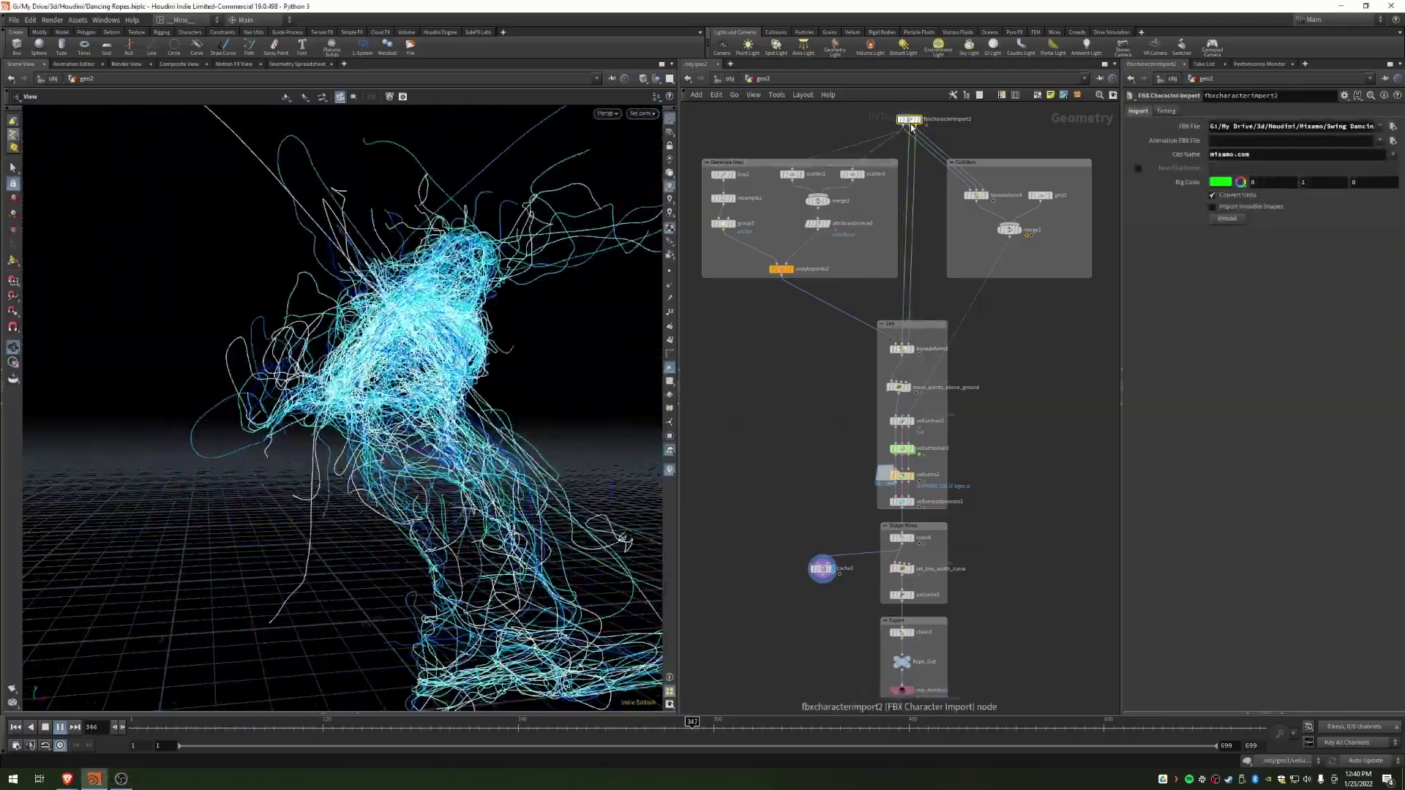
left_click(819, 178)
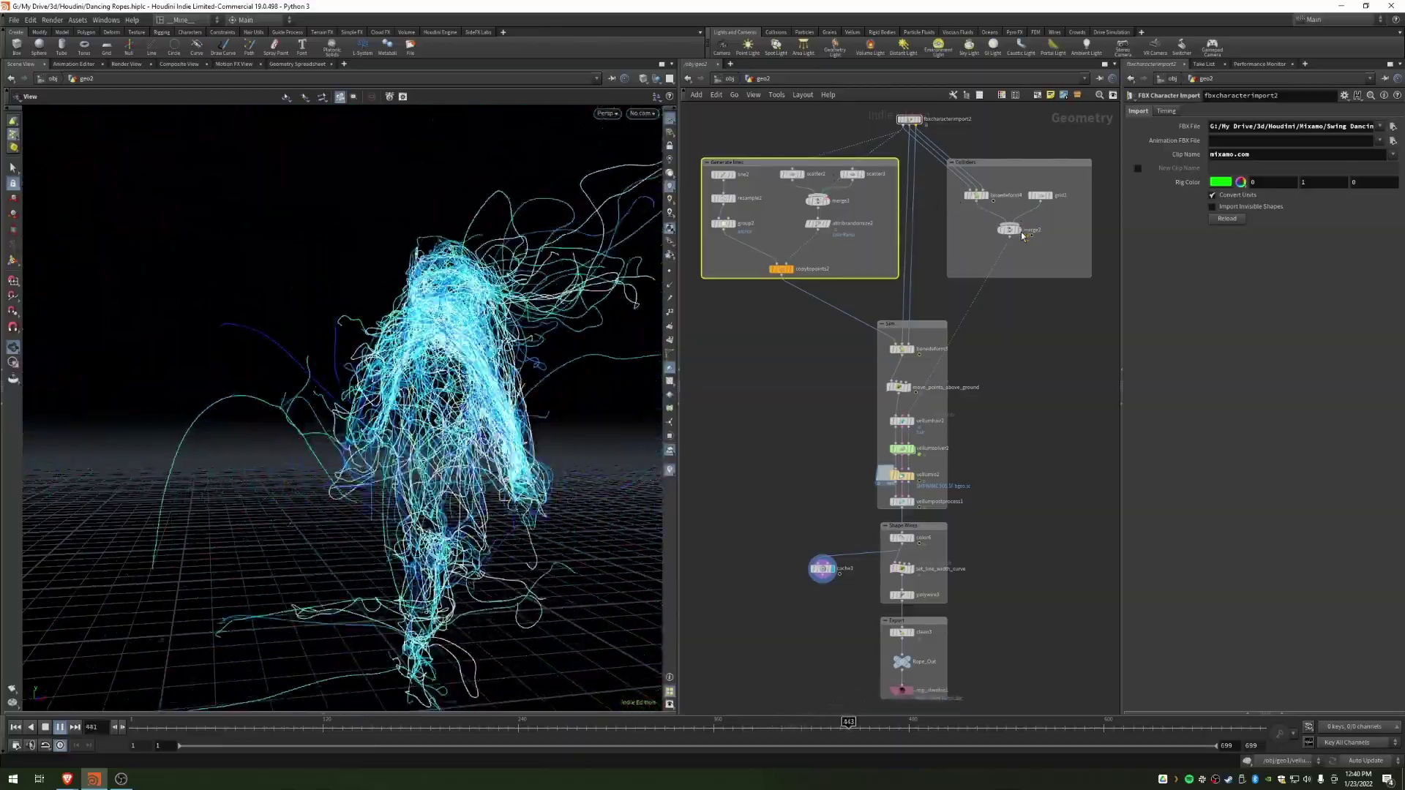
left_click(929, 327)
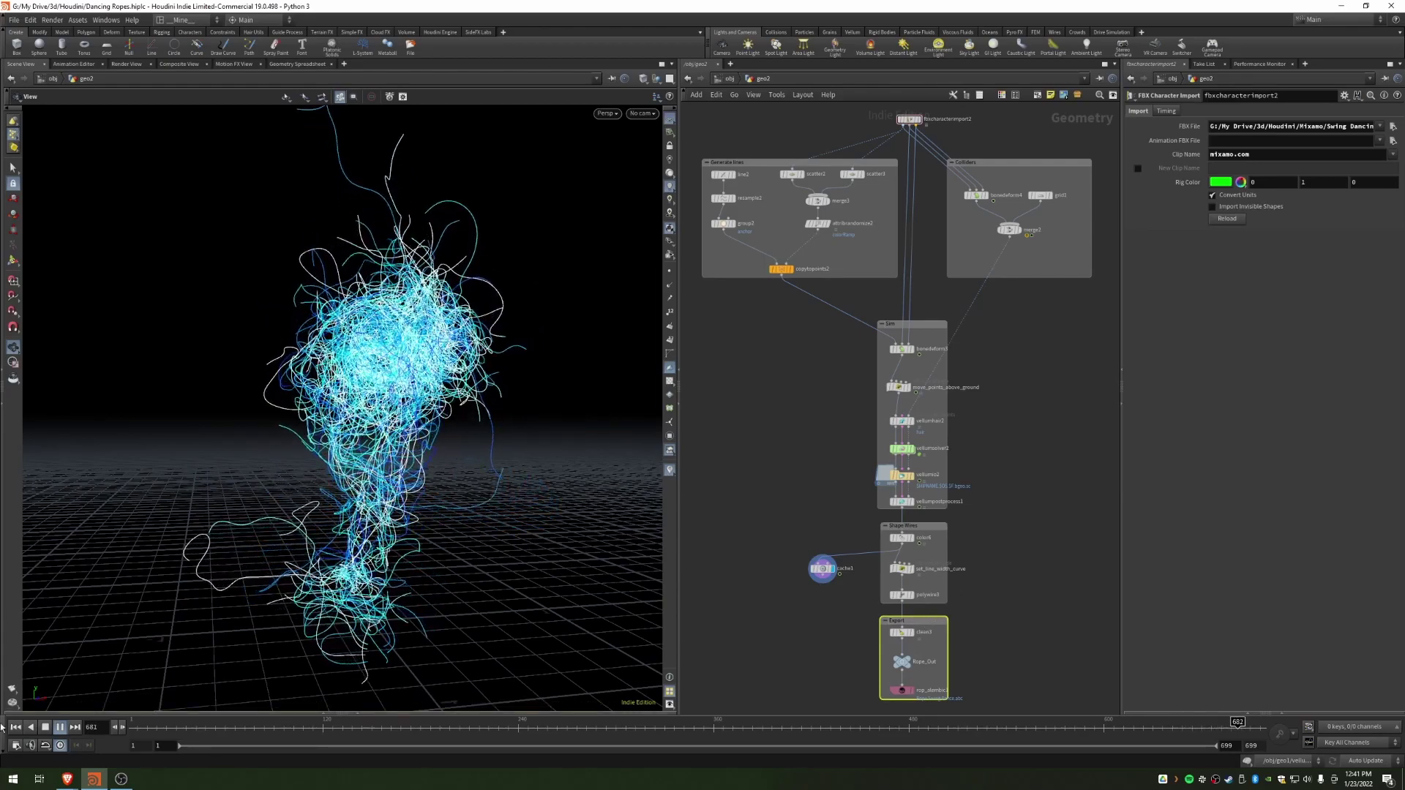
left_click(63, 728)
Step: Add an FBX Character Import node in an empty area of the geometry network
scroll(984, 404, "down", 3)
middle_click_drag(1047, 384, 759, 437)
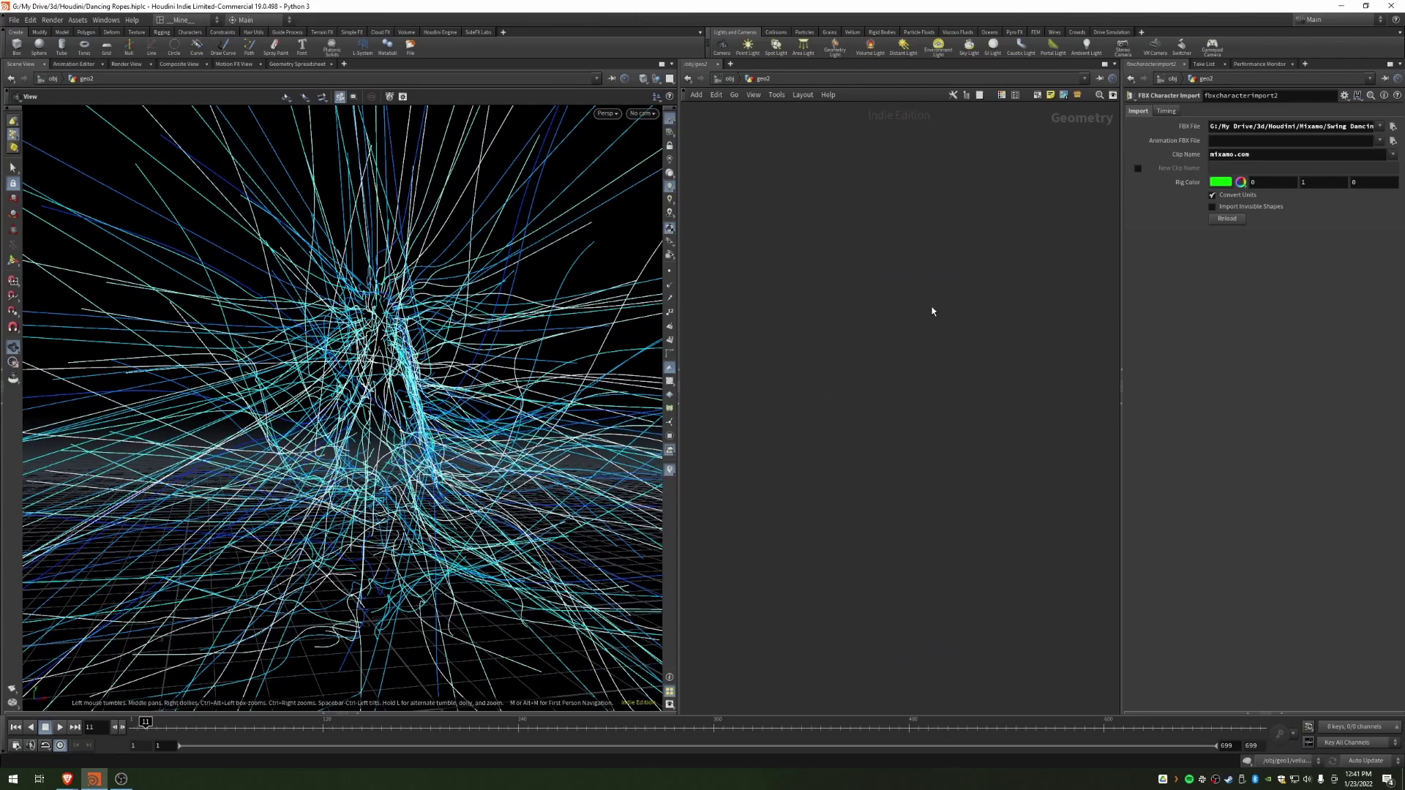
key("Tab")
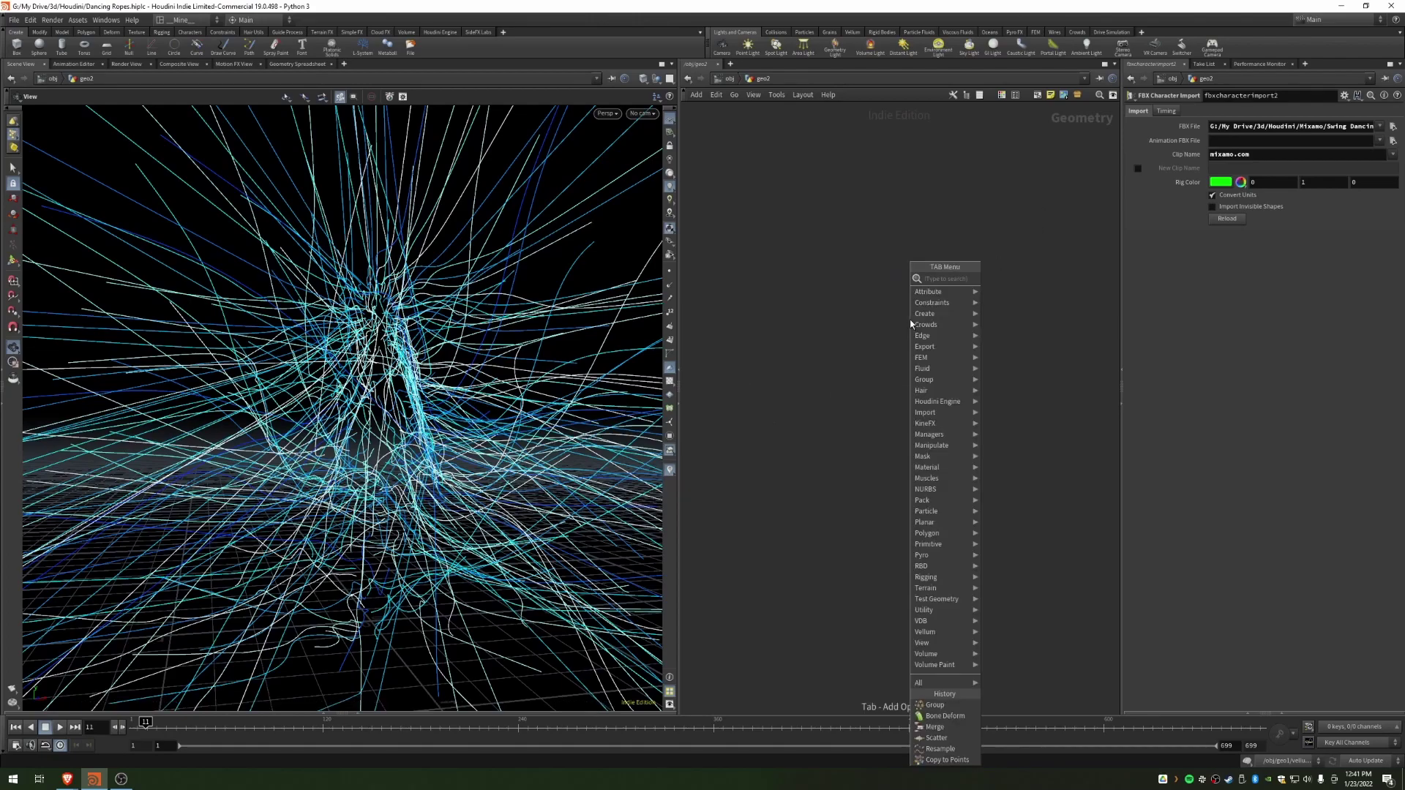
type("fbx chara")
key("Return")
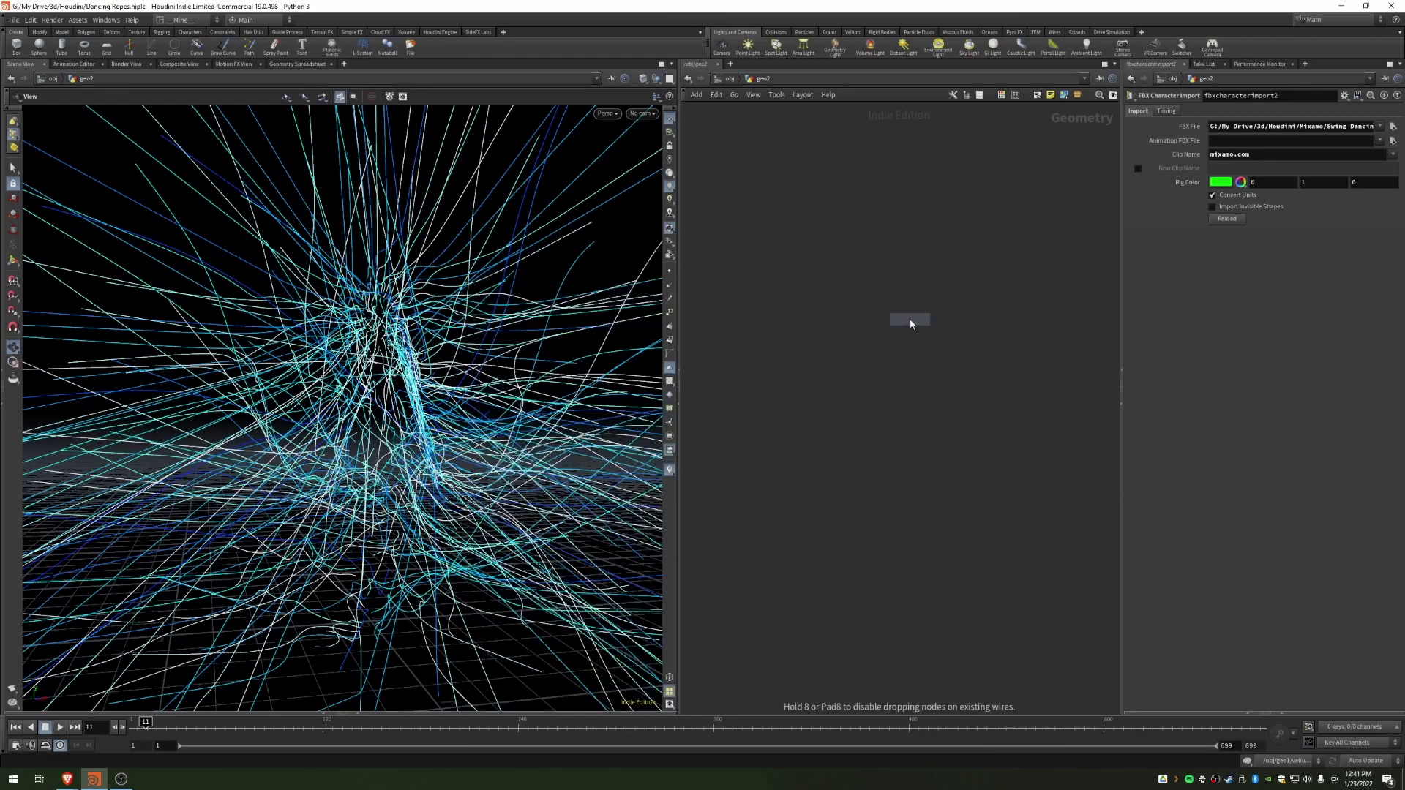
left_click(926, 323)
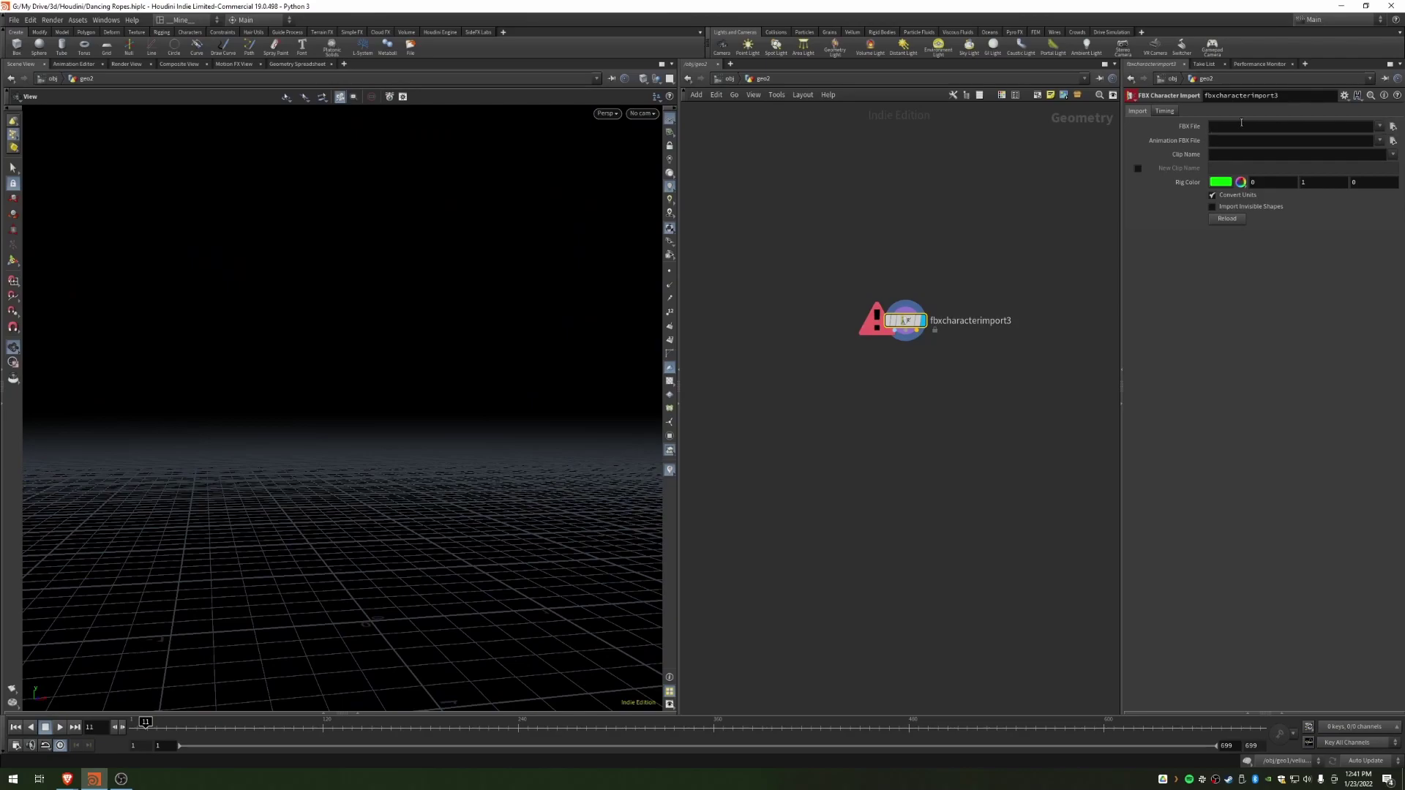
Step: Load Swing Dancing.fbx from the Mixamo folder as the import node's FBX file
left_click(1392, 127)
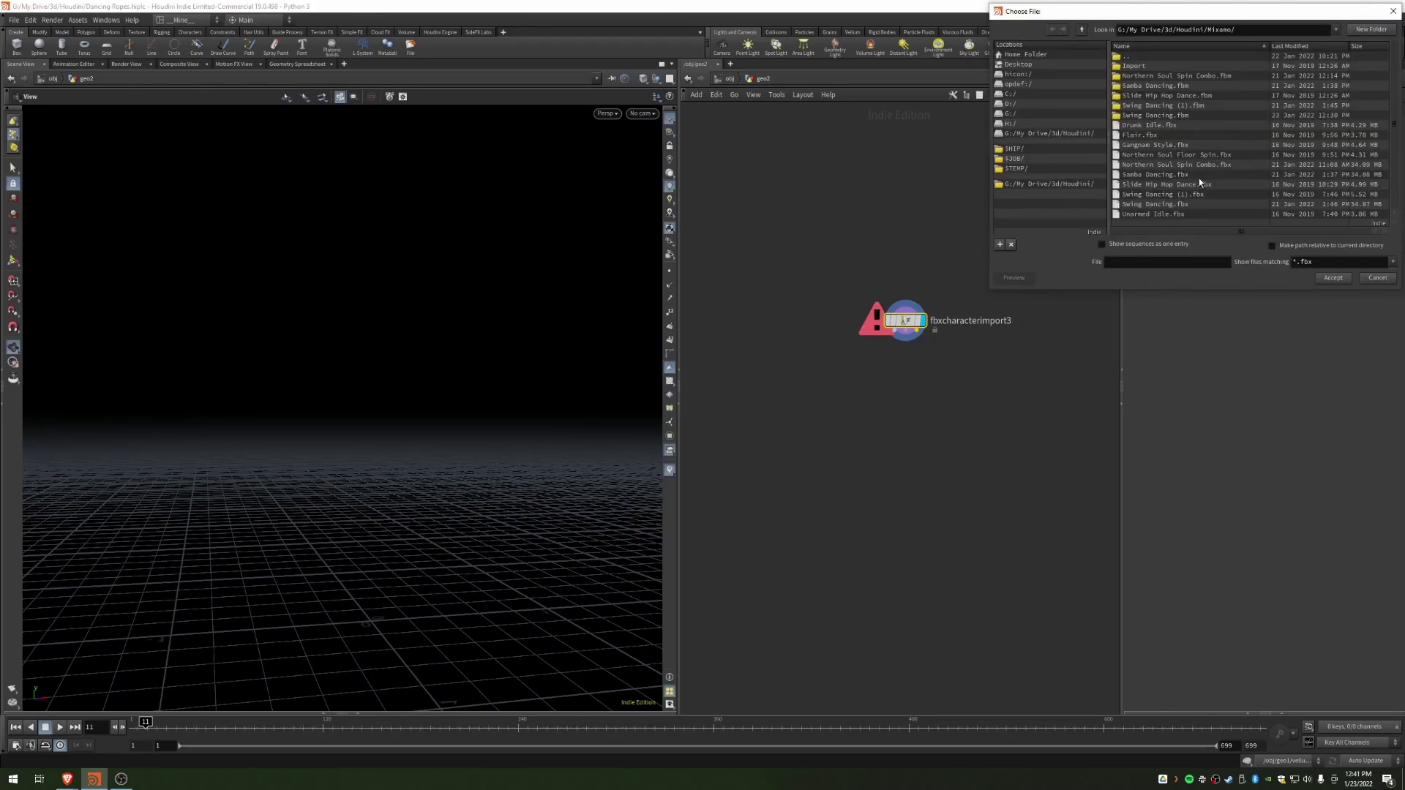
double_click(1158, 205)
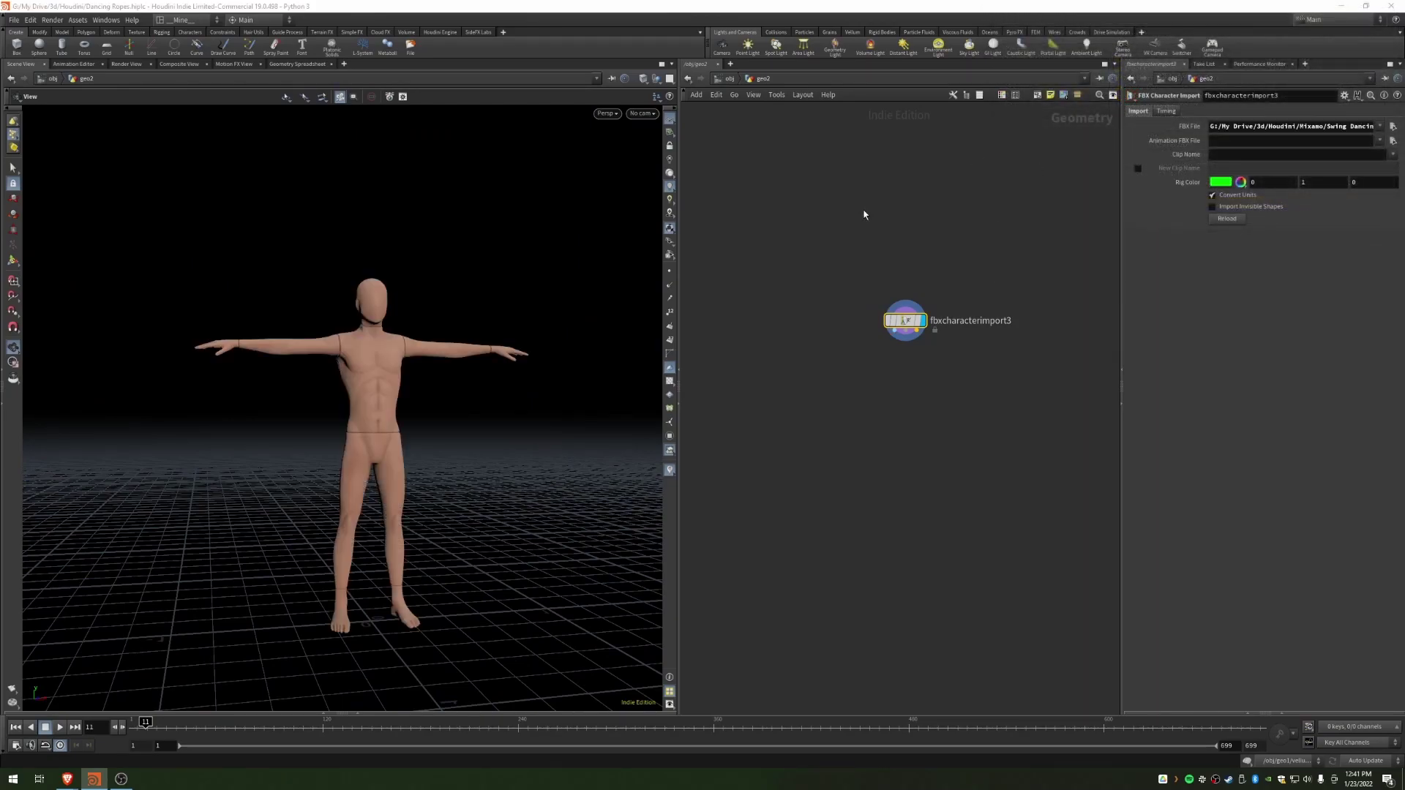
left_click_drag(325, 352, 297, 375)
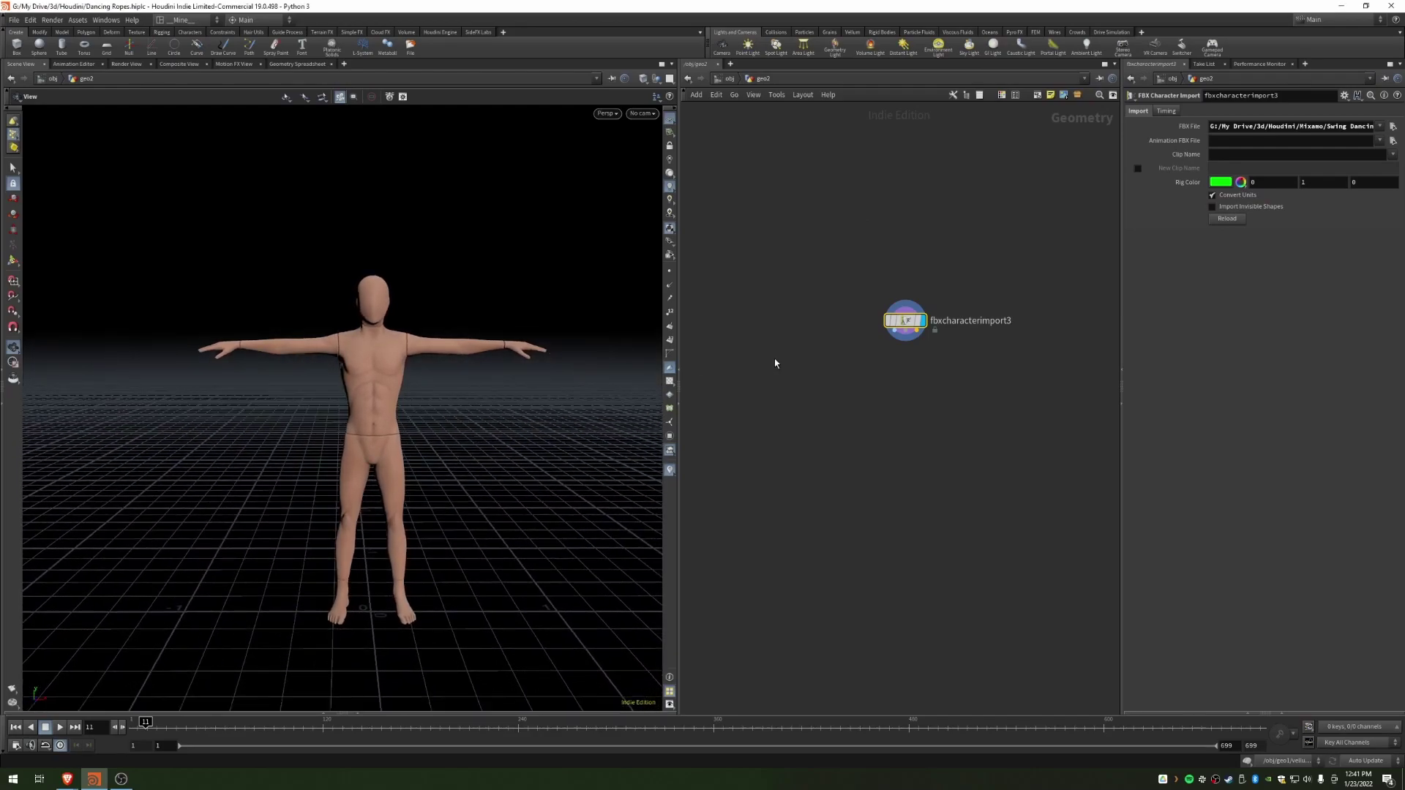
Step: Place a Null node below the new FBX Character Import node
scroll(906, 331, "up", 5)
scroll(893, 385, "down", 1)
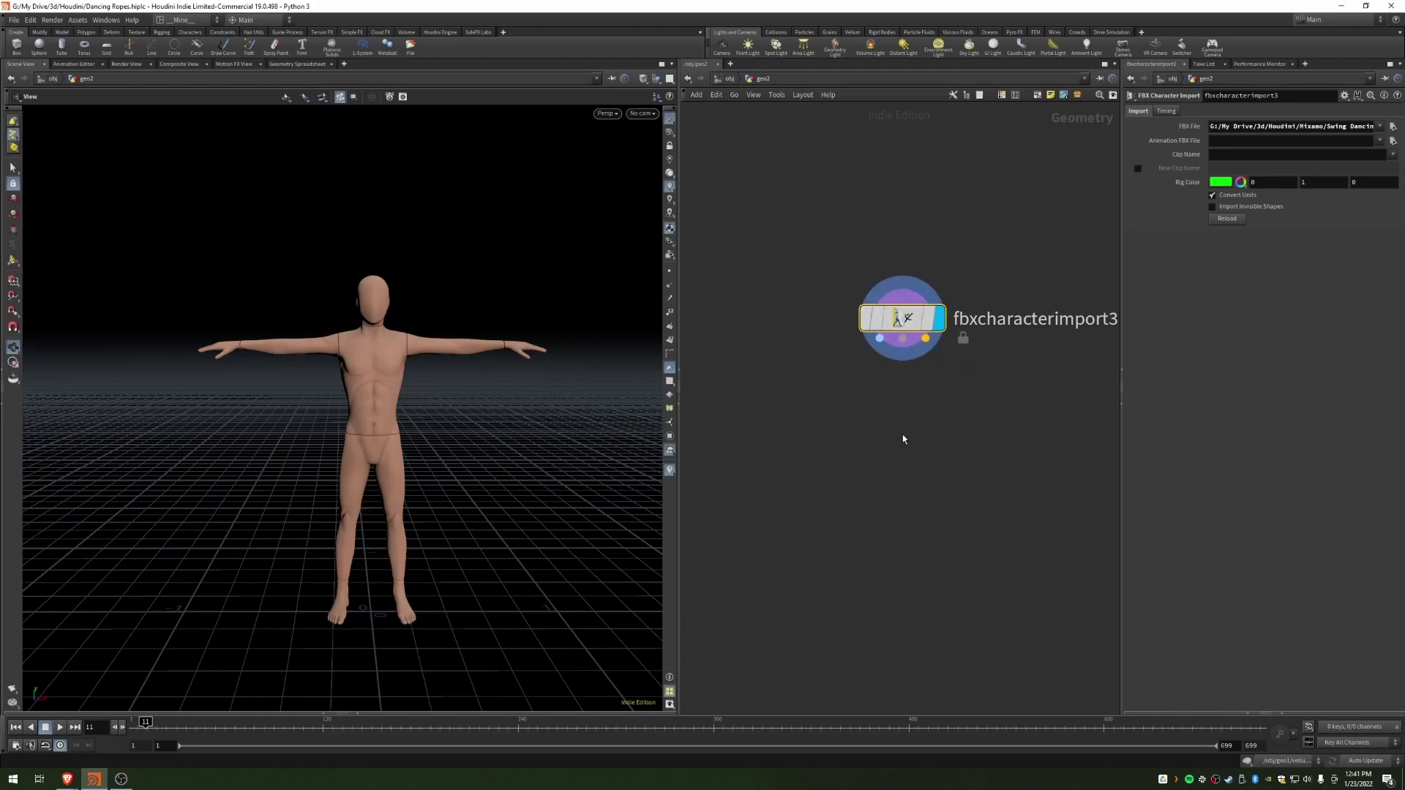
key("Tab")
type("null")
key("Return")
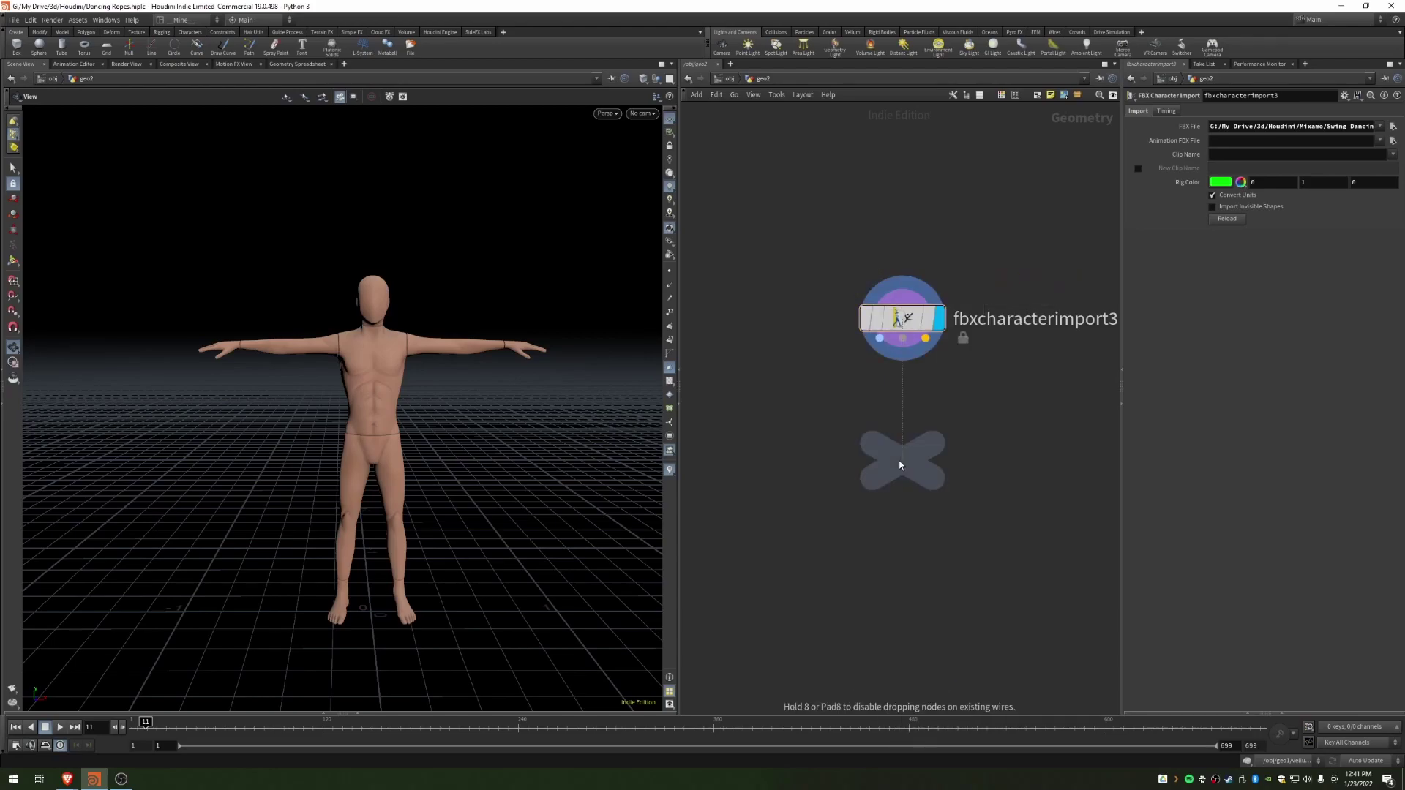
left_click(900, 465)
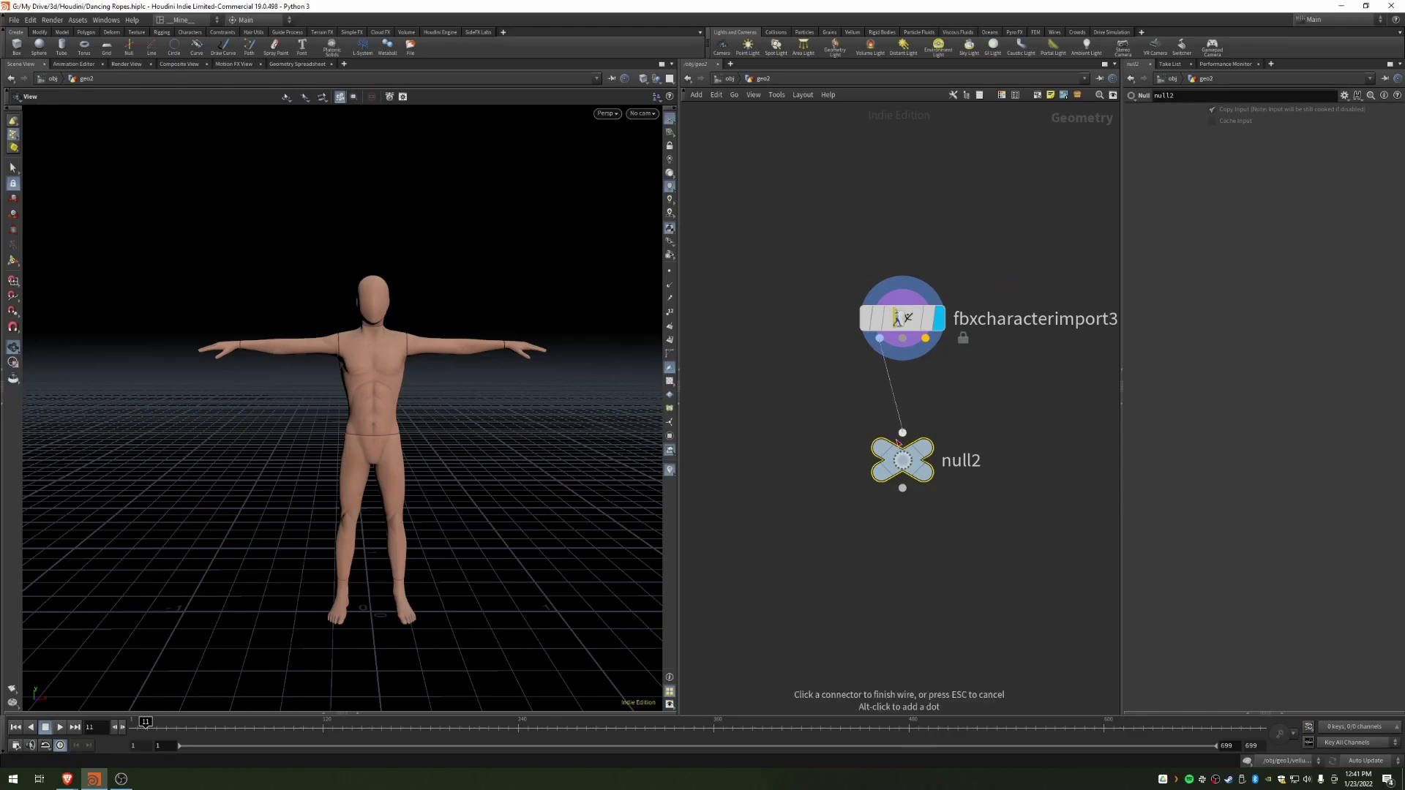
Step: Display the Null wired to the import node's first output, and rewire it to the second output to view the skeleton
left_click_drag(880, 461, 880, 464)
left_click(915, 419)
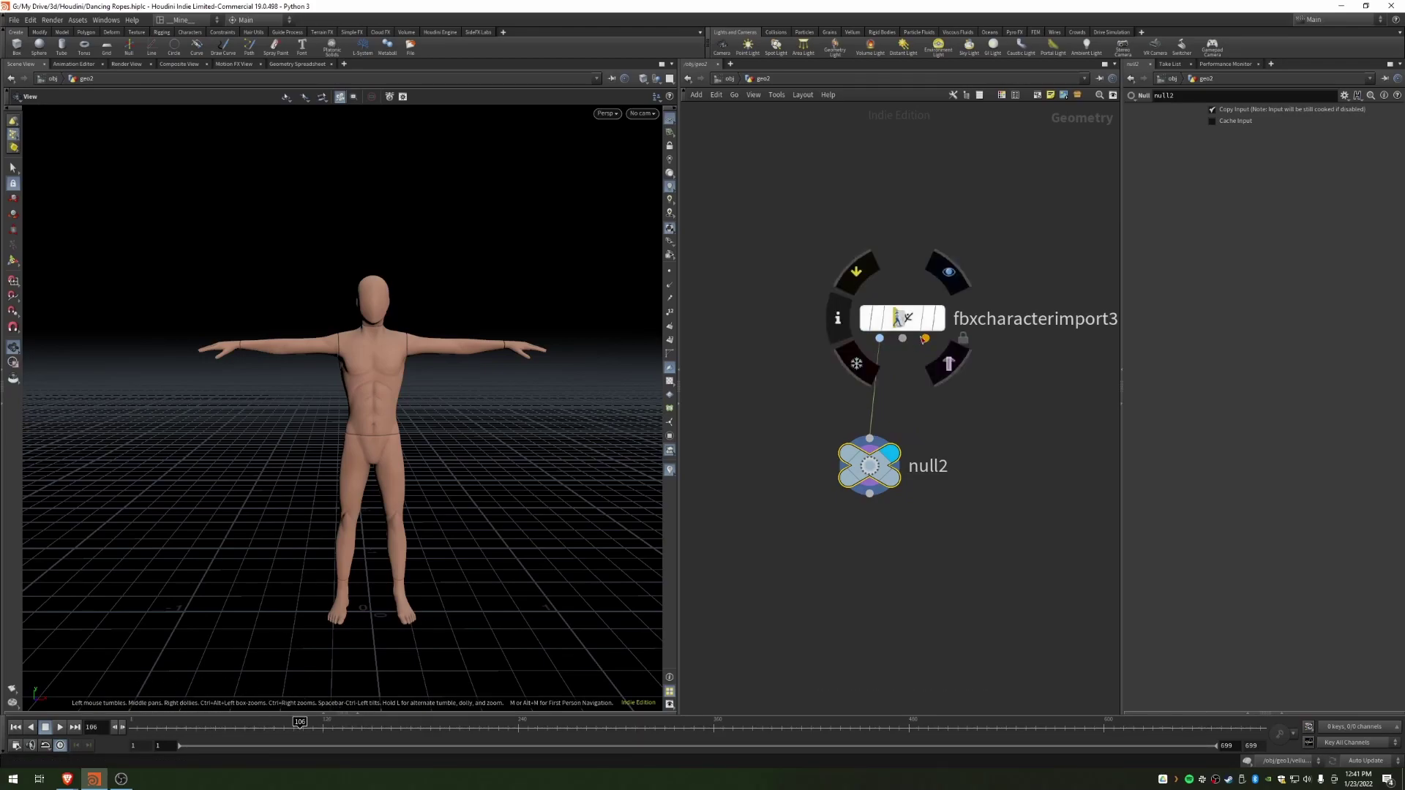
left_click_drag(910, 342, 870, 433)
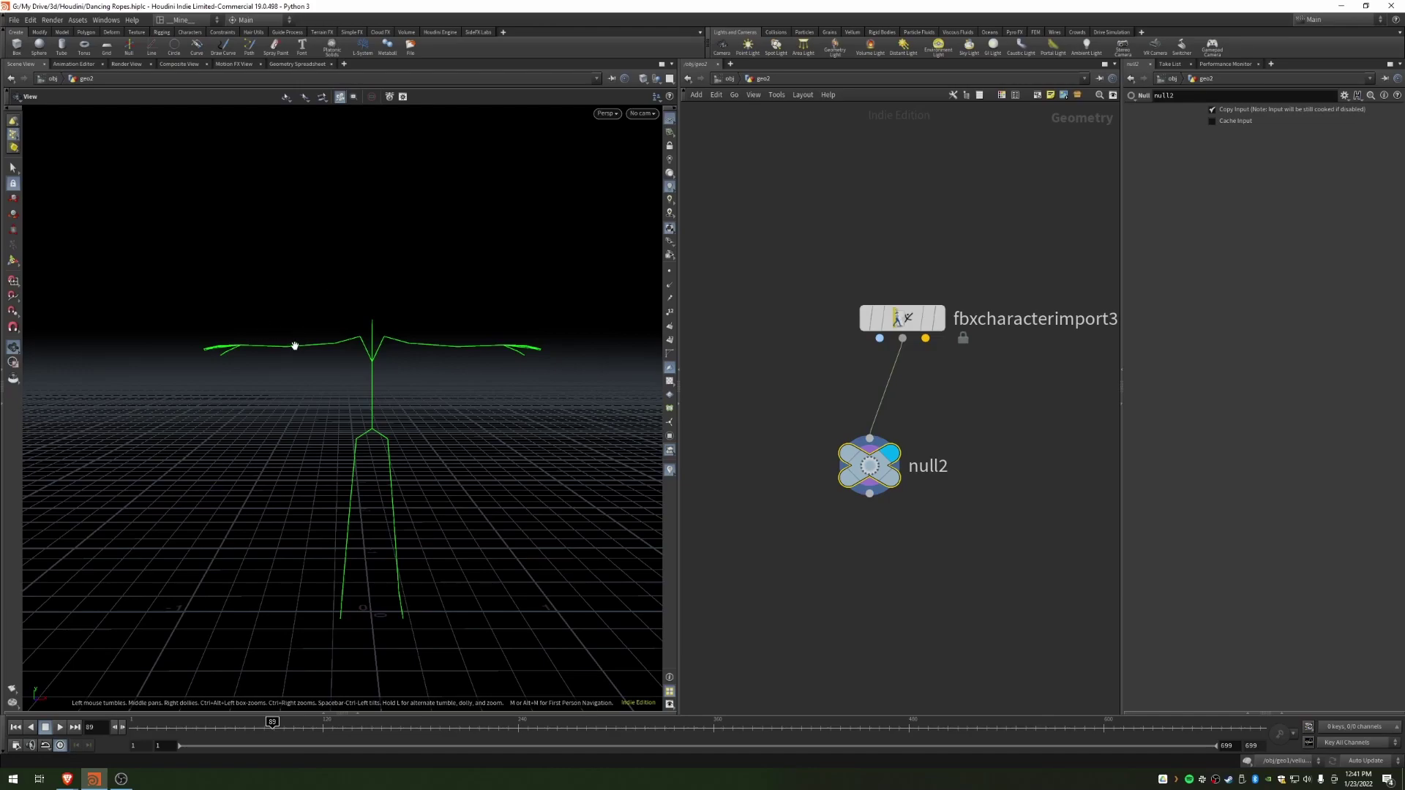
Step: Rewire the Null to the import node's third output, Animated Pose, and play back the skeleton's motion
left_click_drag(879, 459, 902, 463)
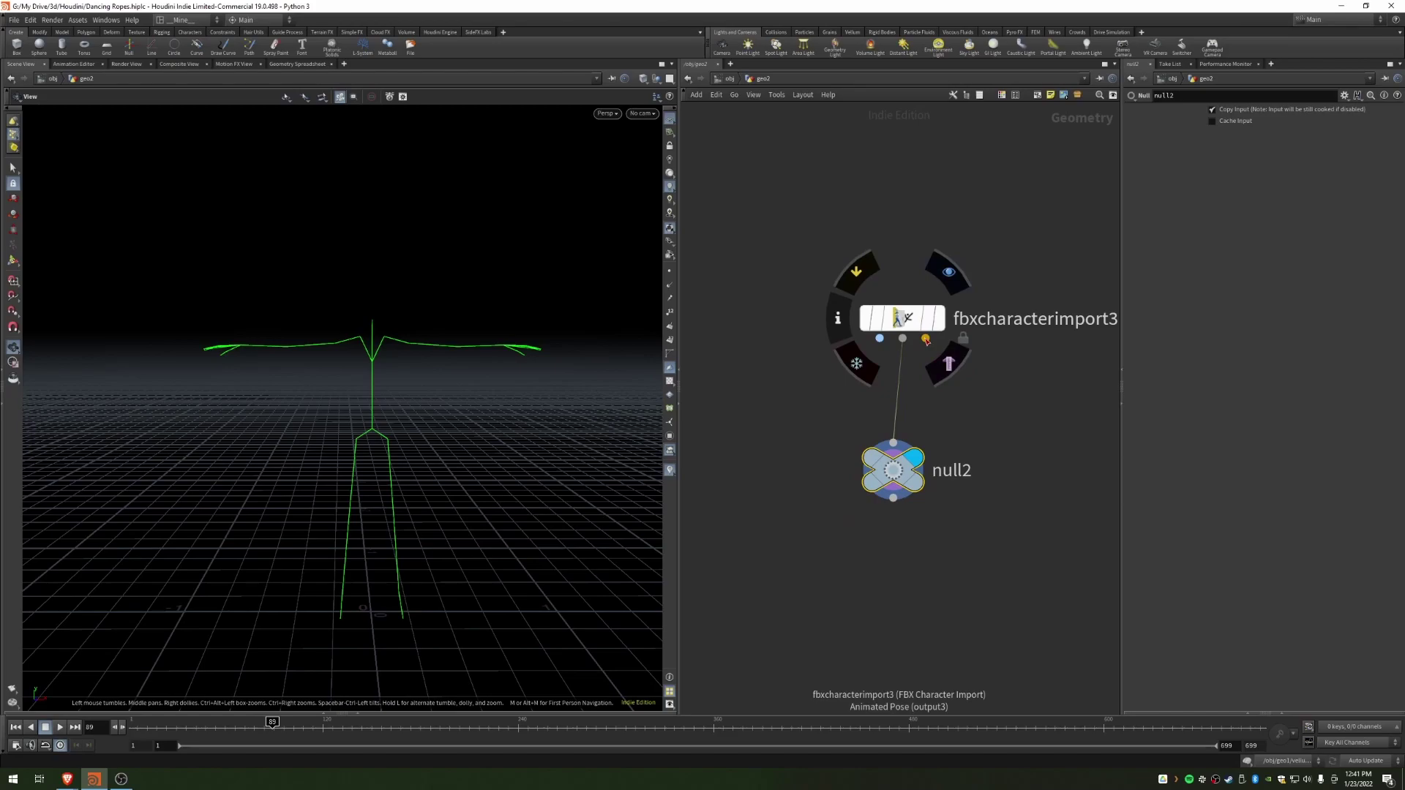
left_click_drag(928, 340, 925, 355)
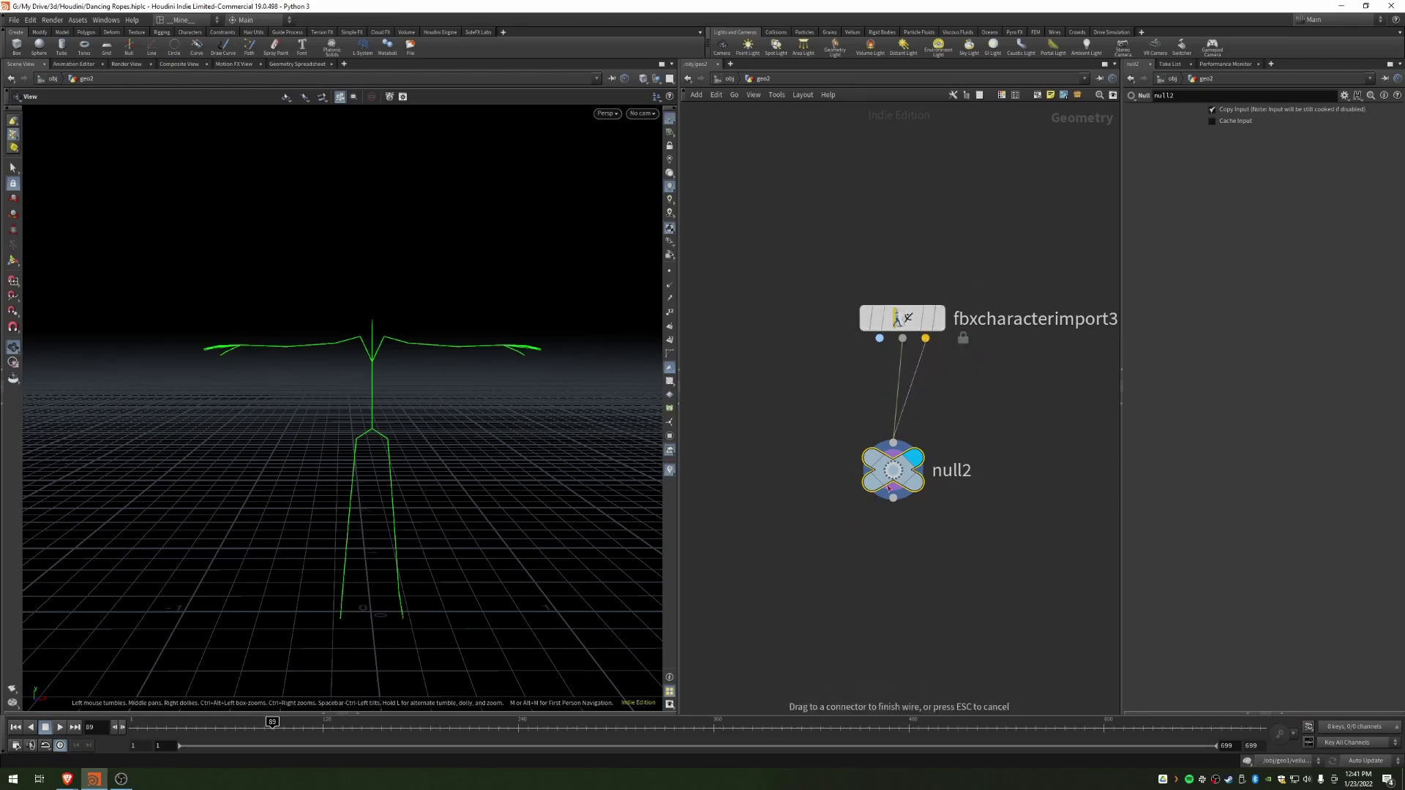
left_click_drag(894, 437, 893, 442)
left_click(57, 730)
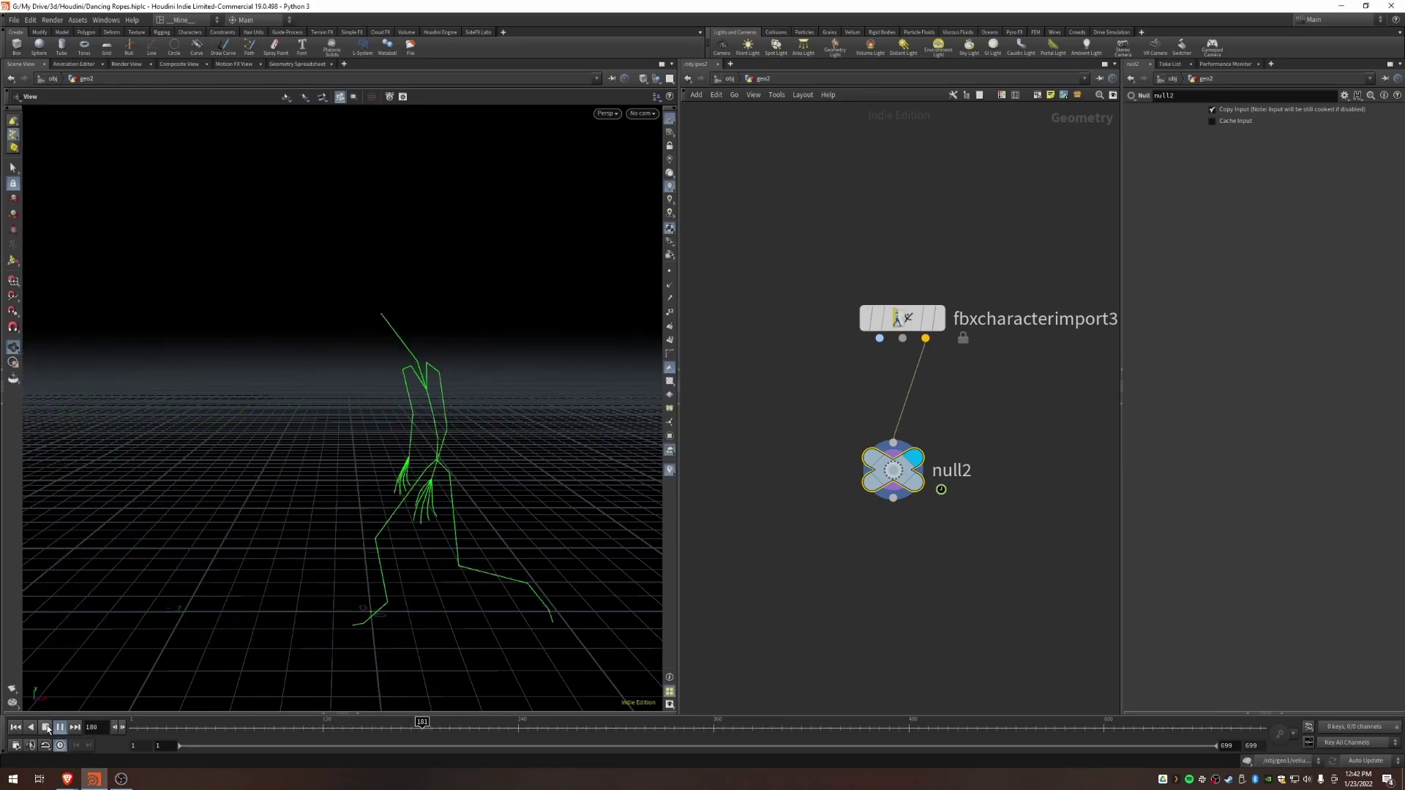
left_click(46, 727)
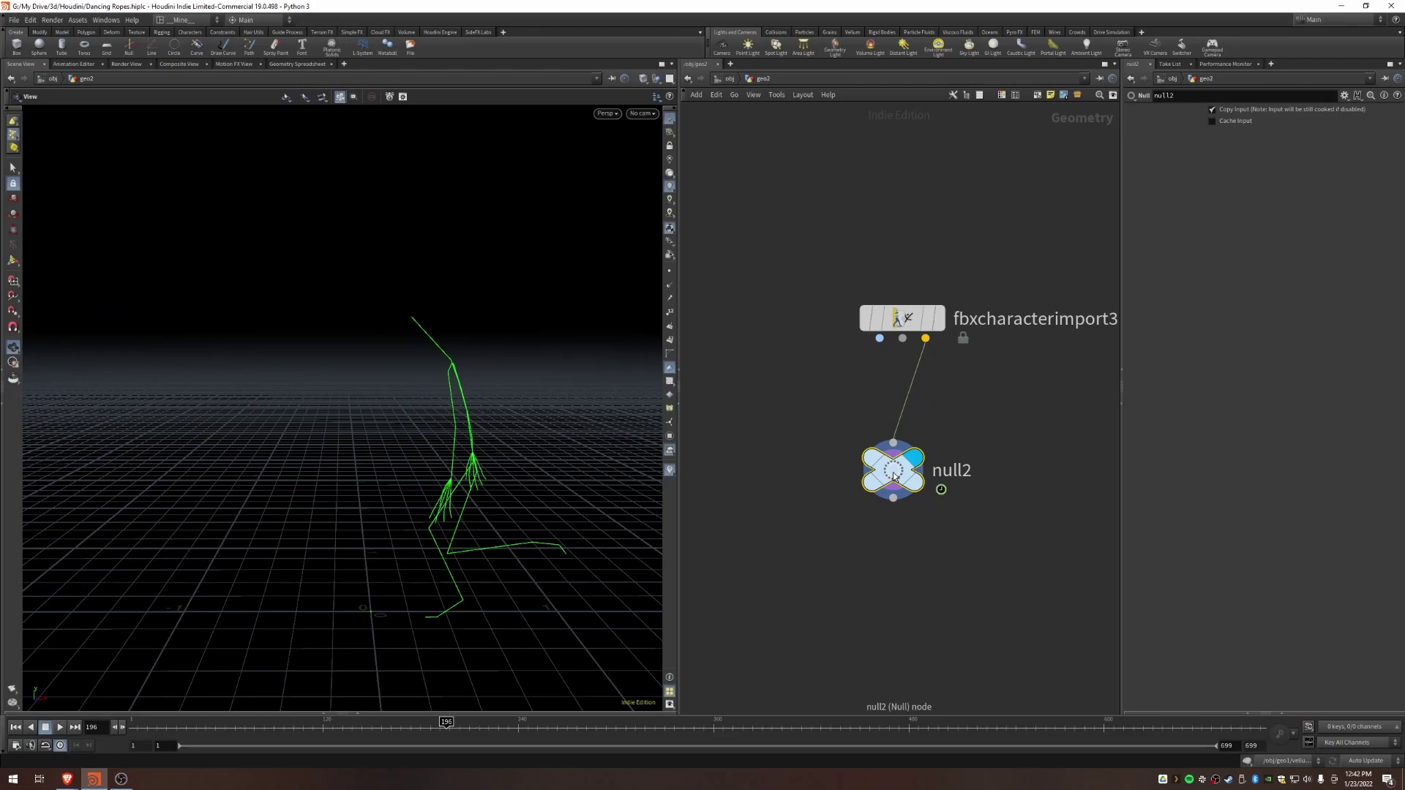
Step: Replace the Null with a displayed Bone Deform node wired to all three import outputs, and preview the dance animation
key("Delete")
key("Tab")
type("bone de")
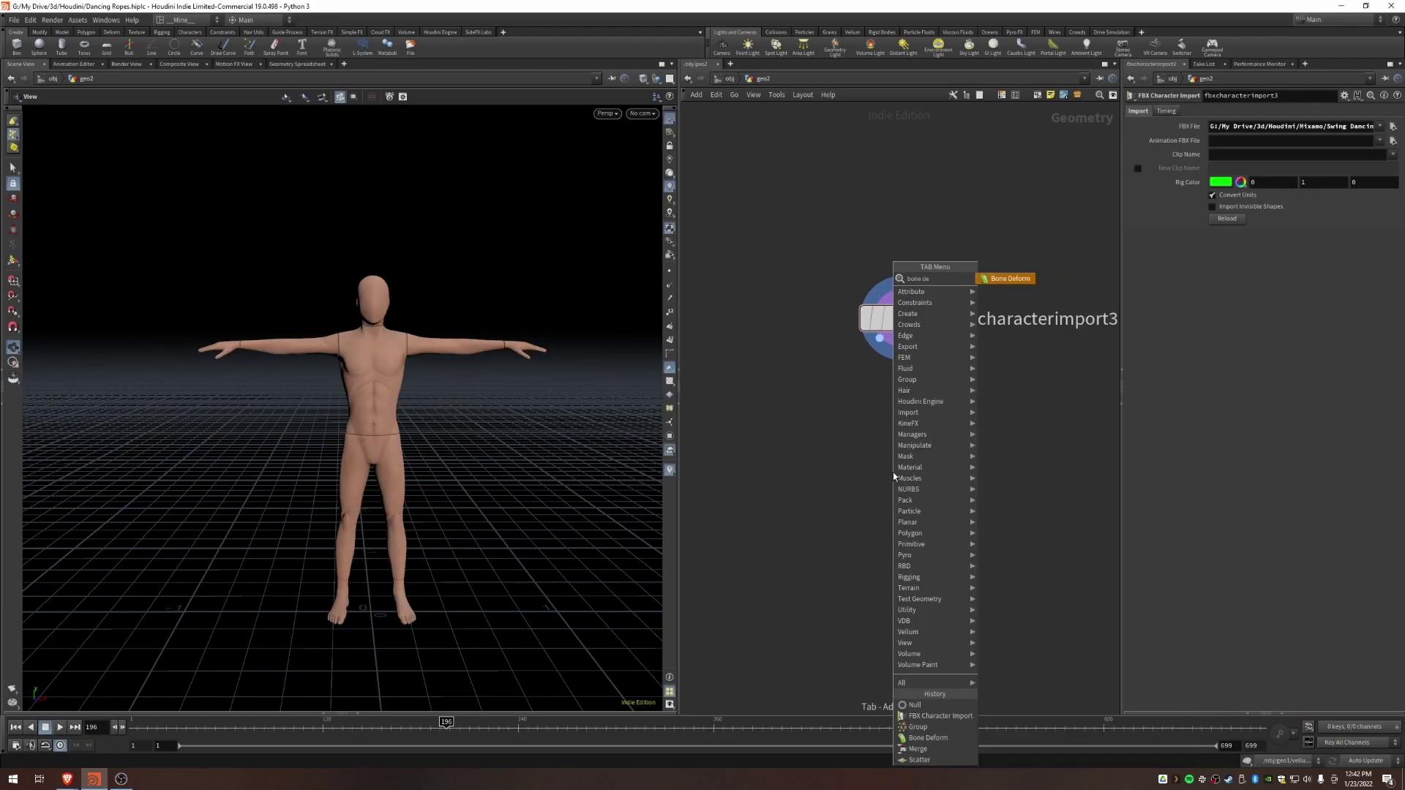
key("Return")
left_click(896, 474)
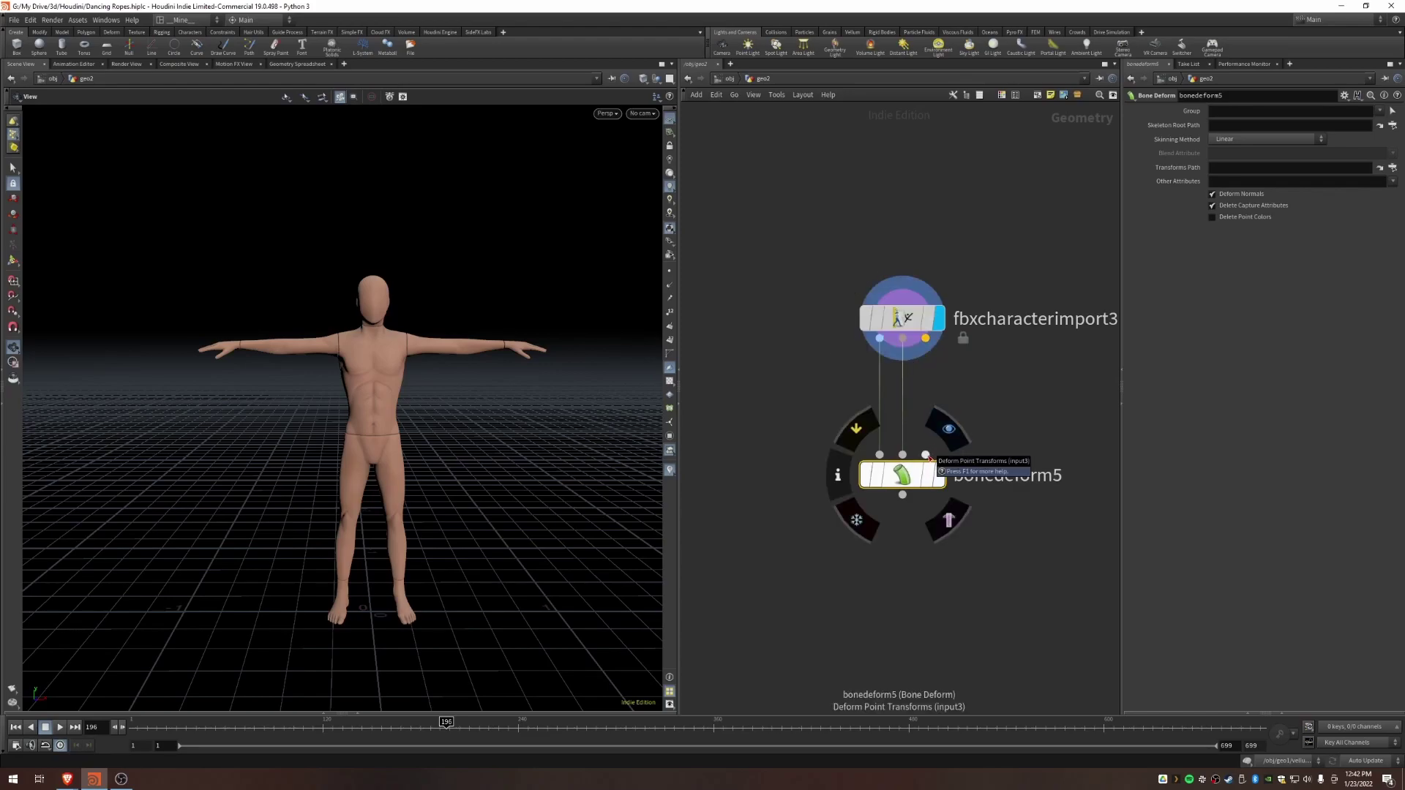
left_click_drag(925, 339, 925, 453)
left_click(948, 428)
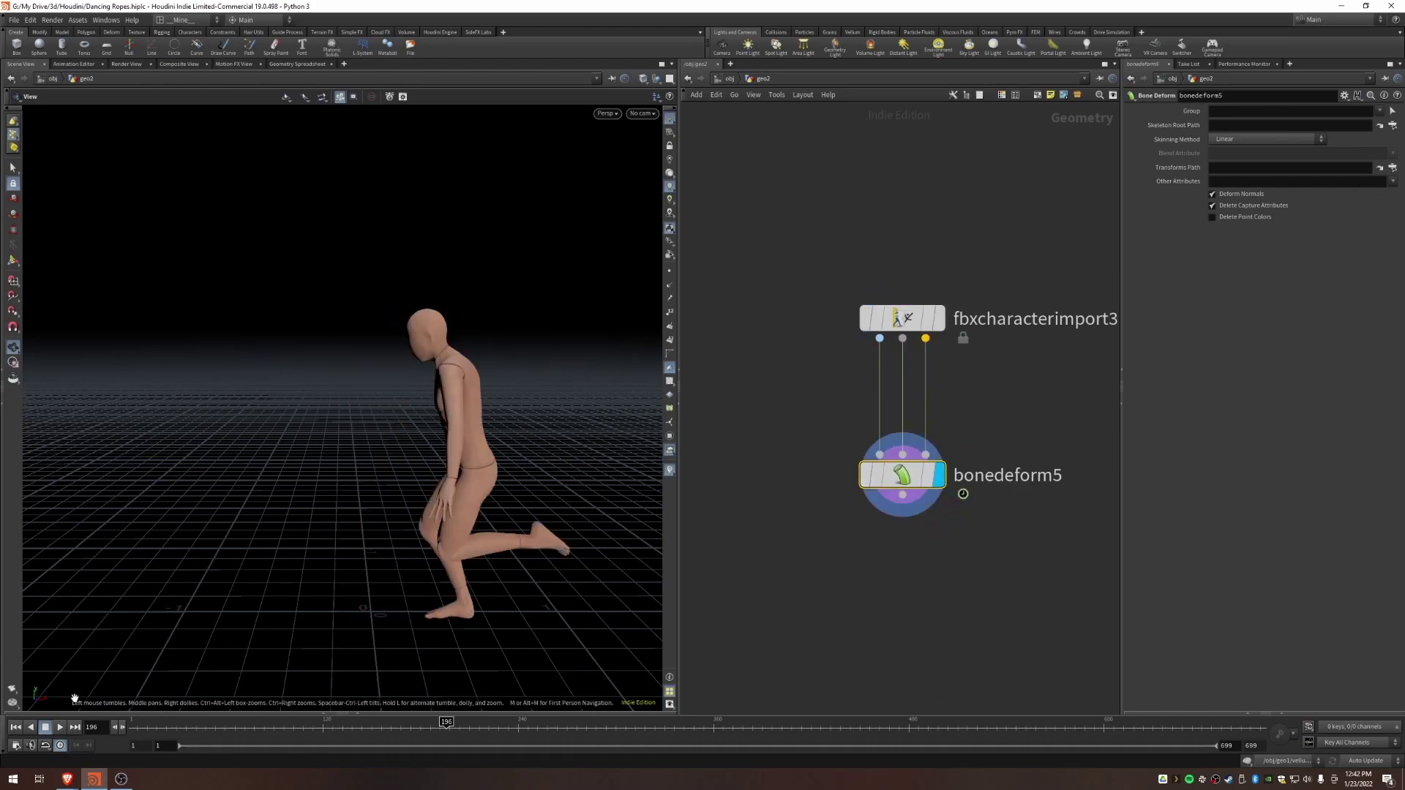
left_click(65, 726)
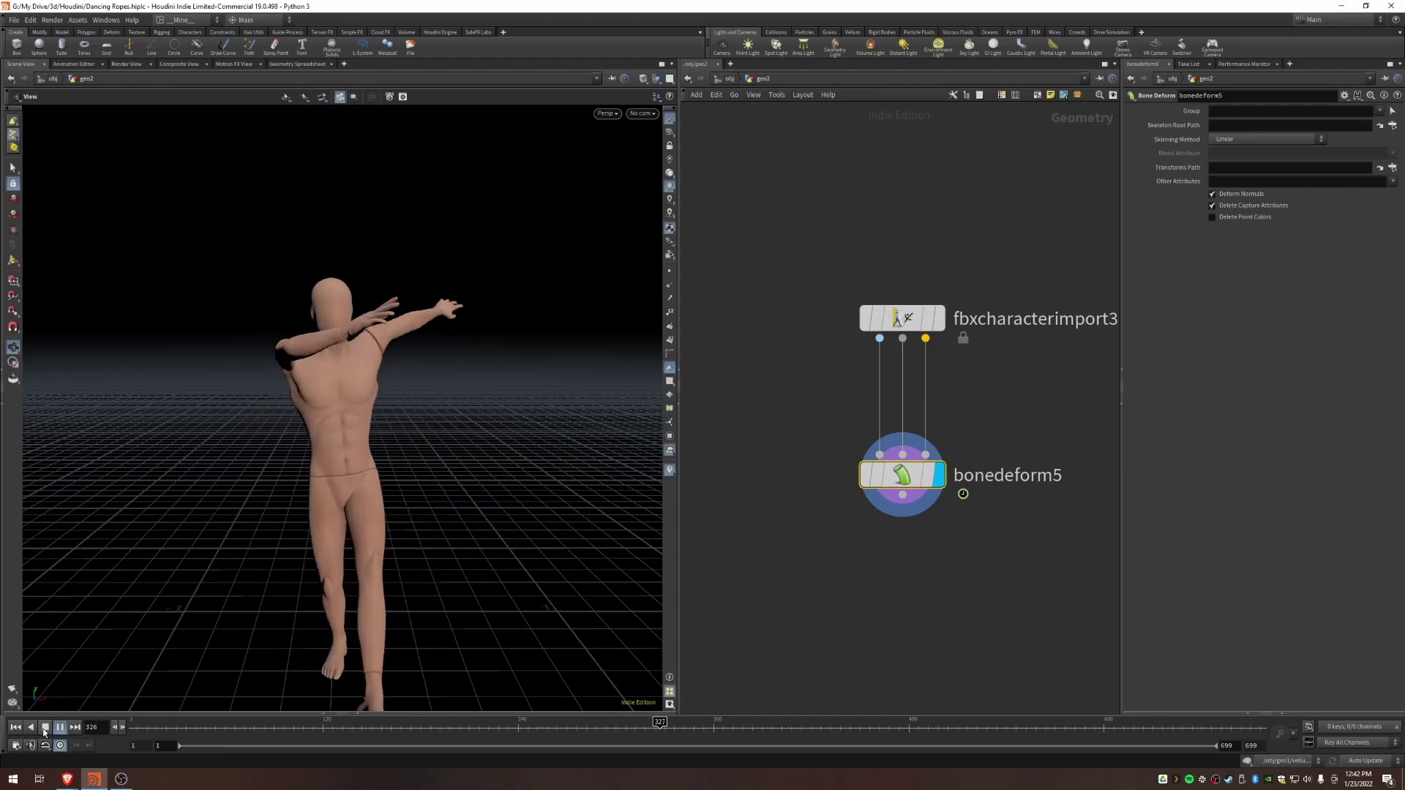
left_click(45, 727)
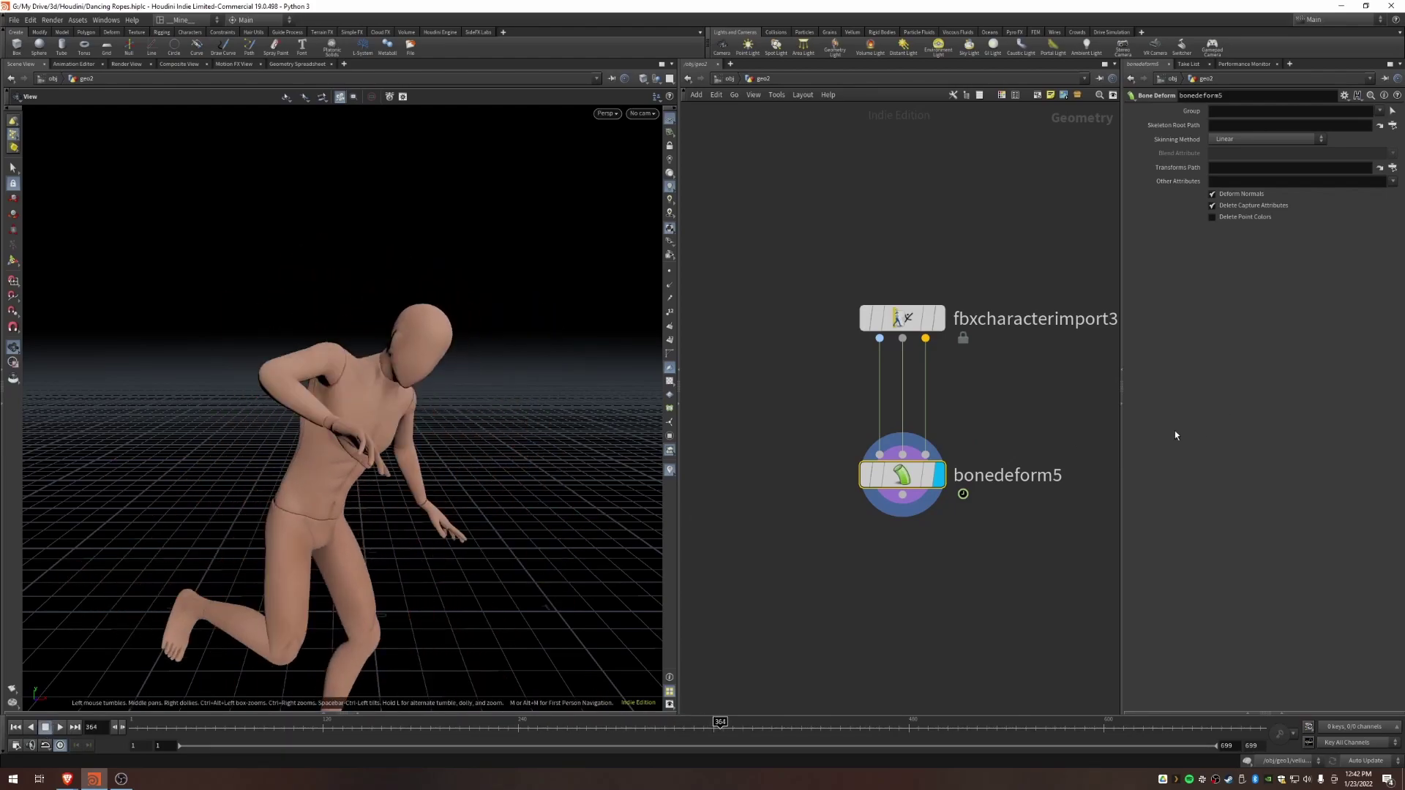
Step: Move the Bone Deform node aside, and add a displayed Scatter node fed by the import node's Rest Geometry output
left_click_drag(896, 482, 1016, 474)
middle_click_drag(834, 455, 880, 411)
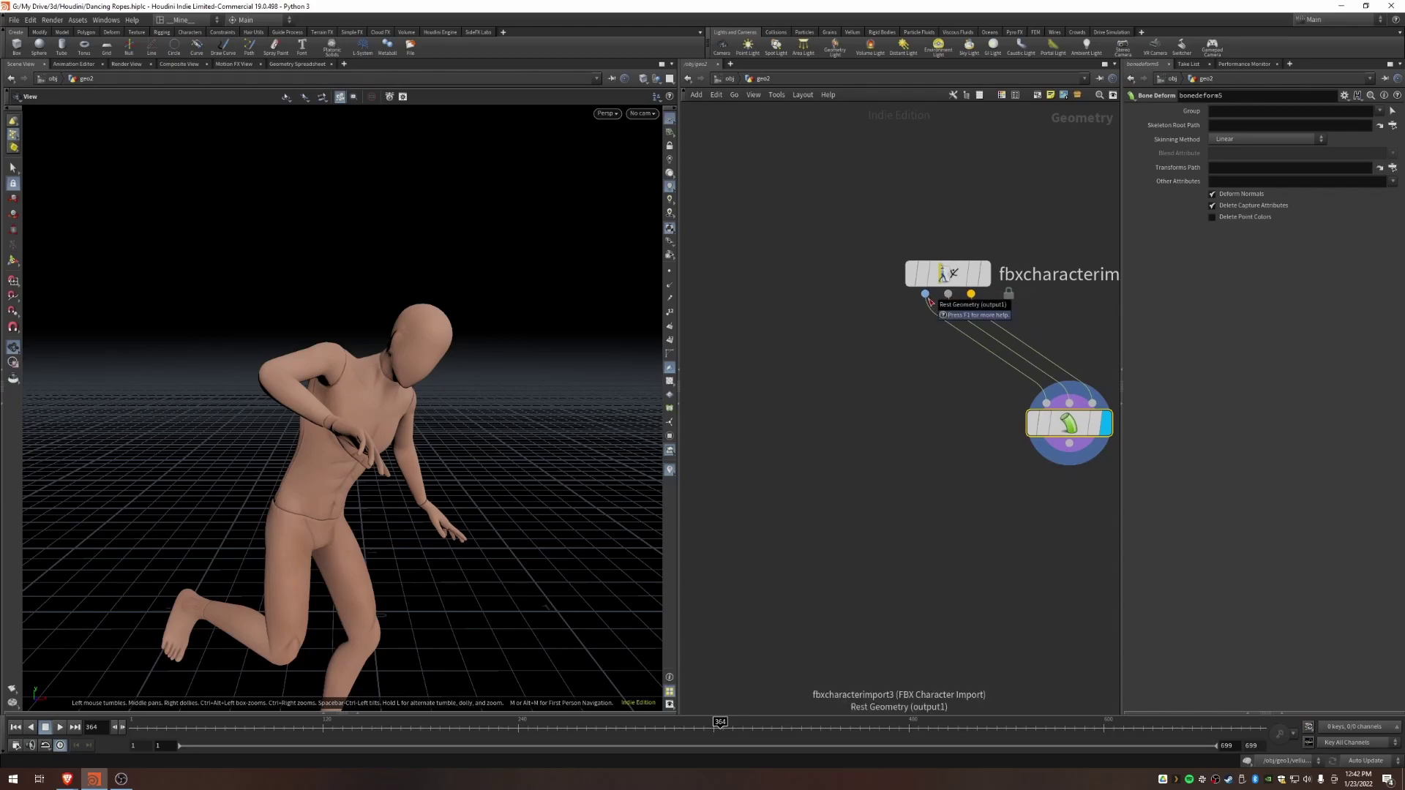
key("Tab")
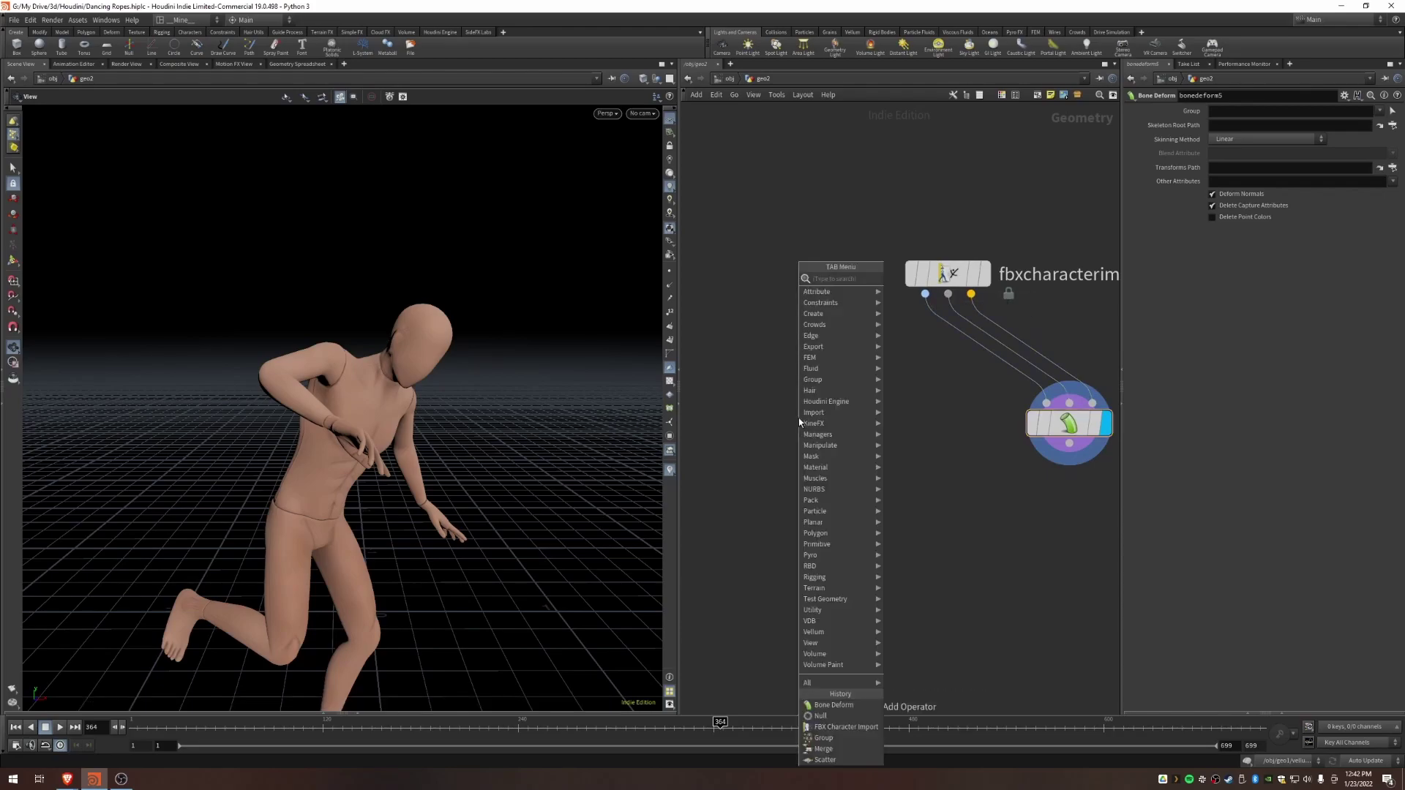
type("scatte")
key("Return")
left_click(798, 421)
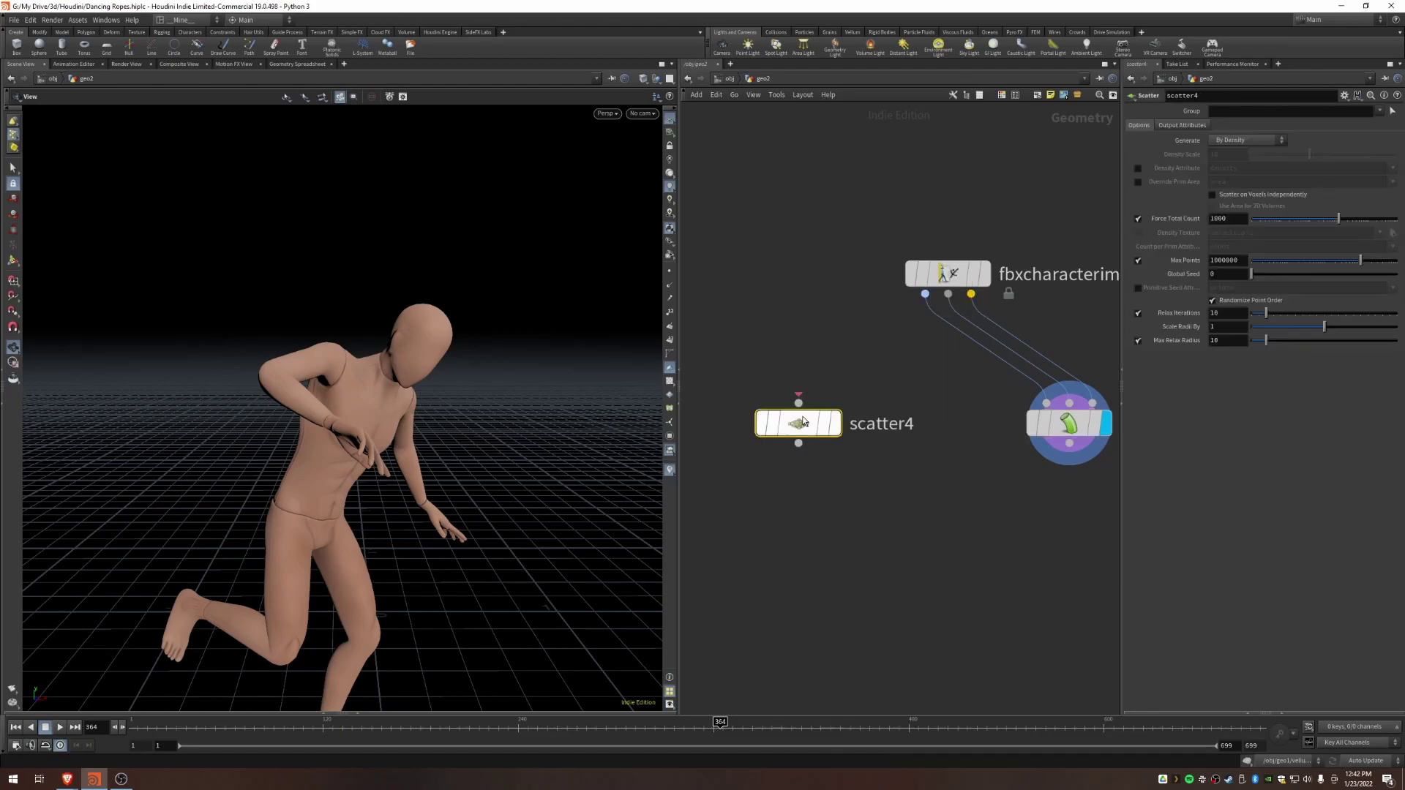
left_click(787, 396)
left_click(845, 378)
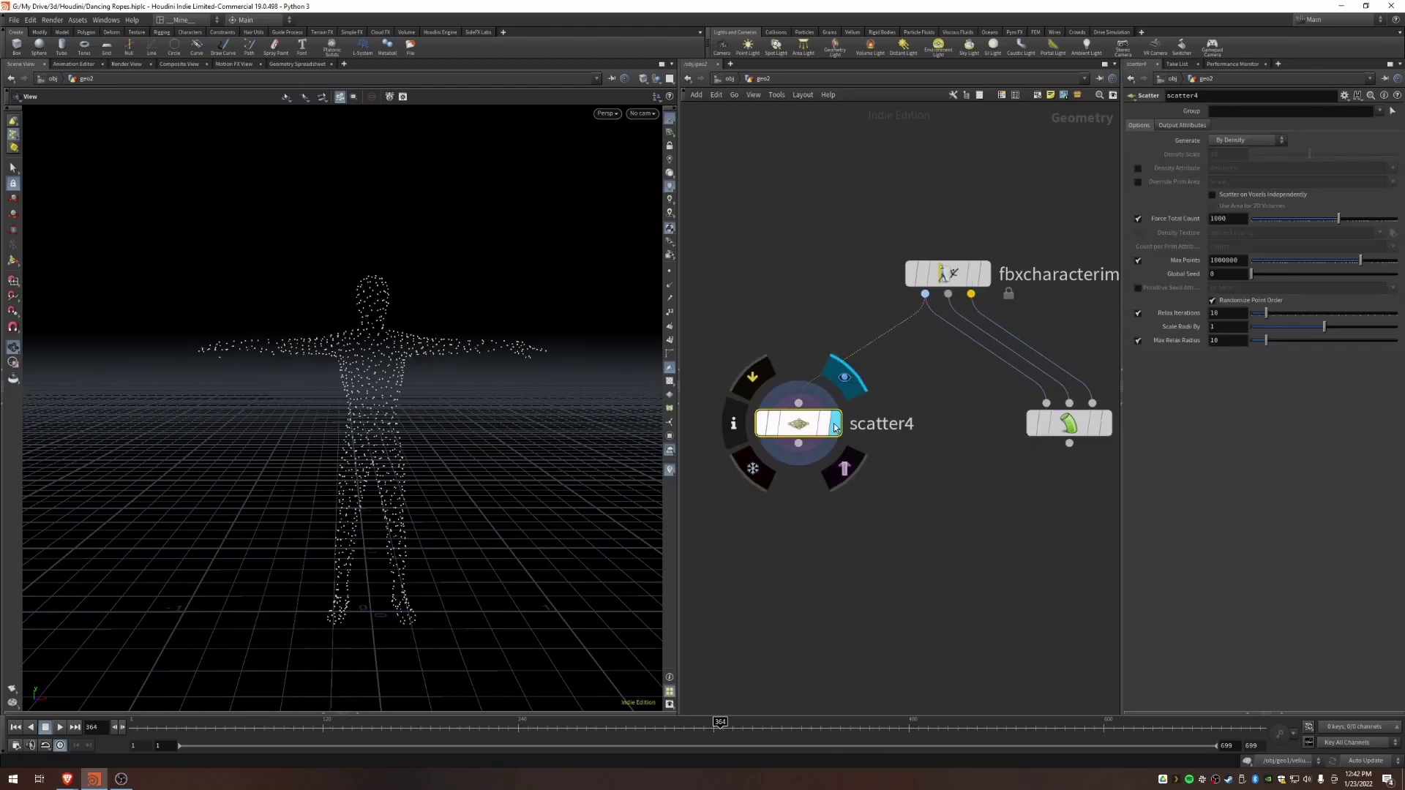
Step: Place a Line node beside the Scatter node in the network
mouse_move(385, 316)
left_mouse_down()
mouse_move(530, 351)
mouse_move(417, 326)
mouse_move(385, 354)
mouse_move(314, 317)
mouse_move(373, 315)
left_mouse_up()
scroll(872, 569, "down", 2)
middle_click_drag(887, 560, 1039, 512)
key("Tab")
type("line")
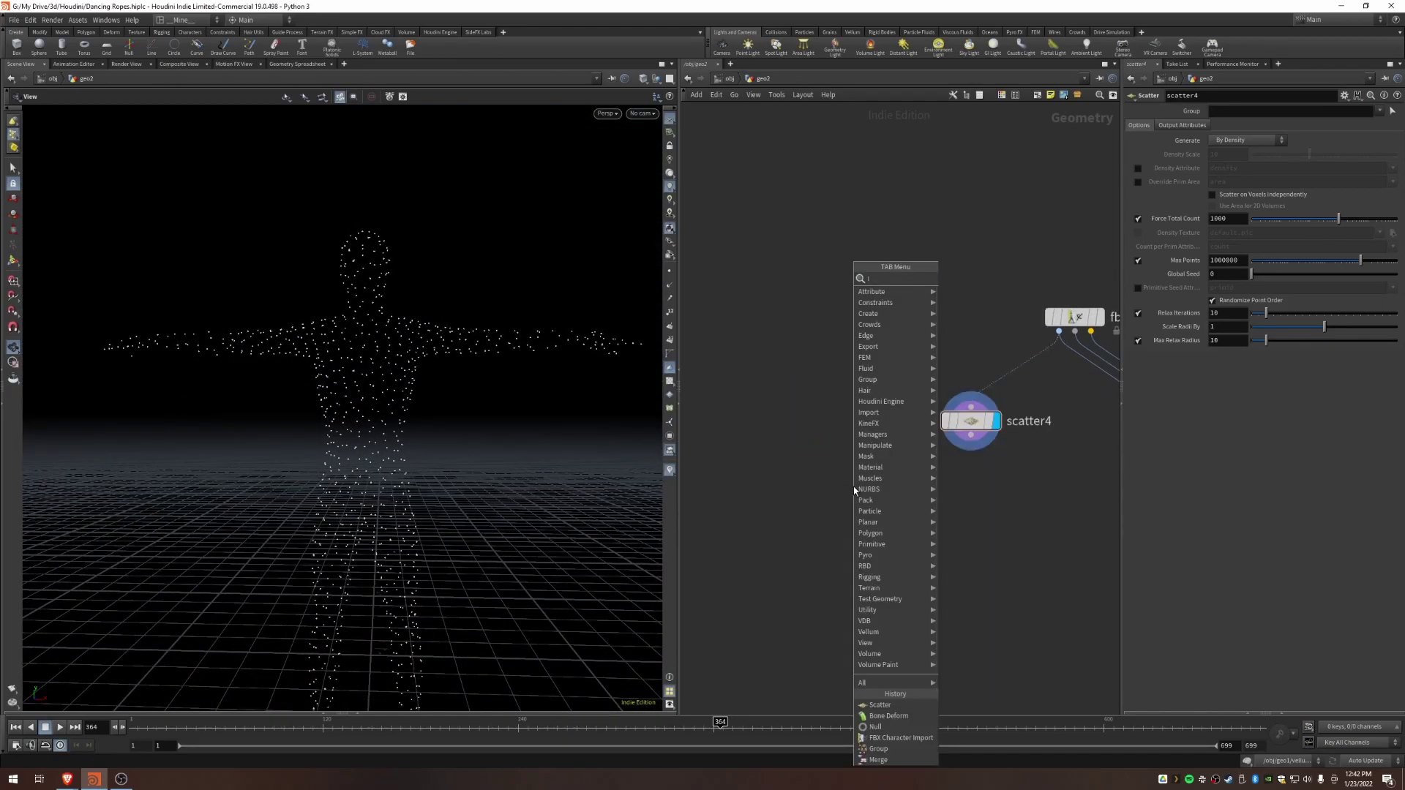
key("Return")
left_click(812, 423)
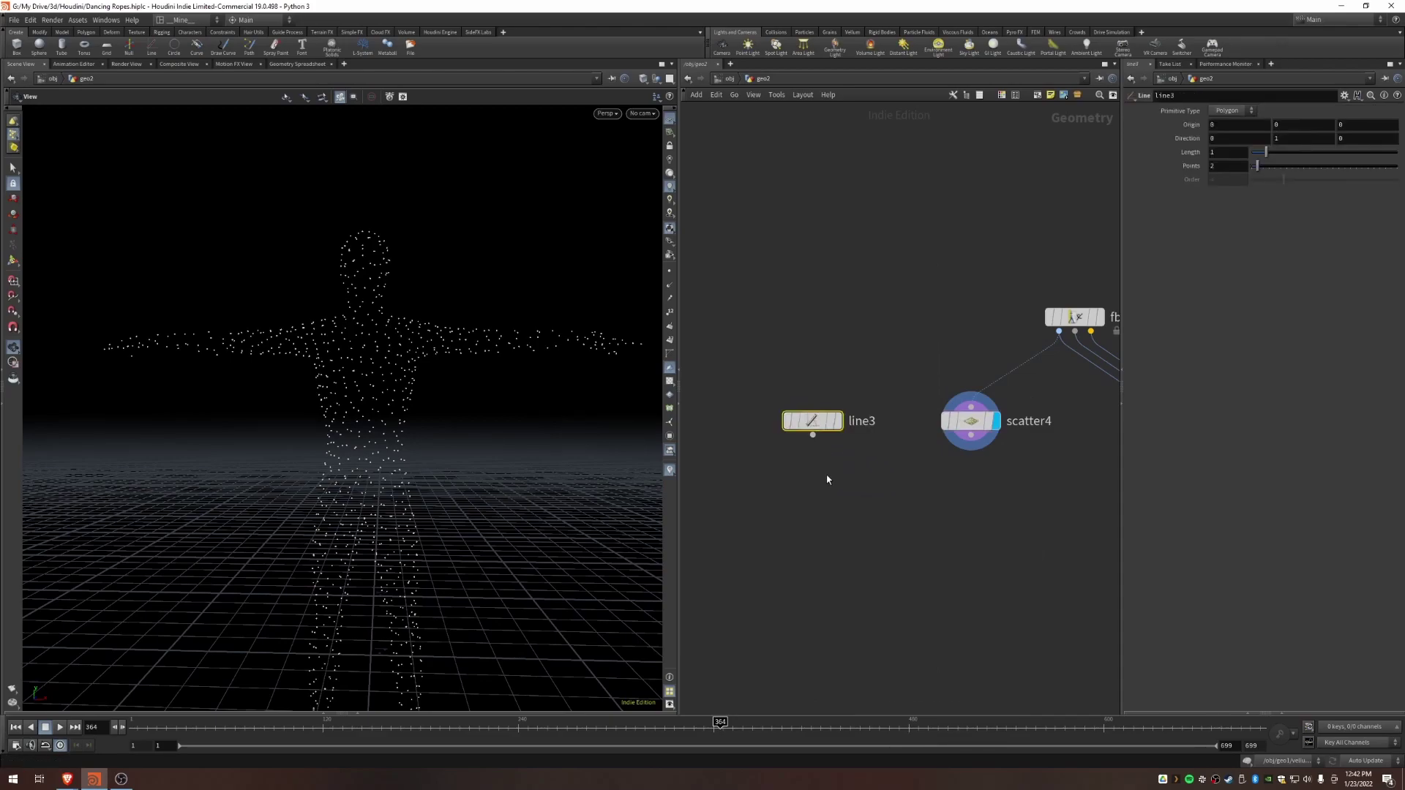
Step: Place a Copy to Points node below the Line and Scatter nodes
key("Tab")
type("copyhto")
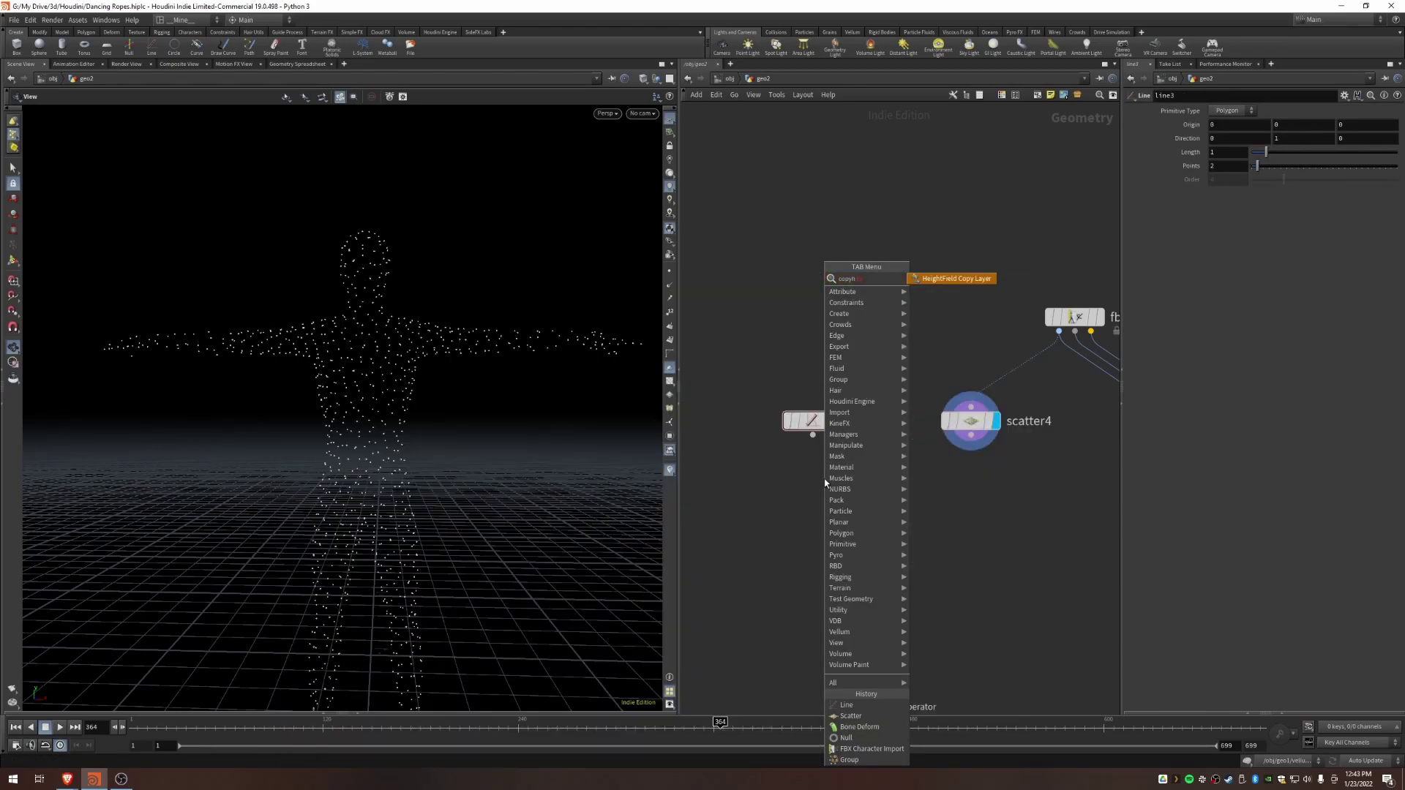
type("points")
key("BackSpace")
key("BackSpace")
key("BackSpace")
key("BackSpace")
key("BackSpace")
key("BackSpace")
key("BackSpace")
key("BackSpace")
key("BackSpace")
key("BackSpace")
key("BackSpace")
key("BackSpace")
key("BackSpace")
type("copytopoints")
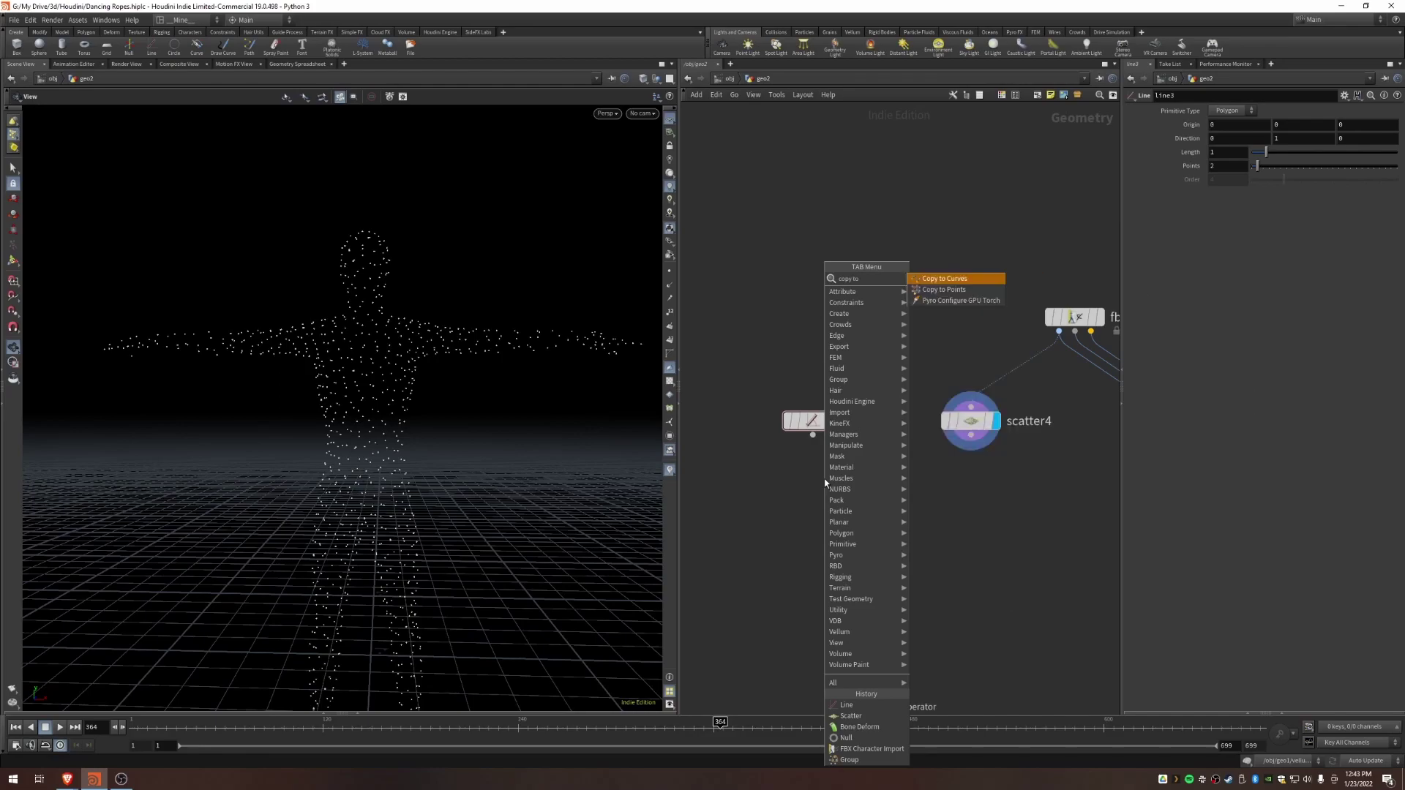
key("Return")
left_click(867, 540)
Step: Wire the Line into the first input and the Scatter into the second input of Copy to Points, and display the result
left_click_drag(812, 436, 834, 504)
left_click_drag(970, 436, 899, 546)
left_click(899, 507)
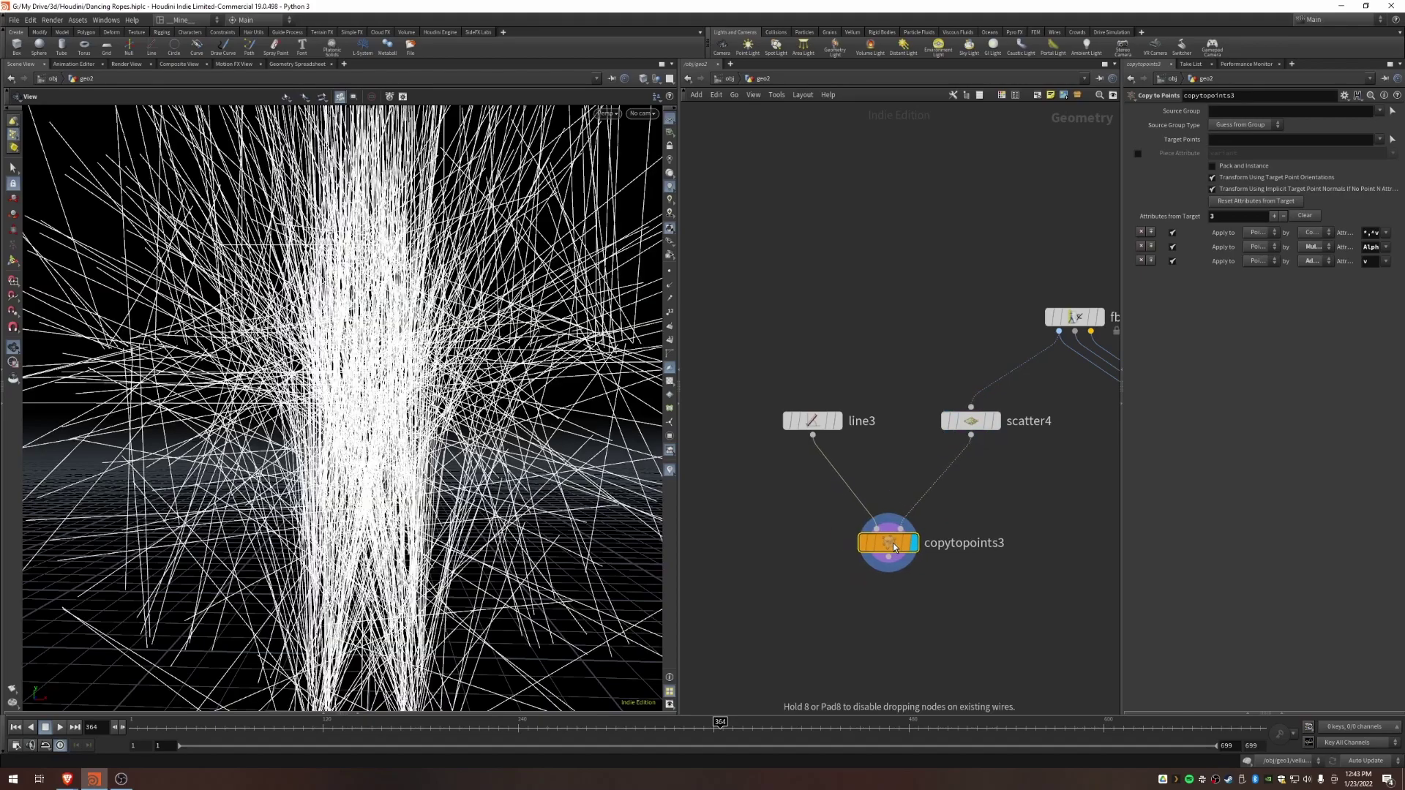
scroll(468, 470, "down", 3)
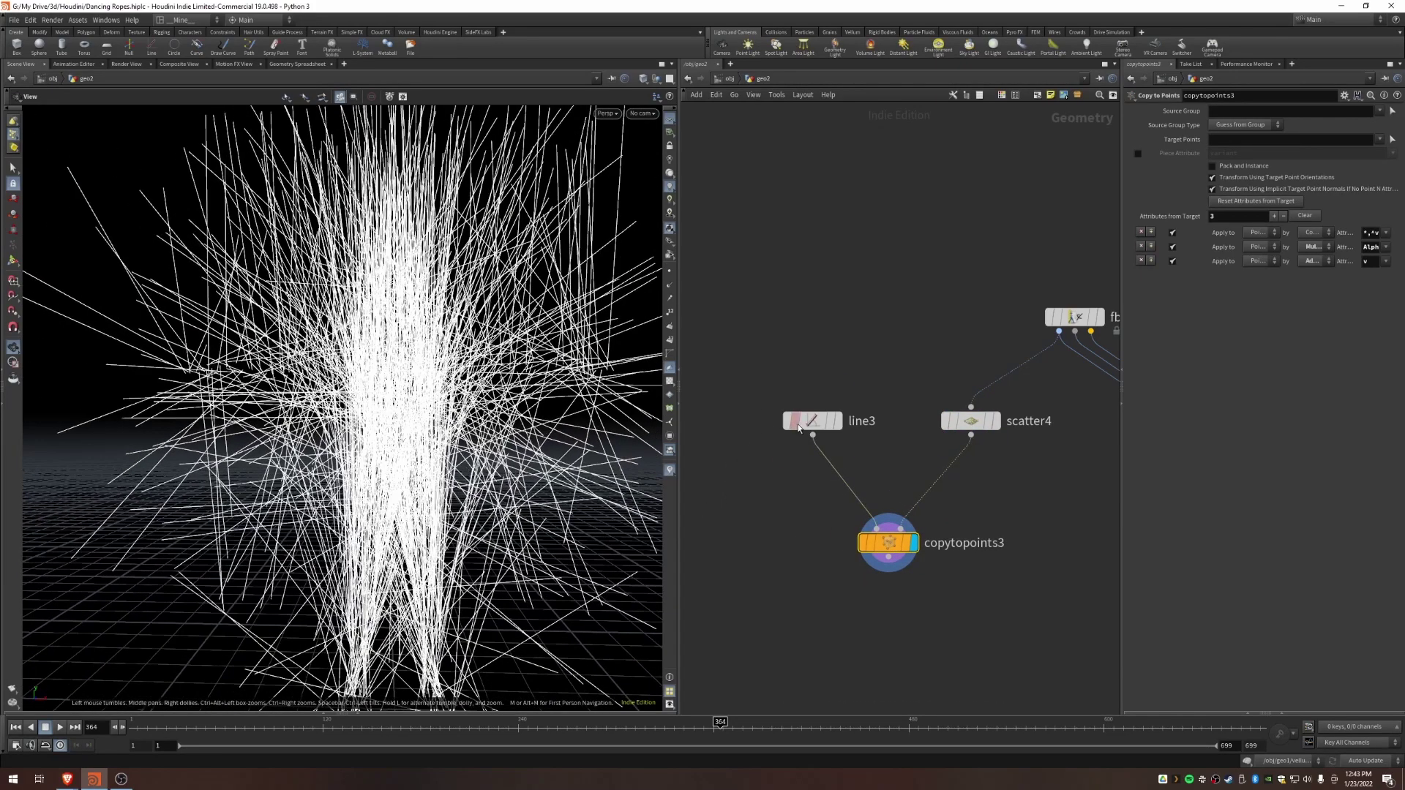
mouse_move(896, 543)
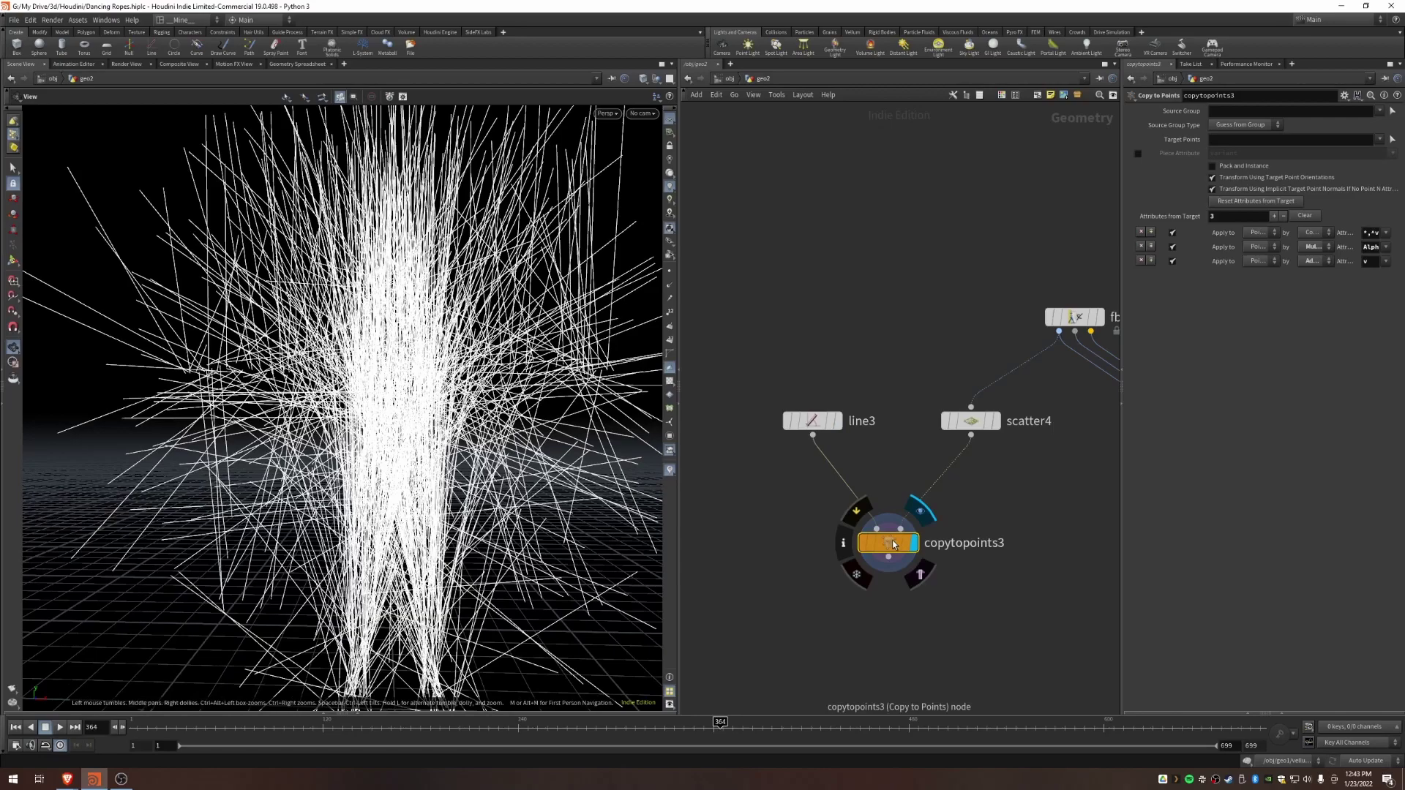
Step: Set the Line node's direction to 0, 0, 1 so the copies follow the surface normals
left_click(812, 421)
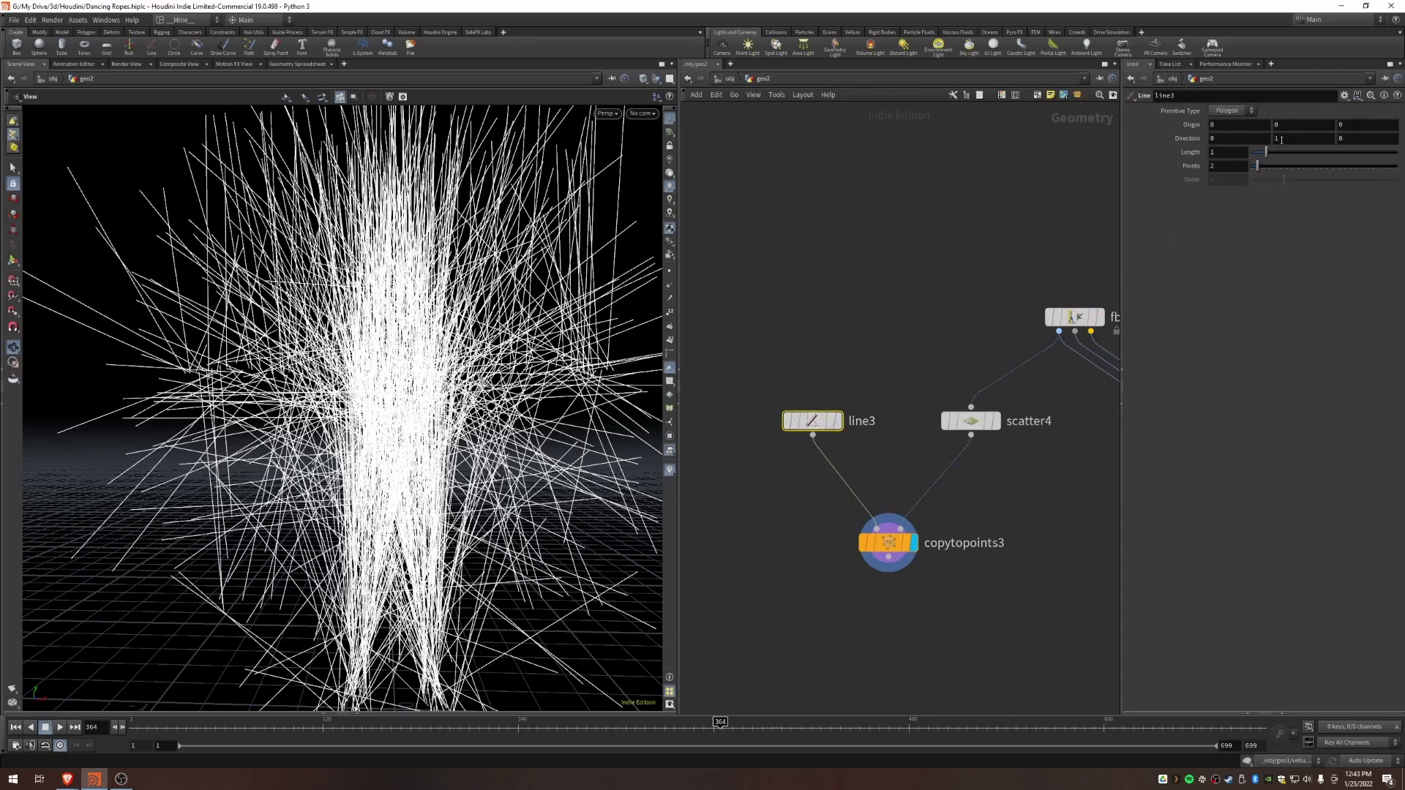
type("0")
key("Tab")
type("1")
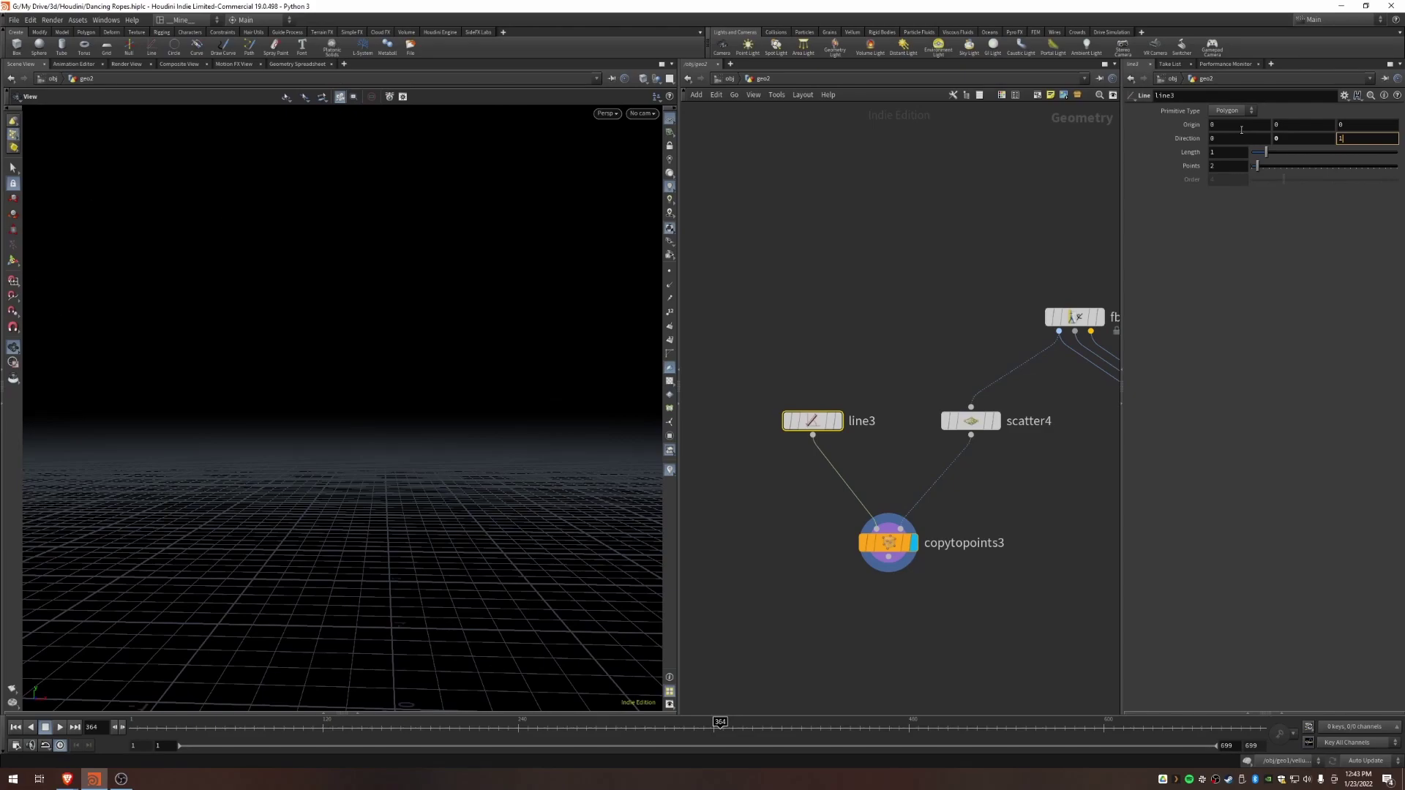
key("Return")
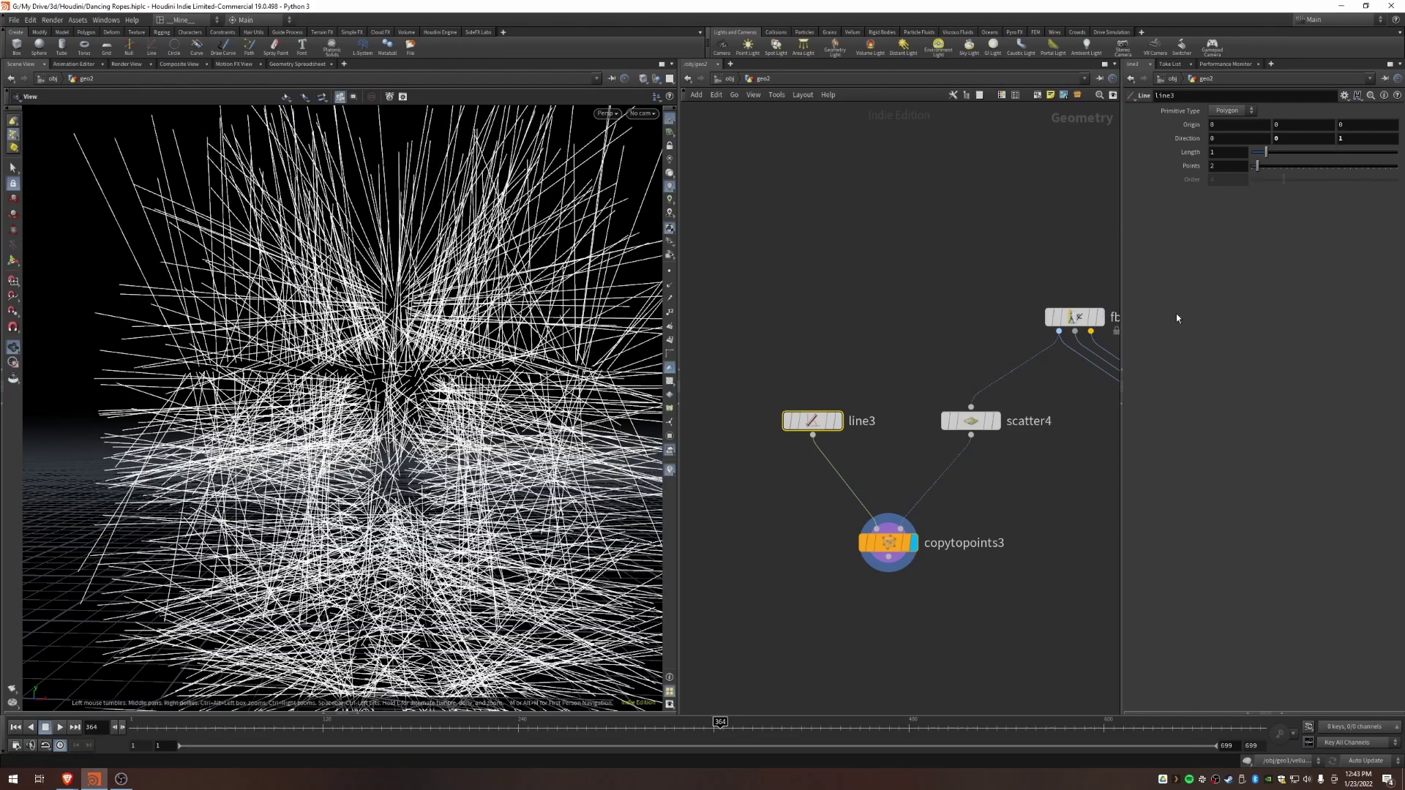
Step: Shorten the Line node's length to 0.11 and turn on point display to inspect the copied lines up close
left_click_drag(1268, 153, 1253, 155)
left_click_drag(352, 410, 398, 455)
middle_click_drag(414, 461, 368, 396)
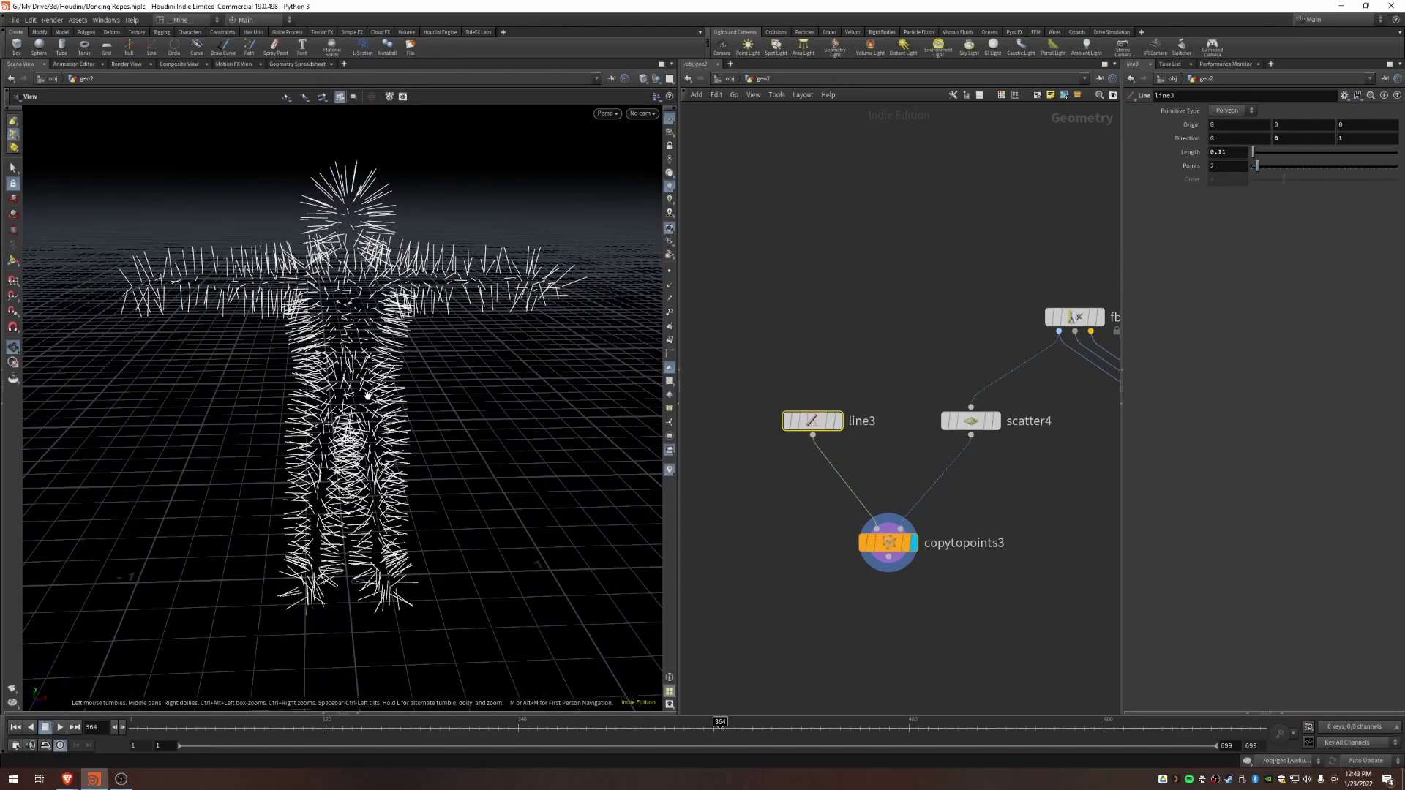
scroll(356, 358, "up", 2)
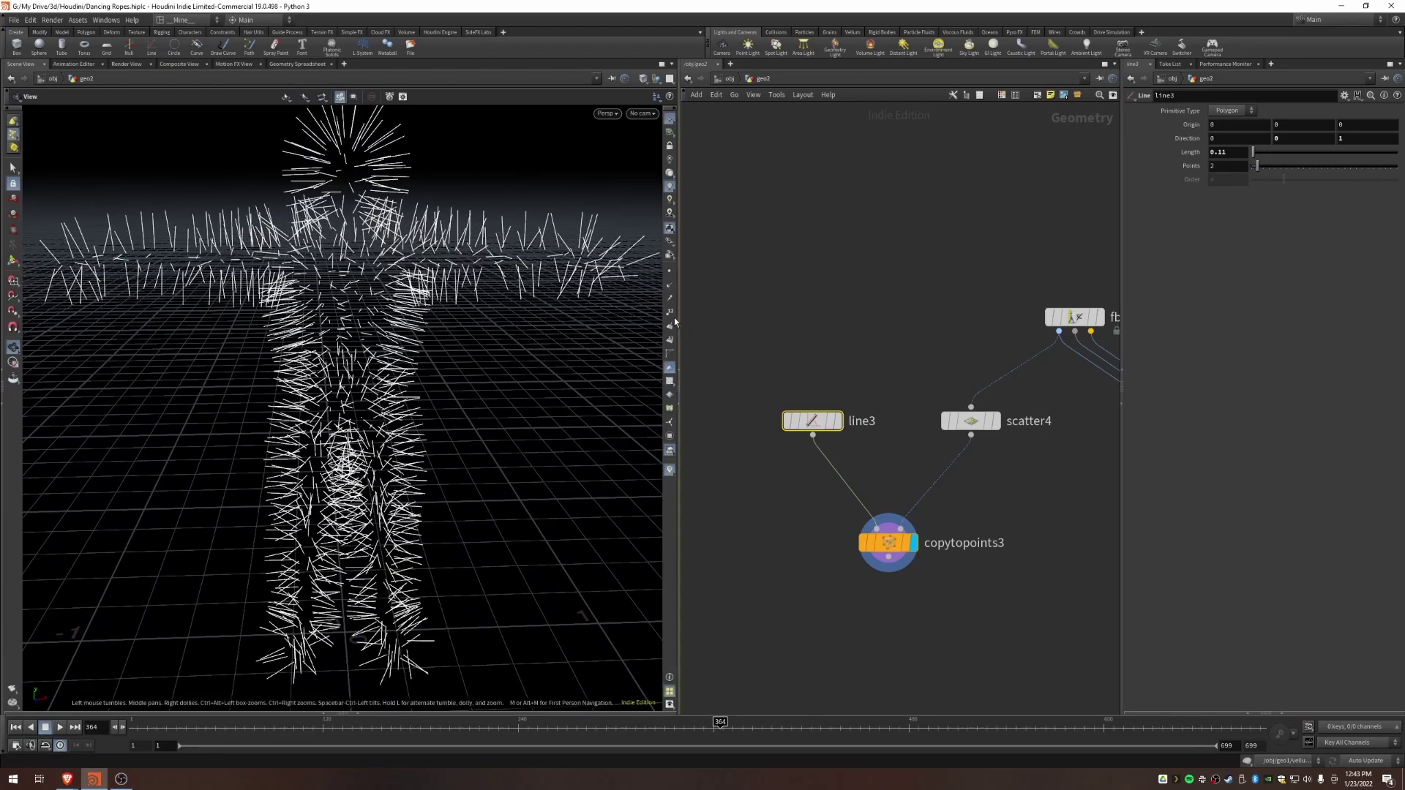
scroll(155, 212, "up", 3)
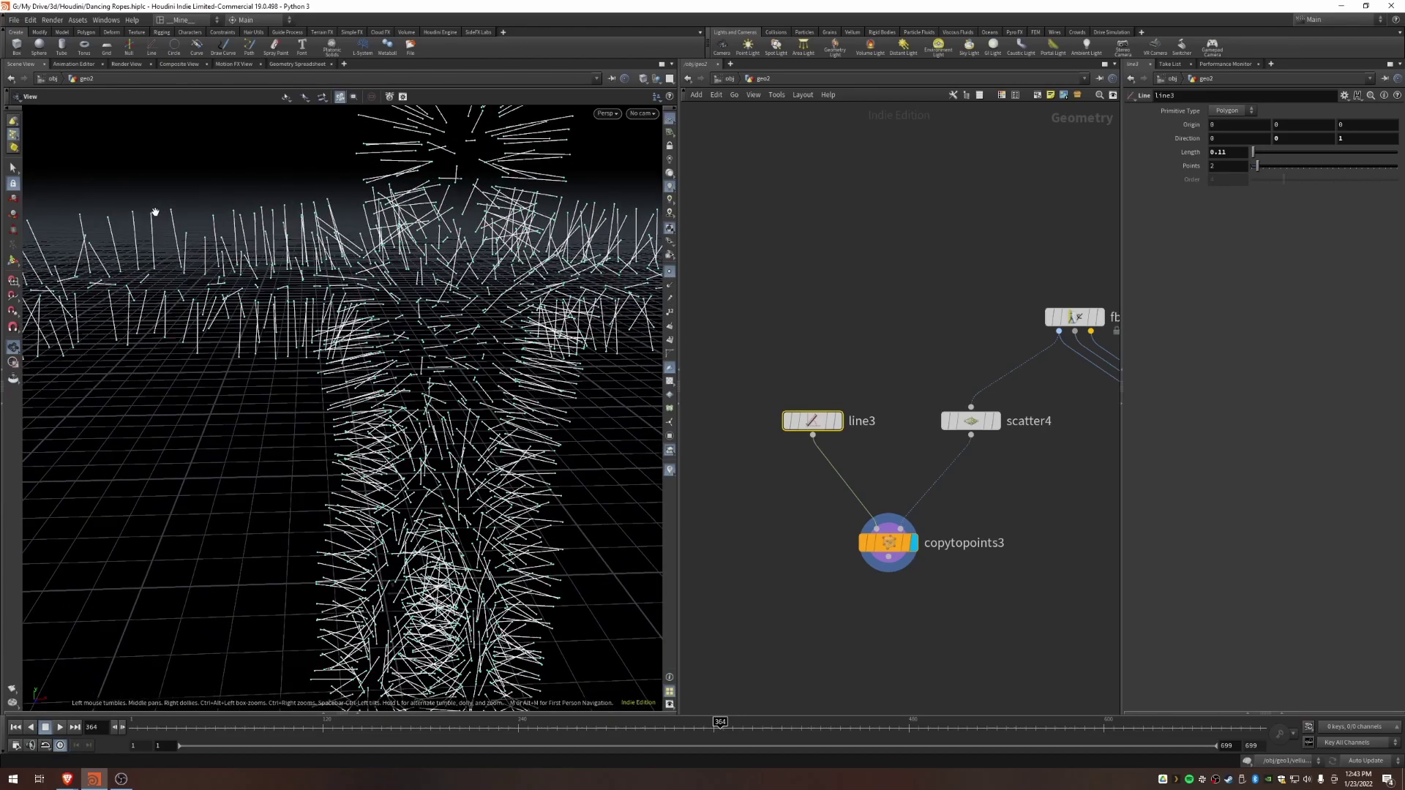
scroll(157, 214, "up", 3)
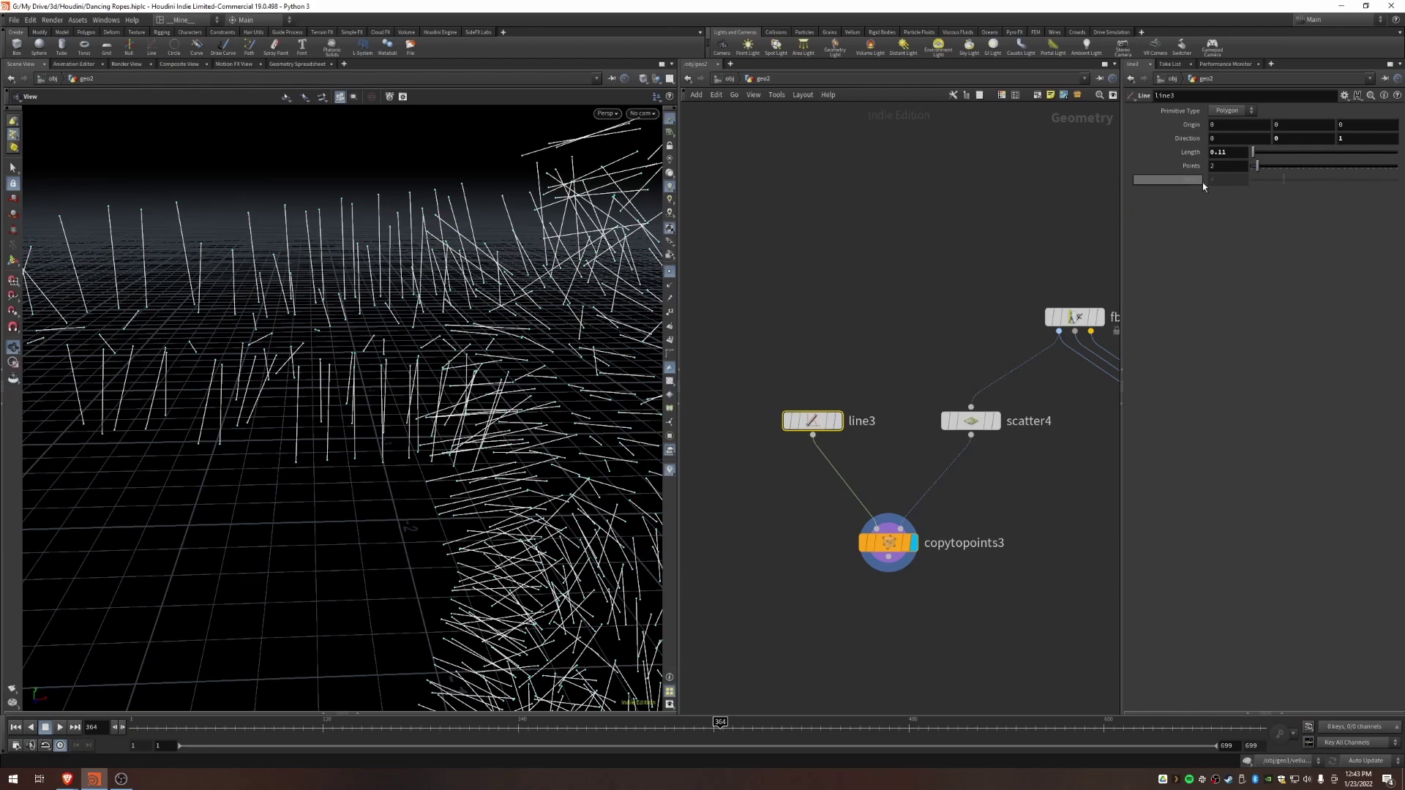
Step: Try 35 points on the Line node, and set the point count back to 2
left_click_drag(1256, 165, 1352, 167)
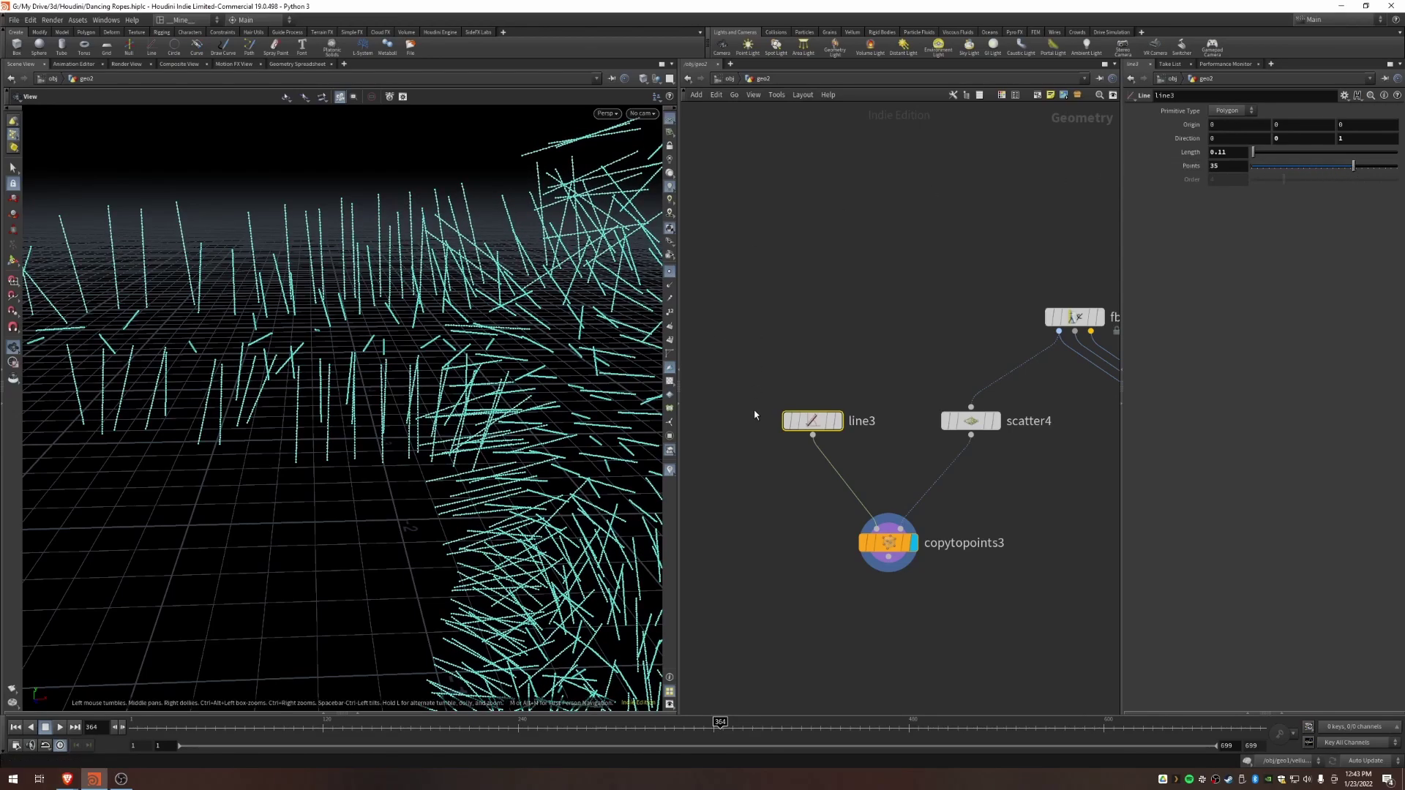
left_click(762, 485)
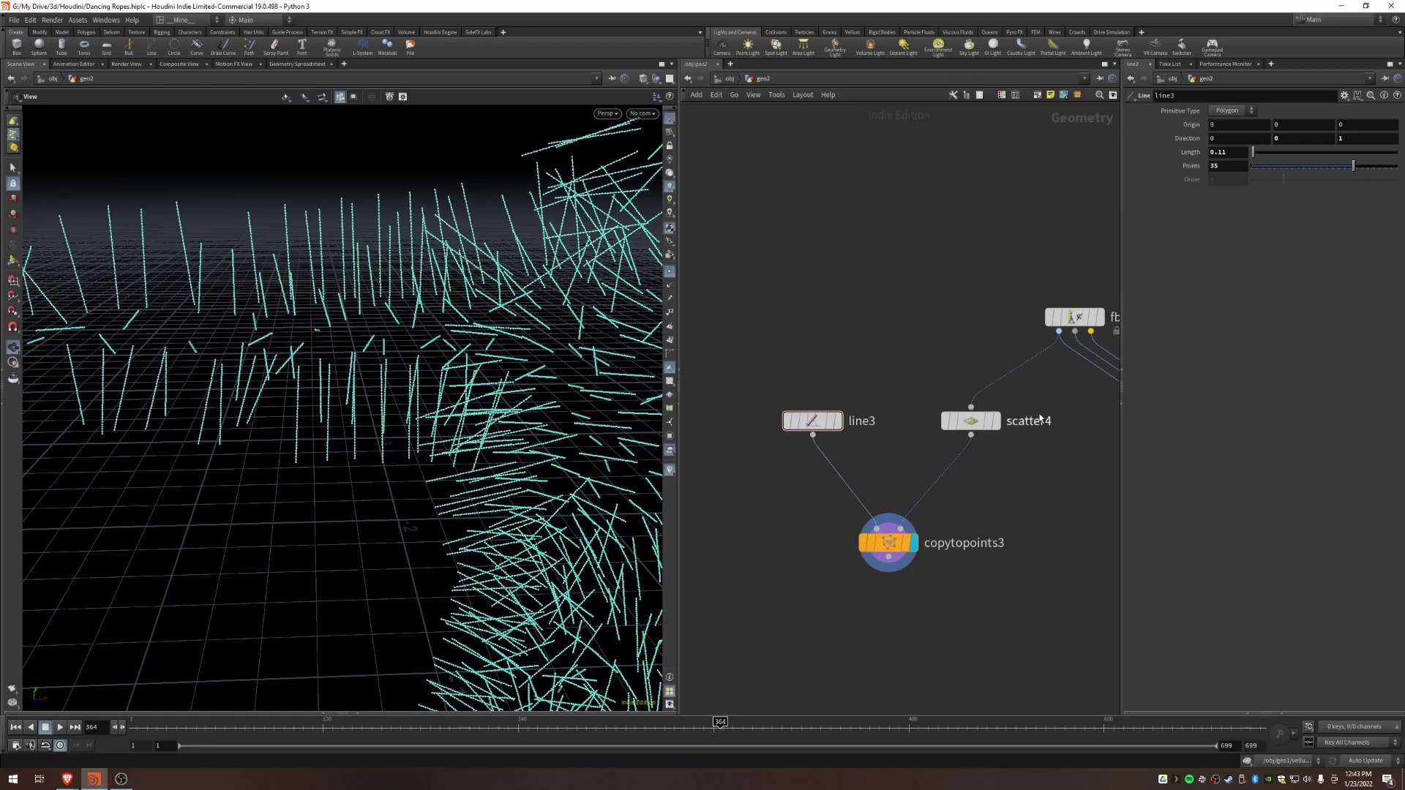
type("2")
key("Return")
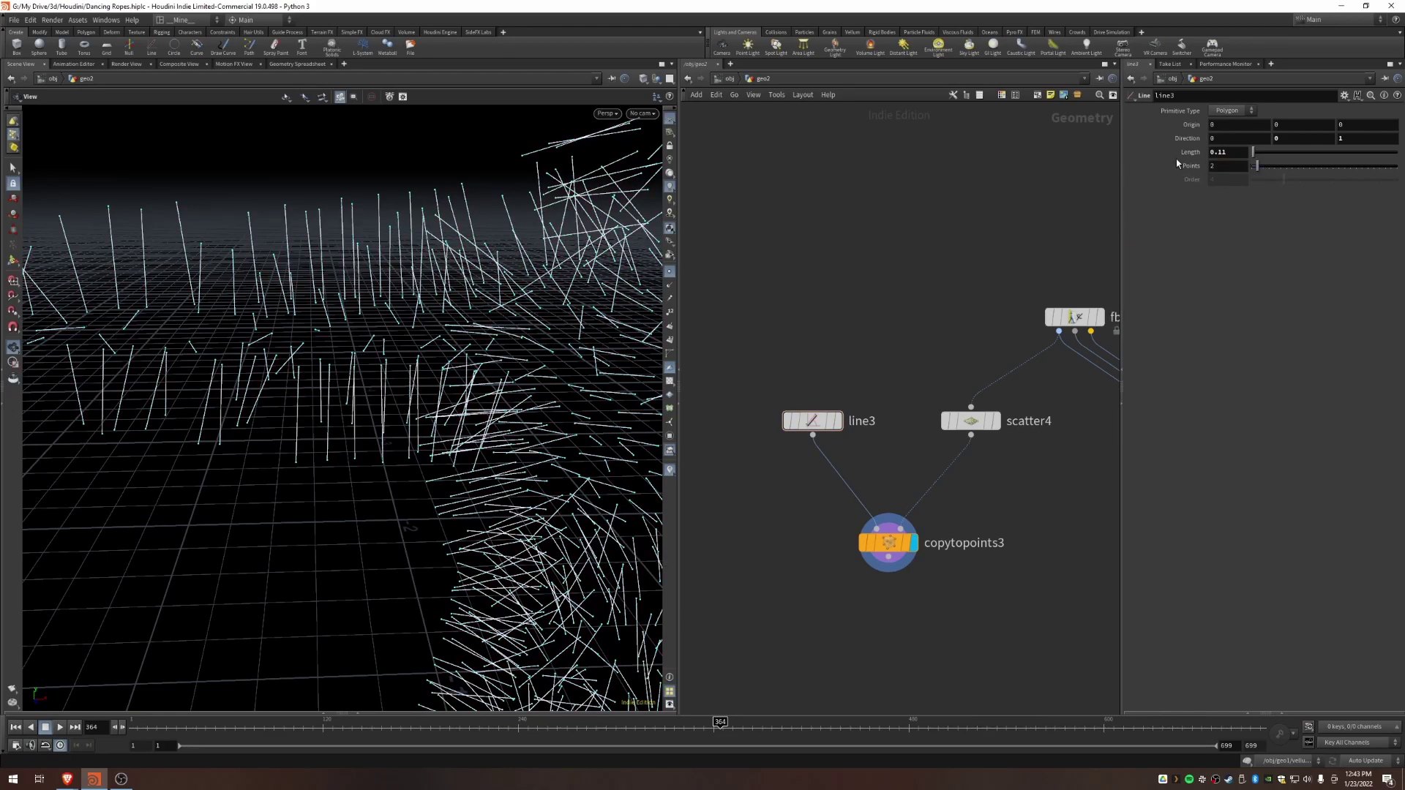
Step: Insert a Resample node between Line and Copy to Points, with Maximum Segment Length disabled and Maximum Segments enabled
key("Tab")
type("resam")
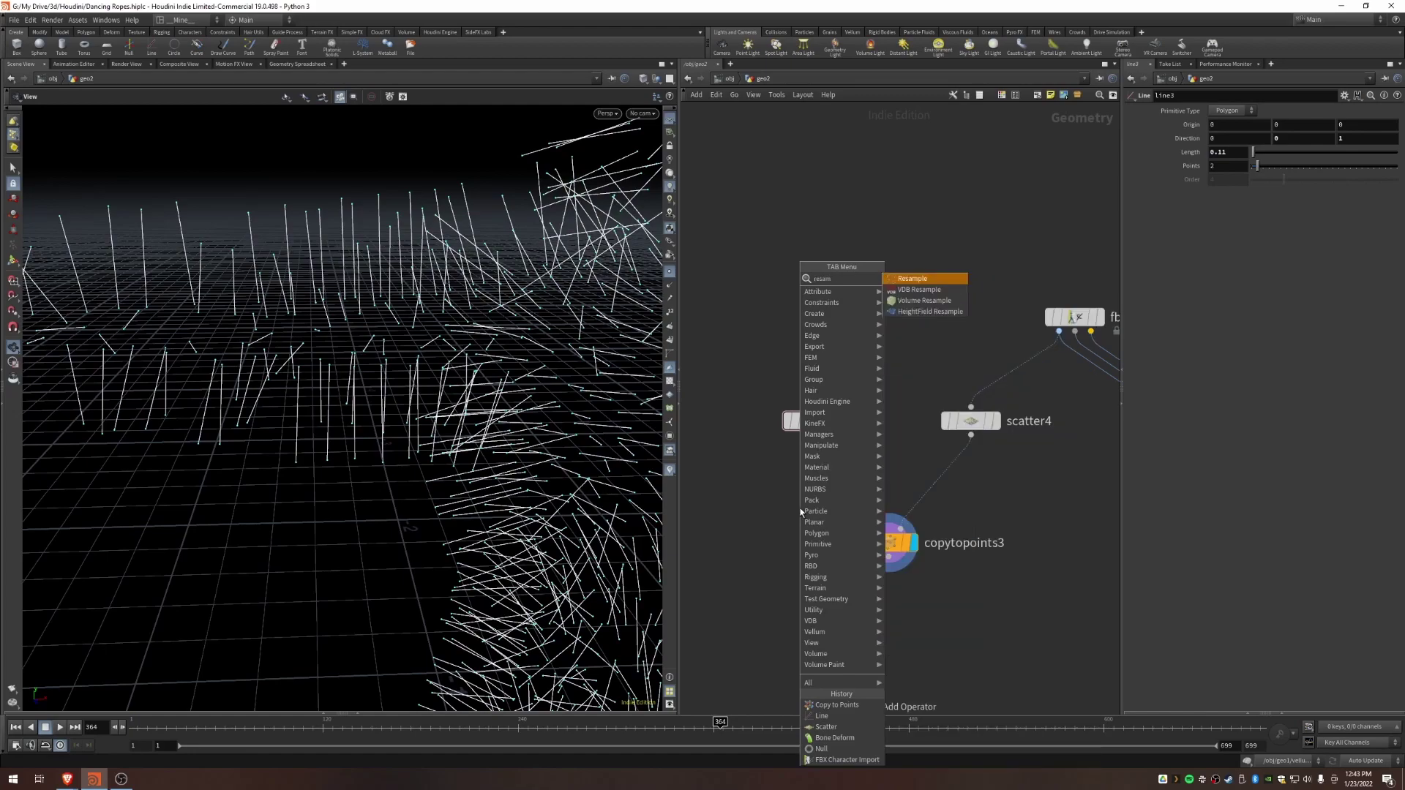
key("Return")
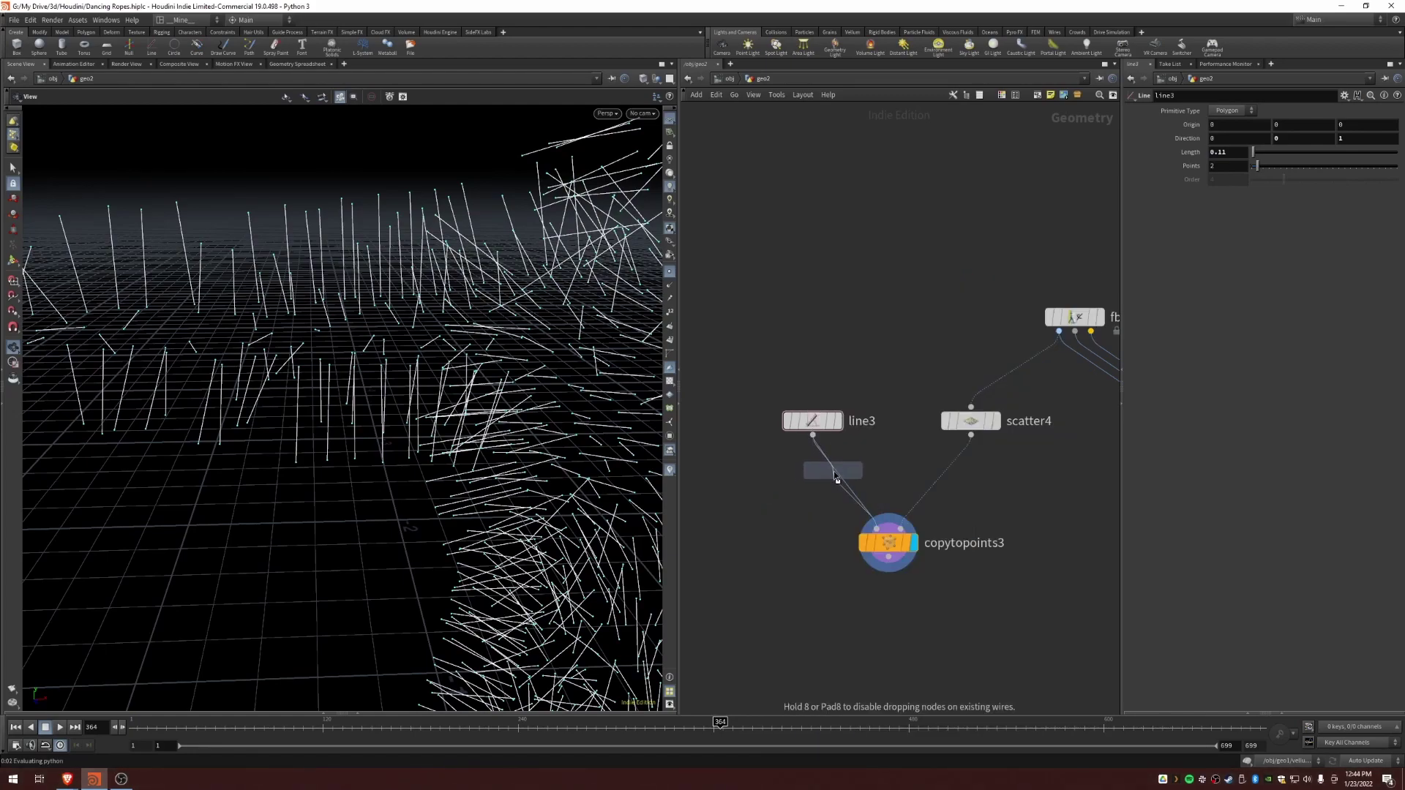
left_click(816, 483)
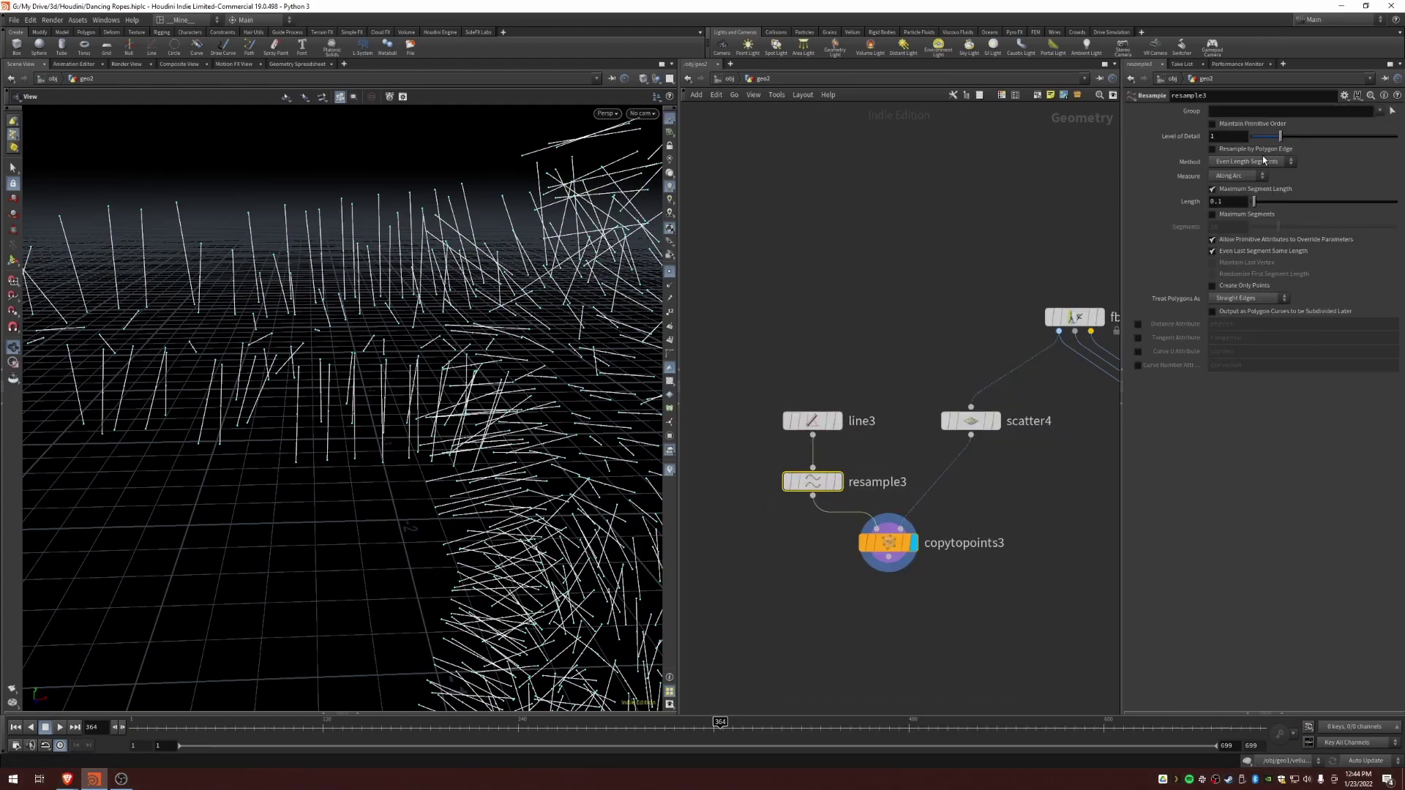
left_click(1224, 190)
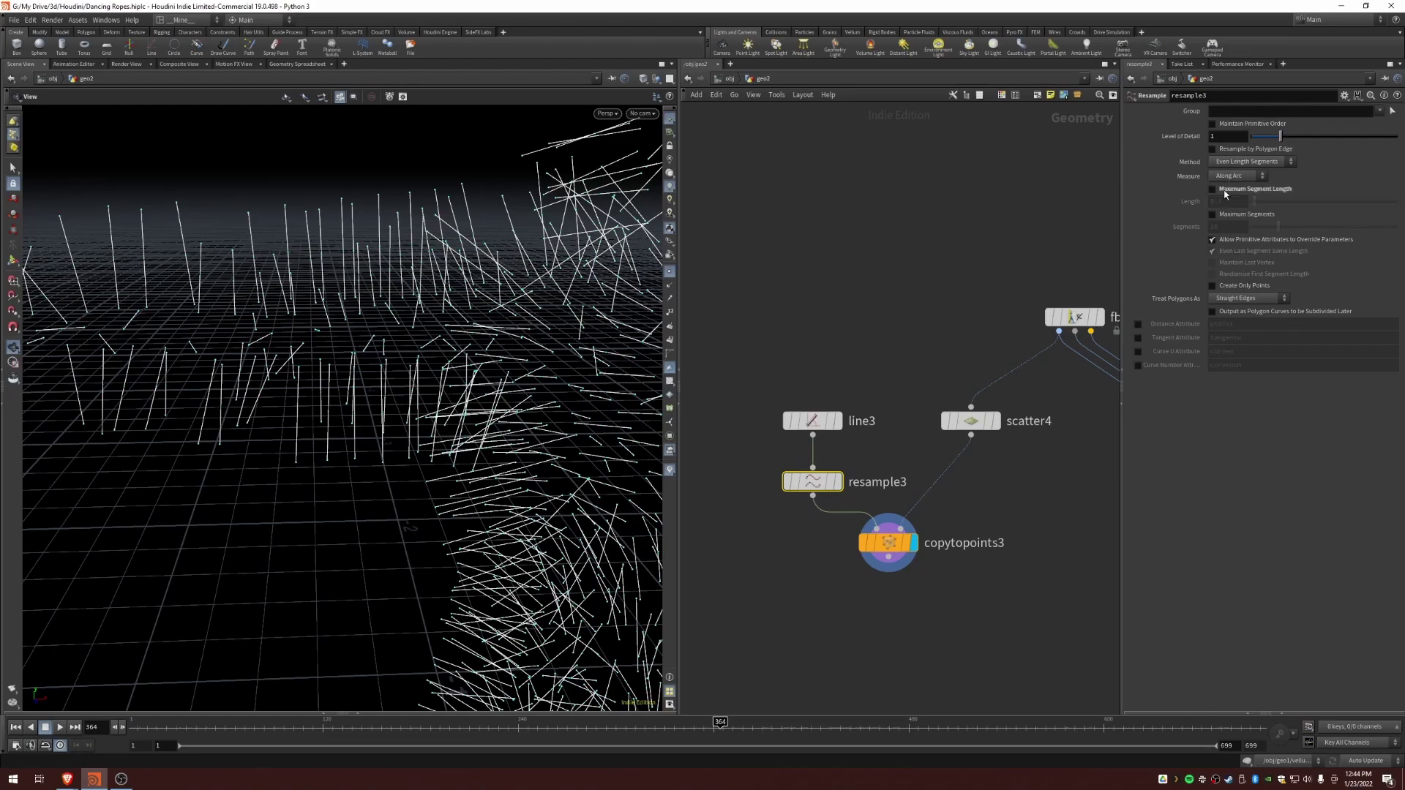
left_click(1230, 216)
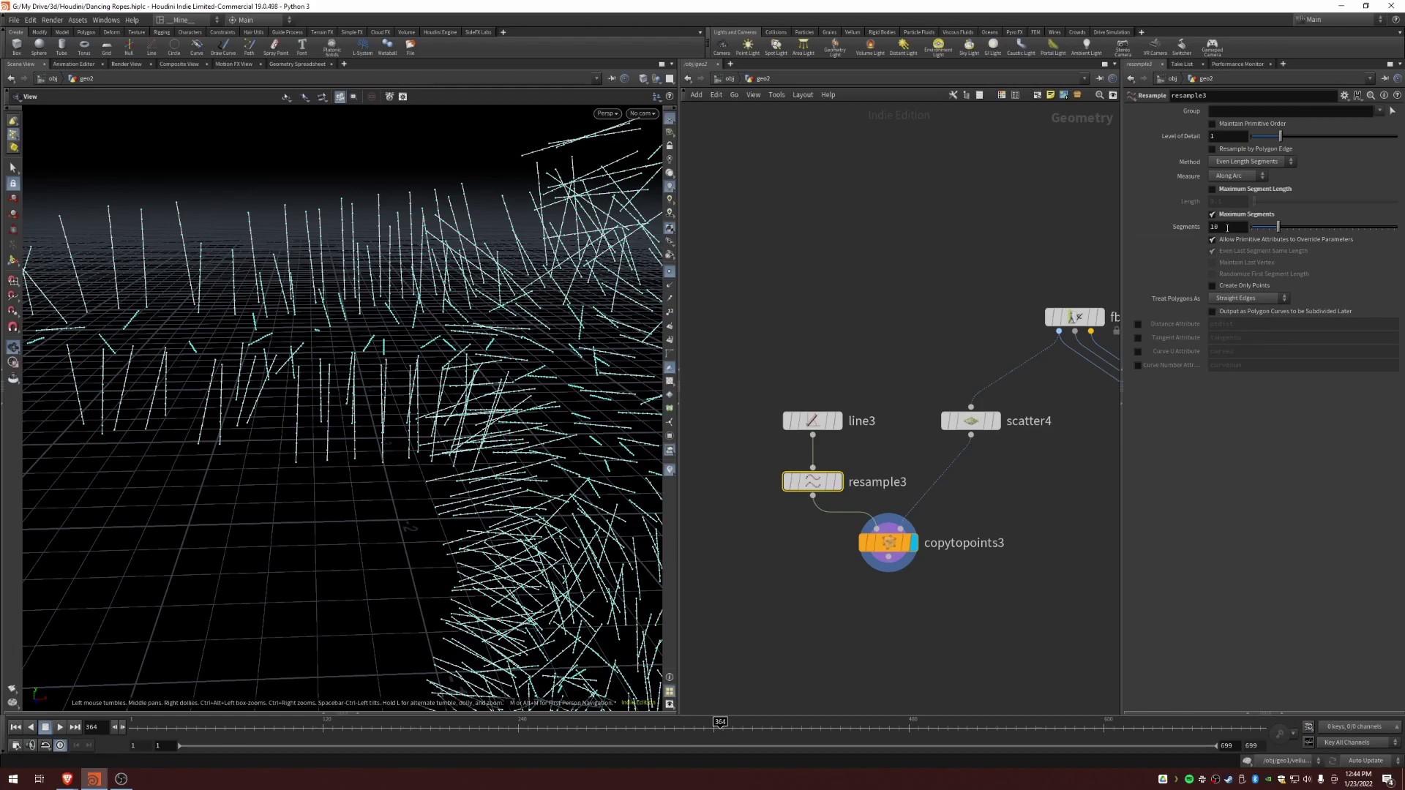
Step: Set the Resample node's maximum segments to 50 and move the Copy to Points node slightly lower in the network
left_click_drag(1161, 222, 1155, 223)
type("50")
key("Return")
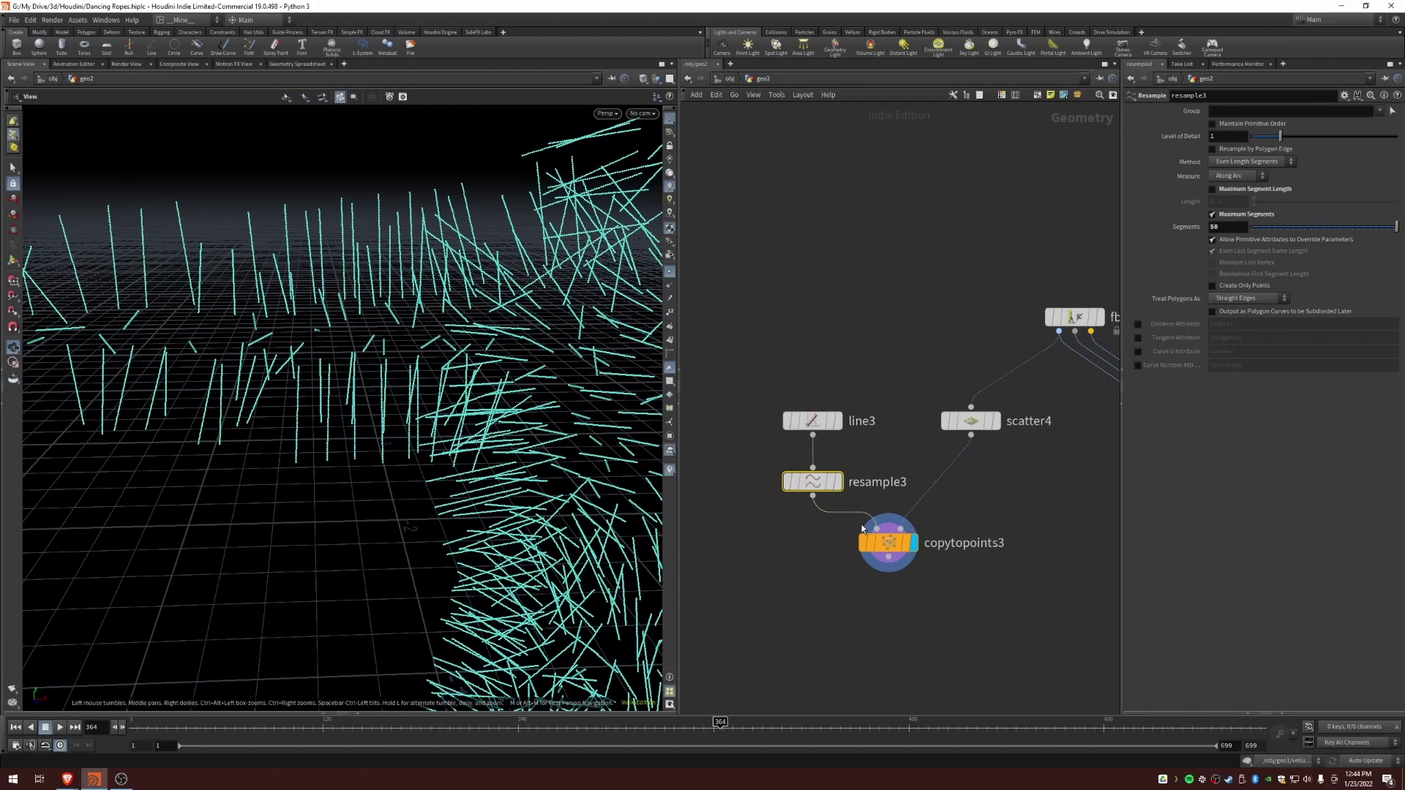
left_click_drag(896, 540, 902, 560)
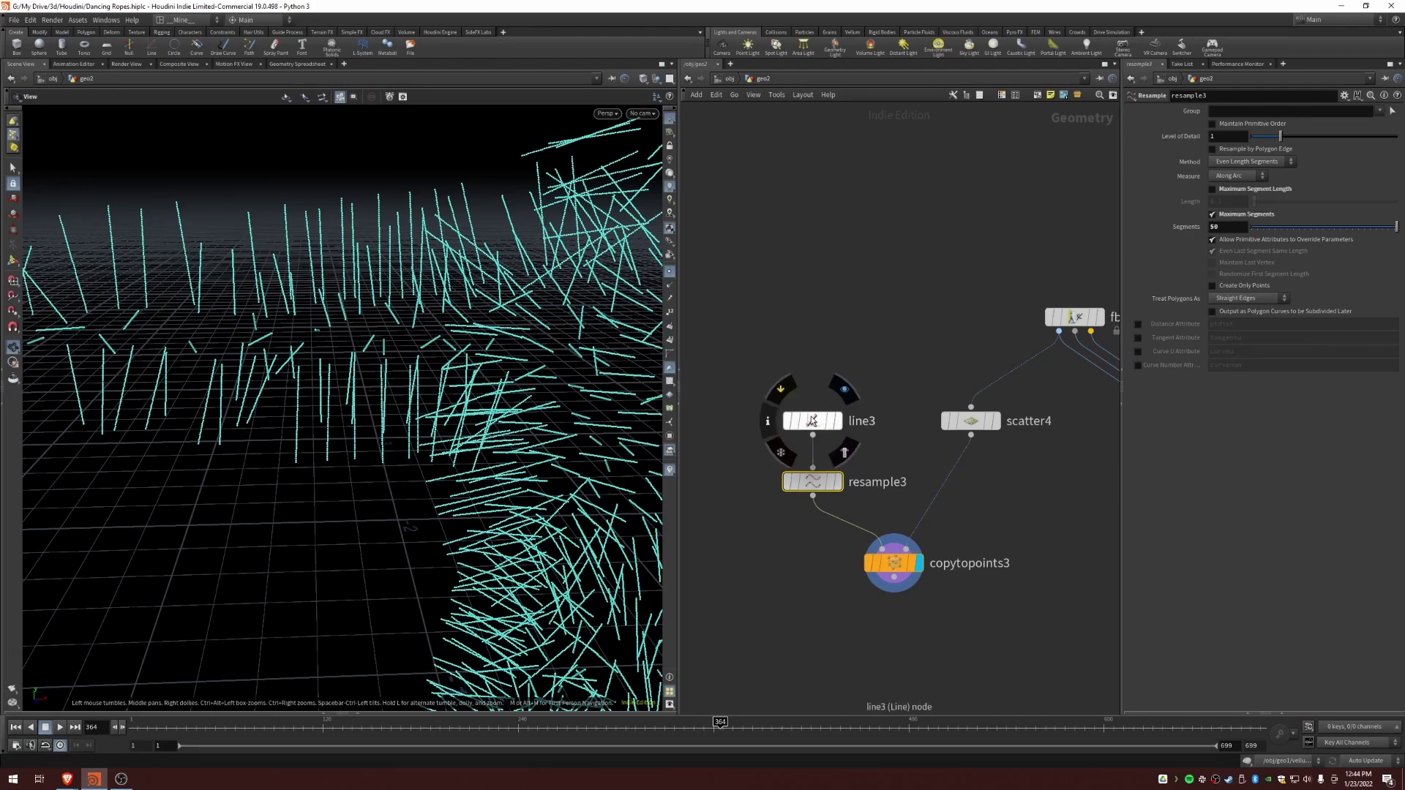
Step: Enable the Curve U Attribute curveu on the Resample node and check its values in the Geometry Spreadsheet
left_click(1138, 352)
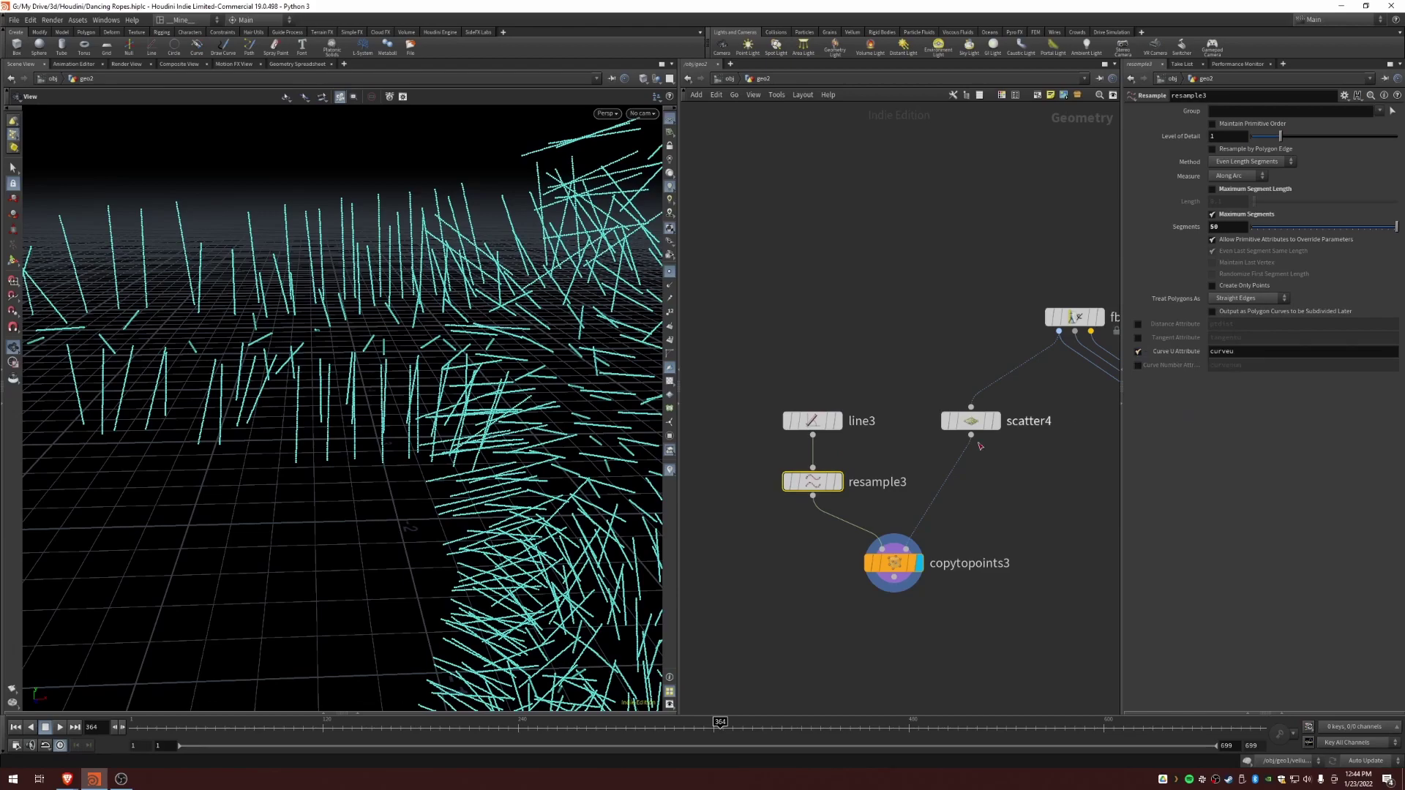
left_click(354, 715)
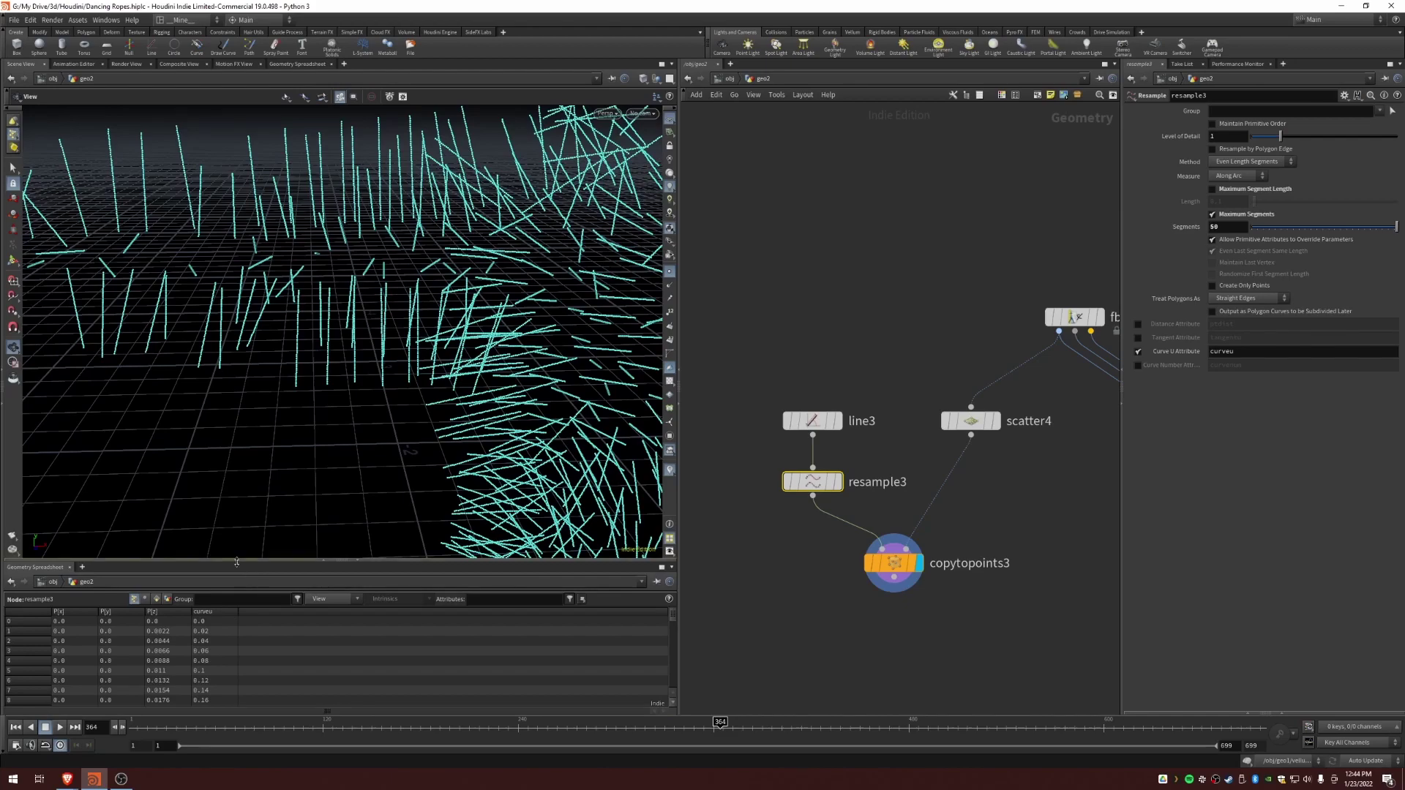
left_click(218, 622)
scroll(218, 635, "down", 12)
scroll(216, 658, "down", 2)
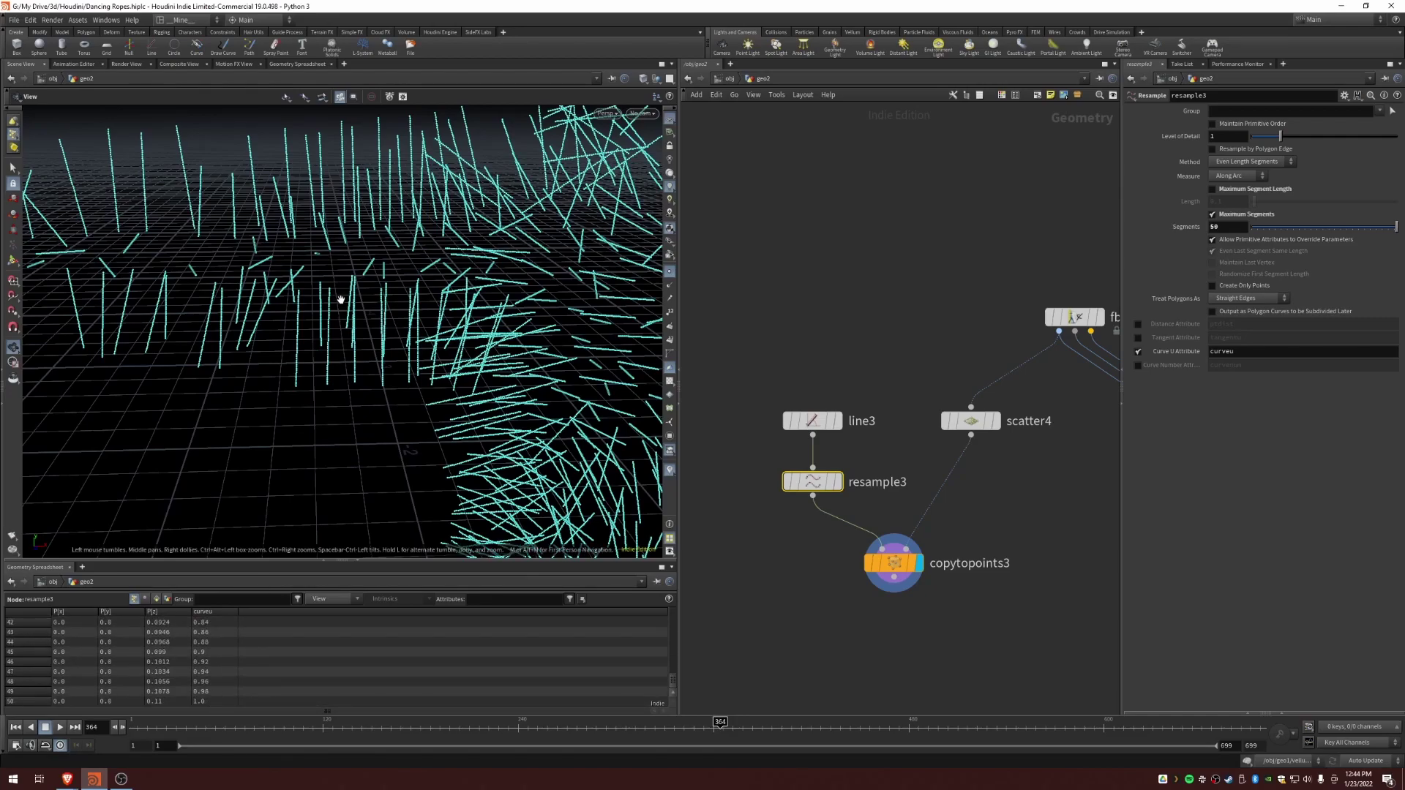
scroll(306, 294, "up", 6)
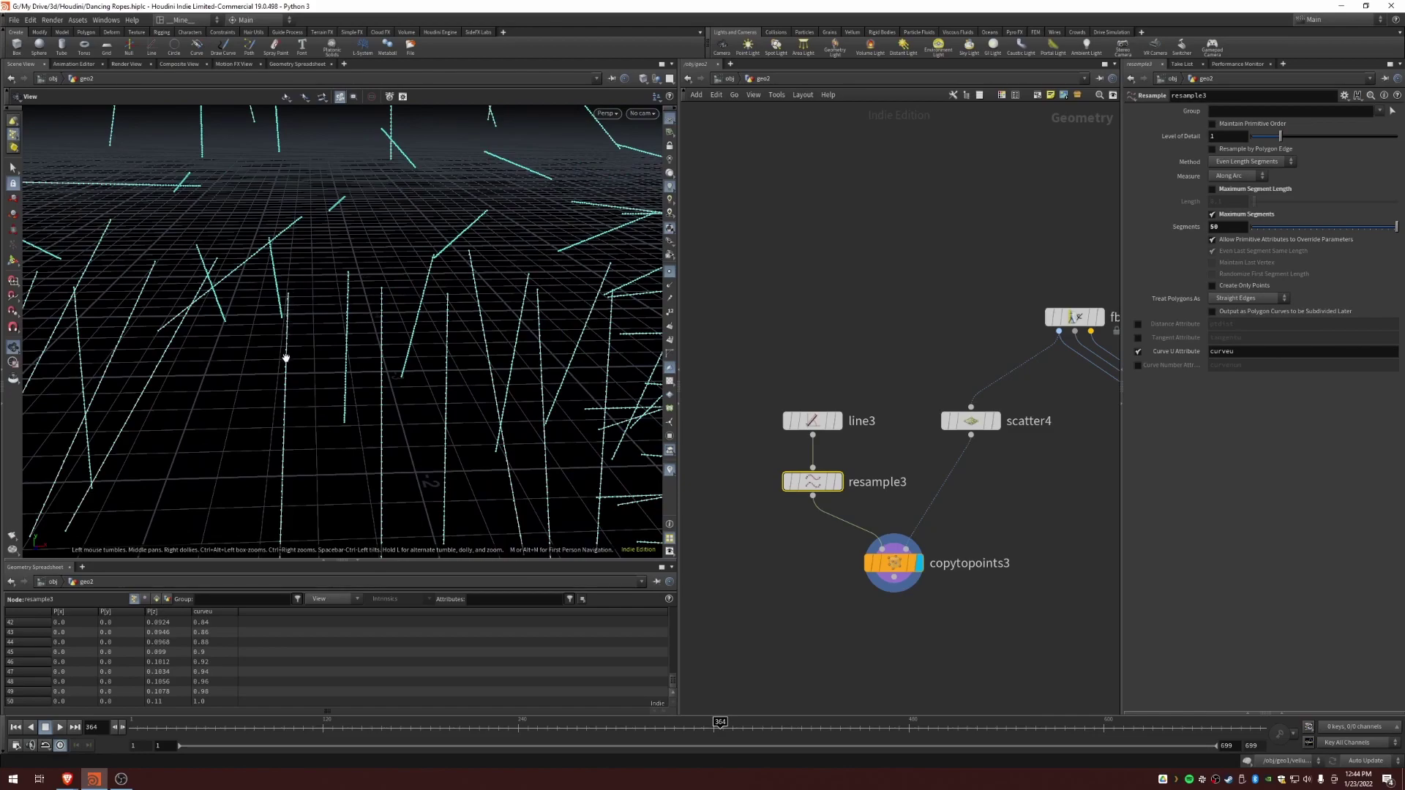
left_click_drag(263, 480, 302, 415)
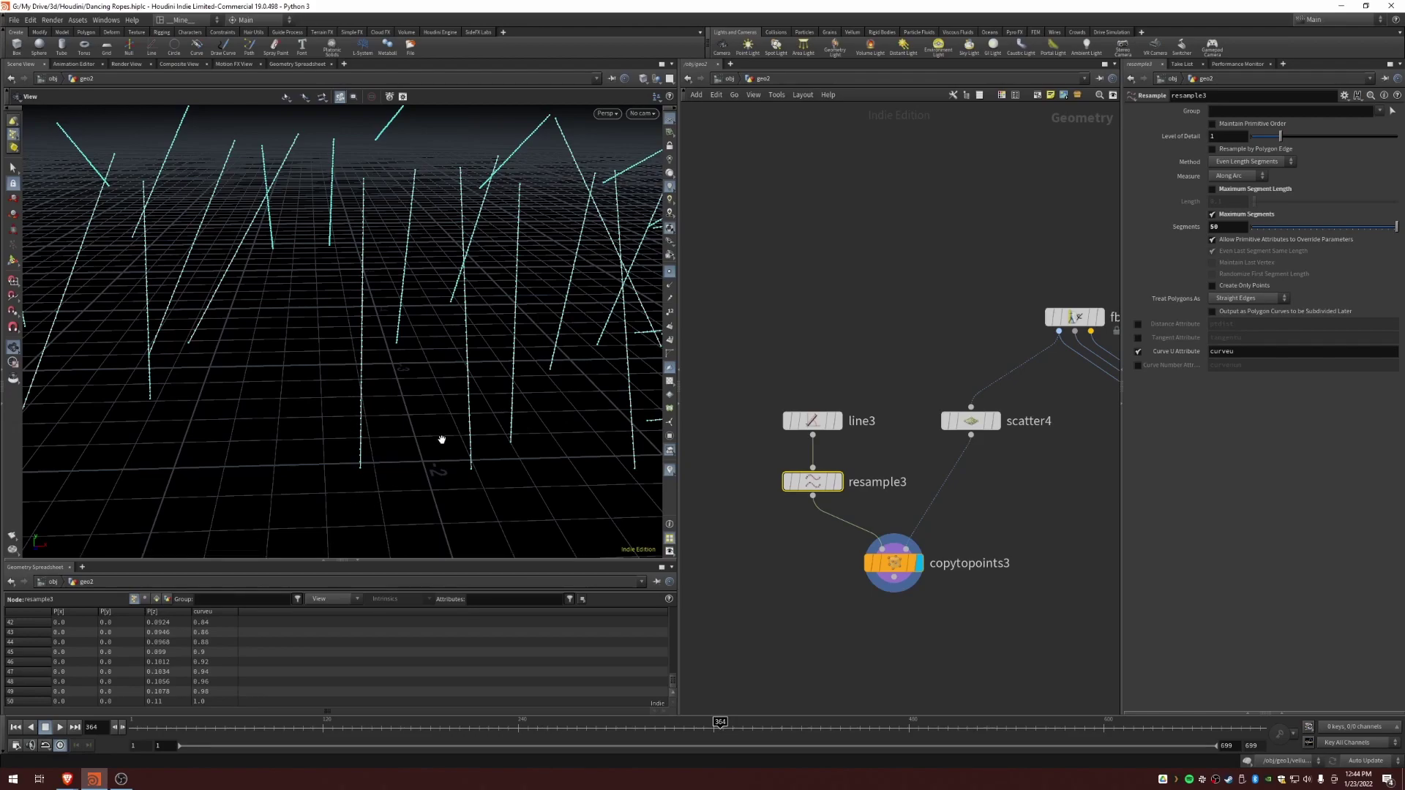
Step: Make room below the Resample node by moving Copy to Points lower, and display the single resampled line framed in the viewport
scroll(924, 477, "down", 3)
middle_click_drag(923, 477, 810, 450)
scroll(476, 373, "down", 7)
scroll(426, 372, "down", 6)
middle_click_drag(460, 387, 323, 279)
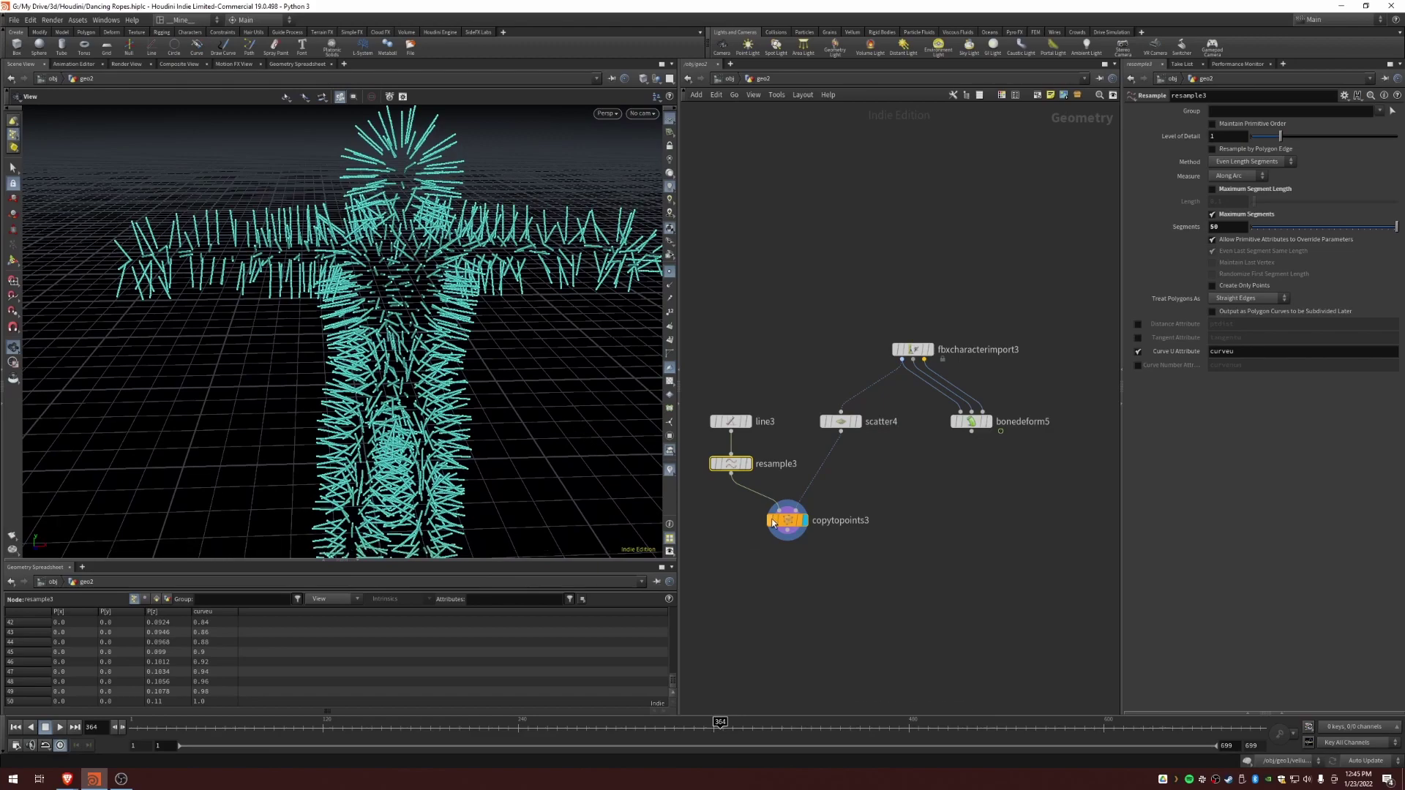
left_click_drag(789, 520, 791, 531)
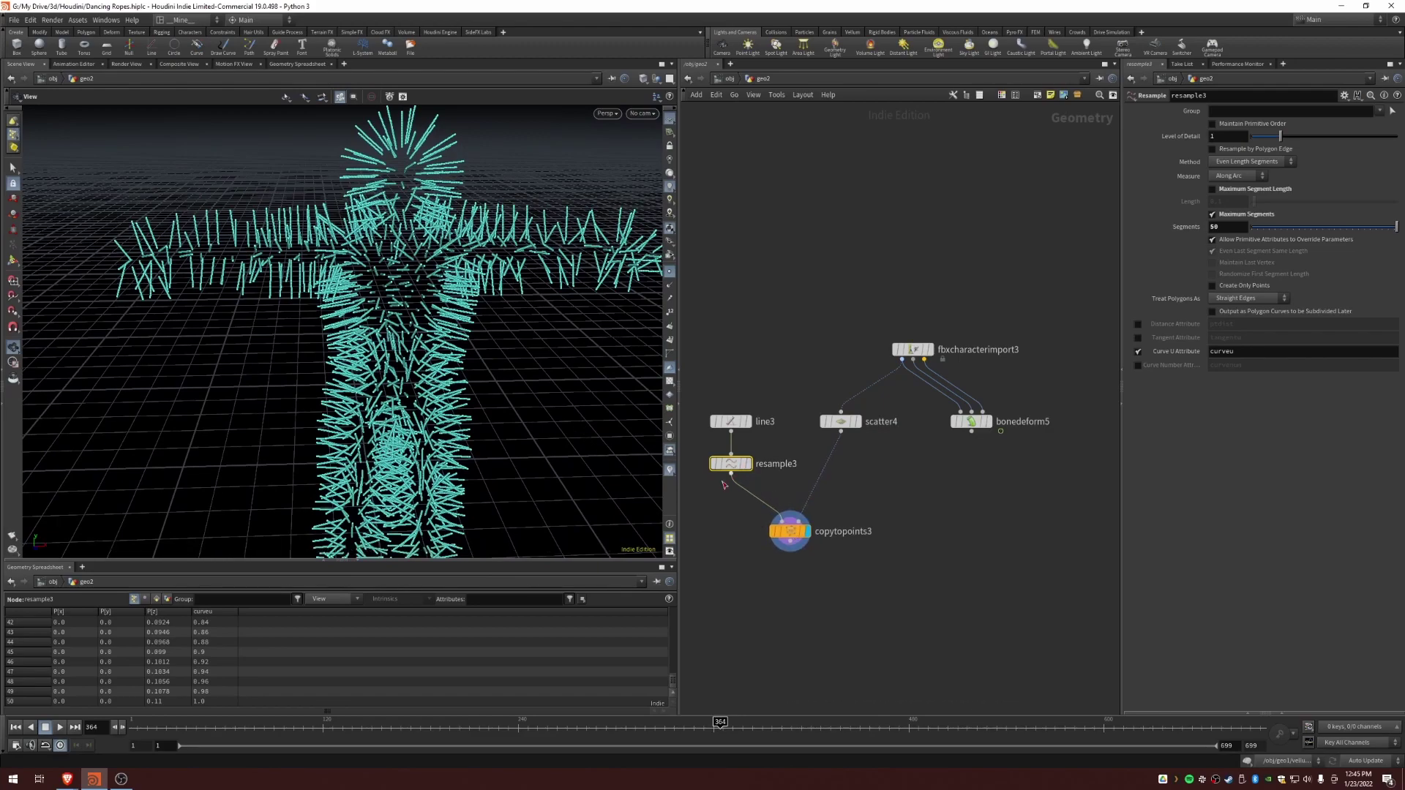
left_click(747, 464)
left_click(720, 533)
key("f")
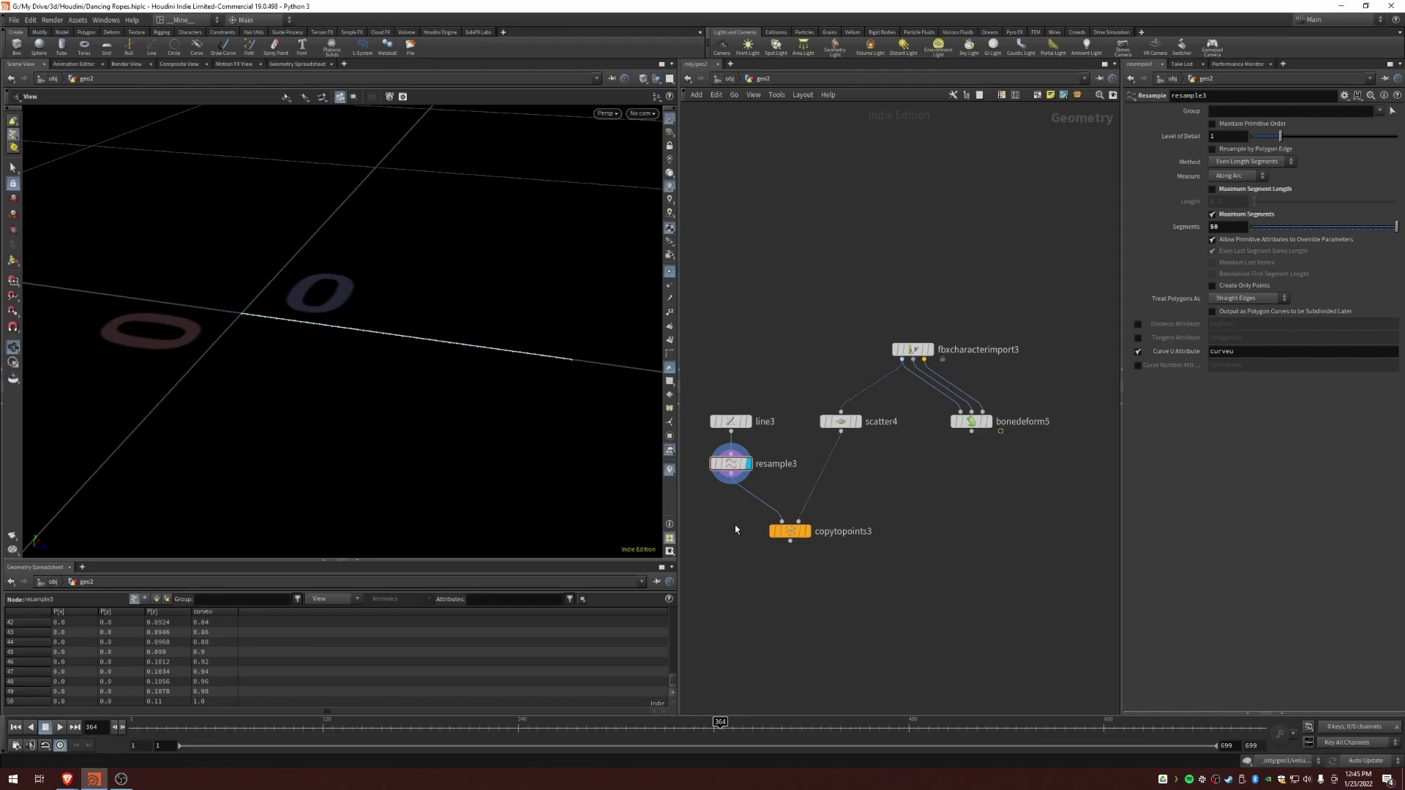
Step: Insert a Group node between Resample and Copy to Points
key("Tab")
type("group")
key("Return")
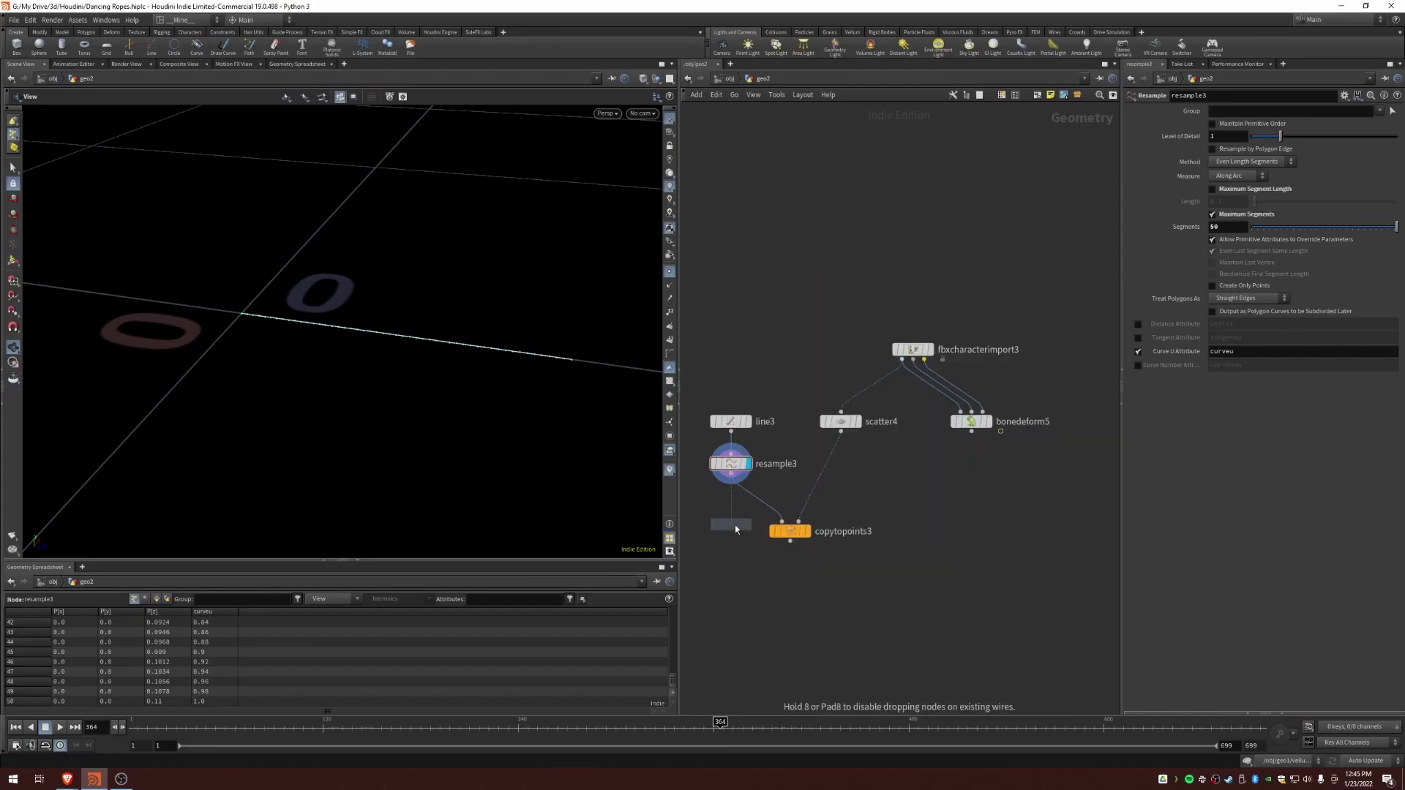
left_click(748, 496)
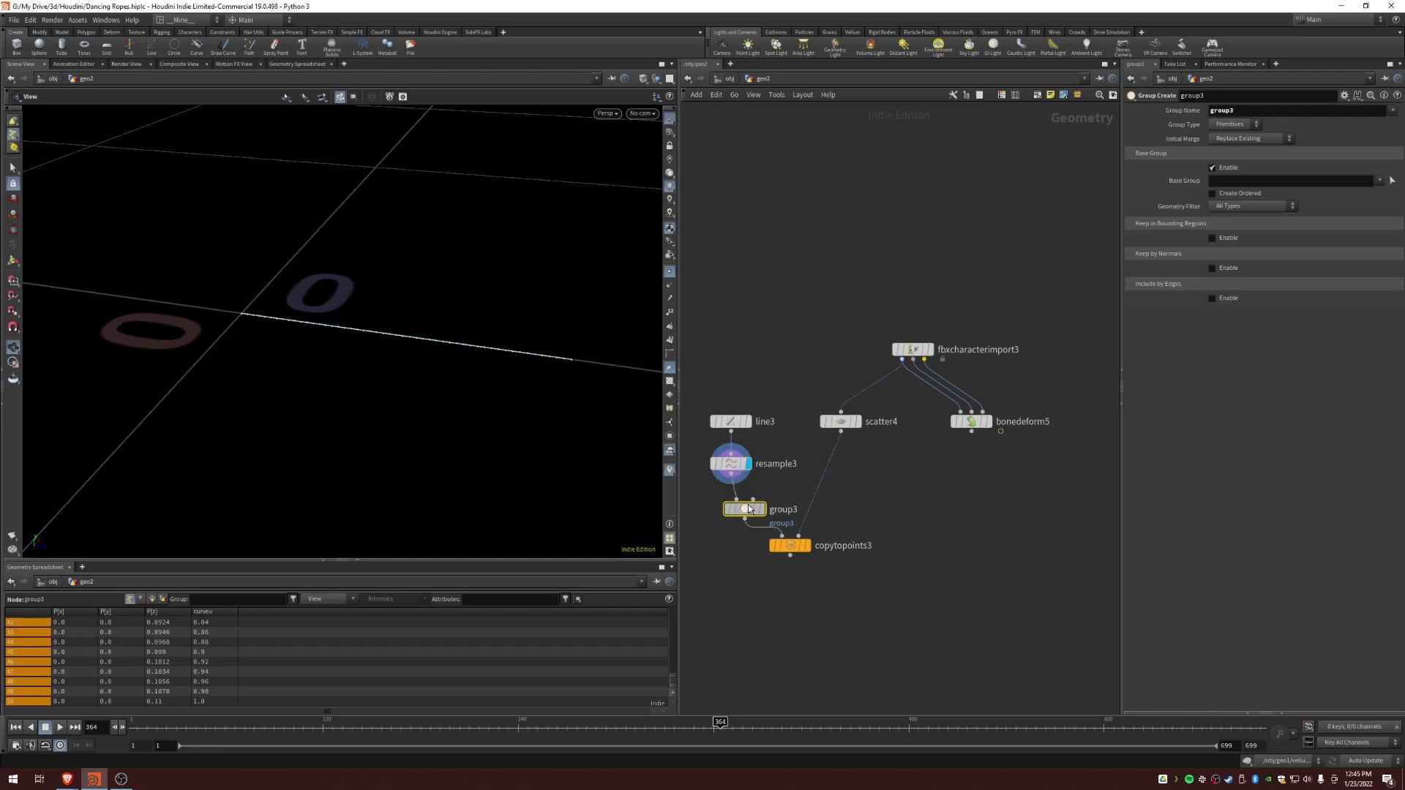
Step: Name the group anchor, set its type to Points and restrict its base group to point 0
left_click(1281, 110)
type("anchor")
key("Return")
left_click(1287, 179)
left_click(1240, 127)
left_click(1233, 146)
left_click(1224, 181)
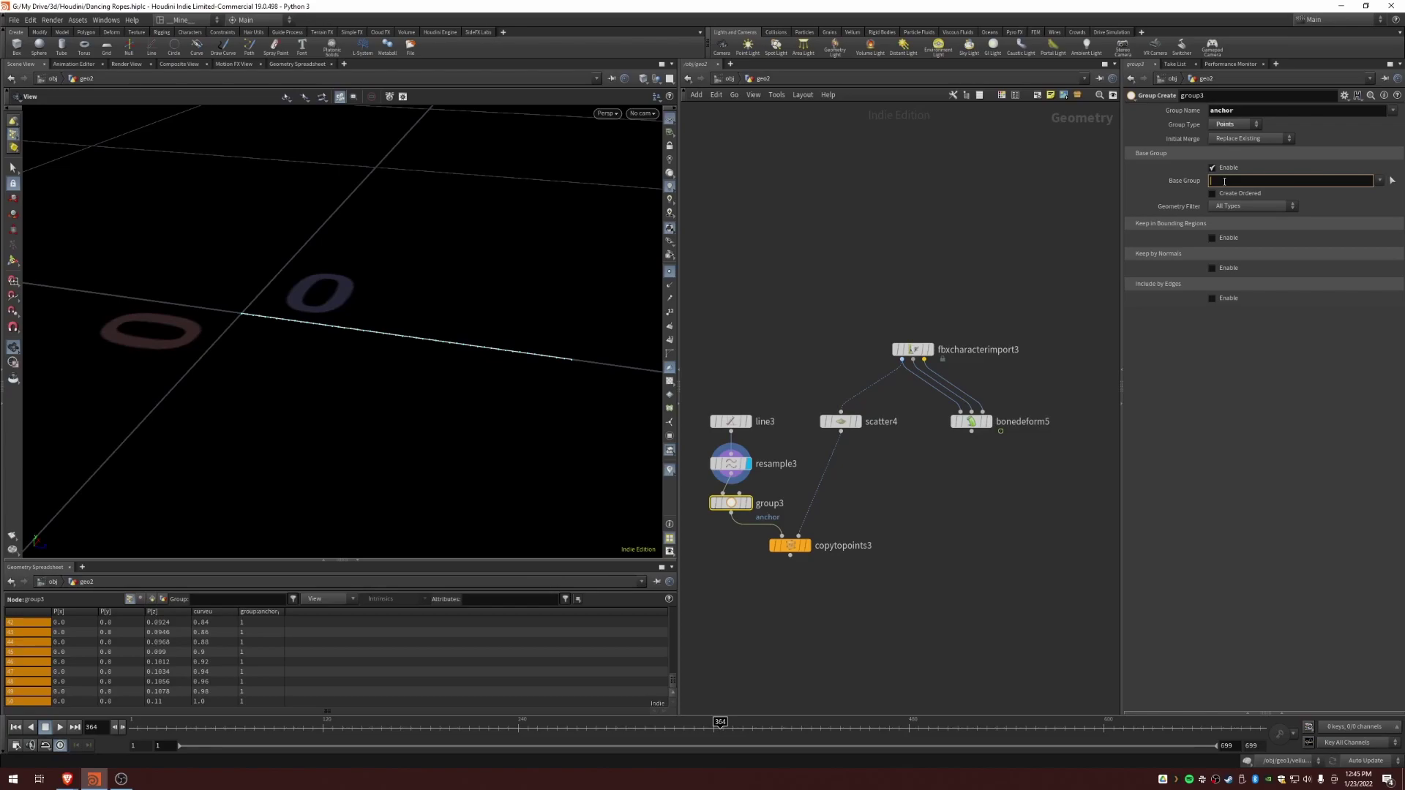
key("Return")
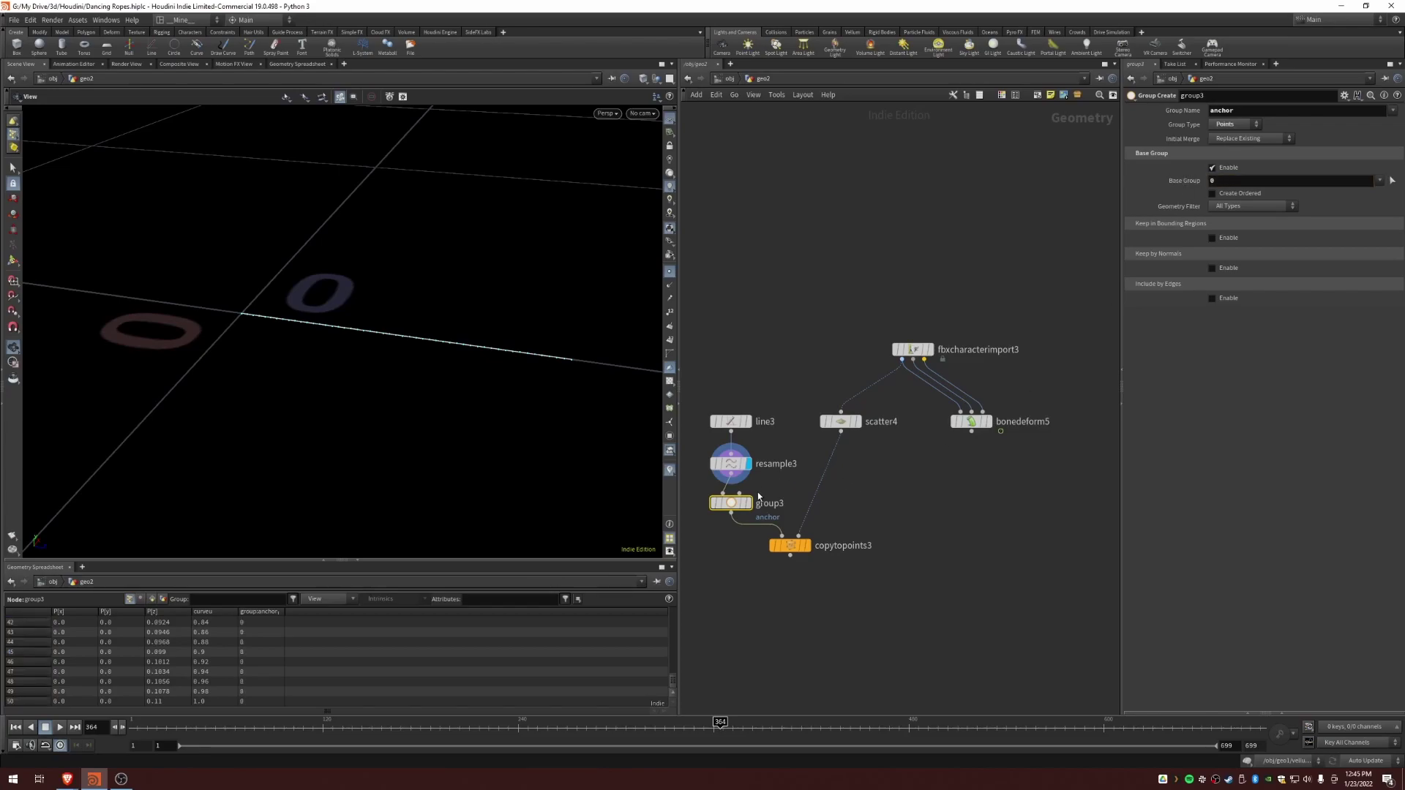
Step: Examine the Group node's line start in the viewport, and return the display to the Copy to Points result
left_click(748, 503)
scroll(238, 300, "up", 1)
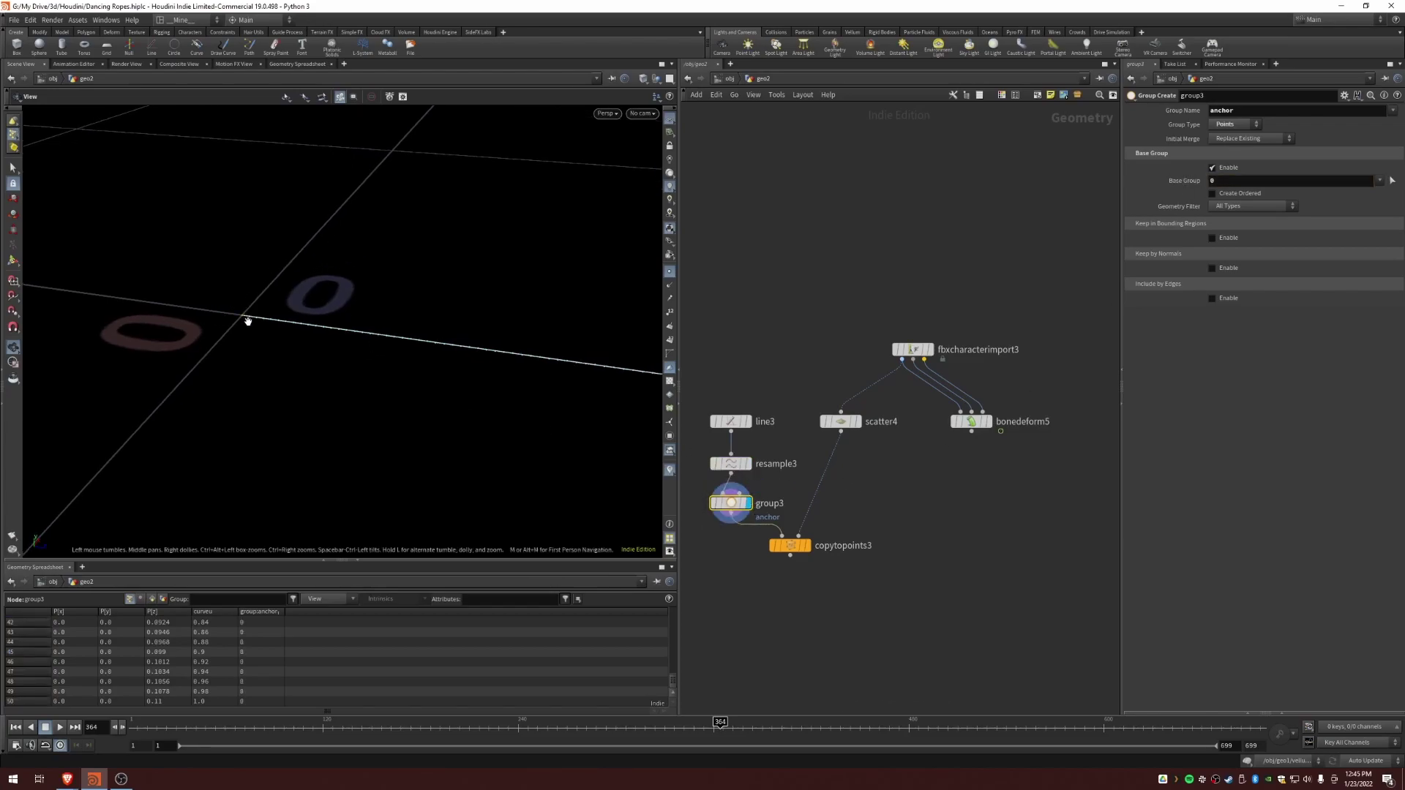
scroll(245, 329, "down", 1)
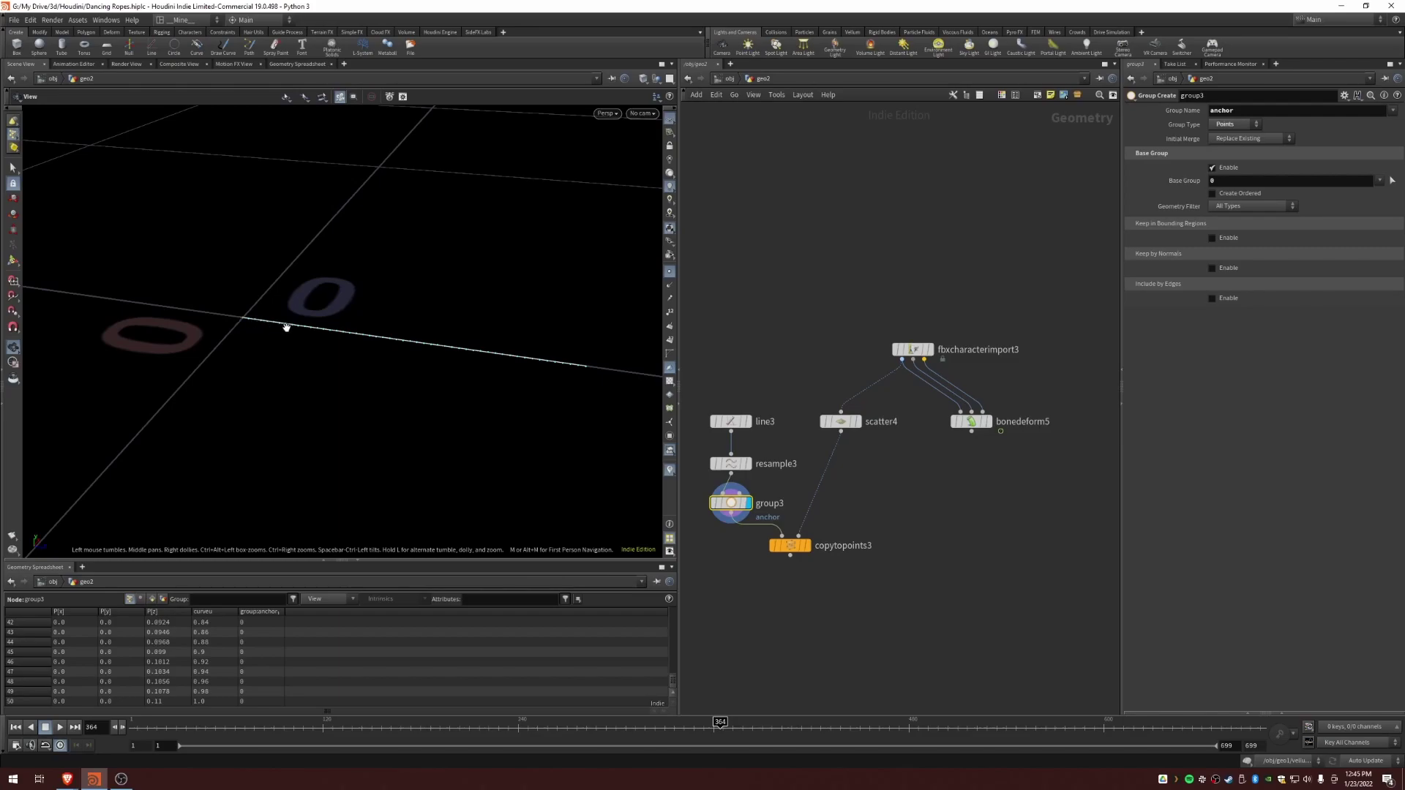
left_click(802, 547)
mouse_move(799, 554)
left_mouse_down()
mouse_move(817, 567)
mouse_move(802, 554)
left_mouse_up()
scroll(421, 324, "down", 2)
scroll(421, 324, "down", 2)
left_click_drag(432, 298, 288, 253)
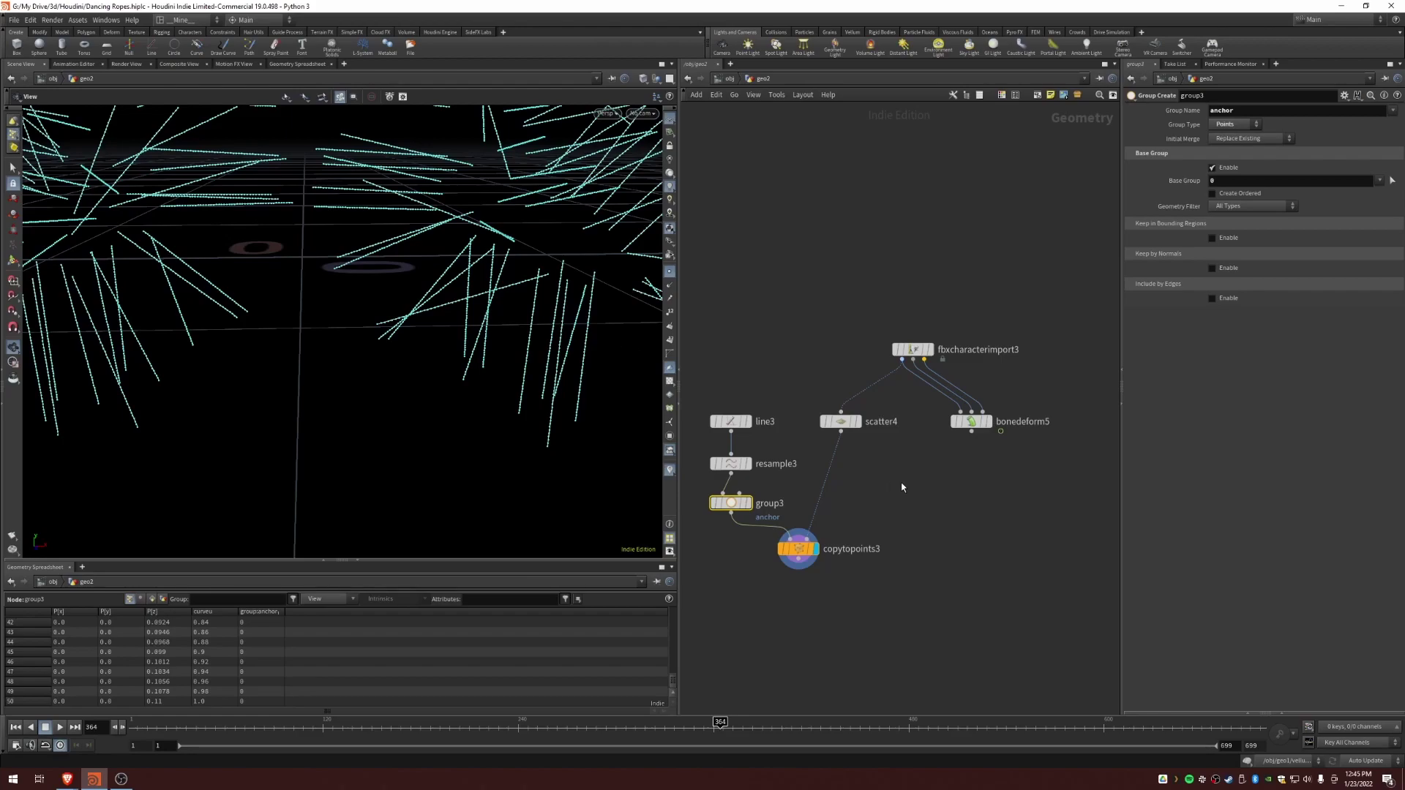
Step: Move the existing Bone Deform node farther aside and add a second Bone Deform node below Copy to Points
scroll(964, 520, "down", 4)
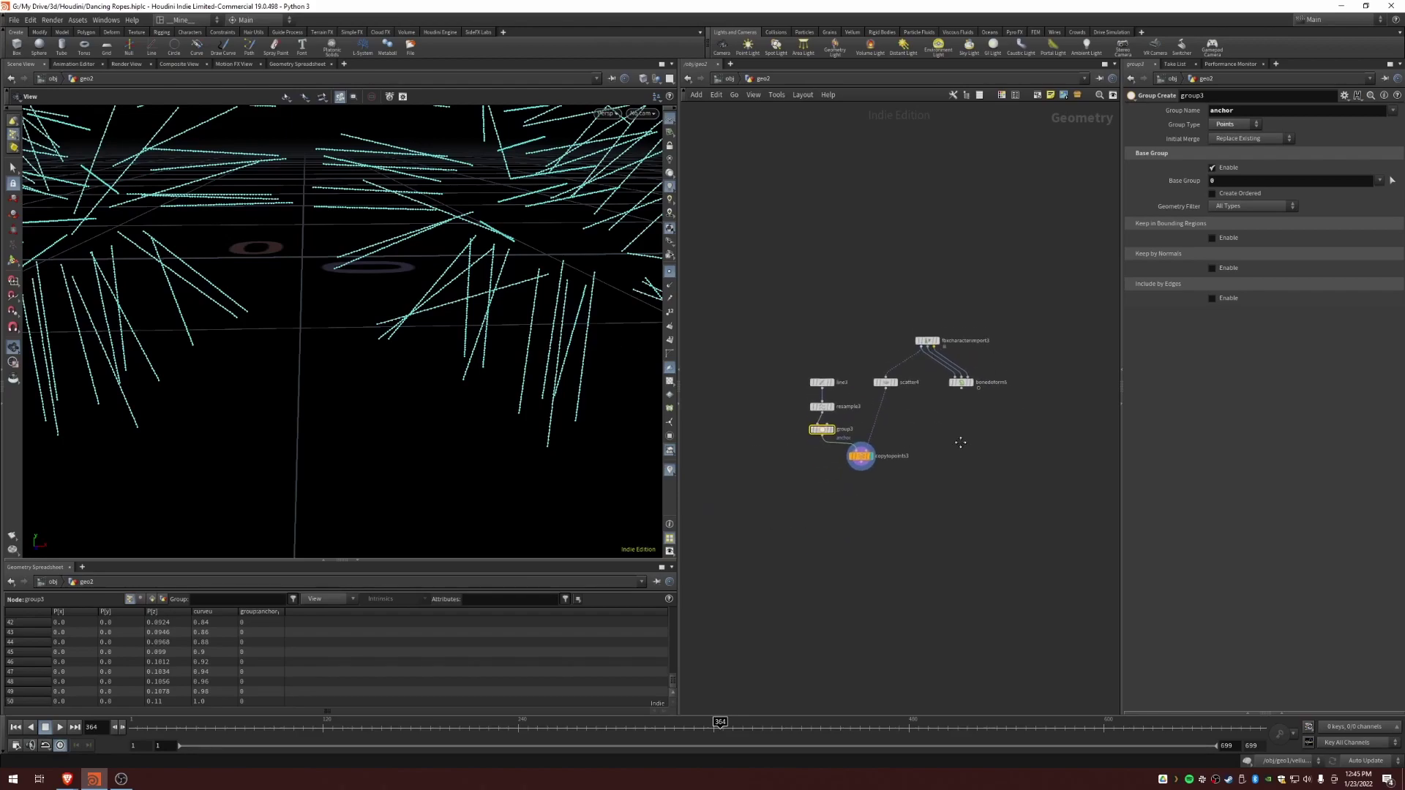
scroll(920, 433, "up", 4)
left_click_drag(926, 306, 1032, 315)
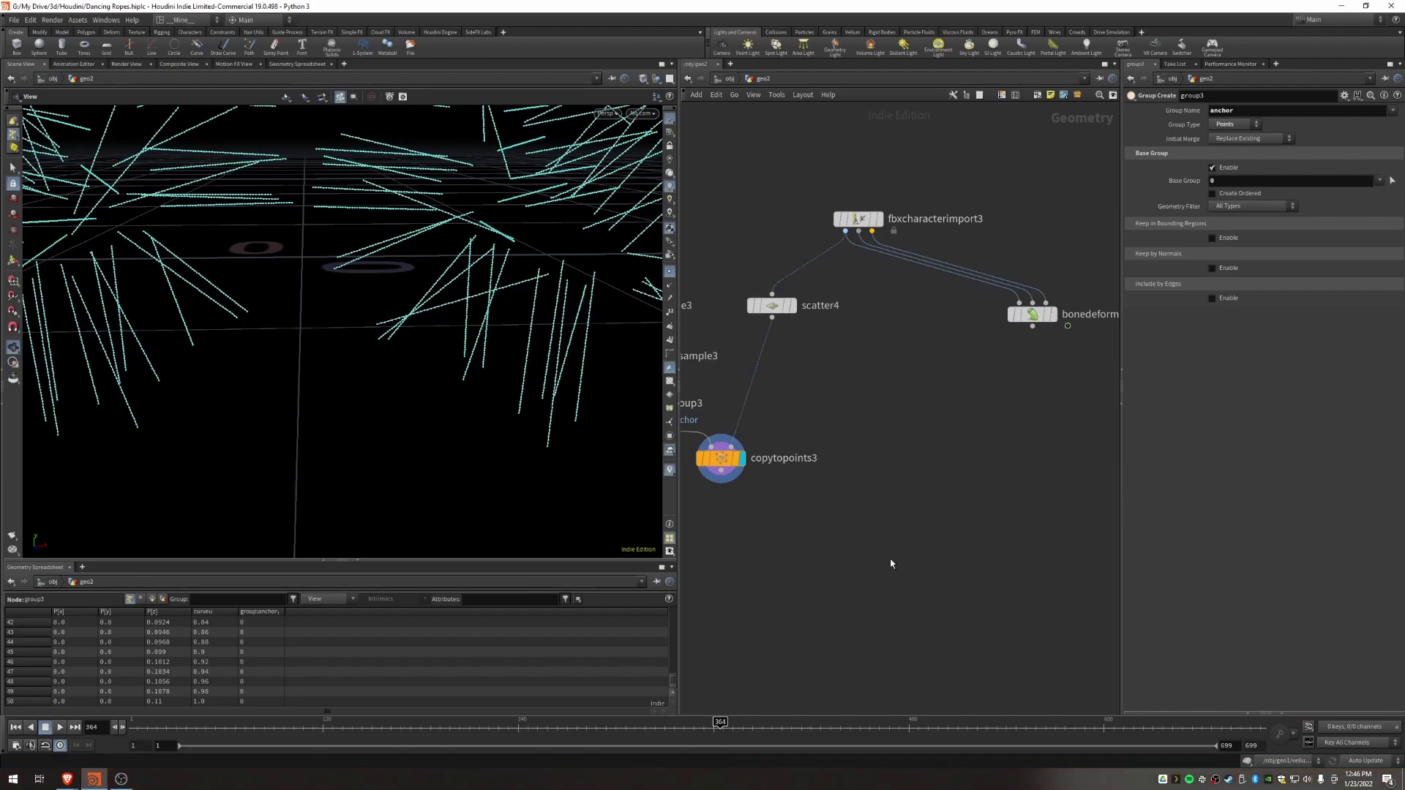
middle_click_drag(881, 539, 915, 522)
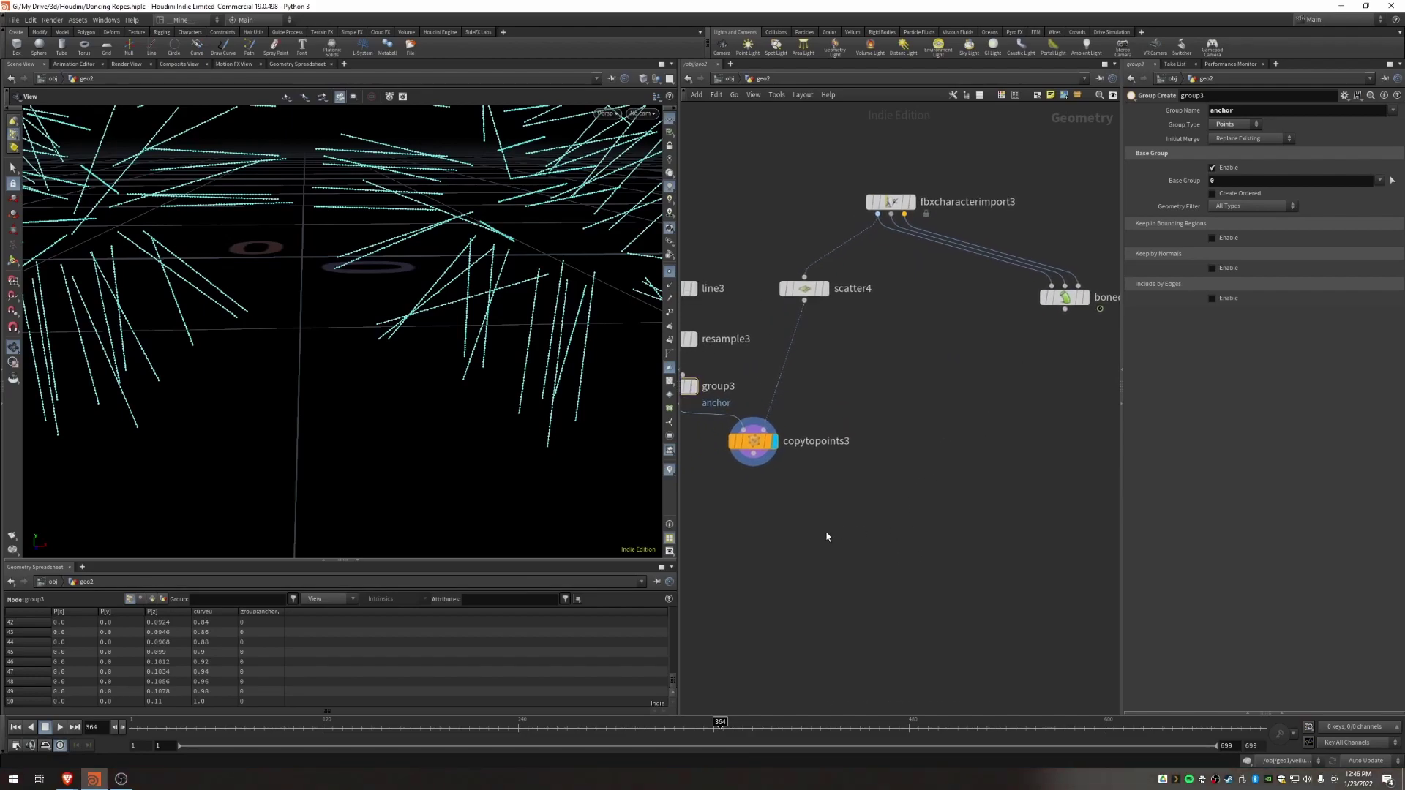
key("Tab")
type("pointd")
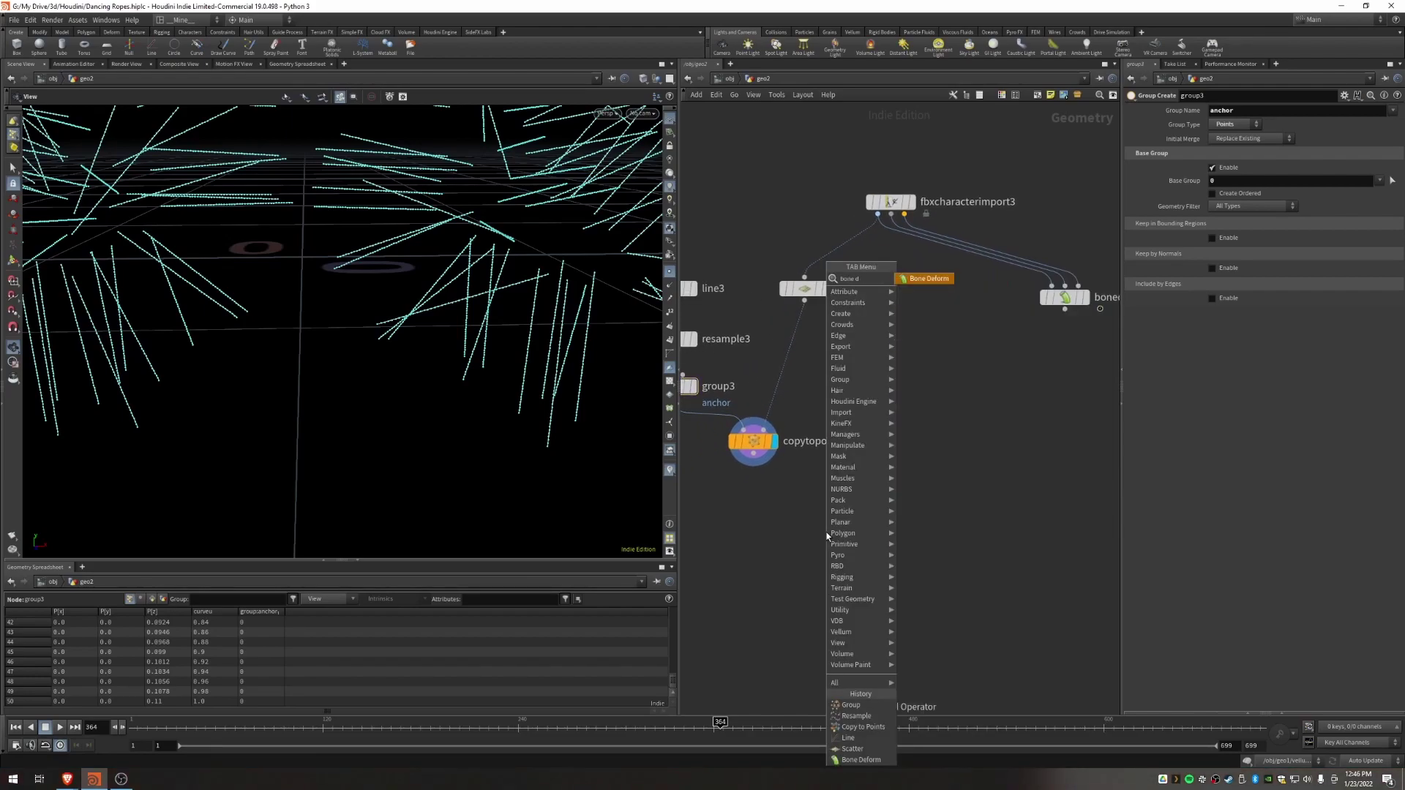
key("Return")
left_click(856, 553)
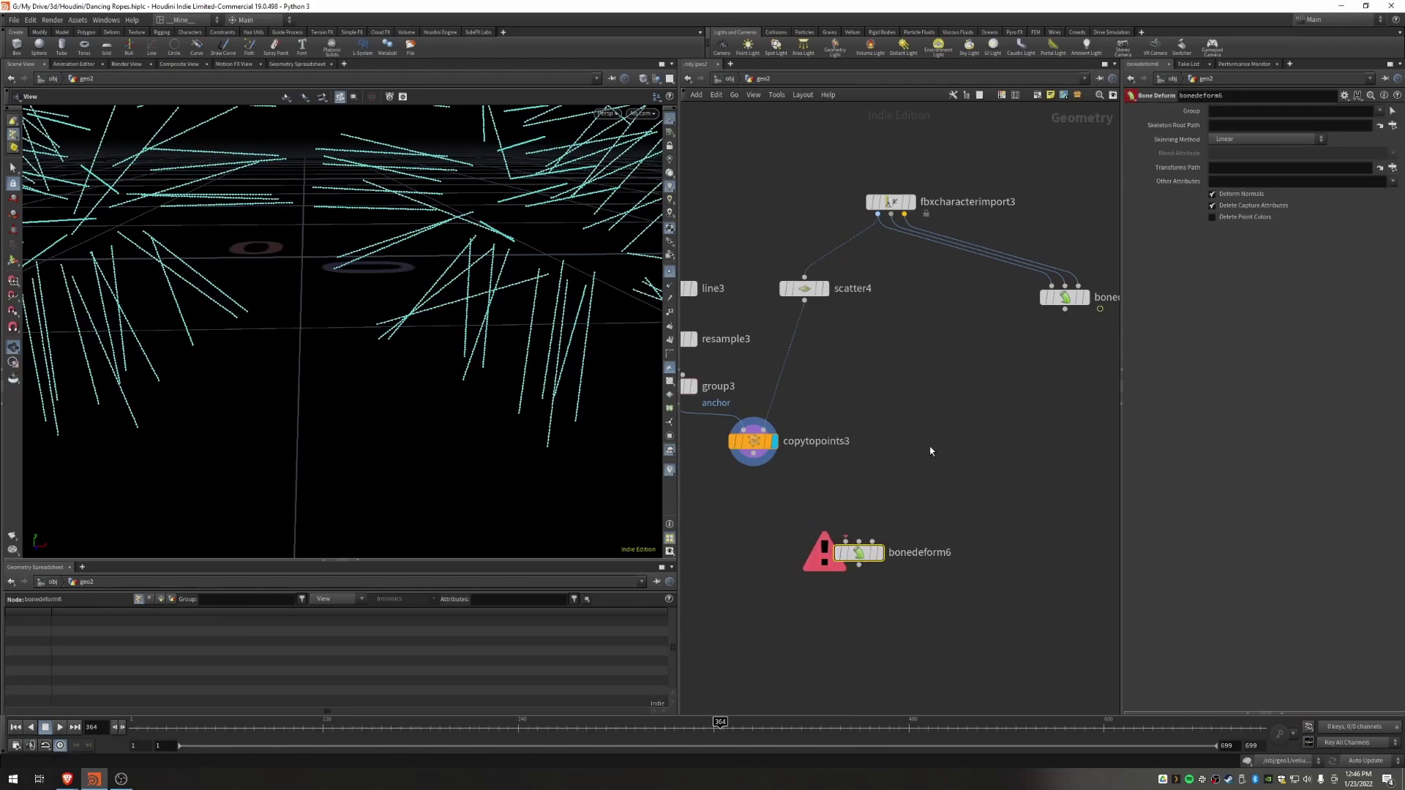
left_click_drag(858, 554, 890, 557)
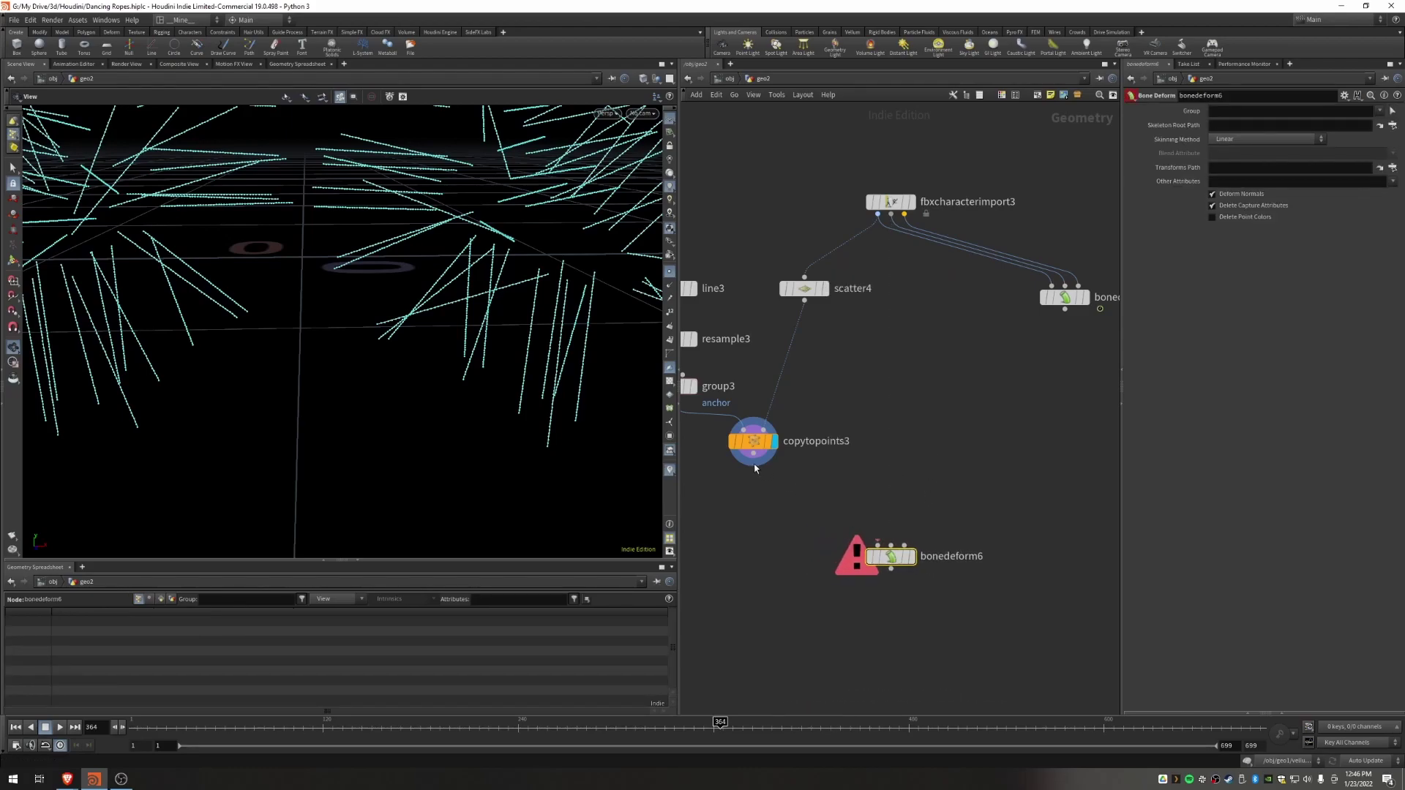
Step: Turn off point display, and wire Copy to Points plus the FBX character import's second and third outputs into the new Bone Deform's matching inputs
scroll(311, 269, "down", 5)
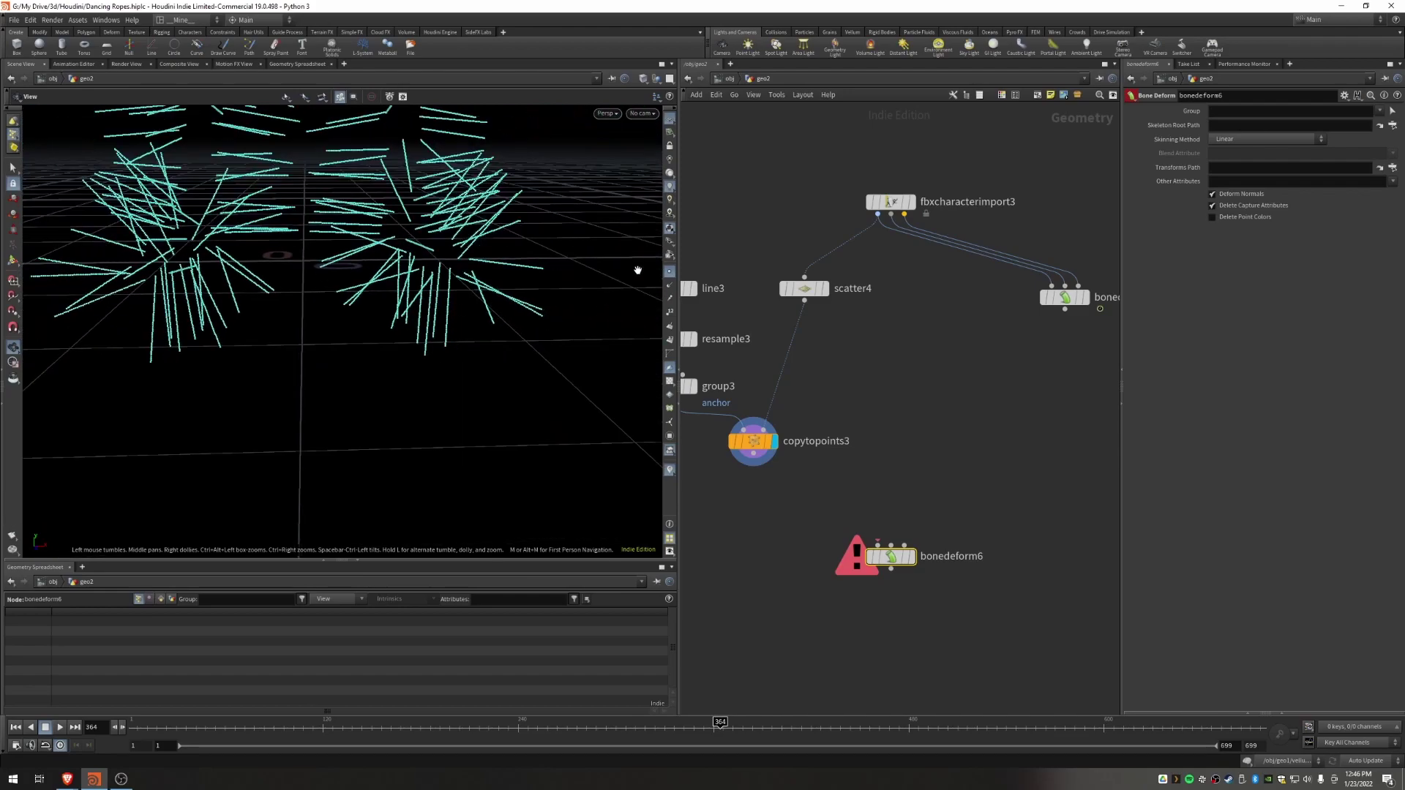
left_click(668, 272)
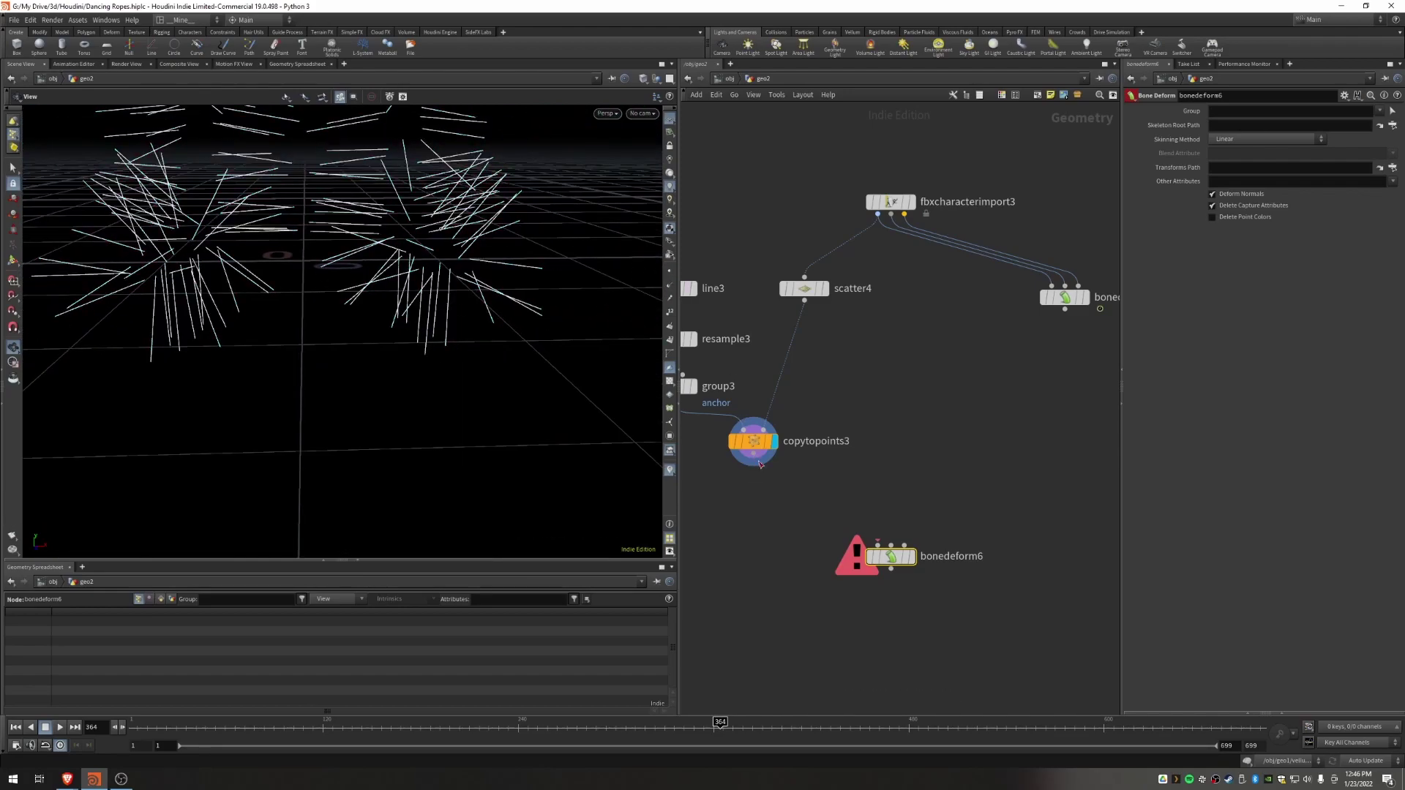
left_click_drag(753, 466, 875, 555)
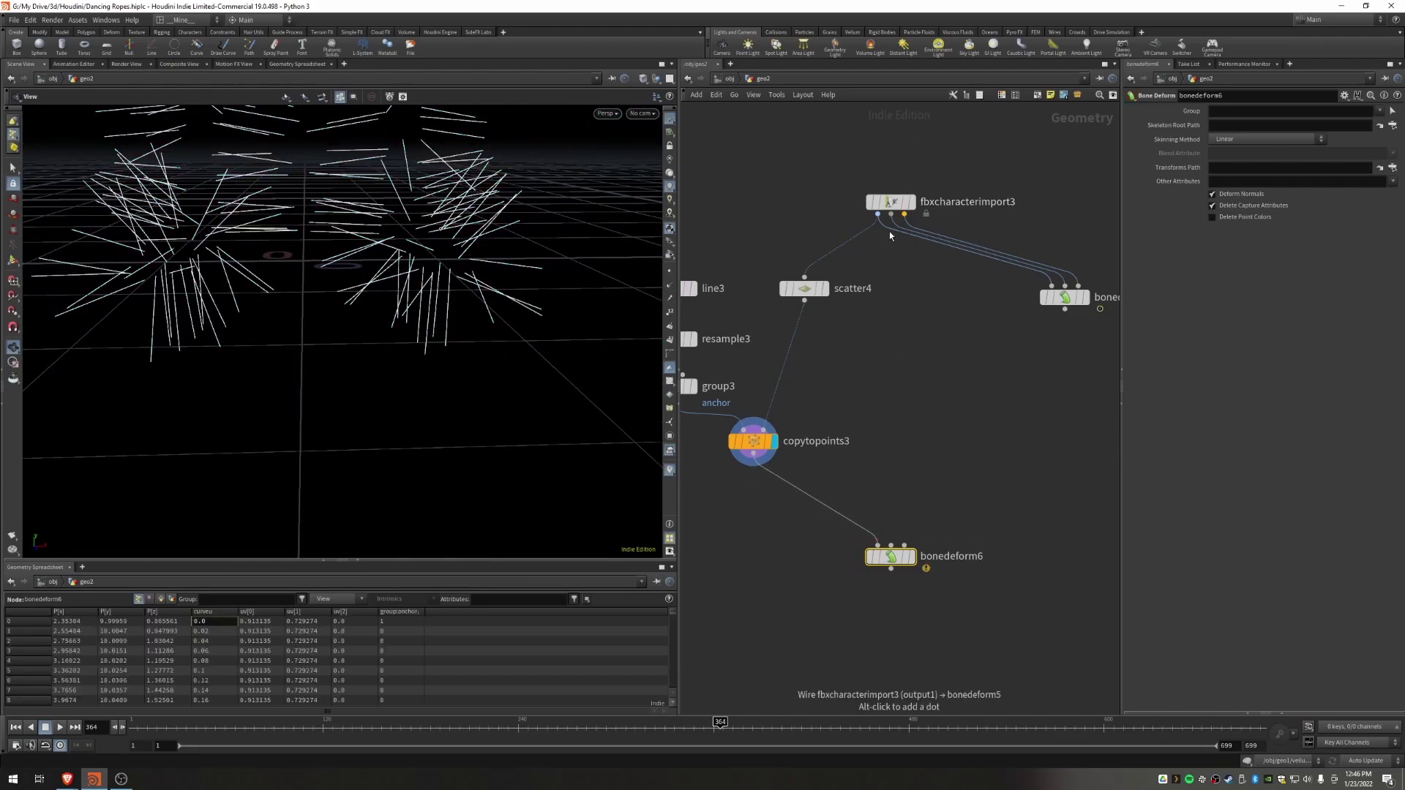
scroll(320, 216, "down", 4)
middle_click_drag(319, 216, 357, 282)
key("space+g")
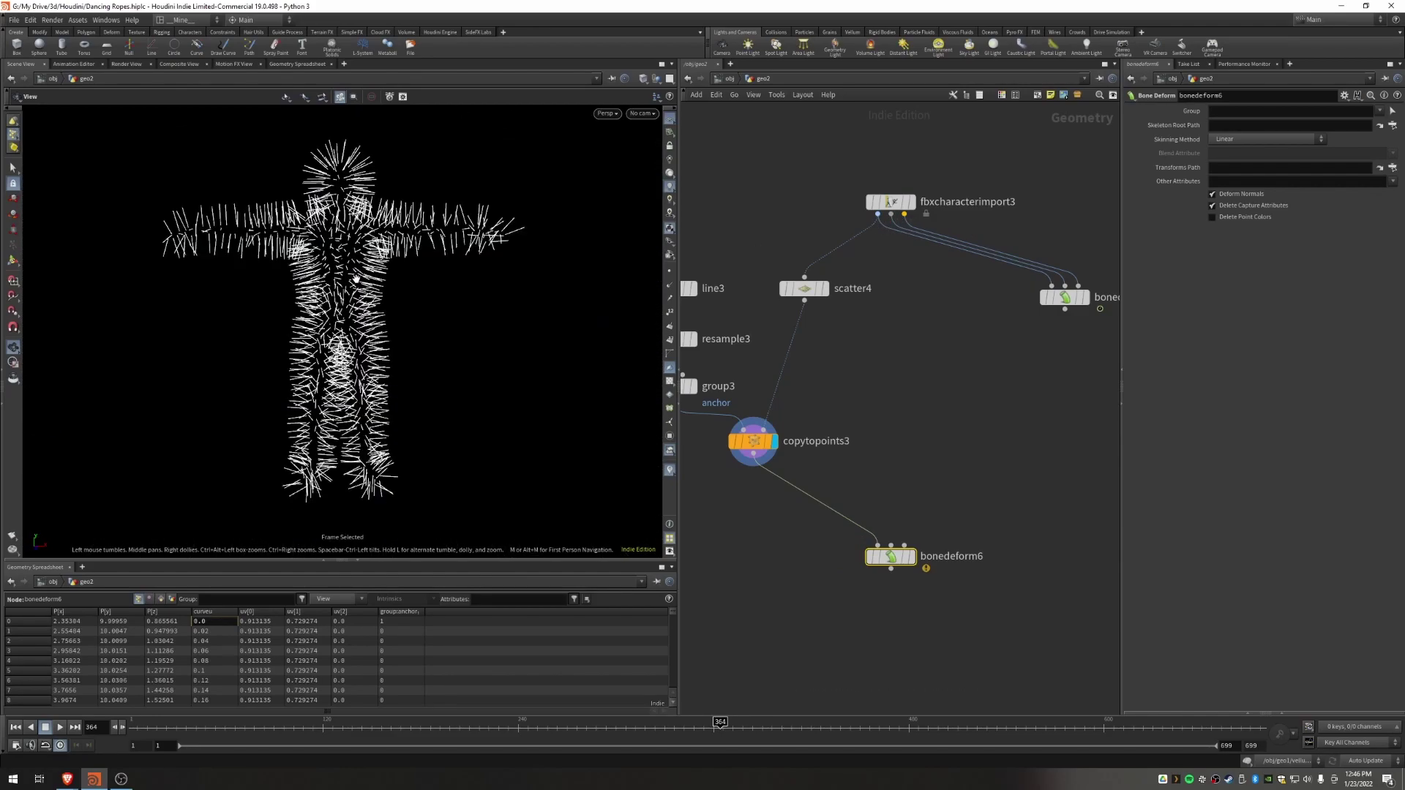
left_click_drag(890, 214, 890, 545)
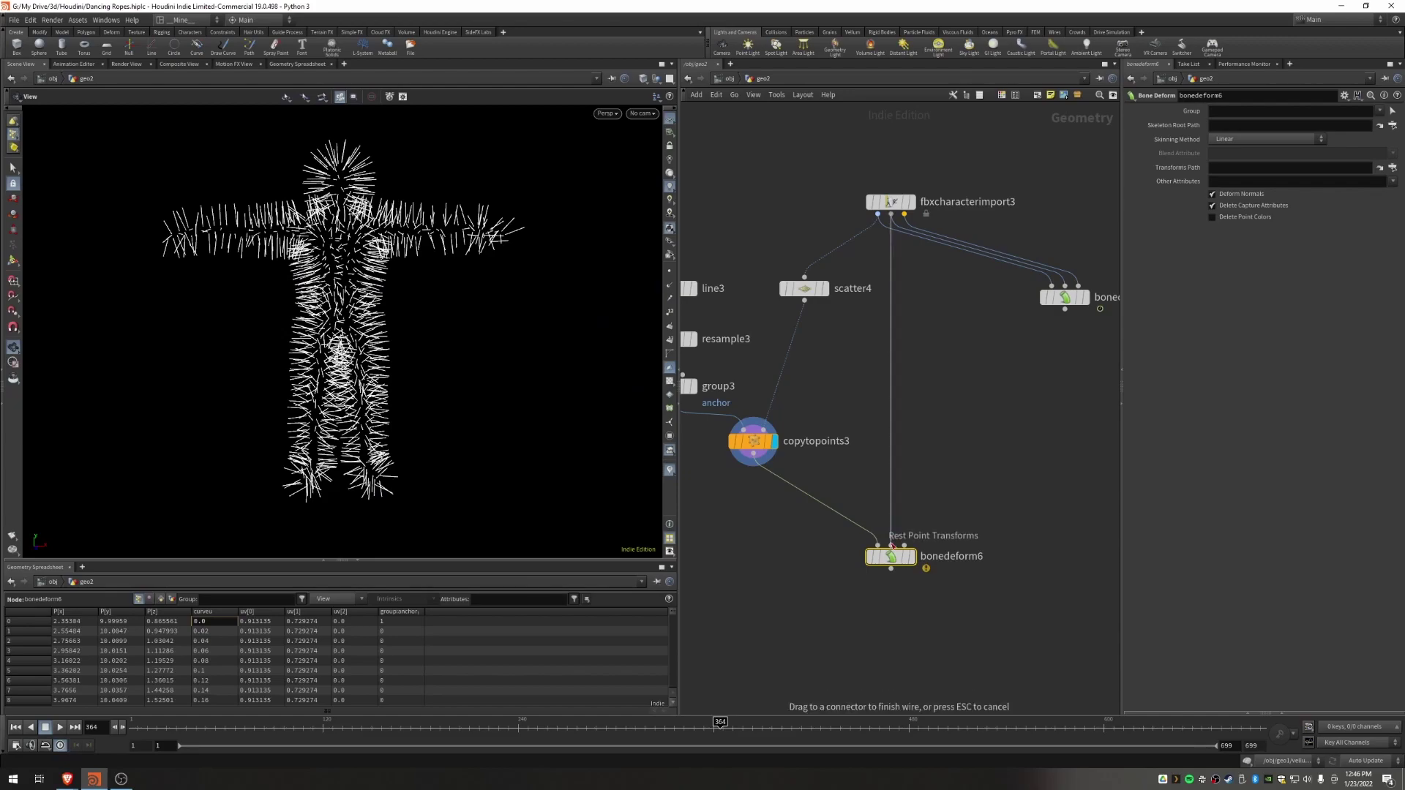
left_click_drag(904, 215, 905, 545)
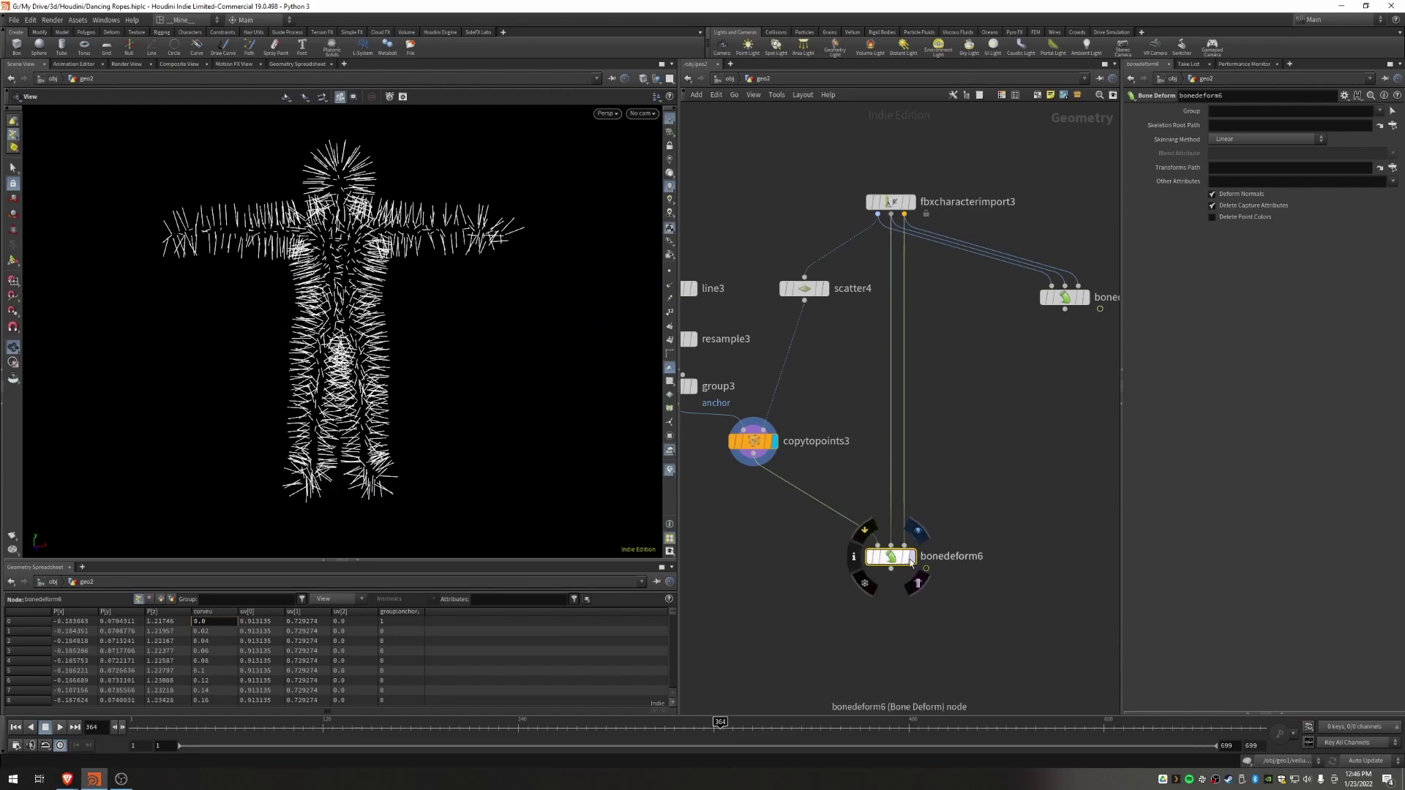
Step: Display the new Bone Deform's result and play the animation to check the lines moving with the dancer
left_click(66, 728)
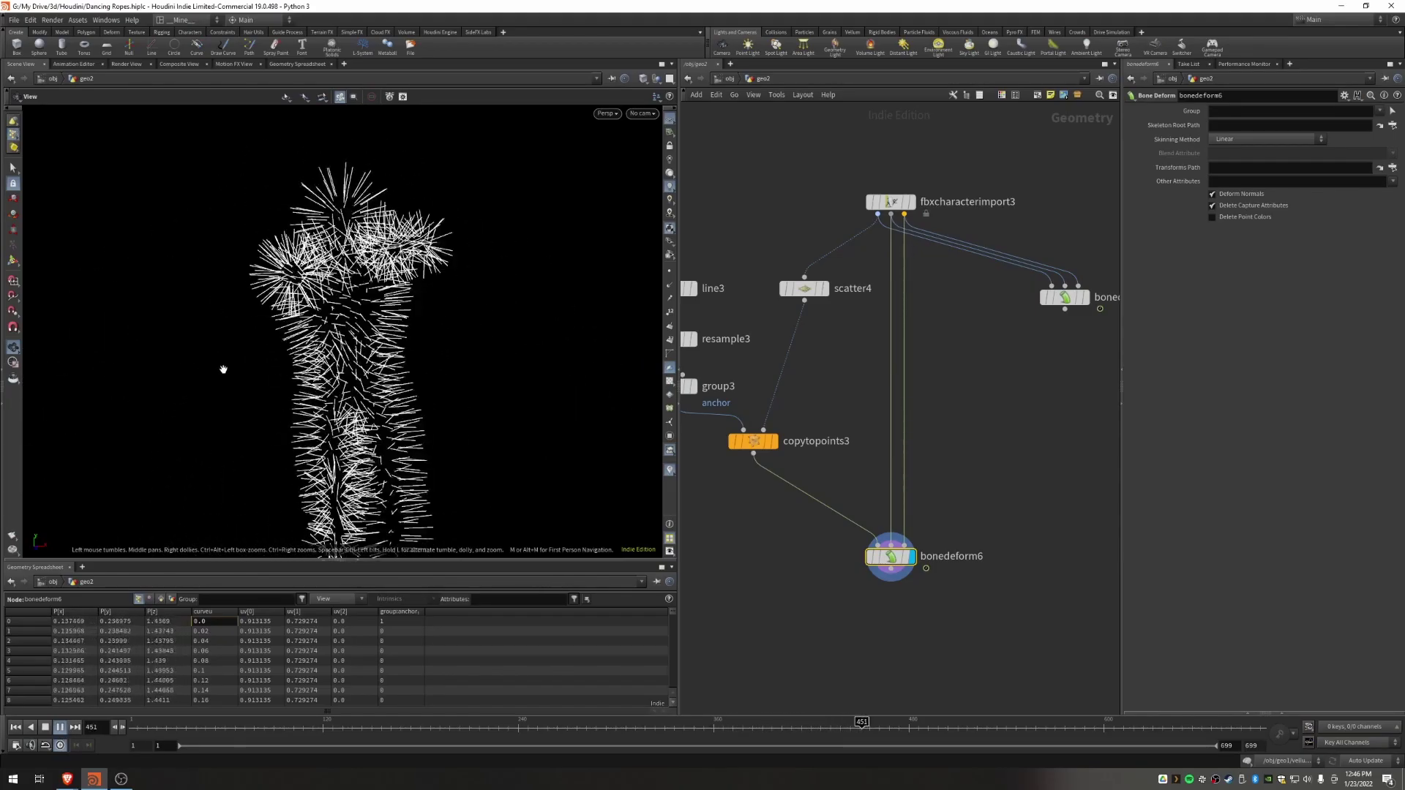
scroll(182, 441, "down", 3)
middle_click_drag(225, 414, 273, 345)
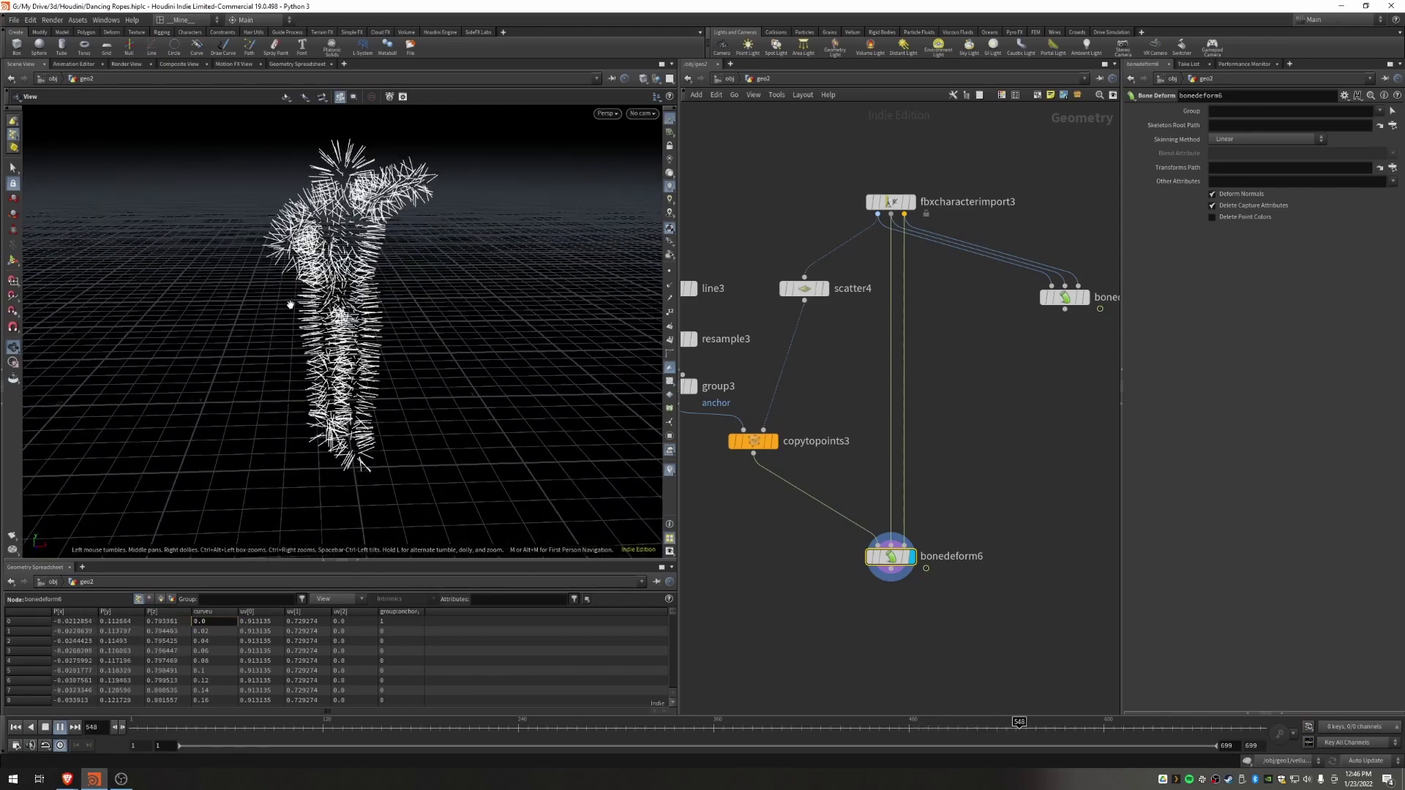
left_click(45, 727)
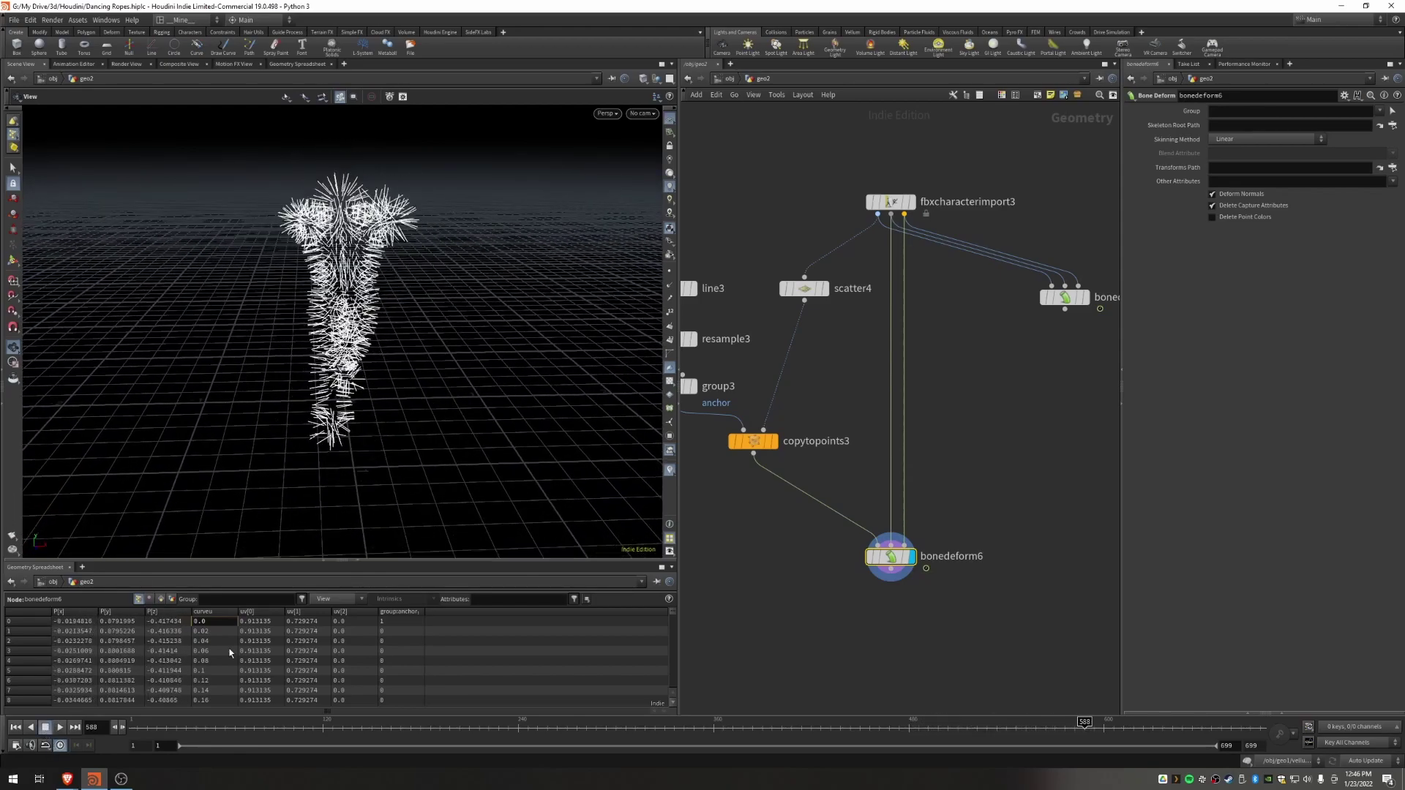
Step: Add a Vellum Configure Hair node below the lower Bone Deform, wiring the deformed lines into its first input
middle_click_drag(866, 621, 868, 564)
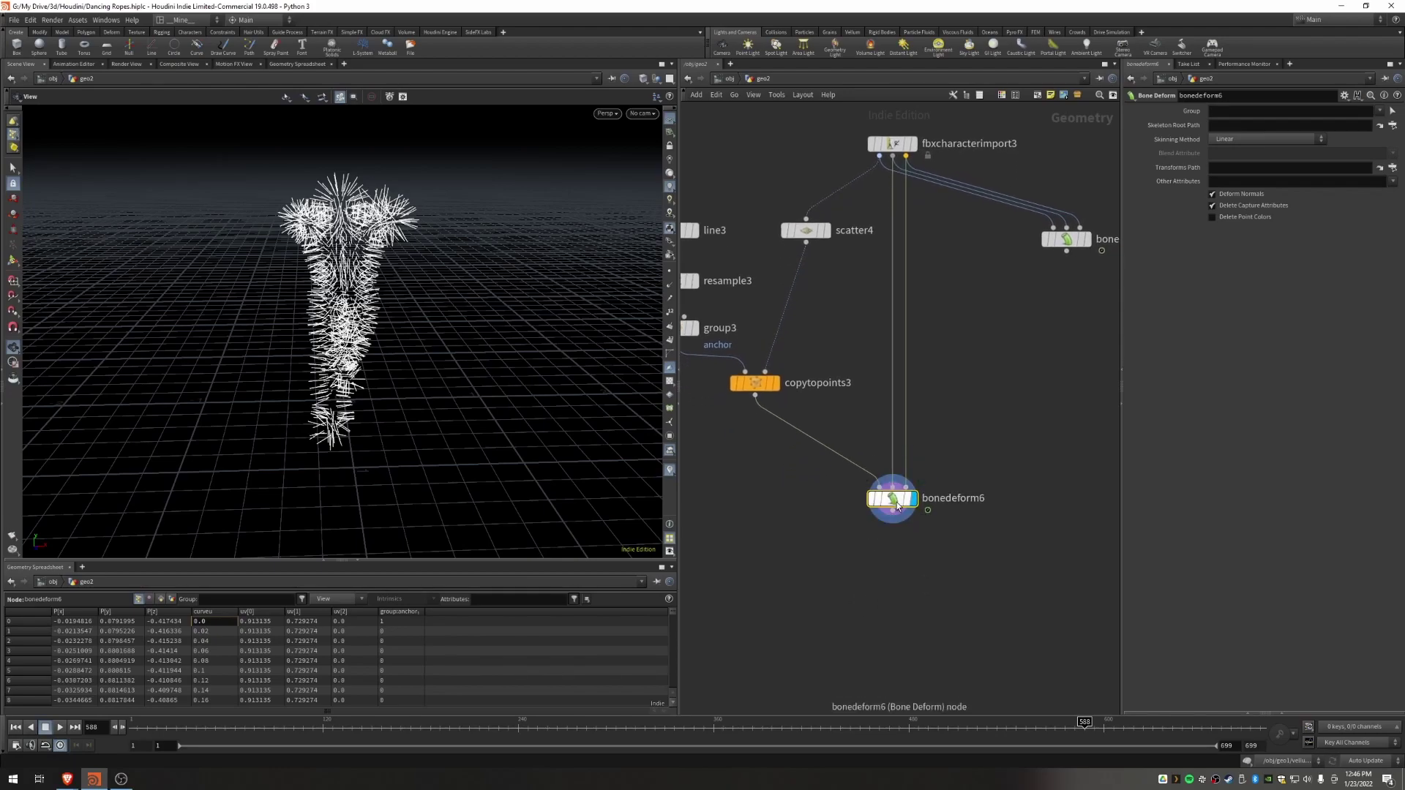
key("Tab")
type("config vell")
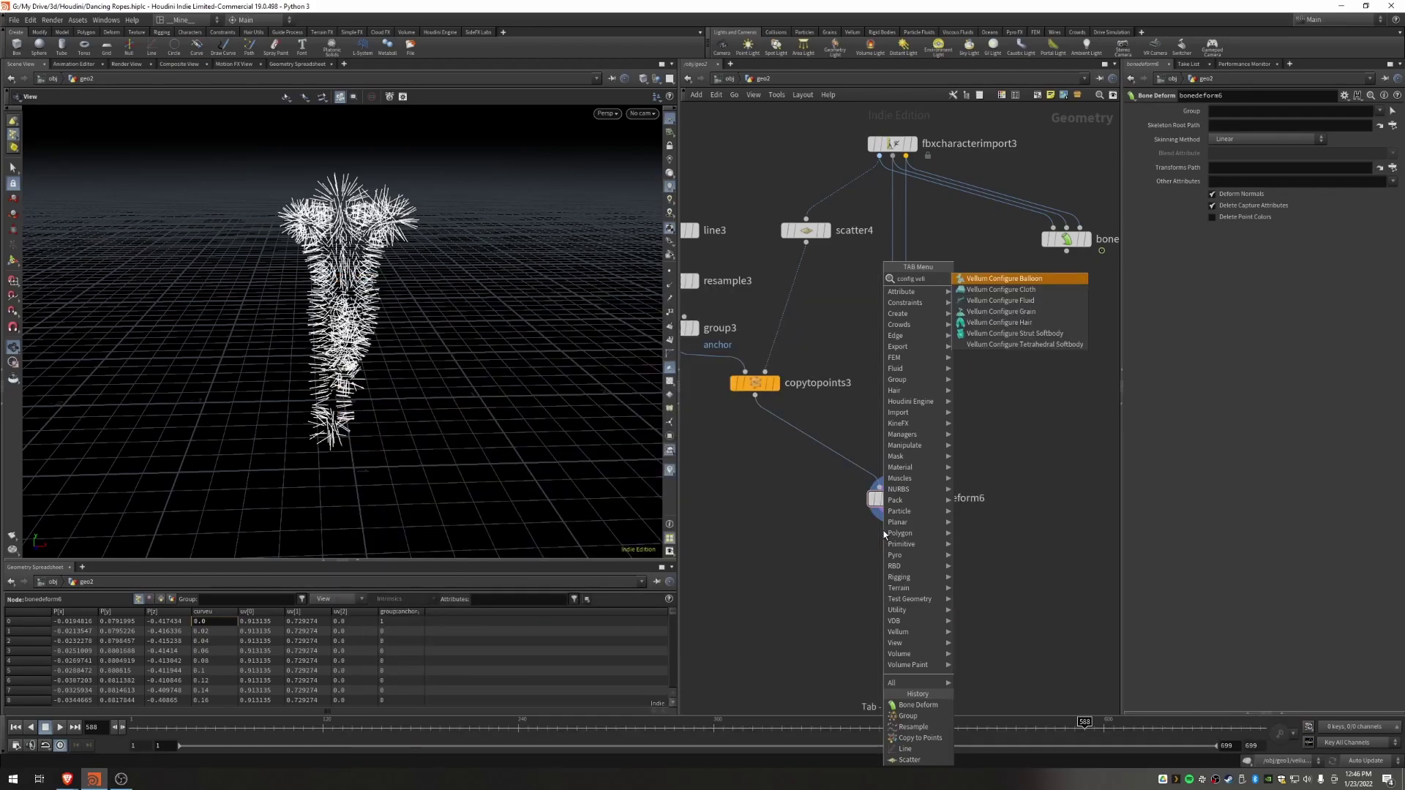
key("Return")
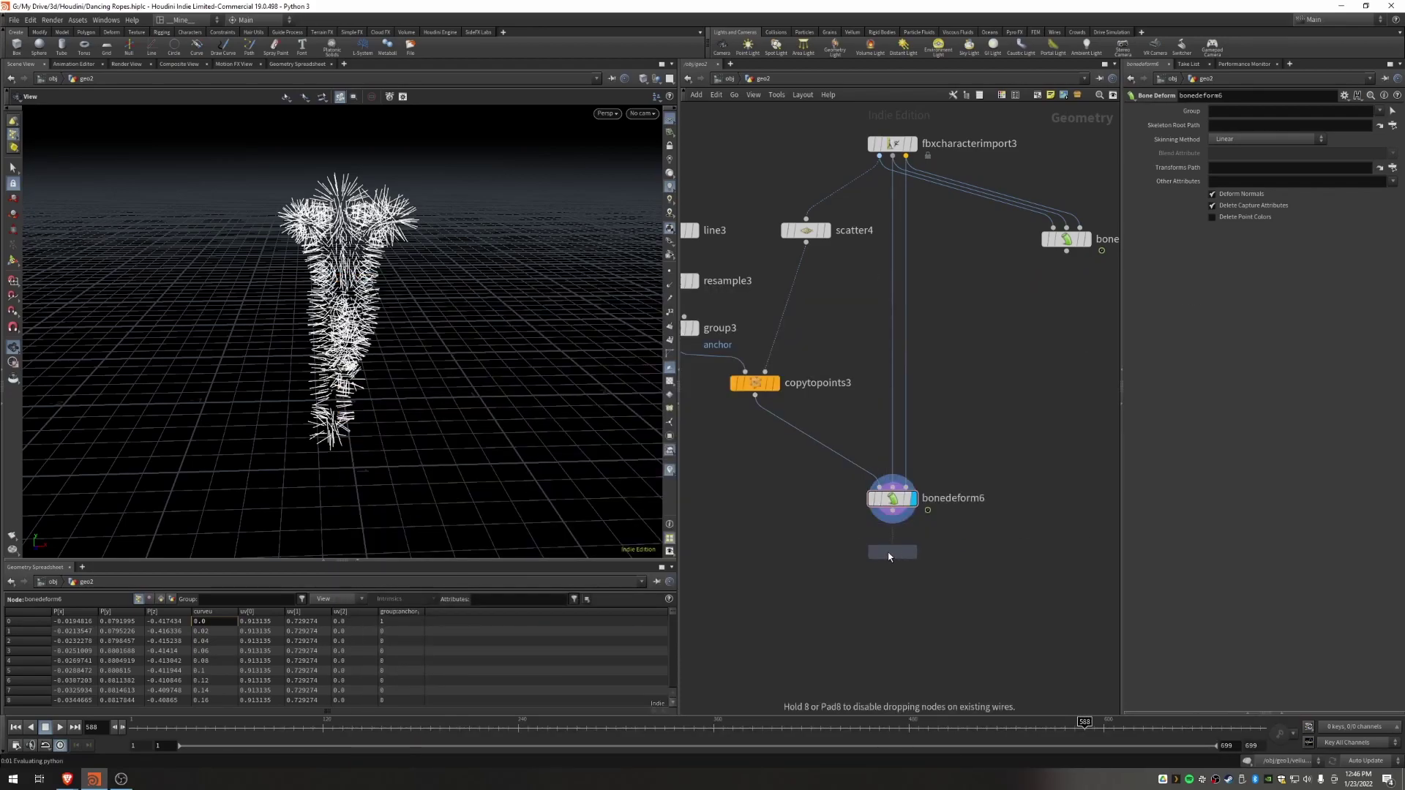
left_click(894, 545)
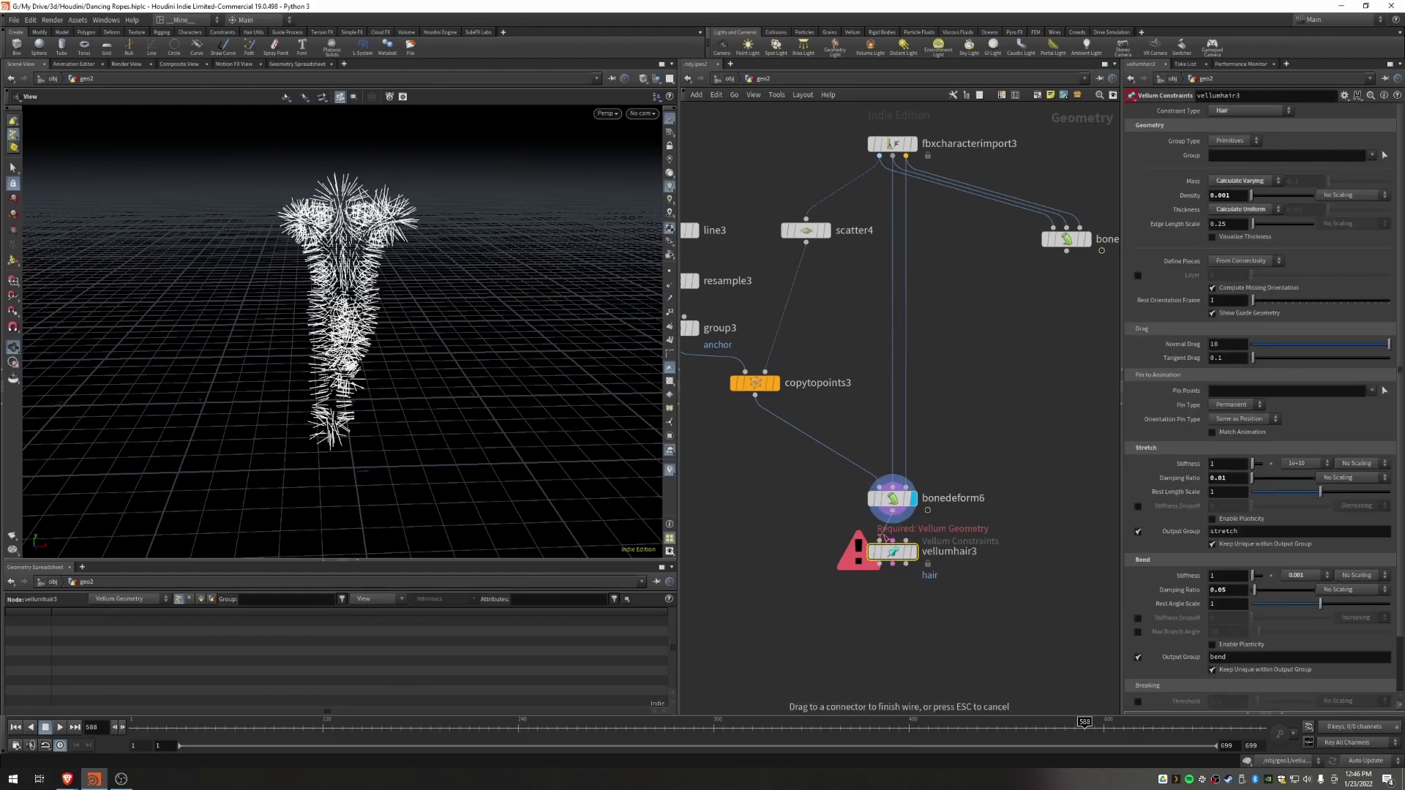
left_click_drag(894, 556, 898, 571)
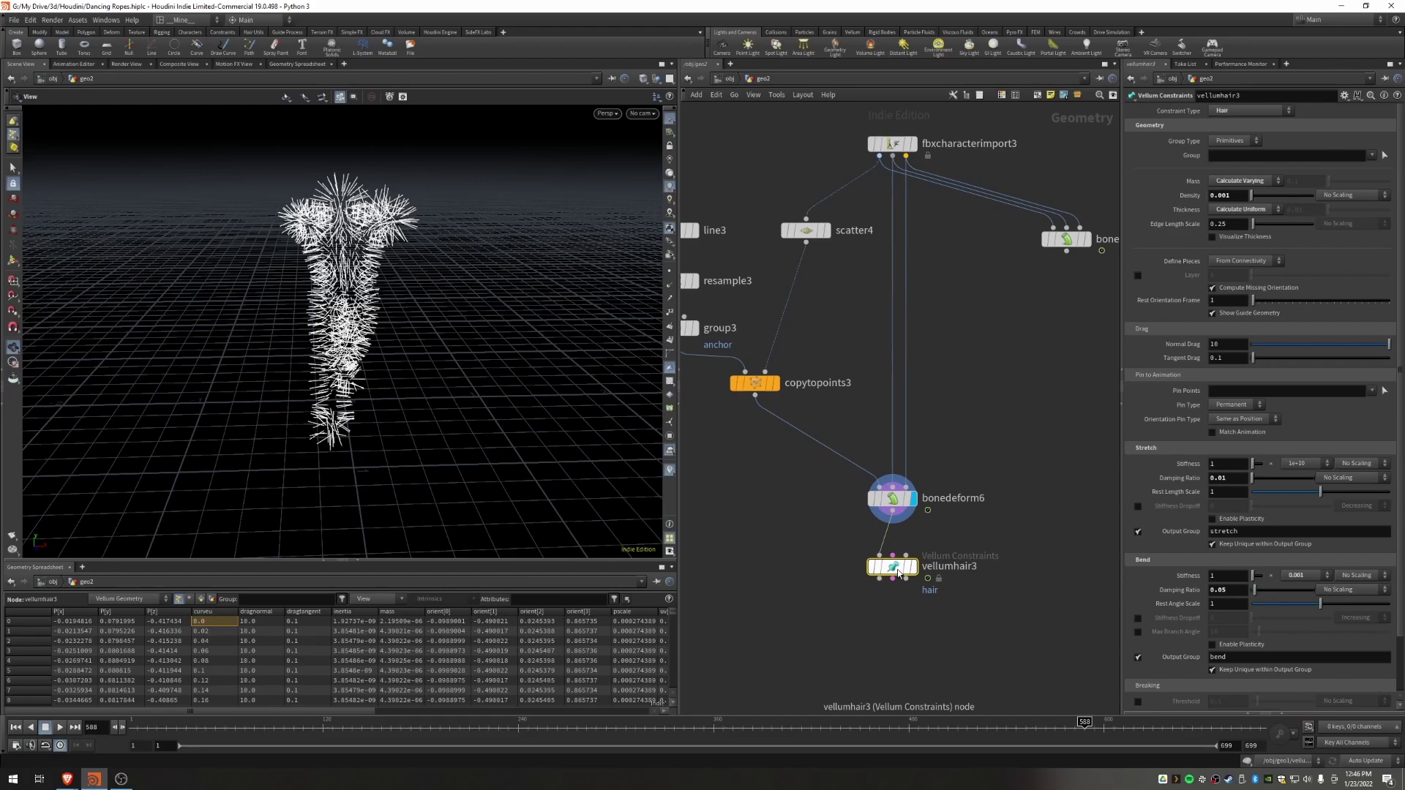
left_click_drag(898, 570, 897, 567)
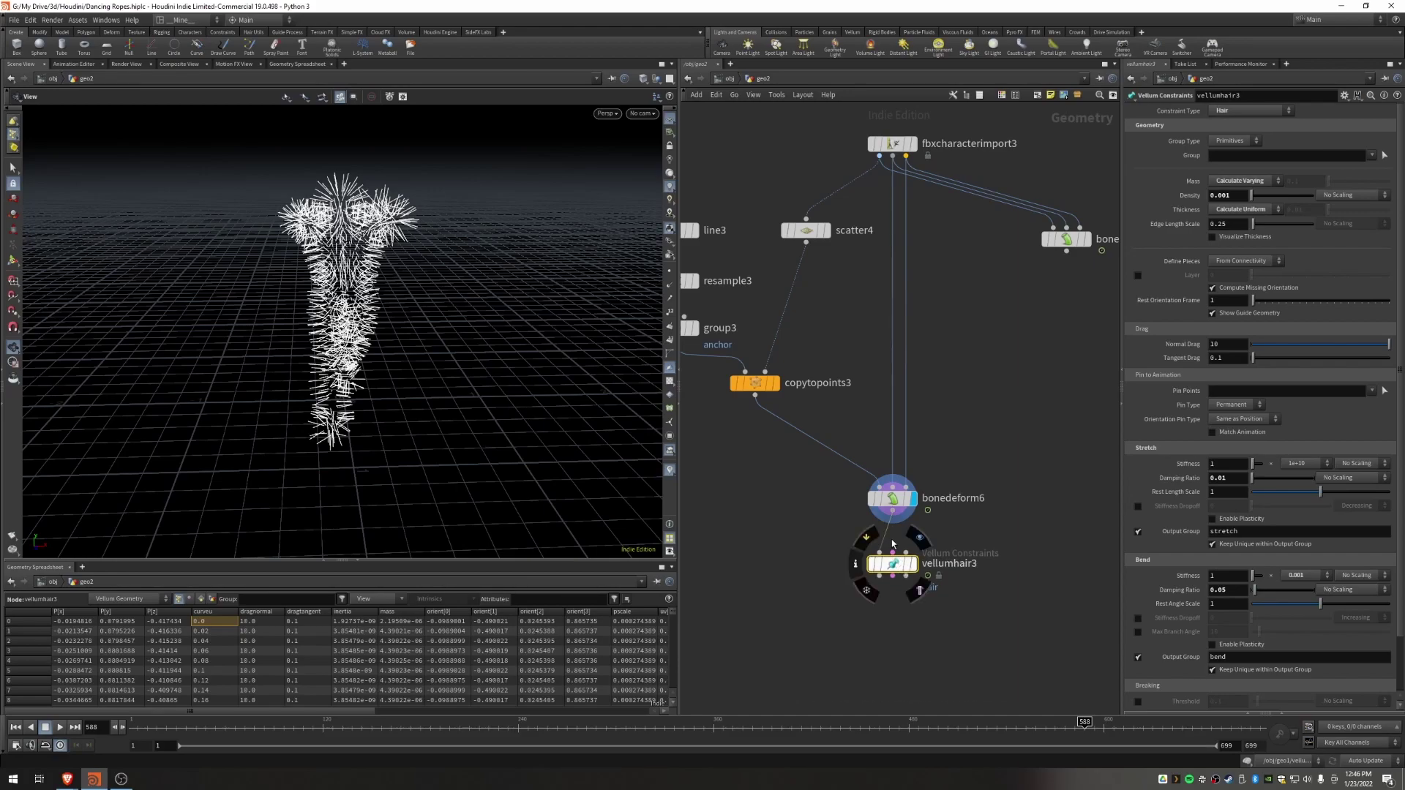
middle_click_drag(889, 622, 863, 511)
scroll(435, 322, "up", 4)
scroll(434, 319, "down", 1)
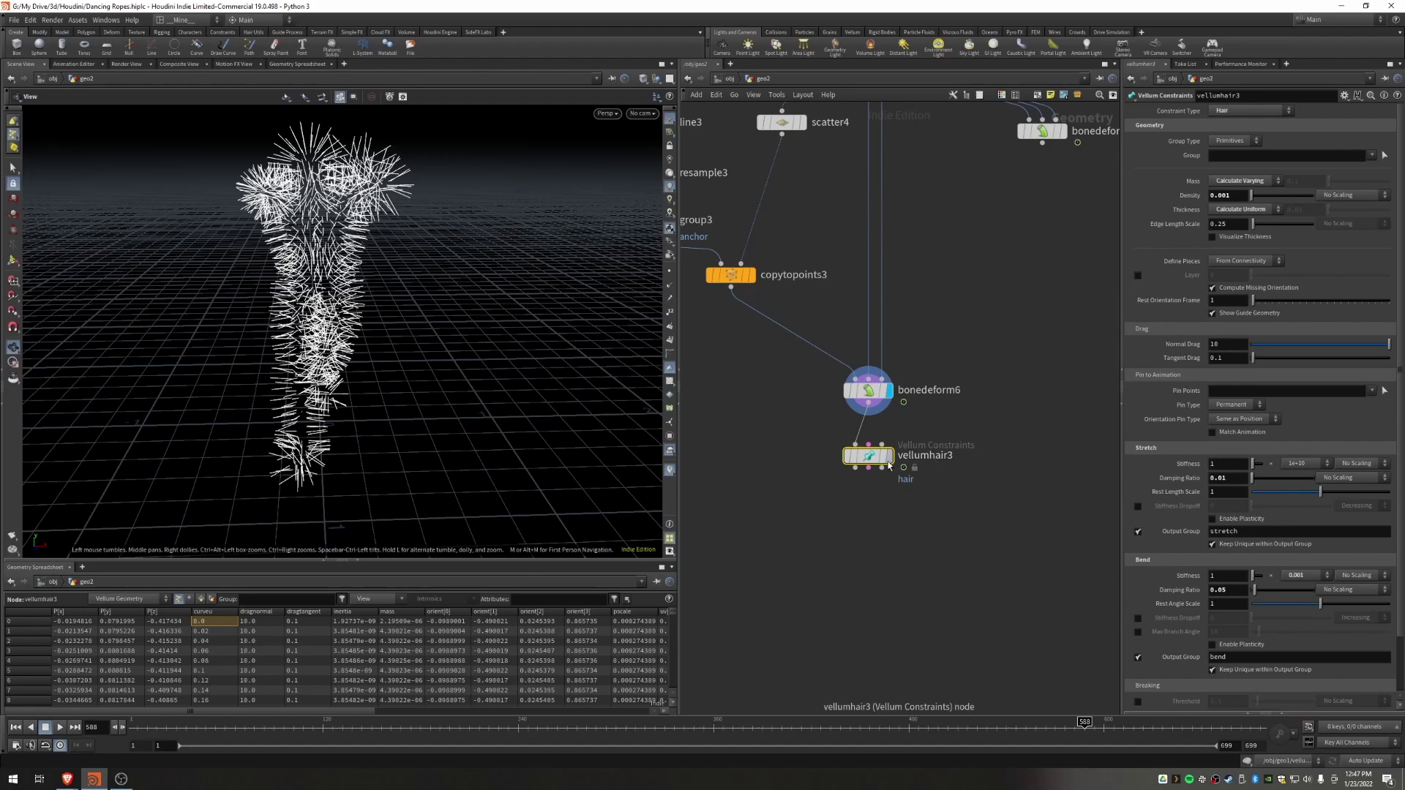
left_click_drag(878, 461, 878, 467)
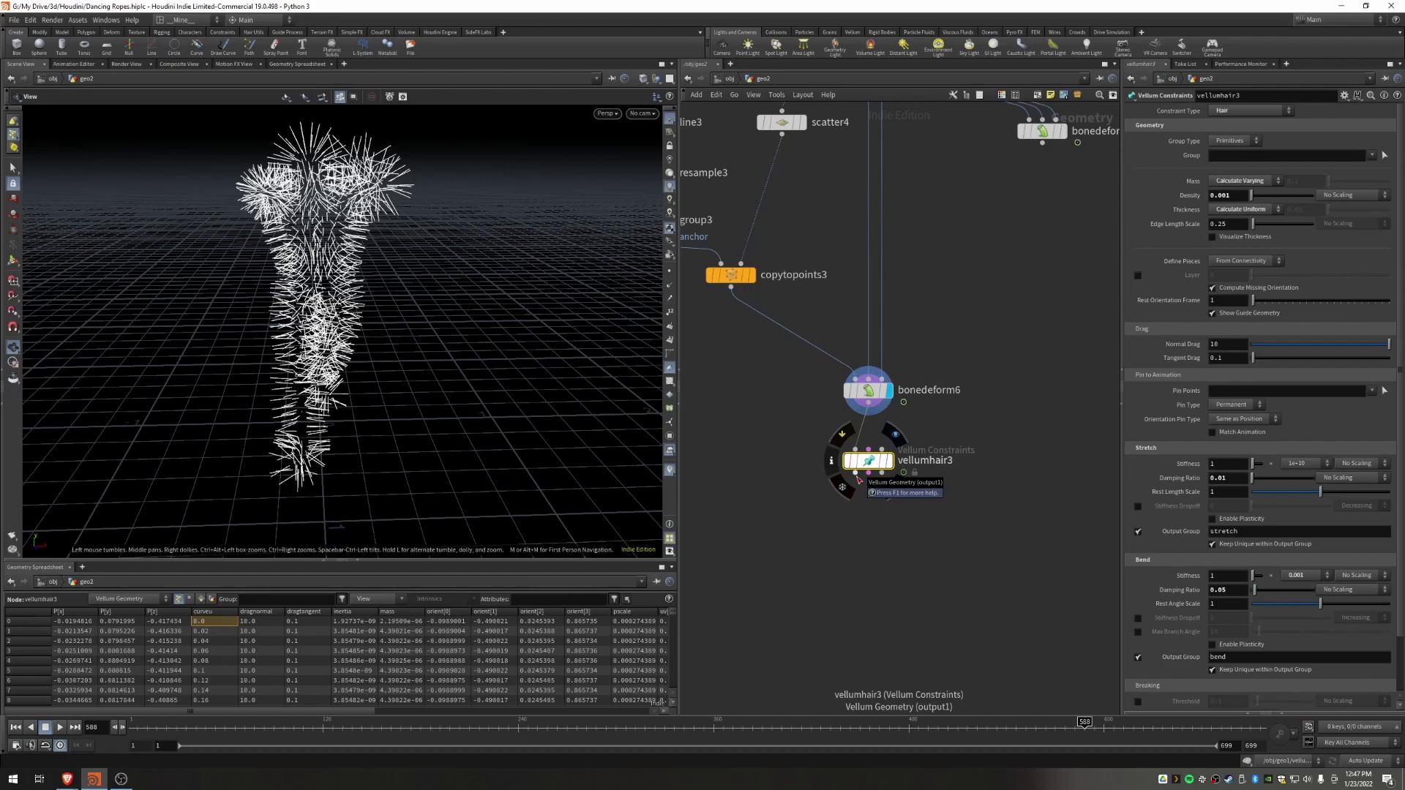
Step: Add a Vellum Solver fed by the Vellum hair node's three outputs and align it directly beneath that node
left_click_drag(857, 479, 852, 484)
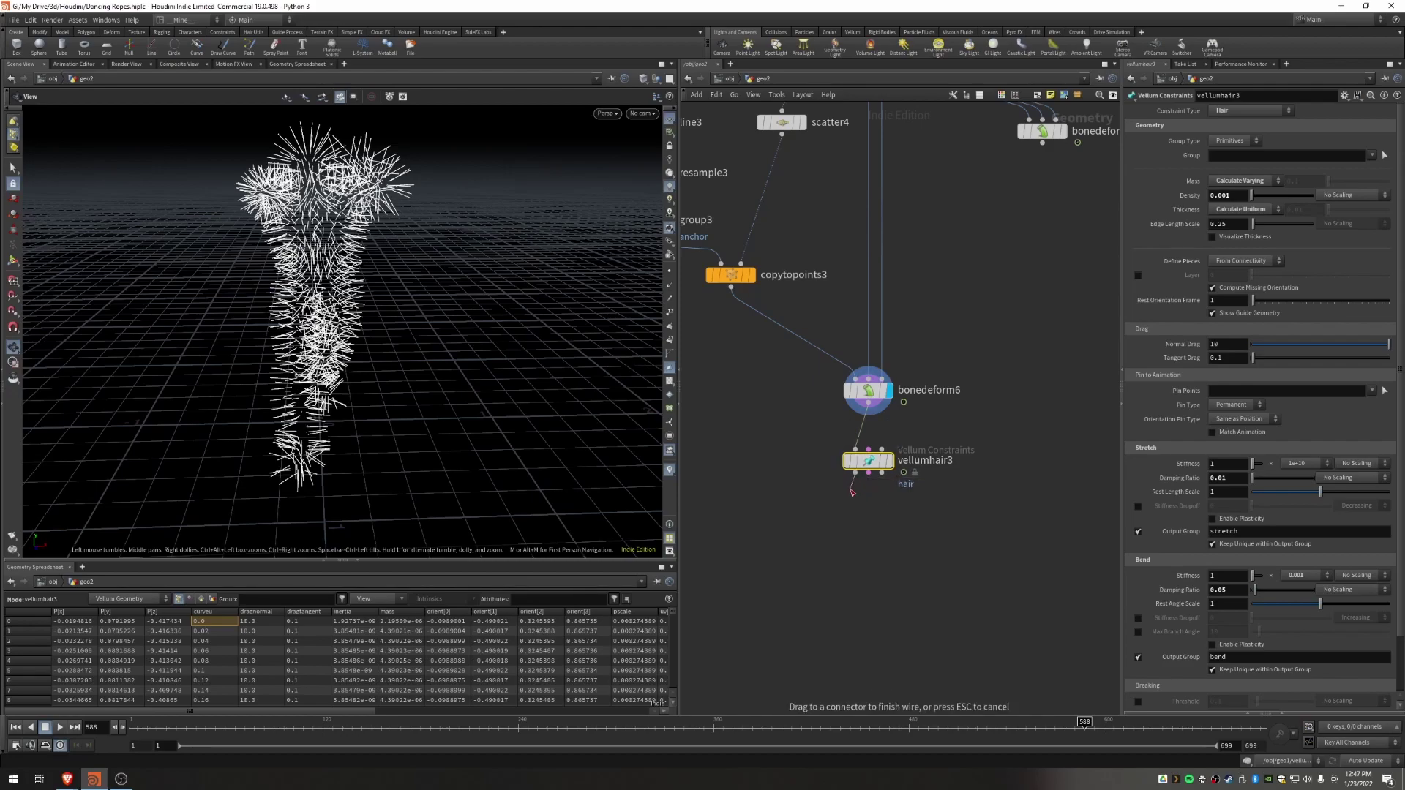
mouse_move(850, 490)
left_mouse_down()
mouse_move(856, 512)
mouse_move(839, 494)
mouse_move(851, 503)
mouse_move(827, 509)
mouse_move(848, 507)
left_mouse_up()
key("Escape")
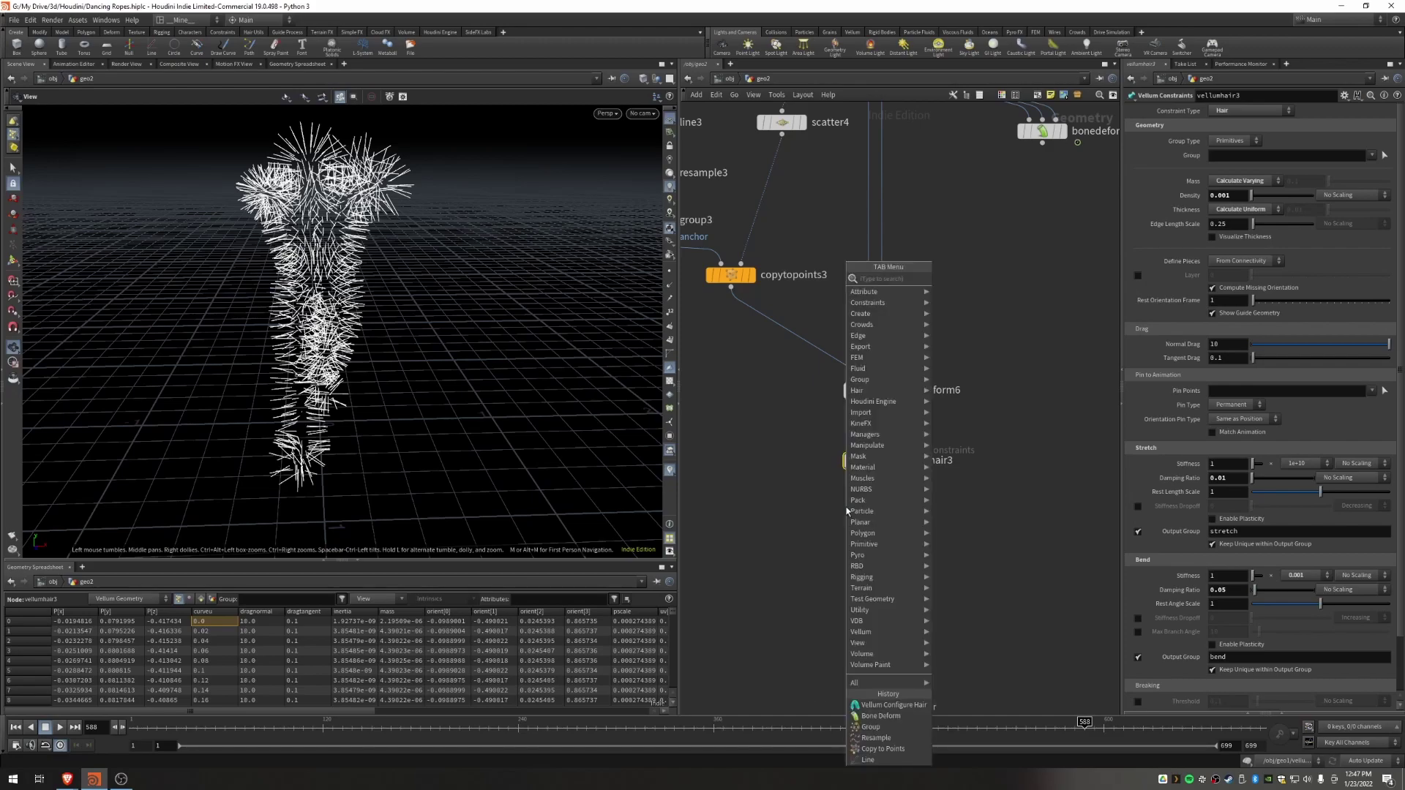
mouse_move(848, 507)
type("vell s")
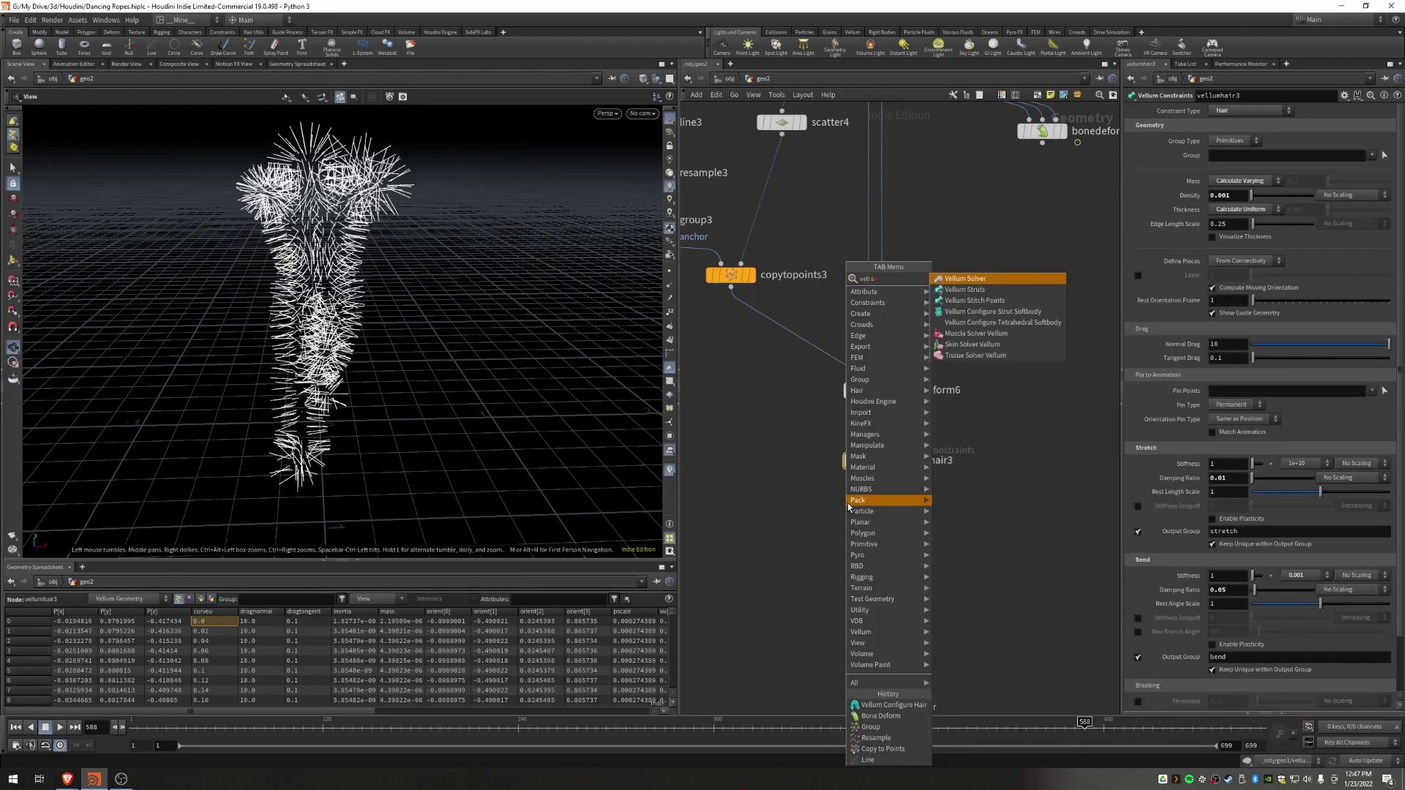
key("Return")
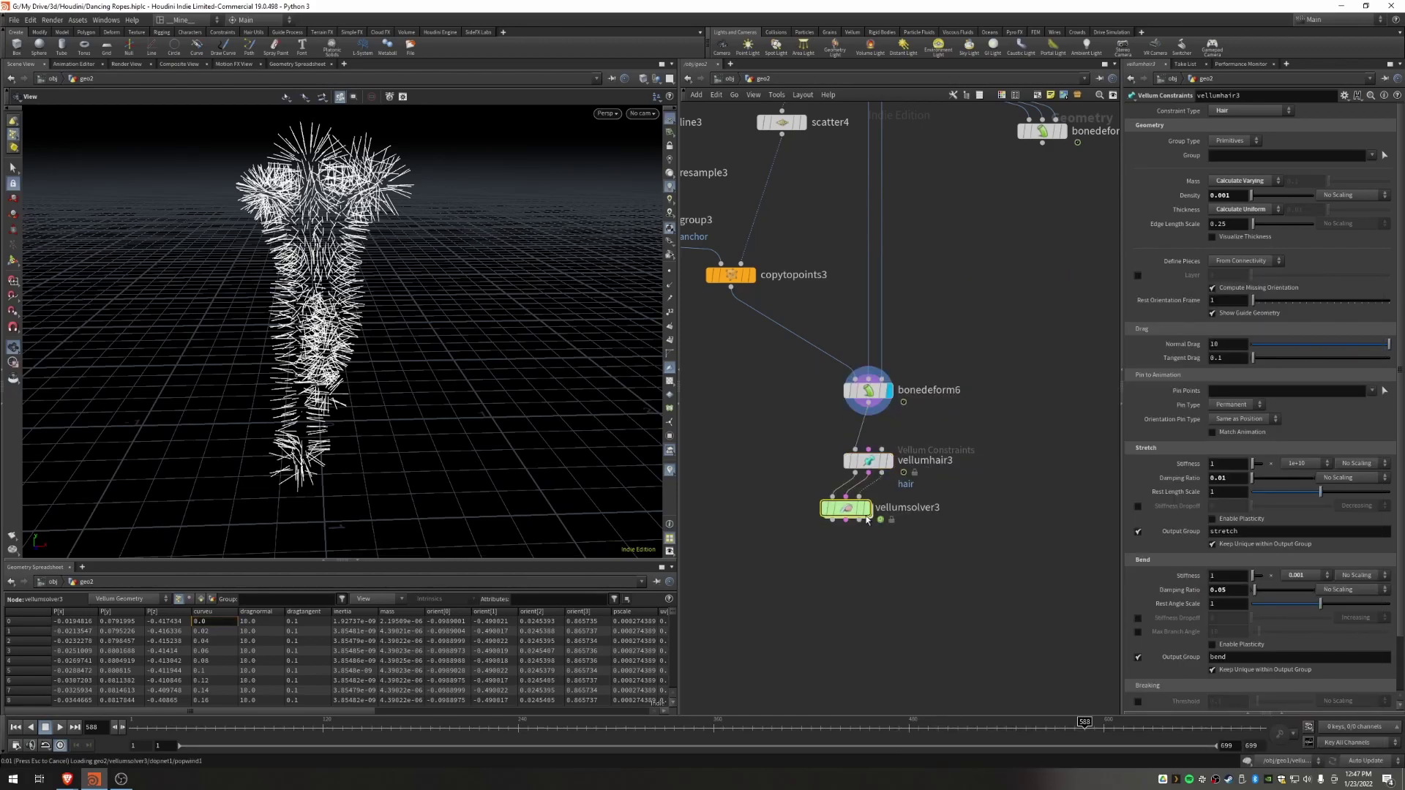
key("Escape")
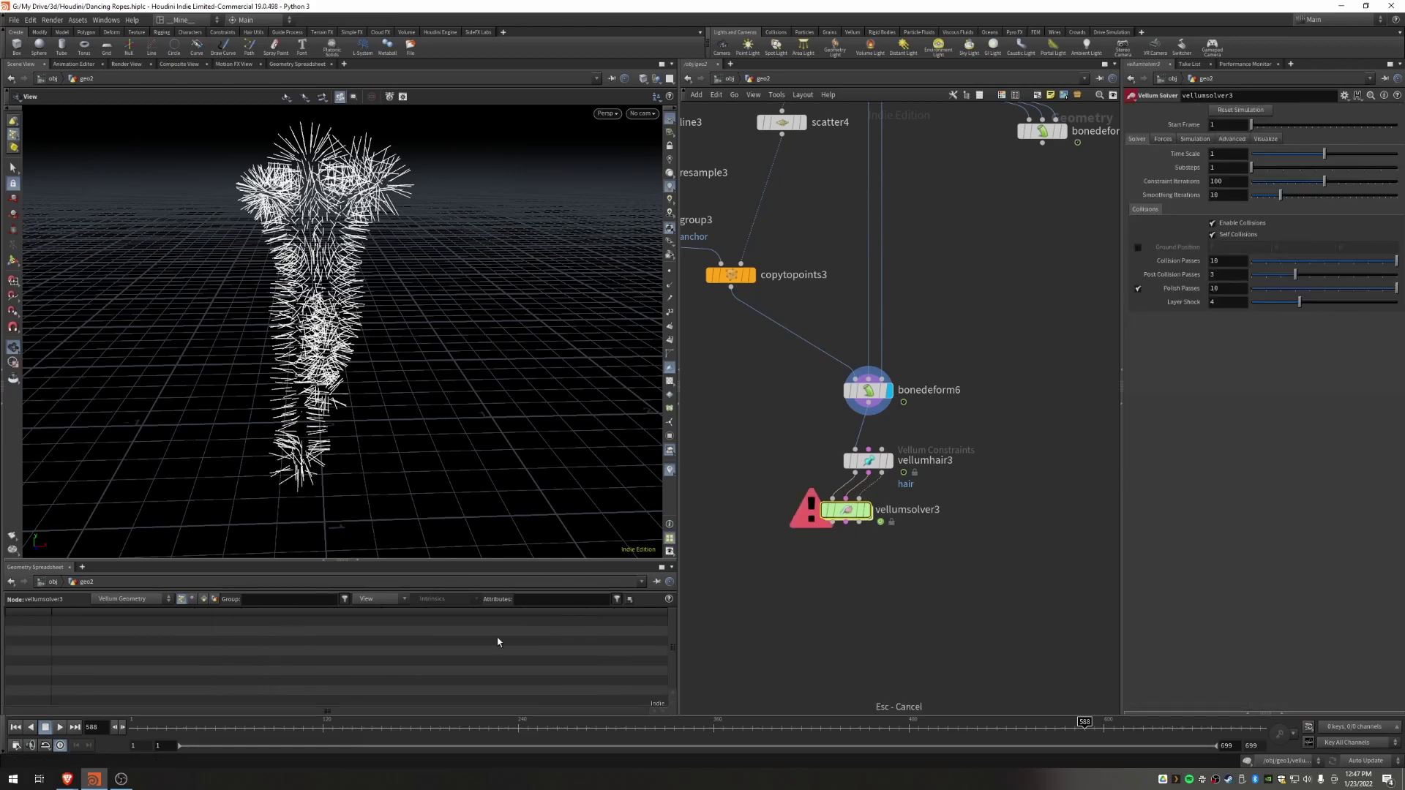
left_click_drag(840, 514, 869, 523)
Step: Display the Vellum Solver's result, play the simulation from frame 1, and inspect how the lines behave
left_click(15, 727)
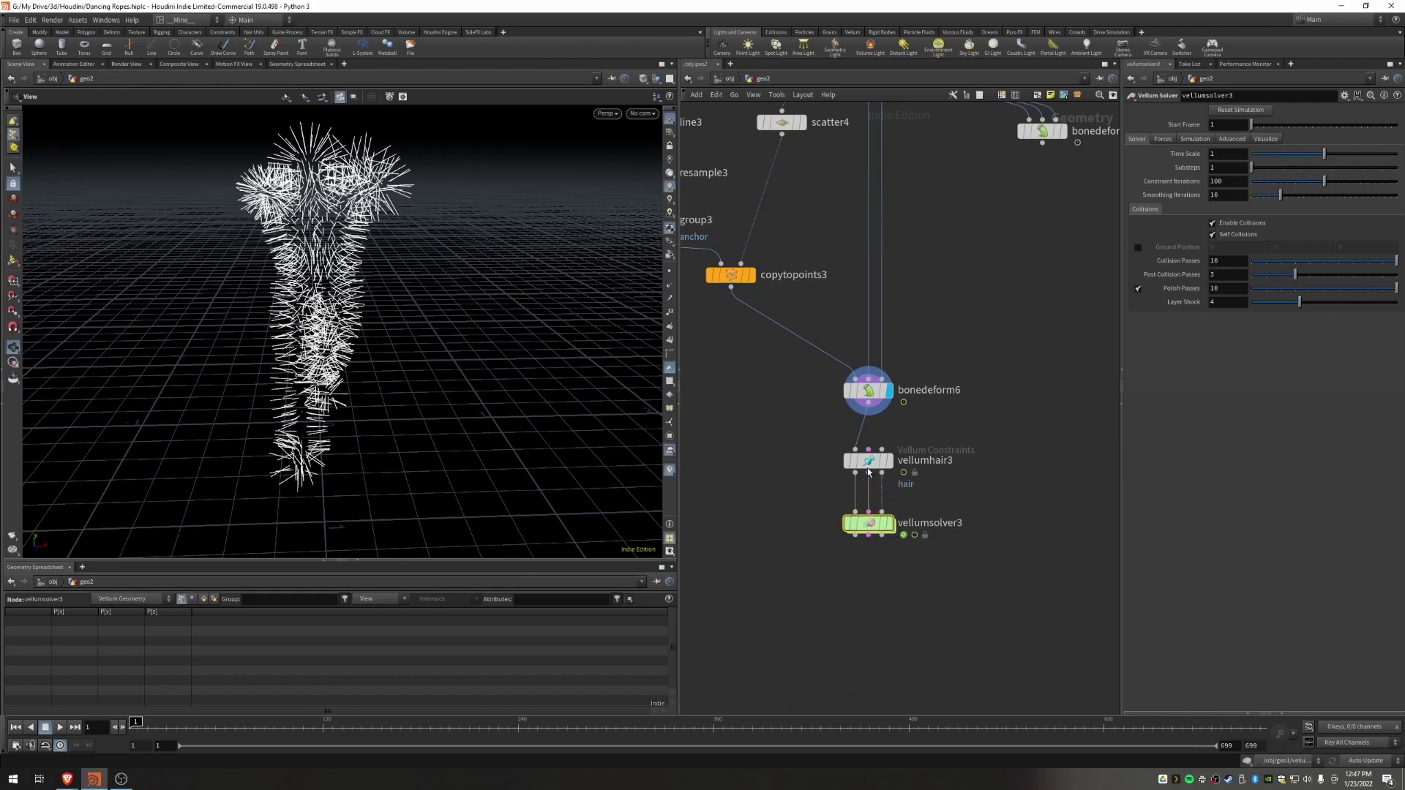
left_click(889, 523)
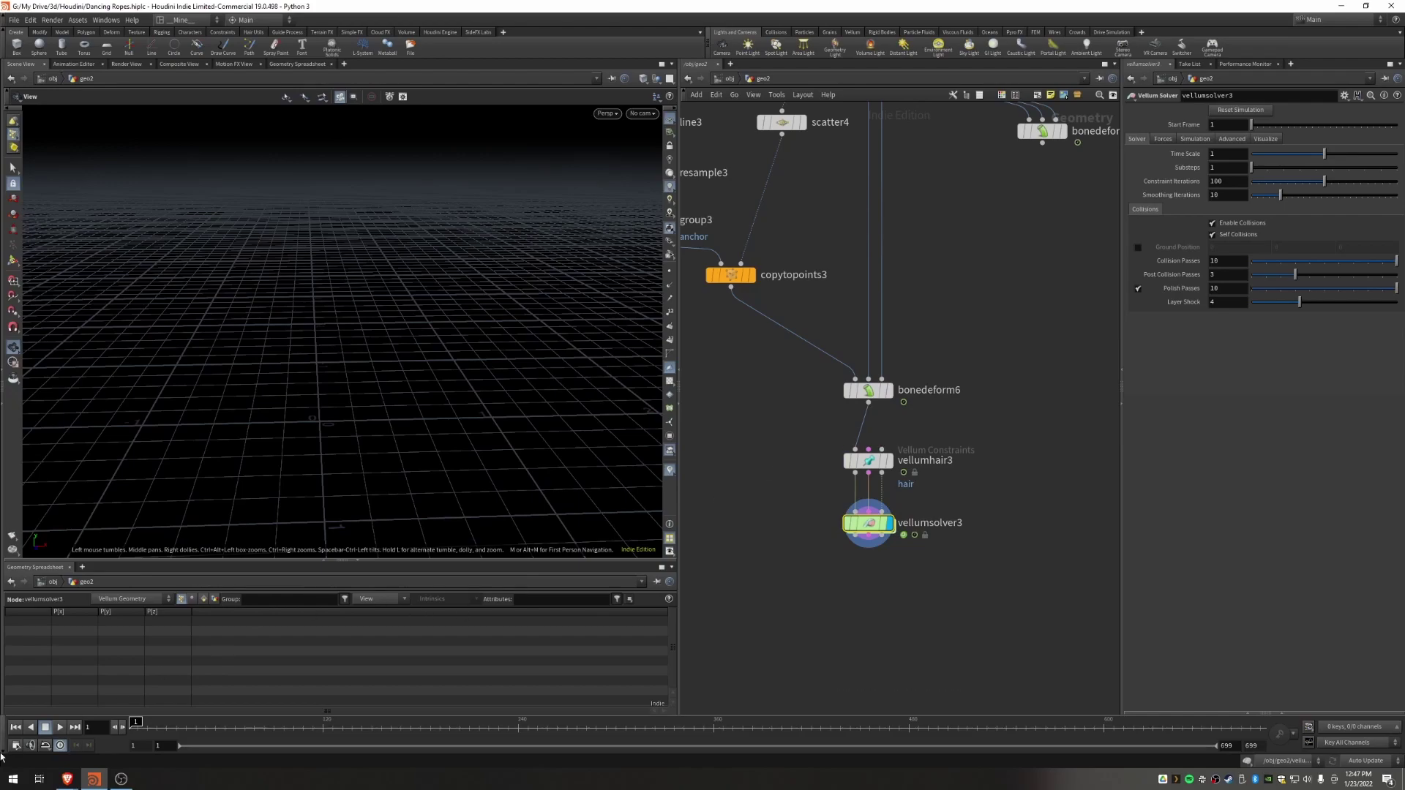
left_click(60, 728)
left_click(47, 728)
left_click(56, 728)
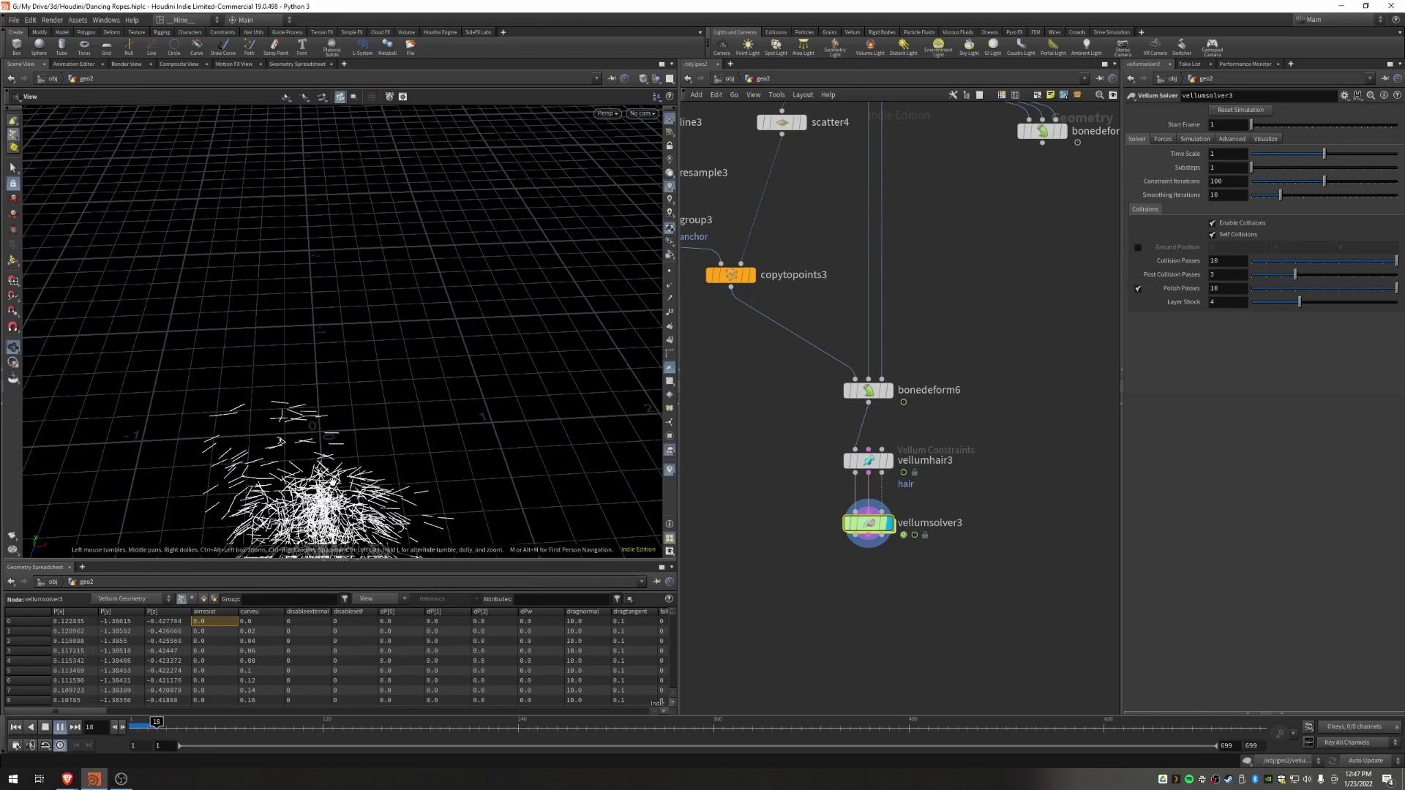
left_click(45, 727)
middle_click_drag(330, 460, 418, 183)
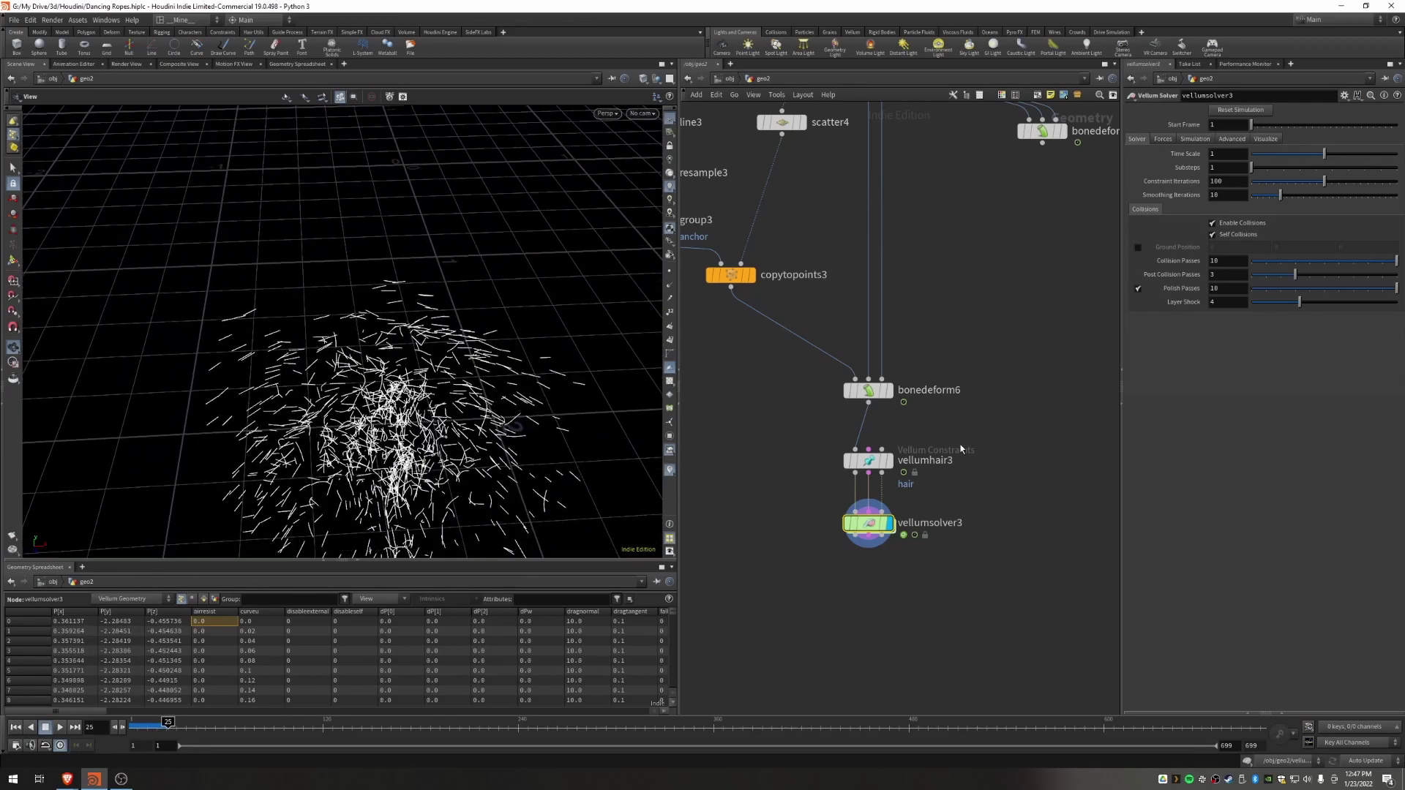
scroll(891, 419, "down", 4)
middle_click_drag(923, 280, 924, 308)
left_click_drag(447, 381, 442, 260)
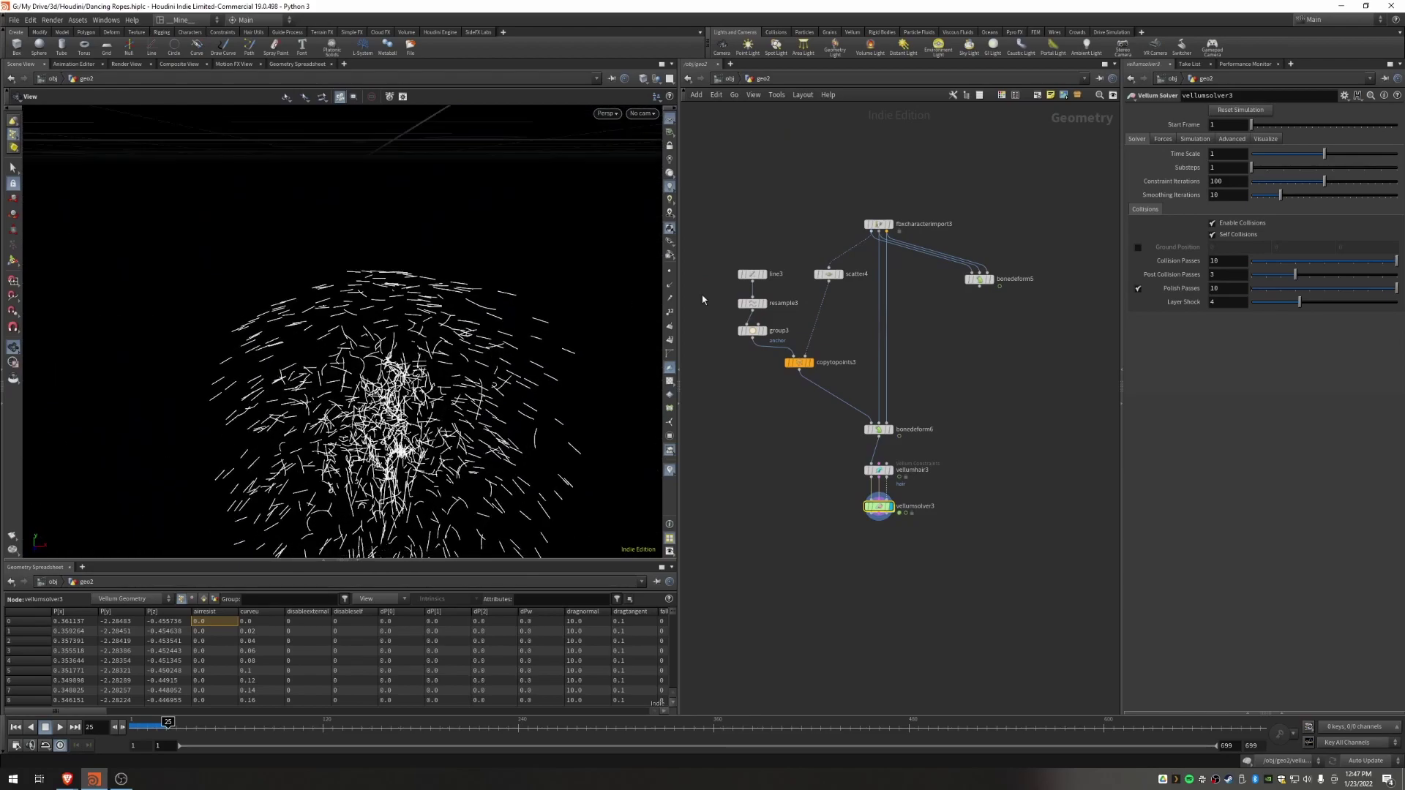
Step: Set the Scatter node's Force Total Count to 100
left_click(830, 274)
left_click(1235, 221)
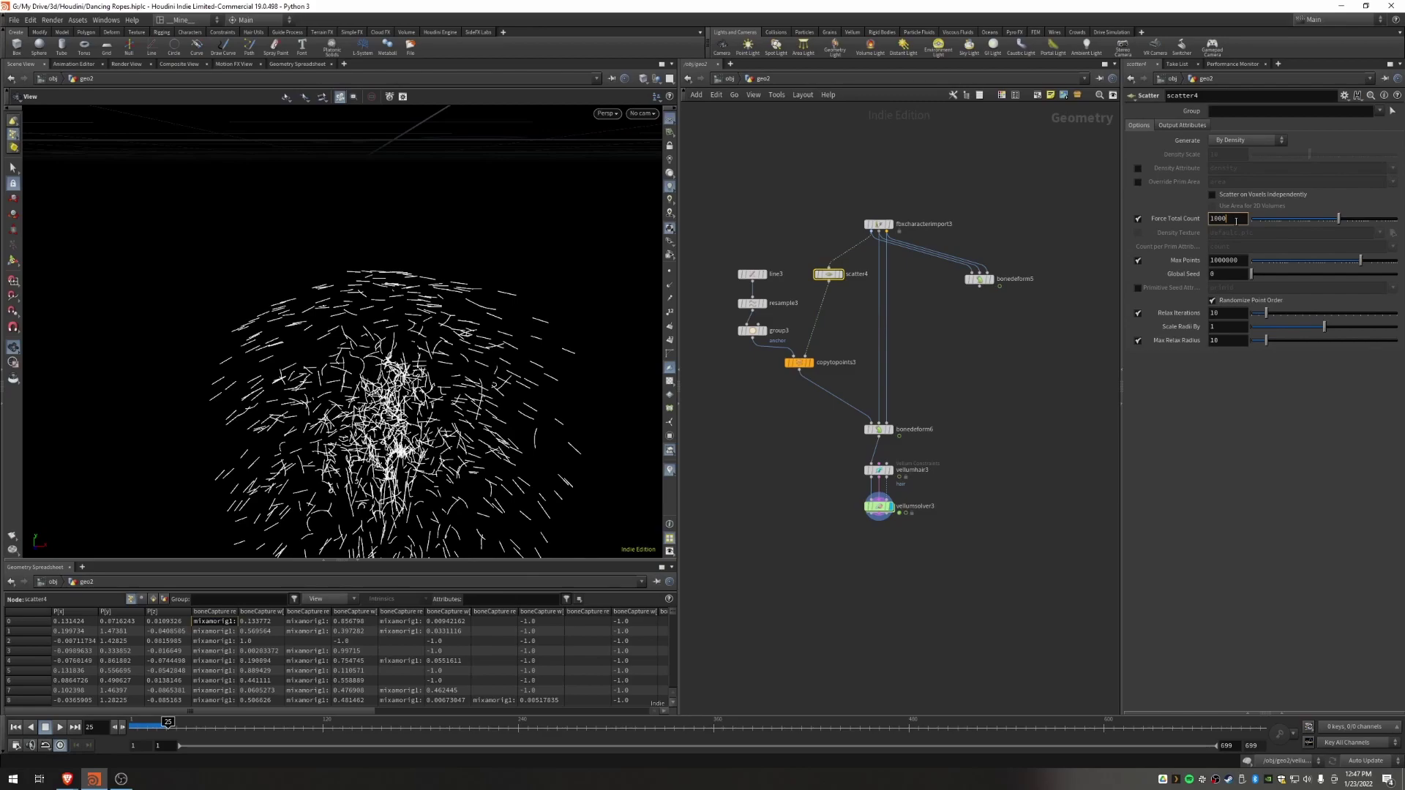
key("Return")
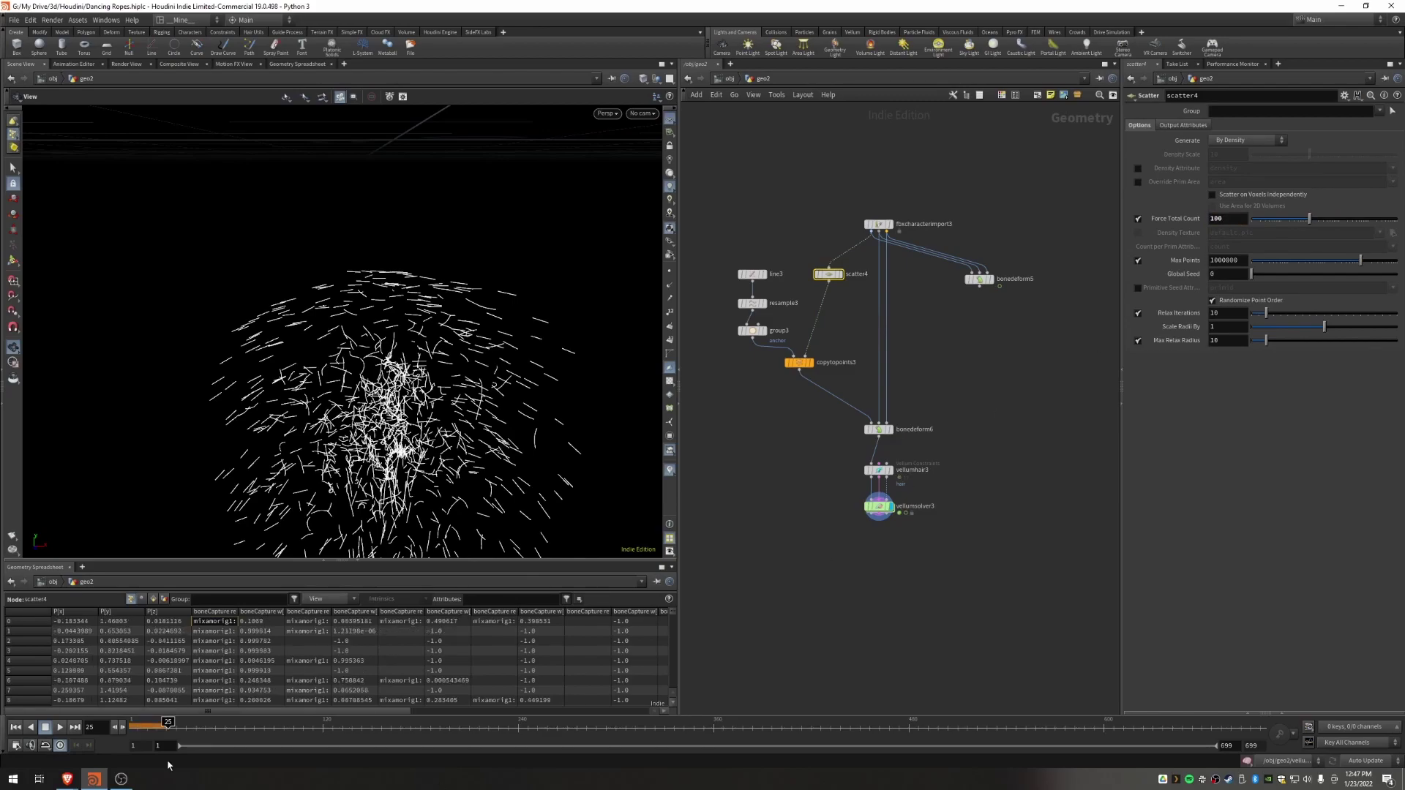
Step: Play the reduced-count simulation from the first frame to check its speed, and return to frame 1
left_click(15, 727)
left_click_drag(486, 270, 482, 230)
middle_click_drag(482, 231, 382, 336)
scroll(375, 317, "up", 2)
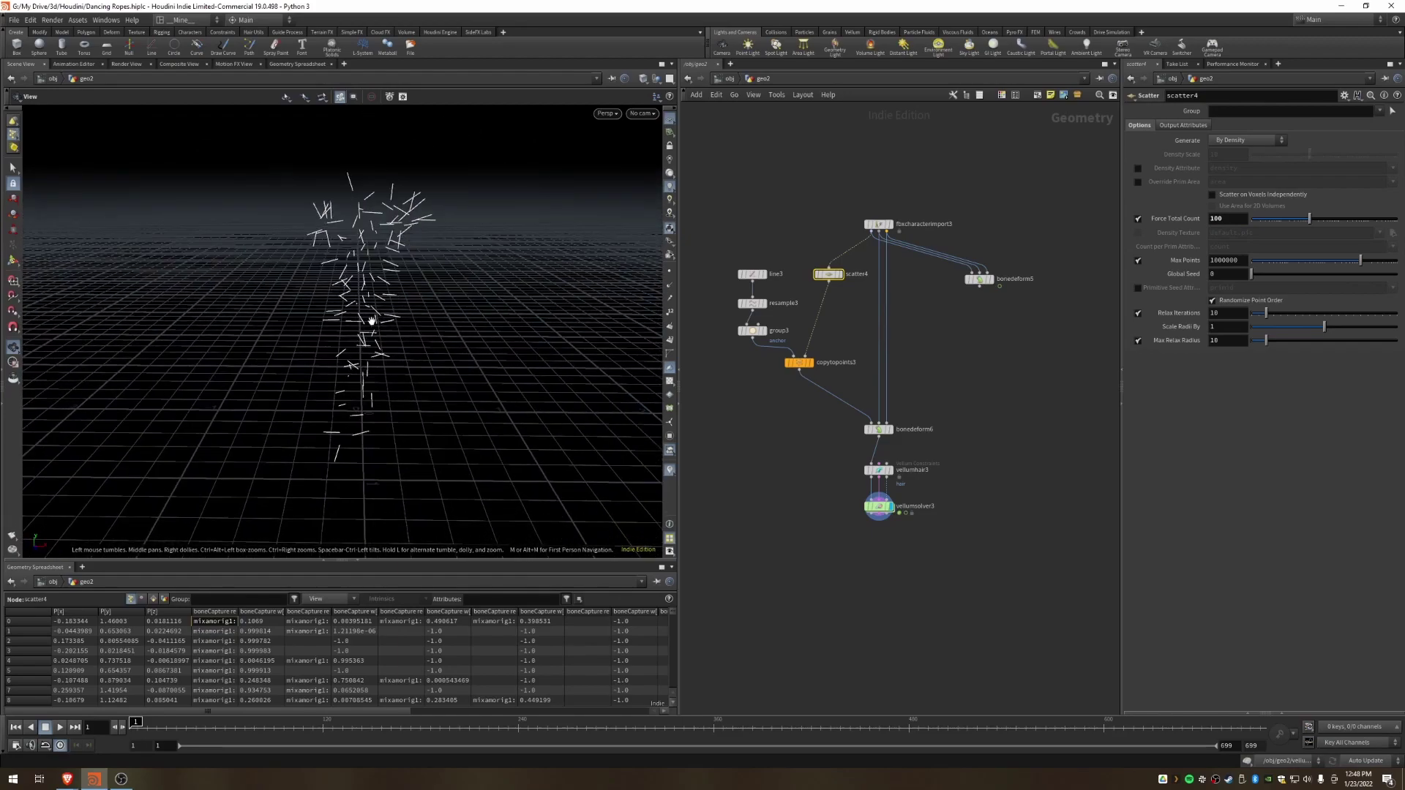
left_click(60, 727)
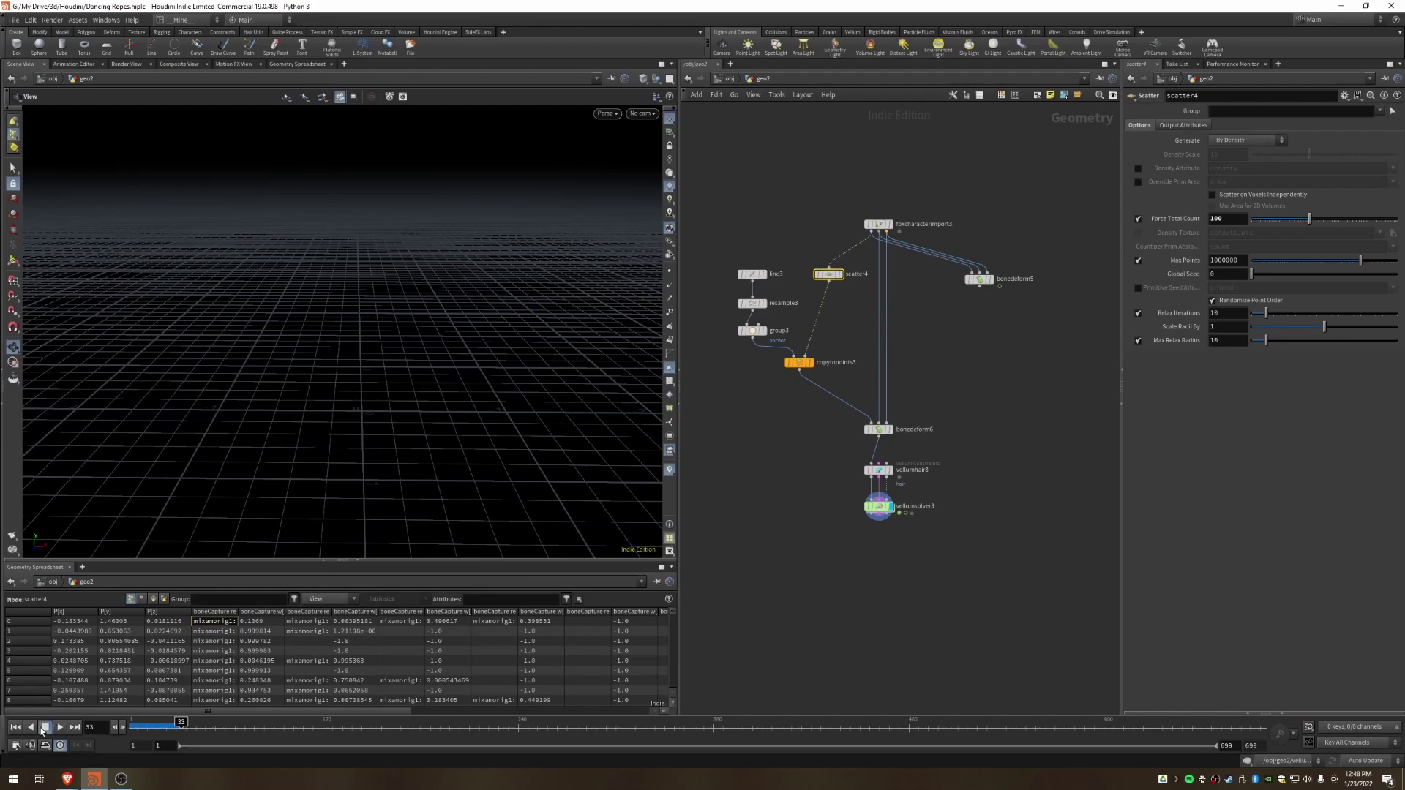
scroll(906, 395, "up", 3)
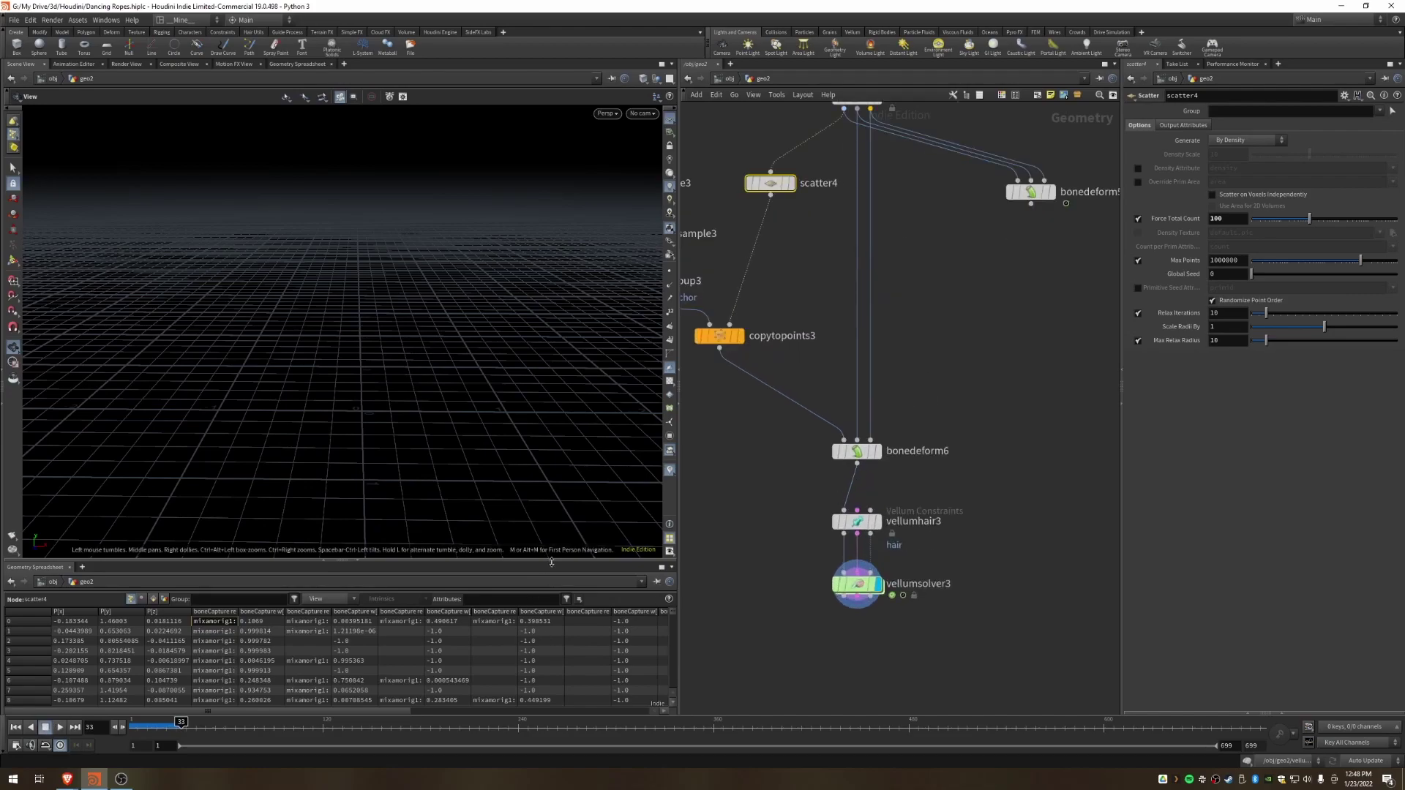
left_click(15, 727)
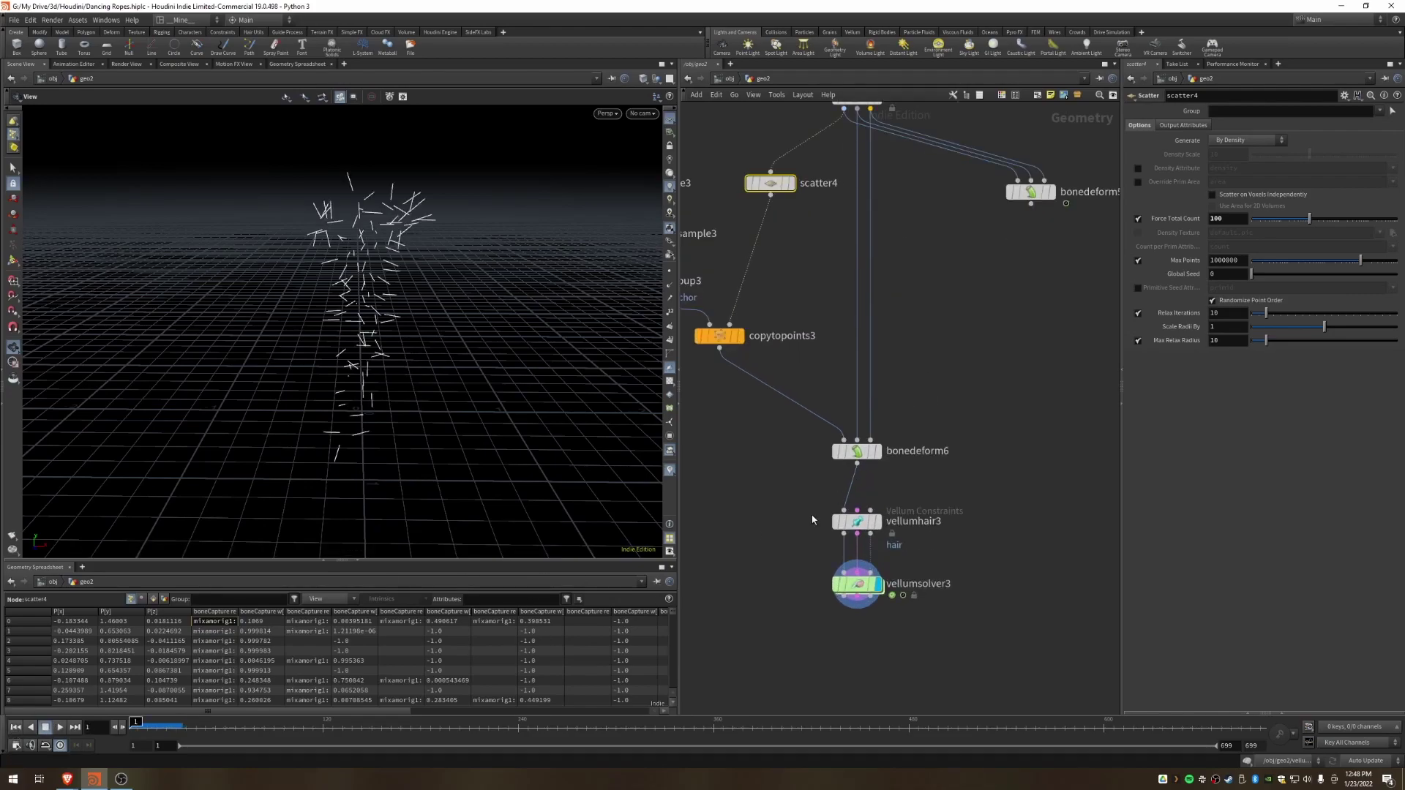
Step: Set the Vellum hair node's Pin Points to the anchor group
left_click(859, 521)
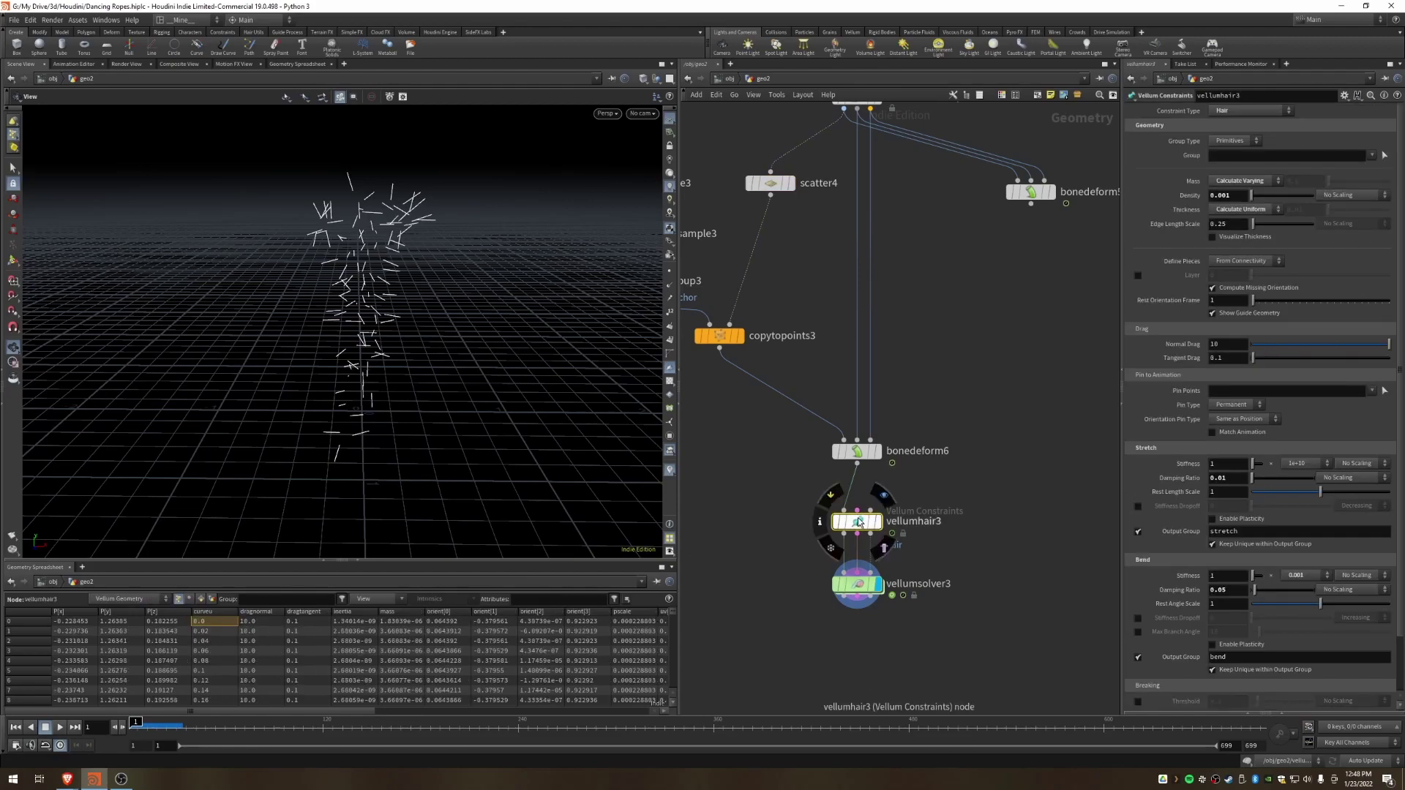
middle_click_drag(766, 326, 821, 340)
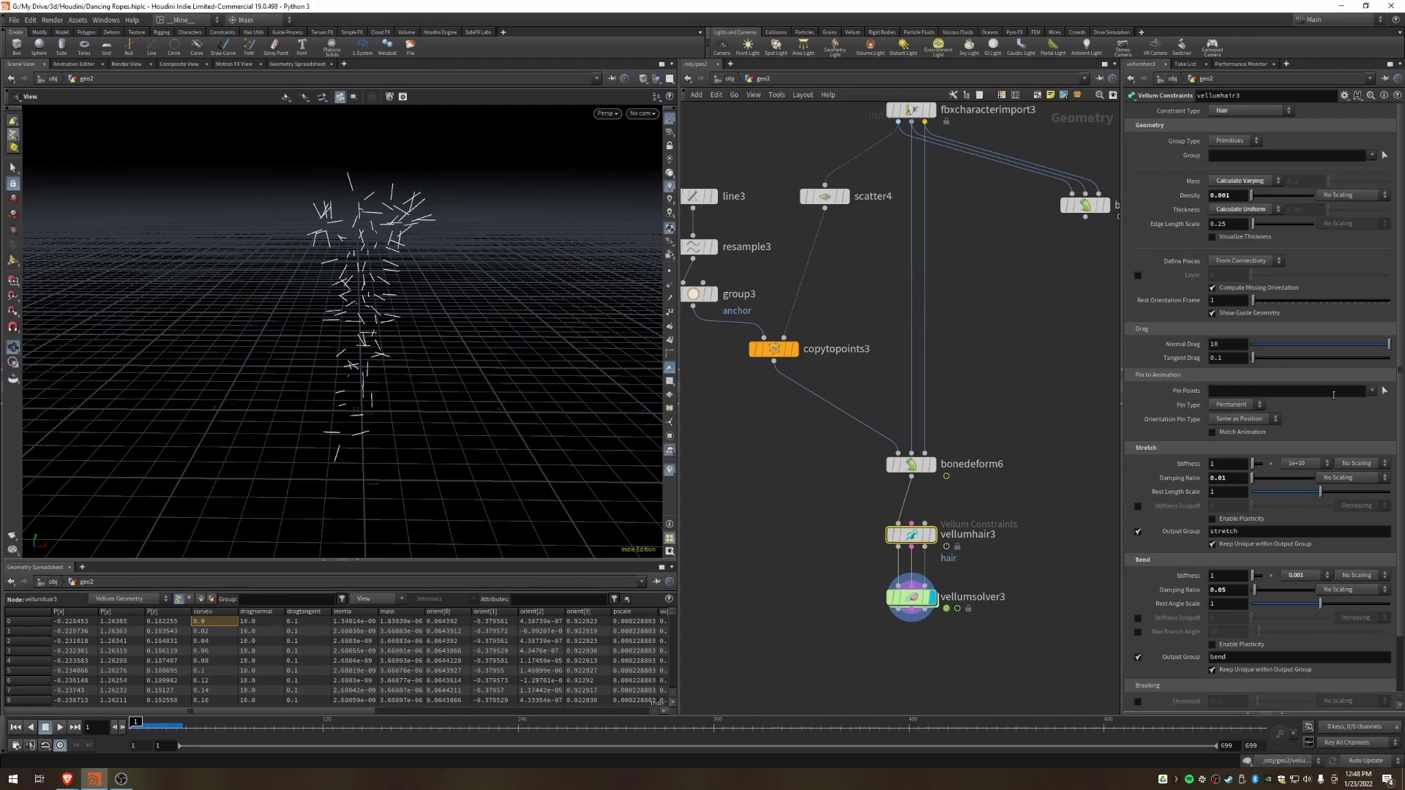
left_click(1372, 393)
left_click(1376, 404)
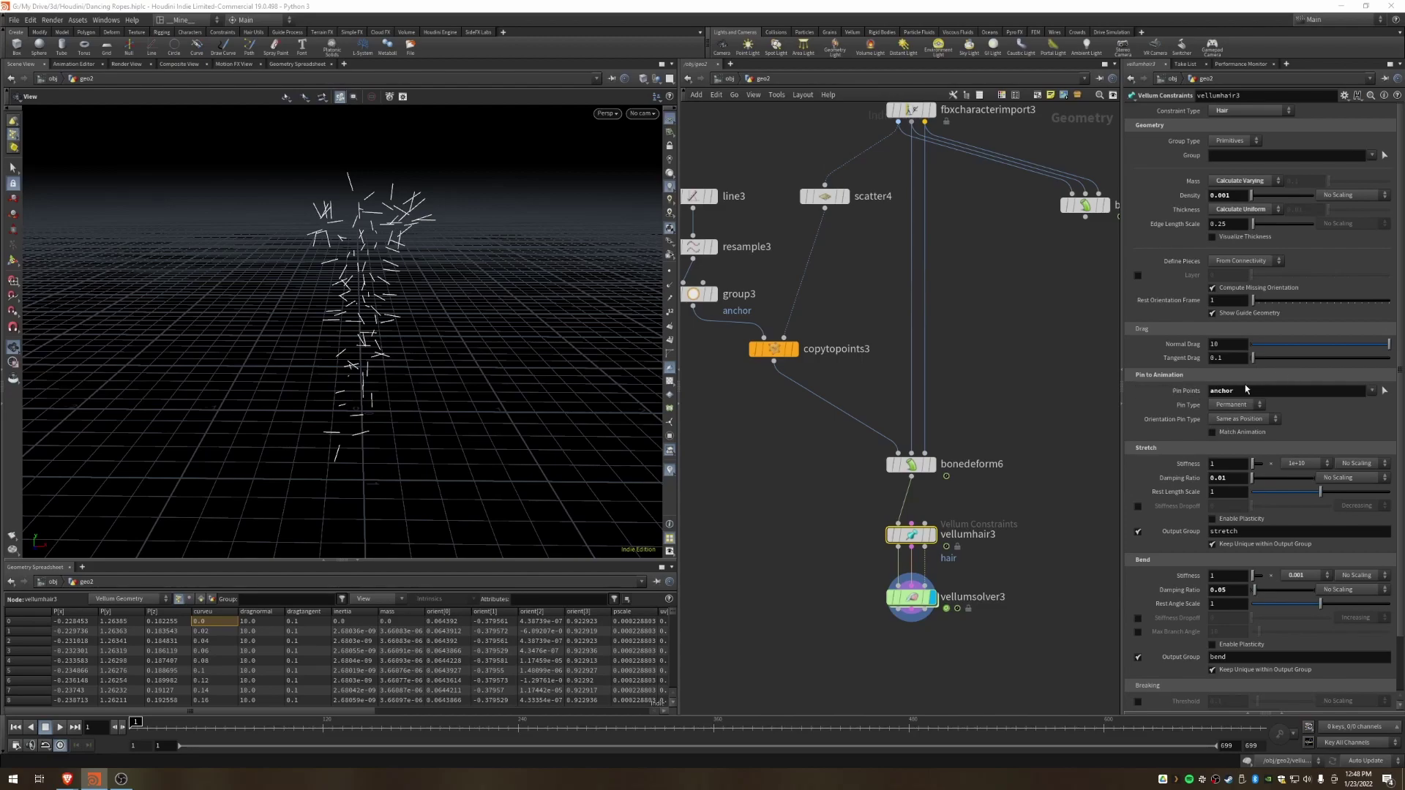
left_click(1371, 393)
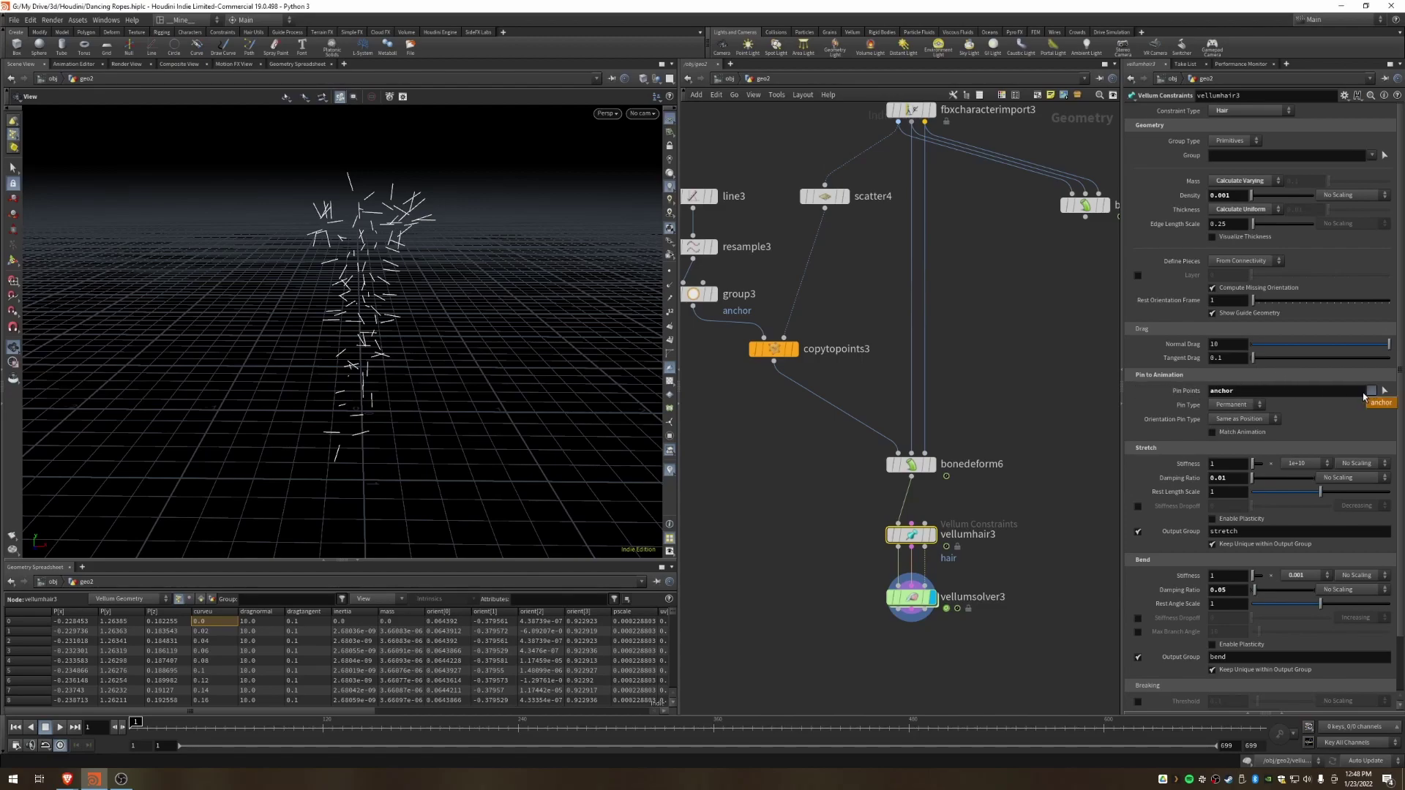
left_click(1328, 419)
Step: Compare the Vellum hair node's display, switch back to the solver, and play the simulation to check the pinned lines
left_click(932, 537)
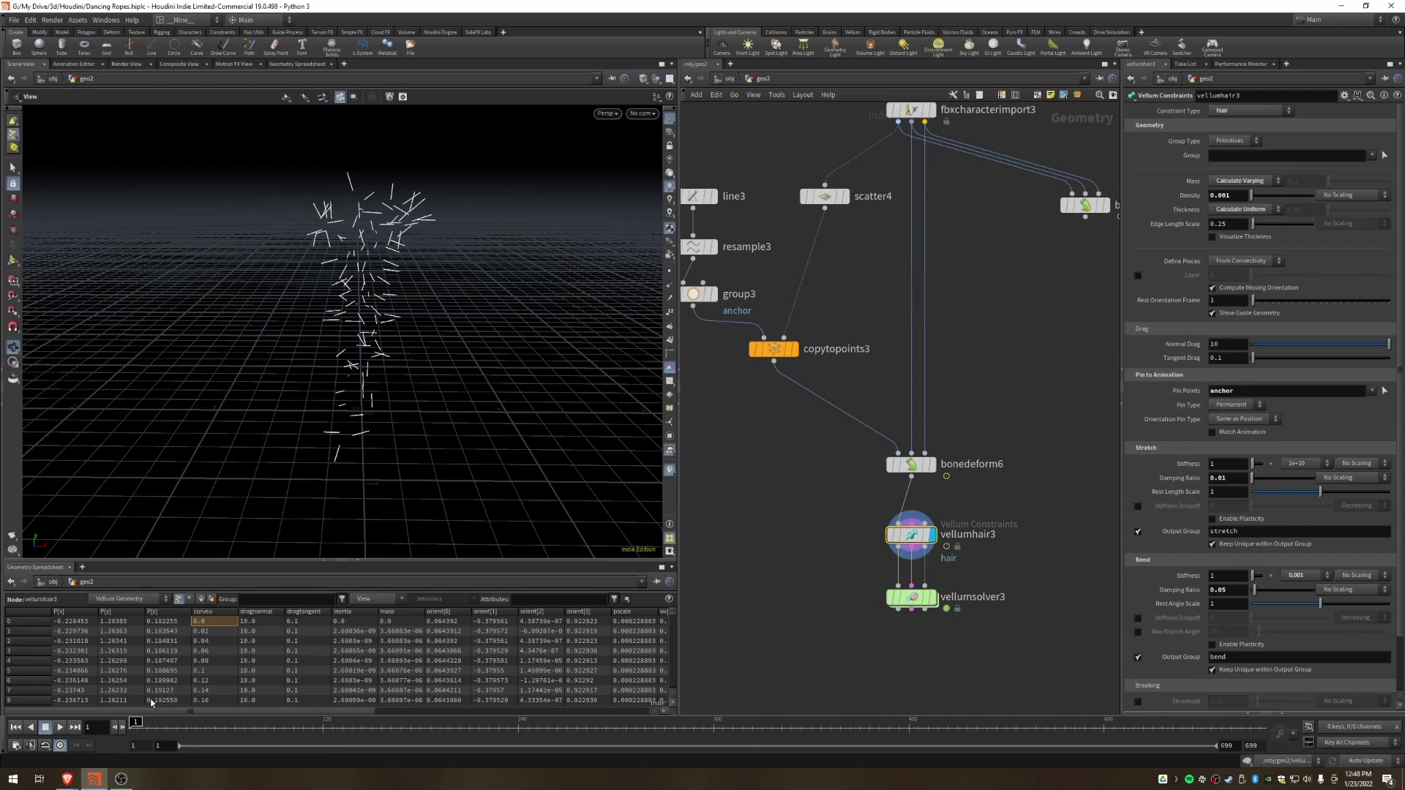
left_click(933, 598)
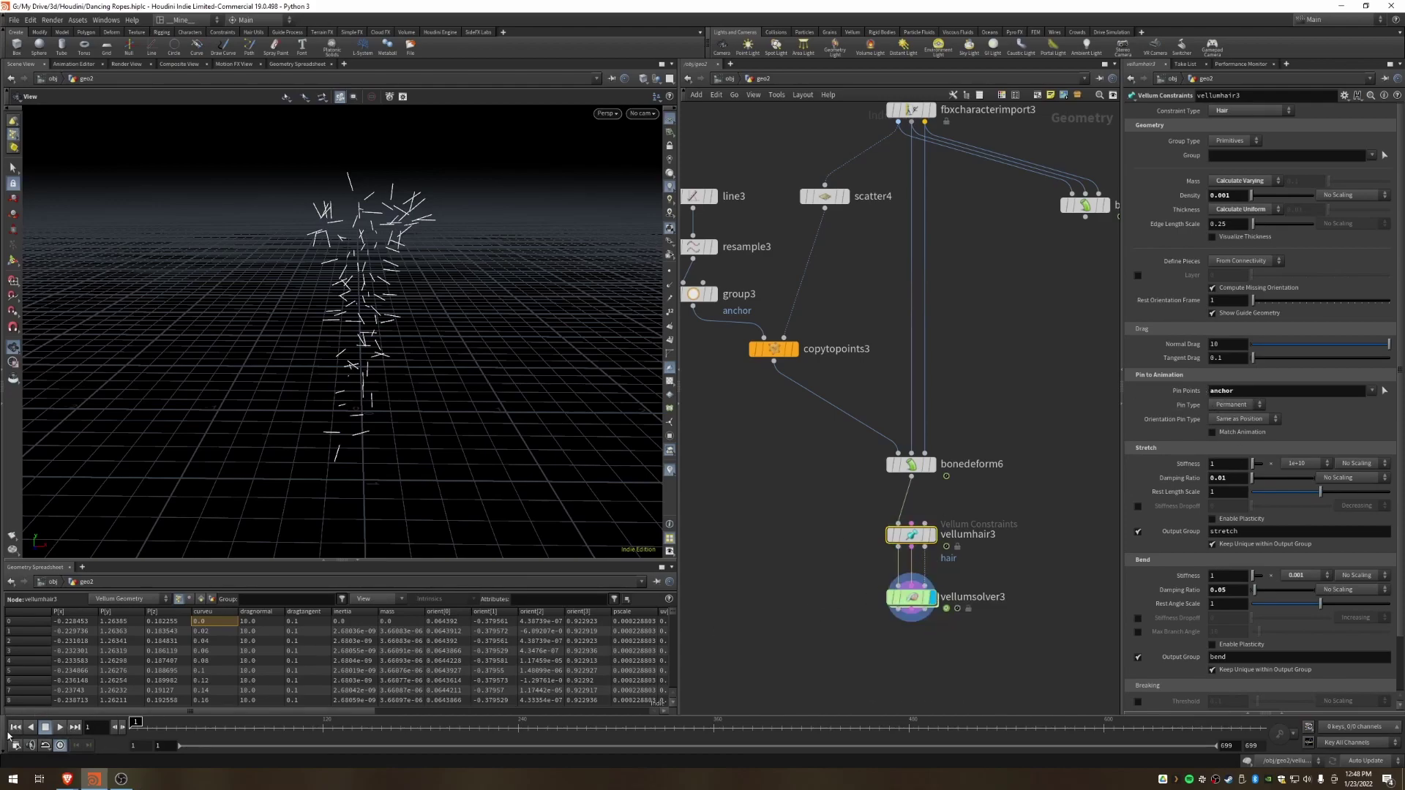
left_click(61, 726)
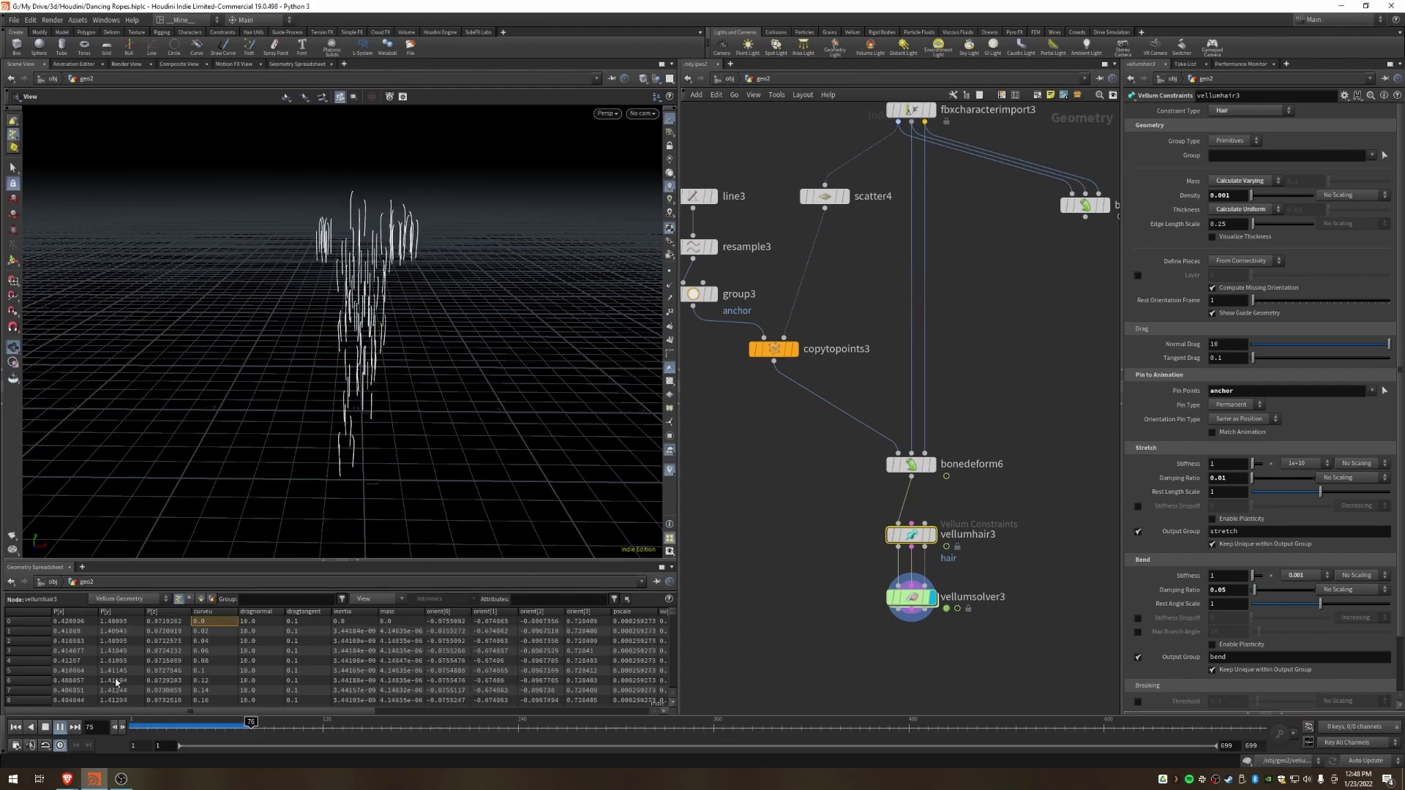
left_click(50, 728)
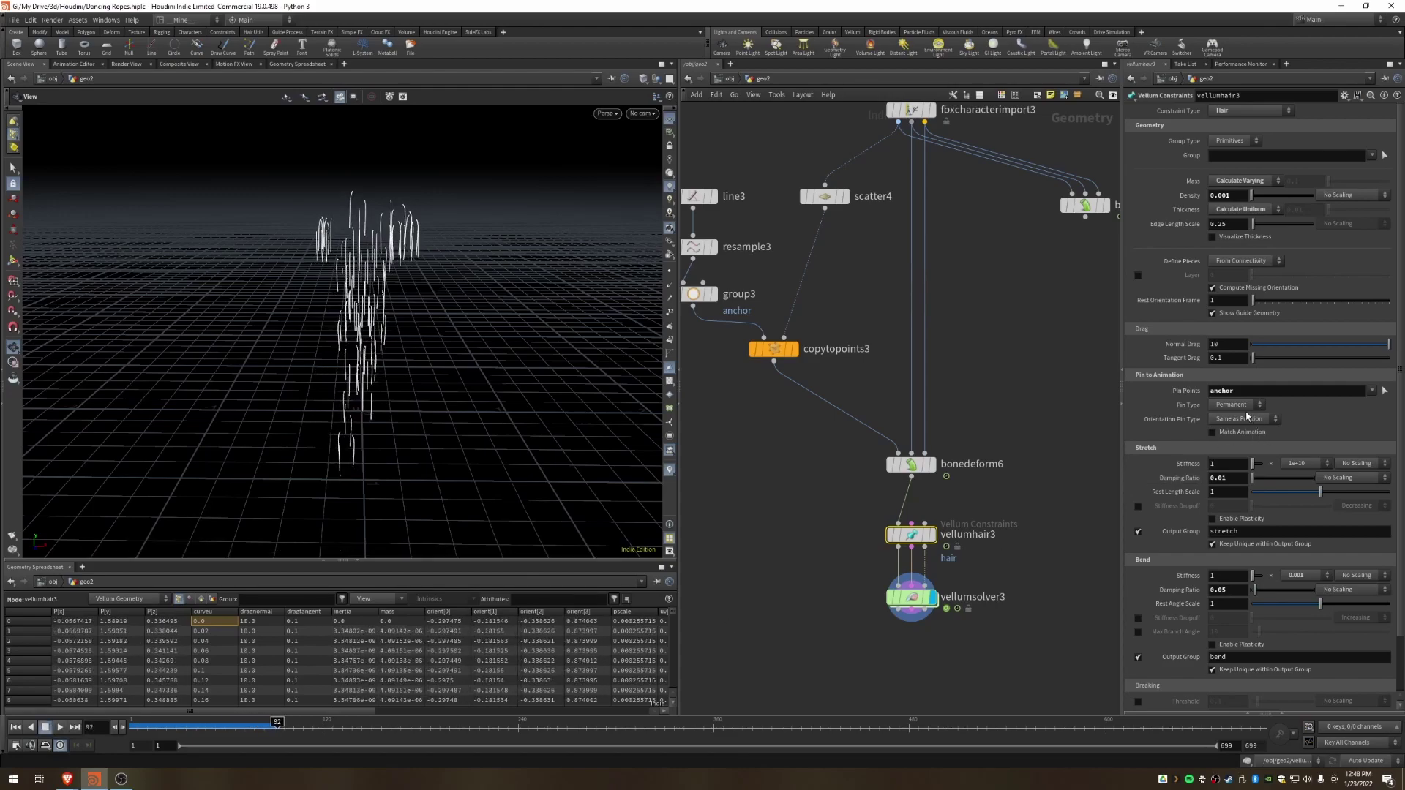
Step: Enable Match Animation for the pinned points and replay the simulation from frame 1
left_click(1212, 432)
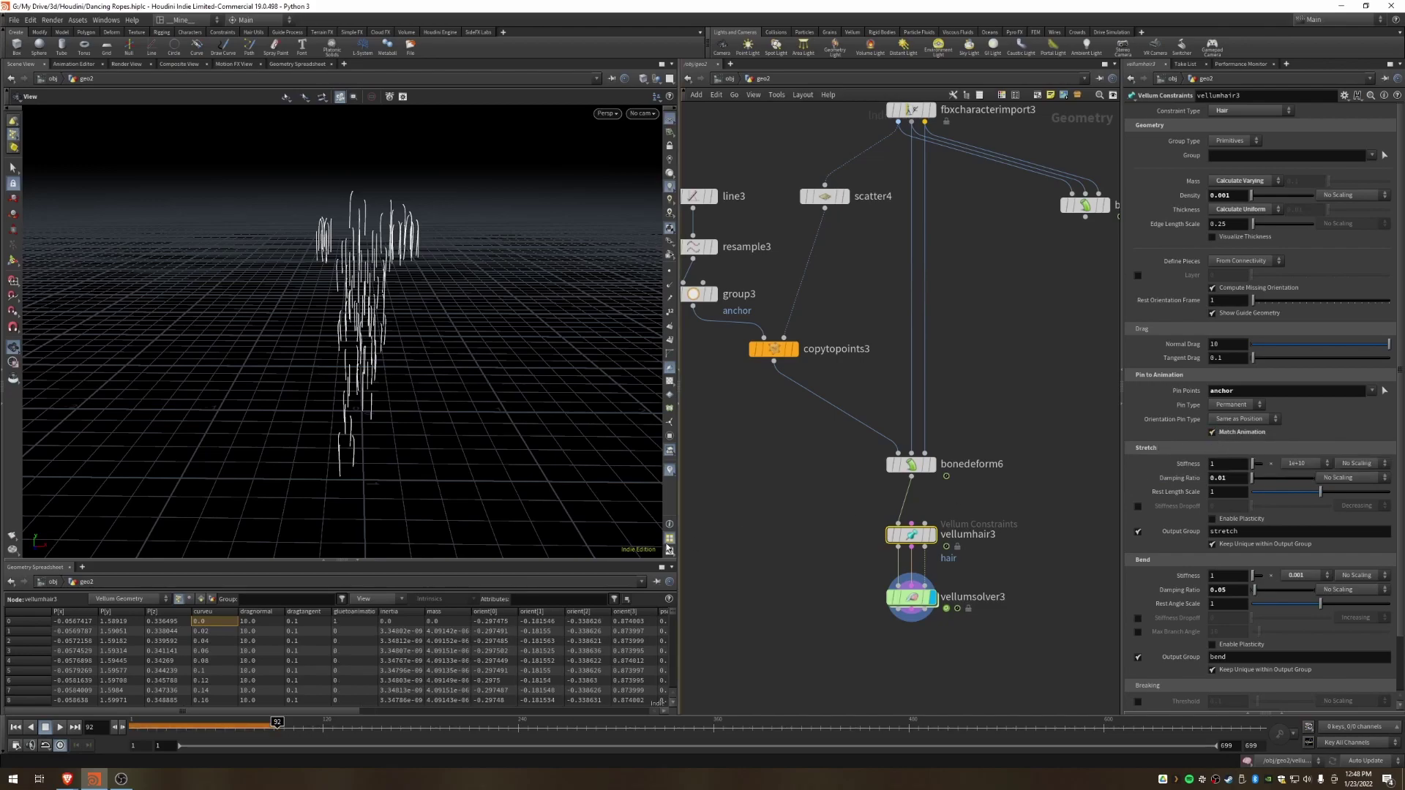
left_click(14, 728)
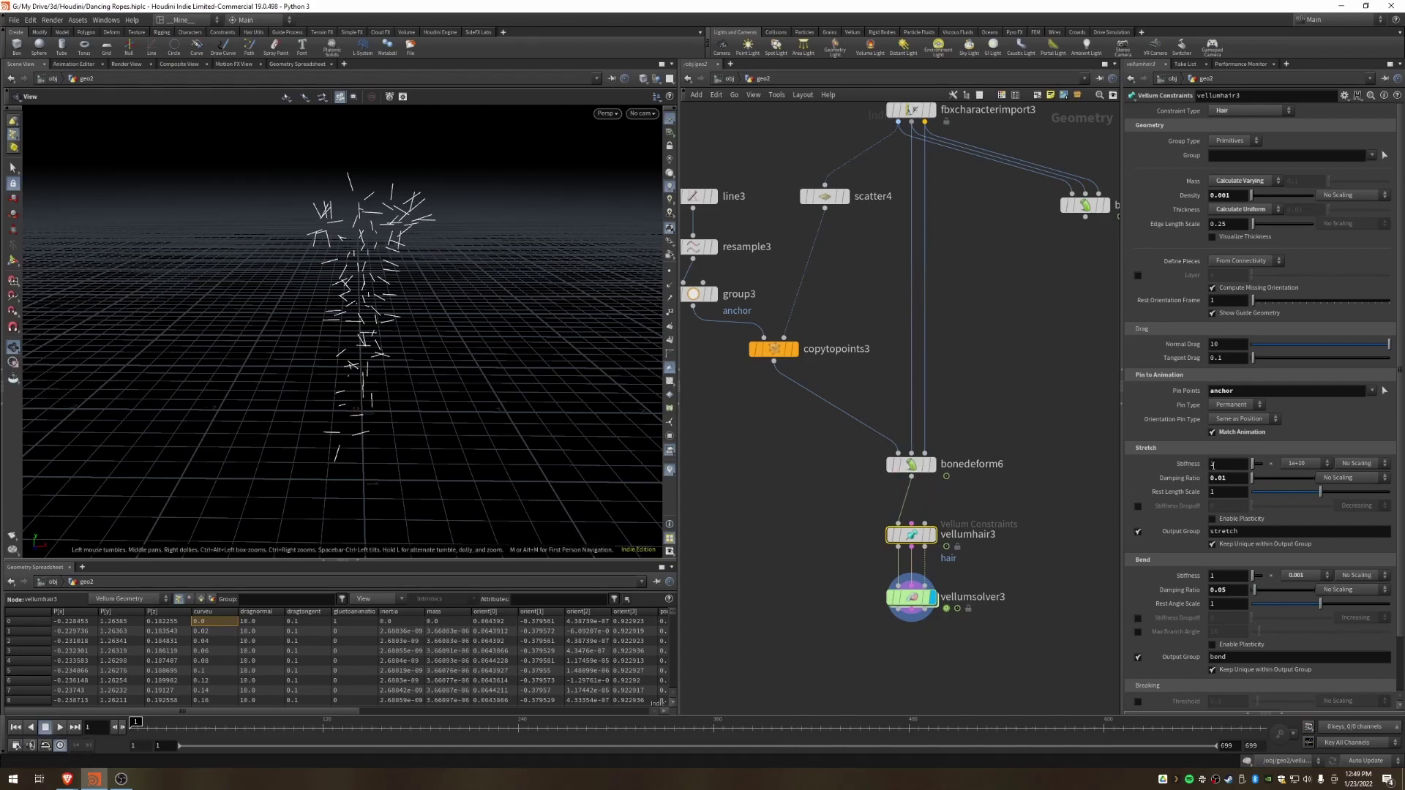
left_click(60, 727)
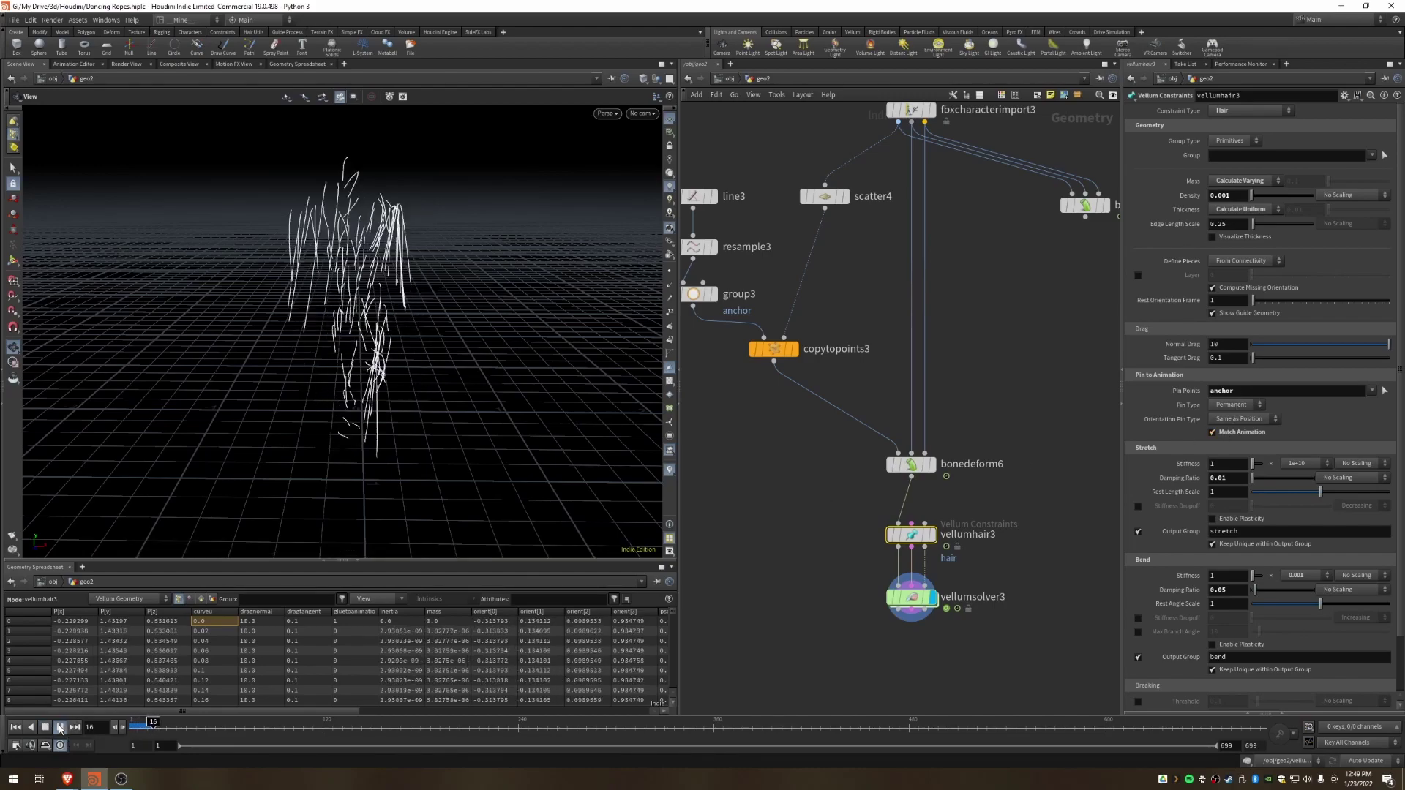
Step: Stop the playback and set the Vellum hair node's Bend Stiffness to 0.1 with a 0.0001 multiplier
mouse_move(342, 338)
left_mouse_down()
mouse_move(417, 326)
mouse_move(355, 328)
left_mouse_up()
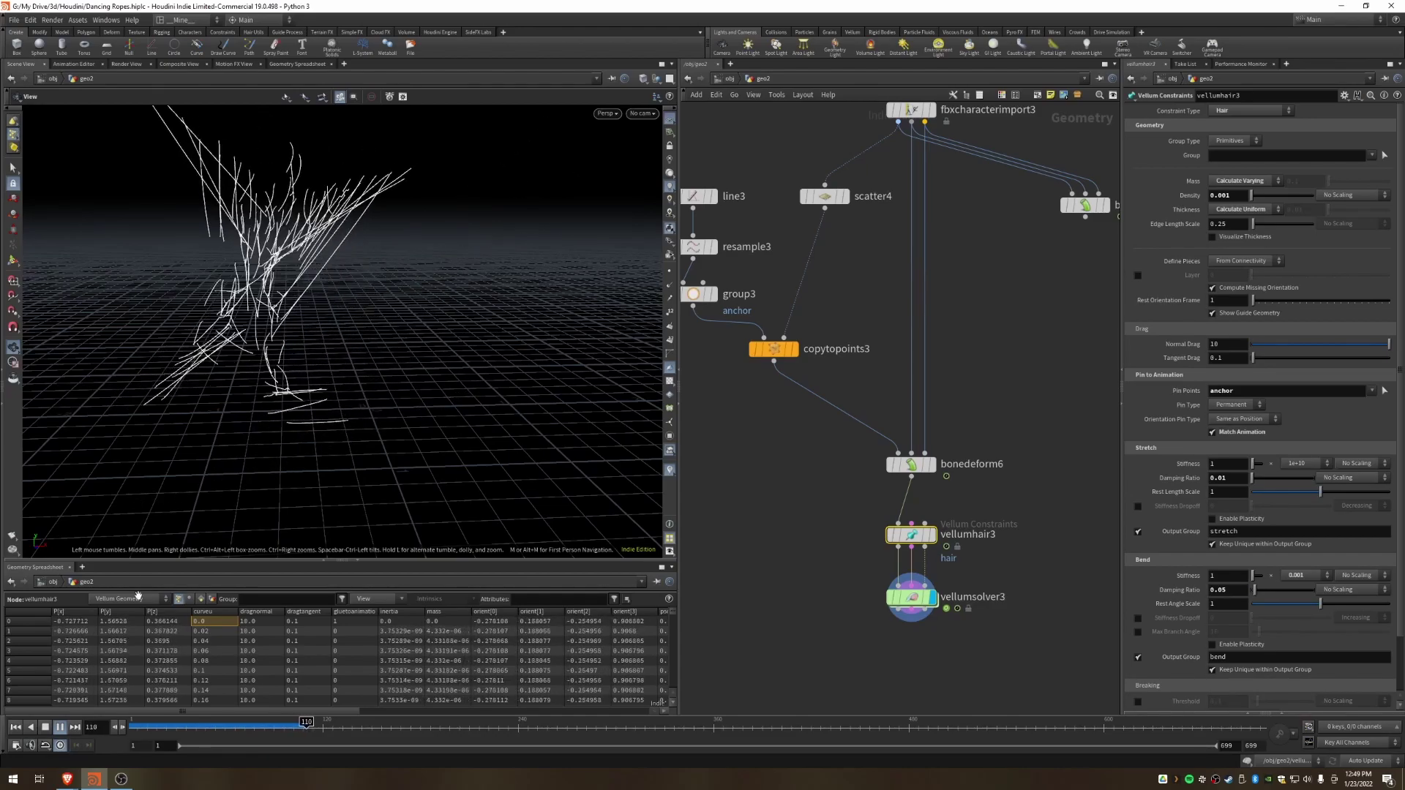
left_click(46, 727)
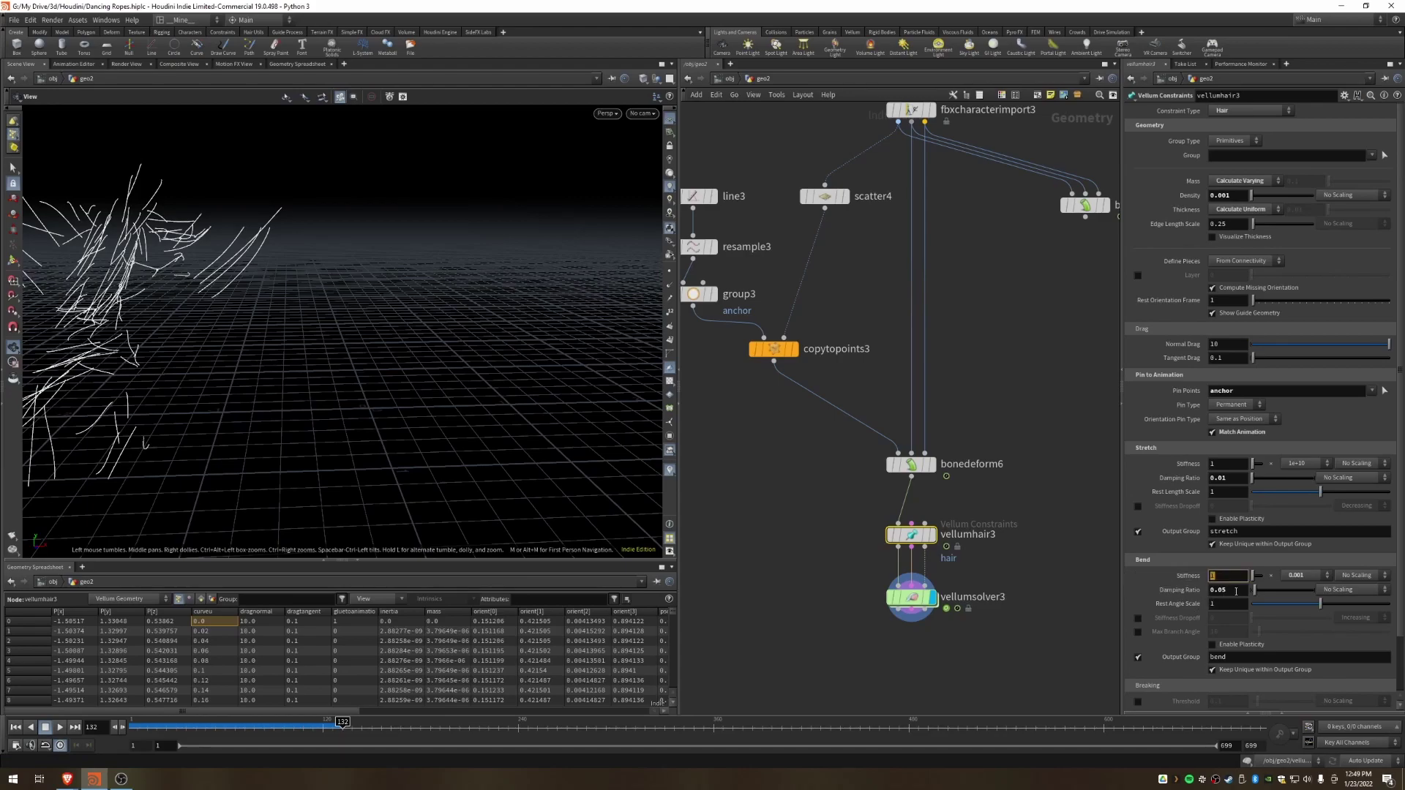
key("alt+Tab")
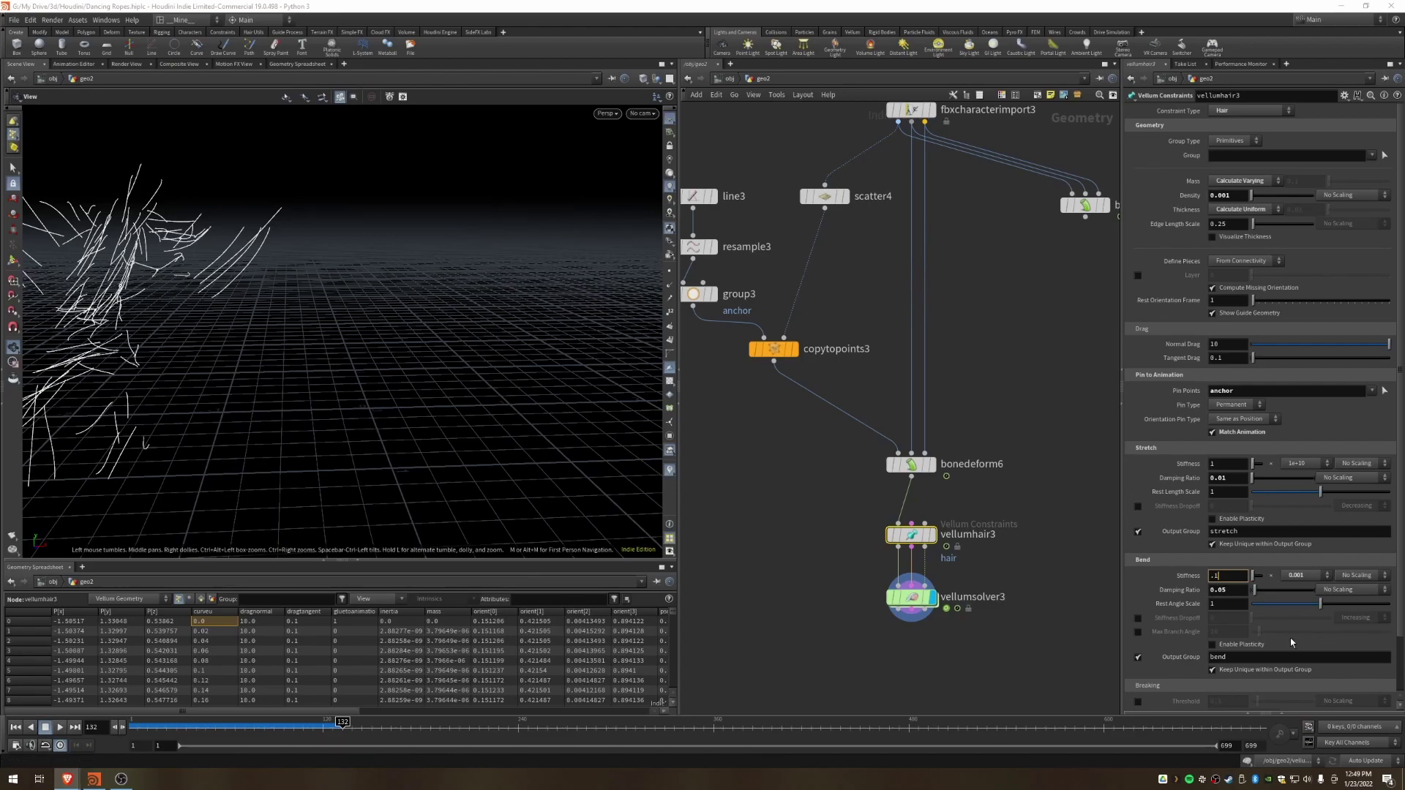
left_click(1297, 575)
left_click(1299, 498)
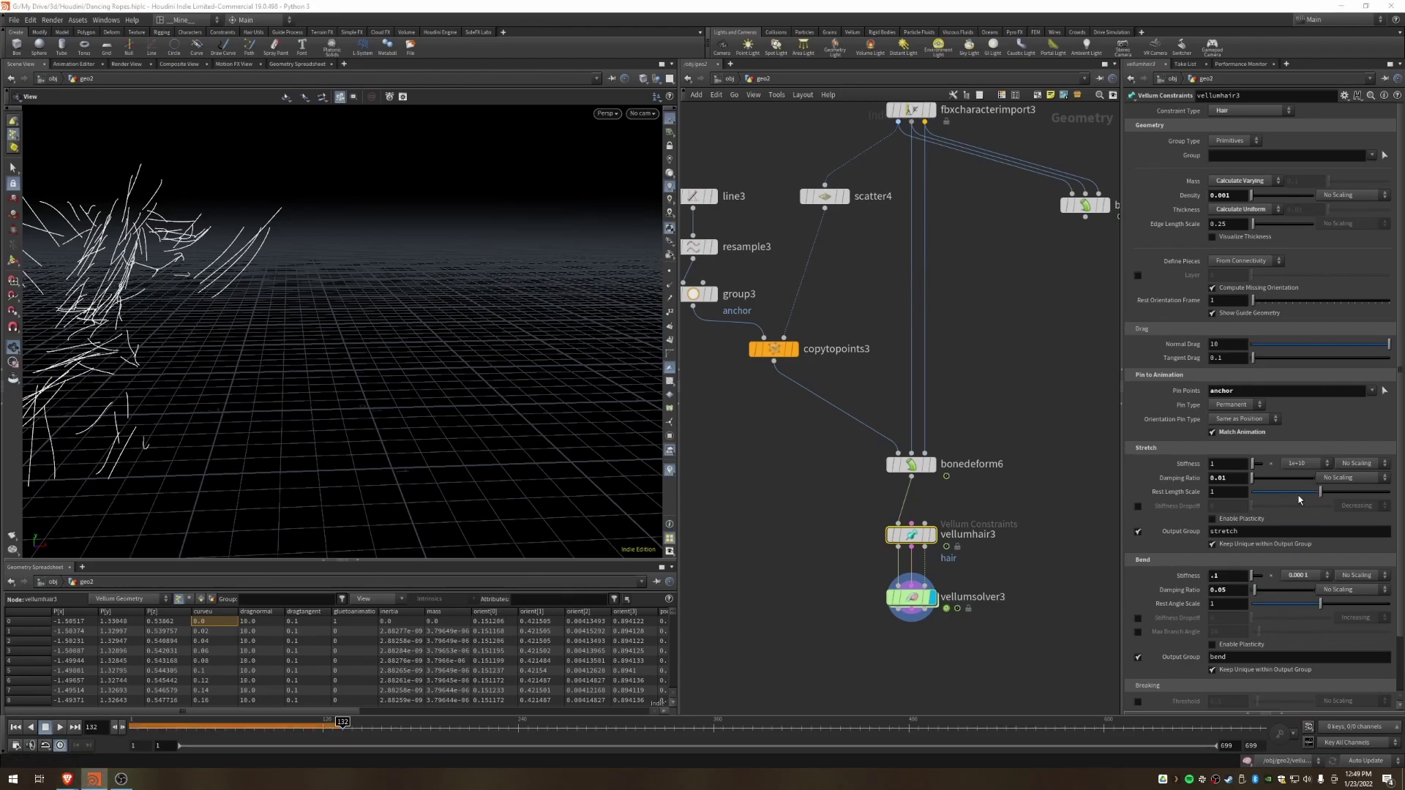
Step: Replay the simulation from the first frame to check the lines with the reduced bend stiffness
left_click(16, 727)
left_click(60, 727)
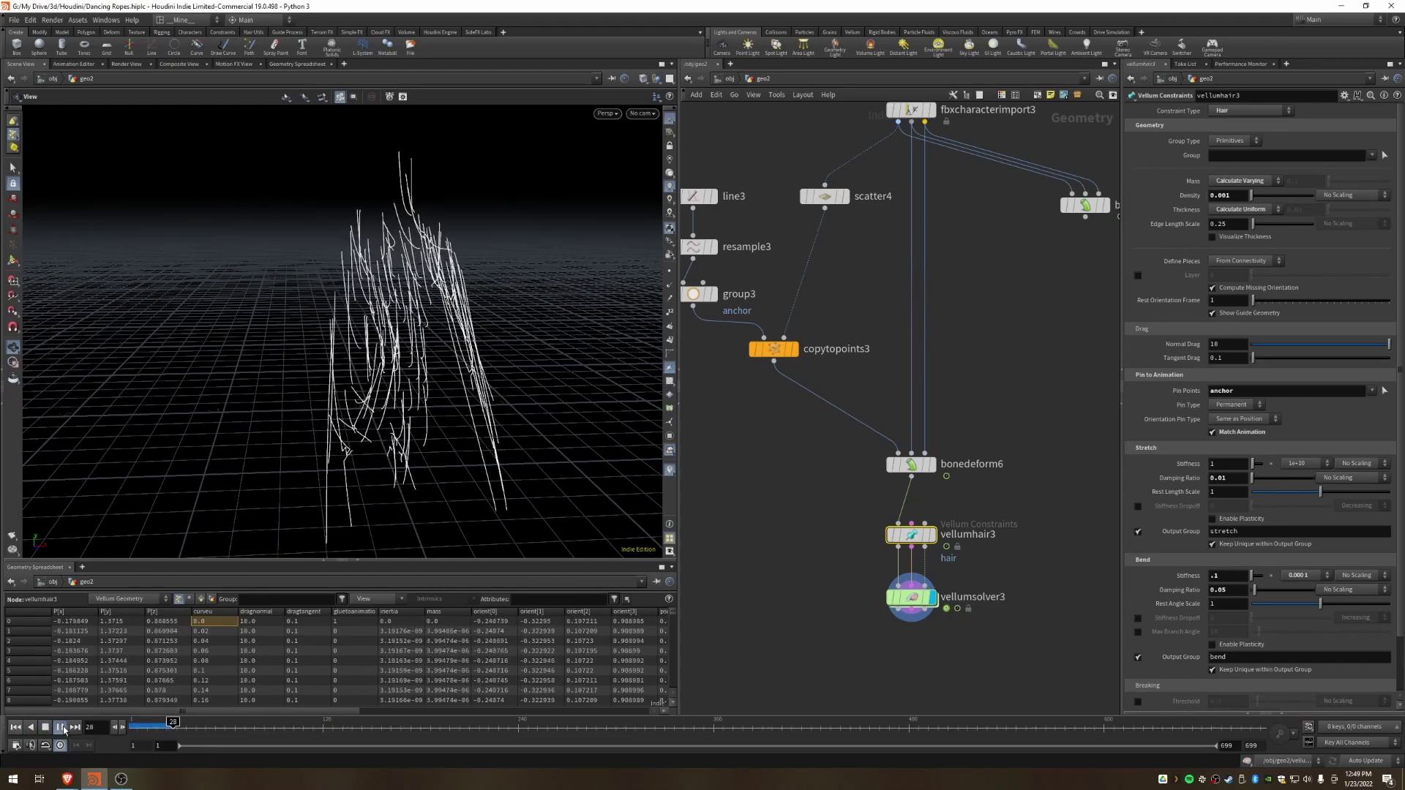
left_click(53, 729)
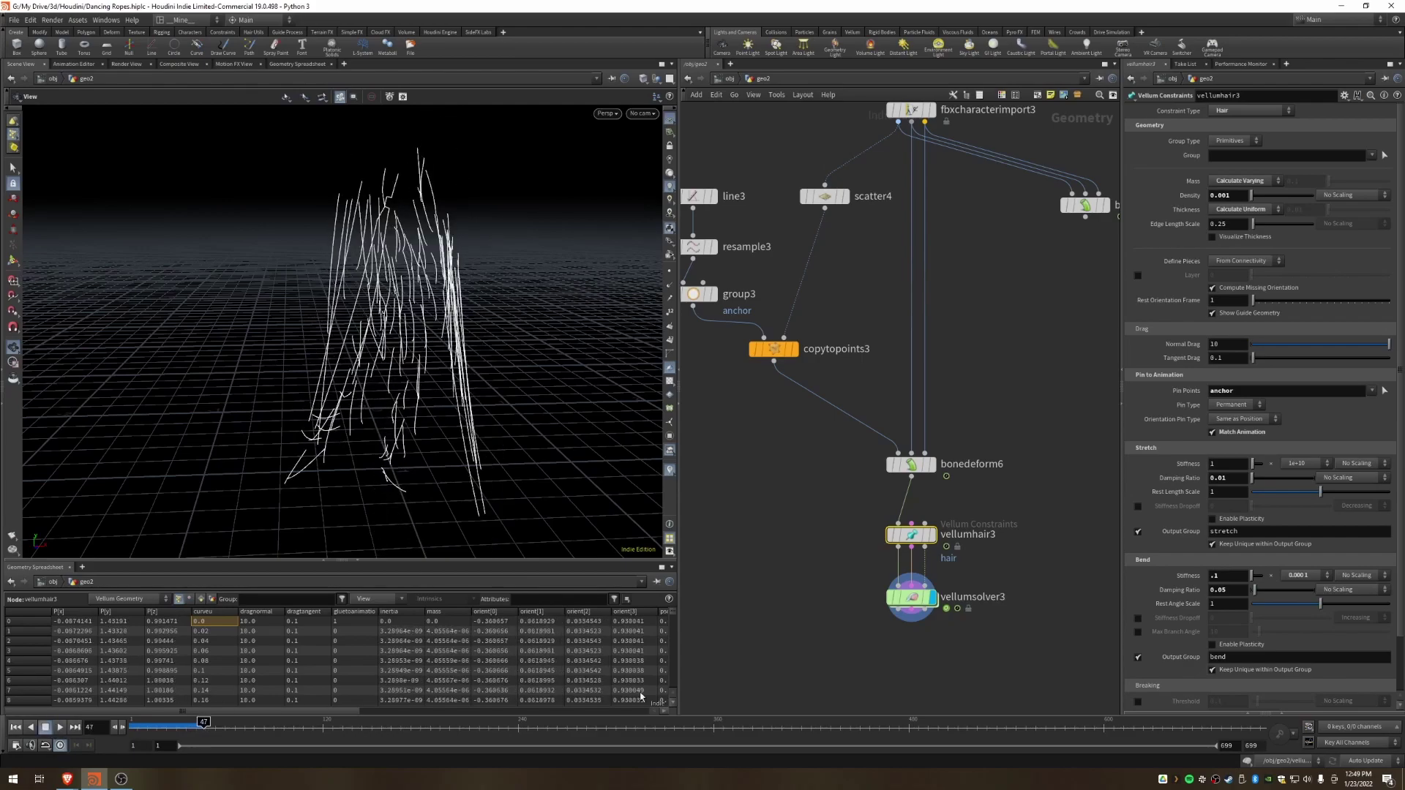
Step: Disable Wind and set the vertical Gravity to 0 in the Vellum solver's forces
left_click(911, 597)
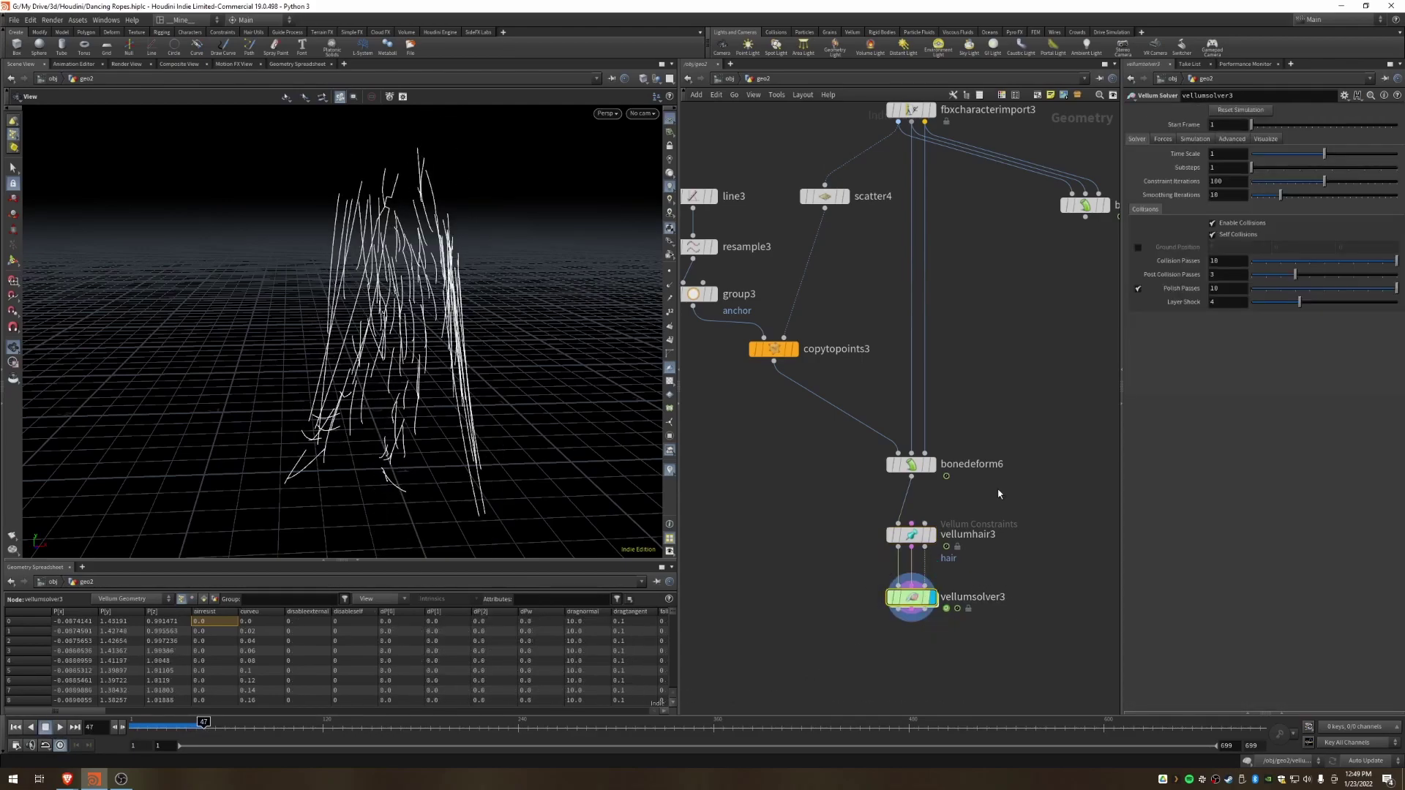
left_click(1163, 139)
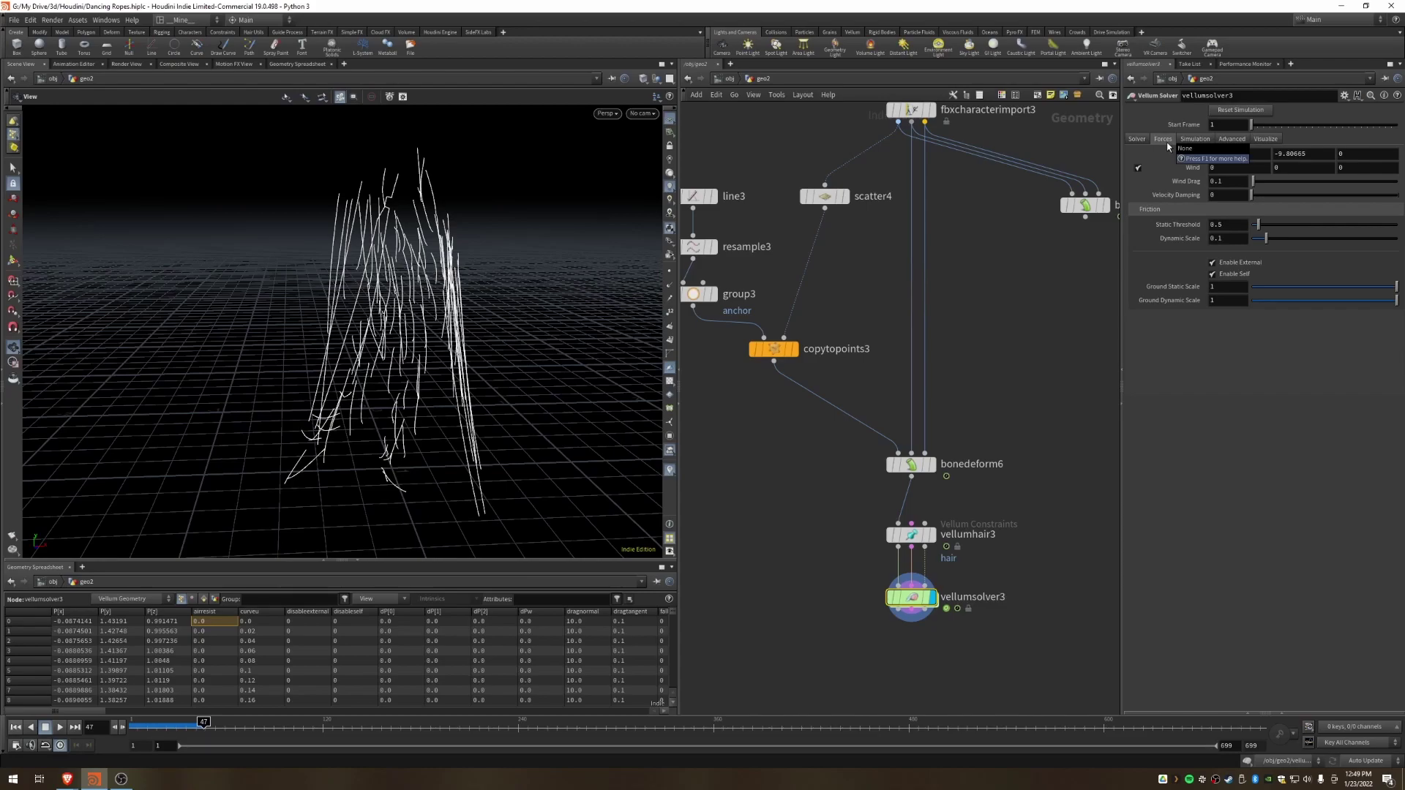
left_click(1138, 168)
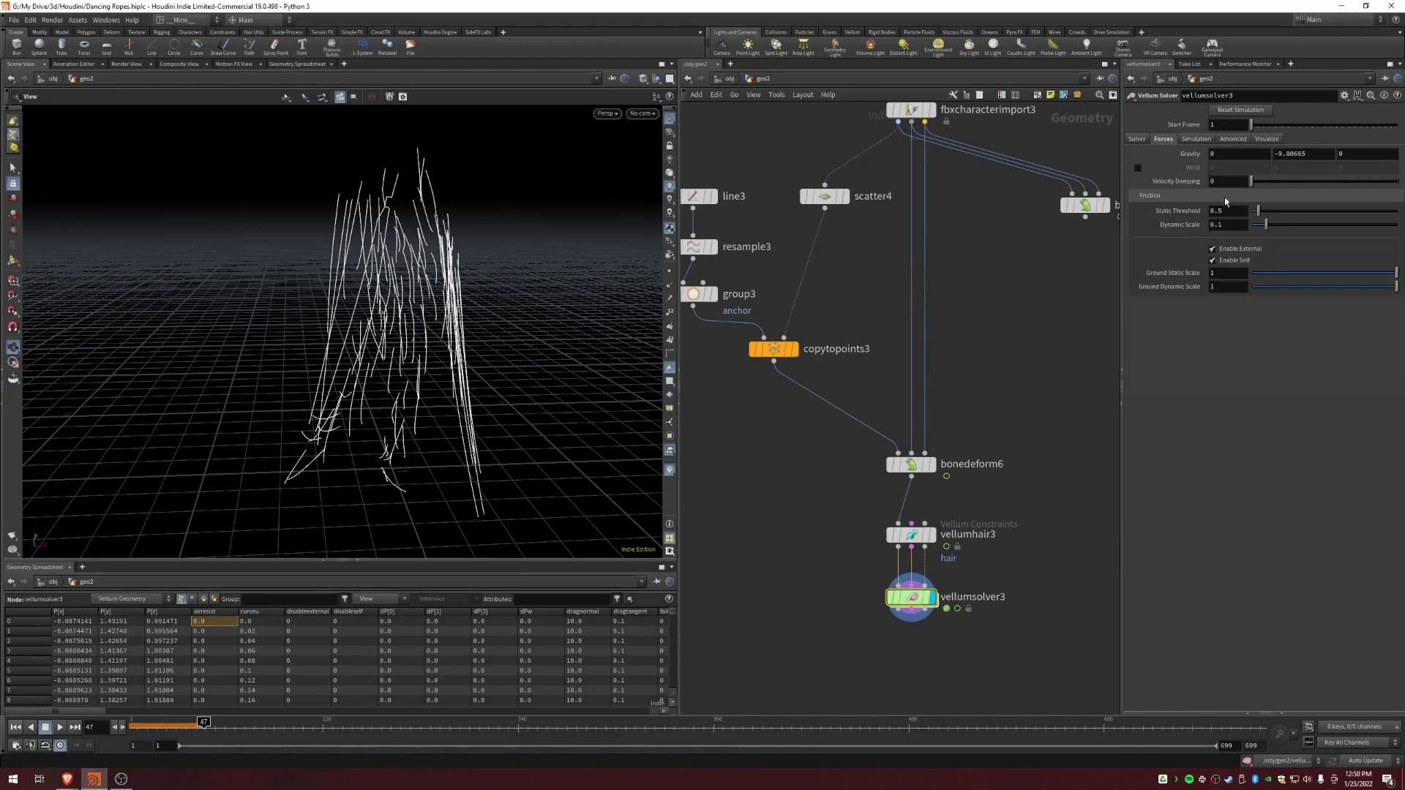
type("0")
key("Return")
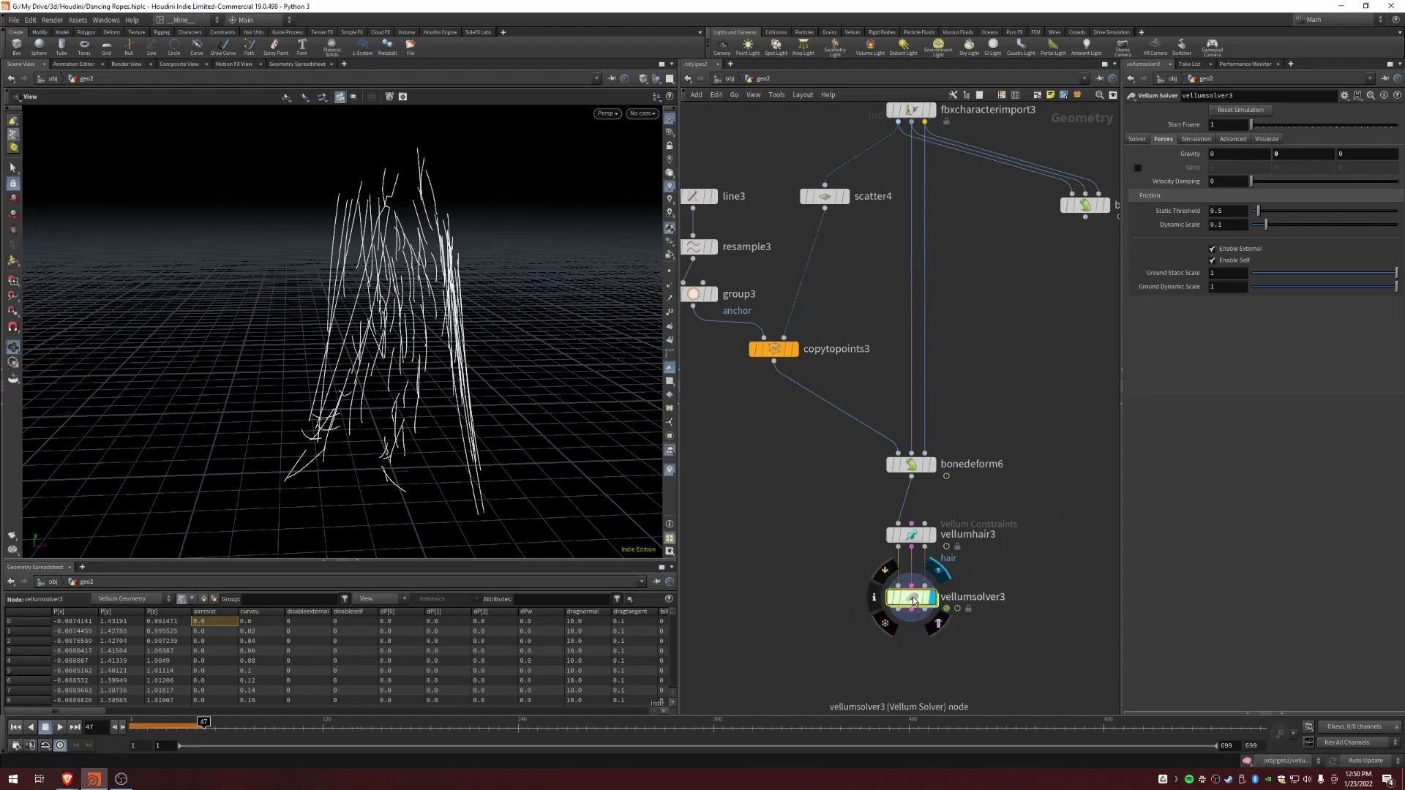
Step: Replay the simulation from the first frame to check the motion without gravity and wind
left_click(16, 727)
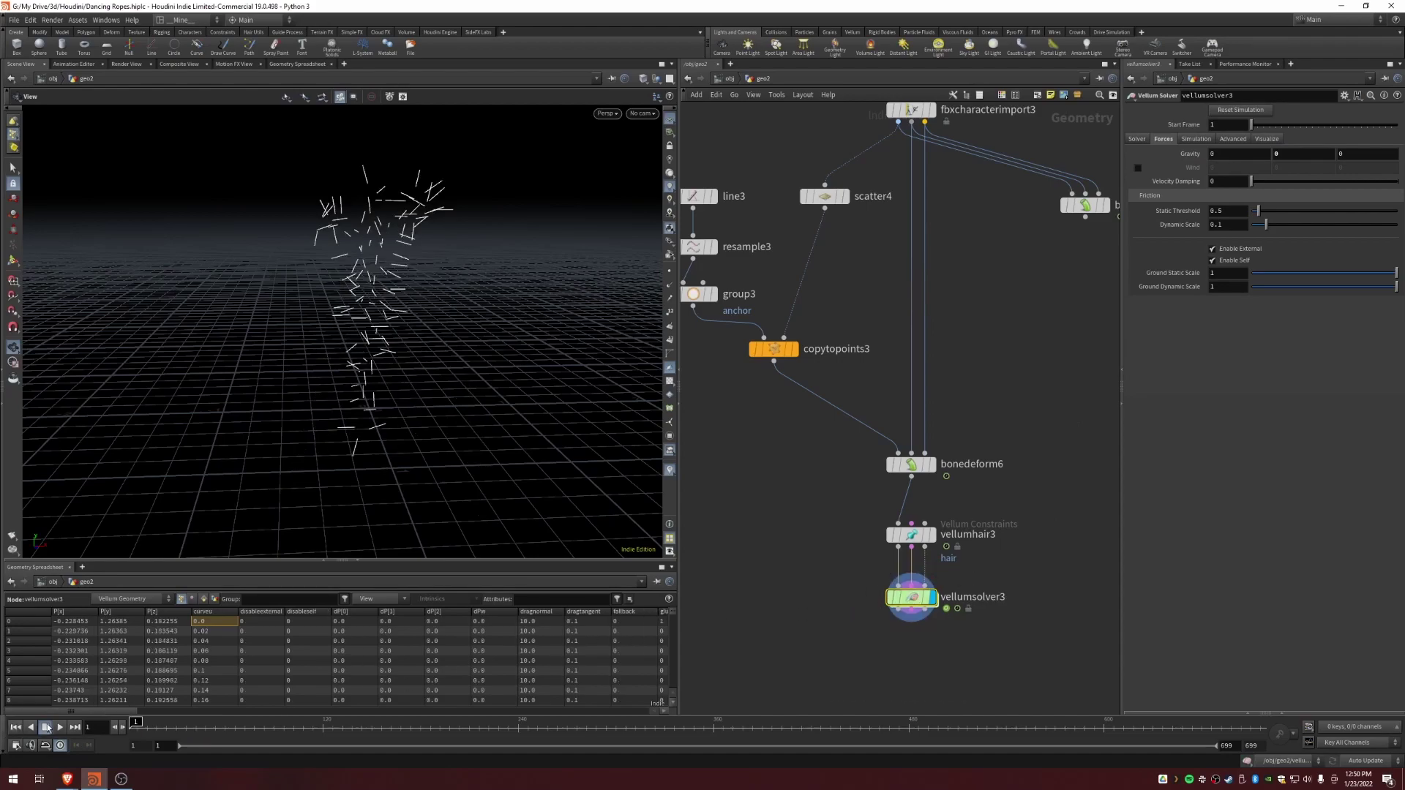
left_click(60, 727)
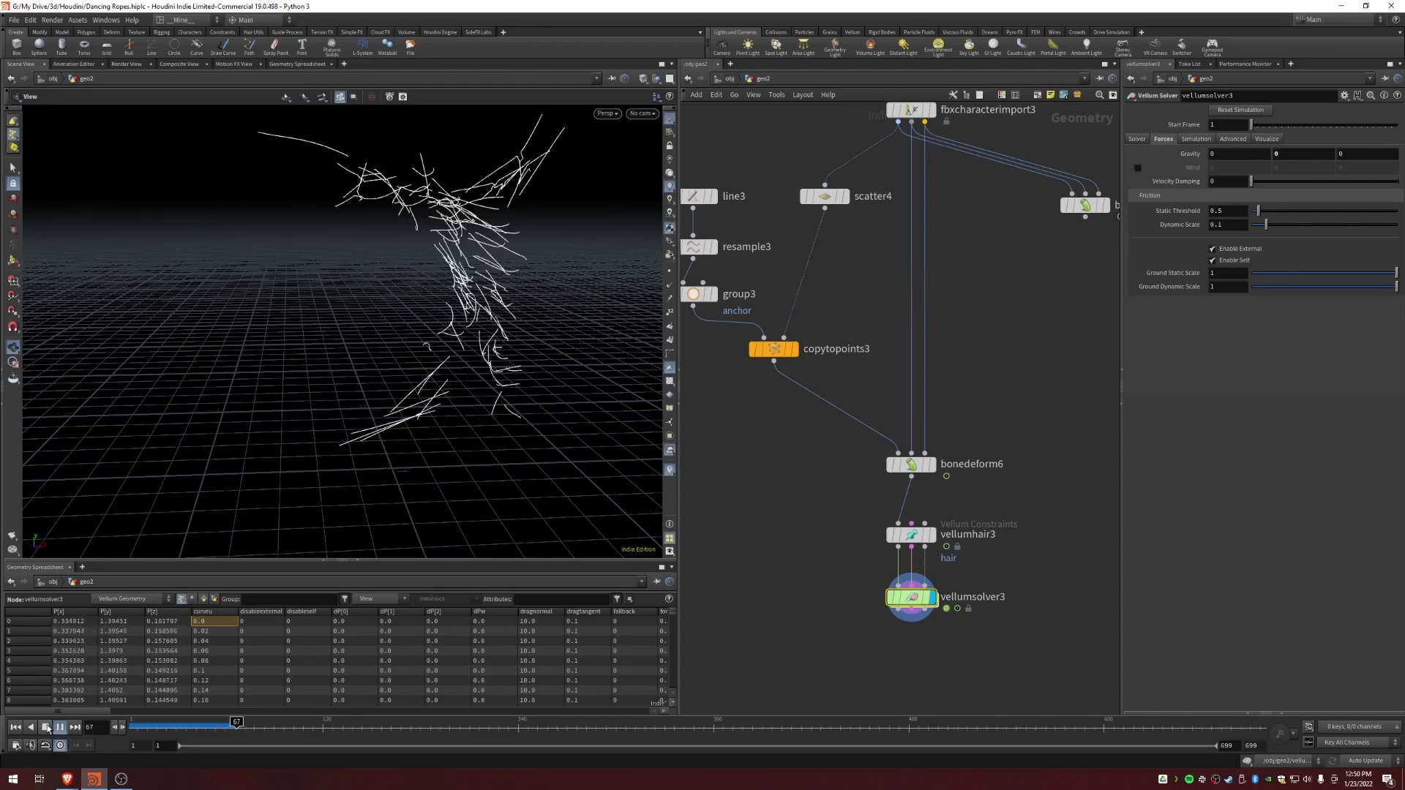
left_click(45, 727)
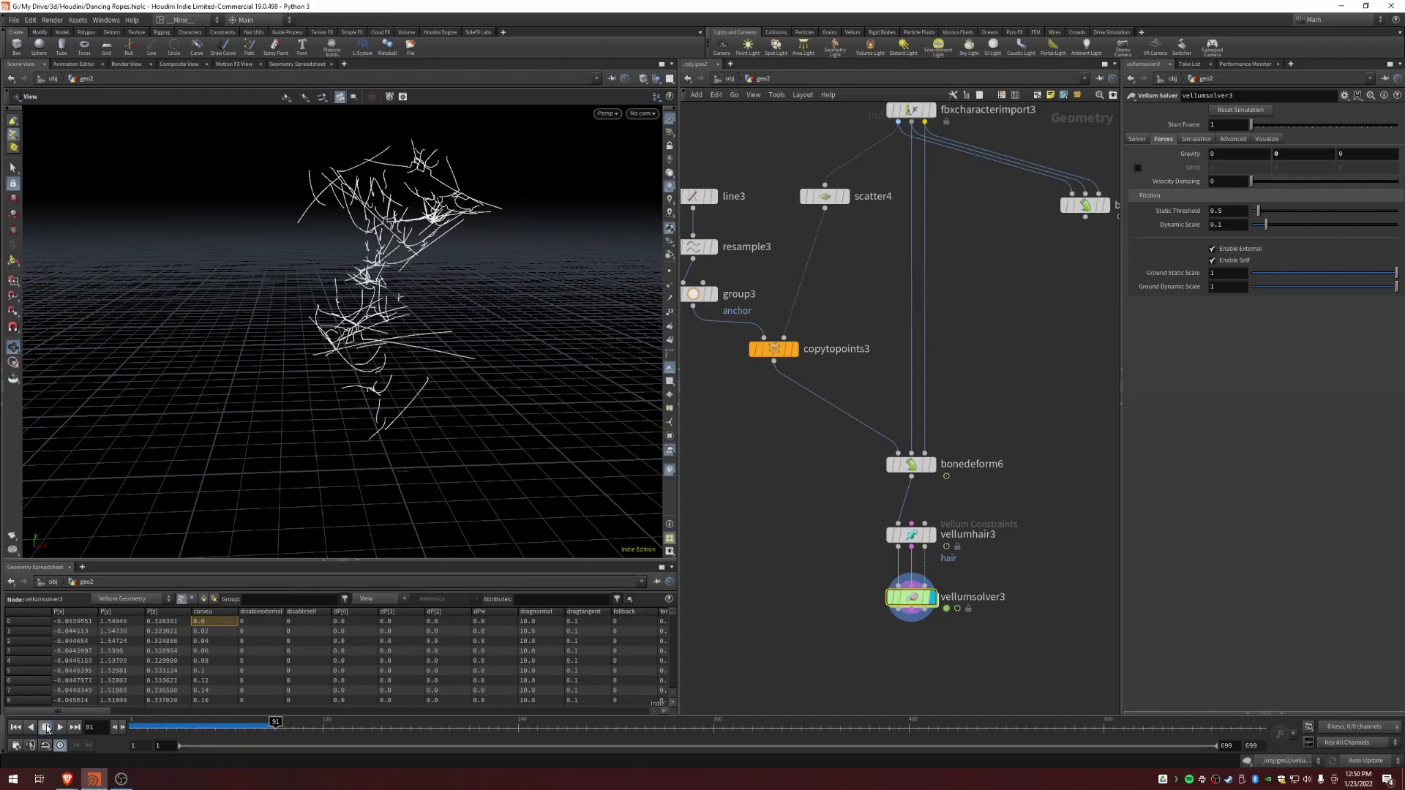
Step: Select the line3 node while displaying copytopoints3, and return to frame 1 to inspect the copied lines
scroll(835, 316, "down", 3)
middle_click_drag(849, 297, 891, 360)
scroll(839, 317, "up", 3)
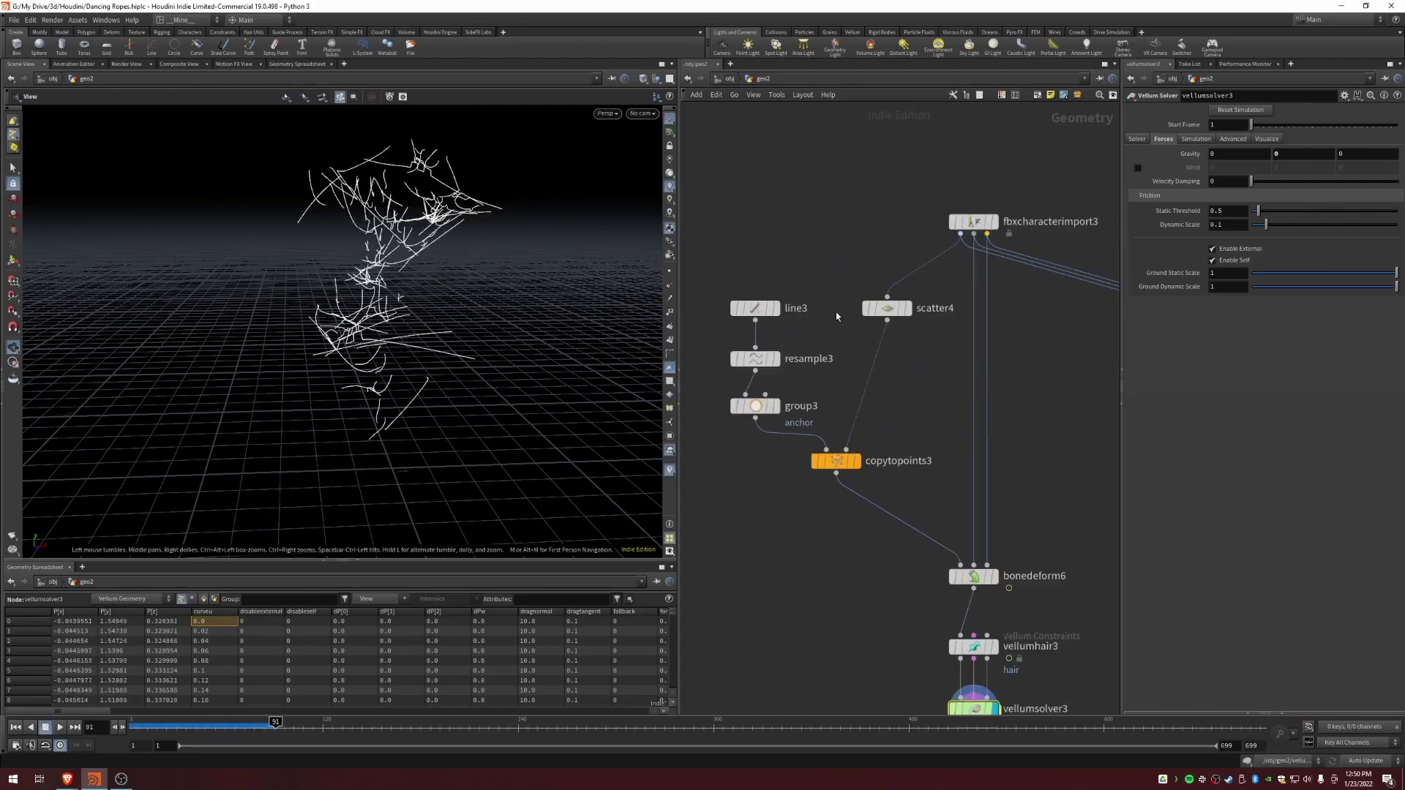
left_click(754, 306)
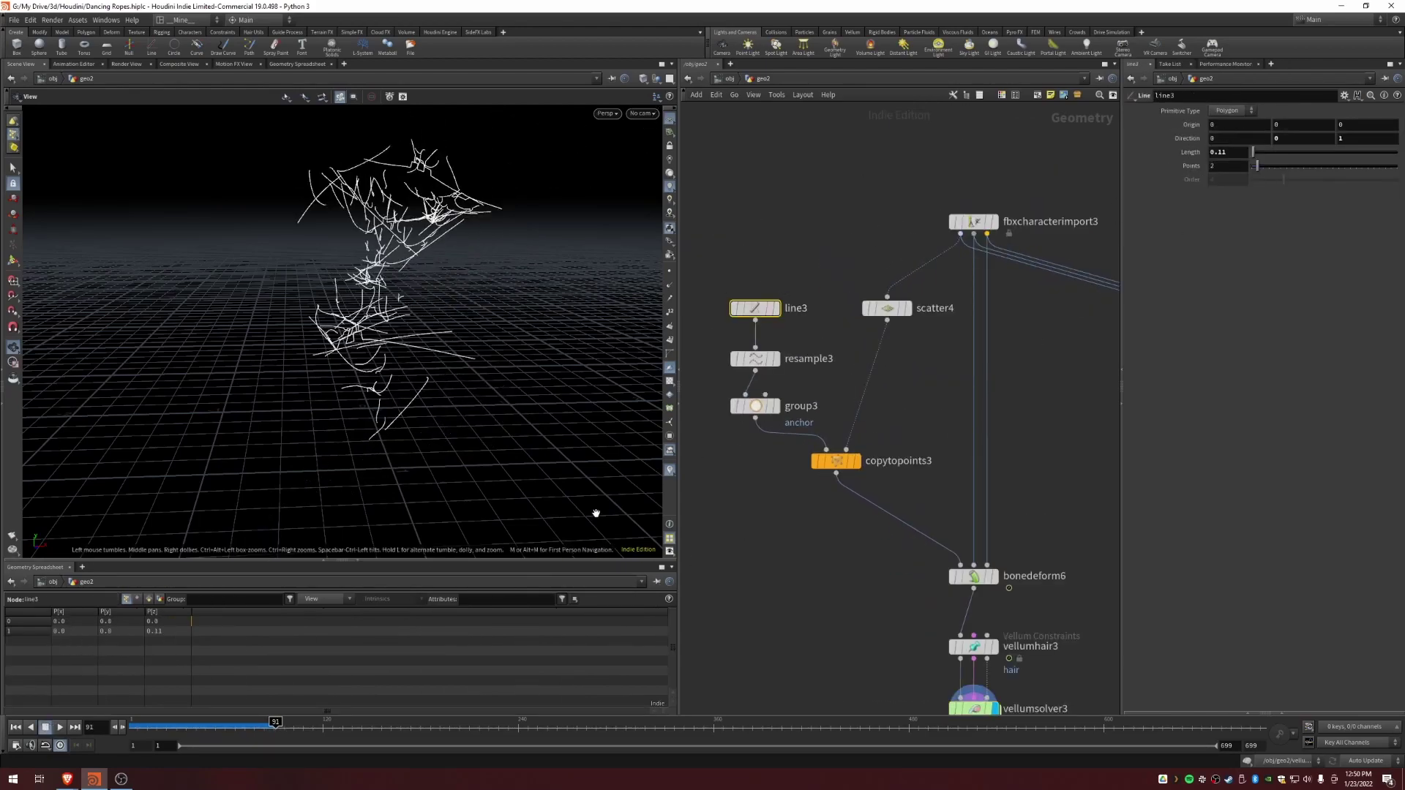
left_click(856, 460)
left_click(183, 722)
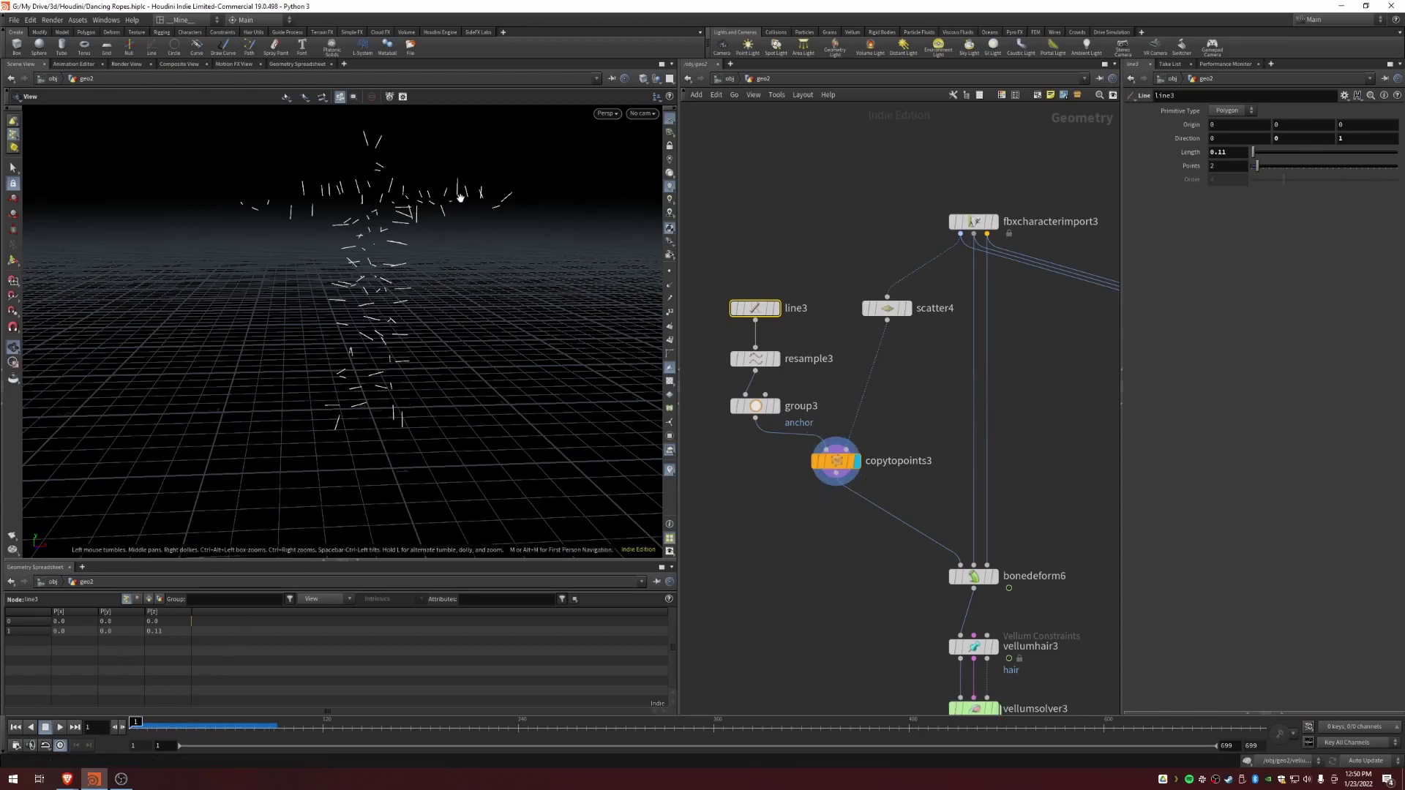
scroll(460, 198, "up", 3)
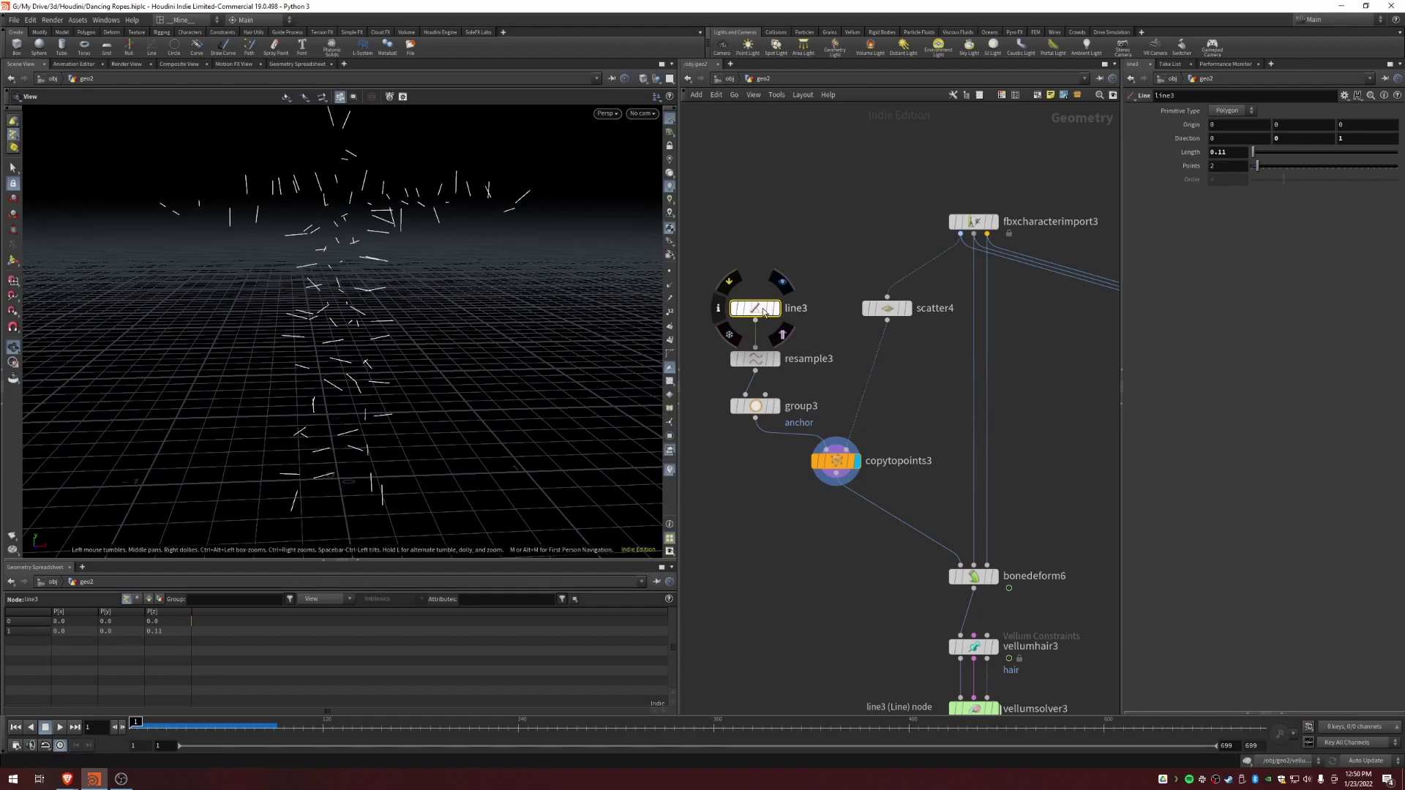
Step: Set the line3 length to 2 and inspect the long copied lines around the body
left_click(1235, 153)
type("2")
key("Return")
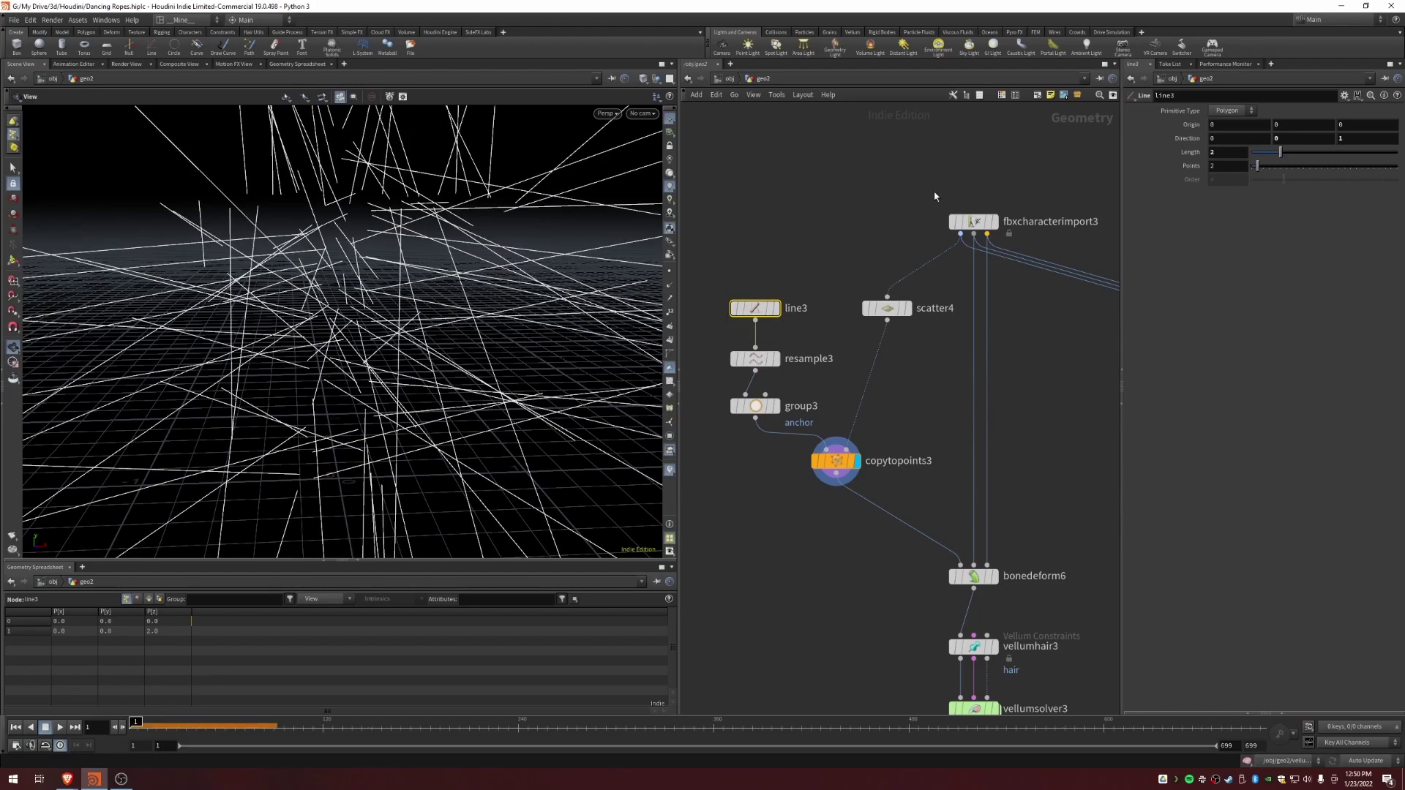
scroll(269, 281, "down", 8)
scroll(287, 286, "up", 3)
left_click_drag(287, 286, 590, 313)
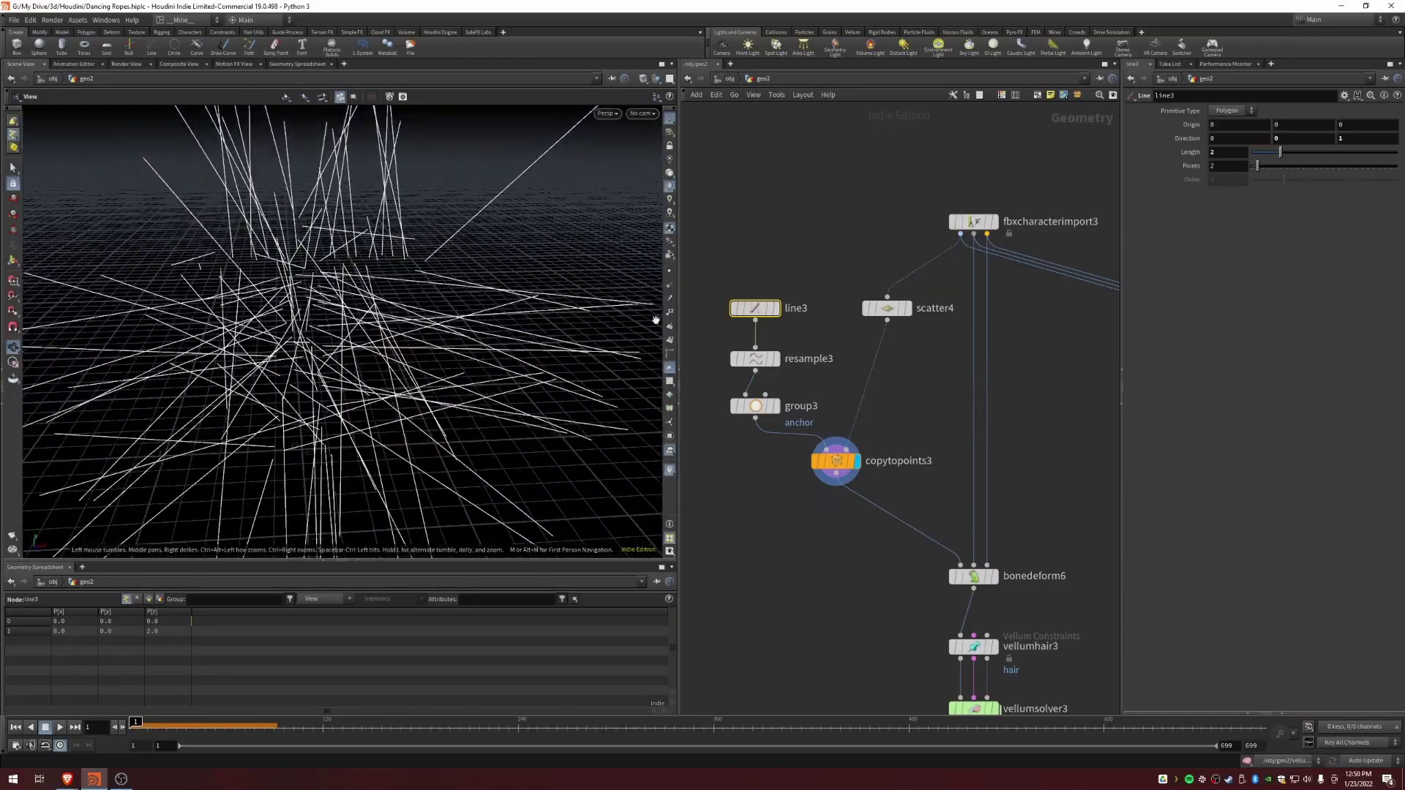
scroll(319, 281, "up", 4)
left_click_drag(317, 284, 340, 295)
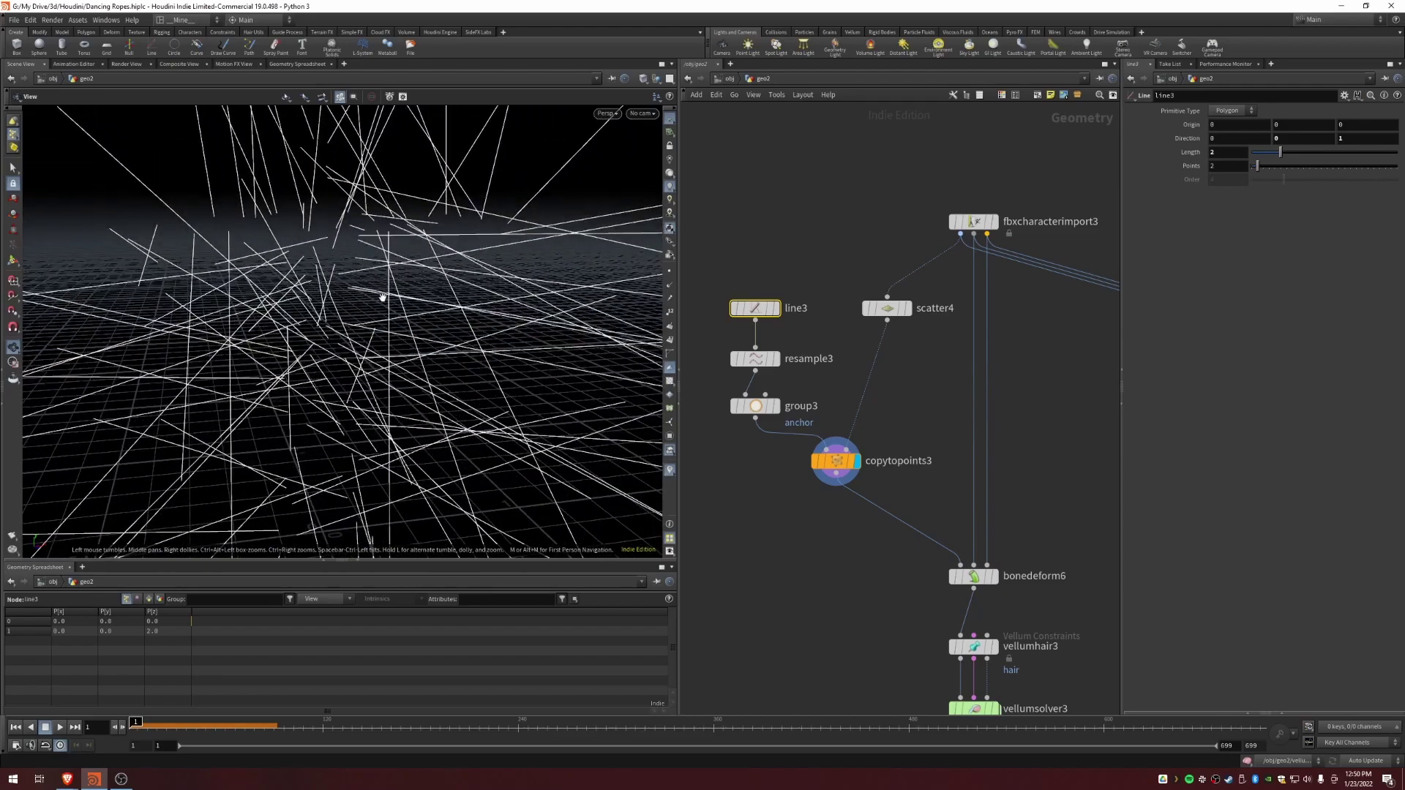
Step: Shorten the line3 length to 0.19 and check the copied lines on the figure
left_click_drag(1278, 153, 1253, 154)
middle_click_drag(329, 152, 318, 229)
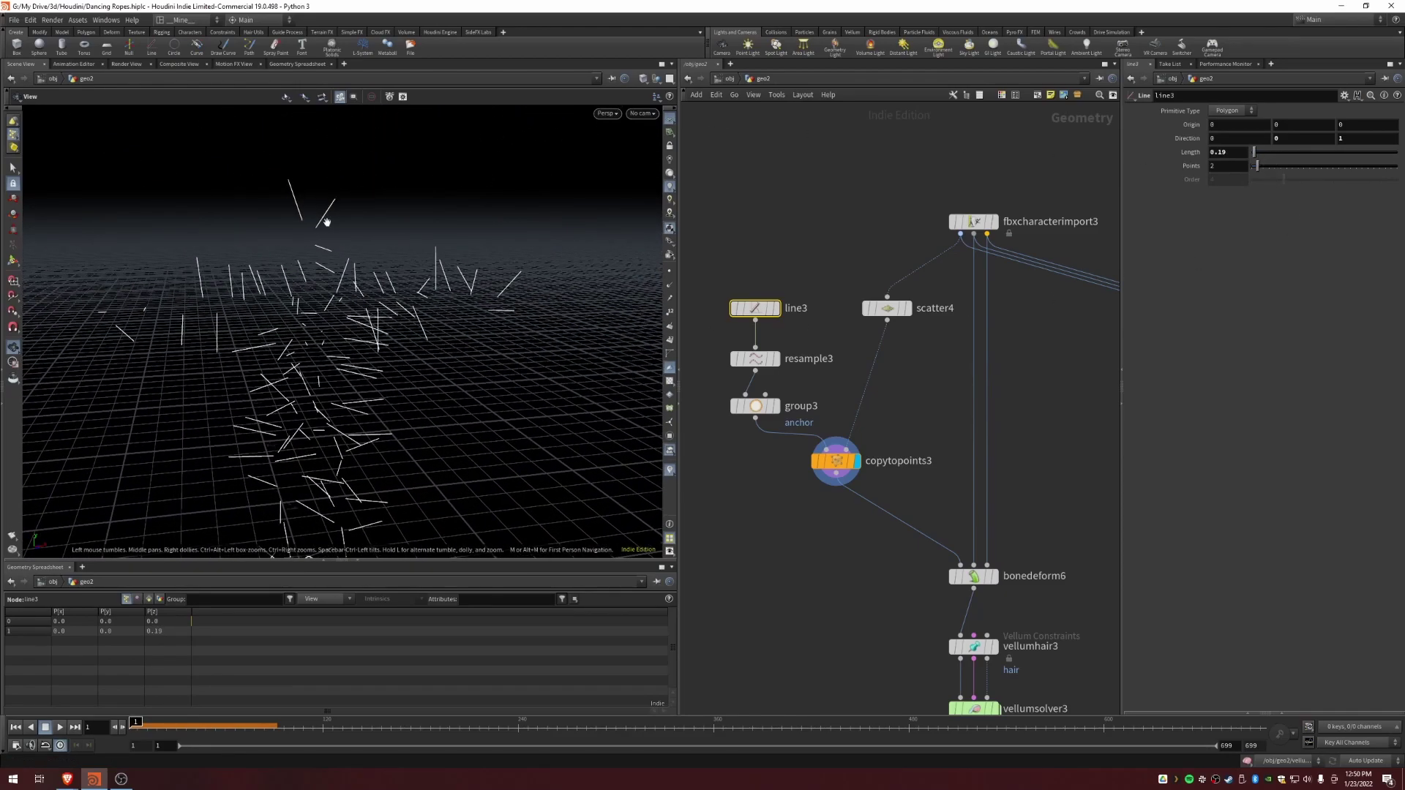
mouse_move(334, 223)
left_mouse_down()
mouse_move(420, 229)
mouse_move(327, 224)
left_mouse_up()
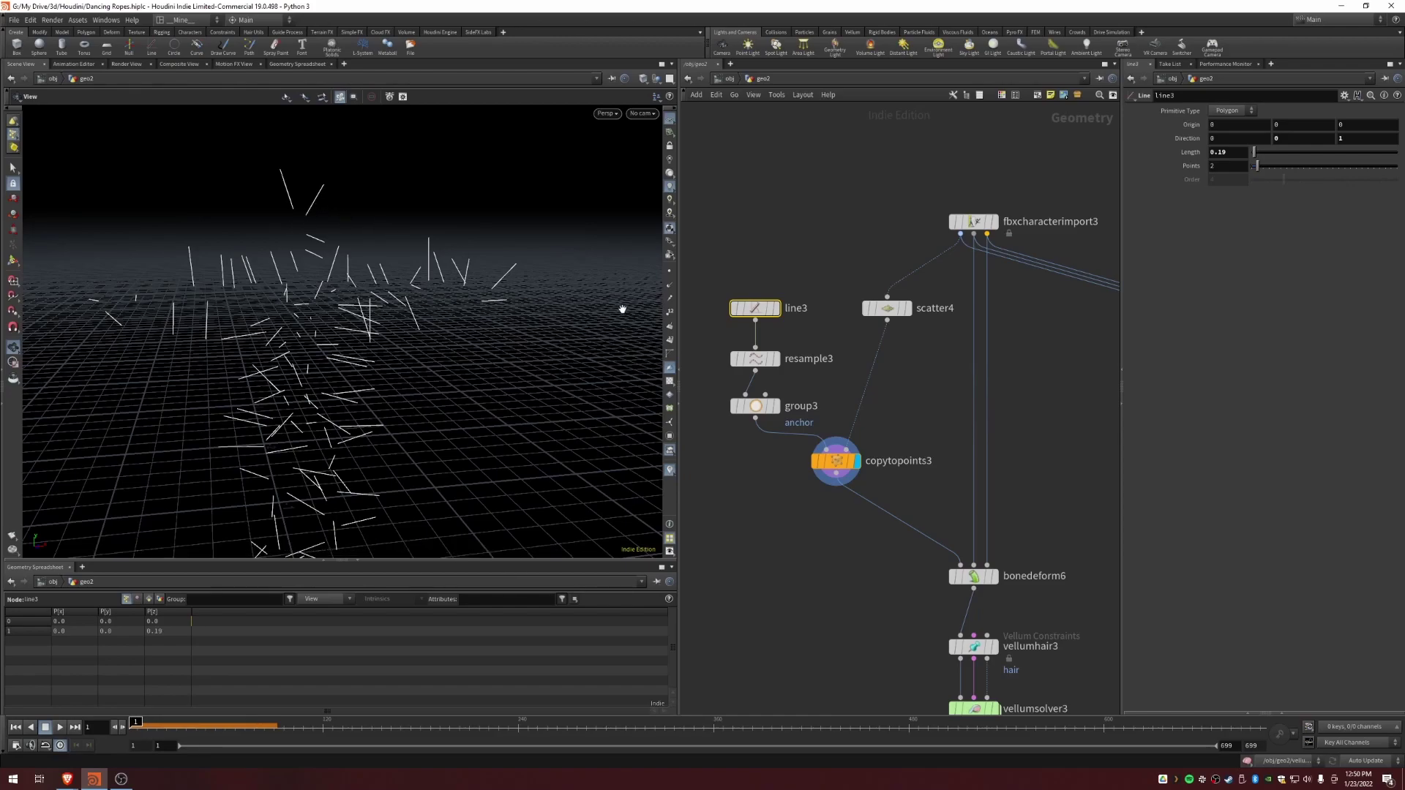
Step: Add a second Scatter node beside scatter4
left_click_drag(887, 308, 867, 315)
left_click(867, 316)
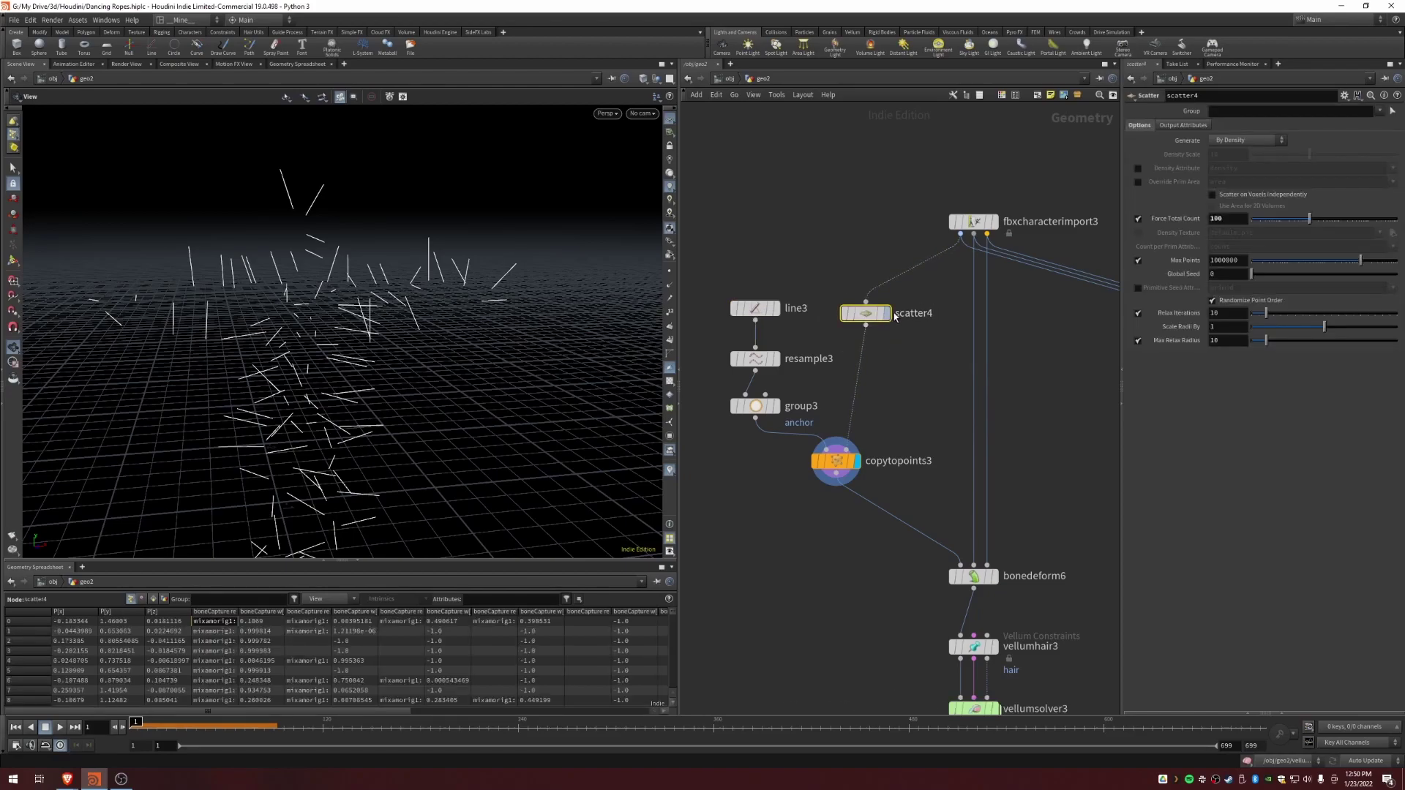
key("Tab")
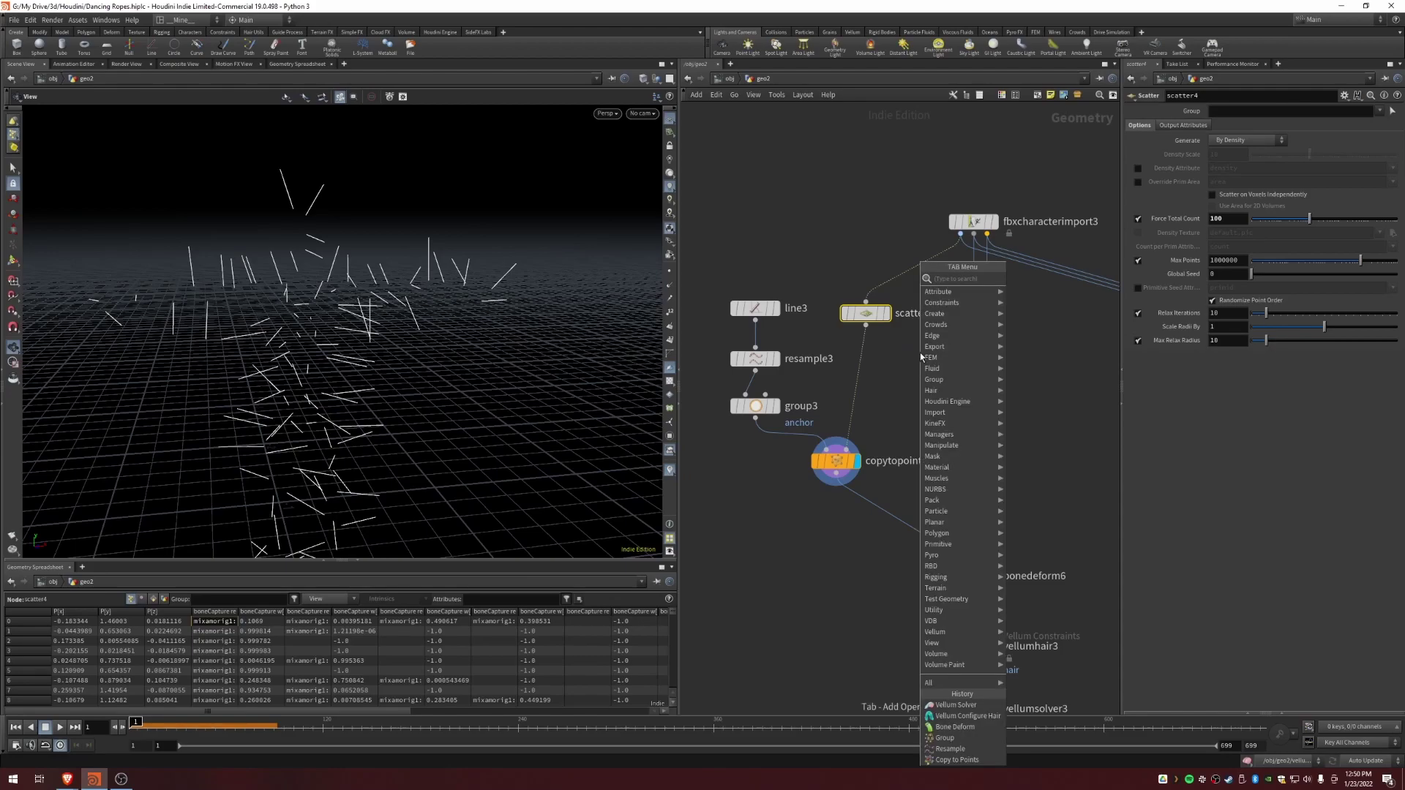
type("nor")
key("Return")
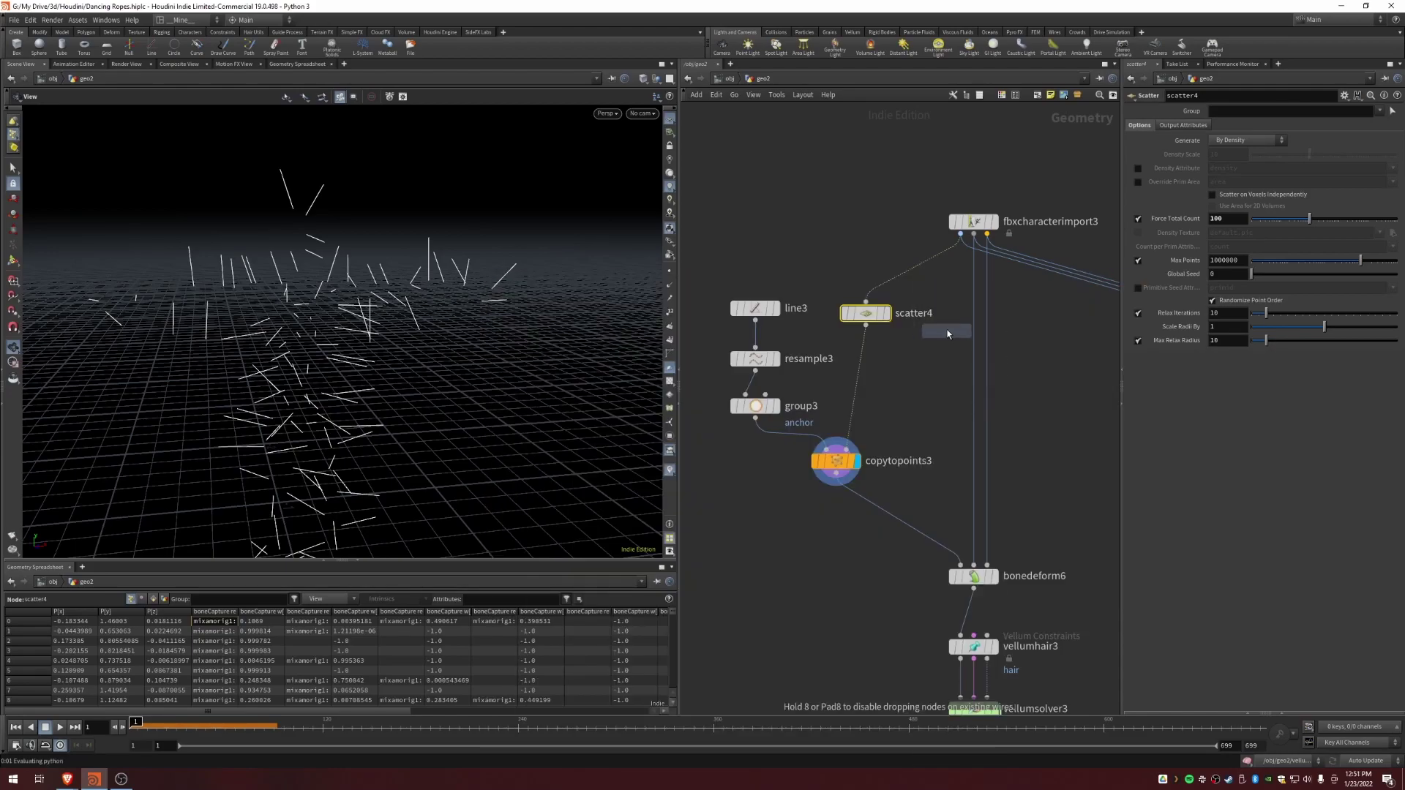
left_click(947, 324)
Step: Make room for the new Scatter node next to scatter4, connect it to fbxcharacterimport3's first output, and display it
left_click_drag(715, 540, 941, 273)
left_click_drag(951, 324, 886, 326)
left_click(915, 291)
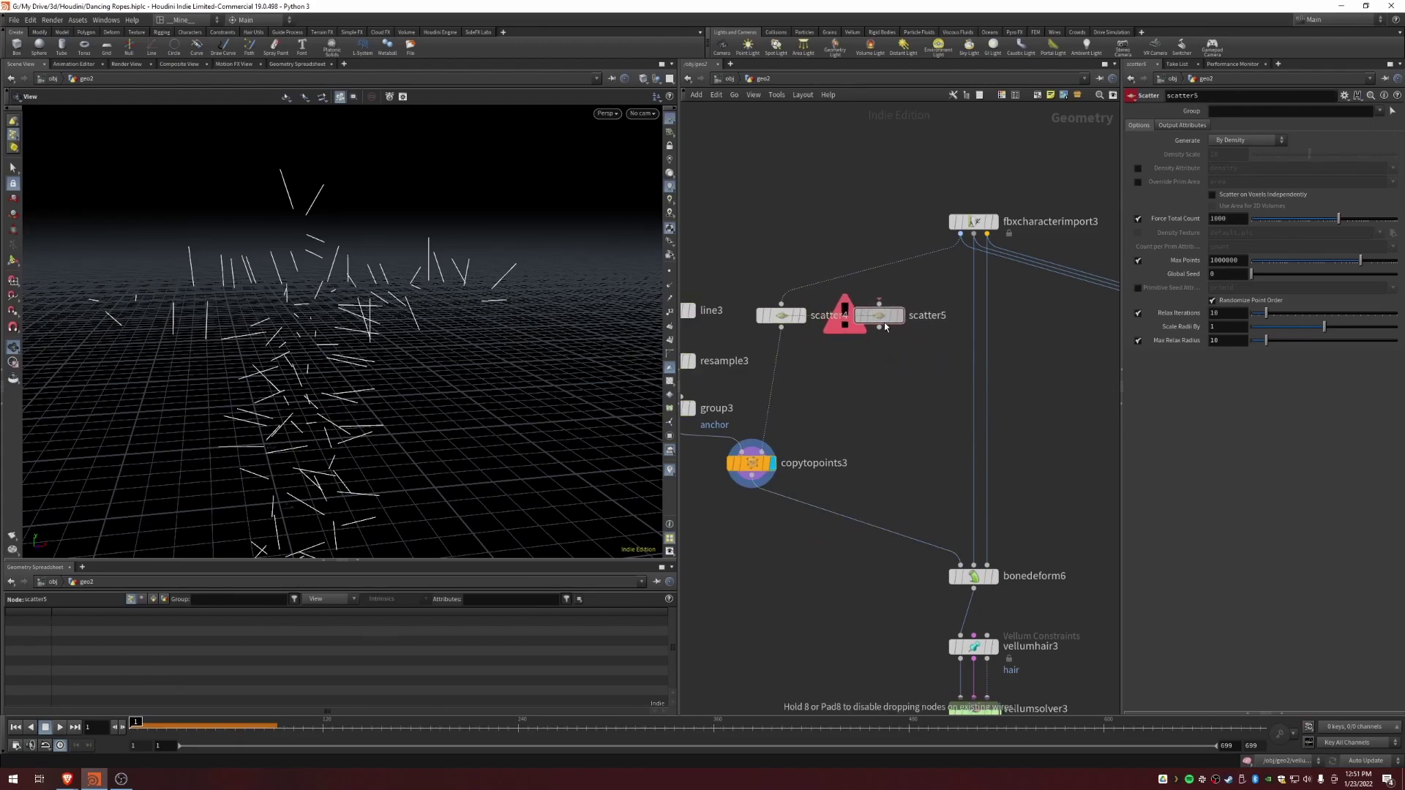
left_click_drag(959, 234, 895, 309)
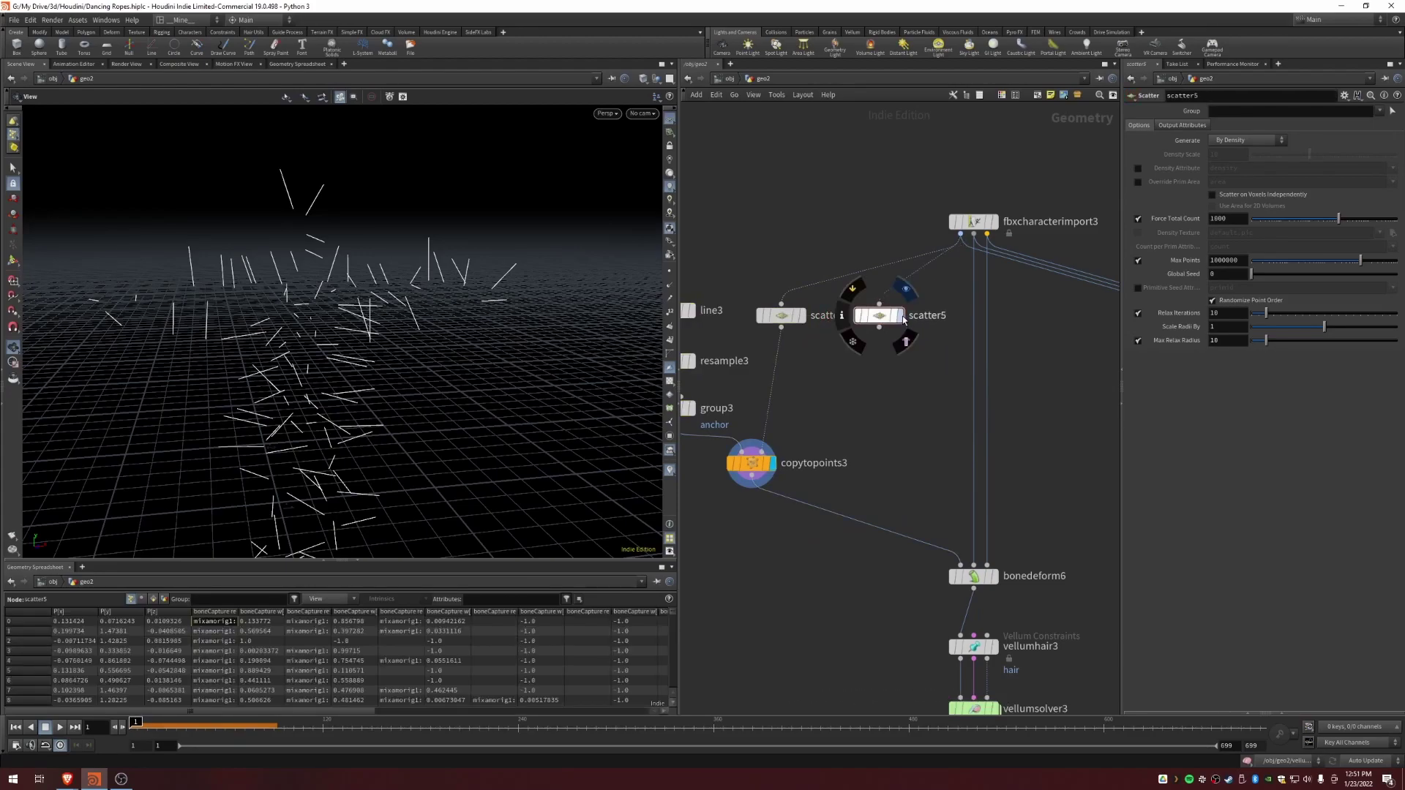
left_click(899, 315)
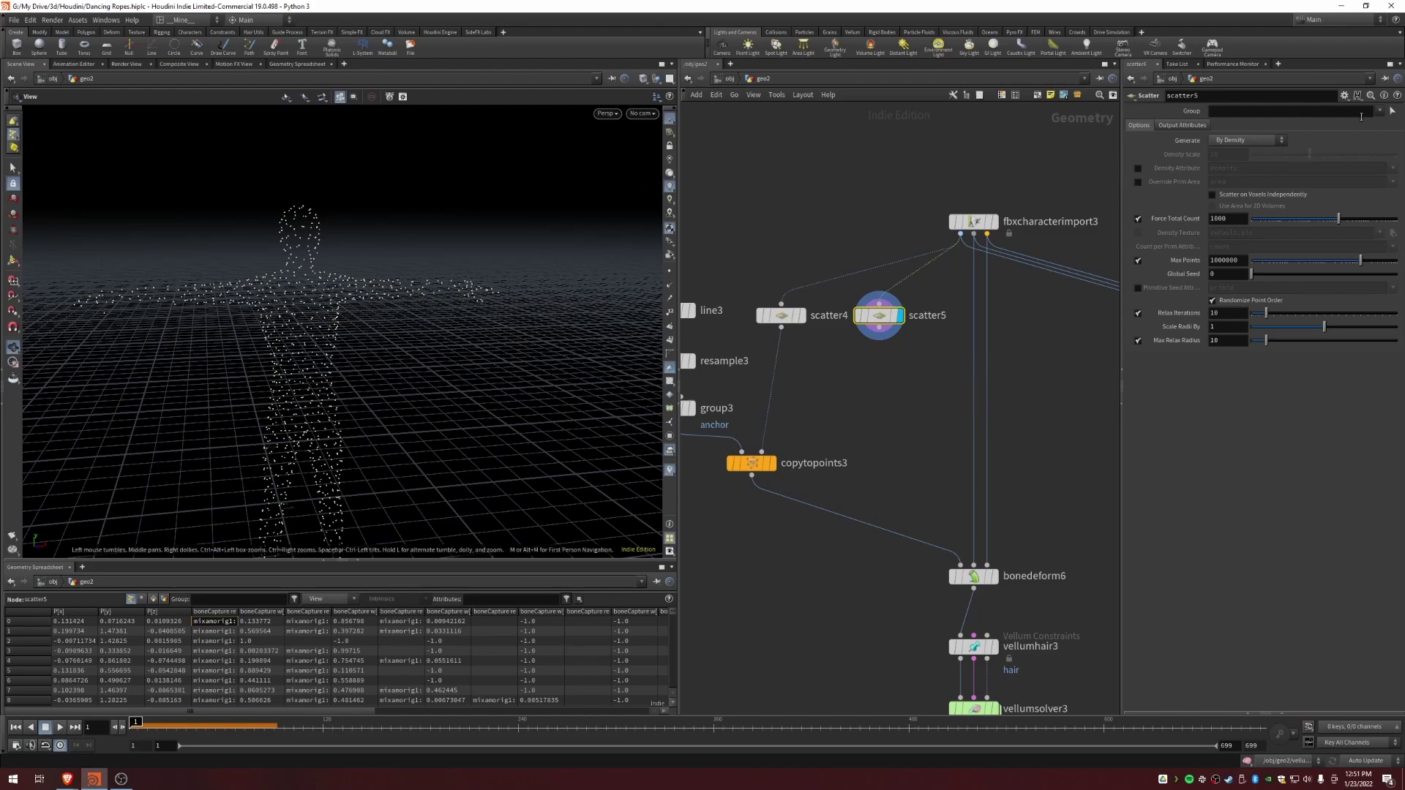
Step: Restrict the new Scatter node's Group to the mannequin's head geometry
left_click(1391, 114)
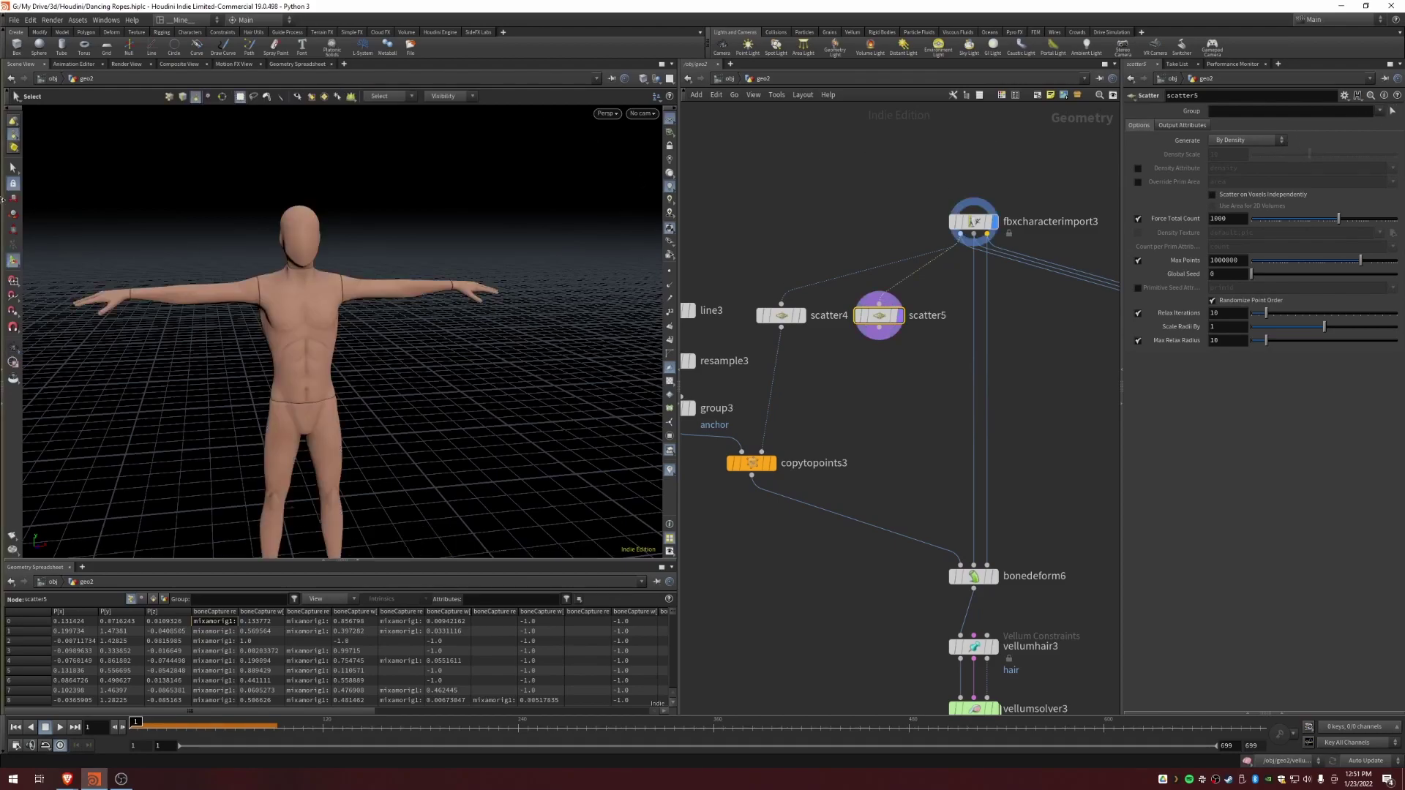
left_click(169, 98)
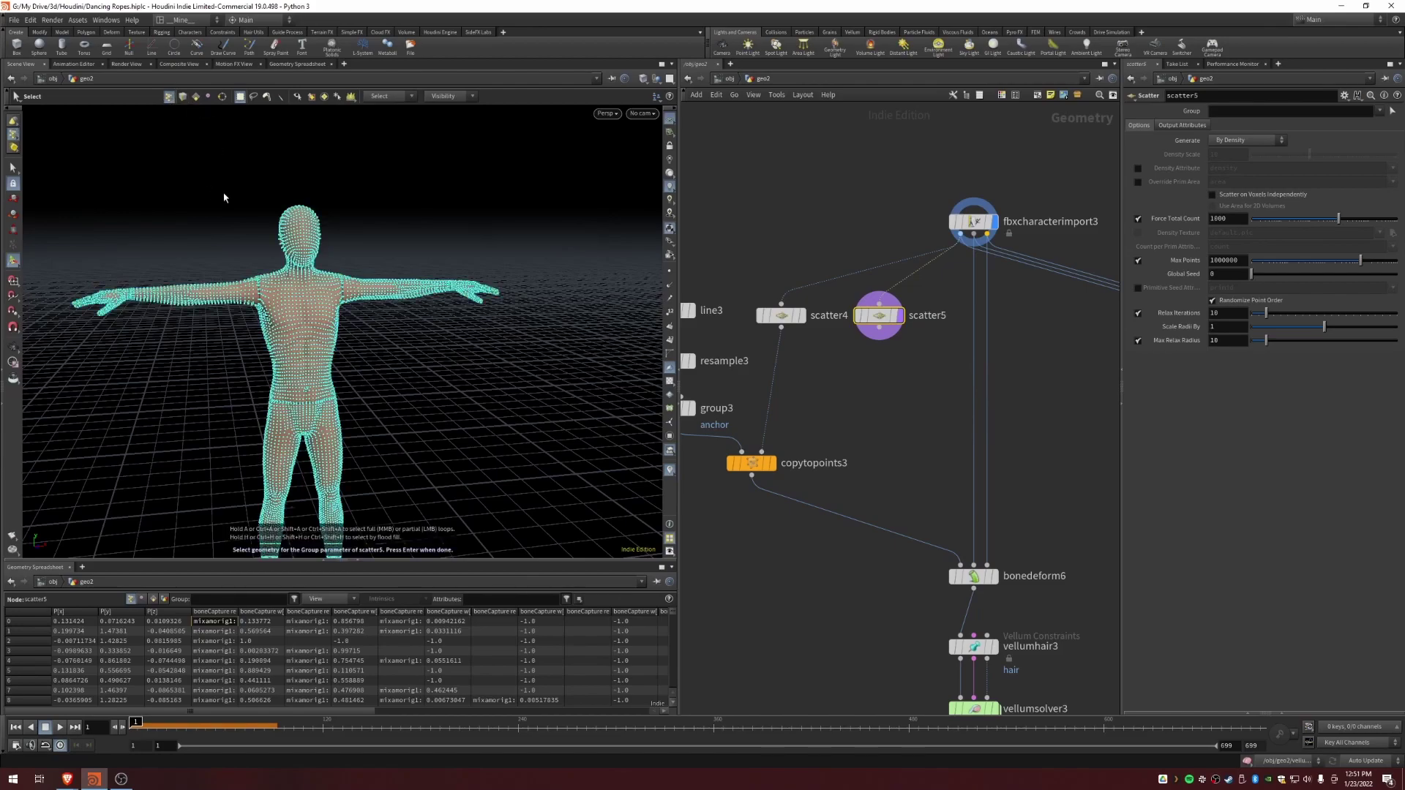
mouse_move(255, 204)
left_mouse_down("alt")
mouse_move(229, 192)
mouse_move(224, 164)
mouse_move(307, 231)
mouse_move(300, 215)
left_mouse_up("alt")
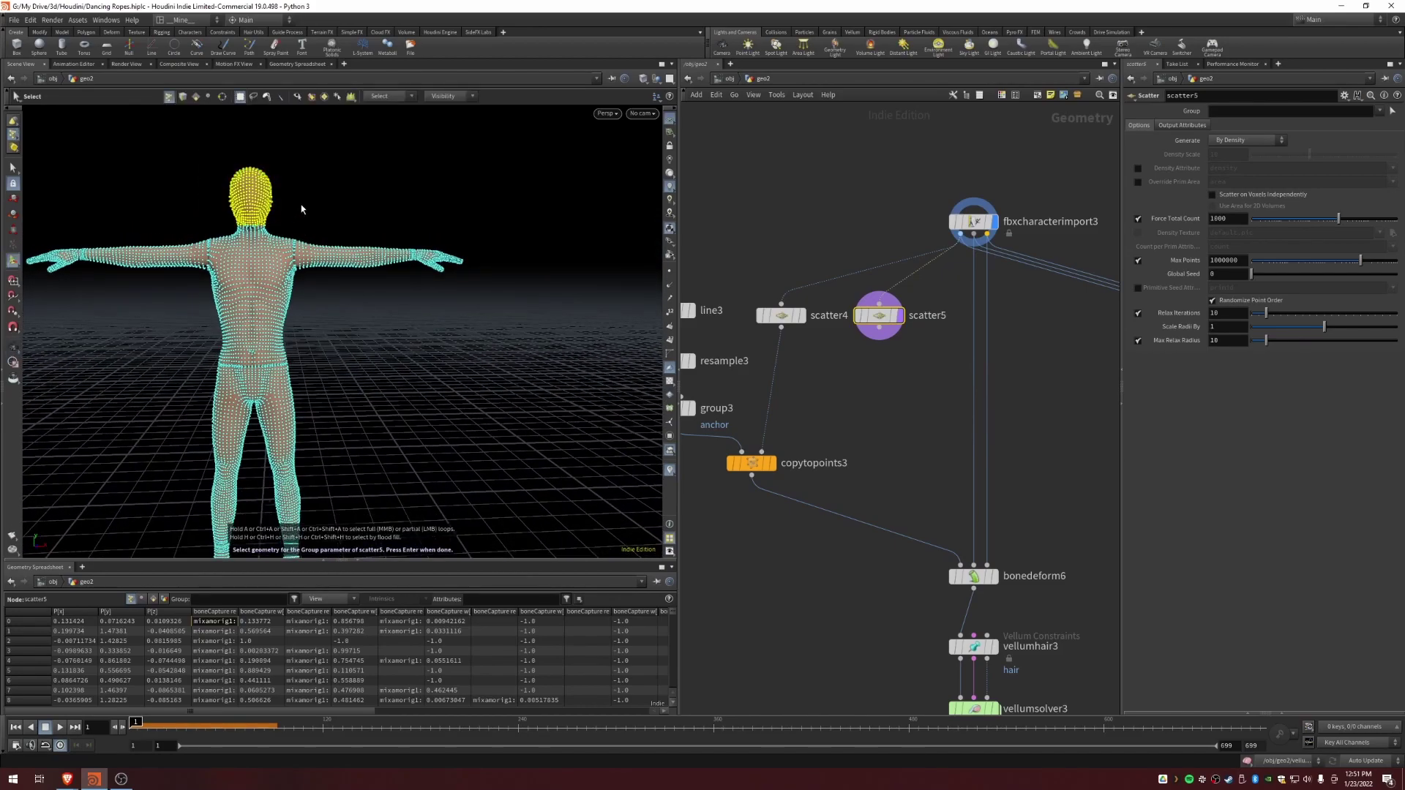
key("Return")
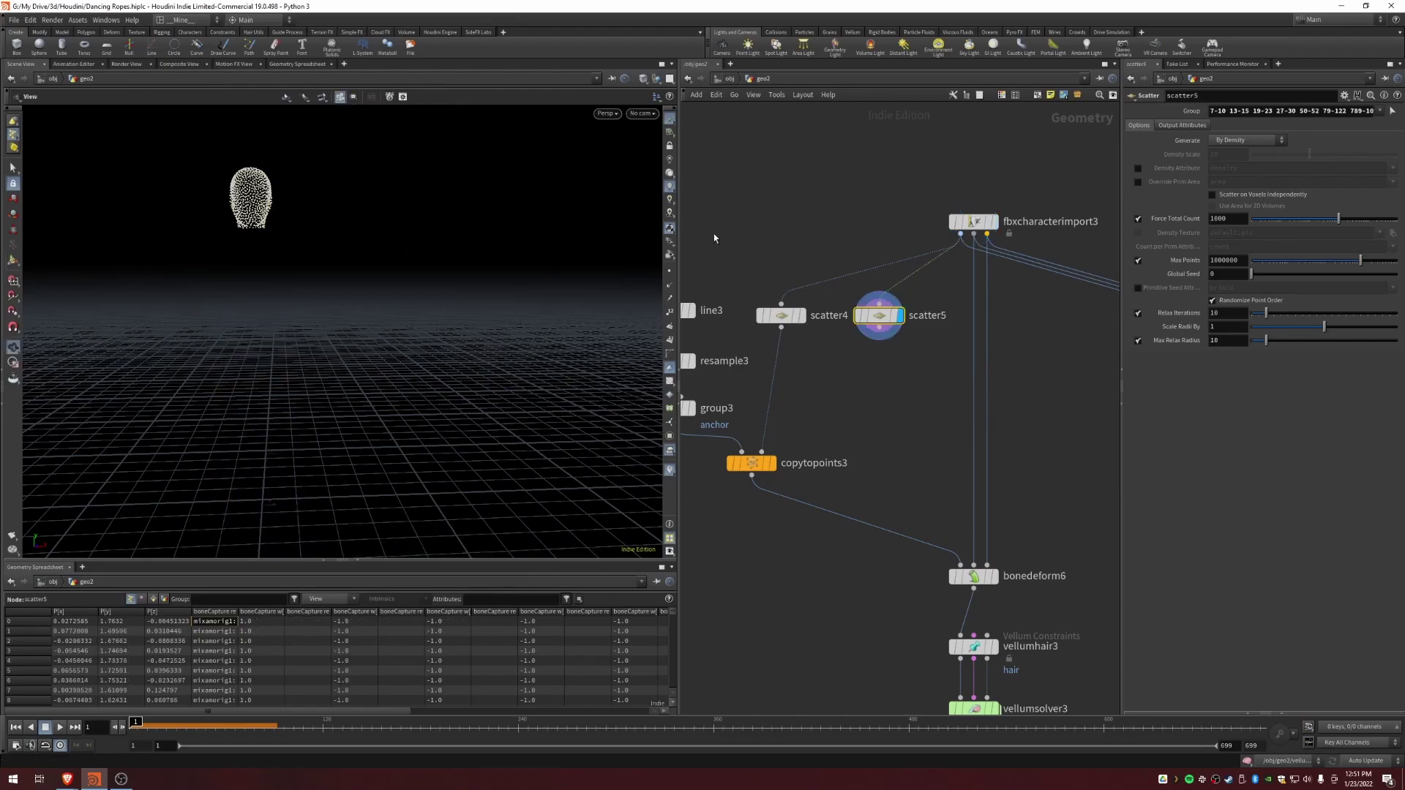
Step: Set the head Scatter node's Force Total Count to 75
mouse_move(304, 228)
left_mouse_down()
mouse_move(395, 258)
mouse_move(314, 236)
left_mouse_up()
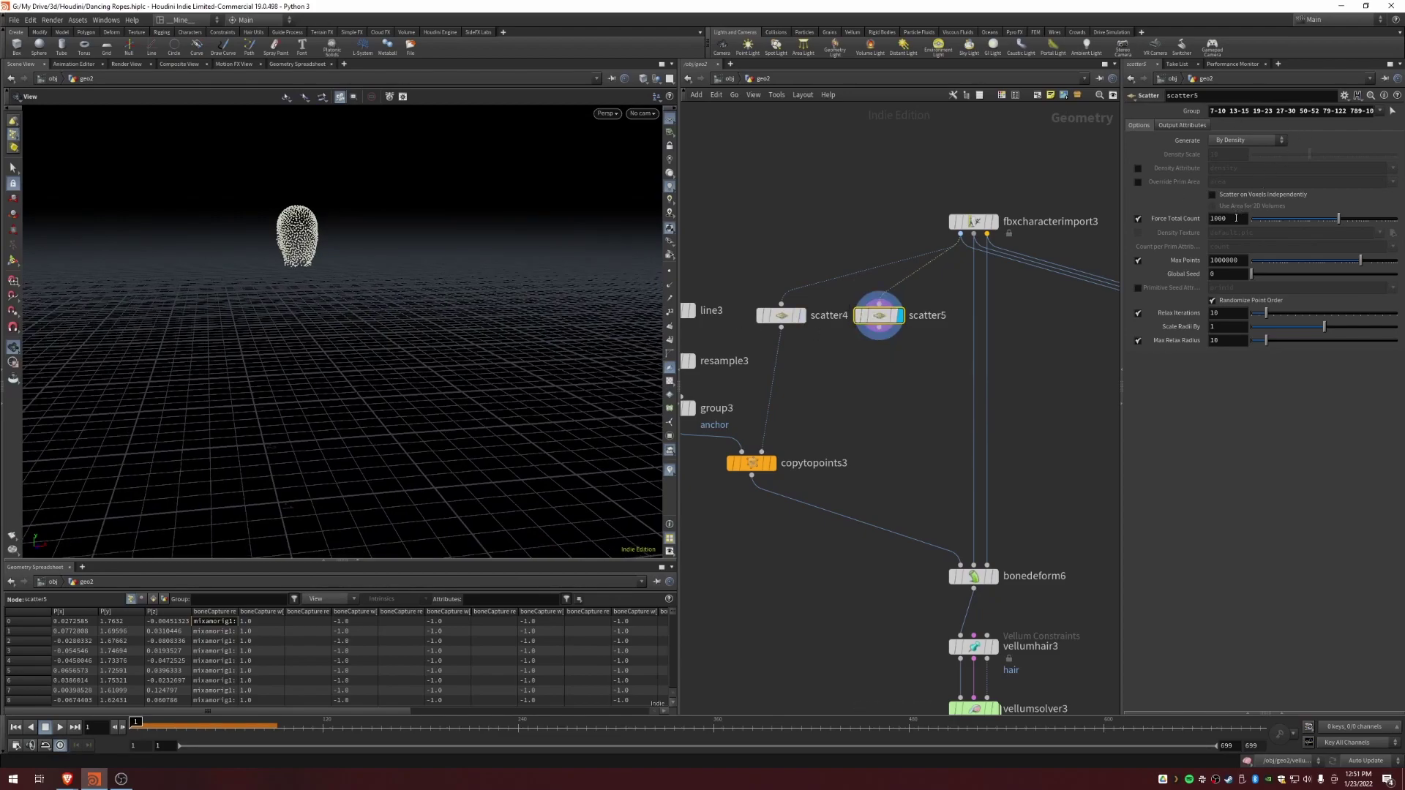
type("75")
key("Return")
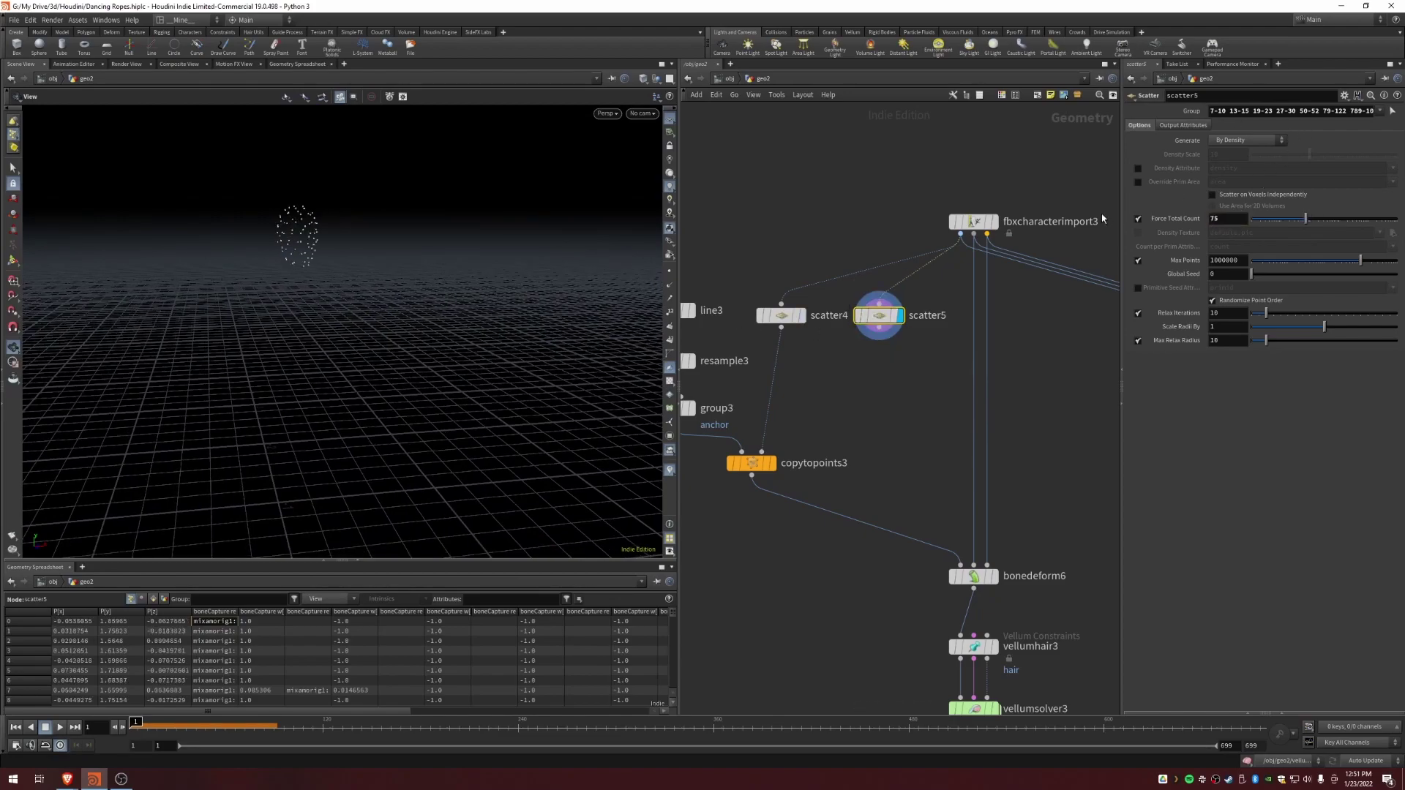
Step: Add a Merge node combining scatter4 and scatter5, feed it into copytopoints3's second input, and display copytopoints3
key("Tab")
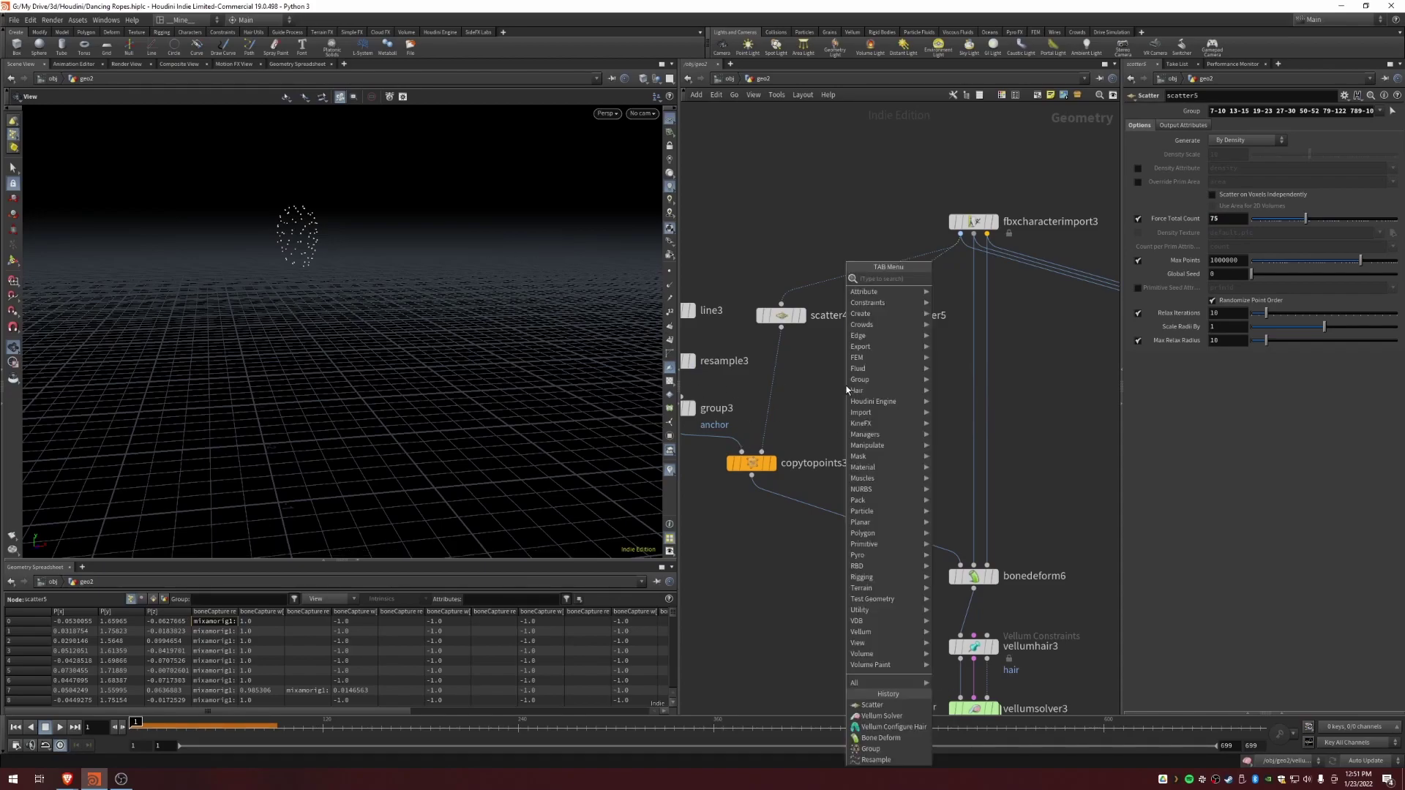
type("merge")
key("Return")
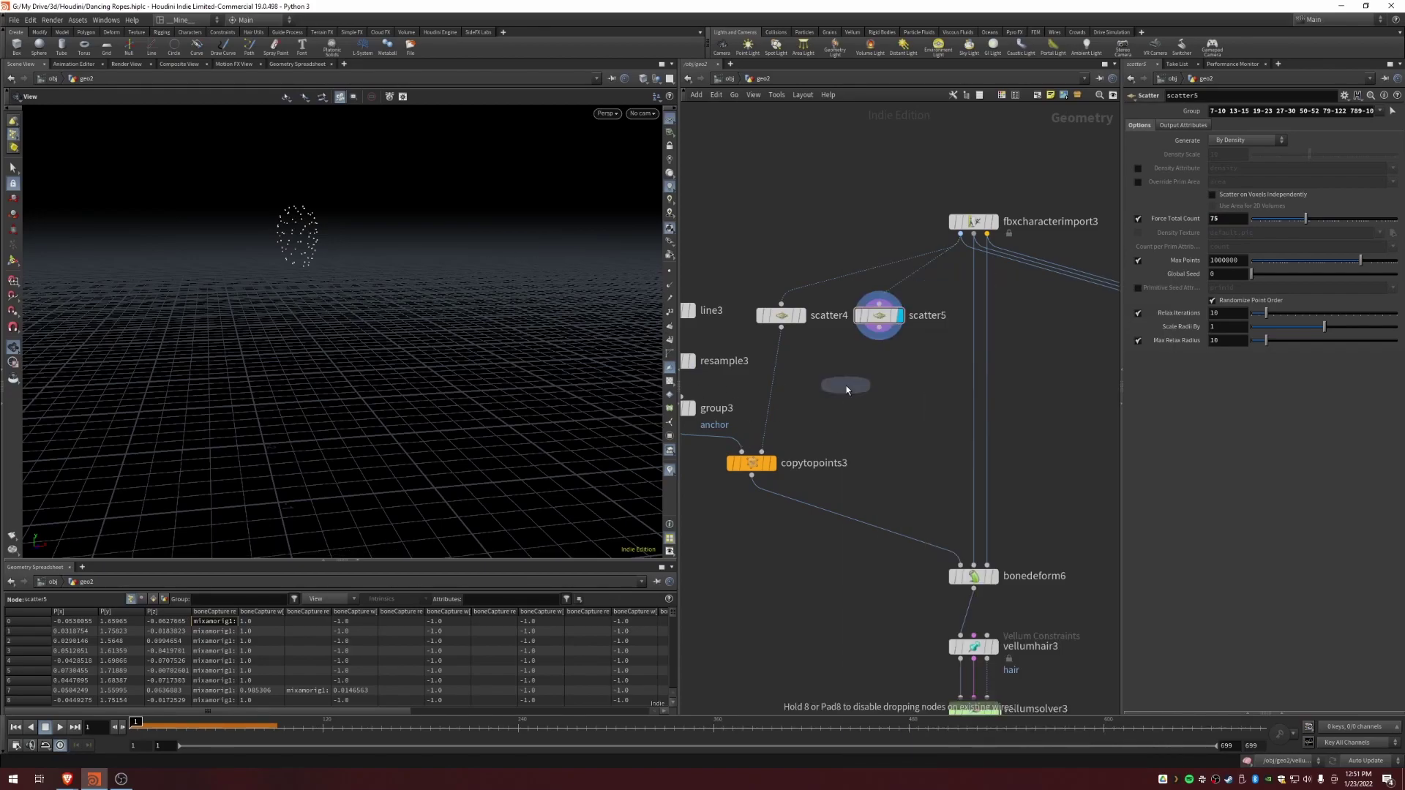
left_click(847, 390)
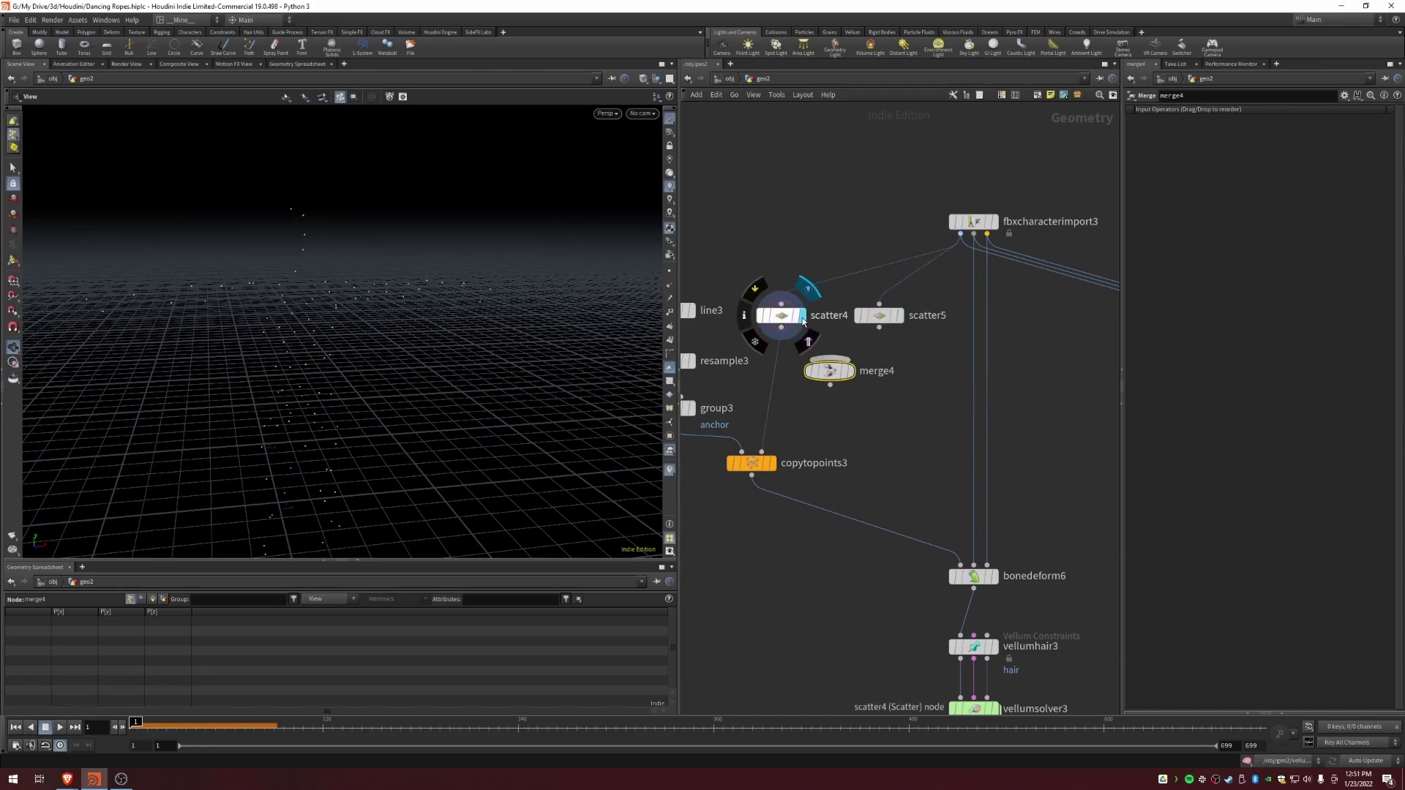
mouse_move(782, 328)
left_mouse_down()
mouse_move(829, 359)
mouse_move(857, 348)
mouse_move(762, 452)
left_mouse_up()
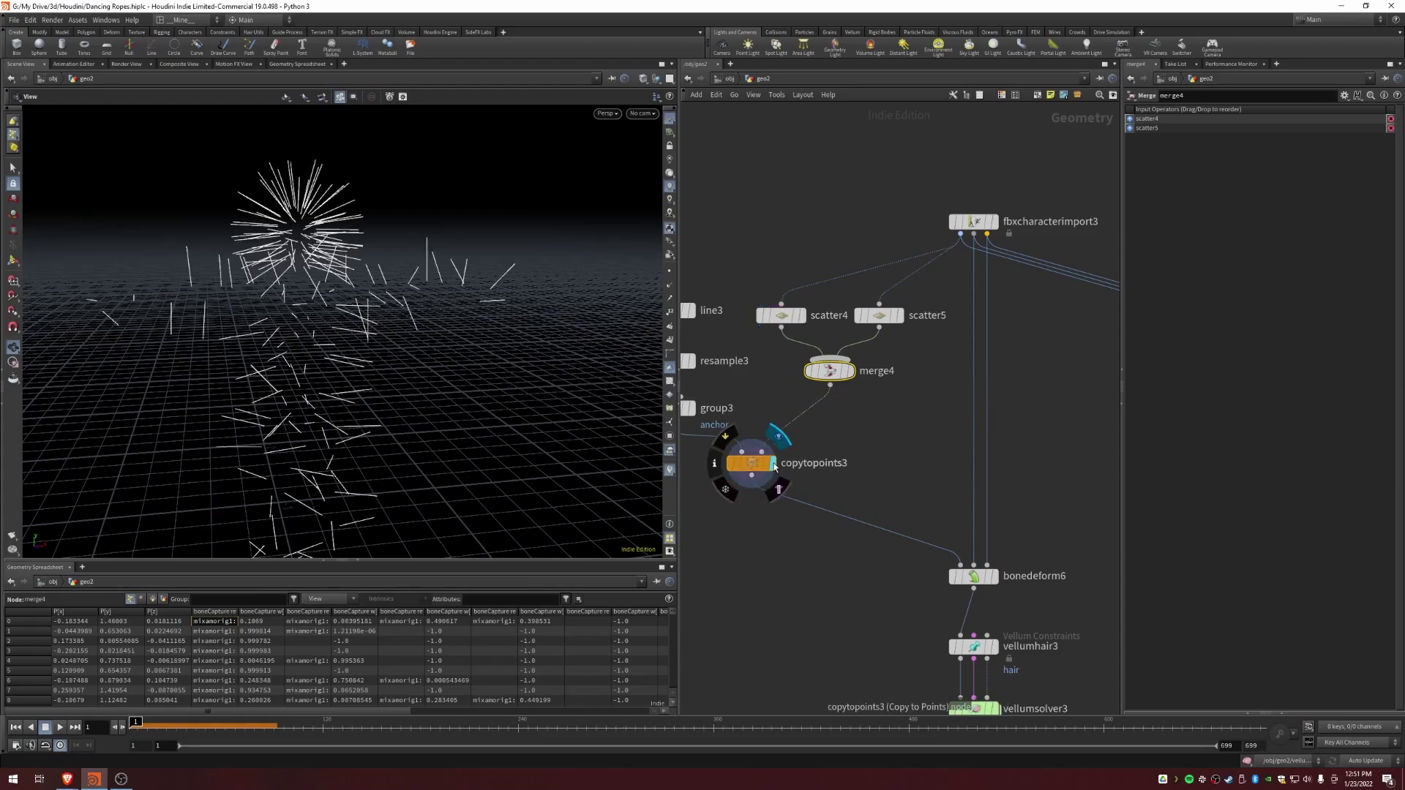
left_click_drag(226, 235, 445, 257)
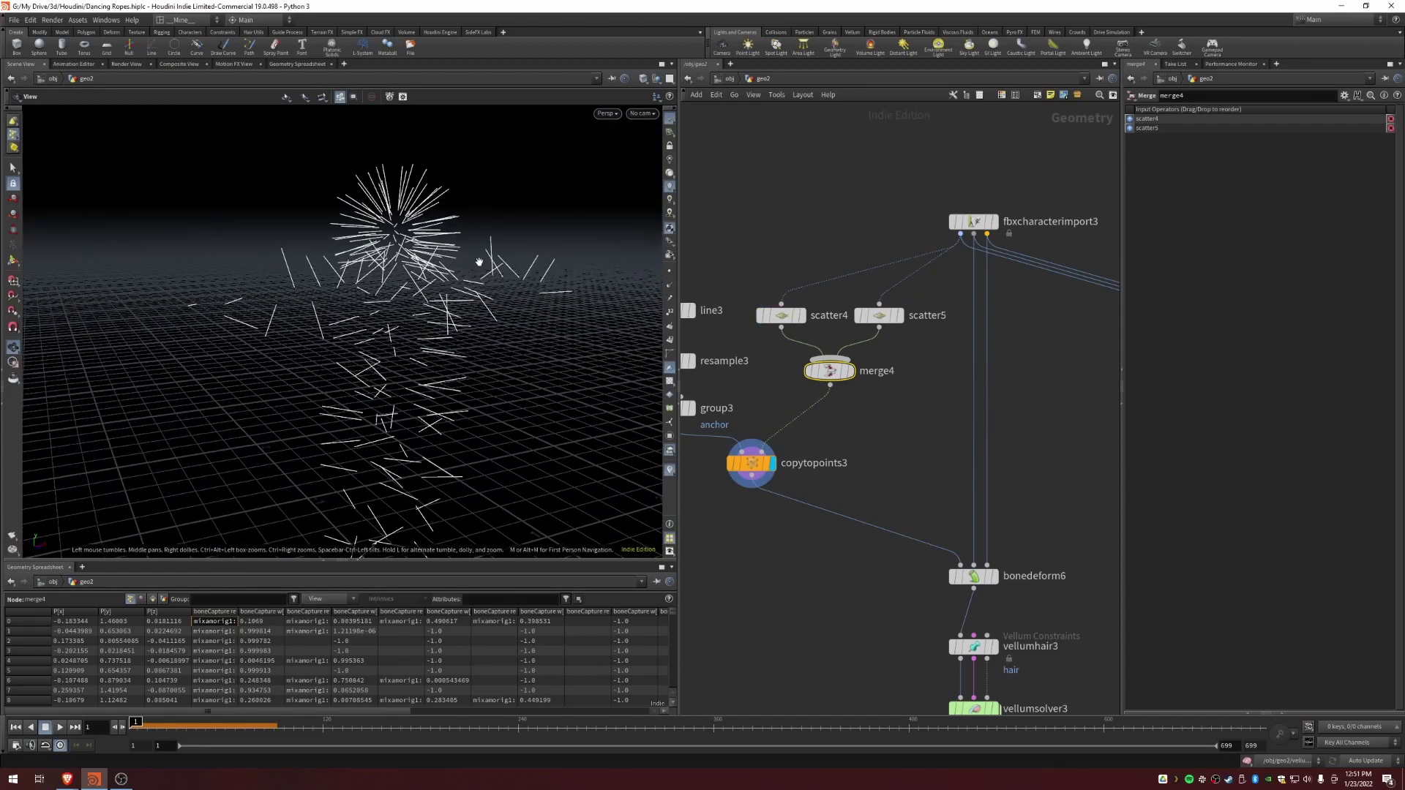
Step: Set line3's Length to 2 and collapse the Geometry Spreadsheet pane to enlarge the viewport
middle_click_drag(849, 437, 911, 464)
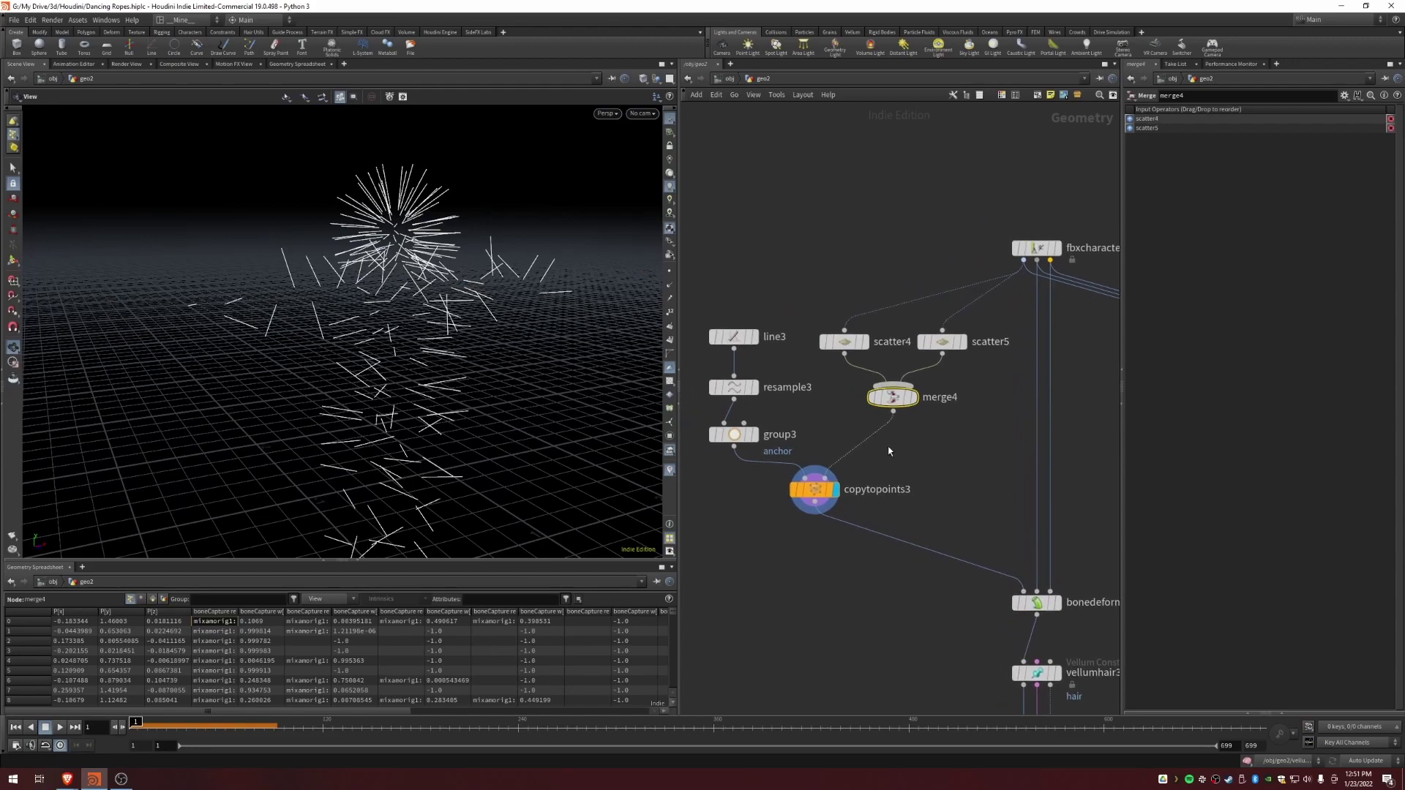
left_click(734, 336)
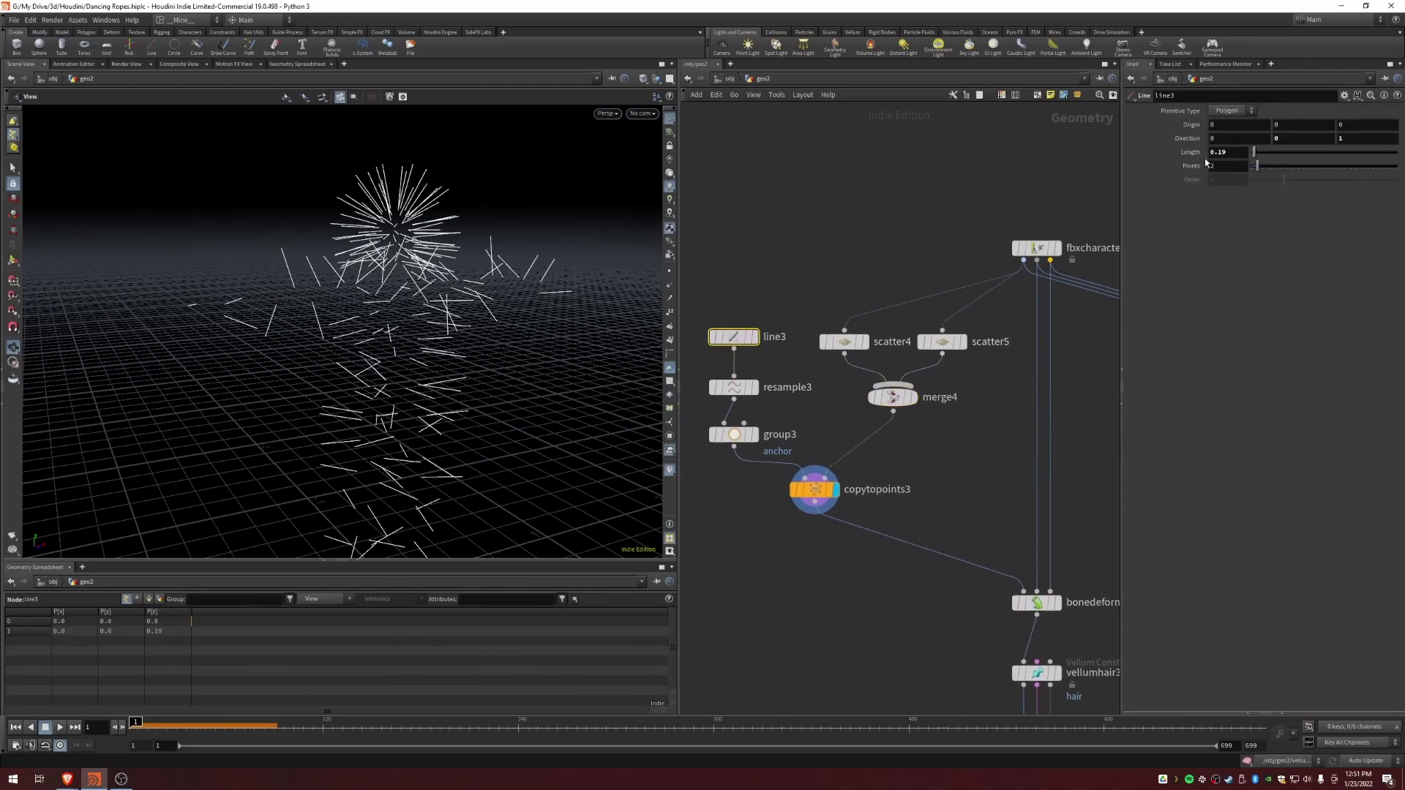
double_click(1236, 154)
type("2")
key("Return")
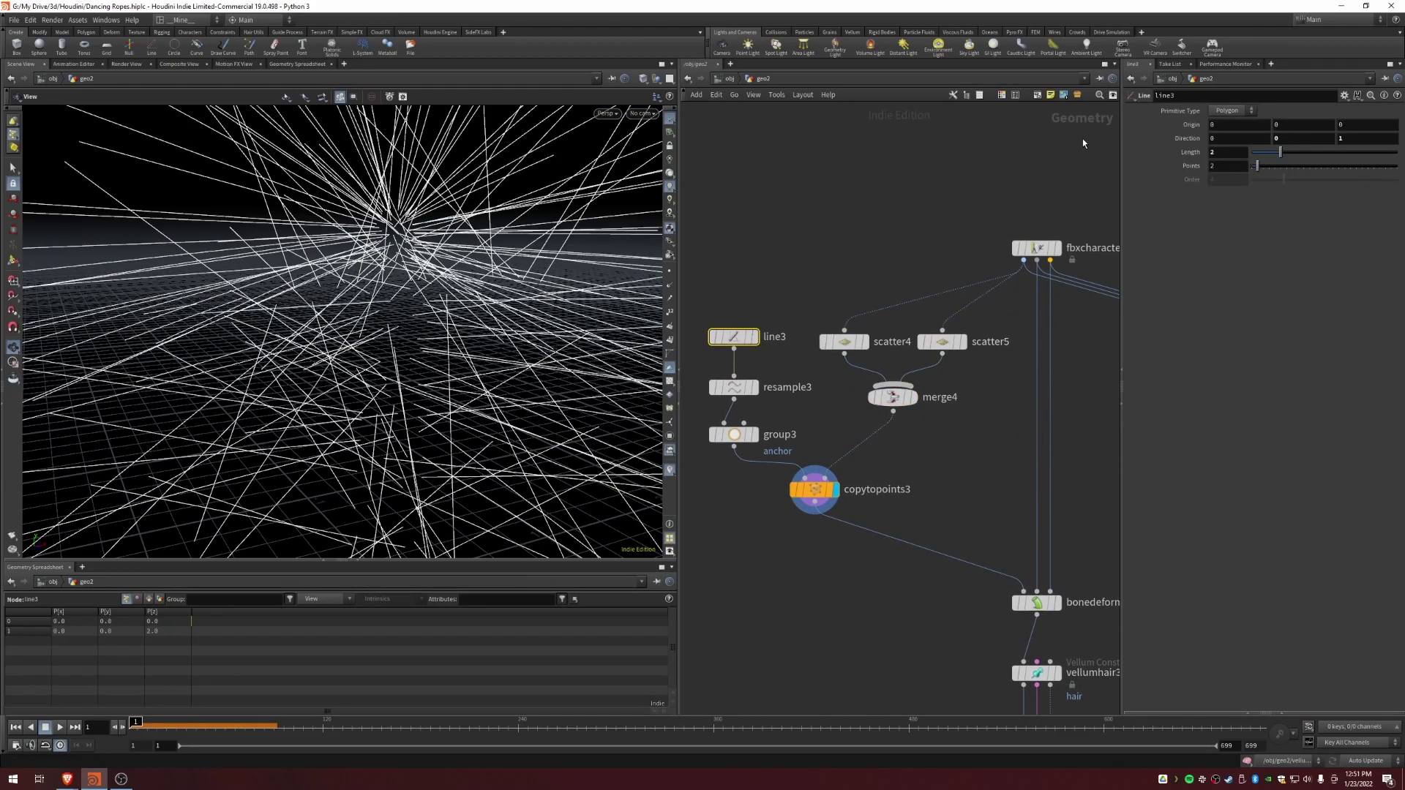
left_click_drag(403, 249, 265, 333)
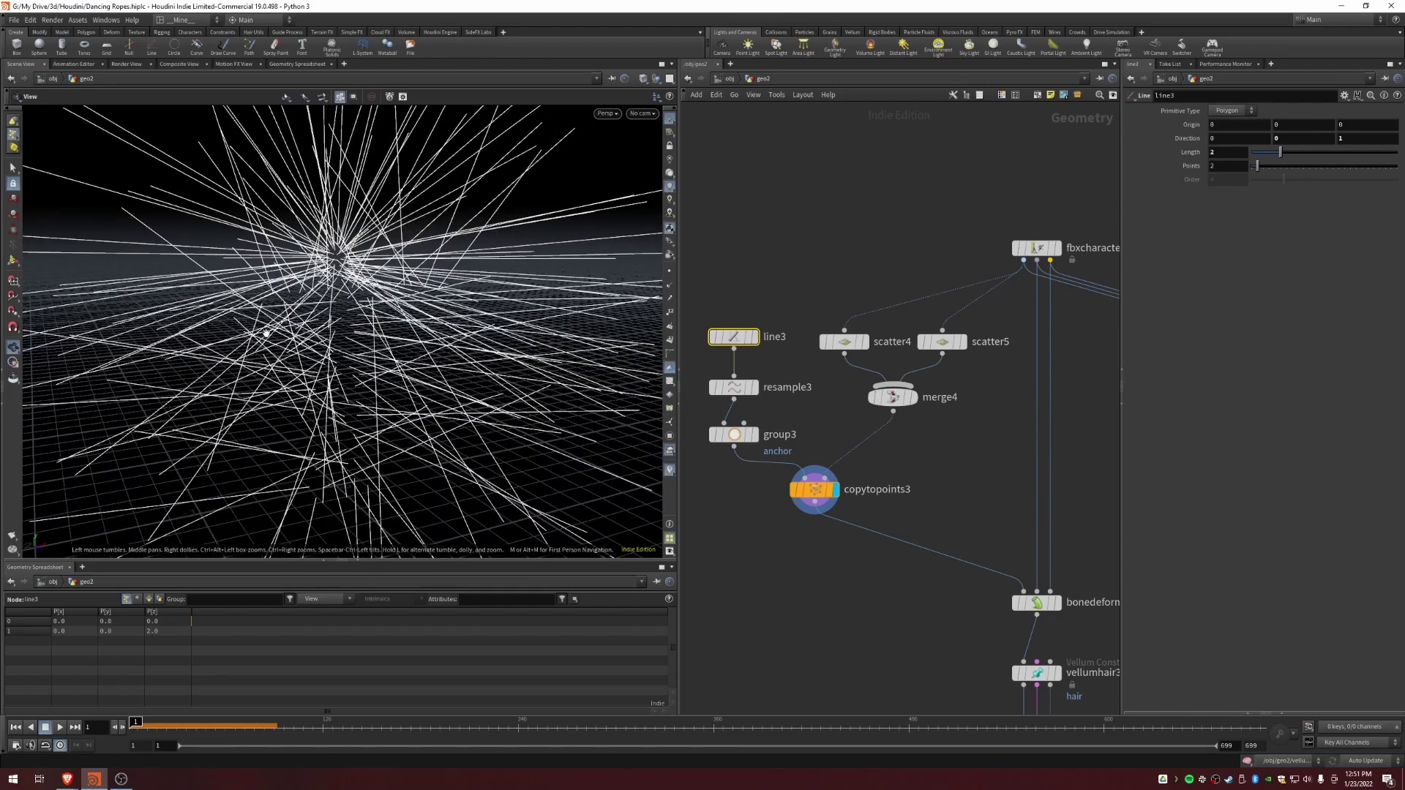
left_click(358, 564)
Step: Display vellumsolver3 and play the simulation to examine how the lengthened ropes move
left_click_drag(841, 595, 841, 594)
middle_click_drag(883, 630, 829, 379)
left_click(982, 487)
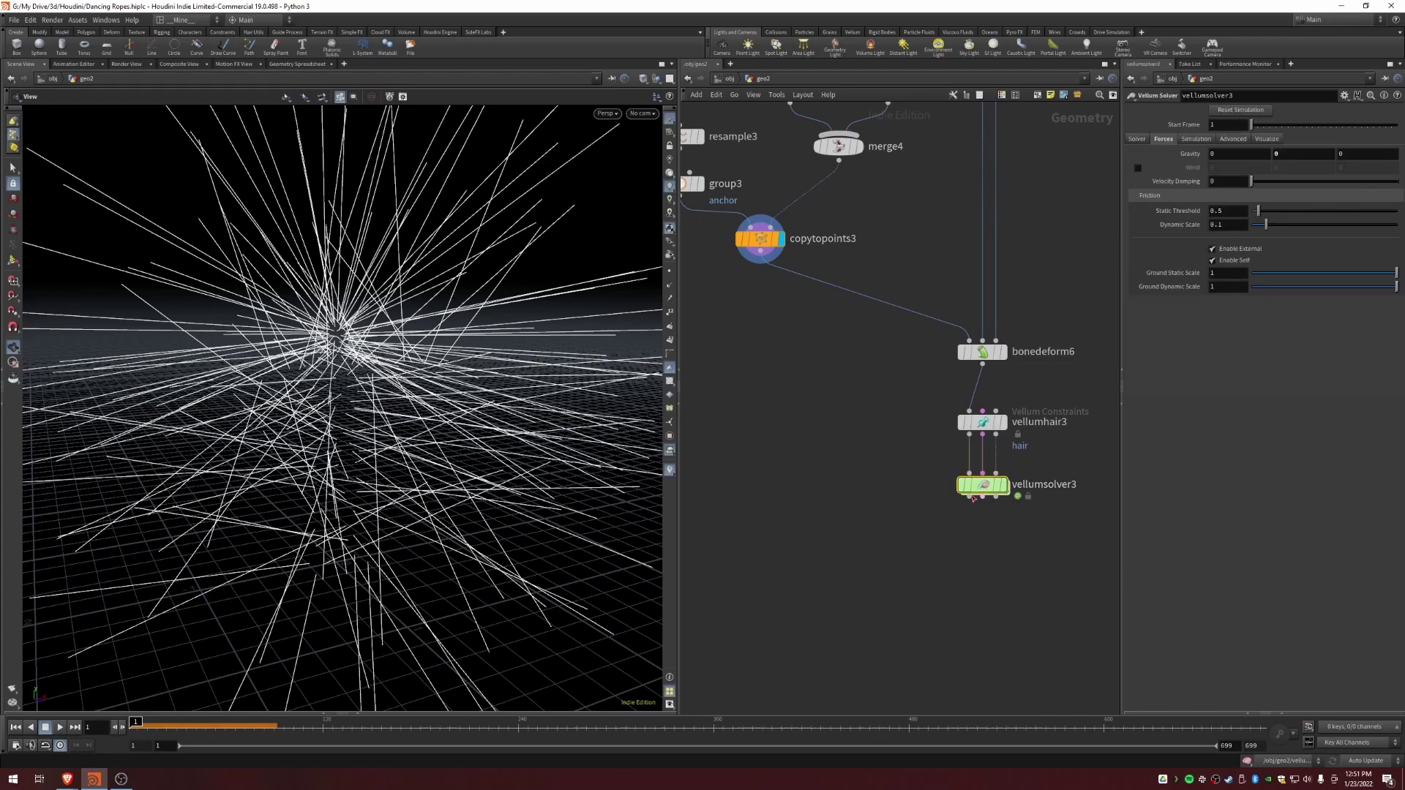
left_click(60, 728)
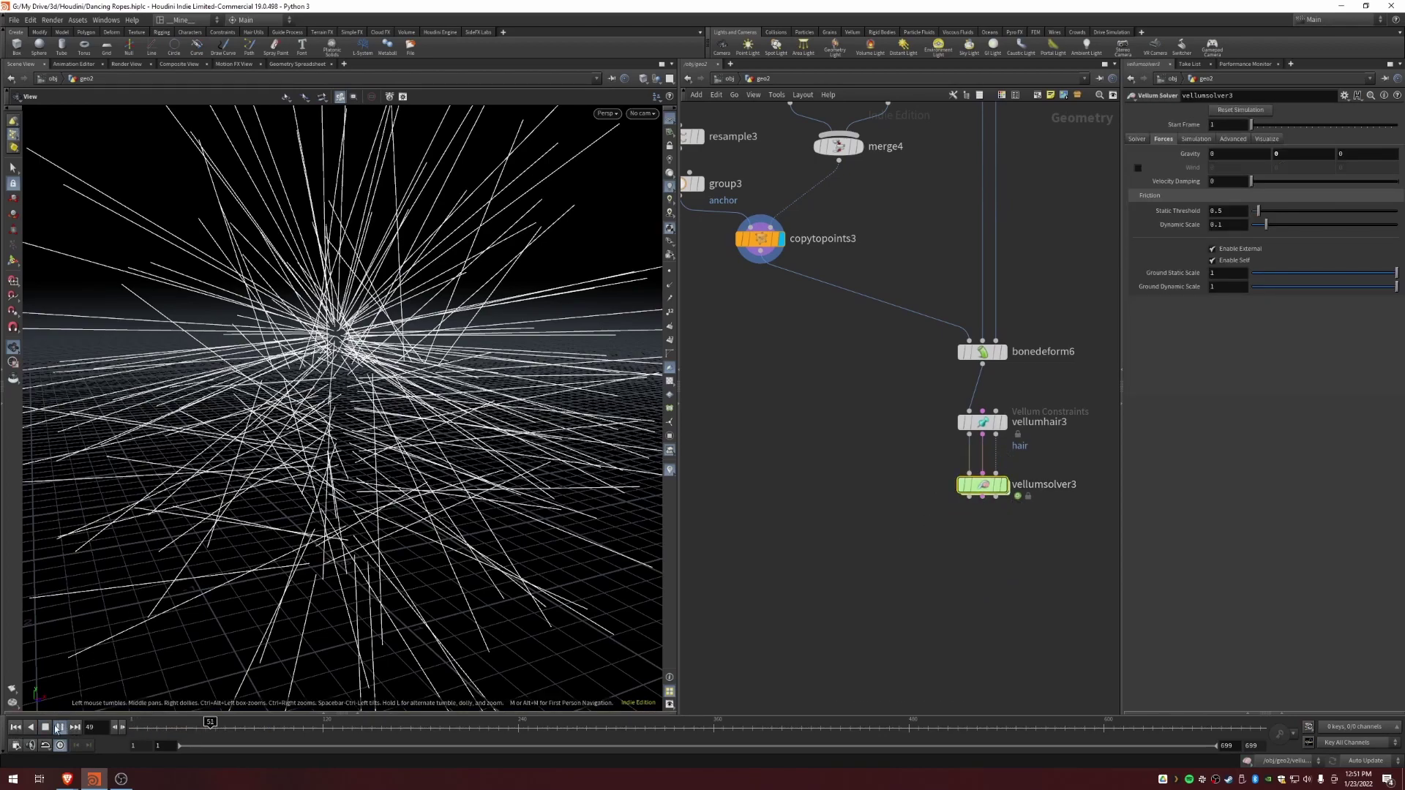
left_click(45, 729)
left_click(1005, 485)
left_click_drag(340, 502, 306, 468)
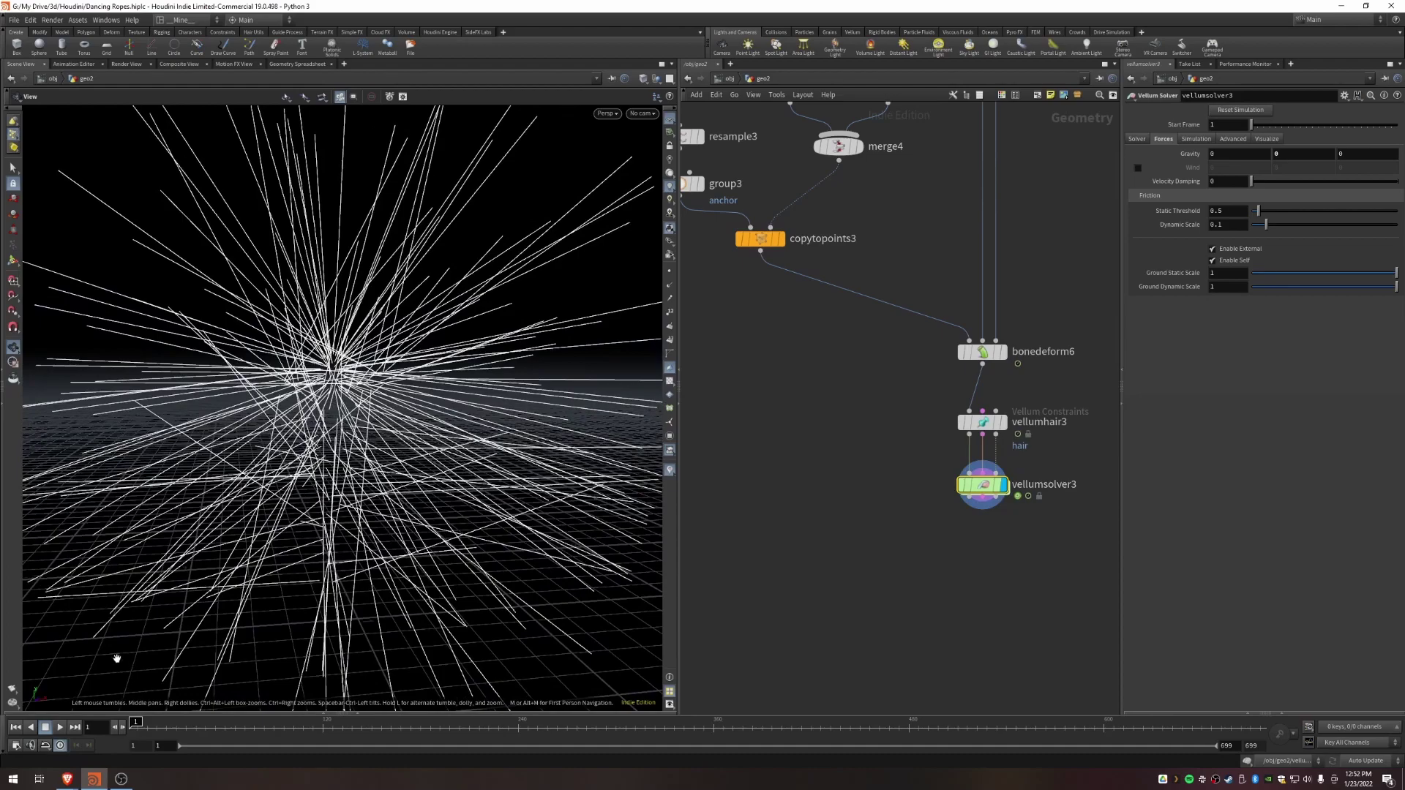
left_click(60, 729)
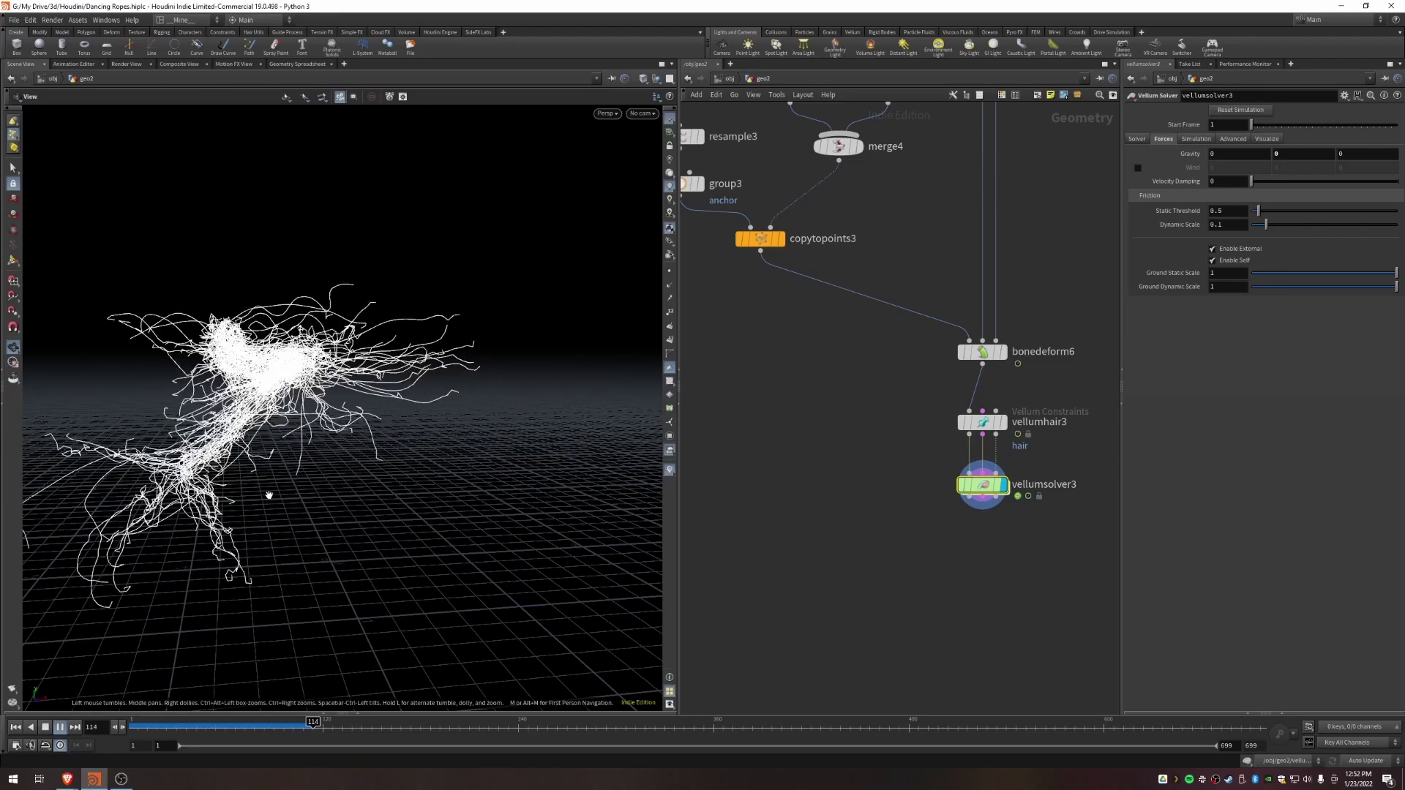
left_click(47, 731)
middle_click_drag(210, 490, 408, 463, "alt")
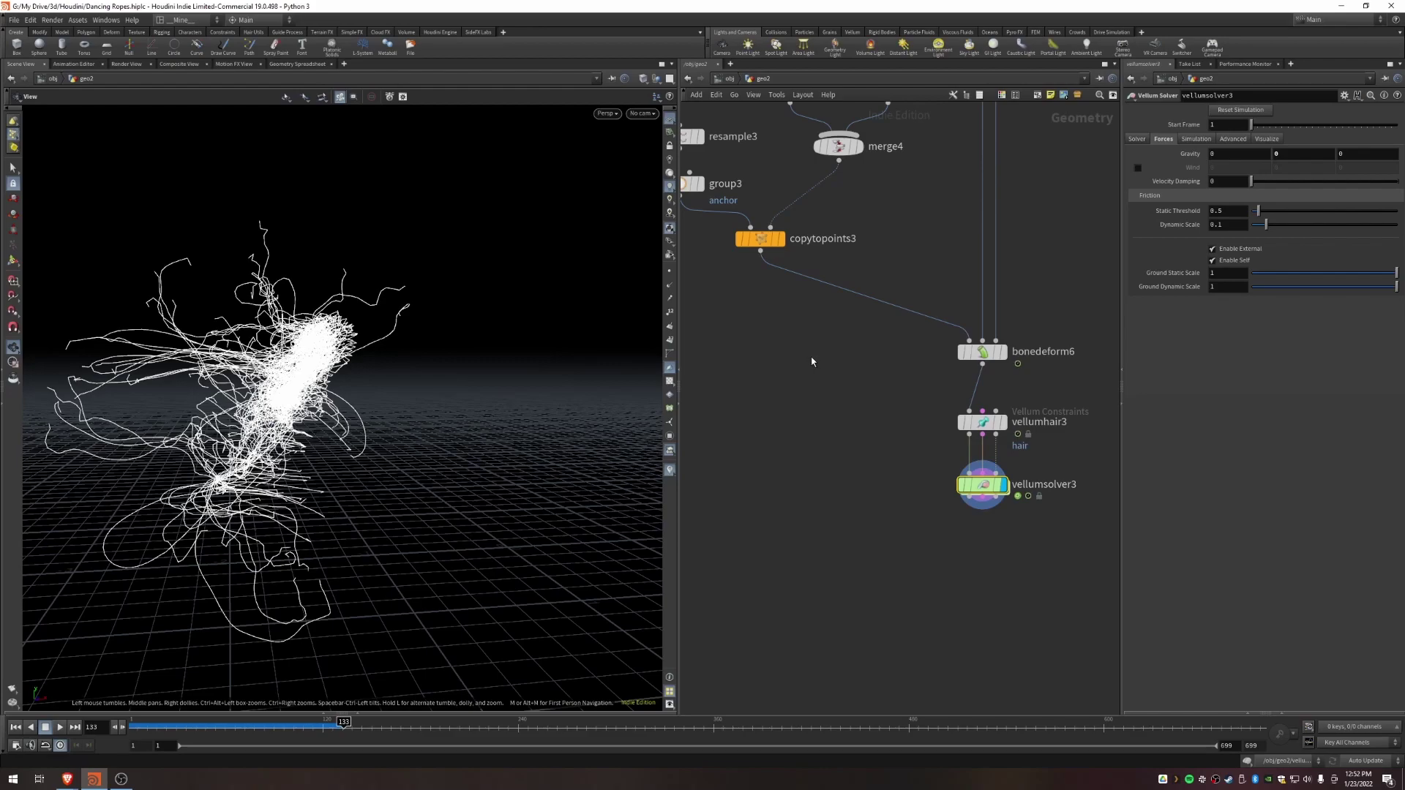
Step: Display the animated mannequin from bonedeform5 and connect its output to vellumhair3's third input as collision geometry
middle_click_drag(852, 401, 769, 508)
scroll(788, 498, "down", 2)
scroll(897, 355, "up", 2)
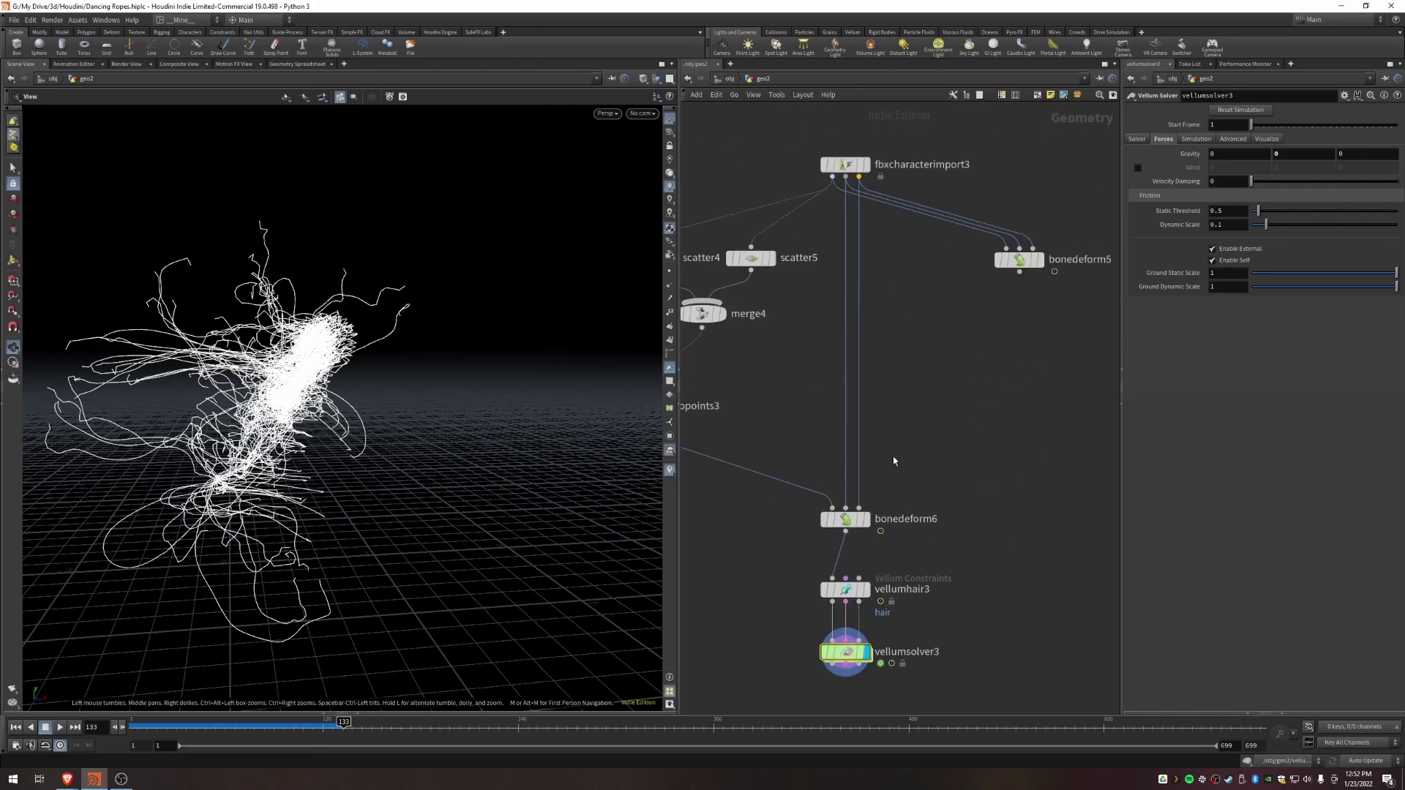
left_click(1039, 259)
mouse_move(312, 726)
left_mouse_down()
mouse_move(202, 722)
mouse_move(298, 722)
left_mouse_up()
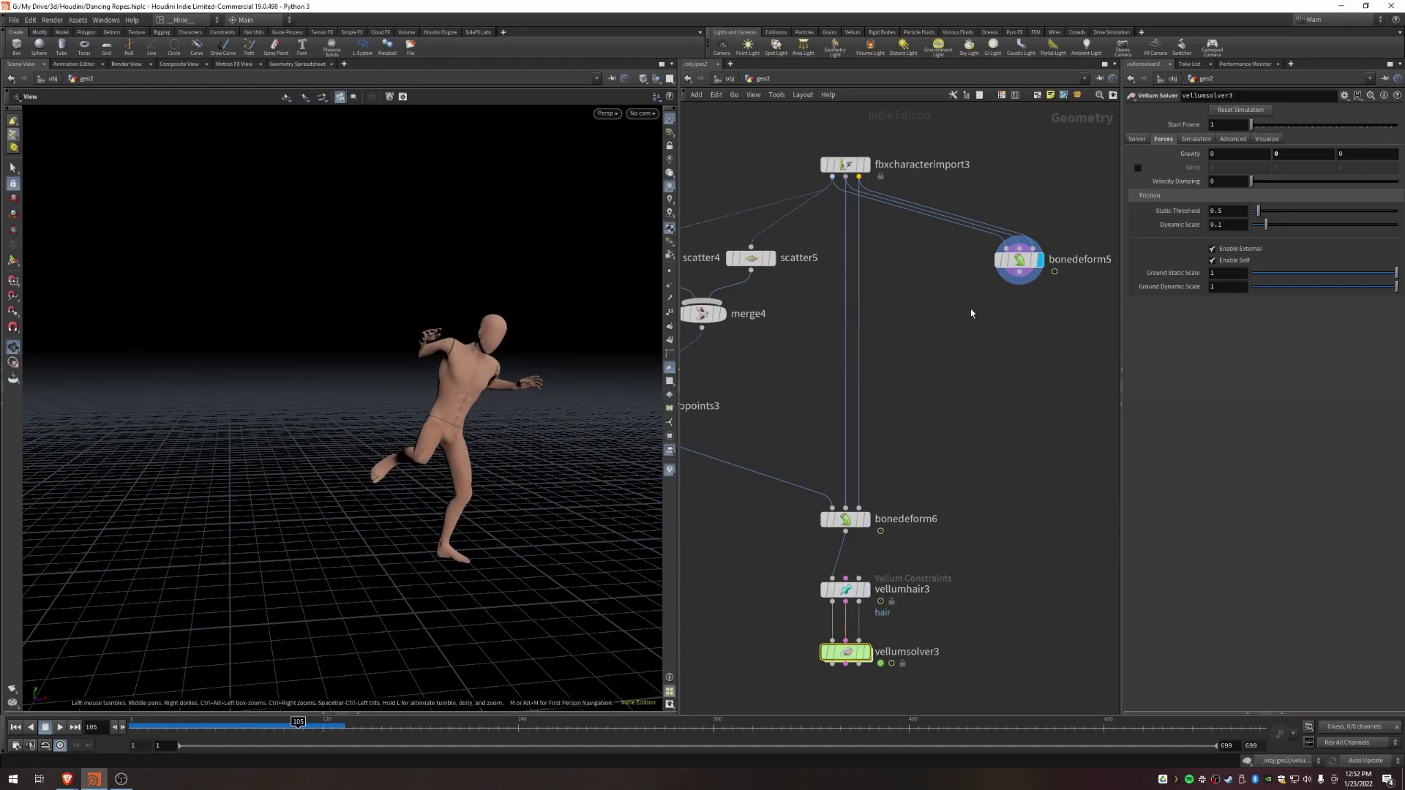
left_click_drag(1019, 272, 888, 577)
Step: Return to the first frame, display vellumsolver3, and turn off its Show Guide Geometry and Show Collision options
left_click(15, 727)
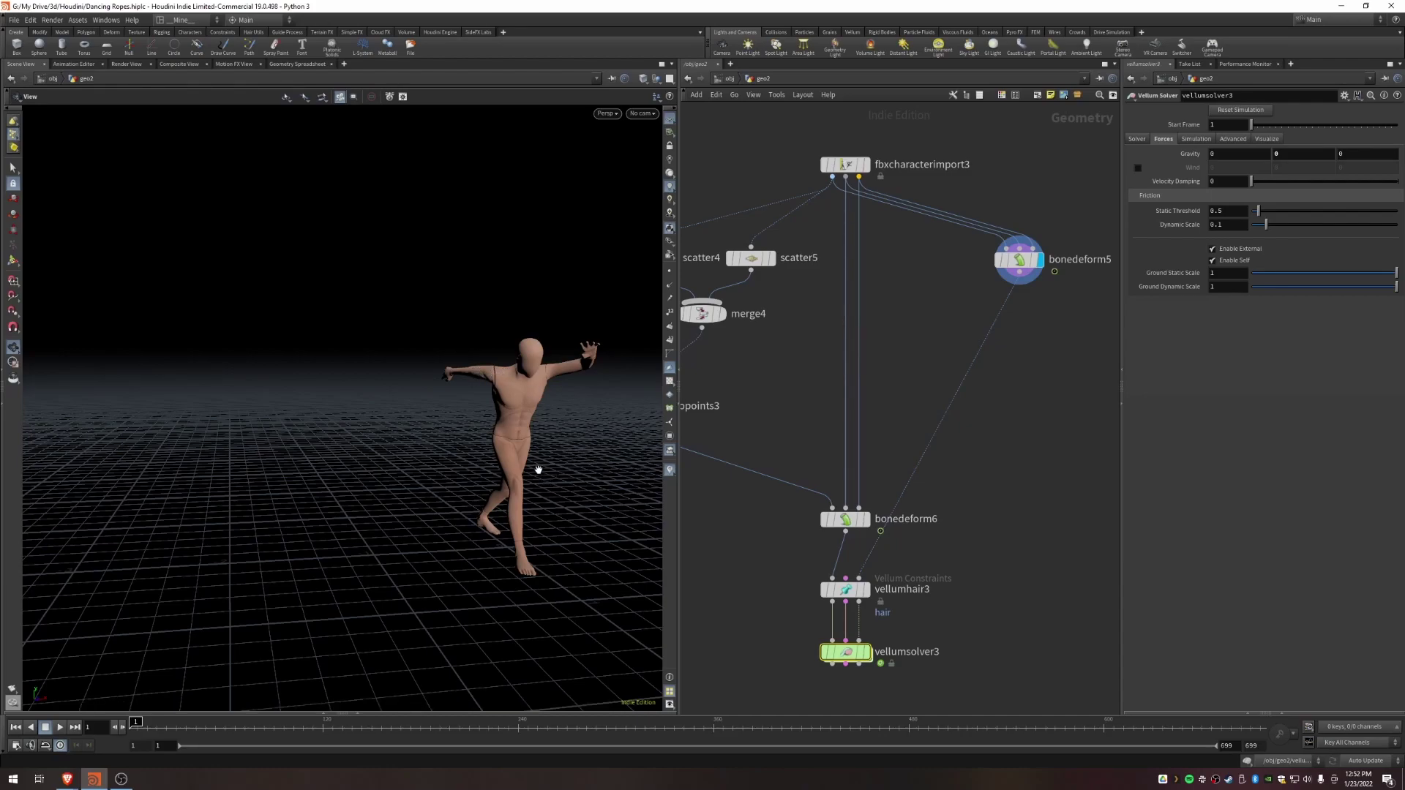
middle_click_drag(532, 401, 356, 366)
left_click_drag(356, 366, 399, 368)
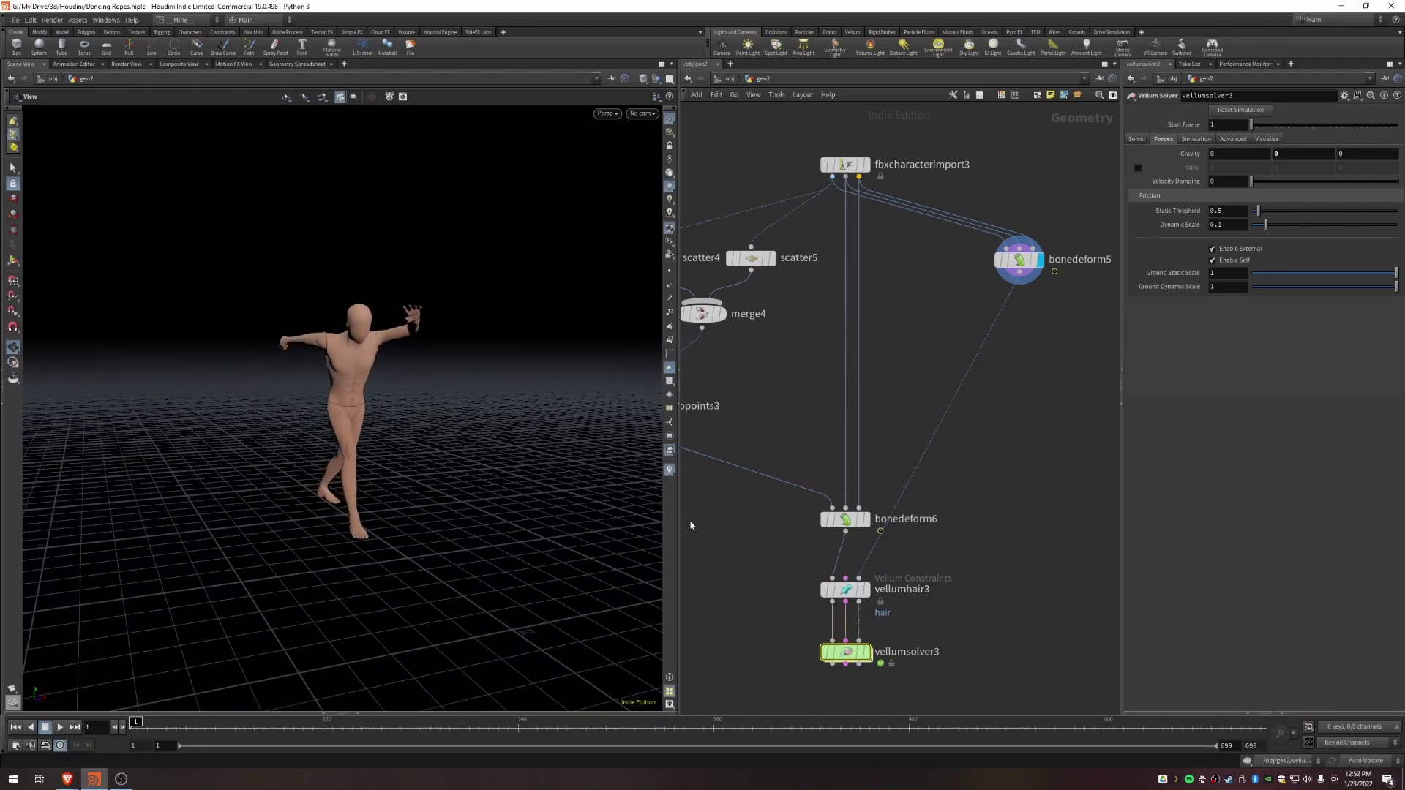
scroll(859, 649, "up", 3)
left_click(870, 653)
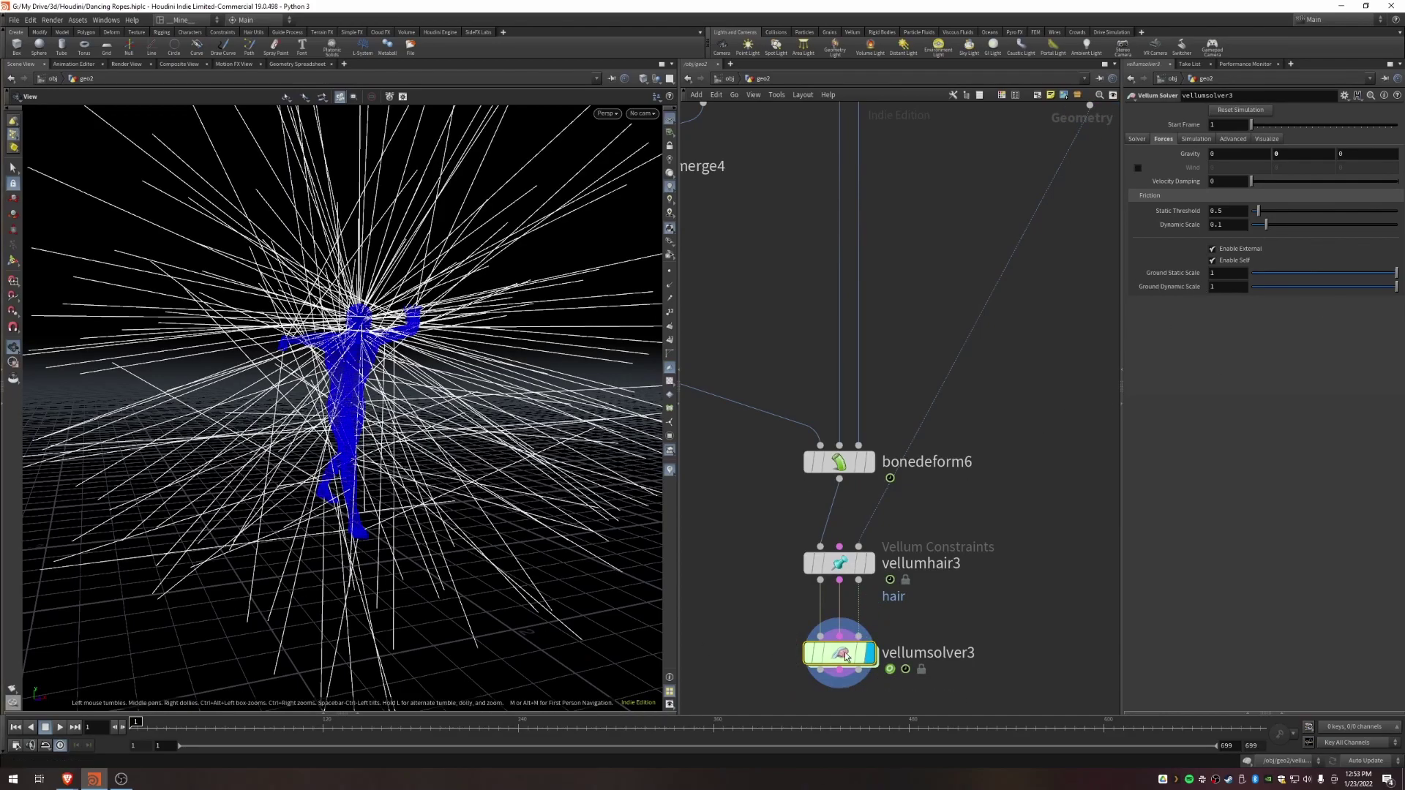
left_click(1264, 139)
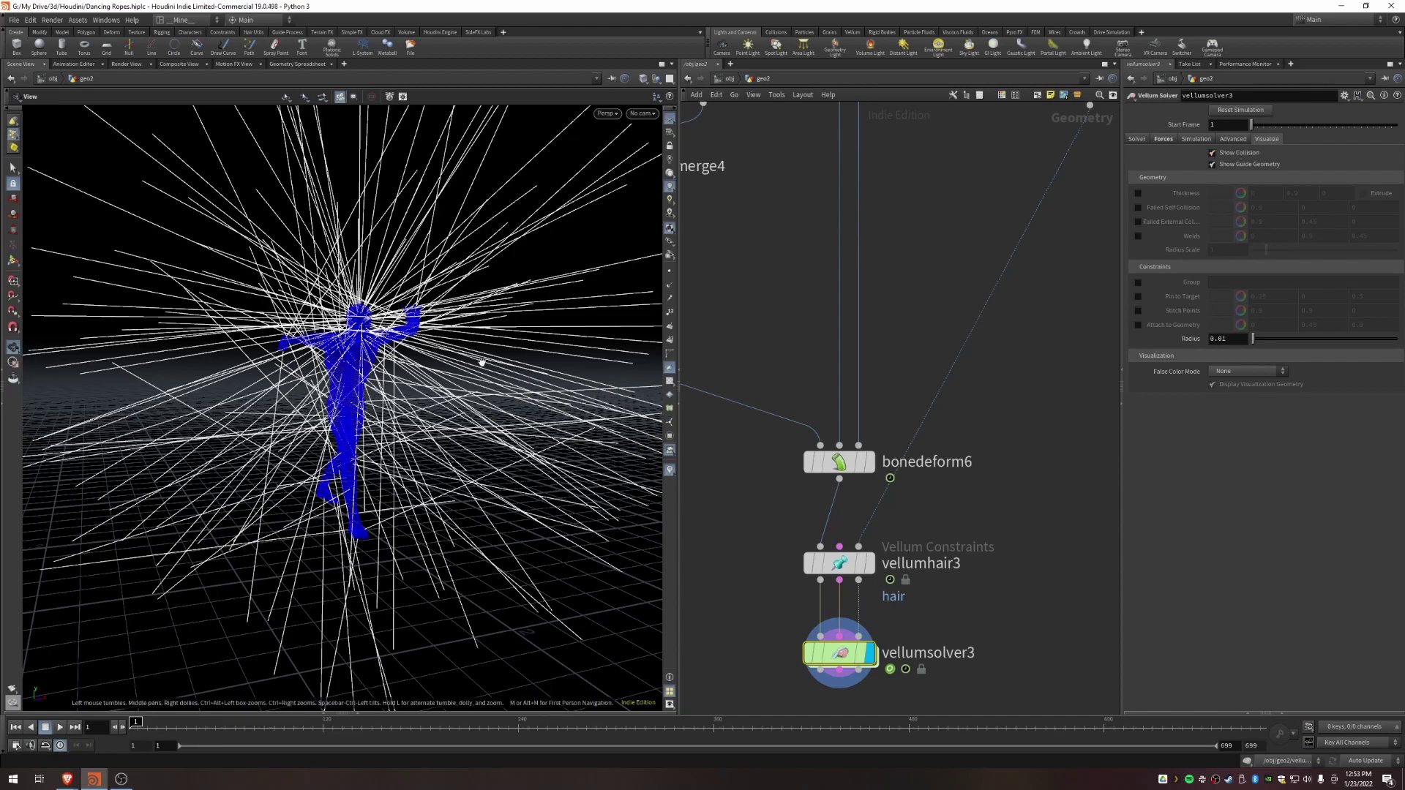
left_click(1240, 165)
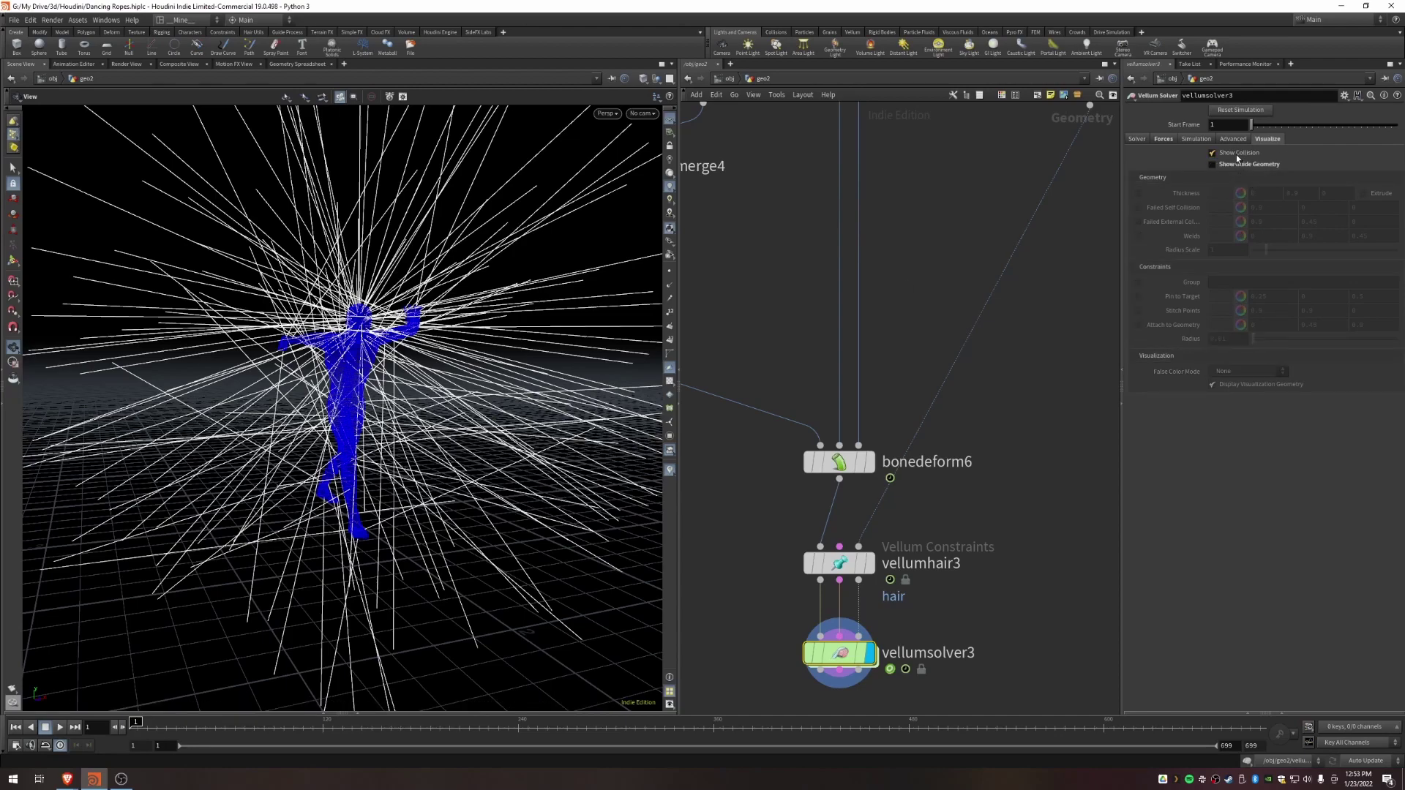
left_click(1237, 155)
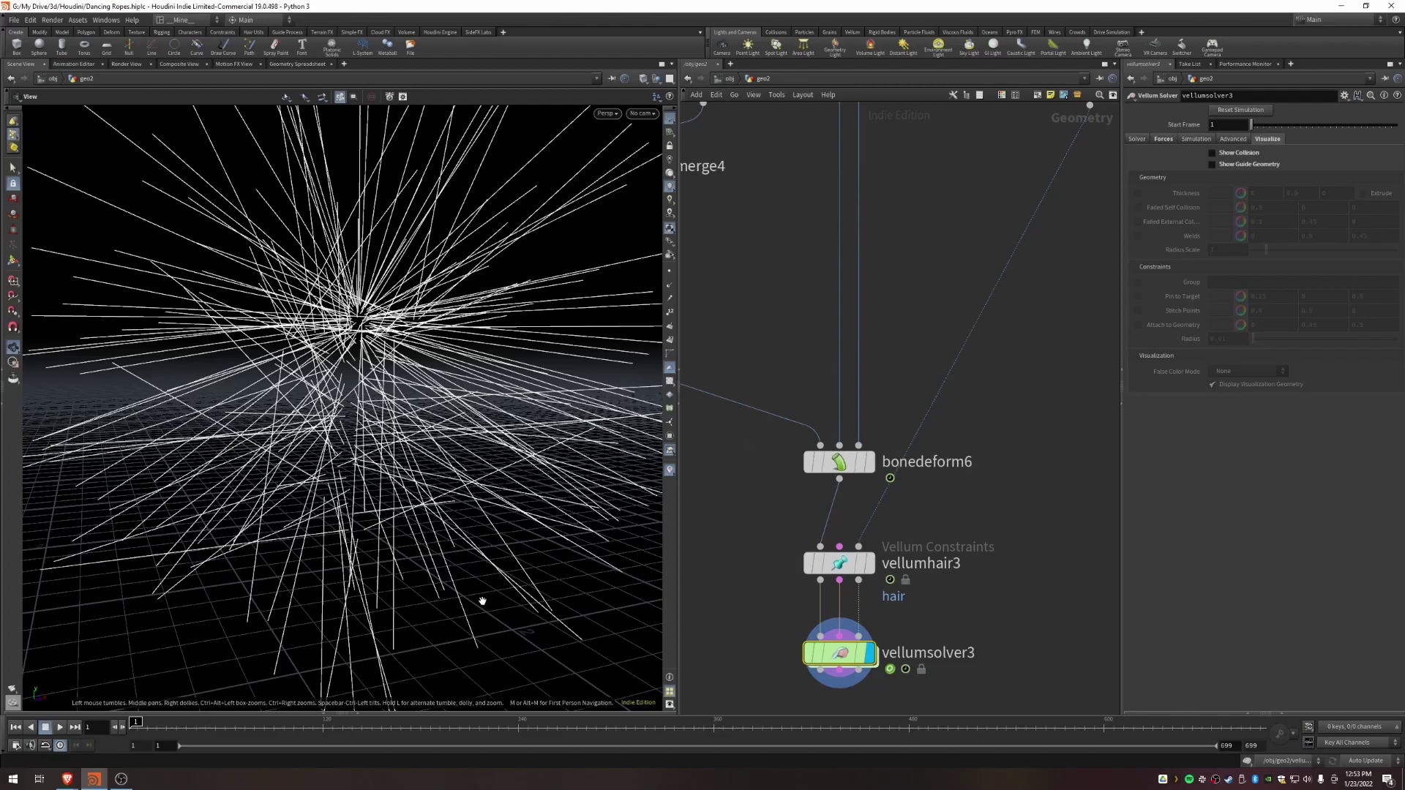
Step: Play the rope simulation with body collisions, replay it from frame 1, and inspect the ropes' starting arrangement
left_click(61, 728)
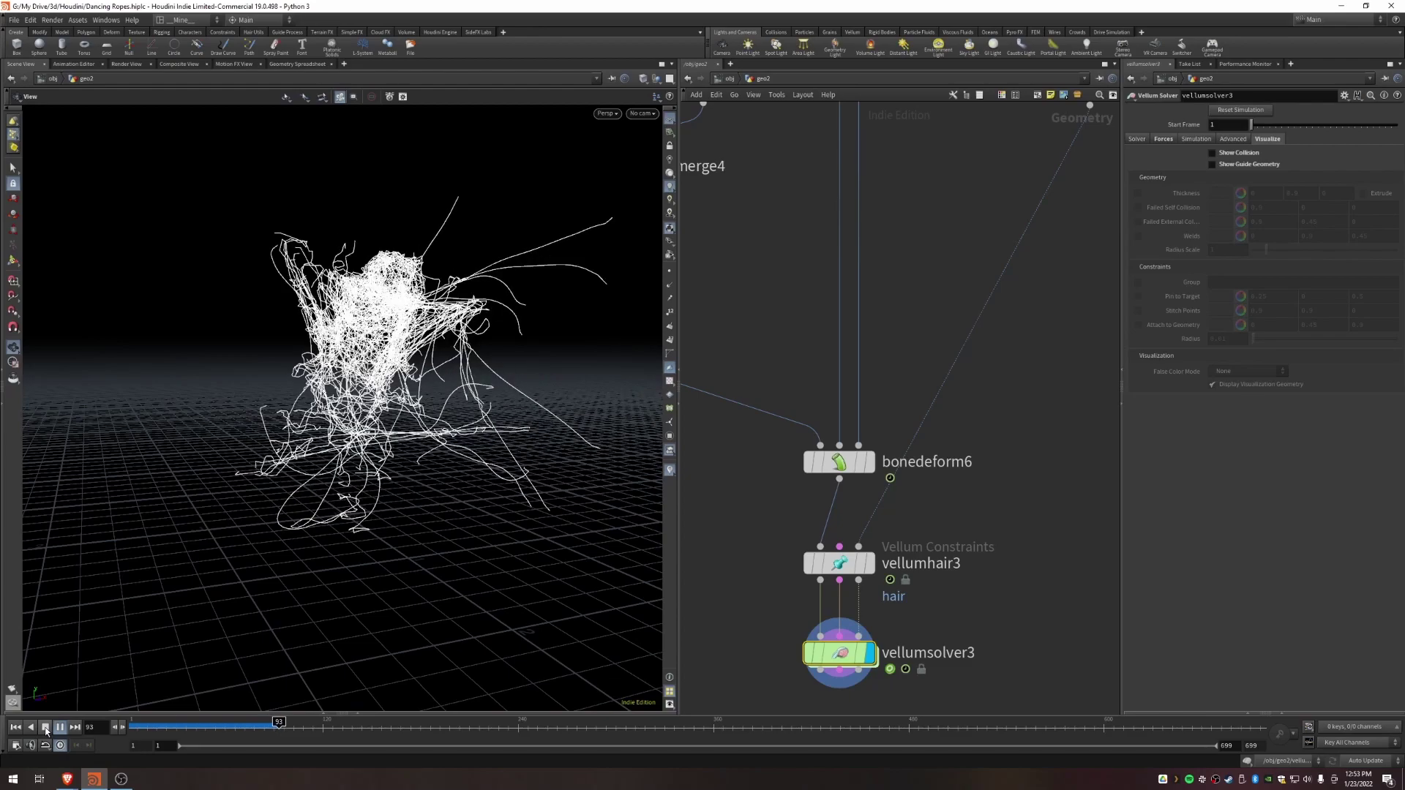
left_click(46, 727)
left_click(14, 727)
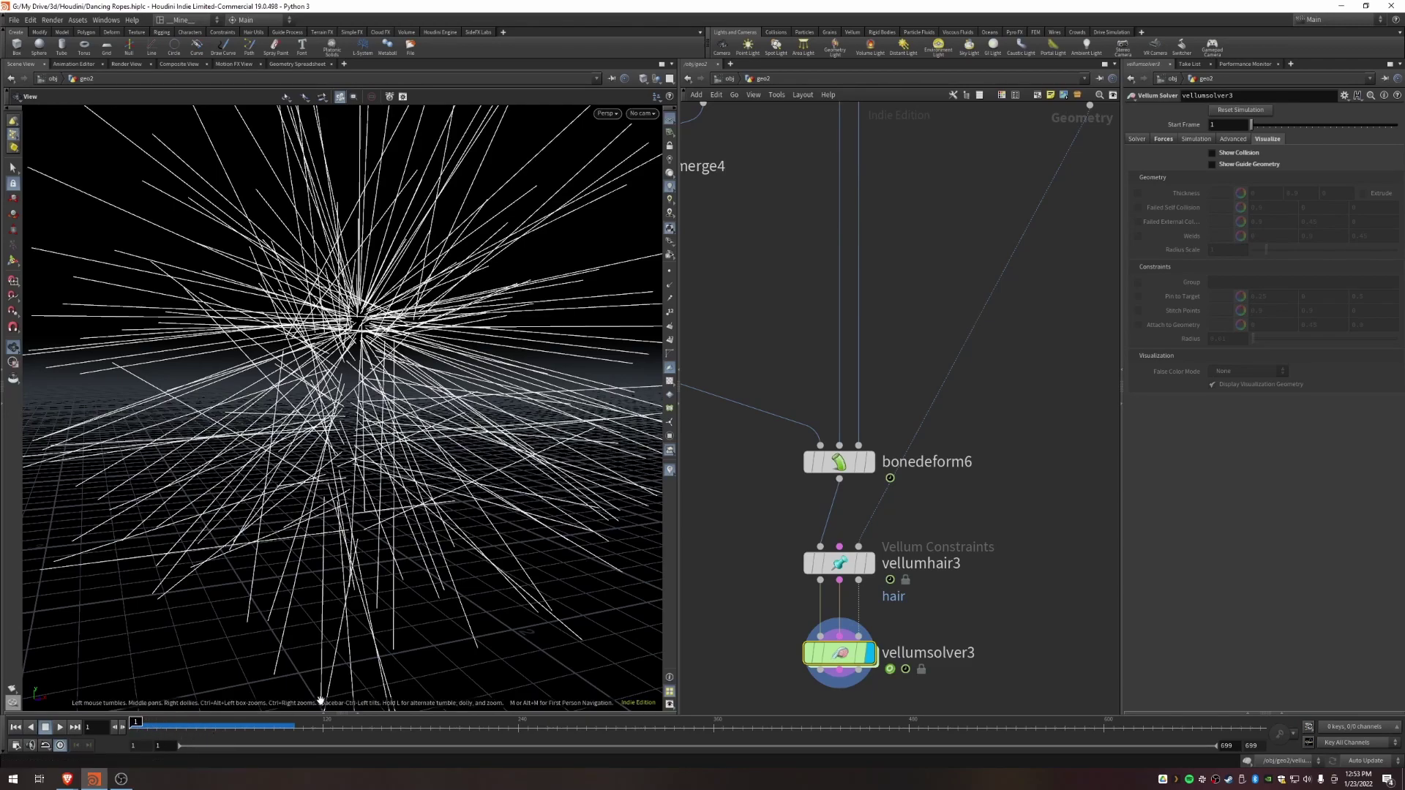
left_click(60, 727)
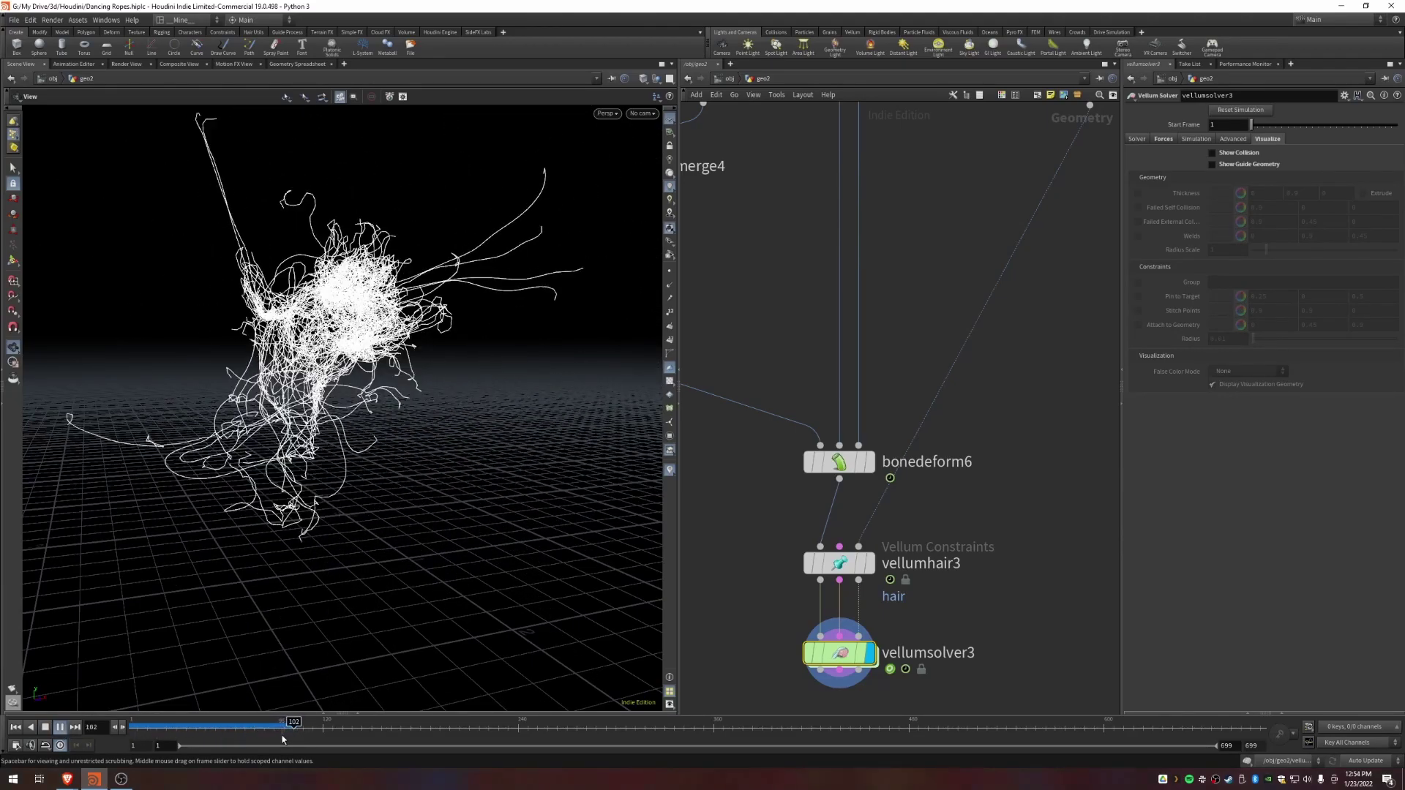
left_click(47, 727)
left_click_drag(286, 728, 118, 727)
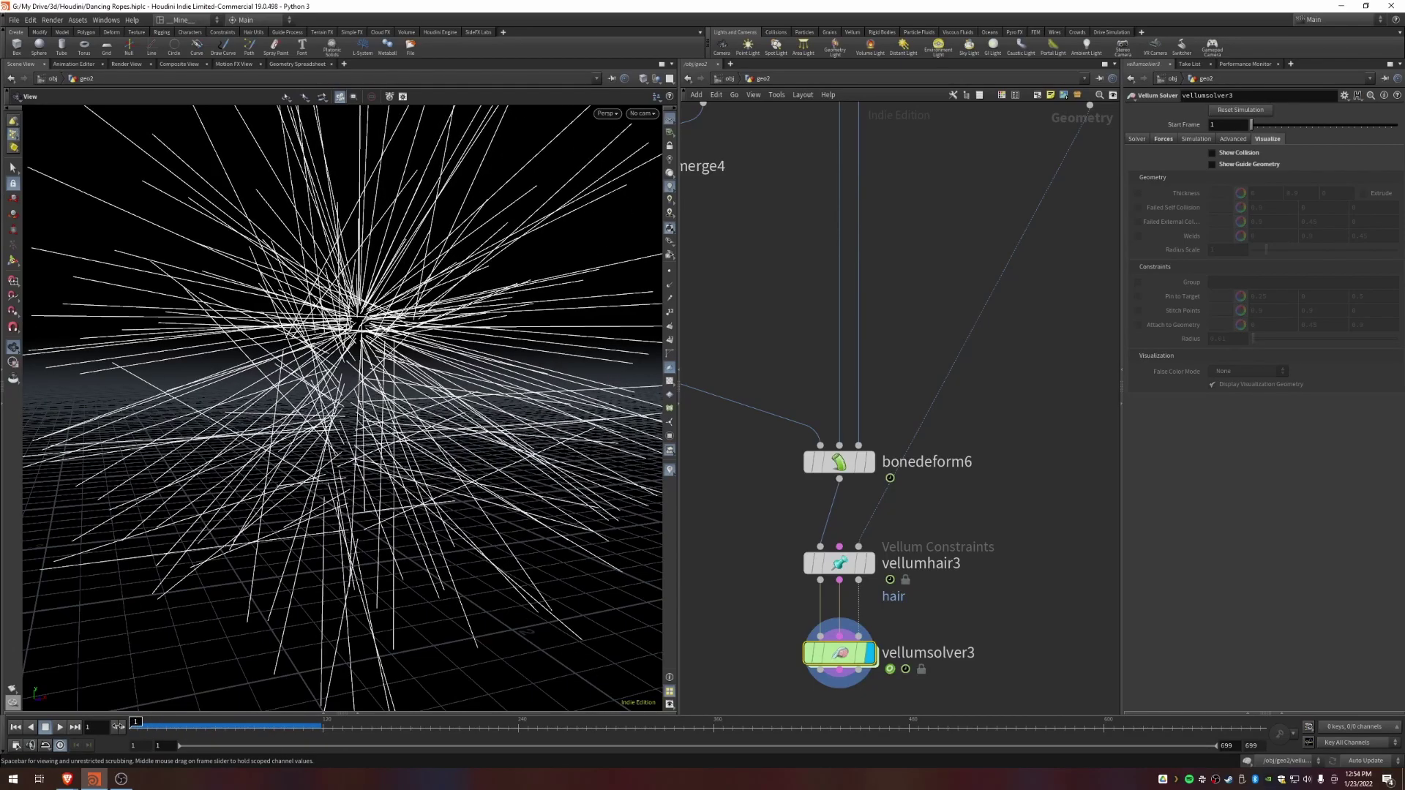
left_click_drag(391, 550, 555, 529)
left_click_drag(357, 535, 284, 519)
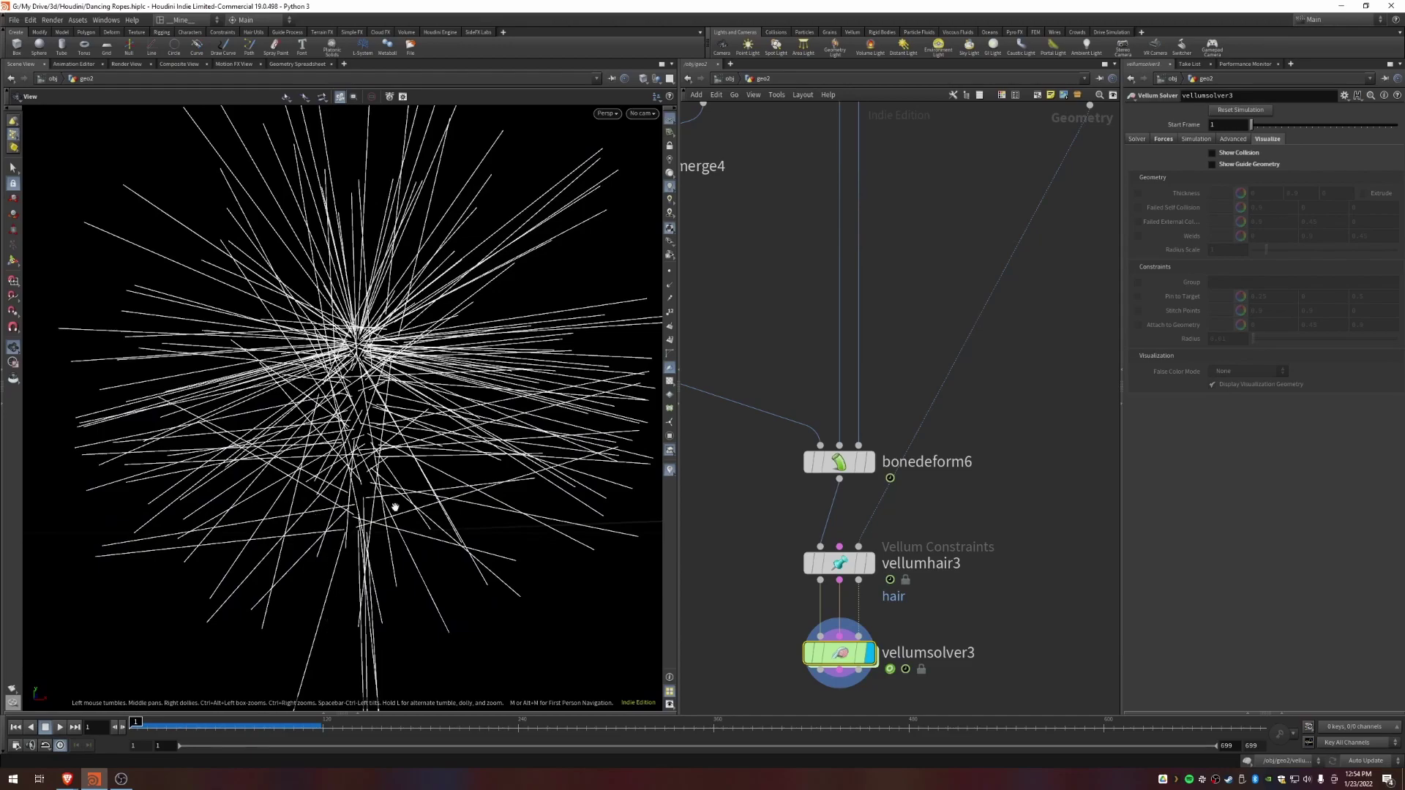
scroll(354, 598, "down", 3)
left_click_drag(353, 403, 329, 454)
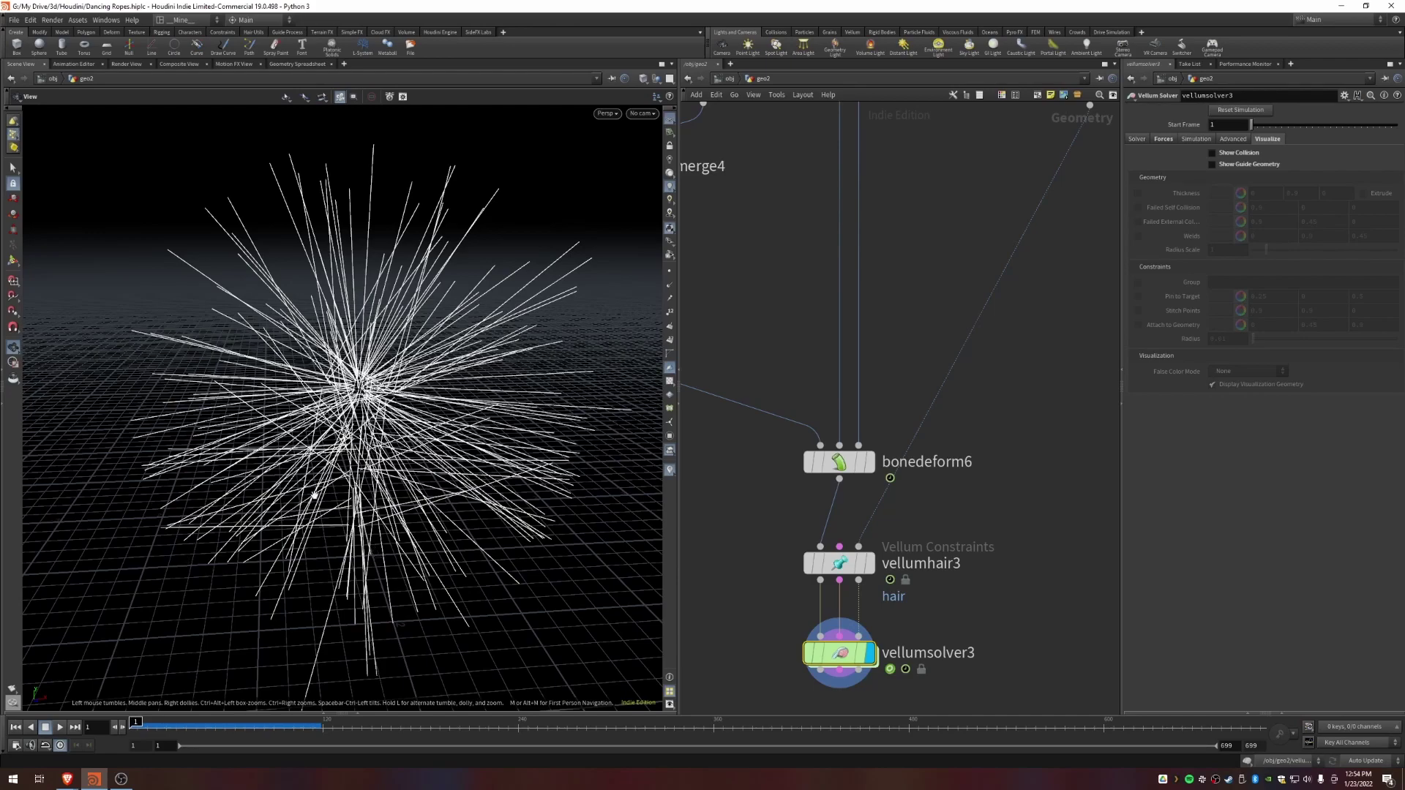
Step: Add a Grid node beside bonedeform5 to serve as the ground
scroll(849, 409, "down", 5)
middle_click_drag(967, 319, 924, 345)
scroll(924, 346, "up", 2)
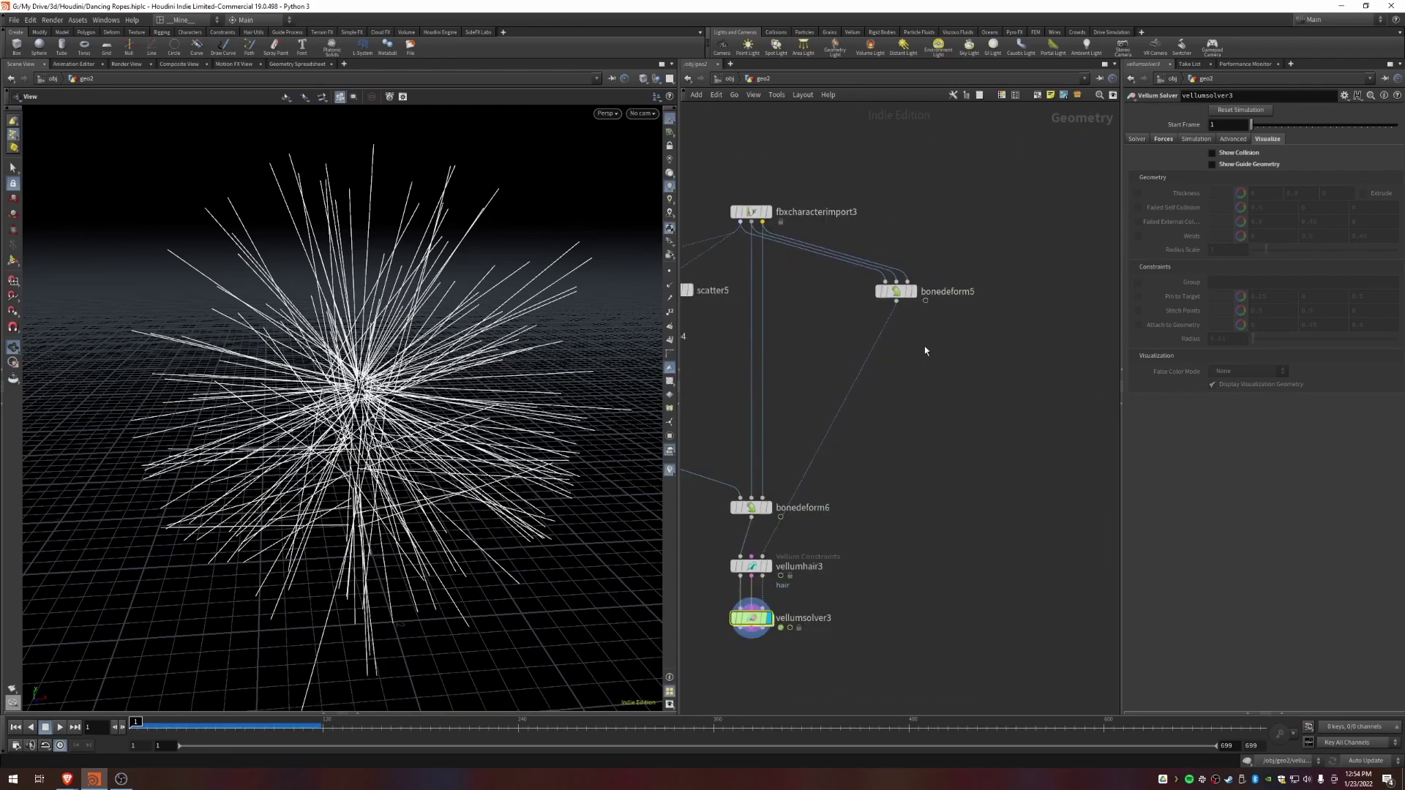
scroll(924, 346, "up", 1)
key("Tab")
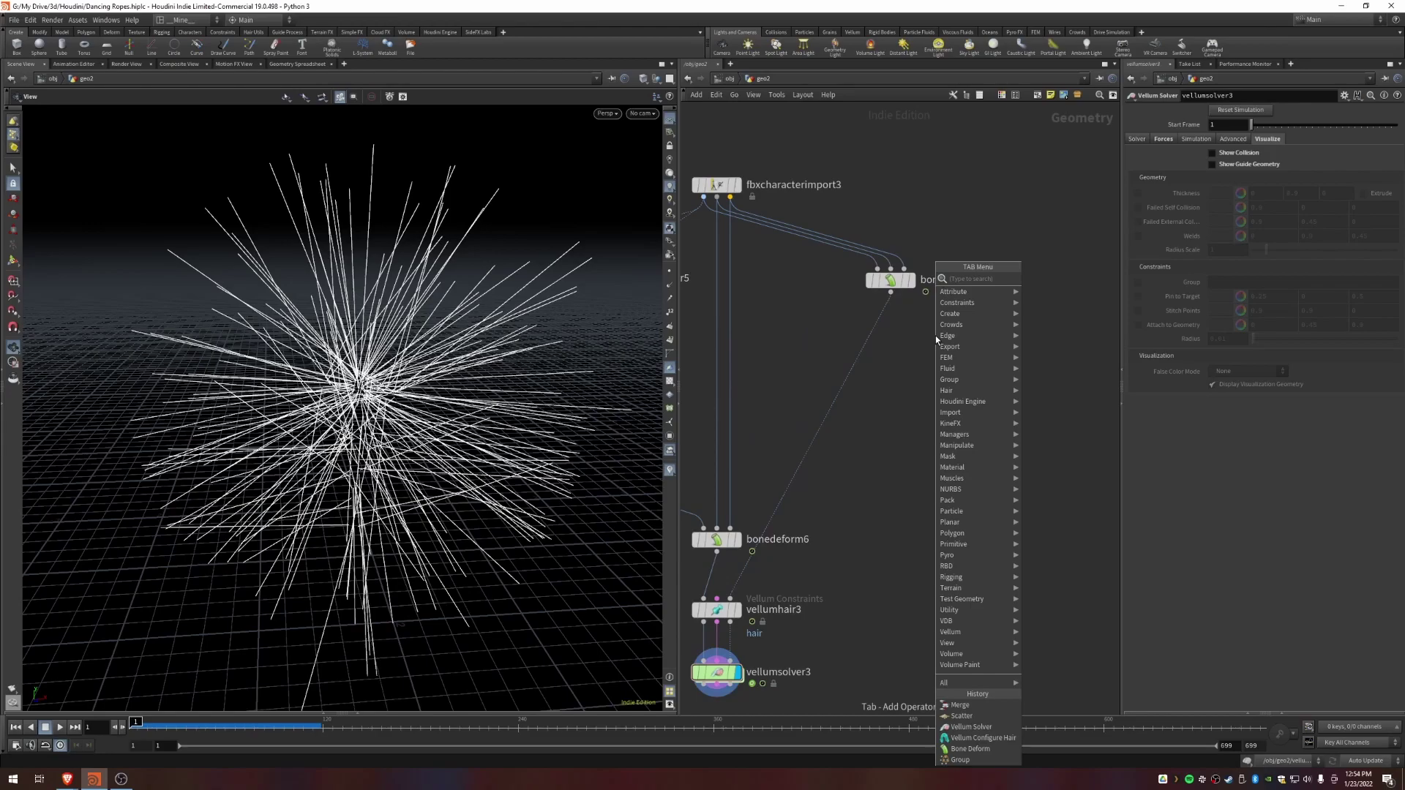
type("null")
key("Return")
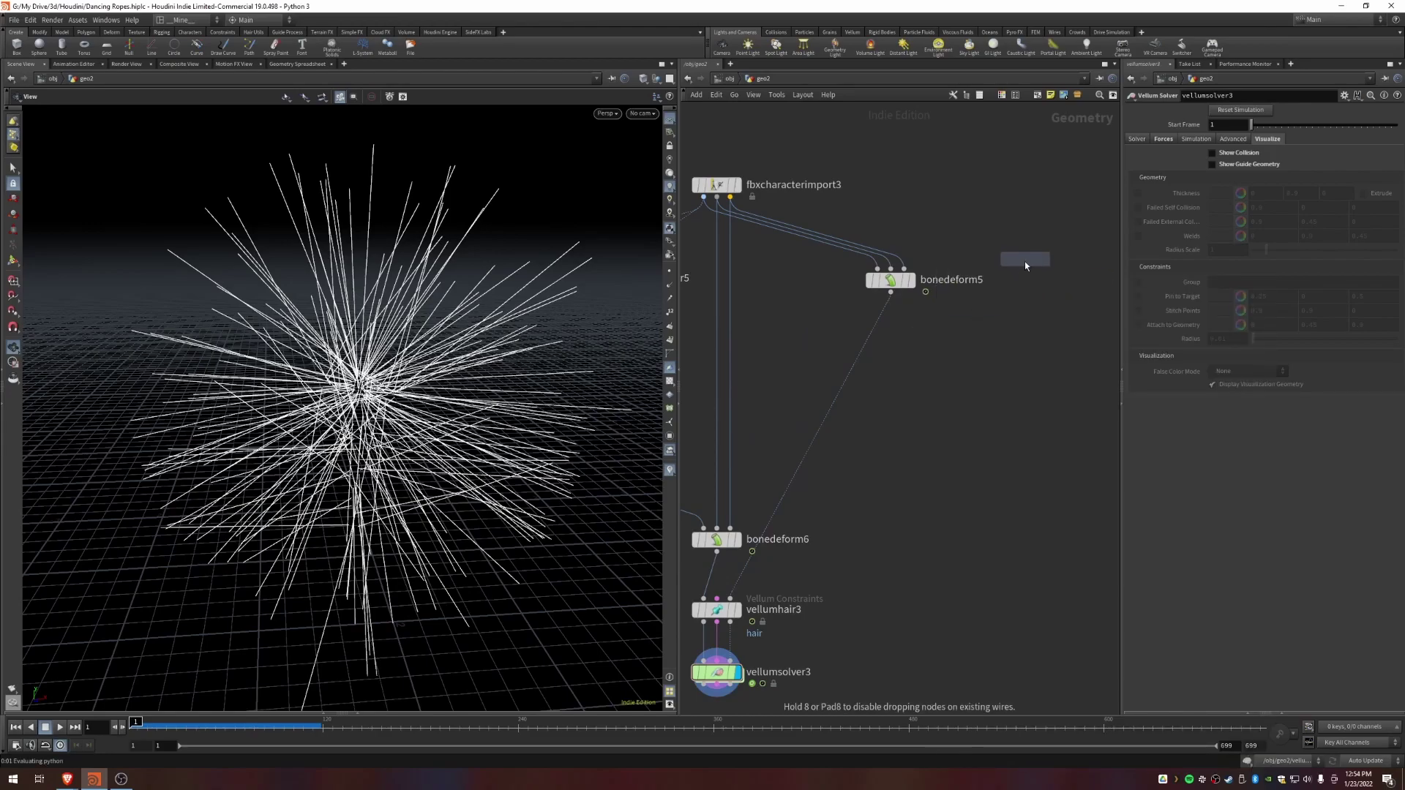
left_click(1025, 259)
left_click_drag(405, 466, 285, 532)
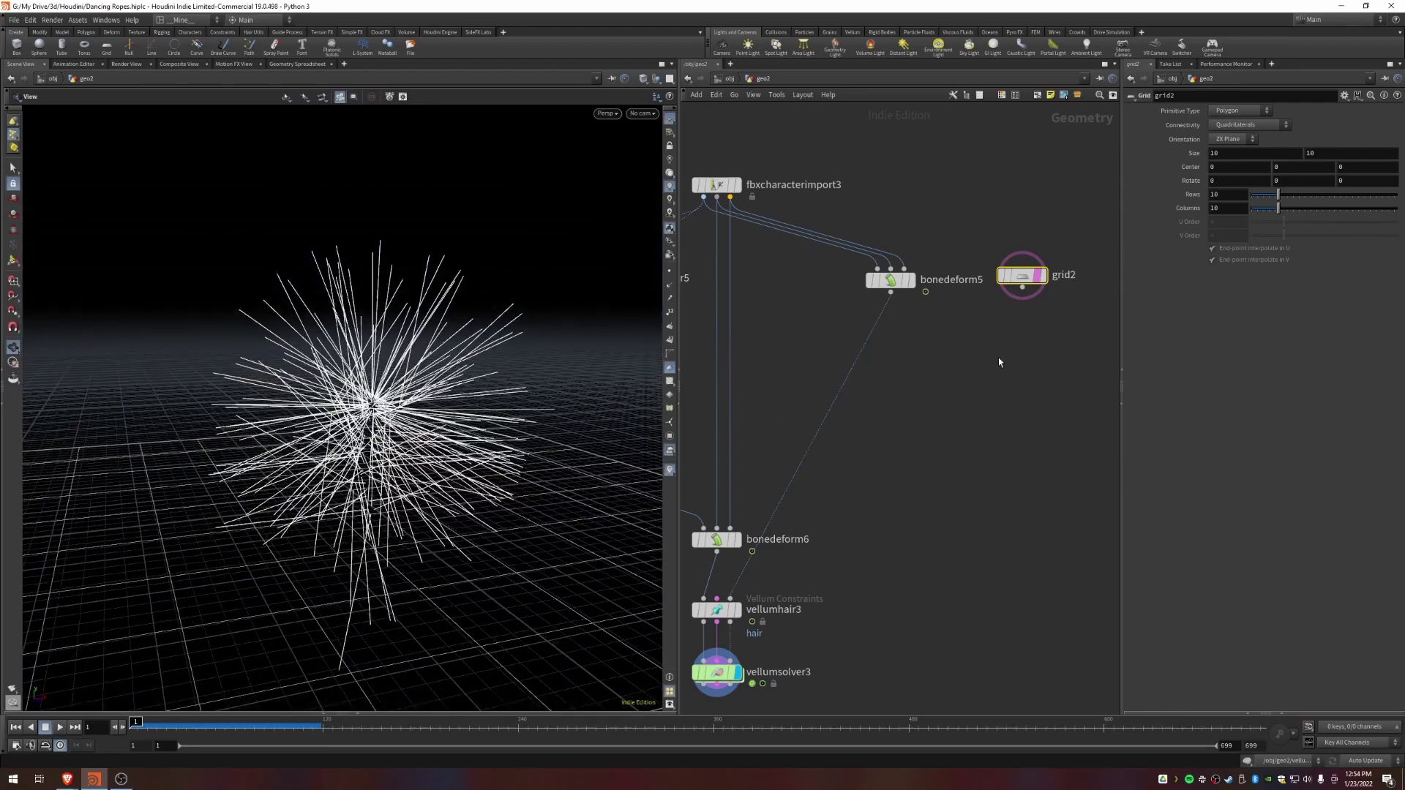
Step: Add a Merge node combining bonedeform5 and the new grid, and display it
key("Tab")
type("merge")
key("Return")
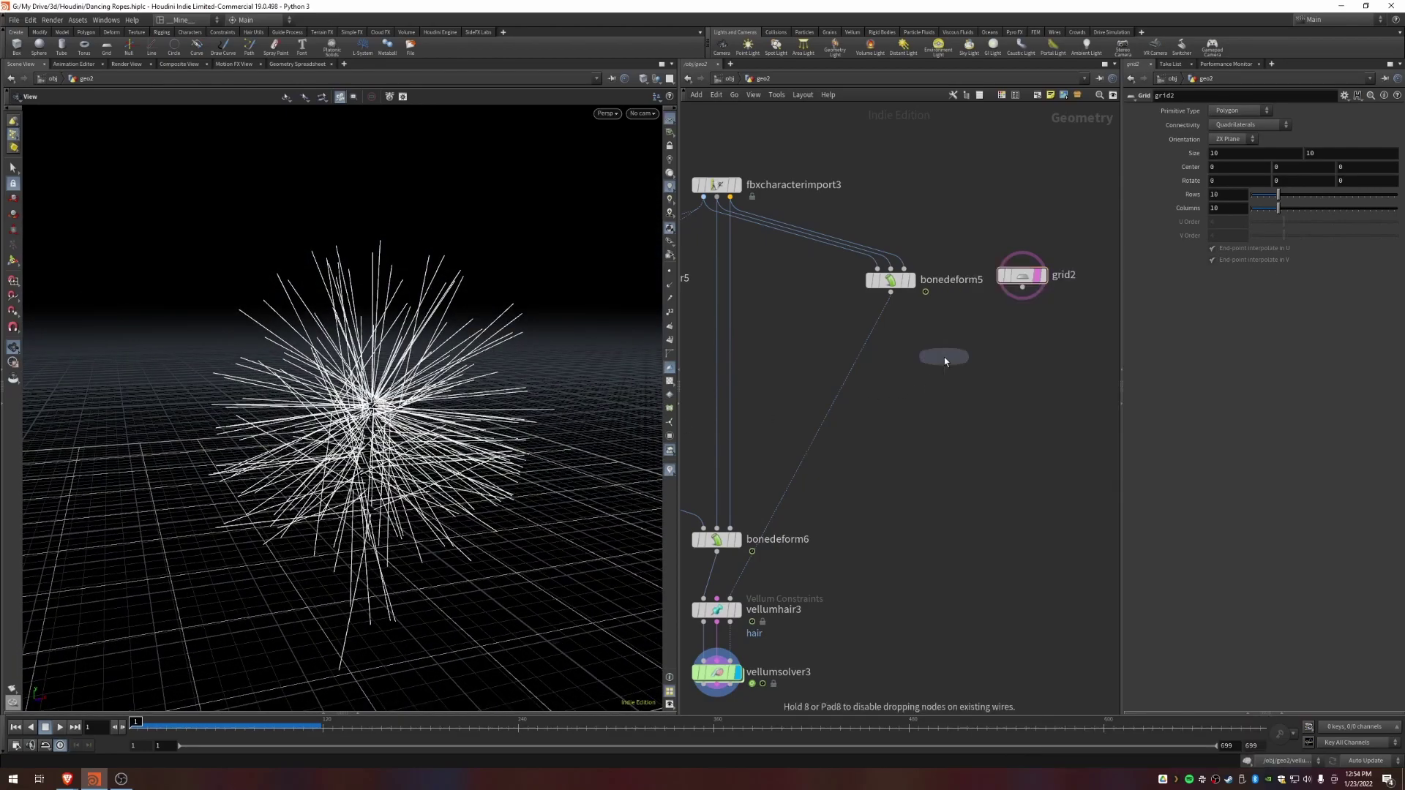
left_click(944, 357)
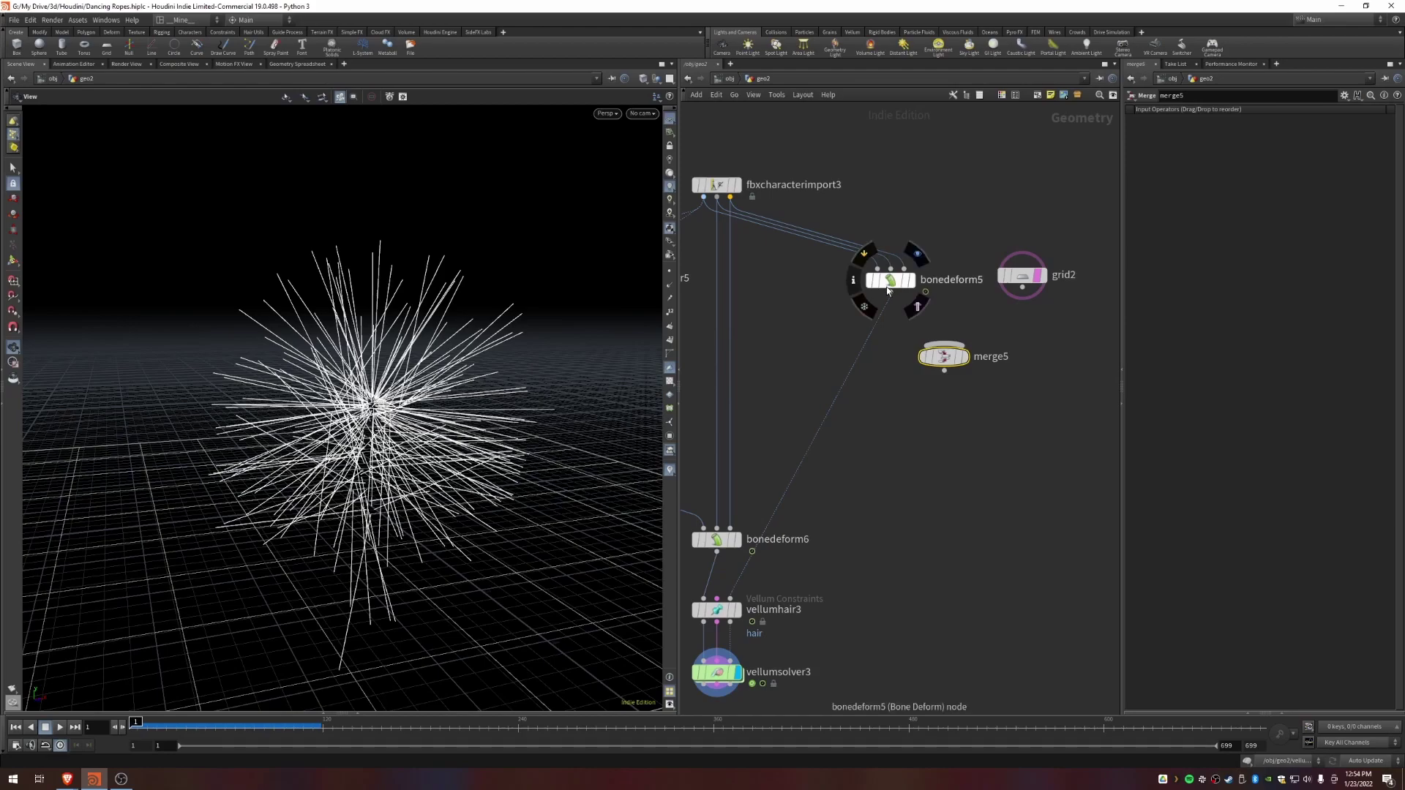
left_click_drag(890, 292, 944, 356)
left_click_drag(1022, 287, 944, 353)
left_click(964, 357)
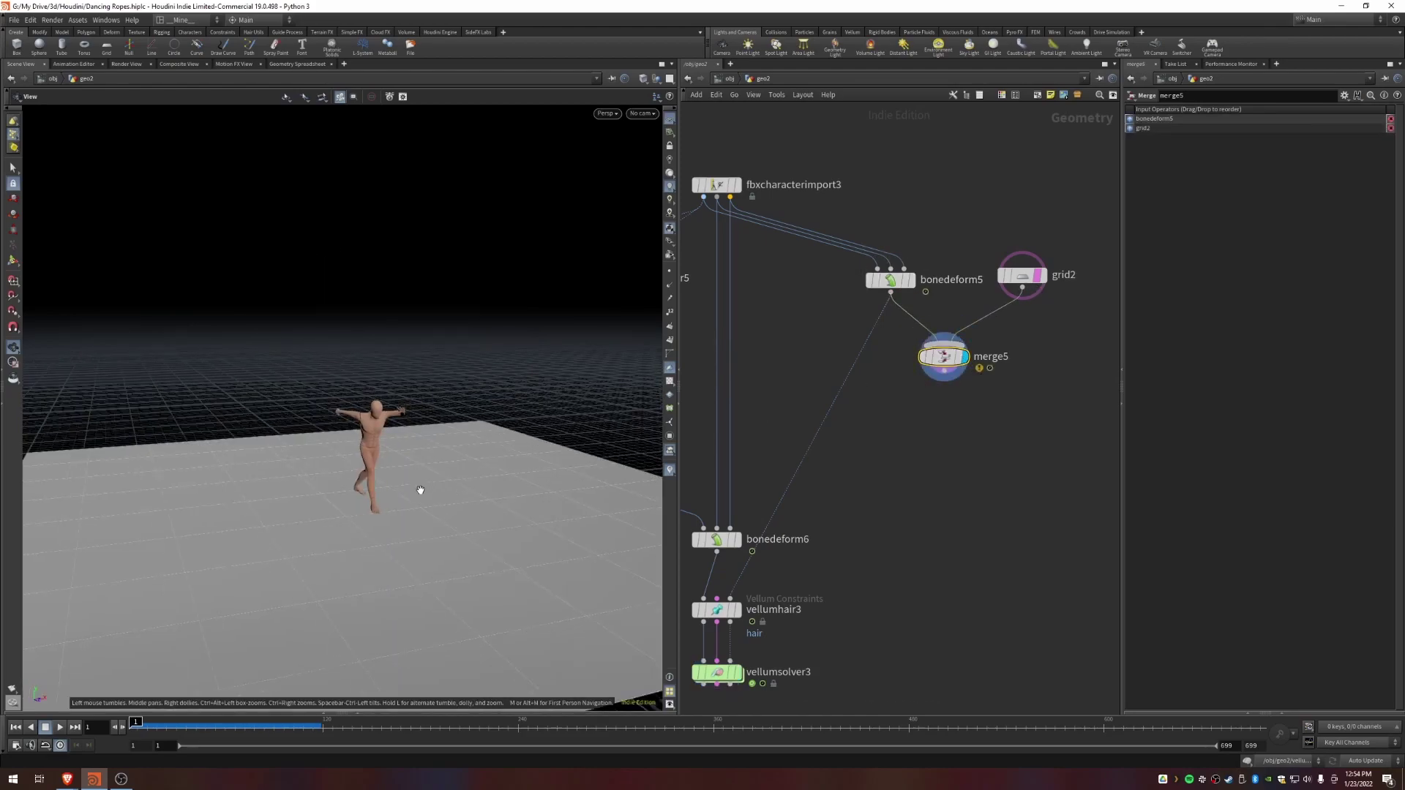
Step: Feed merge5 into vellumhair3's collision input, then return to frame 1 and display vellumsolver3
left_click_drag(168, 721, 194, 722)
left_click_drag(943, 380, 730, 599)
middle_click_drag(835, 586, 886, 474)
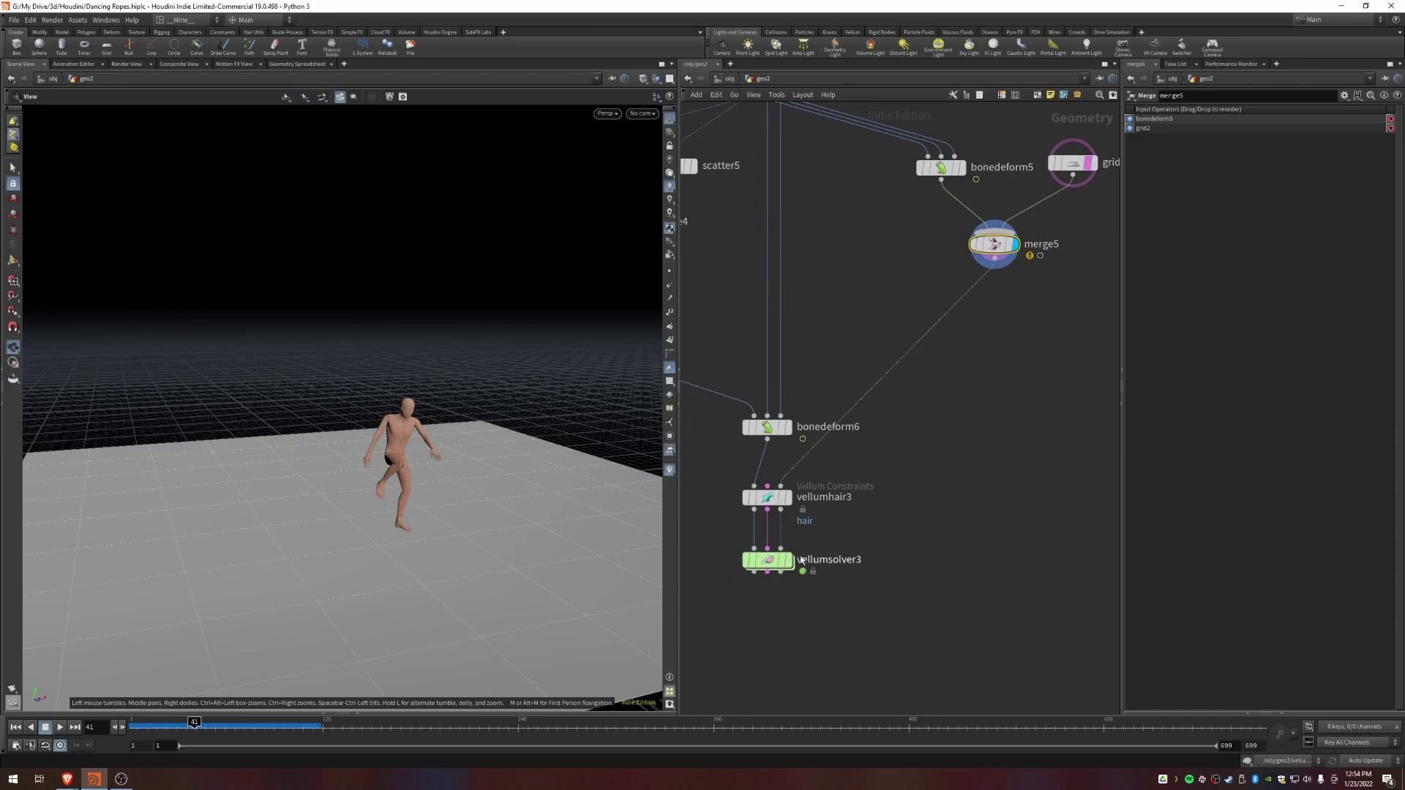
left_click(770, 560)
left_click(15, 726)
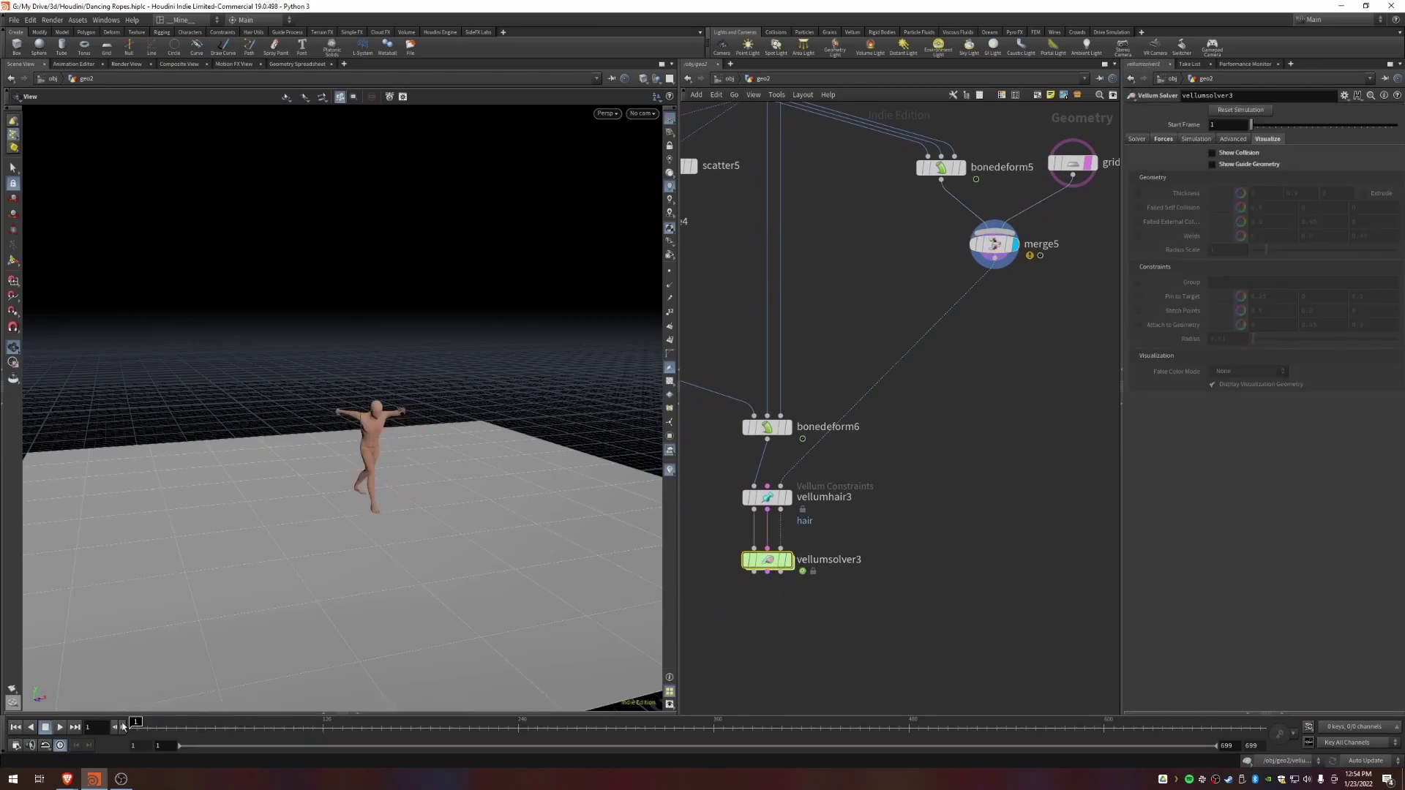
Step: Play the rope simulation with the body and ground collisions, inspect the ropes near the floor, and return to frame 1
left_click(60, 727)
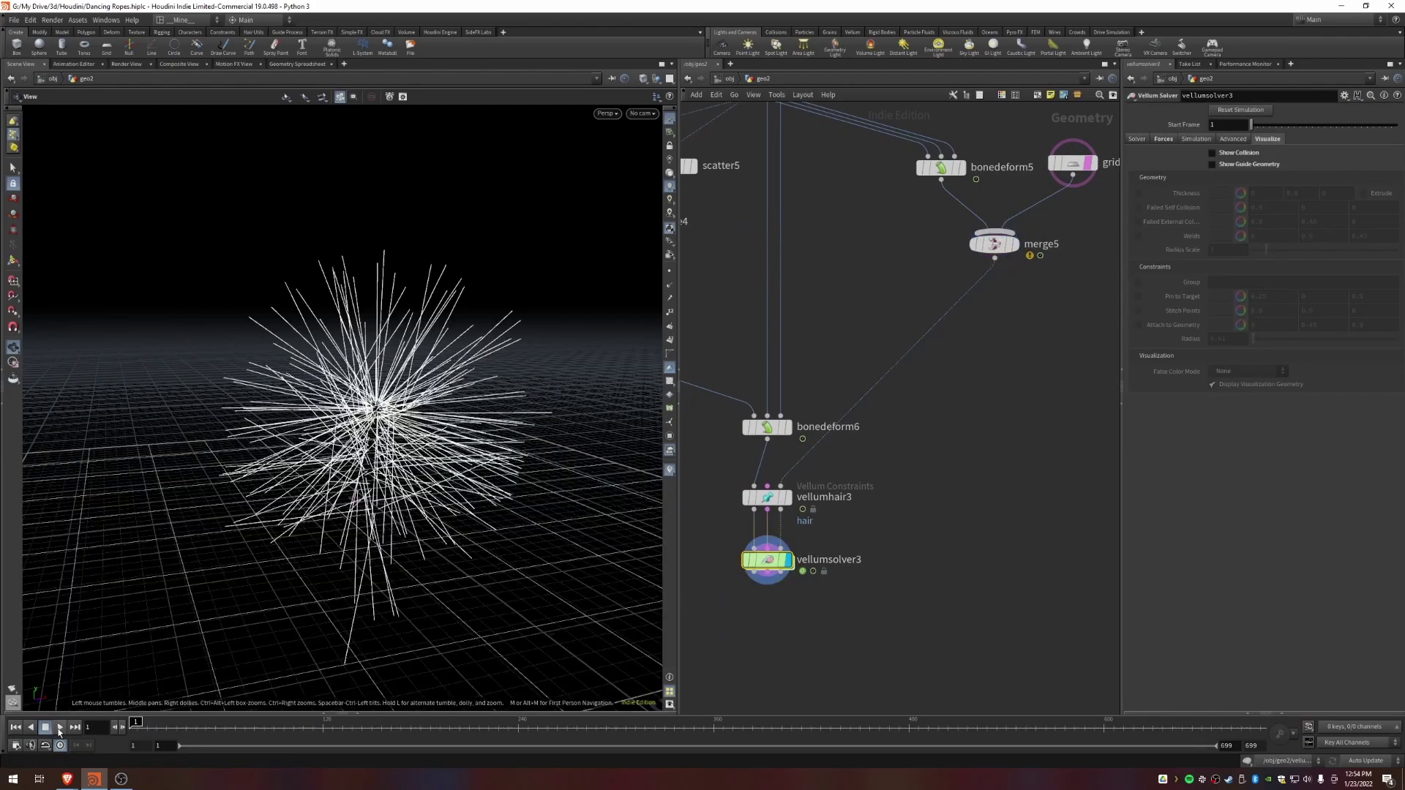
left_click_drag(261, 497, 228, 465)
left_click_drag(373, 541, 379, 546)
scroll(378, 547, "up", 1)
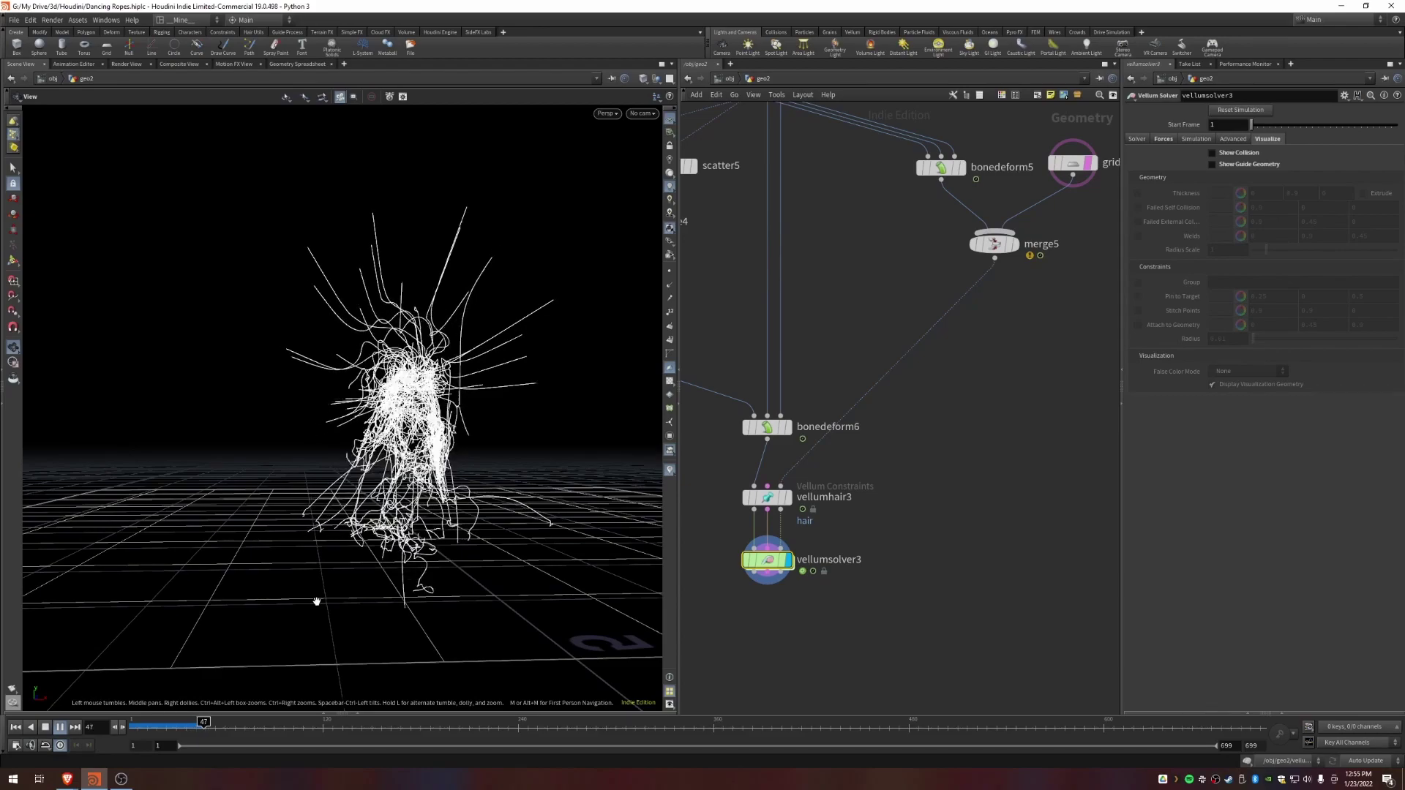
left_click(46, 729)
mouse_move(144, 729)
left_mouse_down()
mouse_move(160, 726)
mouse_move(135, 726)
left_mouse_up()
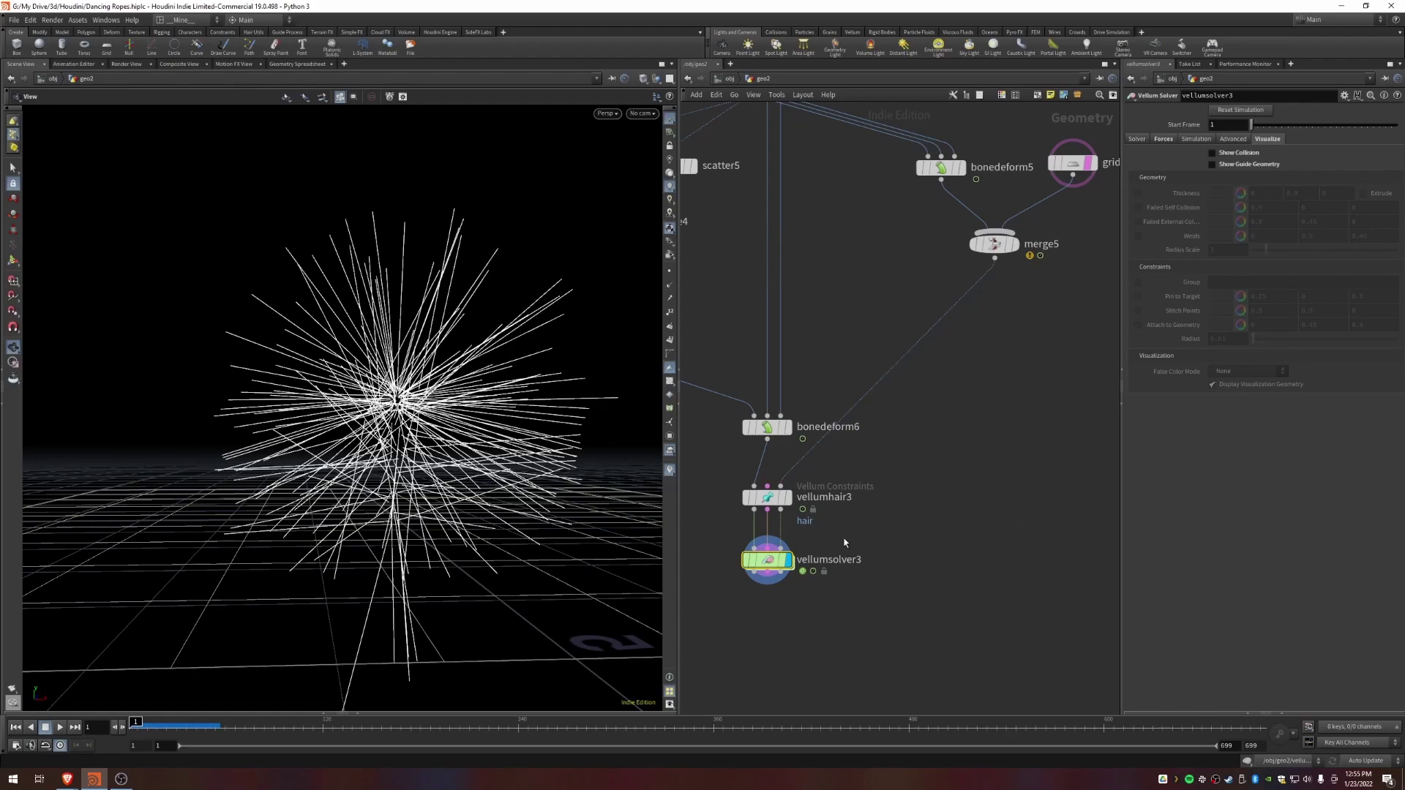
Step: Insert a Point Wrangle node between bonedeform6 and vellumhair3, moving the Vellum nodes down for space, and display it
left_click_drag(719, 601, 769, 561)
key("Tab")
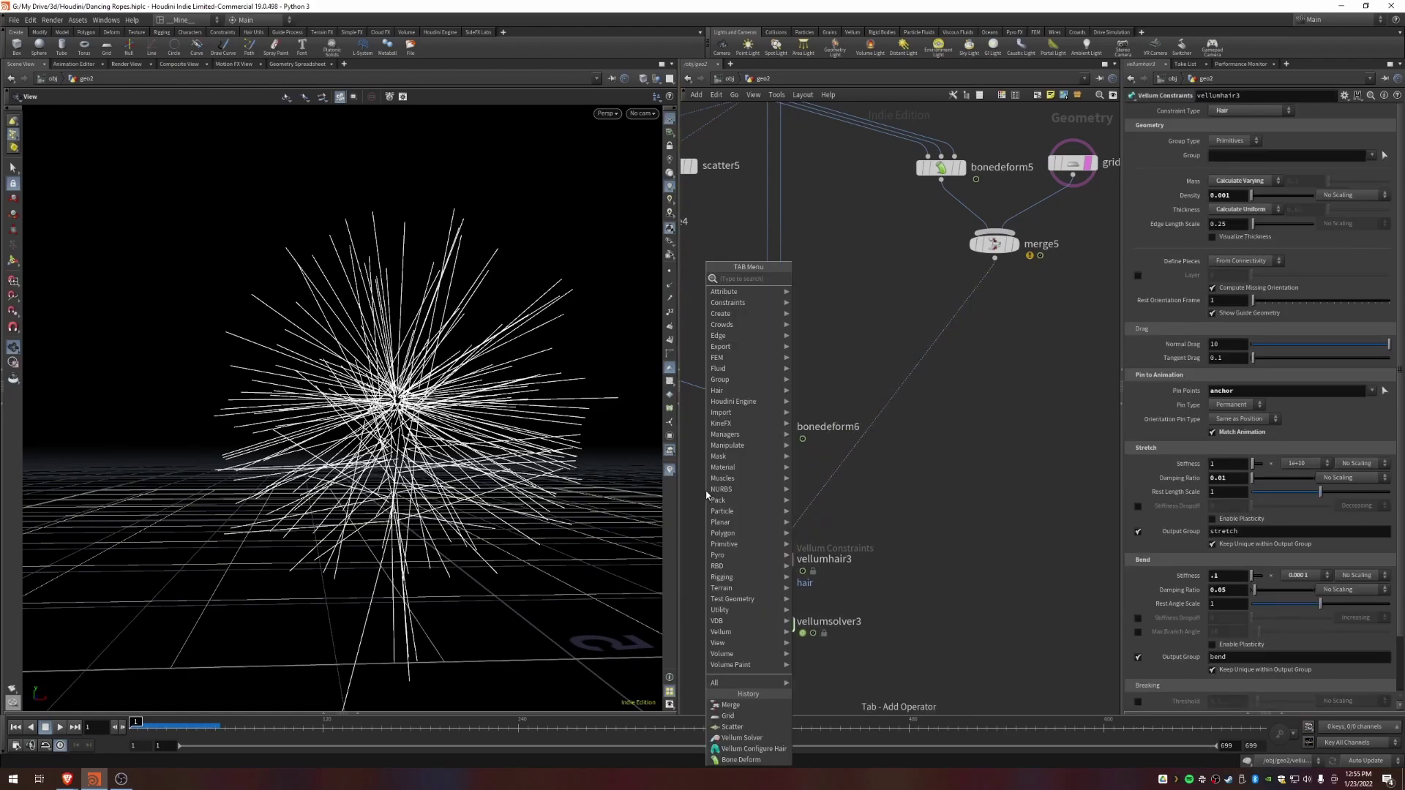
type("file c")
key("Return")
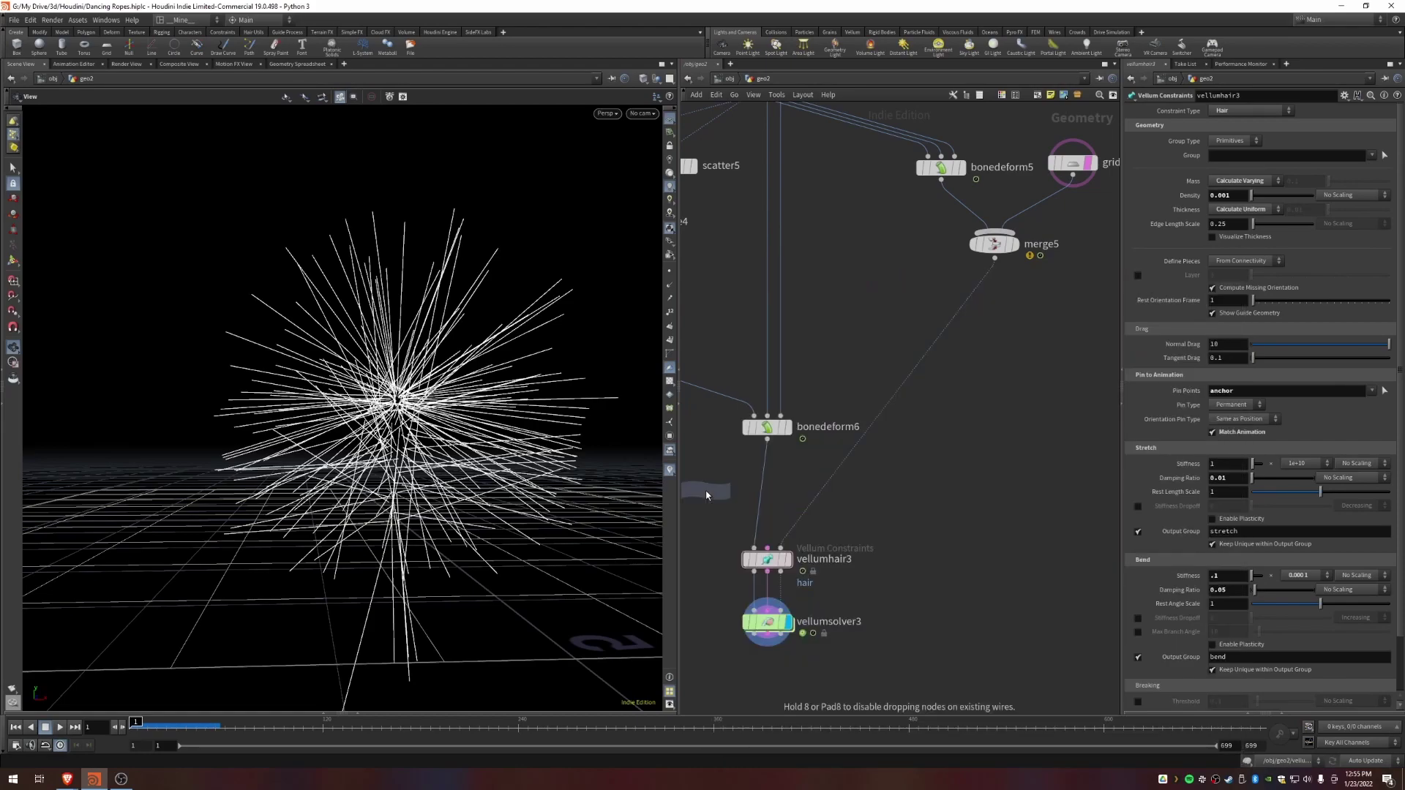
left_click(764, 486)
left_click(796, 428)
left_click(795, 401)
left_click(795, 458)
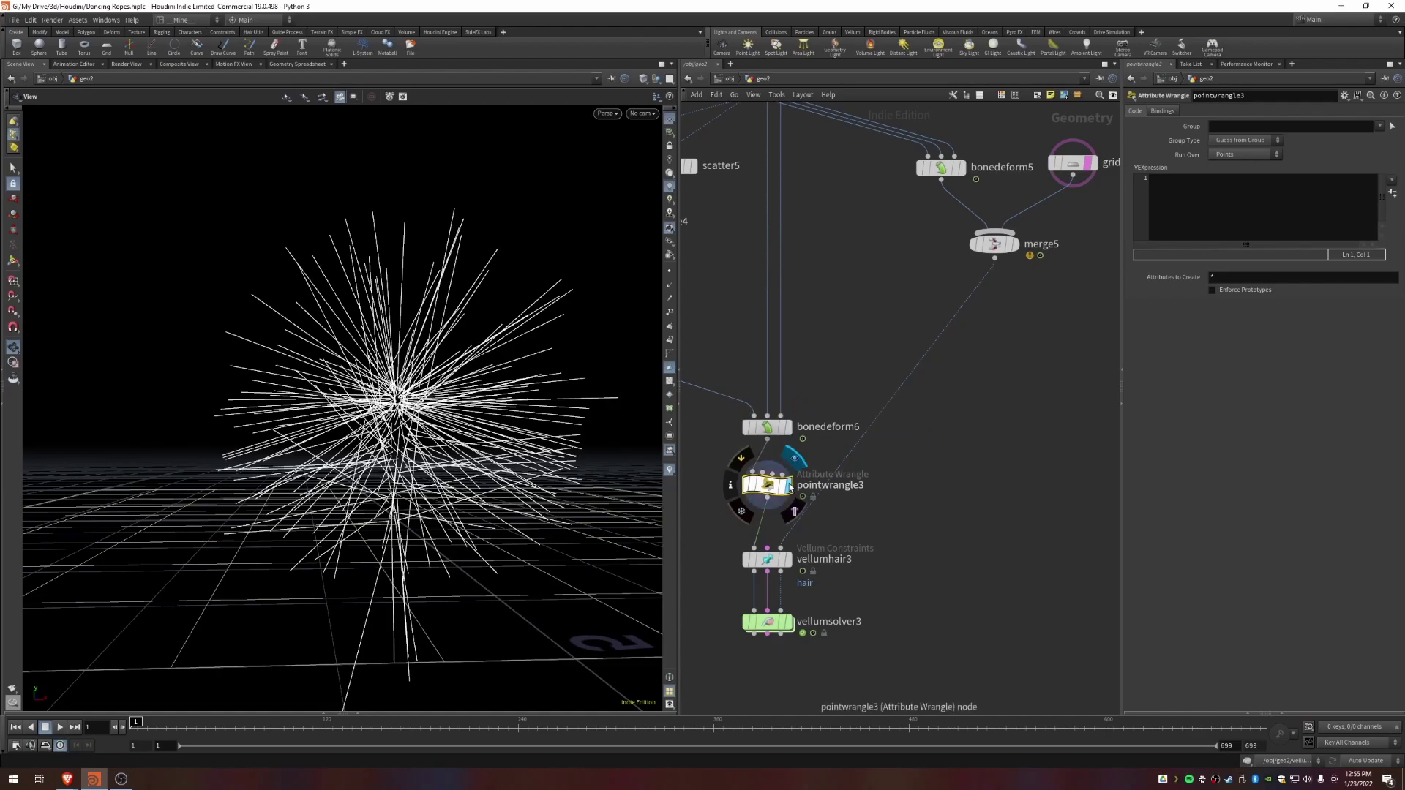
Step: Write the expression if(@P.y < 0) @P.y = 0; in pointwrangle3
mouse_move(421, 482)
left_mouse_down()
mouse_move(402, 448)
mouse_move(404, 466)
left_mouse_up()
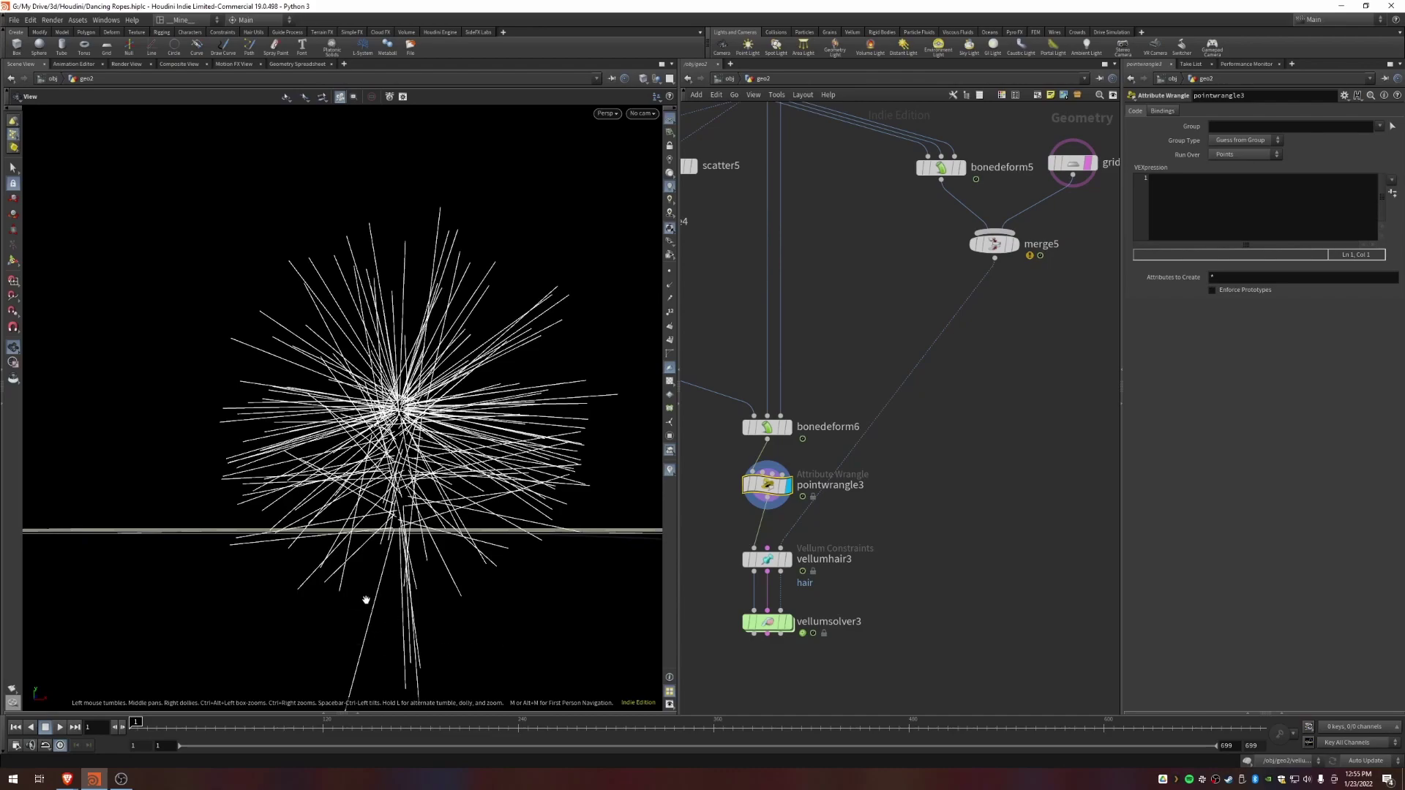
left_click(1185, 199)
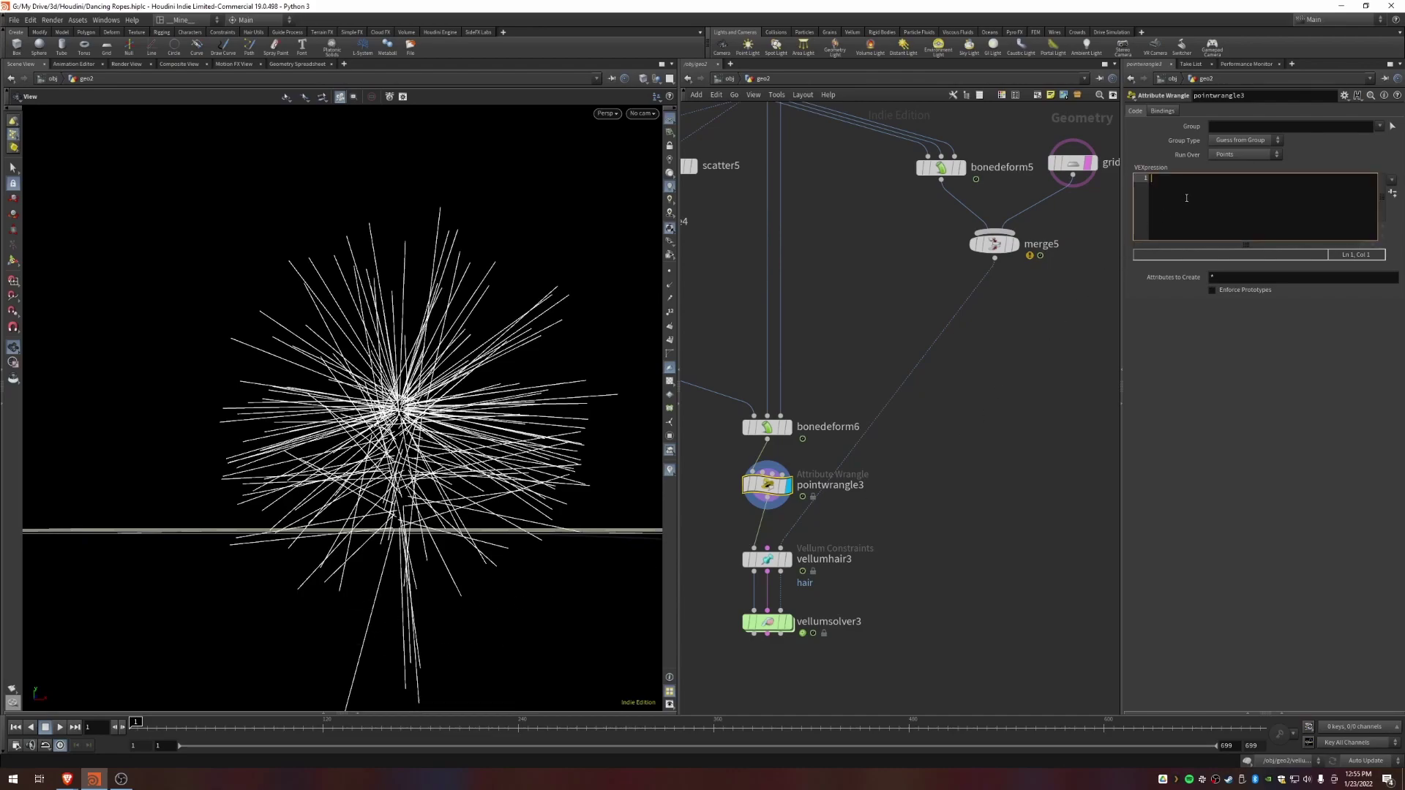
type("if(@P")
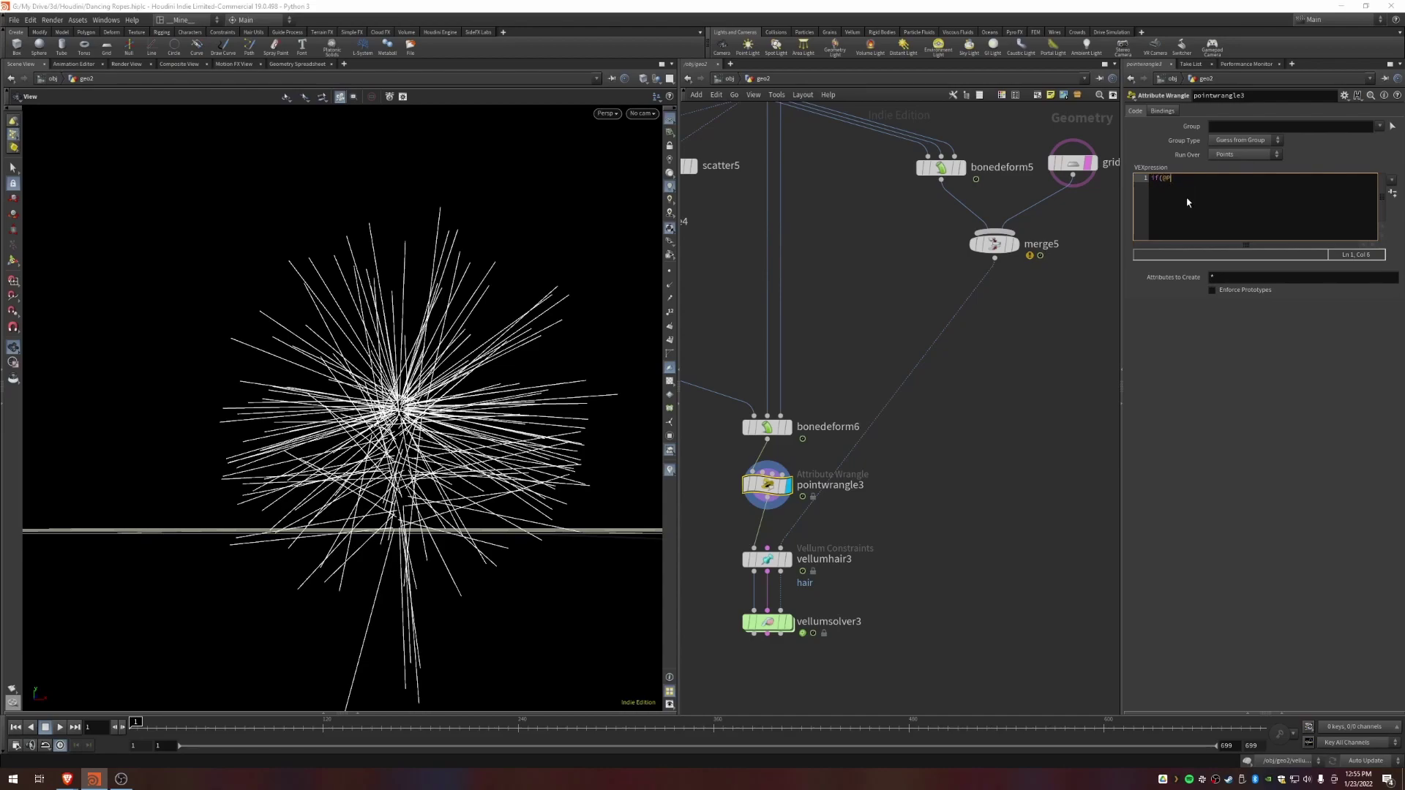
type("< 0) @P.y = 0;")
Step: Bypass and re-enable pointwrangle3 several times to compare the ropes below ground level with and without the expression
mouse_move(368, 510)
left_mouse_down()
mouse_move(362, 543)
mouse_move(355, 512)
mouse_move(397, 529)
mouse_move(392, 495)
mouse_move(385, 526)
left_mouse_up()
scroll(356, 512, "up", 4)
left_click(747, 485)
left_click(748, 484)
left_click(747, 484)
left_click(748, 486)
left_click(748, 486)
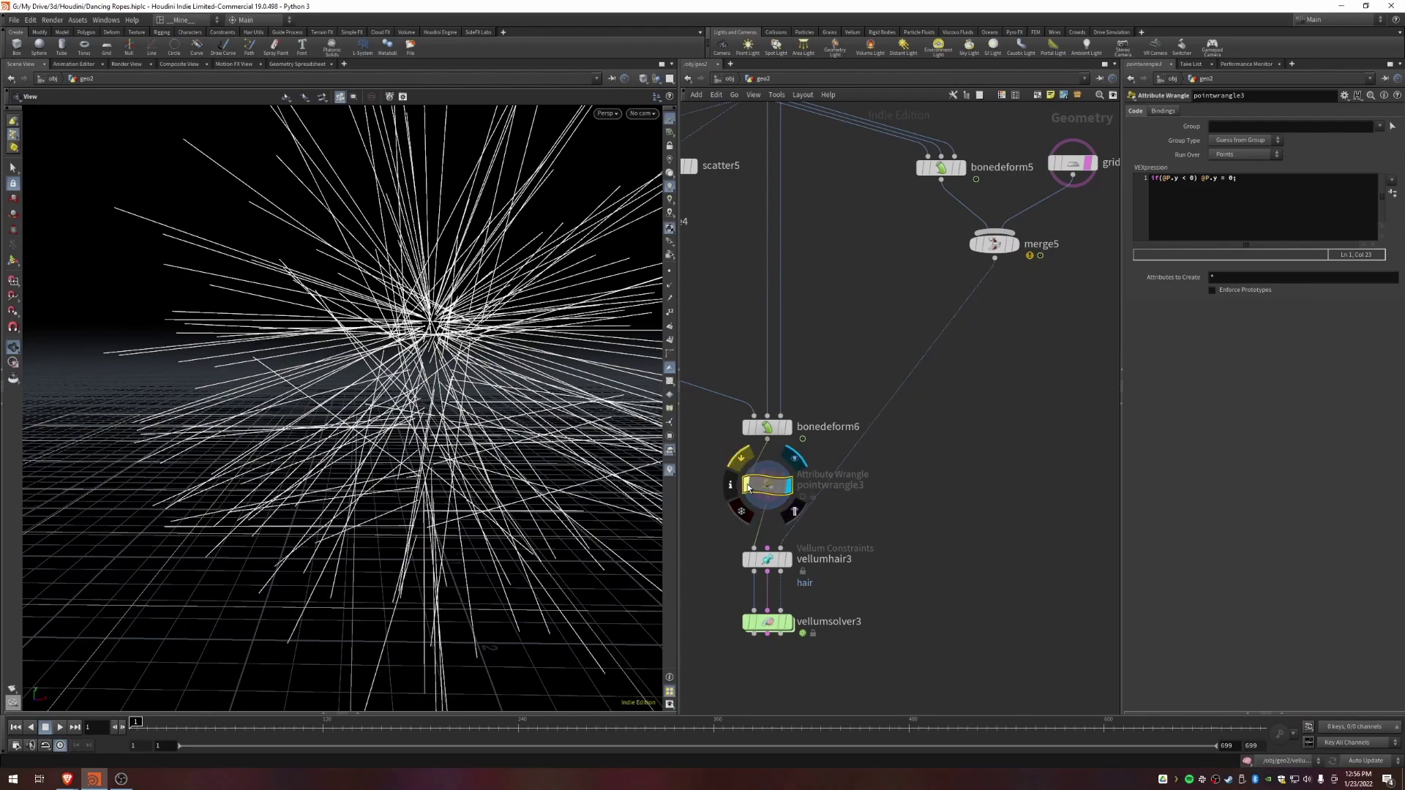
left_click(745, 483)
left_click_drag(369, 543, 362, 513)
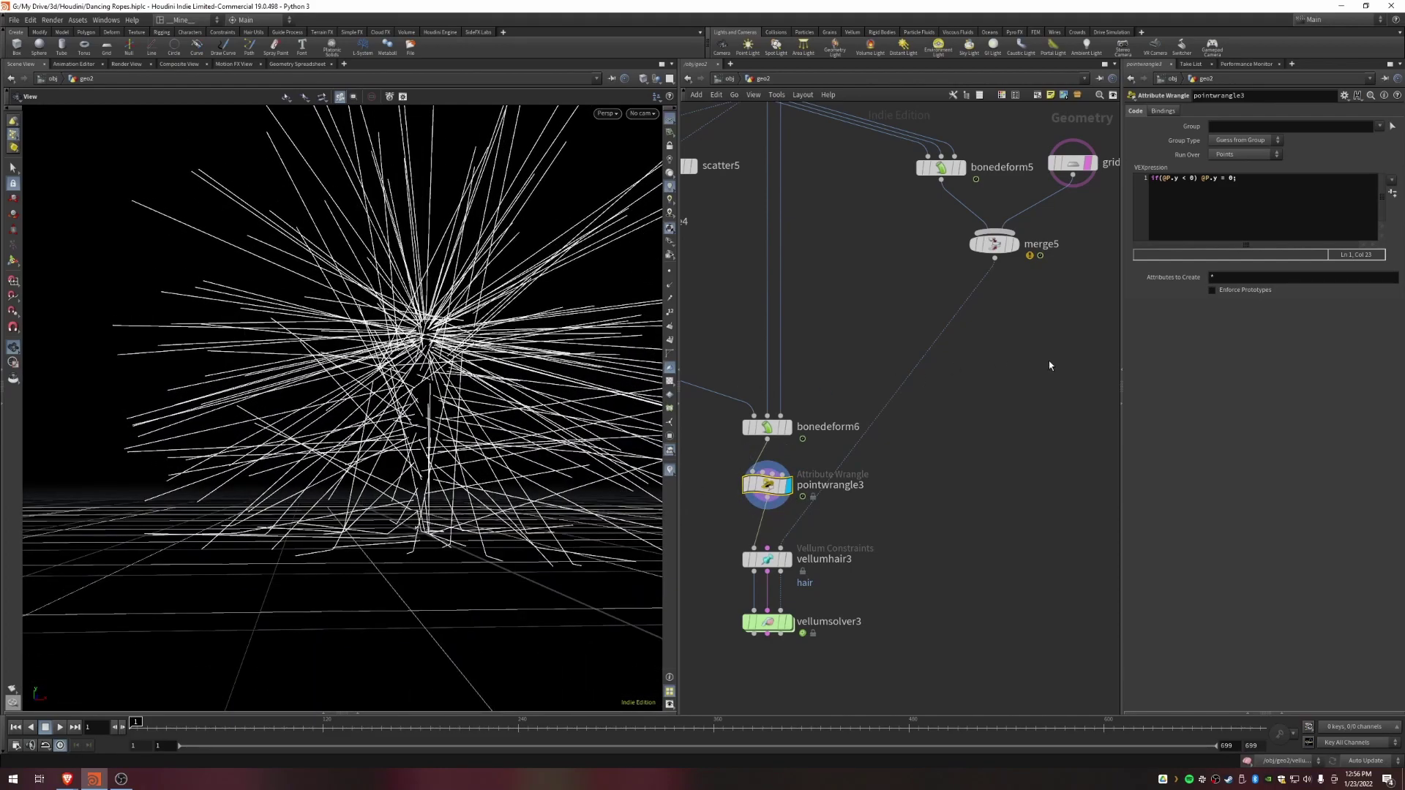
Step: Add float ground = chf("ground"); as the first line of pointwrangle3 and create its Ground parameter
left_click(1252, 207)
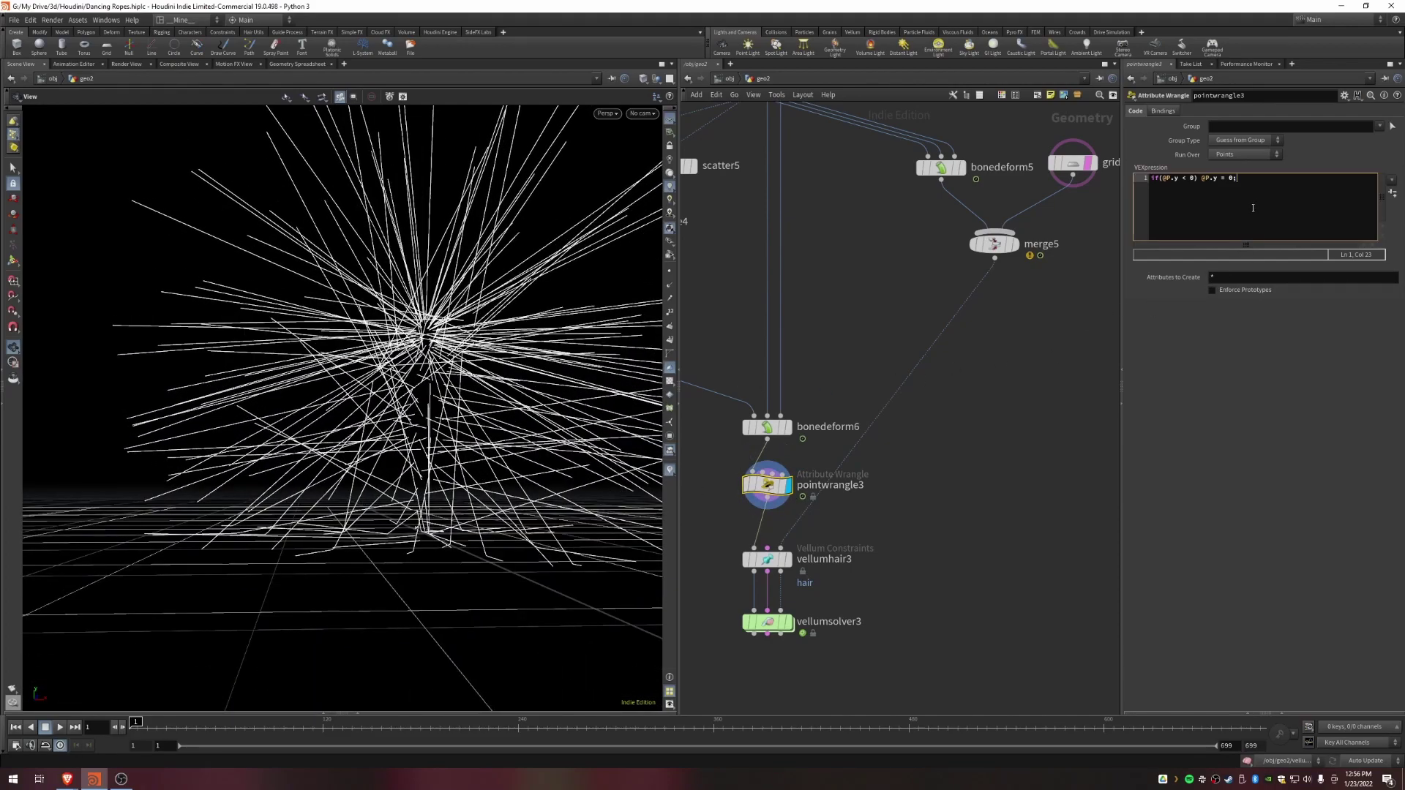
key("Left")
key("Left")
key("Left")
key("Home")
key("Return")
key("Up")
type("float")
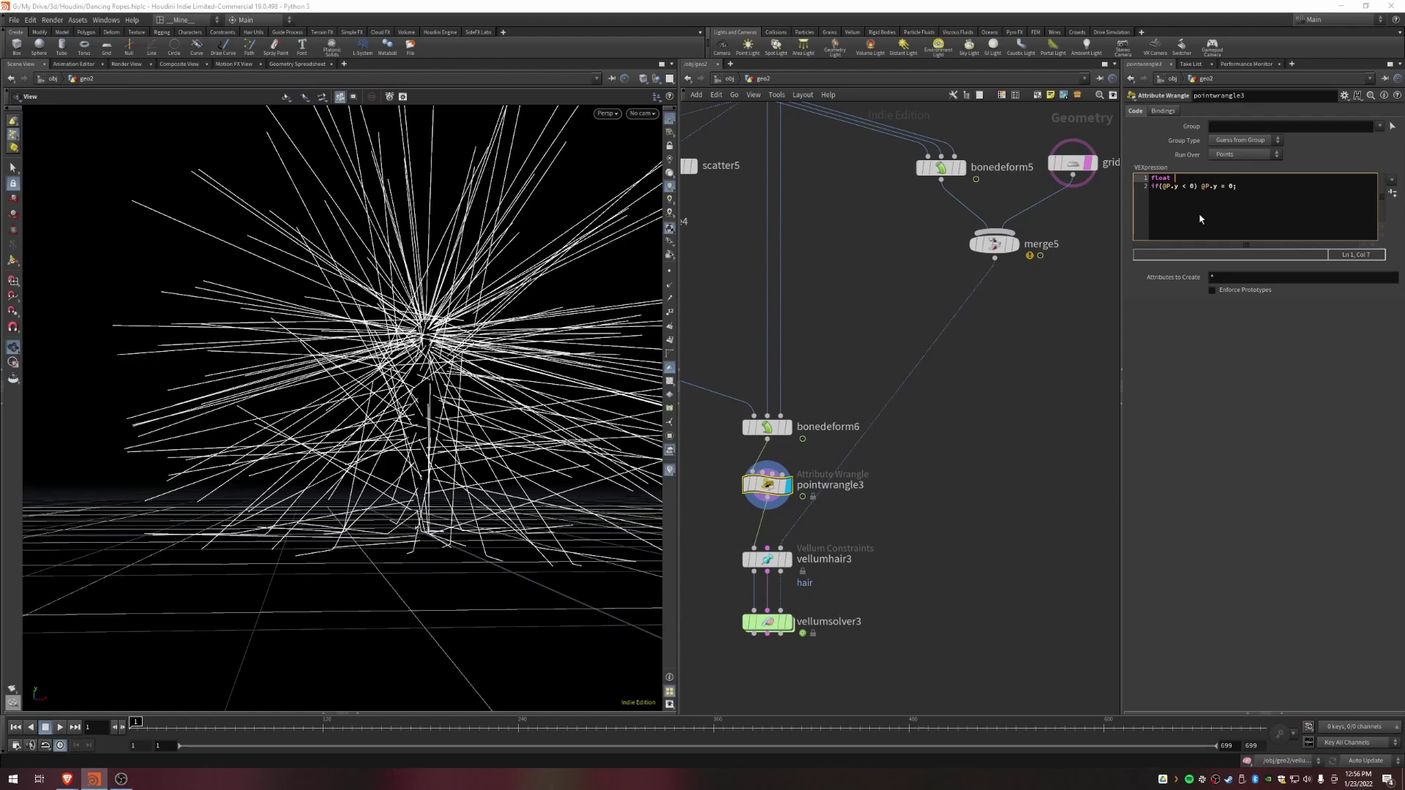
type("threshold")
key("ctrl+shift+Left")
type("ground = chf(\"ground\");")
left_click(1393, 194)
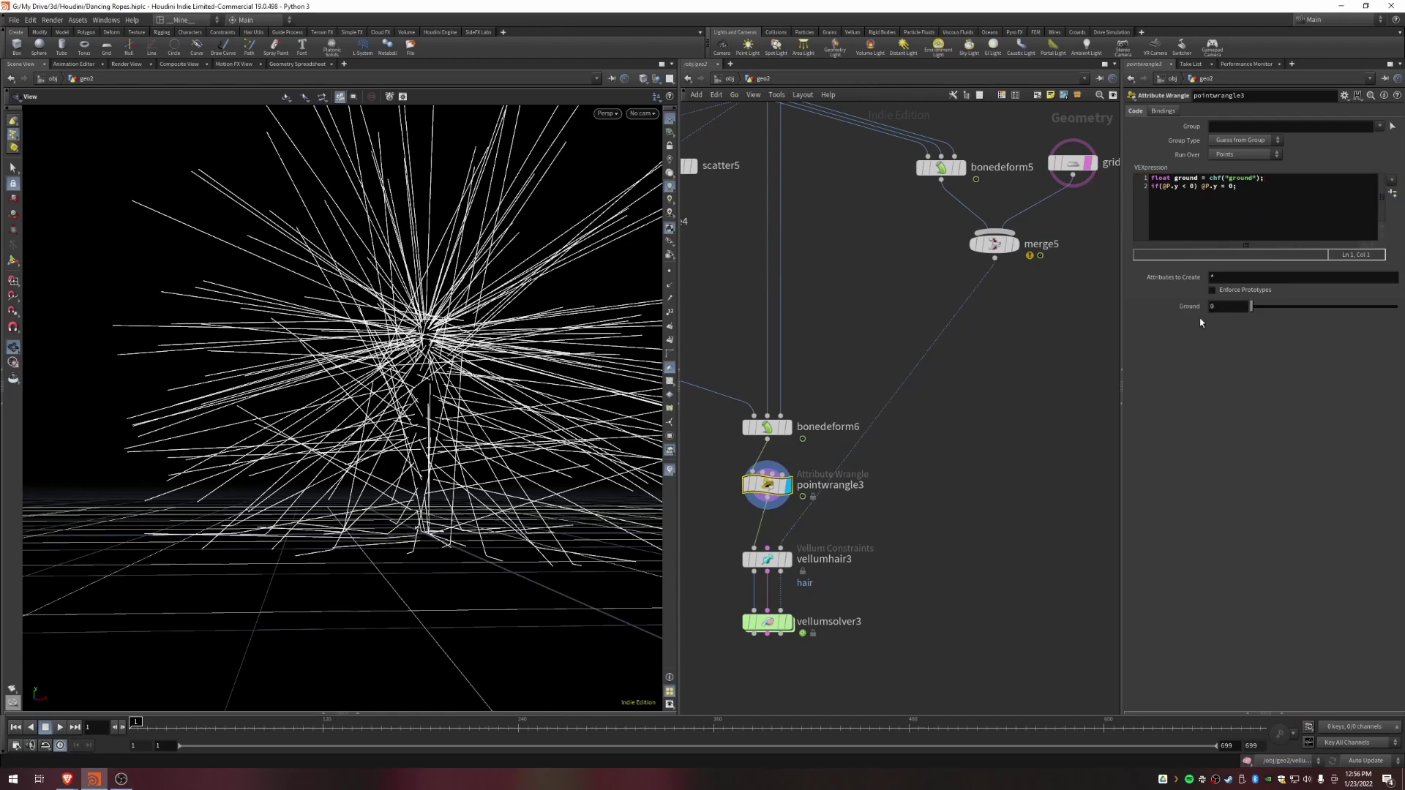
Step: Replace both zeros in the wrangle's condition with the variable, giving if(@P.y < ground) @P.y = ground;
left_click_drag(1251, 306, 1129, 311)
left_click(1172, 187)
key("Right")
key("Right")
key("Right")
key("Right")
key("Right")
key("BackSpace")
type("ground) @P.y = ")
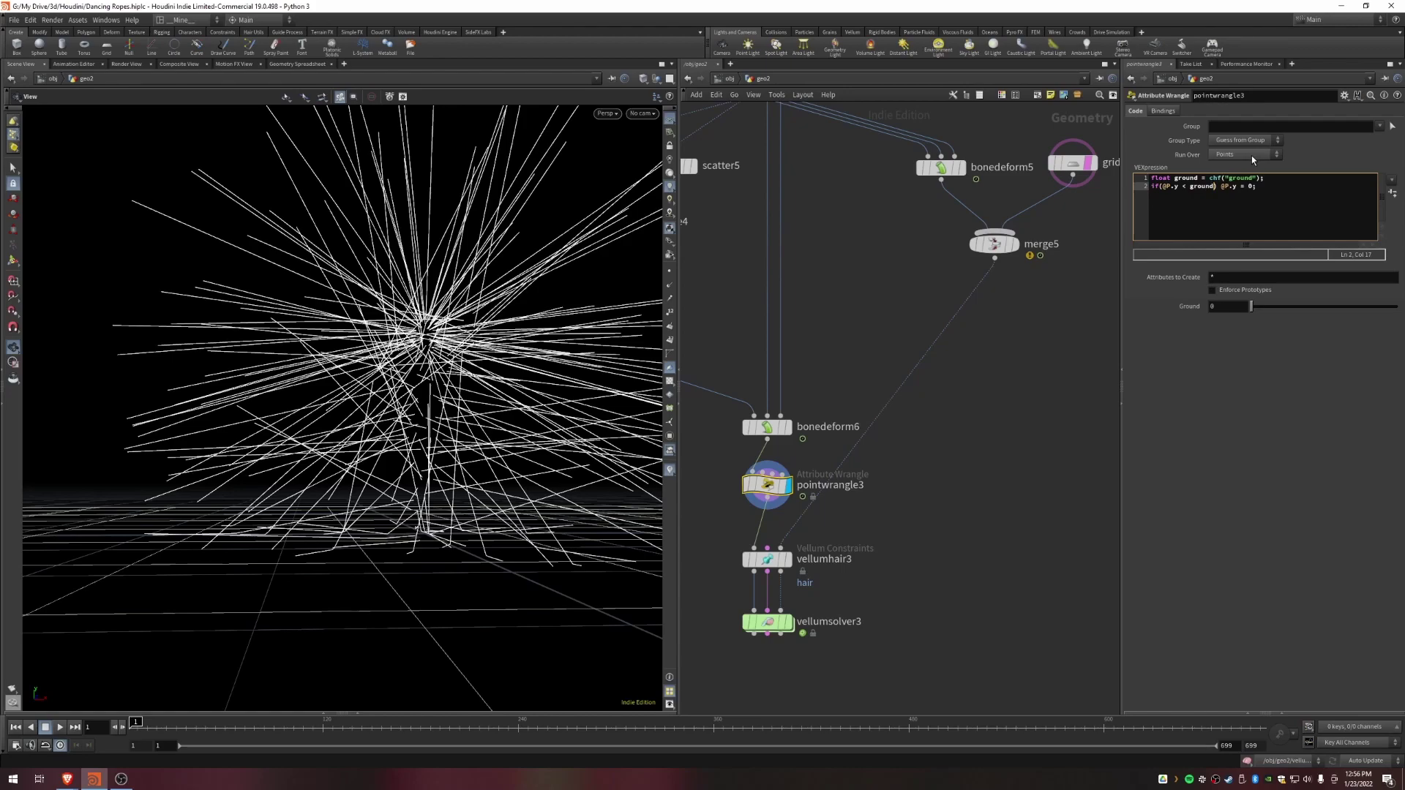
type("ground")
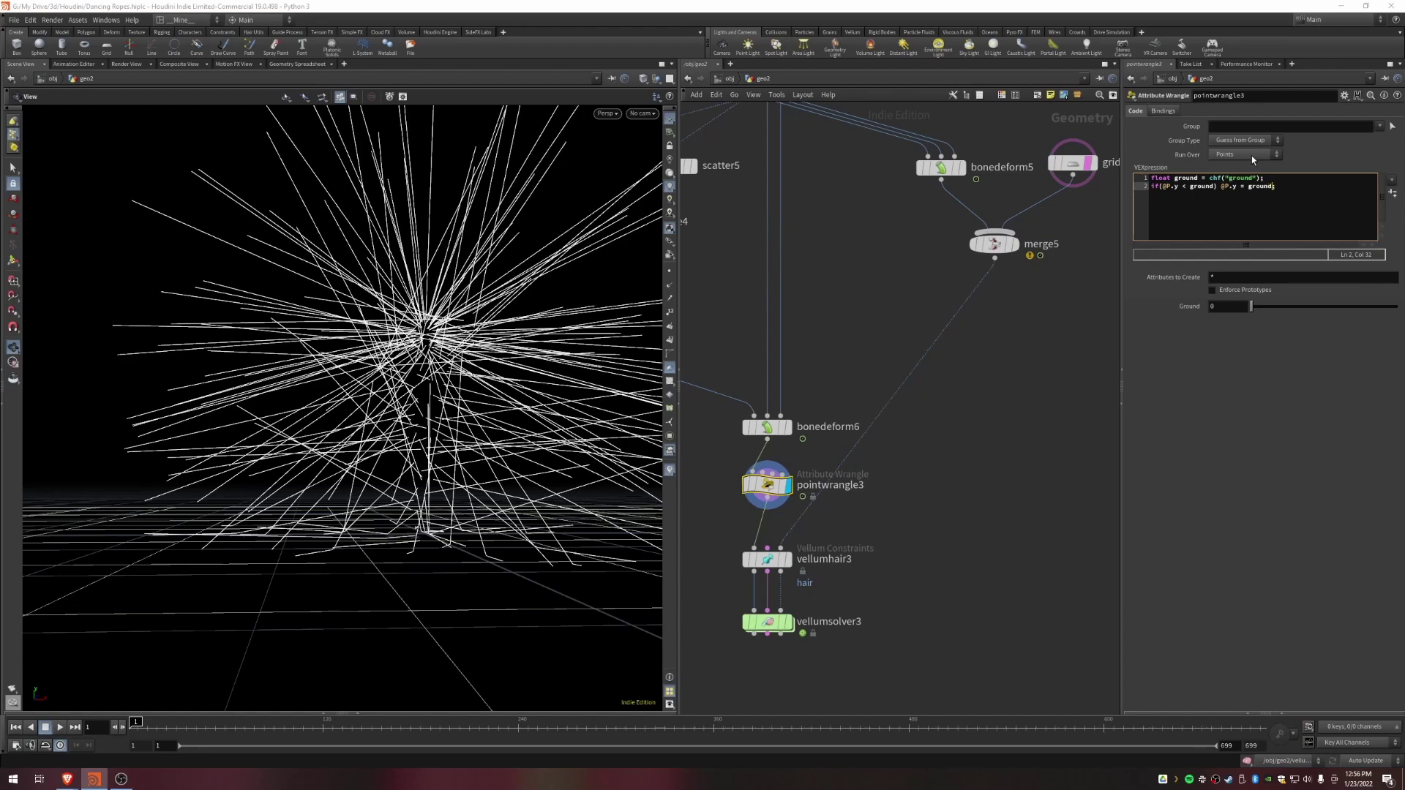
Step: Set pointwrangle3's Ground parameter to 0.01 and check the rope ends along the floor
mouse_move(1250, 307)
left_mouse_down()
mouse_move(1396, 307)
mouse_move(1250, 308)
left_mouse_up()
left_click(1223, 307)
type(".01")
key("Return")
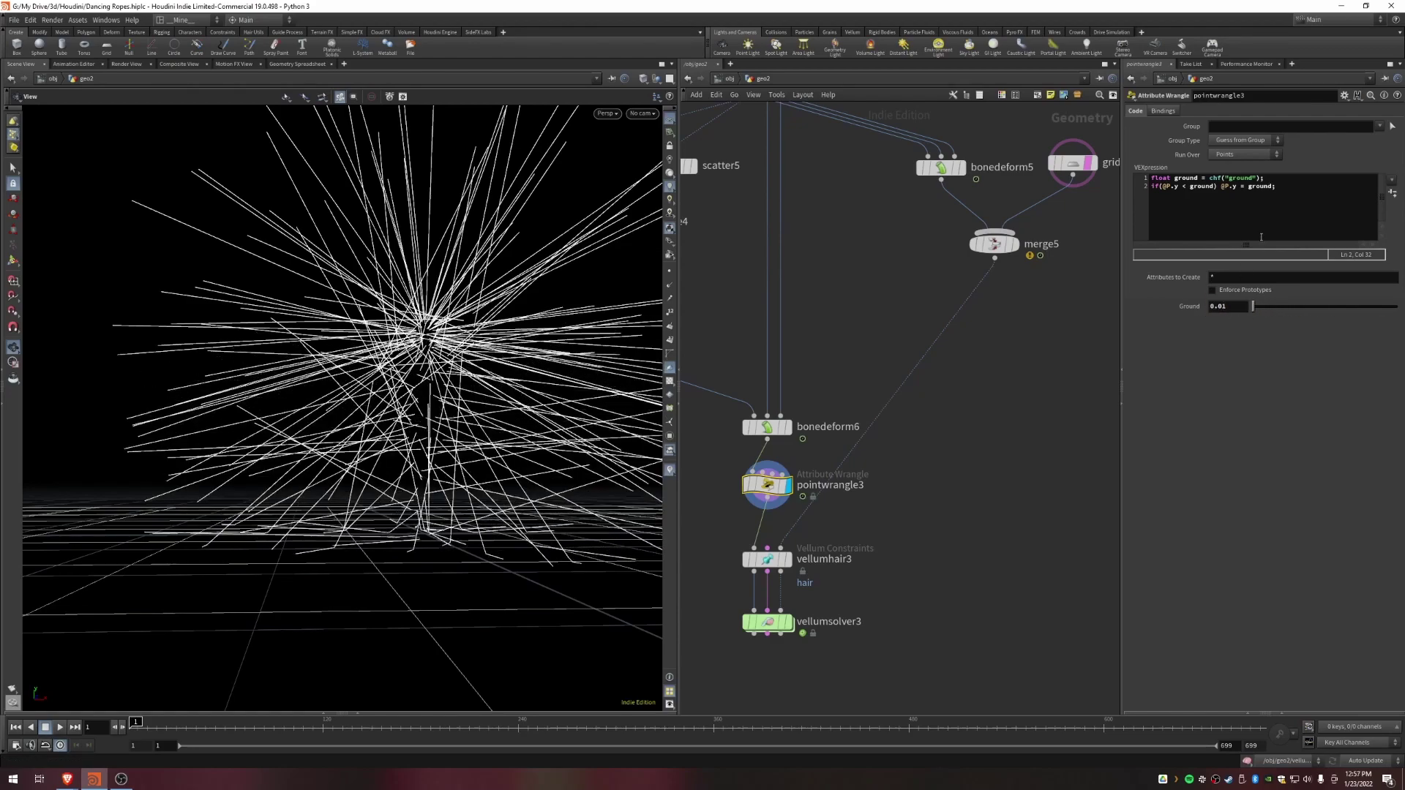
left_click_drag(256, 512, 468, 528)
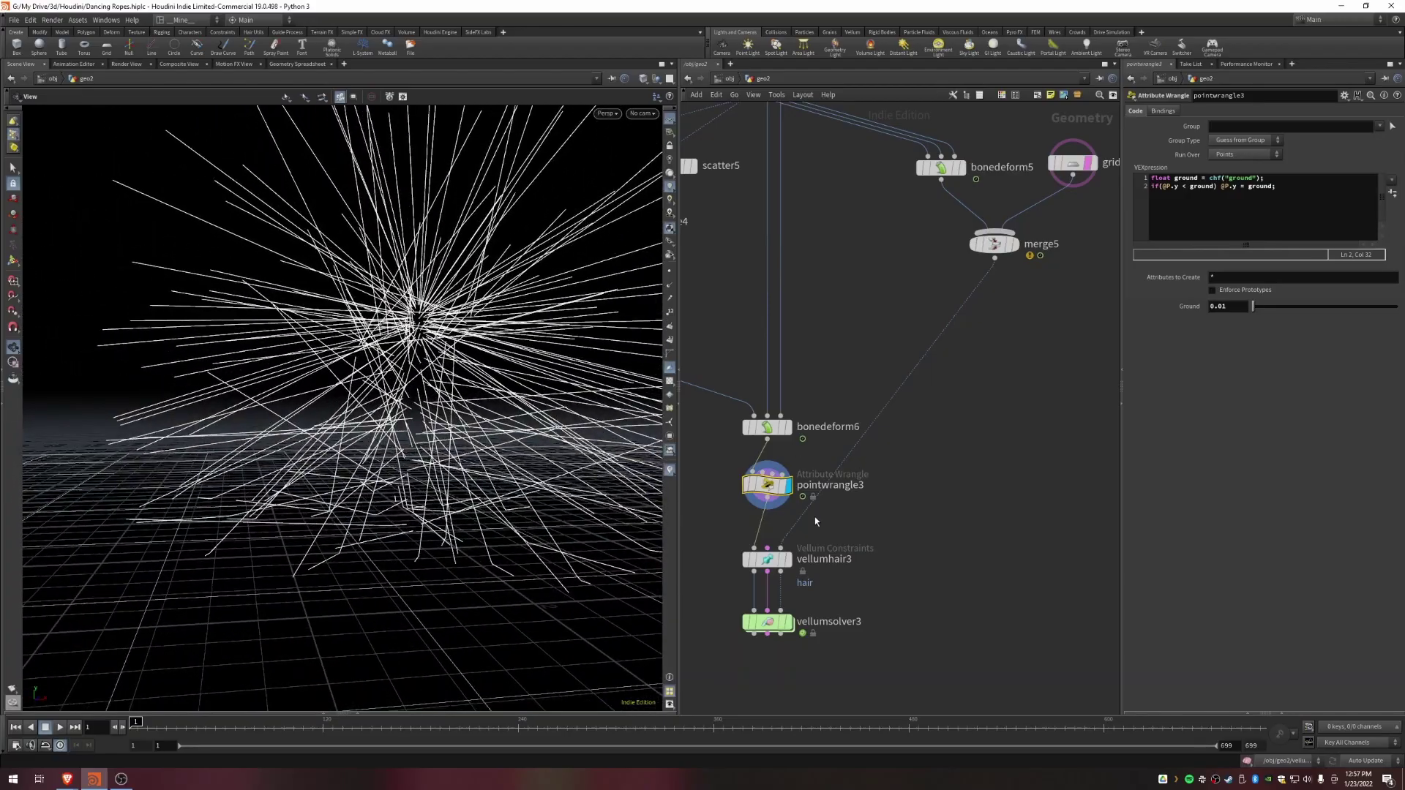
Step: Display vellumsolver3 and play the simulation with the wrangled ropes, stopping and scrubbing back before playing it again to frame 58
left_click(777, 622)
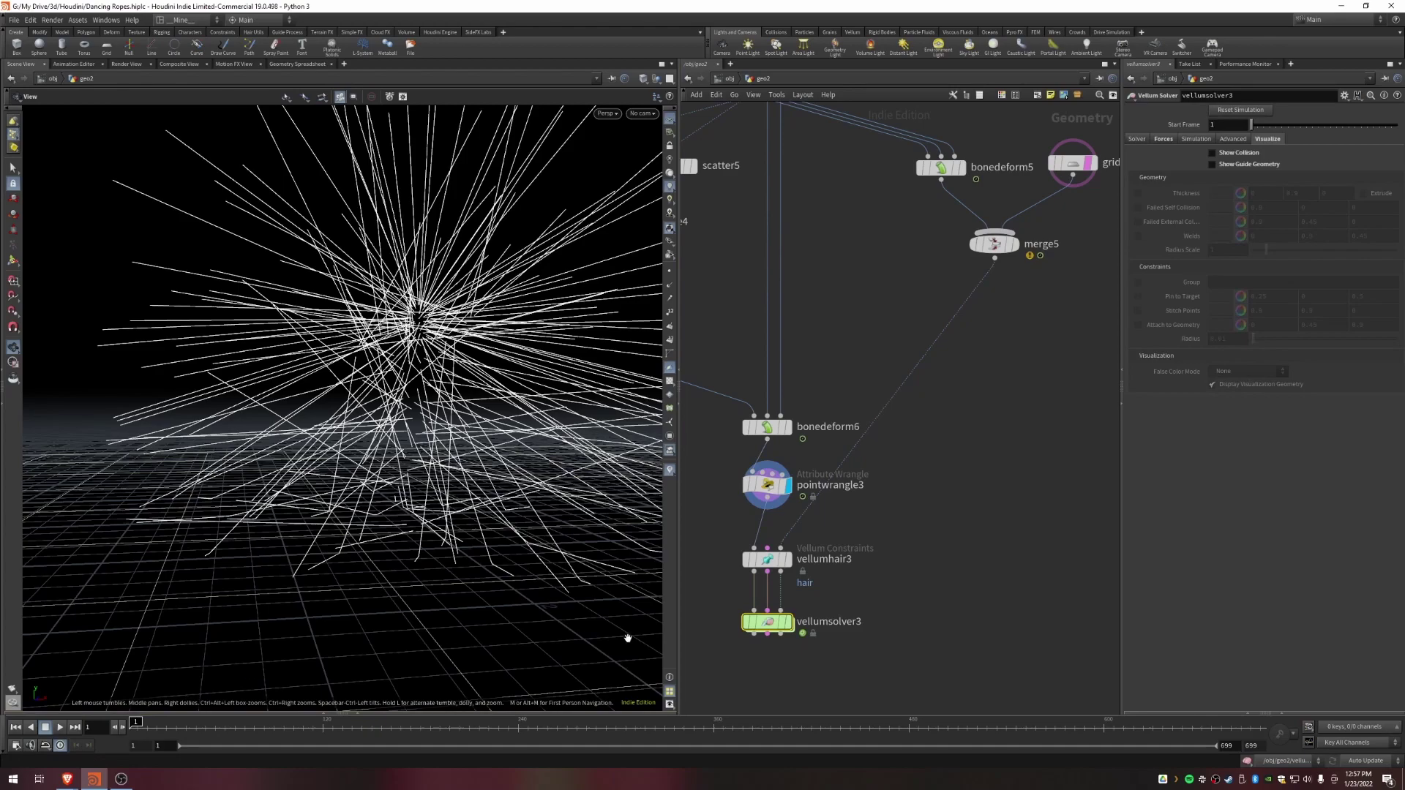
left_click(789, 622)
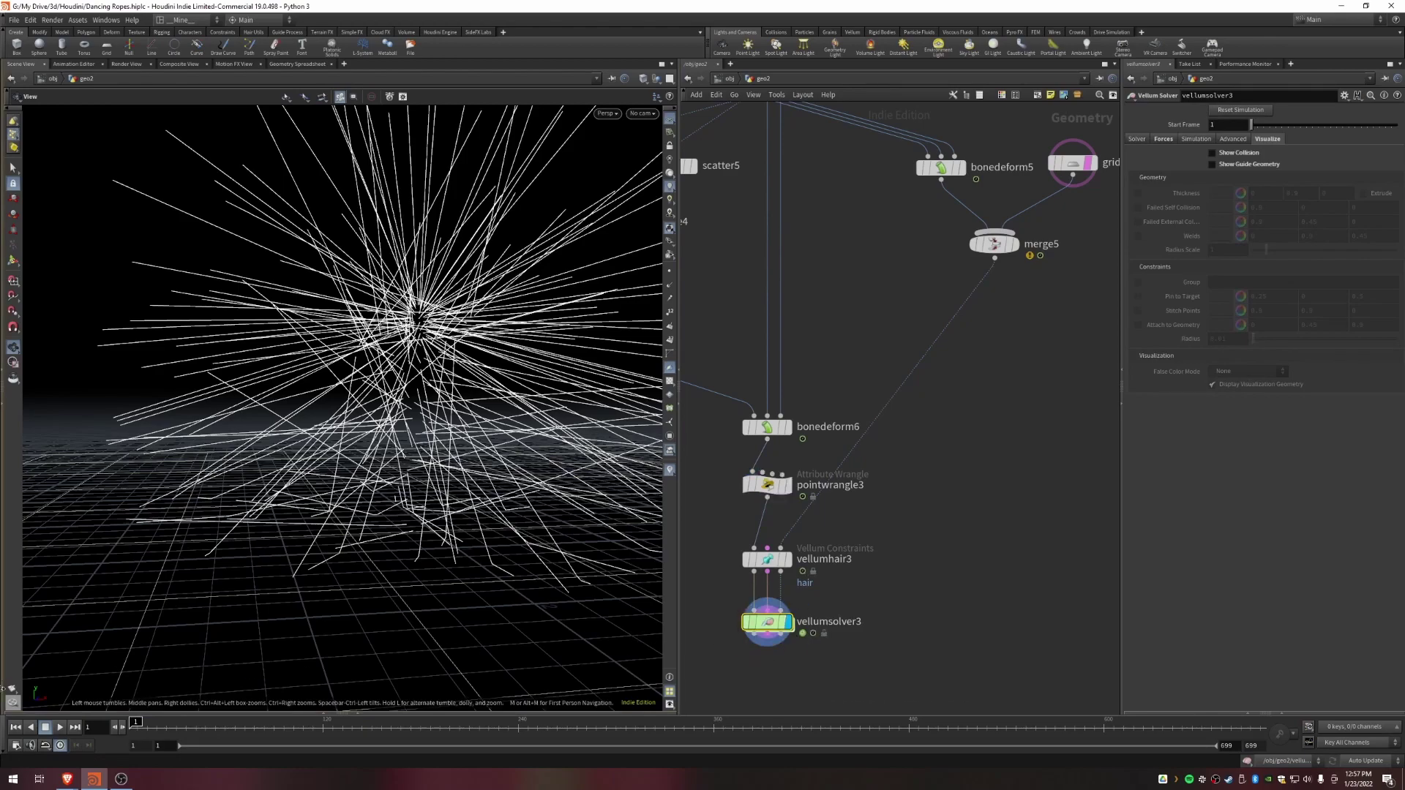
left_click(57, 727)
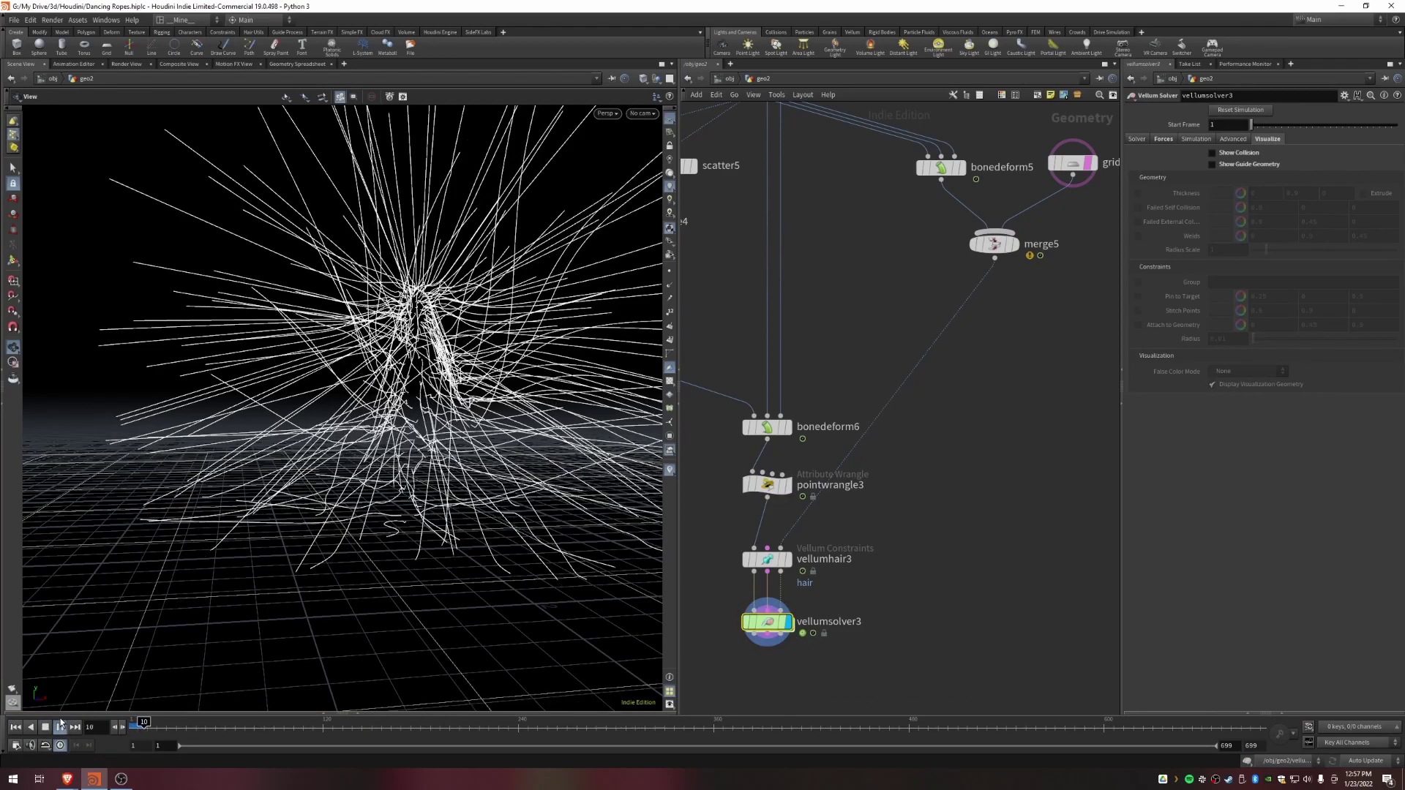
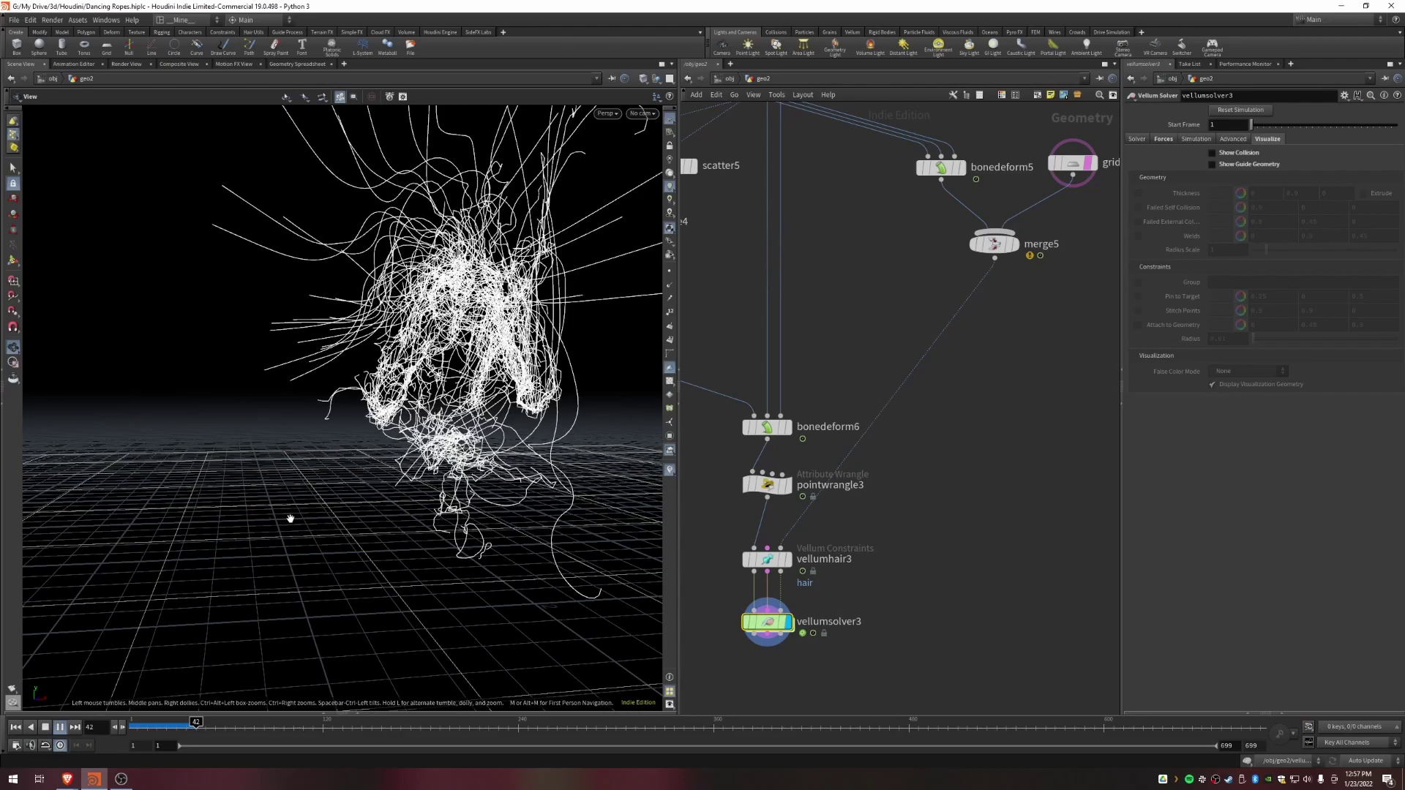
left_click(45, 727)
left_click_drag(191, 730, 91, 724)
left_click(60, 727)
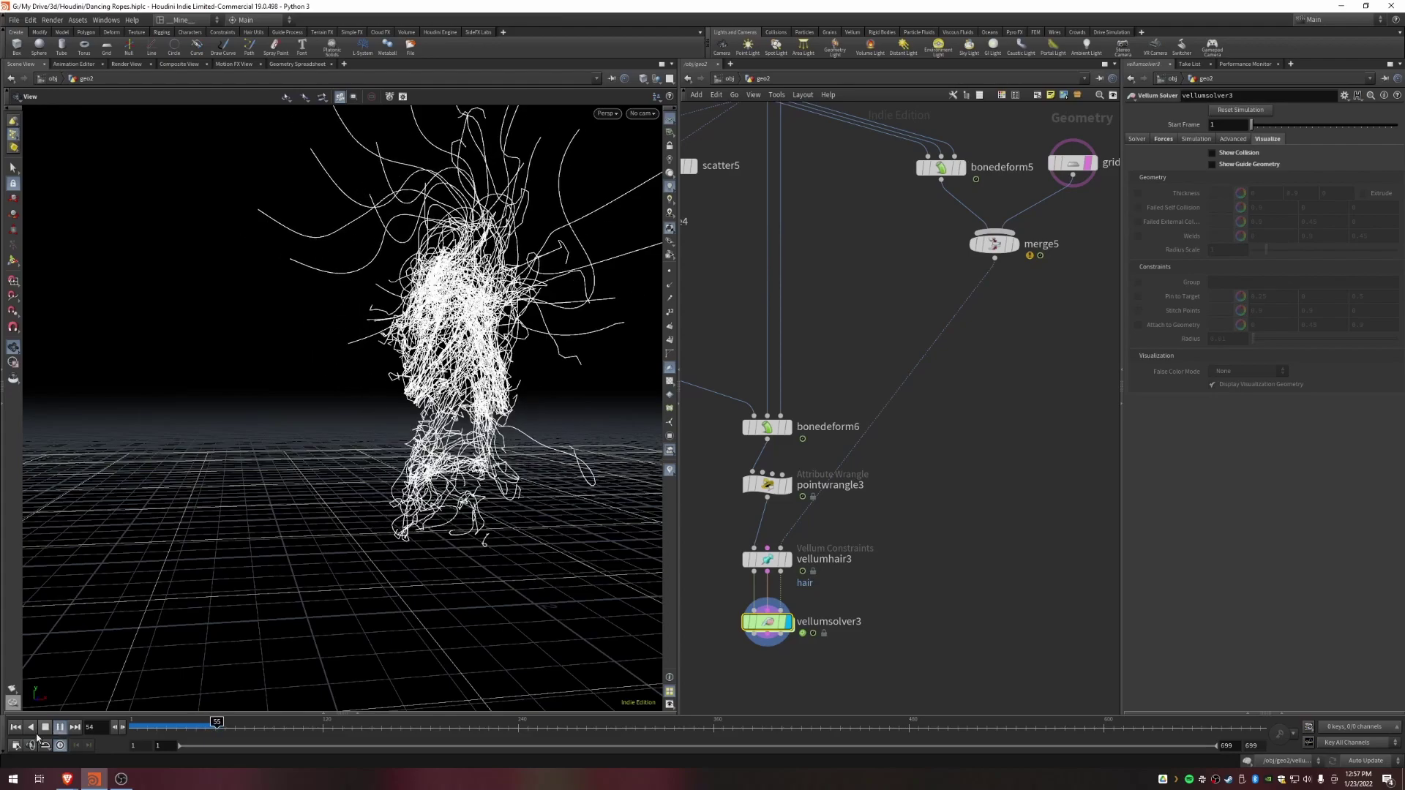
left_click(45, 728)
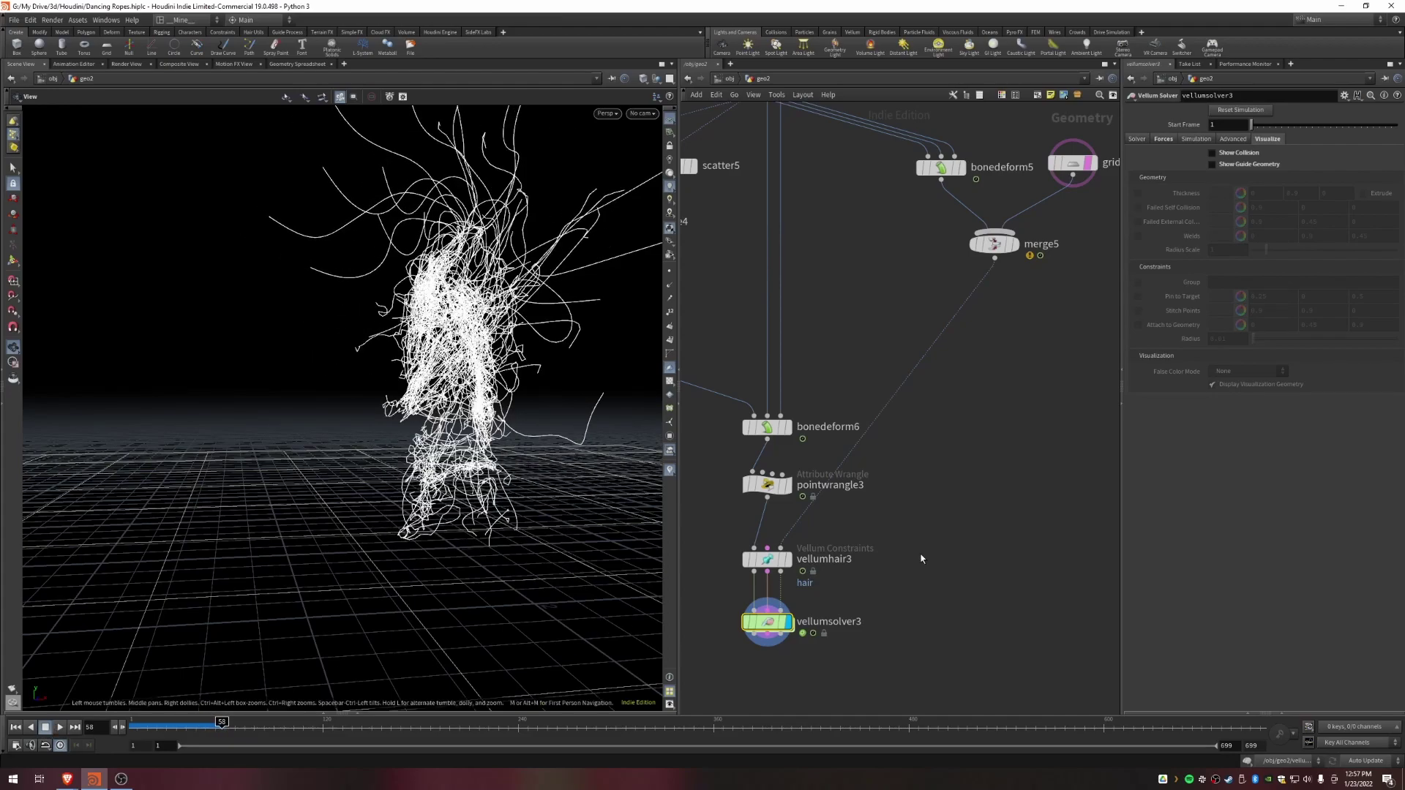
Step: Inspect the simulated ropes at frame 58 from several angles and review the node network
scroll(985, 522, "down", 2)
middle_click_drag(988, 520, 1101, 488)
left_click_drag(459, 322, 418, 339)
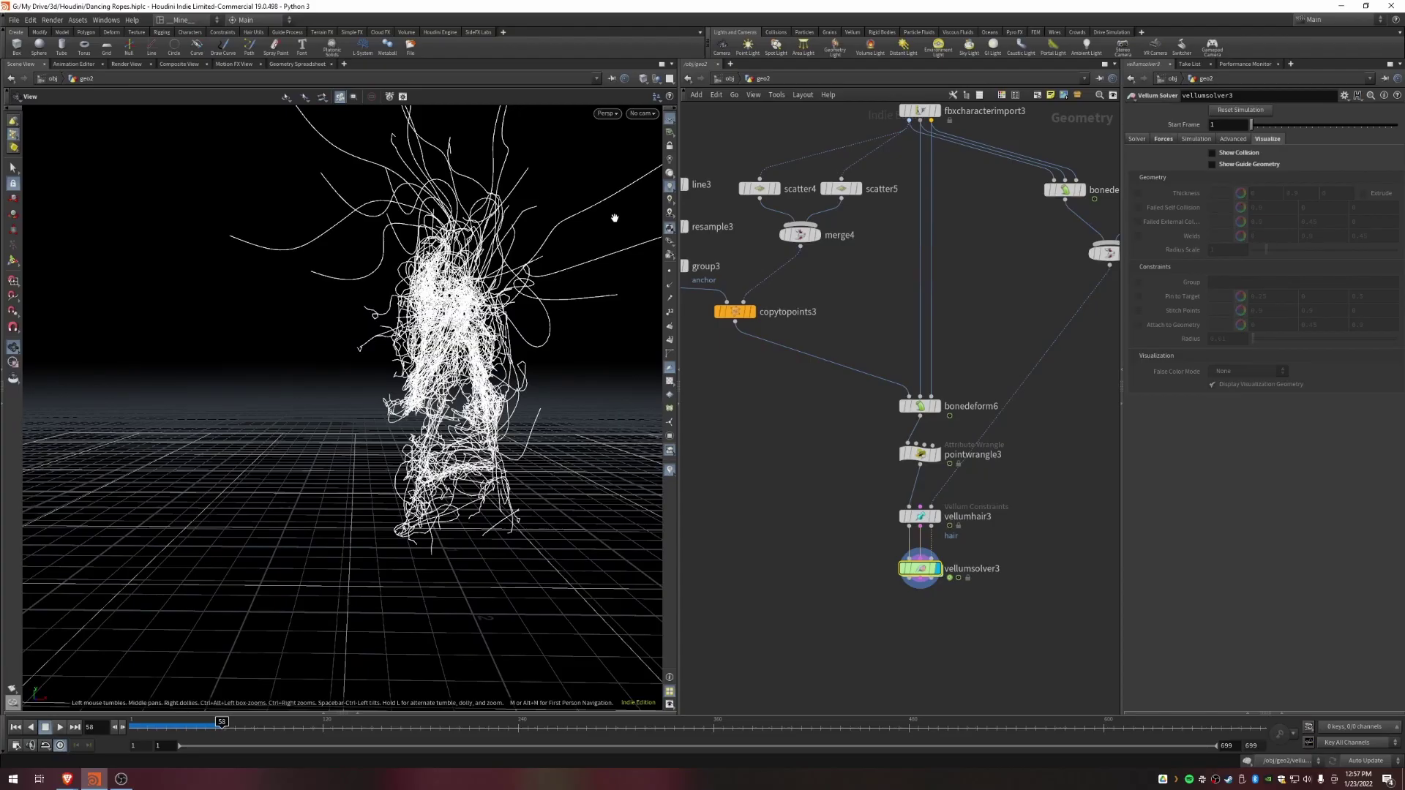
scroll(793, 447, "down", 1)
mouse_move(500, 324)
left_mouse_down()
mouse_move(410, 333)
mouse_move(380, 432)
mouse_move(476, 439)
mouse_move(483, 333)
mouse_move(432, 344)
mouse_move(514, 345)
mouse_move(511, 306)
mouse_move(508, 343)
left_mouse_up()
middle_click_drag(513, 300, 431, 316)
left_click_drag(430, 316, 455, 297)
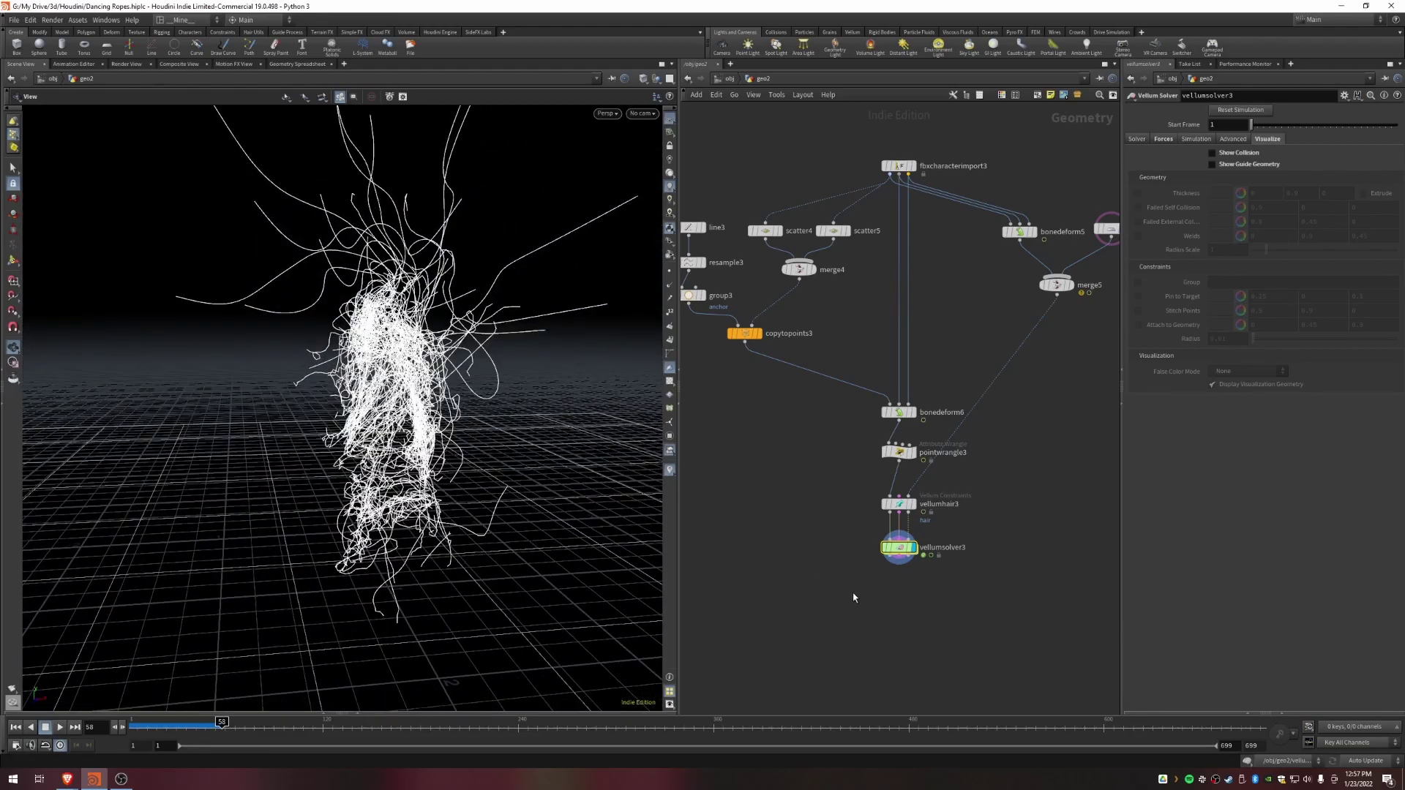
Step: Add a PolyWire node fed by vellumsolver3's geometry output and display it
key("Tab")
type("polyw")
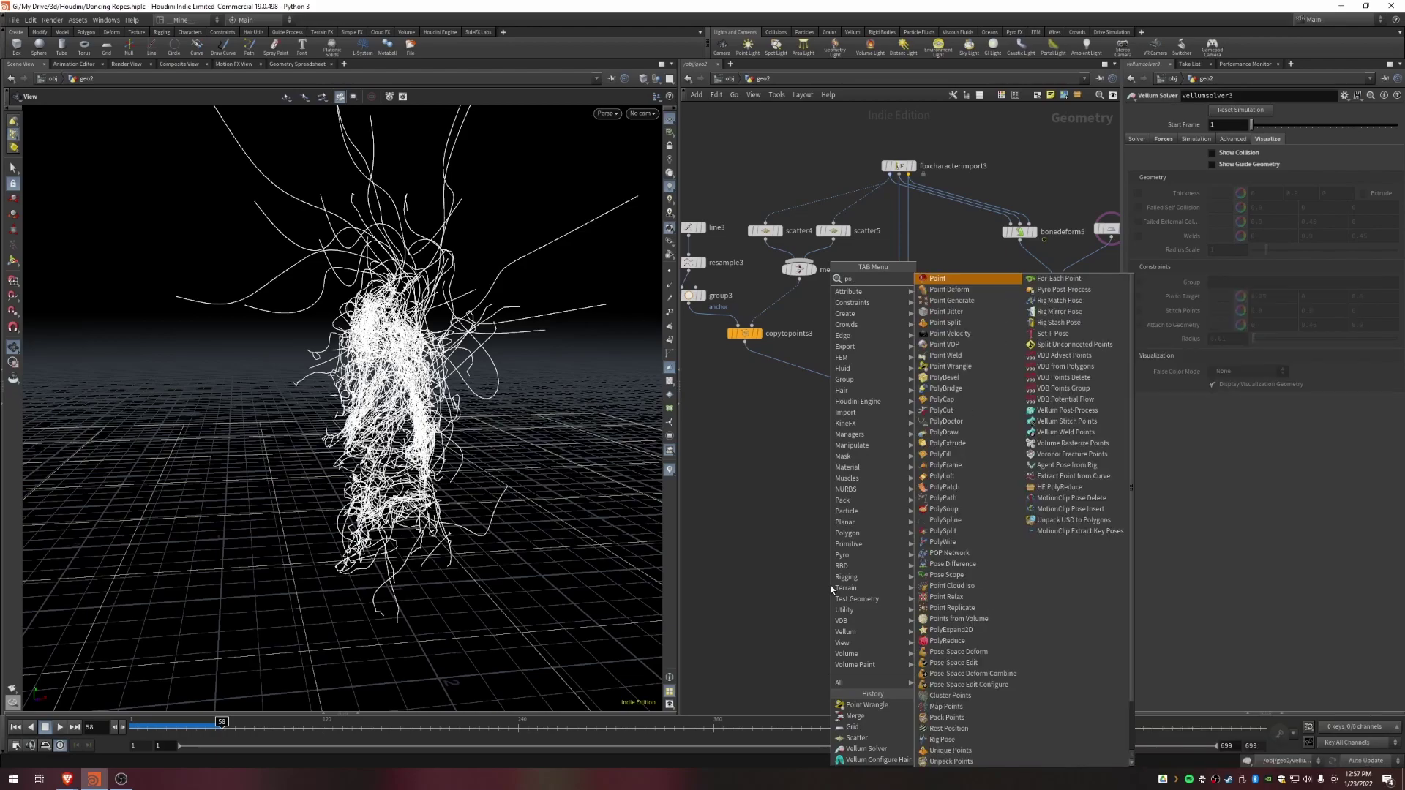
key("Return")
left_click(907, 637)
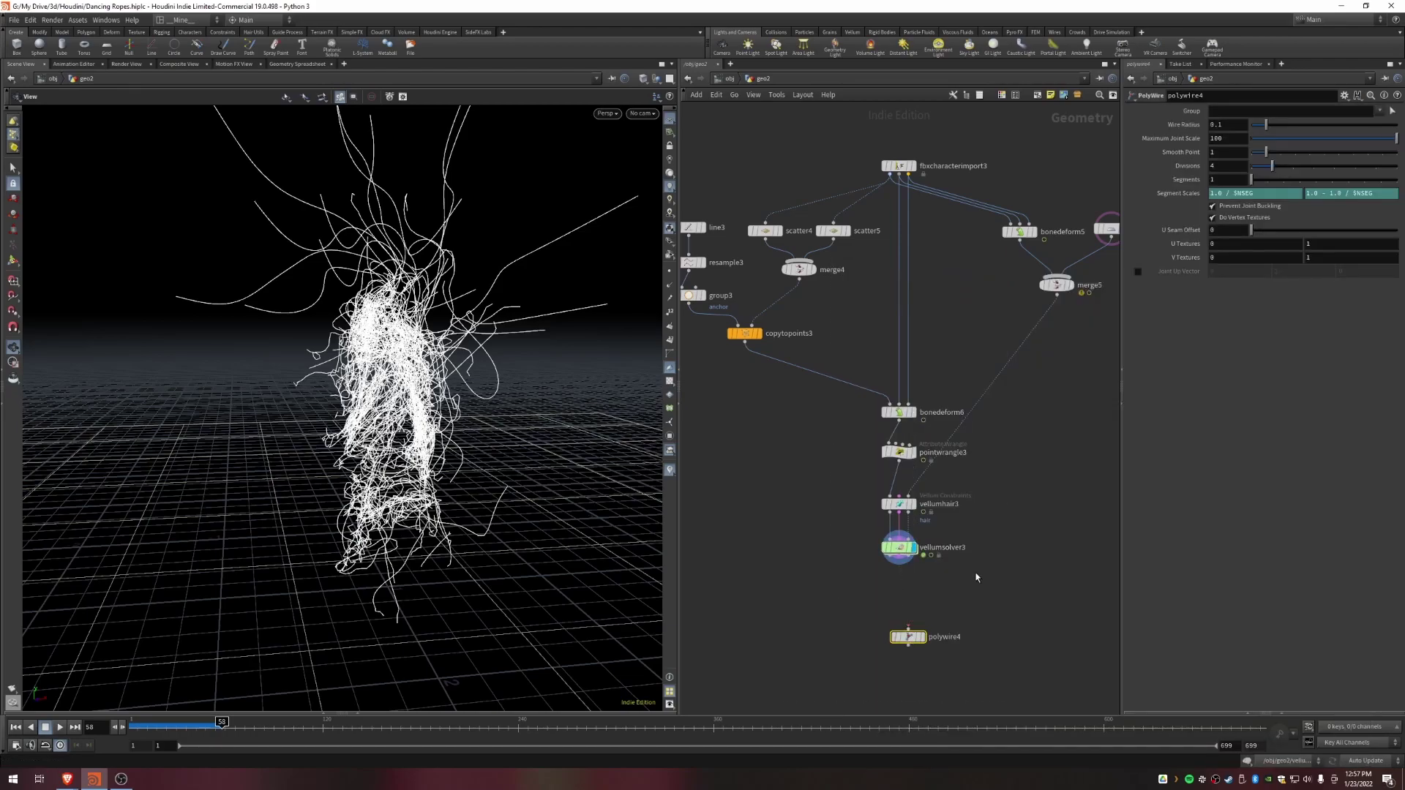
scroll(907, 611, "up", 4)
left_click_drag(861, 482, 907, 656)
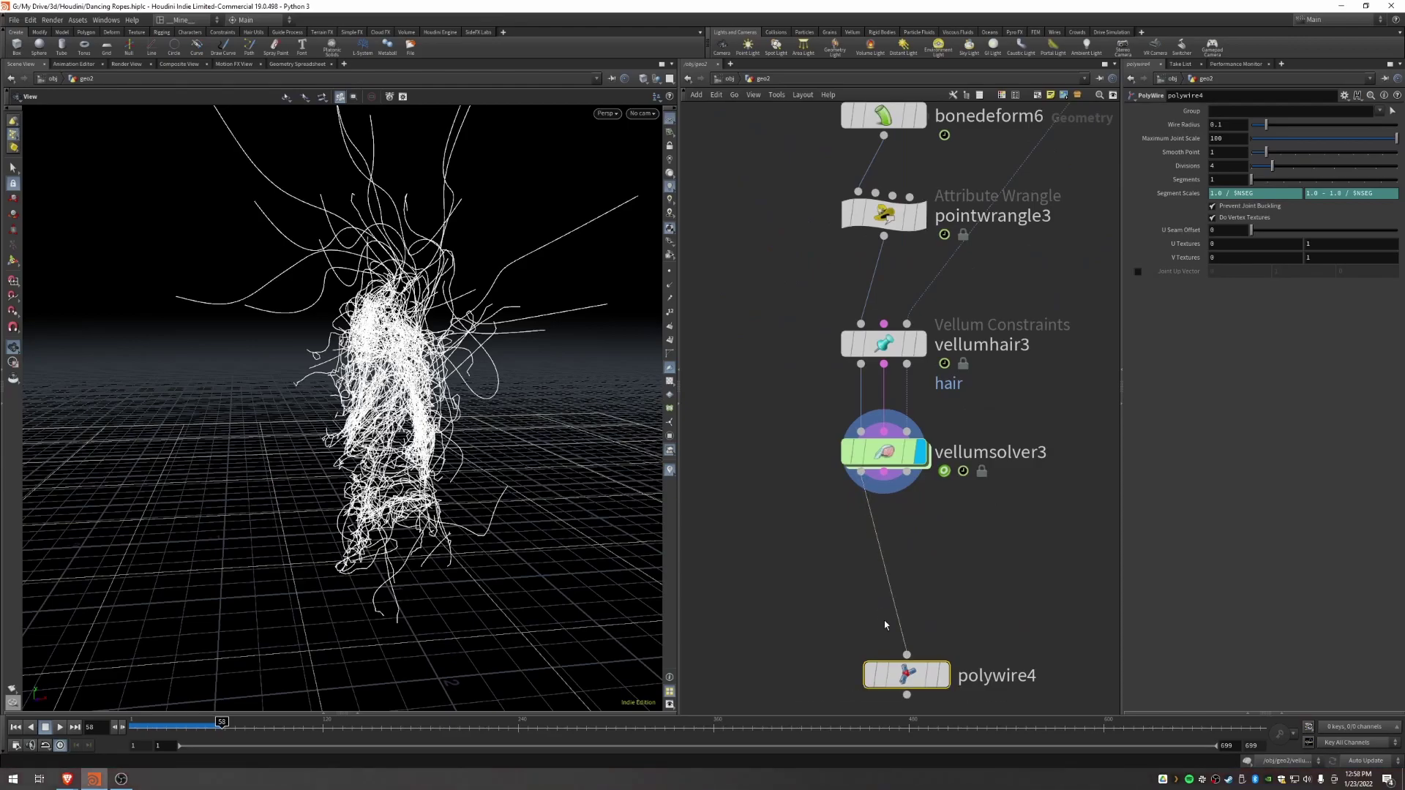
left_click(943, 679)
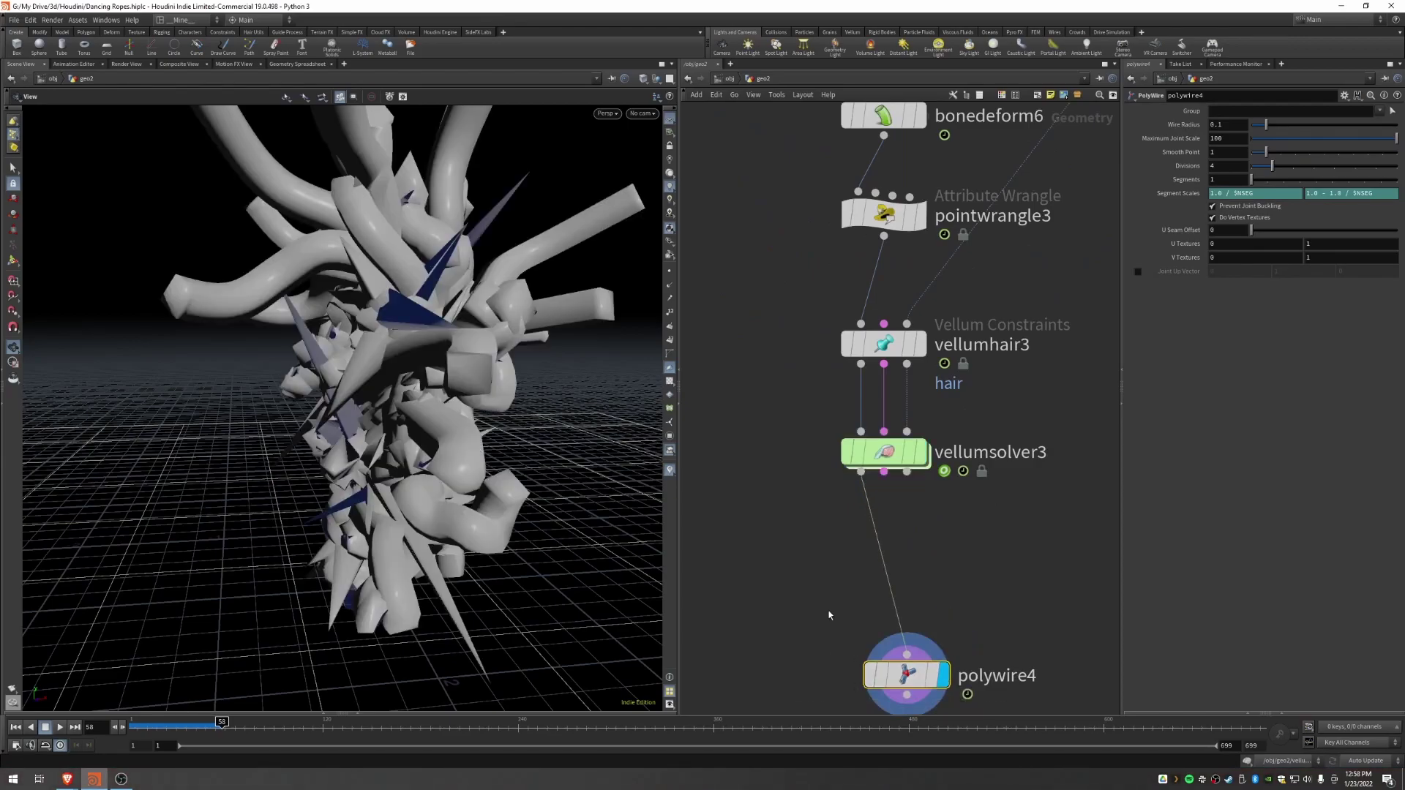
Step: Set polywire4's Wire Radius to 0.008 and scrub to frame 33 to check the rope thickness
mouse_move(398, 385)
left_mouse_down()
mouse_move(497, 387)
mouse_move(384, 386)
mouse_move(414, 384)
left_mouse_up()
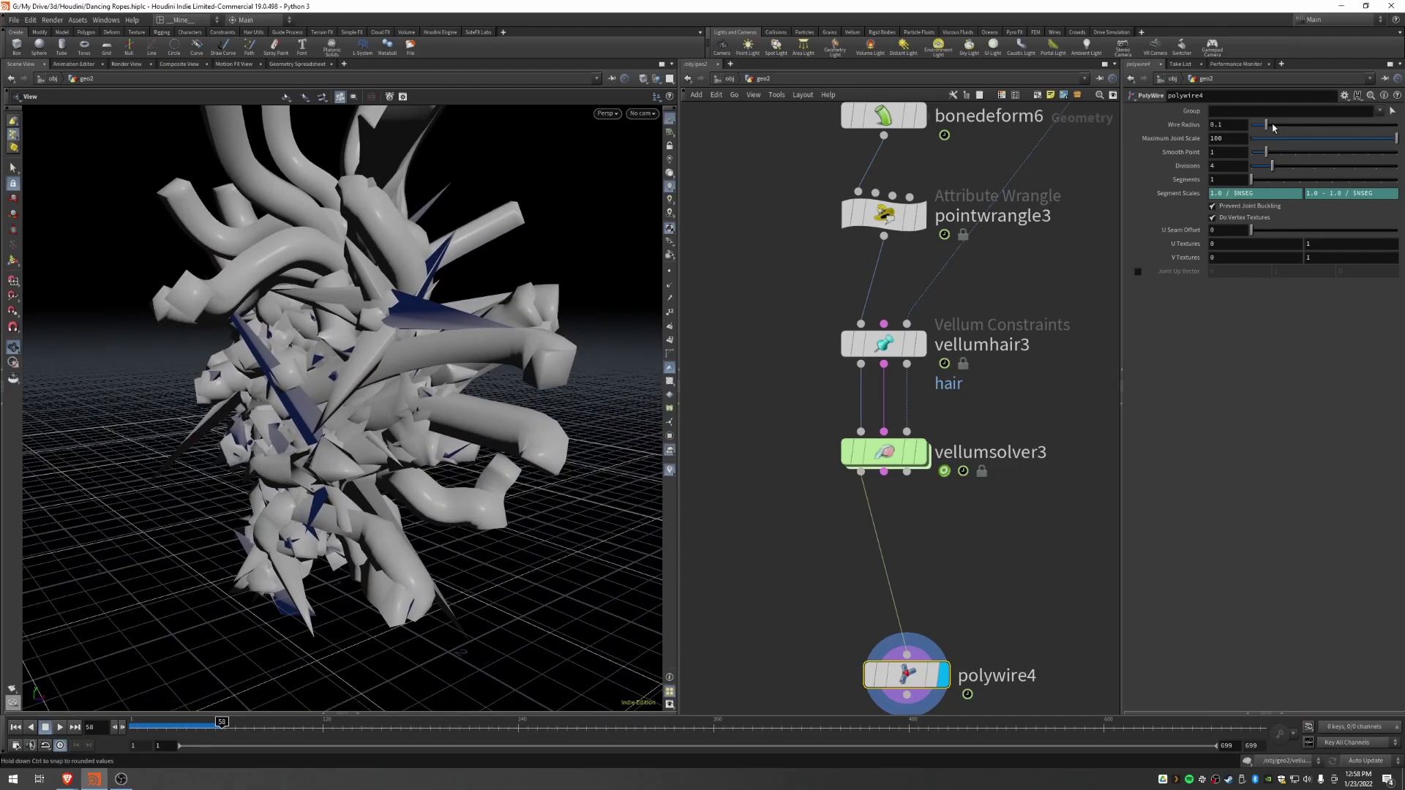
left_click_drag(1266, 125, 1252, 128)
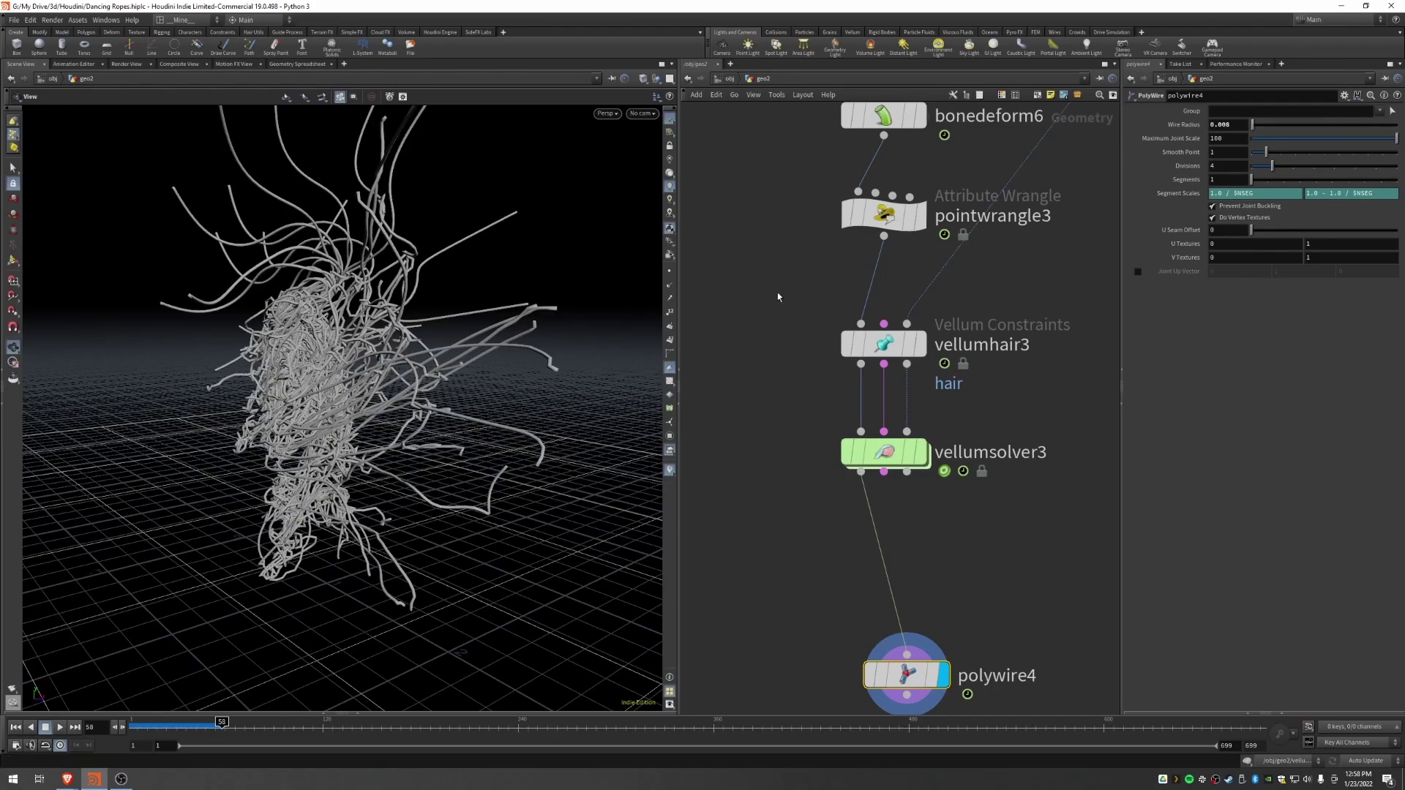
mouse_move(179, 730)
left_mouse_down()
mouse_move(157, 726)
mouse_move(181, 728)
left_mouse_up()
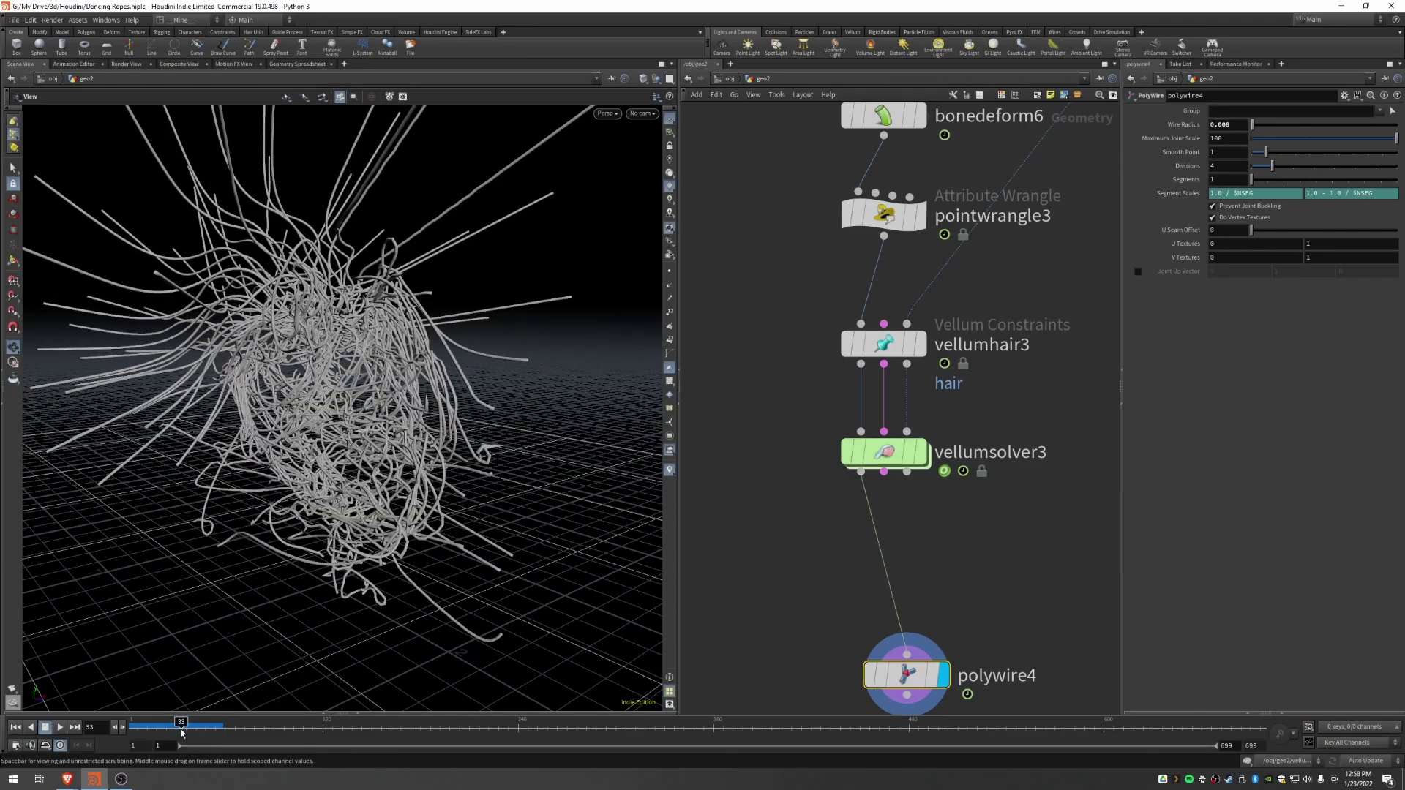
Step: Insert a Point Wrangle node on the wire between vellumsolver3 and polywire4
scroll(297, 326, "up", 5)
left_click_drag(304, 316, 349, 263)
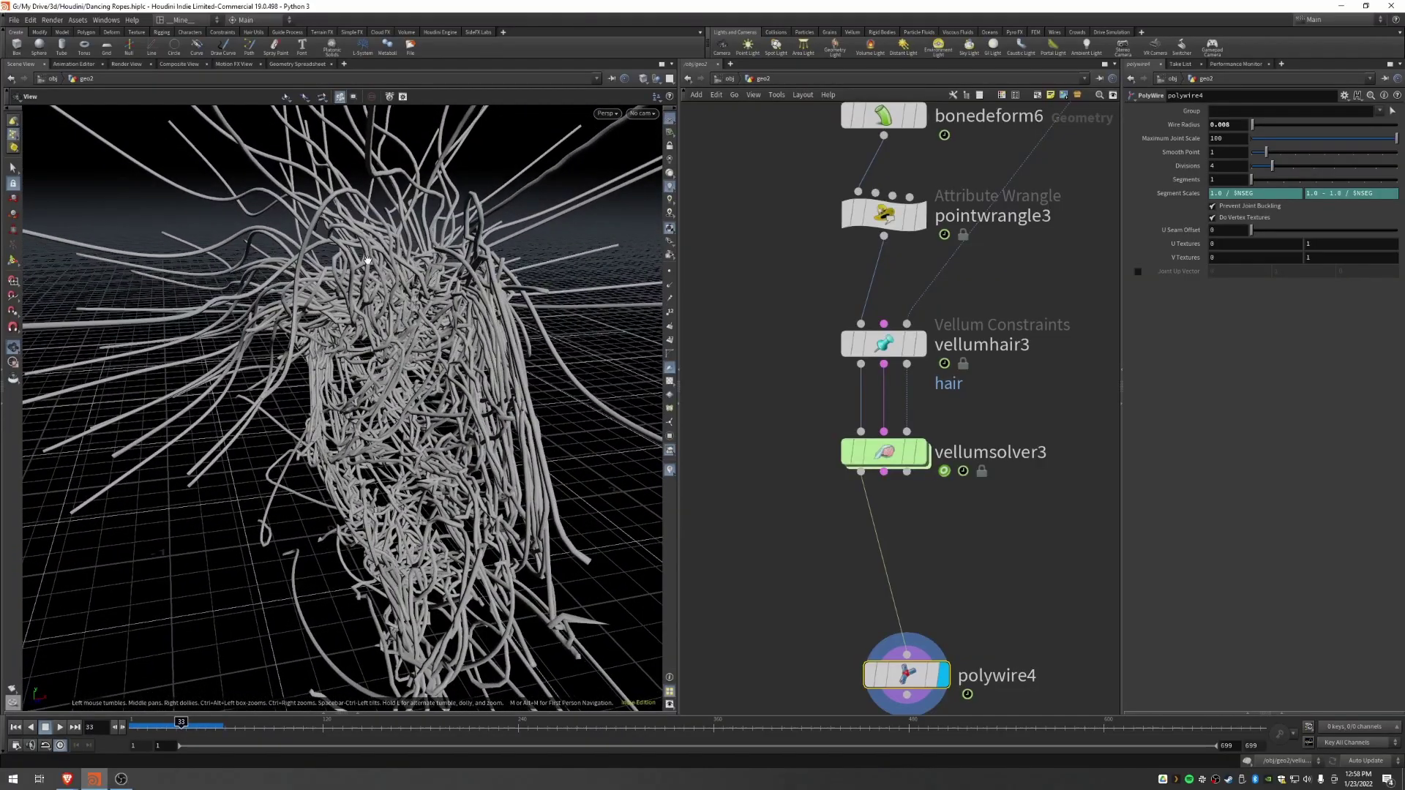
middle_click_drag(200, 347, 253, 325)
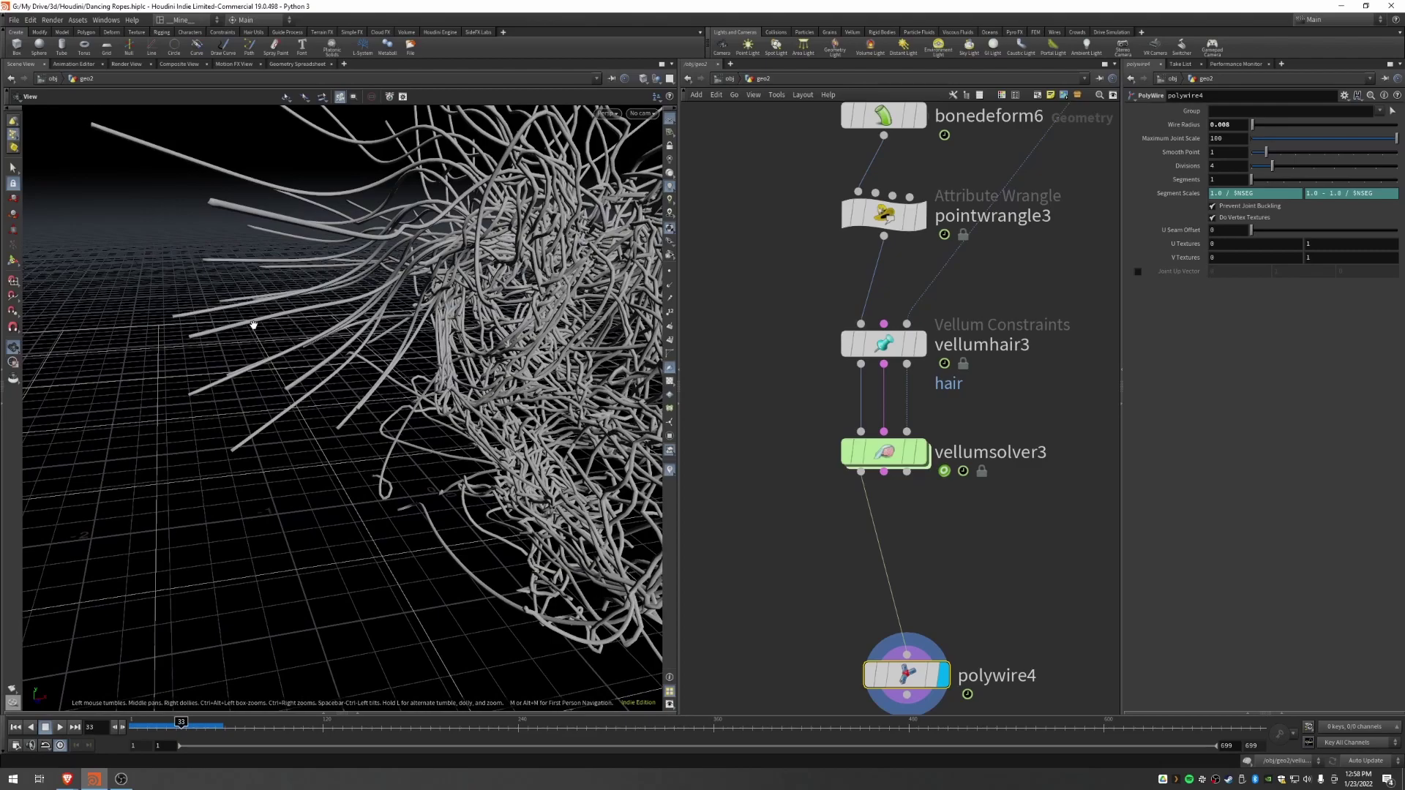
middle_click_drag(784, 593, 833, 505)
left_click_drag(952, 588, 929, 632)
left_click(882, 567)
key("Tab")
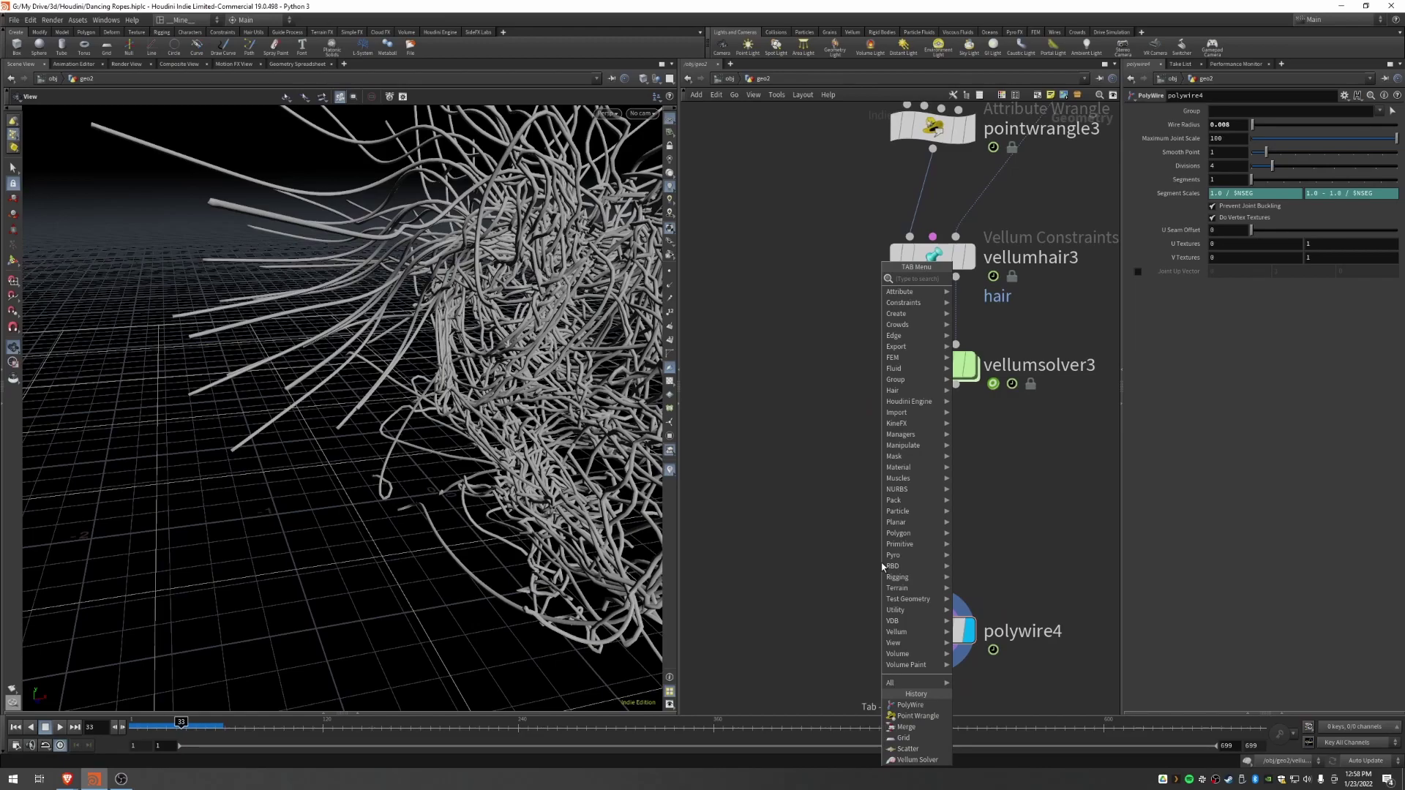
type("pointw")
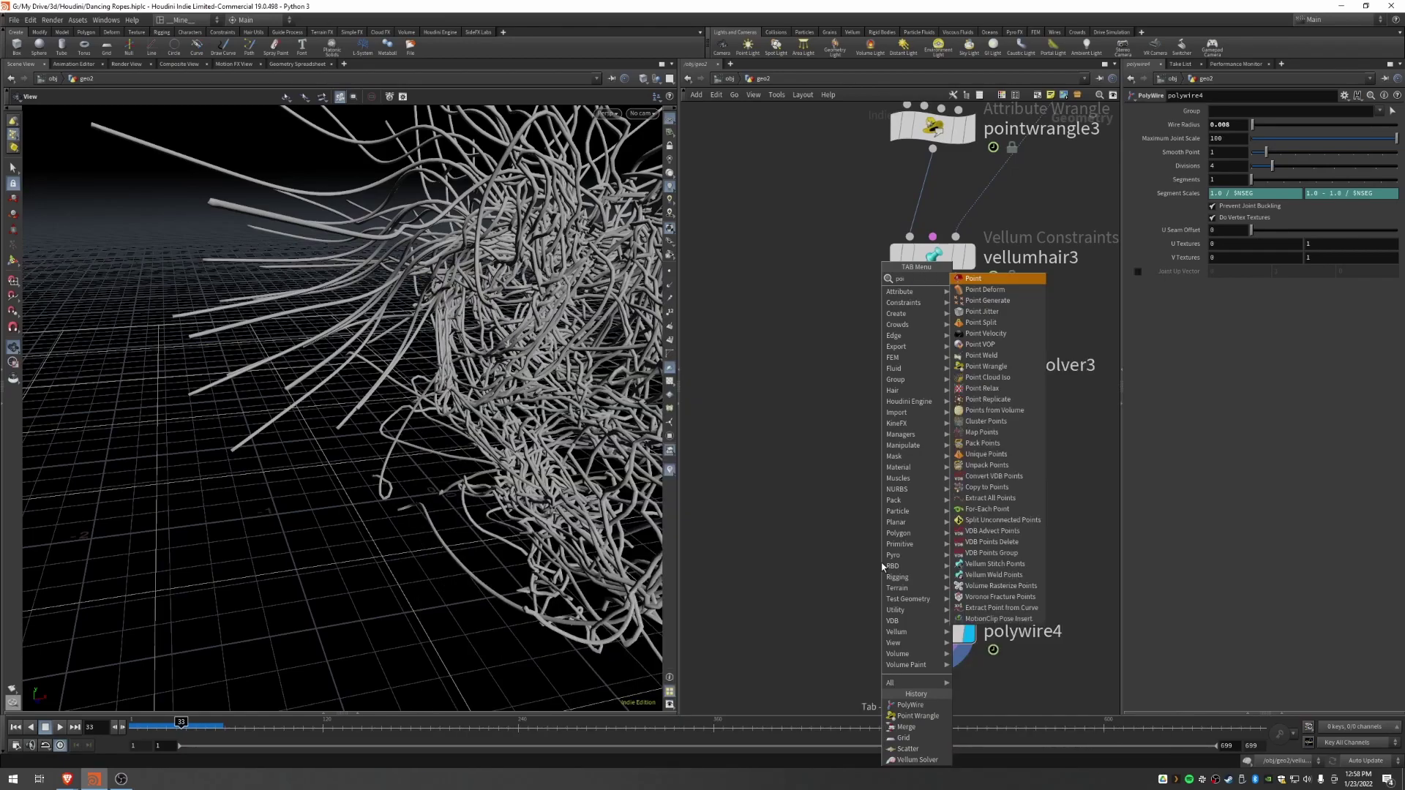
key("Return")
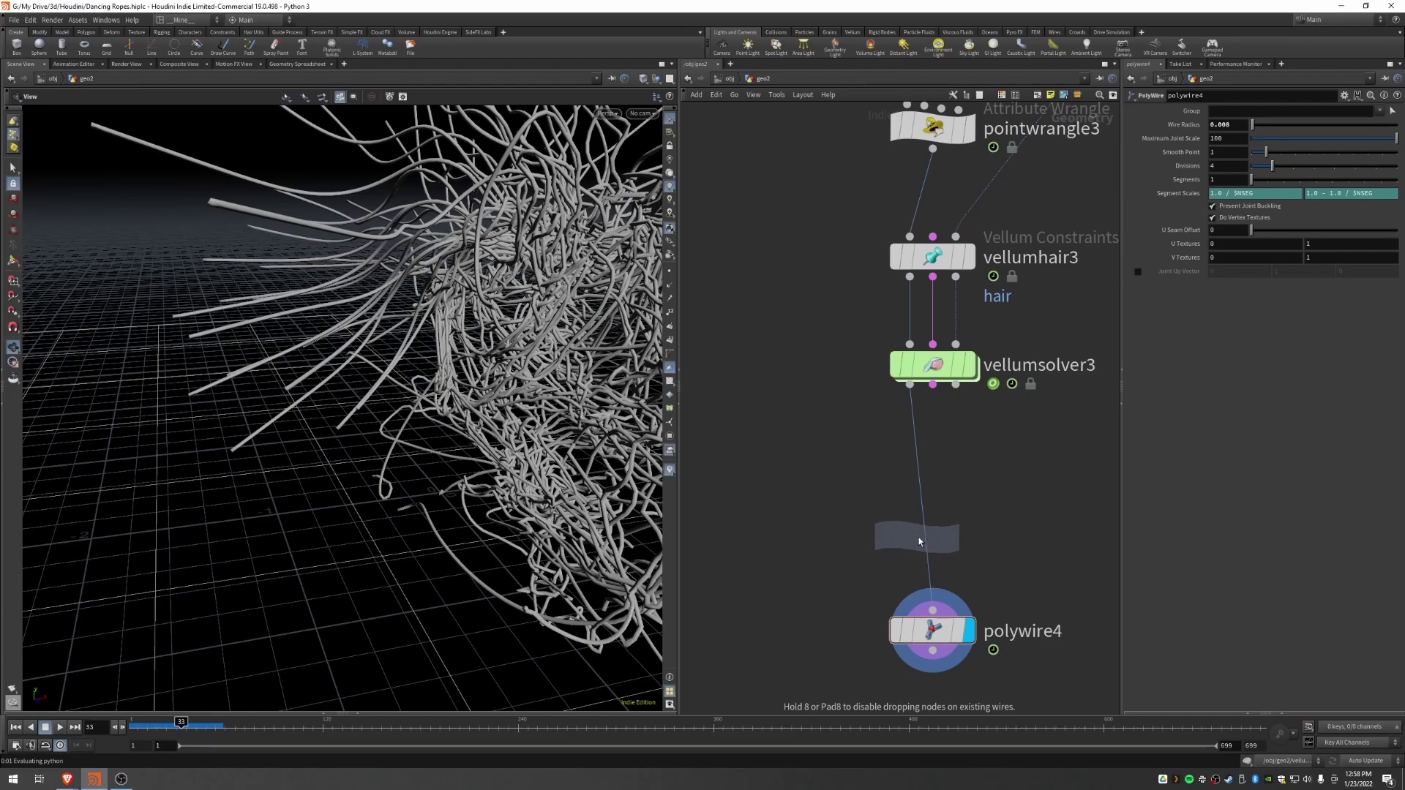
left_click(921, 536)
left_click_drag(931, 540, 930, 539)
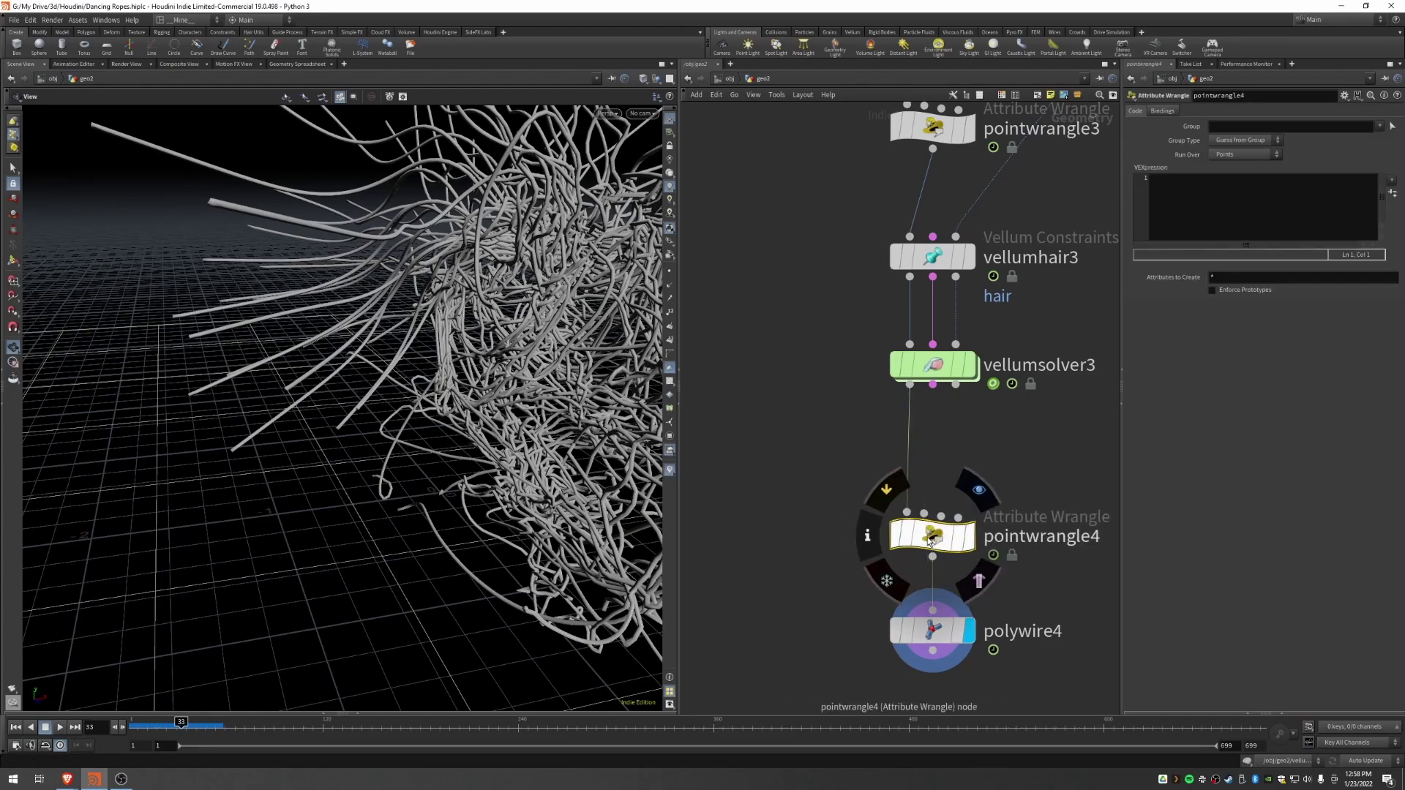
left_click(1222, 215)
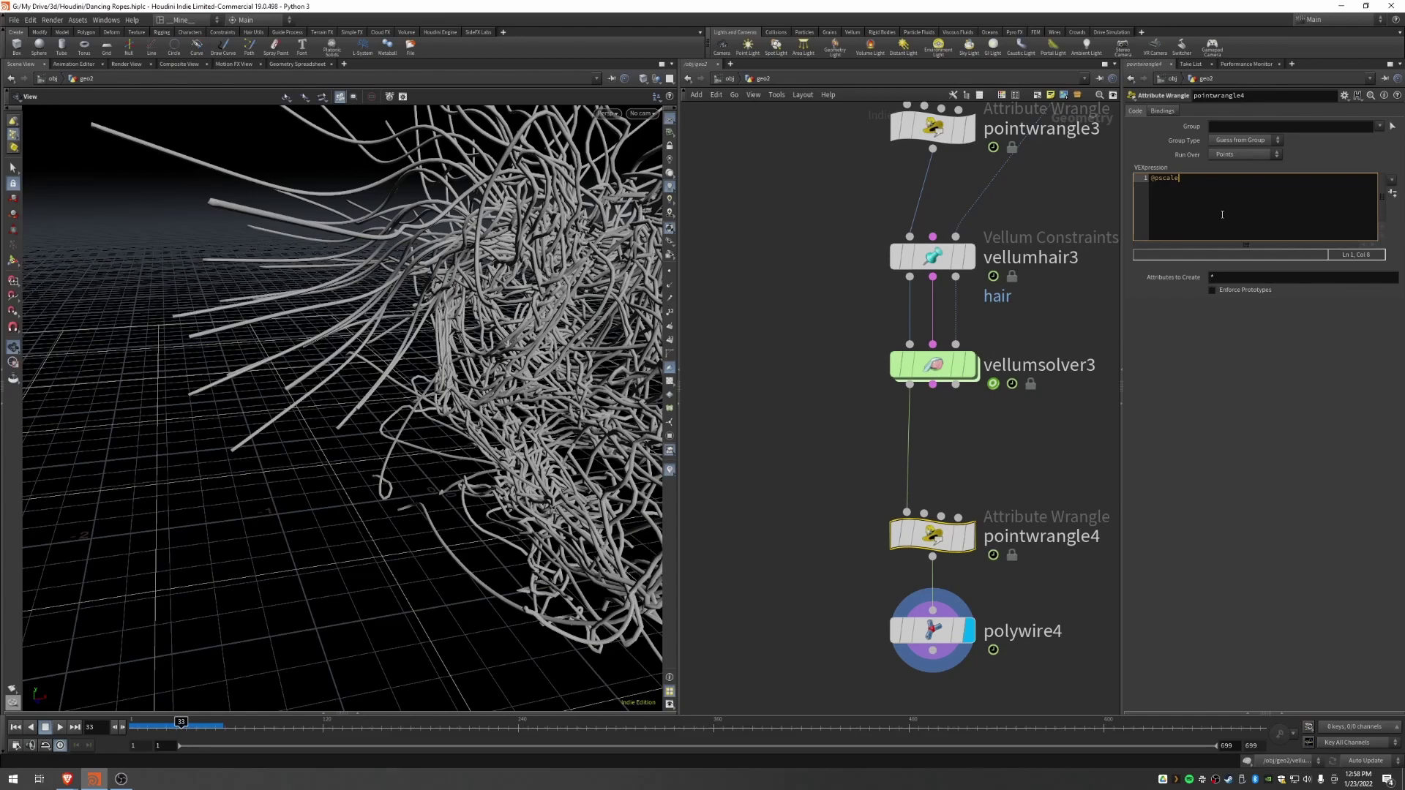
type("@pscale = chramp(")
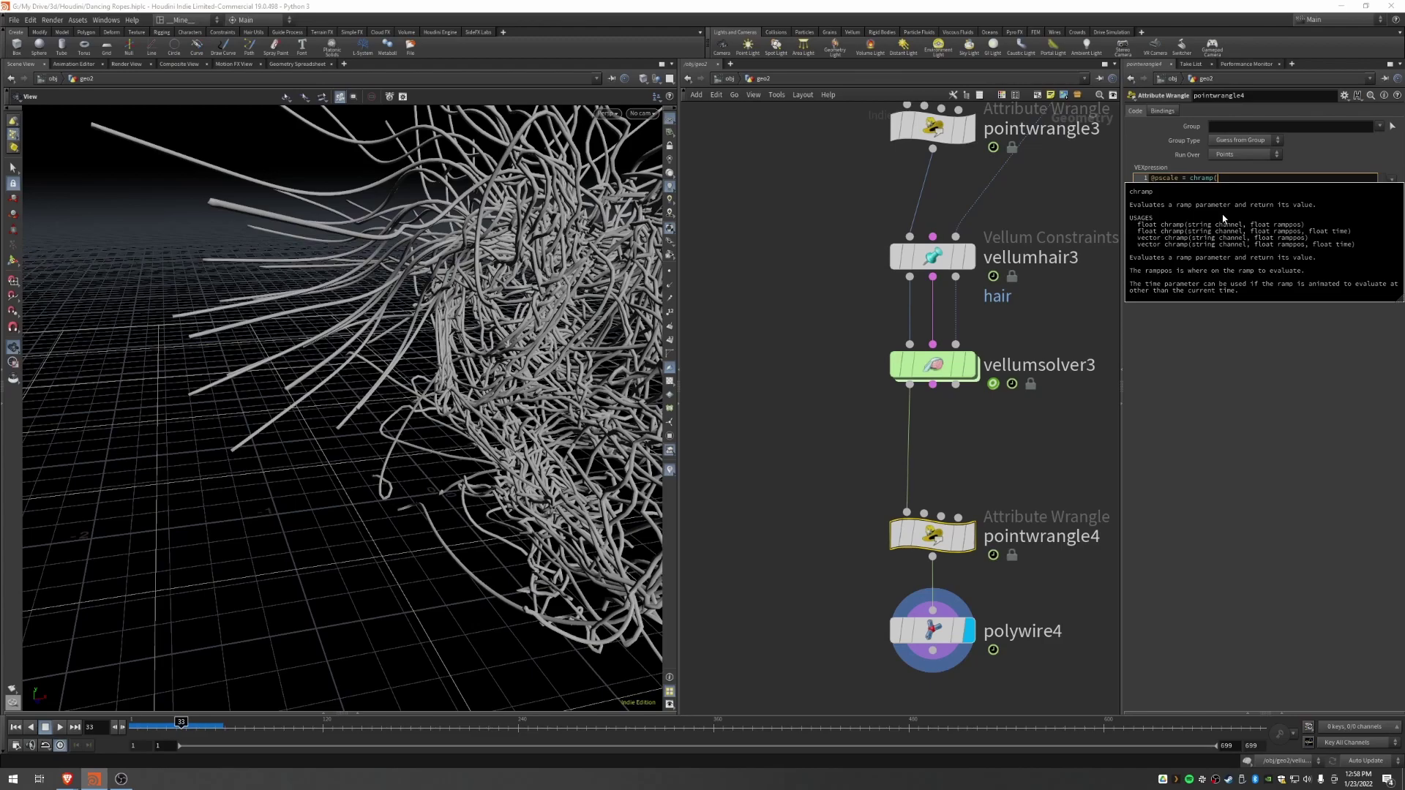
type("\"curve\", @curveu")
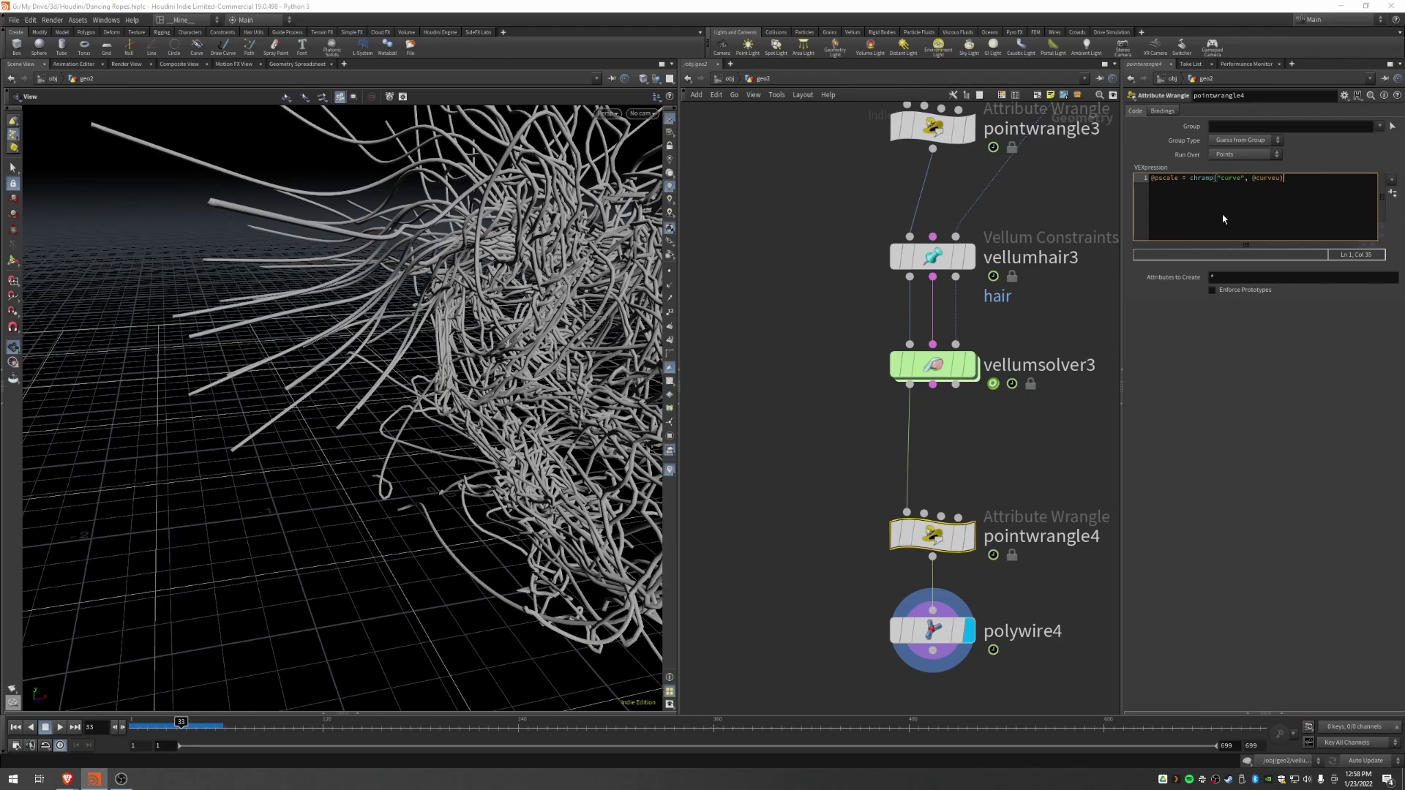
Step: Check the Curve U Attribute on resample3 and return to the polywire4 settings
scroll(830, 256, "down", 5)
middle_click_drag(825, 243, 900, 443)
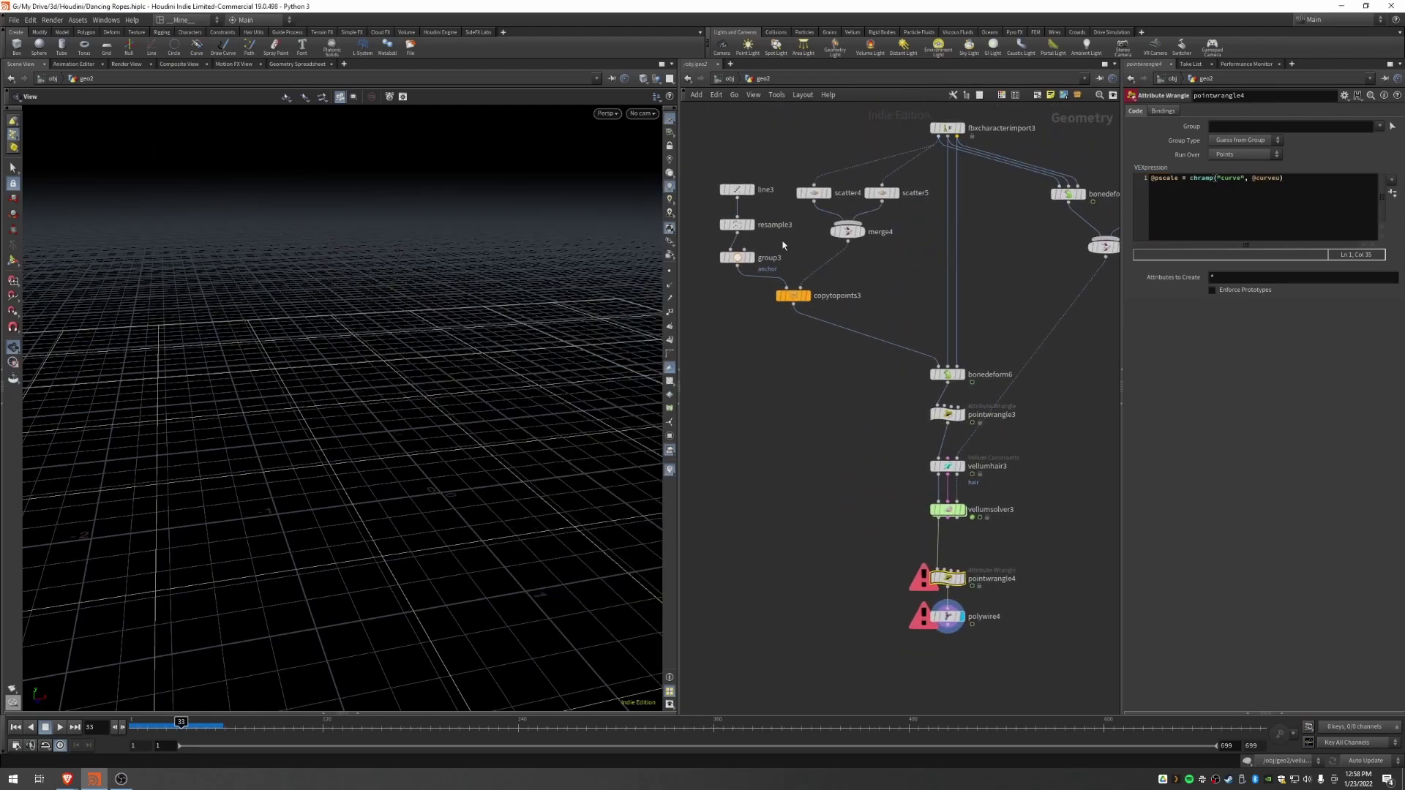
scroll(720, 235, "up", 3)
left_click(751, 219)
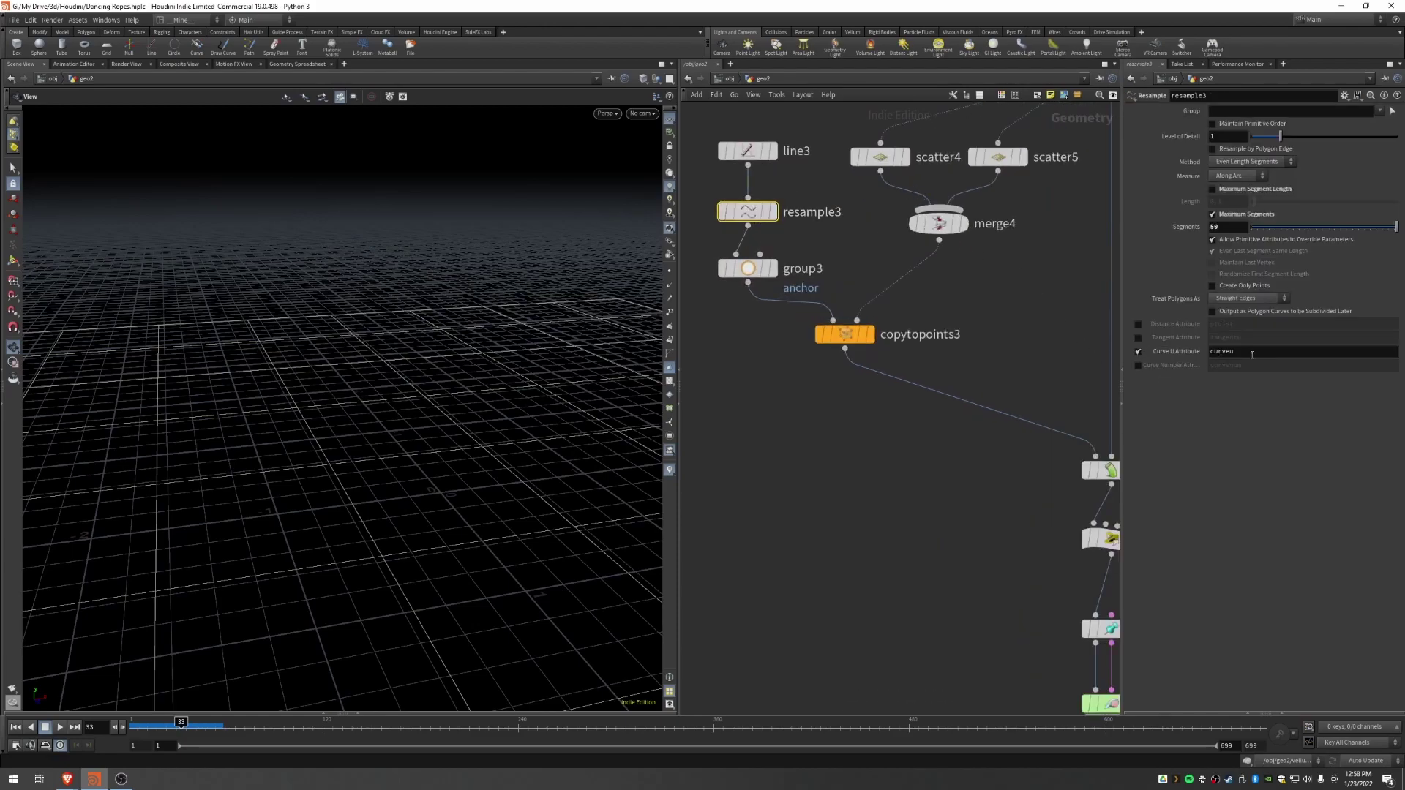
middle_click_drag(857, 554, 725, 223)
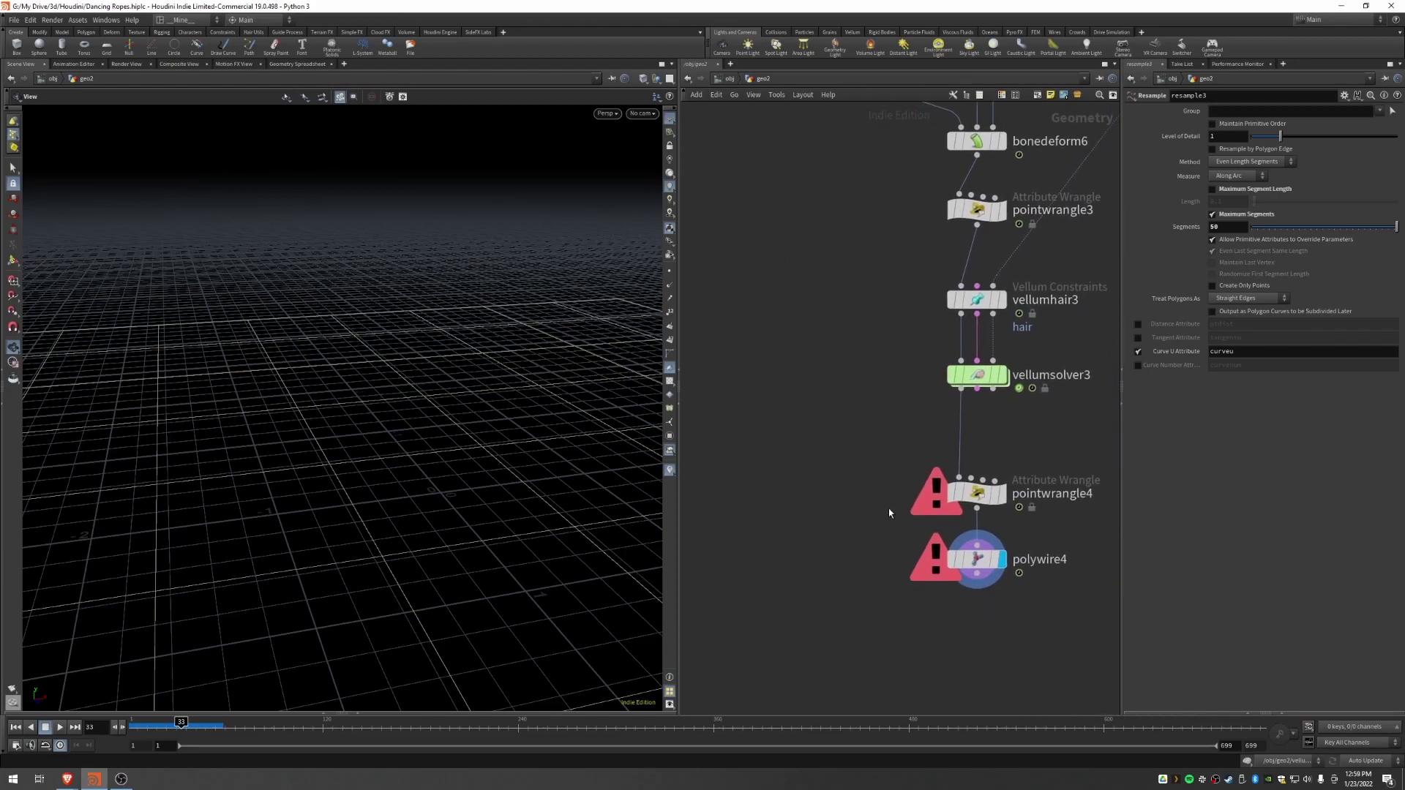
middle_click_drag(887, 506, 842, 453)
left_click(933, 503)
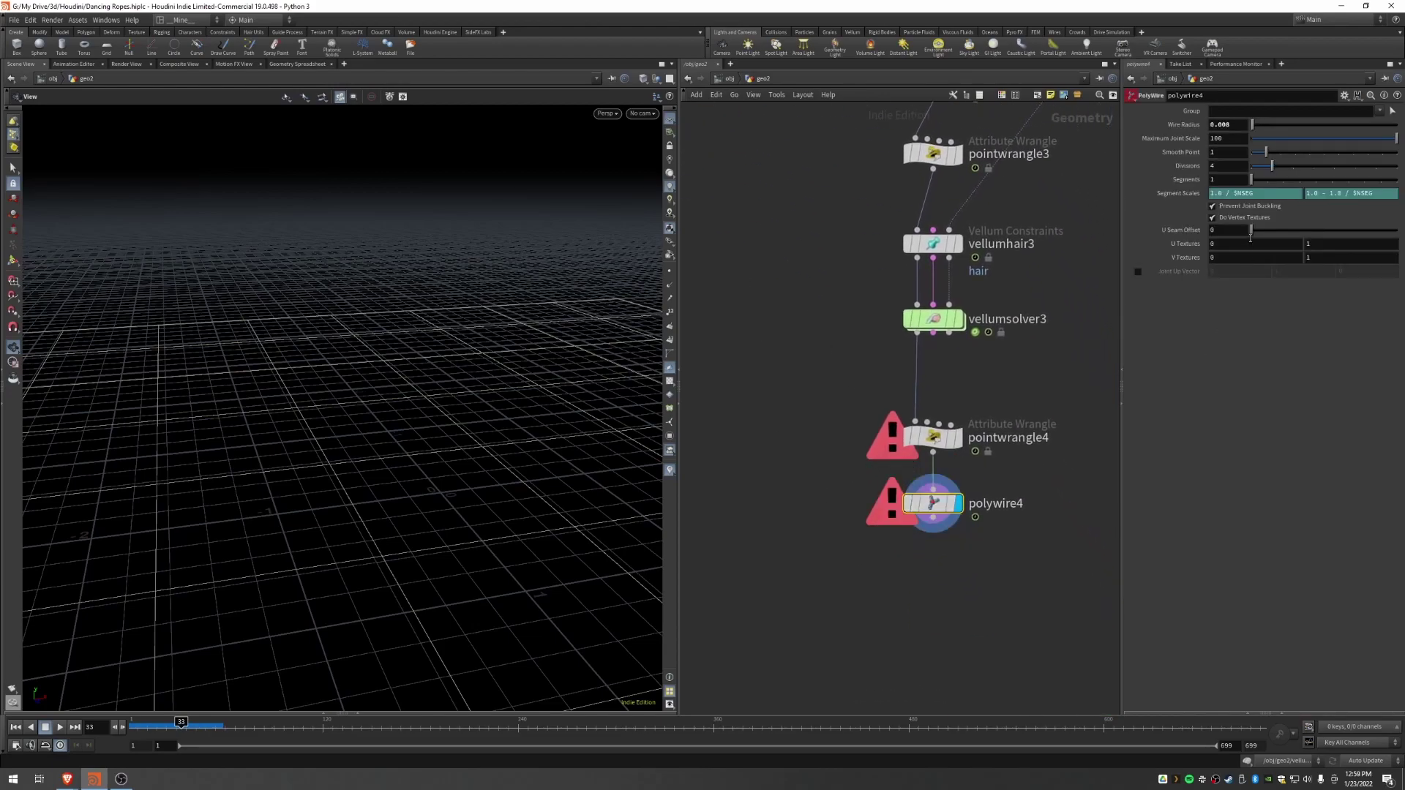
Step: Multiply pointwrangle4's pscale expression by chf("size"), end it with a semicolon, and create the Size and Curve parameters
left_click(1315, 178)
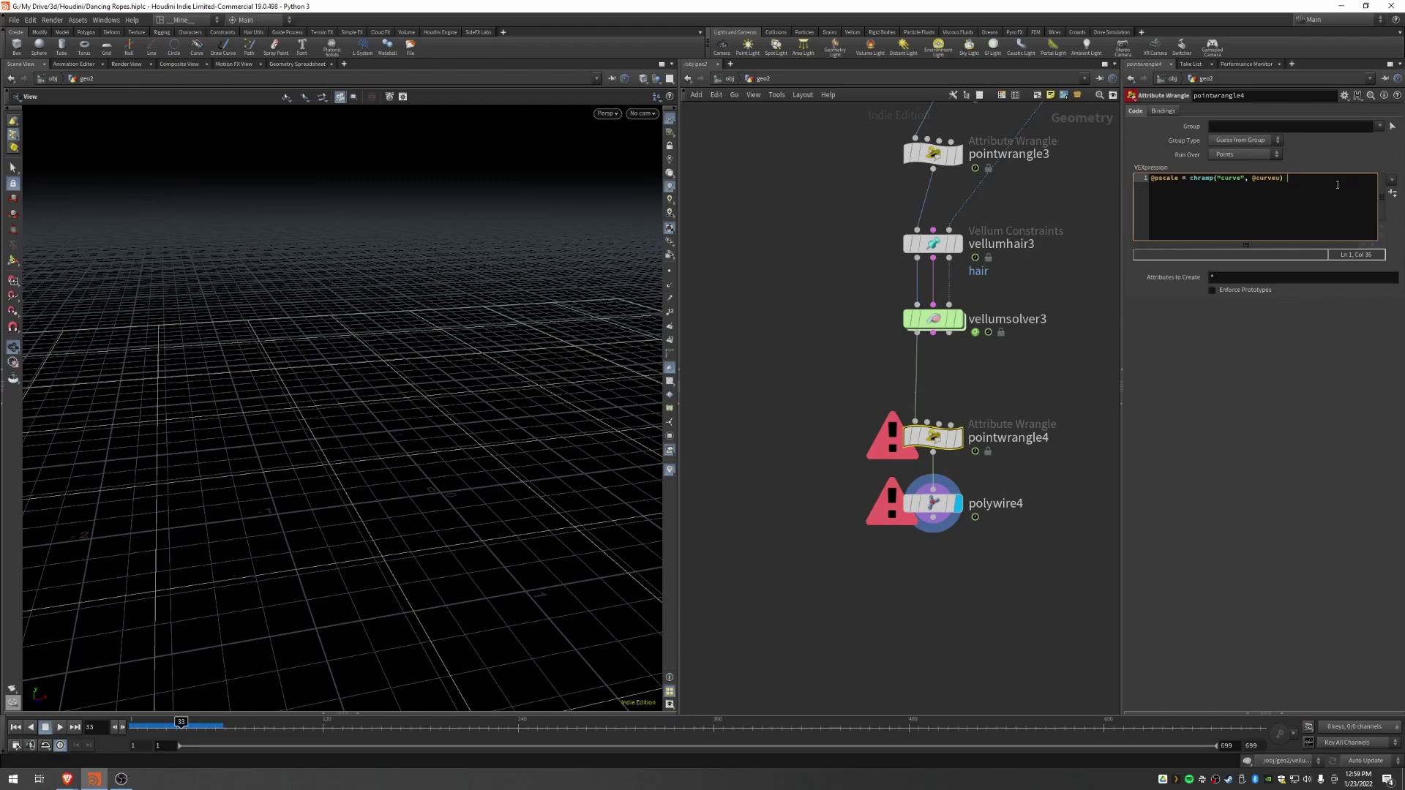
type("chf(\"size\");")
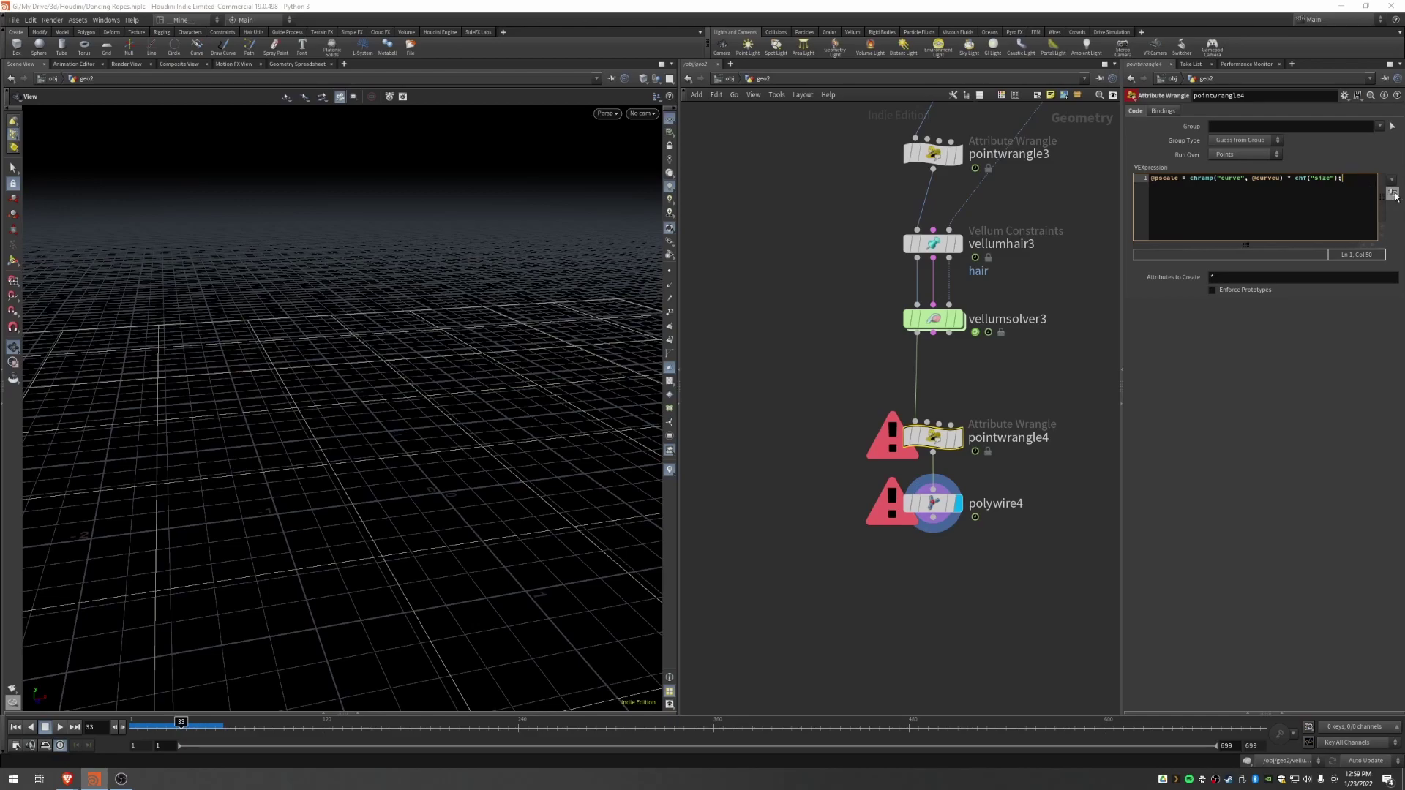
left_click(1392, 194)
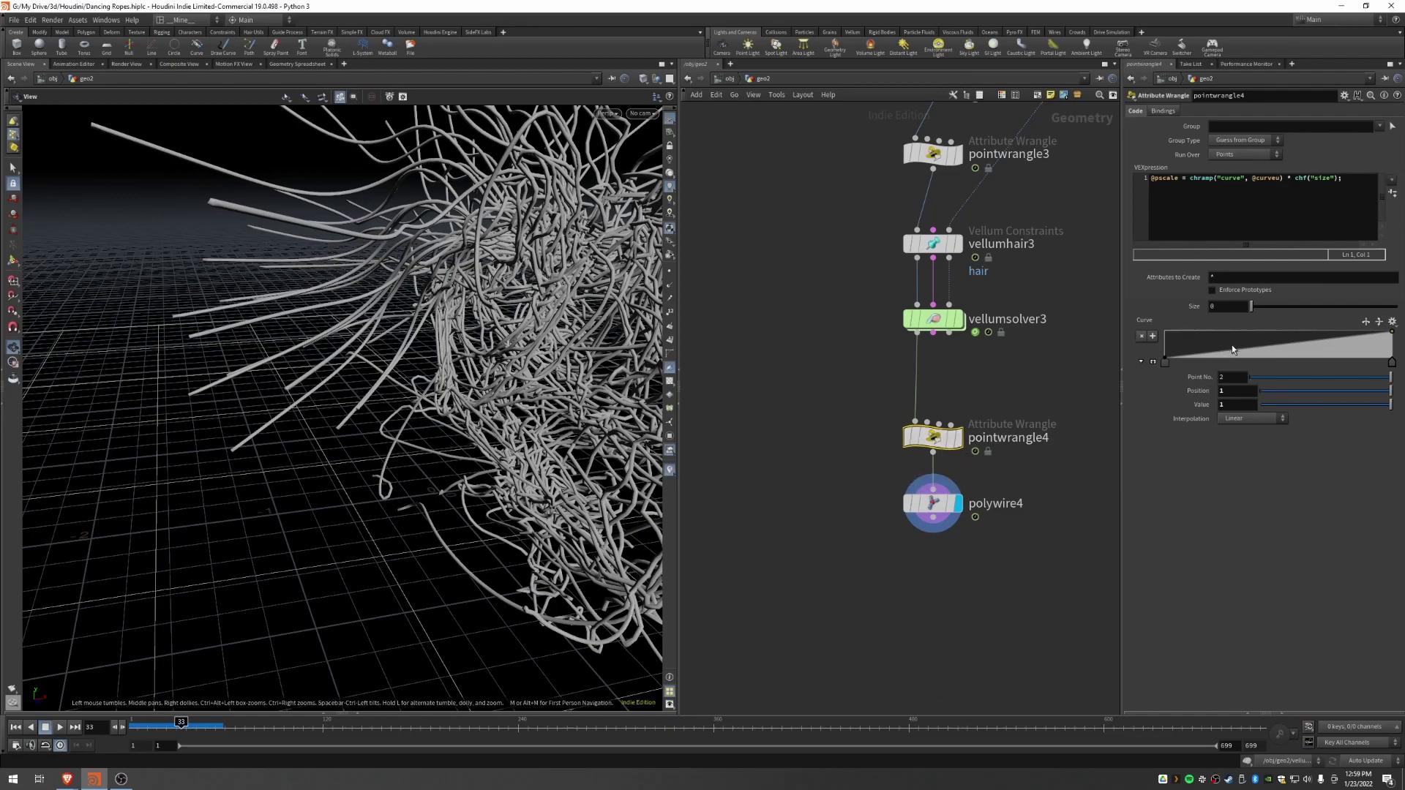
Step: Add a Curve ramp point near the top at position about 0.23 and set the last point's value to 0
left_click_drag(1215, 340, 1217, 338)
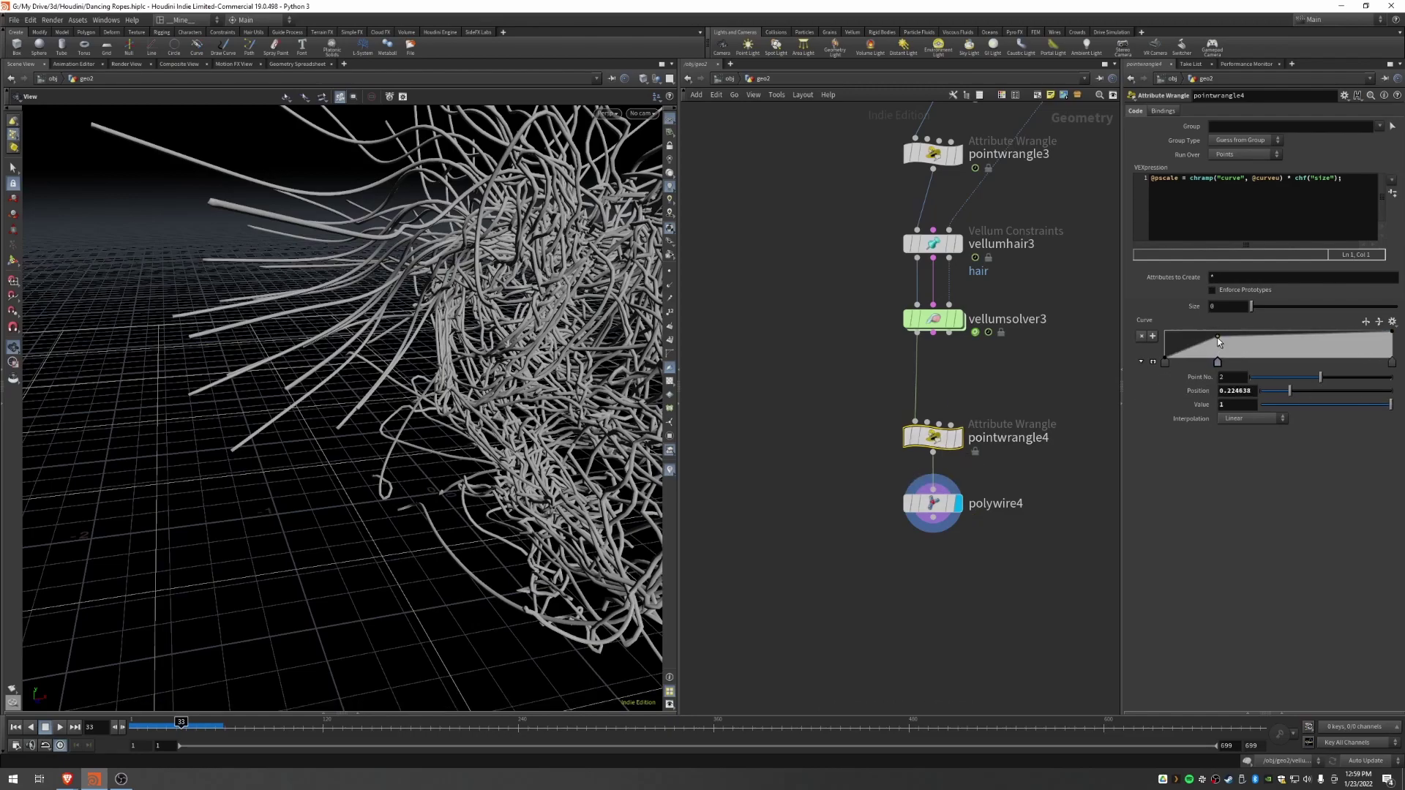
left_click(1392, 362)
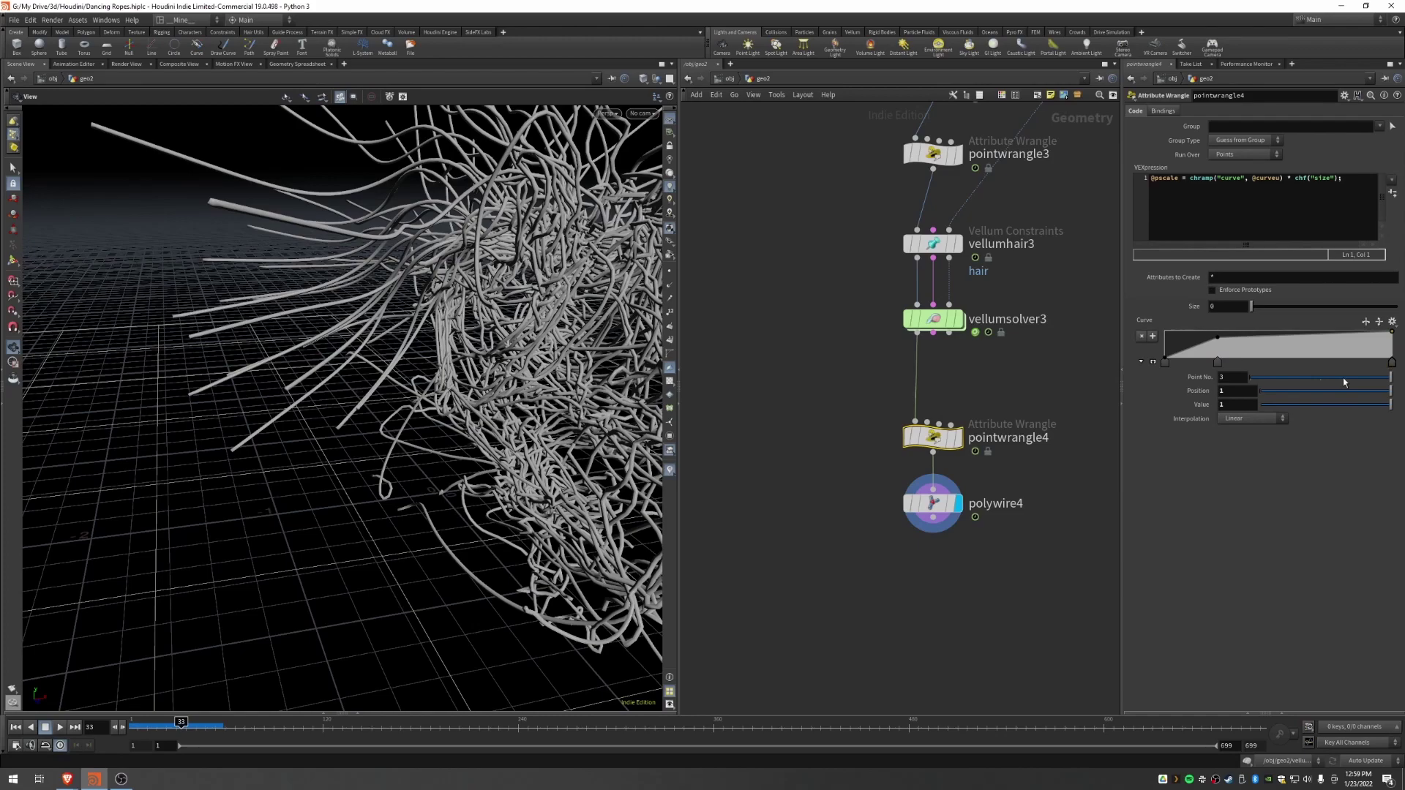
left_click_drag(1342, 405, 1207, 400)
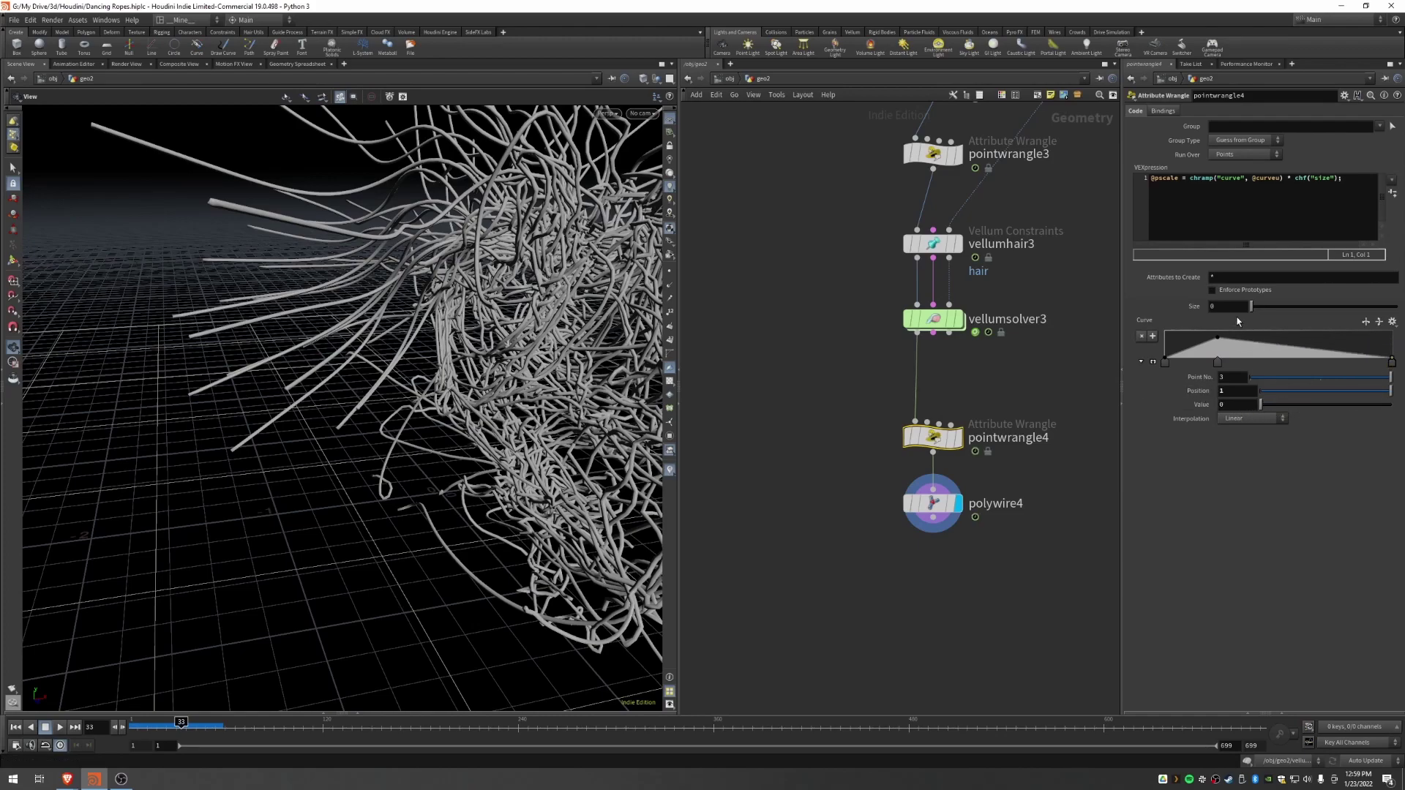
Step: Set the Size parameter of pointwrangle4 to 0.1
left_click_drag(1224, 308, 1099, 298)
type(".1")
key("Return")
left_click(1189, 184)
left_click(928, 505)
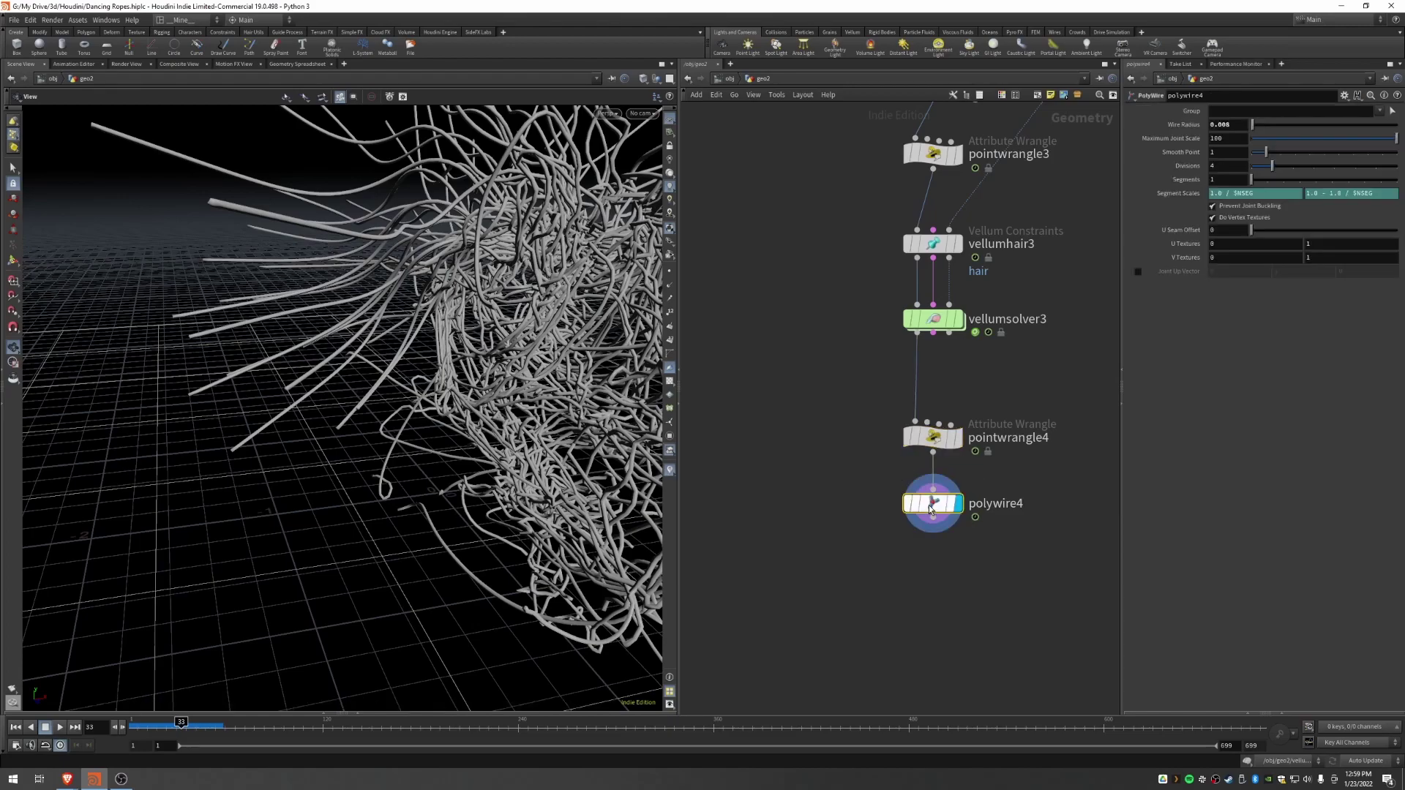
left_click(1234, 126)
left_click_drag(1230, 125, 1074, 125)
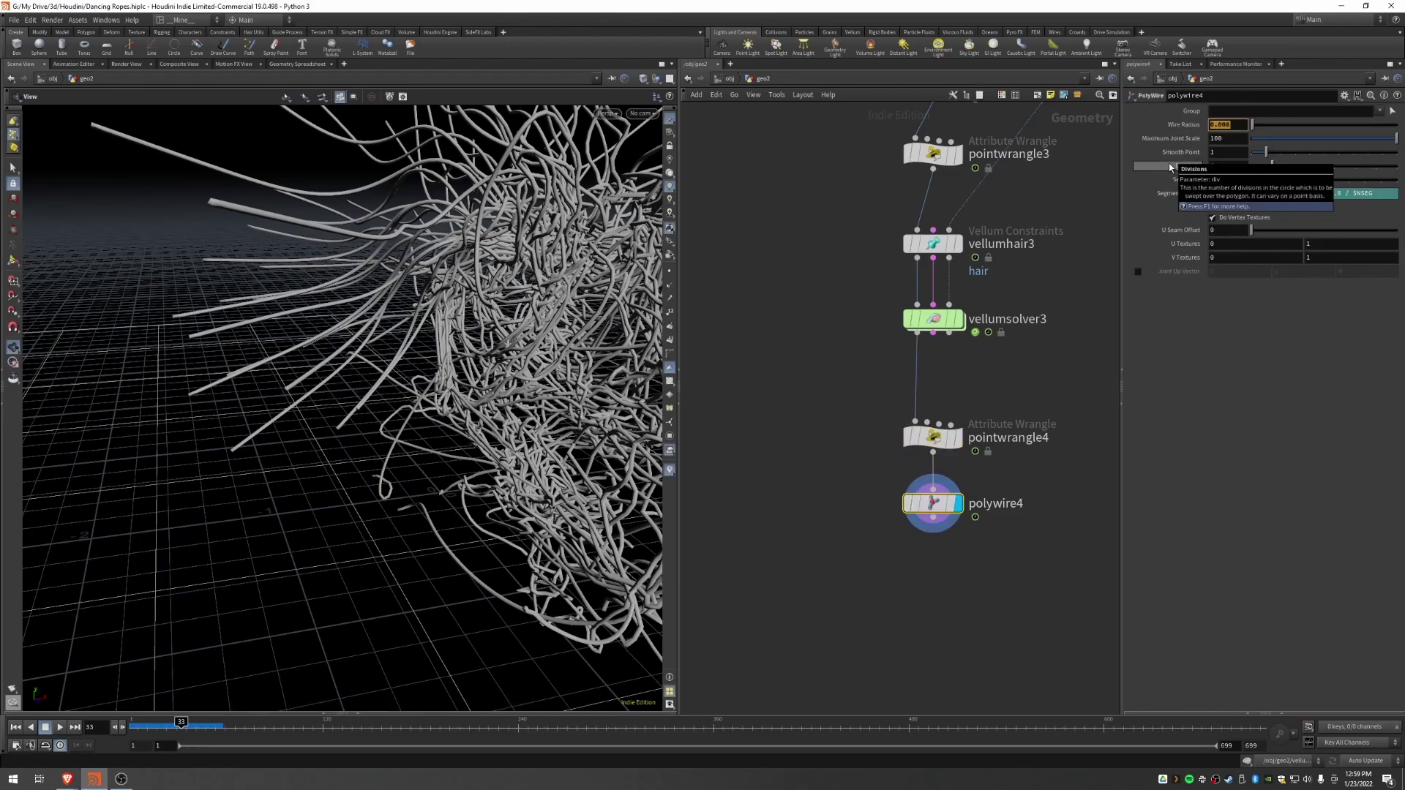
type("0")
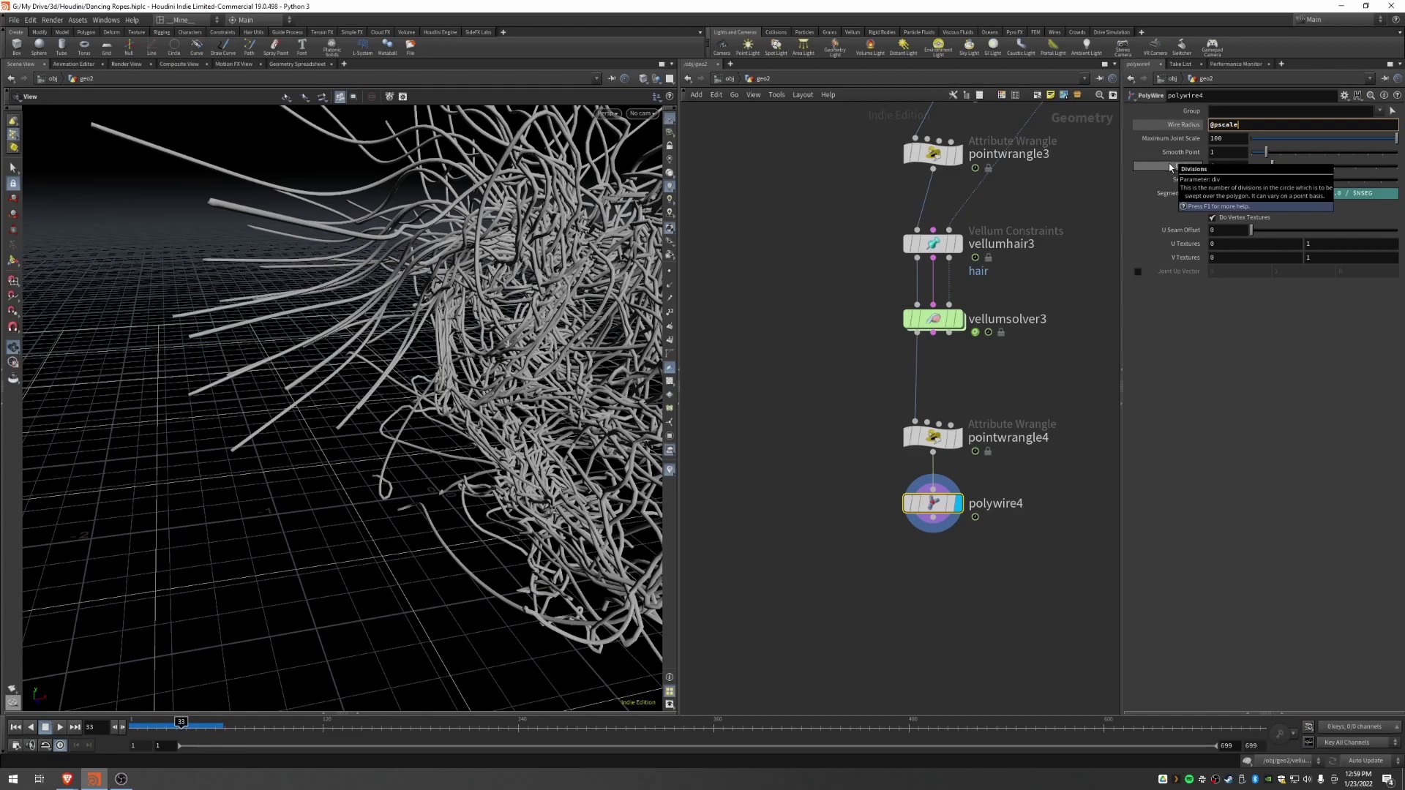
key("Return")
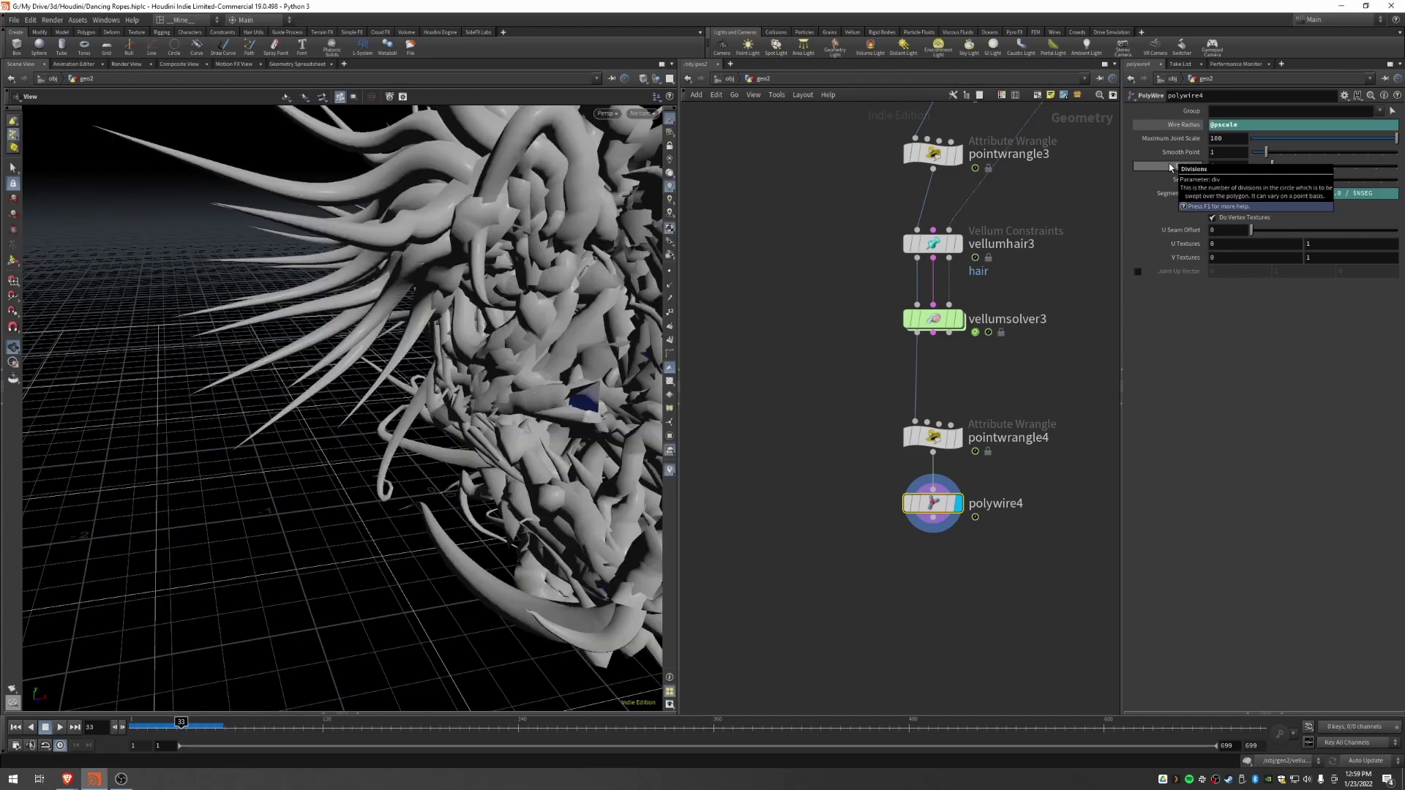
Step: Rename the pointwrangle4 node to set_line_width
left_click(935, 440)
left_click(1008, 439)
type("se")
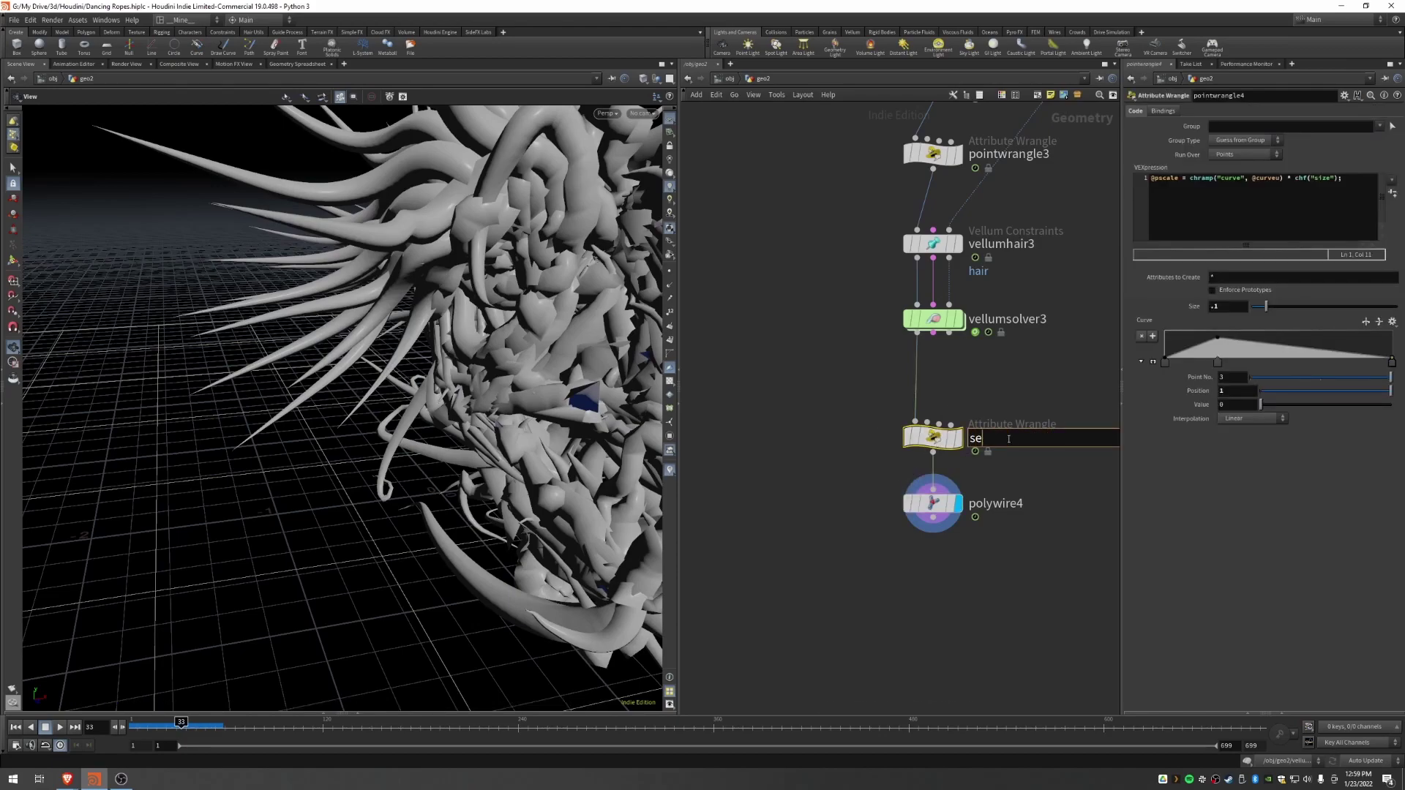
type("t_line_width")
key("Return")
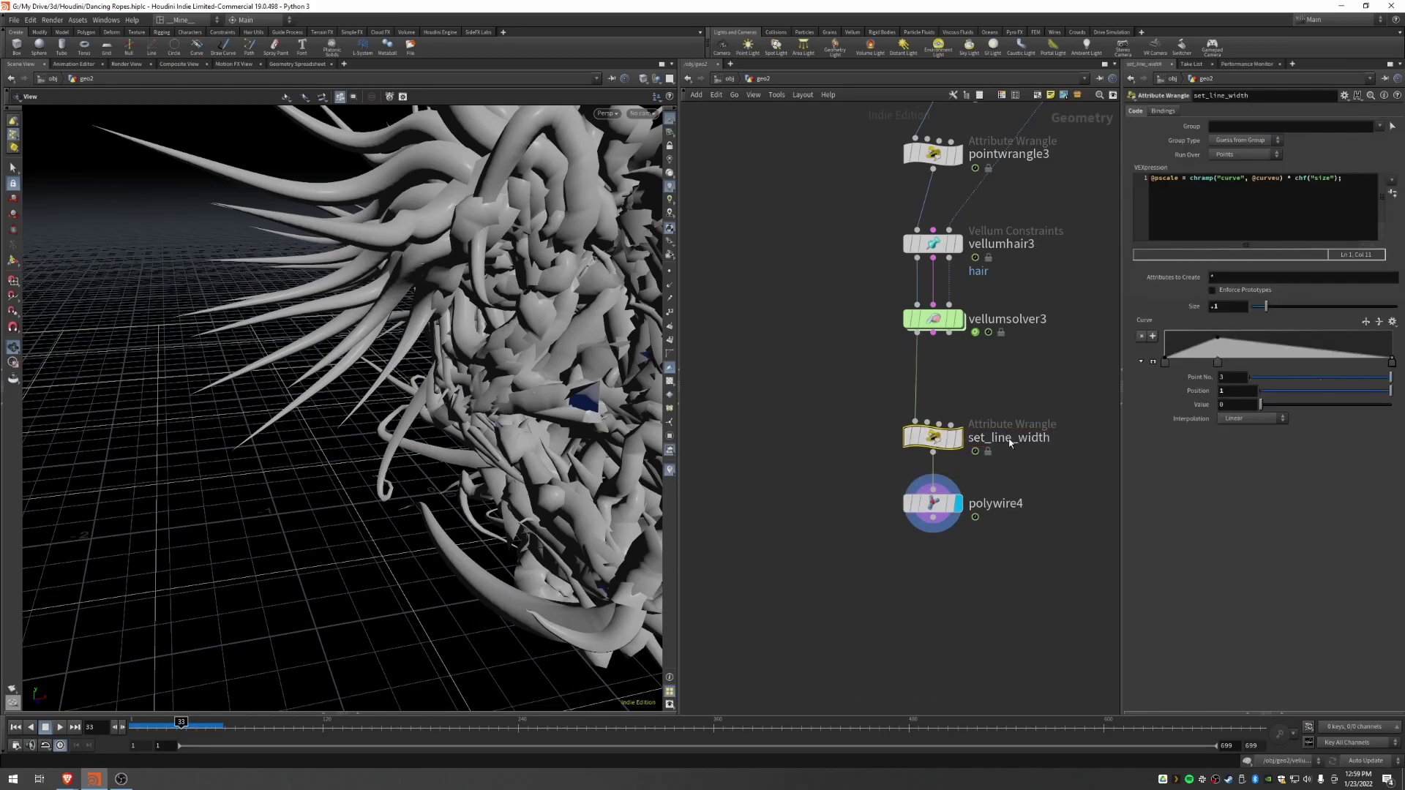
Step: Try a Size of 0.08 on set_line_width and reduce it to 0.008
left_click_drag(117, 254, 386, 322)
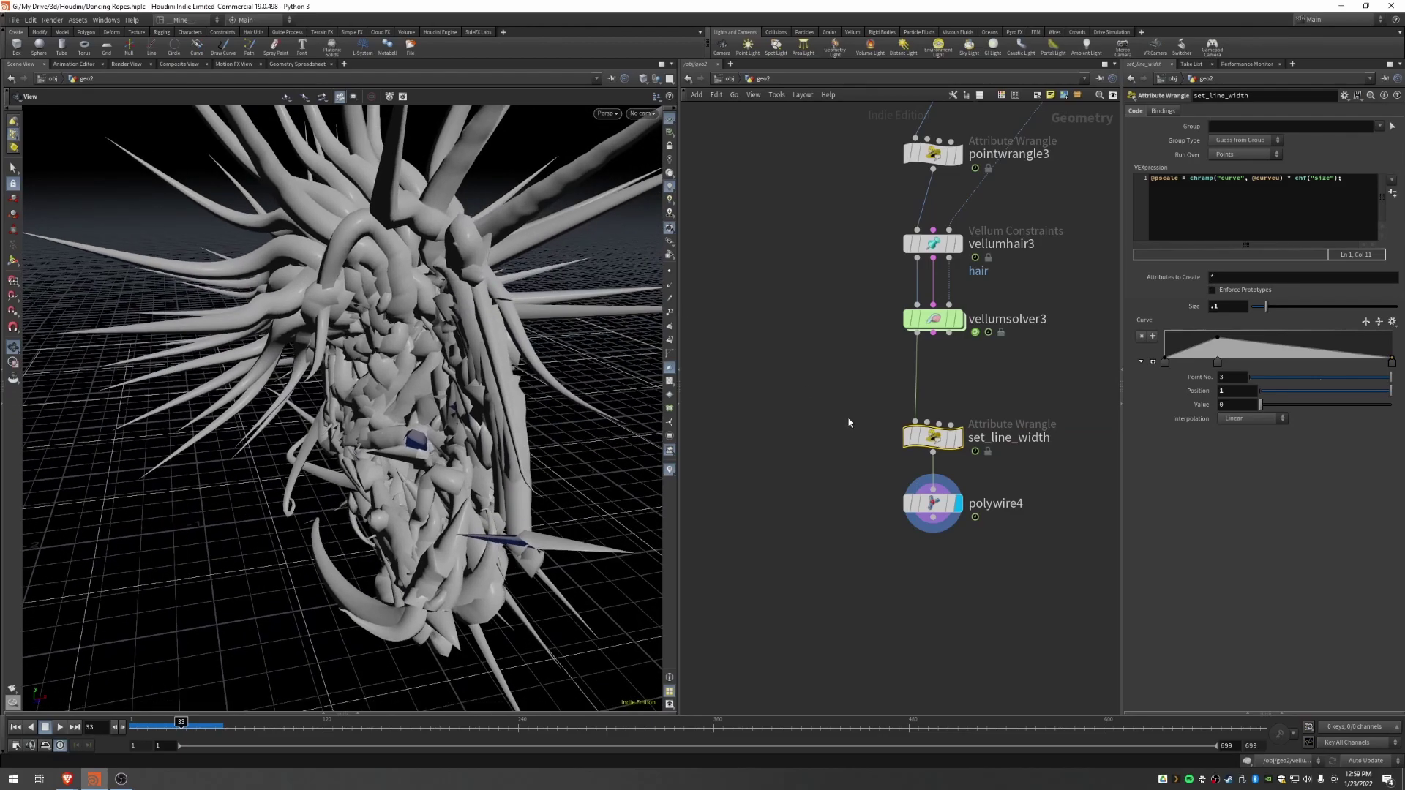
left_click_drag(1264, 306, 1085, 316)
type(".08")
key("Return")
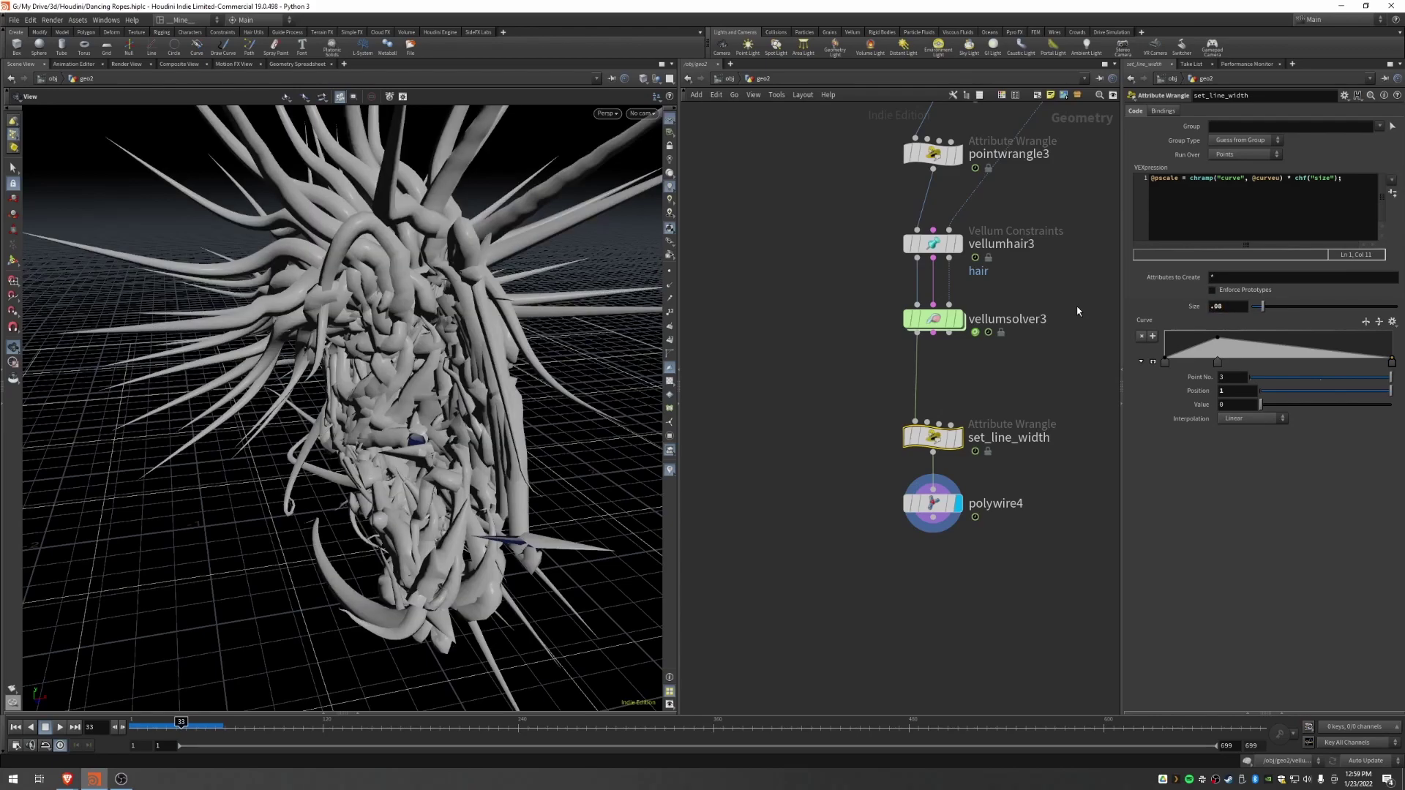
left_click(1237, 310)
type("08")
key("Return")
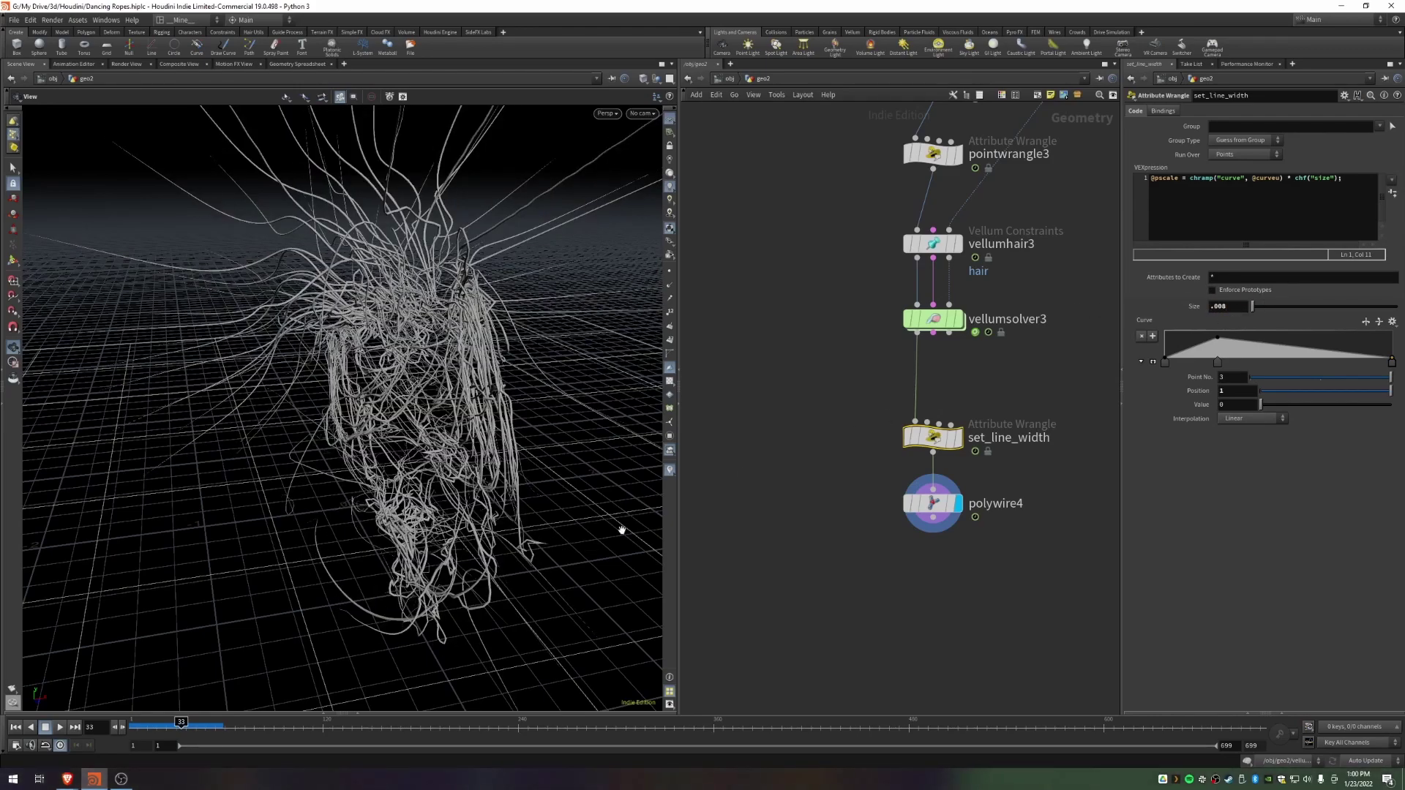
Step: Select all points of the Curve ramp and set their interpolation to B-Spline
left_click_drag(402, 321, 483, 334)
left_click(1165, 361)
left_click(1392, 361)
left_click(1392, 322)
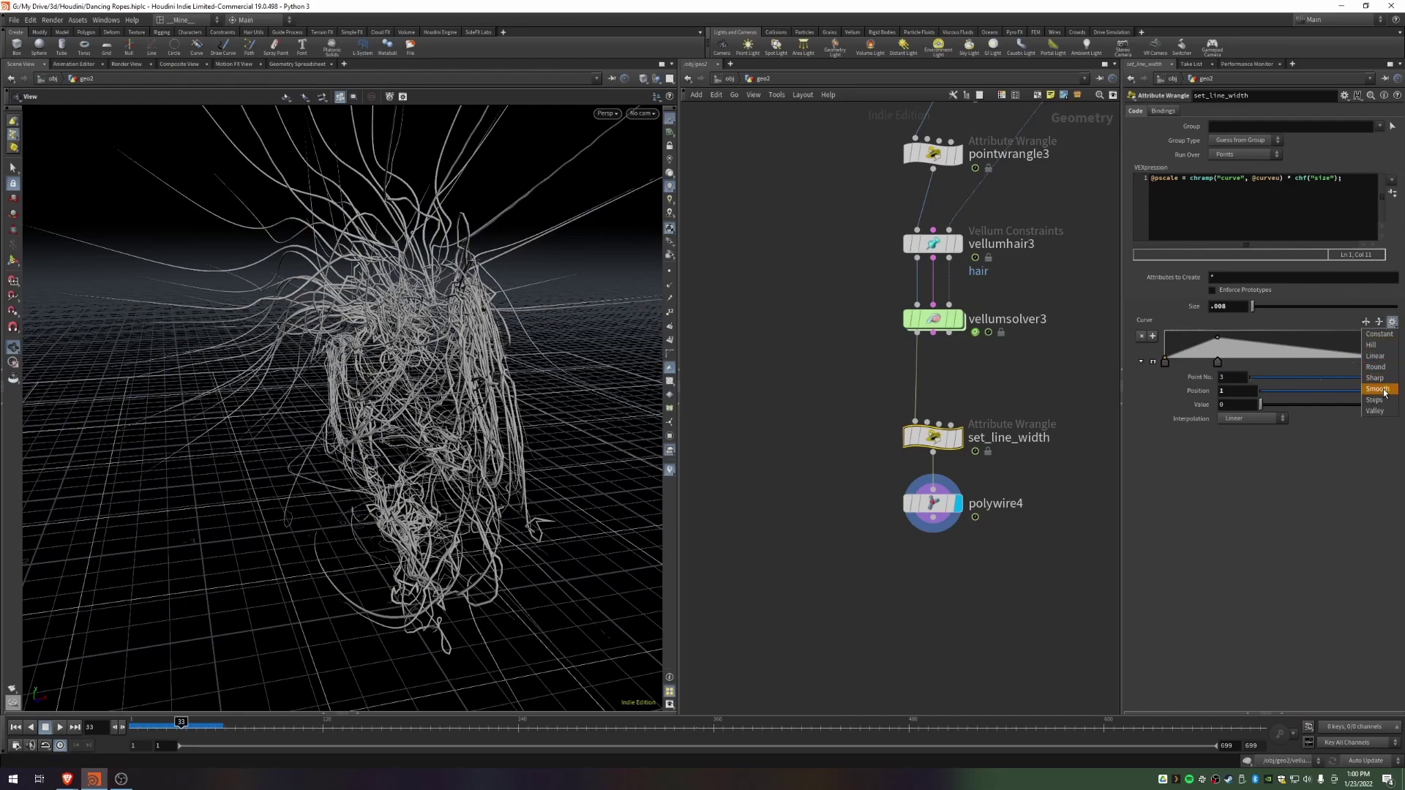
left_click(1237, 367)
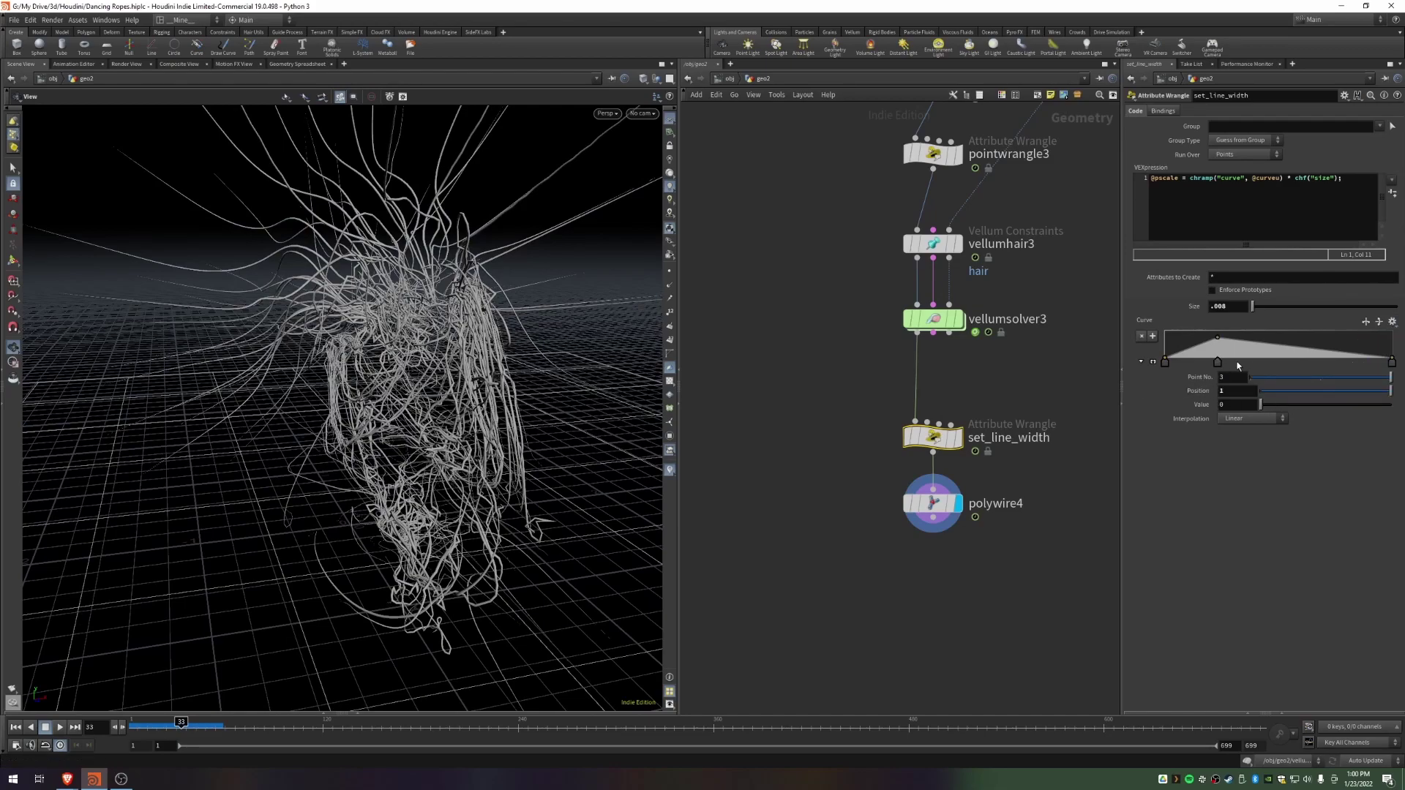
left_click(1251, 419)
left_click(1240, 488)
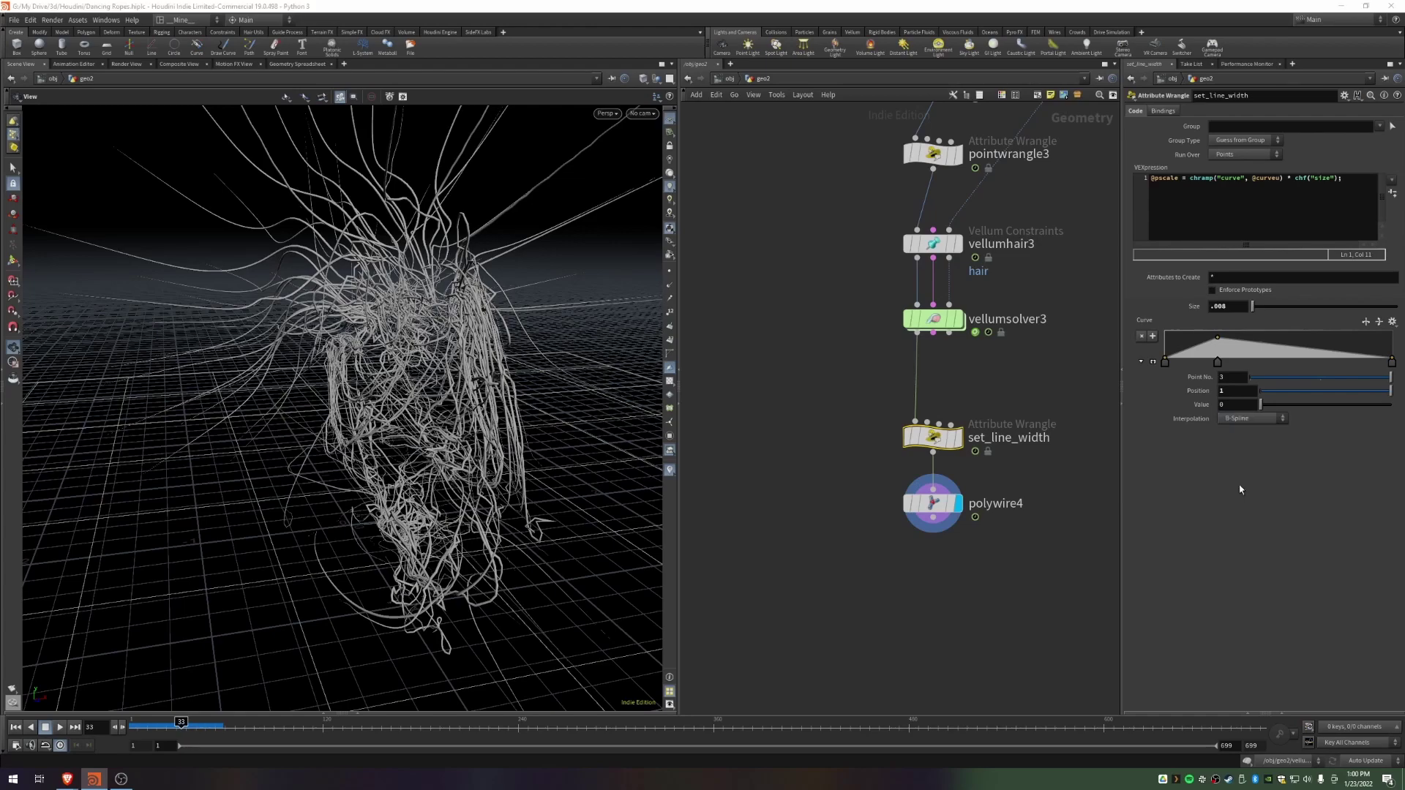
Step: Set the Curve ramp's middle point to value 1 and move it closer to the start, and set the last point's value to 1
left_click(1216, 361)
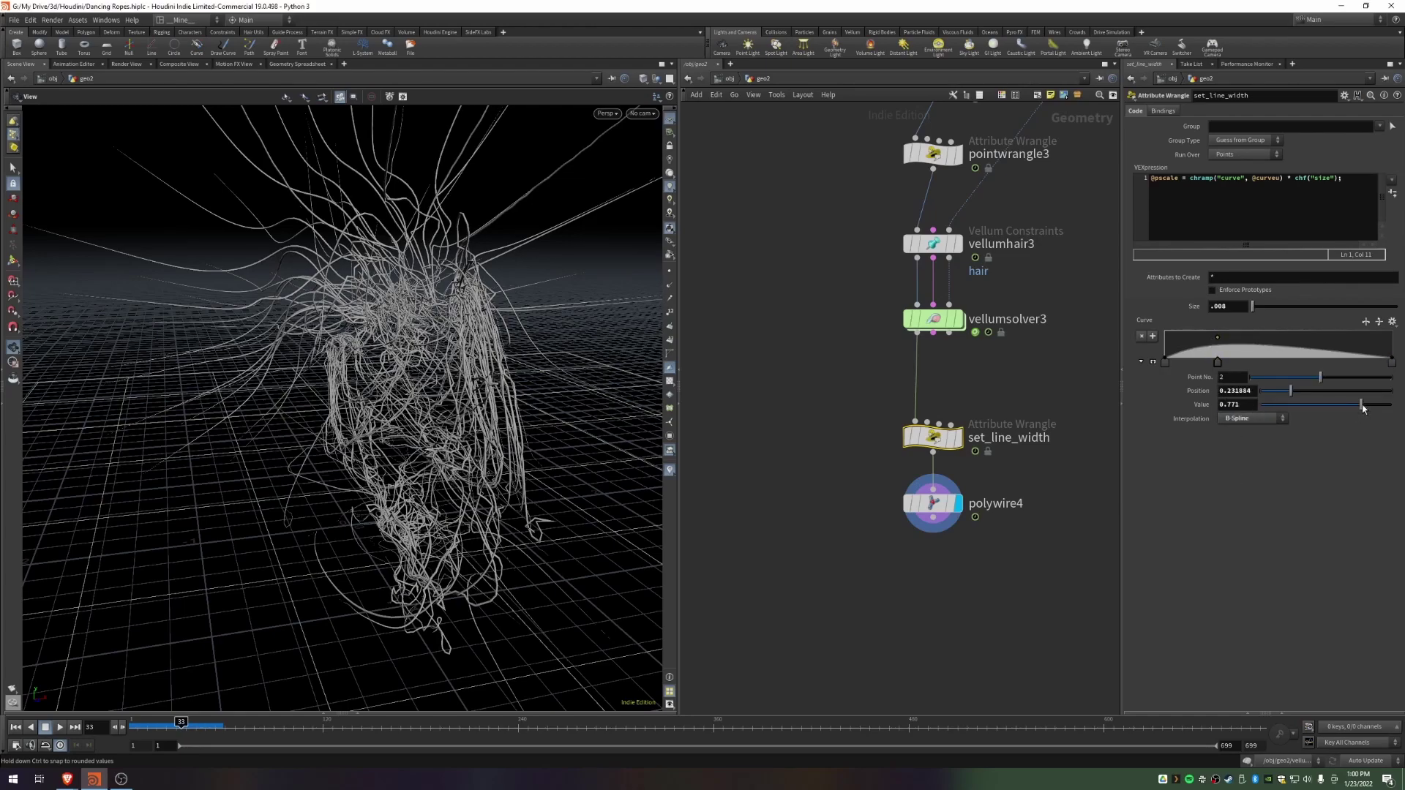
left_click_drag(1372, 405, 1391, 405)
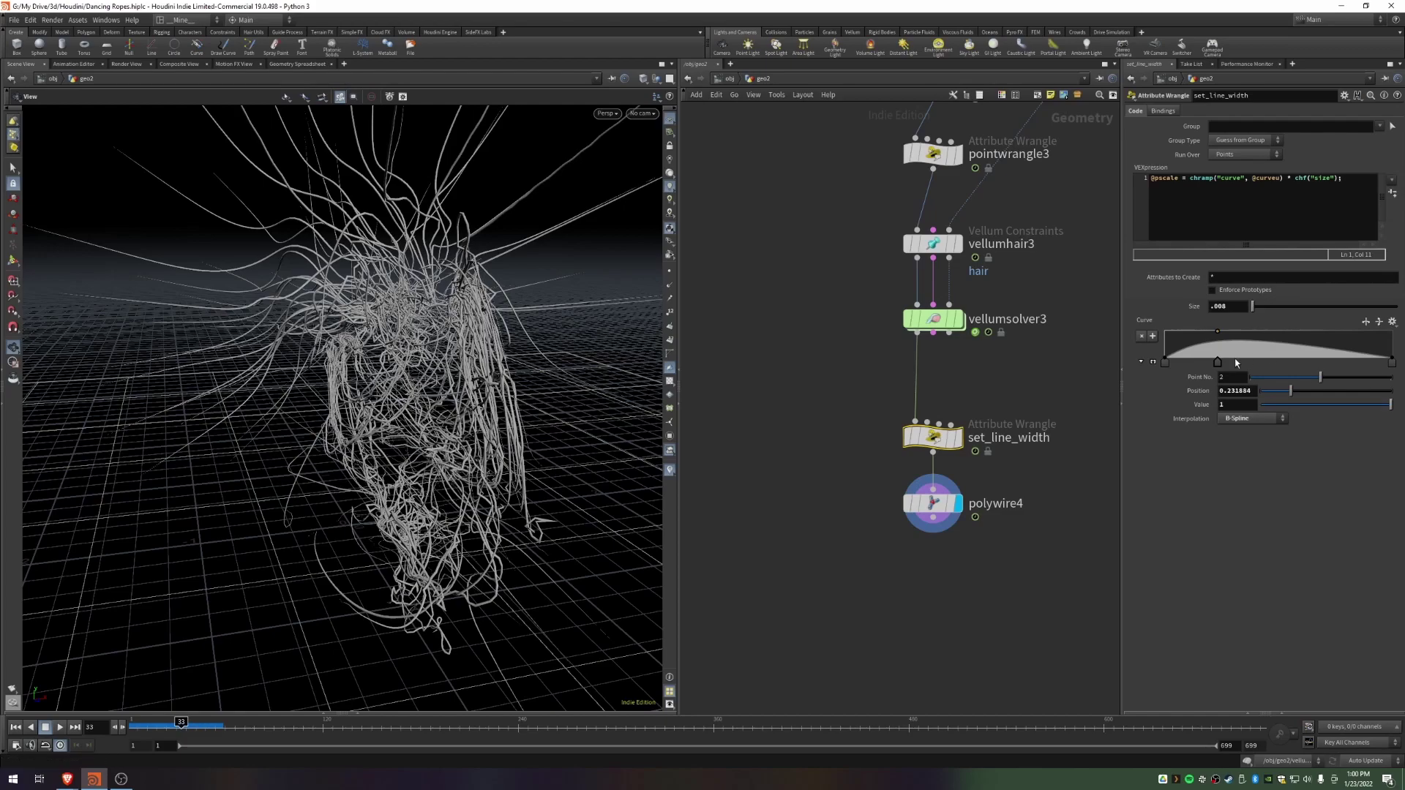
left_click_drag(1229, 361, 1195, 361)
left_click(1391, 362)
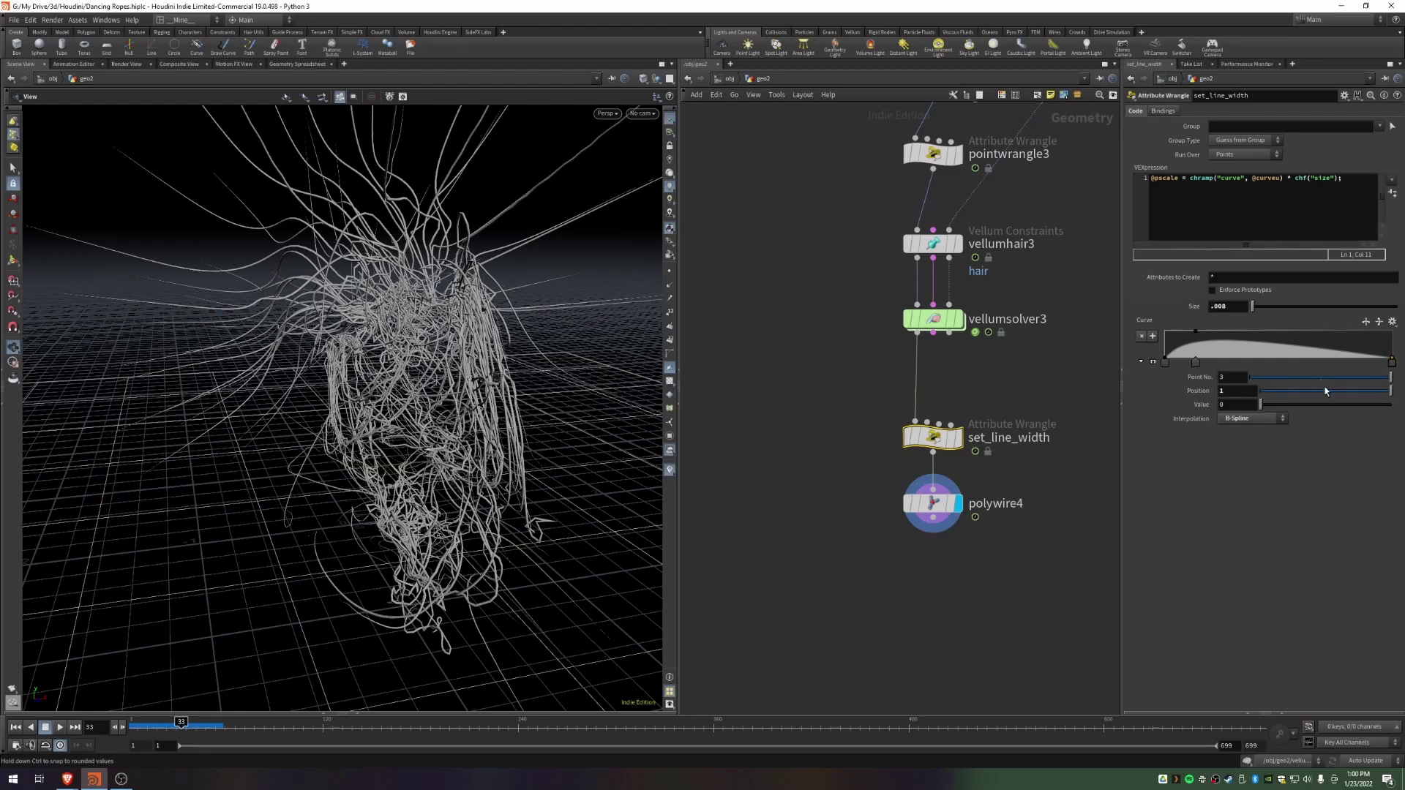
left_click_drag(1266, 403, 1396, 407)
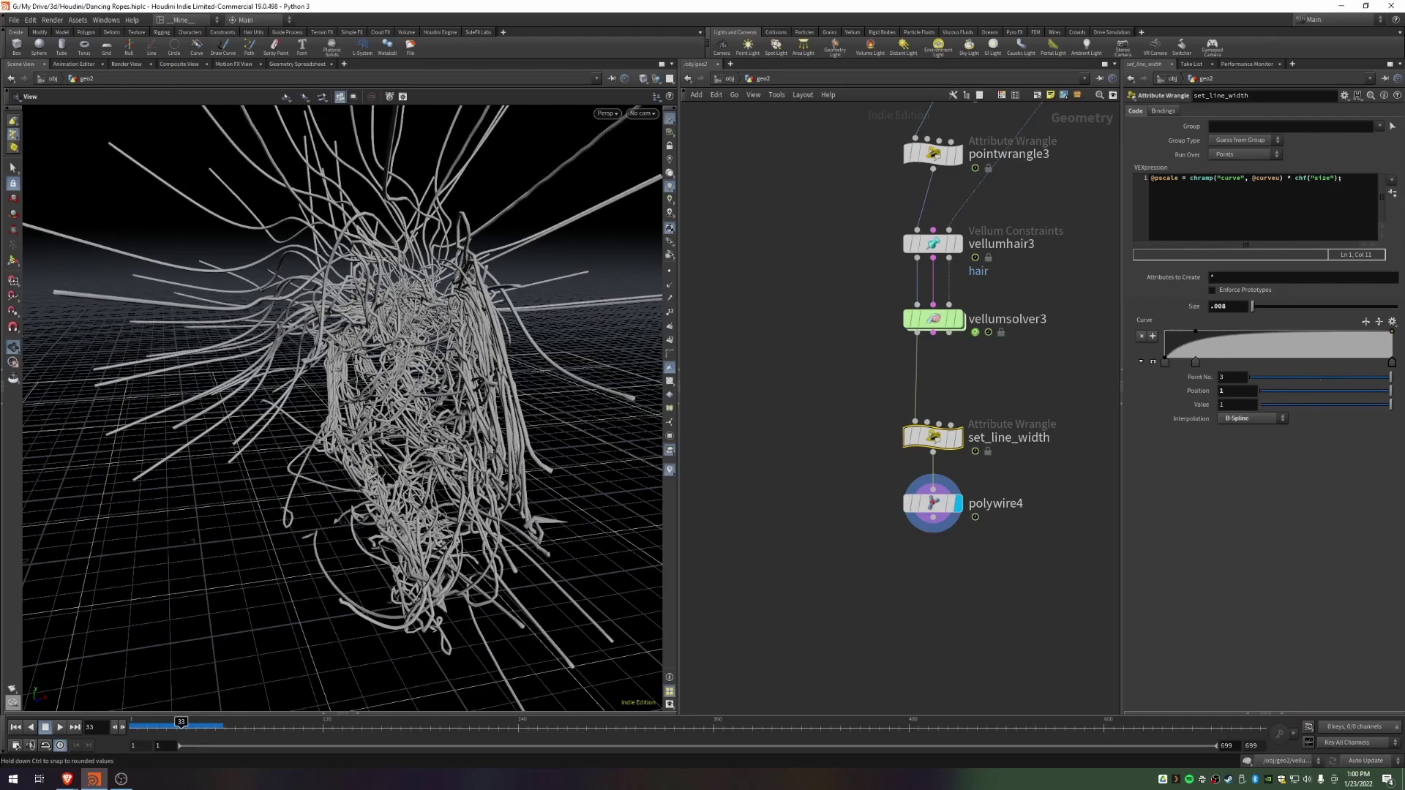
Step: Lower the last point of the set_line_width Curve ramp to value 0 and check the tapered ropes
middle_click_drag(283, 329, 388, 346)
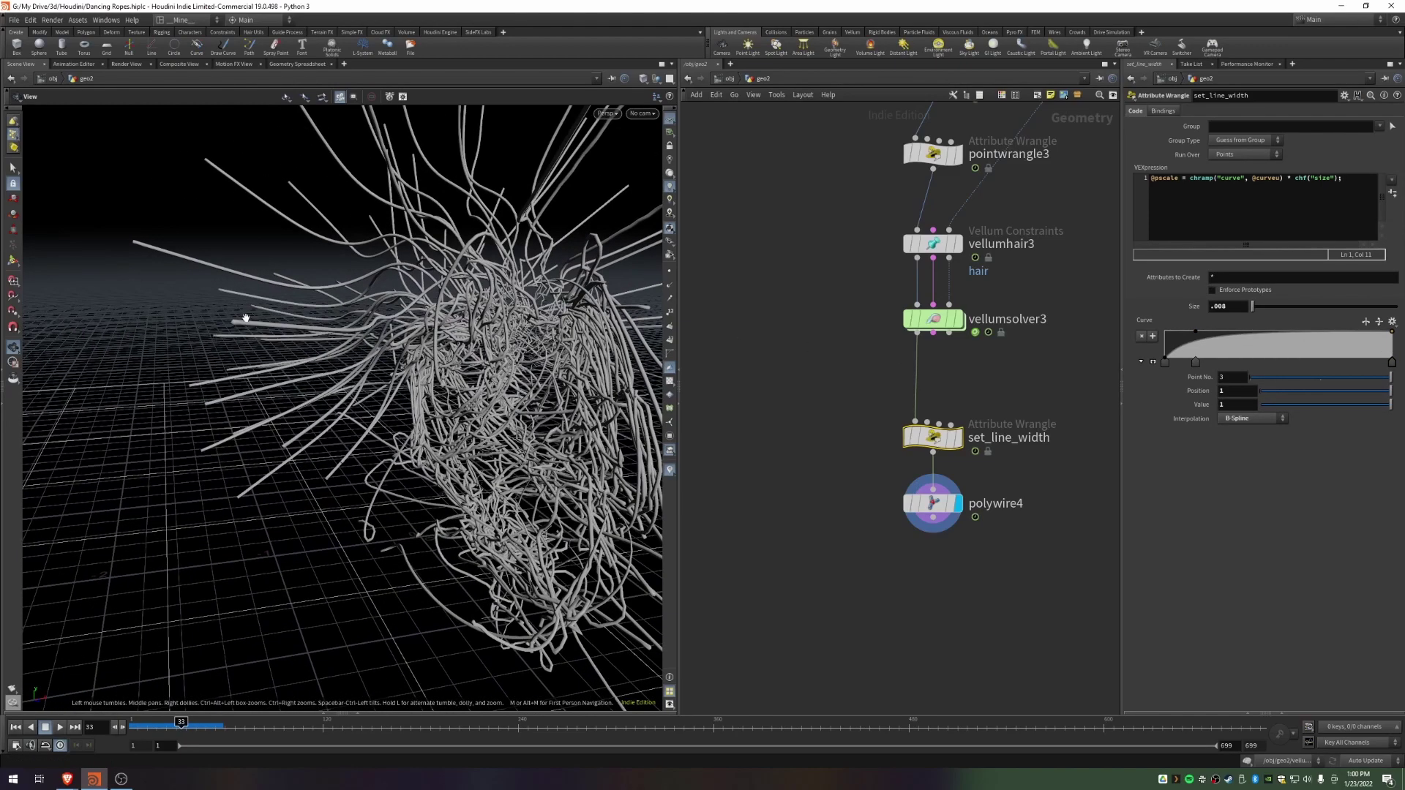
scroll(250, 320, "up", 2)
left_click_drag(292, 335, 307, 357)
left_click_drag(1347, 407, 1130, 393)
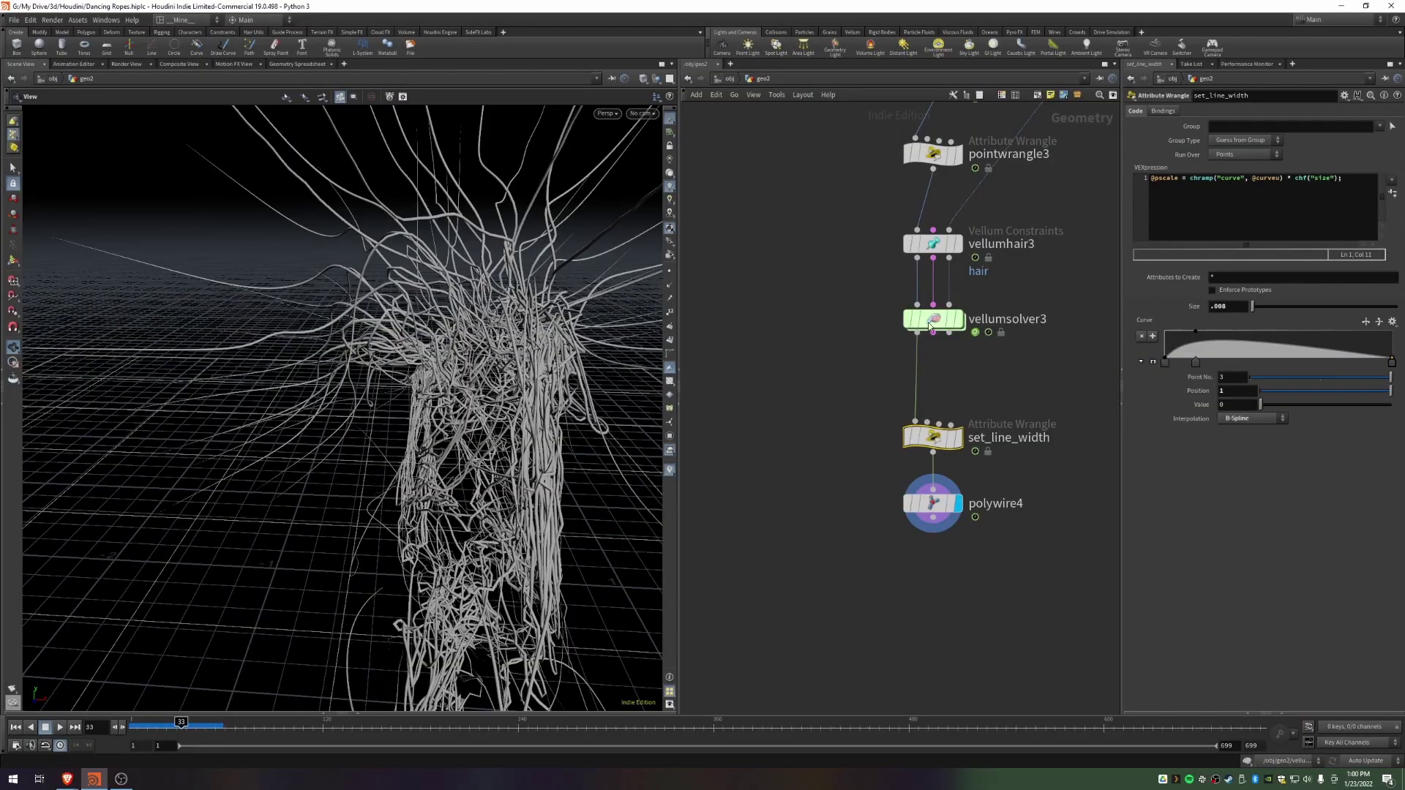
mouse_move(451, 358)
left_mouse_down()
mouse_move(547, 339)
mouse_move(489, 362)
mouse_move(497, 347)
mouse_move(450, 339)
left_mouse_up()
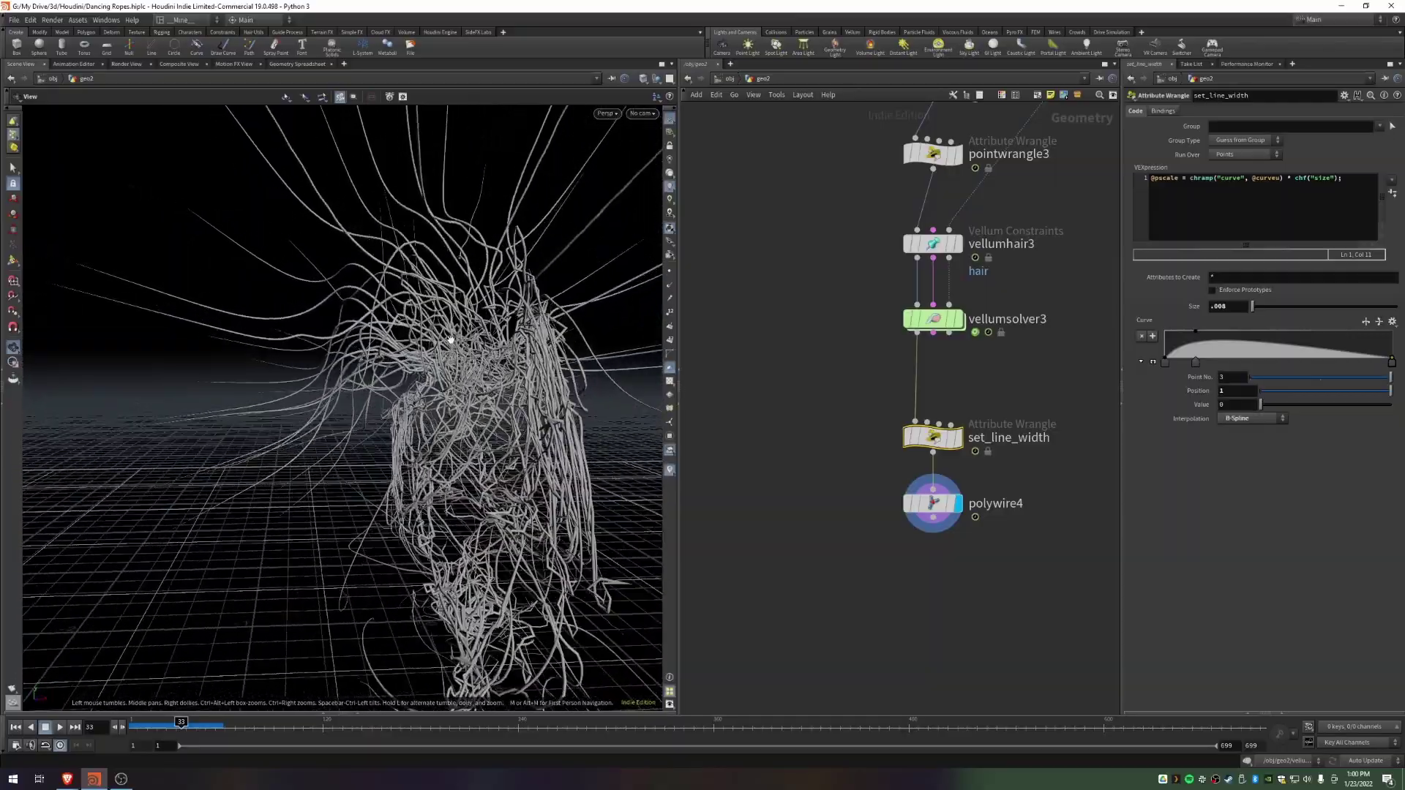
mouse_move(411, 436)
left_mouse_down()
mouse_move(463, 441)
mouse_move(370, 431)
mouse_move(468, 429)
mouse_move(448, 426)
mouse_move(403, 466)
mouse_move(469, 454)
mouse_move(430, 433)
left_mouse_up()
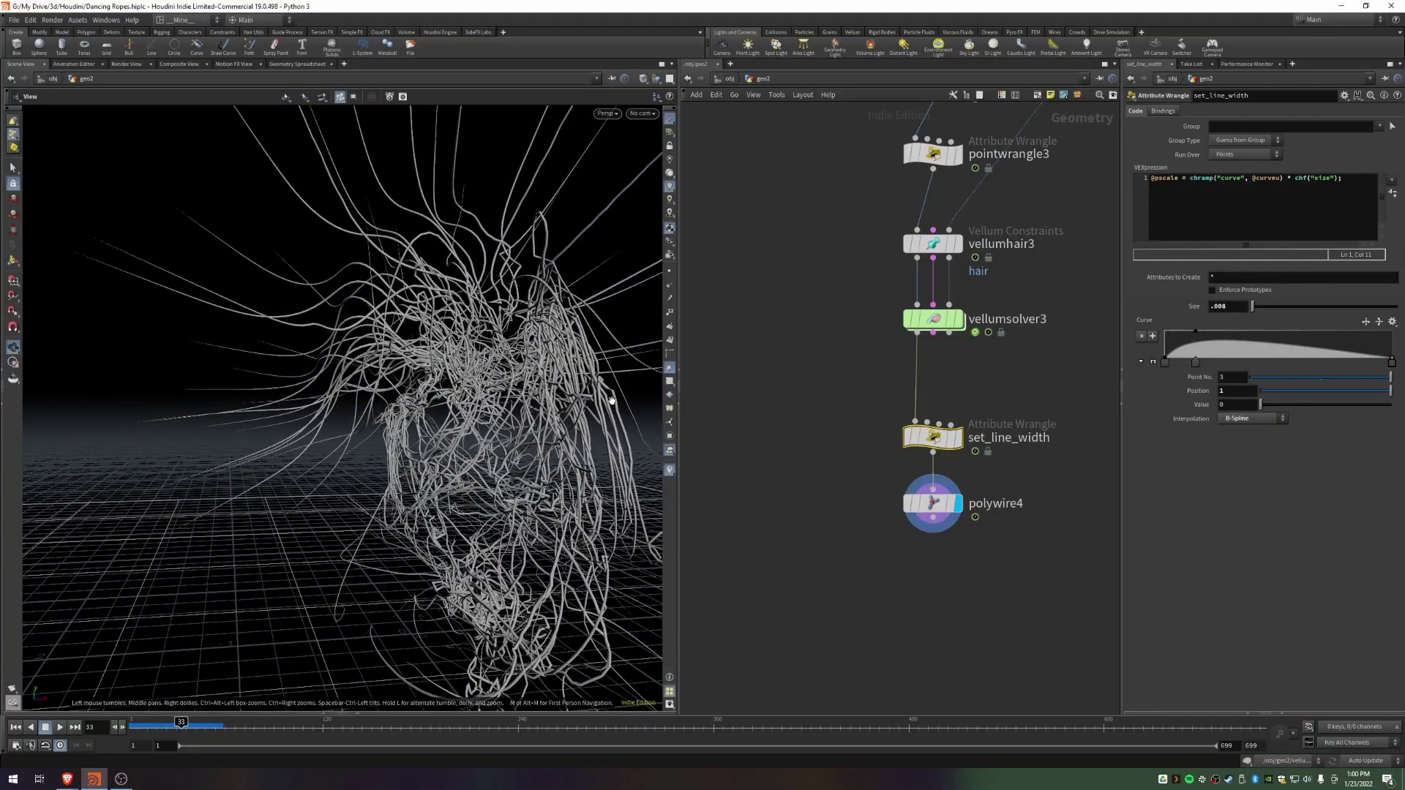
Step: Add an Attribute Randomize node and insert it between merge4 and copytopoints3
scroll(828, 323, "down", 3)
left_click(790, 416)
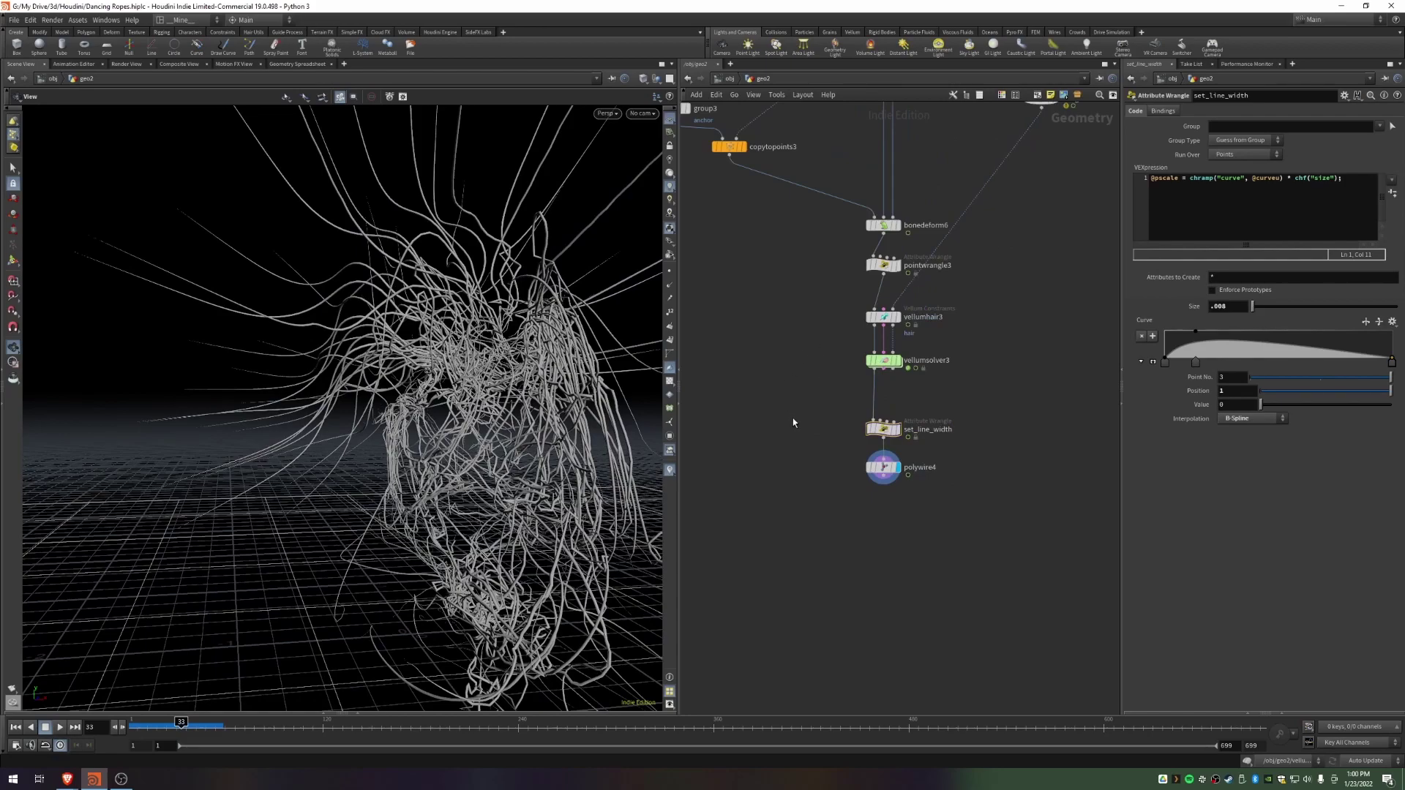
middle_click_drag(791, 417, 836, 589)
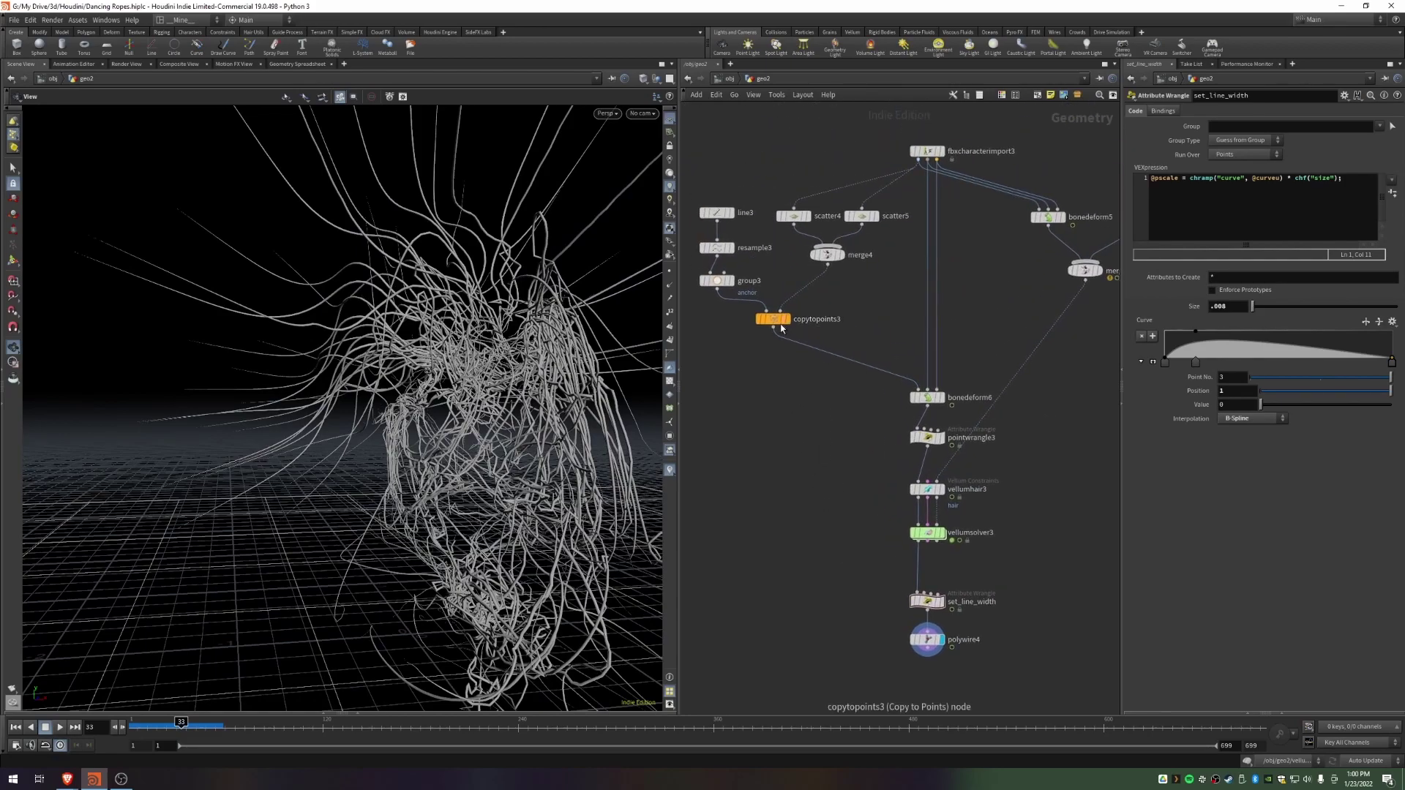
key("Tab")
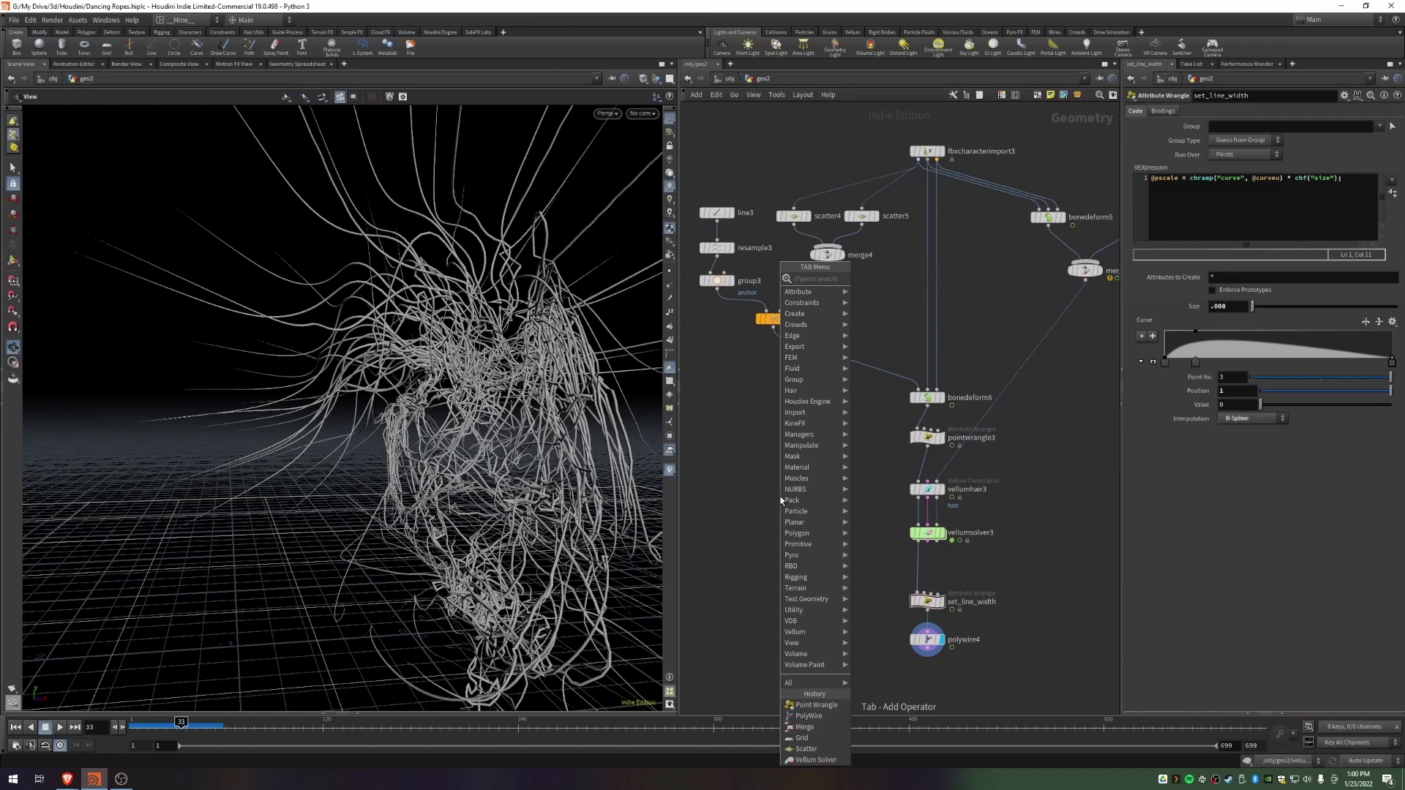
type("attribran")
key("Return")
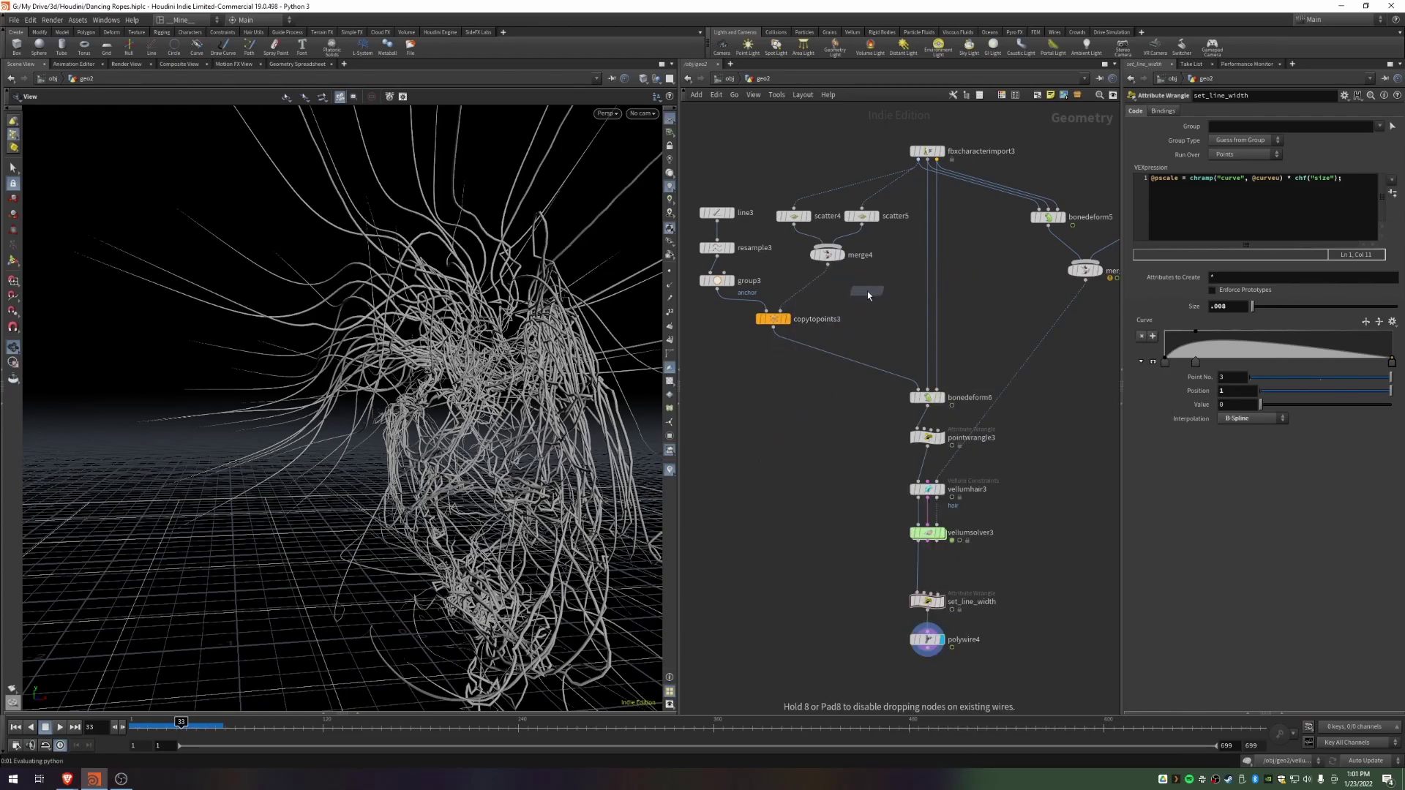
left_click(874, 292)
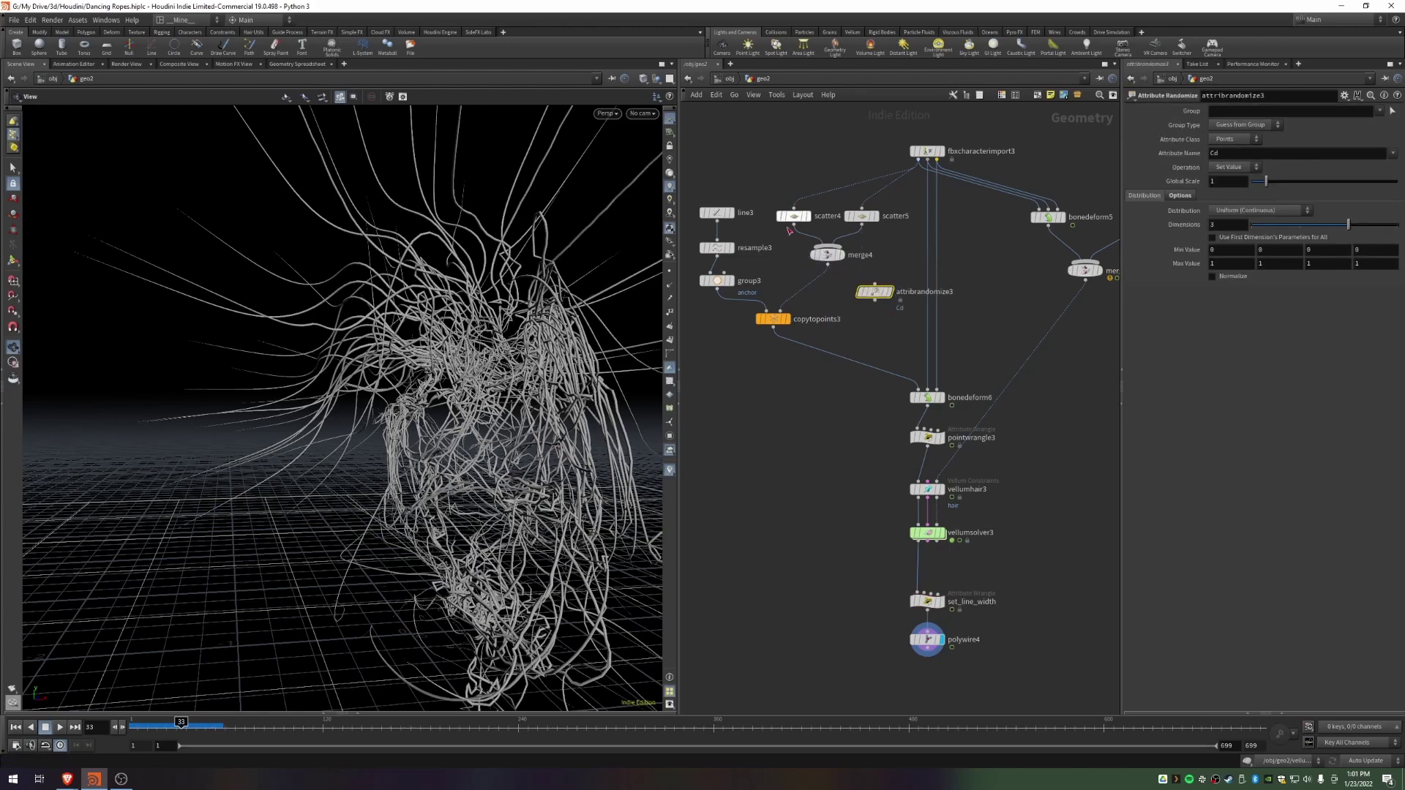
left_click_drag(875, 292, 829, 291)
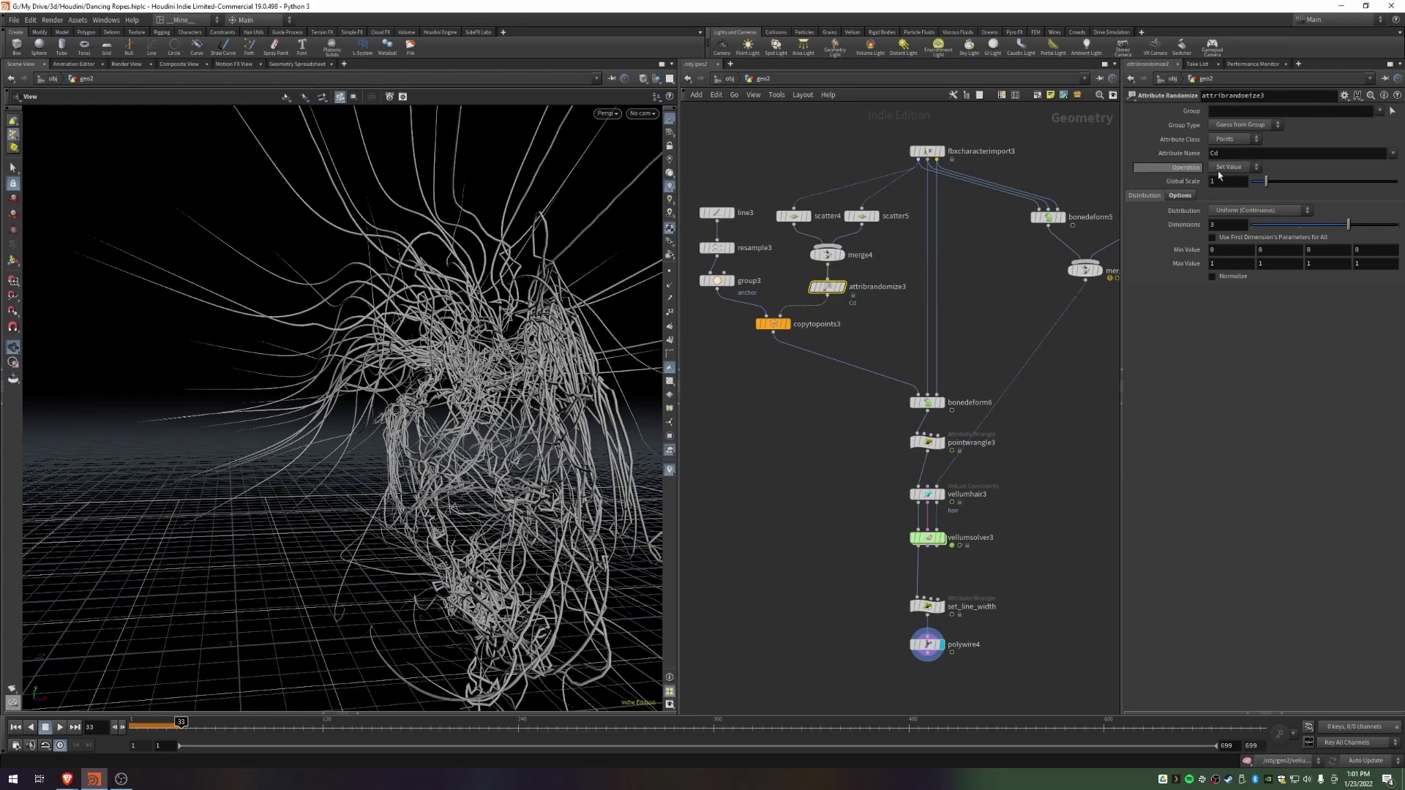
Step: Set attribrandomize3's Attribute Name to colorRamp and its Dimensions to 1, and display the node
left_click_drag(1248, 155, 1003, 143)
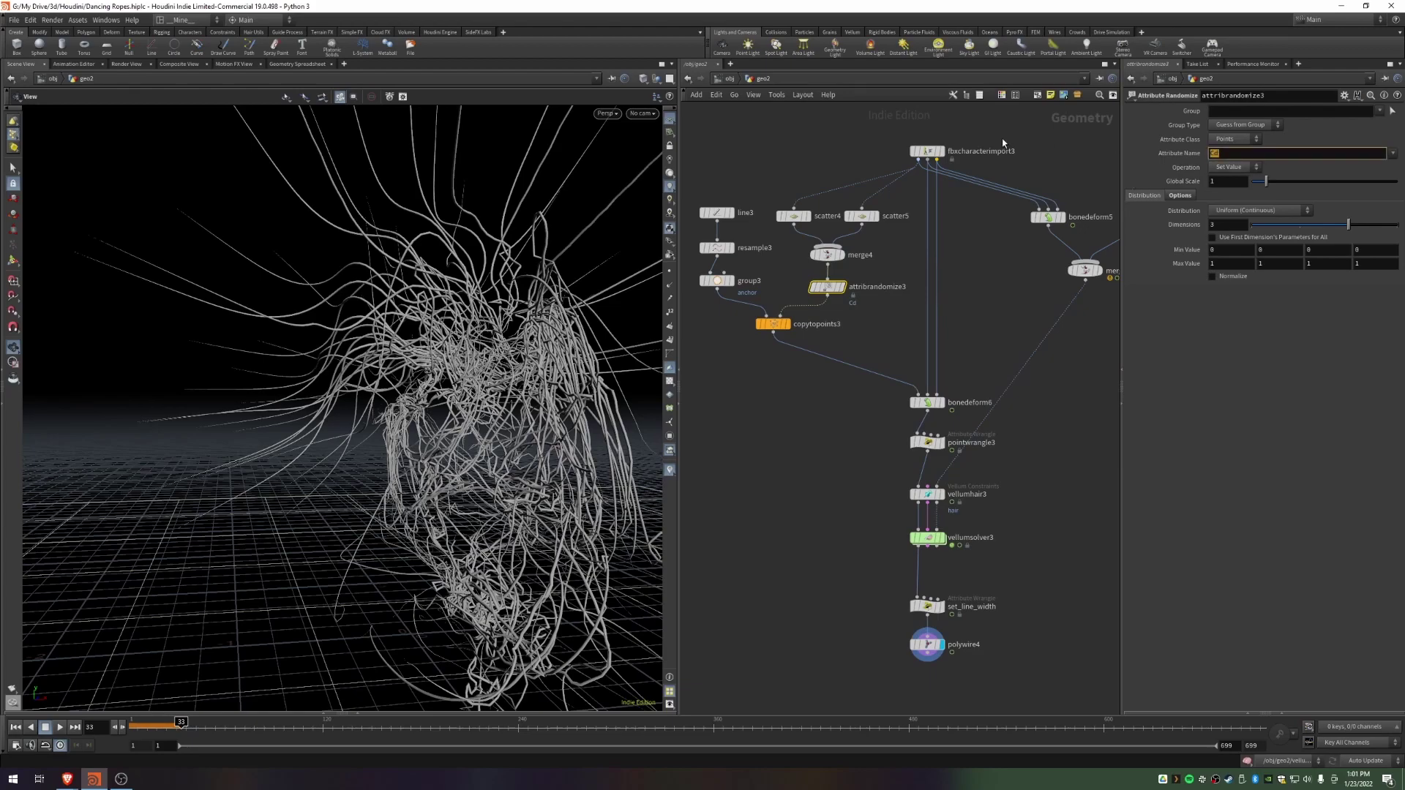
key("Return")
left_click_drag(1317, 224, 1217, 225)
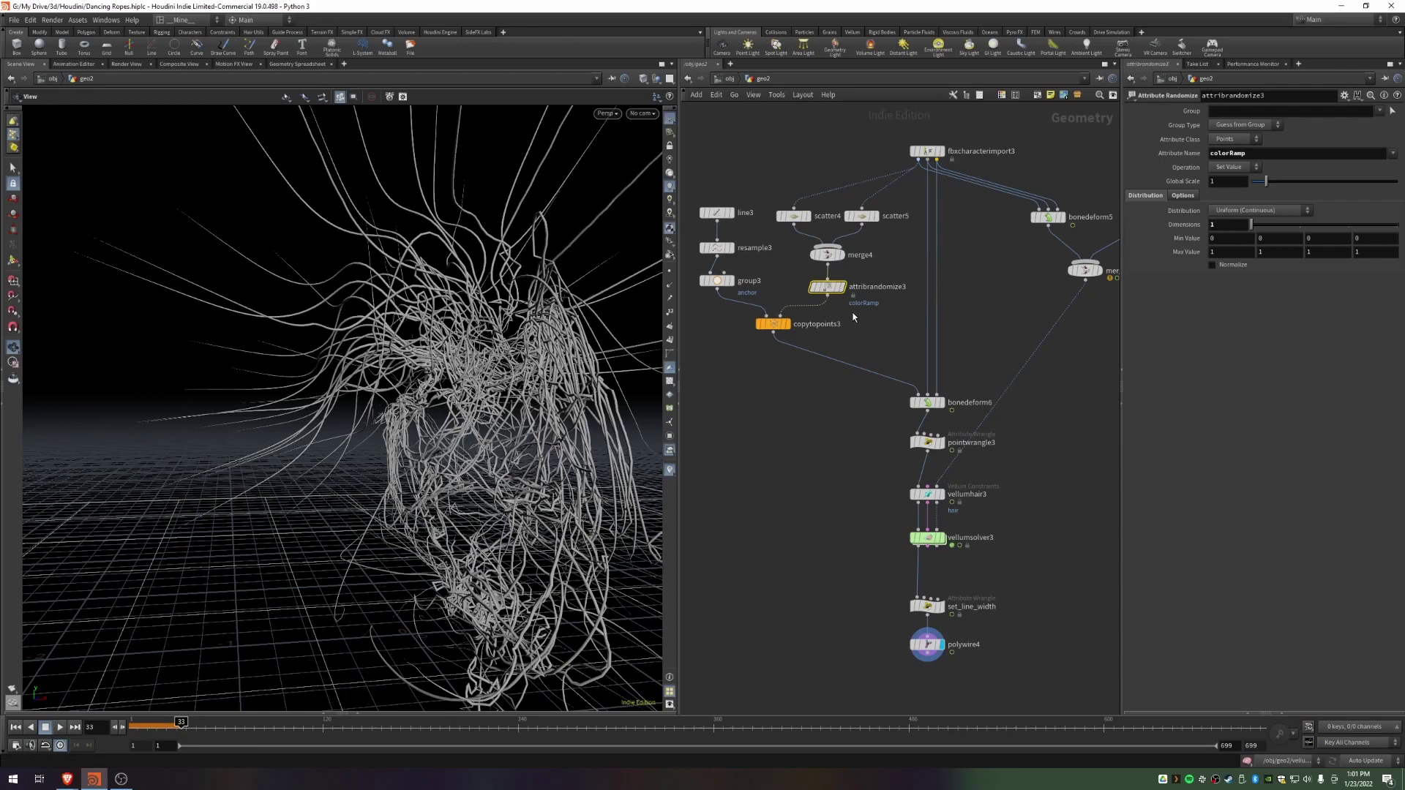
mouse_move(832, 288)
left_click(841, 287)
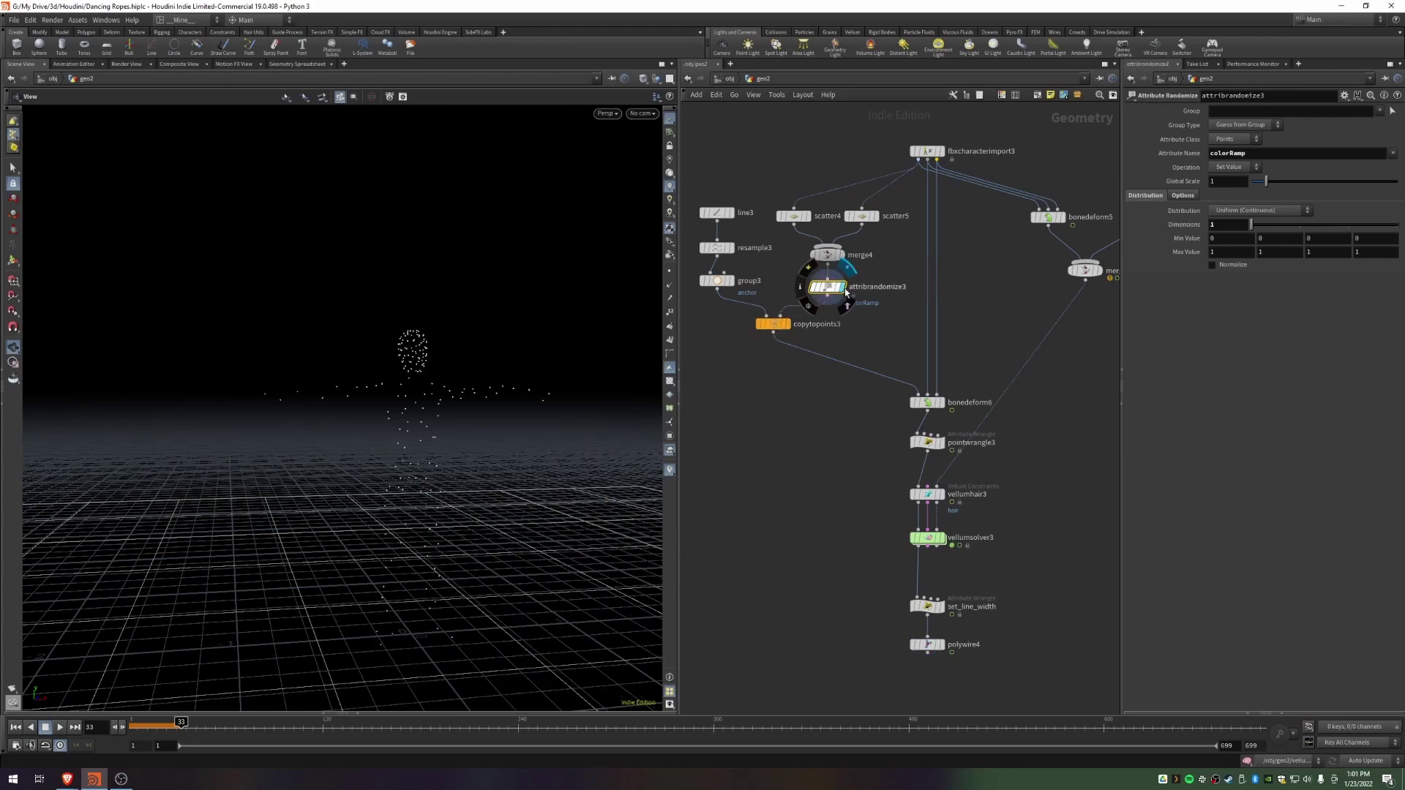
Step: Return to frame 1 and display the vellumsolver3 node
left_click(930, 404)
left_click(927, 538)
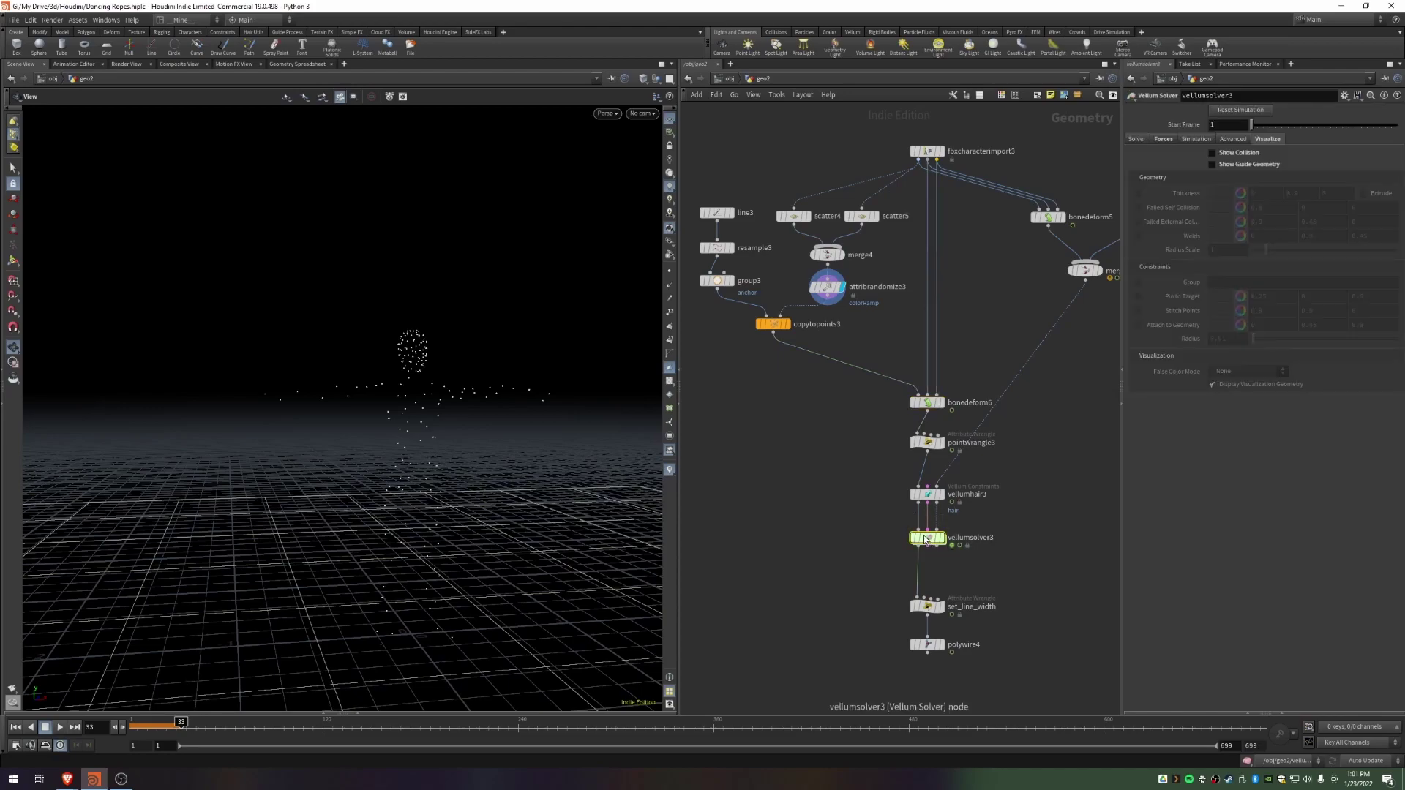
left_click(16, 726)
left_click(940, 539)
scroll(900, 565, "up", 3)
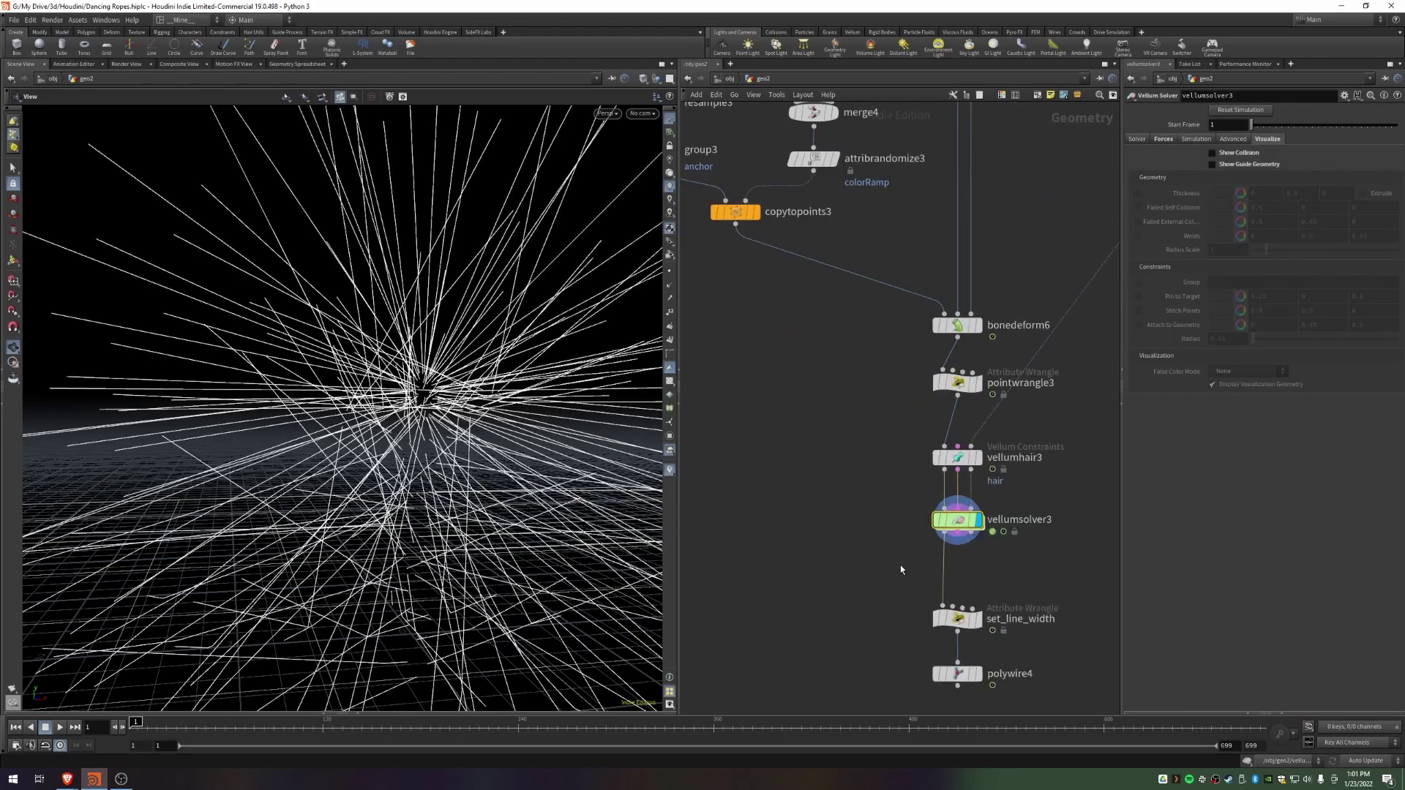
Step: Add a Color node between vellumsolver3 and set_line_width and display it
key("Tab")
type("color")
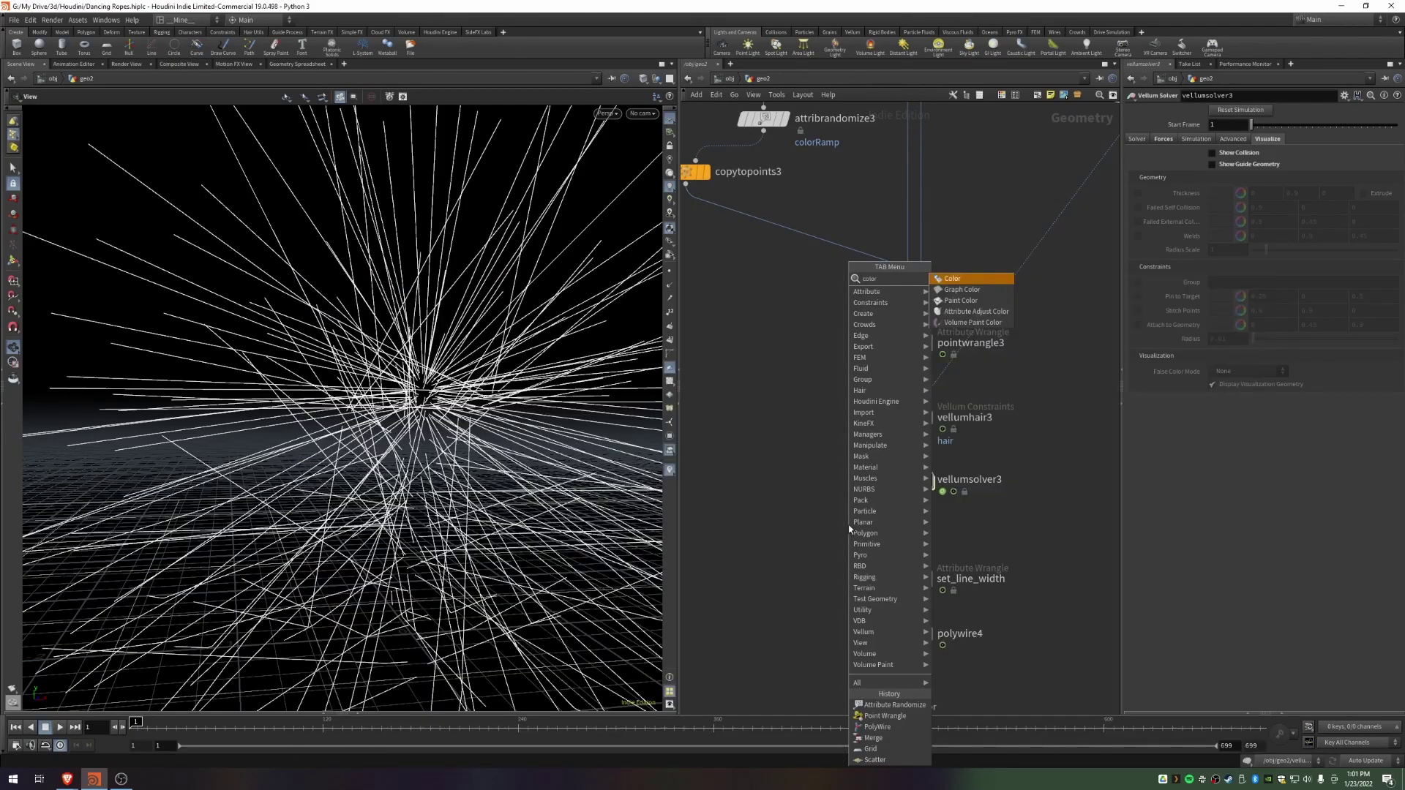
key("Return")
left_click(893, 539)
double_click(893, 538)
key("u")
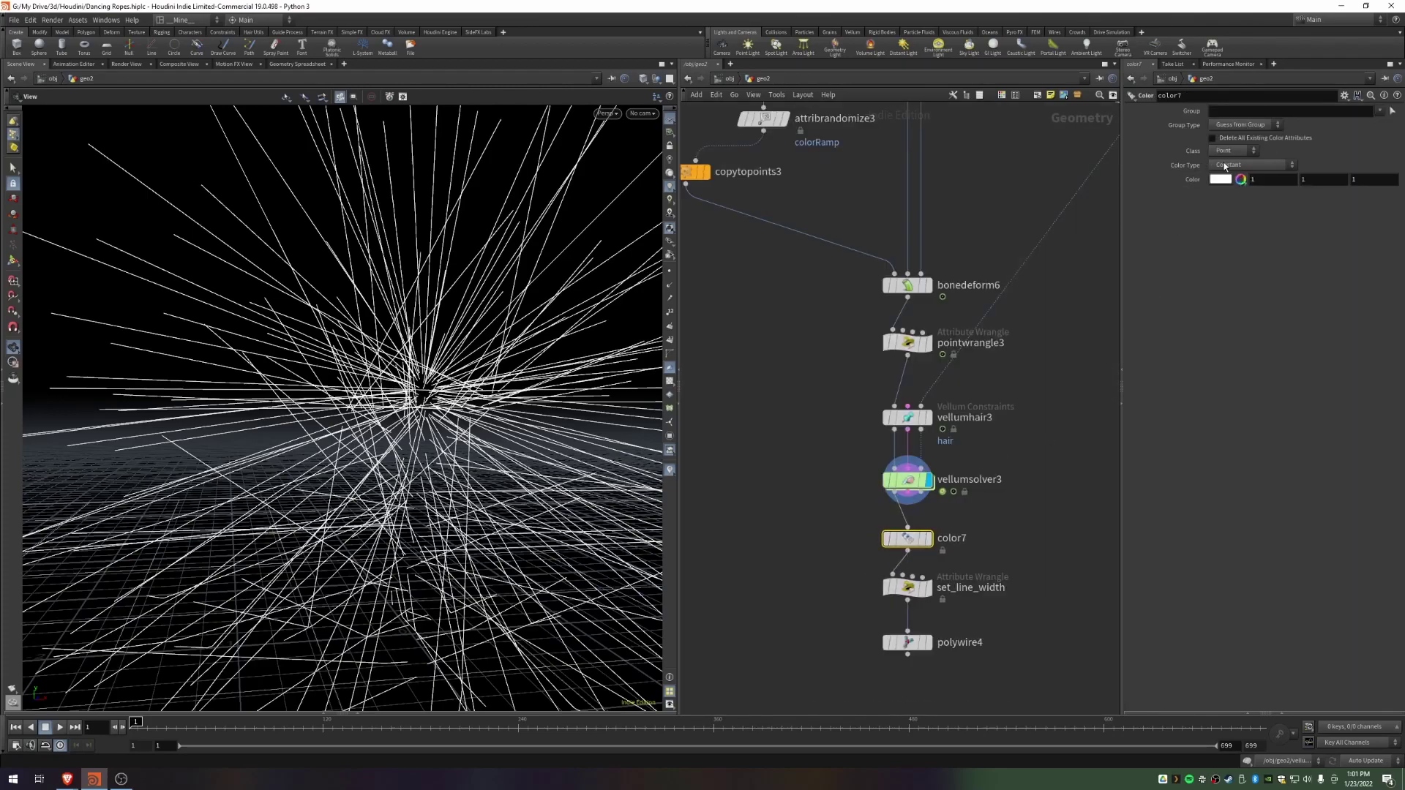
left_click(928, 538)
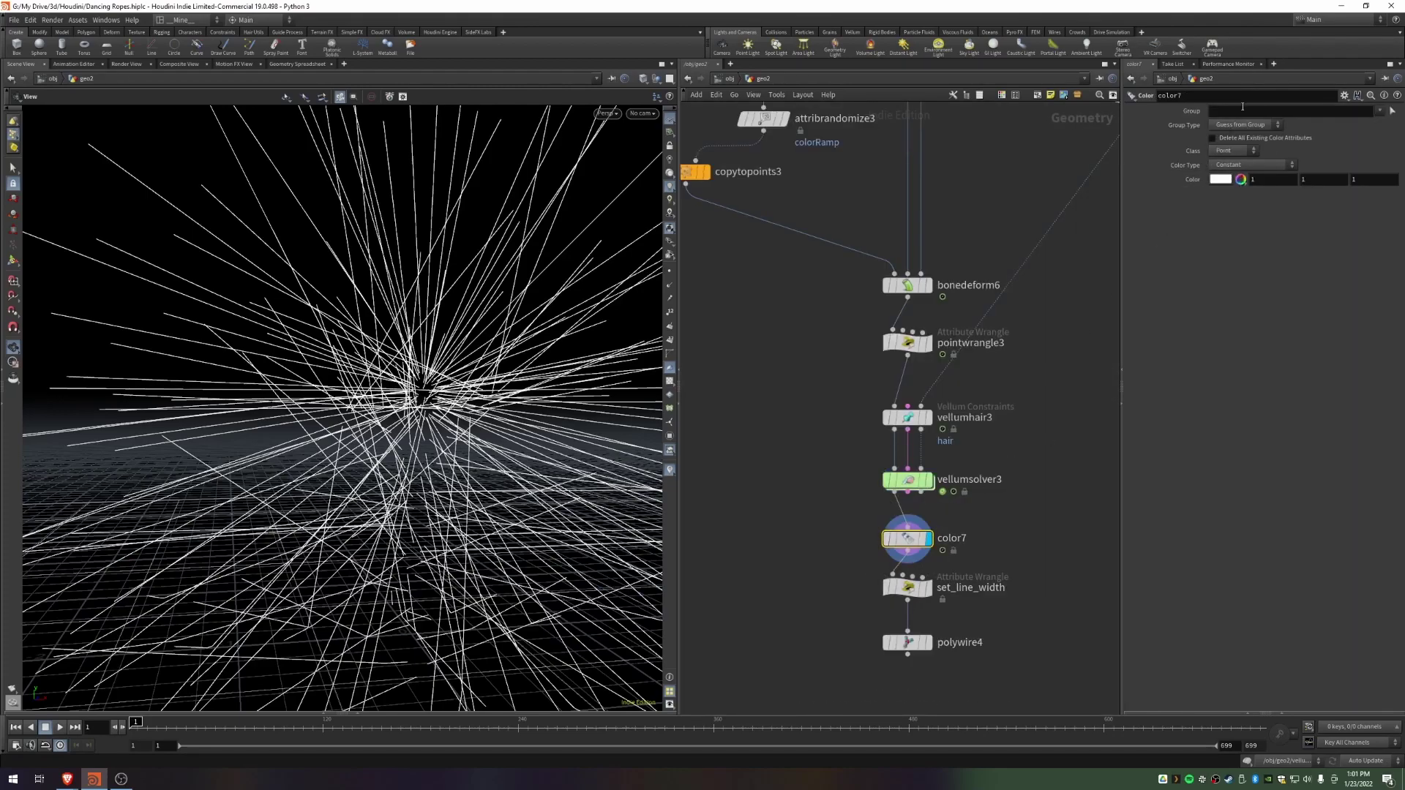
Step: Try a constant pure red color on color7
left_click(1220, 179)
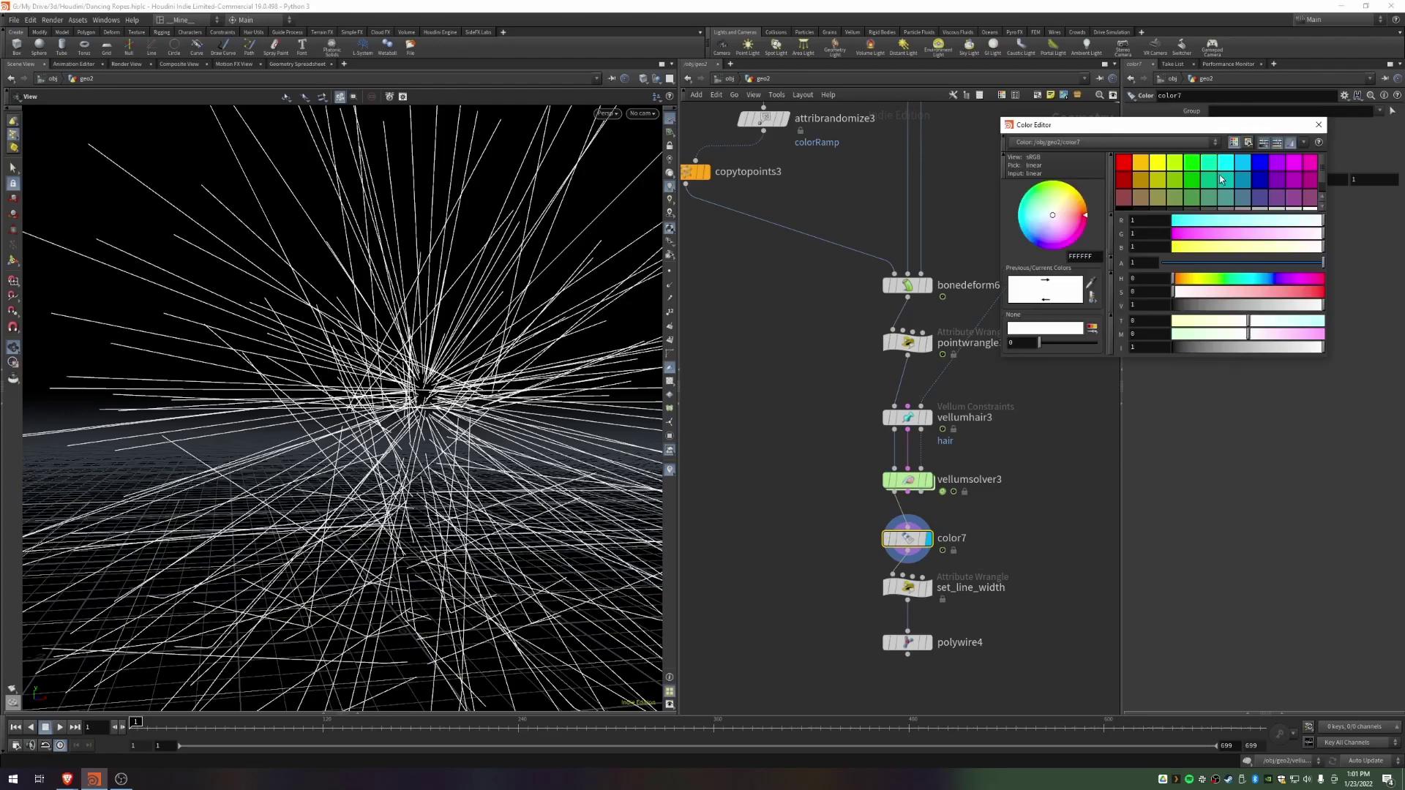
left_click(1124, 162)
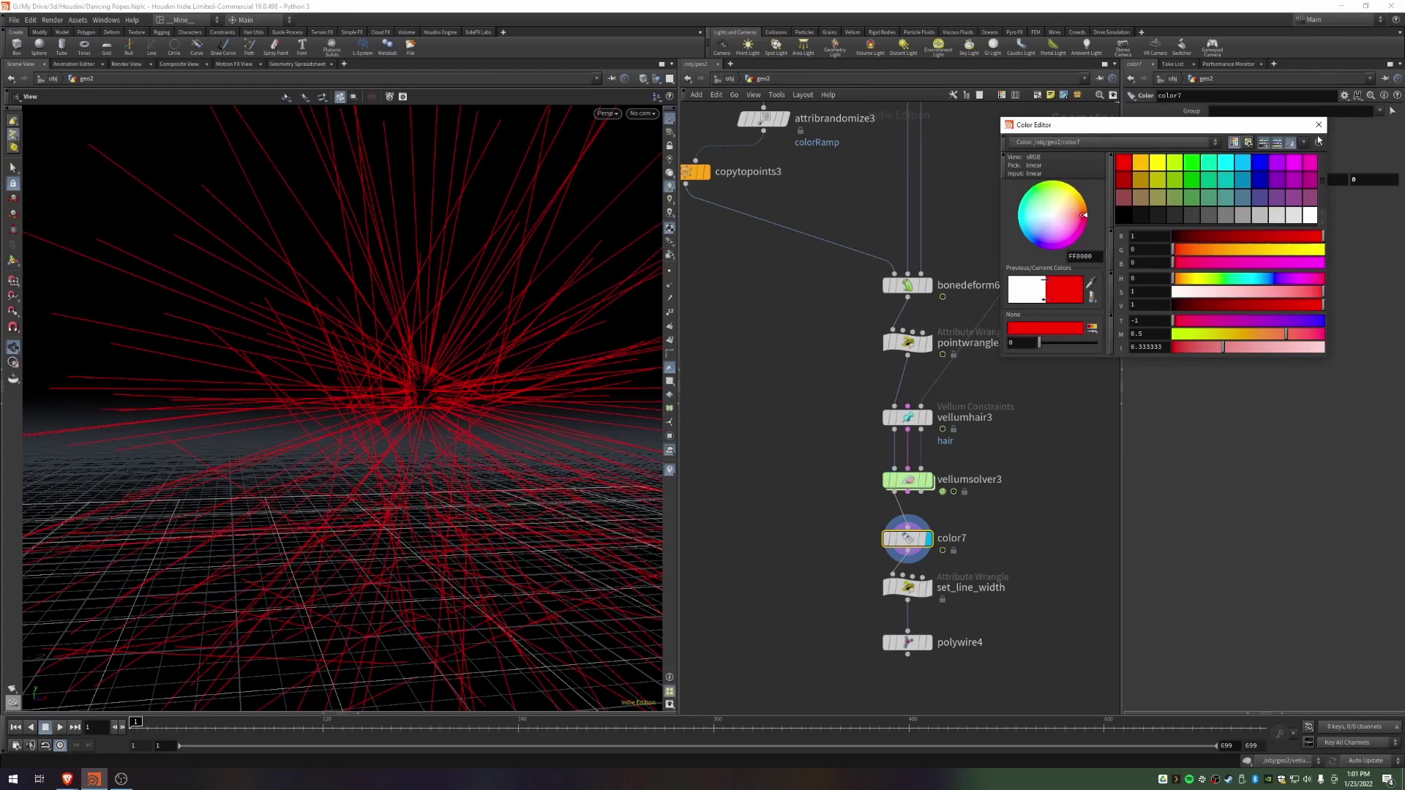
left_click(1318, 125)
Step: Set color7's Color Type to Ramp from Attribute and its Attribute to colorRamp
left_click(1232, 162)
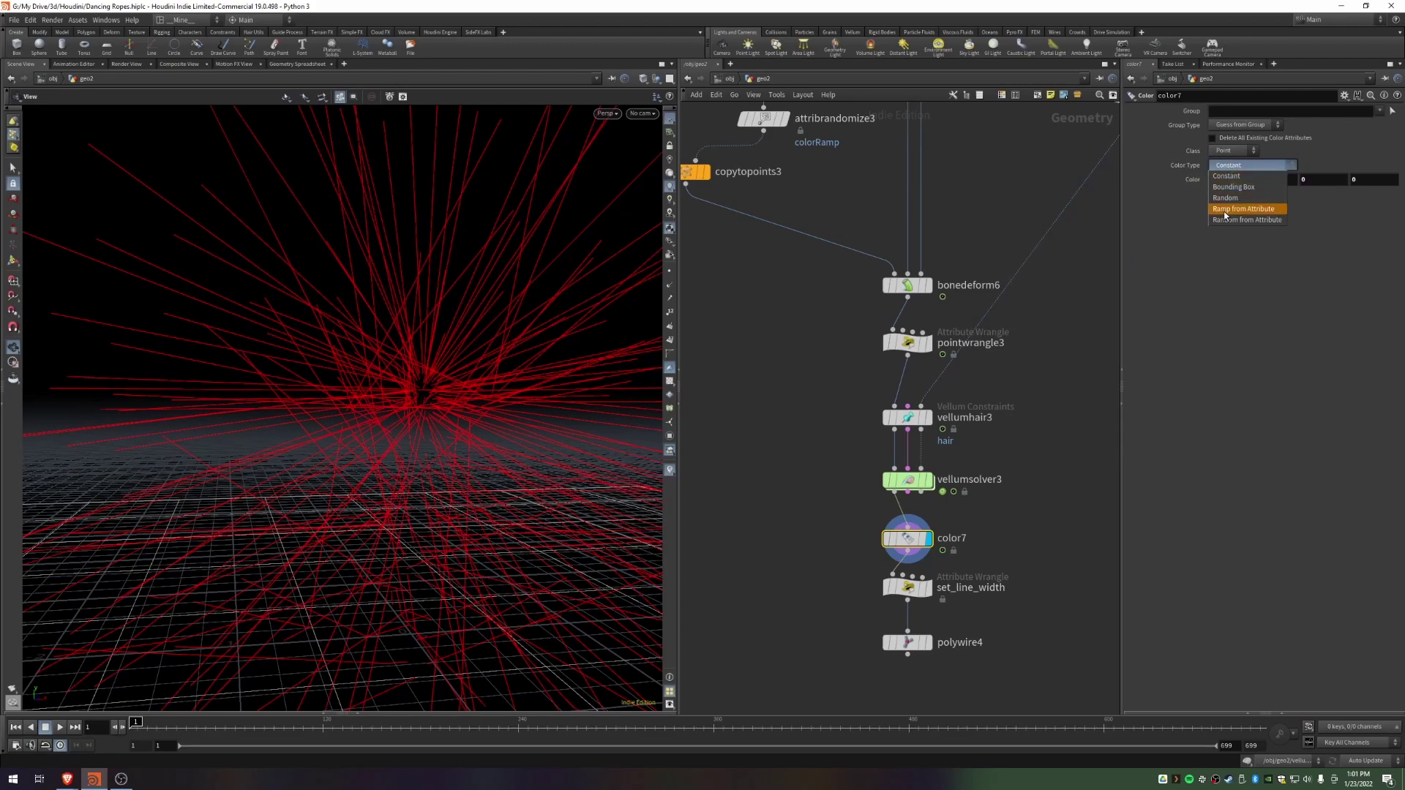
left_click(1243, 209)
left_click(1226, 180)
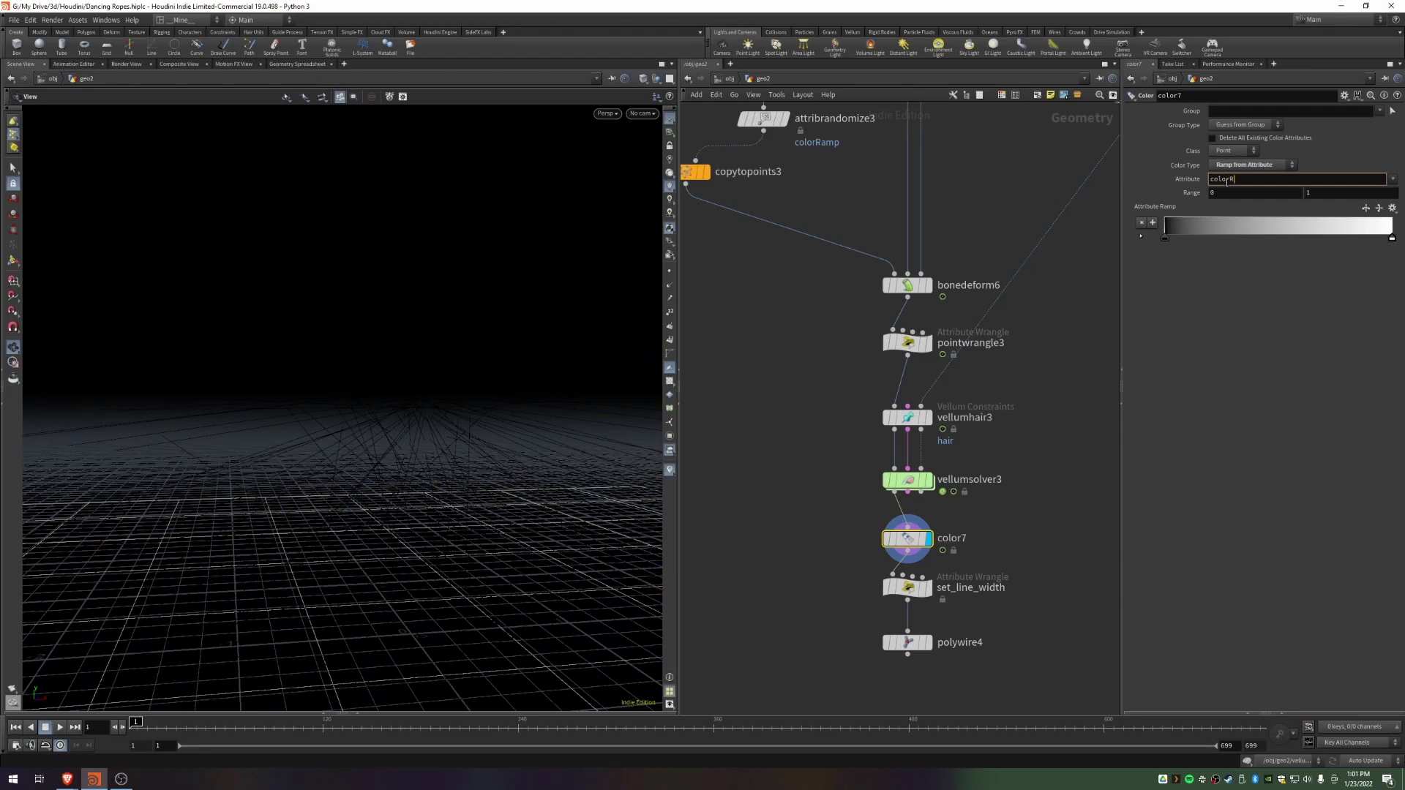
key("Return")
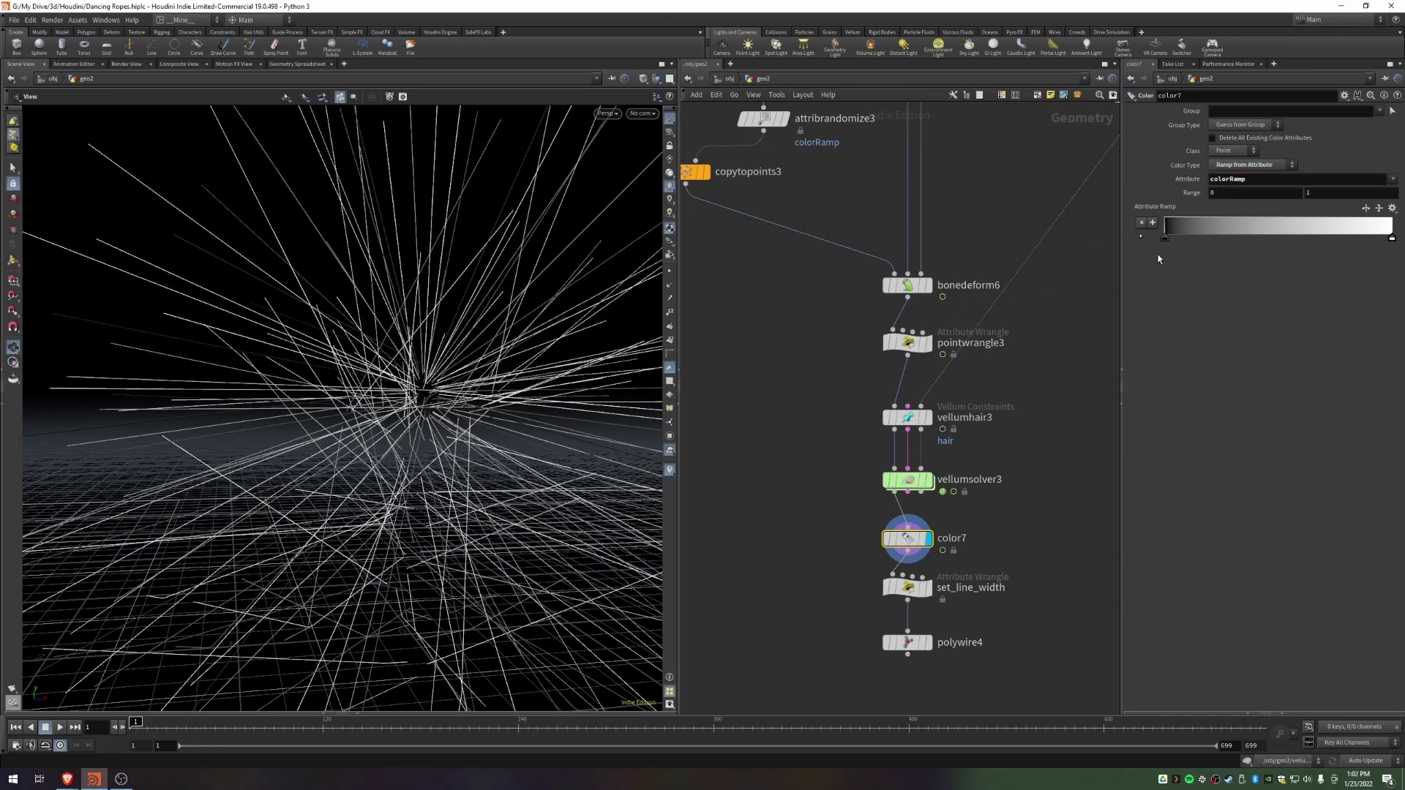
Step: Try the Blackbody preset on color7's Attribute Ramp and change its red point to pure green
left_click(1170, 234)
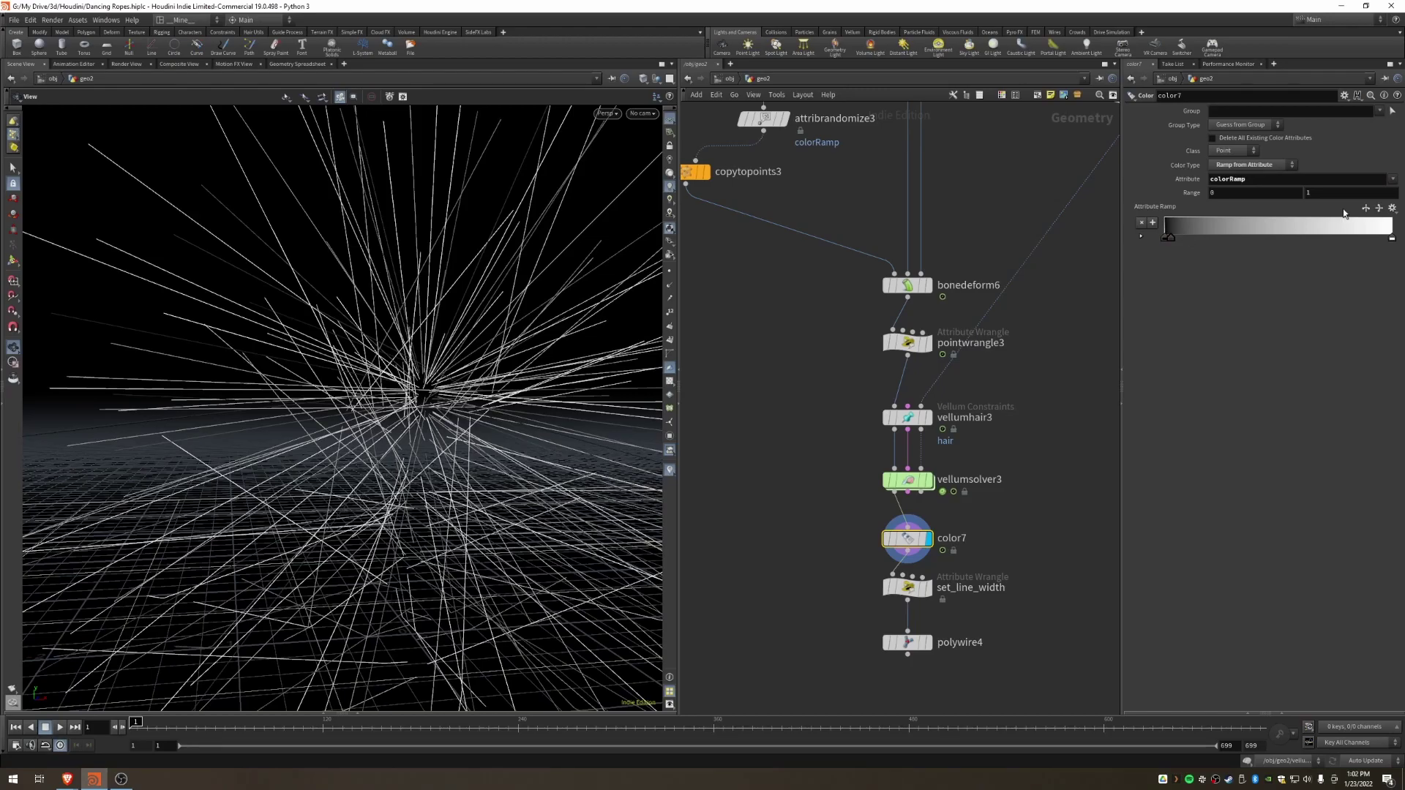
left_click(1392, 208)
left_click(1374, 230)
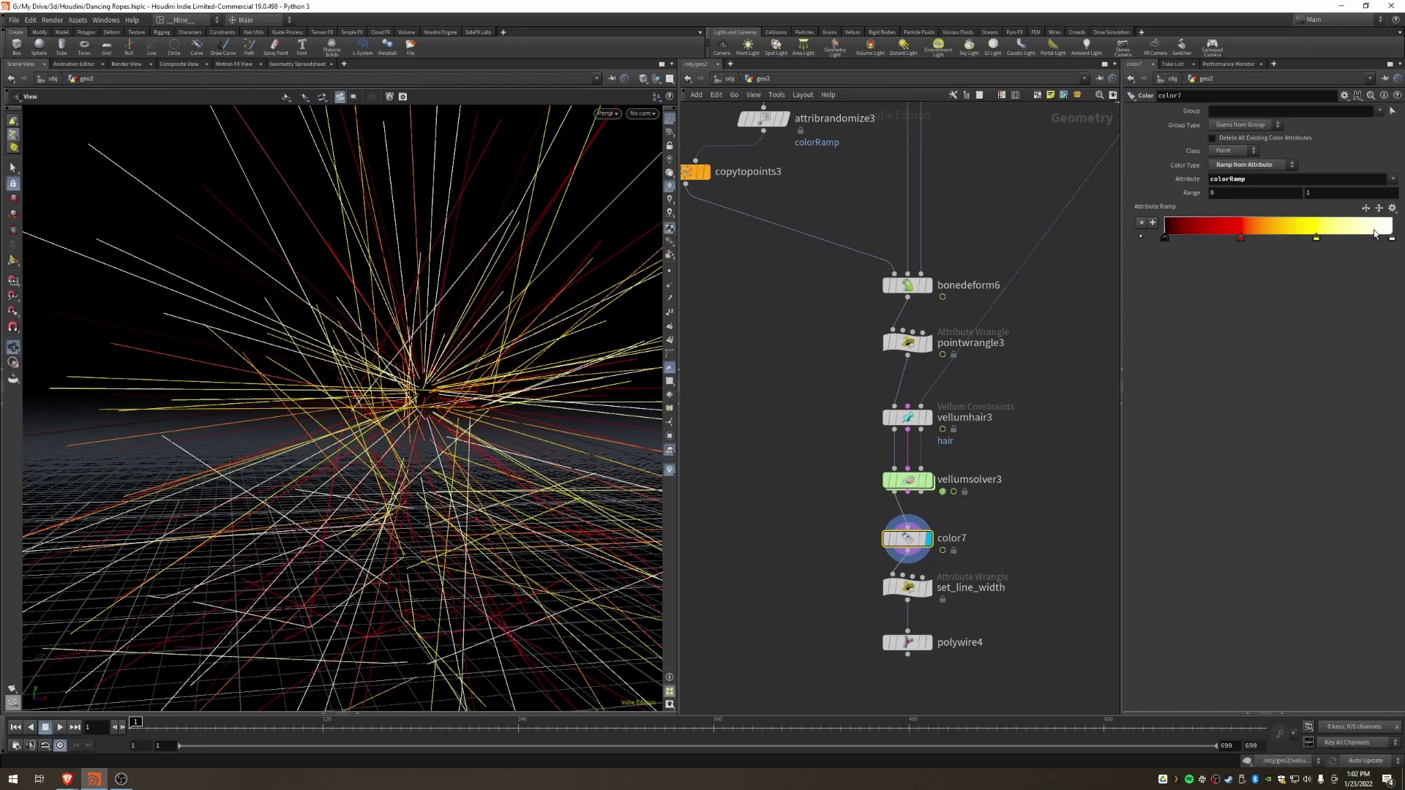
left_click_drag(310, 420, 388, 452, "alt")
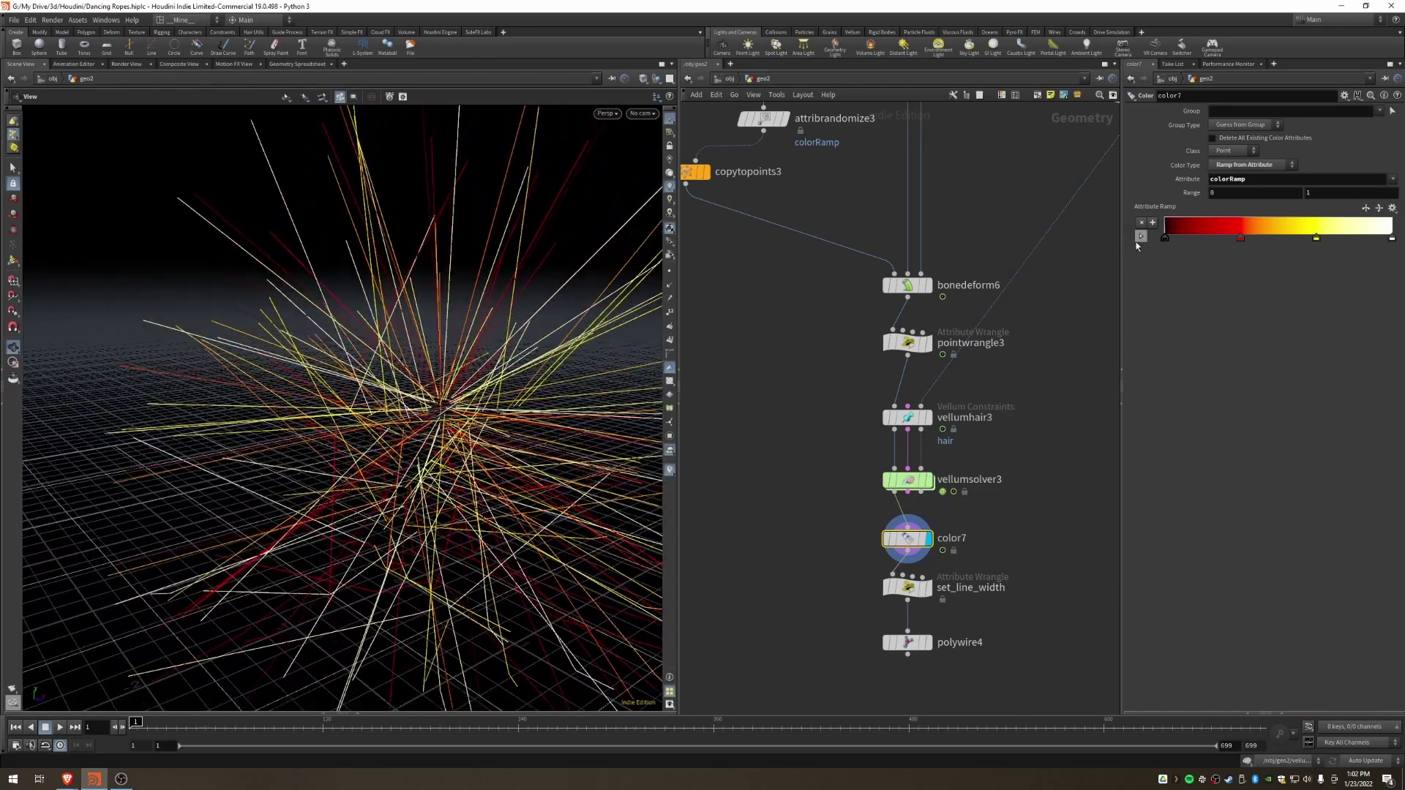
double_click(1239, 238)
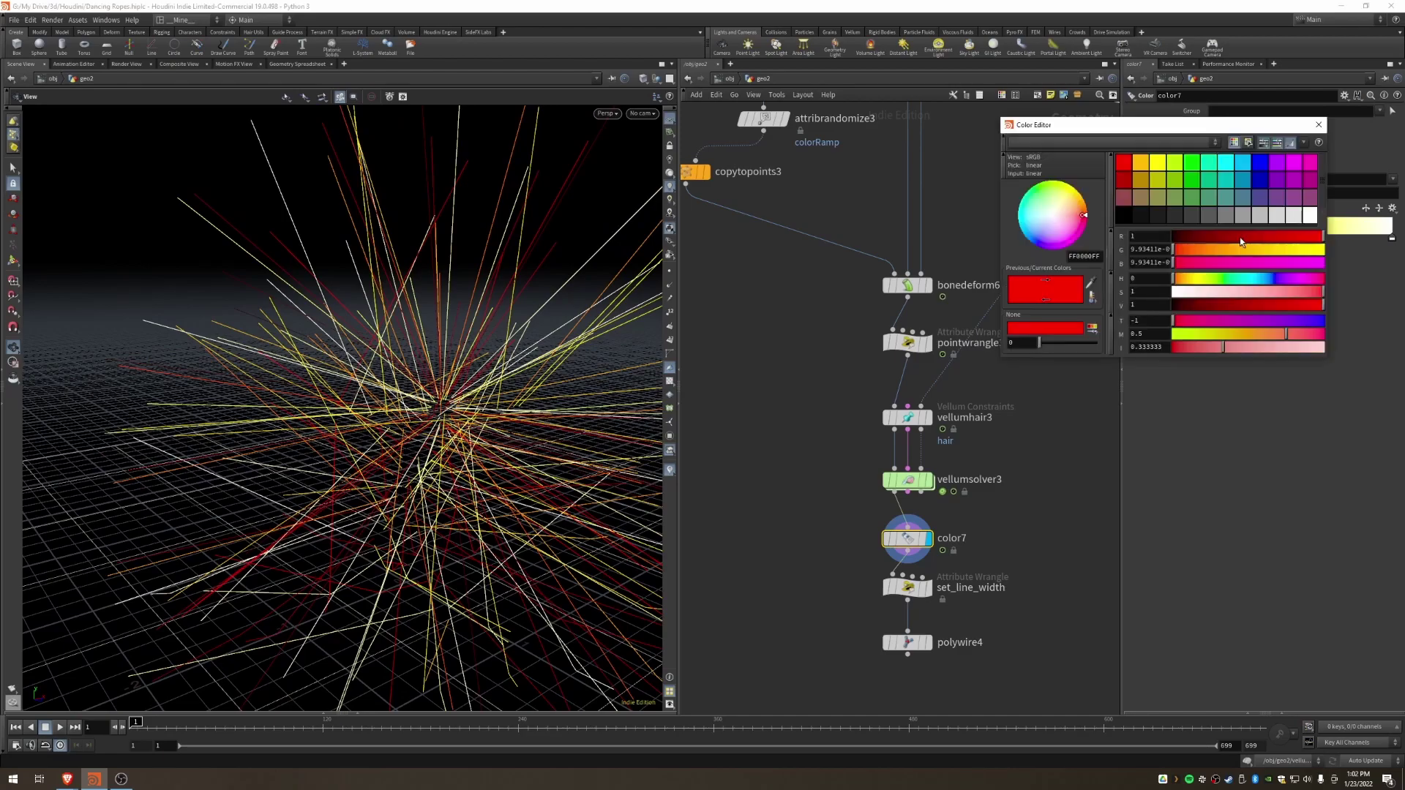
left_click(1191, 162)
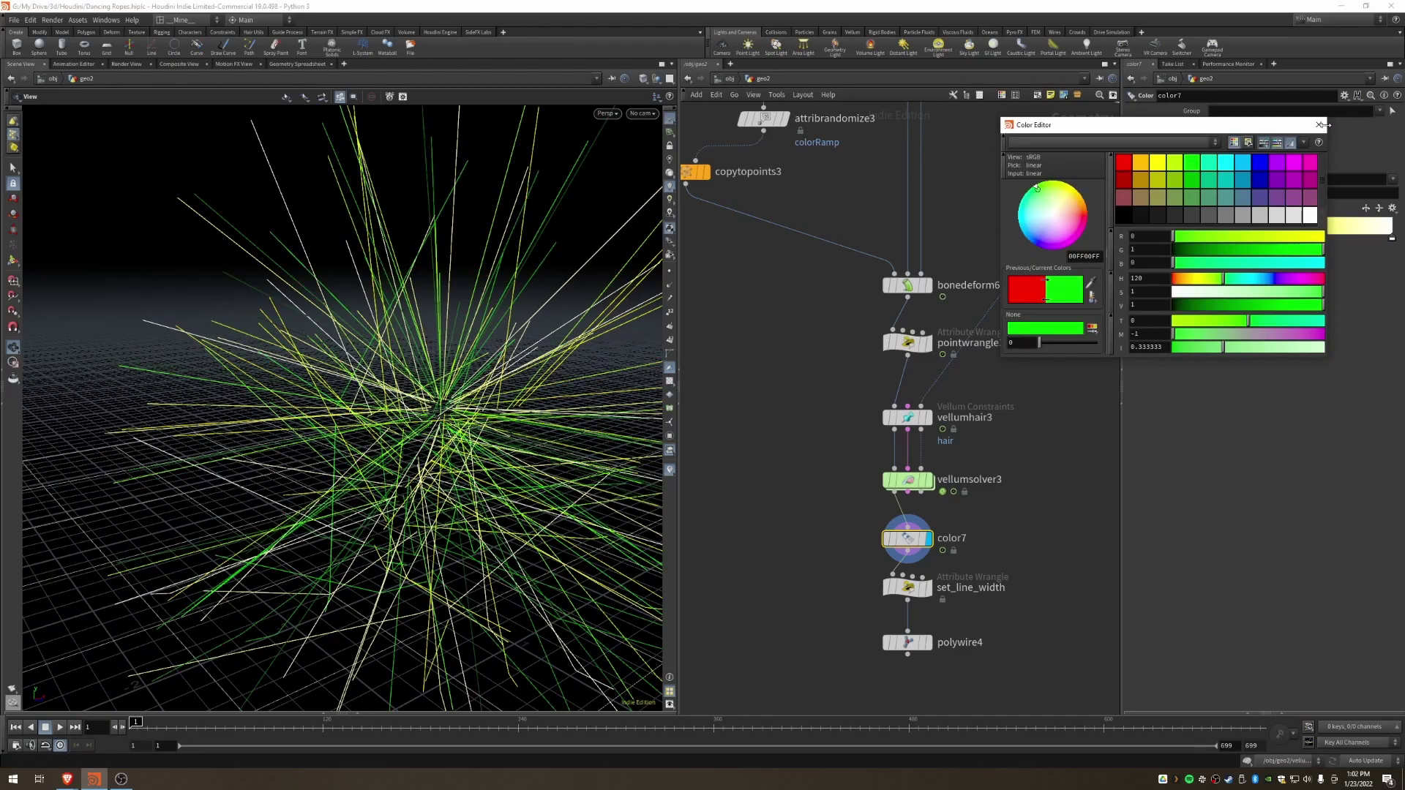
left_click(1319, 124)
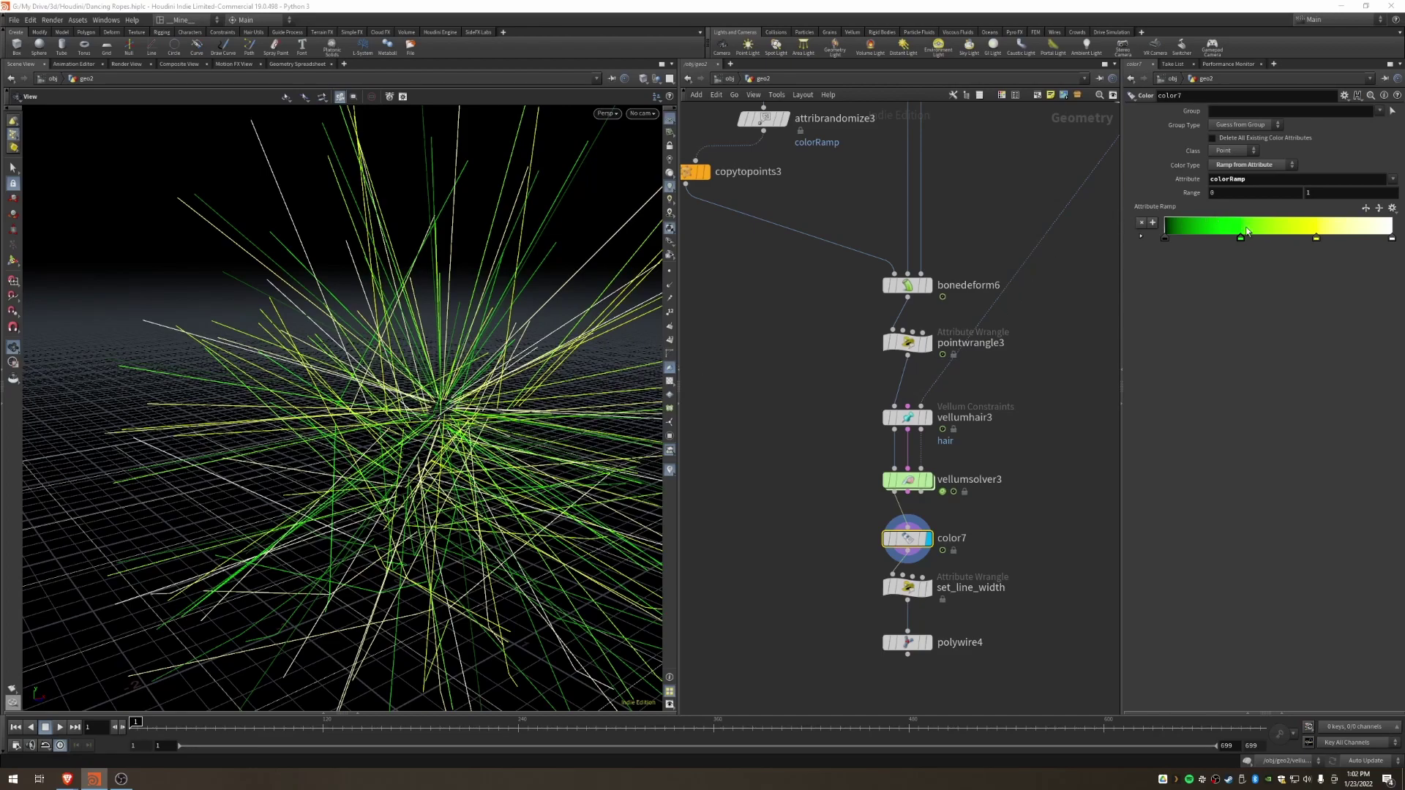
Step: Apply the Grayscale preset to color7's Attribute Ramp and inspect the ropes' shading
left_click(1391, 208)
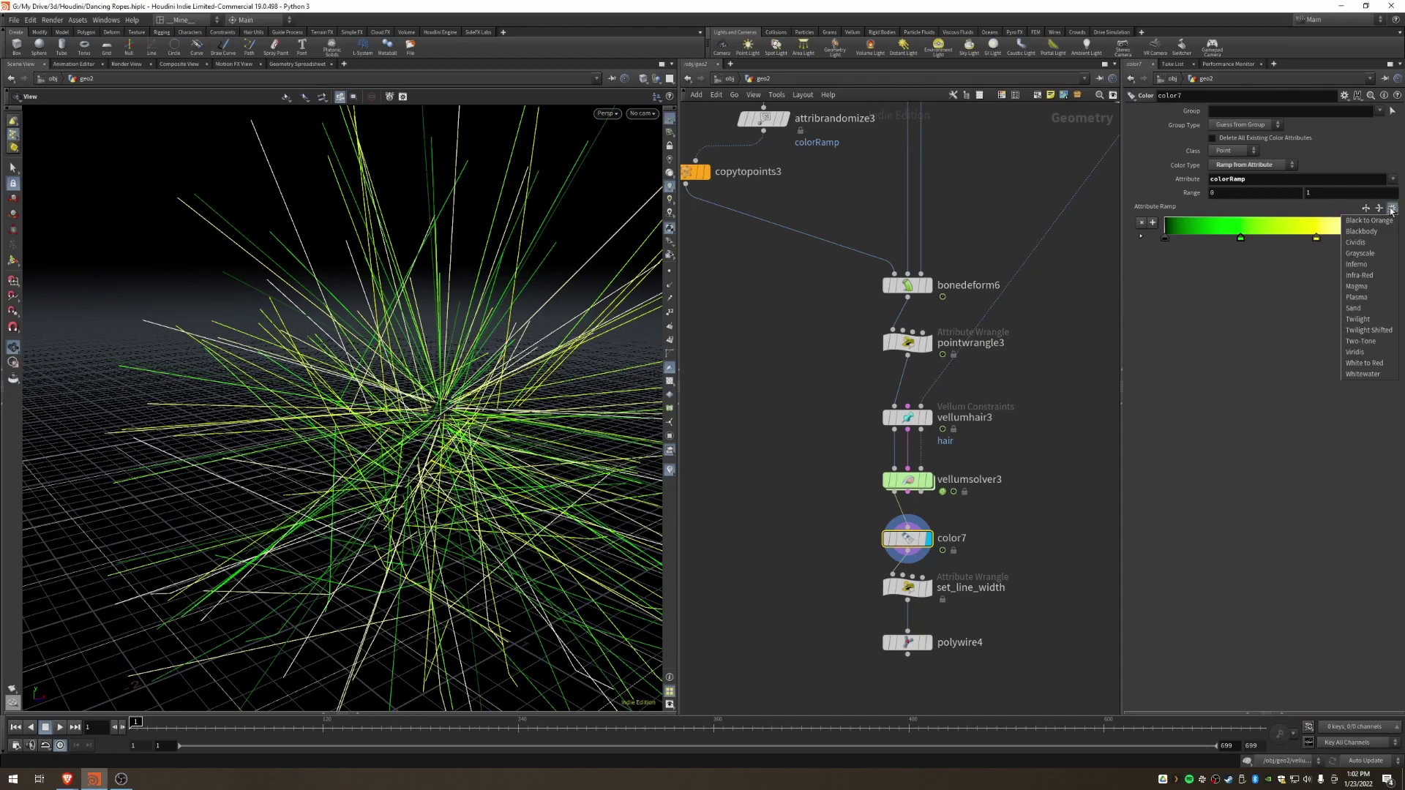
left_click(1364, 253)
left_click_drag(402, 492, 274, 466)
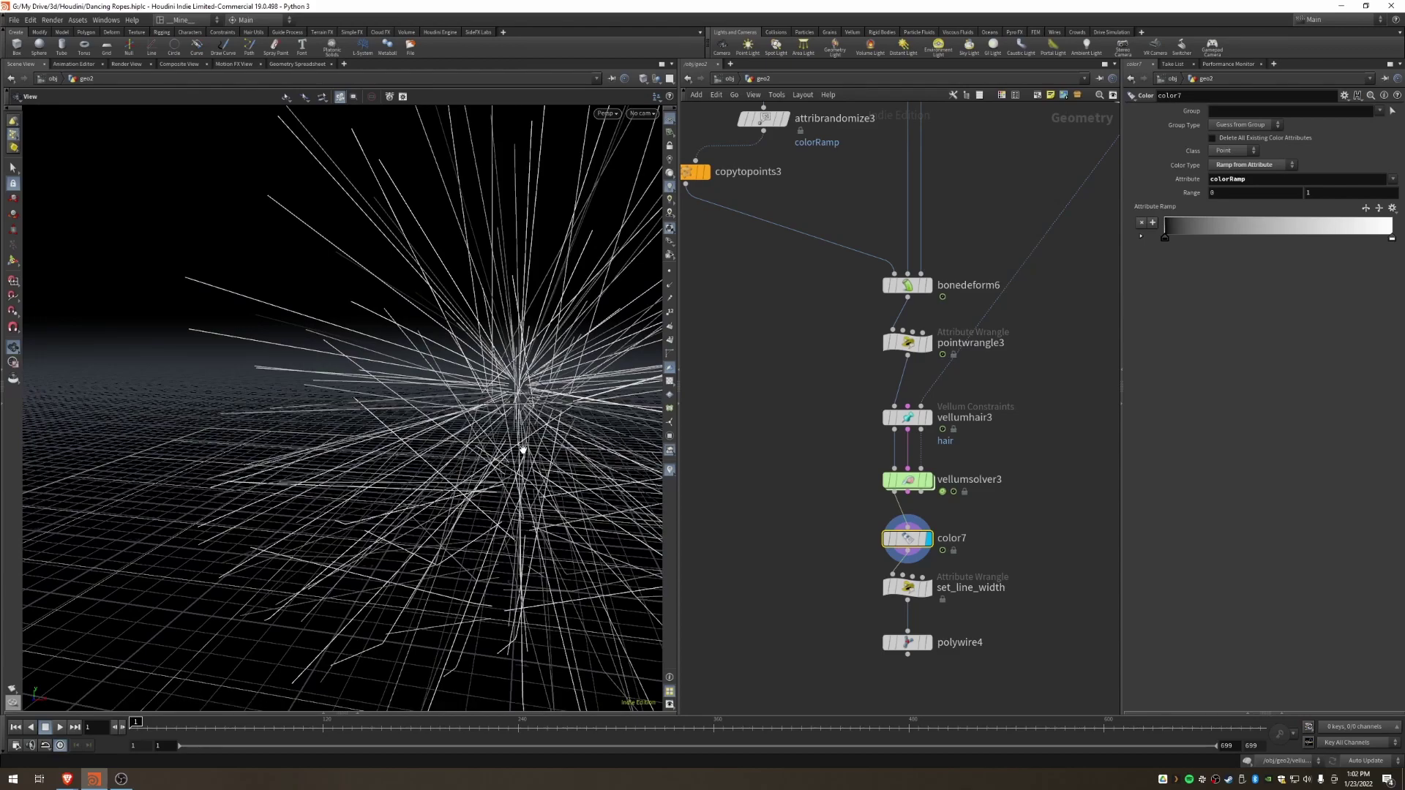
middle_click_drag(512, 449, 472, 406)
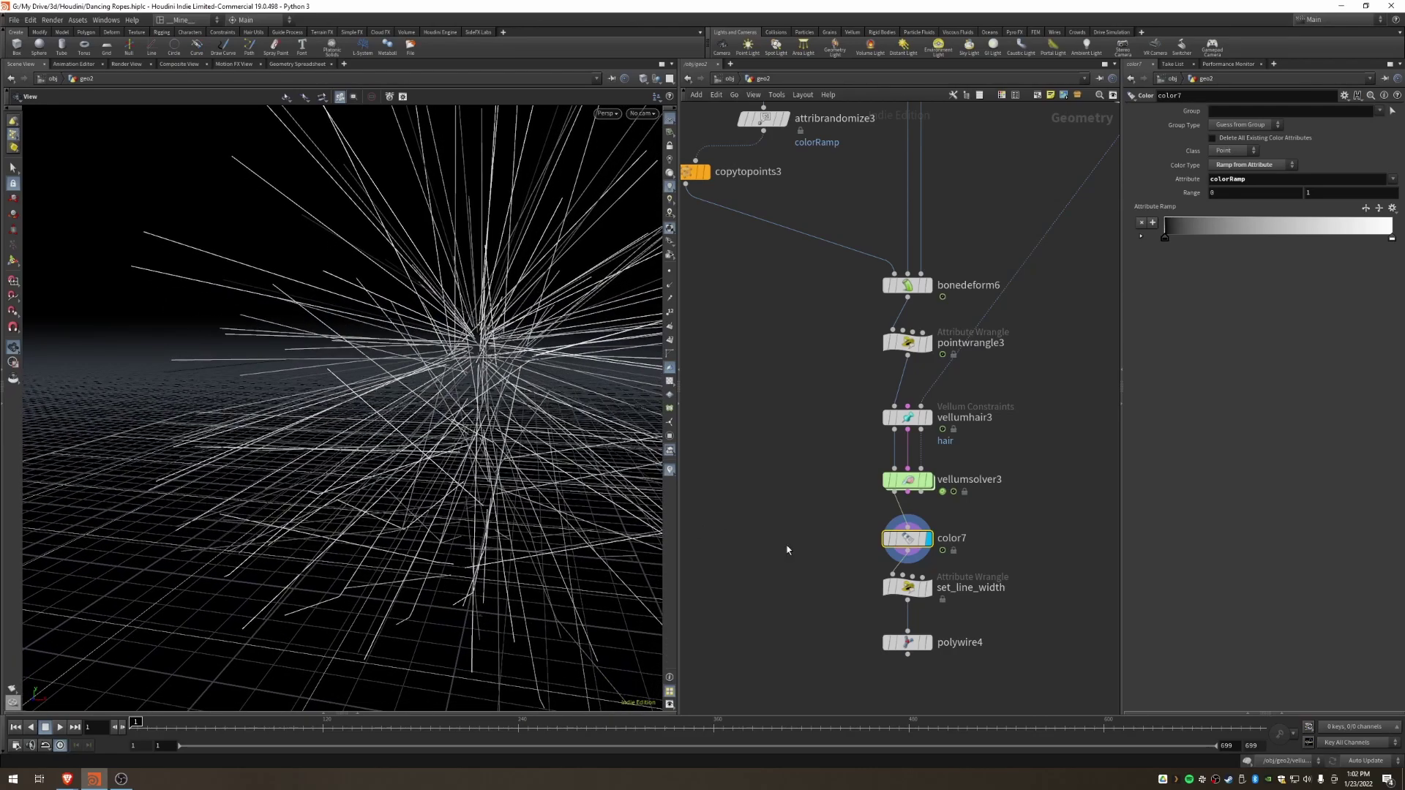
Step: Move color7, set_line_width and polywire4 together farther below vellumsolver3 to open a gap
left_click_drag(846, 687, 1000, 519)
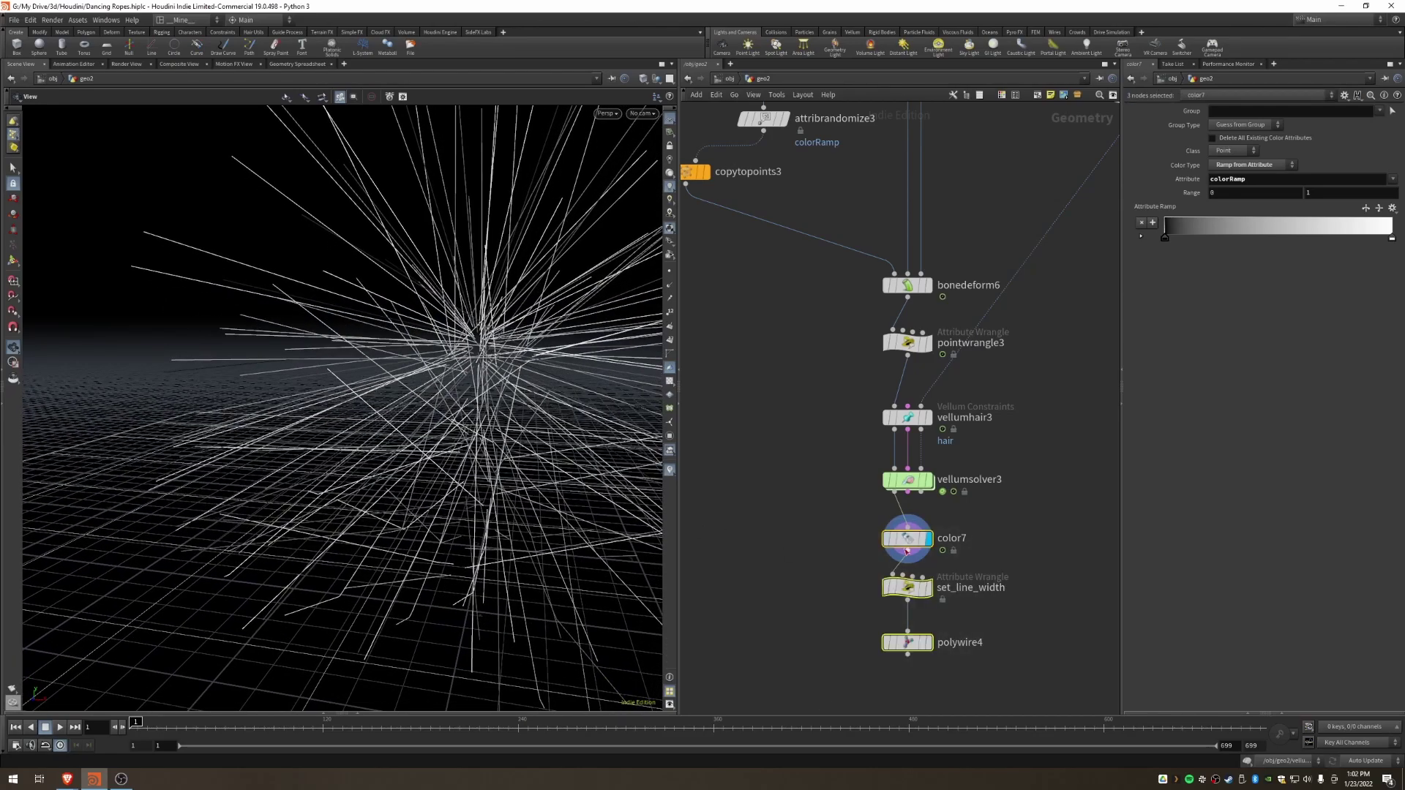
left_click_drag(908, 538, 908, 594)
middle_click_drag(832, 571, 860, 437)
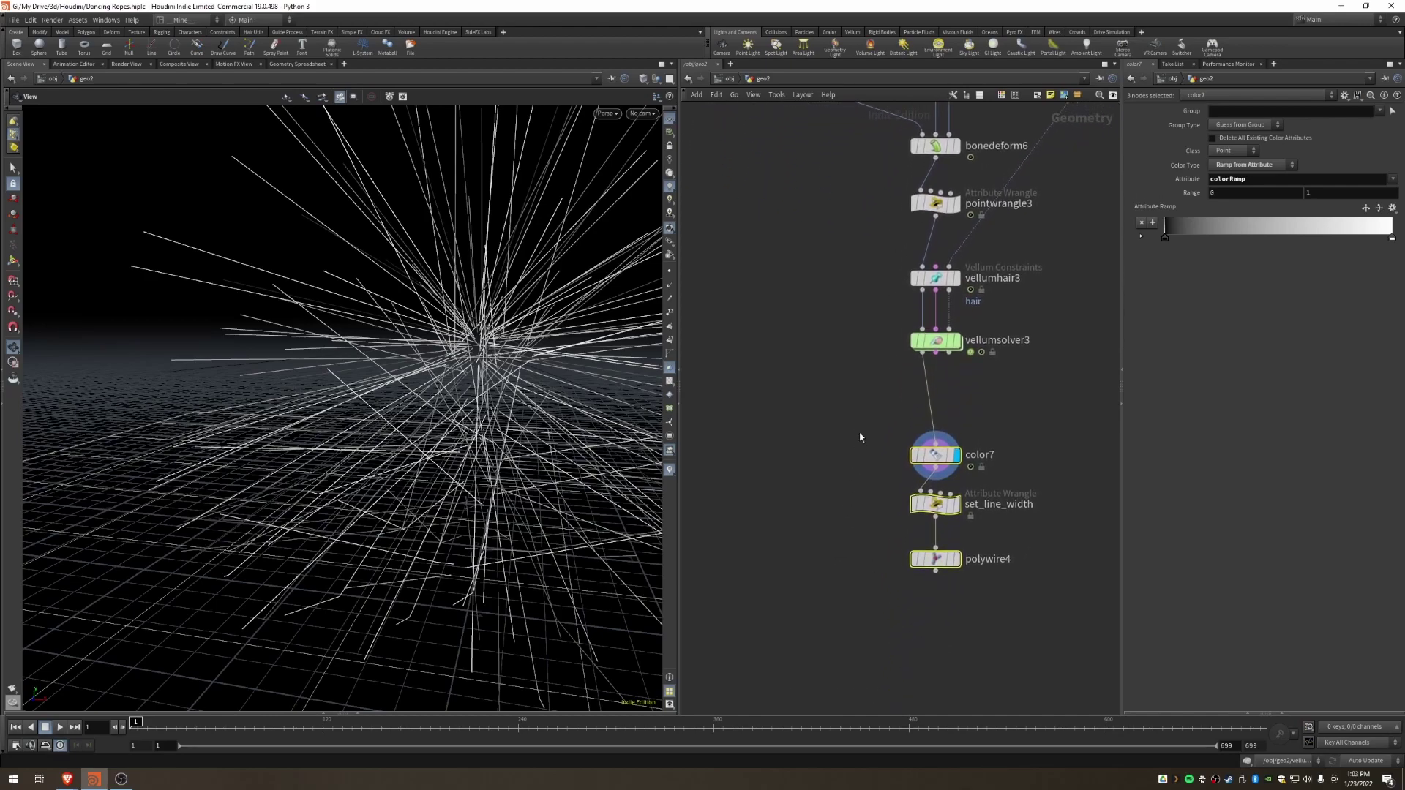
Step: Deselect the nodes and advance the simulation to frame 19 to preview the colored ropes
scroll(822, 547, "up", 2)
scroll(852, 562, "down", 2)
left_click(897, 611)
middle_click_drag(908, 617, 834, 544)
left_click(152, 723)
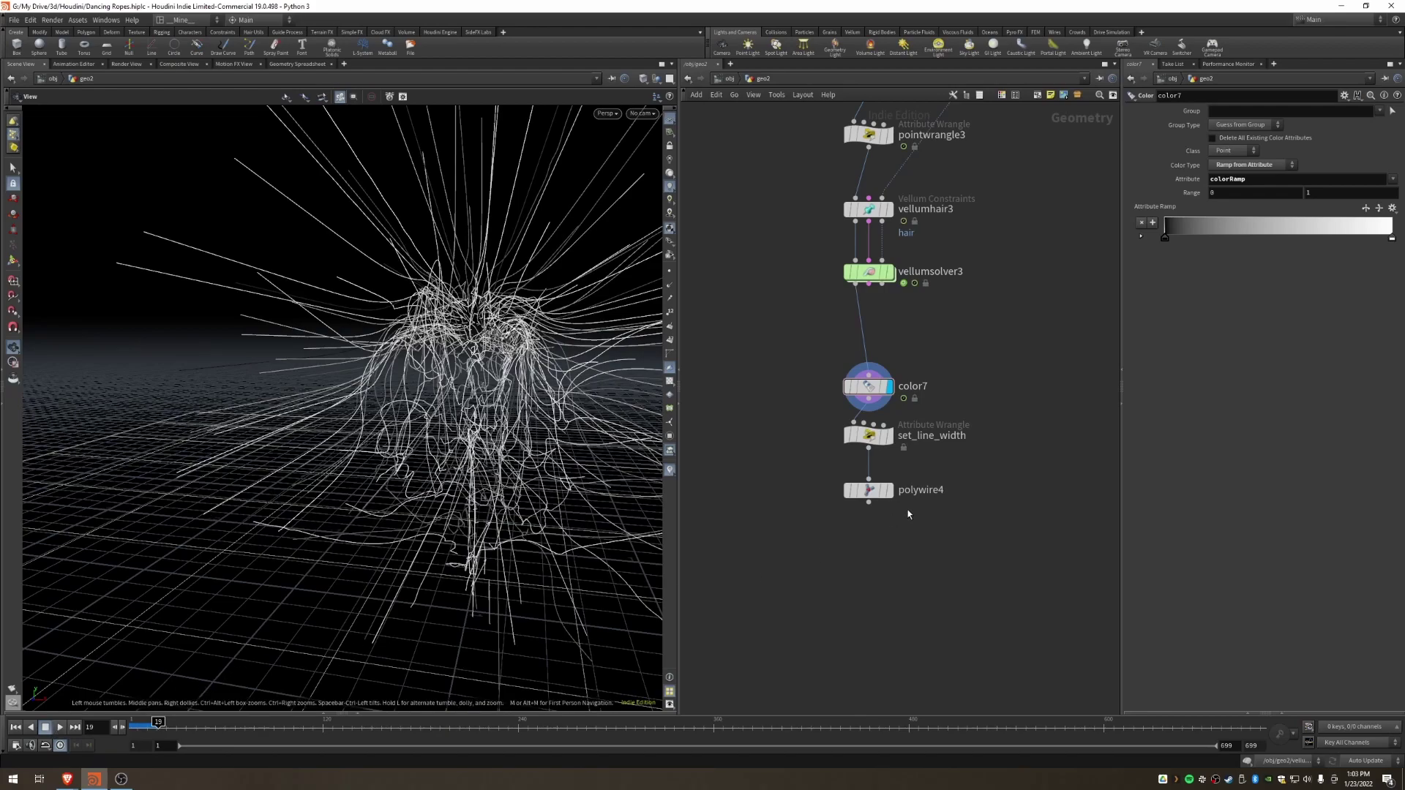
Step: Add a ROP Alembic Output node below polywire4 and connect polywire4's output to its input
scroll(995, 459, "up", 3)
middle_click_drag(913, 550, 1032, 450)
key("Tab")
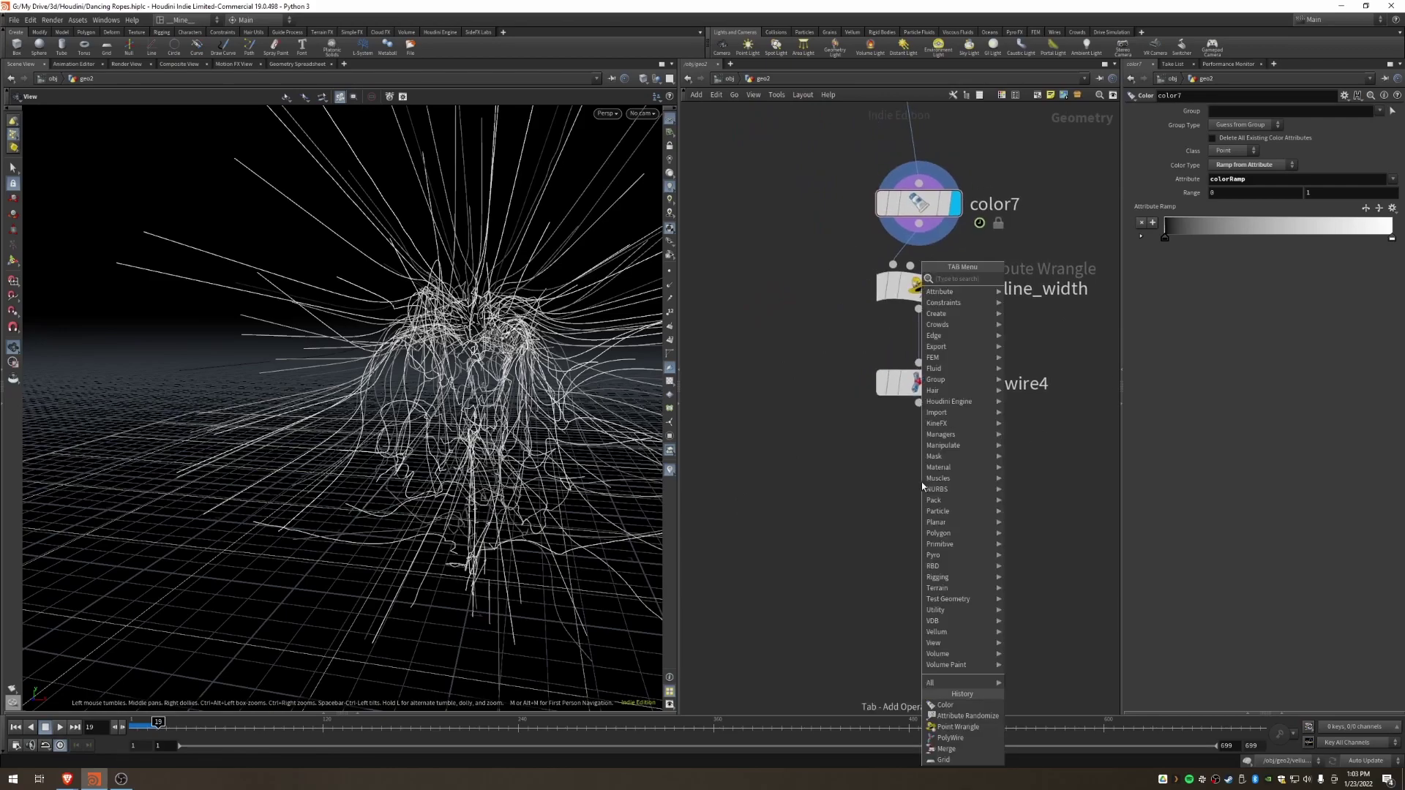
type("rop ale")
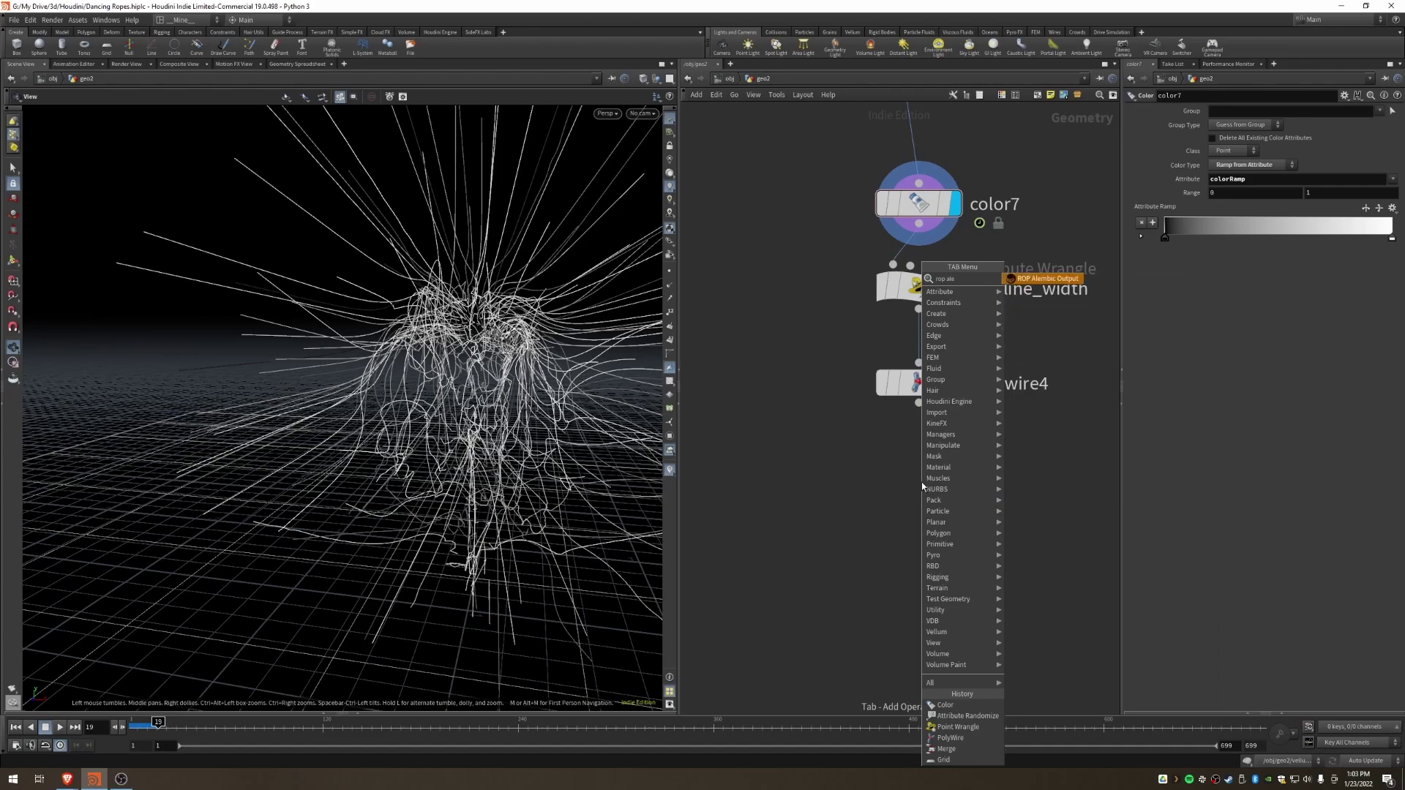
key("Return")
left_click(923, 556)
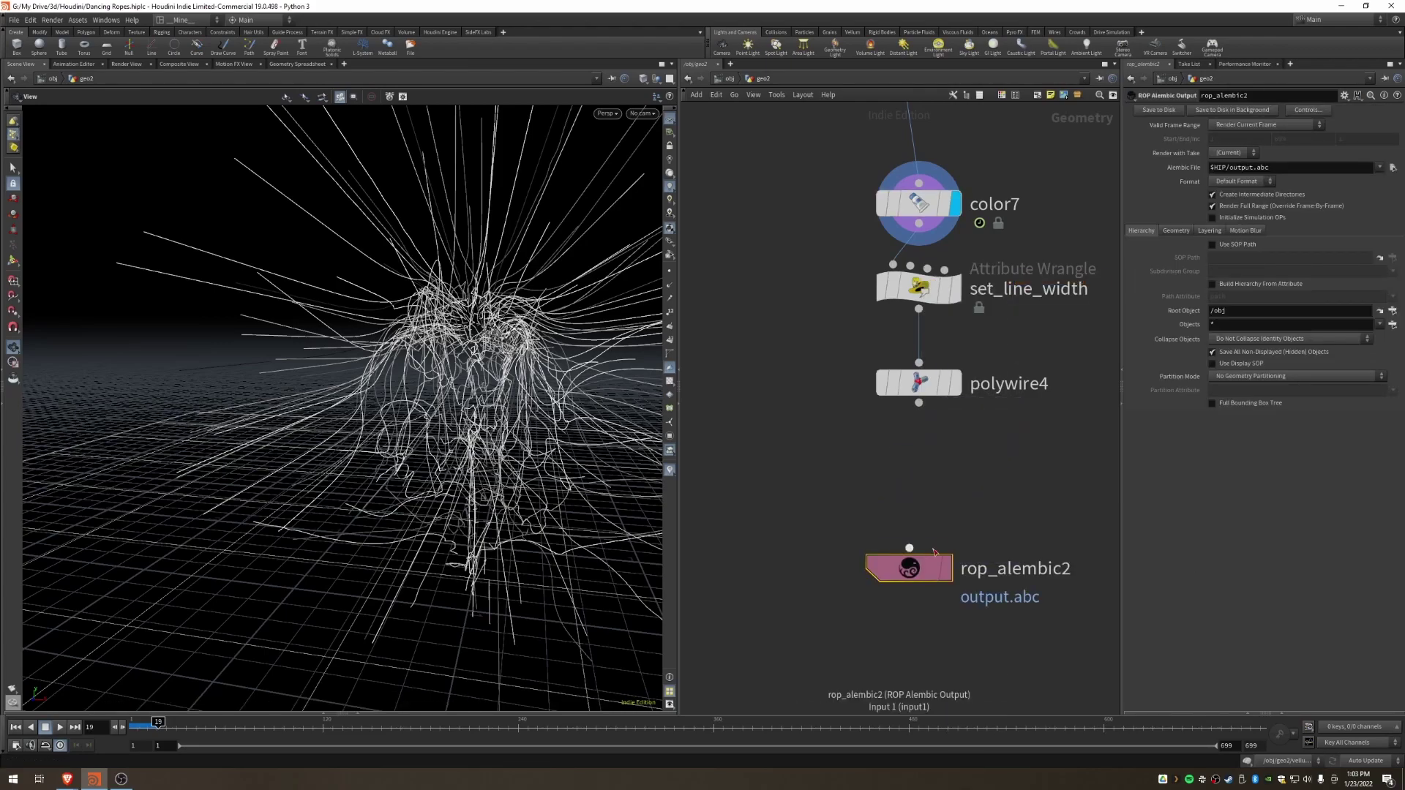
left_click_drag(919, 405, 916, 610)
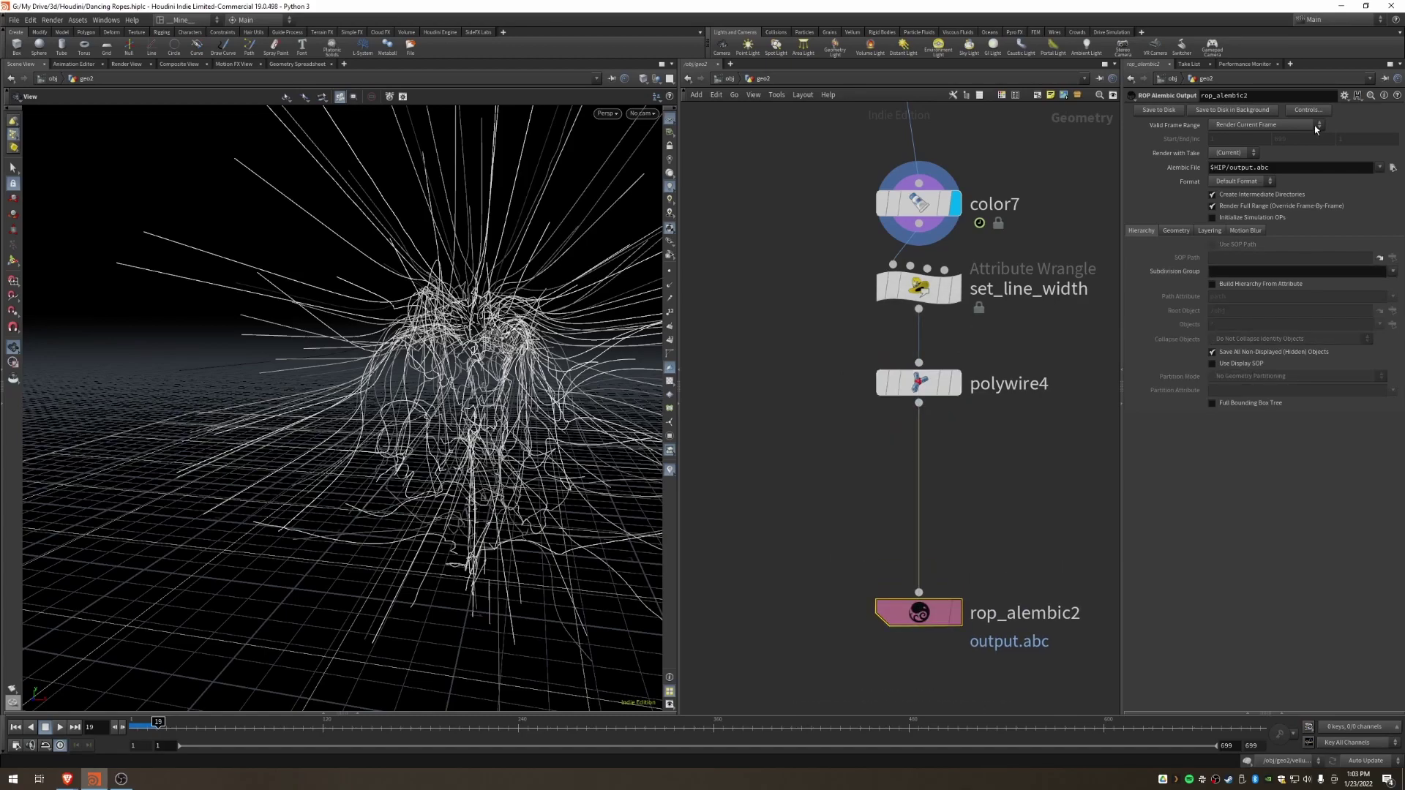
Step: Set rop_alembic2's Alembic file to $HIP/Dancing Rope - Tutorial.abc and its valid frame range to Render Frame Range
left_click(1392, 167)
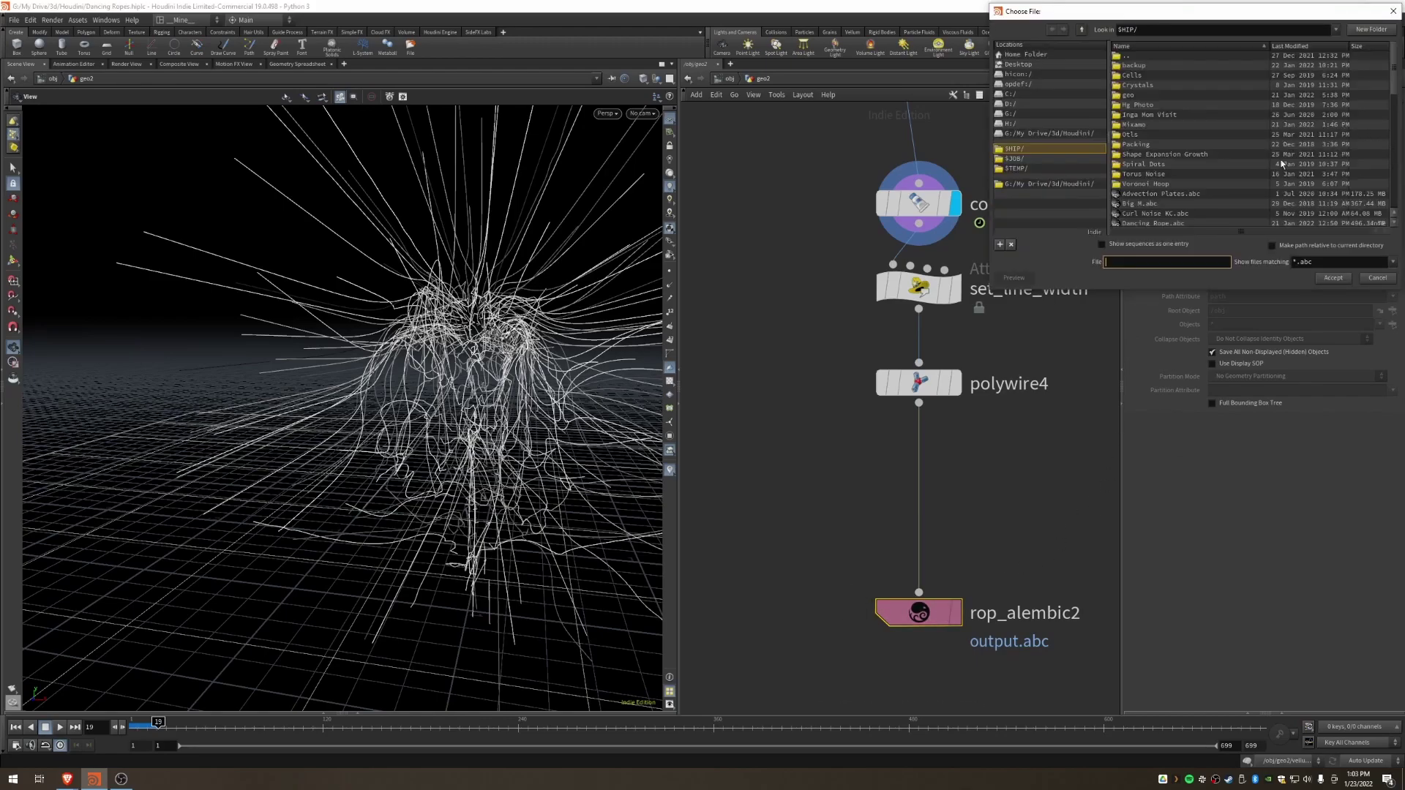
double_click(1152, 223)
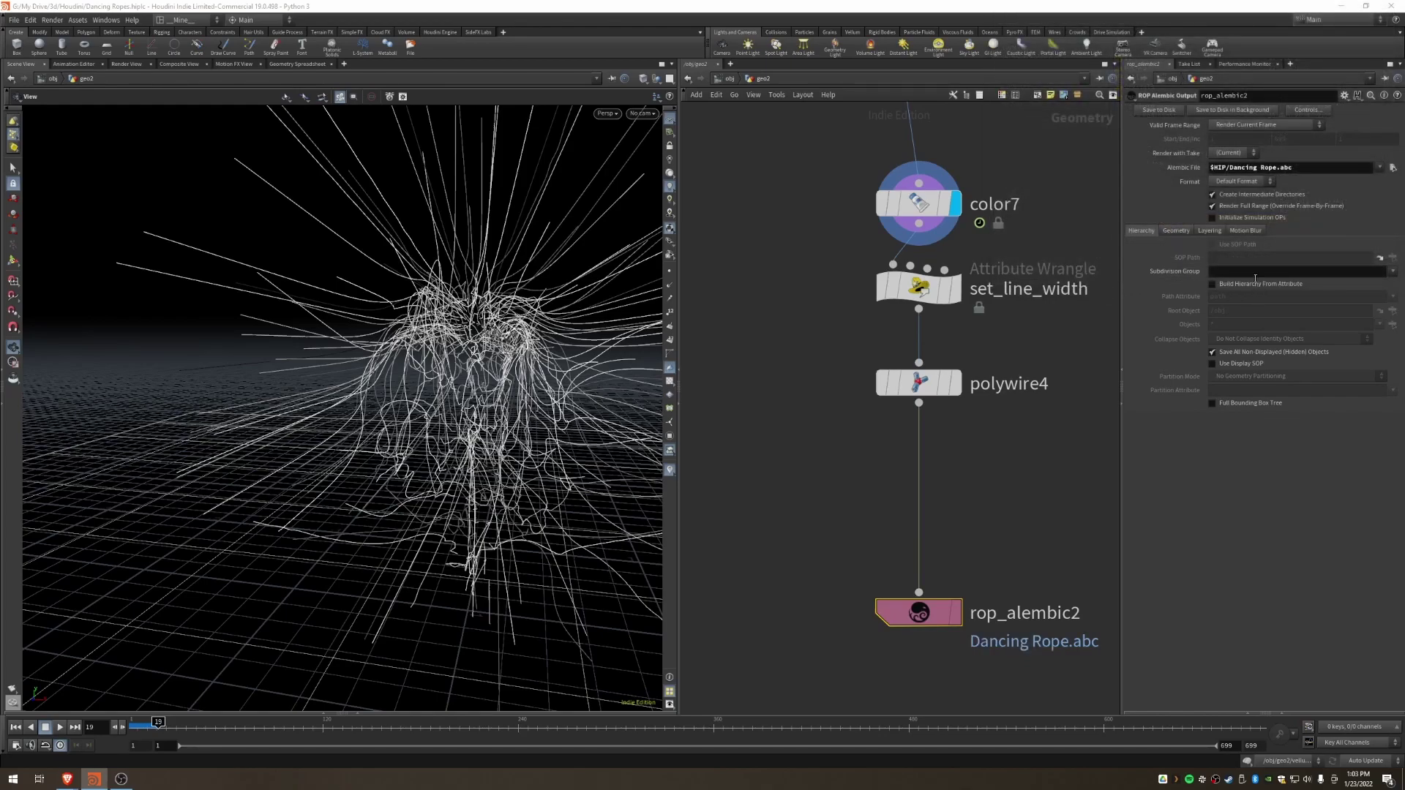
left_click(1279, 167)
type("- Tutorial")
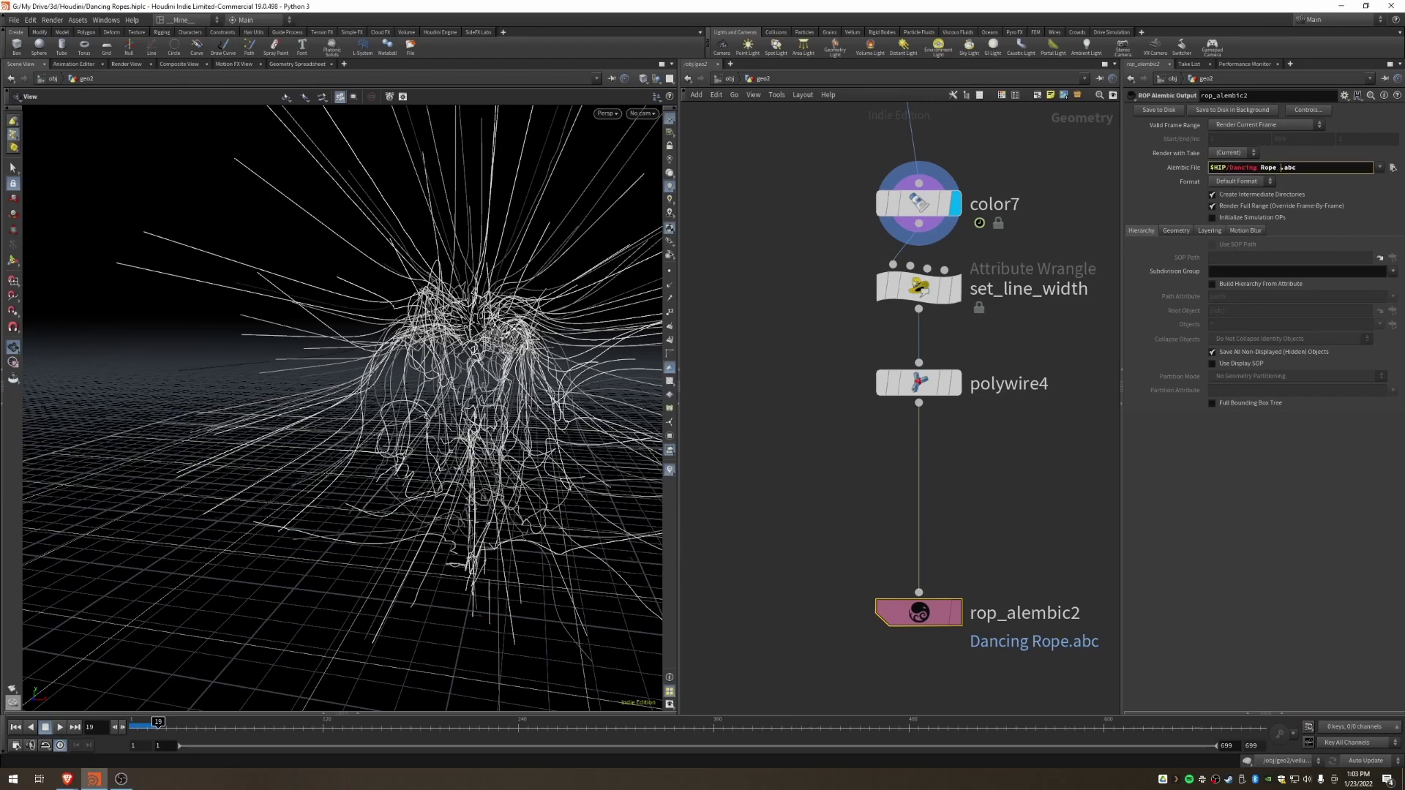
key("Return")
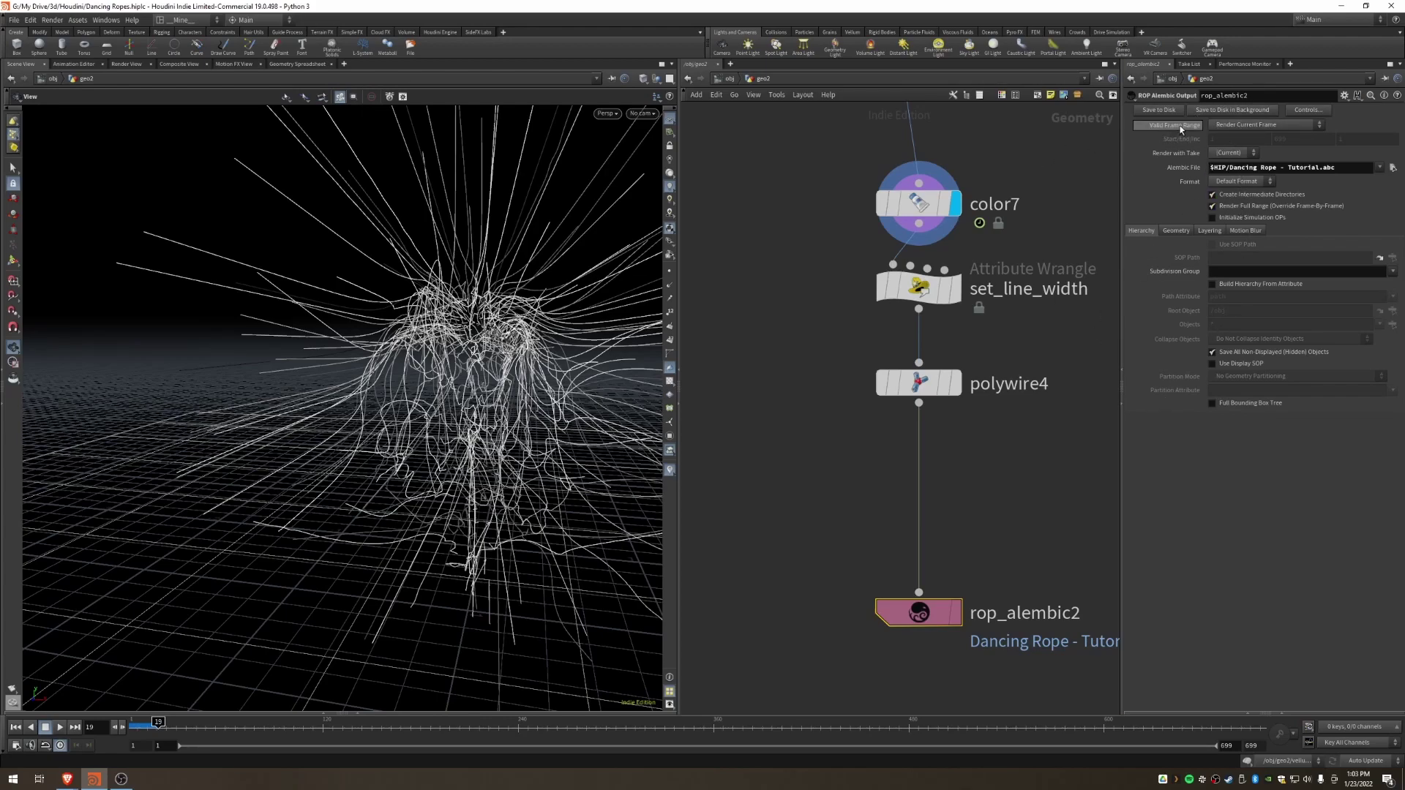
left_click(1238, 125)
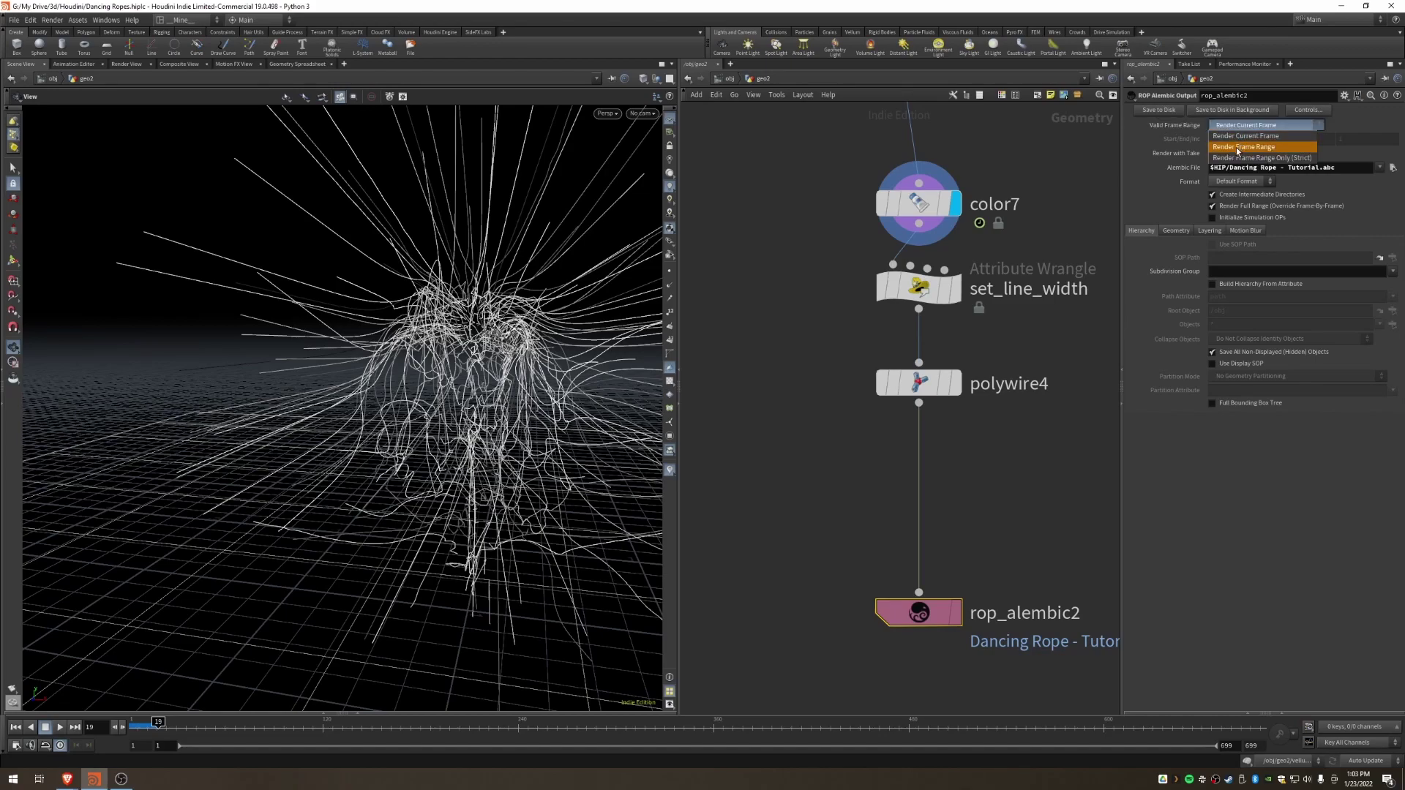
left_click(1233, 148)
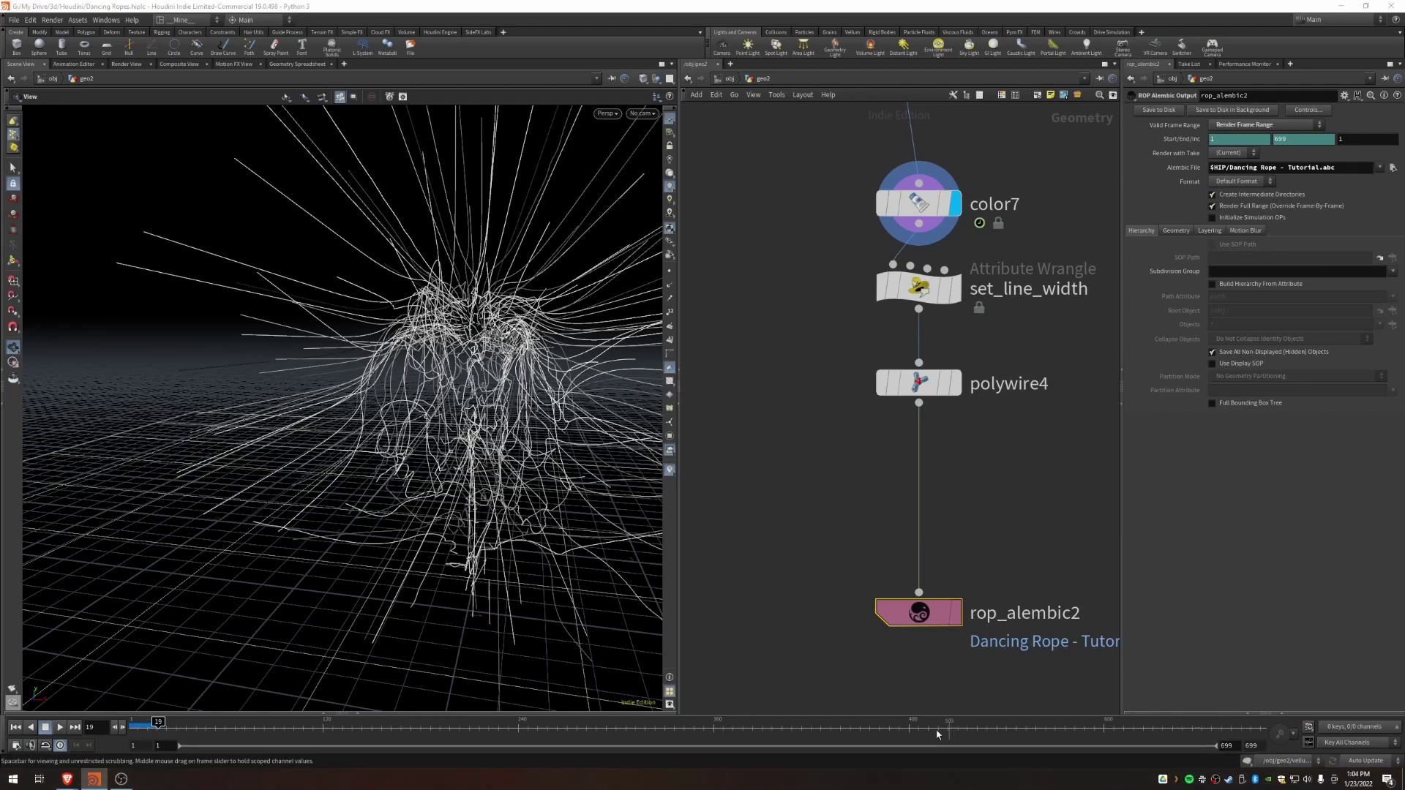
Step: Scrub the simulation to frame 24 and insert a Null node on the wire between polywire4 and rop_alembic2
left_click_drag(160, 722, 169, 721)
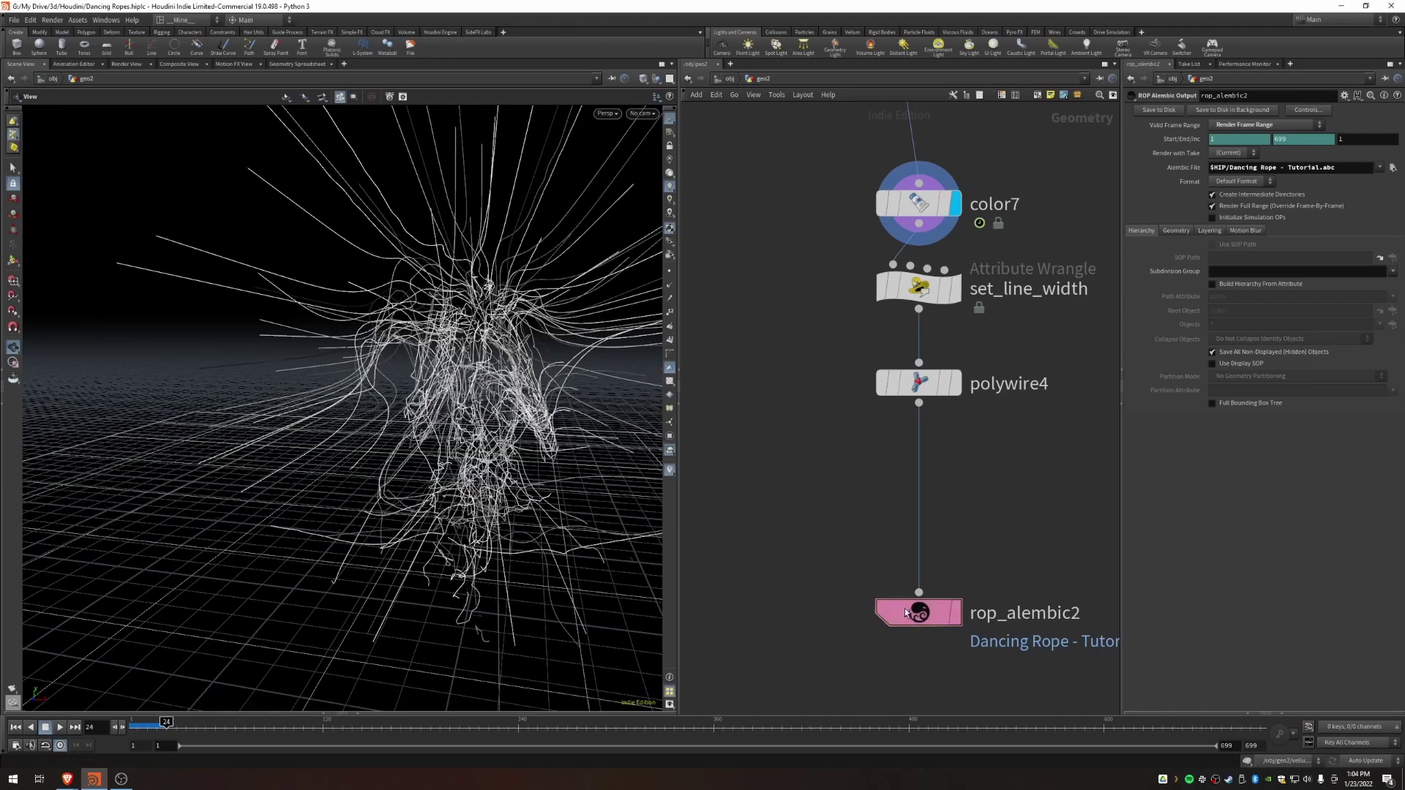
left_click_drag(926, 611, 917, 631)
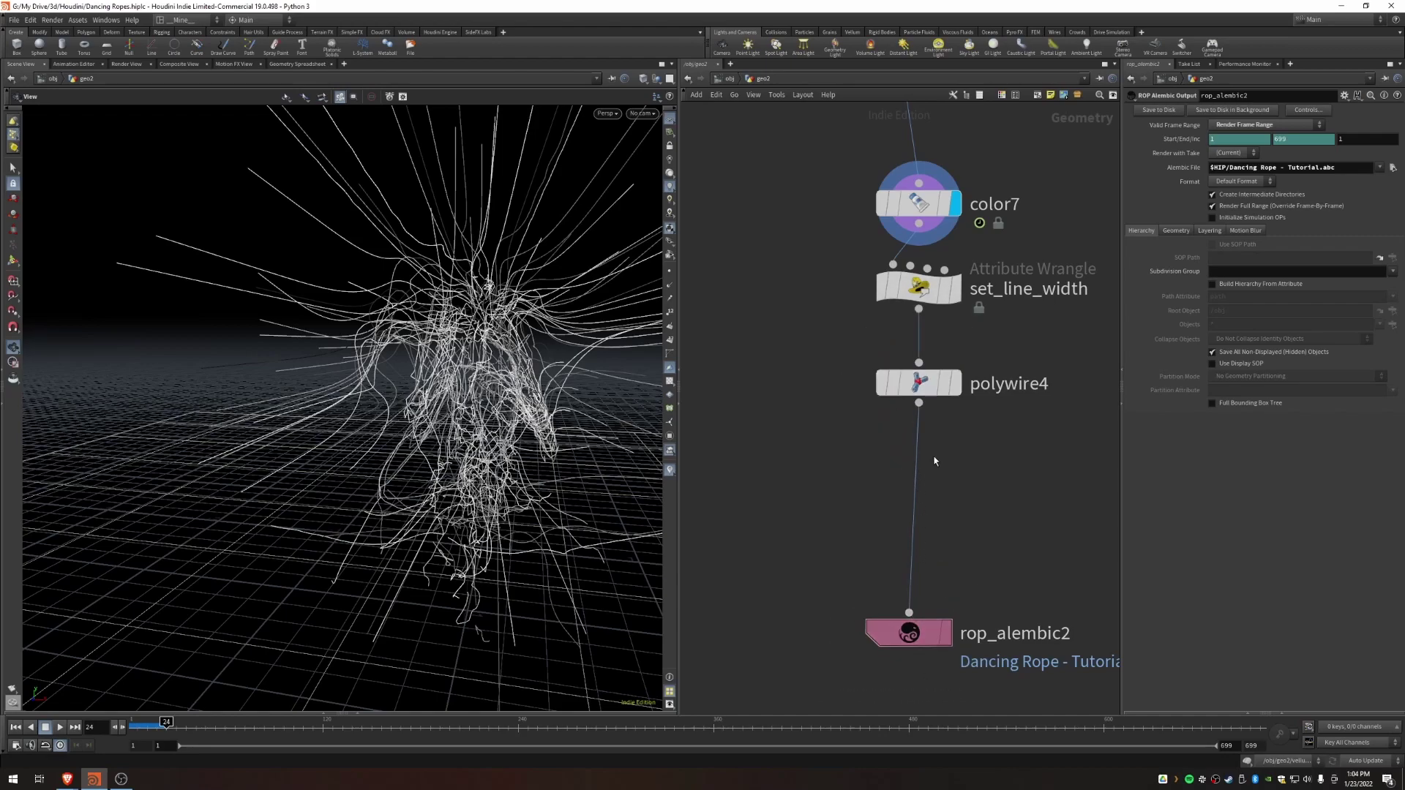
left_click(923, 383)
left_click(801, 500)
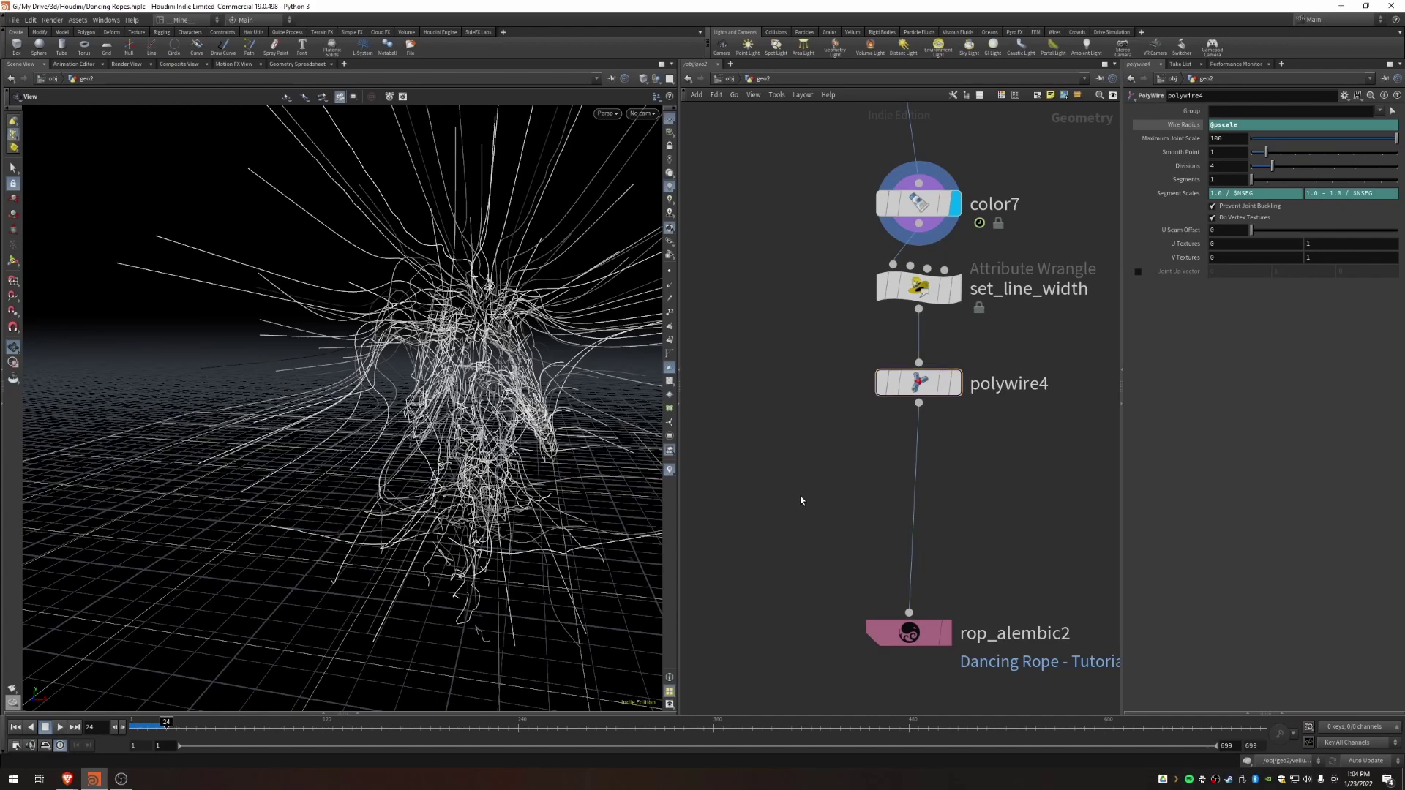
key("Tab")
type("null")
key("Return")
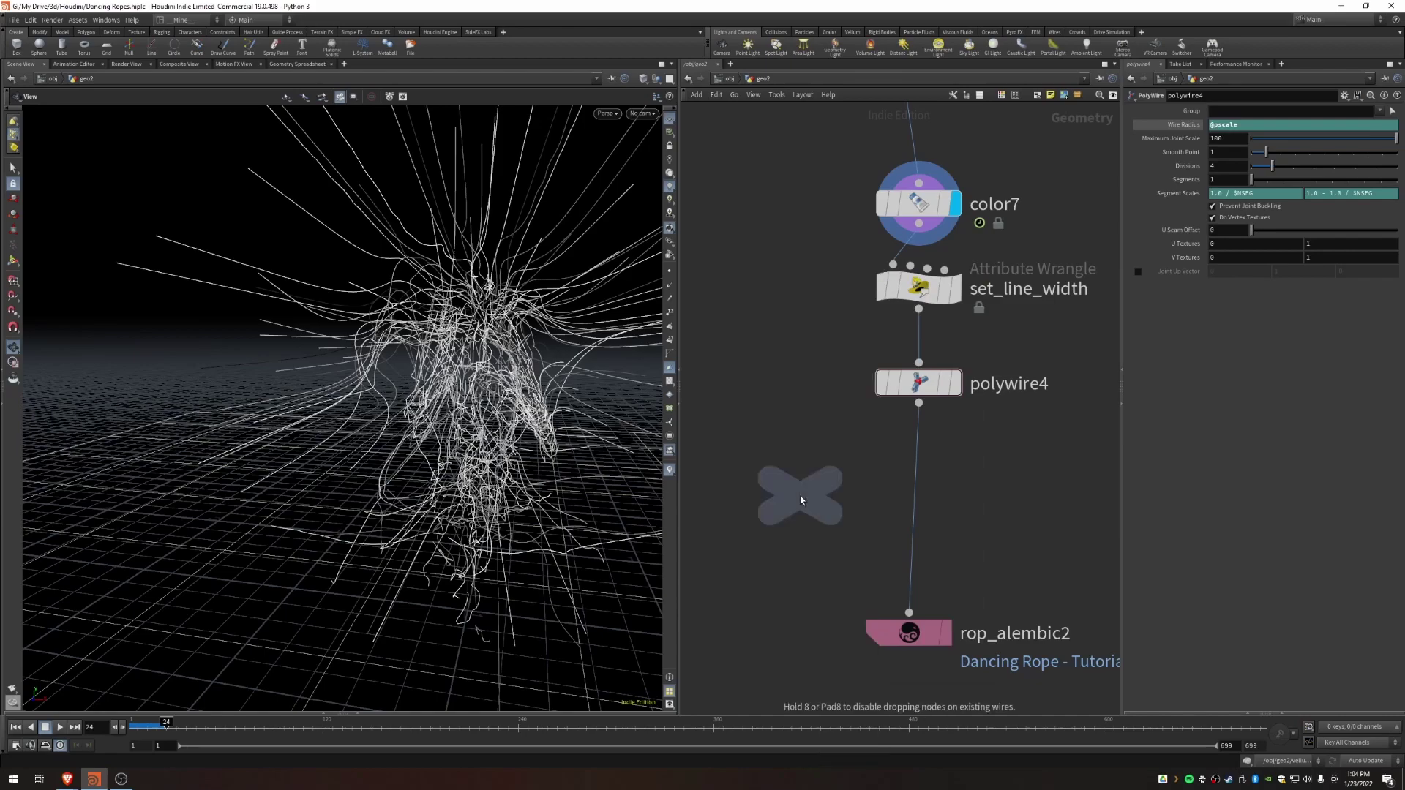
left_click(909, 554)
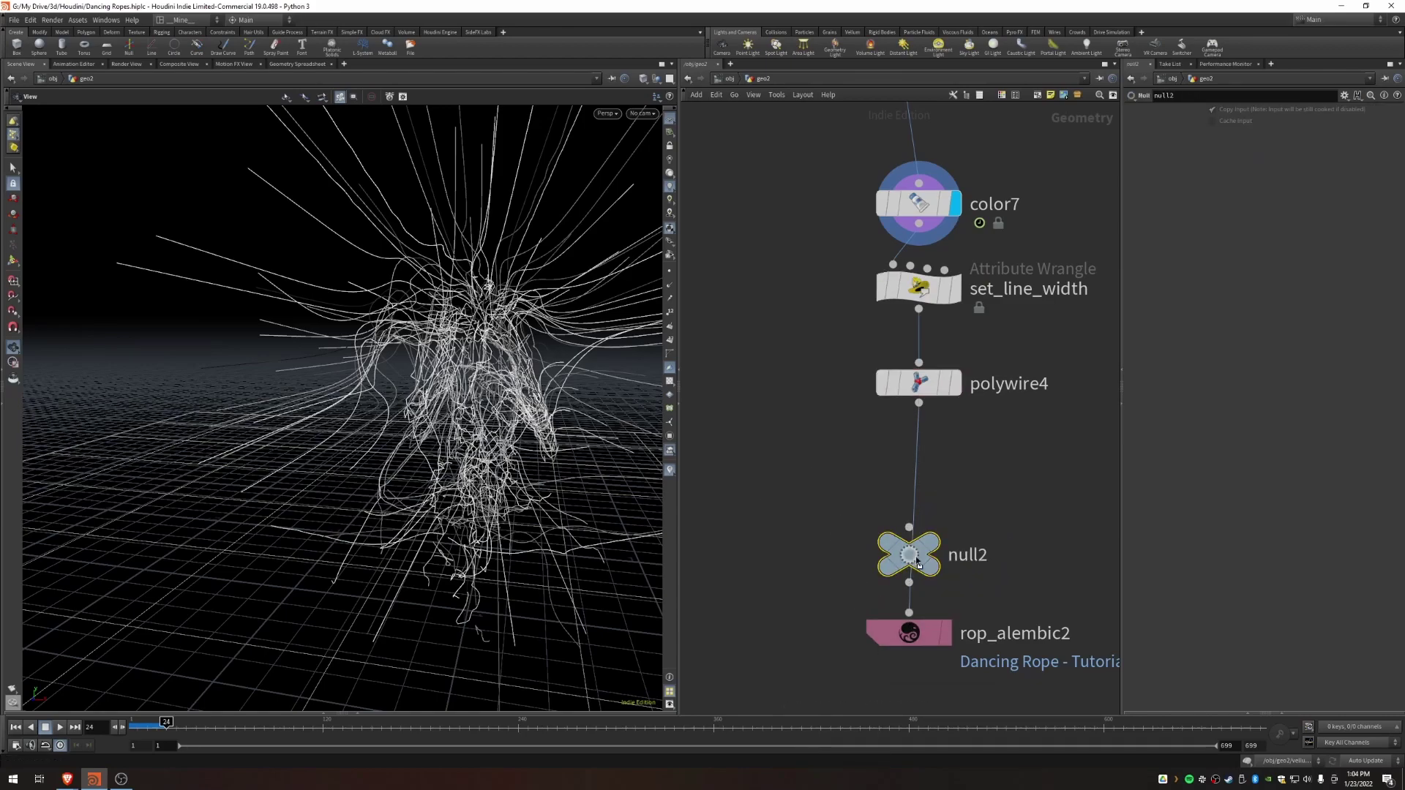
Step: Rename the Null node above rop_alembic2 as Rope_Out1
left_click(976, 555)
left_click_drag(993, 555, 887, 542)
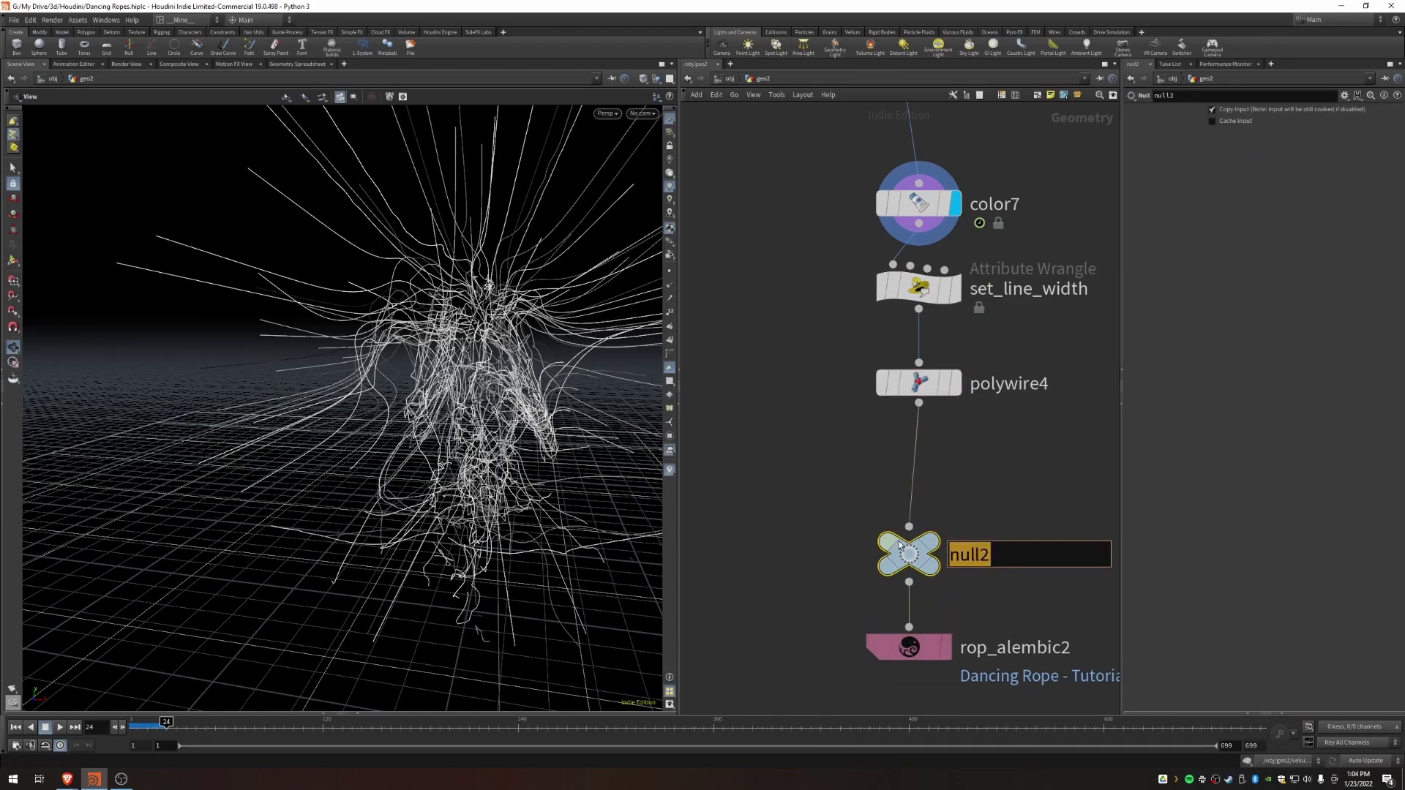
type("Rope_")
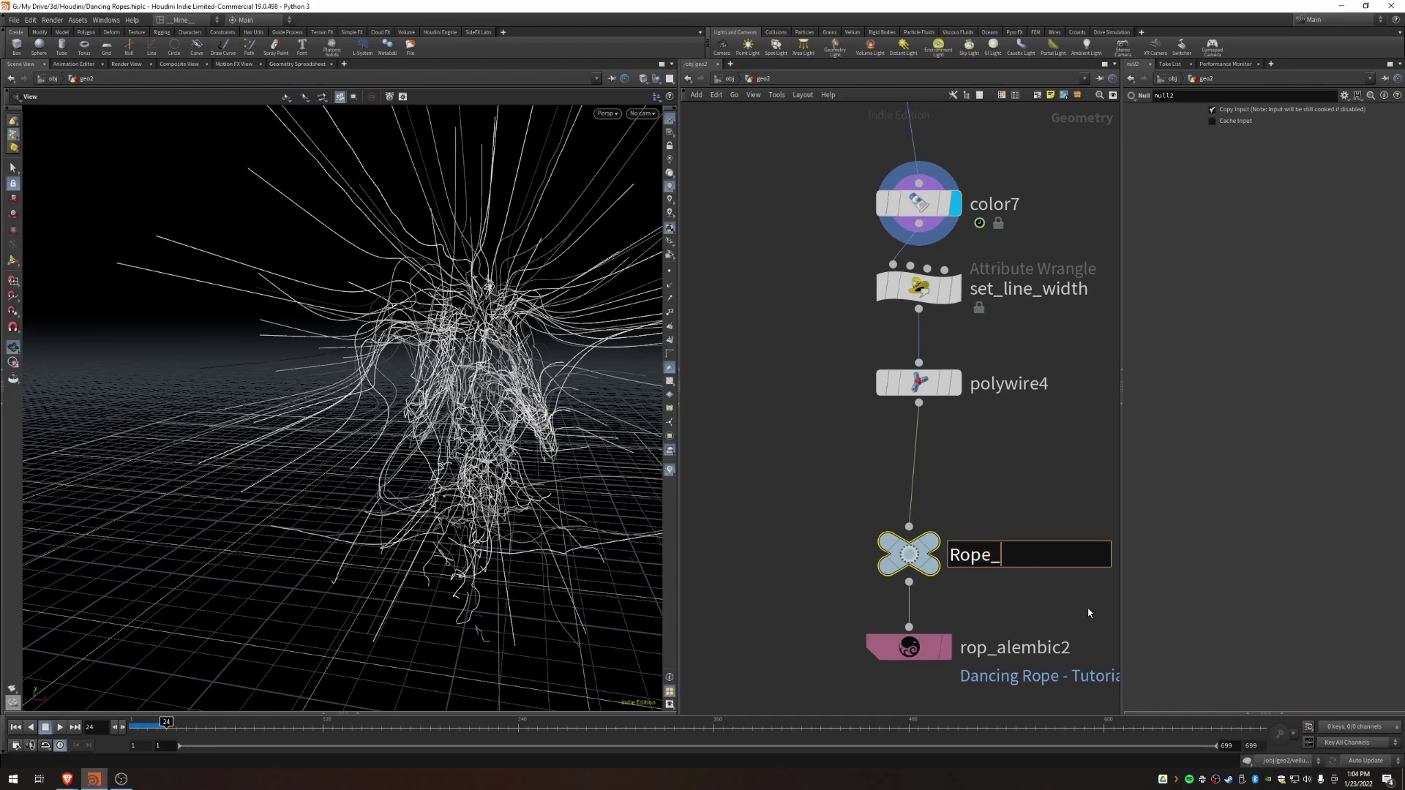
type("Out1")
key("Return")
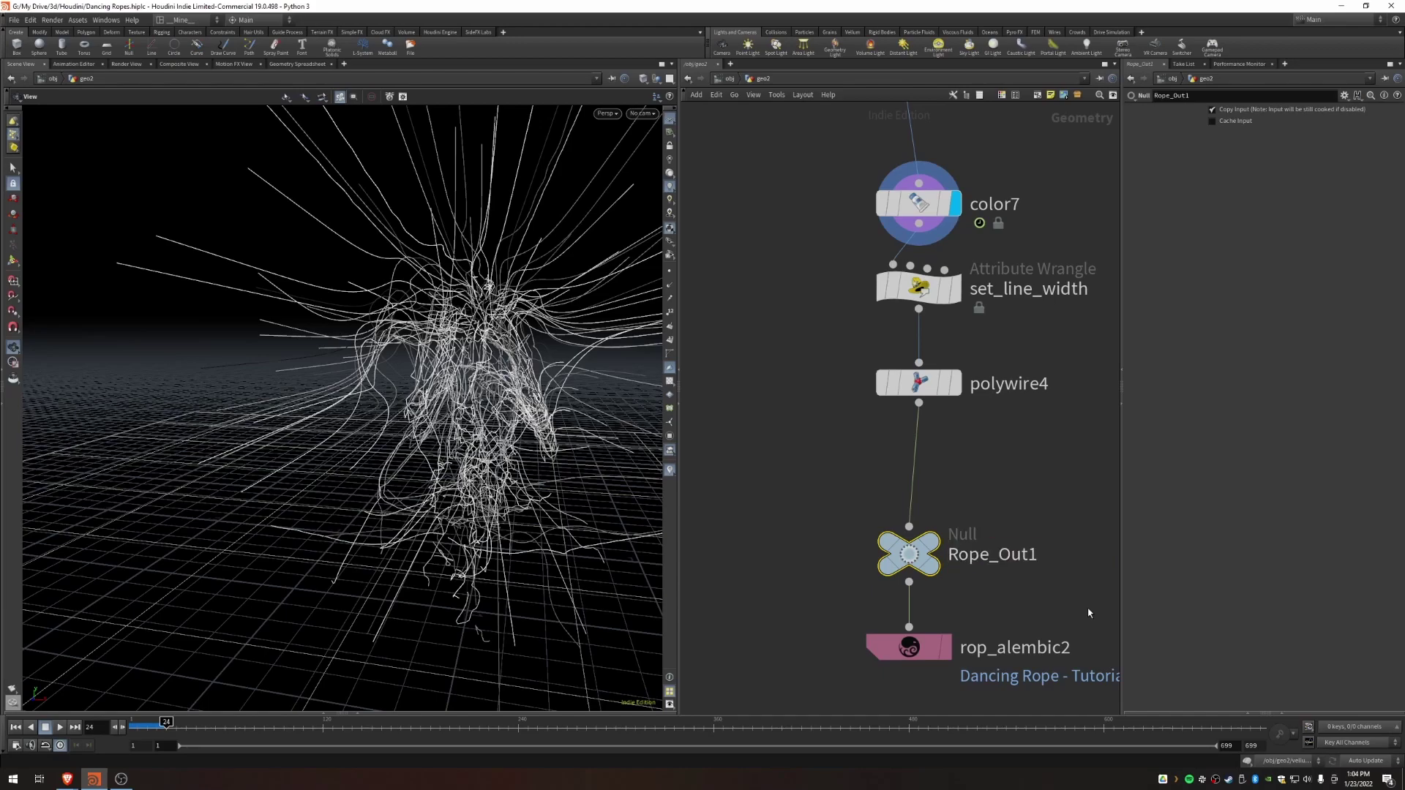
left_click(1033, 559)
left_click(1050, 556)
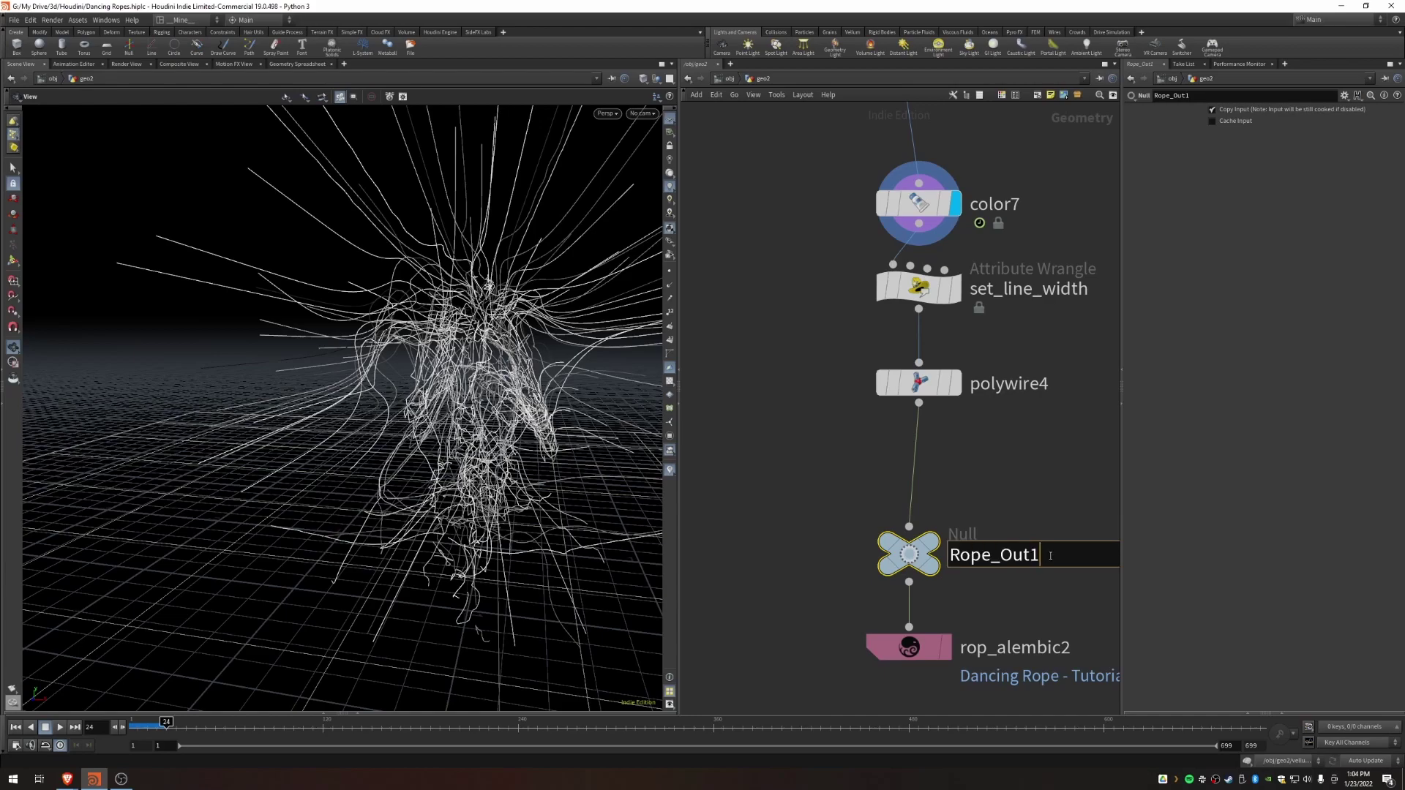
left_click(799, 567)
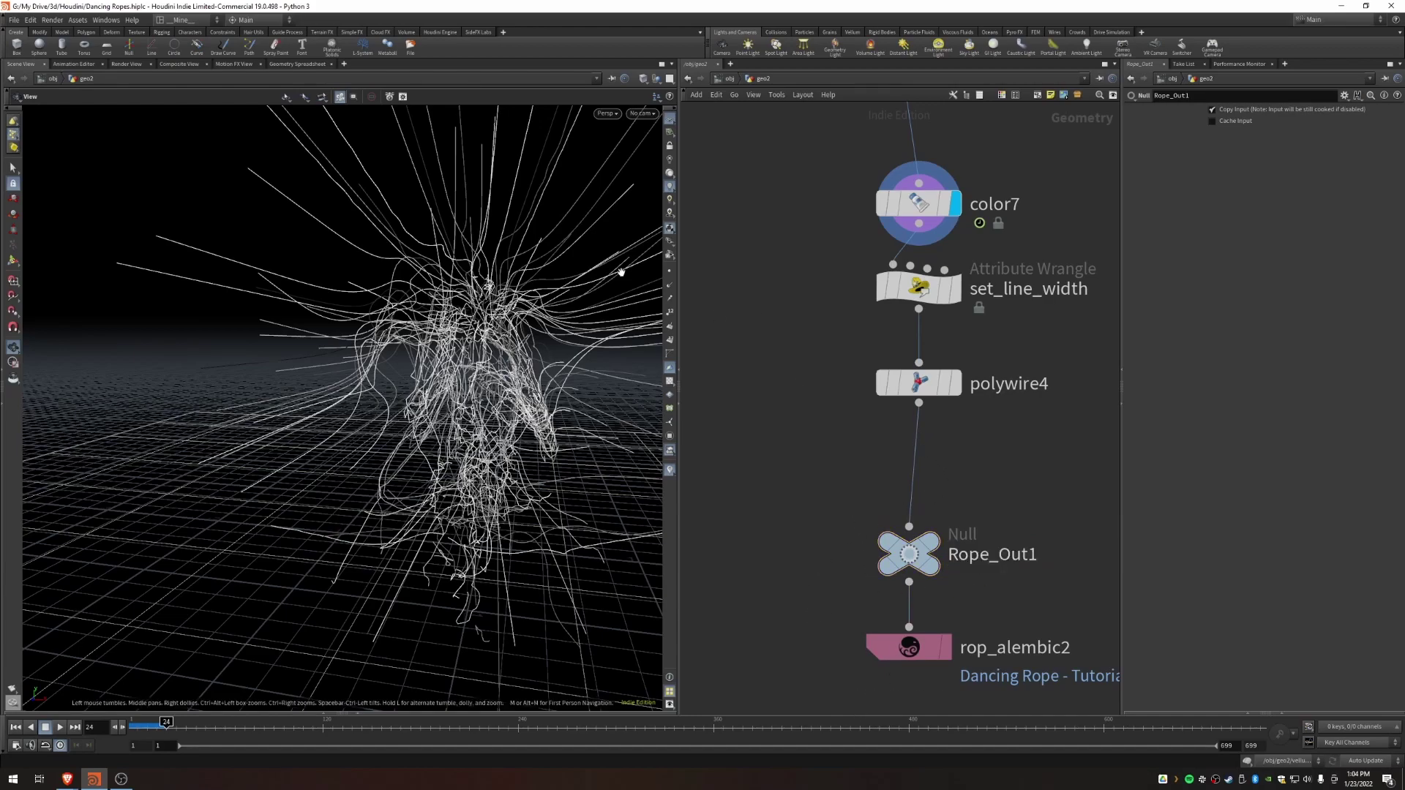
Step: Move Rope_Out1 and rop_alembic2 down and try inserting a Clean node on the wire below polywire4
scroll(826, 471, "down", 3)
middle_click_drag(827, 471, 791, 383)
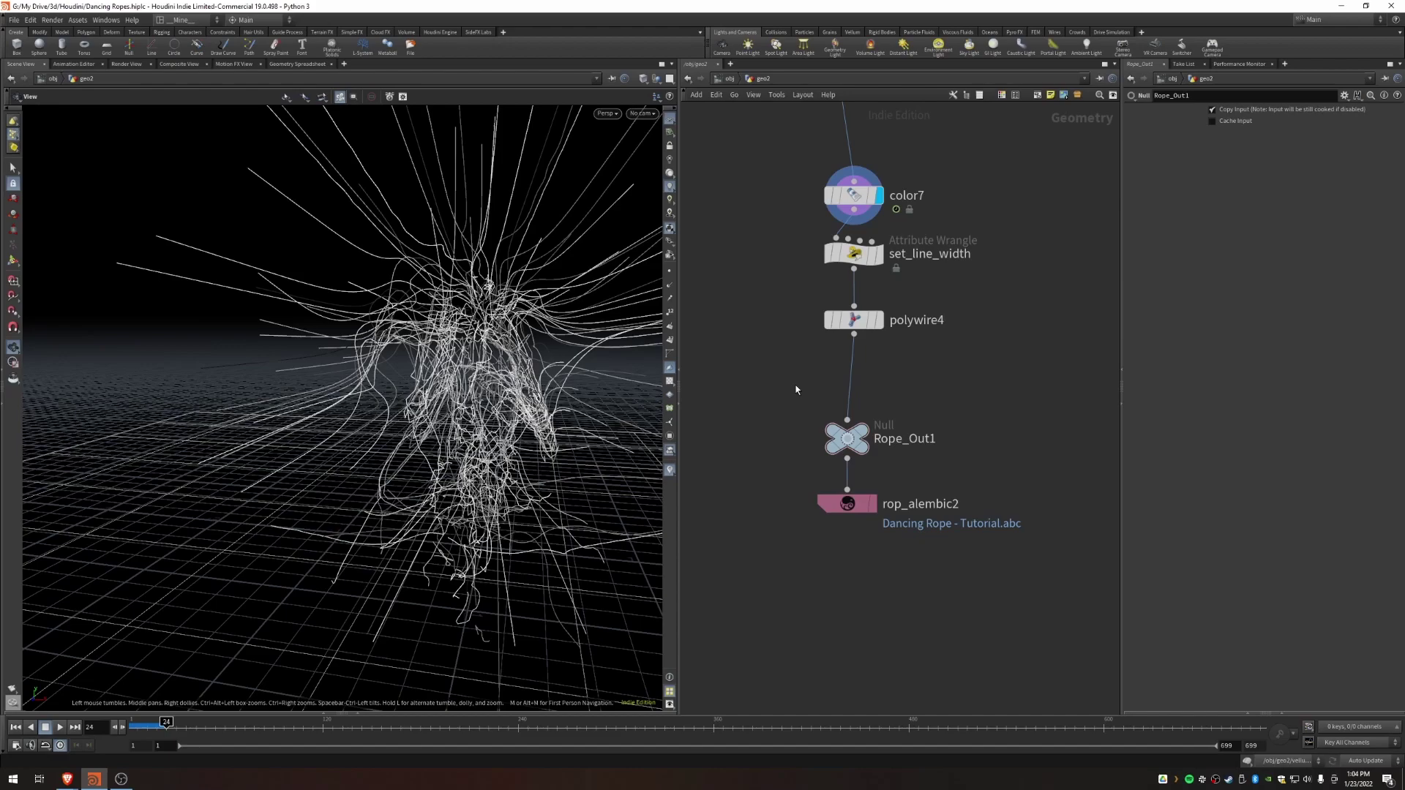
left_click_drag(776, 534, 853, 493)
key("Tab")
type("null")
key("Return")
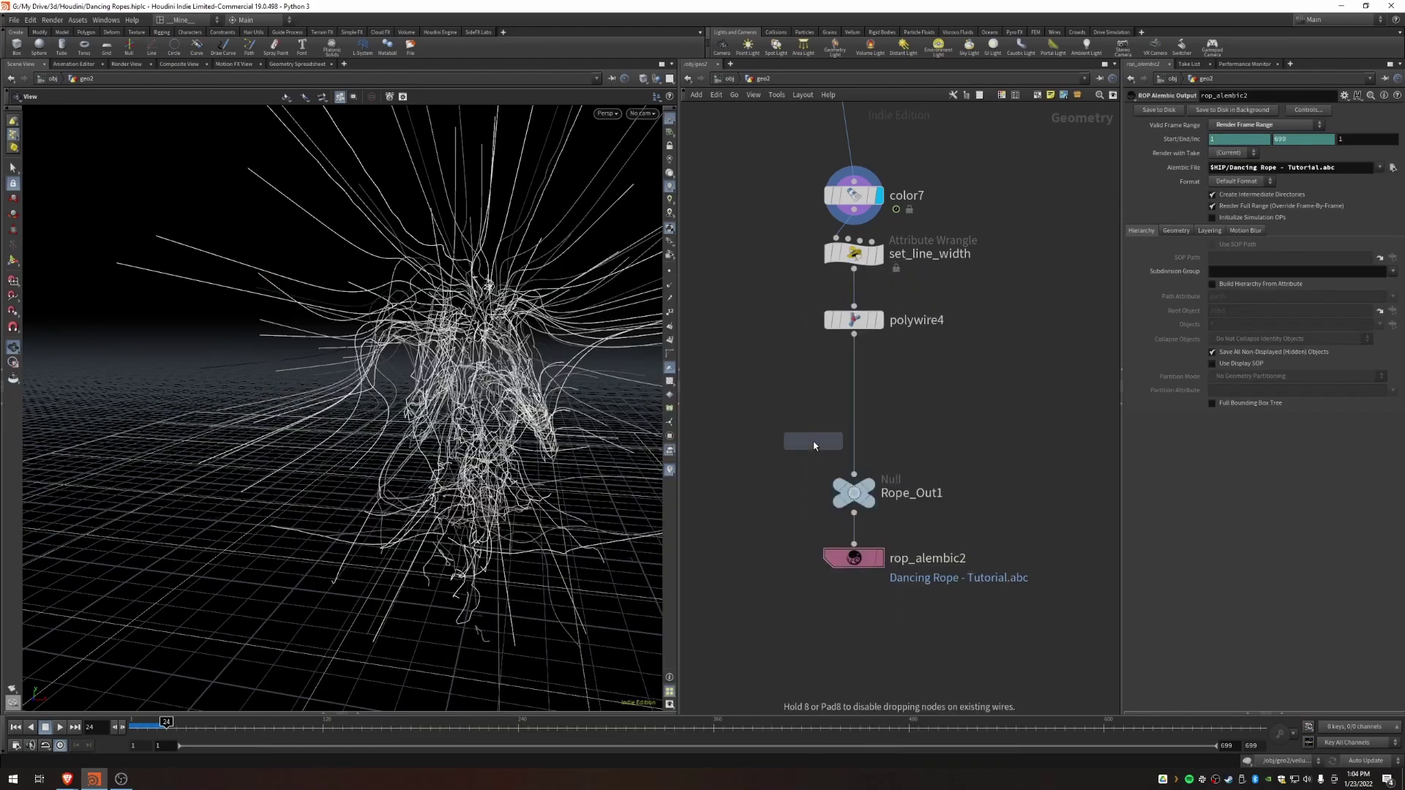
left_click(854, 398)
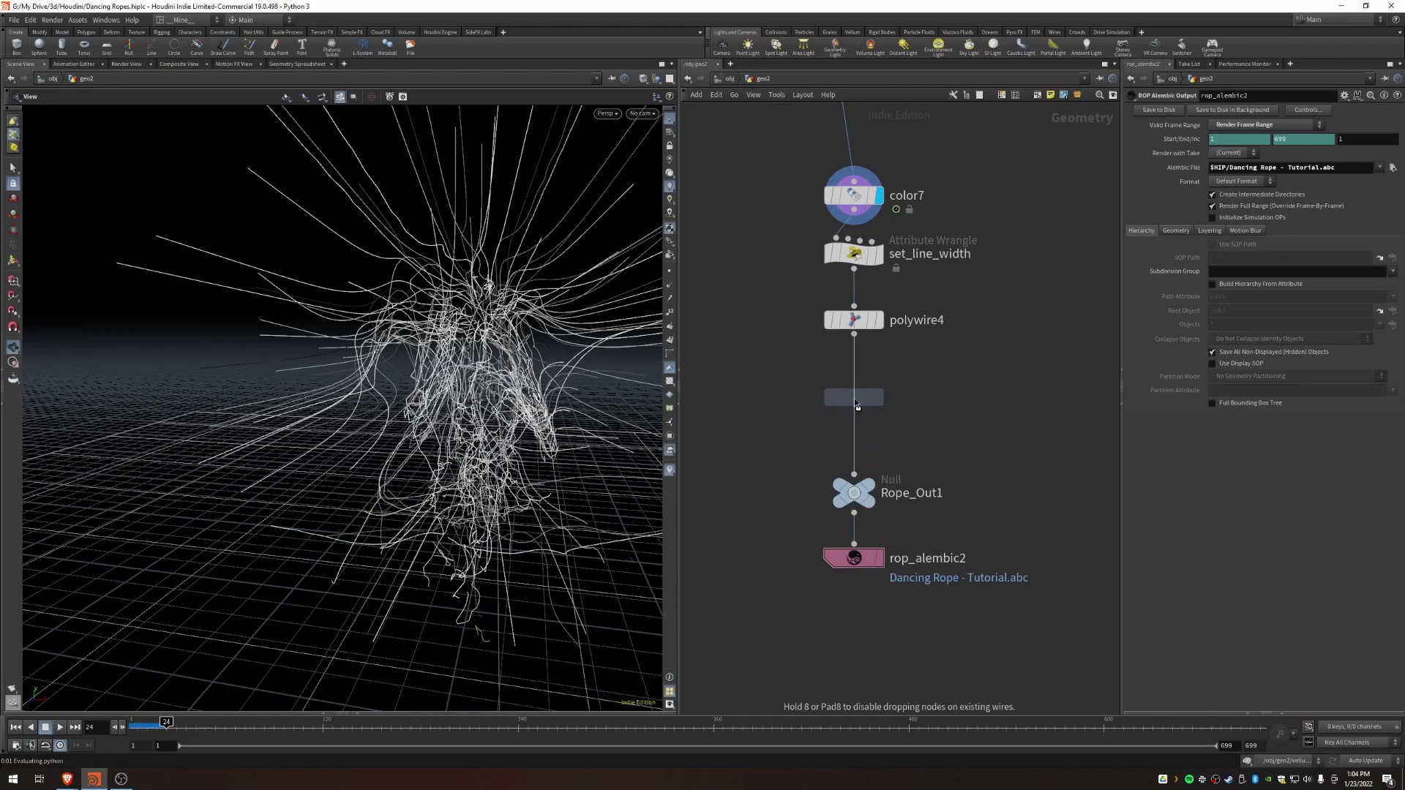
Step: Delete the Clean node between polywire4 and Rope_Out1
left_click(857, 563)
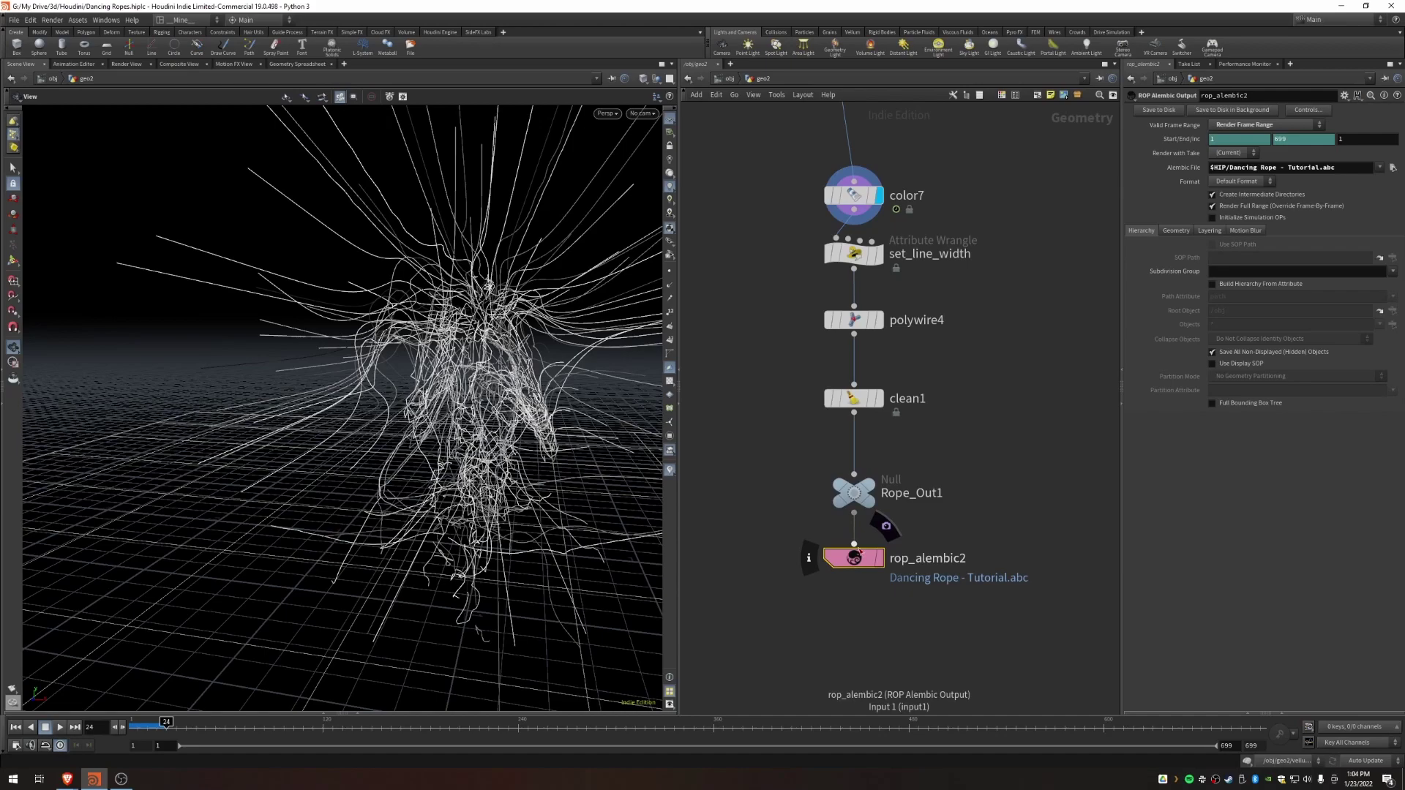
mouse_move(834, 484)
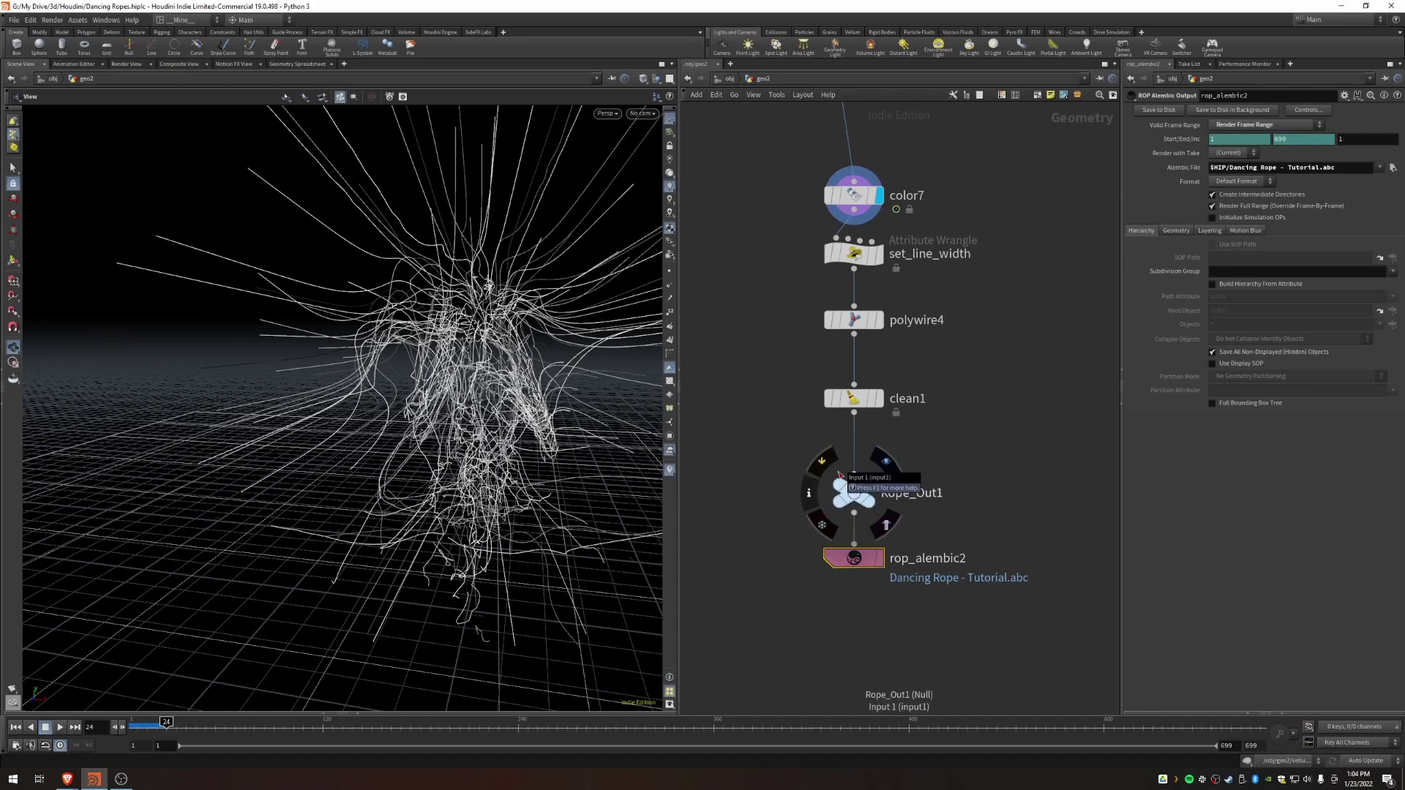
left_click(853, 402)
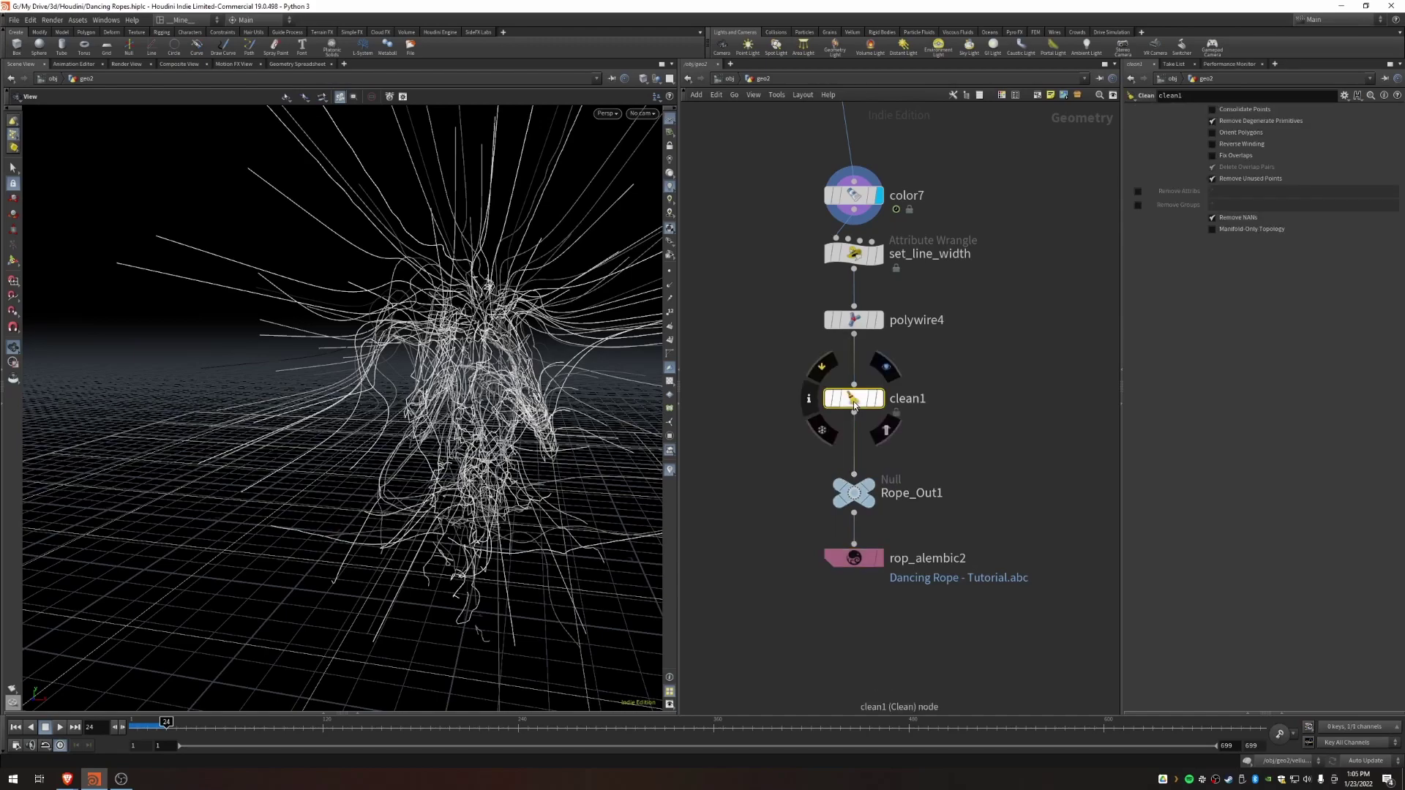
key("Delete")
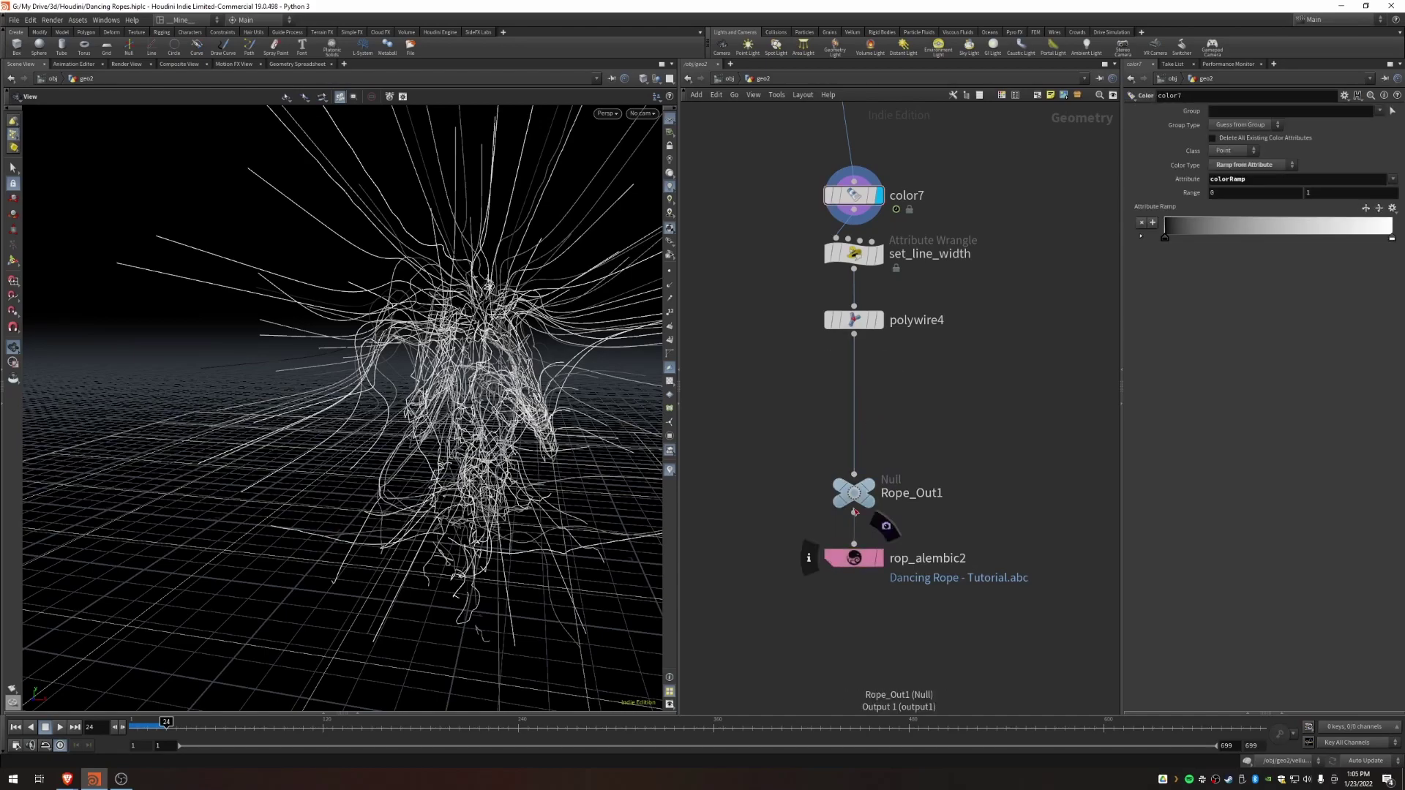
Step: Move Rope_Out1 and rop_alembic2 slightly farther below polywire4 and set the display flag on Rope_Out1
left_click(861, 495)
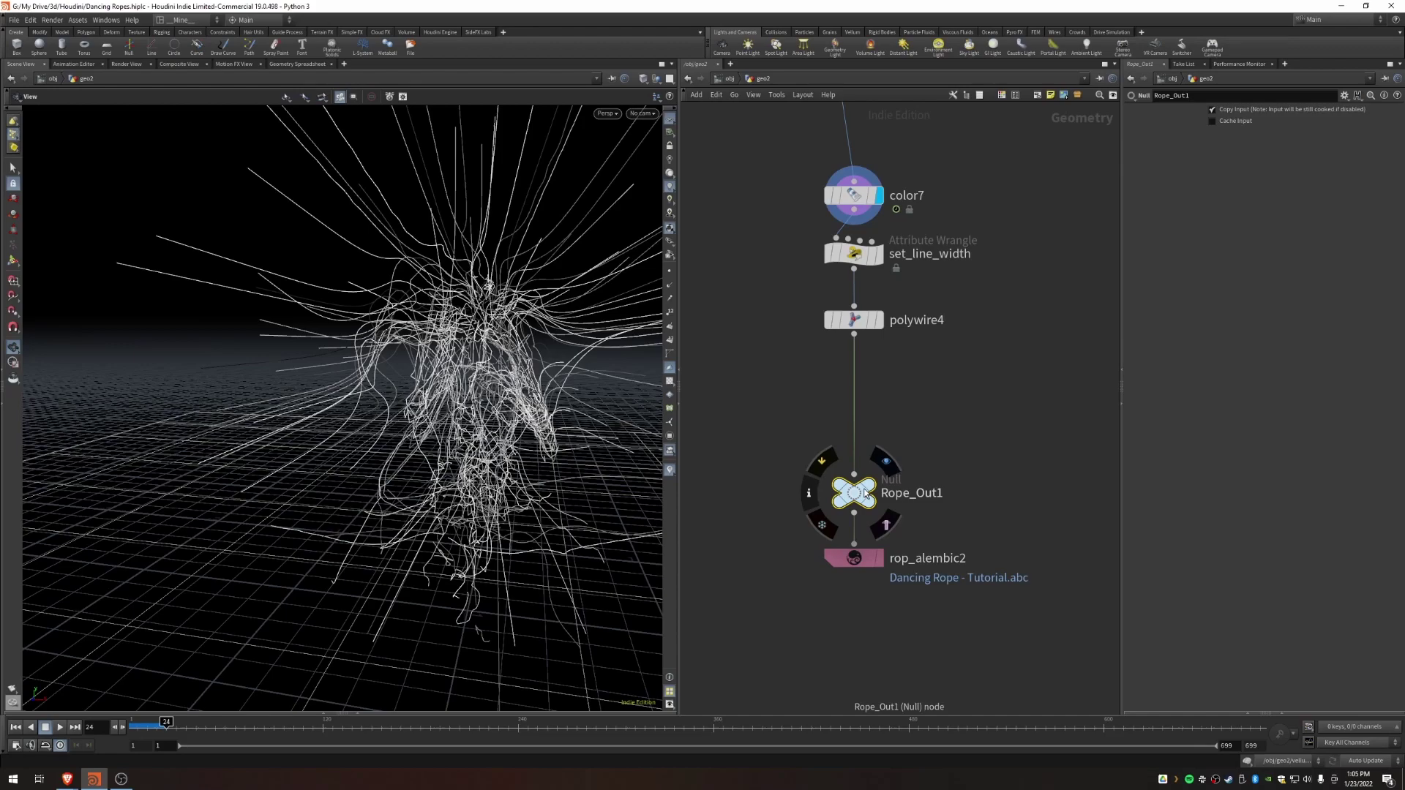
left_click_drag(780, 615, 847, 512)
left_click(816, 441)
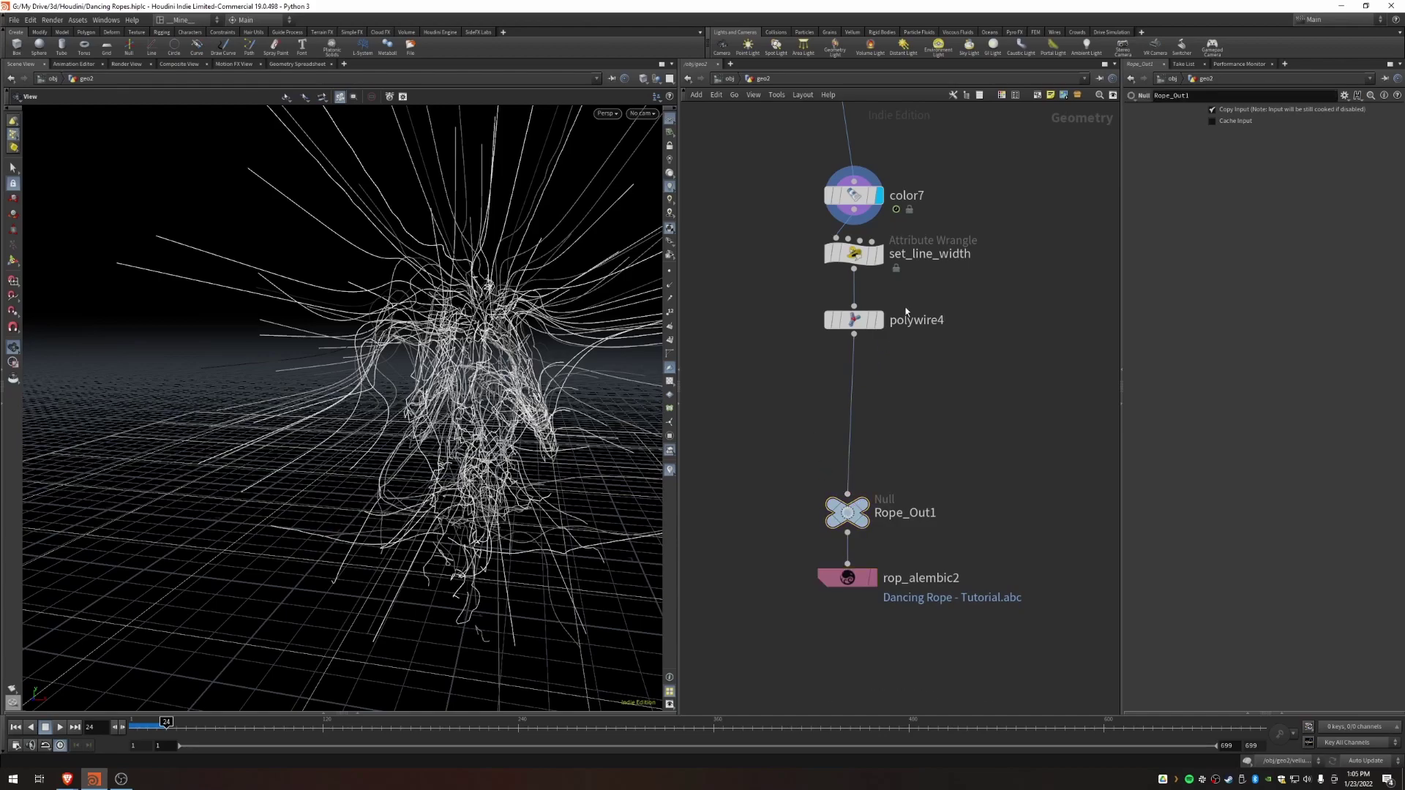
left_click(863, 506)
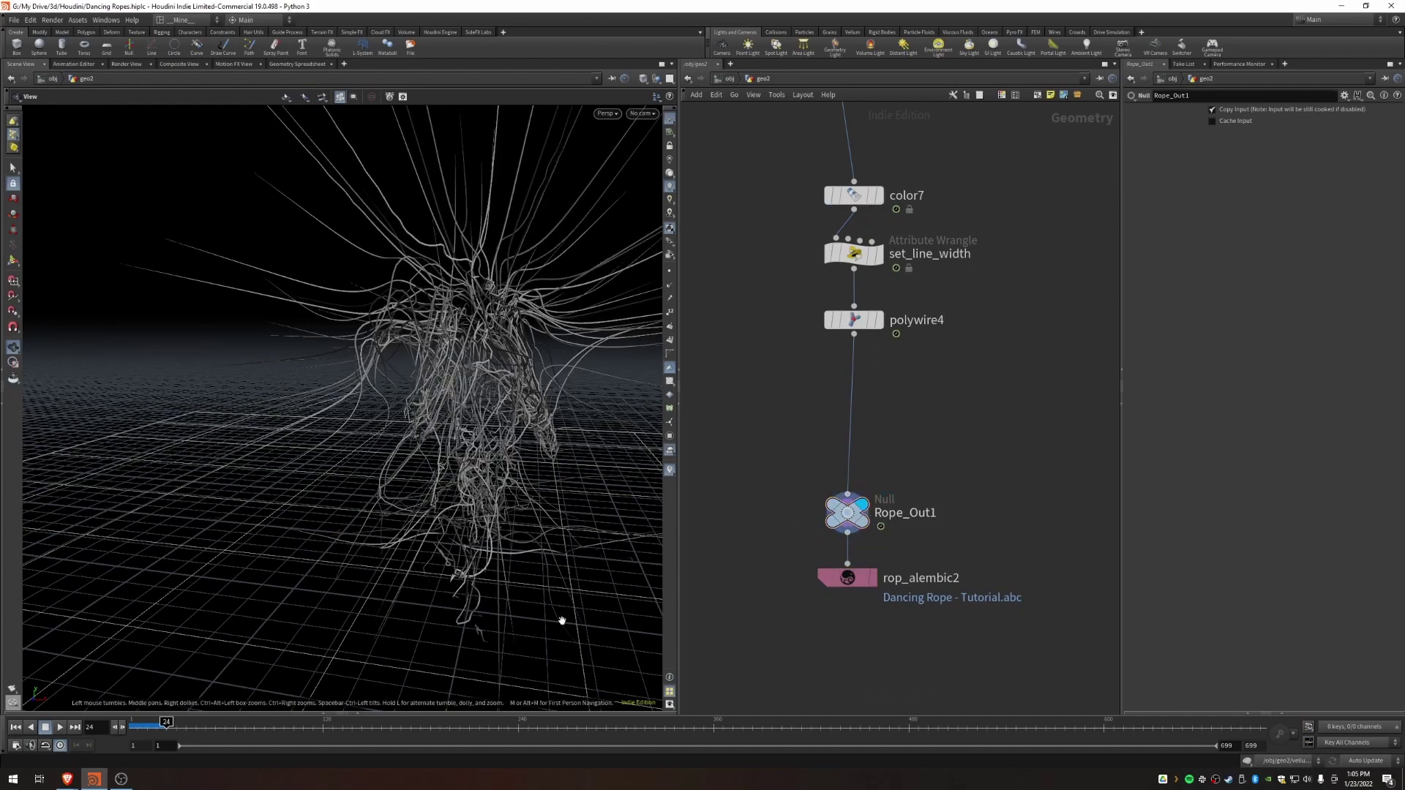
Step: Open the Geometry Spreadsheet below the viewport and examine the point attributes carried by Rope_Out1
left_click(356, 714)
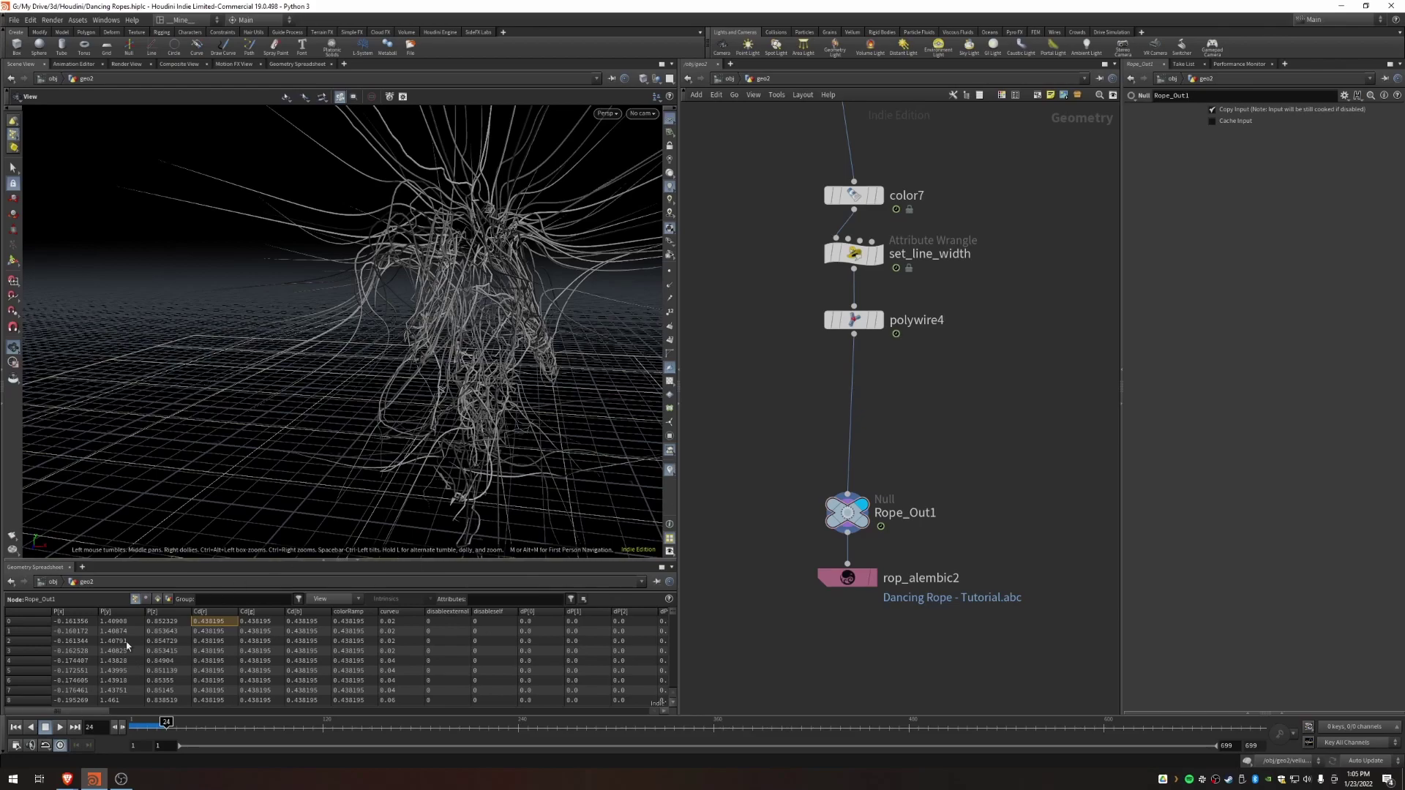
left_click(85, 700)
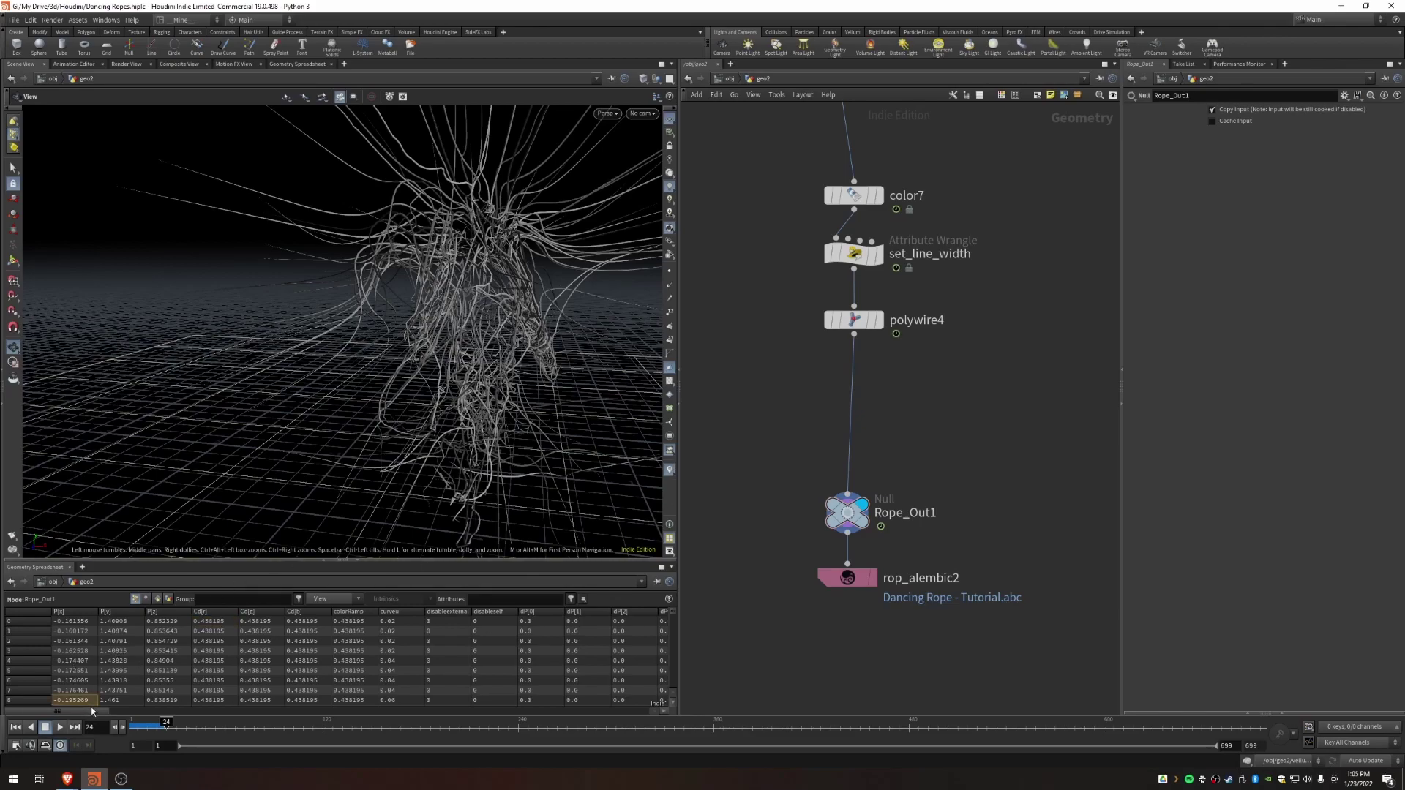
left_click_drag(85, 711, 137, 712)
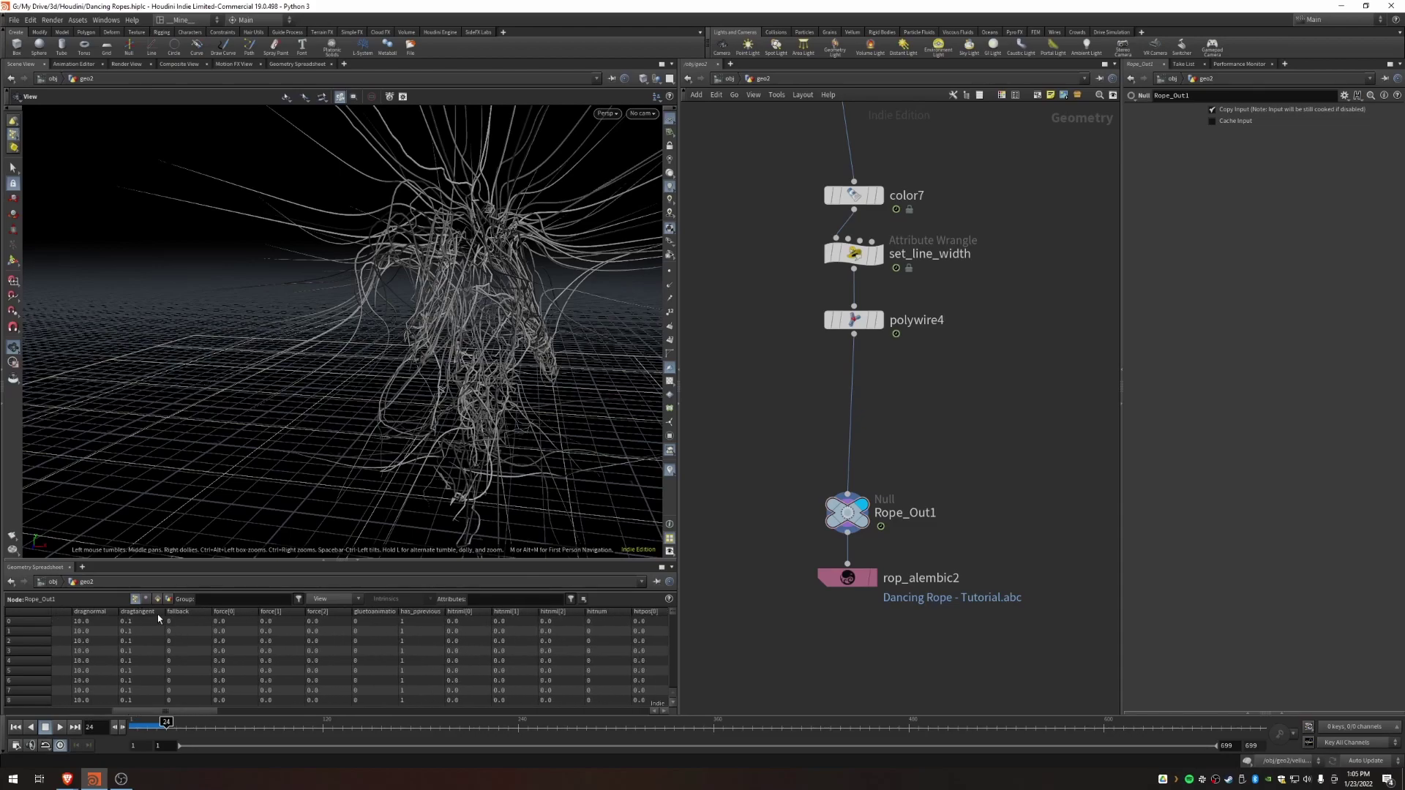
left_click_drag(154, 715, 259, 714)
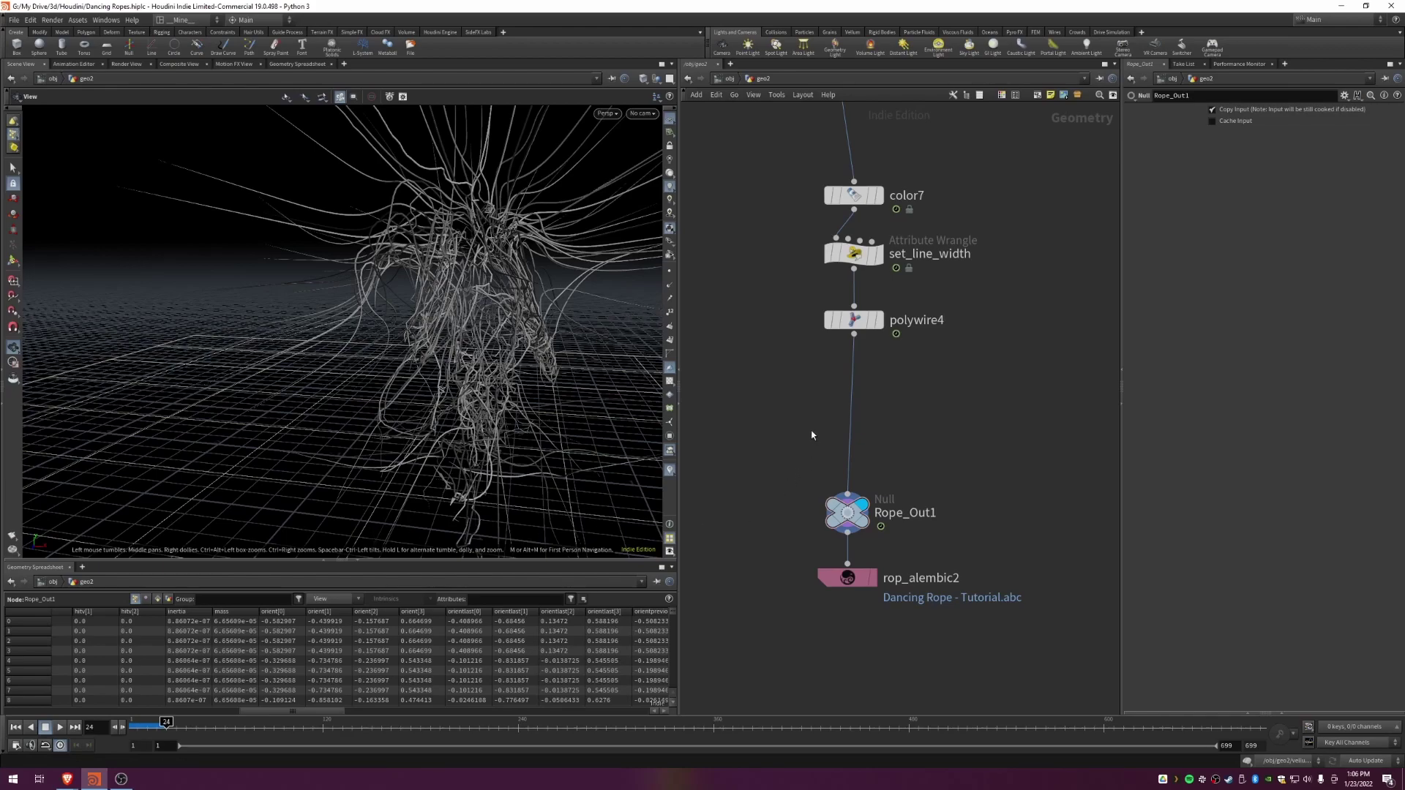
Step: Insert a Clean node between polywire4 and Rope_Out1 and enable removal of all attributes and all groups
key("Tab")
type("clean")
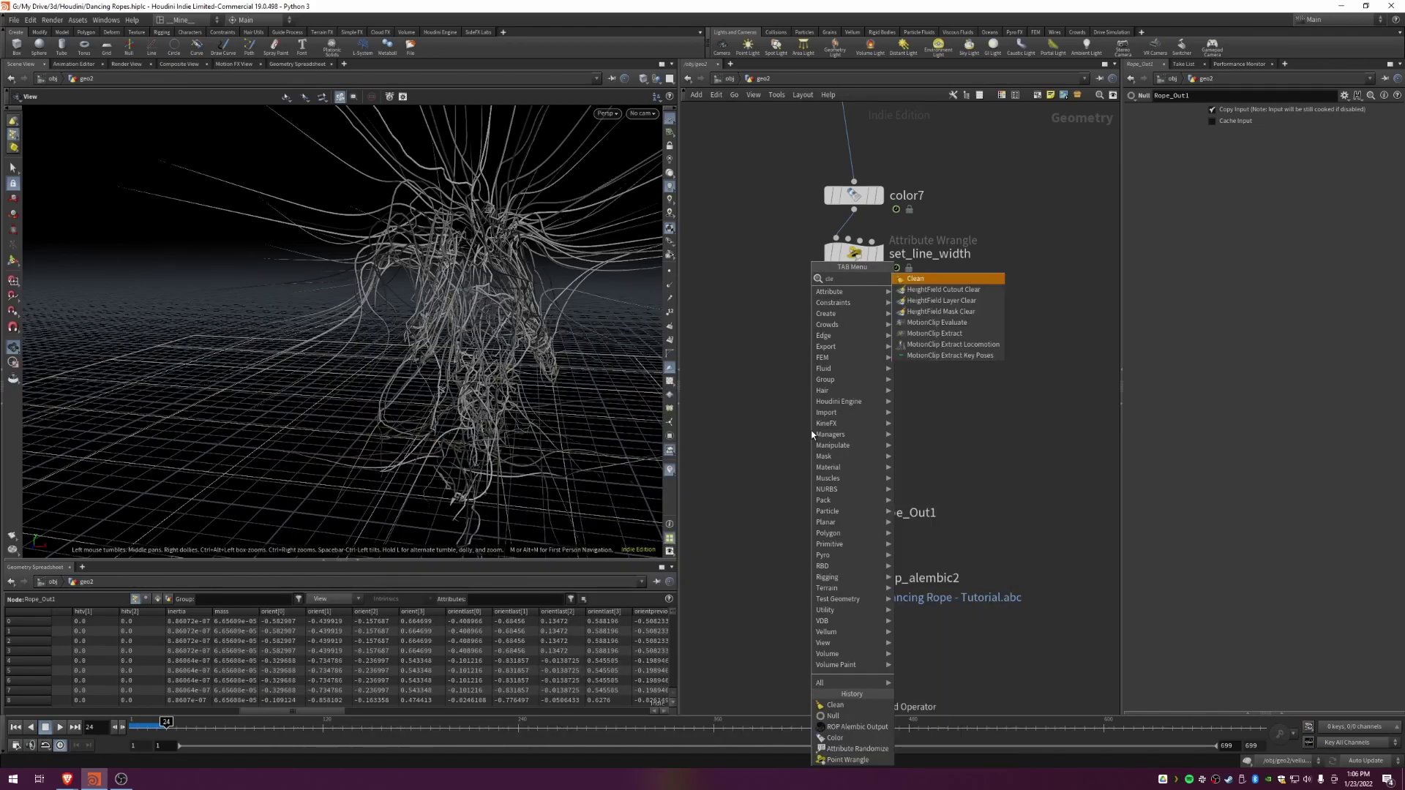
key("Return")
left_click(849, 433)
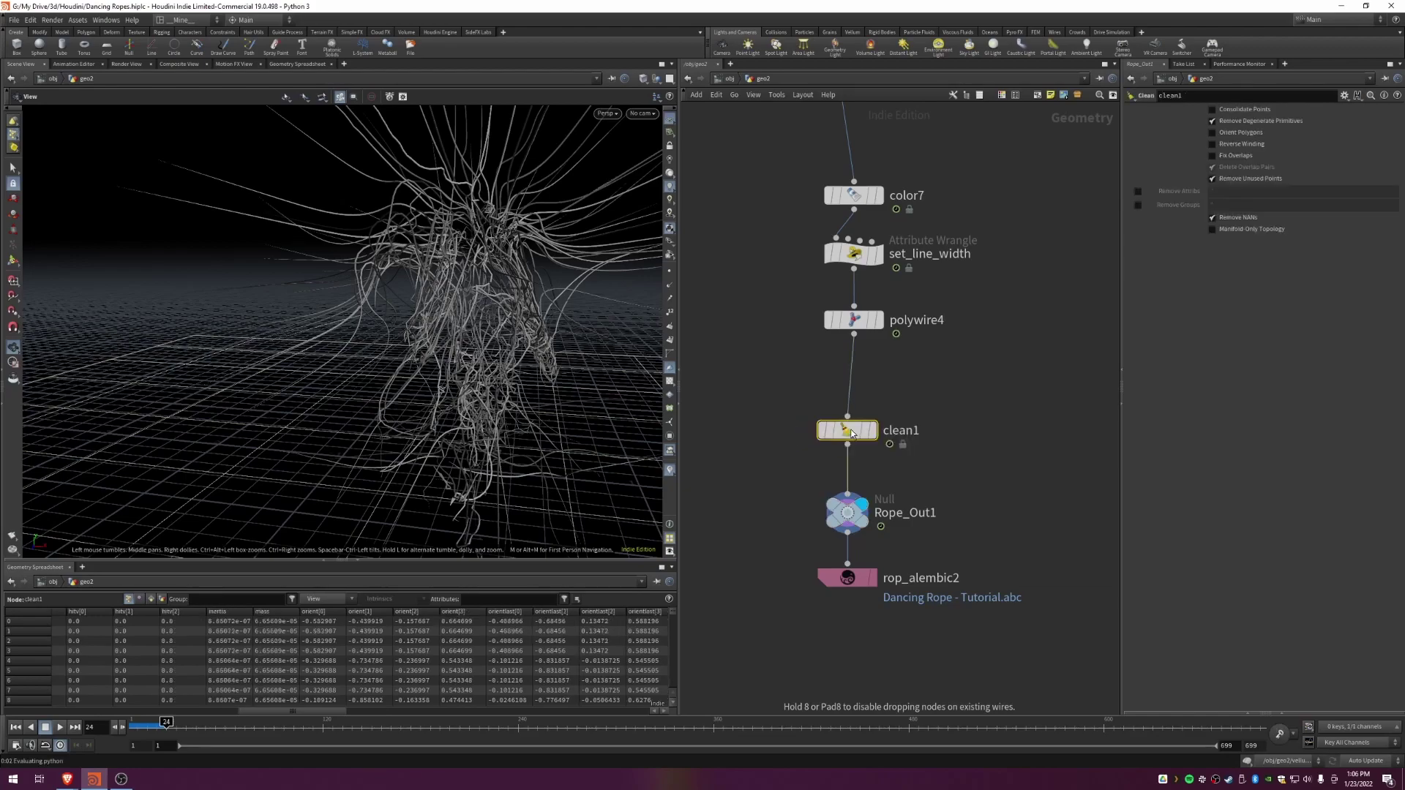
left_click(1138, 193)
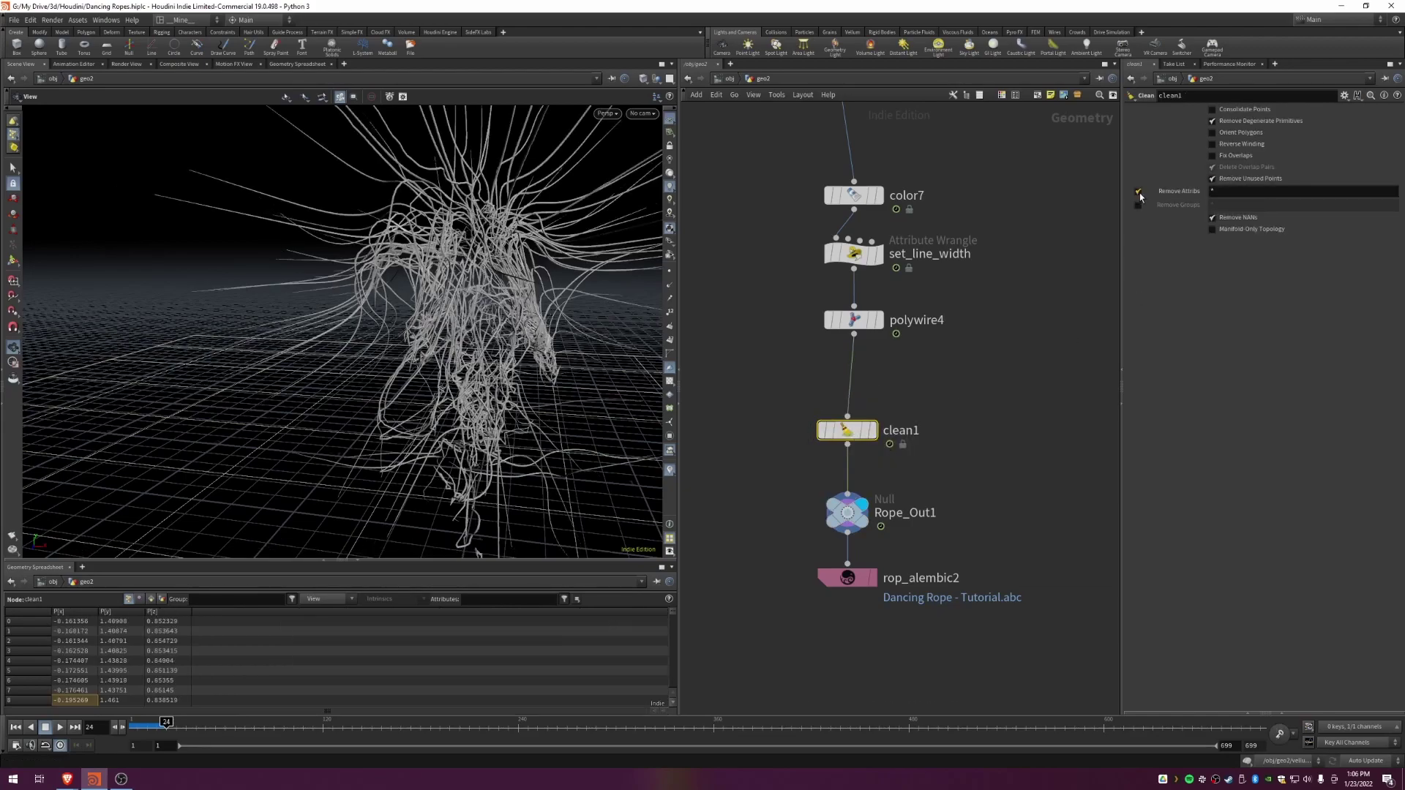
left_click(1138, 206)
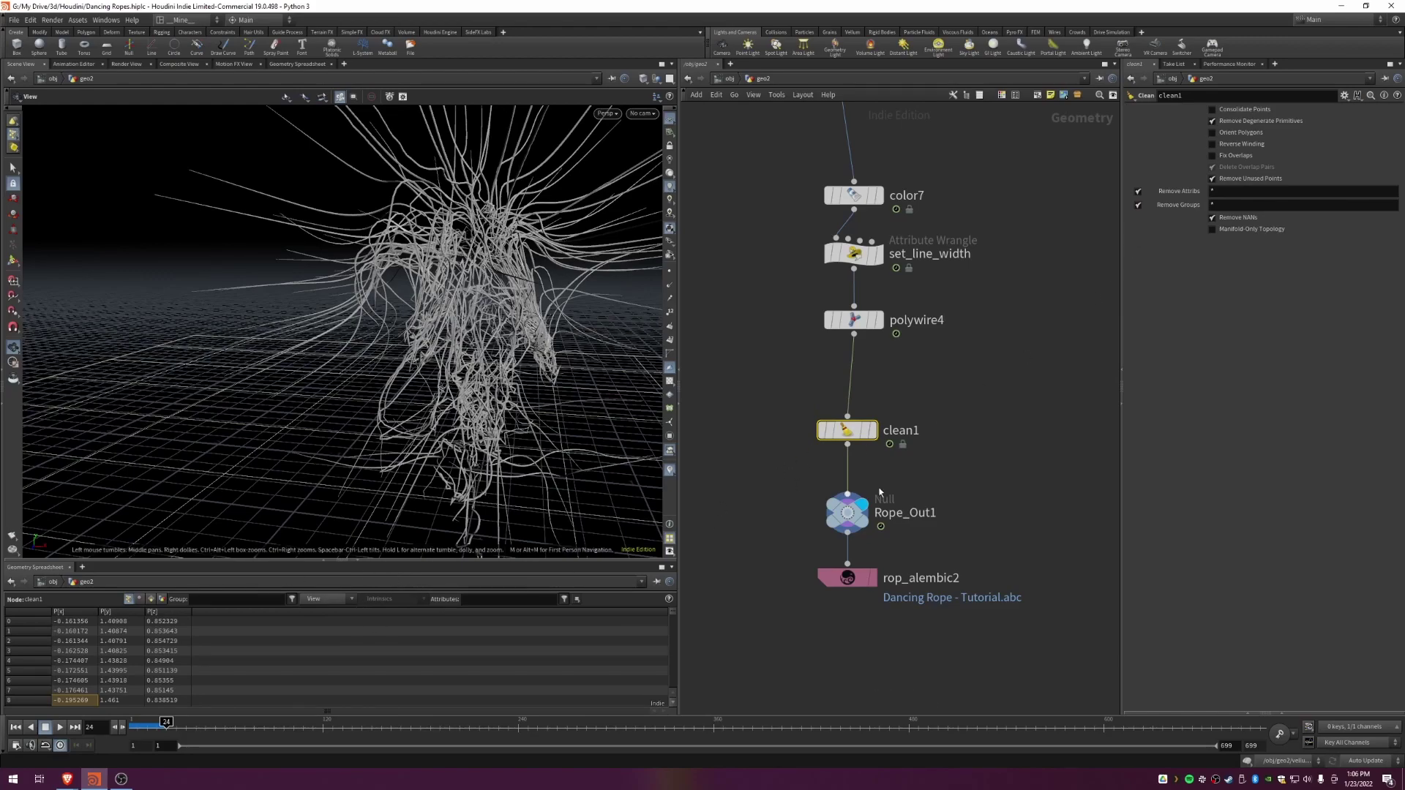
Step: Check the remaining attributes of clean1 in the Geometry Spreadsheet across its different geometry element types
left_click(139, 600)
left_click(130, 600)
left_click(140, 599)
left_click(152, 599)
left_click(130, 599)
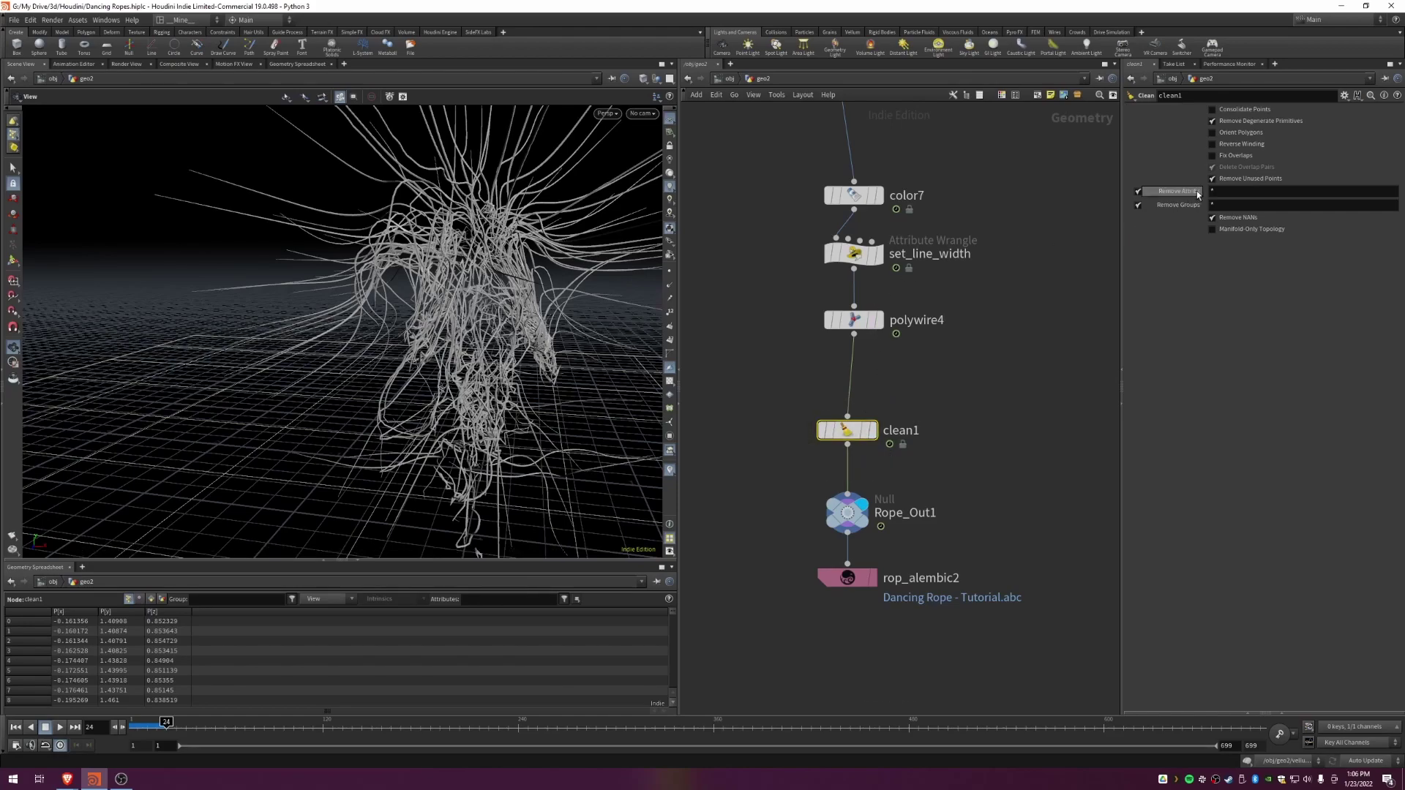
Step: Set clean1's Remove Attribs pattern to "* ^Cd" so the color attribute is kept
left_click(1222, 189)
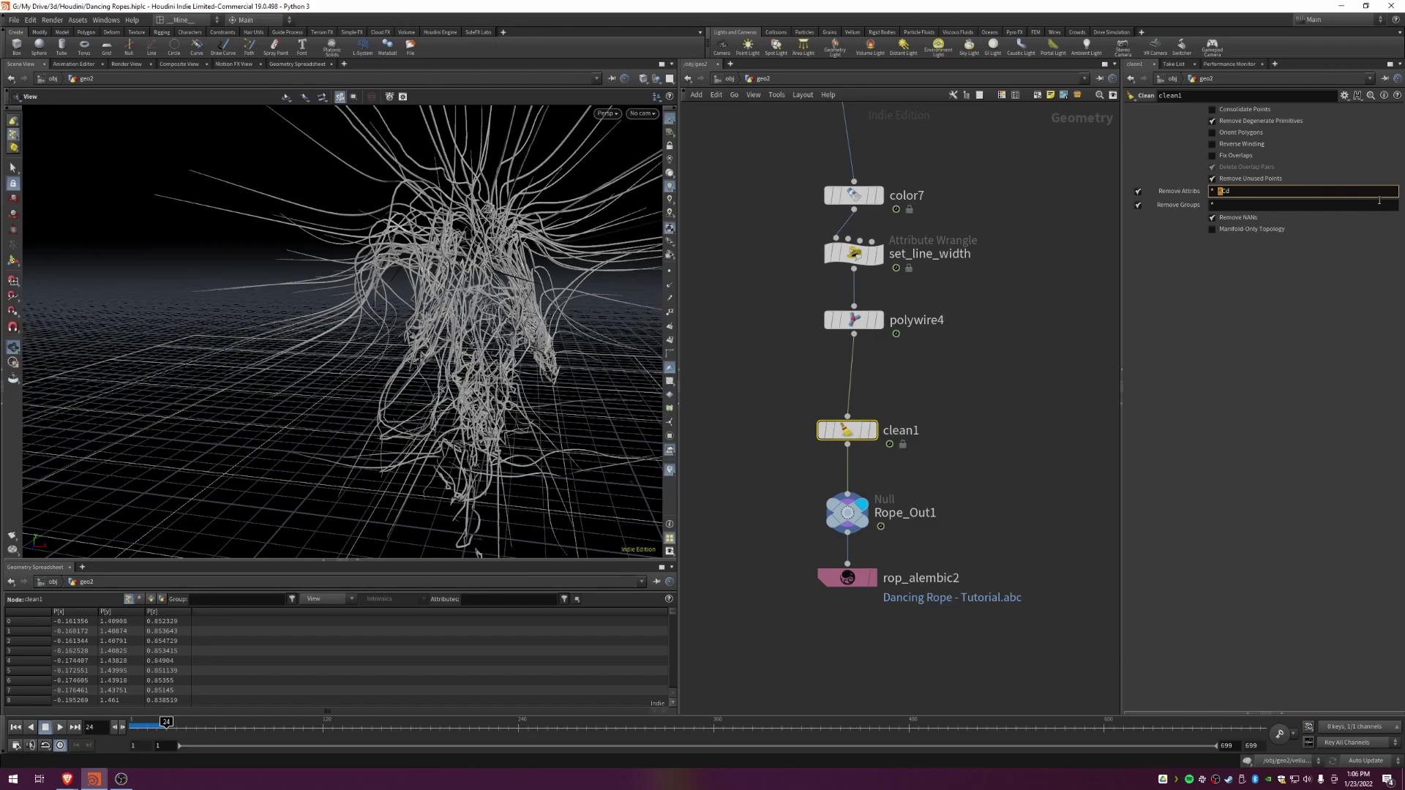
key("Return")
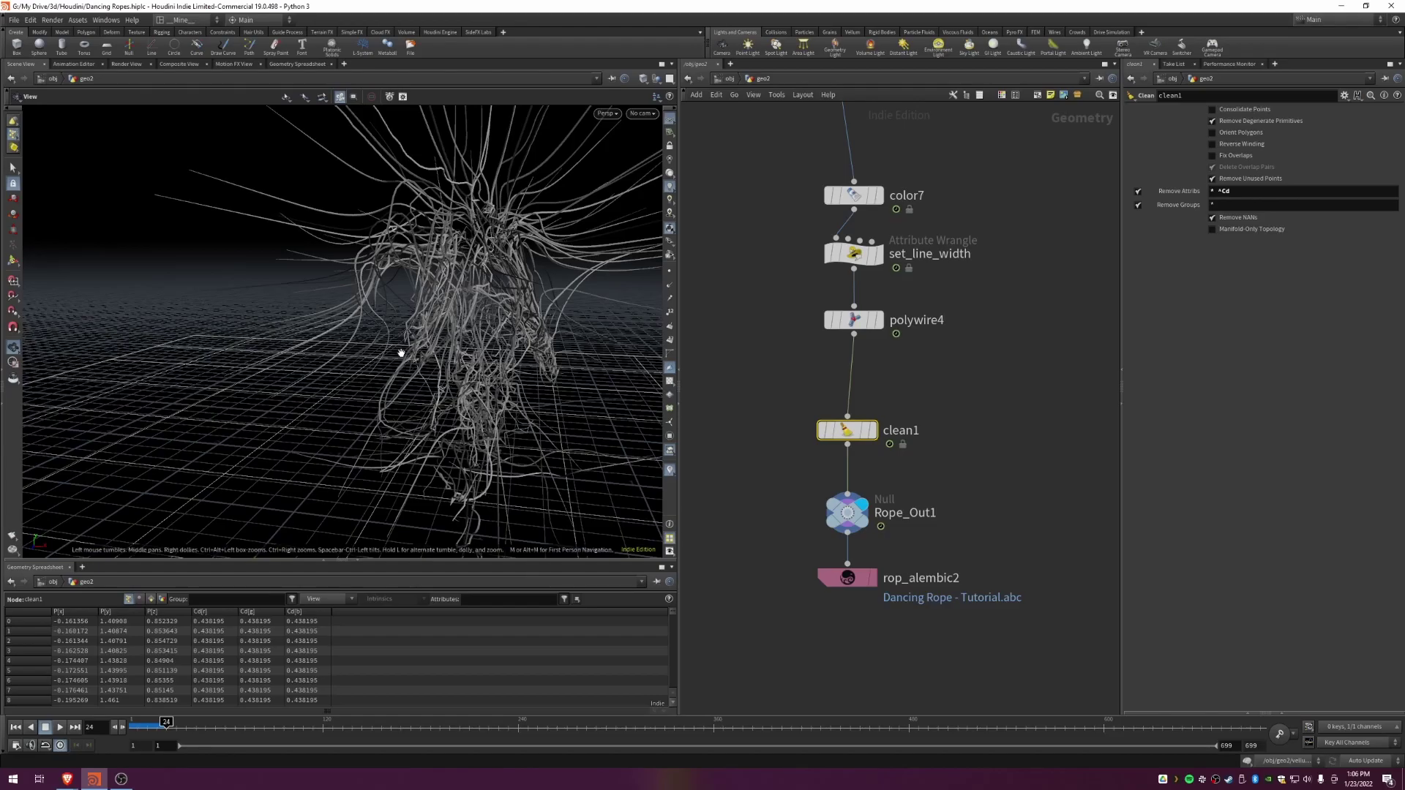
mouse_move(421, 333)
left_mouse_down()
mouse_move(501, 354)
mouse_move(411, 322)
mouse_move(423, 330)
left_mouse_up()
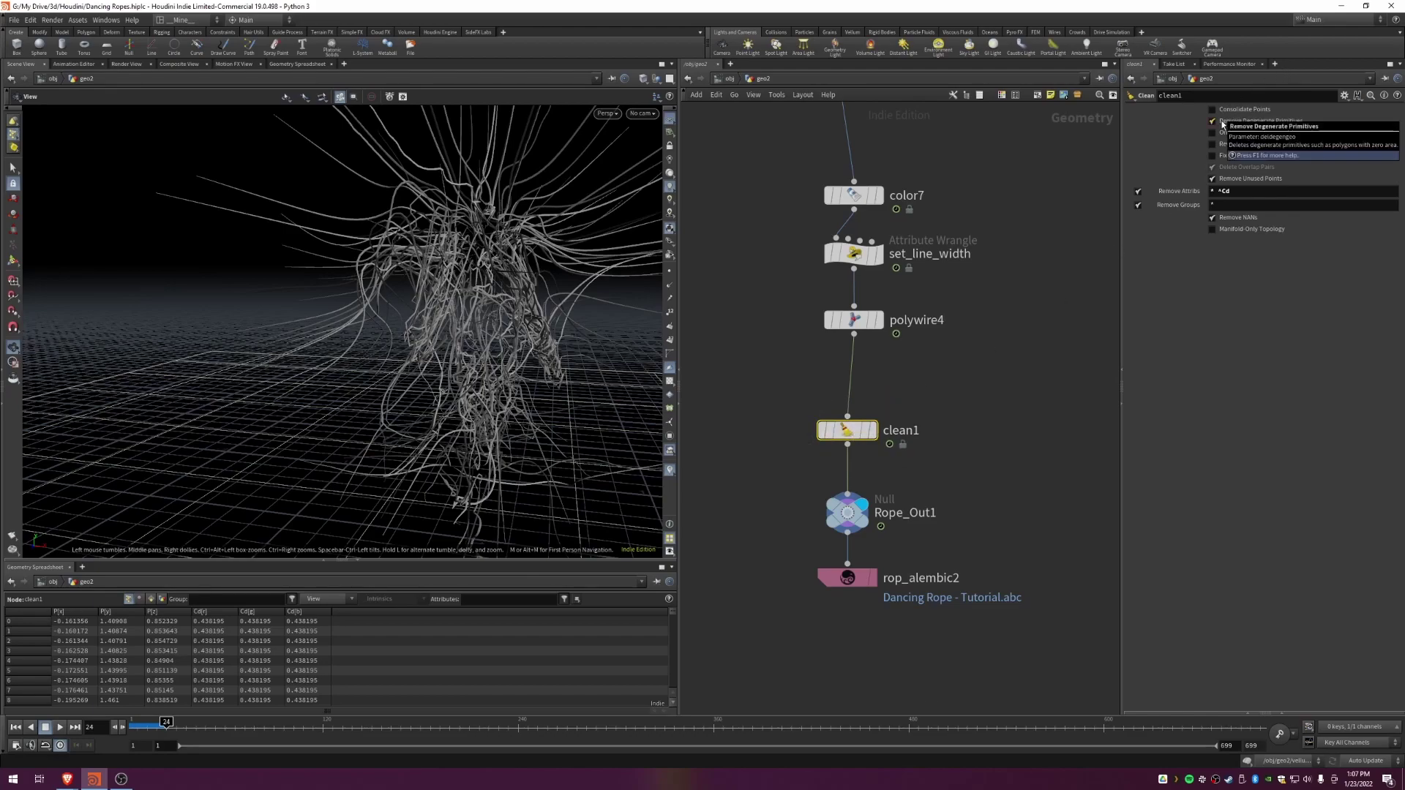
Step: Compare the point and primitive counts of clean1 at the current frame and at frames 52, 38 and 19
middle_click(845, 432)
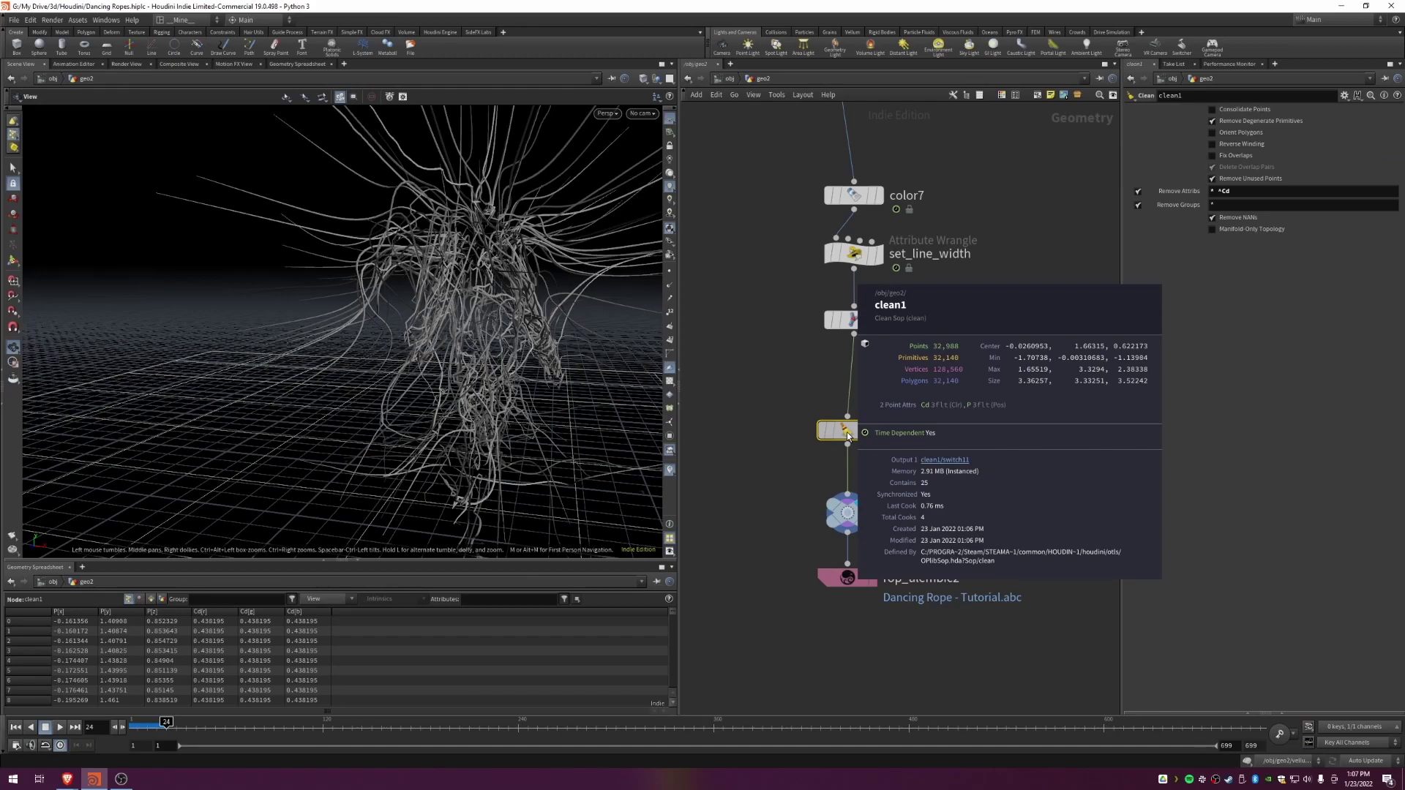
left_click(249, 727)
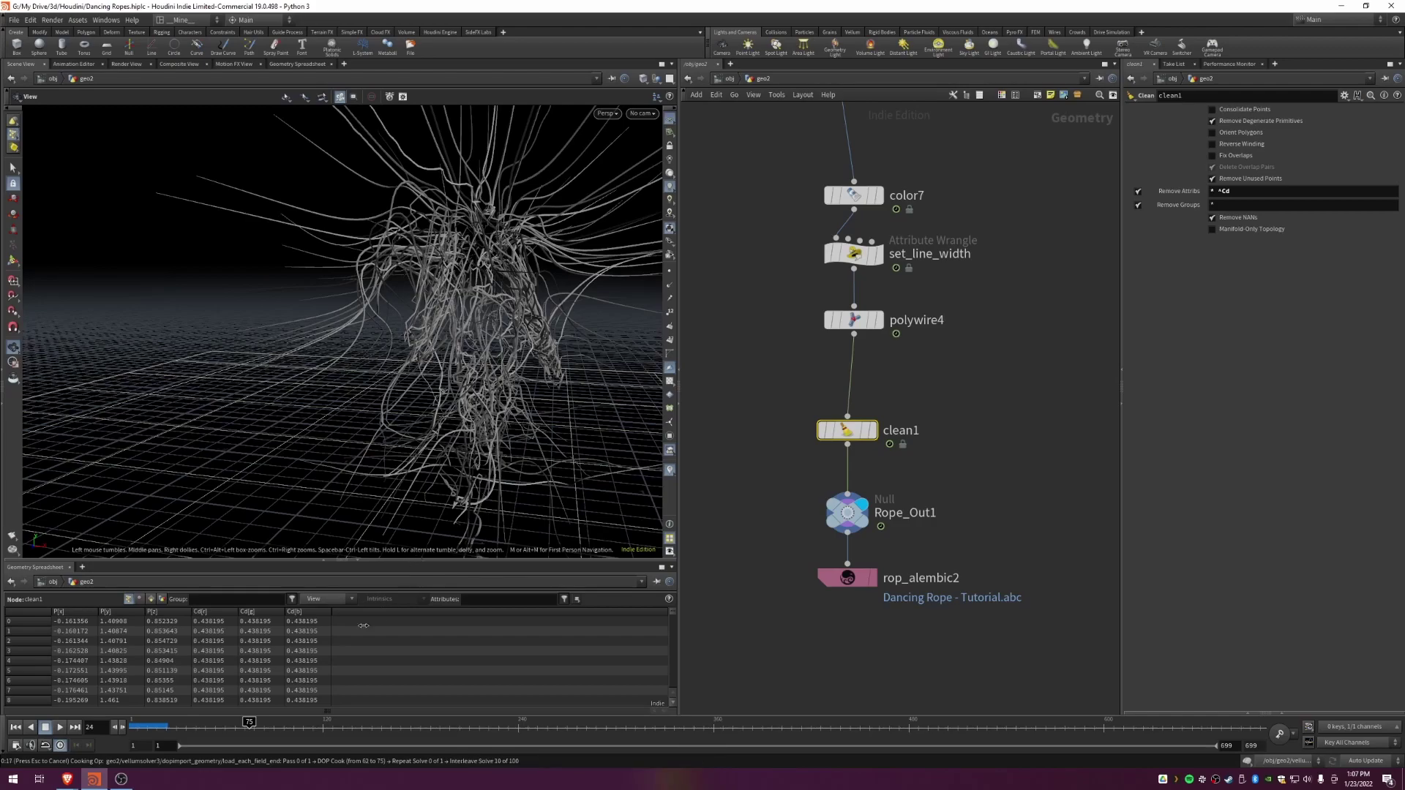
key("Escape")
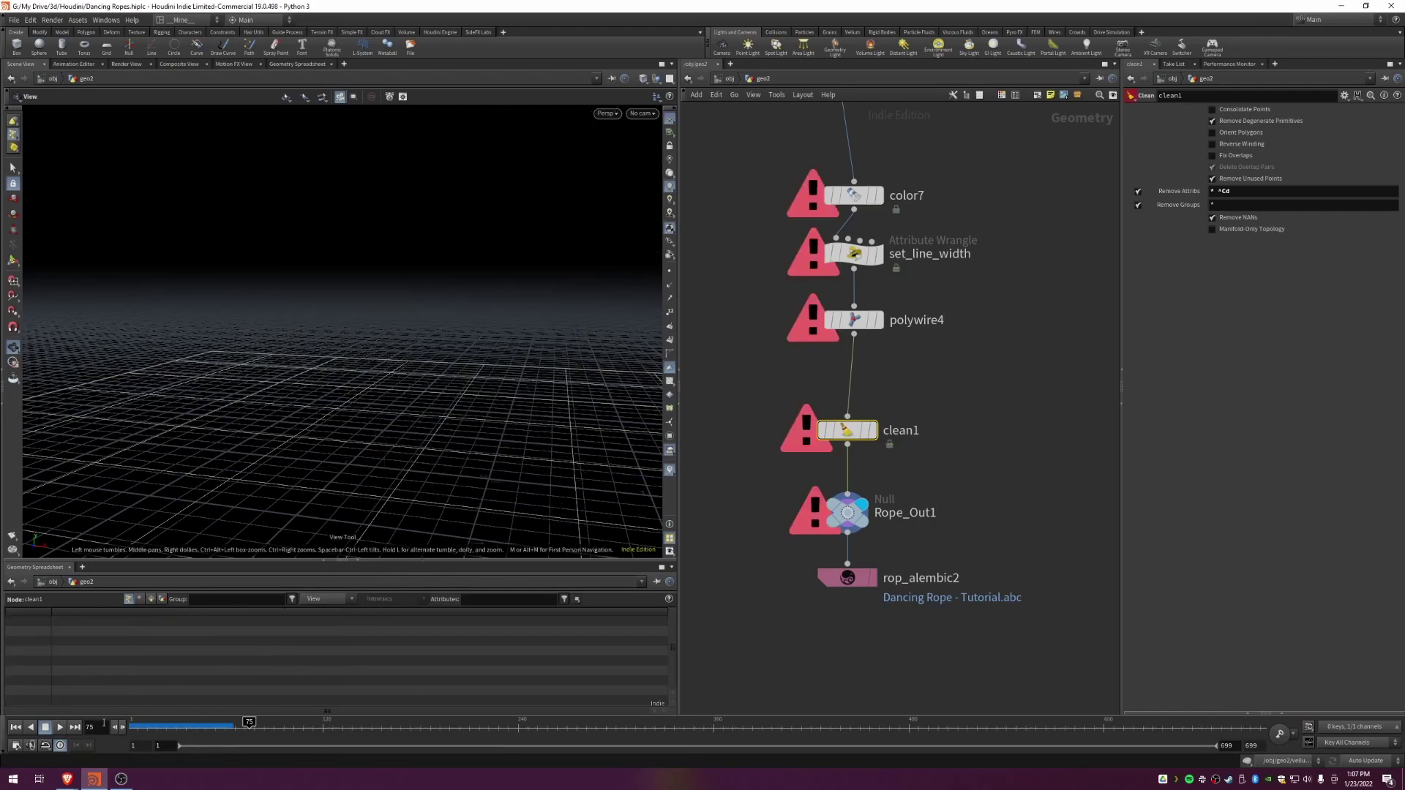
left_click(212, 728)
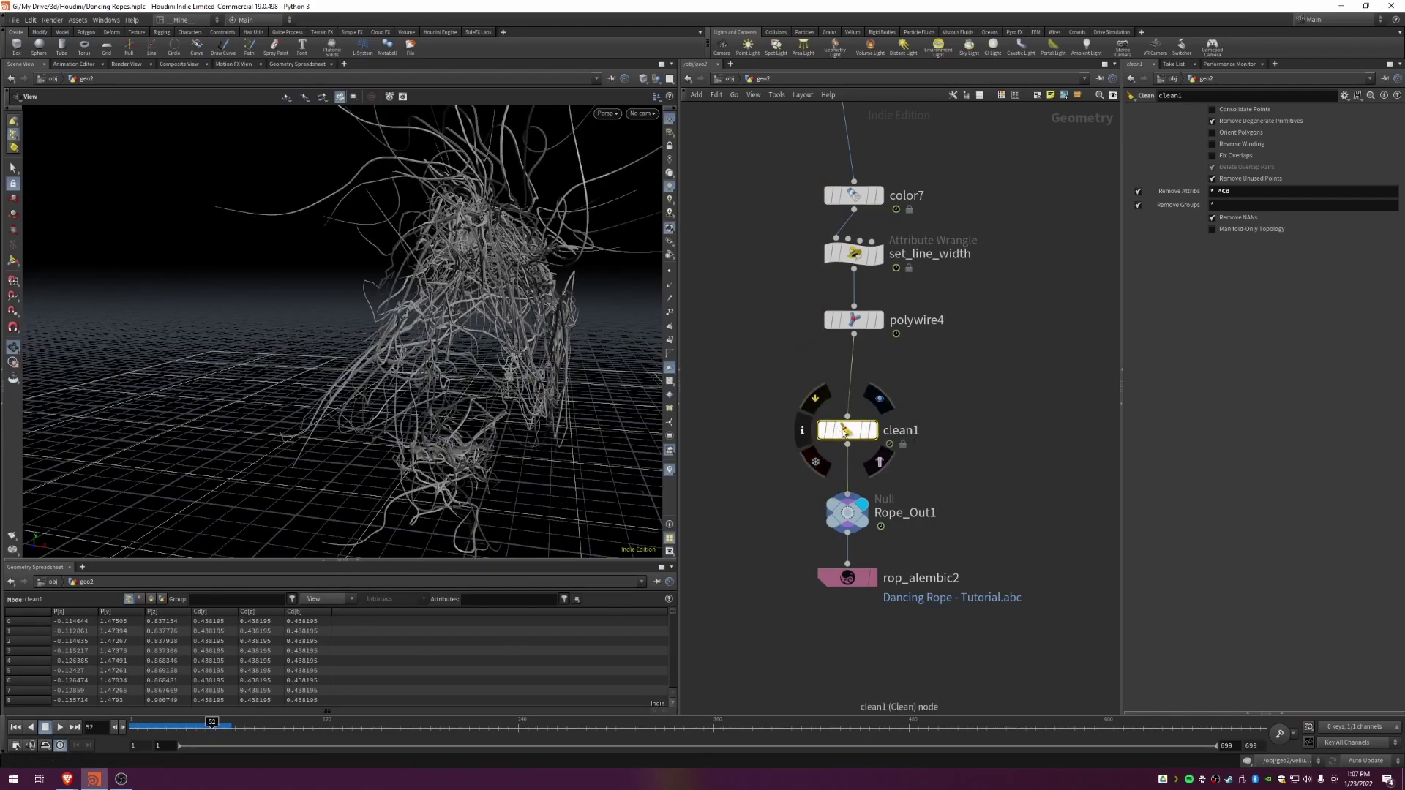
middle_click(846, 433)
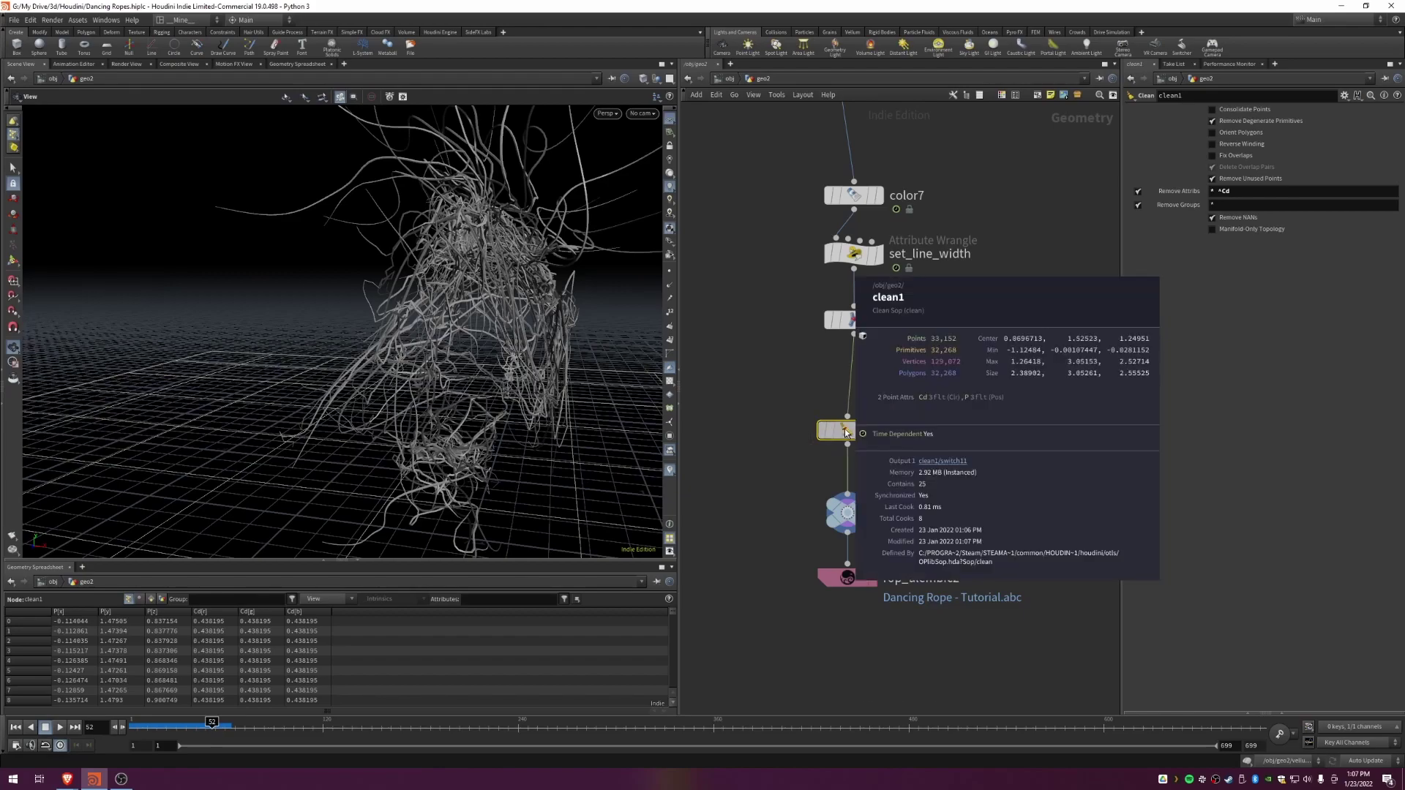
left_click(190, 727)
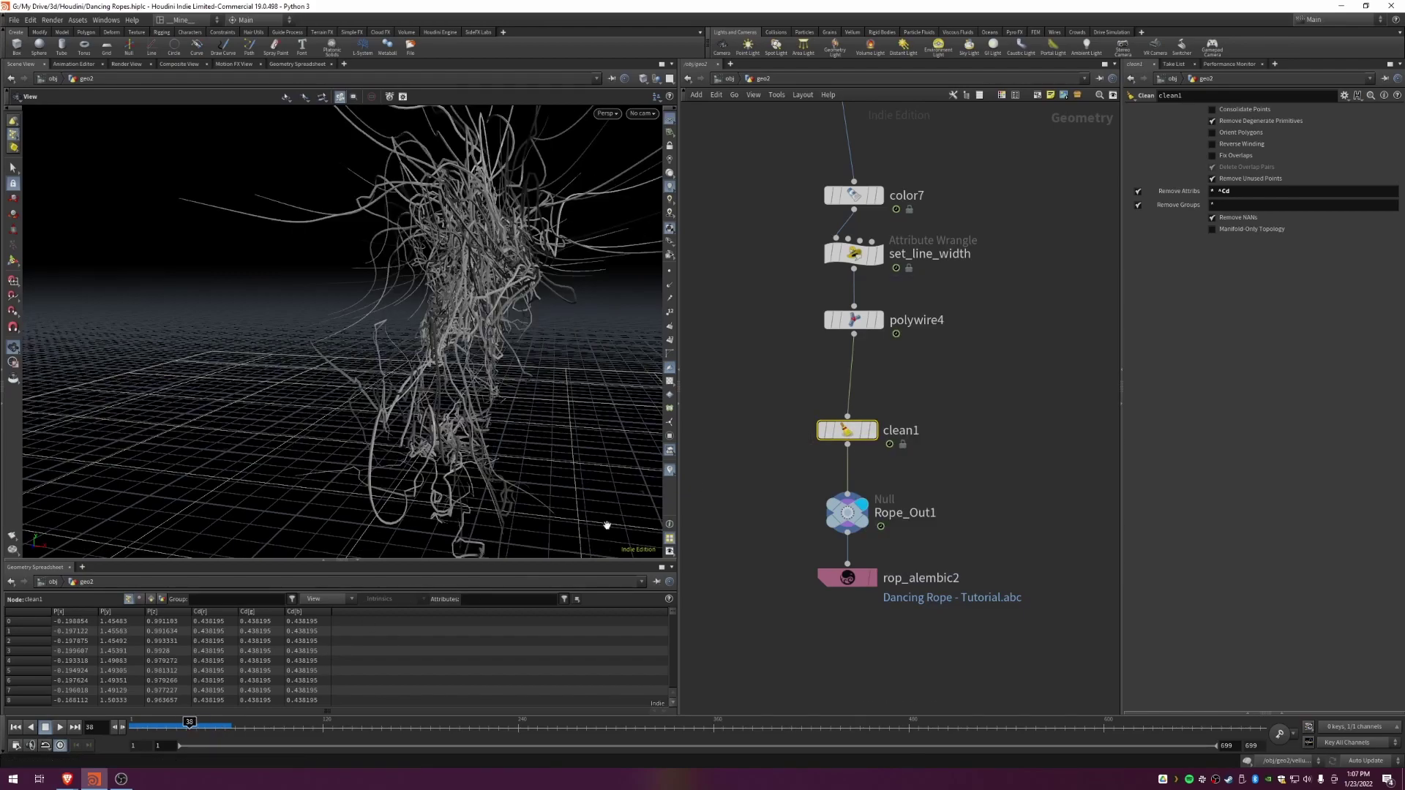
middle_click(847, 434)
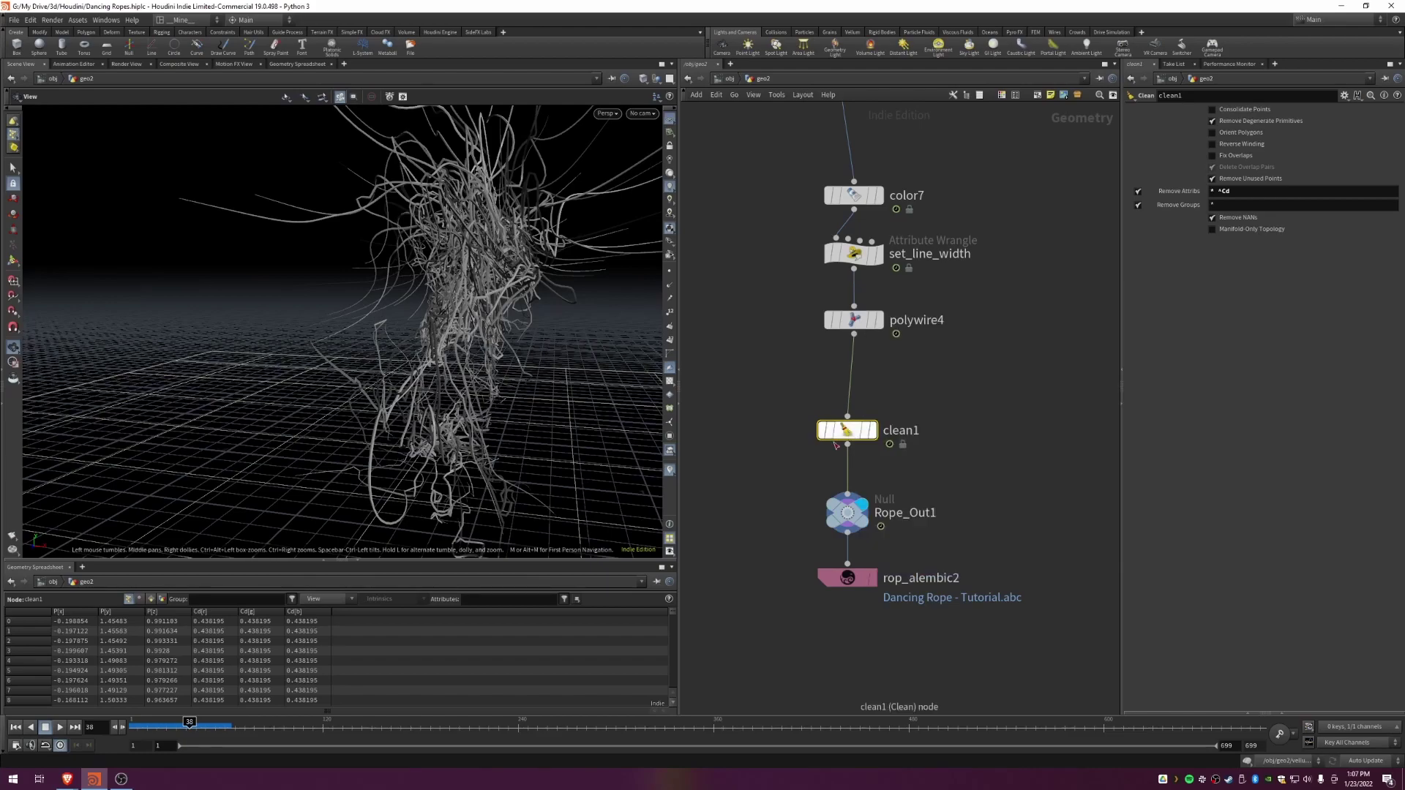
left_click(158, 726)
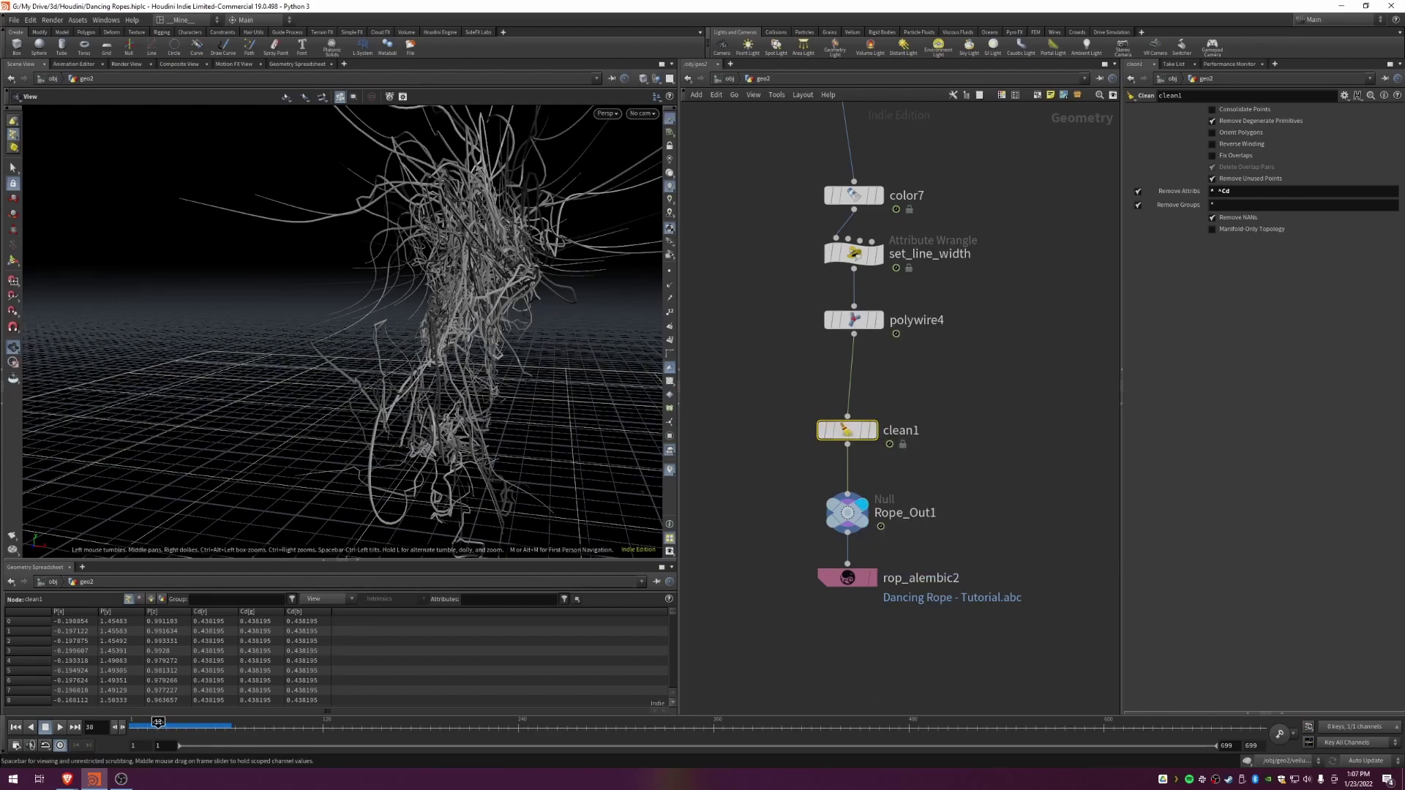
middle_click(847, 433)
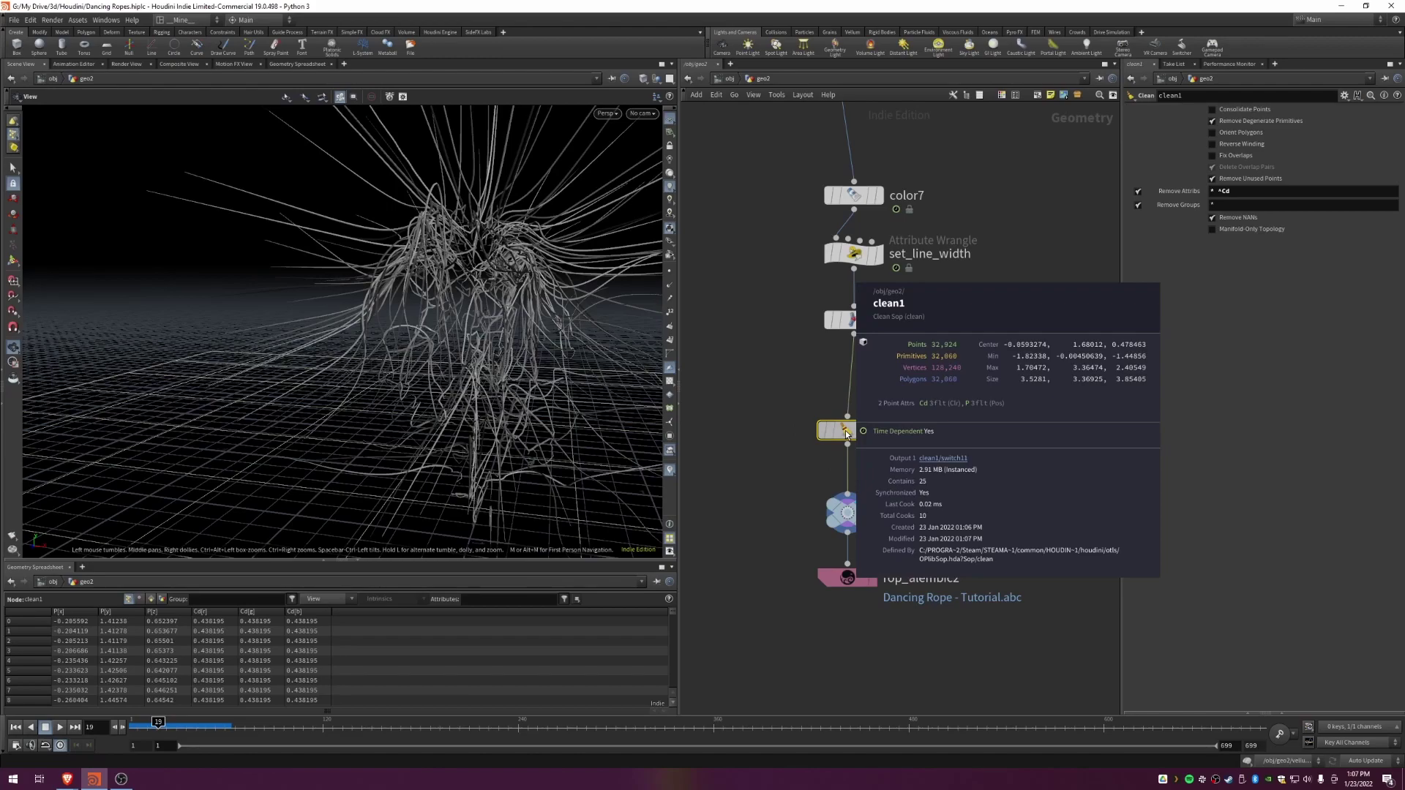
Step: Turn off Remove Degenerate Primitives on clean1 and compare its point and primitive counts at frames 45, 18 and 60
left_click(1288, 122)
scroll(182, 291, "up", 3)
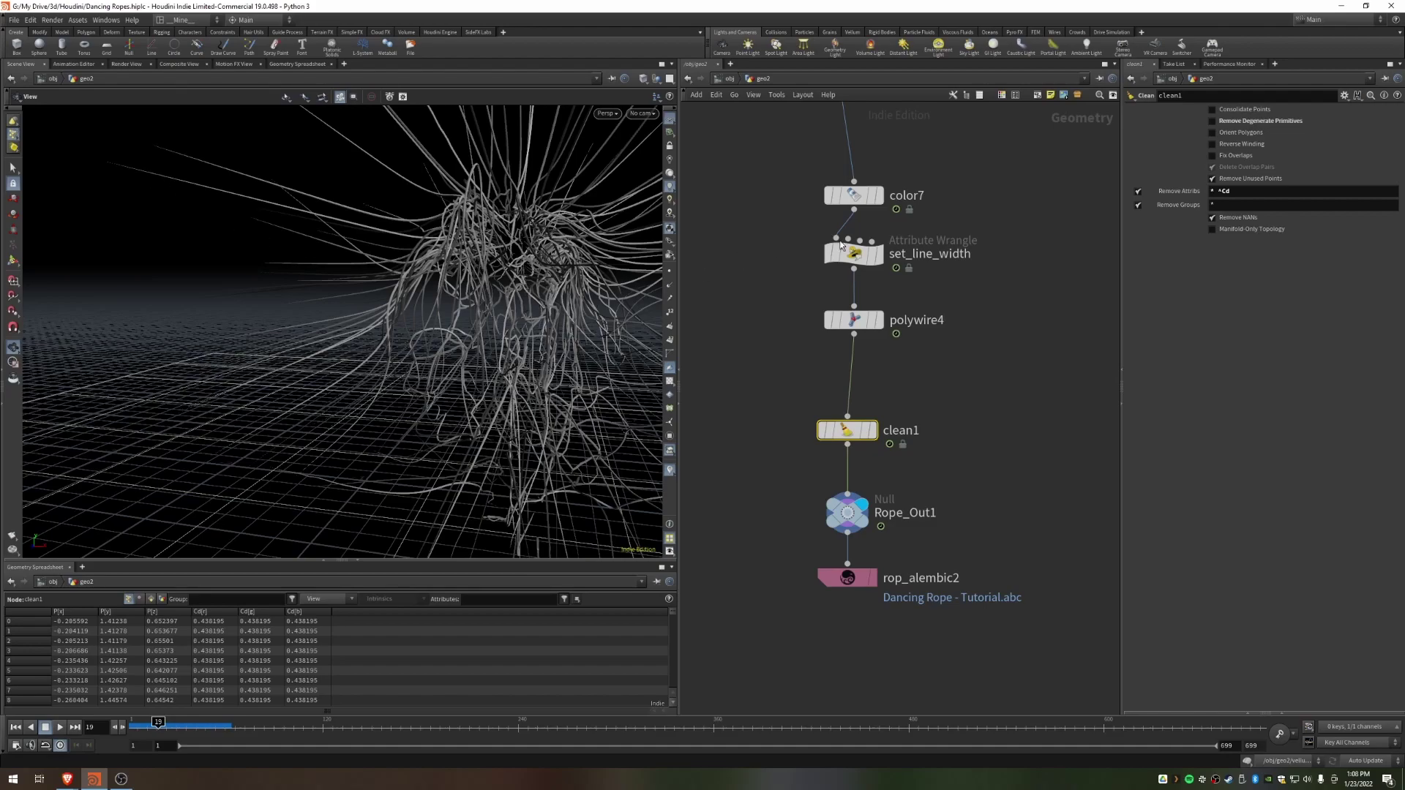
middle_click(860, 435)
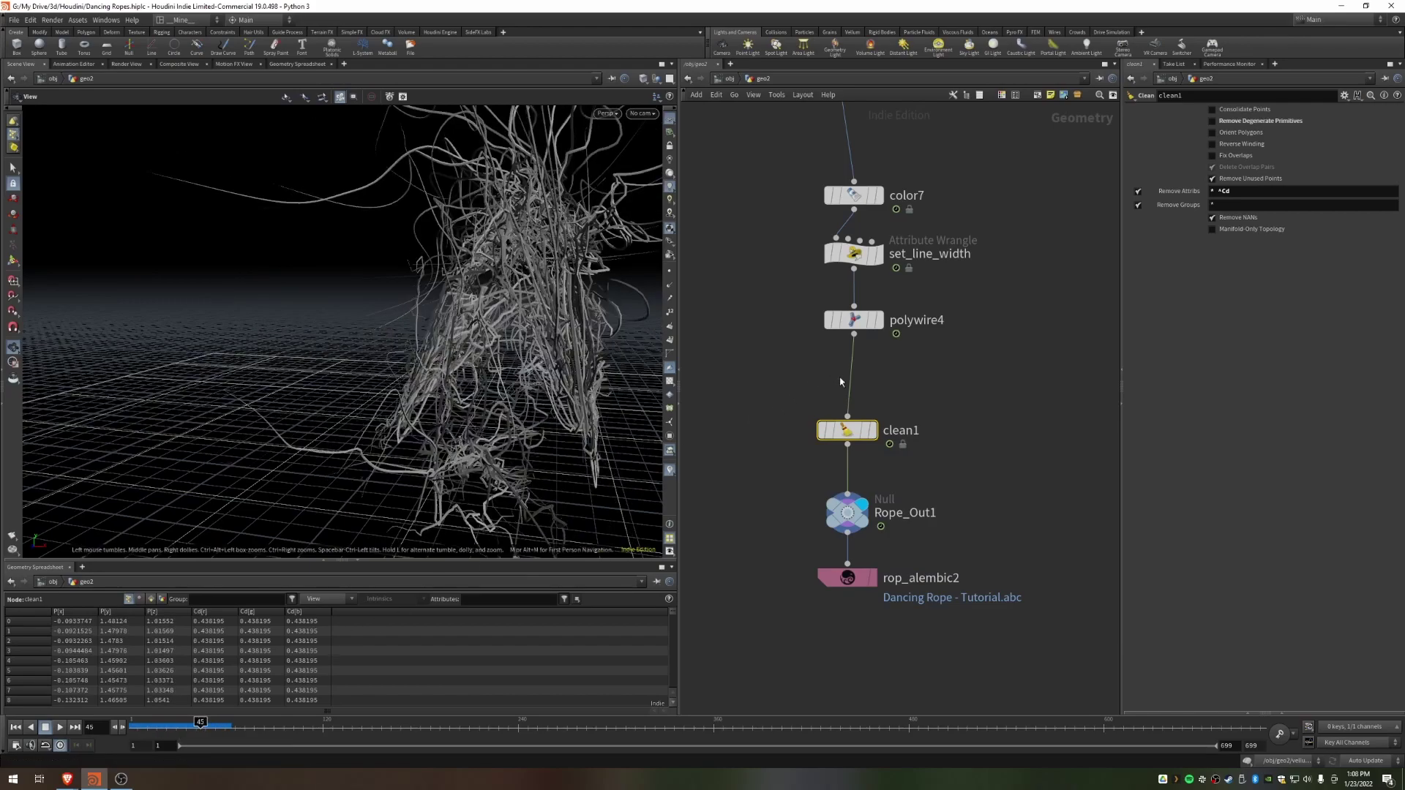
middle_click(851, 431)
middle_click(844, 432)
middle_click(851, 433)
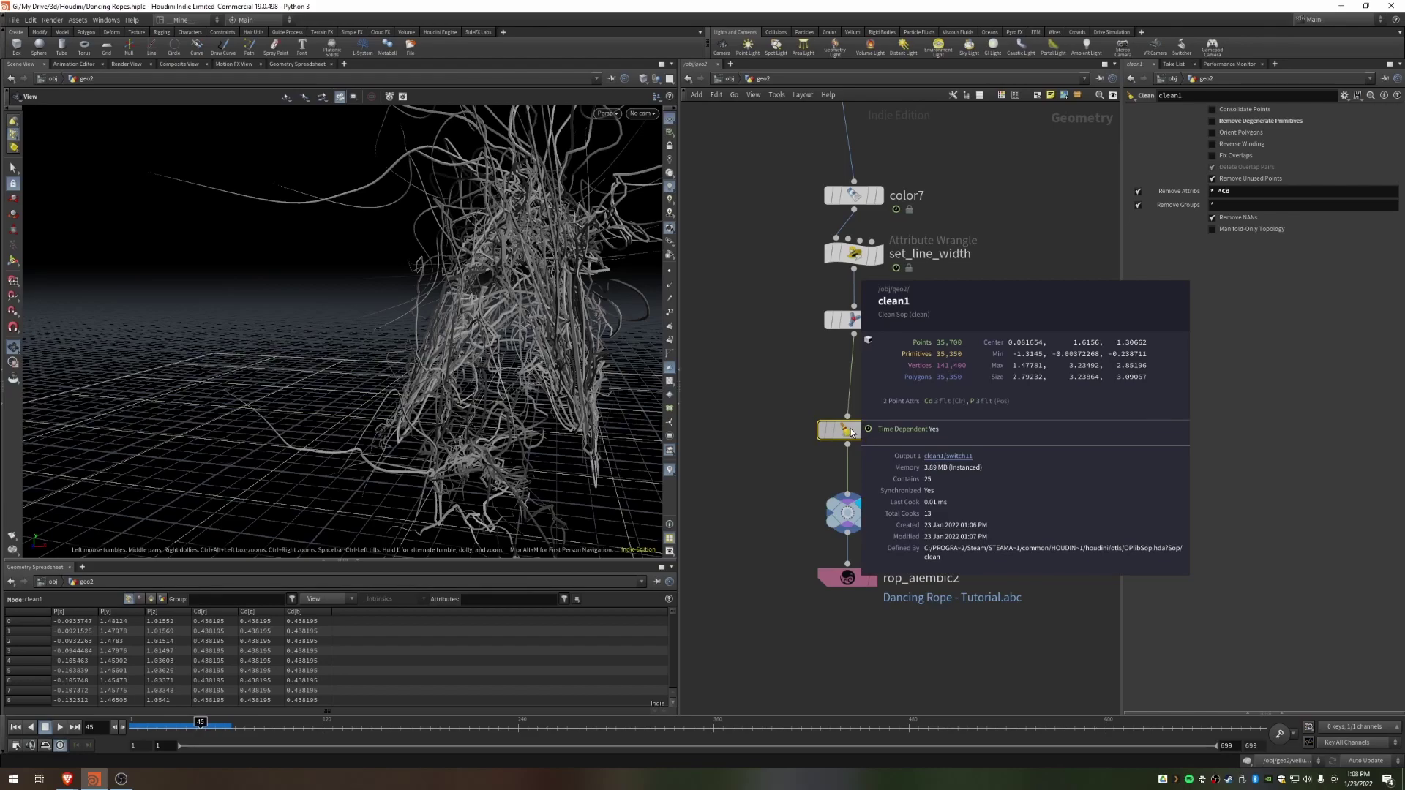
left_click(158, 722)
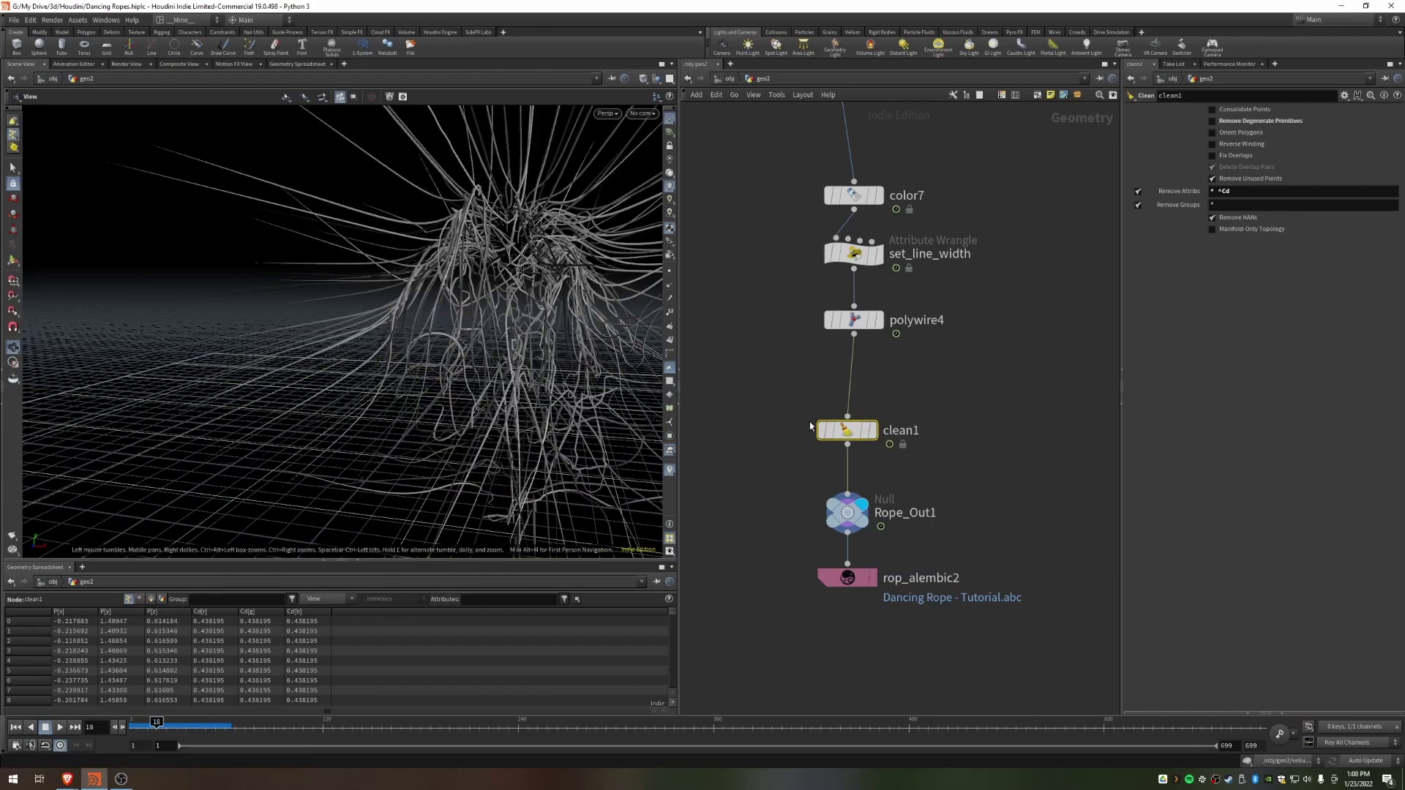
middle_click(845, 429)
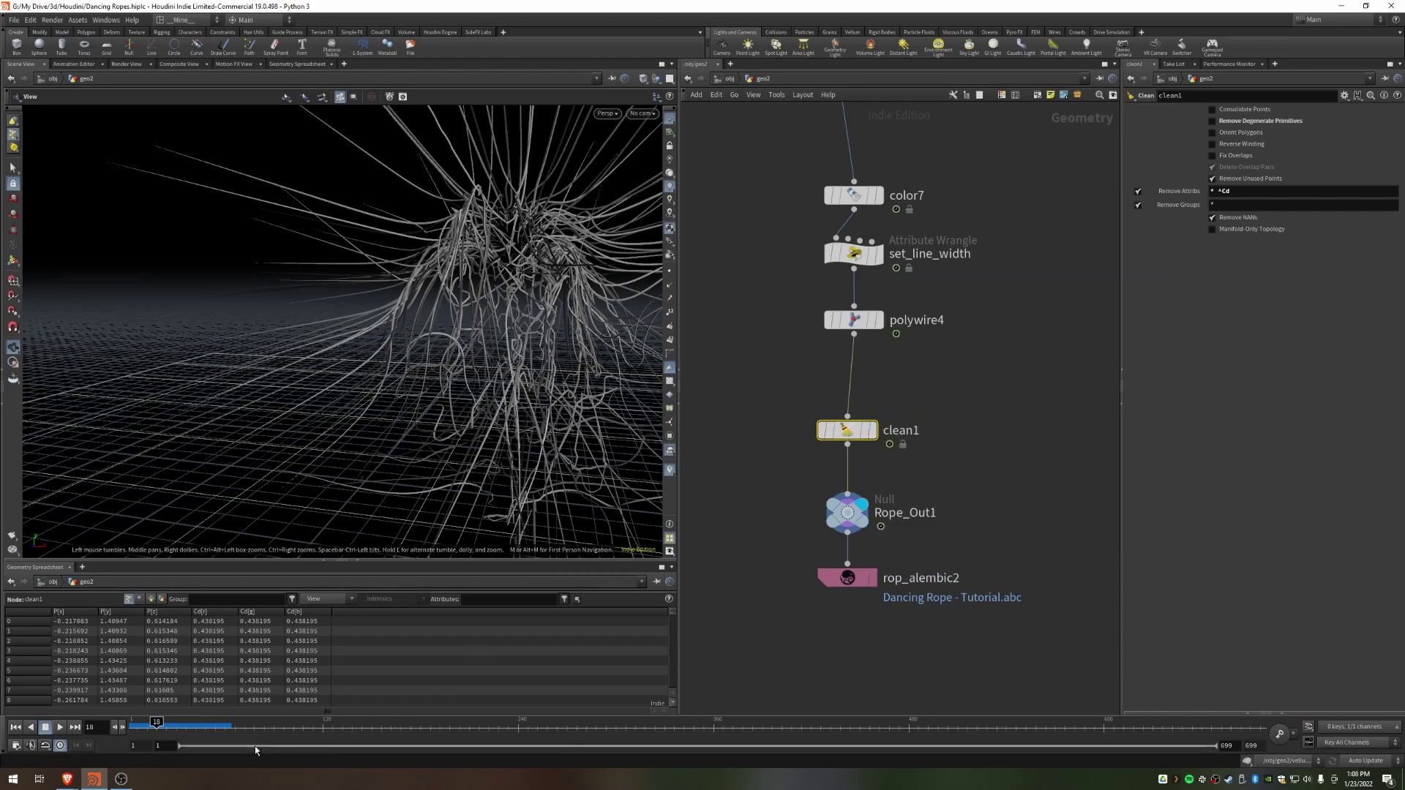
left_click(226, 727)
middle_click(848, 438)
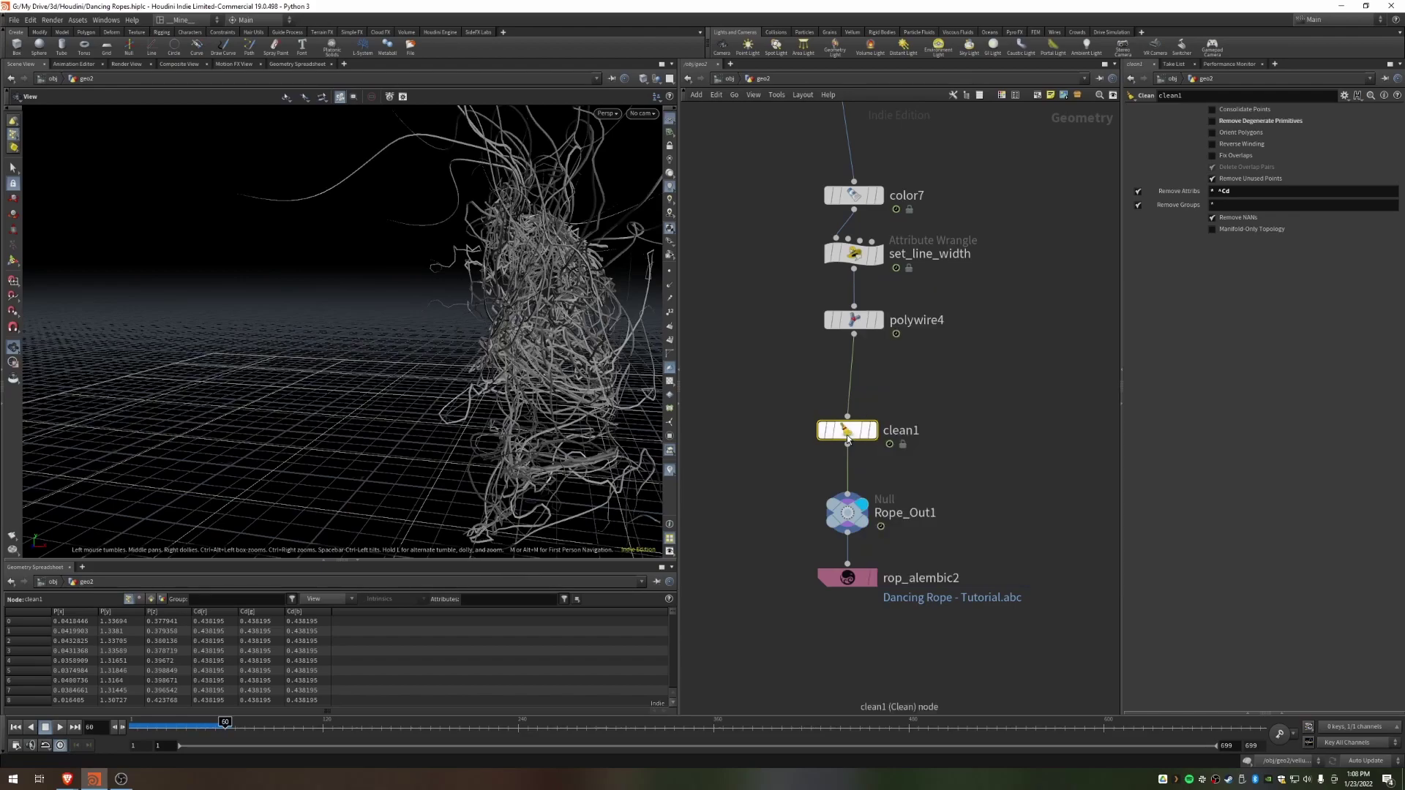
Step: Save the scene and examine the smoothness of the ropes up close at frame 60
left_click_drag(442, 197, 538, 223)
middle_click_drag(538, 223, 469, 296)
key("ctrl+s")
scroll(490, 227, "up", 3)
scroll(479, 281, "up", 6)
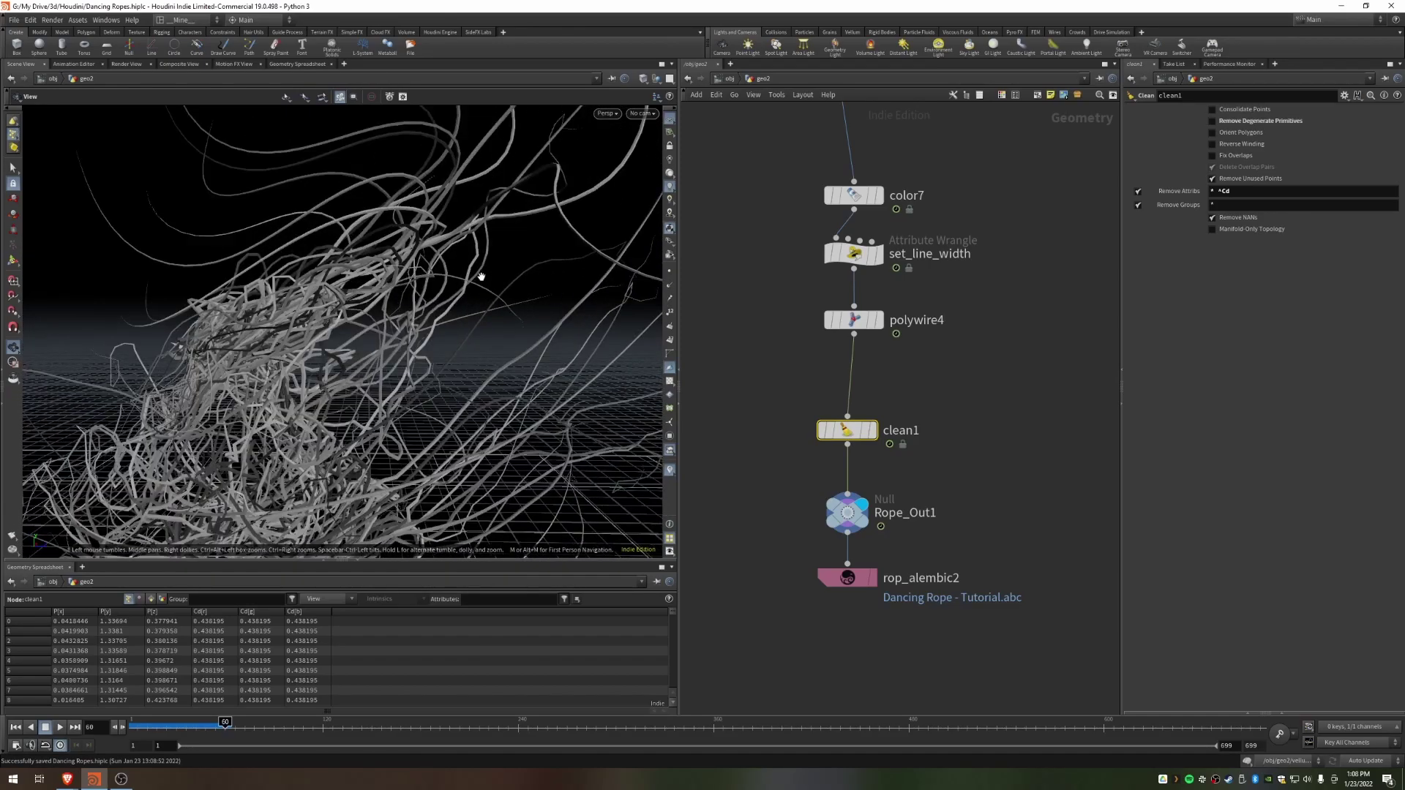
scroll(472, 289, "down", 8)
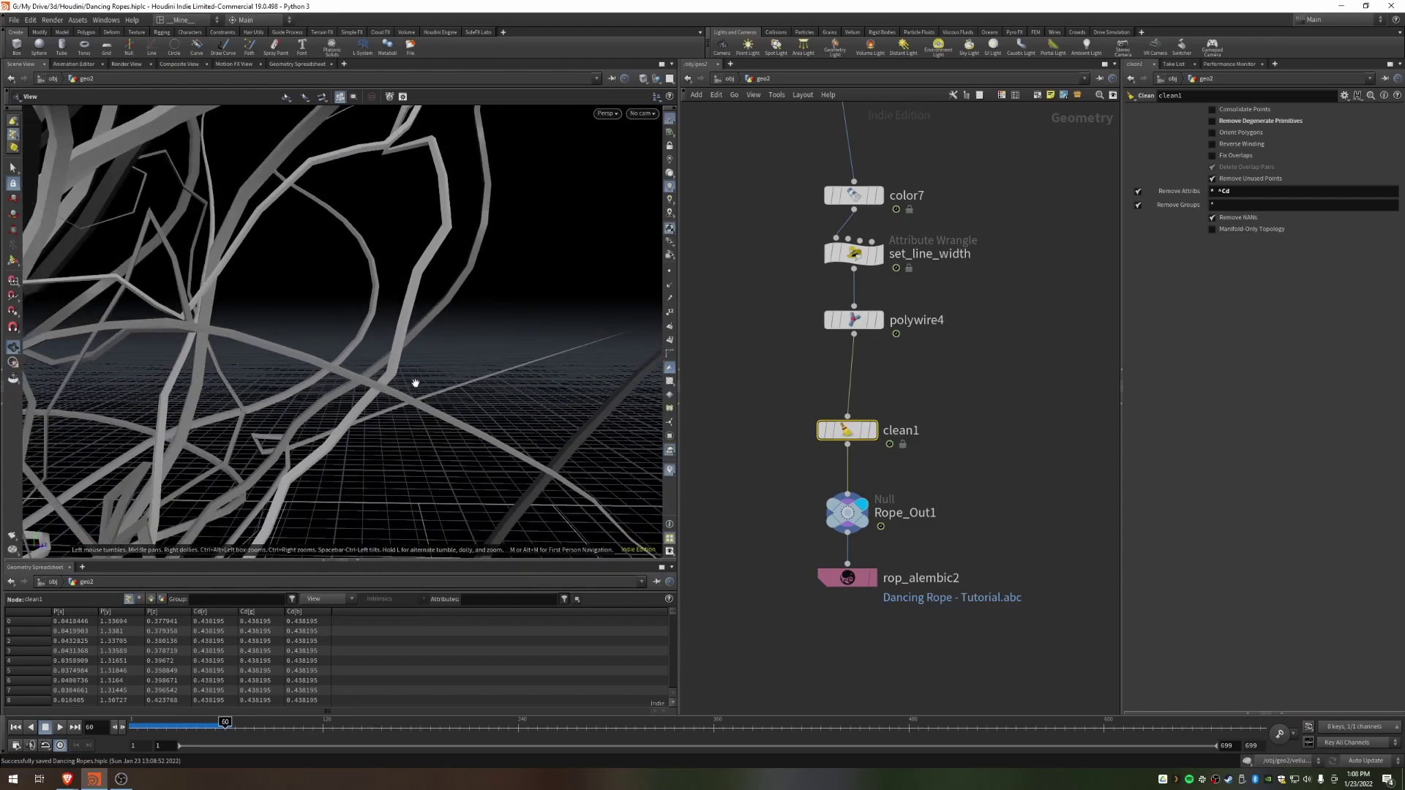
middle_click_drag(346, 445, 566, 234)
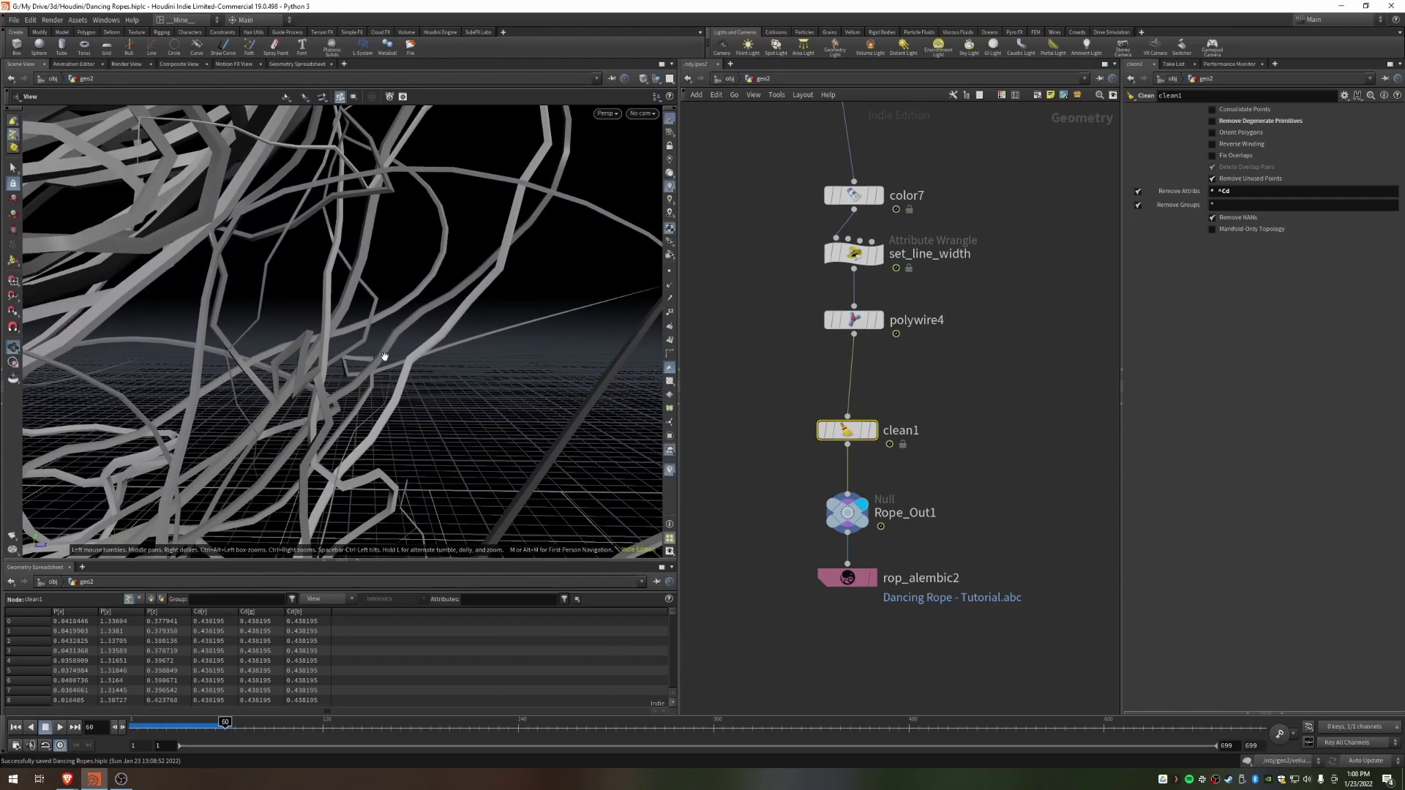
middle_click_drag(423, 338, 392, 374)
left_click_drag(392, 374, 421, 346)
Step: Find resample3 under line3 in the network and check its segment settings
scroll(805, 307, "down", 5)
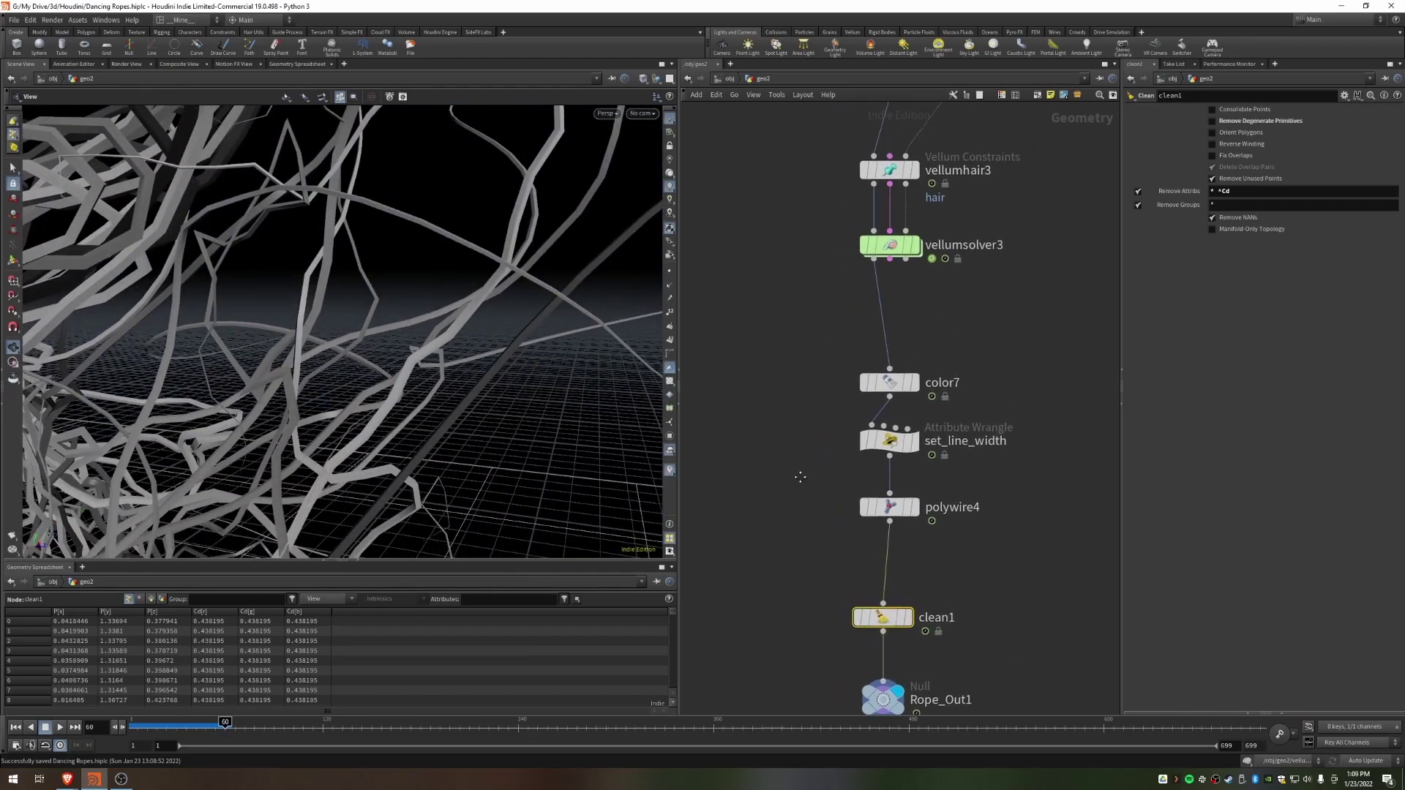
middle_click_drag(797, 262, 916, 437)
scroll(807, 268, "up", 4)
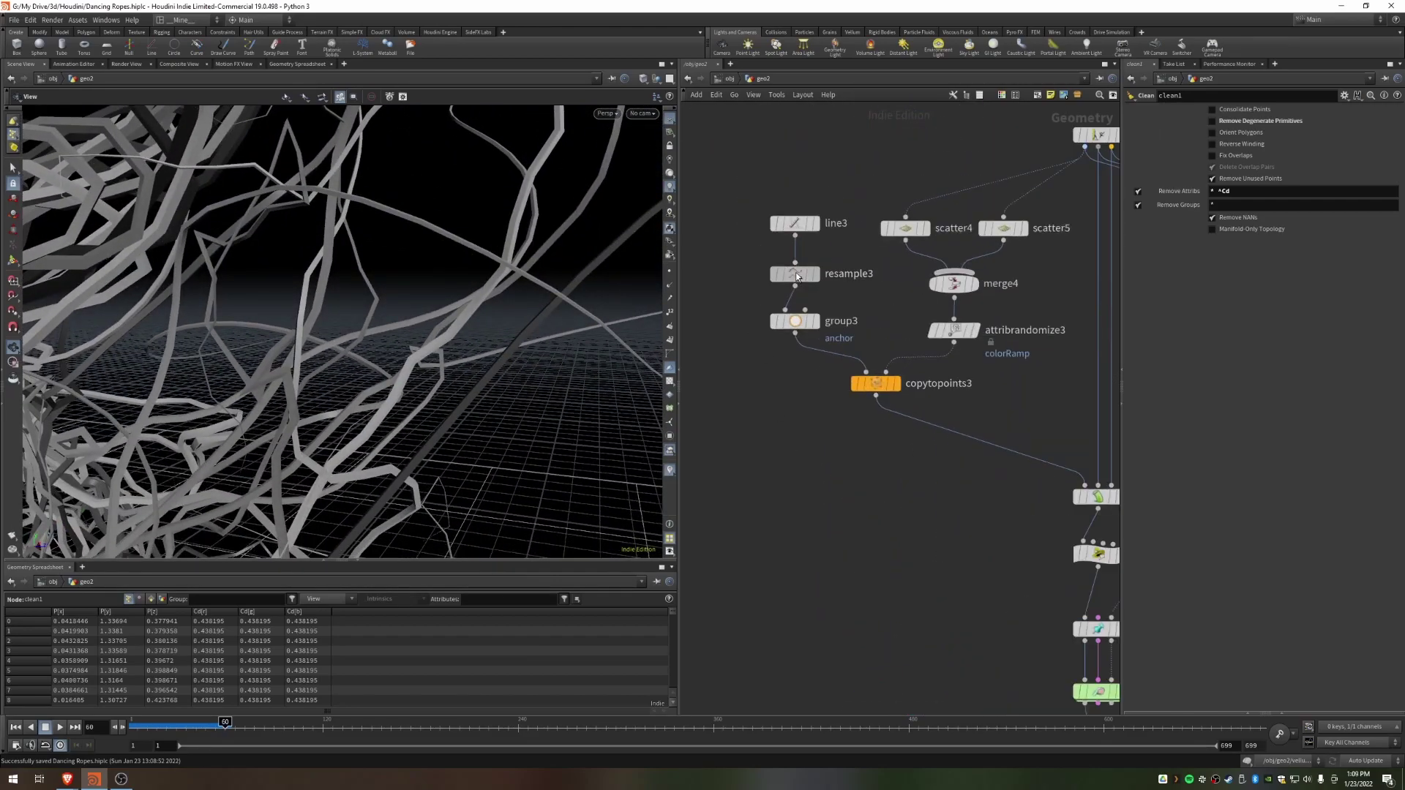
left_click(796, 275)
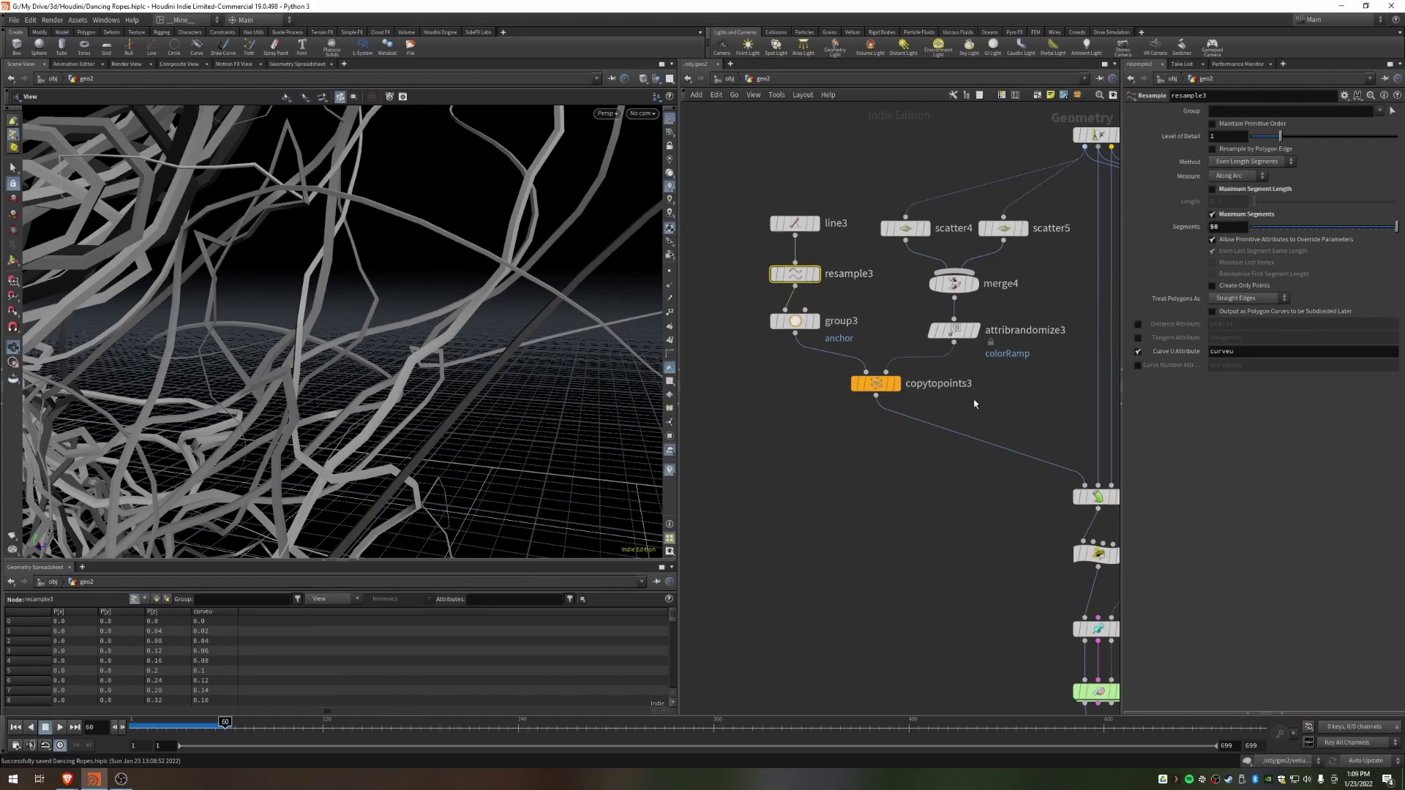
Step: Insert a Vellum Post-Process node between vellumsolver3 and color7
scroll(906, 570, "down", 3)
middle_click_drag(944, 568, 804, 337)
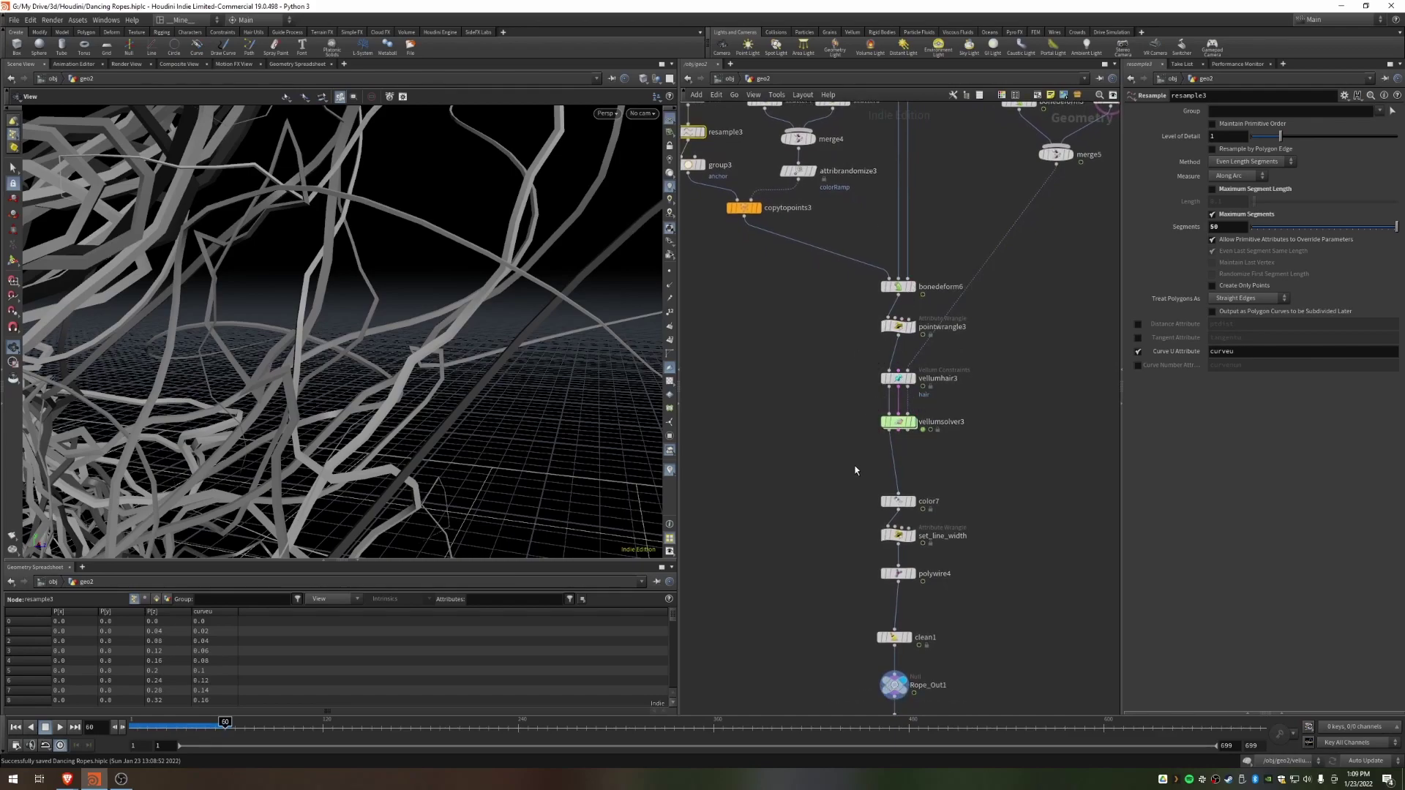
key("Tab")
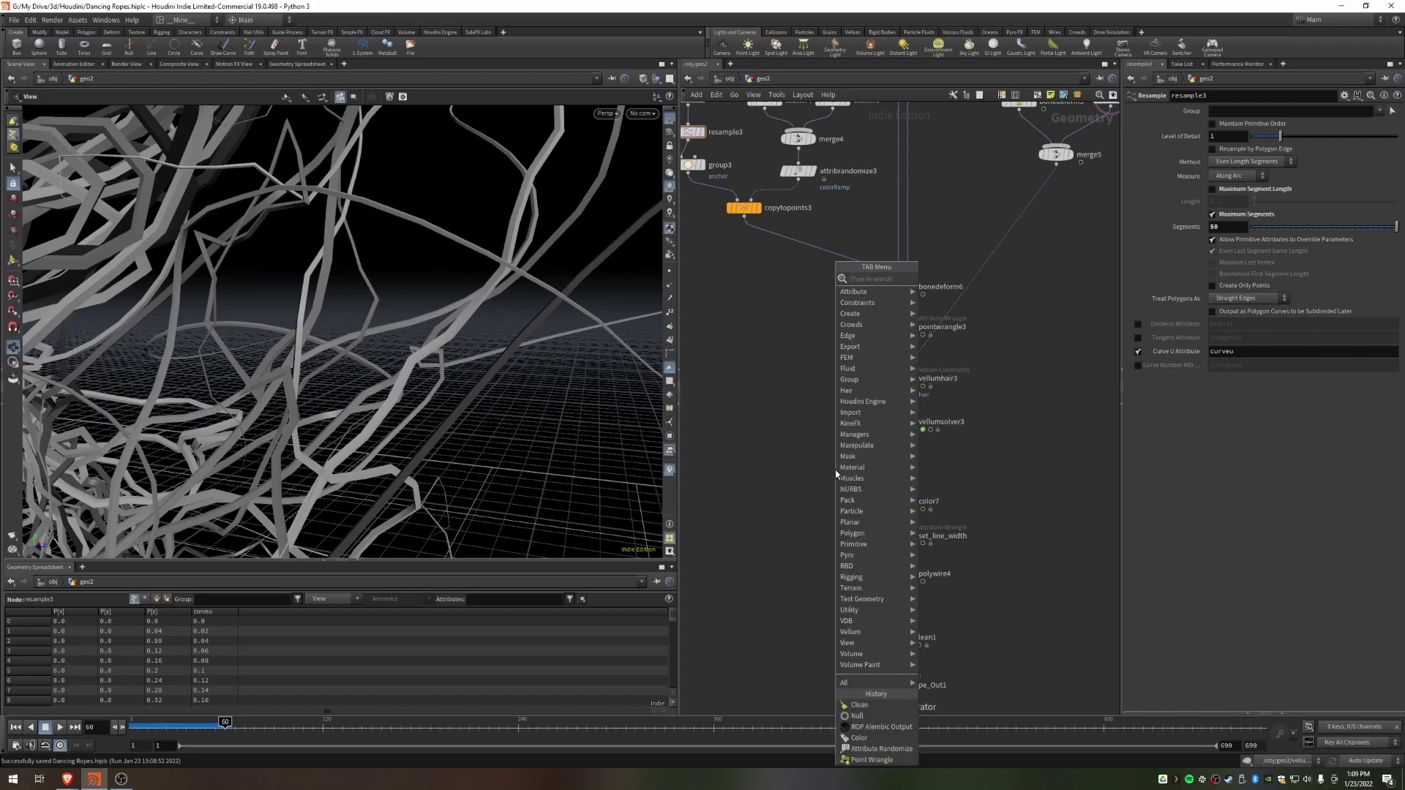
type("p")
key("BackSpace")
type("vell po")
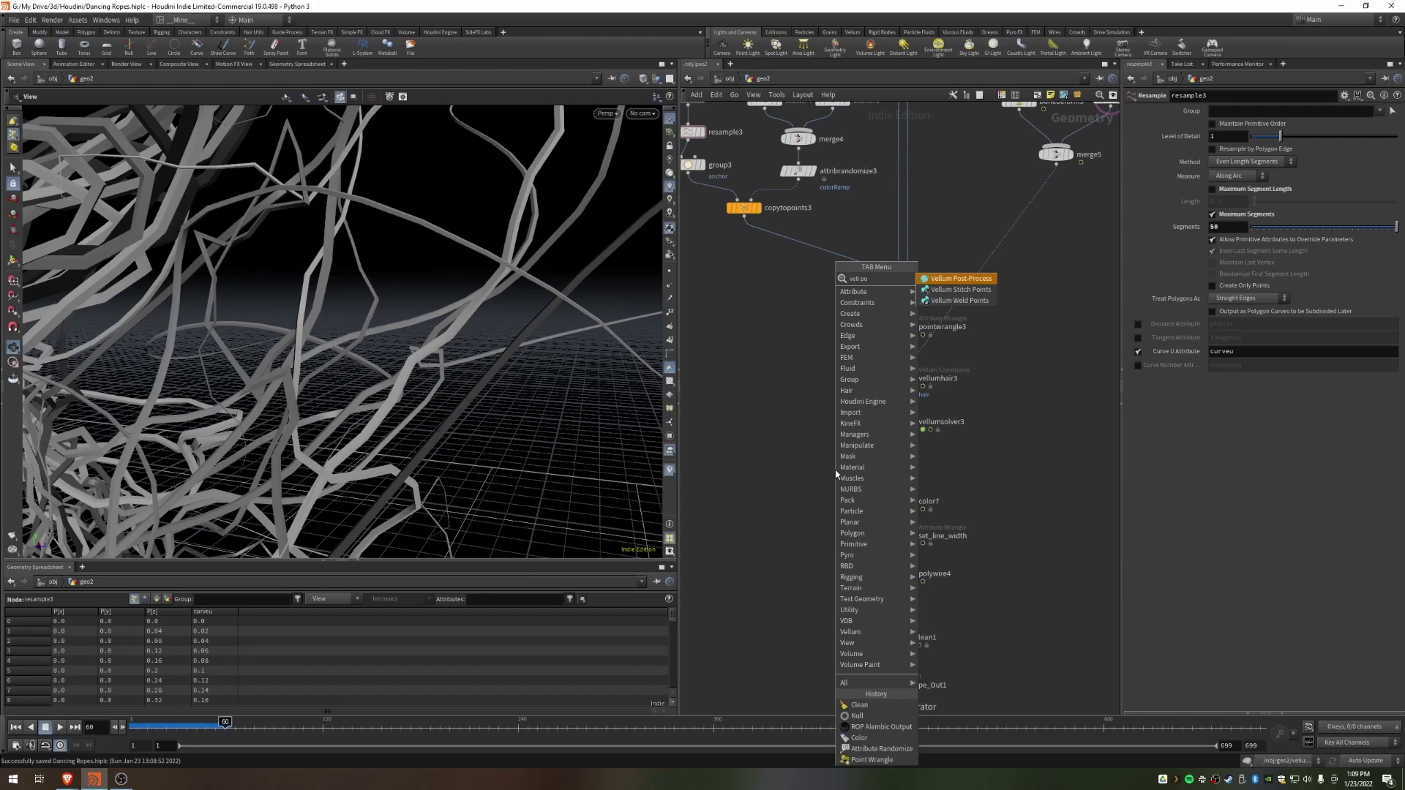
key("Return")
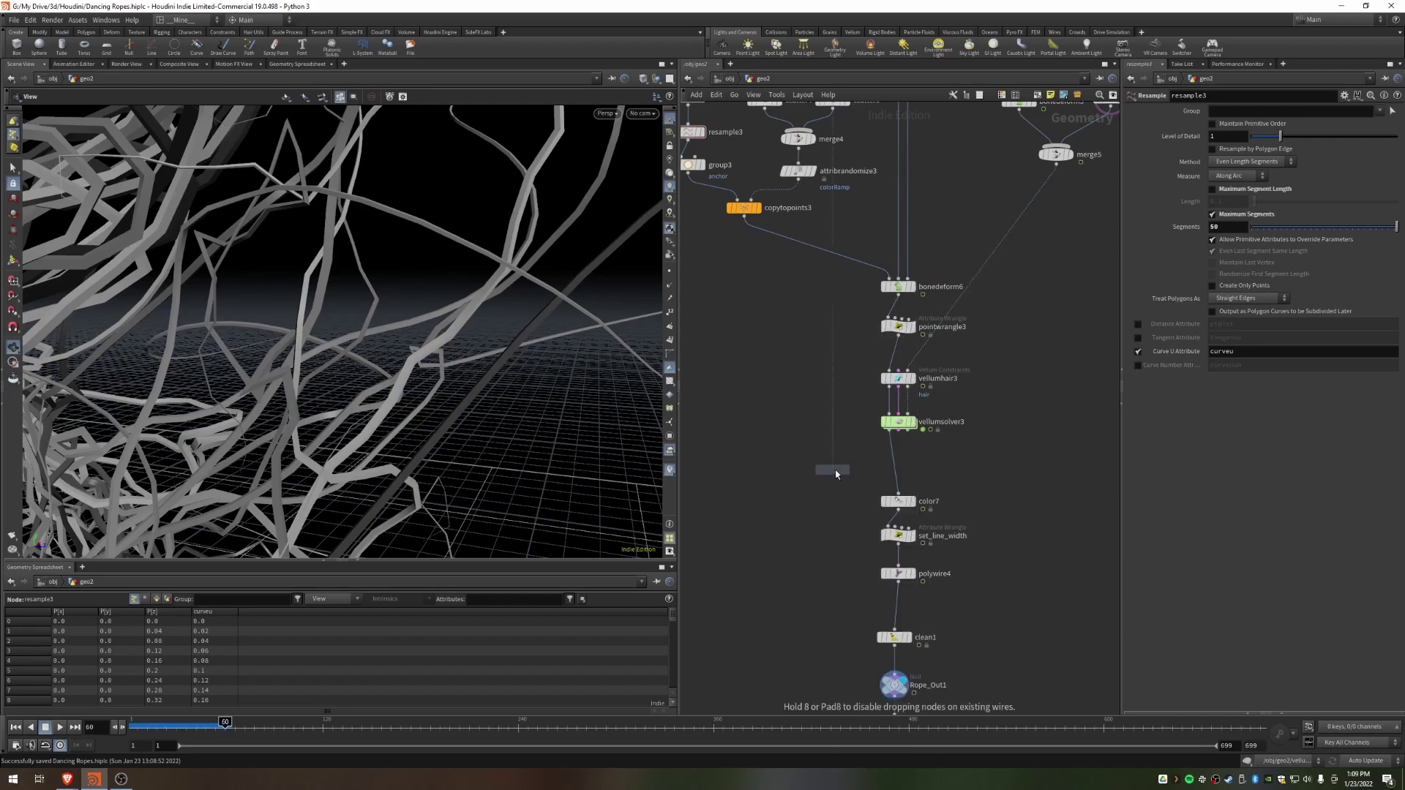
left_click(892, 455)
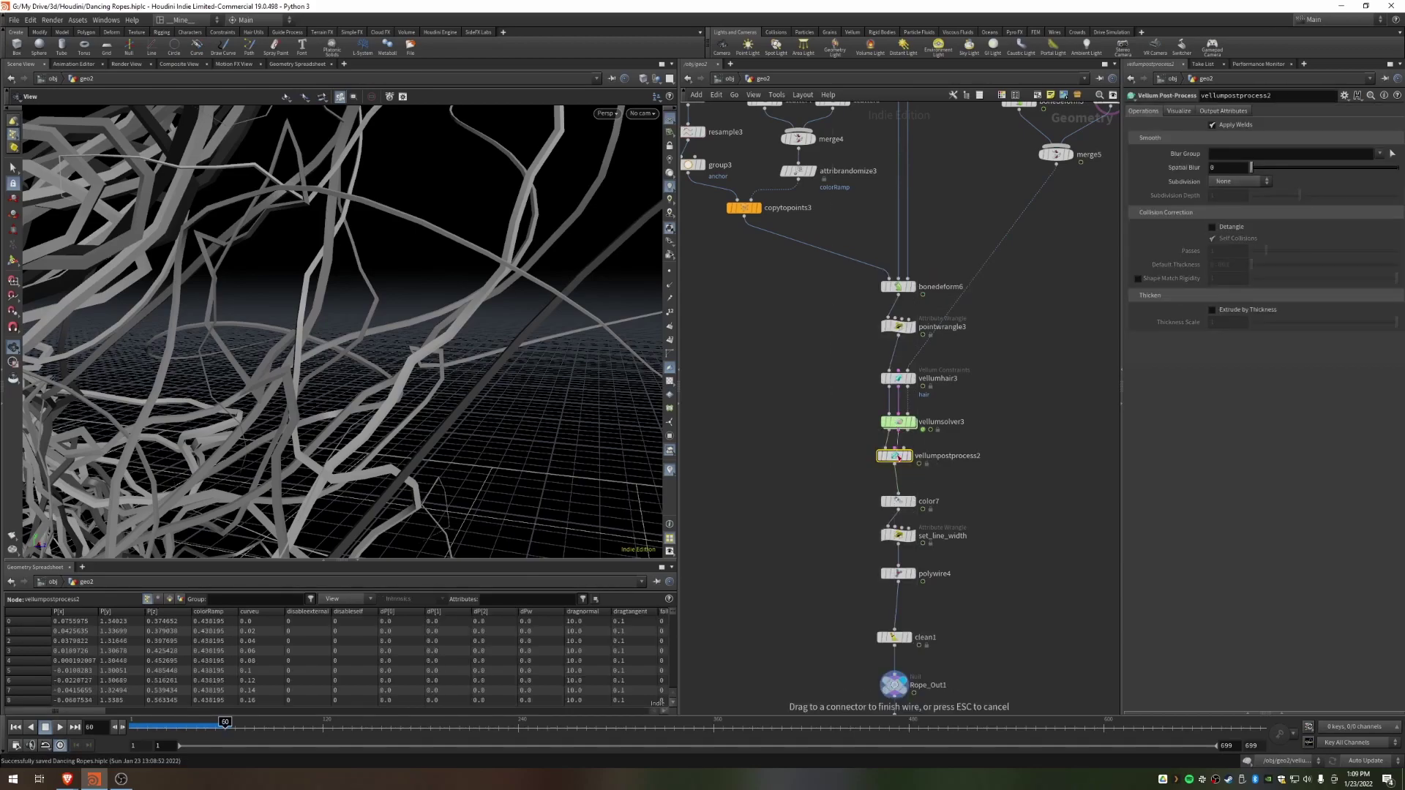
Step: Connect vellumsolver3's third output to the third input of vellumpostprocess2 and set the display flag on vellumpostprocess2
left_click(908, 432)
left_click(904, 448)
left_click(909, 455)
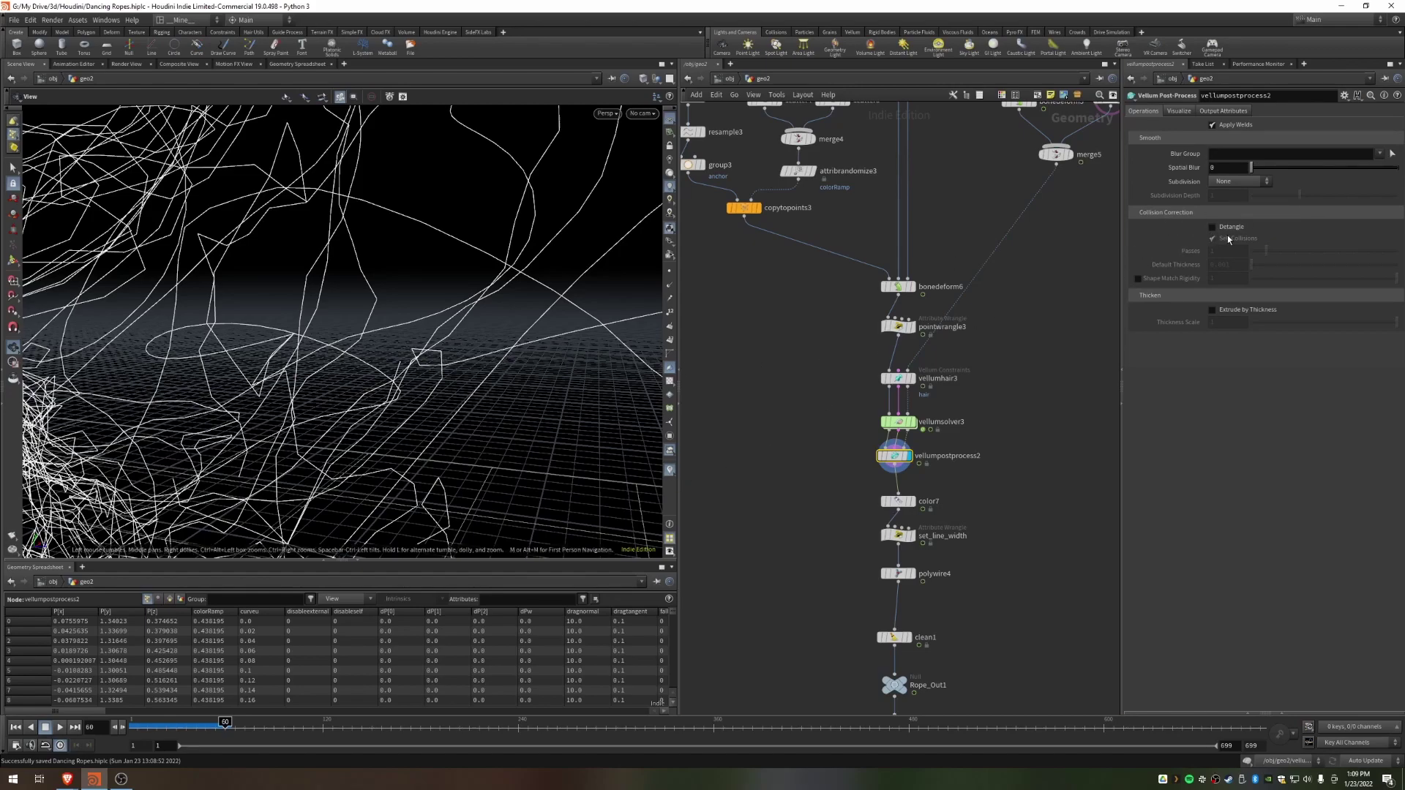
Step: Enable Detangle on vellumpostprocess2 and set its subdivision to Catmull-Clark
left_click(1211, 228)
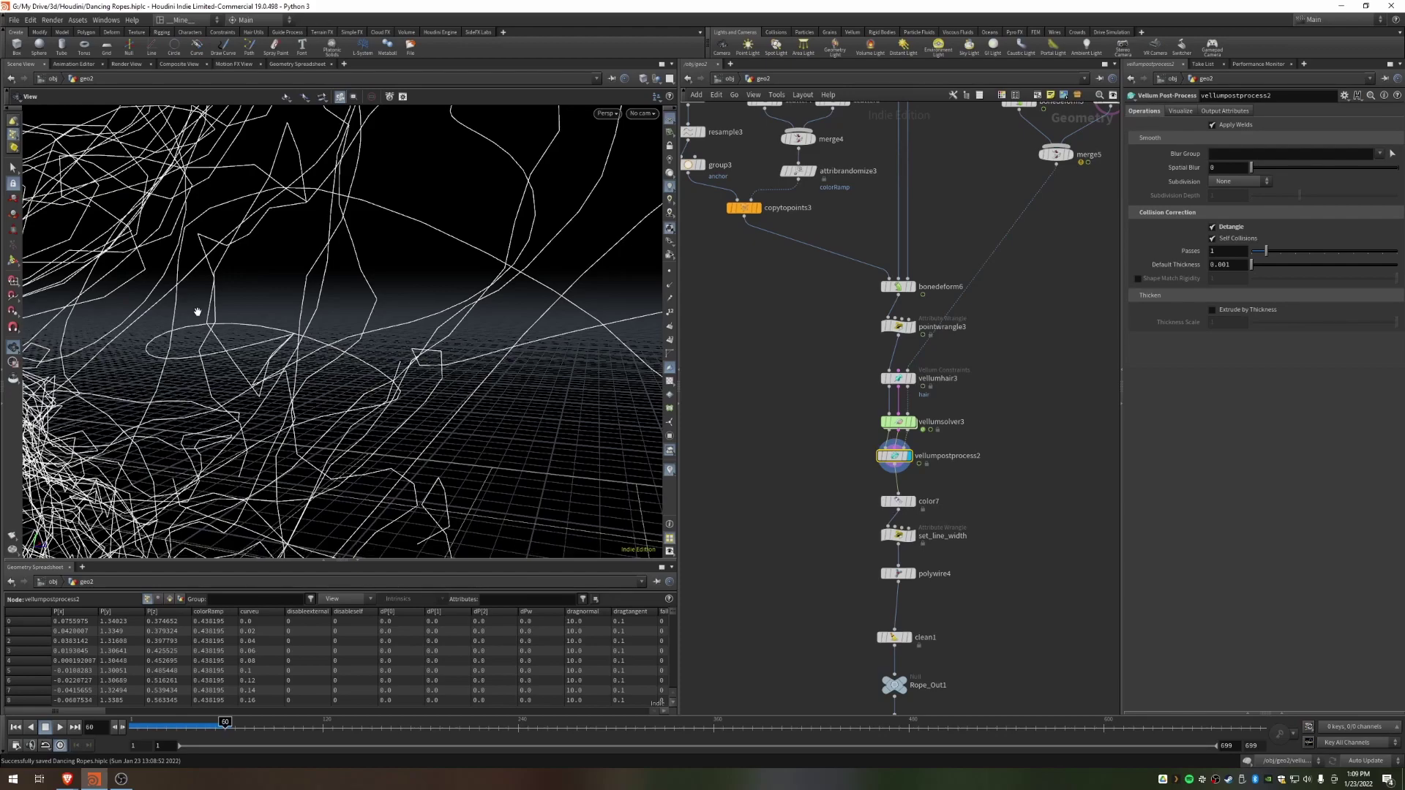
left_click(1227, 182)
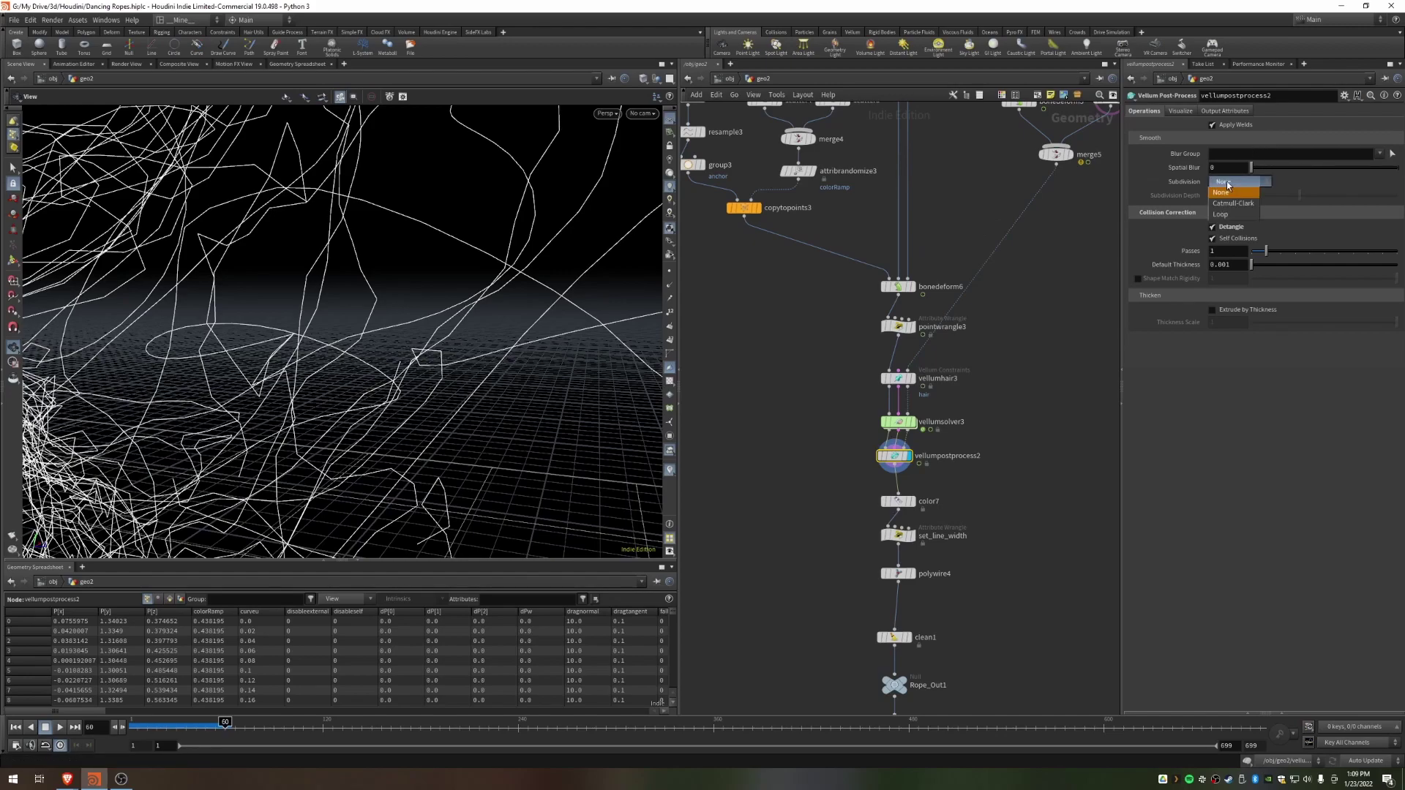
left_click(1232, 203)
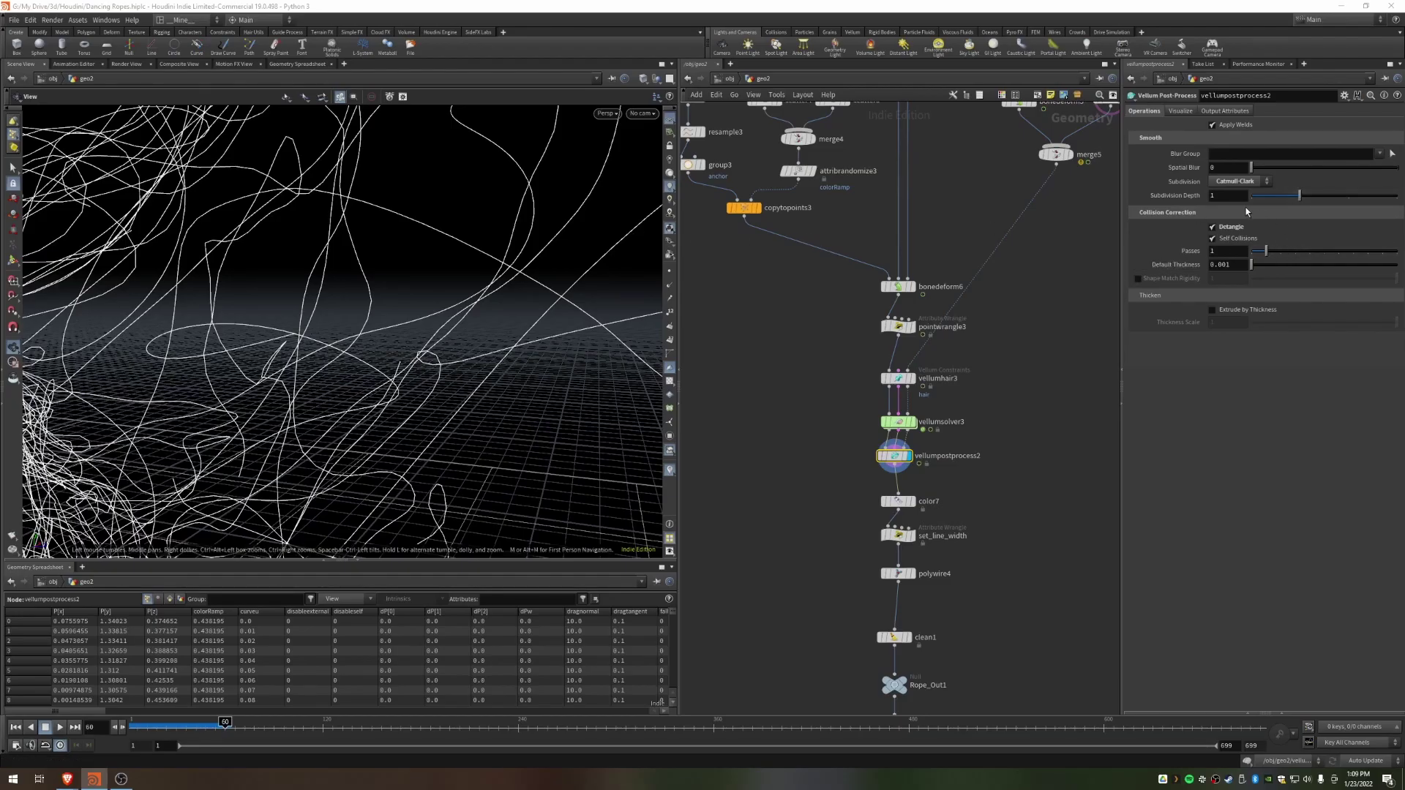
Step: Check polywire4's node information and set the display flag on polywire4 to show the smoothed ropes as tubes
left_click_drag(427, 393, 344, 333)
middle_click_drag(365, 346, 331, 258)
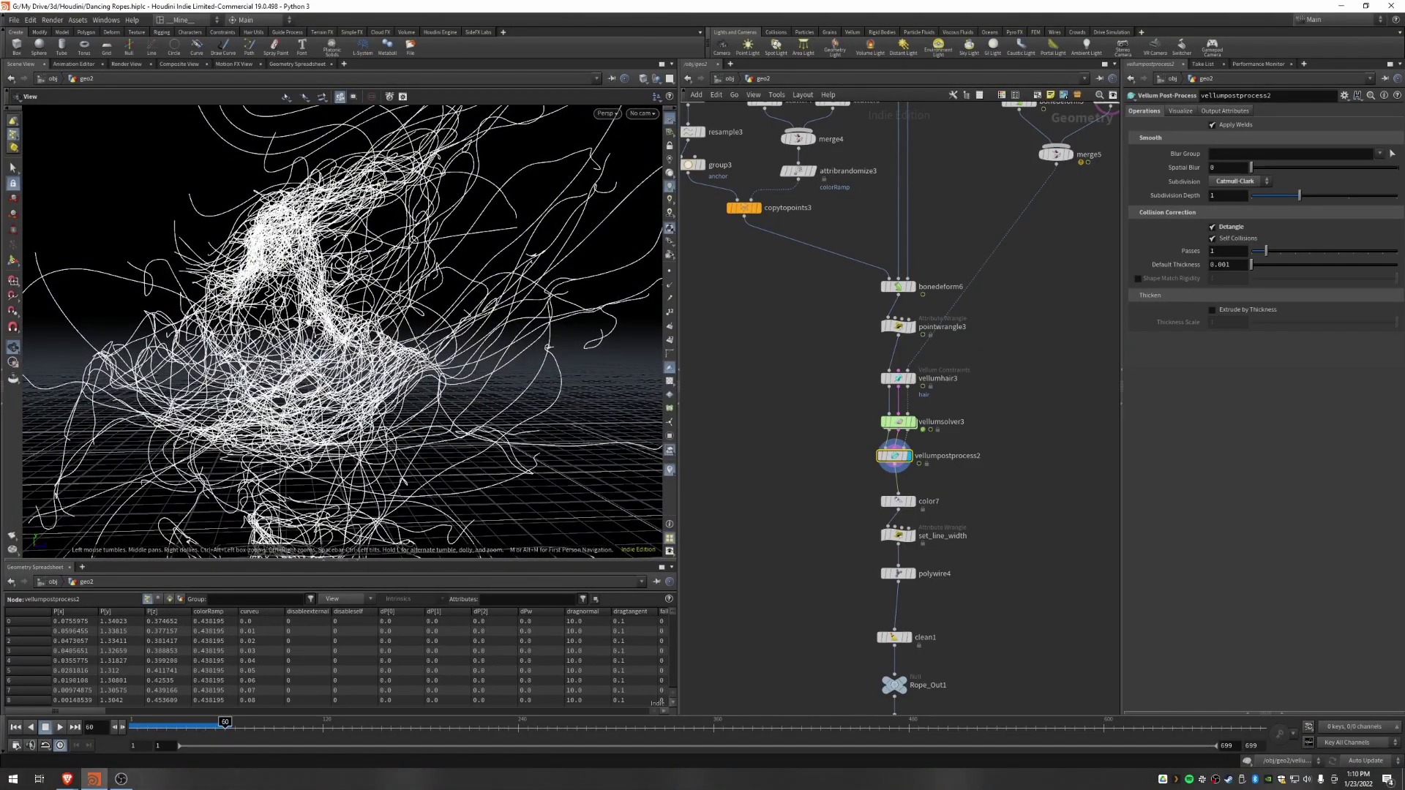
right_click_drag(309, 317, 241, 405)
middle_click_drag(241, 405, 300, 301)
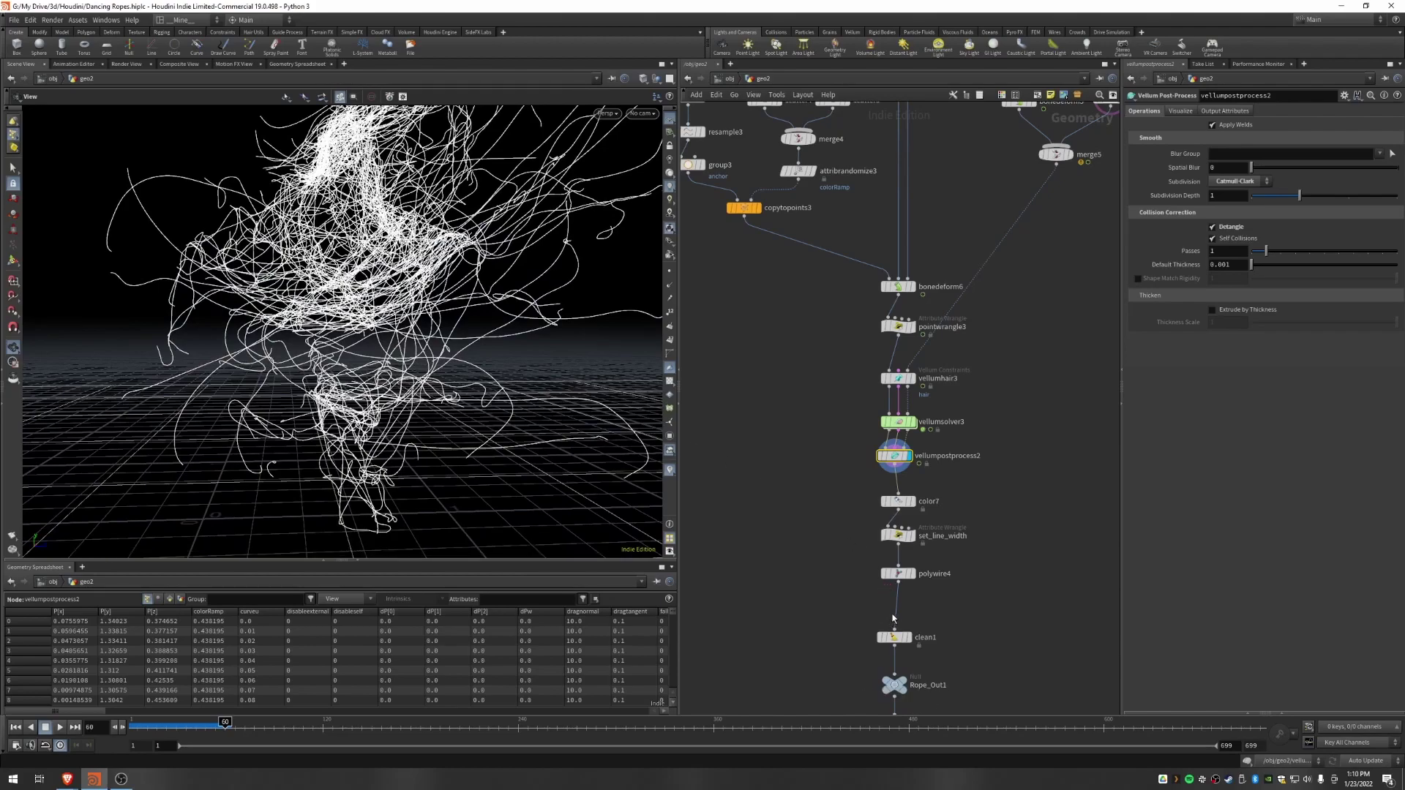
middle_click(898, 577)
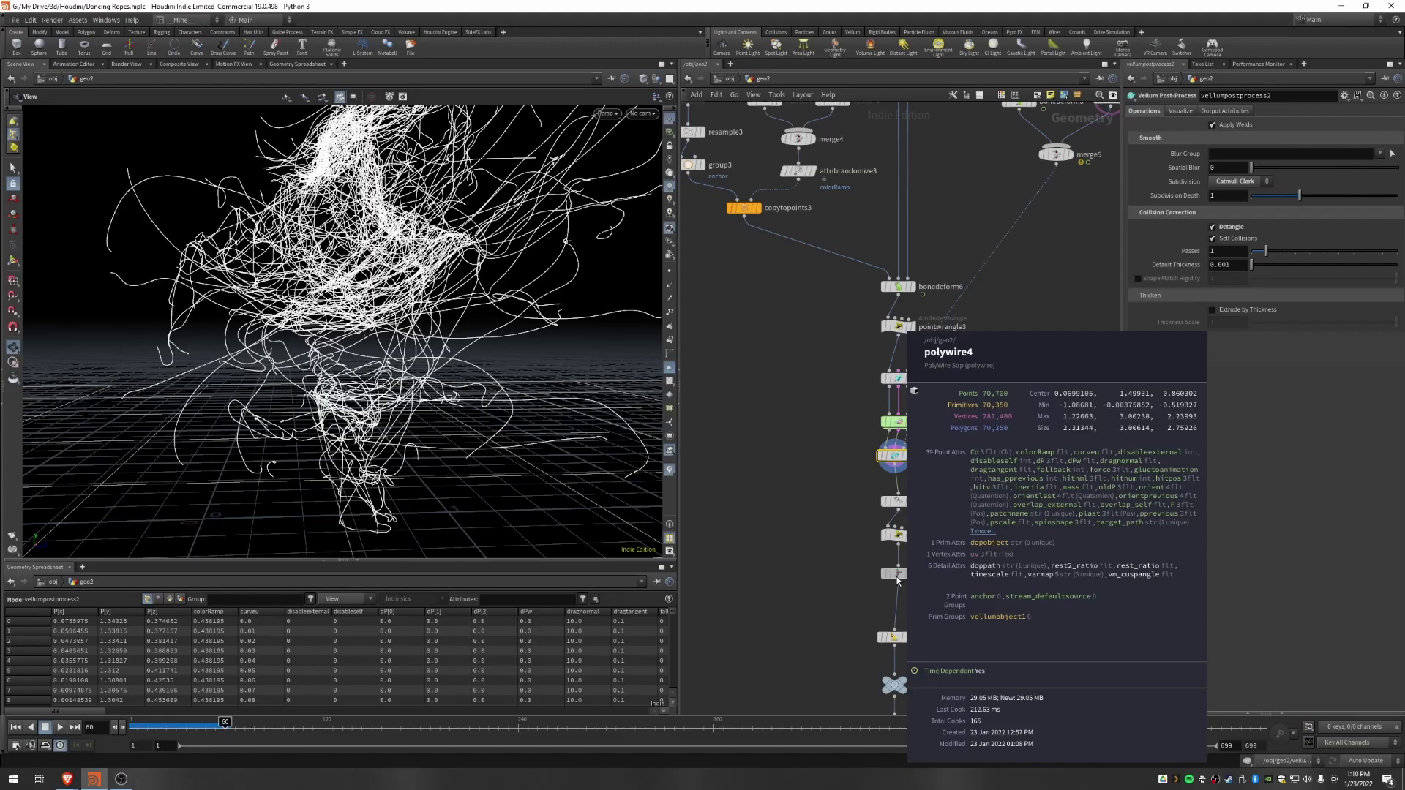
left_click_drag(315, 335, 339, 295)
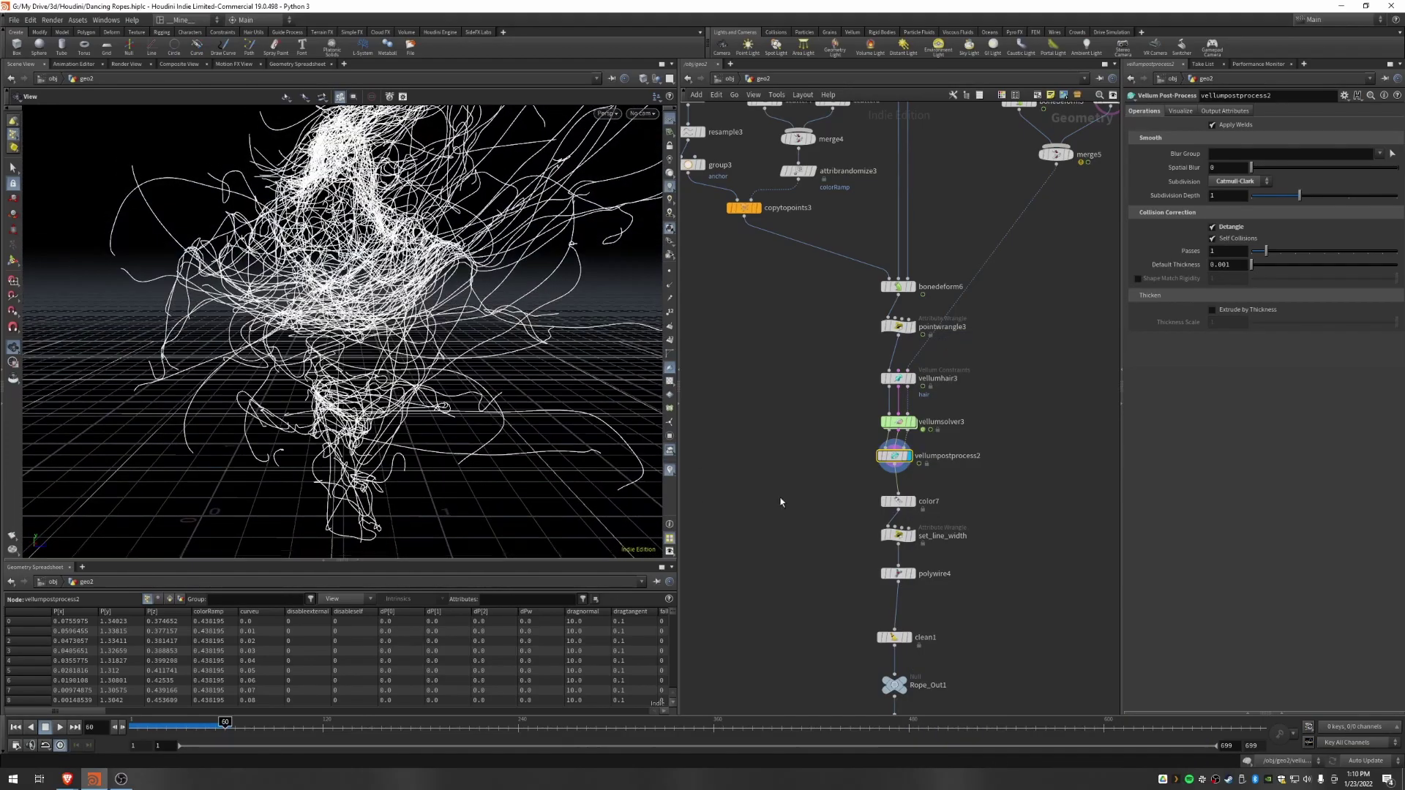
left_click(915, 578)
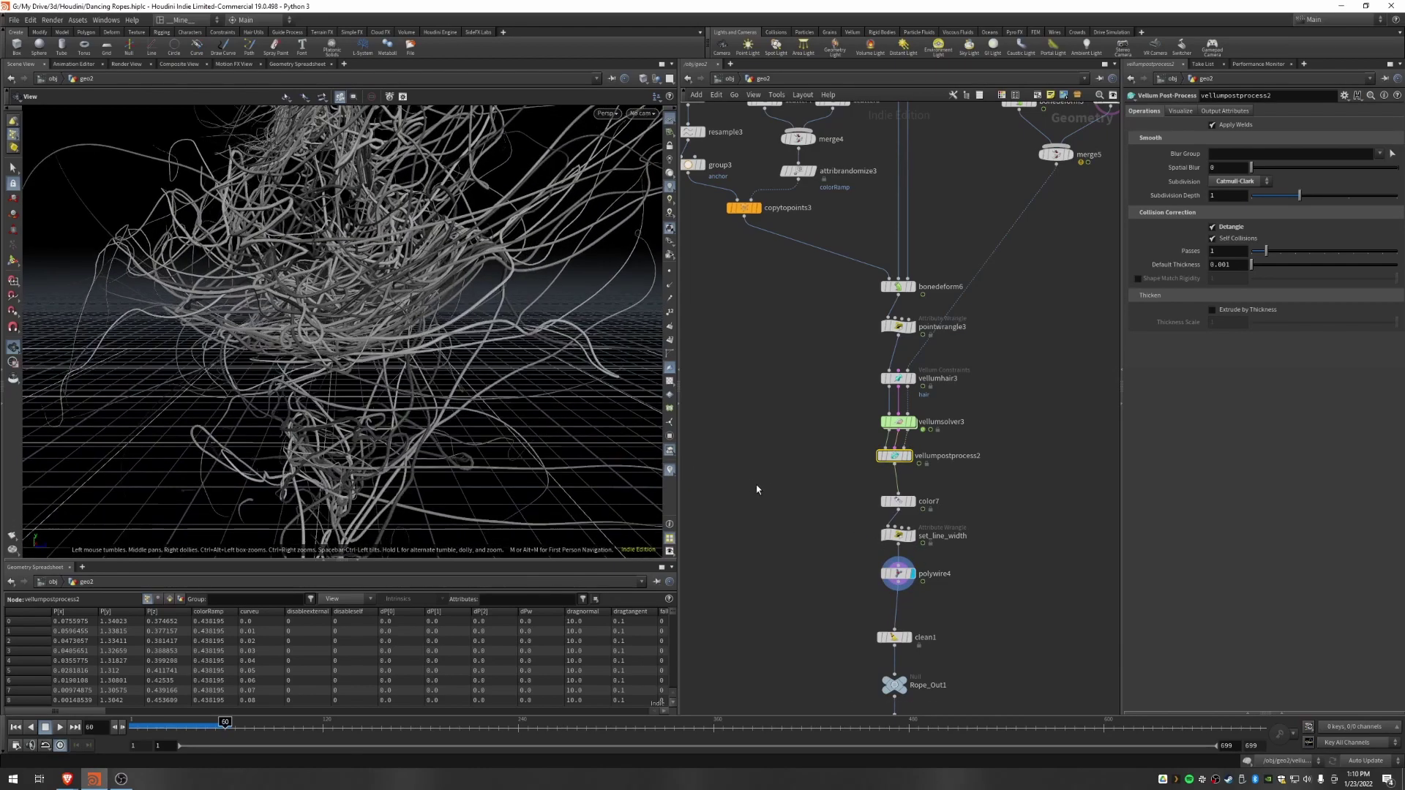
Step: Lay out the nodes from vellumpostprocess2 down to the Alembic output in one aligned column
scroll(800, 509, "down", 3)
middle_click_drag(805, 533, 809, 404)
left_click_drag(820, 620, 938, 333)
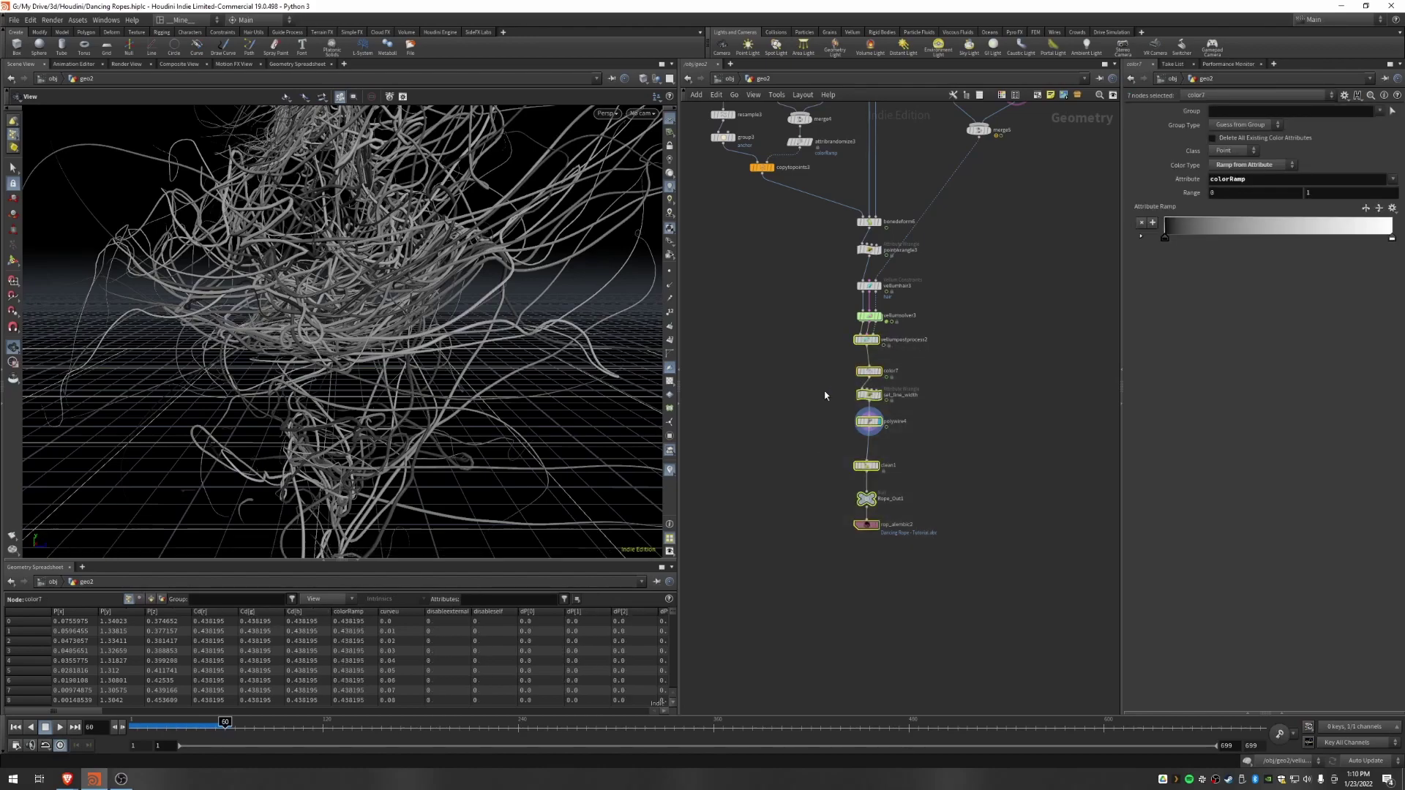
key("l")
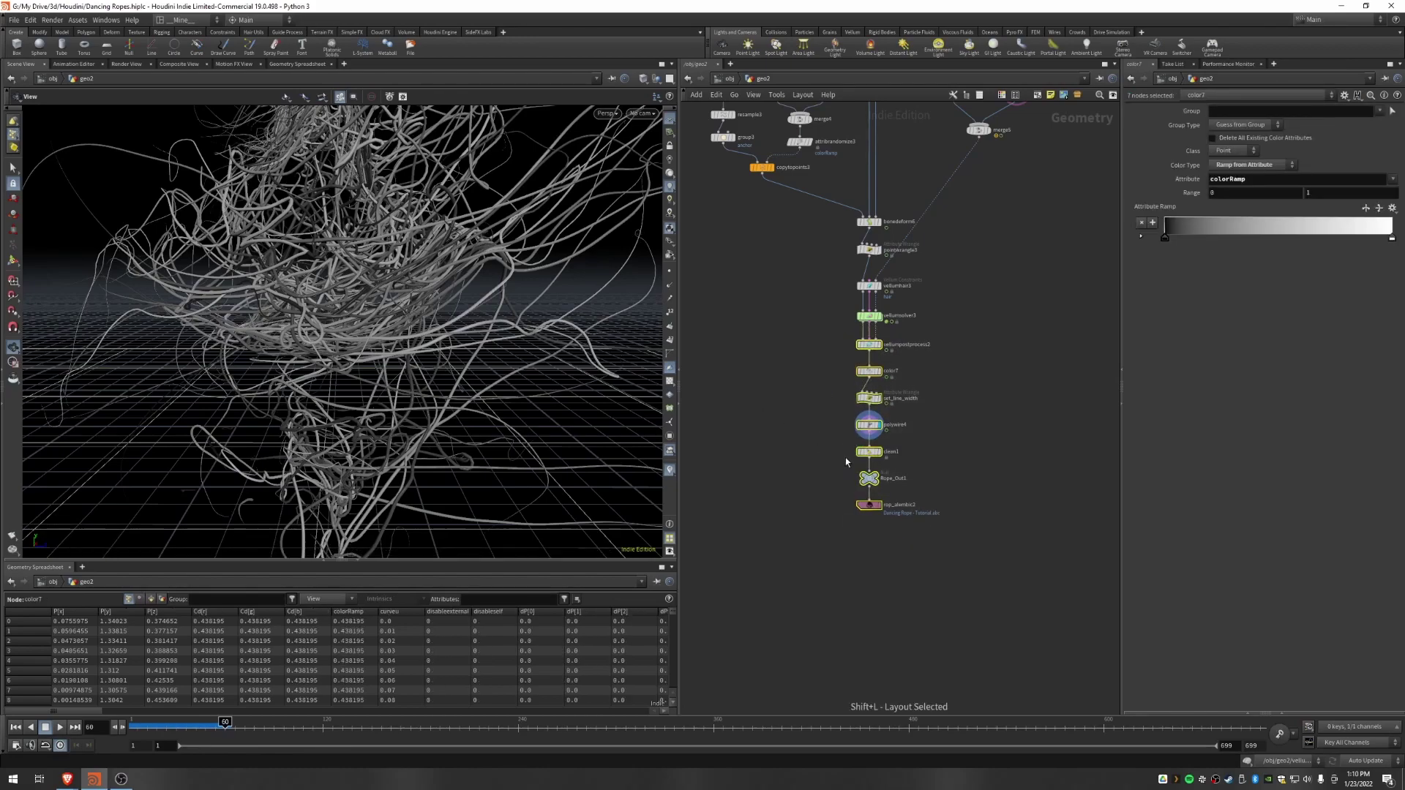
Step: Move color7 and all nodes below it further down, leaving a gap under vellumpostprocess2
left_click(840, 488)
left_click_drag(811, 552, 868, 421)
left_click(819, 388)
scroll(823, 382, "up", 4)
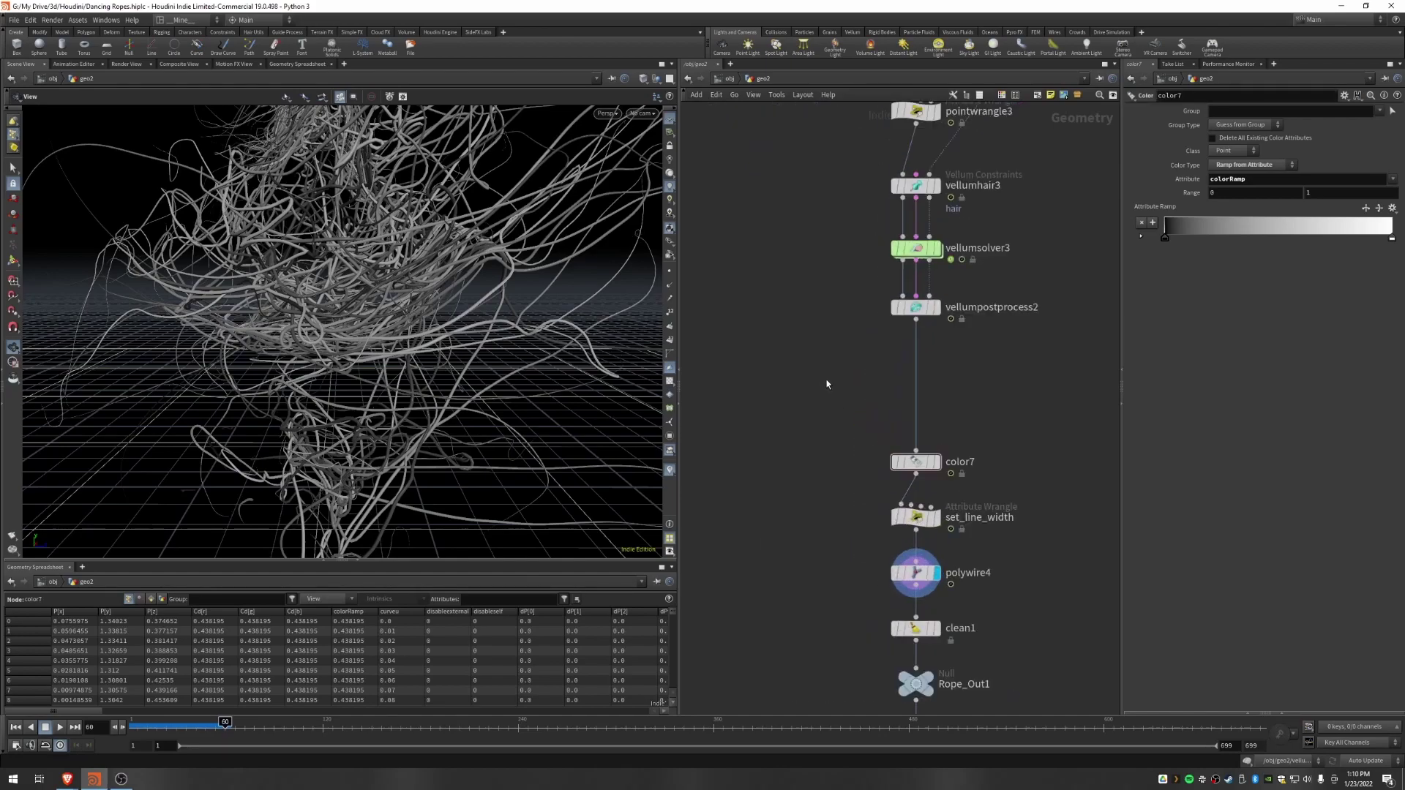
middle_click_drag(858, 333, 844, 385)
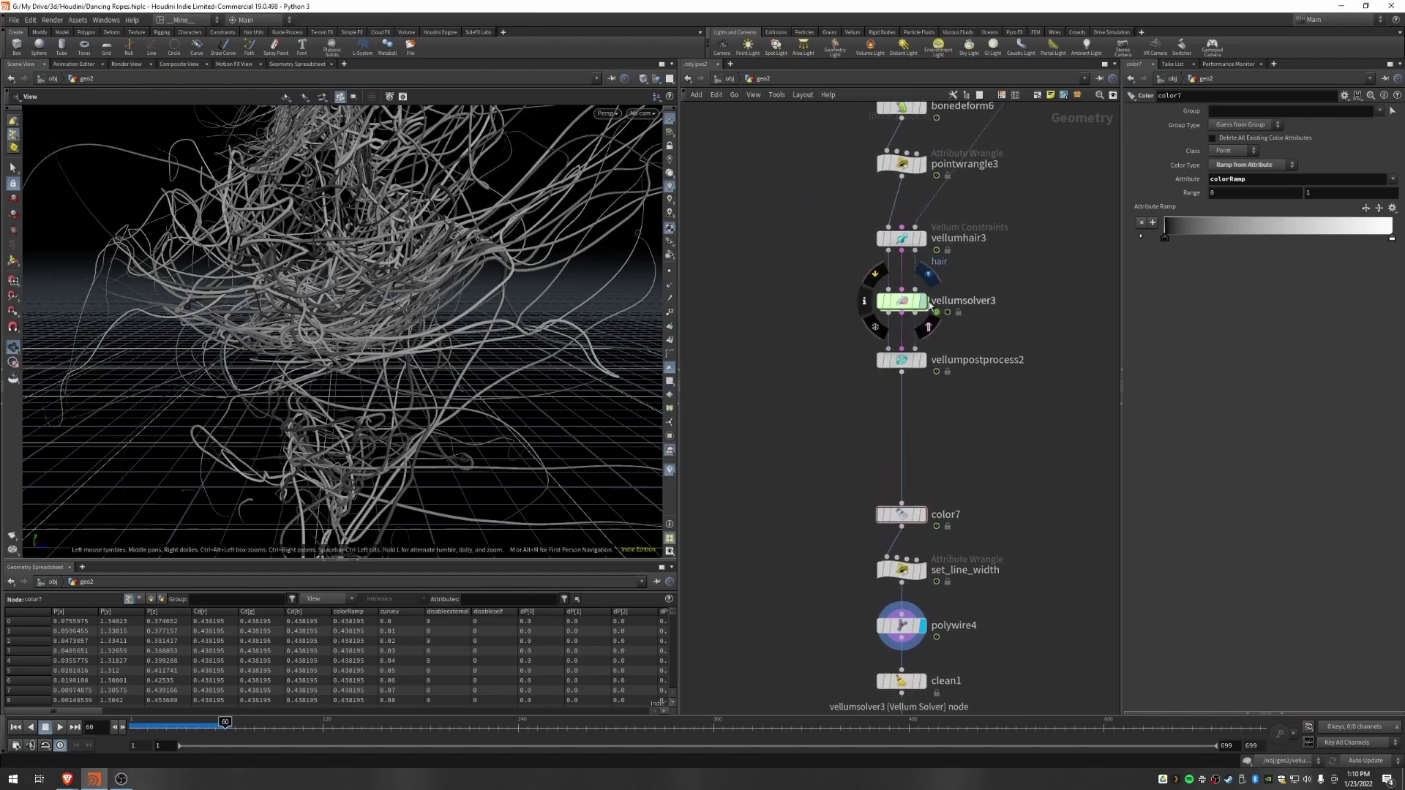
Step: Inspect the vellumsolver3 and vellumpostprocess2 settings and scrub the simulation to frame 46
left_click(906, 302)
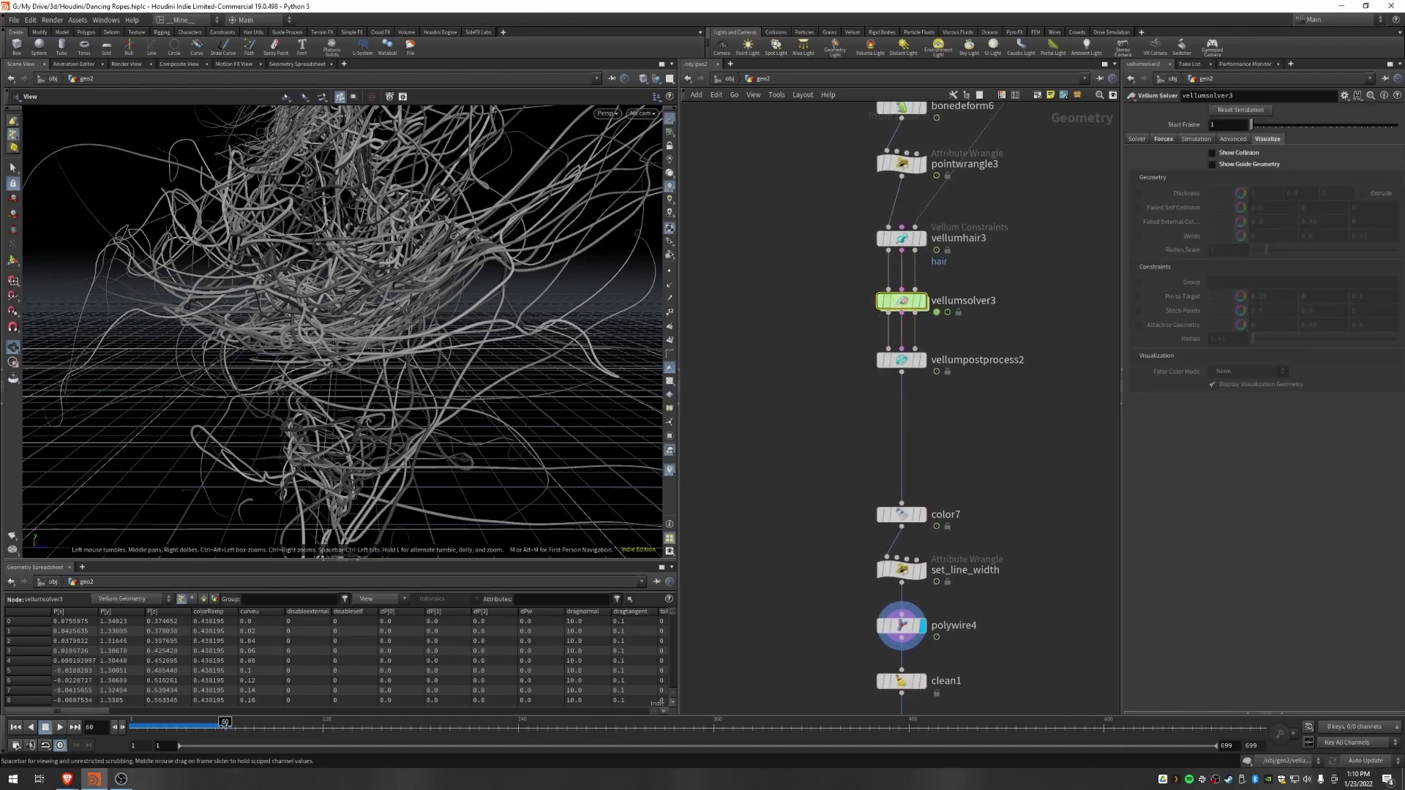
left_click_drag(195, 723, 202, 722)
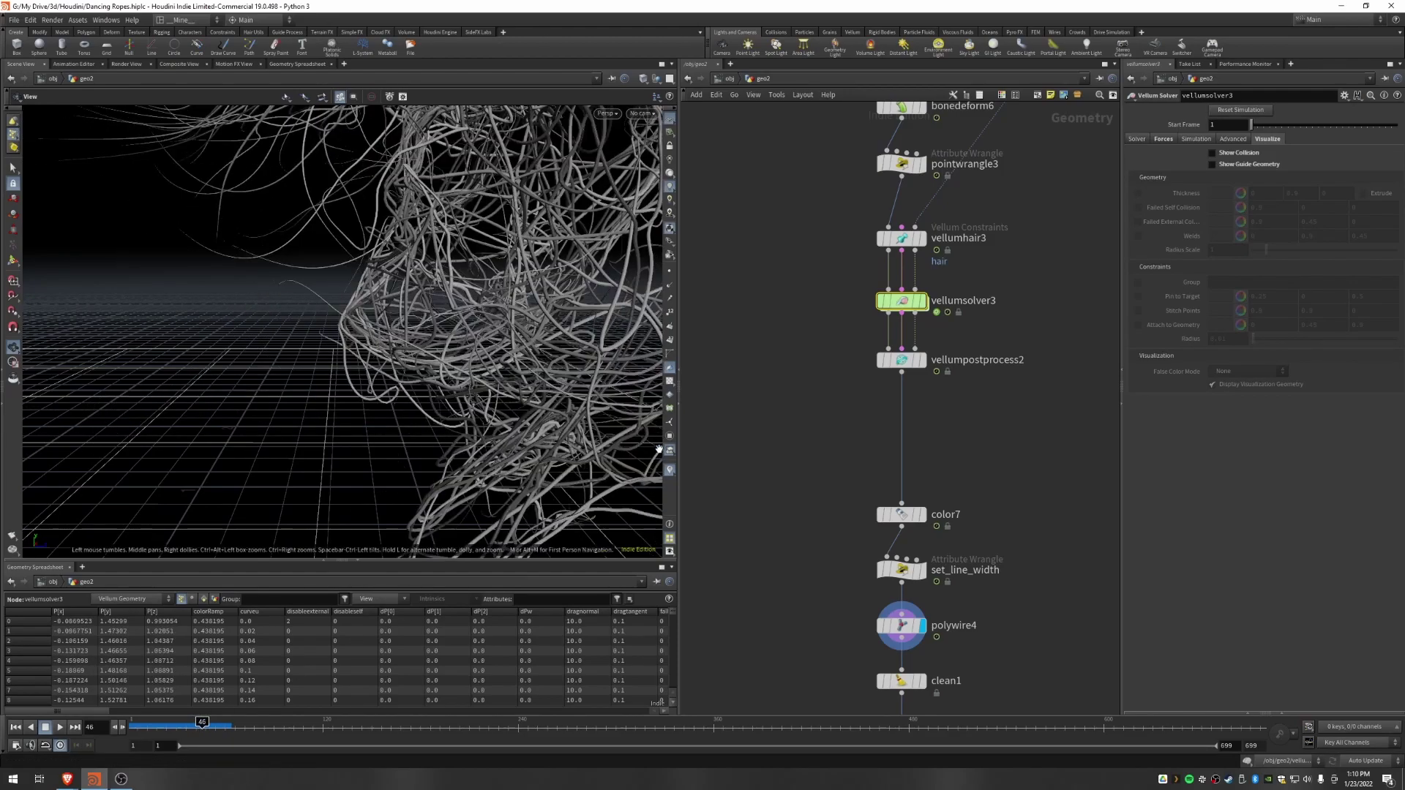
left_click(910, 364)
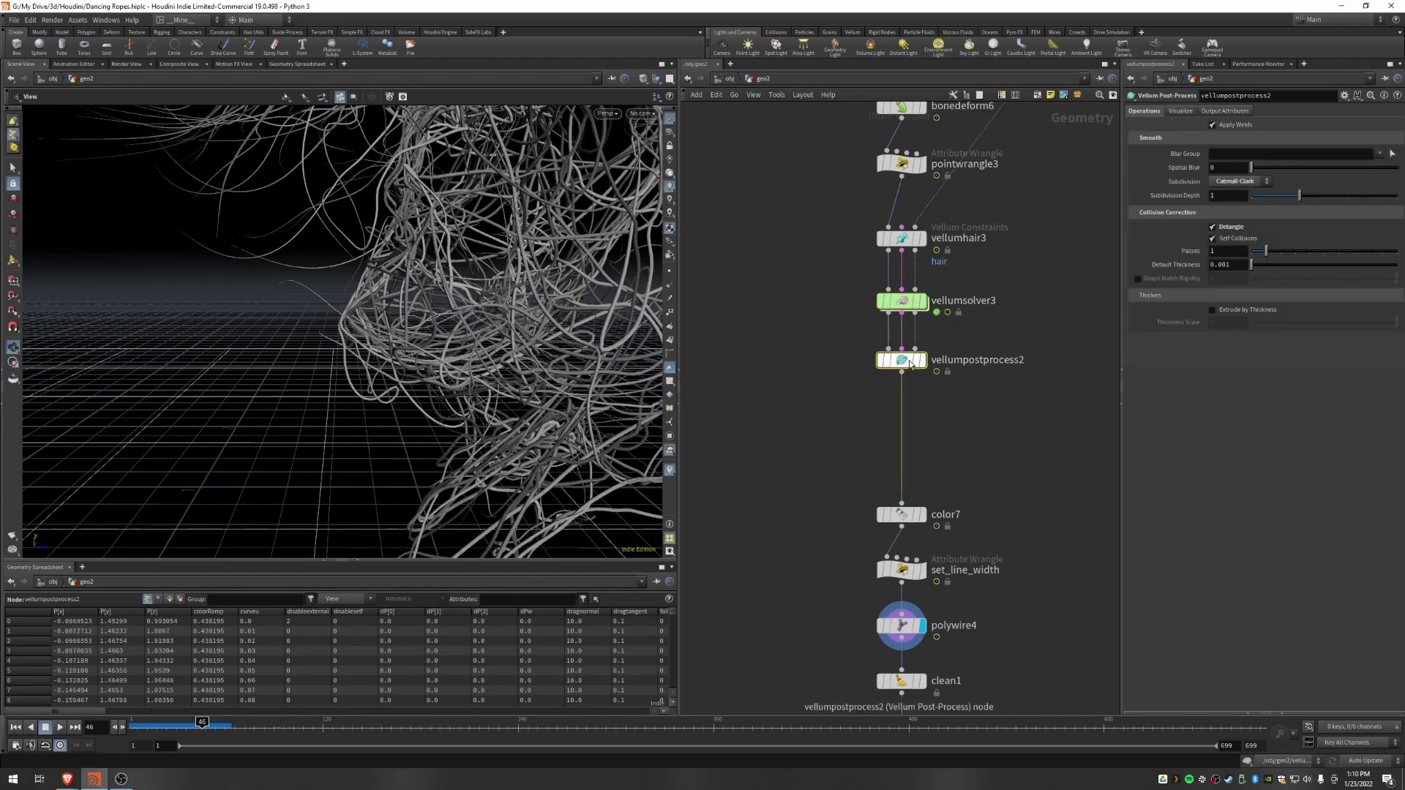
Step: Insert a Vellum I/O node into the wires between vellumsolver3 and vellumpostprocess2, making room for it
middle_click_drag(831, 483, 831, 402)
left_click_drag(903, 286, 903, 312)
key("Tab")
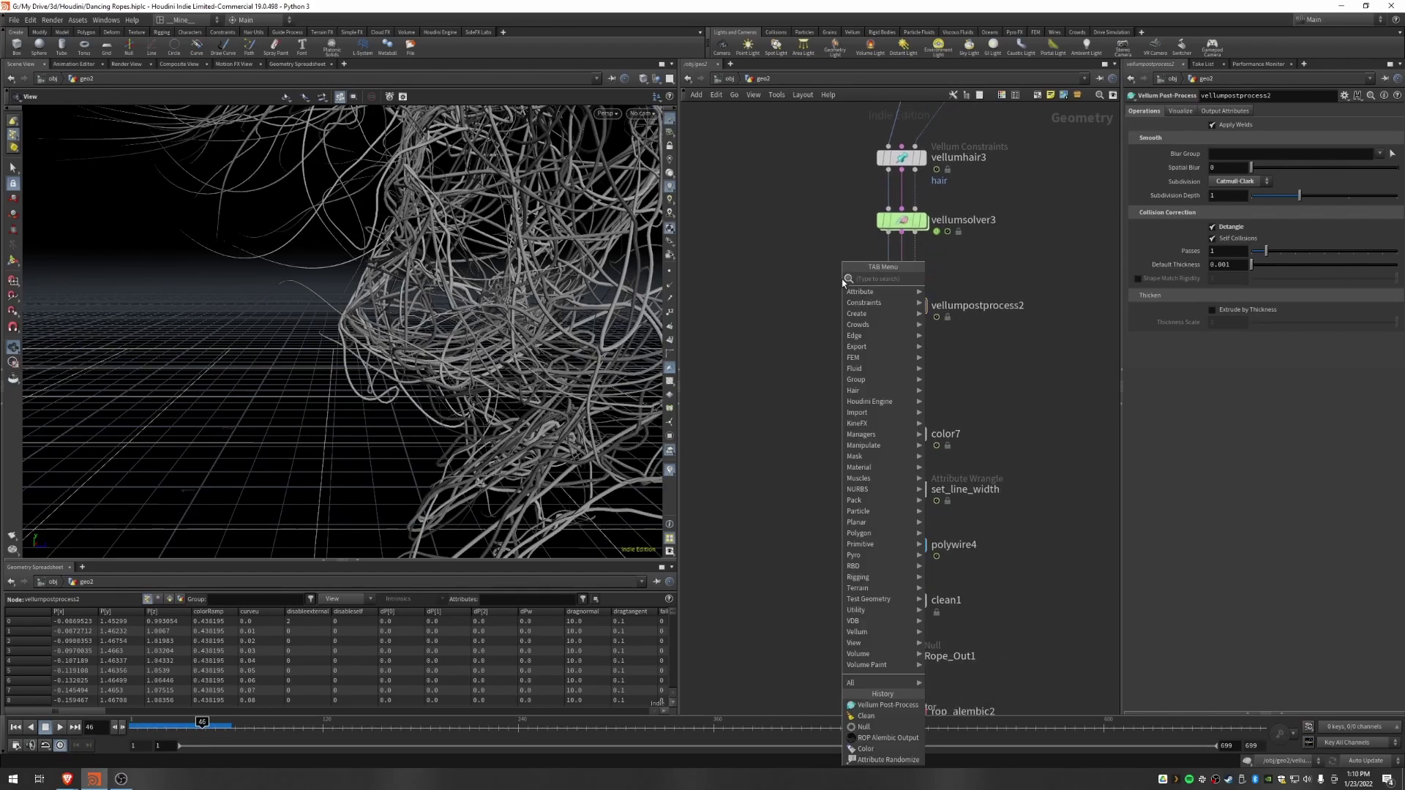
type("vellum io")
key("Return")
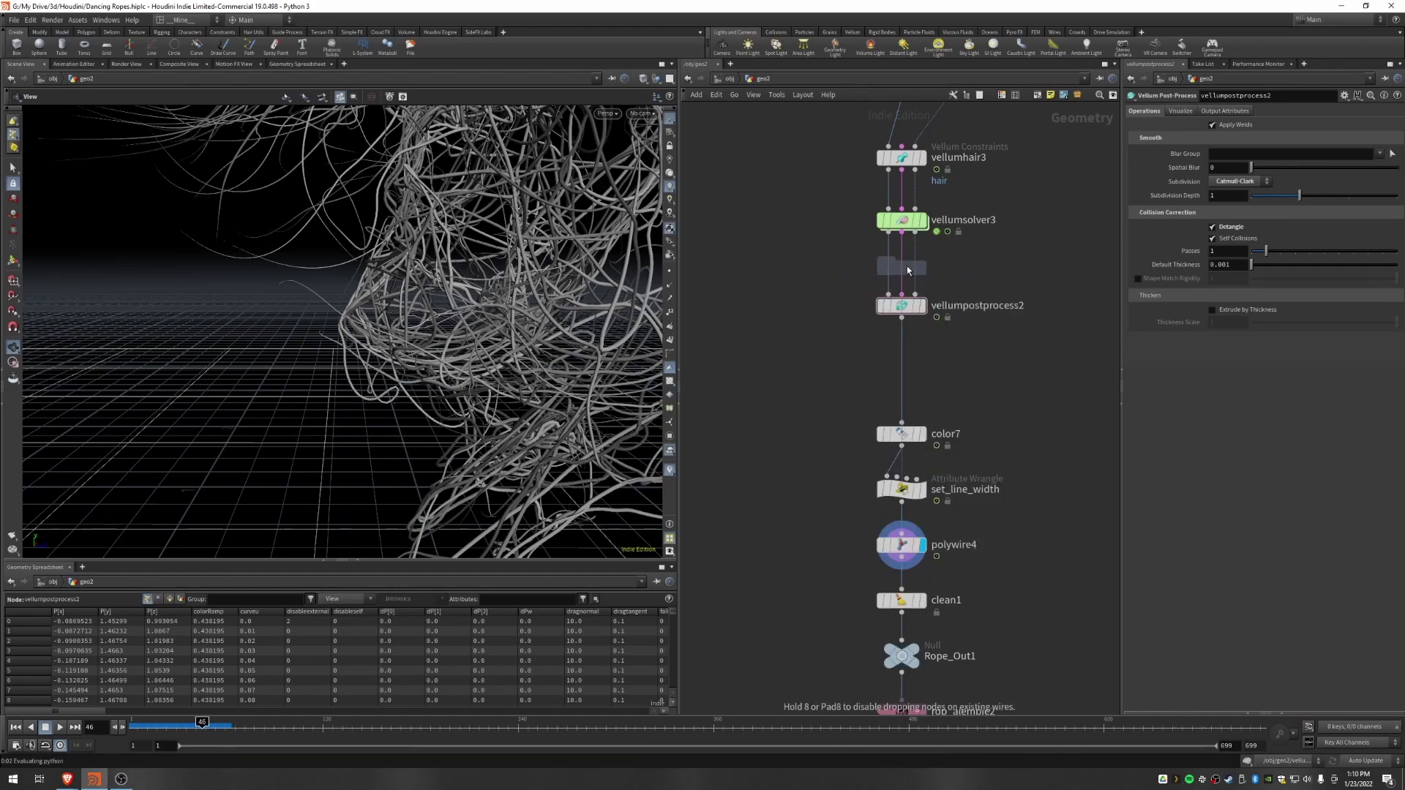
left_click(906, 267)
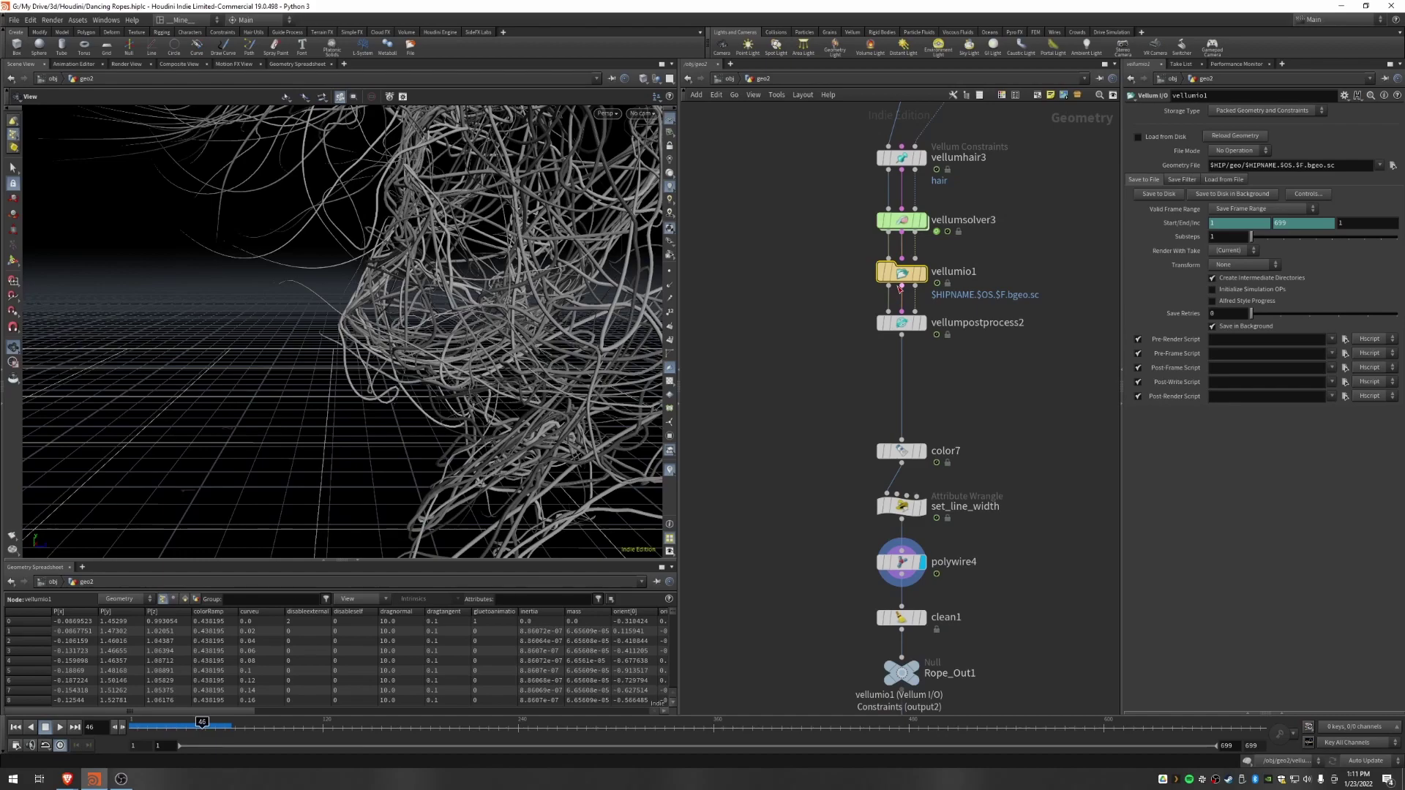
Step: Set the Vellum I/O node's geometry file to D:\Temp\$HIP/geo/$HIPNAME.$OS.$F.bgeo.sc and save the simulation to disk
scroll(905, 277, "down", 4)
middle_click_drag(850, 245, 858, 416)
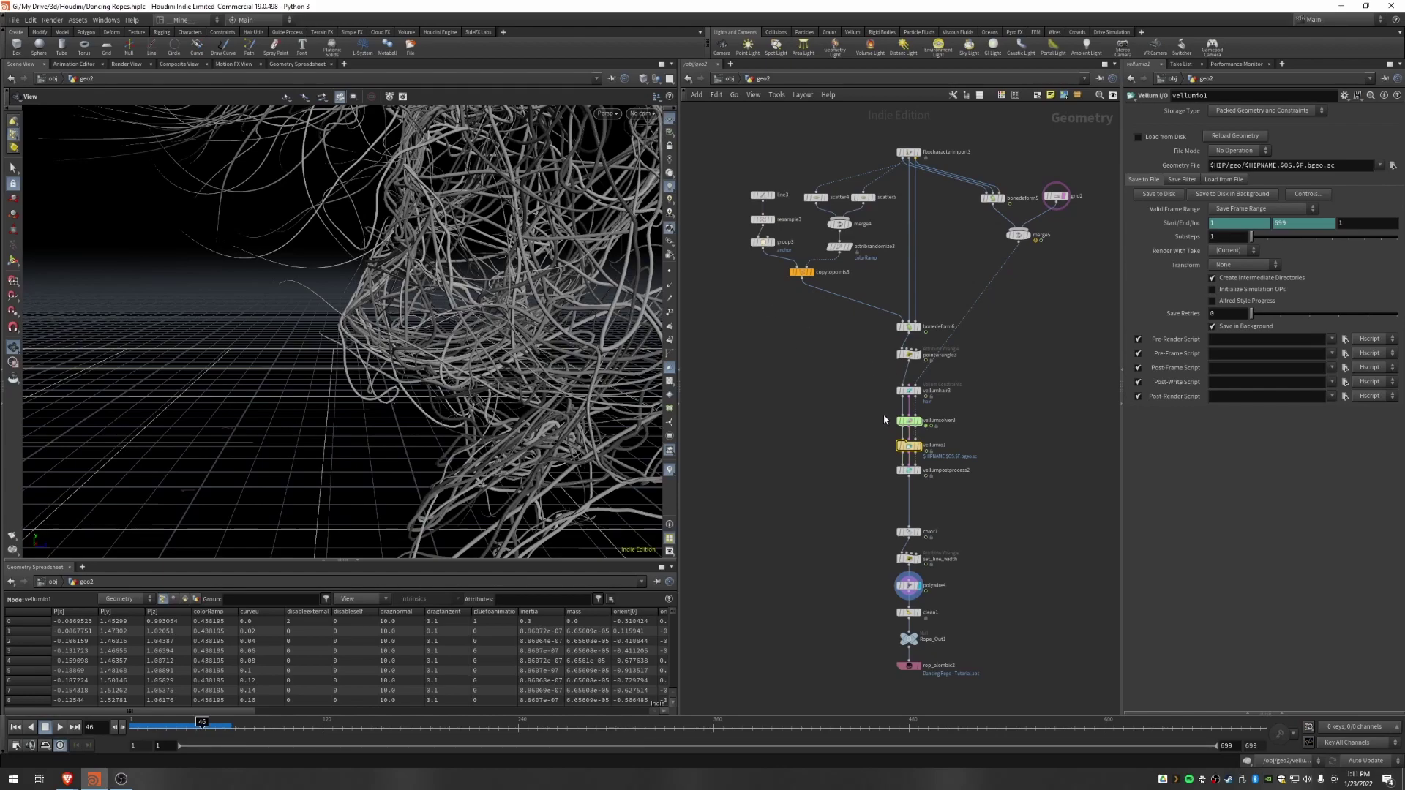
left_click(1259, 165)
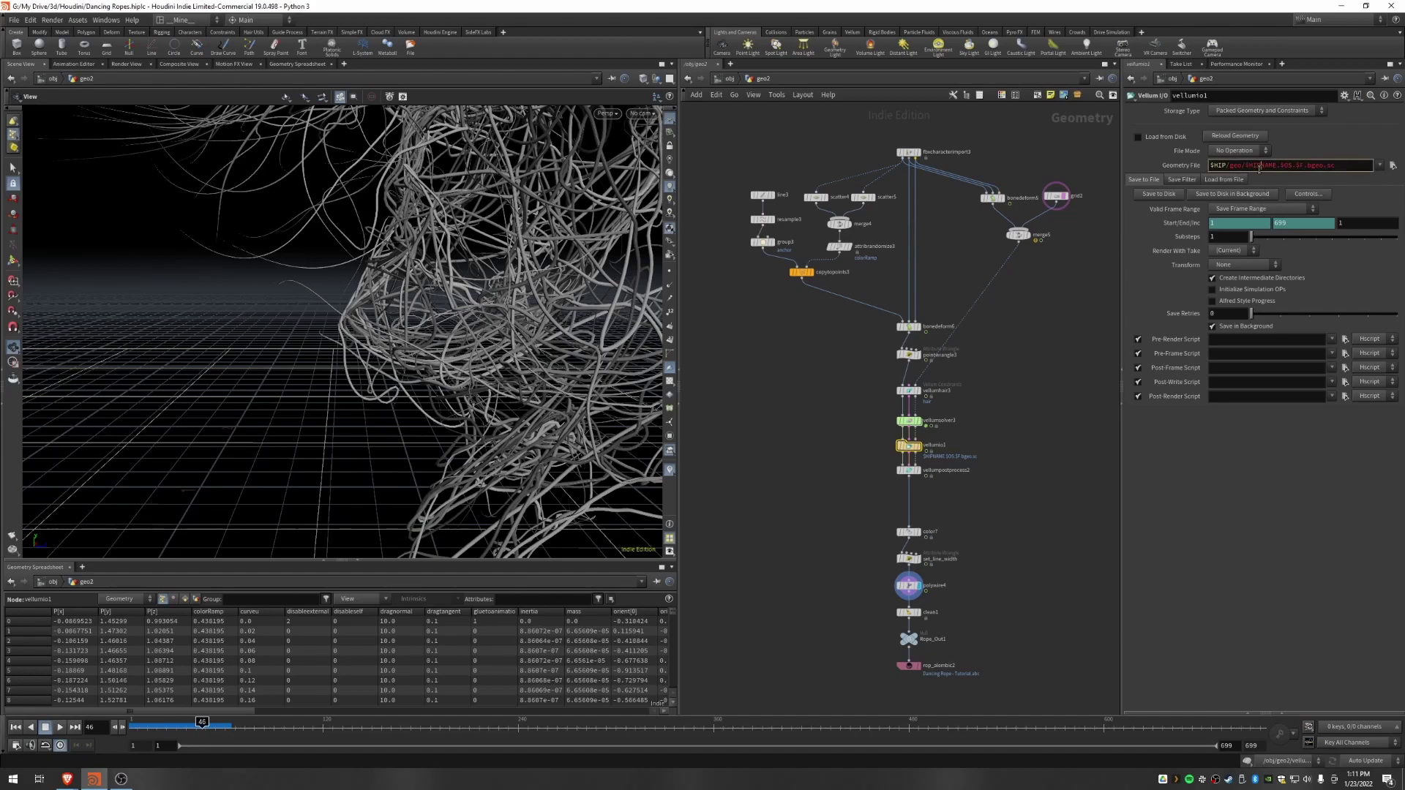
left_click(1228, 166)
key("super+e")
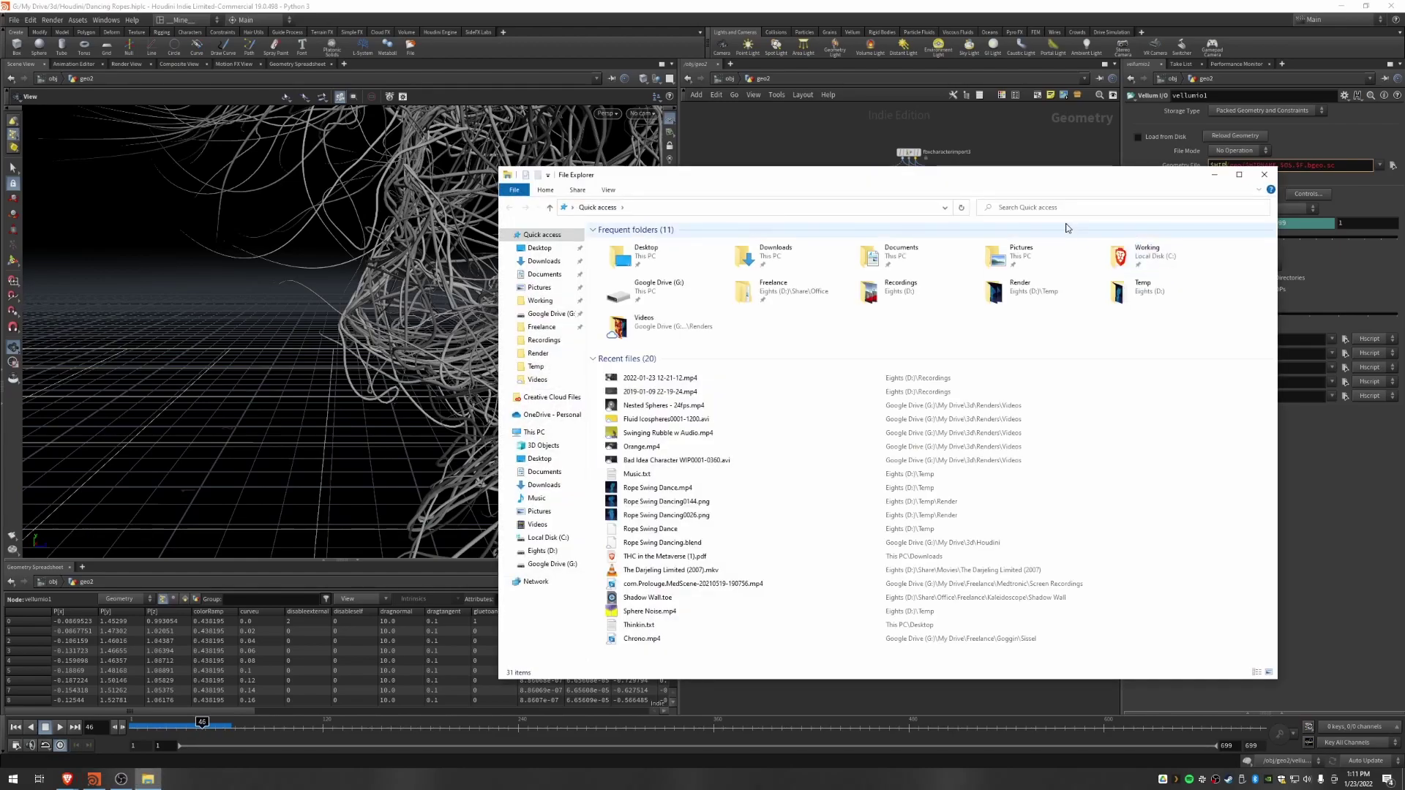
left_click_drag(1080, 178, 1404, 235)
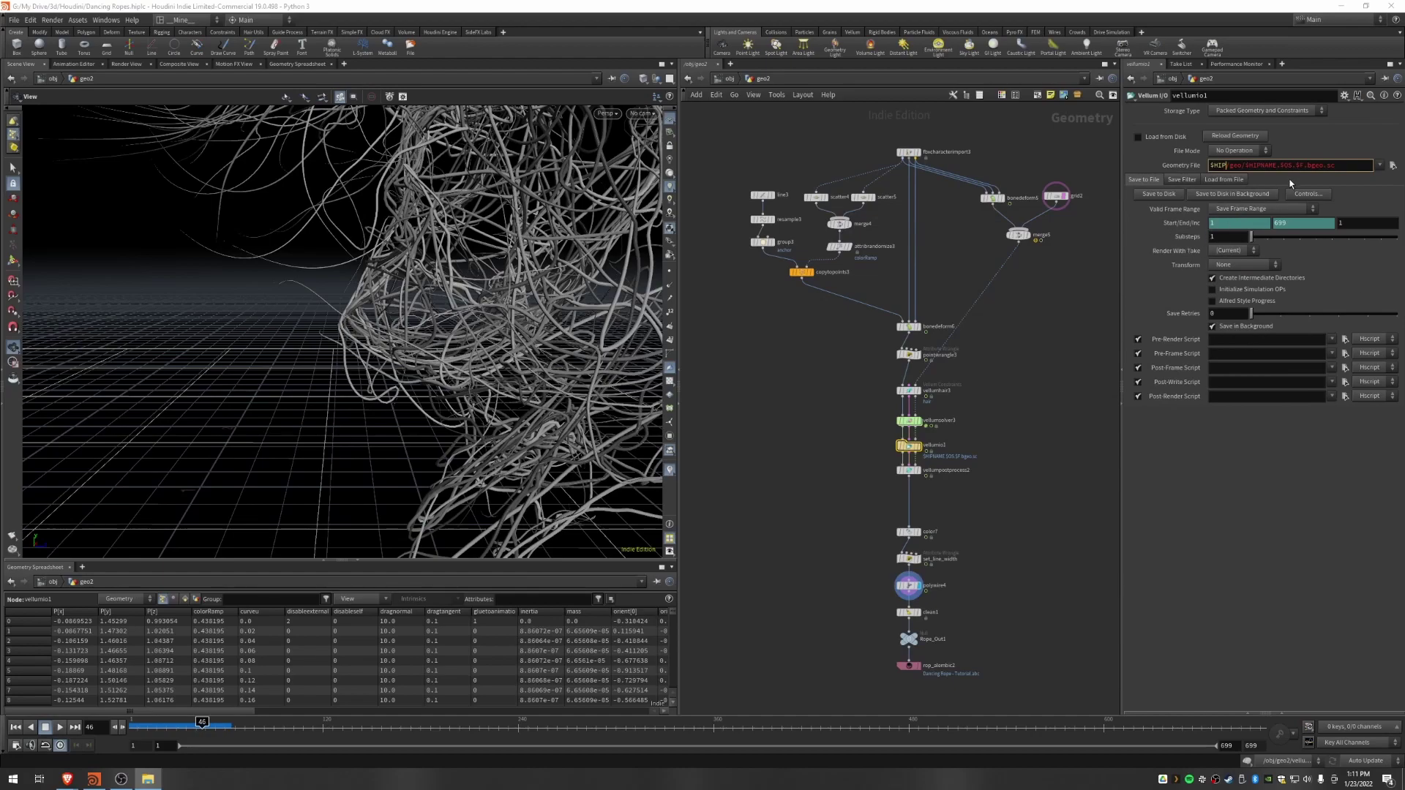
double_click(1219, 167)
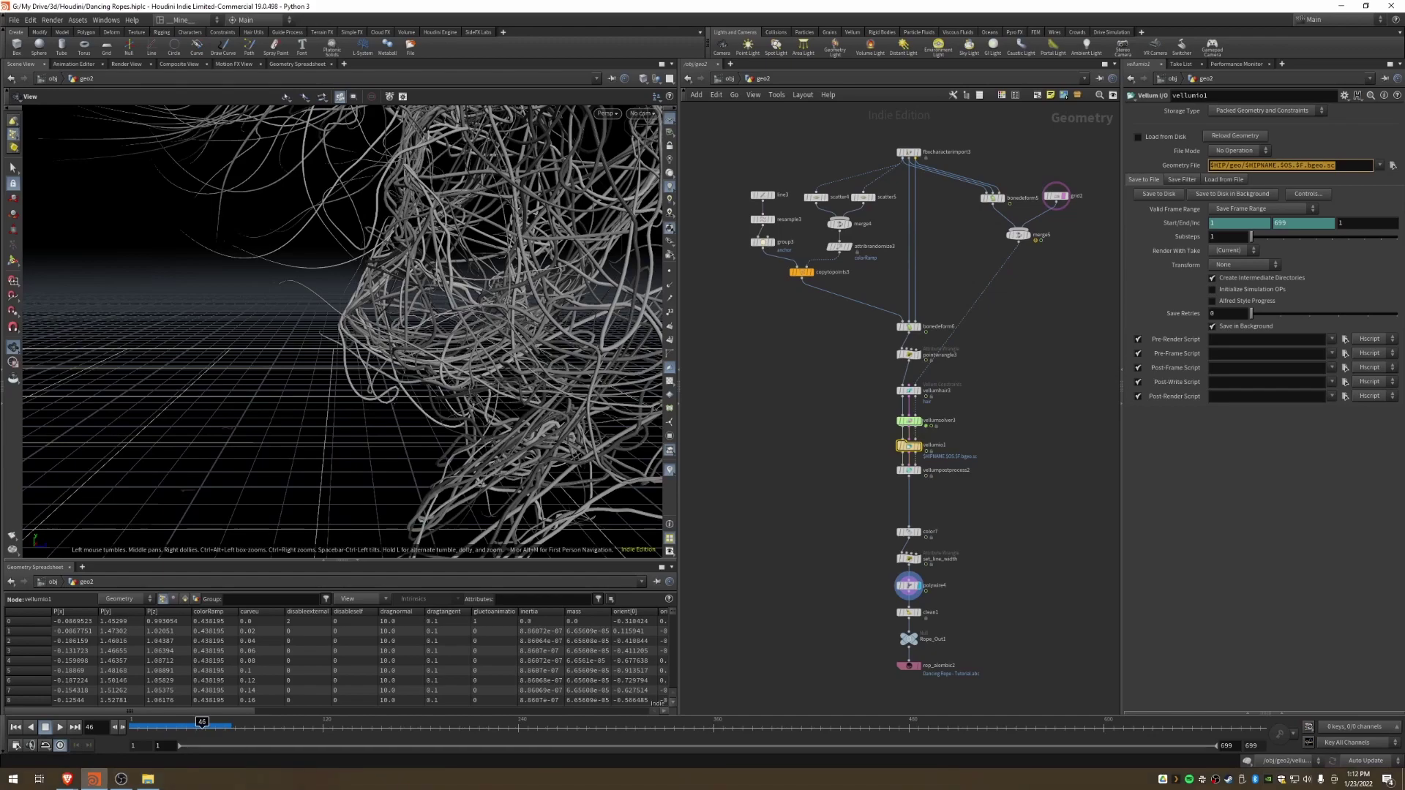
key("alt+Tab")
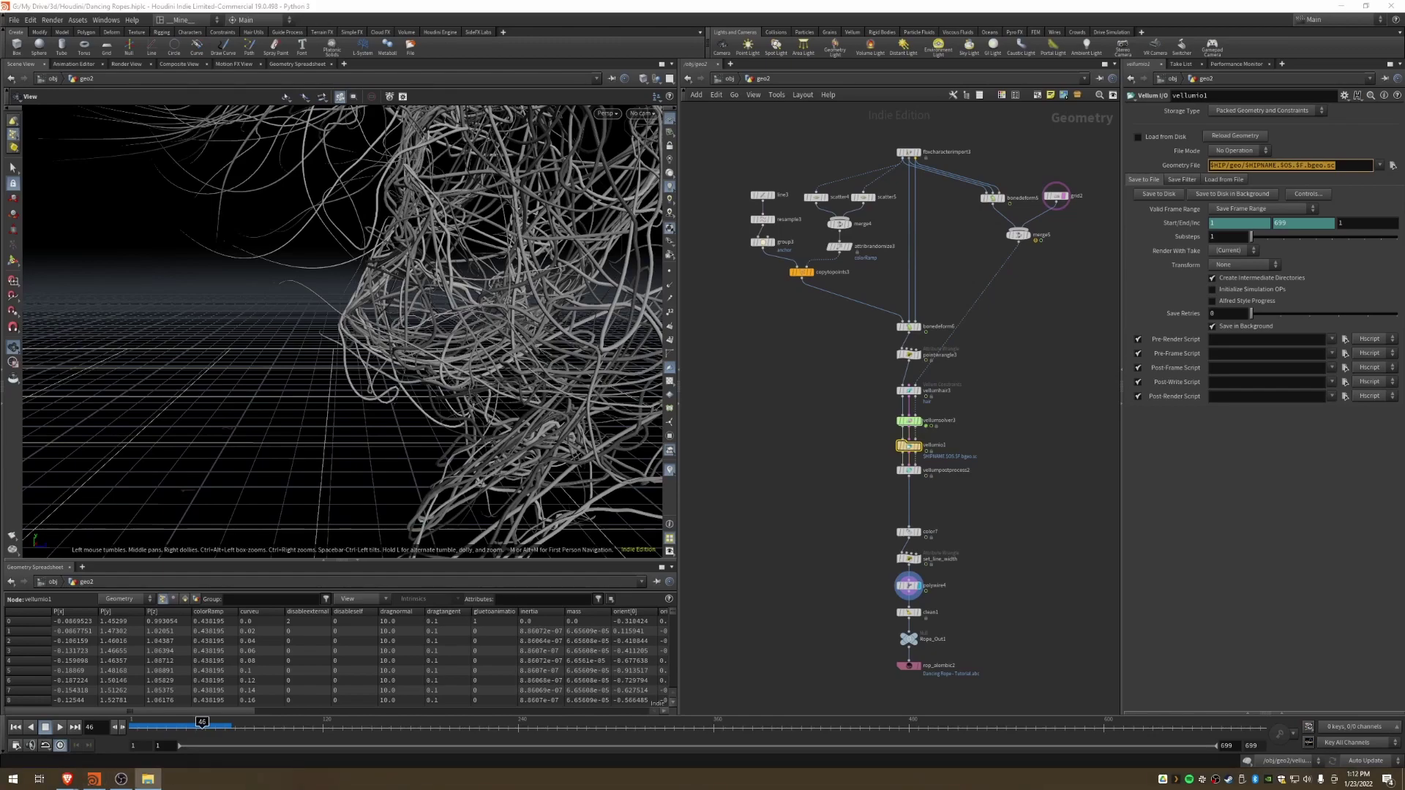
left_click(1241, 166)
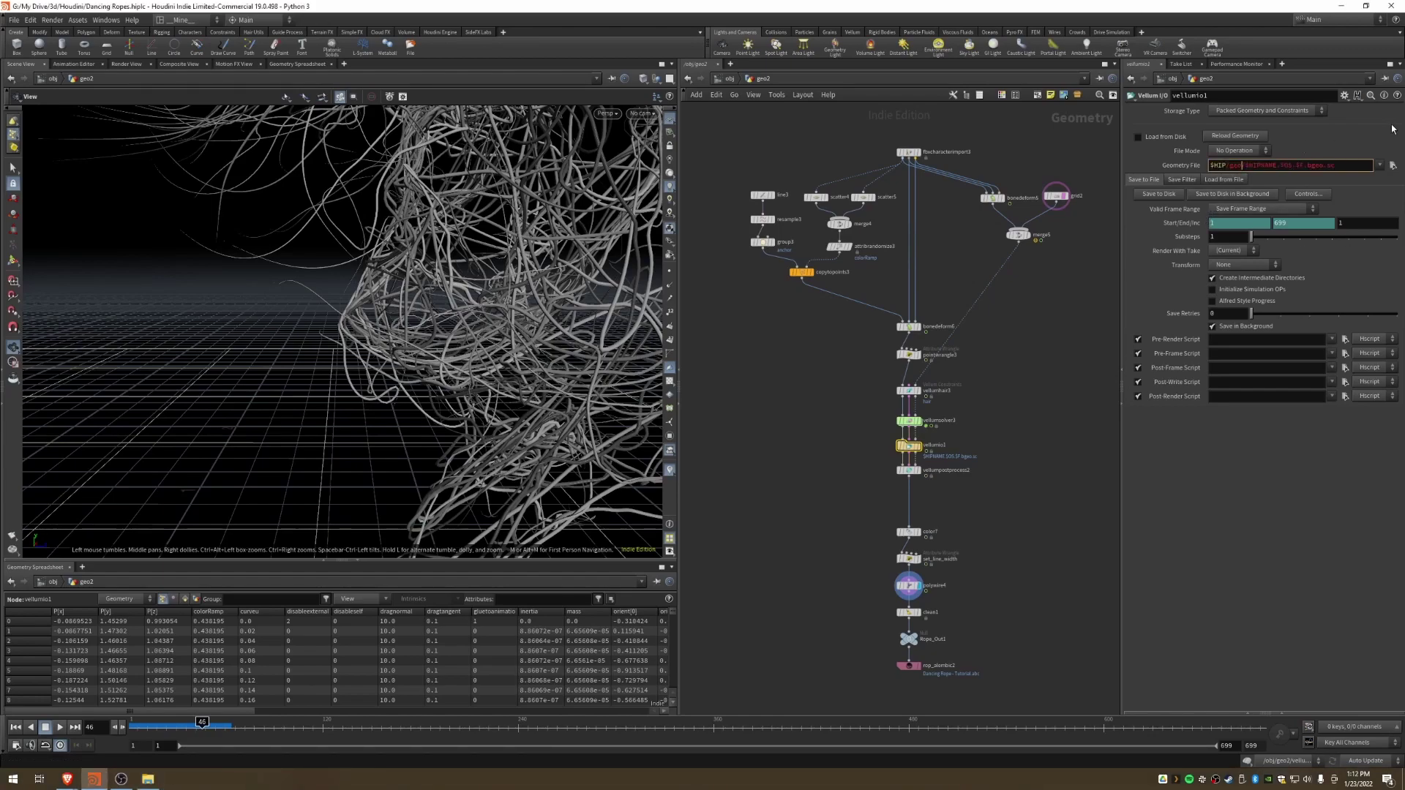
type("D:\\Temp")
type("\\")
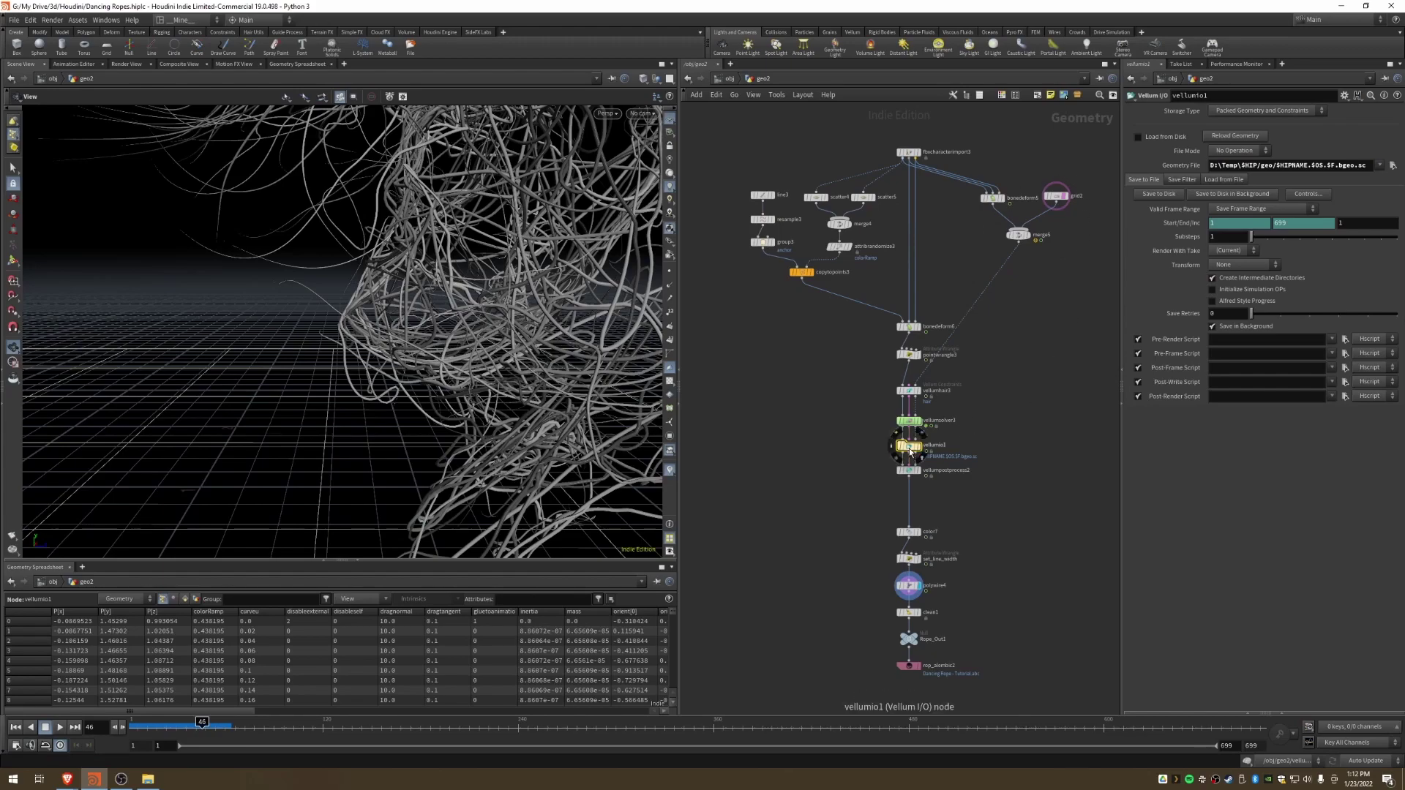
left_click(1172, 194)
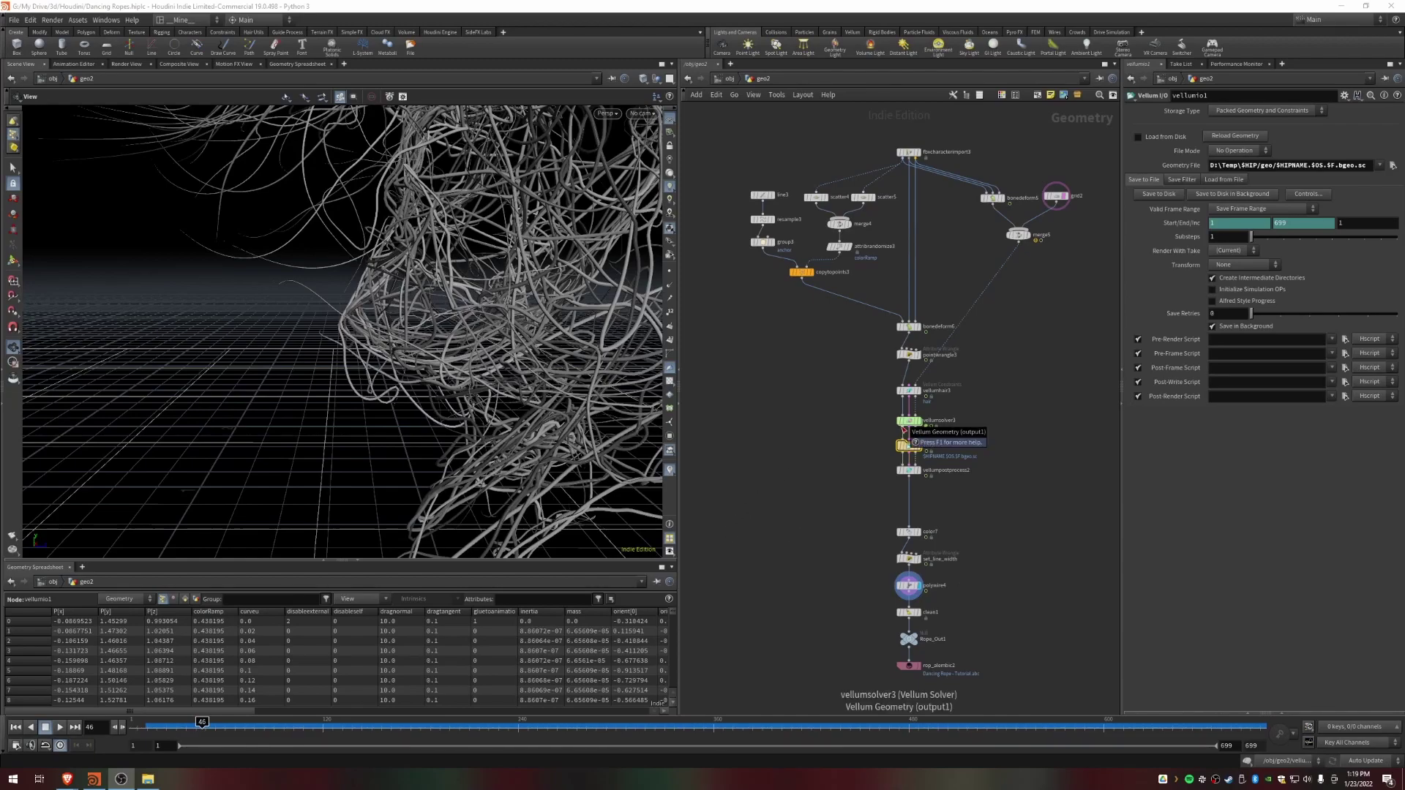
Step: Enable Load from Disk on the vellumio1 node and display its cached output
scroll(922, 444, "up", 2)
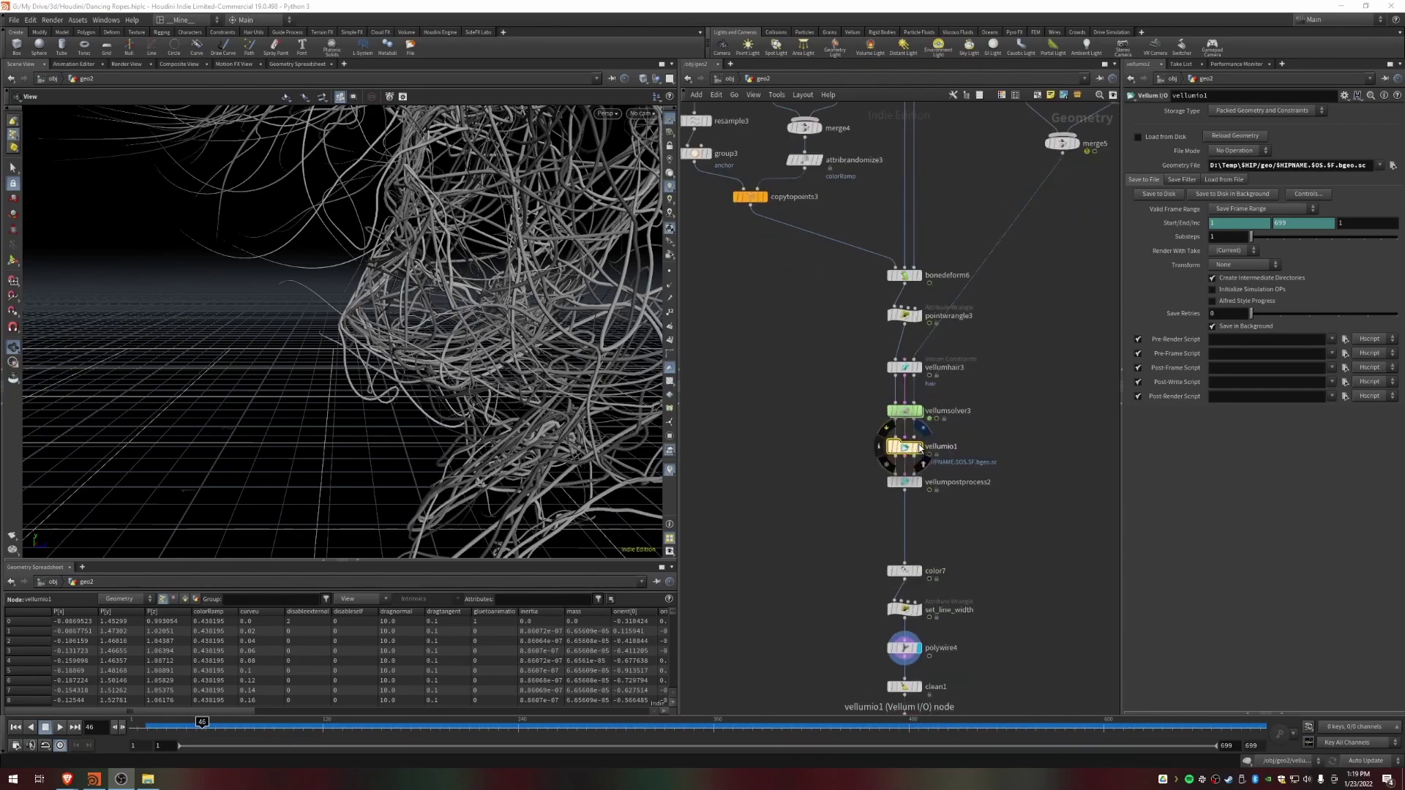
scroll(923, 454, "up", 2)
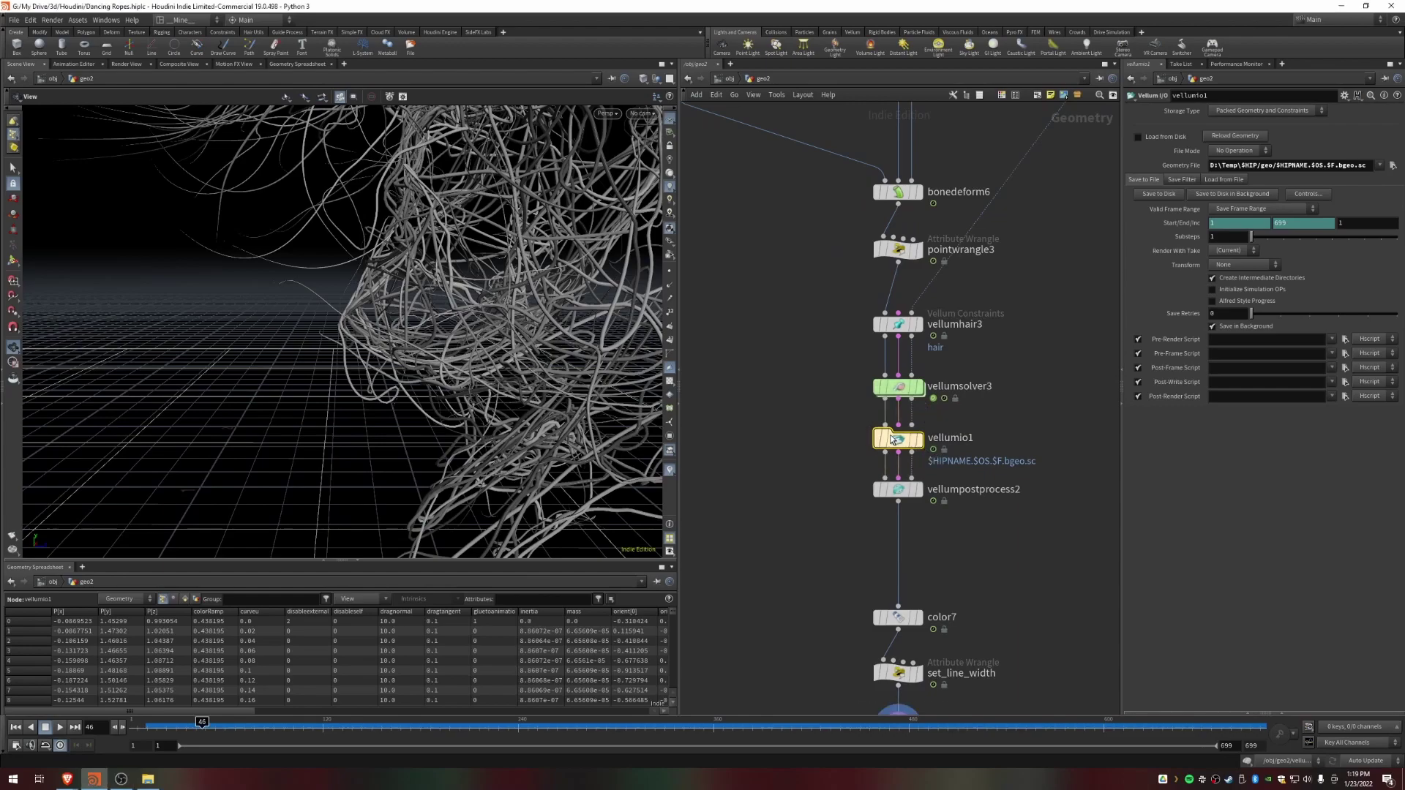
left_click(1138, 136)
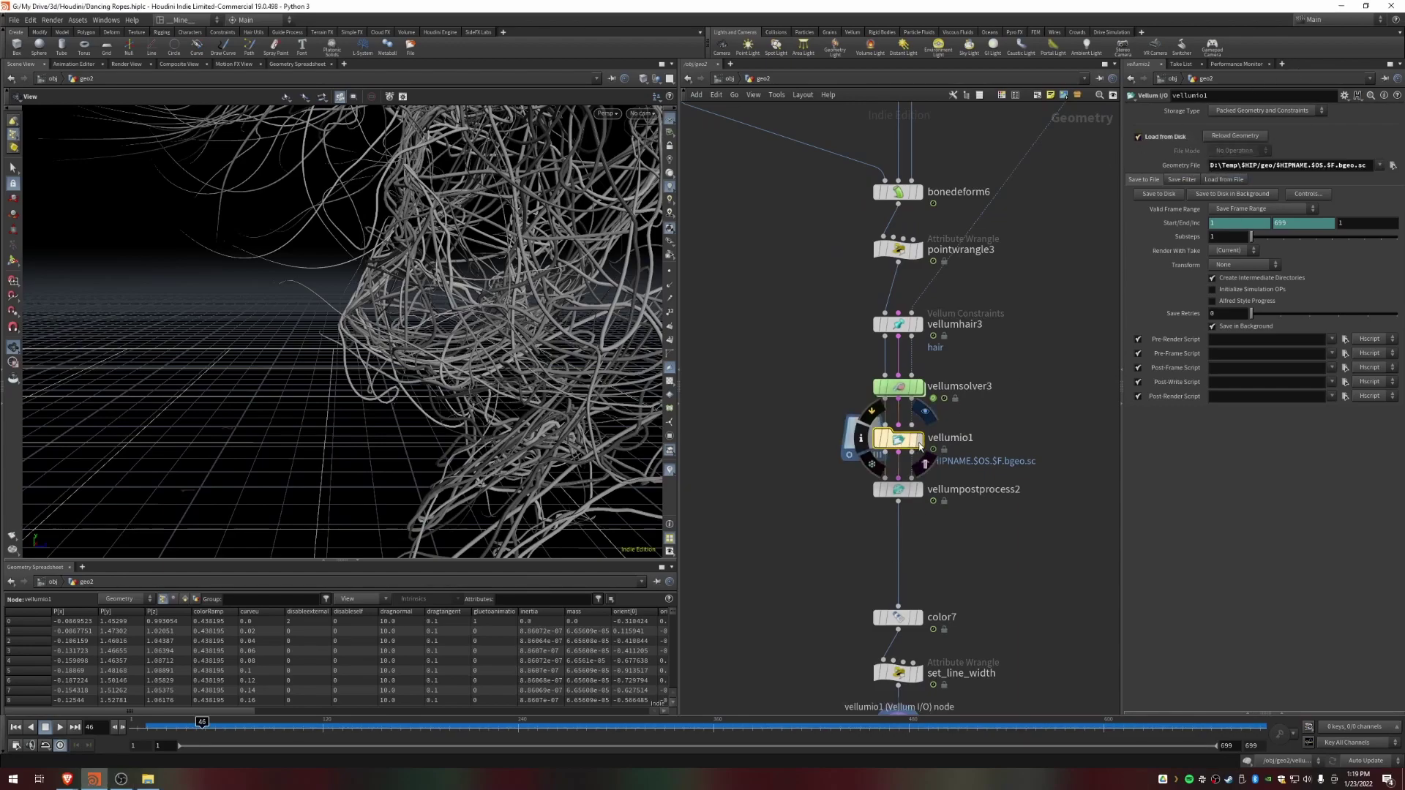
left_click(919, 444)
Step: Scrub through the cached simulation at frames 570, 324 and 458 to review the rope motion
left_click_drag(335, 726, 1054, 726)
right_click_drag(357, 417, 303, 368)
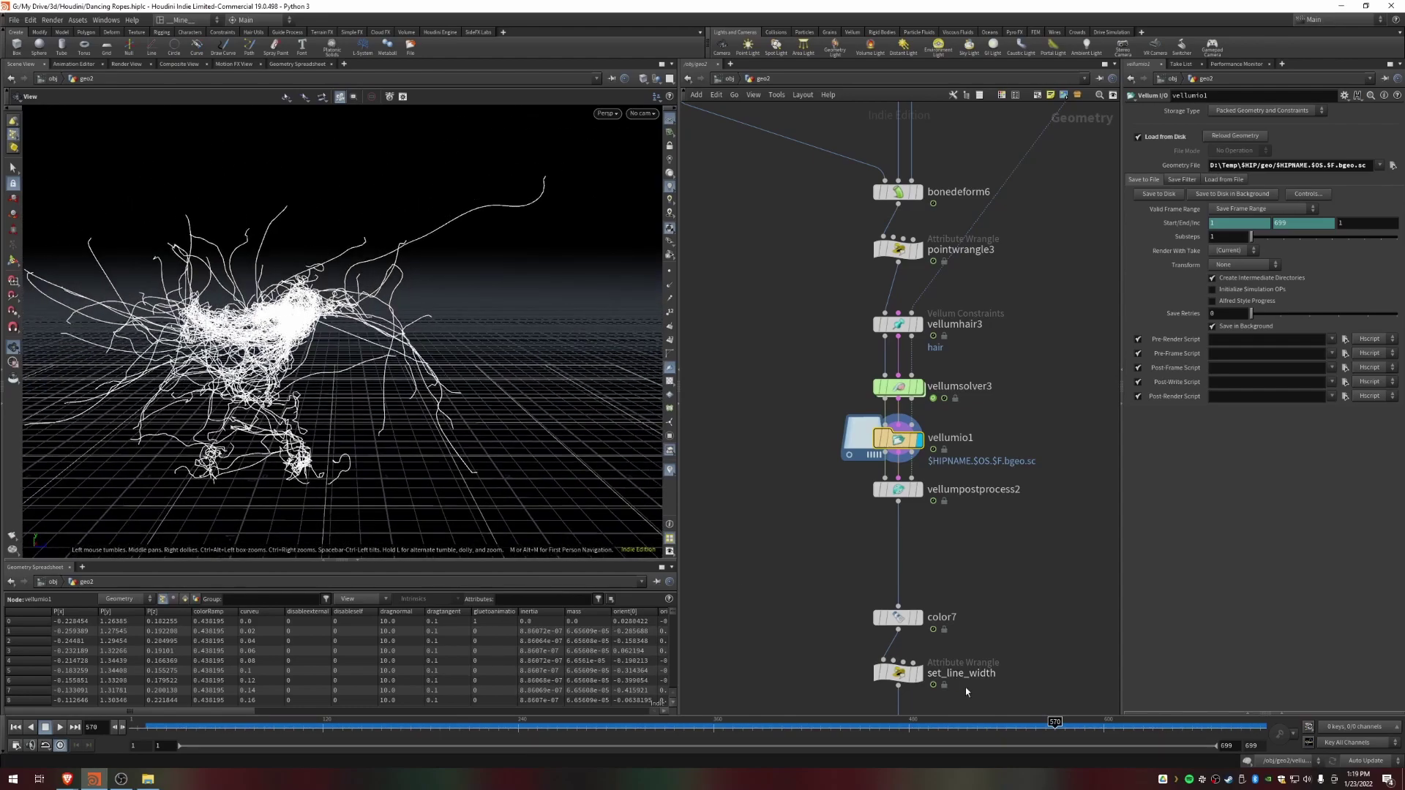
left_click_drag(1121, 727, 656, 720)
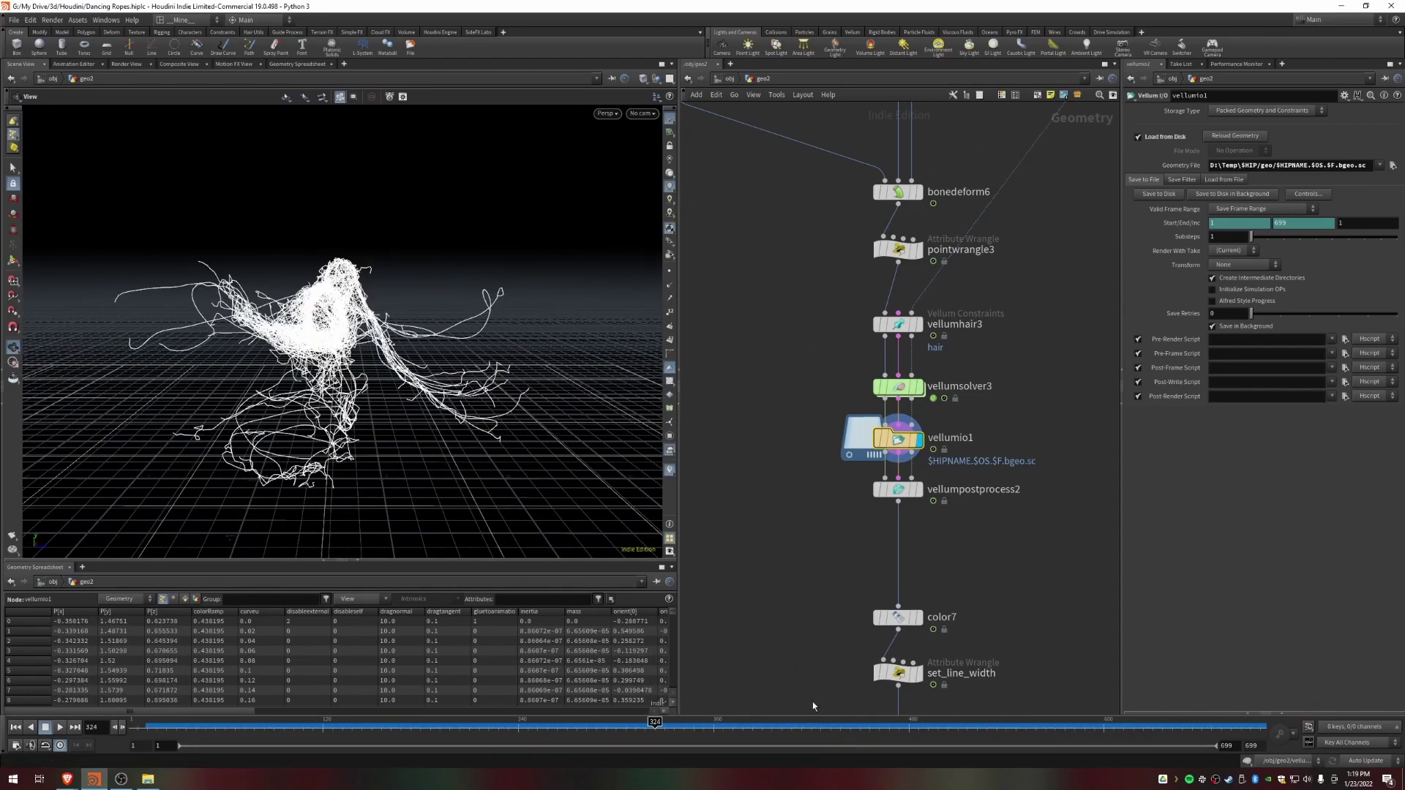
left_click_drag(656, 724, 873, 734)
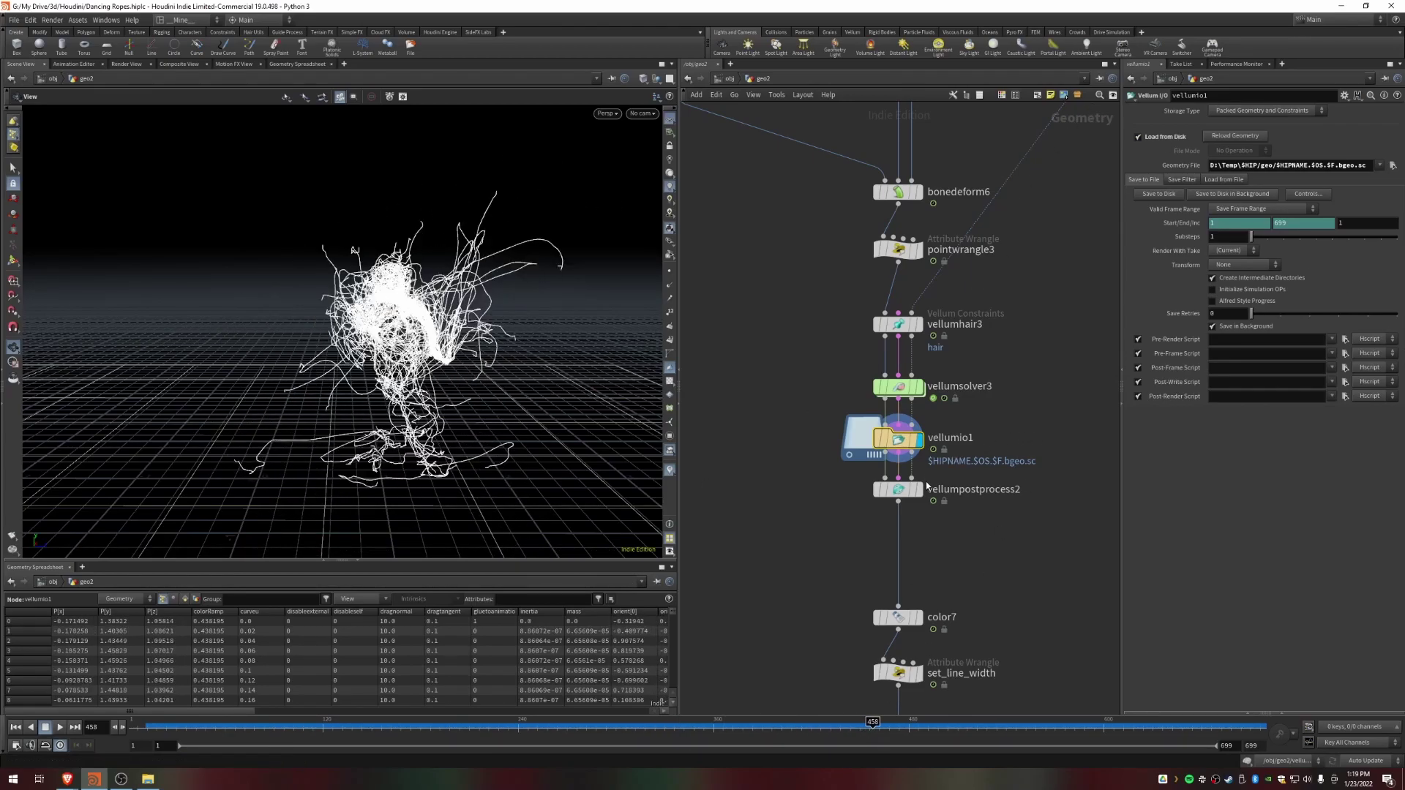
Step: Display vellumpostprocess2 and then polywire4, scrub to frame 335, and enlarge the viewport over the geometry spreadsheet
left_click(920, 490)
middle_click_drag(809, 521, 810, 327)
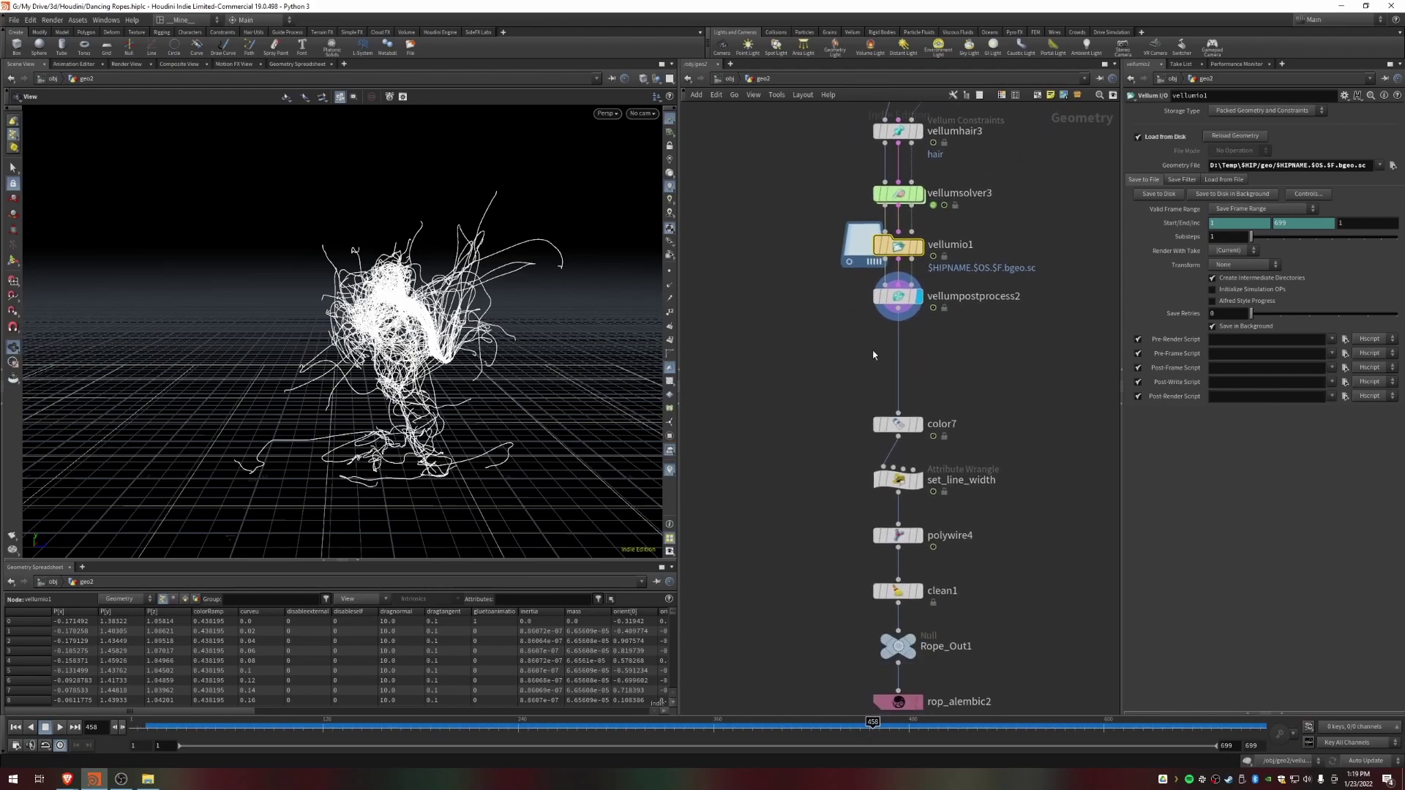
middle_click_drag(832, 560, 823, 459)
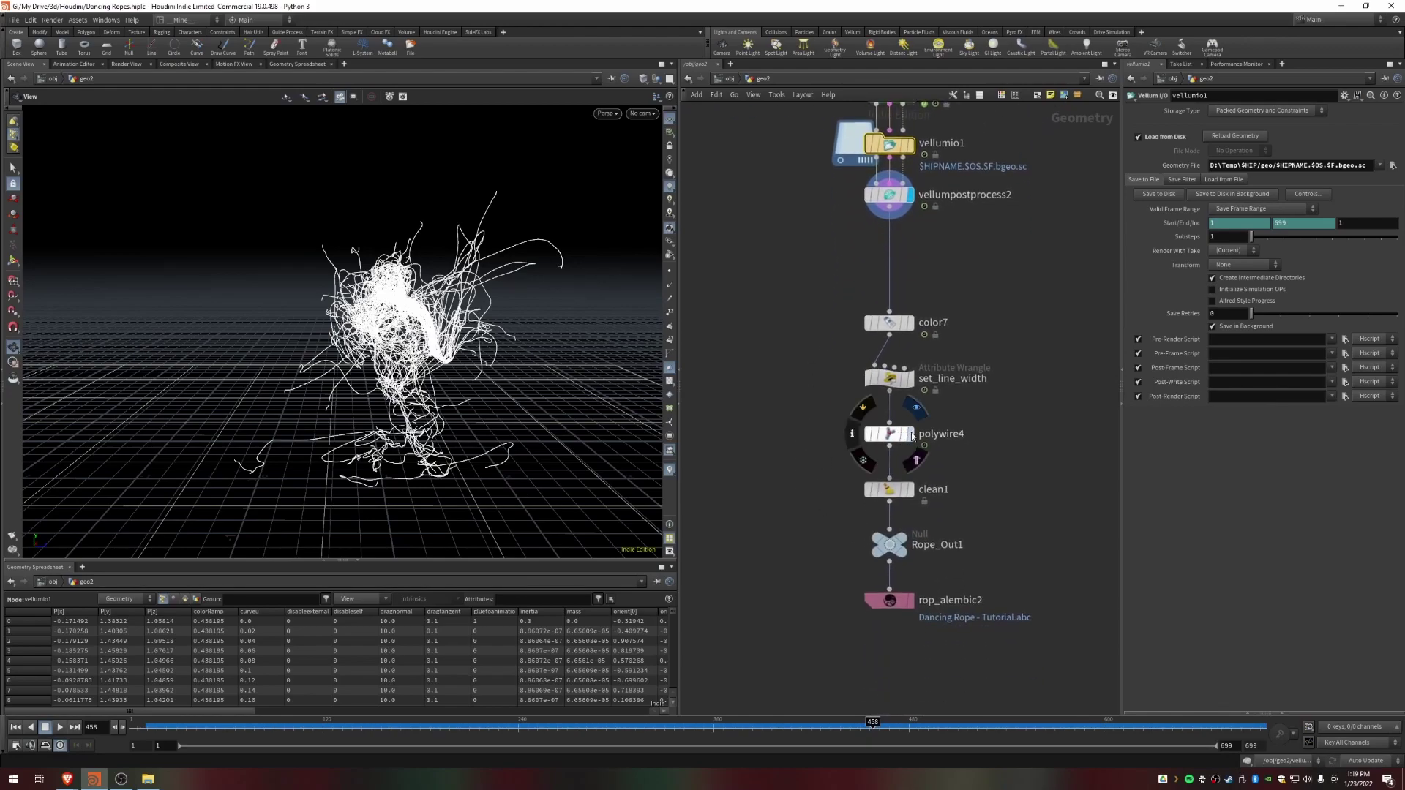
left_click(912, 435)
left_click_drag(870, 730, 670, 730)
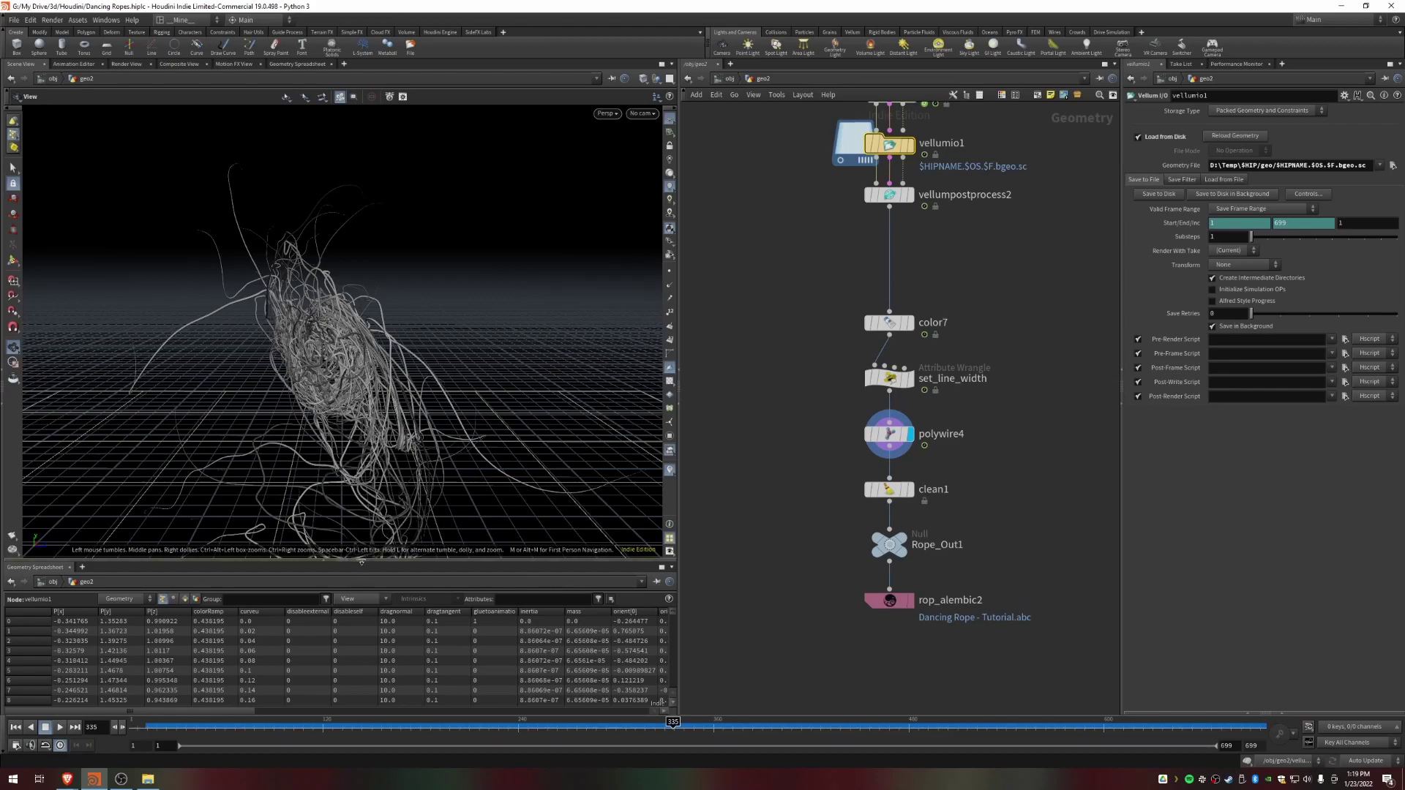
left_click(362, 561)
Step: Export the rope geometry to disk from rop_alembic2 as Dancing Rope - Tutorial.abc
scroll(837, 584, "up", 3)
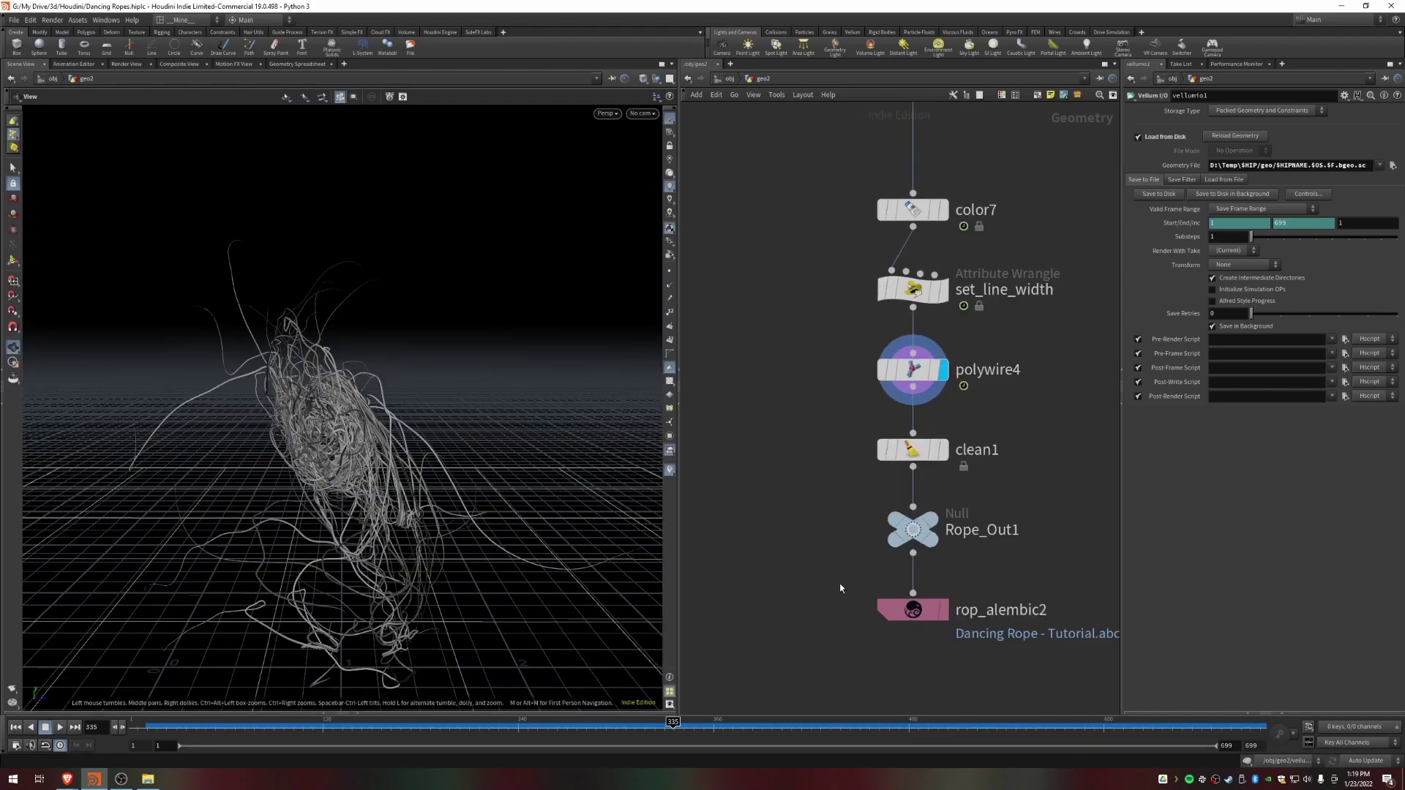
left_click(905, 607)
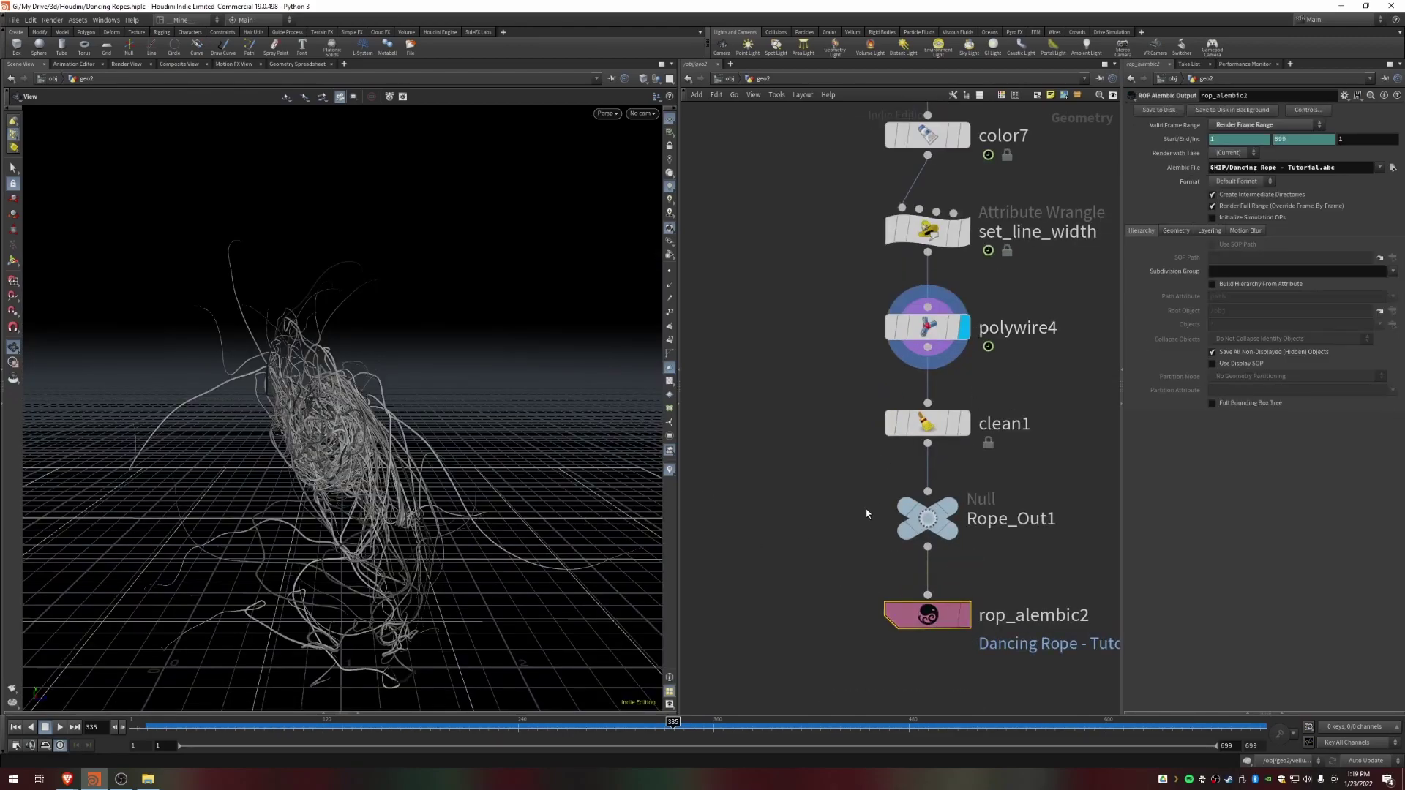
middle_click_drag(869, 512, 759, 449)
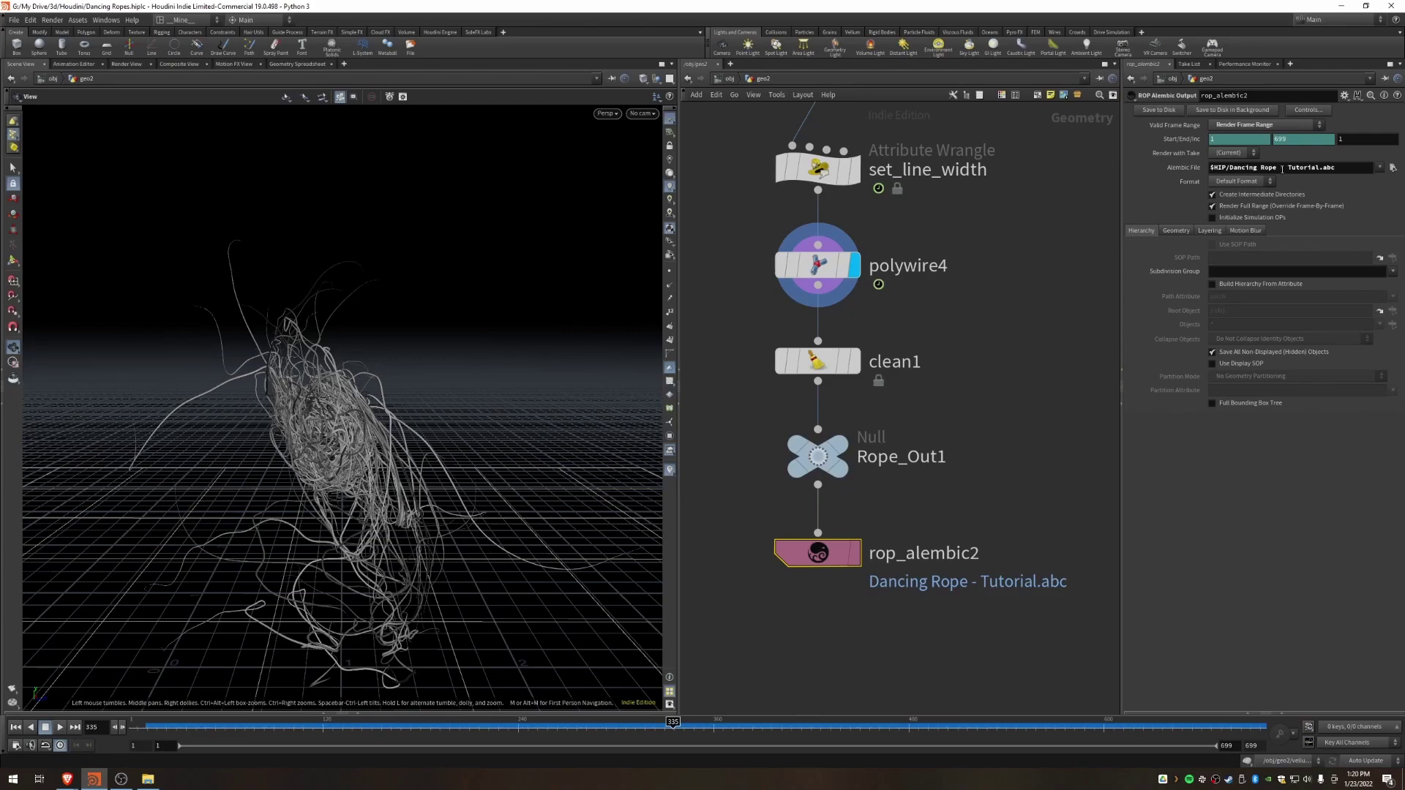
double_click(1242, 168)
left_click(1155, 110)
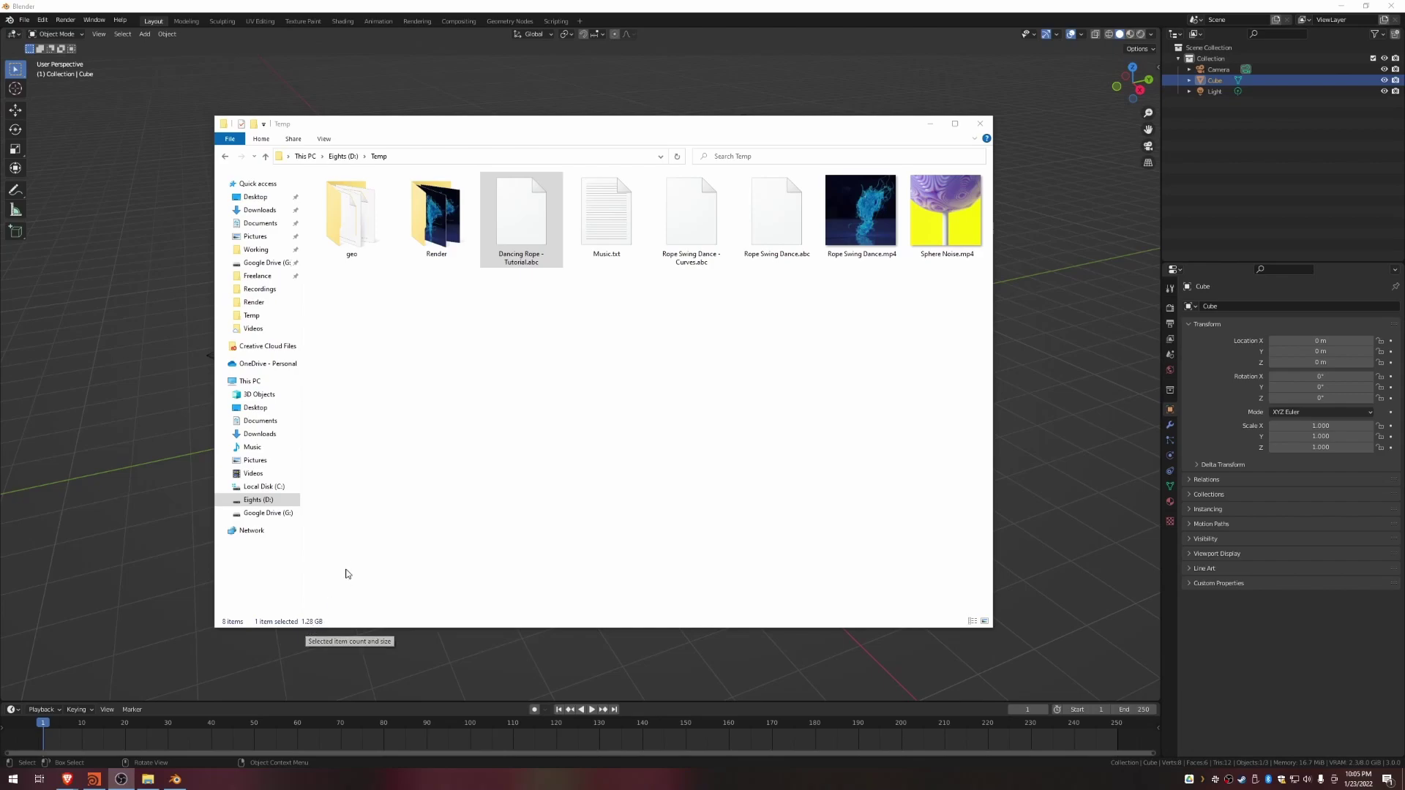
Step: Bring up Blender, move the file window aside, dismiss the splash screen and delete all default scene objects
left_click_drag(577, 123, 1404, 139)
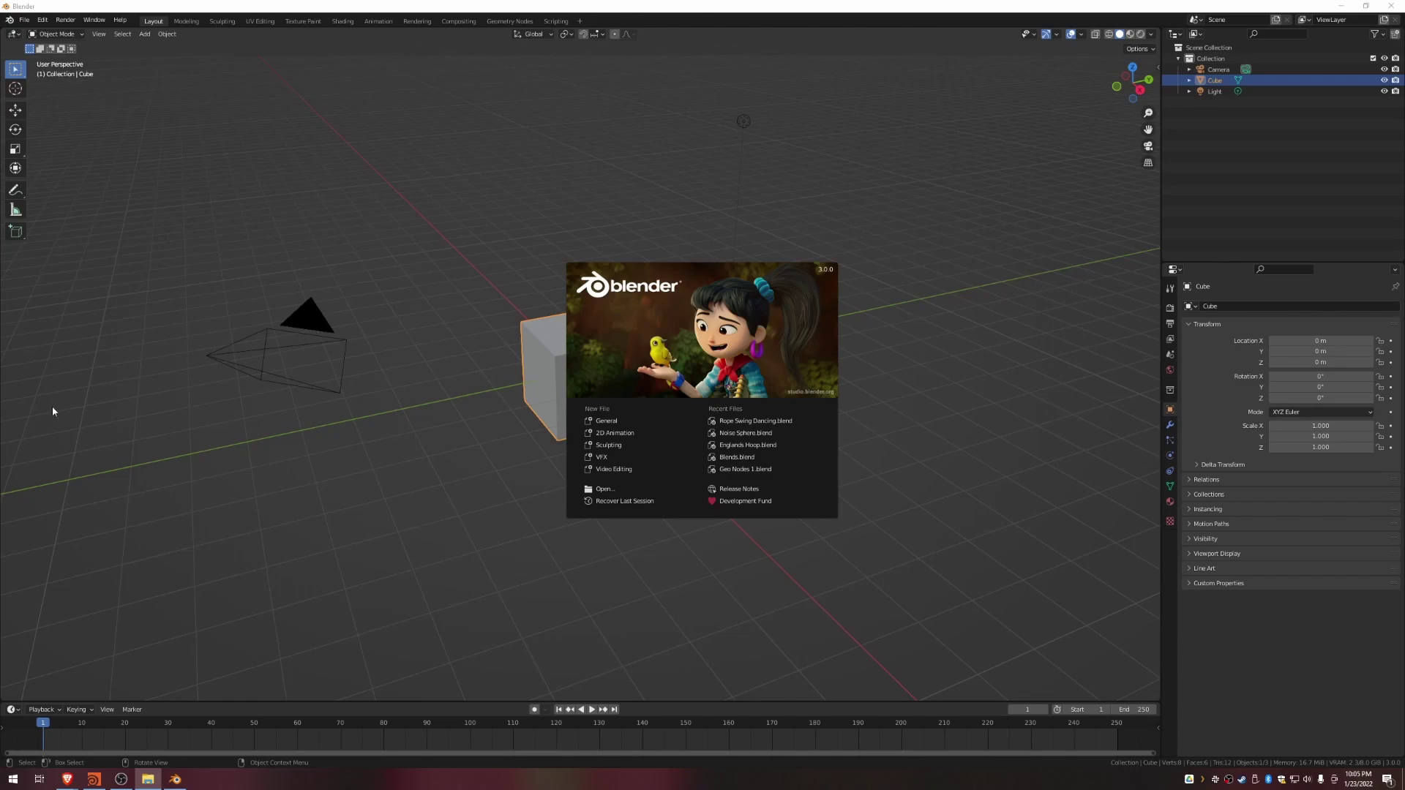
left_click(412, 474)
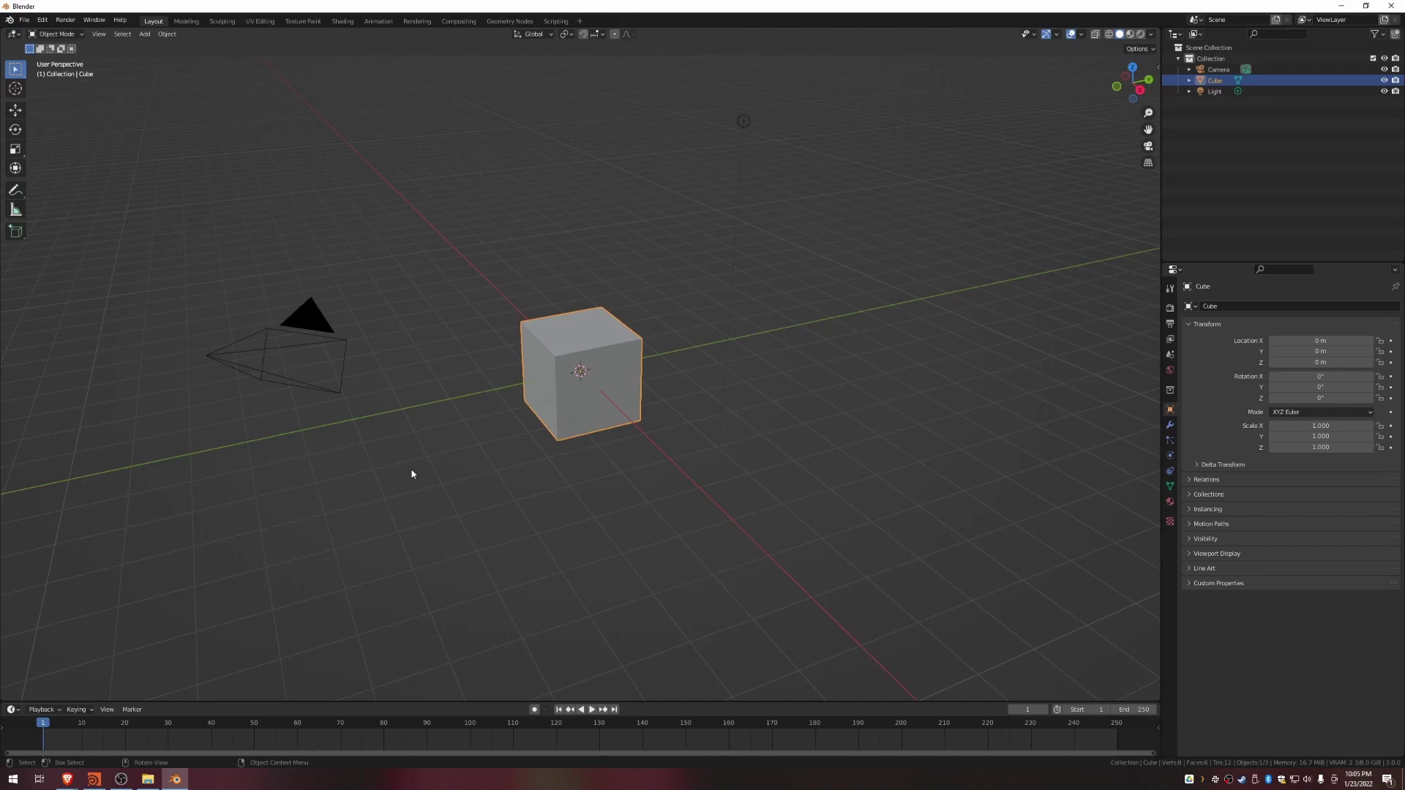
key("a")
key("x")
left_click(412, 474)
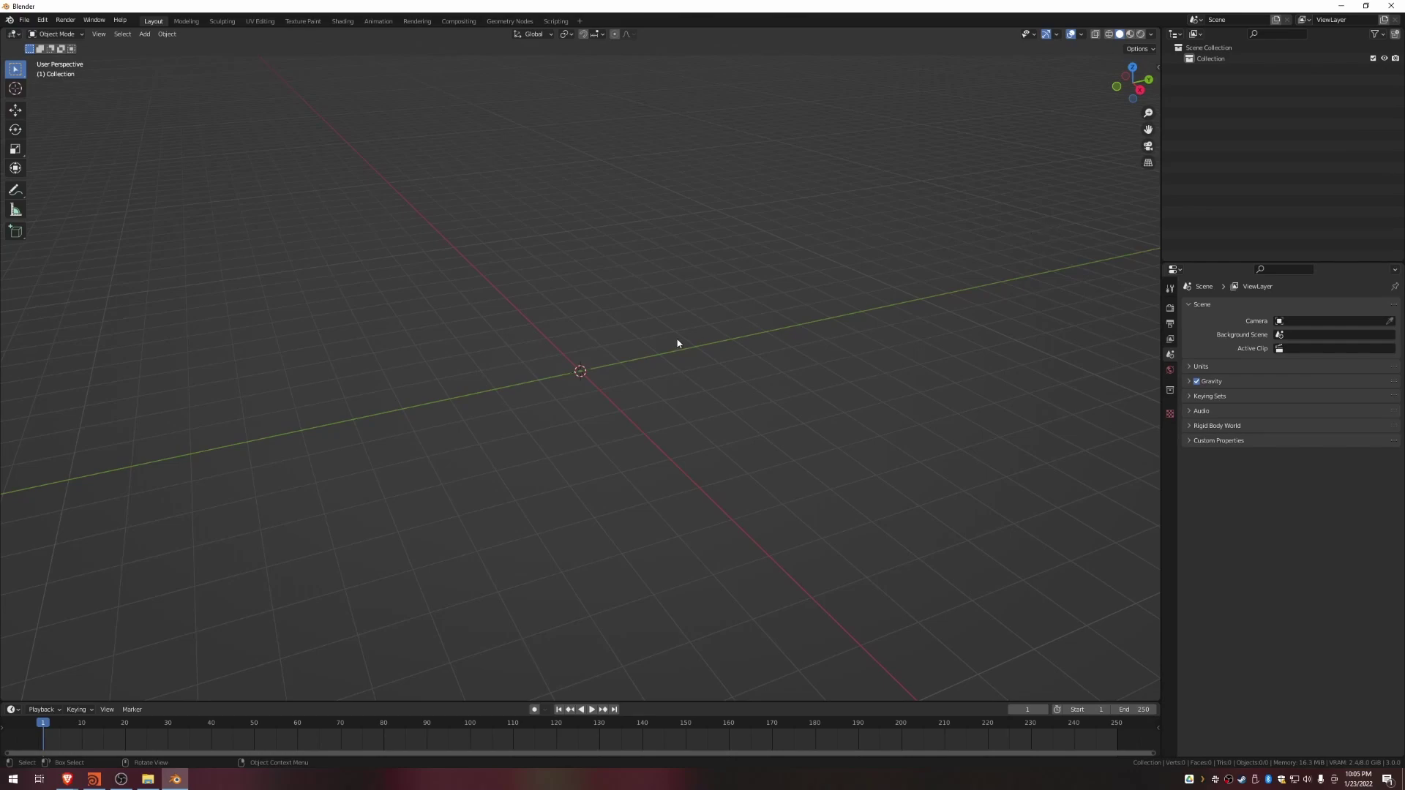
Step: Import the Alembic file Dancing Rope - Tutorial.abc from the Temp folder on drive D
key("F3")
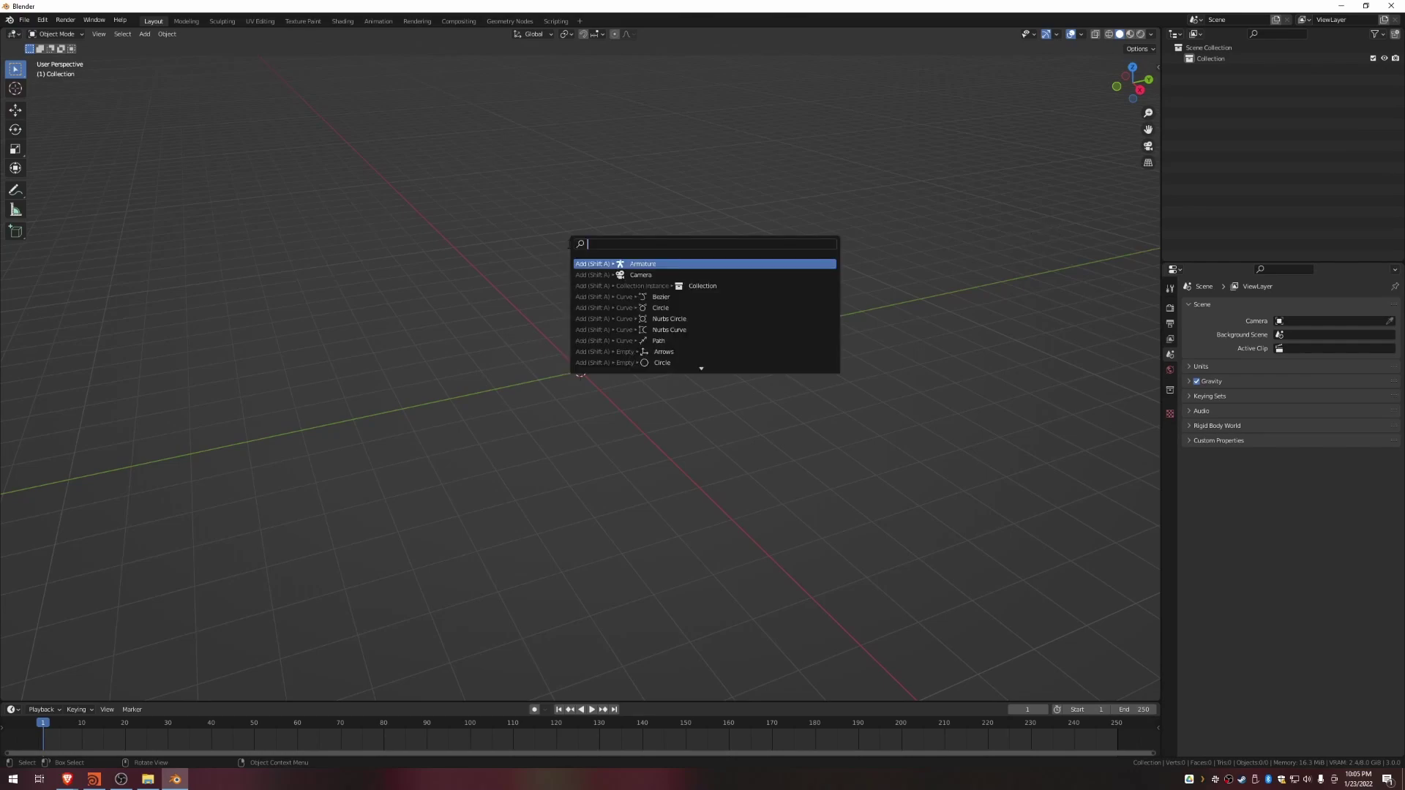
type("import")
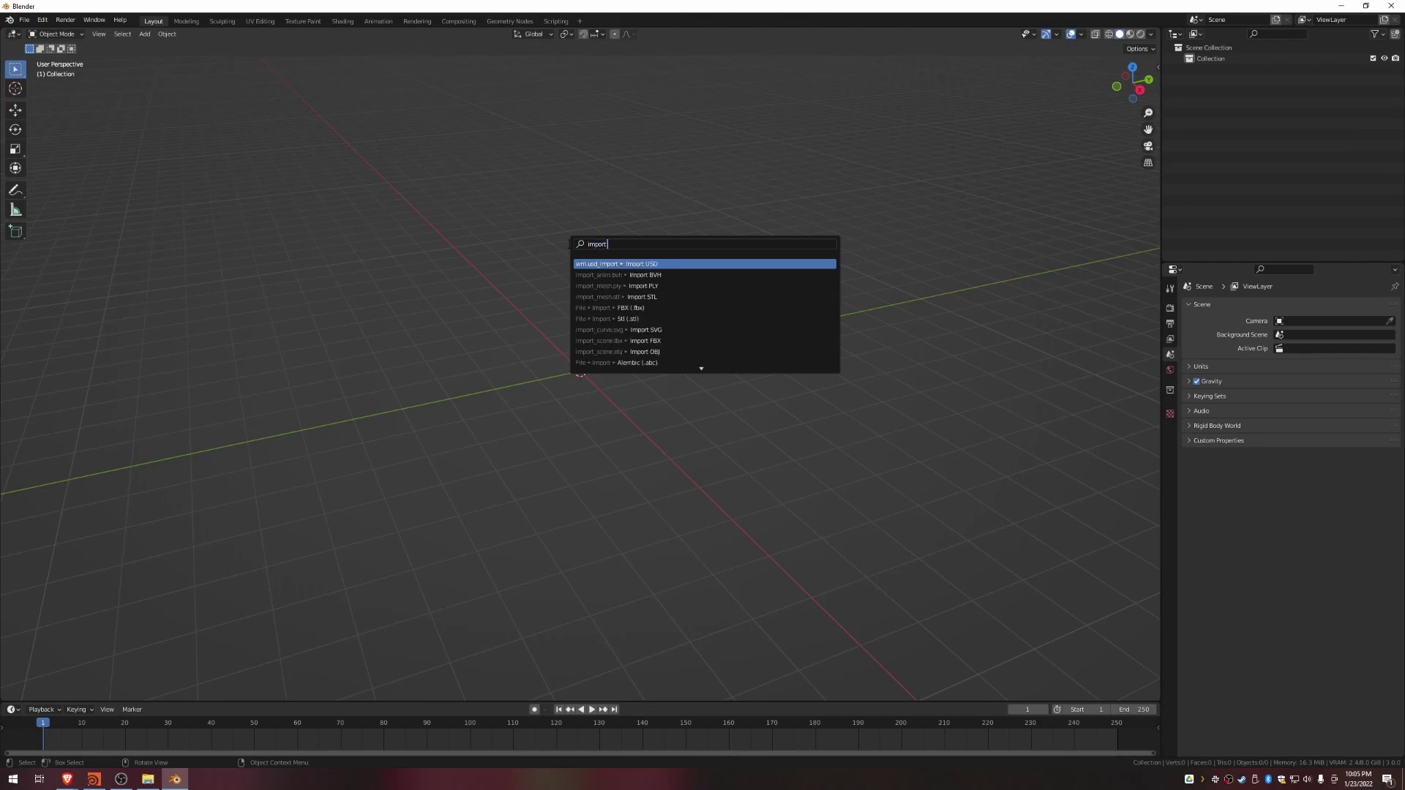
type(" alem")
key("Return")
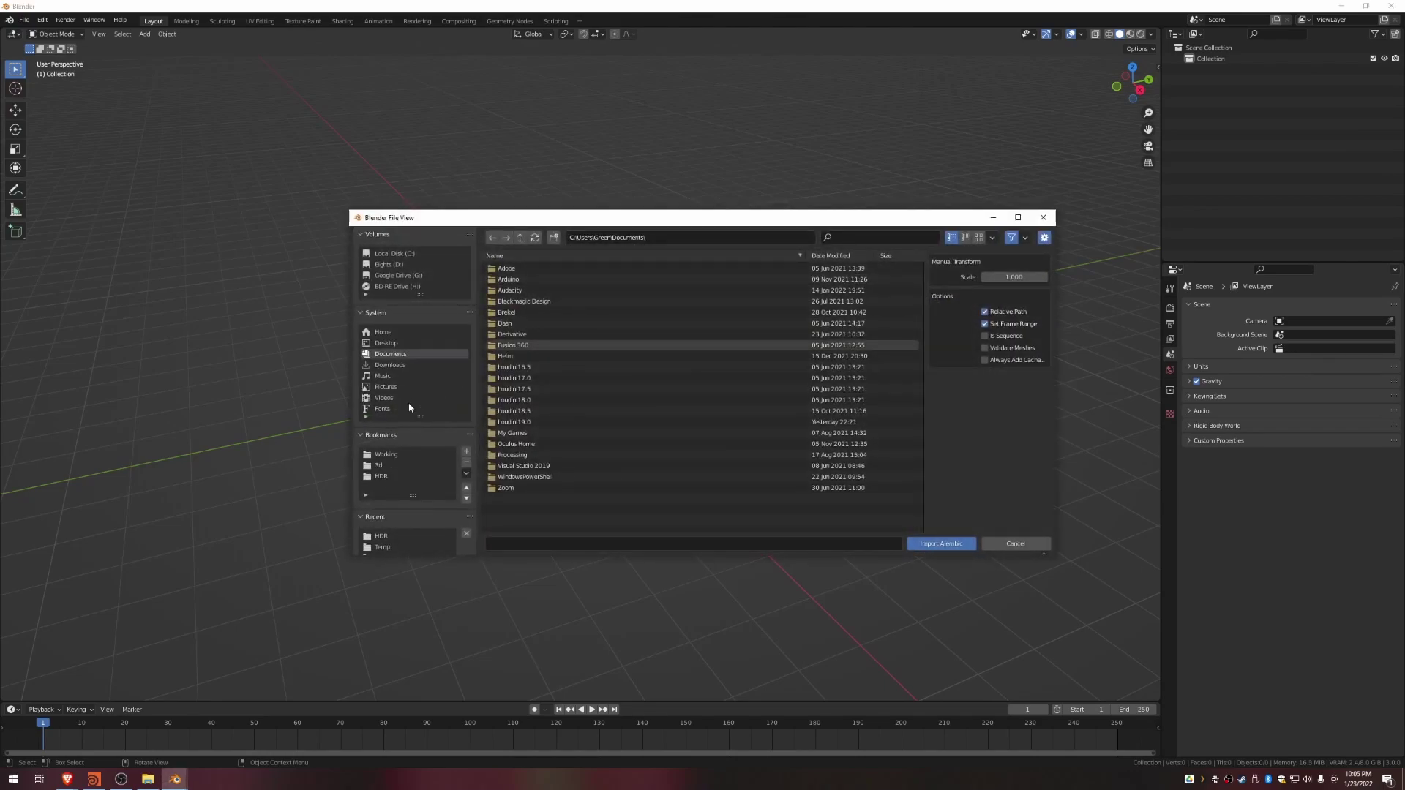
left_click(396, 266)
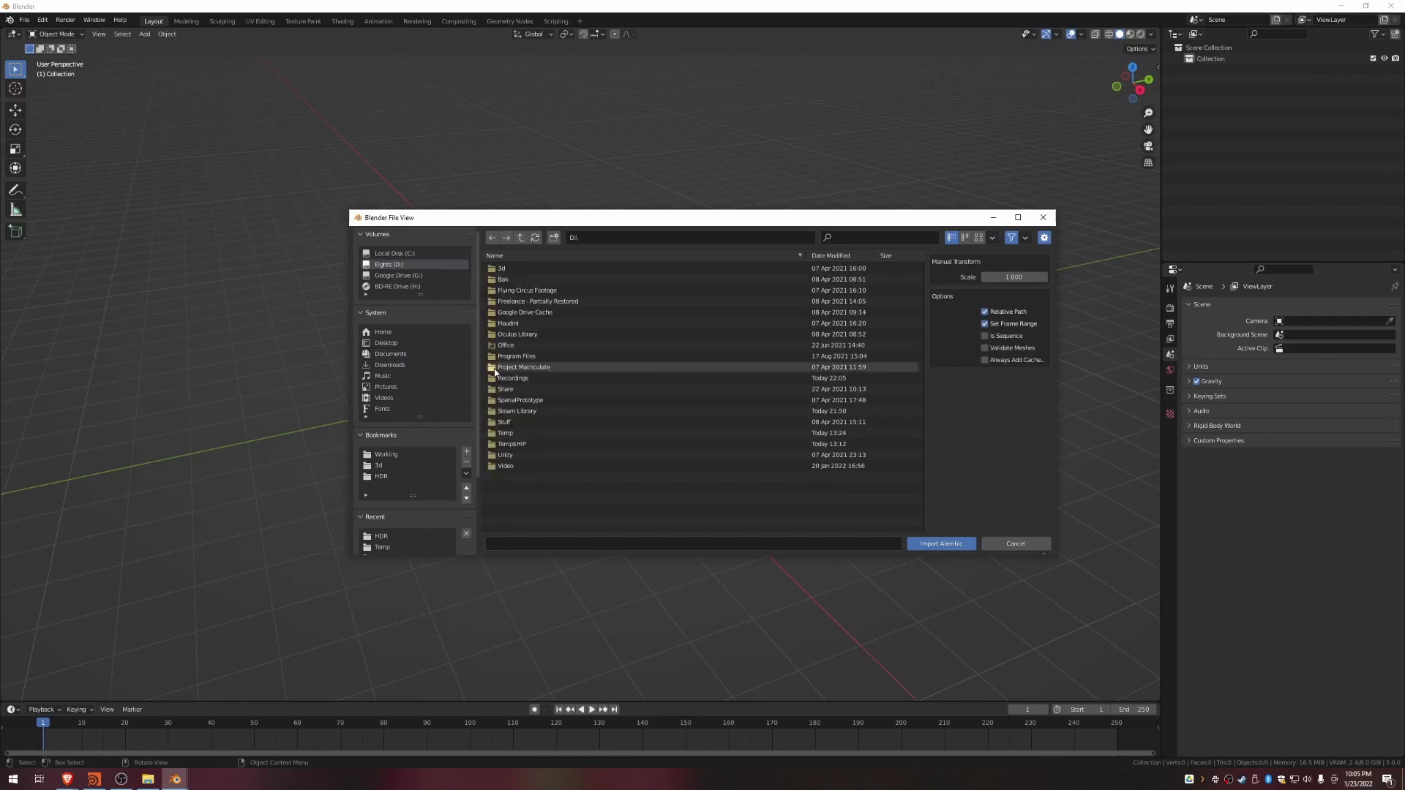
left_click(503, 433)
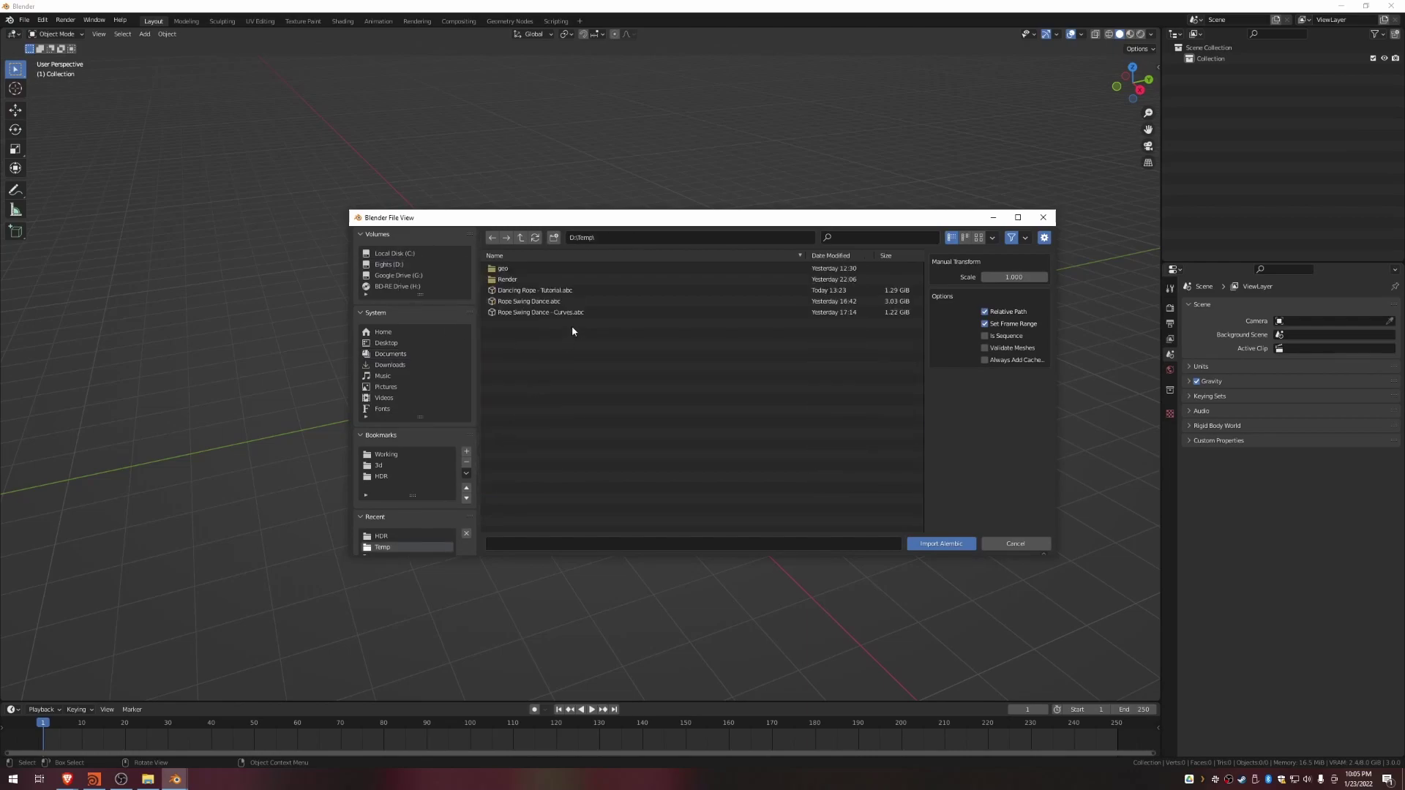
double_click(524, 291)
Step: Scrub to frame 30 and inspect the imported rope geometry in the viewport
scroll(554, 406, "up", 4)
scroll(554, 405, "down", 1)
left_click_drag(265, 724, 169, 730)
scroll(363, 414, "down", 1)
scroll(365, 412, "up", 2)
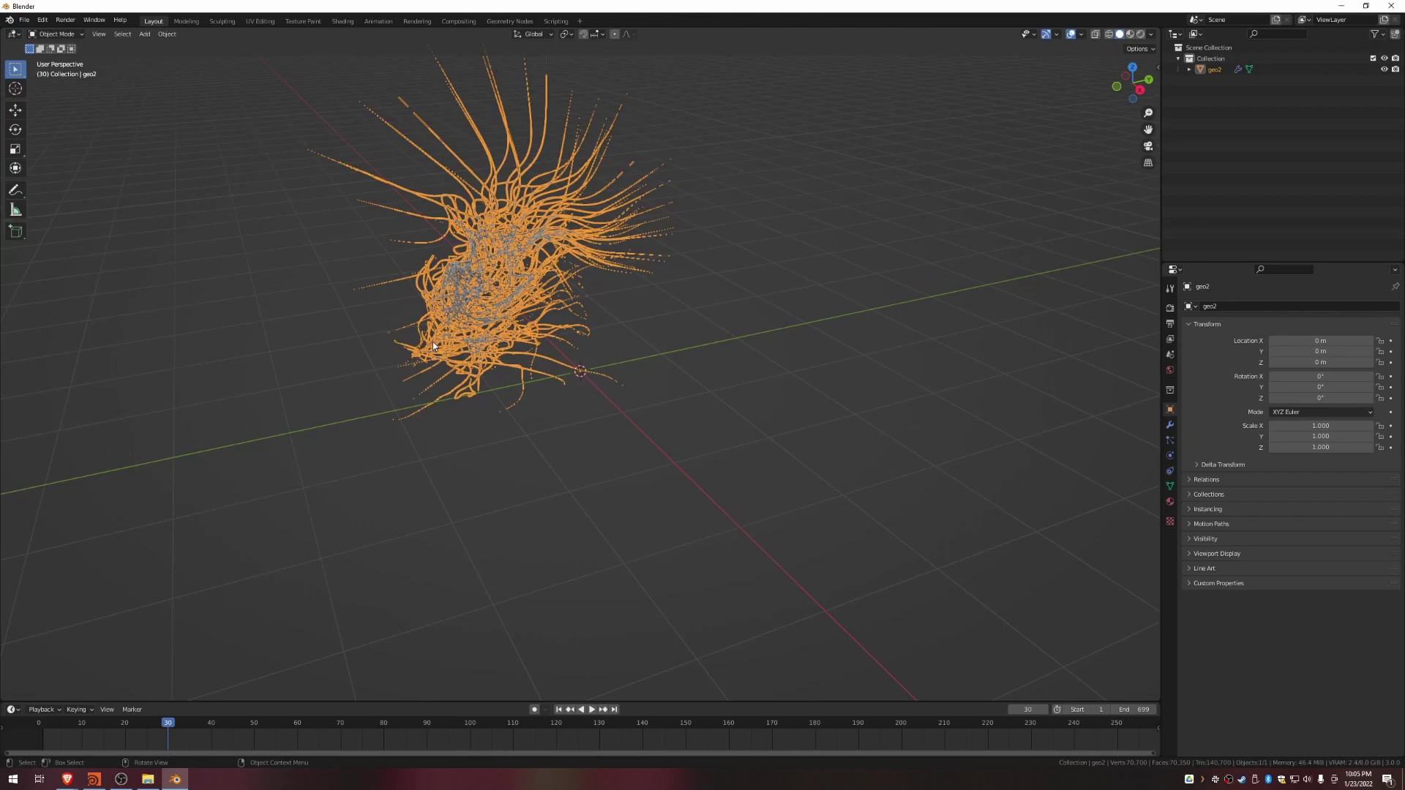
scroll(433, 343, "down", 1)
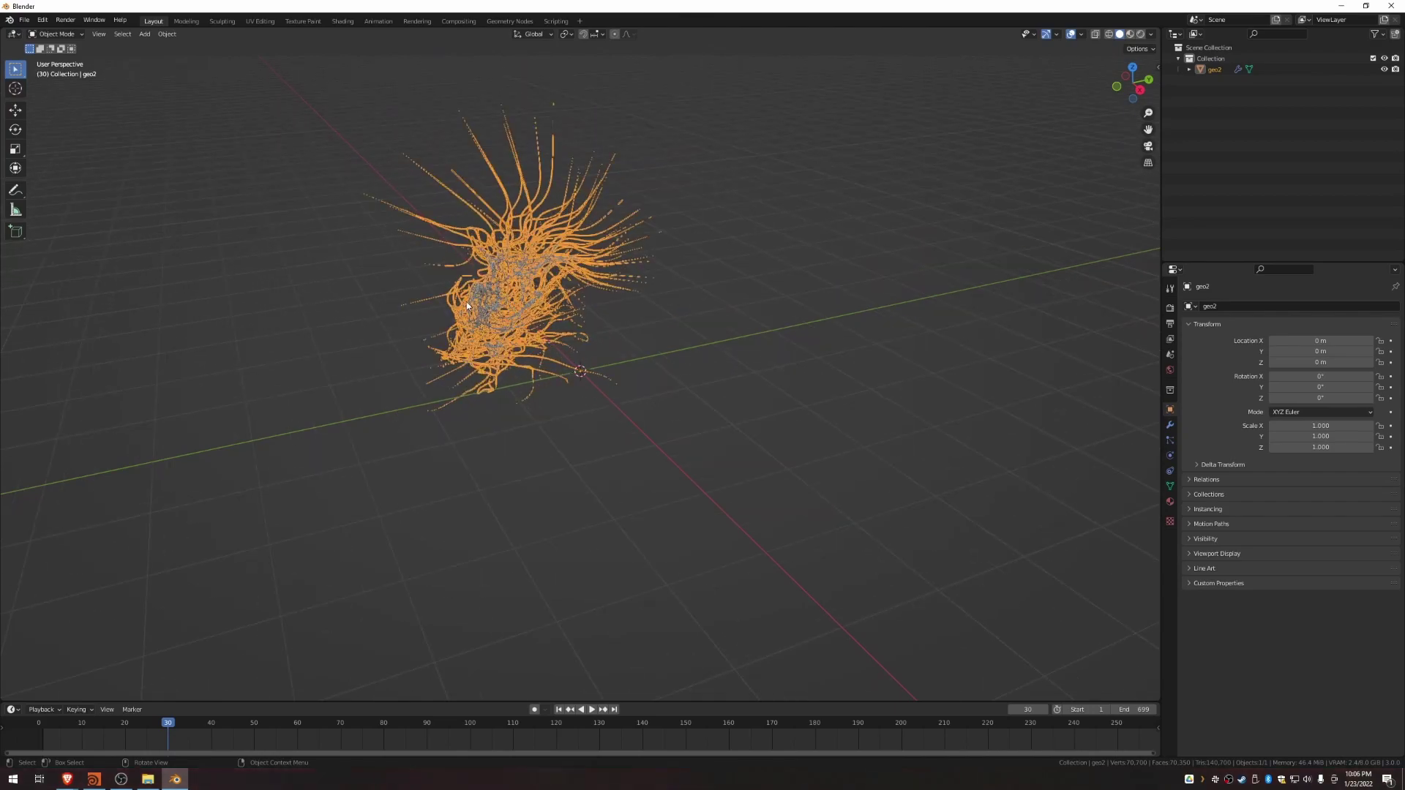
Step: Add a camera to the scene and look through it
key("shift+a")
mouse_move(605, 100)
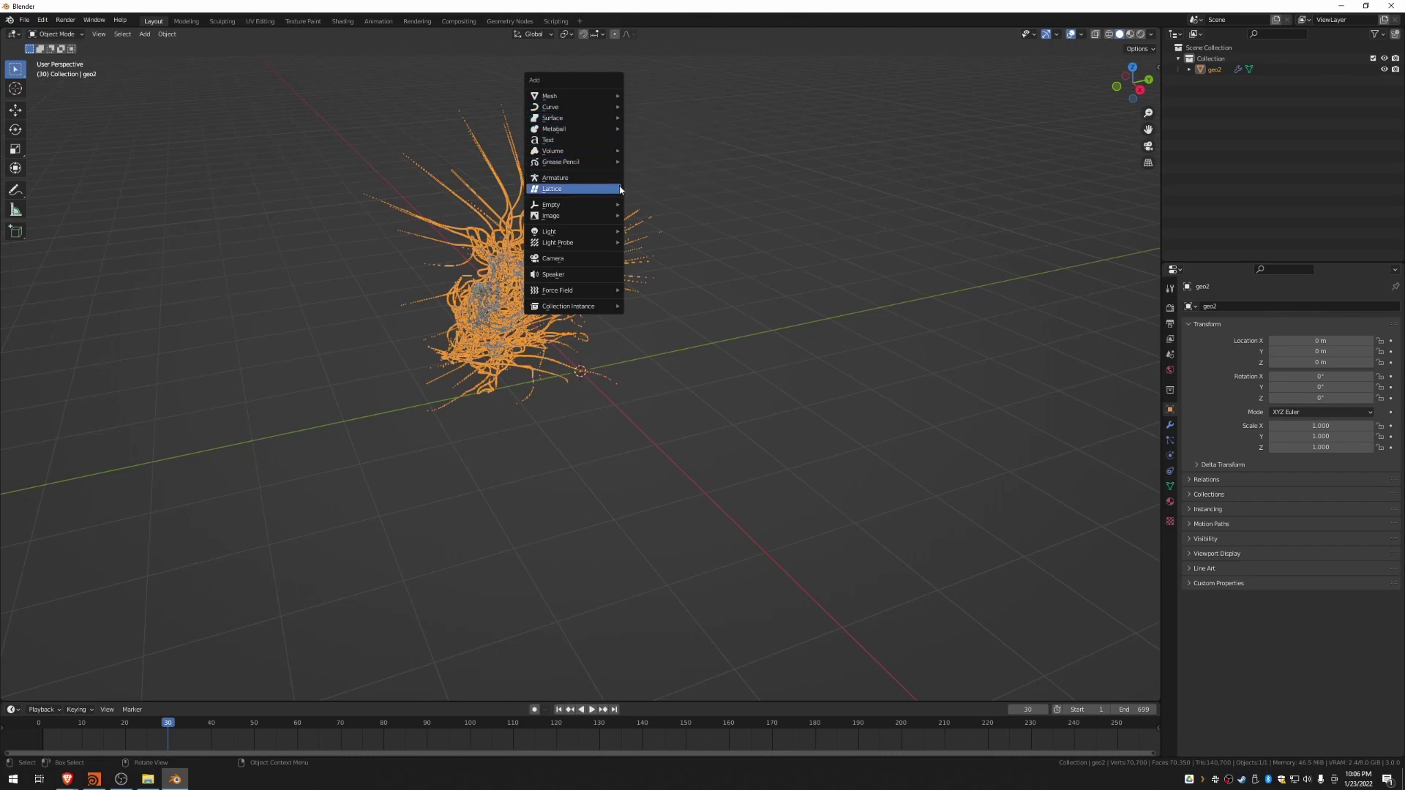
left_click(581, 262)
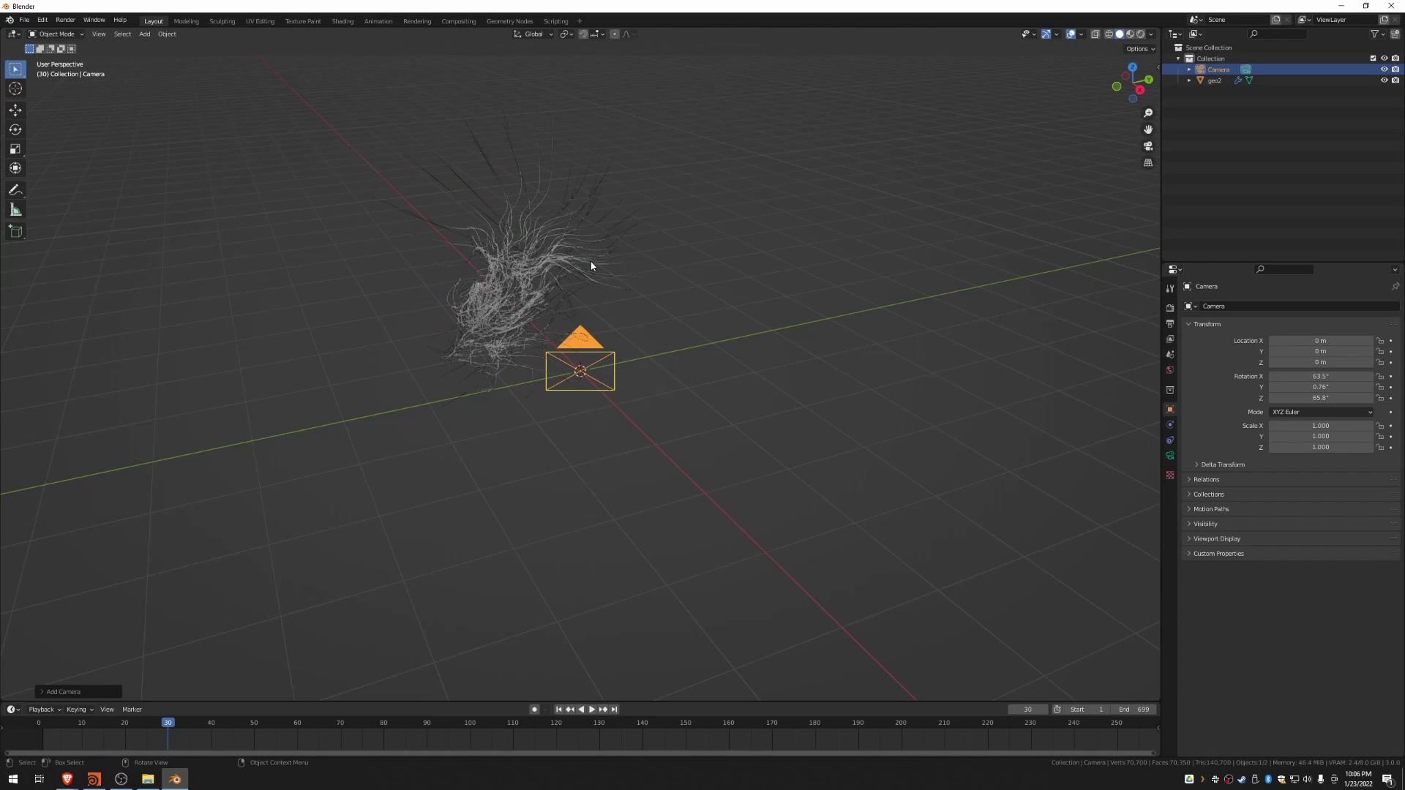
key("KP_0")
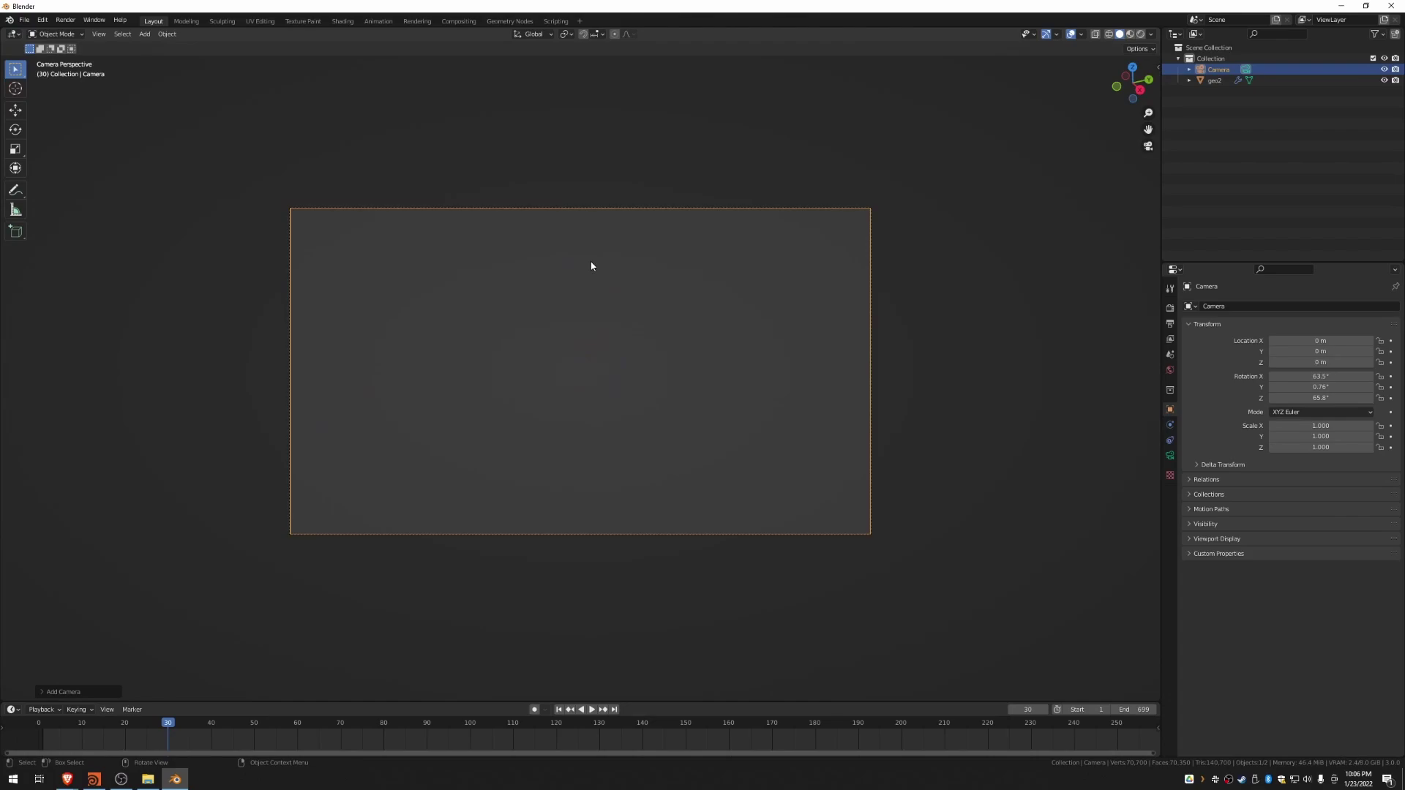
Step: Fly the camera back to about X 6.2 m, Y -0.9 m, Z 1.8 m, facing the rope figure
key("shift+grave")
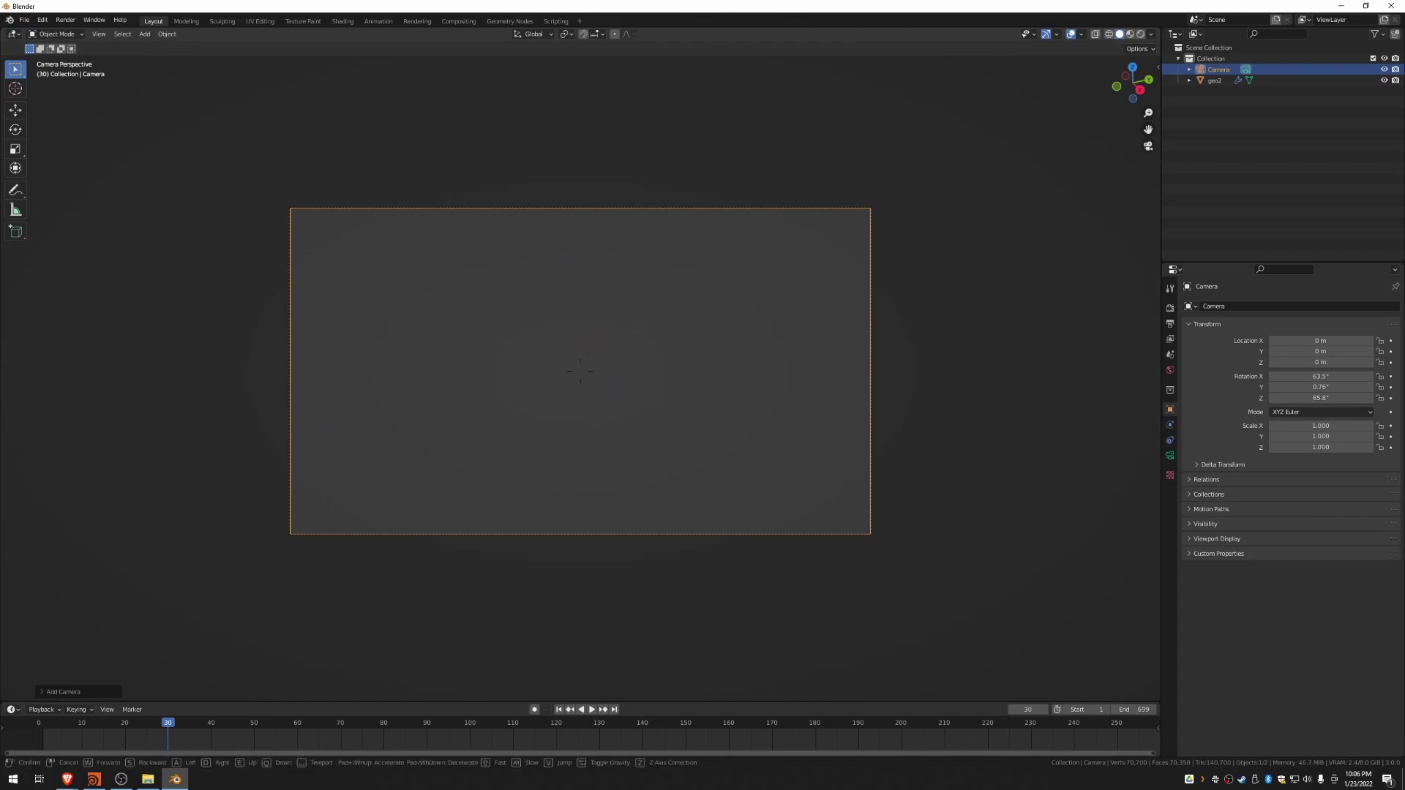
key("s")
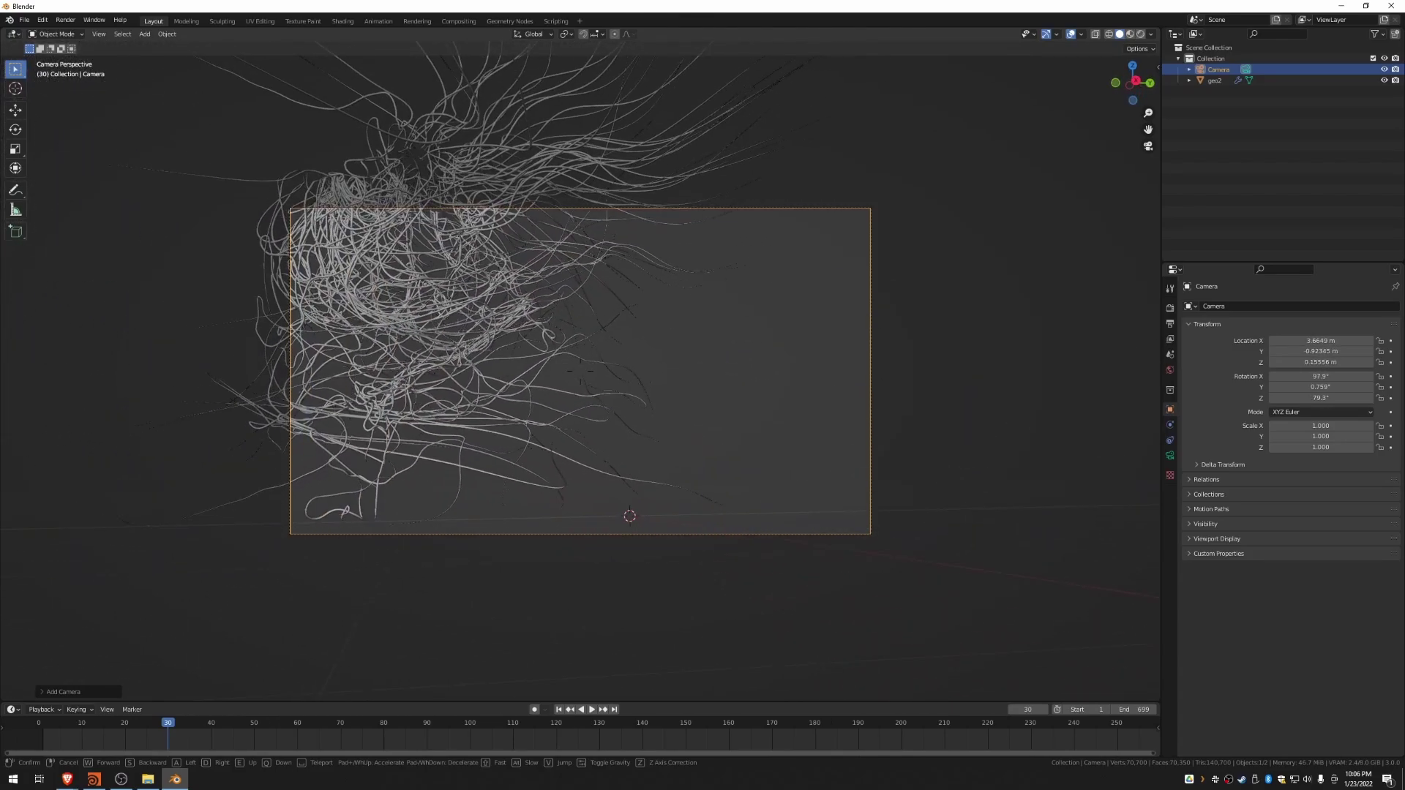
key("s")
key("a")
key("w")
key("d")
key("a")
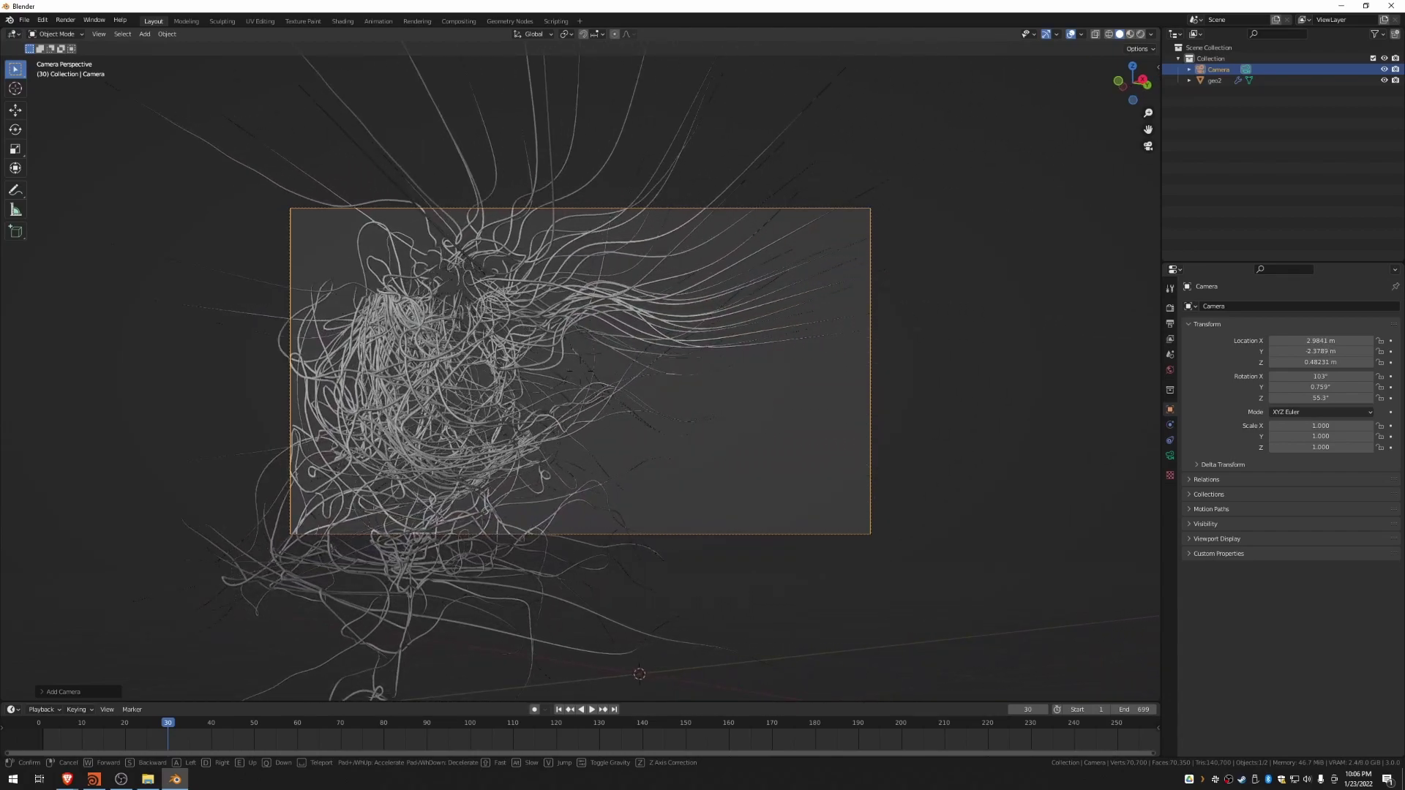
key("s")
key("w")
key("s")
key("w")
key("e")
key("d")
key("s")
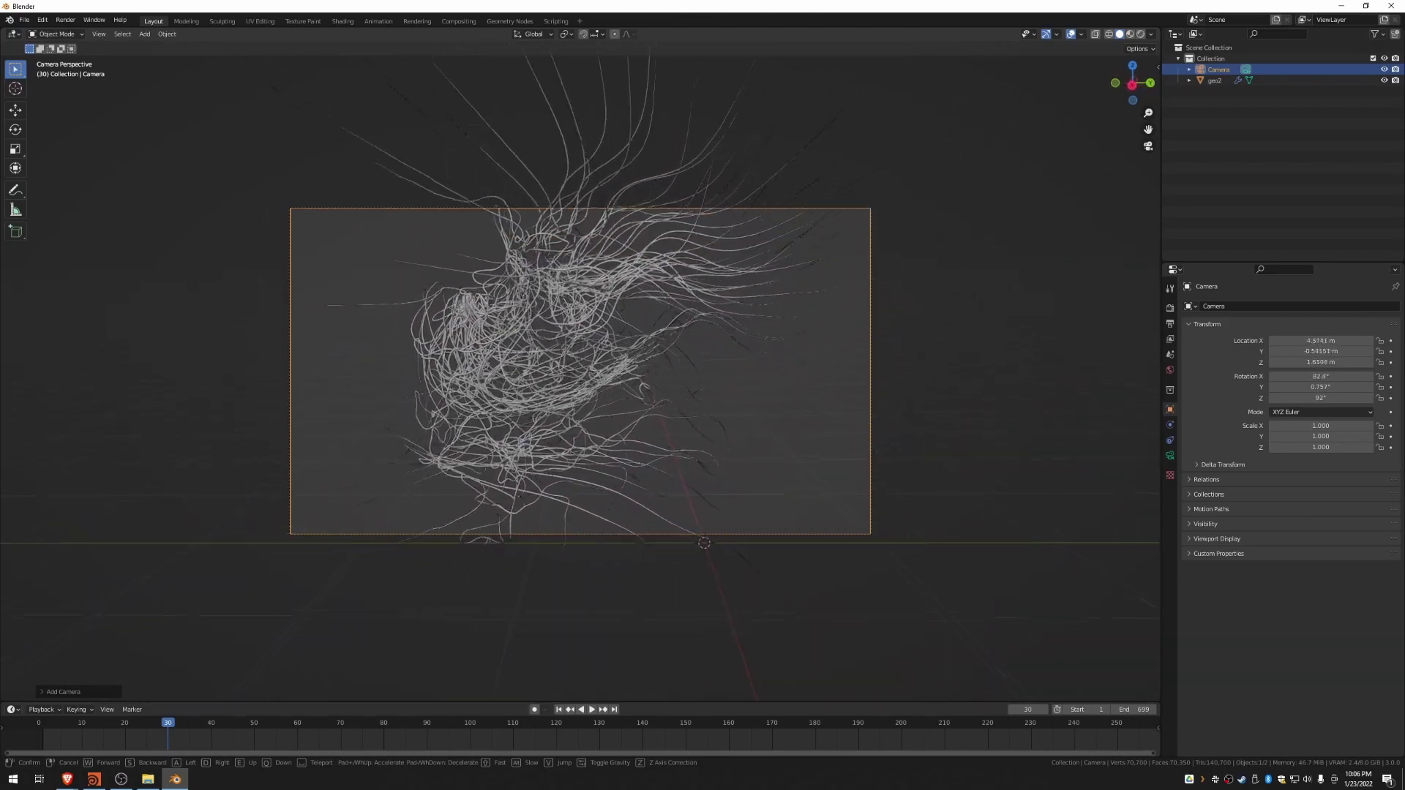
key("d")
left_click(580, 375)
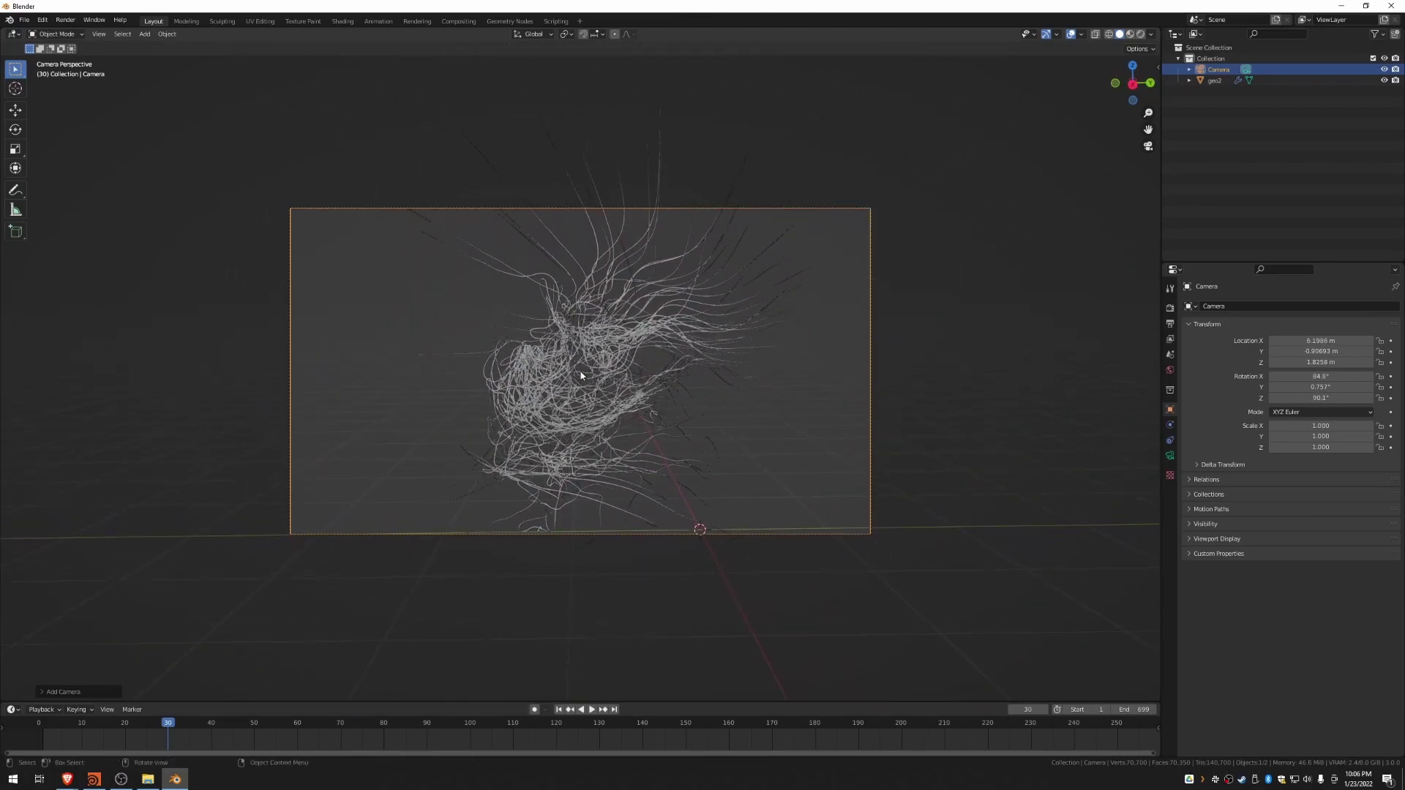
Step: Set the render output's Y resolution to 1920 px for a square frame
left_click(1171, 327)
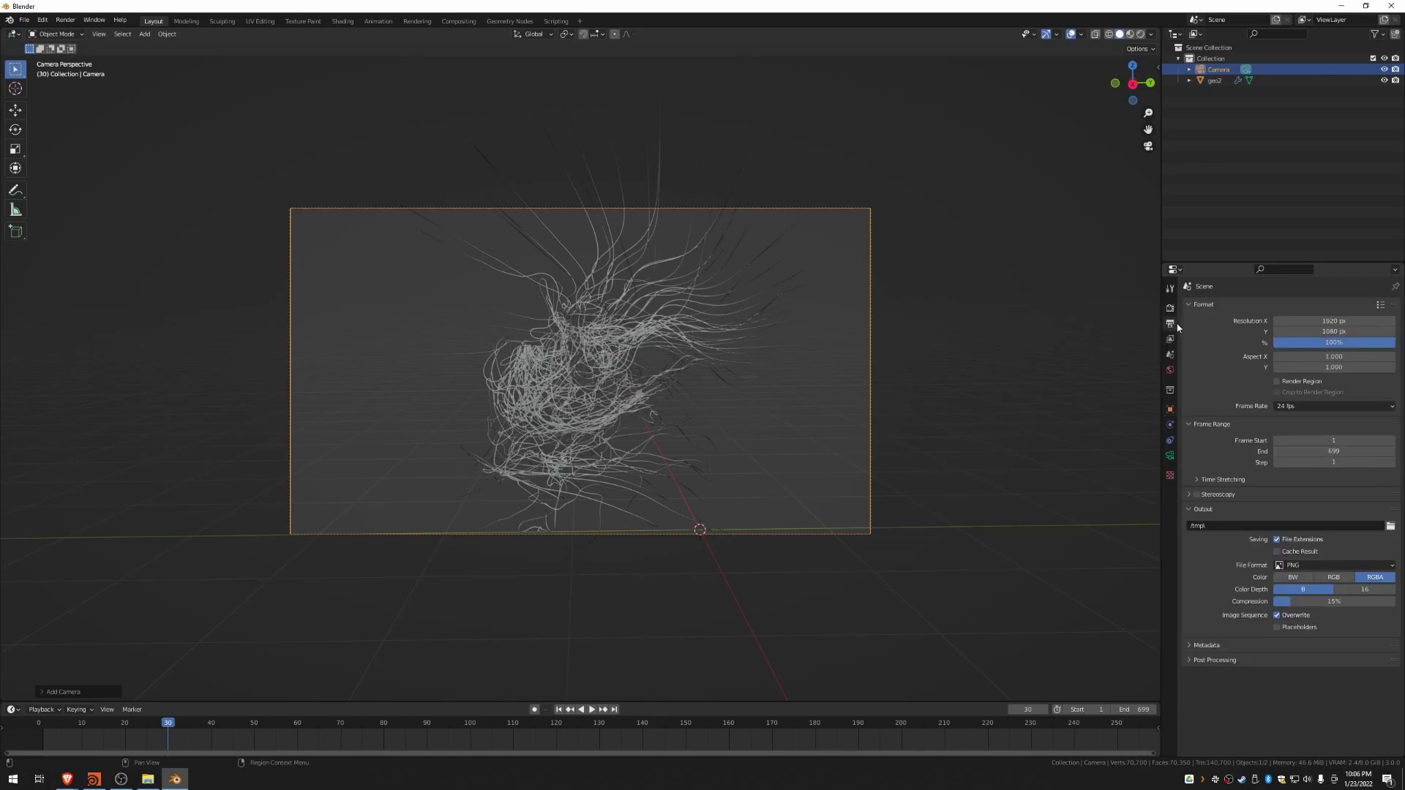
left_click(1316, 333)
type("1920")
key("Return")
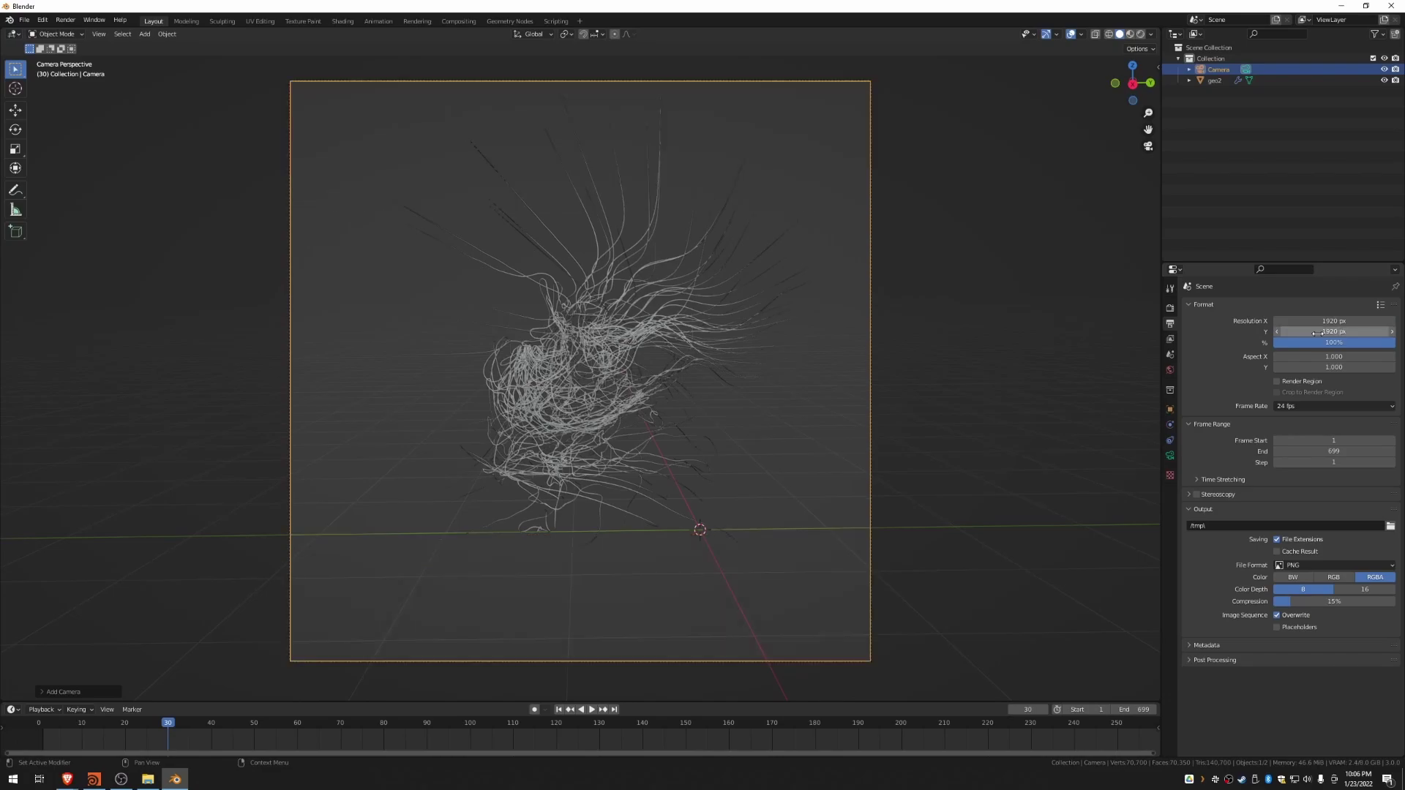
Step: Fly the camera closer to the rope figure and play the animation to frame 119 to check the framing
key("shift+grave")
key("w")
key("q")
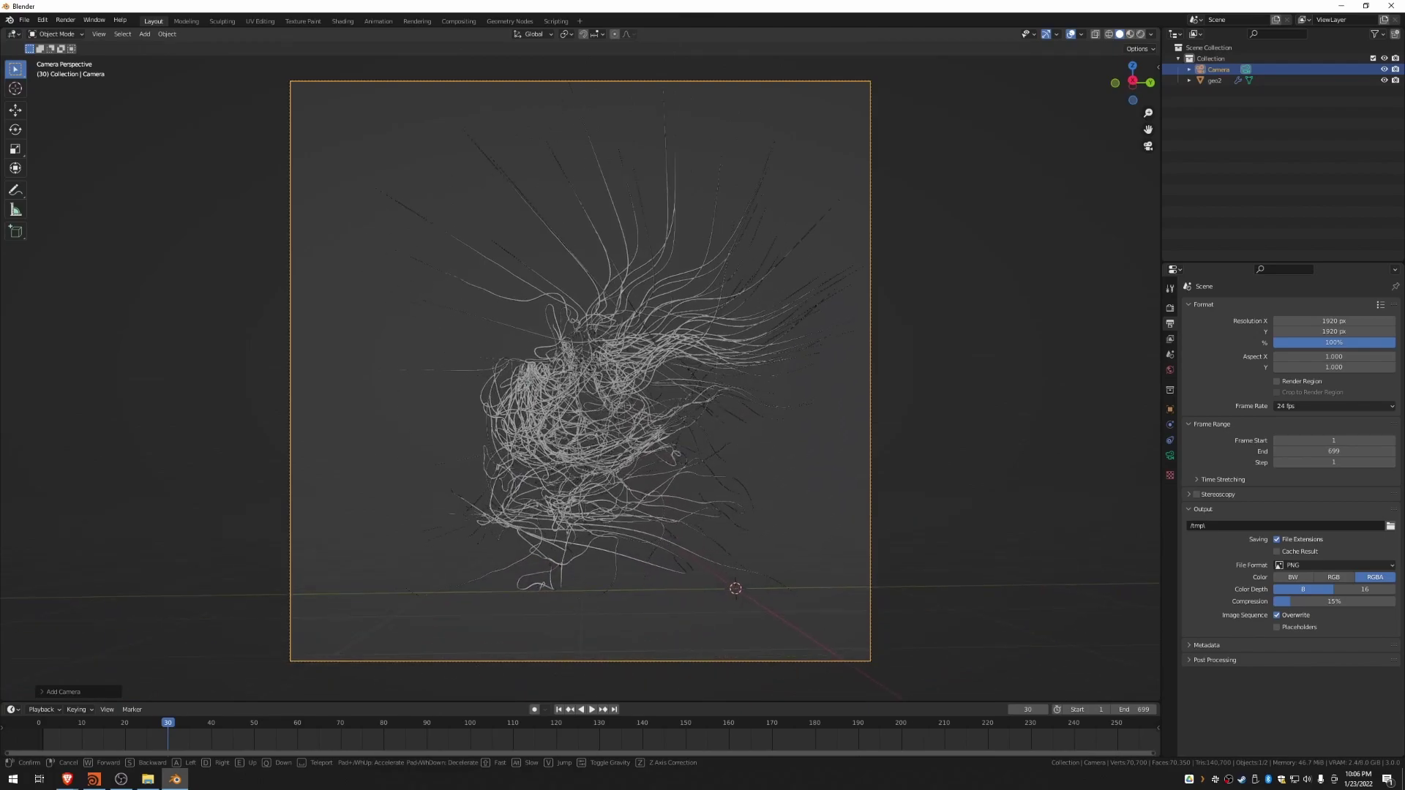
left_click(580, 371)
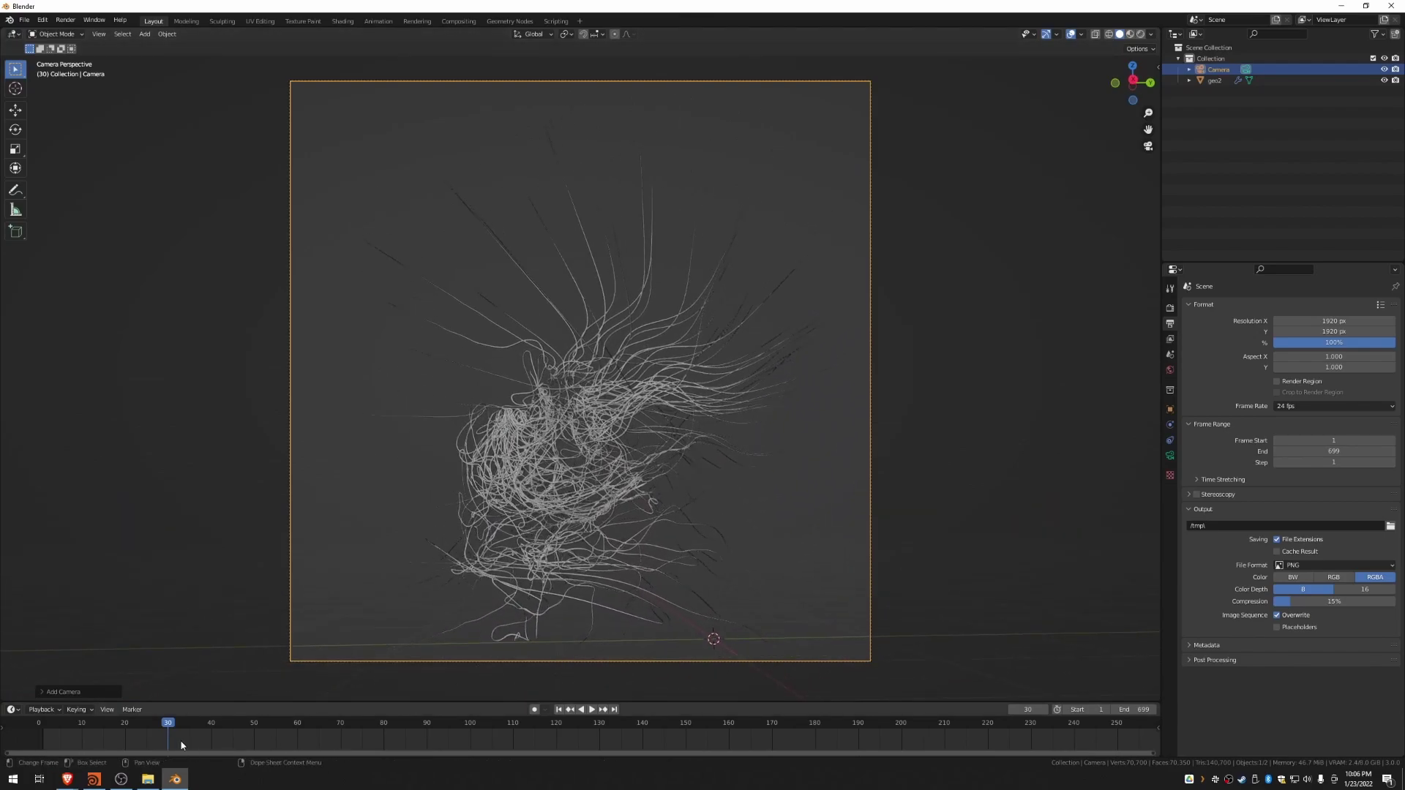
left_click_drag(165, 726, 227, 733)
key("space")
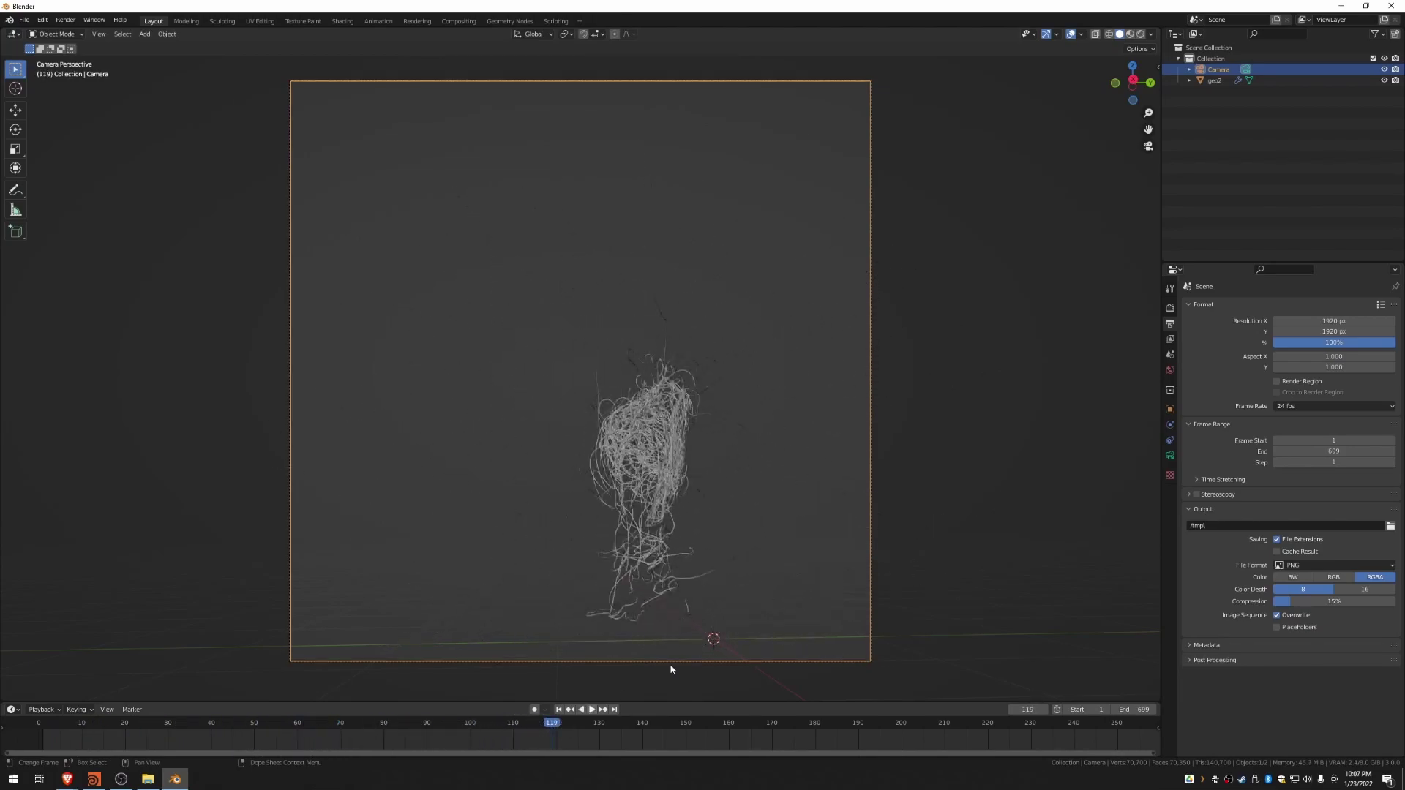
Step: Switch the render engine to Cycles with GPU Compute as the device
left_click(1170, 308)
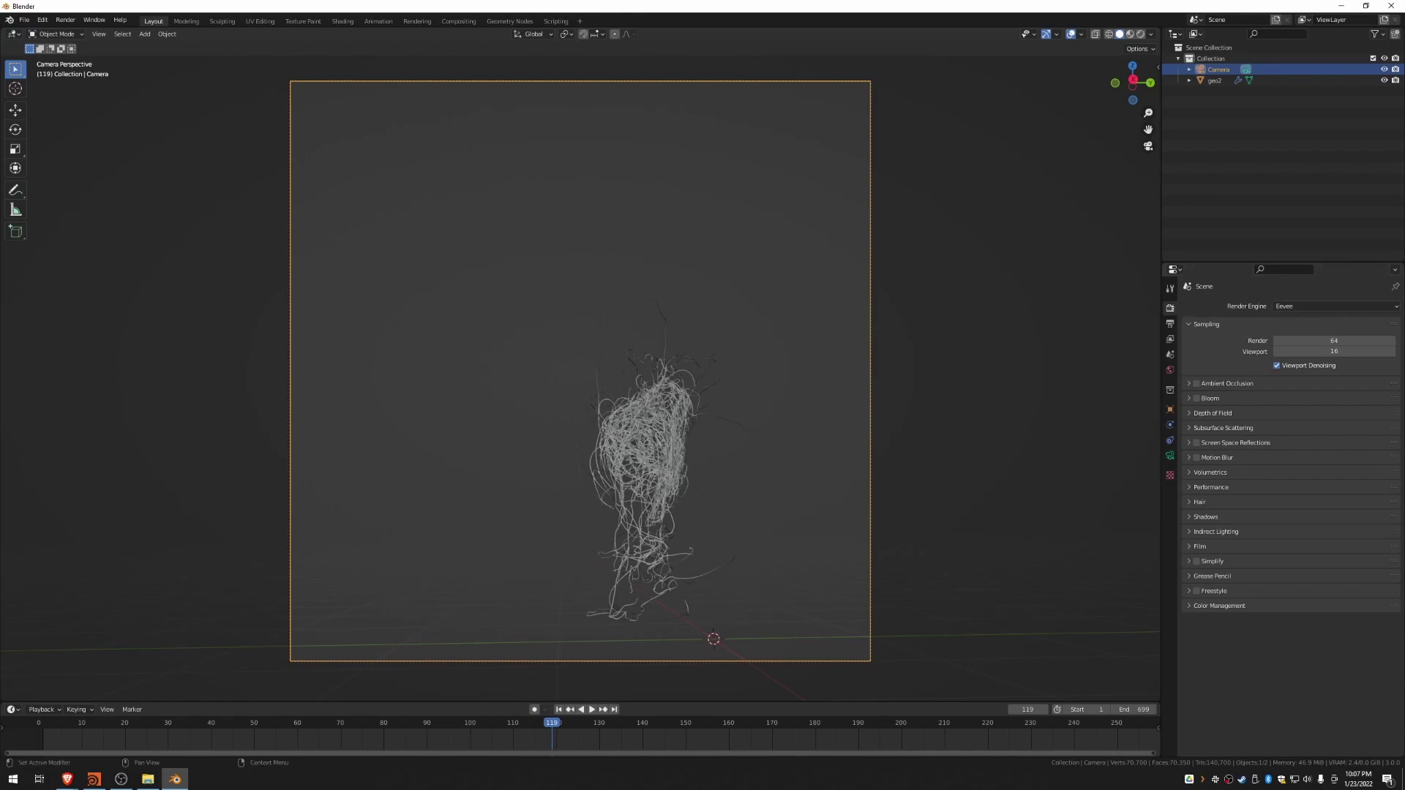
left_click(1315, 306)
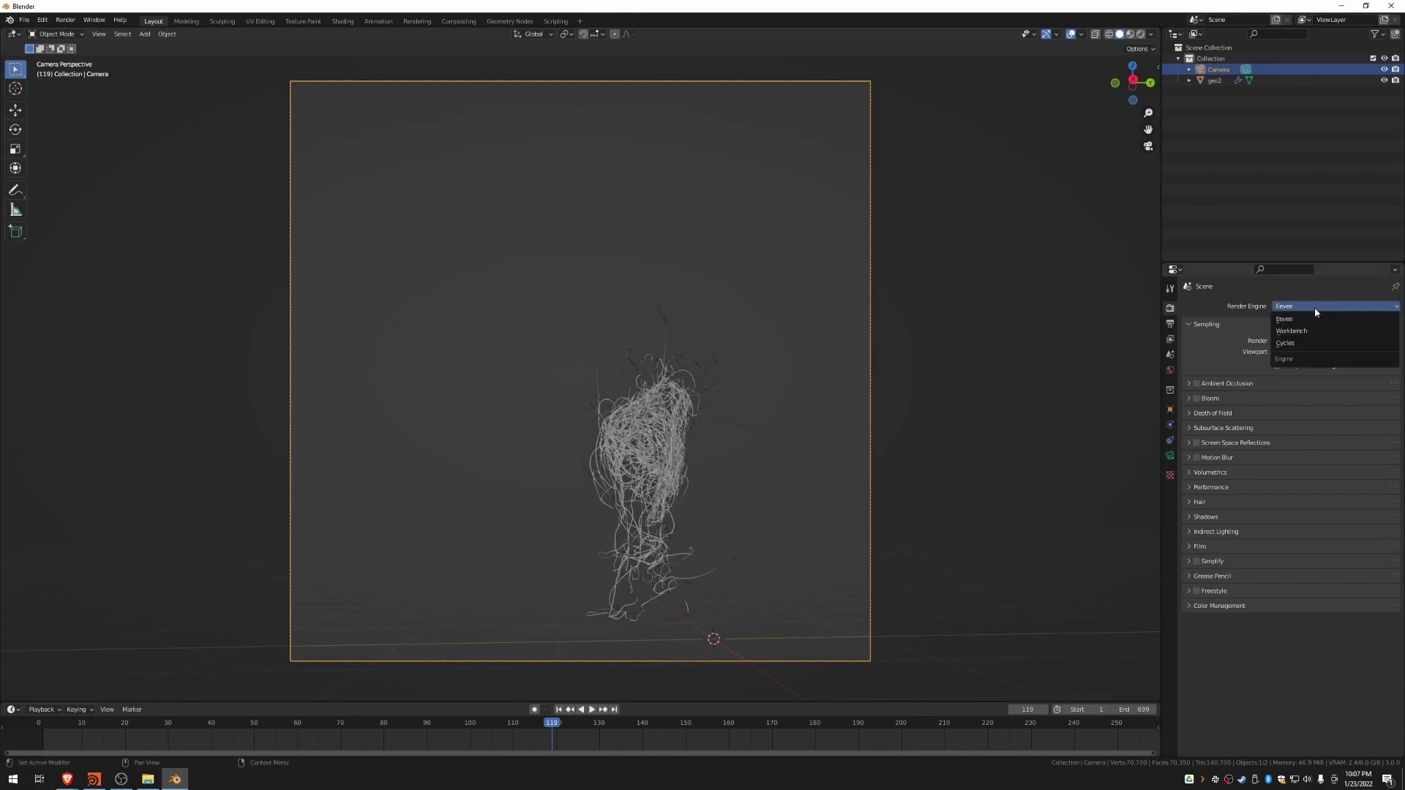
left_click(1286, 342)
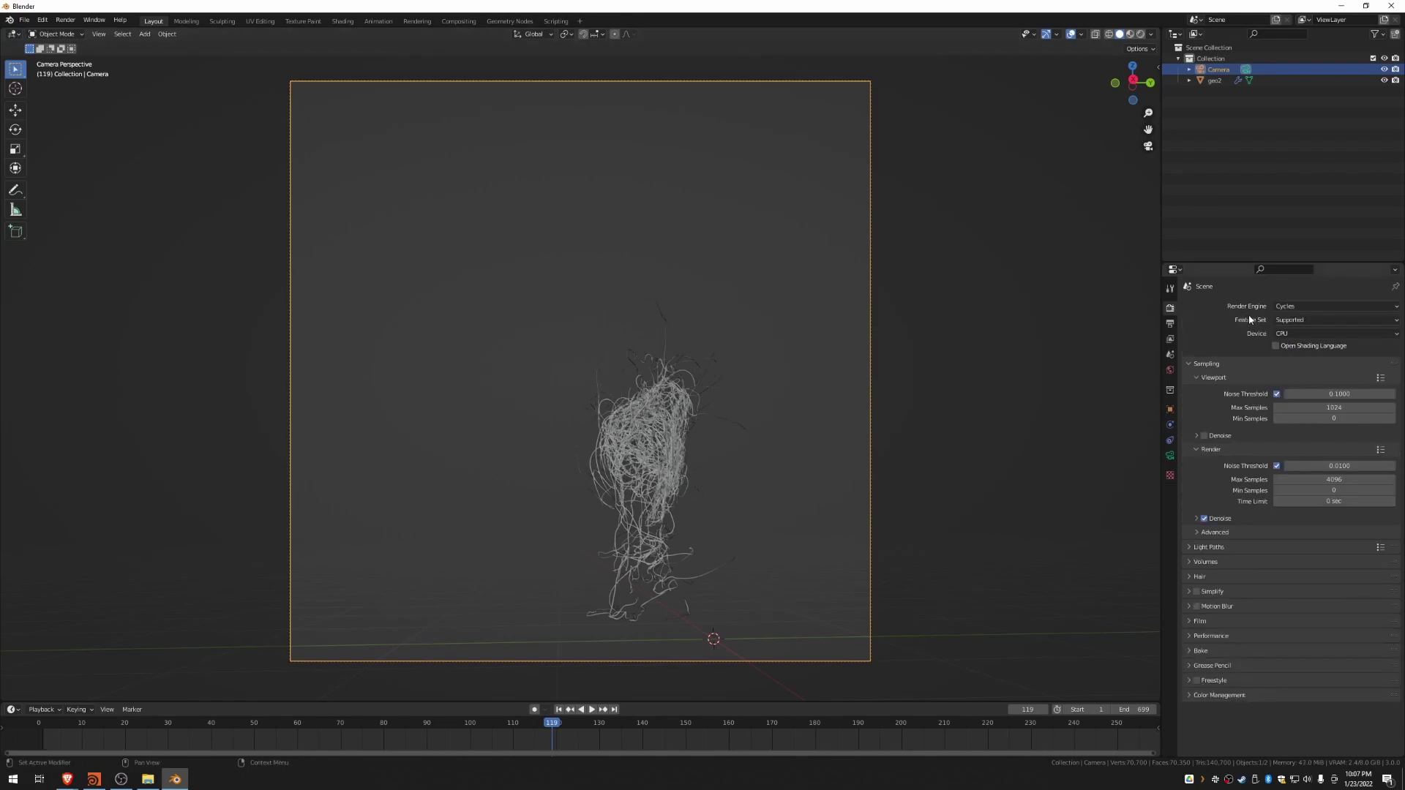
left_click(1289, 333)
left_click(1289, 364)
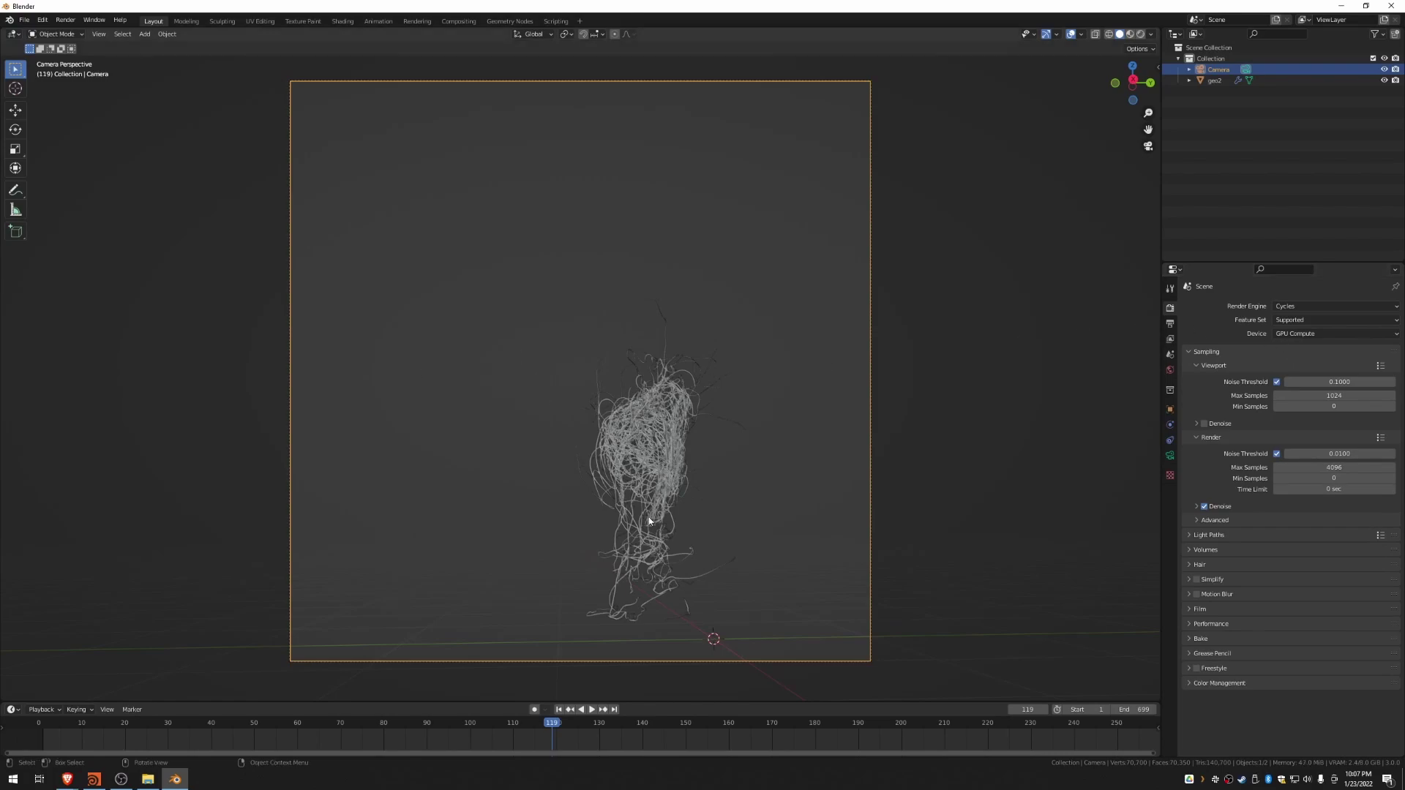
Step: Display the camera view in Rendered viewport shading
mouse_move(732, 459)
middle_mouse_down()
mouse_move(716, 466)
mouse_move(719, 449)
middle_mouse_up()
key("KP_0")
key("z")
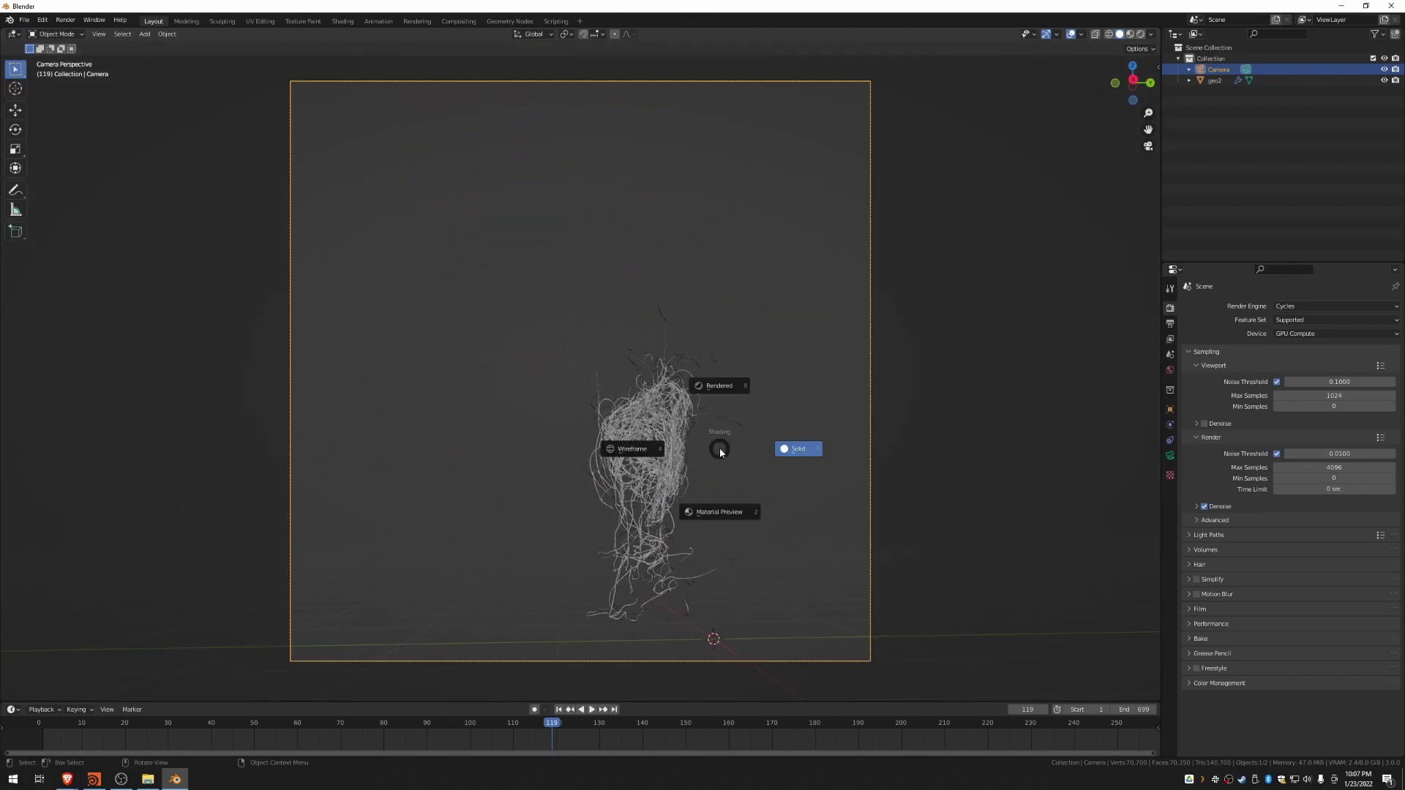
left_click(718, 369)
Step: Reposition the camera to raise the ropes within the square frame, and scrub to frame 84
scroll(690, 449, "up", 1)
scroll(690, 450, "down", 1)
key("shift+grave")
key("w")
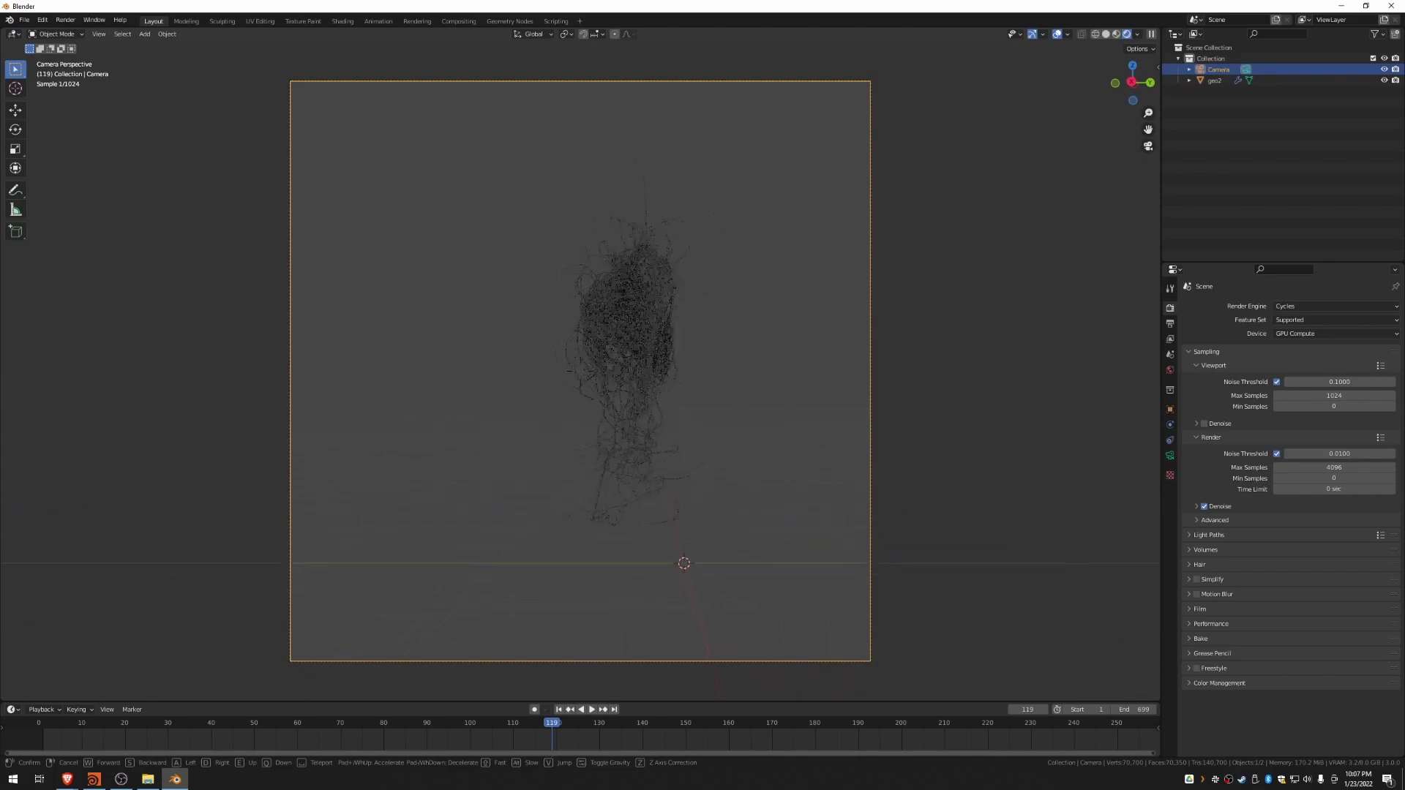
left_click(649, 392)
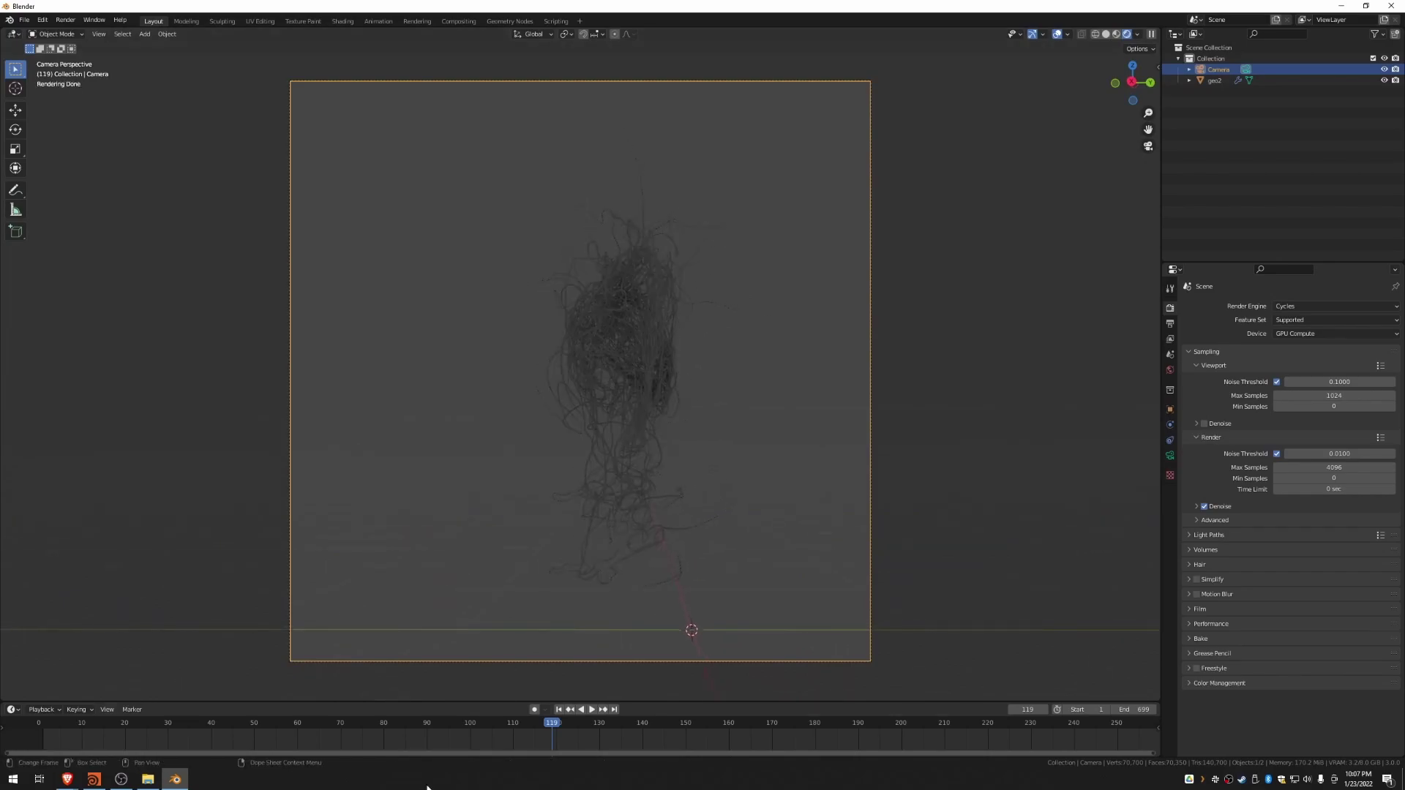
left_click_drag(435, 725, 403, 725)
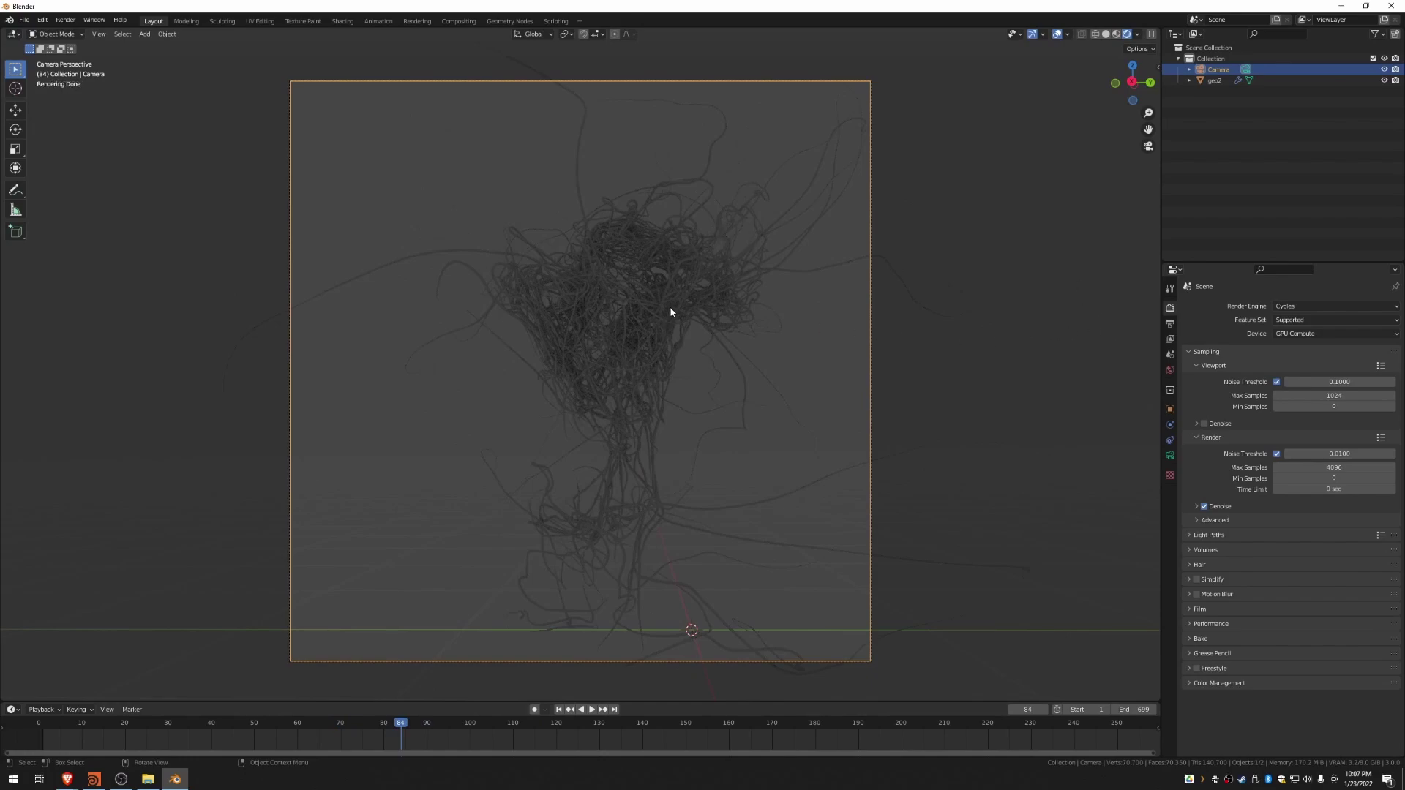
Step: Add an area light, raise it above the rope figure and scale it up to span wider than the ropes
middle_click_drag(670, 311, 695, 341)
key("shift+a")
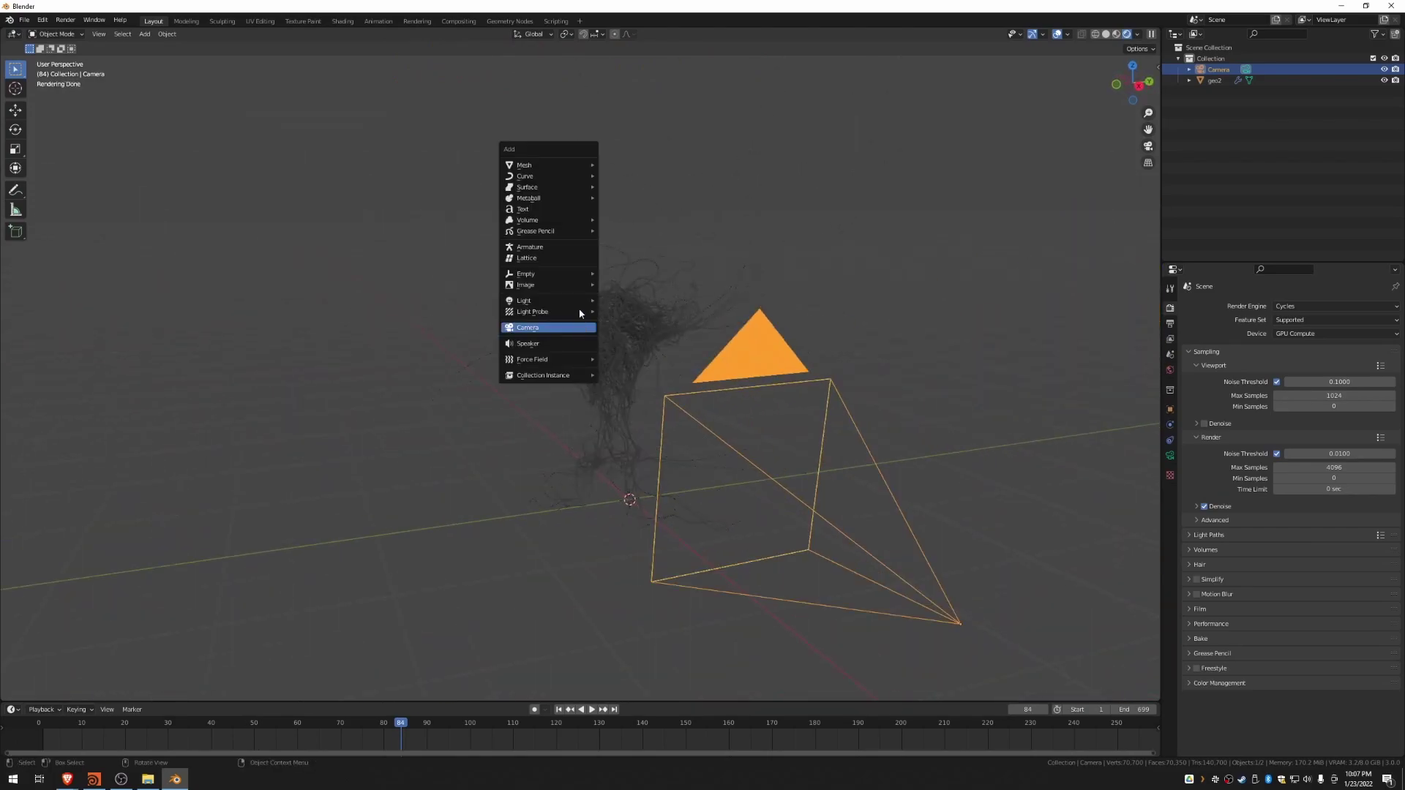
mouse_move(571, 298)
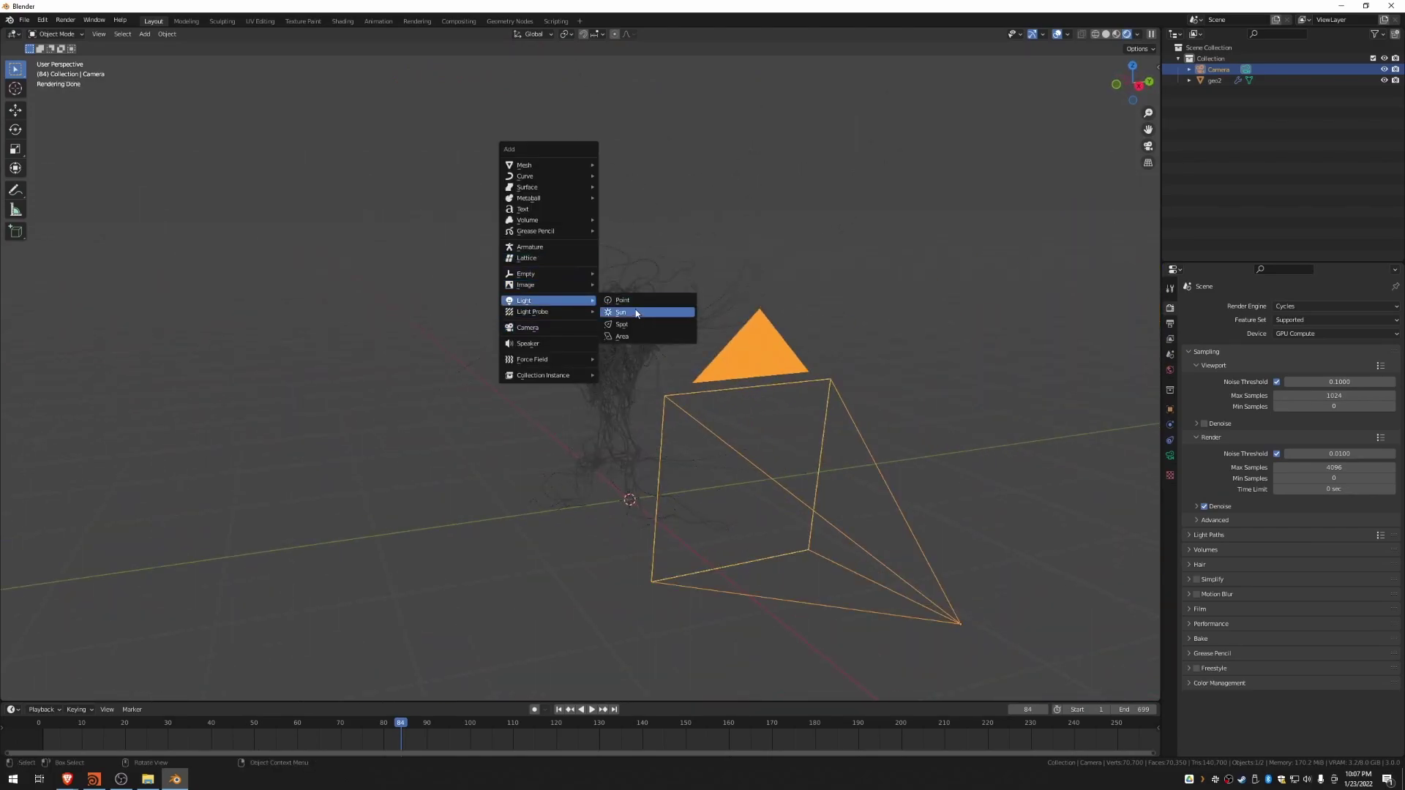
left_click(622, 336)
key("g")
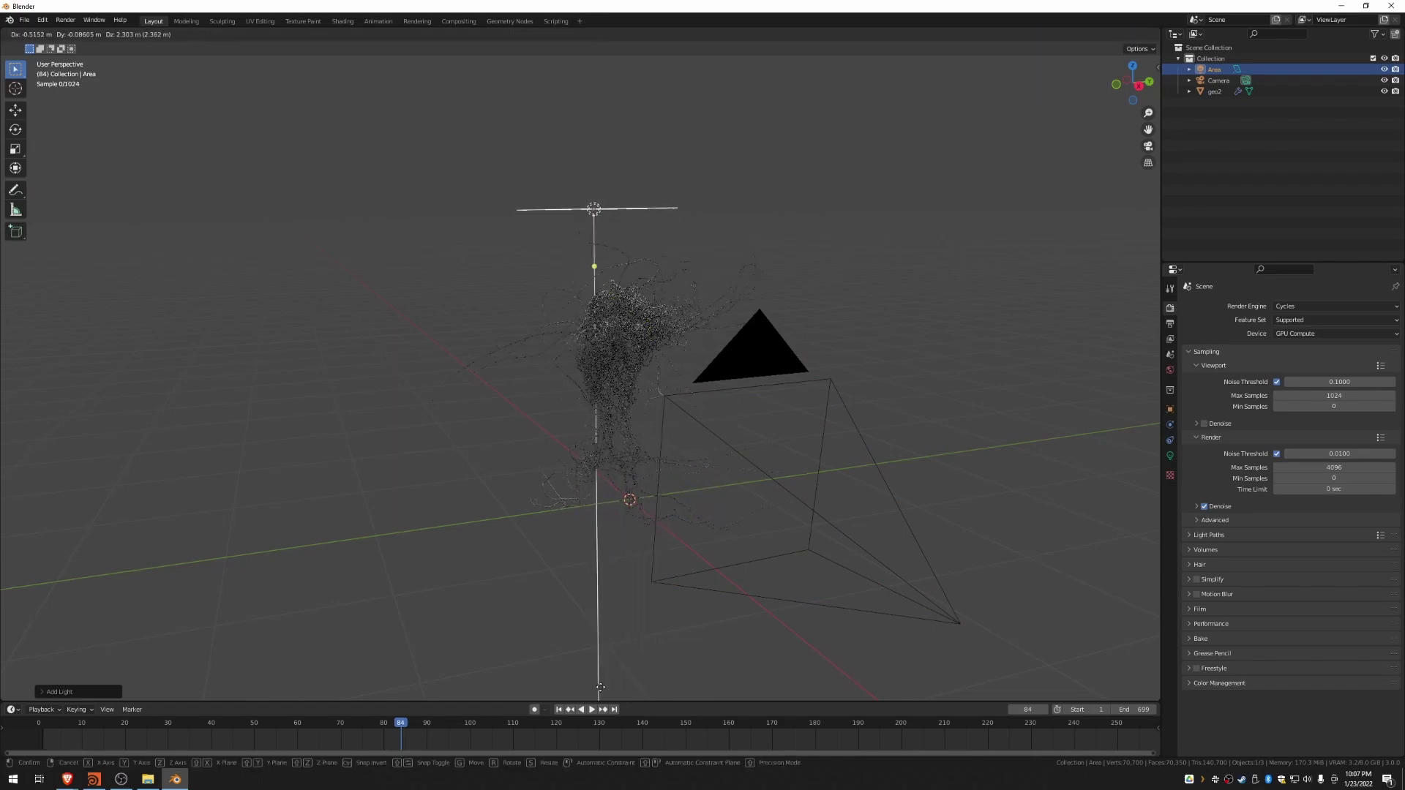
left_click(620, 654)
key("s")
left_click(1076, 512)
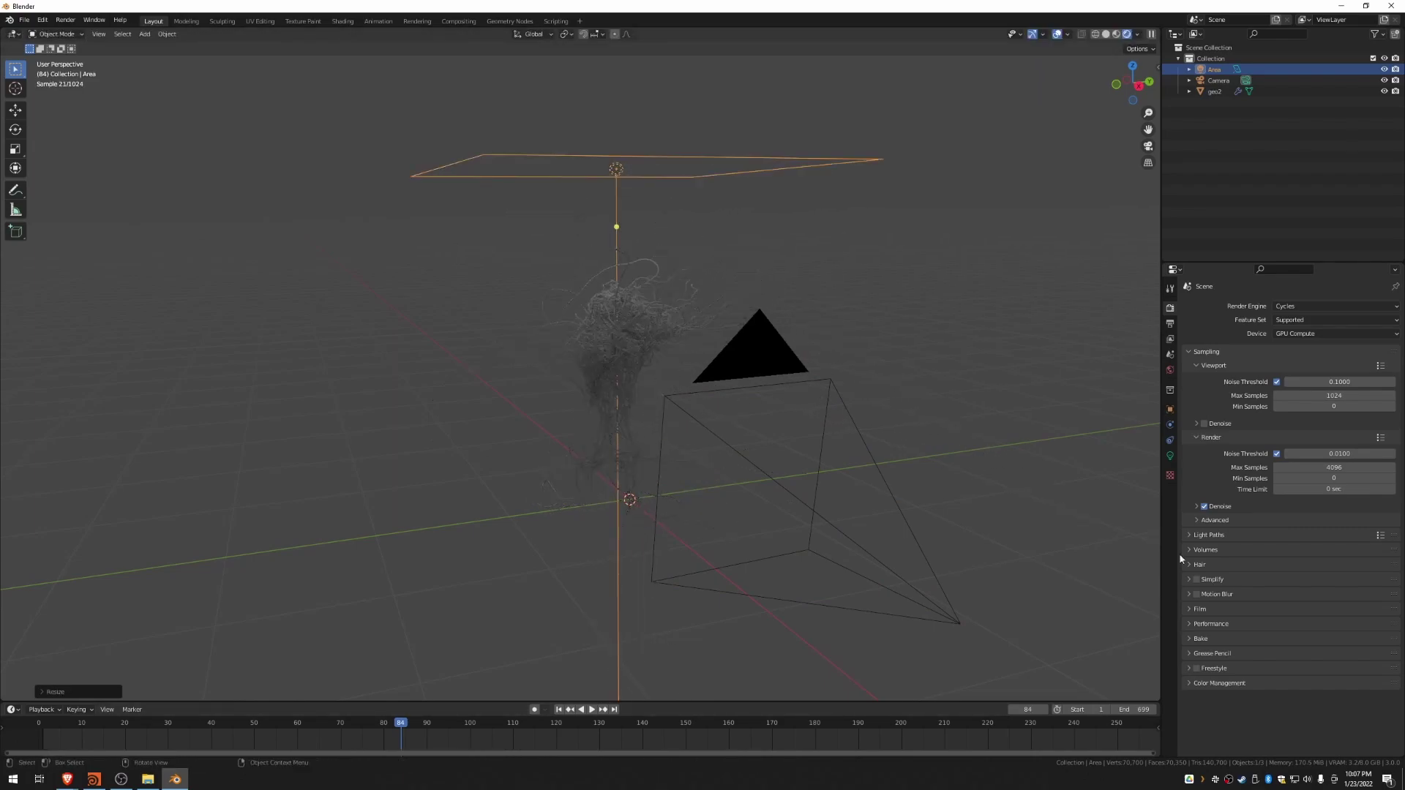
Step: Set the area light's power to about 348 W
left_click(1170, 455)
left_click_drag(1295, 382, 1378, 382)
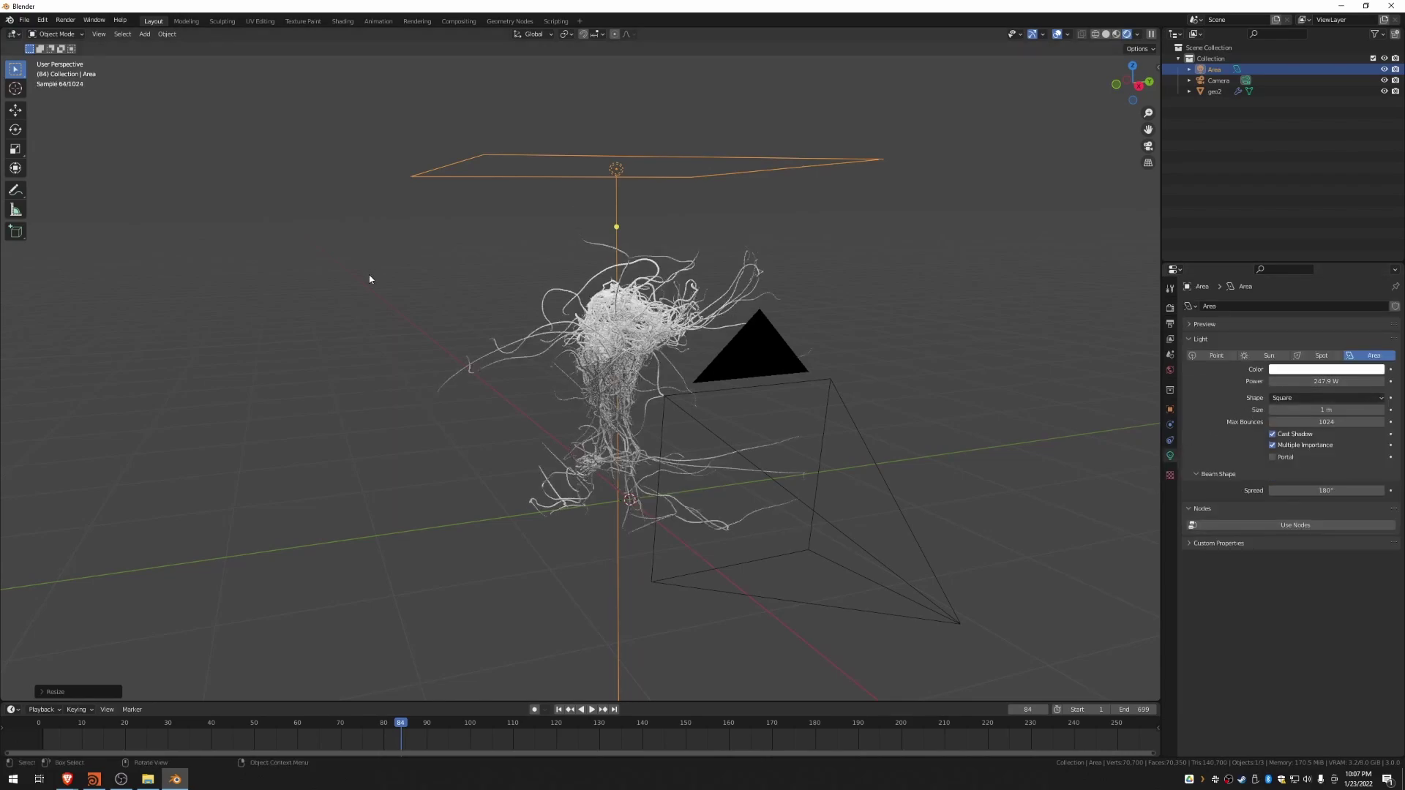
Step: Delete the area light above the rope figure
middle_click_drag(370, 279, 875, 278)
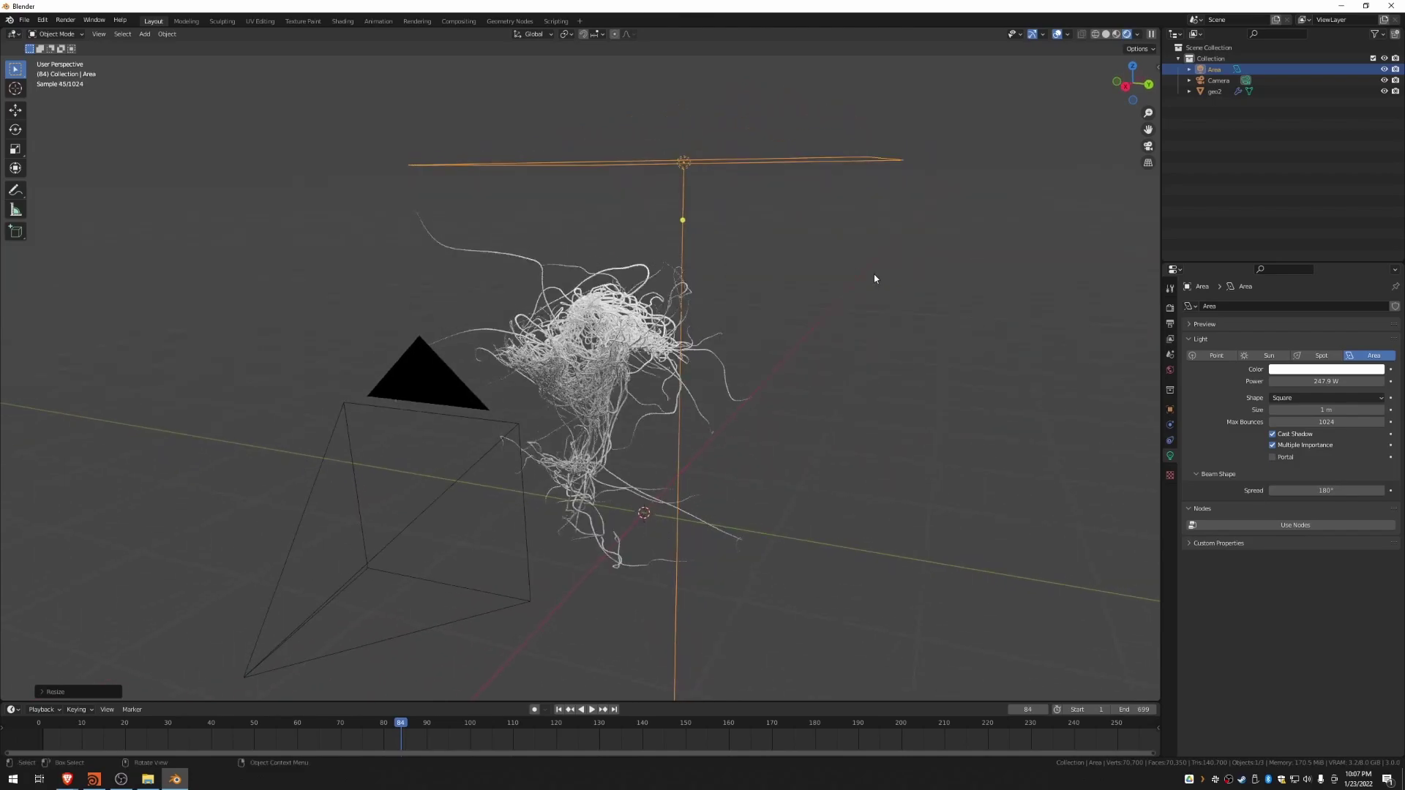
key("x")
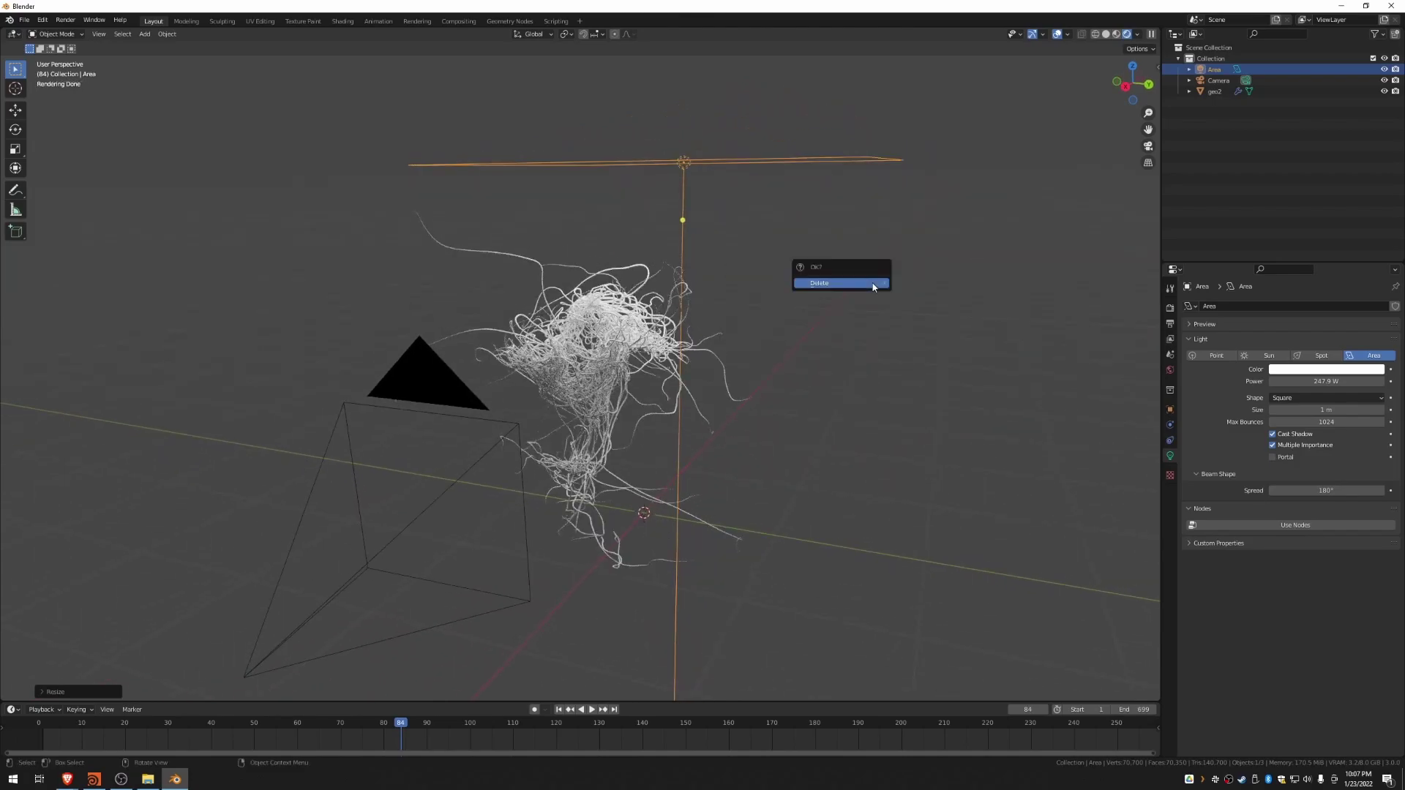
left_click(873, 286)
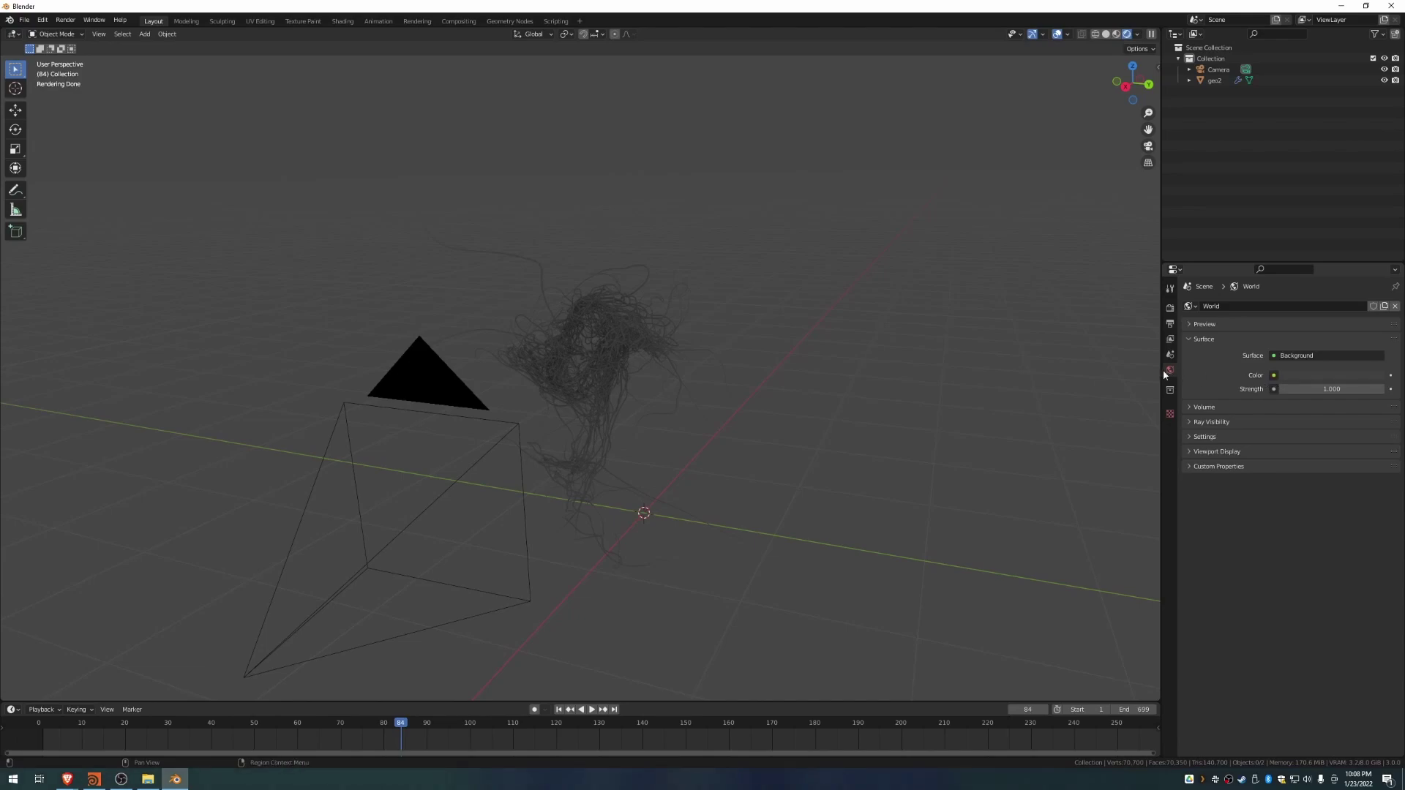
Step: Light the world with an Environment Texture using studio_small_04_8k.hdr from the bookmarked HDR folder, and inspect the ropes from several angles
left_click(1274, 375)
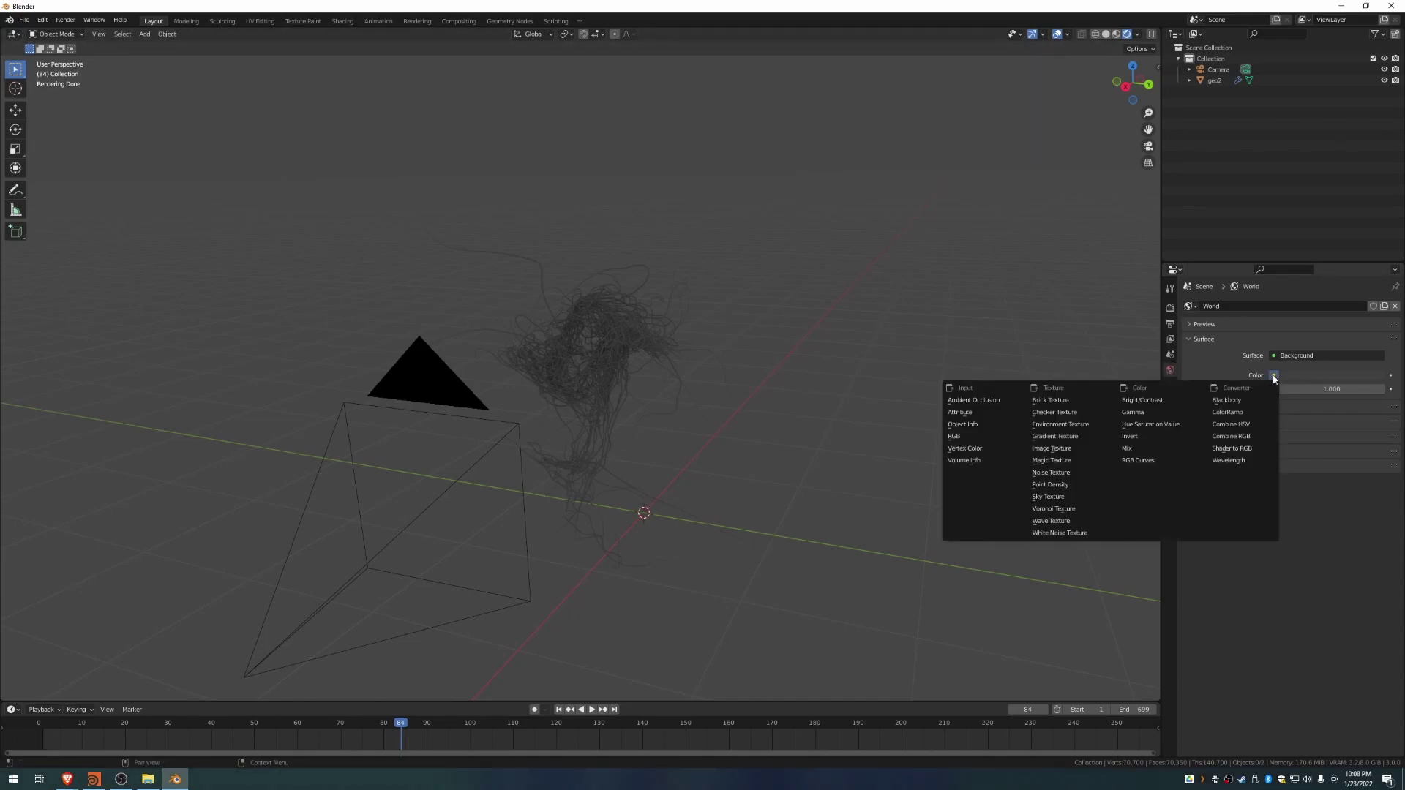
left_click(1065, 426)
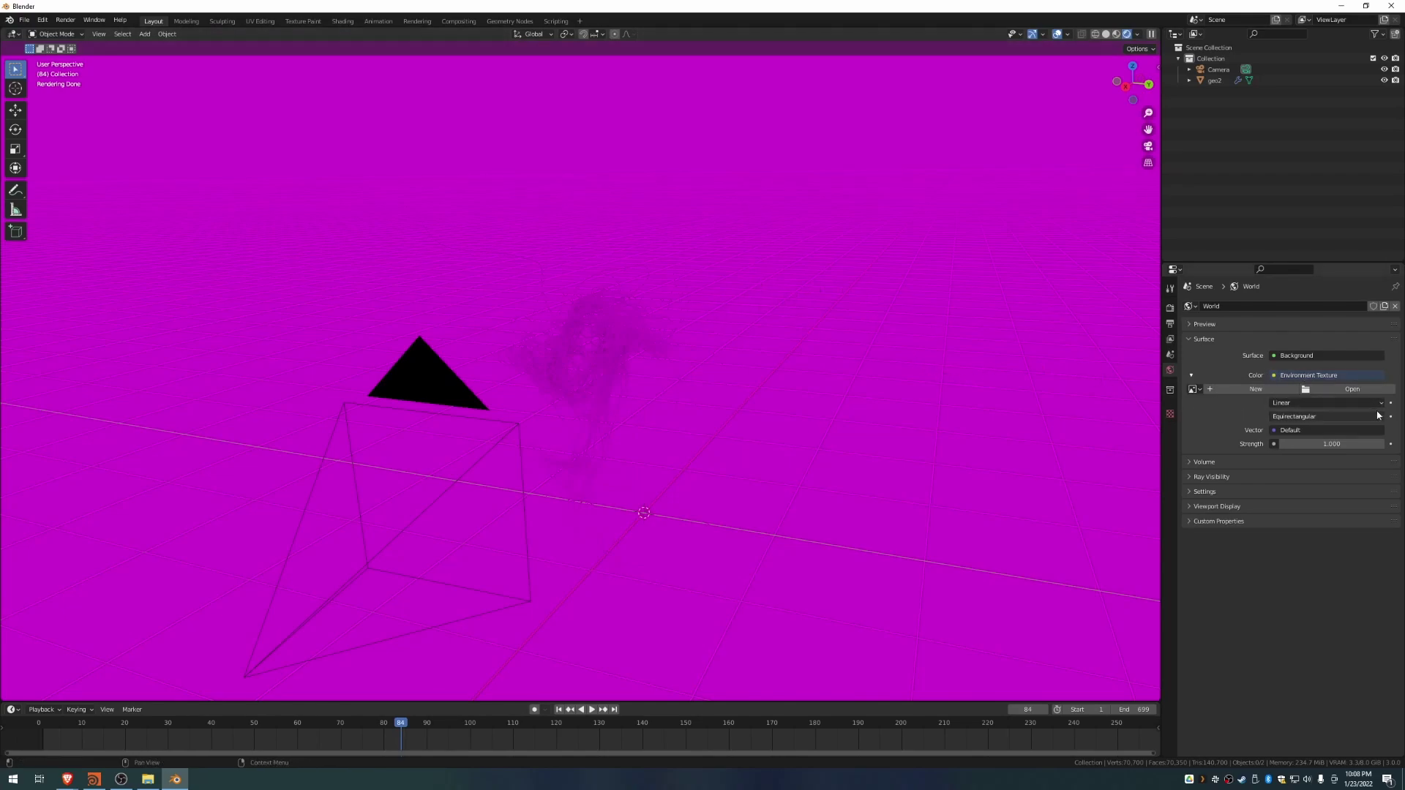
left_click(1351, 389)
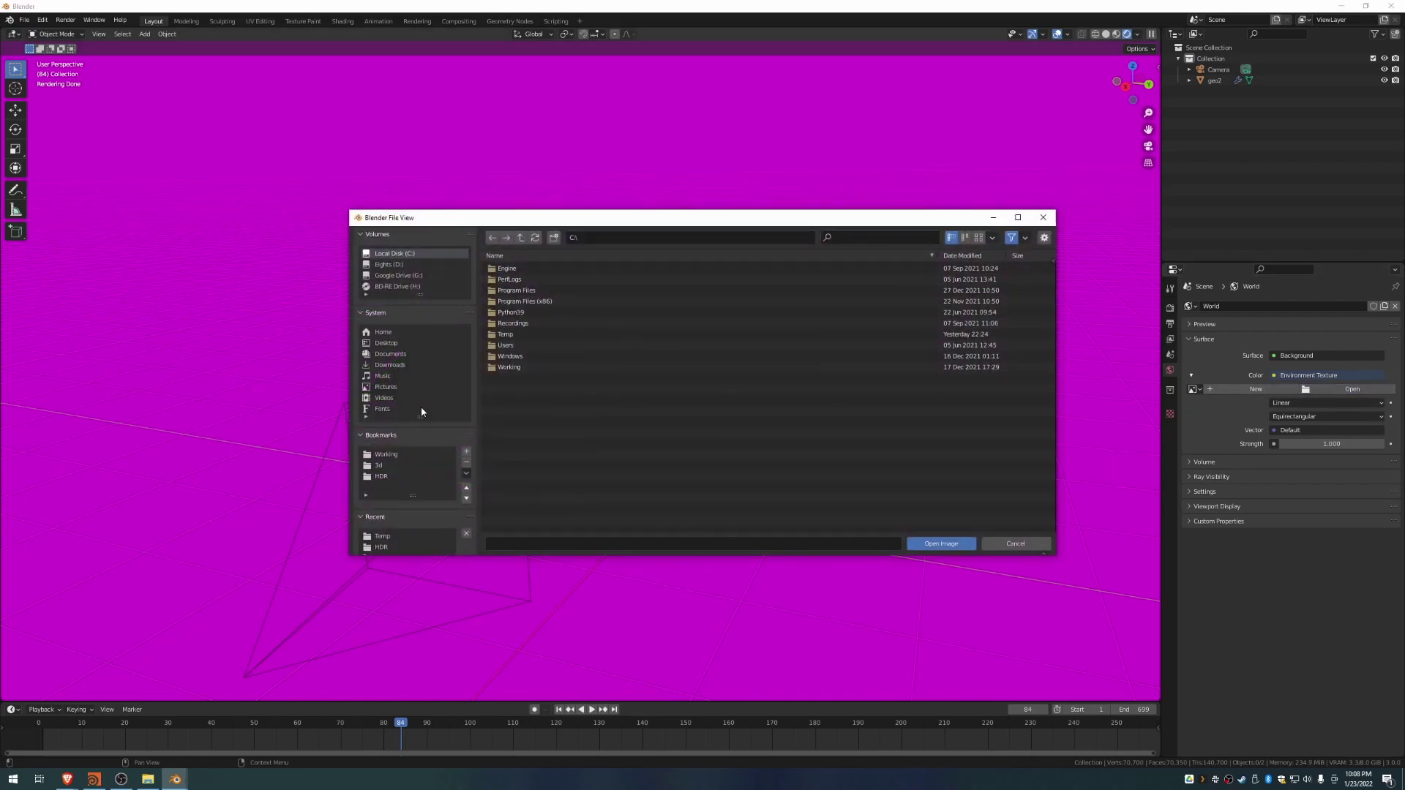
left_click(388, 477)
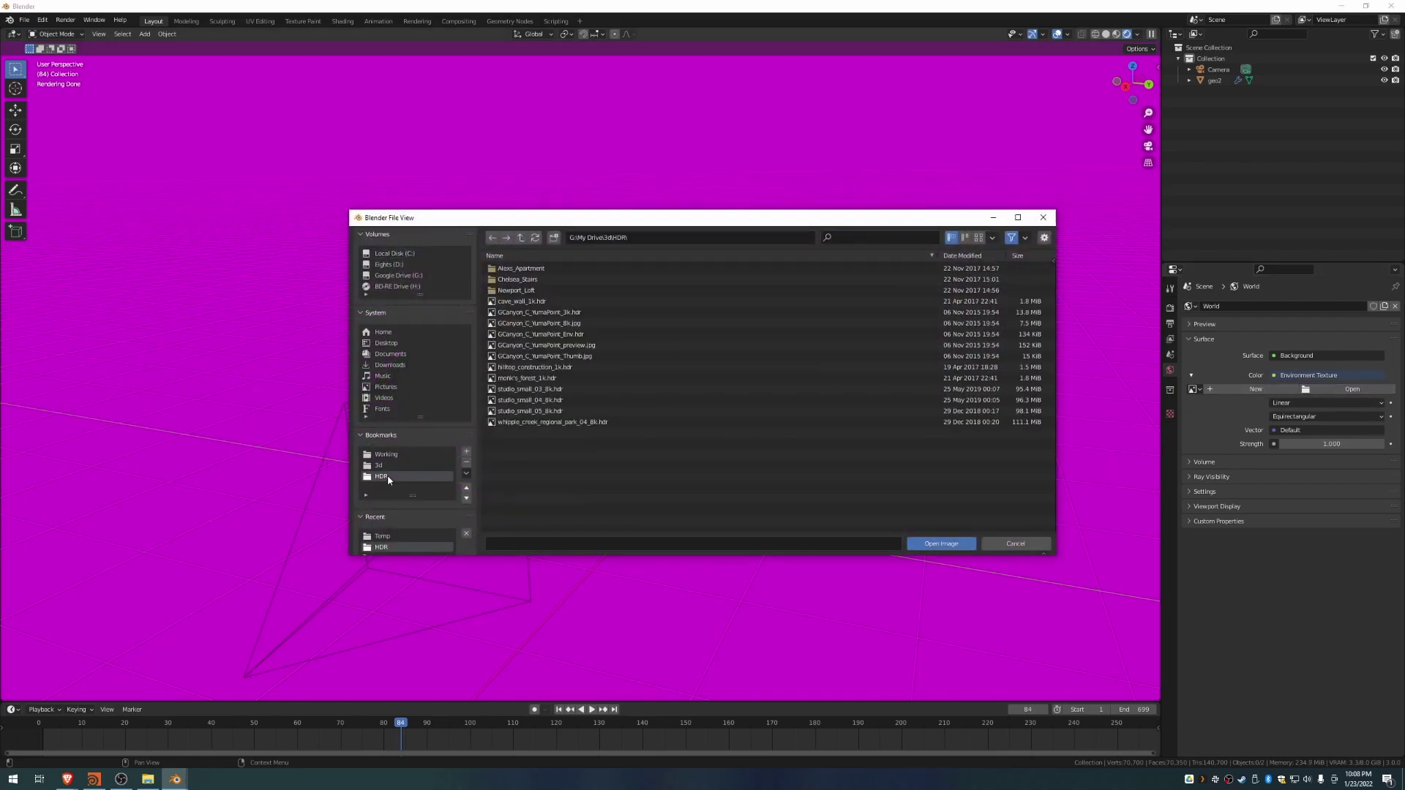
double_click(561, 402)
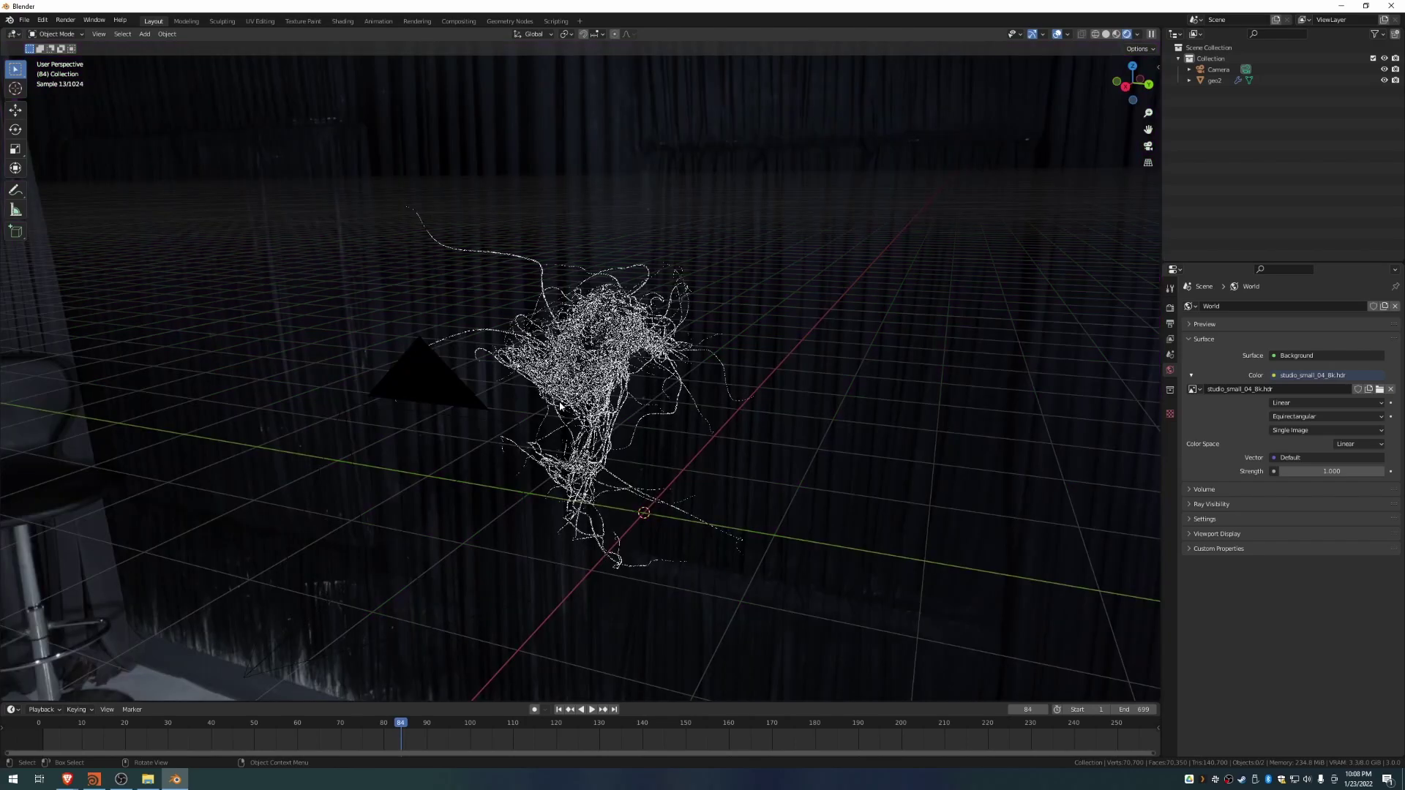
scroll(657, 367, "down", 2)
middle_click_drag(658, 369, 280, 351)
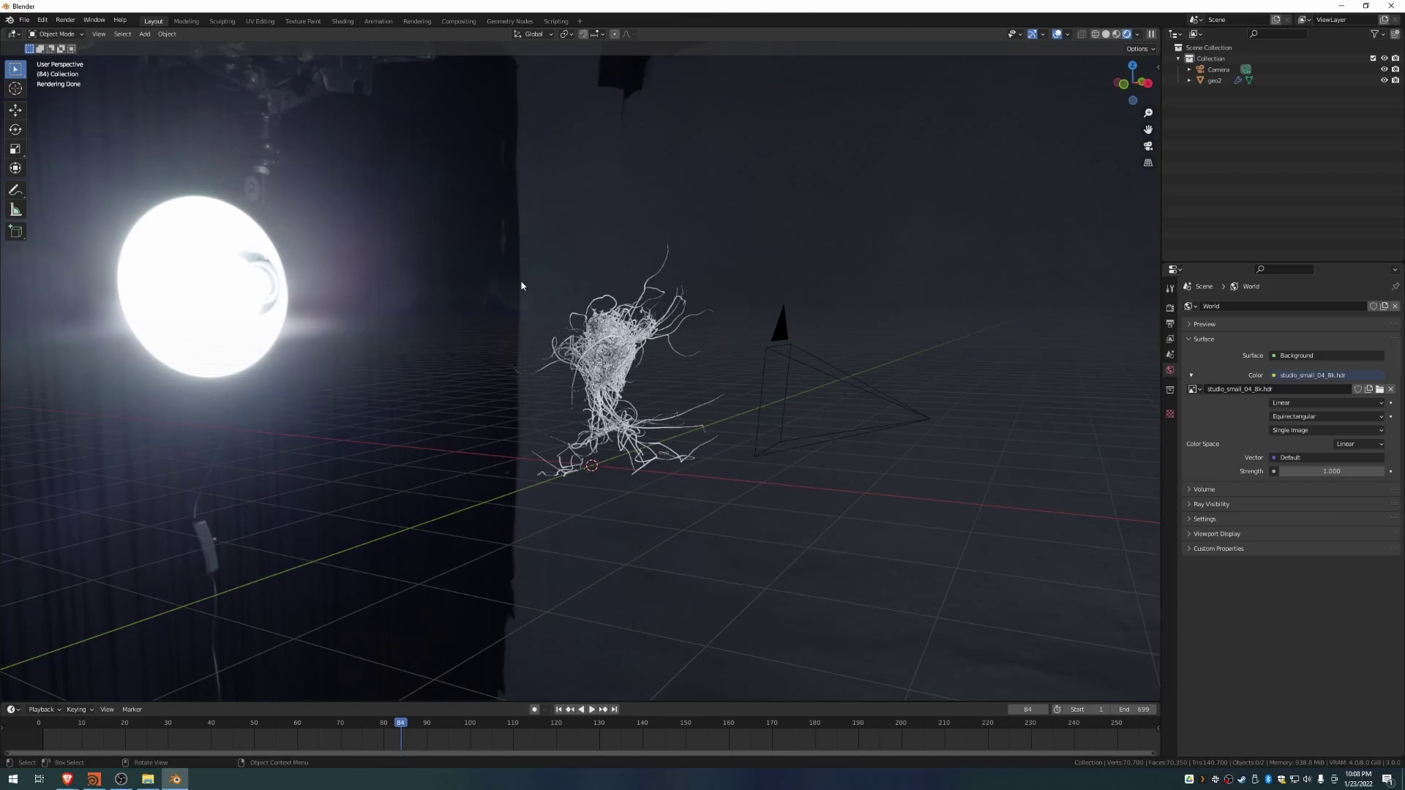
middle_click_drag(650, 330, 682, 352)
scroll(666, 352, "up", 4)
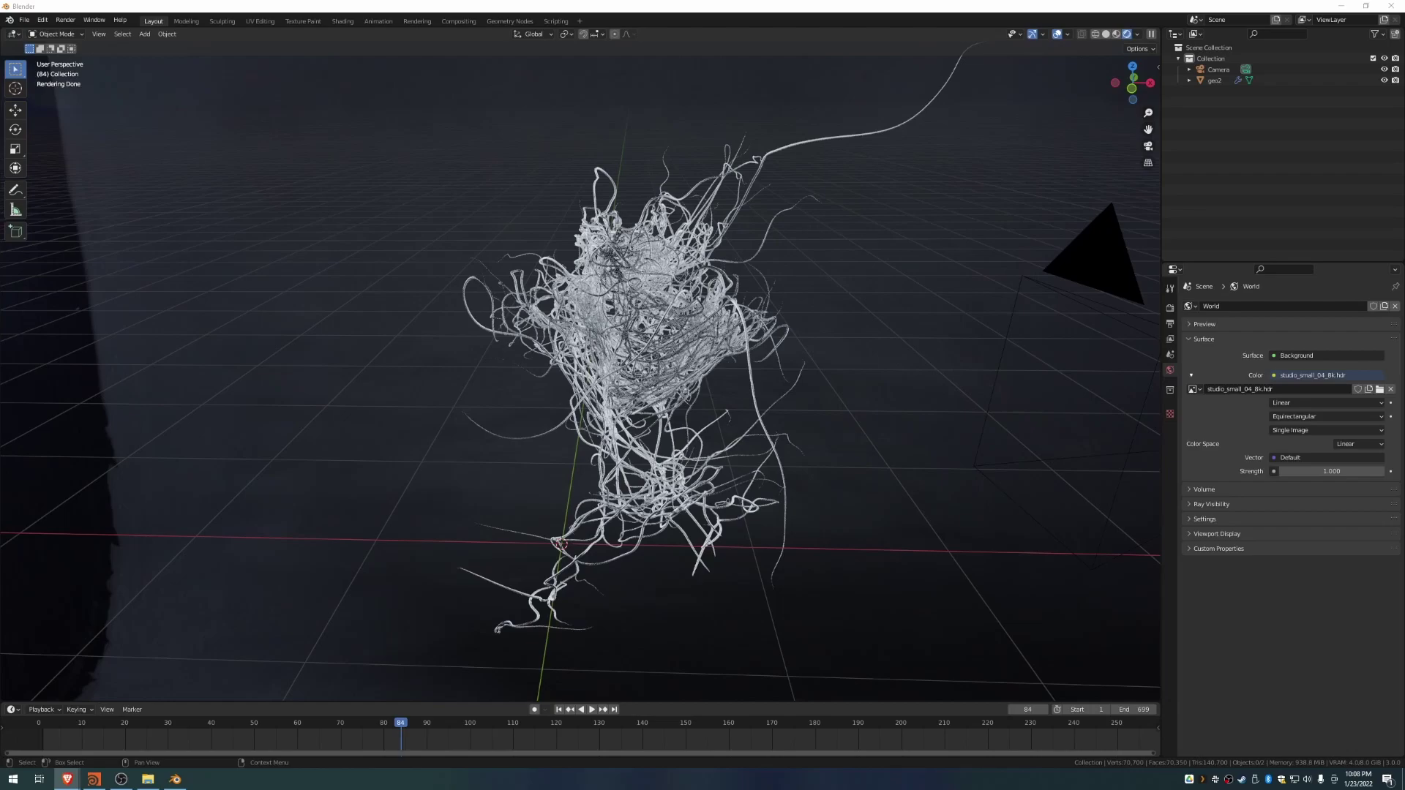
Step: Switch to the browser, browse the Studio category of HDRIs on Poly Haven, and close the page
left_click_drag(1404, 8, 605, 2)
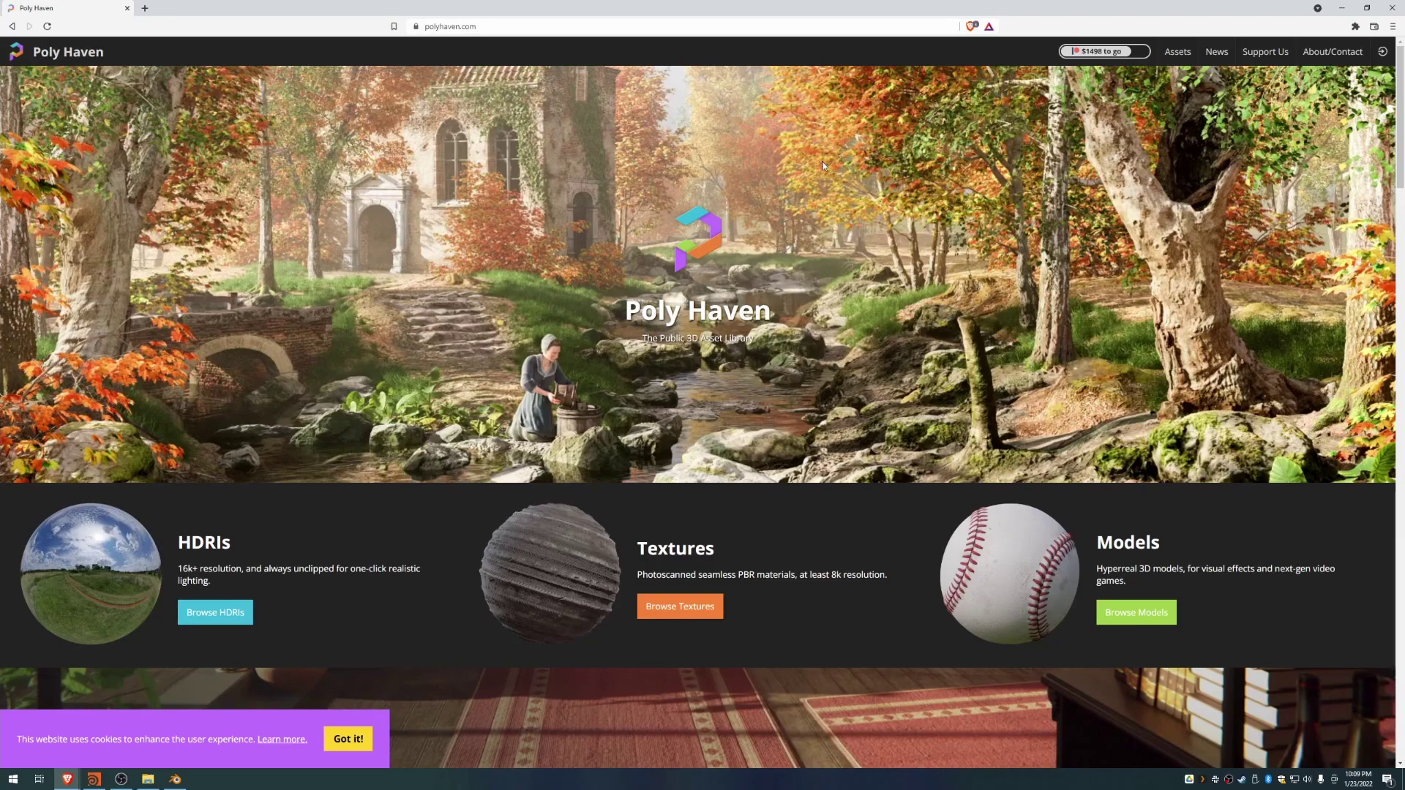
left_click(115, 572)
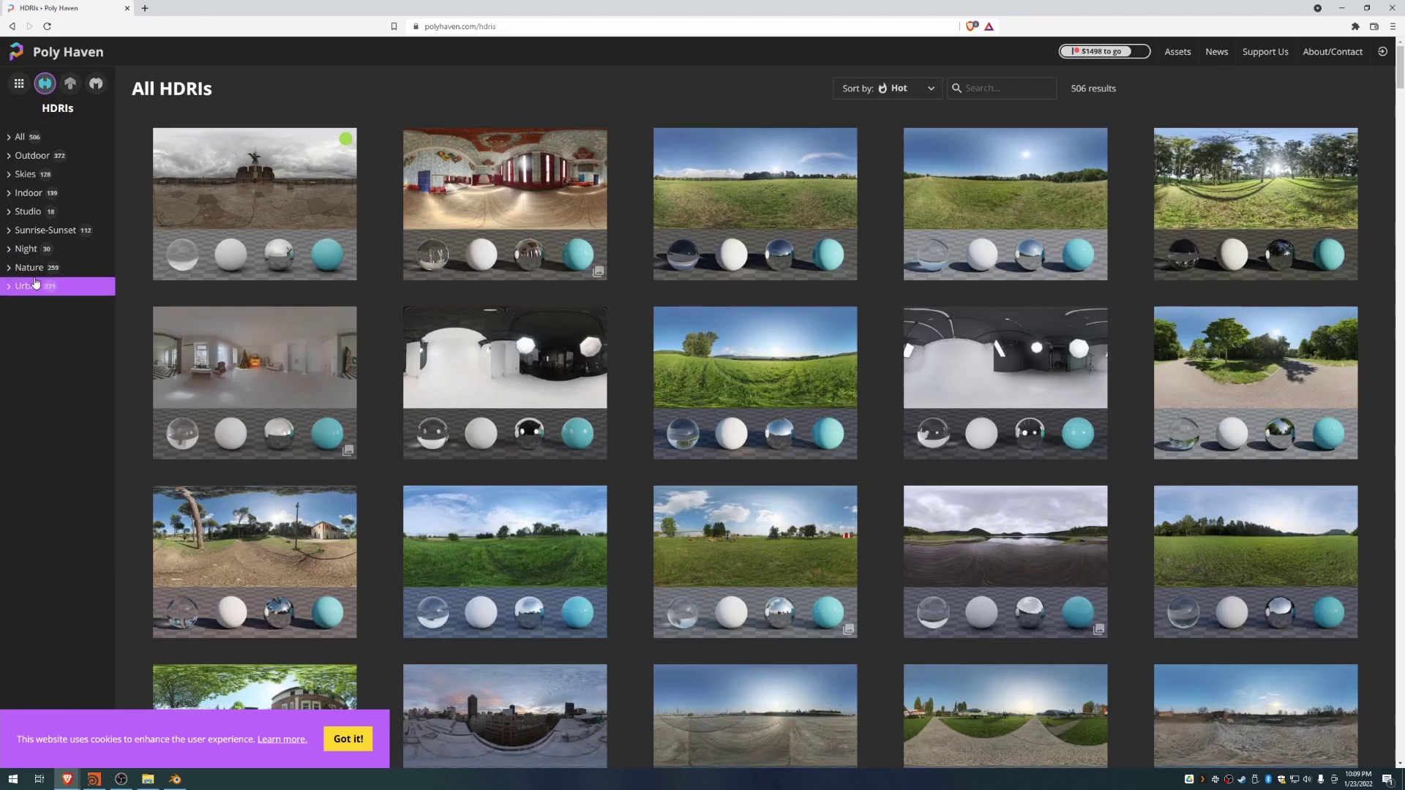
left_click(27, 213)
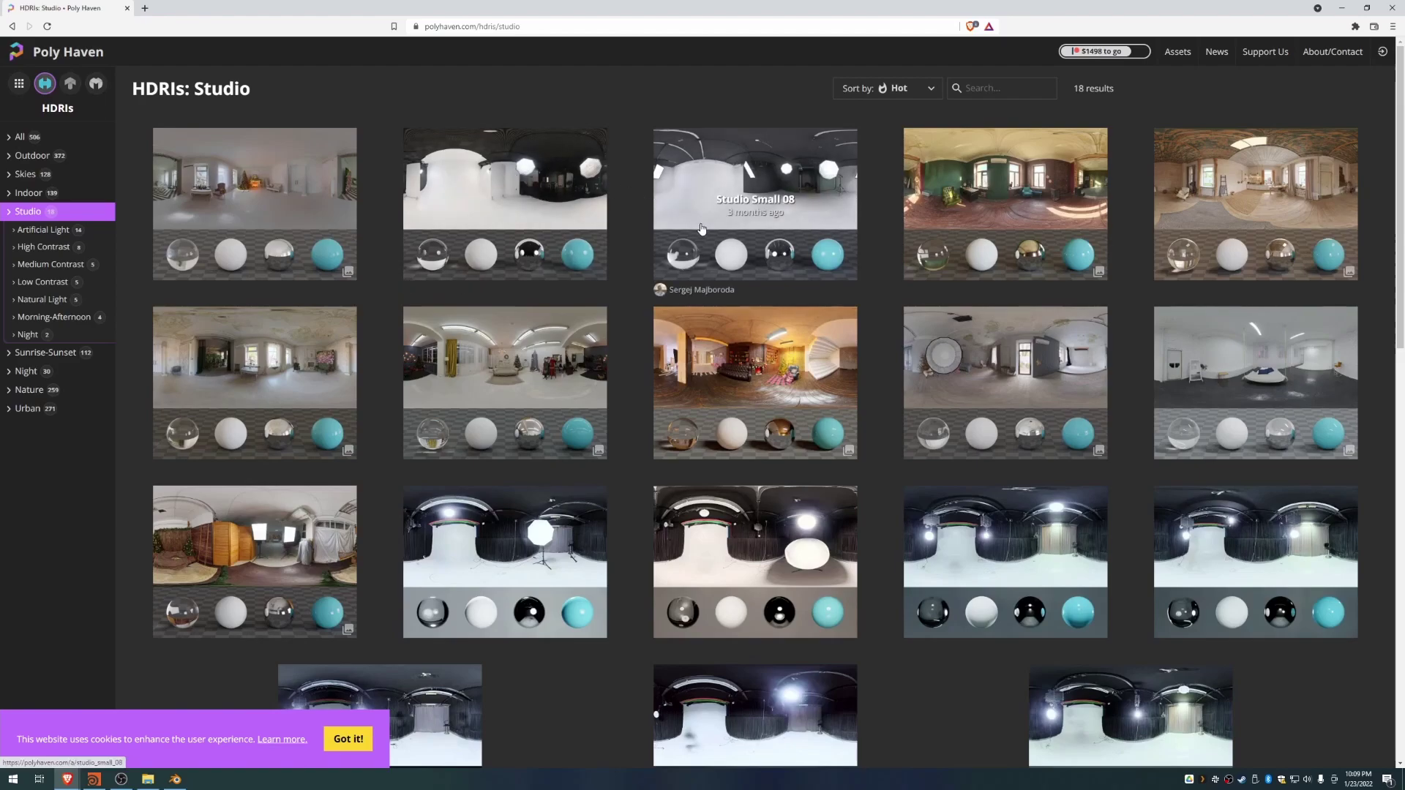
scroll(742, 230, "down", 2)
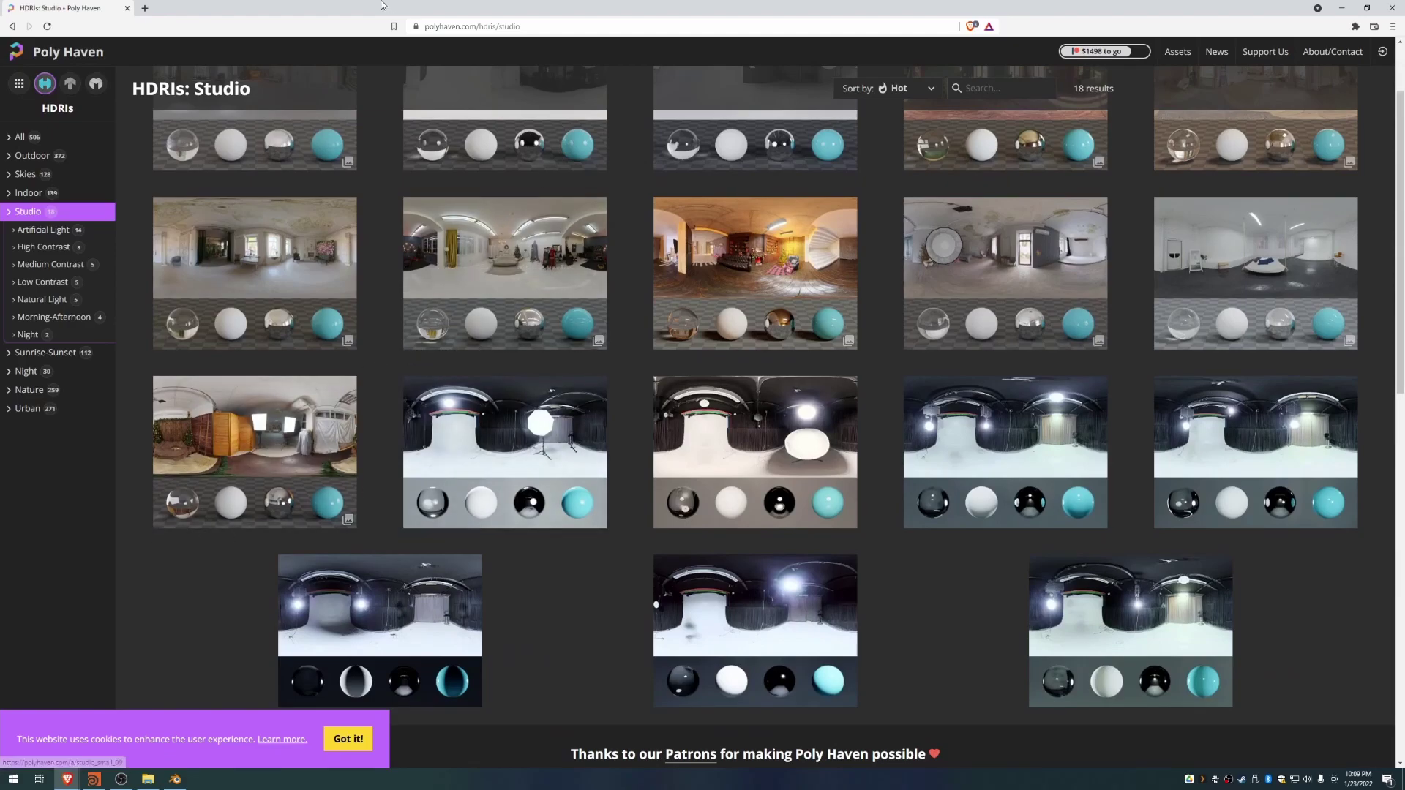
left_click(127, 8)
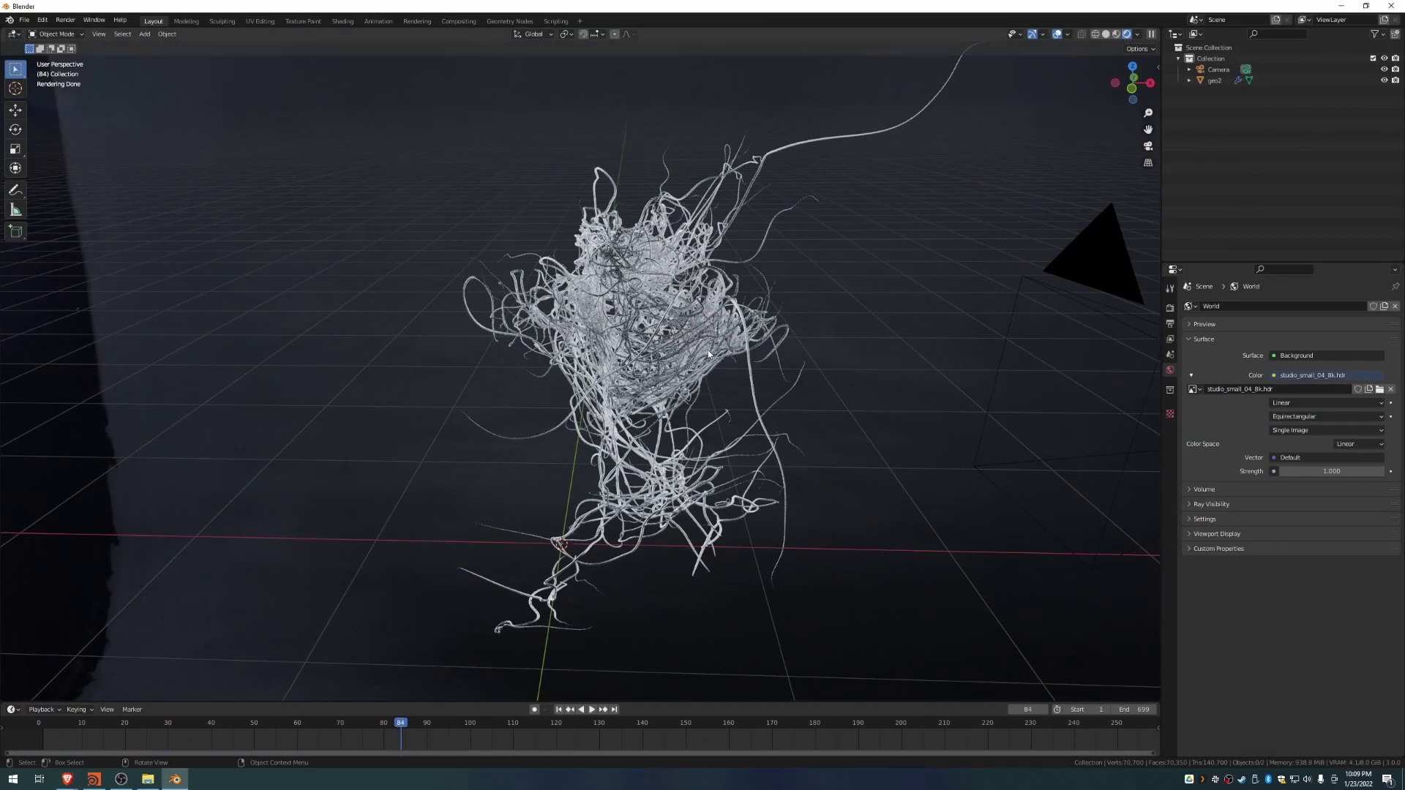
Step: Move the camera with walk navigation until the rope figure sits inside the square frame against the plain studio backdrop
scroll(583, 398, "down", 5)
middle_click_drag(584, 315, 444, 171)
scroll(589, 290, "down", 7)
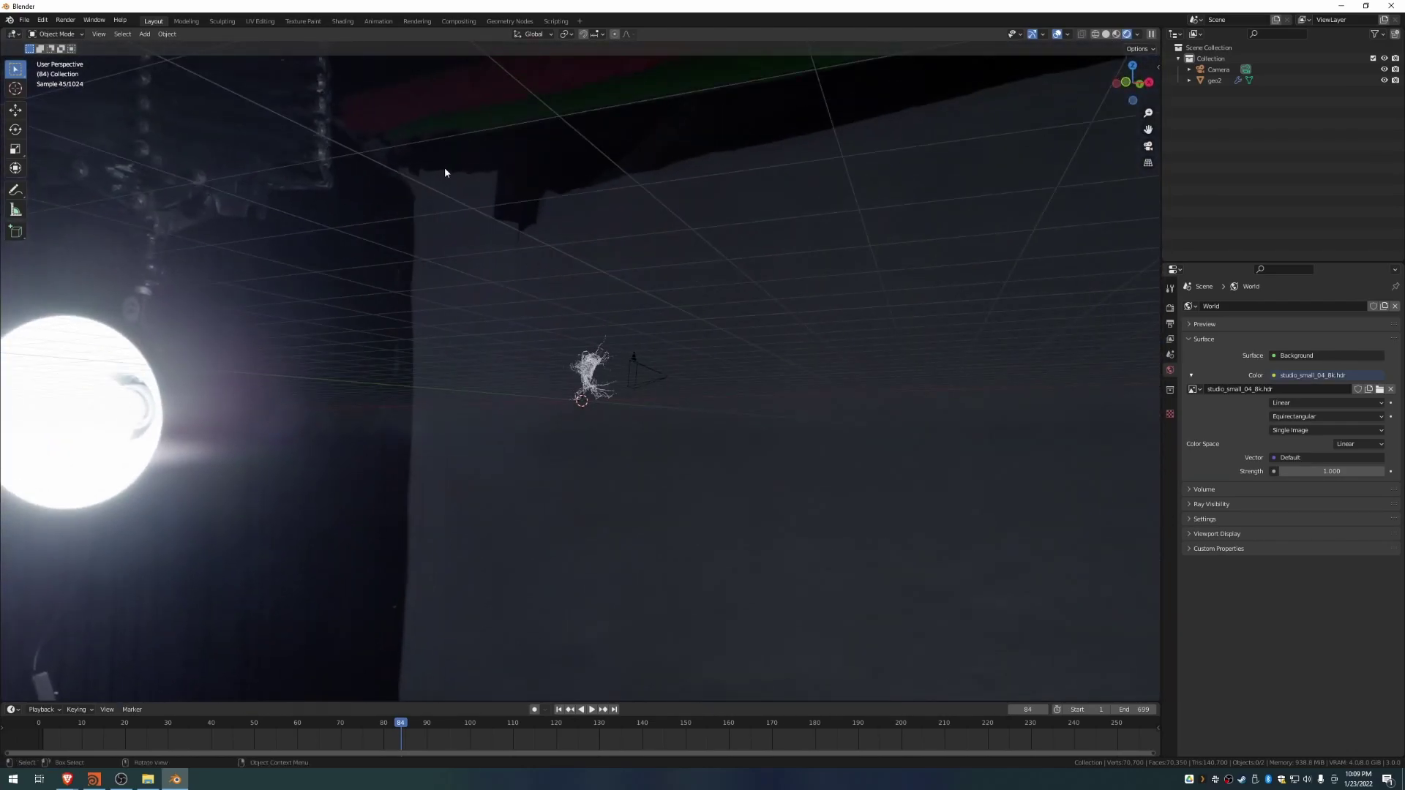
middle_click_drag(885, 288, 753, 386)
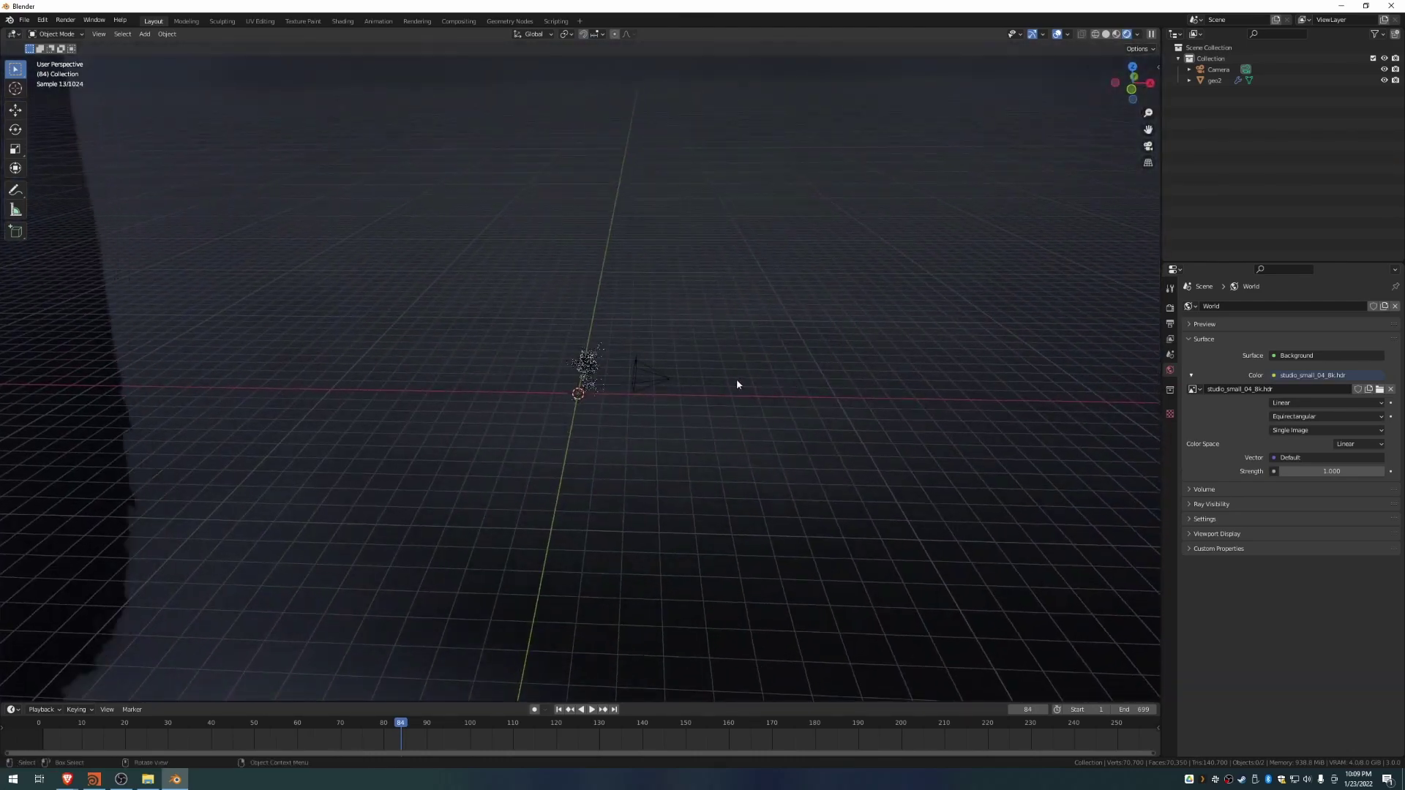
left_click(650, 378)
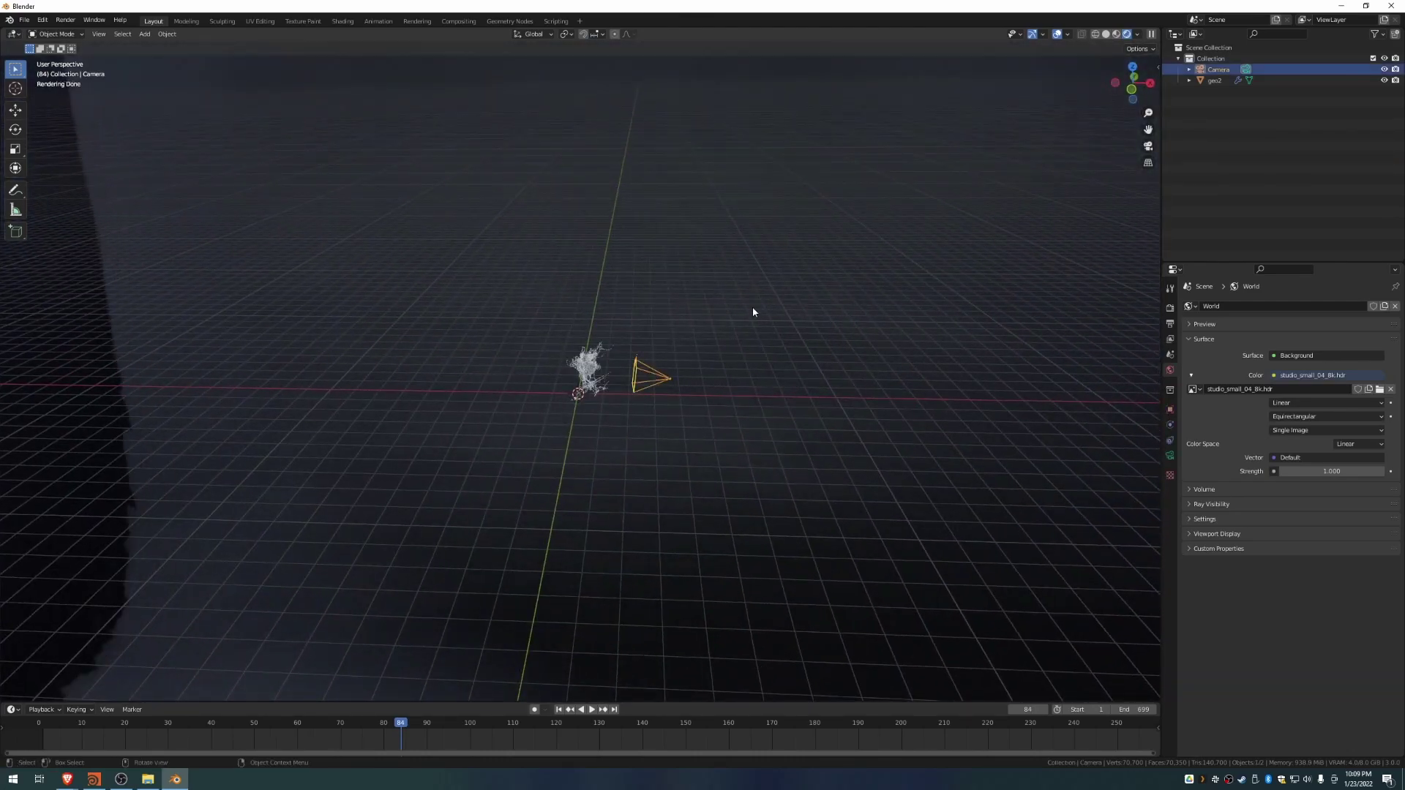
key("KP_0")
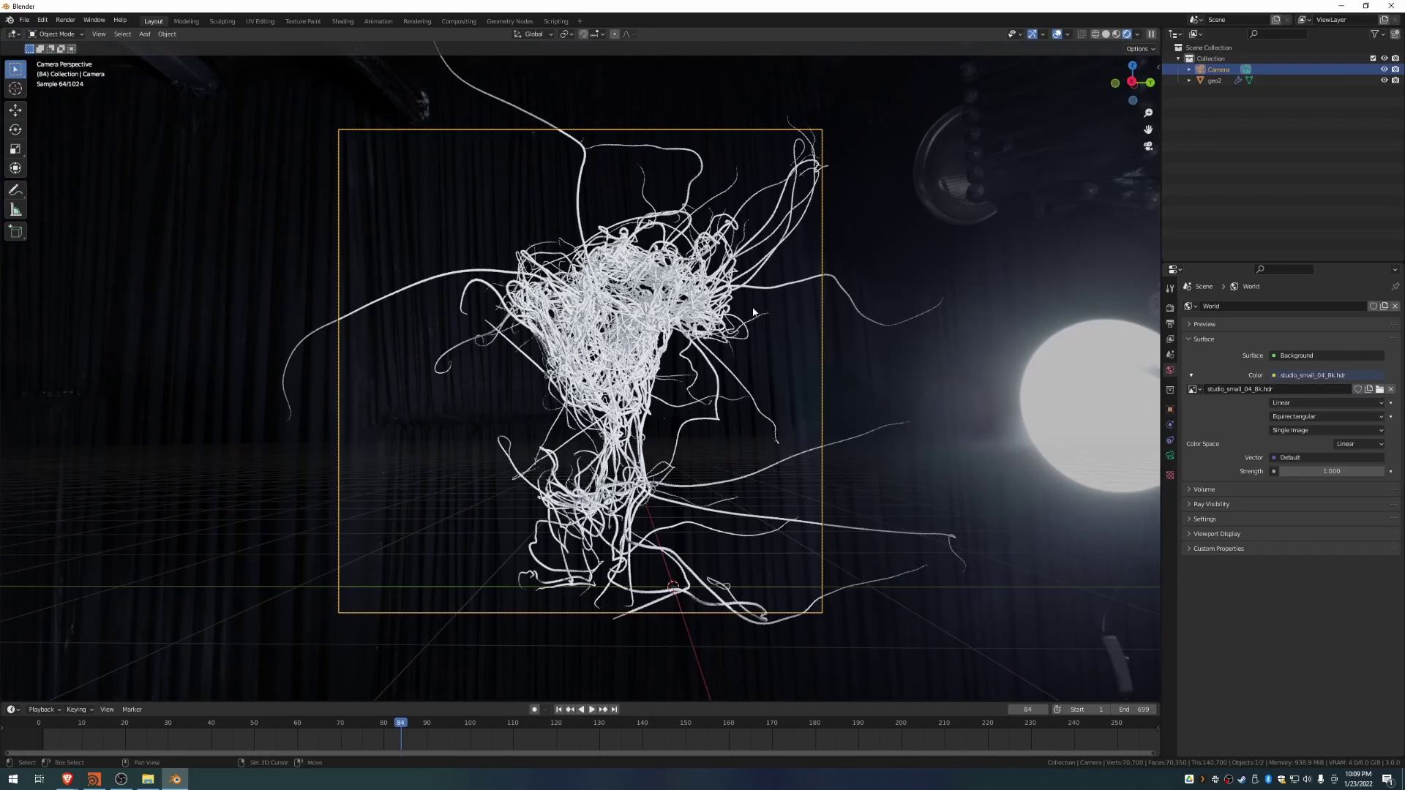
key("shift+grave")
key("a")
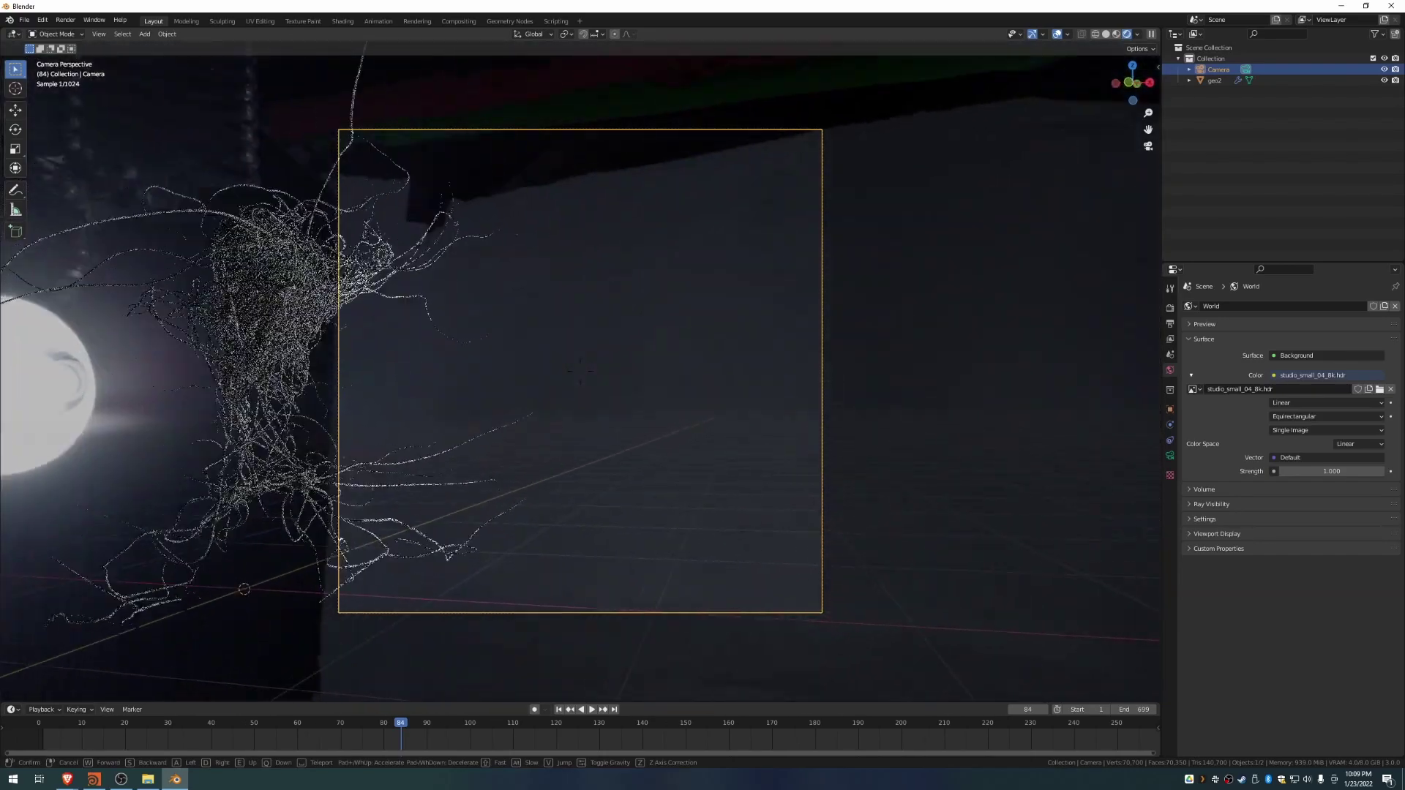
key("s")
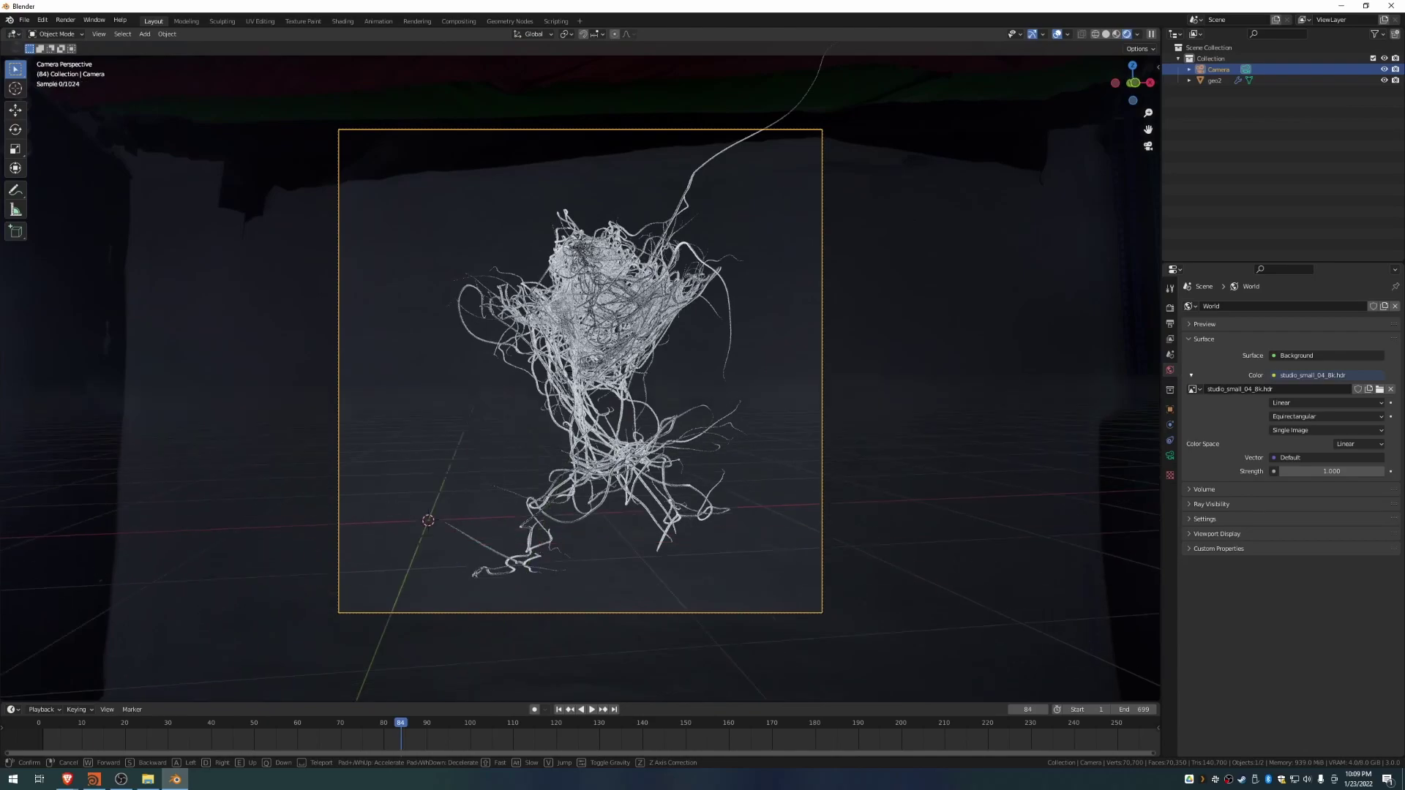
key("a")
key("d")
key("s")
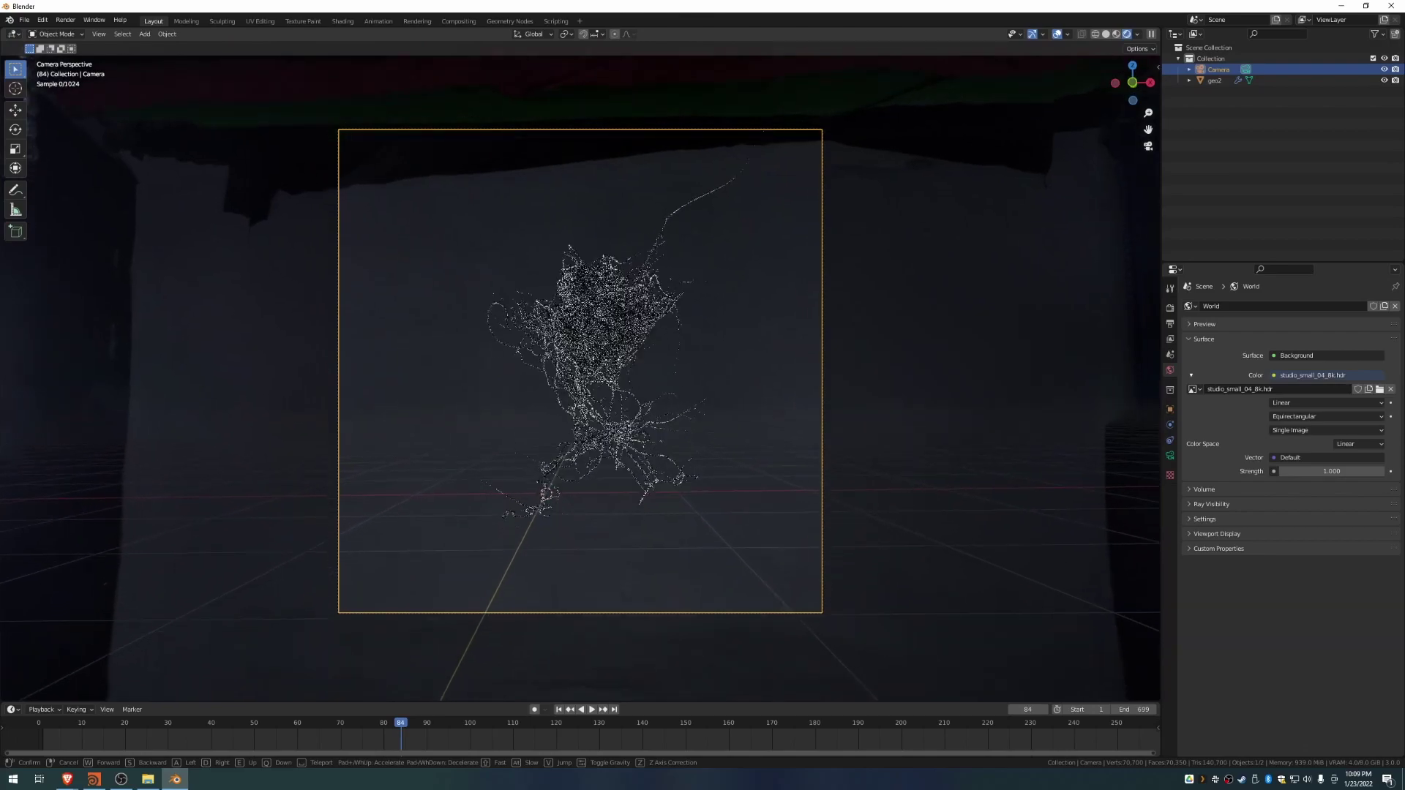
key("w")
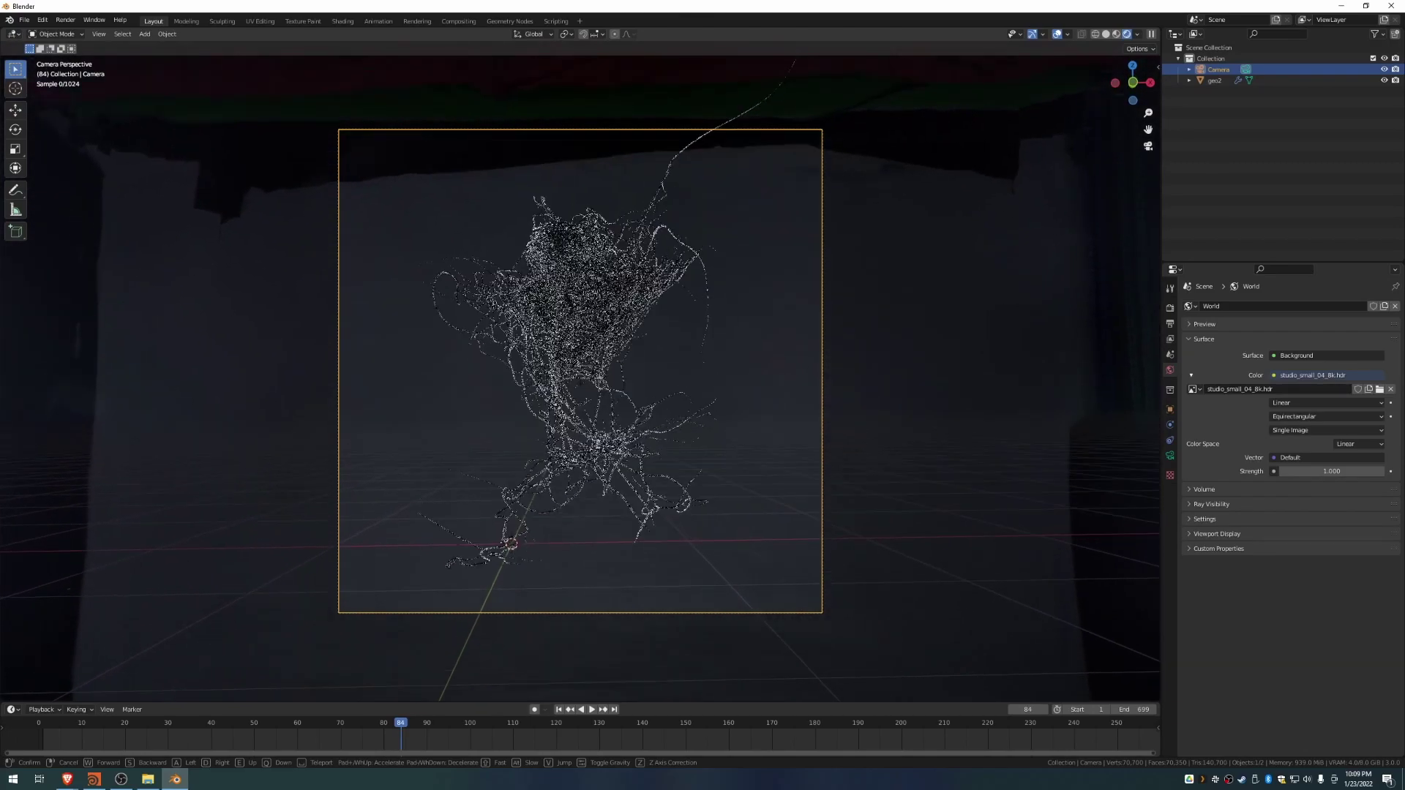
left_click(676, 363)
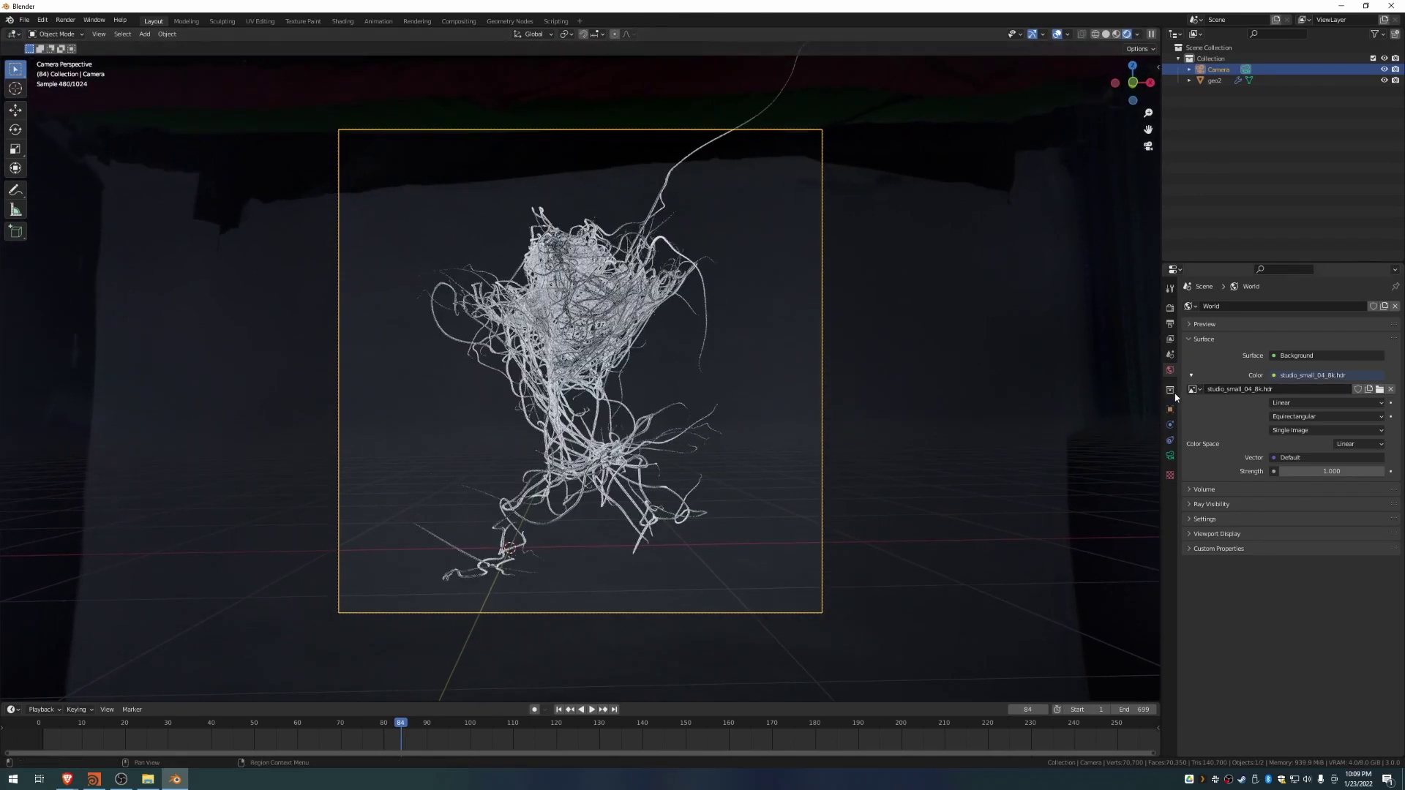
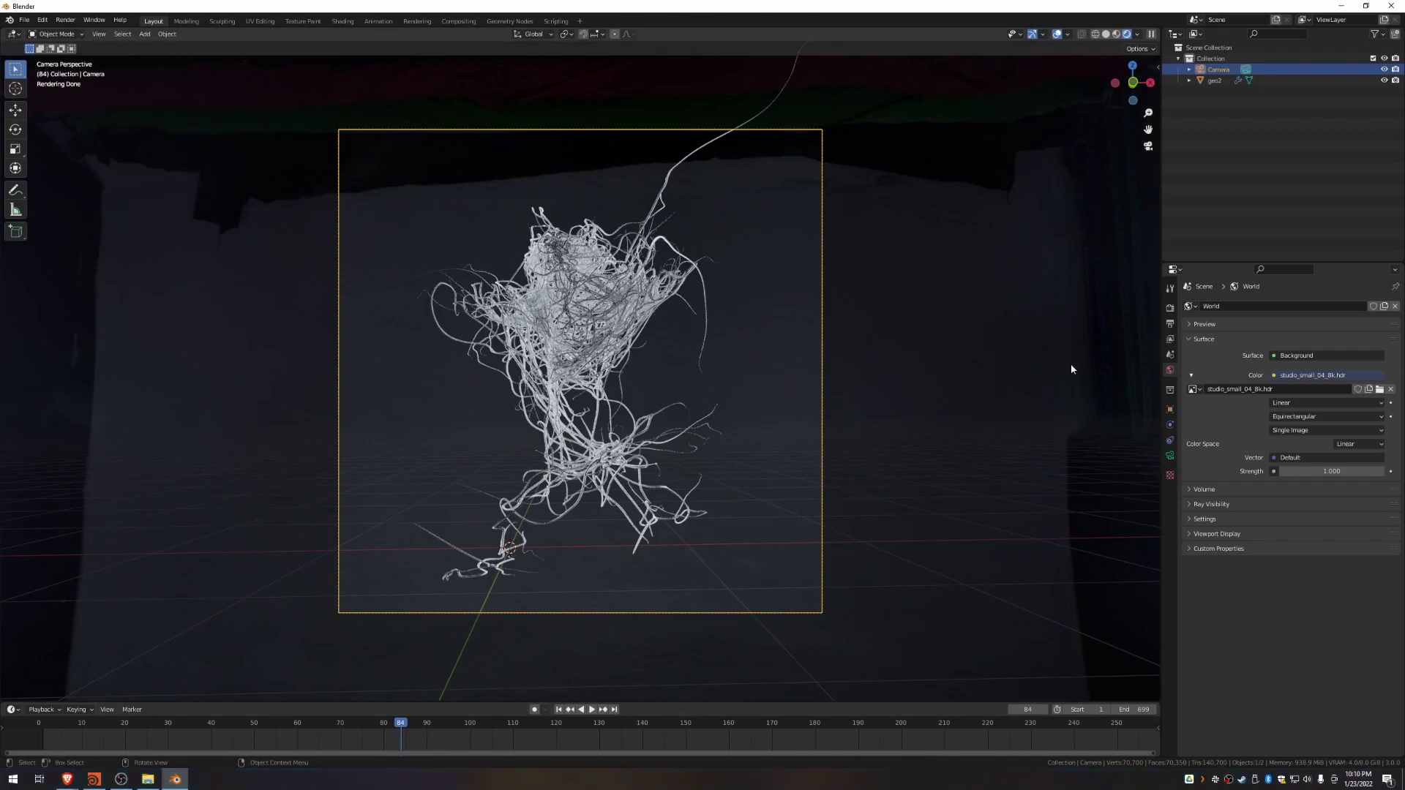
Step: Enable Render Region in the output format settings to limit the preview to the camera frame
left_click(1169, 324)
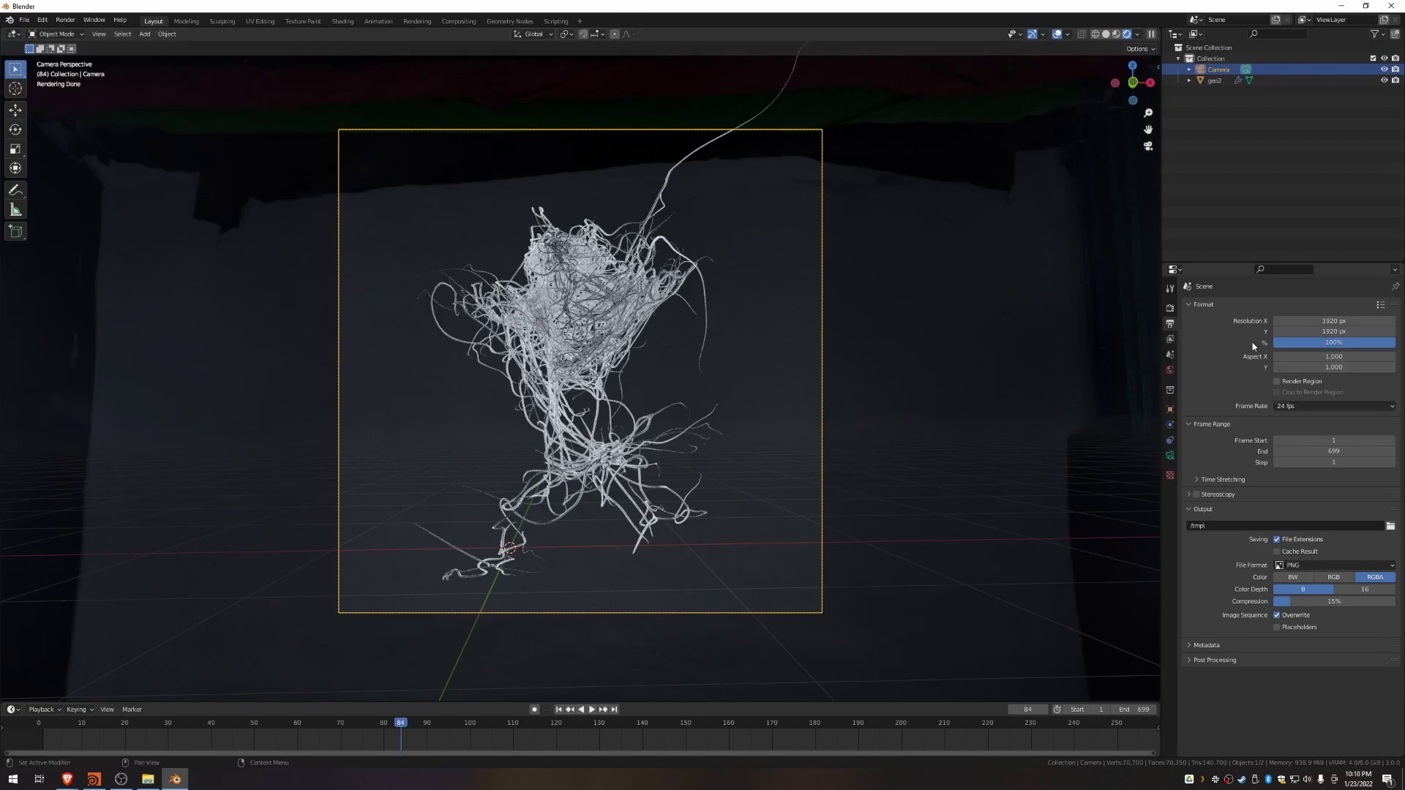
left_click(1284, 383)
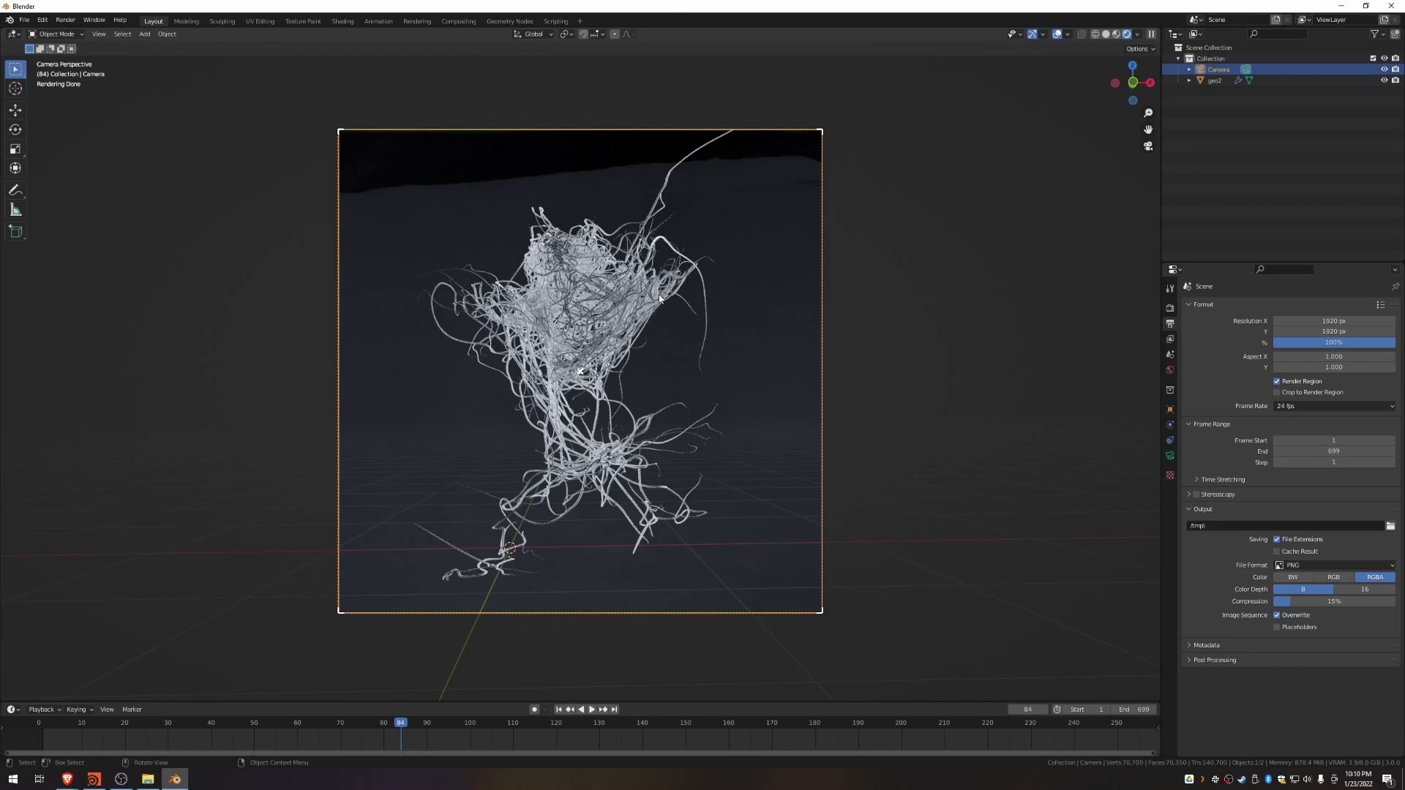
scroll(580, 352, "down", 1)
scroll(576, 352, "up", 2)
Step: Add a mesh plane as a floor beneath the ropes and scale it up about 7.2 times
middle_click_drag(575, 352, 545, 408)
scroll(571, 358, "down", 6)
key("shift+a")
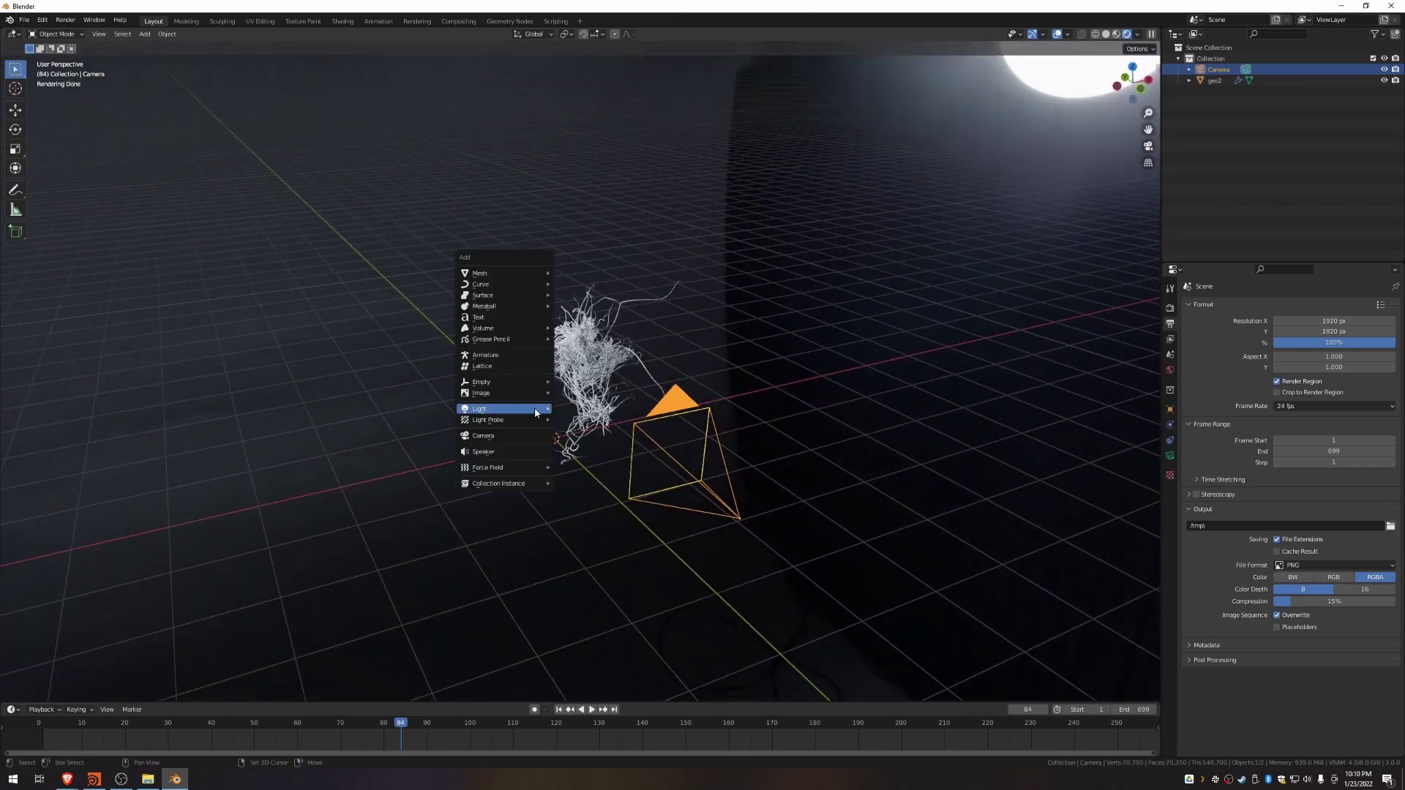
mouse_move(533, 278)
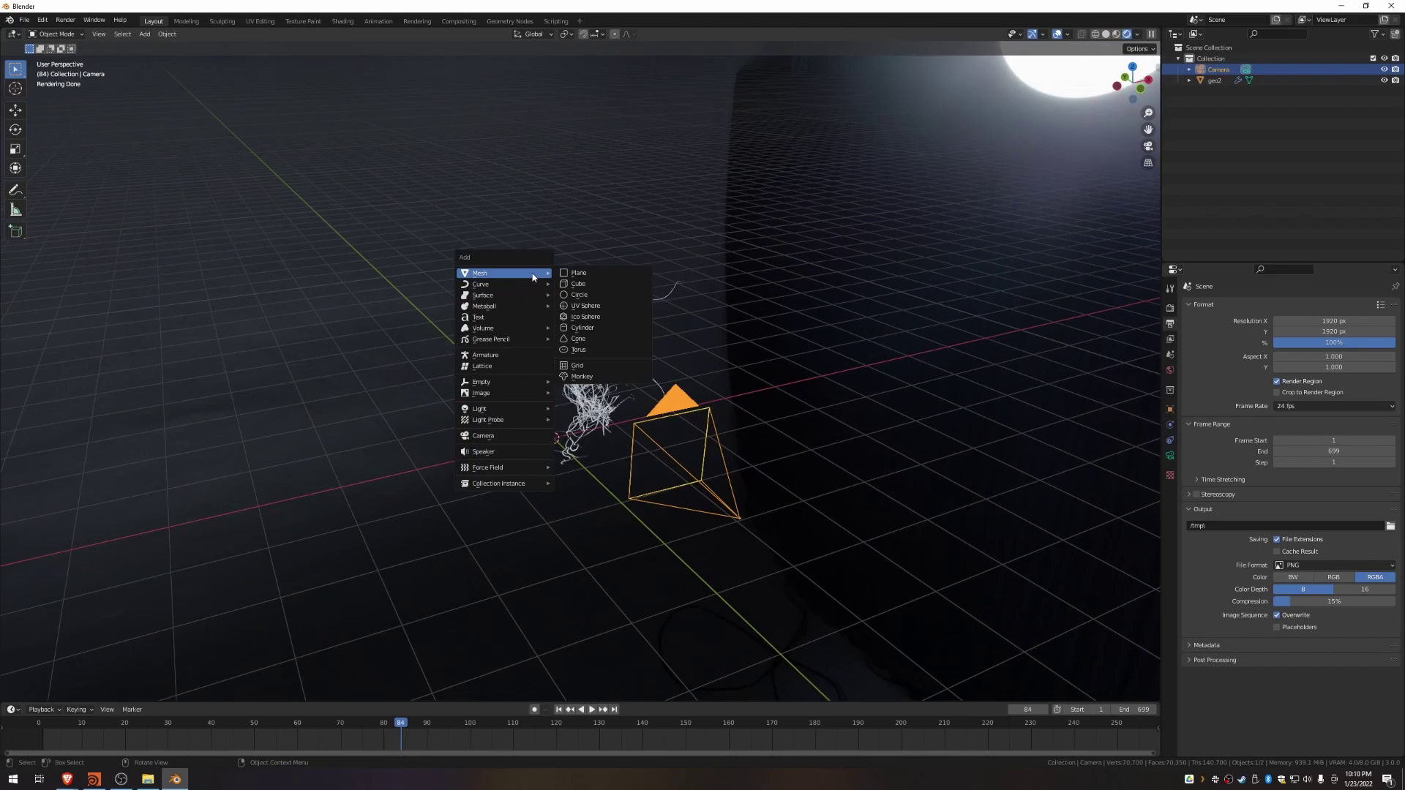
left_click(580, 280)
key("s")
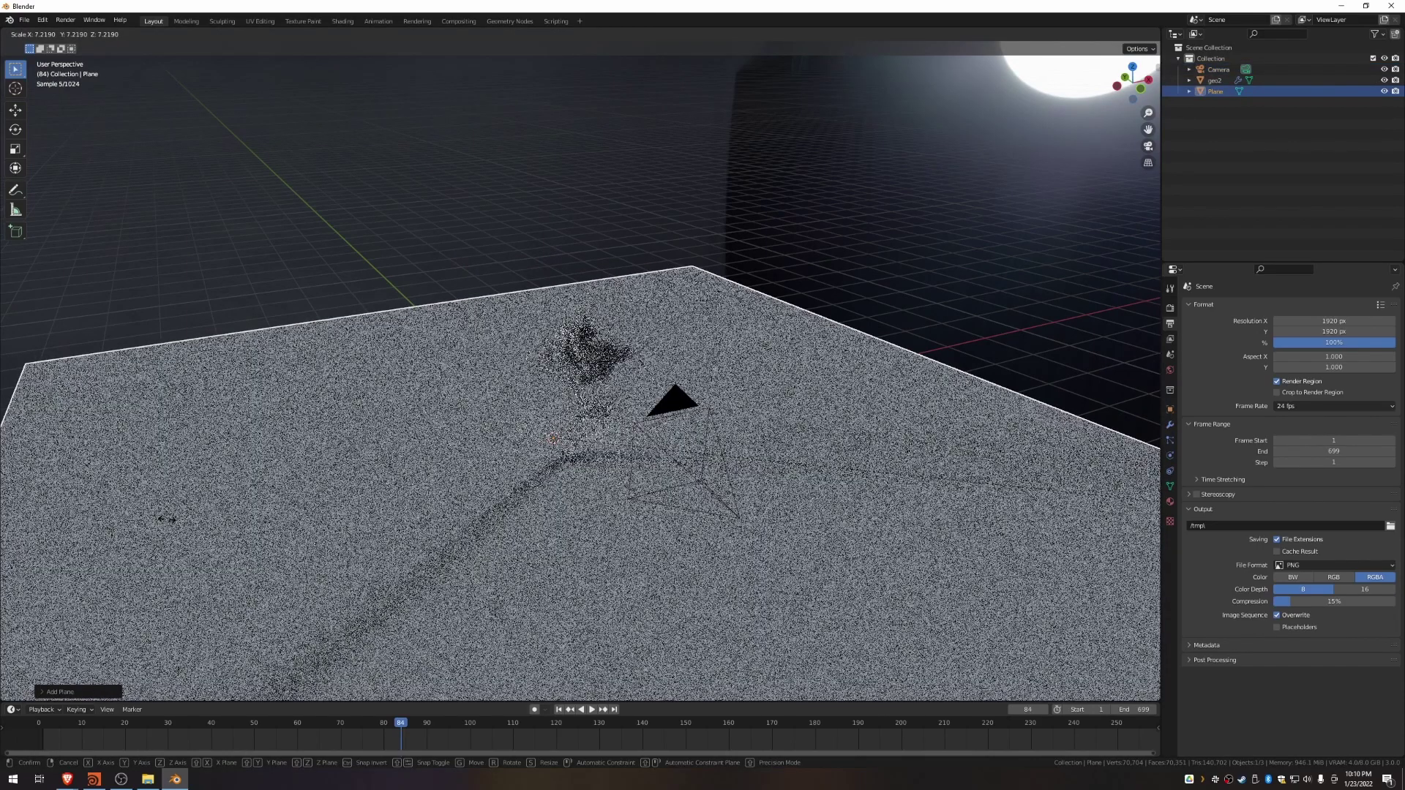
left_click(195, 497)
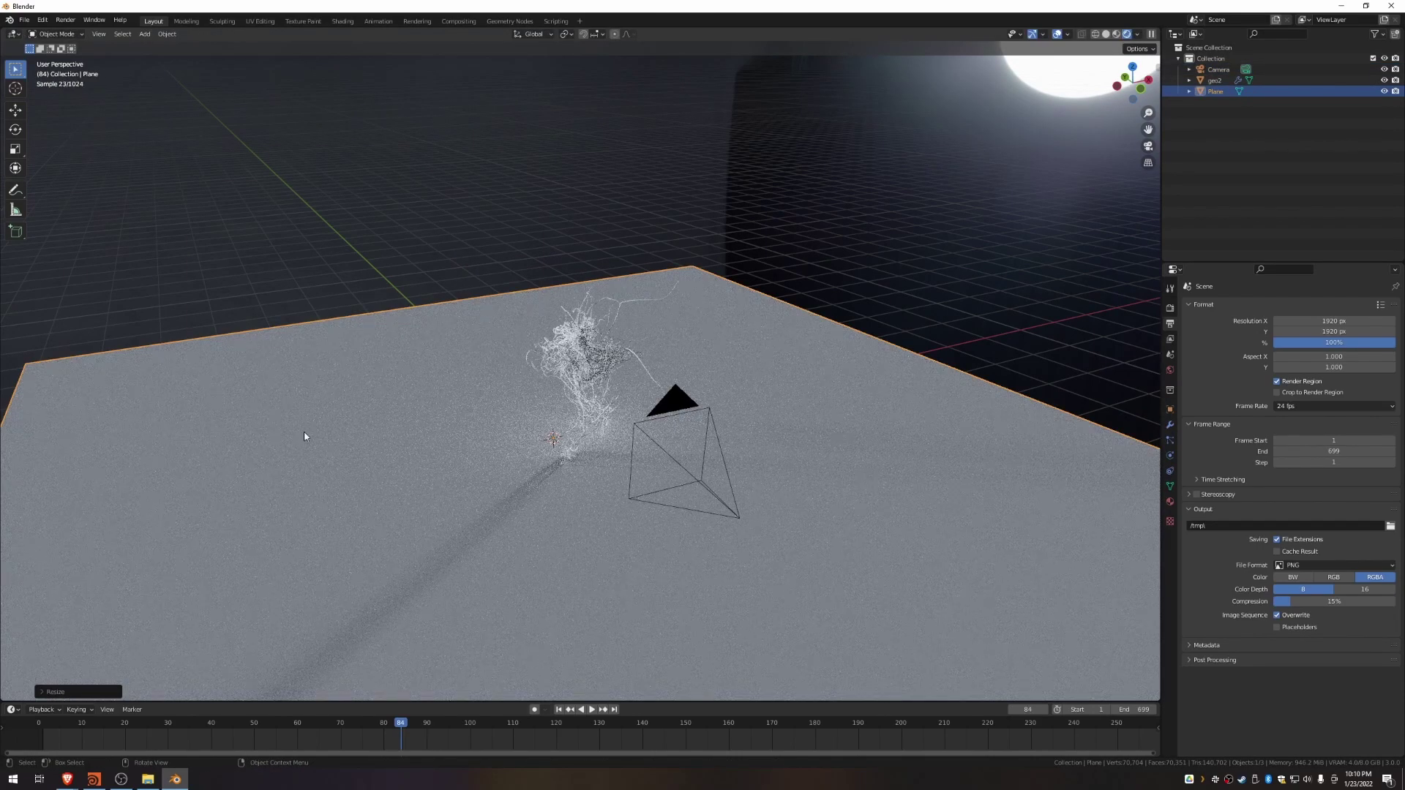
key("shift+a")
mouse_move(454, 331)
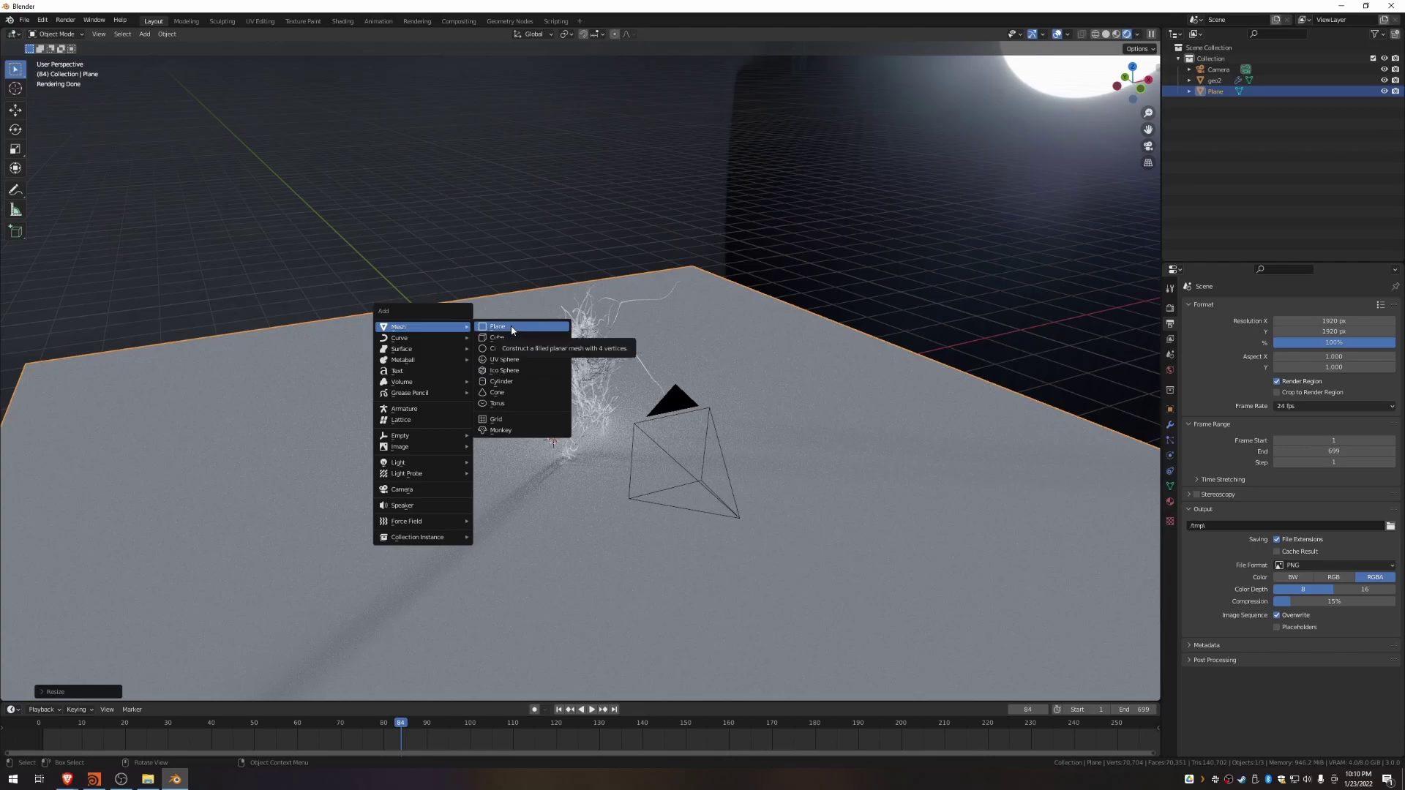
key("Escape")
Step: Inspect the floor plane around the ropes and through the camera view
scroll(410, 463, "down", 3)
middle_click_drag(410, 459, 477, 462)
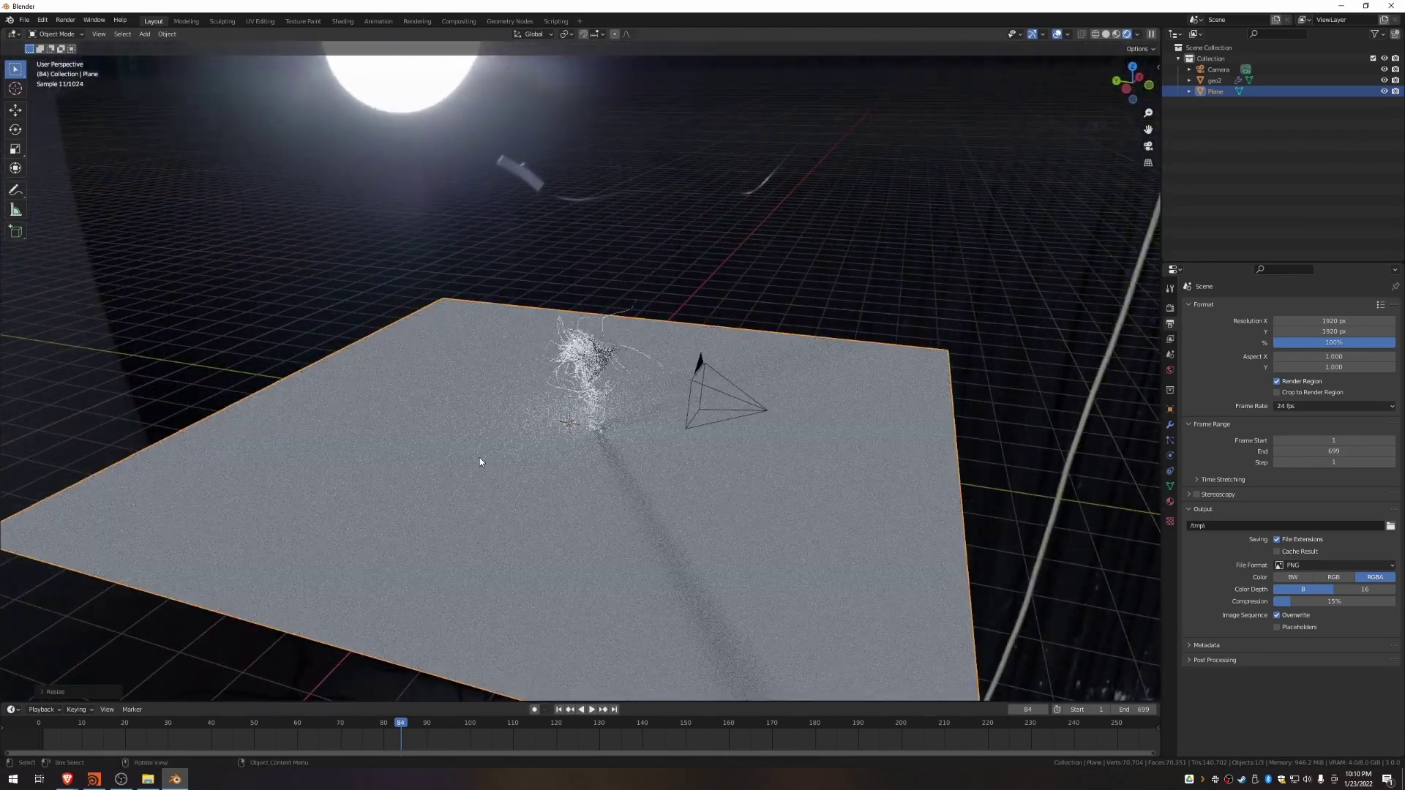
key("KP_0")
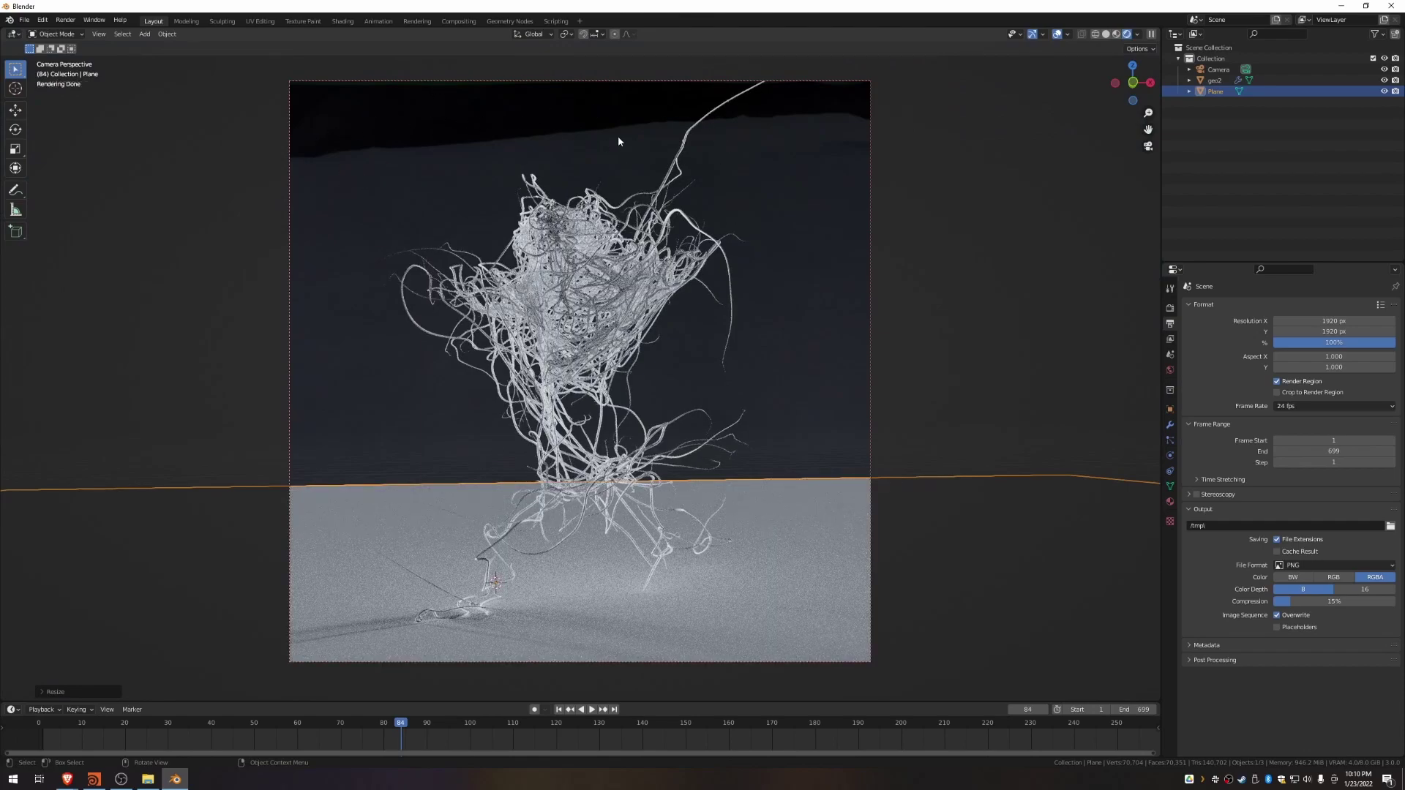
Step: Show the whole floor plane from outside the camera in solid shading
scroll(459, 241, "down", 2)
middle_click_drag(456, 255, 550, 293)
scroll(550, 293, "down", 5)
key("z")
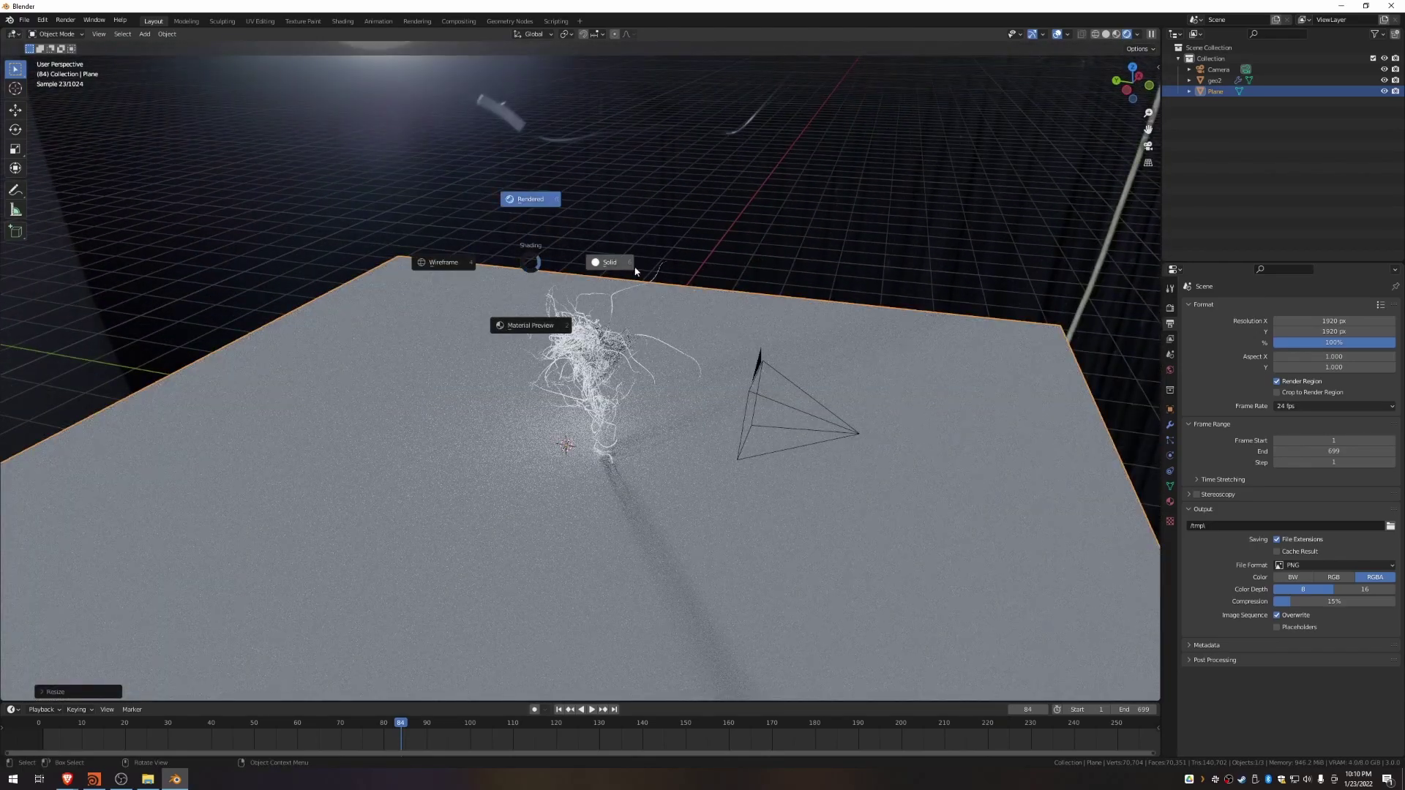
left_click(610, 262)
middle_click_drag(433, 300, 558, 199, "shift")
scroll(502, 314, "down", 4)
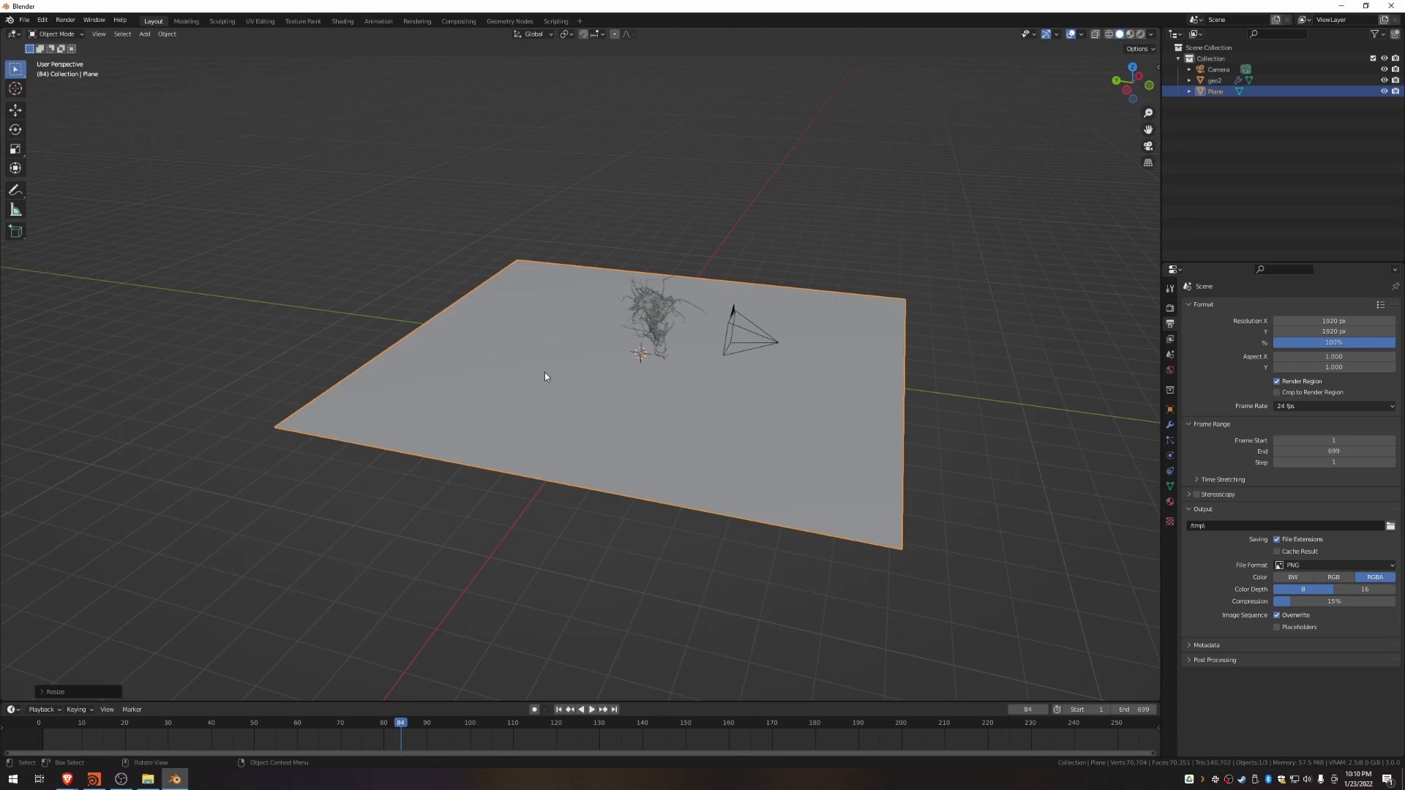
Step: Enter Edit Mode on the floor plane and try out corner vertex movement and the vertex, edge and face selection modes
key("Tab")
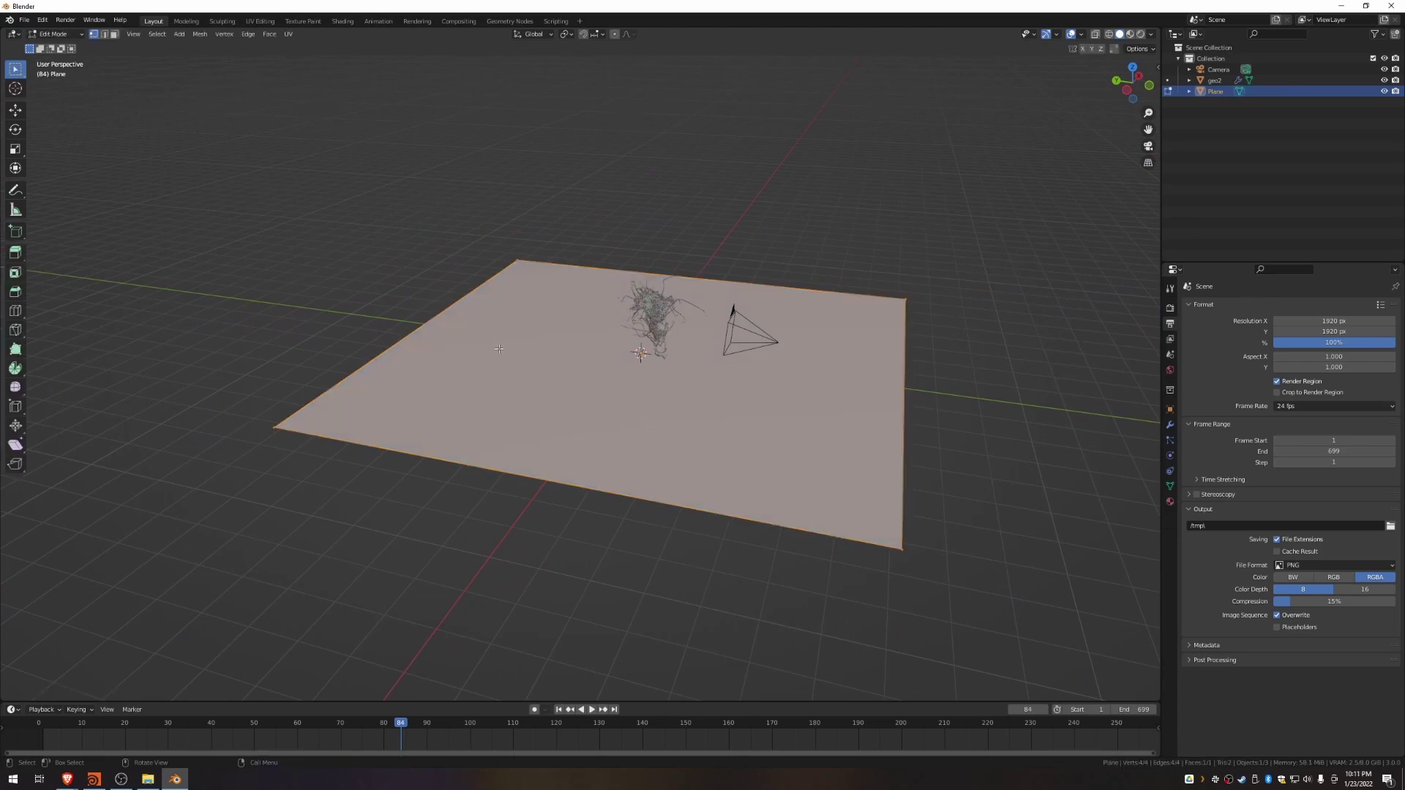
left_click(277, 423)
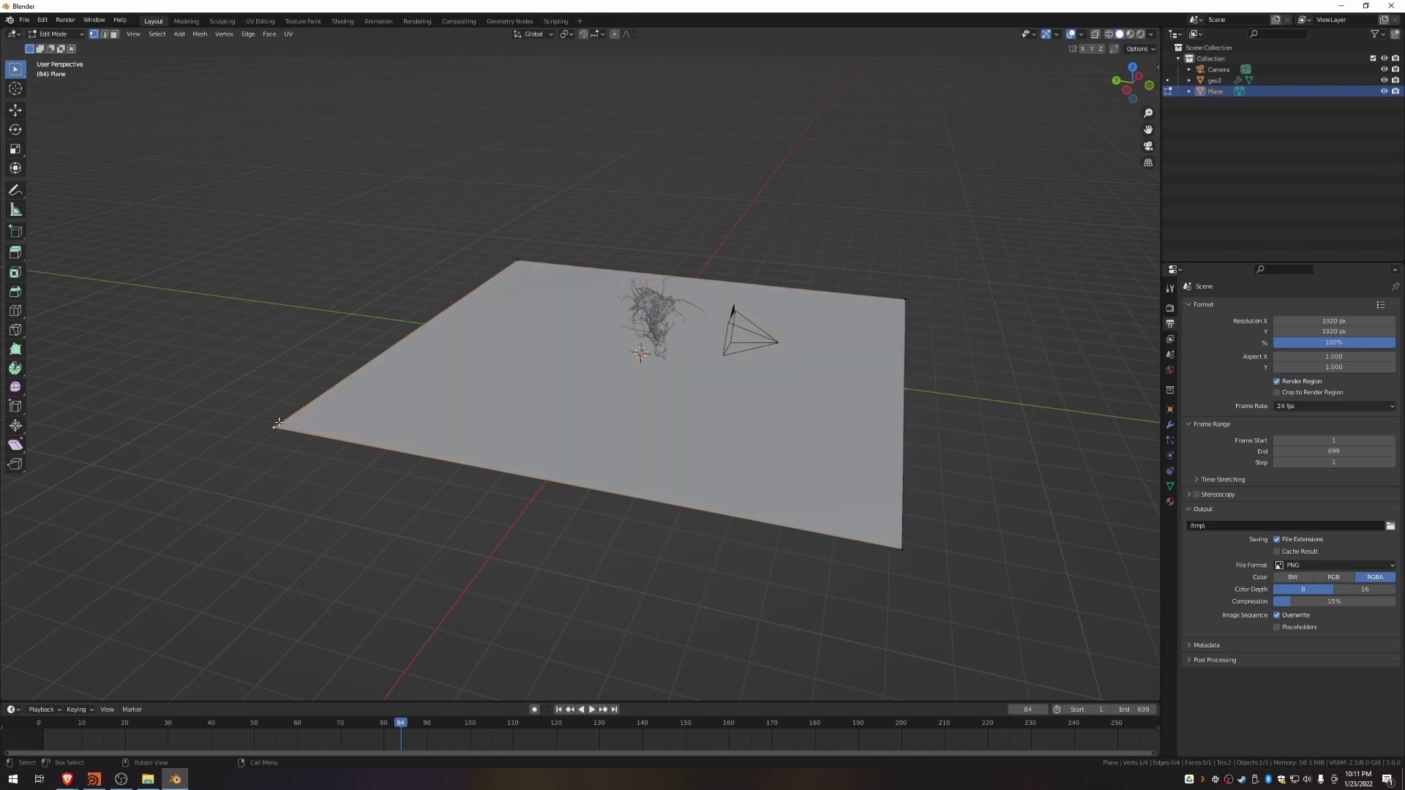
key("g")
right_click(245, 414)
left_click(105, 35)
left_click(93, 36)
left_click(106, 36)
left_click(115, 36)
Step: Extrude the floor plane's edge behind the ropes about 7.5 m straight up along Z to form a back wall
key("2")
left_click(419, 330)
middle_click_drag(391, 368, 413, 358)
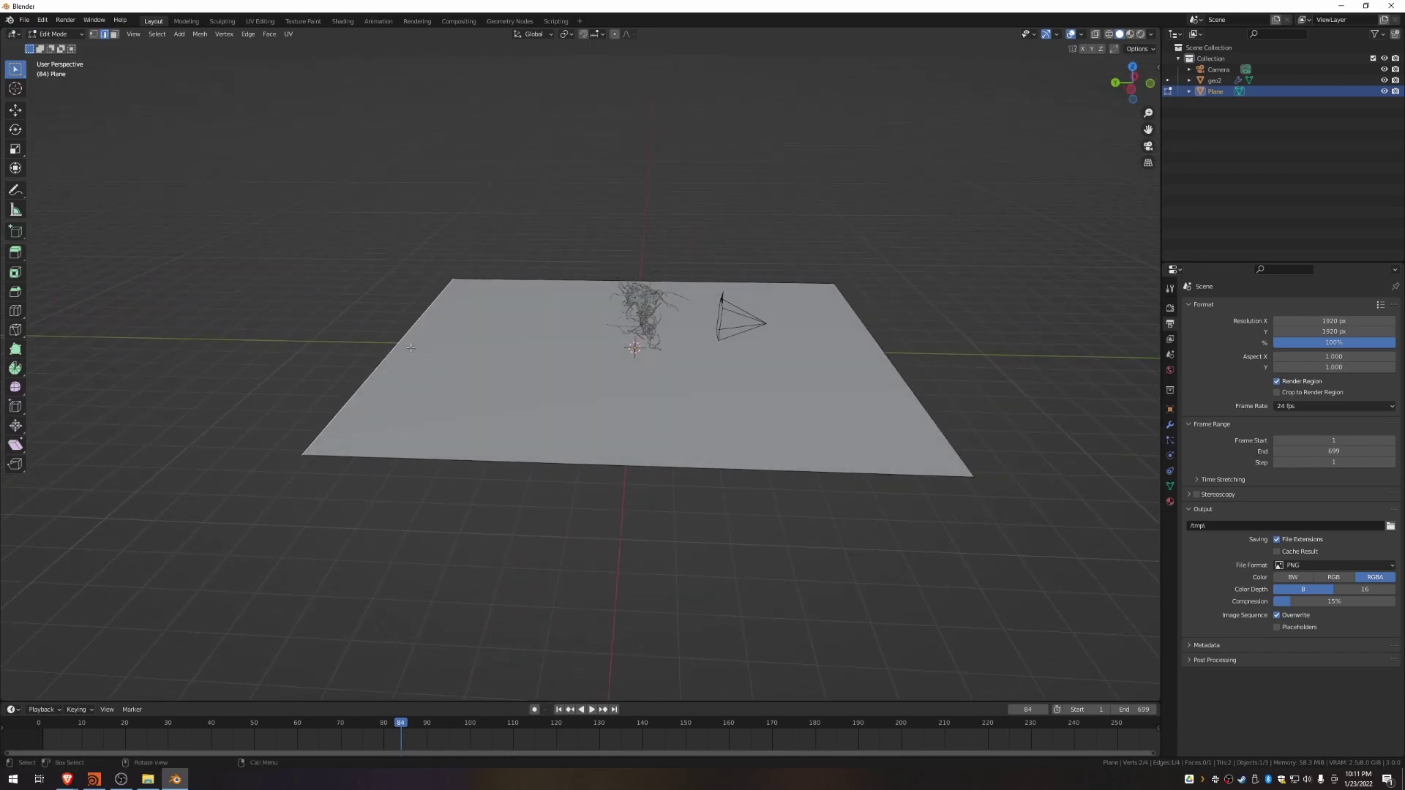
key("e")
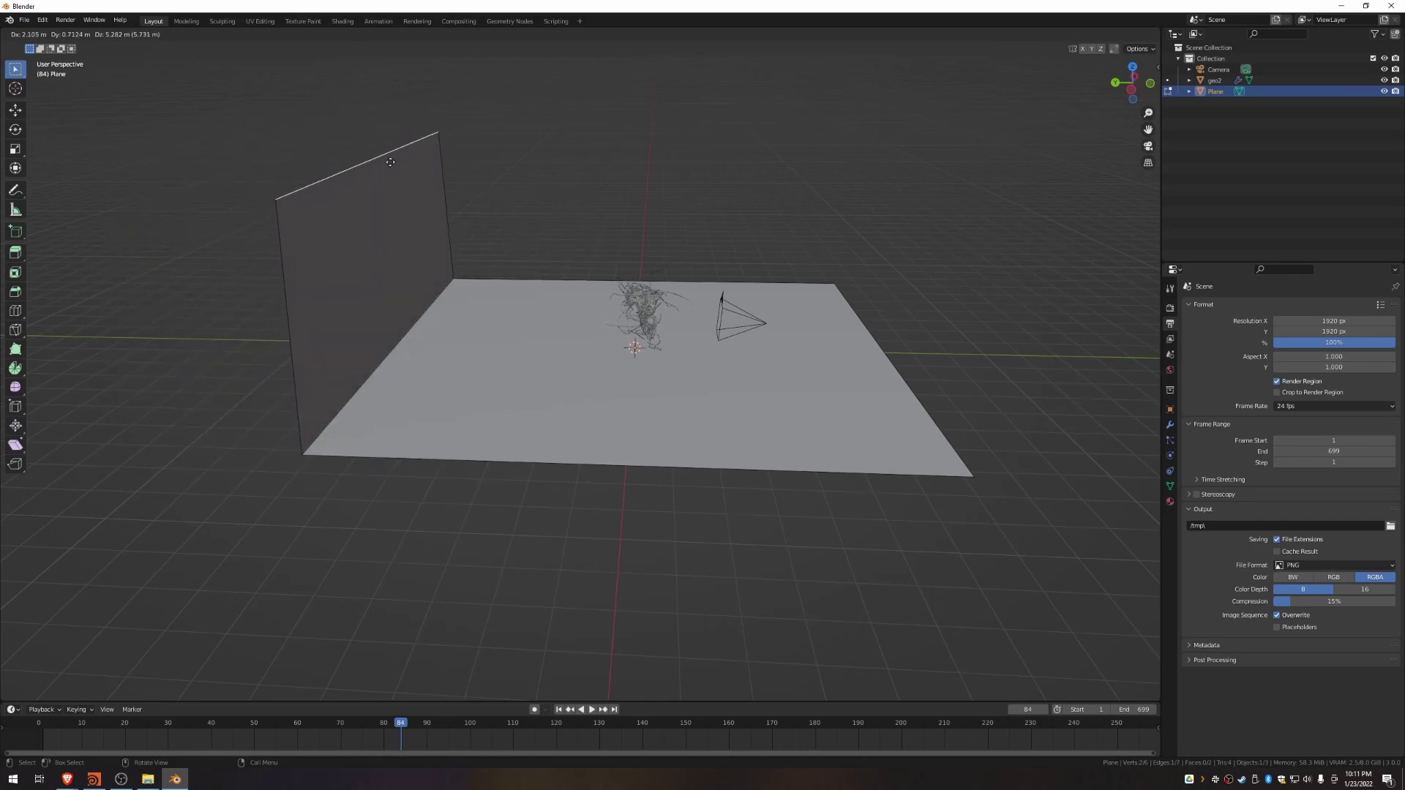
key("z")
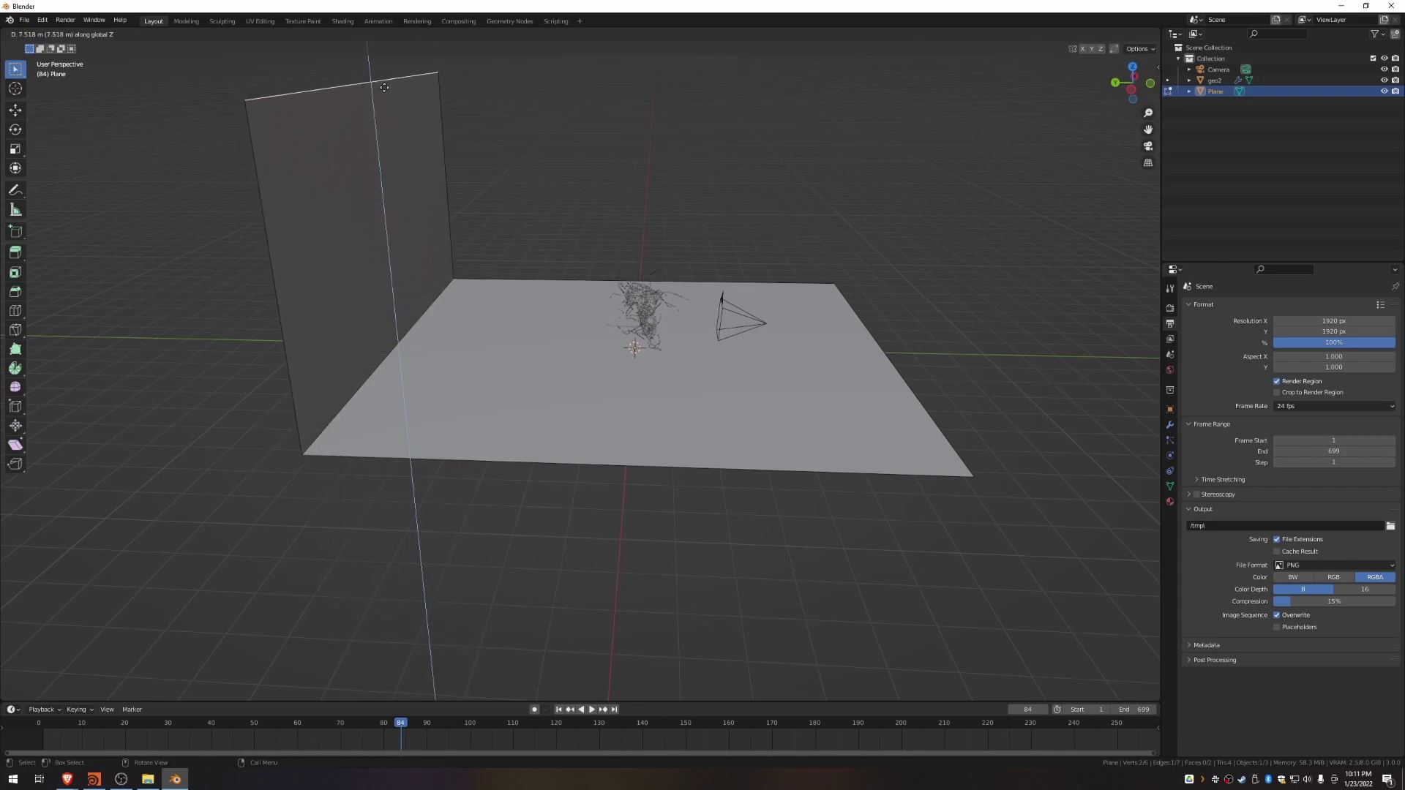
left_click(384, 87)
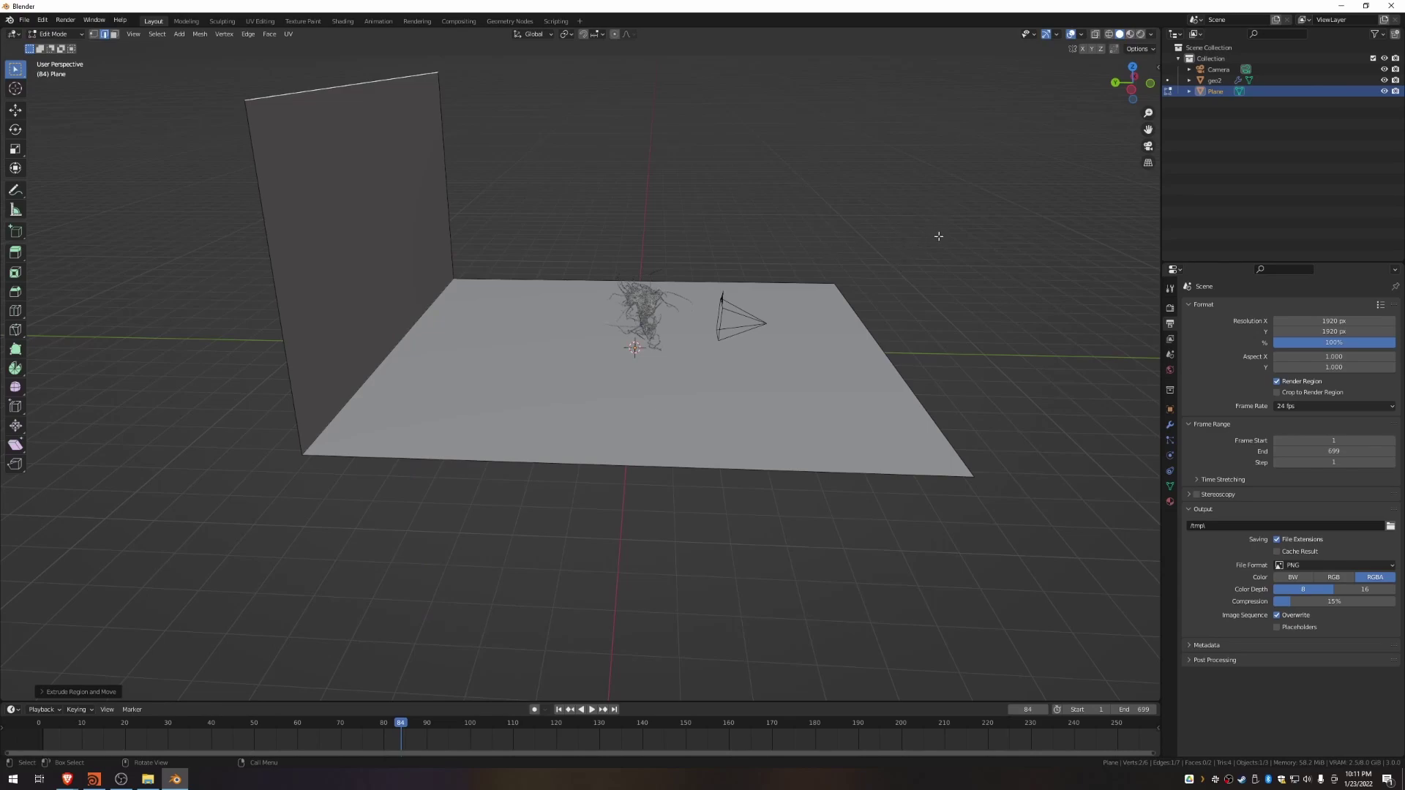
Step: Bevel the edge where the floor meets the back wall into a wide curve with 11 segments
middle_click_drag(1013, 211, 969, 209)
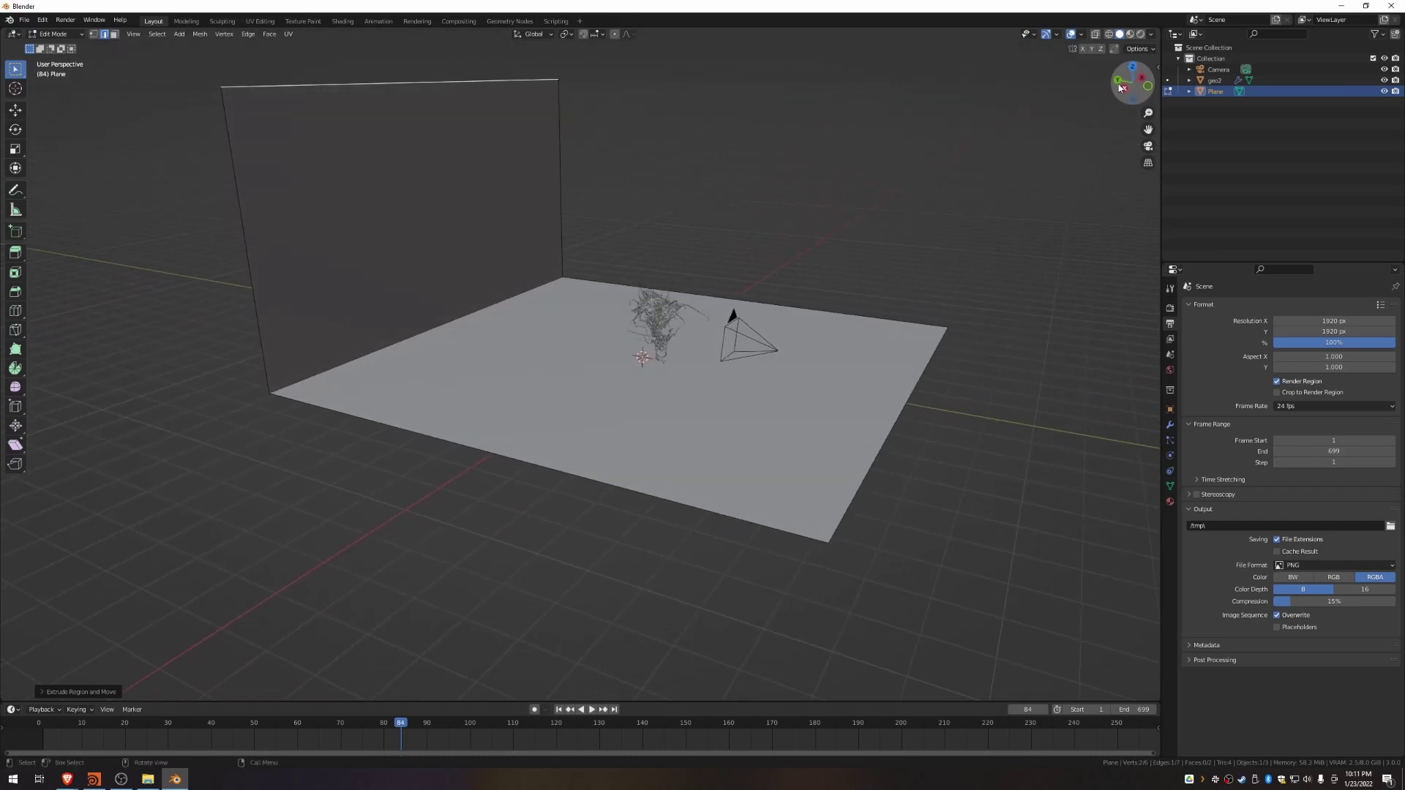
middle_click_drag(798, 237, 573, 247)
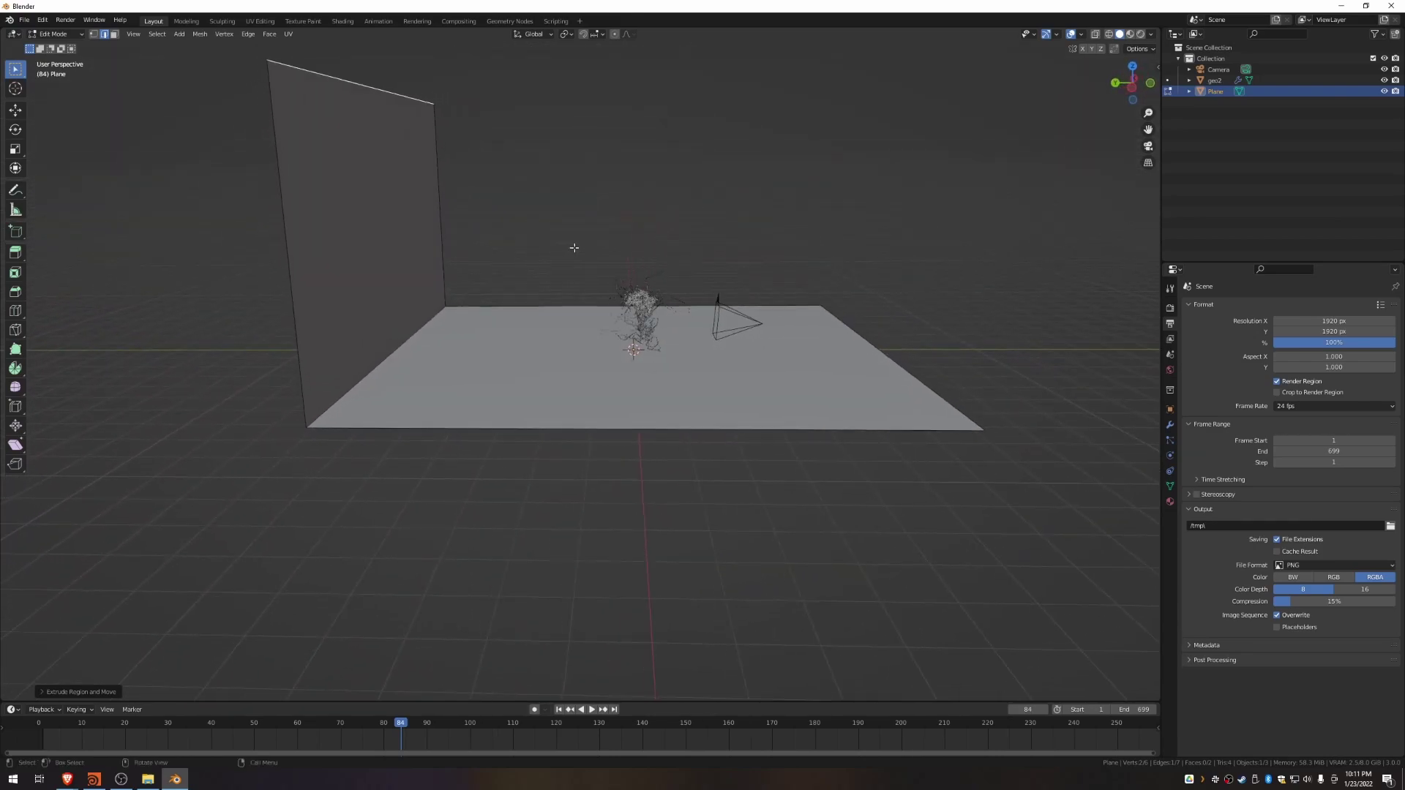
left_click(374, 377)
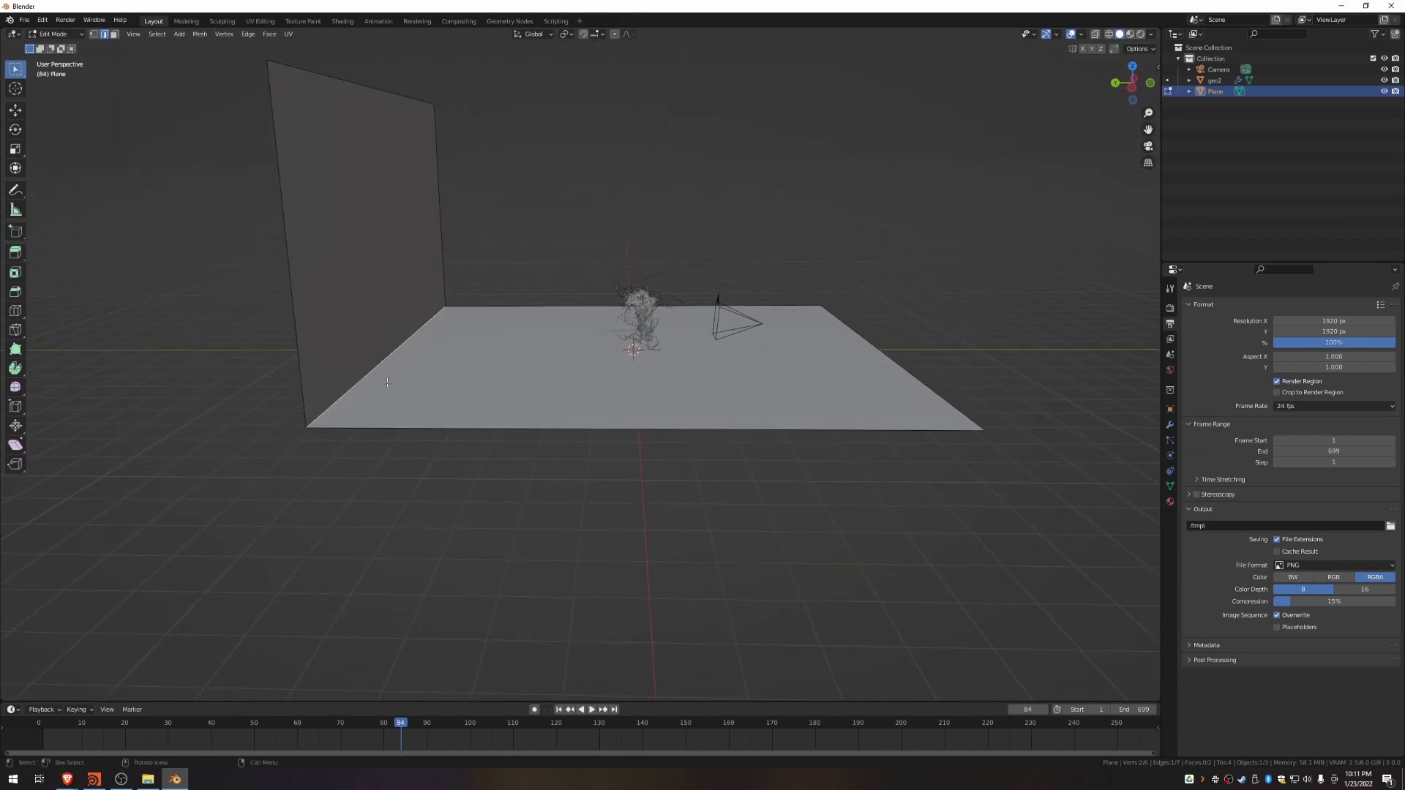
key("b")
key("Escape")
key("ctrl+b")
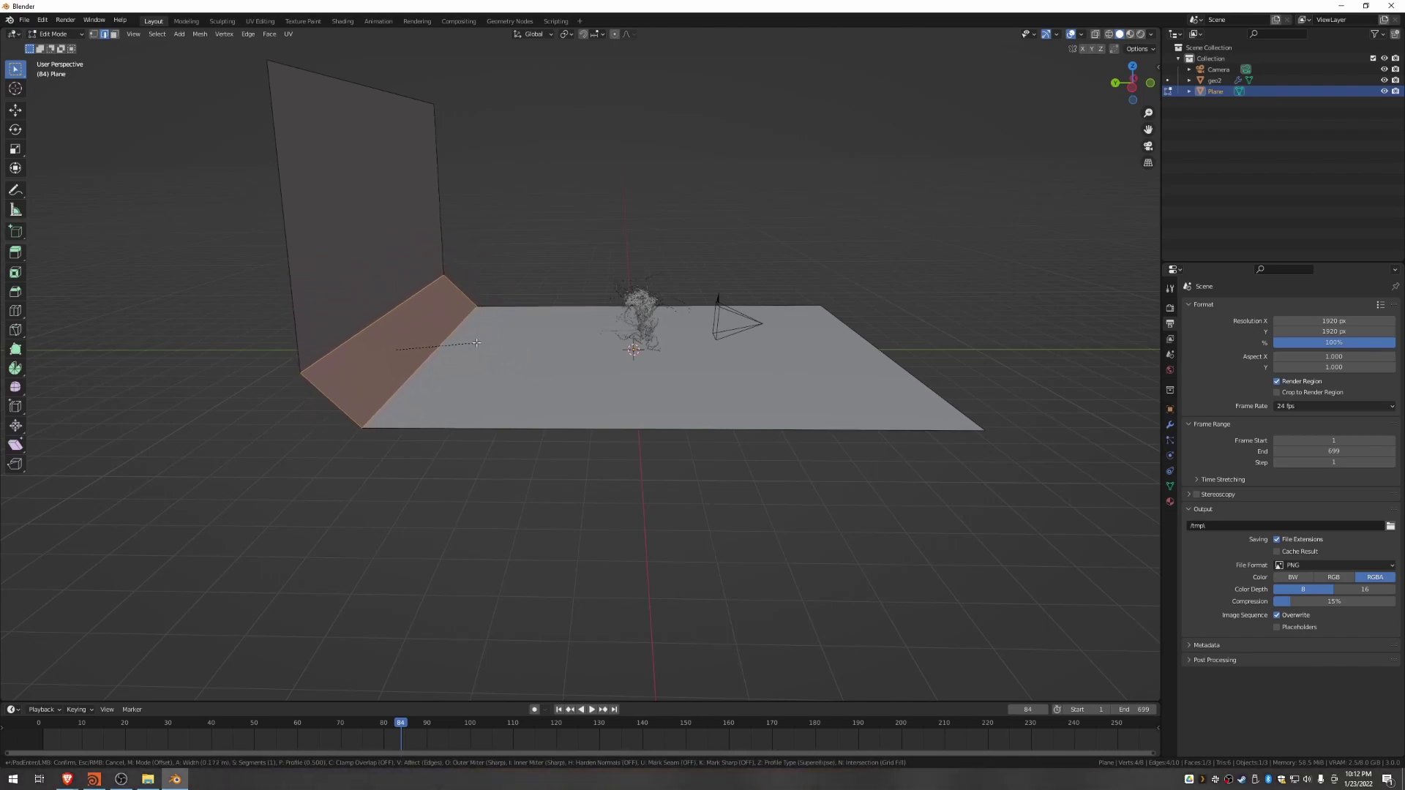
scroll(476, 342, "up", 6)
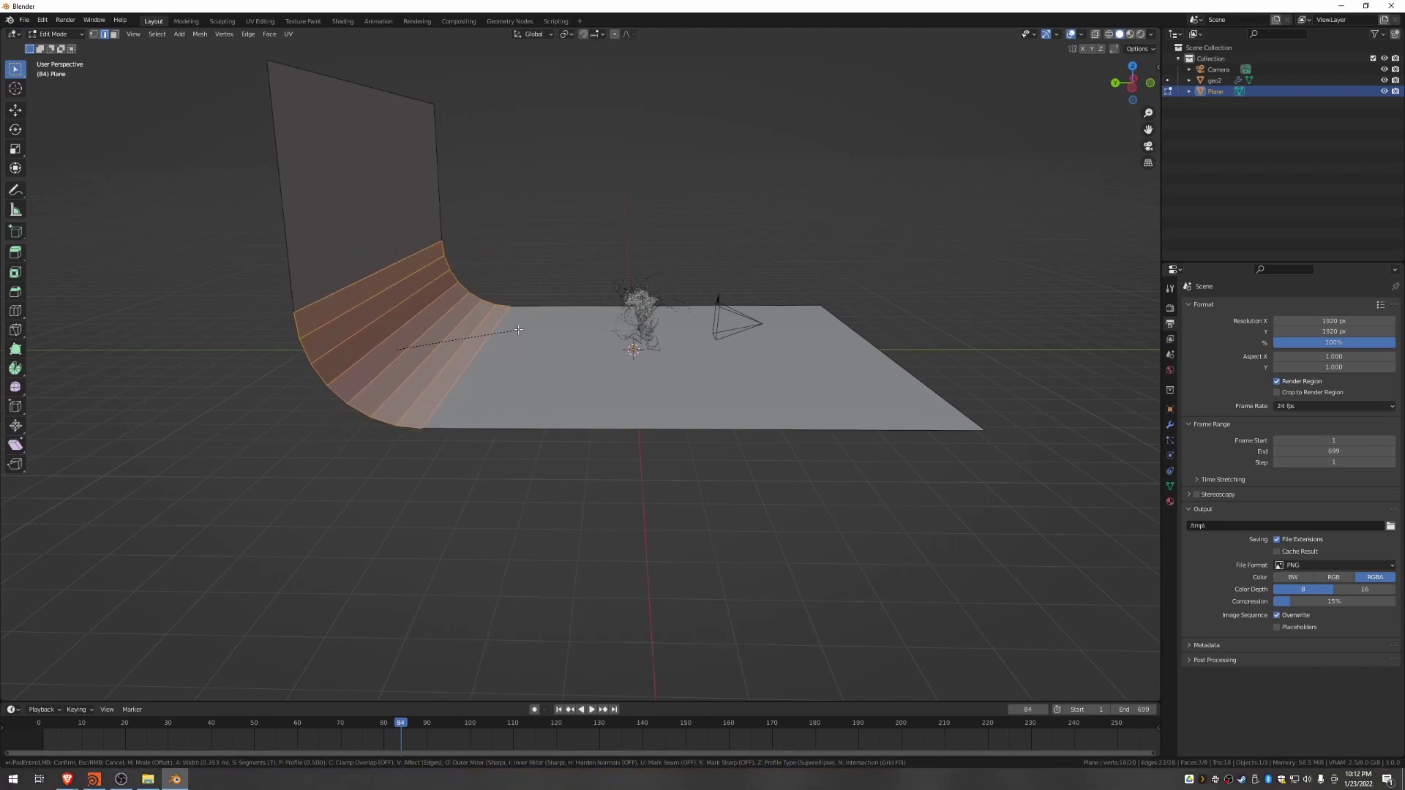
scroll(549, 323, "up", 4)
left_click(546, 323)
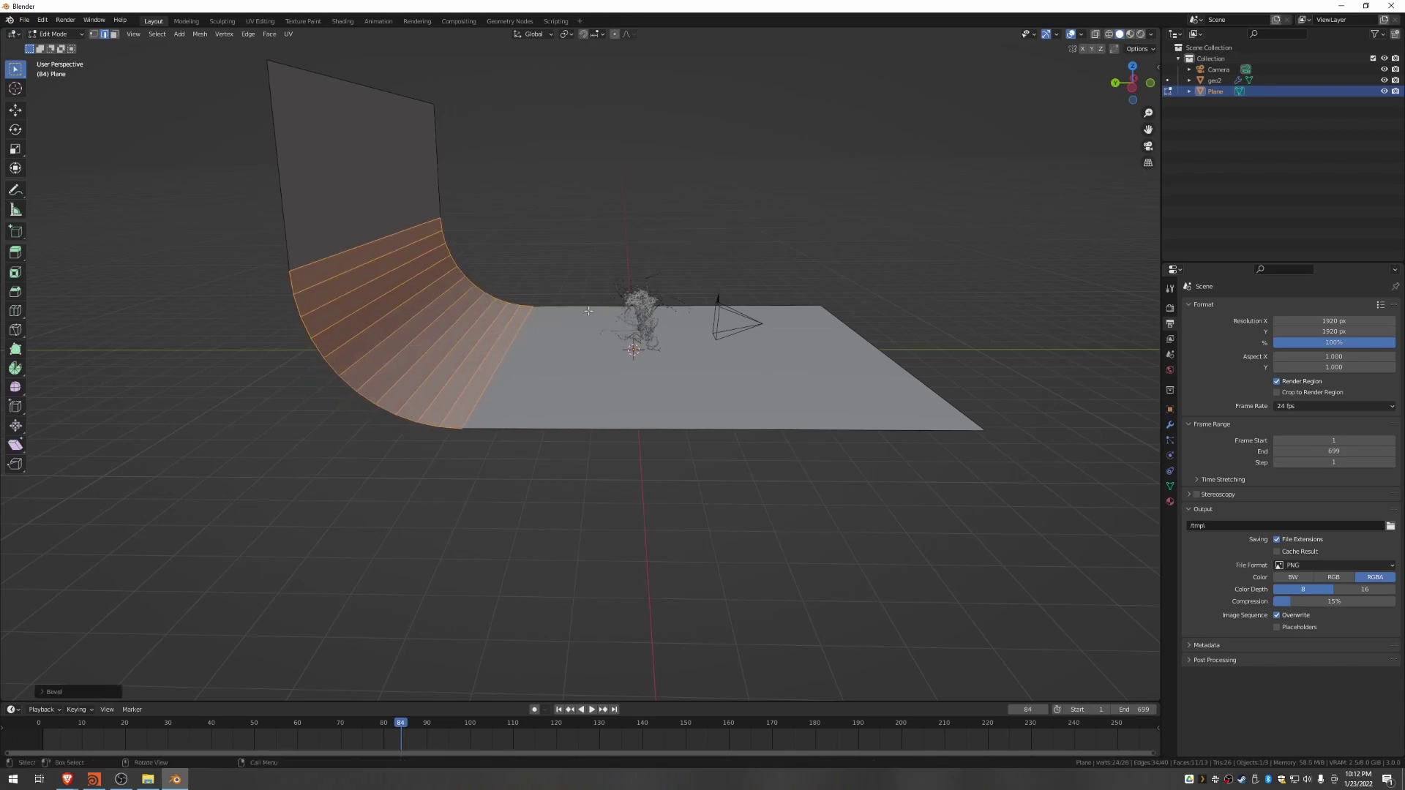
Step: Return the curved backdrop to Object Mode and apply Shade Smooth to it
key("Tab")
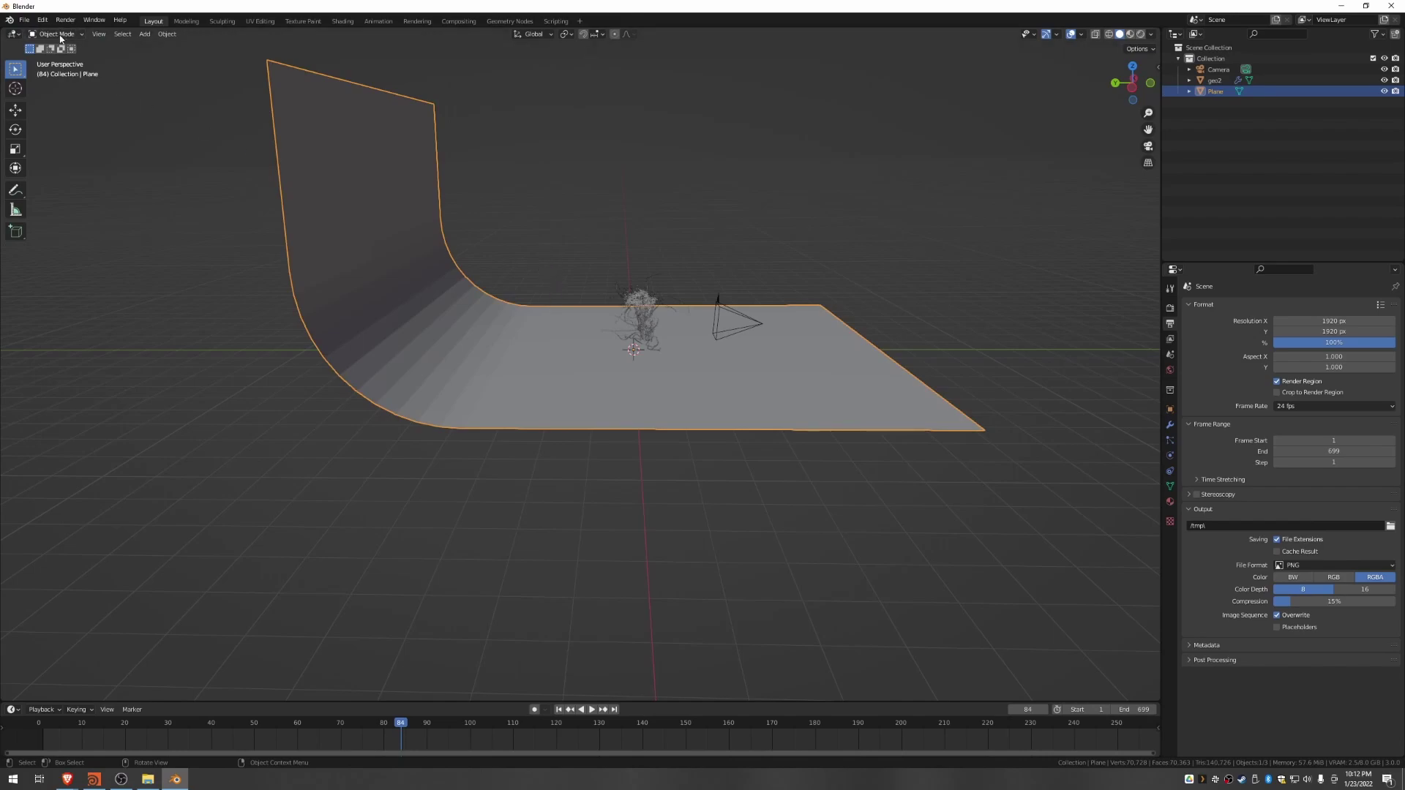
key("Tab")
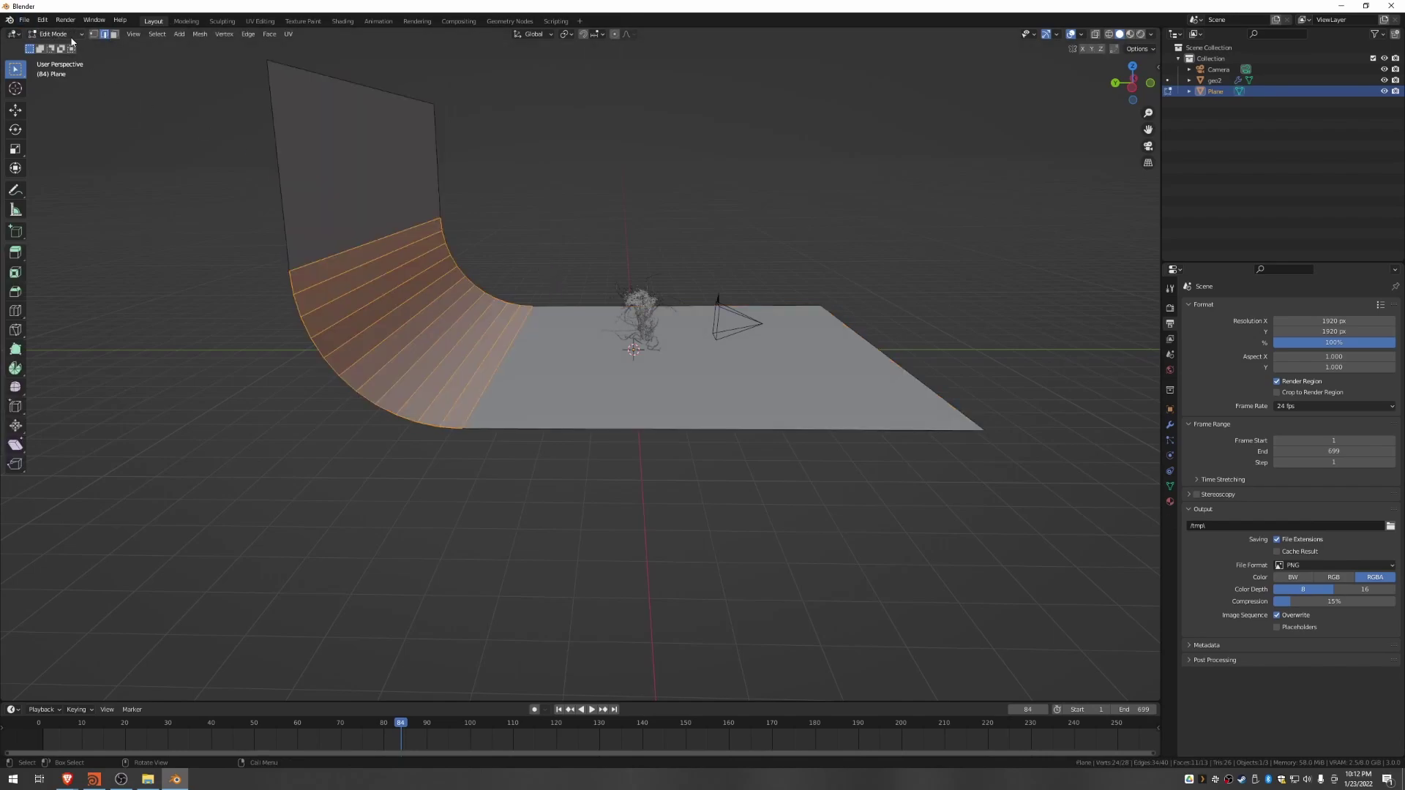
key("Tab")
key("Tab")
key("Tab")
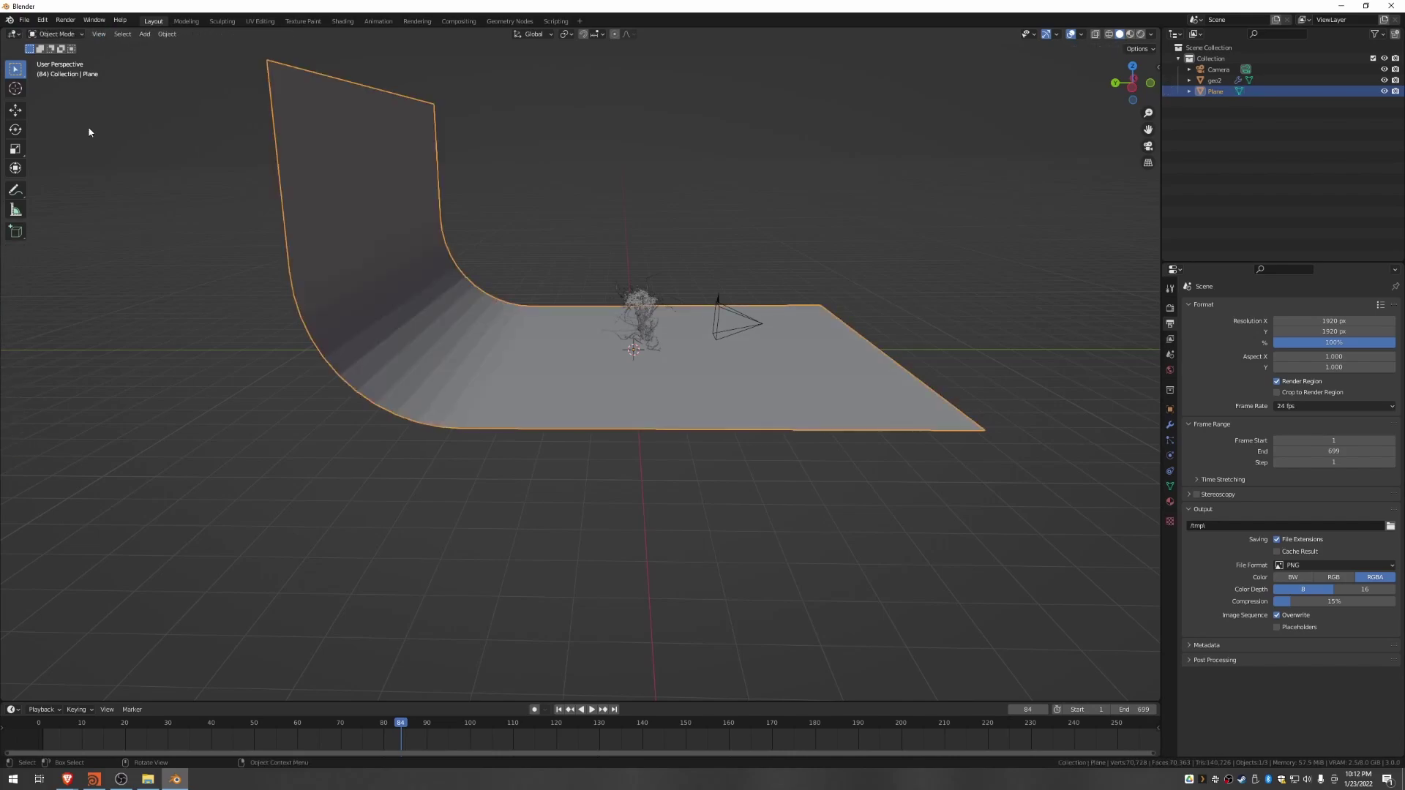
key("Tab")
key("Tab")
middle_click_drag(472, 223, 408, 248)
right_click(415, 257)
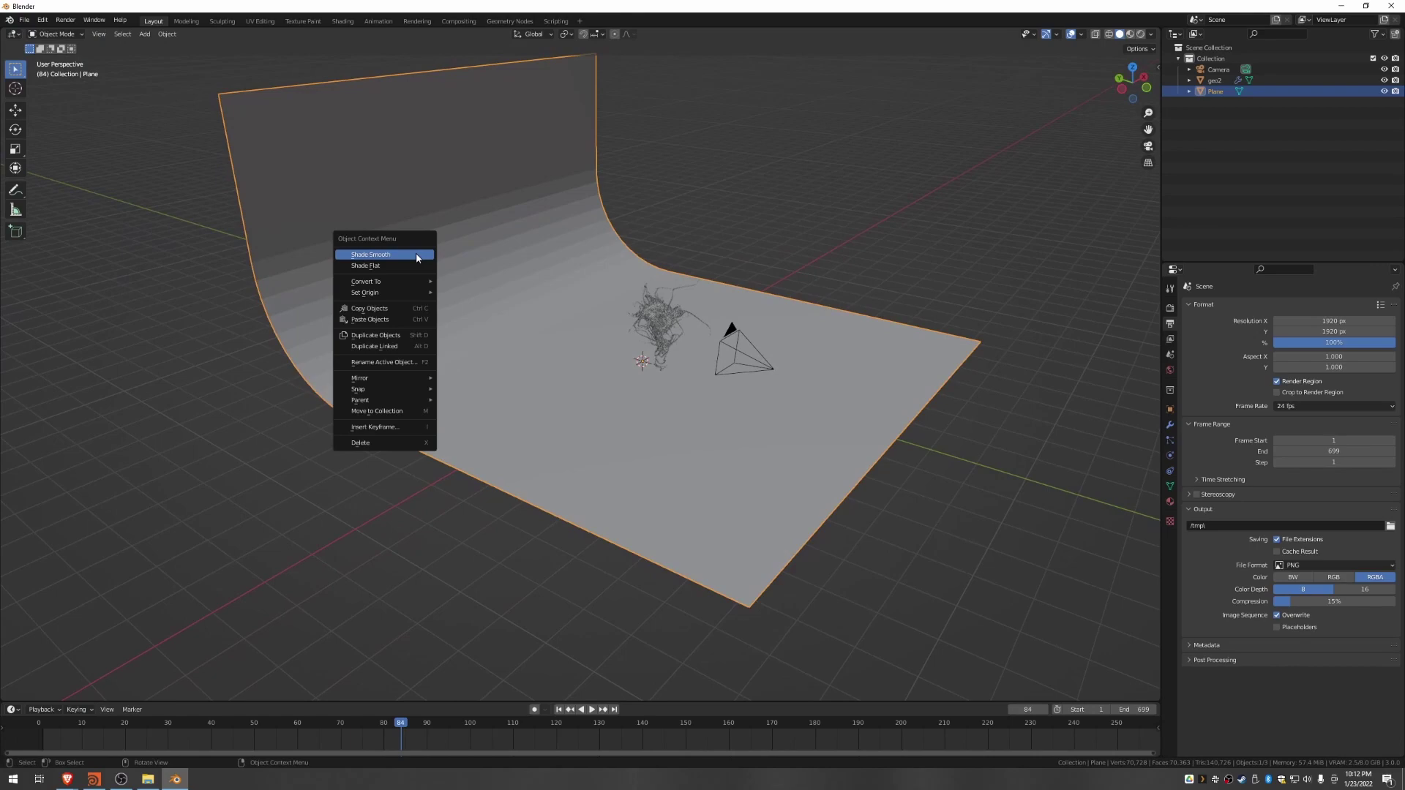
left_click(417, 256)
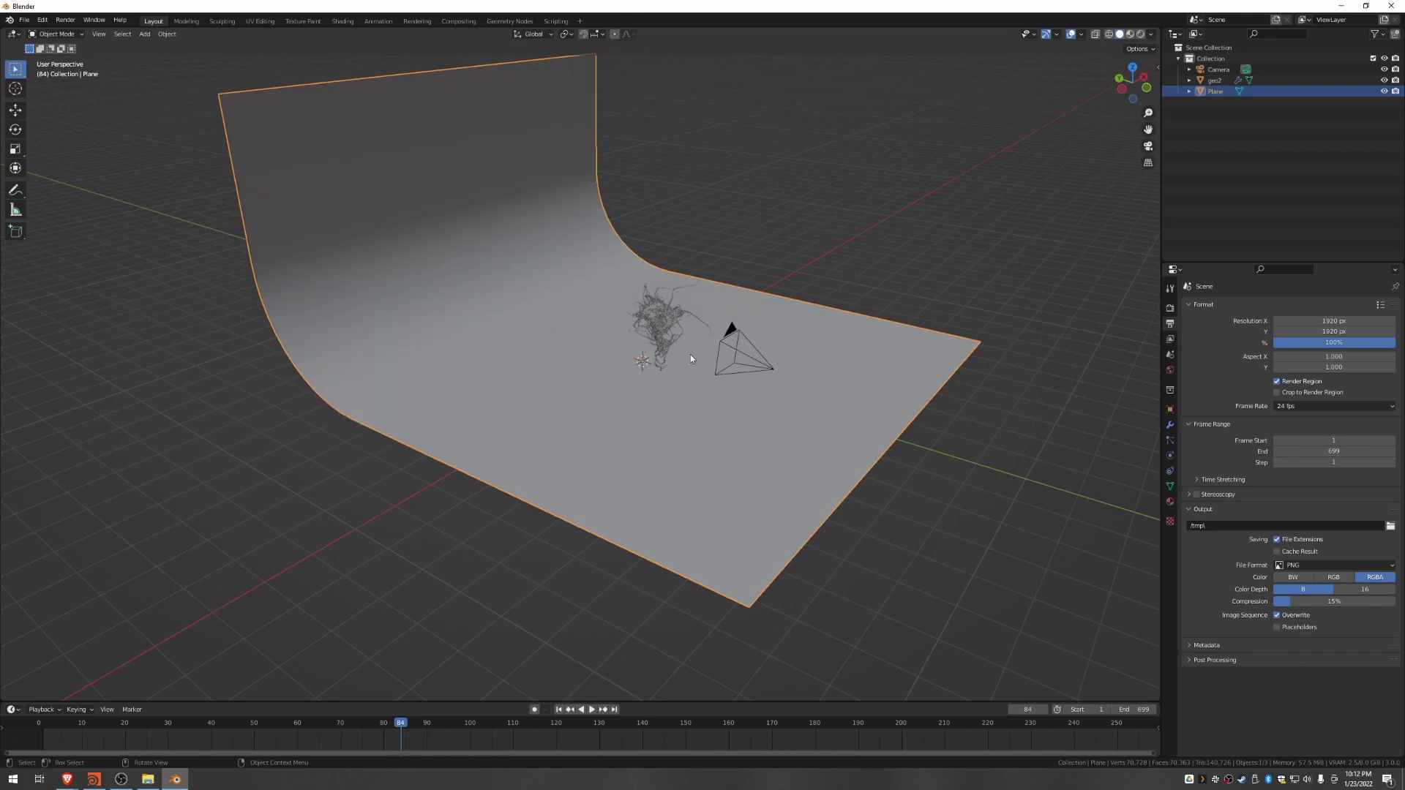
Step: Scale up the curved backdrop and move it along Y so its wall sits farther behind the ropes
key("s")
left_click(714, 338)
key("g")
key("y")
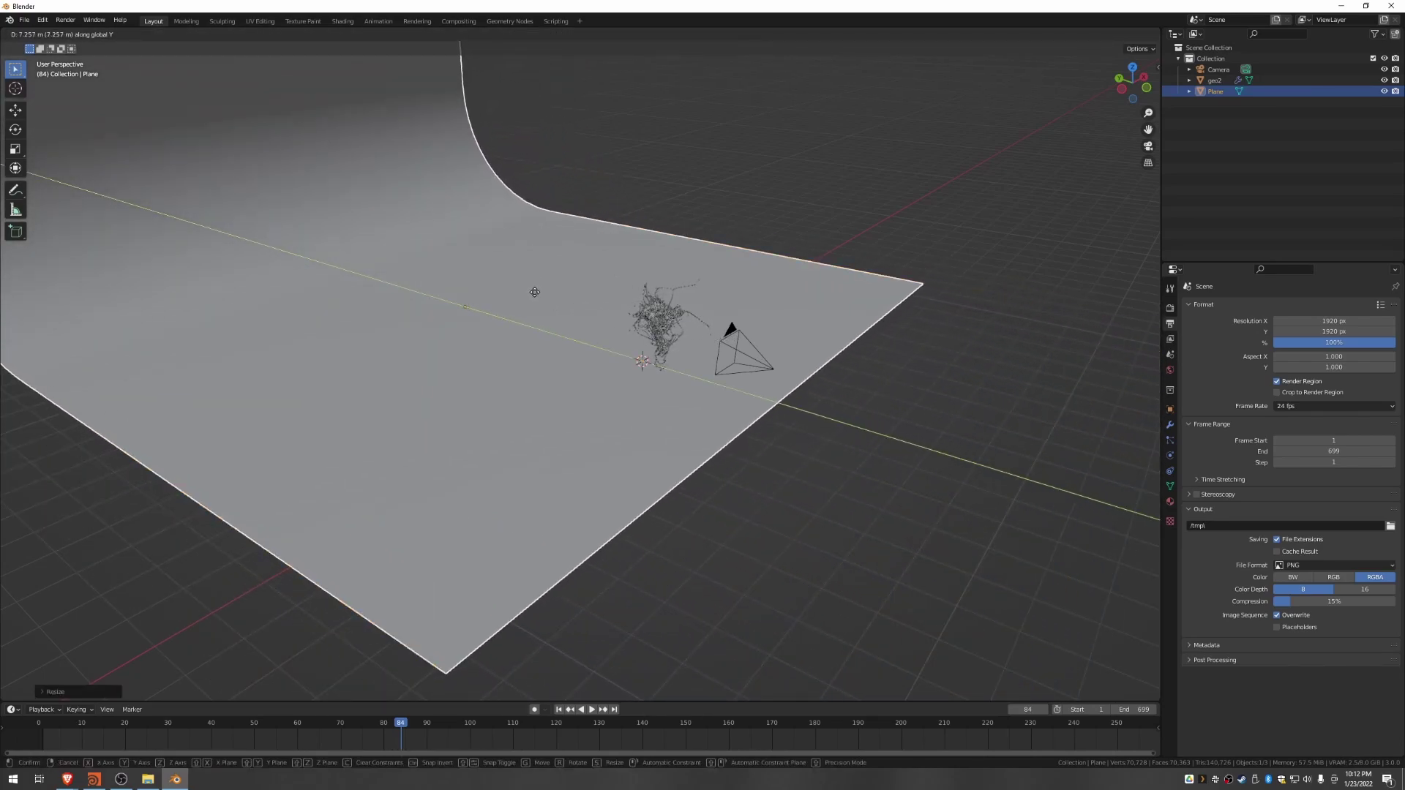
left_click(550, 314)
Step: Check the backdrop coverage through the camera view in rendered shading
middle_click_drag(655, 319, 595, 283)
key("KP_0")
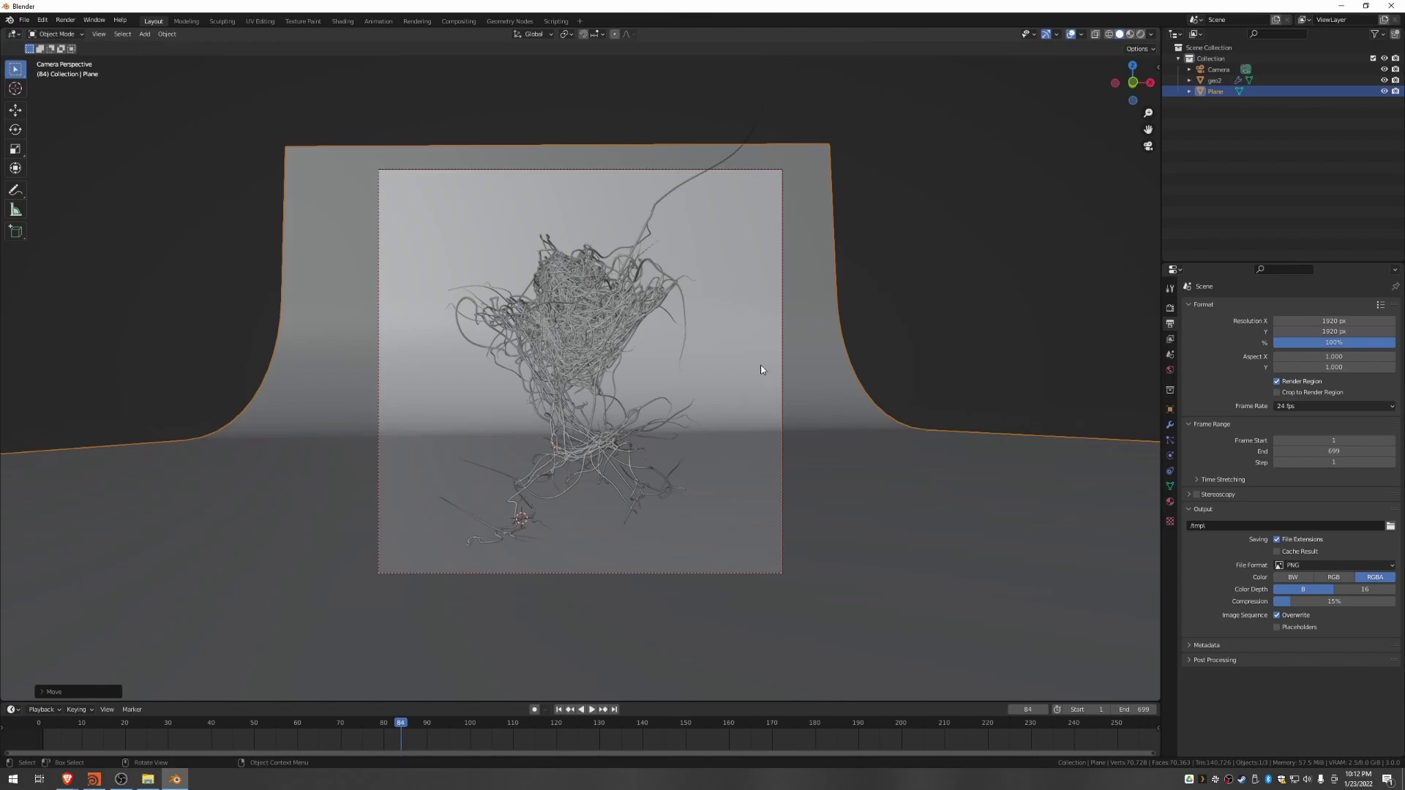
key("z")
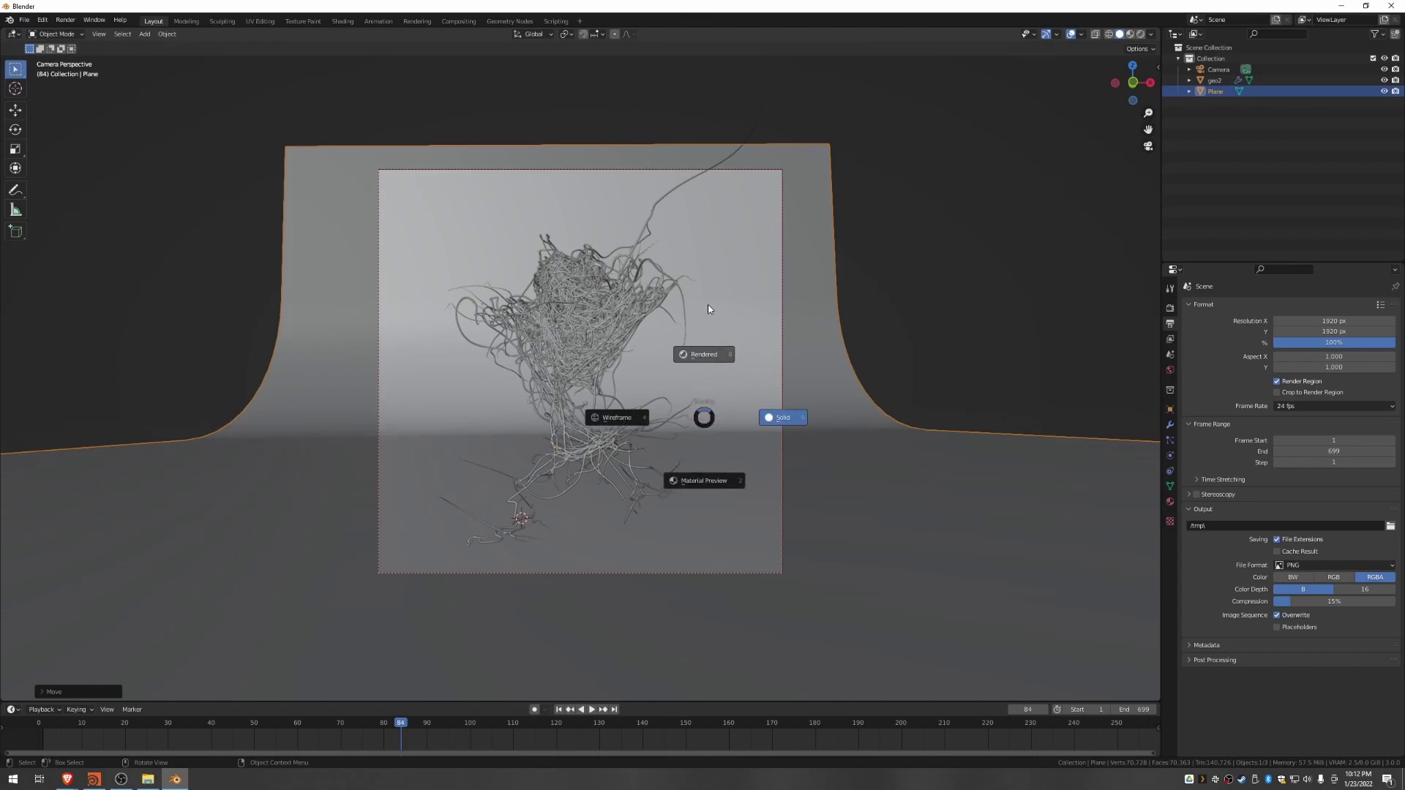
left_click(708, 309)
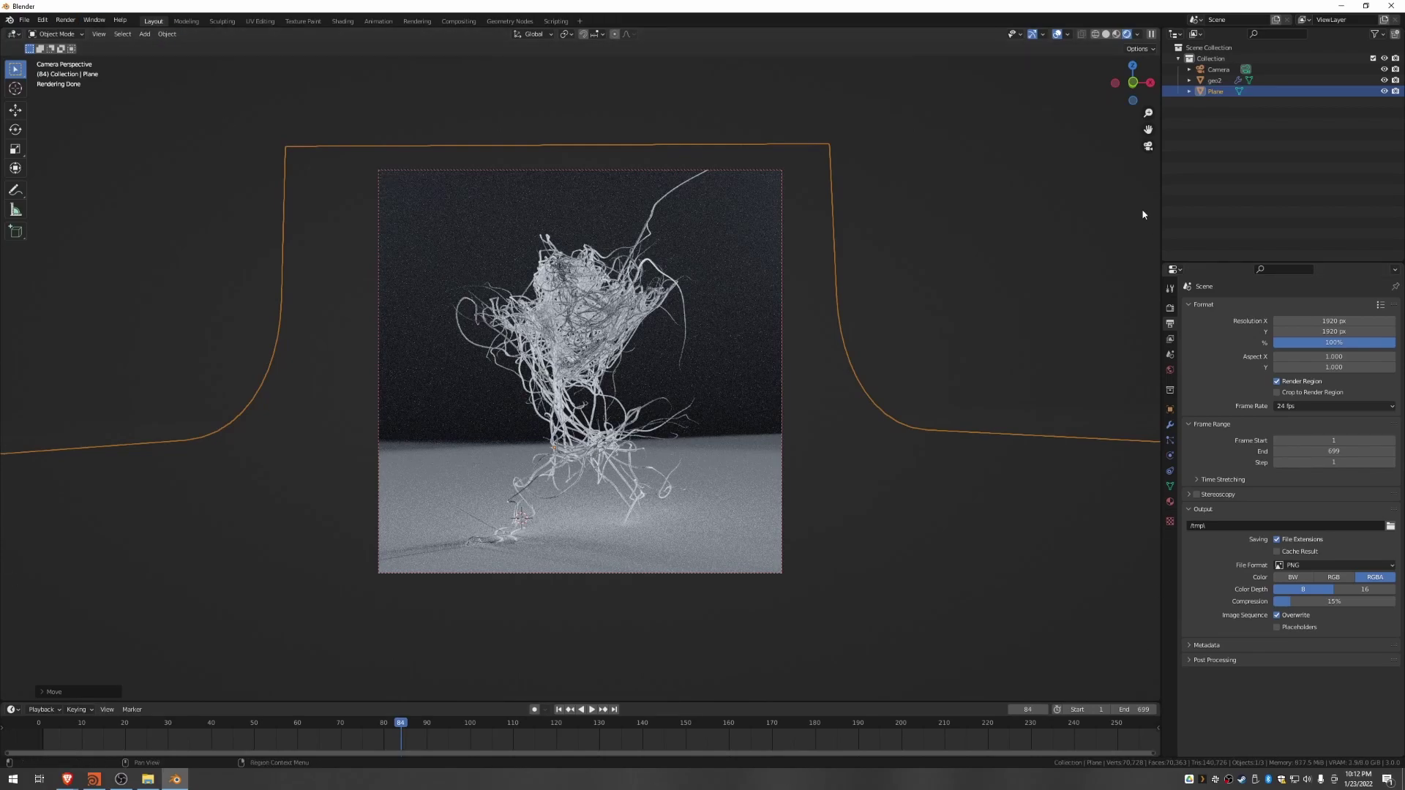
Step: Split the 3D viewport into two stacked areas and turn the lower one into a Shader Editor
left_click_drag(1158, 30, 1023, 314)
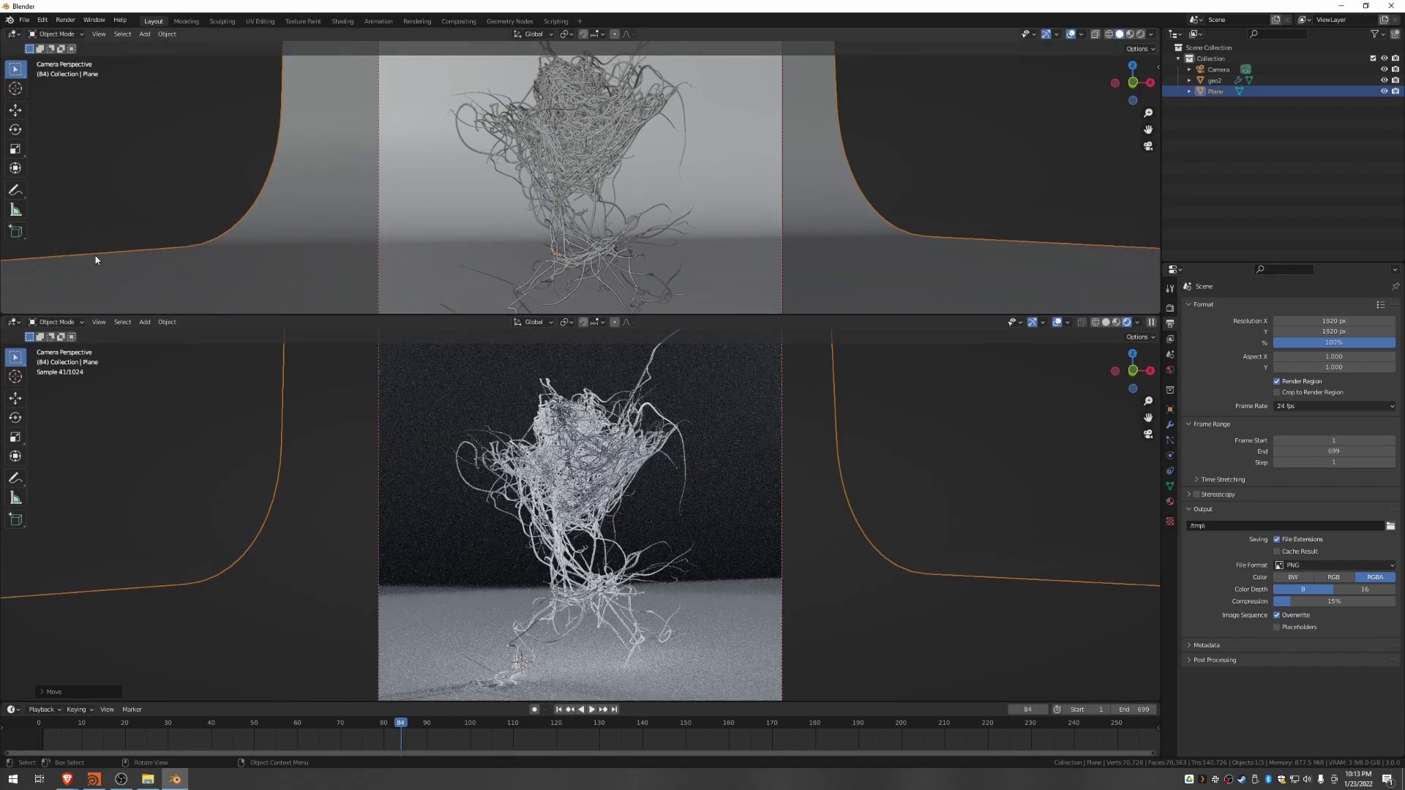
left_click(13, 323)
left_click(14, 325)
left_click(13, 324)
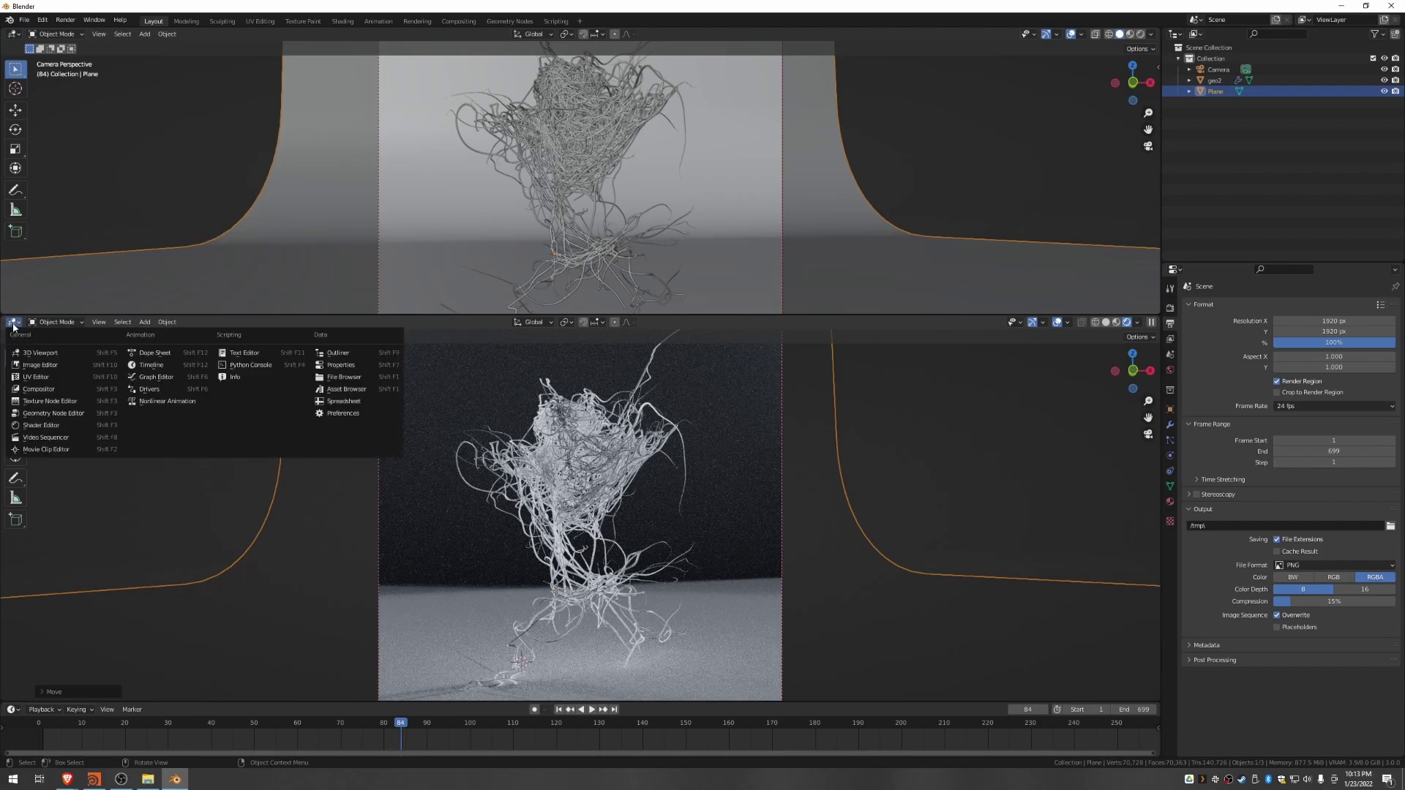
left_click(41, 427)
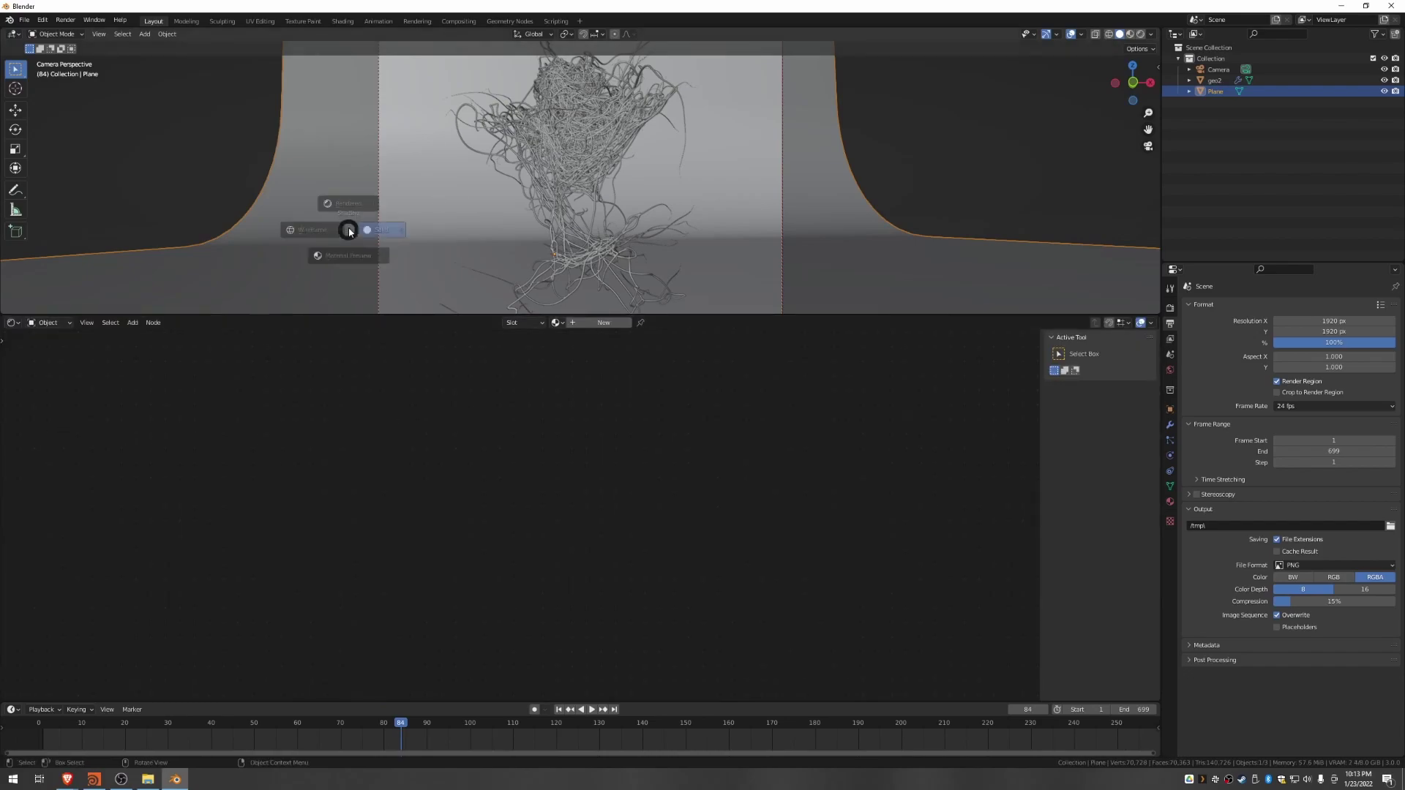
Step: Set the upper viewport to rendered shading and enlarge it over the Shader Editor
key("z")
left_click(367, 200)
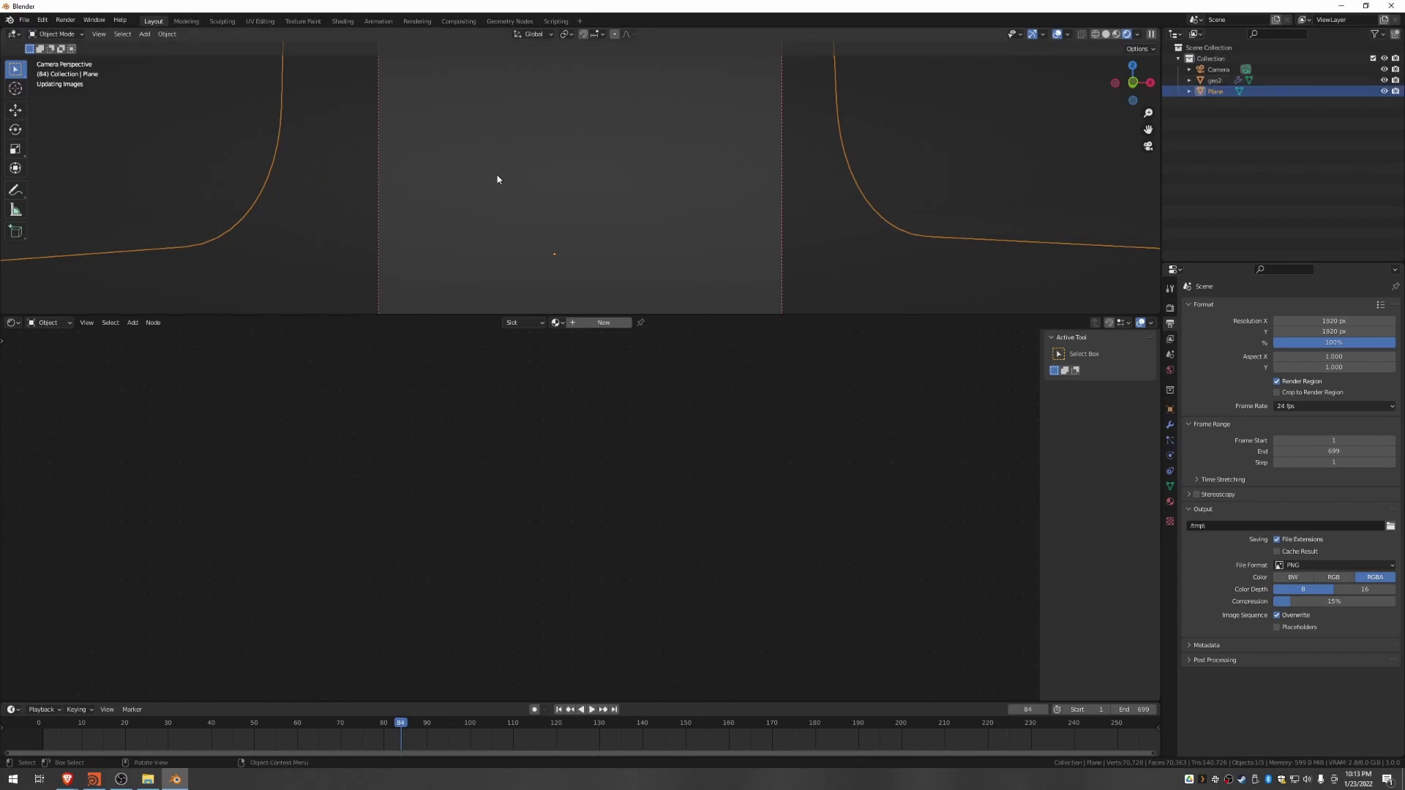
left_click_drag(292, 314, 290, 381)
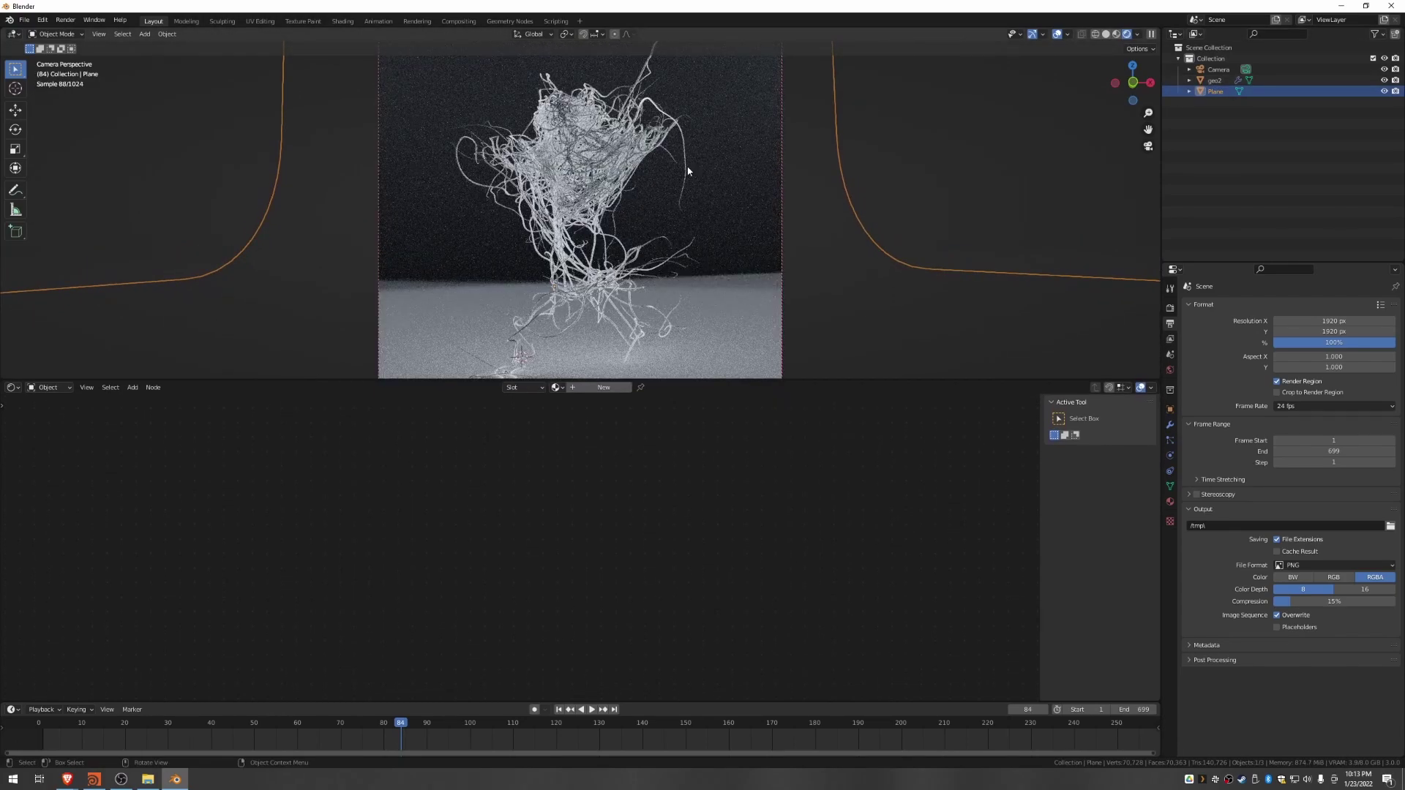
Step: Create a new material for the geo2 rope object and bring its nodes into view
left_click(1221, 81)
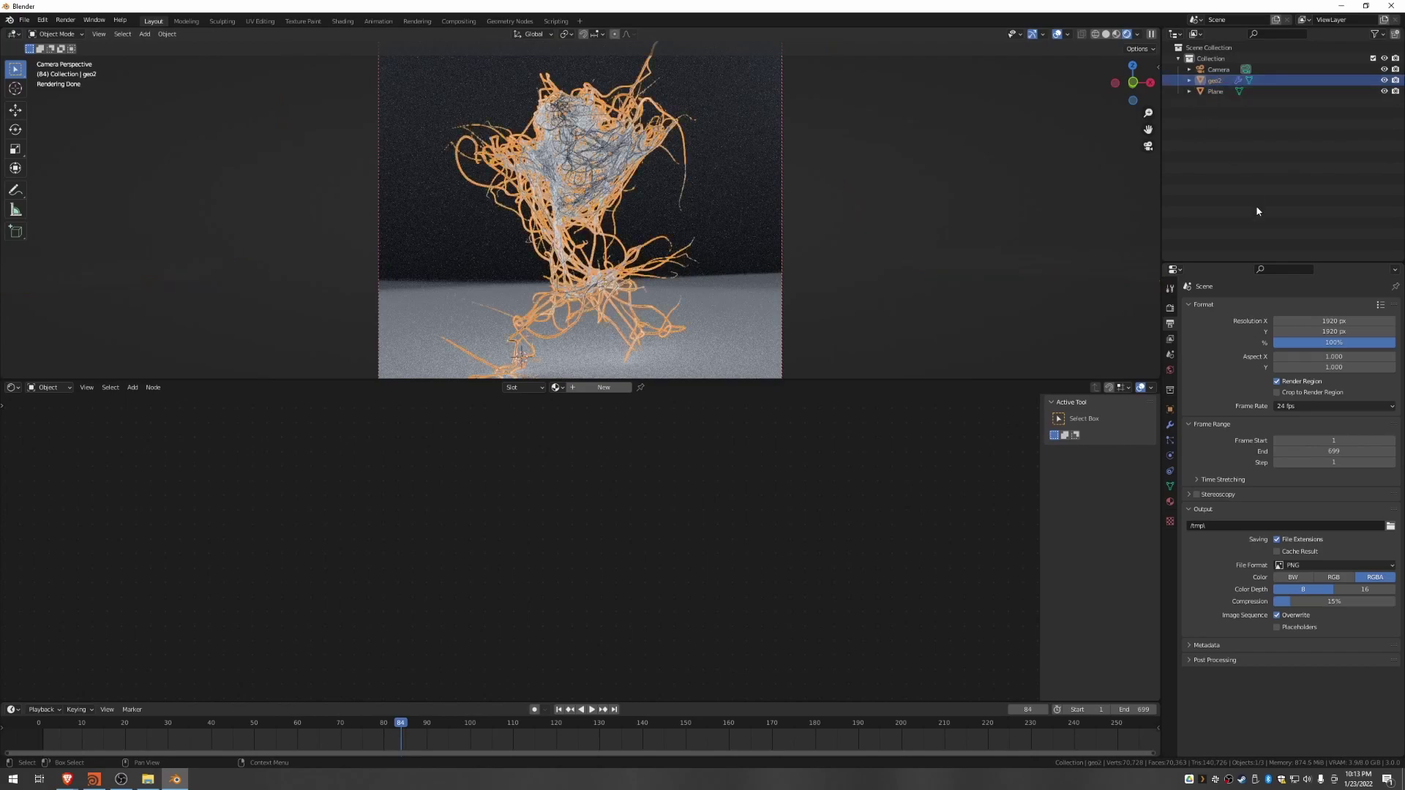
left_click(1170, 502)
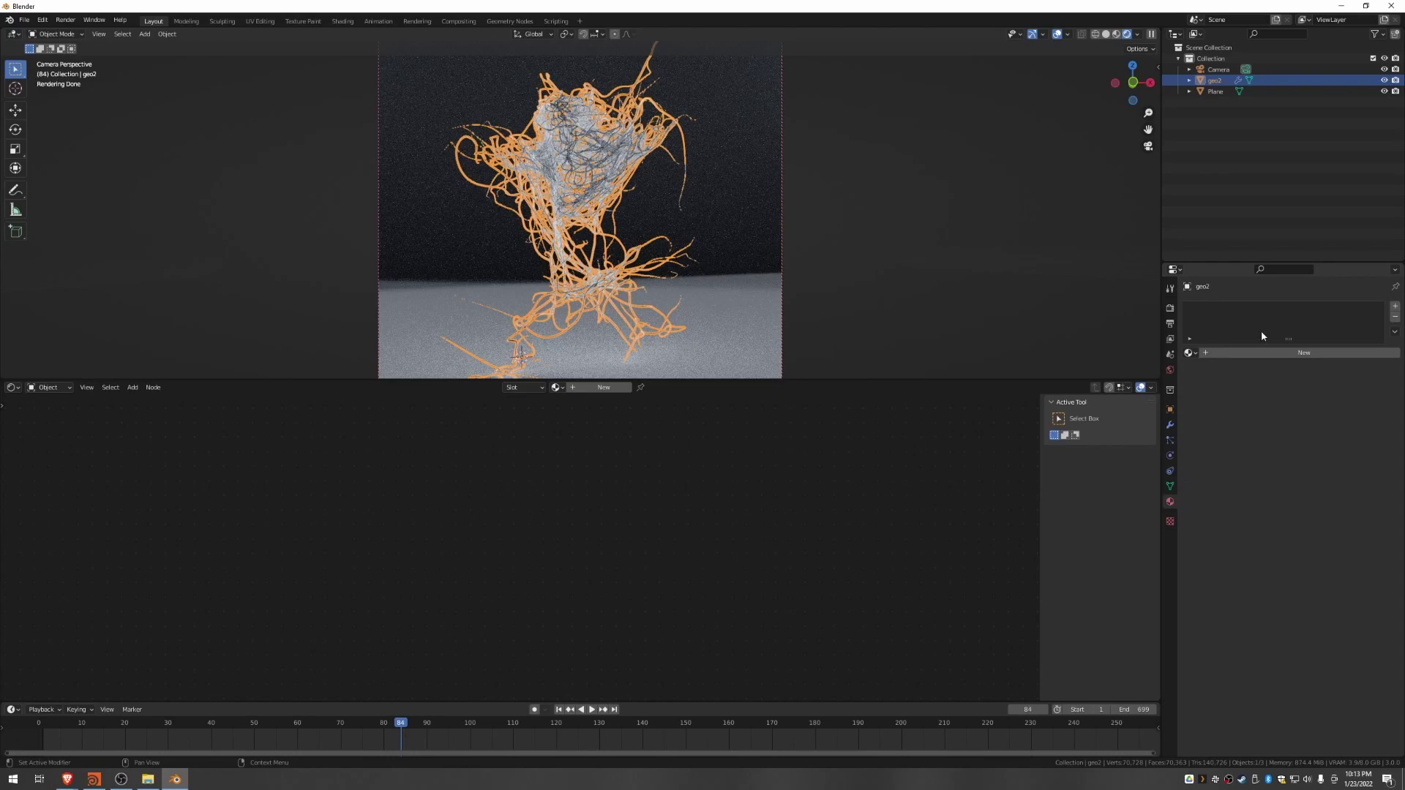
left_click(1258, 353)
middle_click_drag(612, 520, 722, 418)
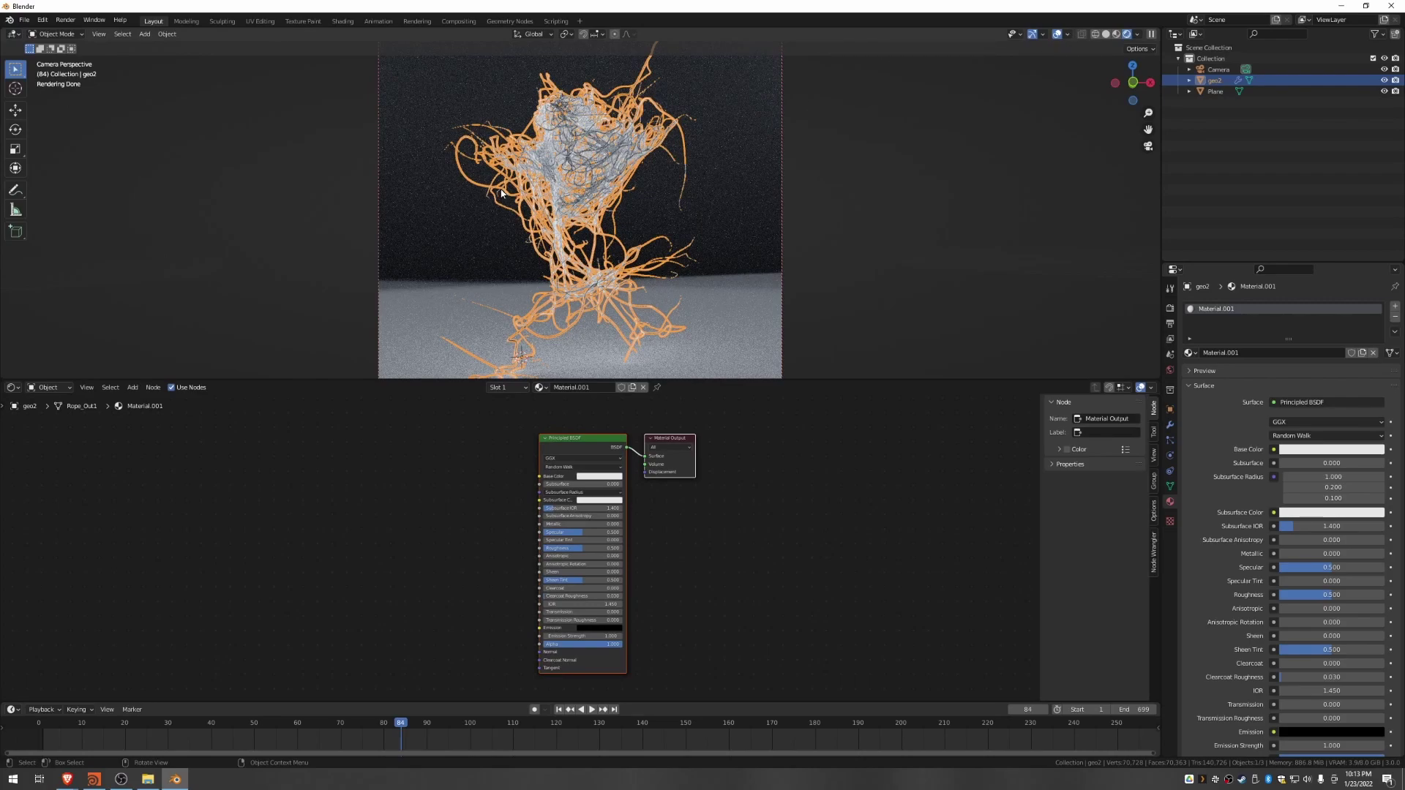
Step: Hide the viewport overlays and show the ropes through the camera
left_click(1057, 37)
middle_click_drag(538, 240, 583, 271)
key("KP_0")
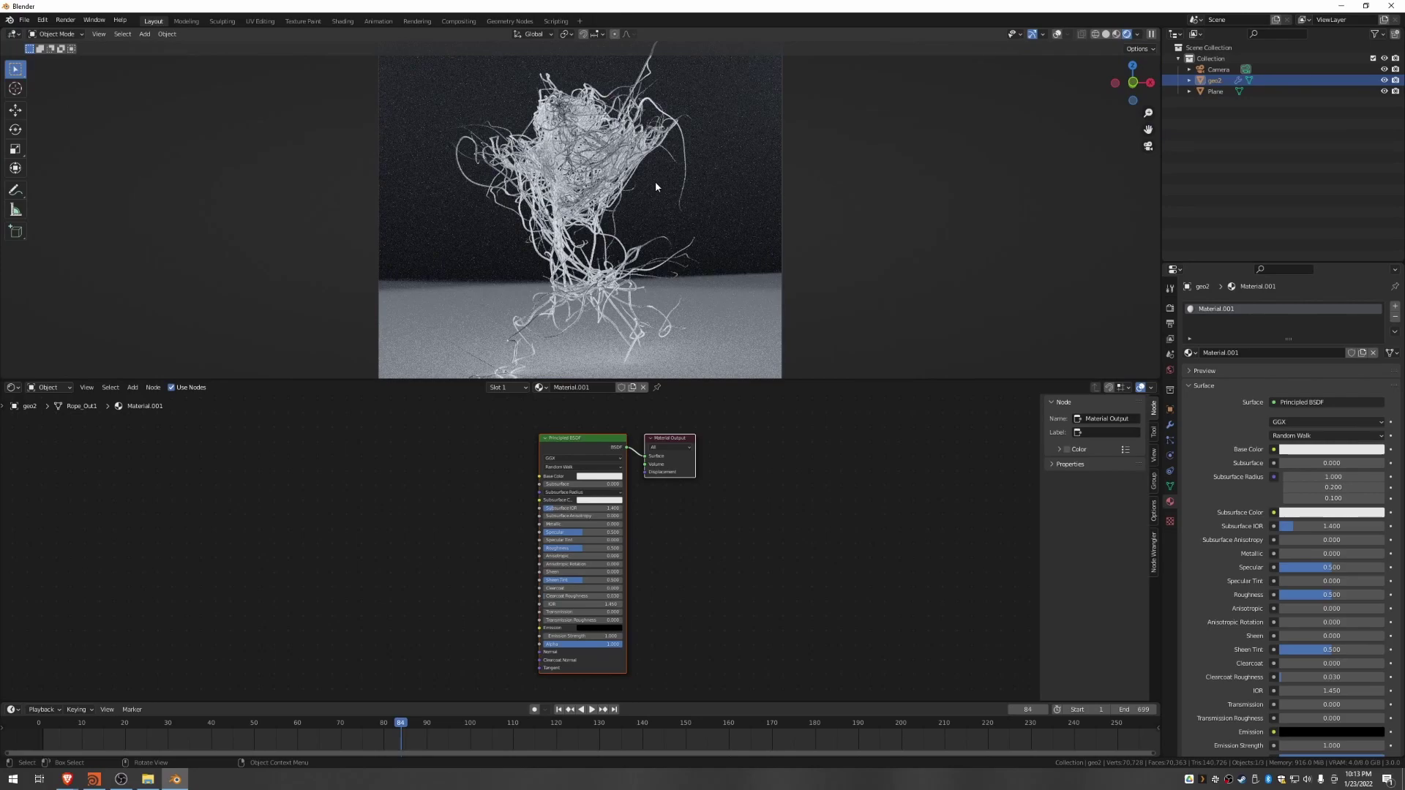
Step: Set the rope material's Principled BSDF Base Color to a saturated blue
left_click(573, 440)
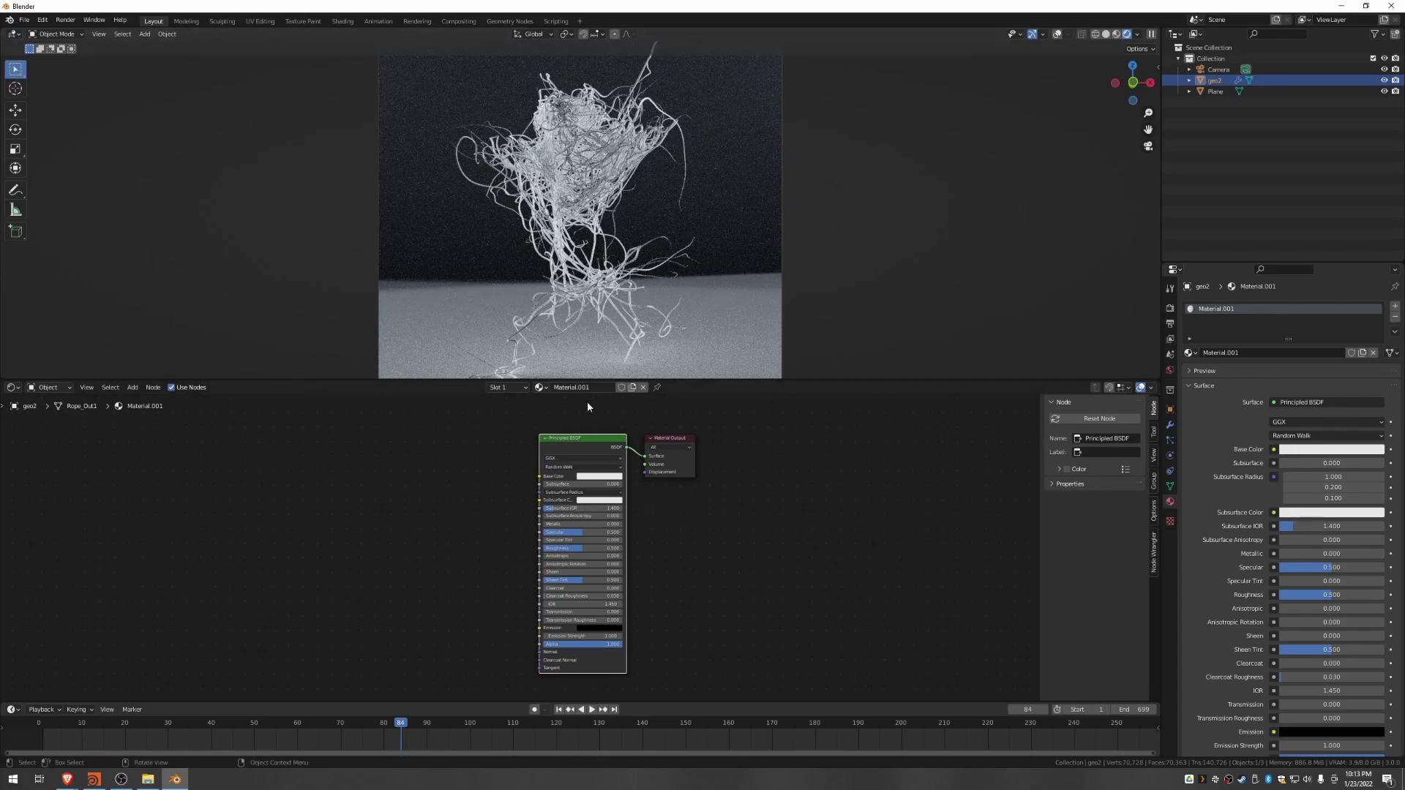
left_click(591, 477)
left_click_drag(607, 411, 625, 381)
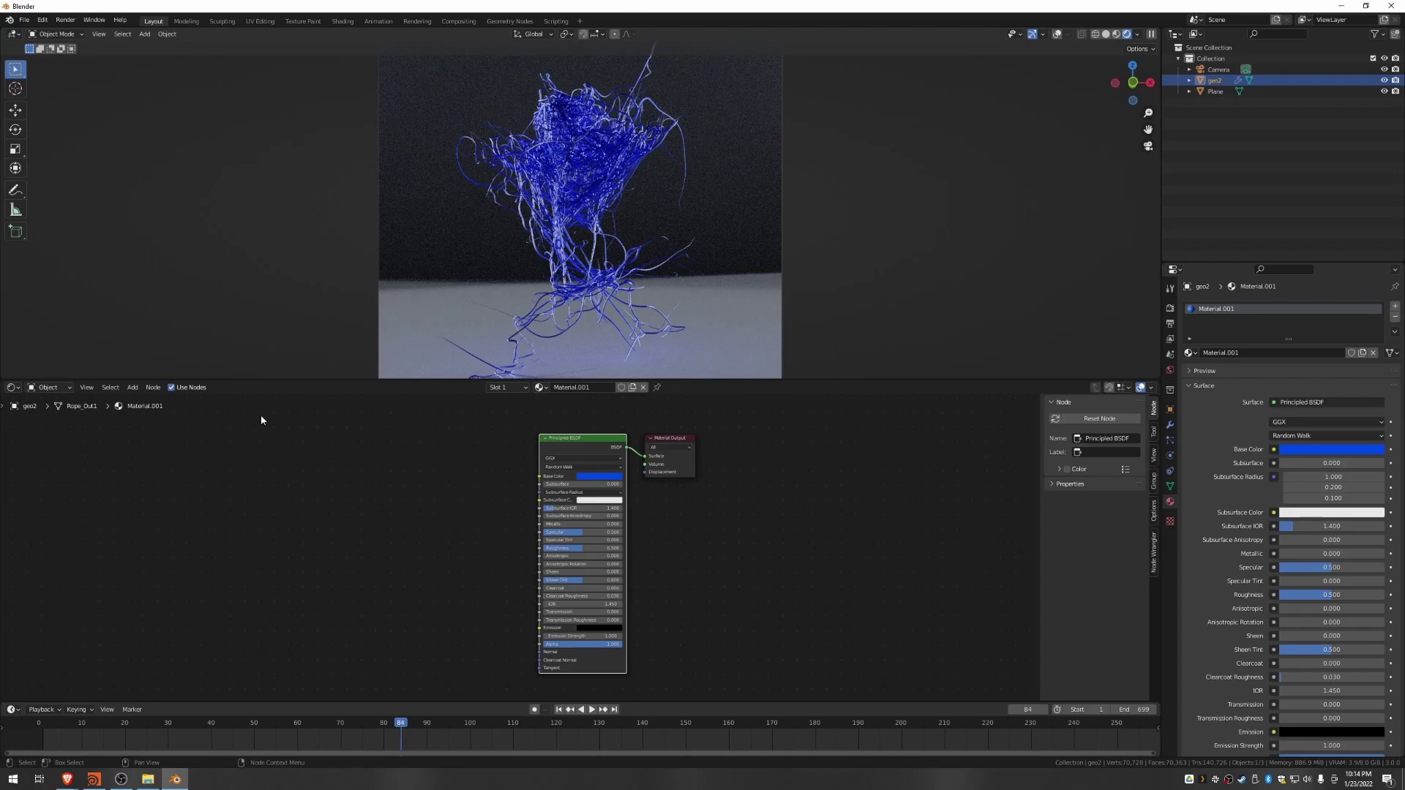
Step: Inspect the Vertex Colors list in the rope mesh's object data
left_click(1170, 487)
left_click(1188, 473)
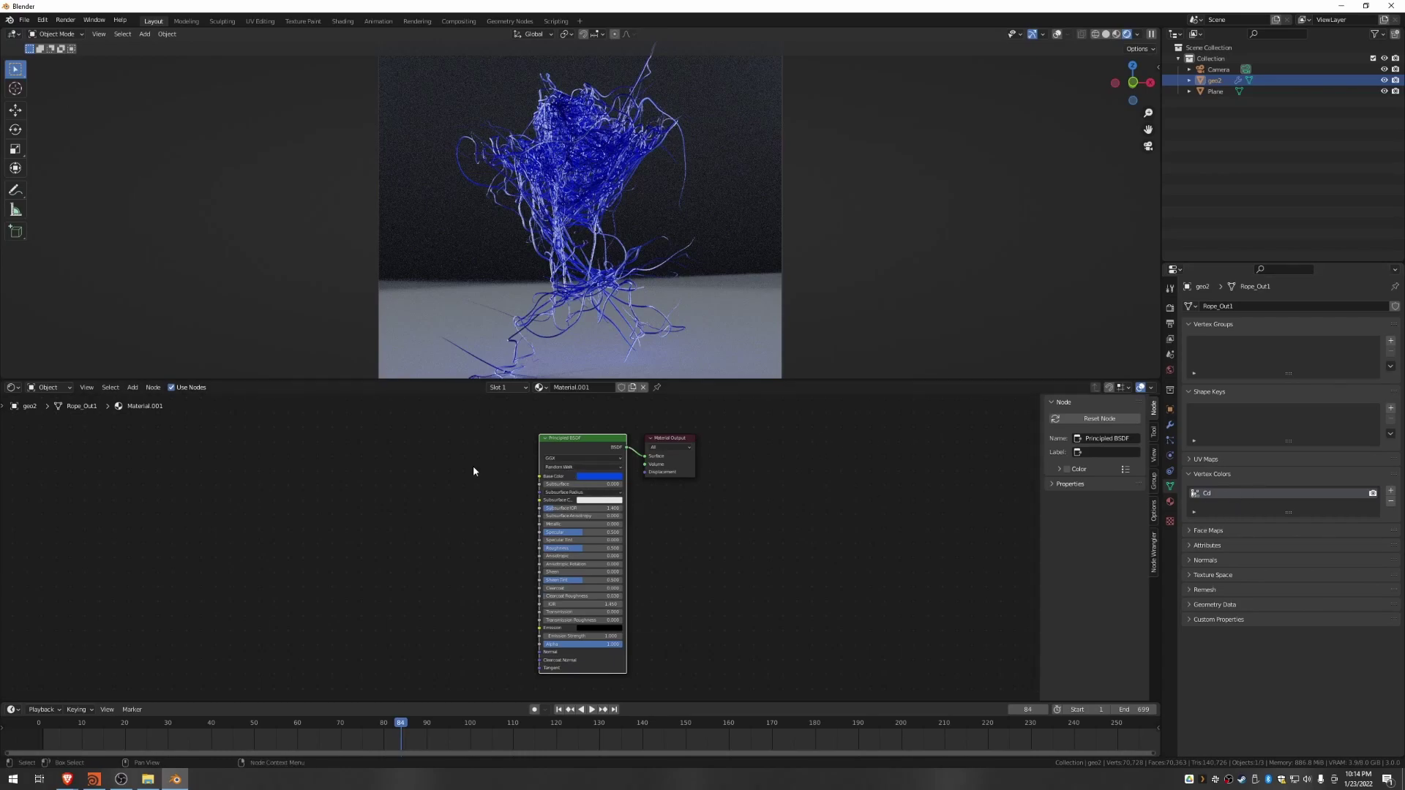
Step: Add an Attribute node for the Cd vertex colors and link its Color output to the rope material's Base Color
left_click(434, 472)
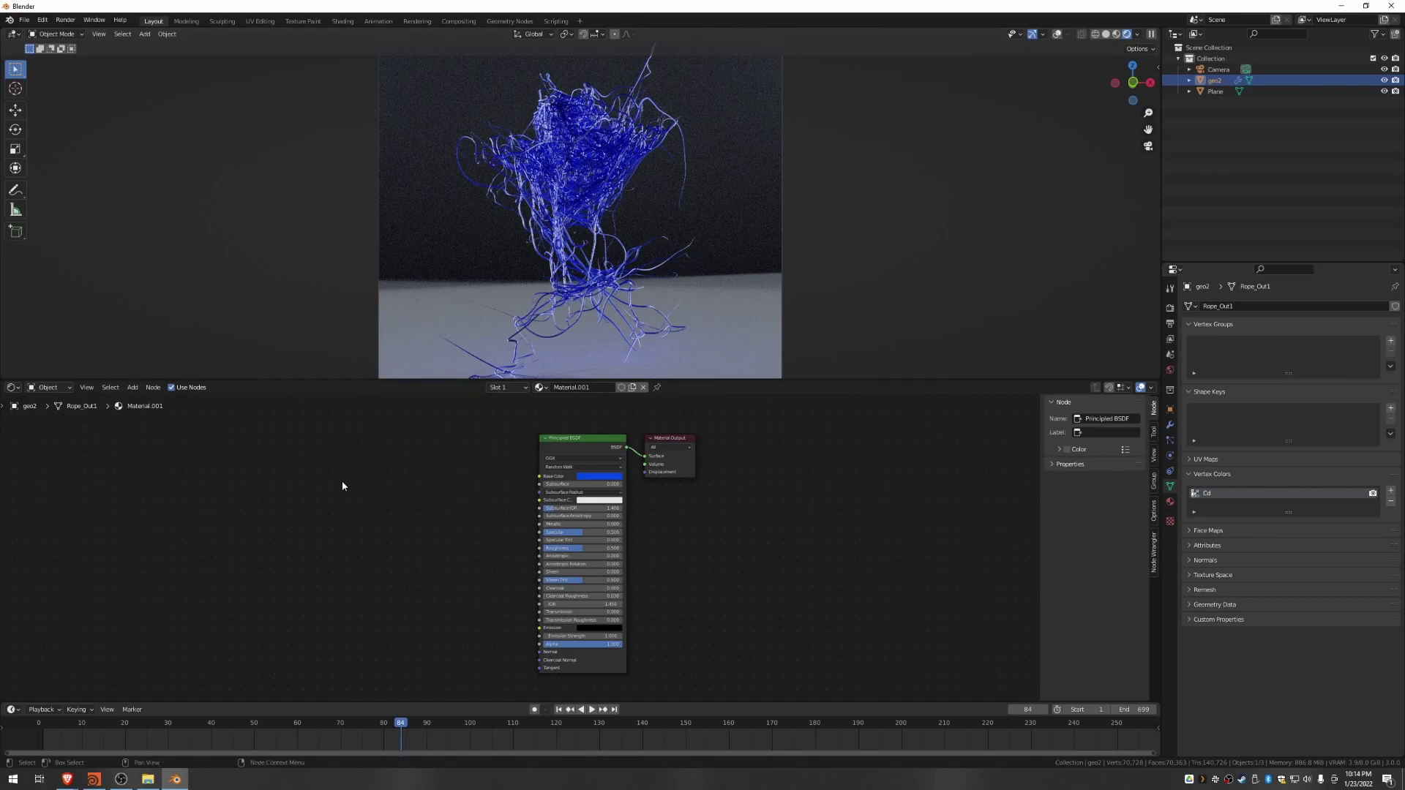
key("shift+a")
mouse_move(333, 497)
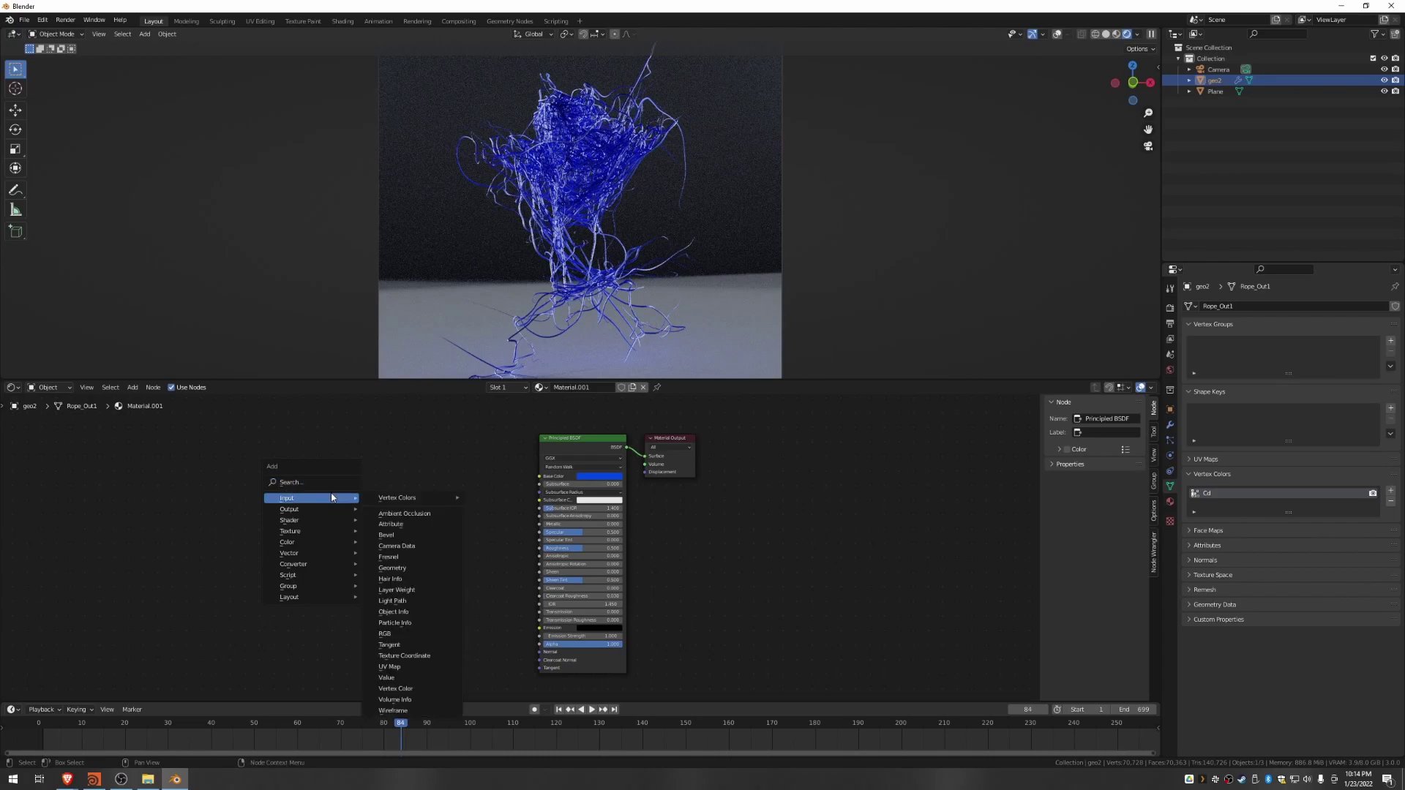
mouse_move(409, 498)
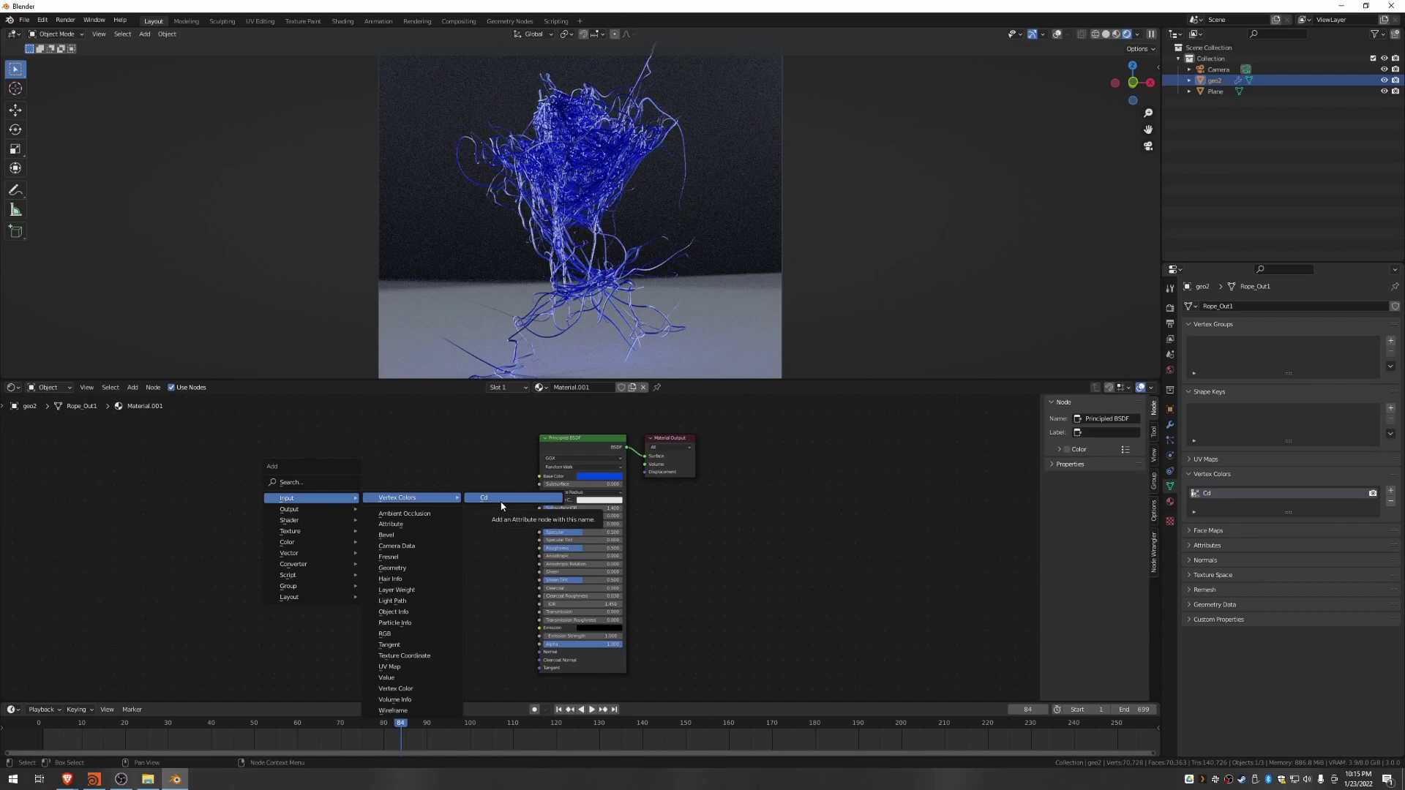
left_click(502, 504)
left_click(310, 459)
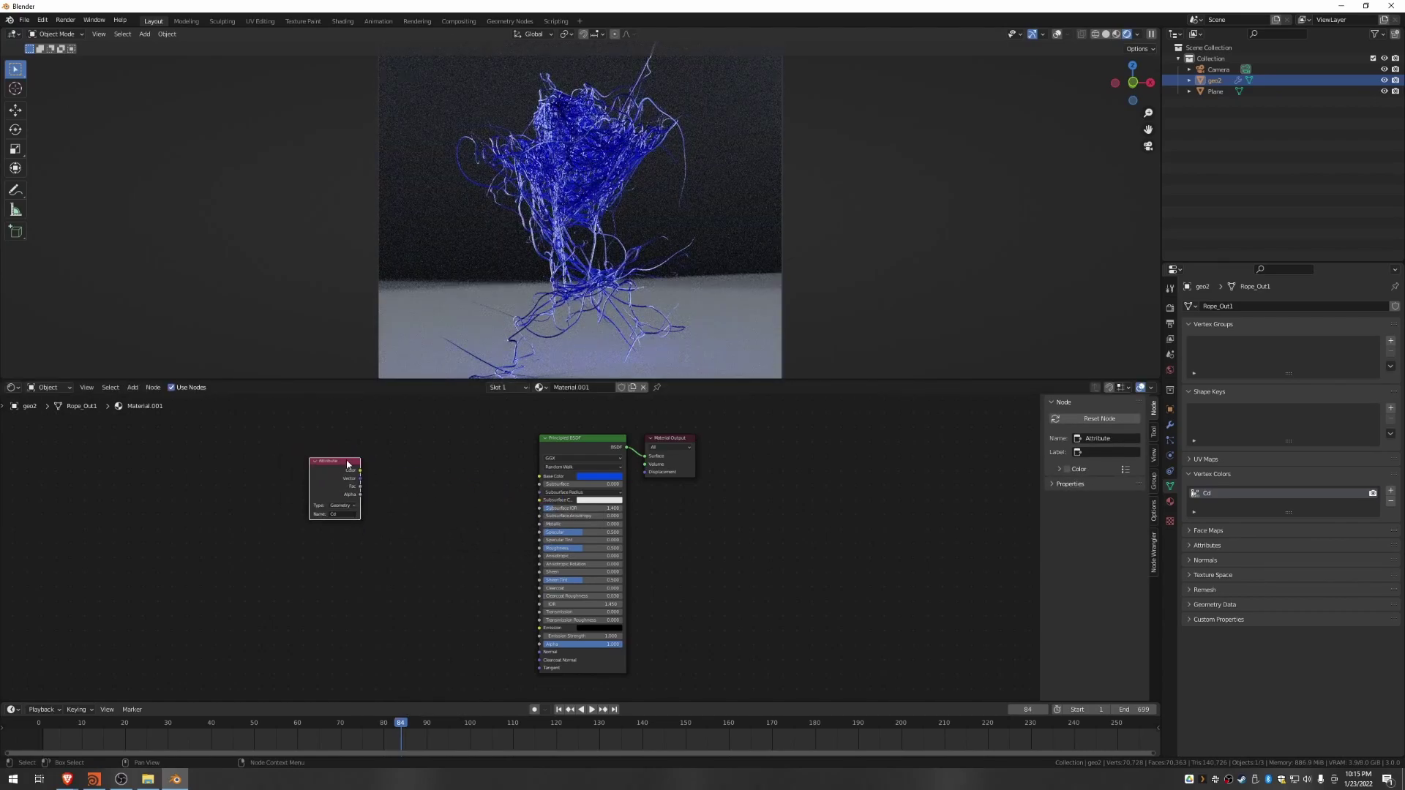
mouse_move(360, 470)
left_mouse_down()
mouse_move(496, 492)
mouse_move(538, 477)
left_mouse_up()
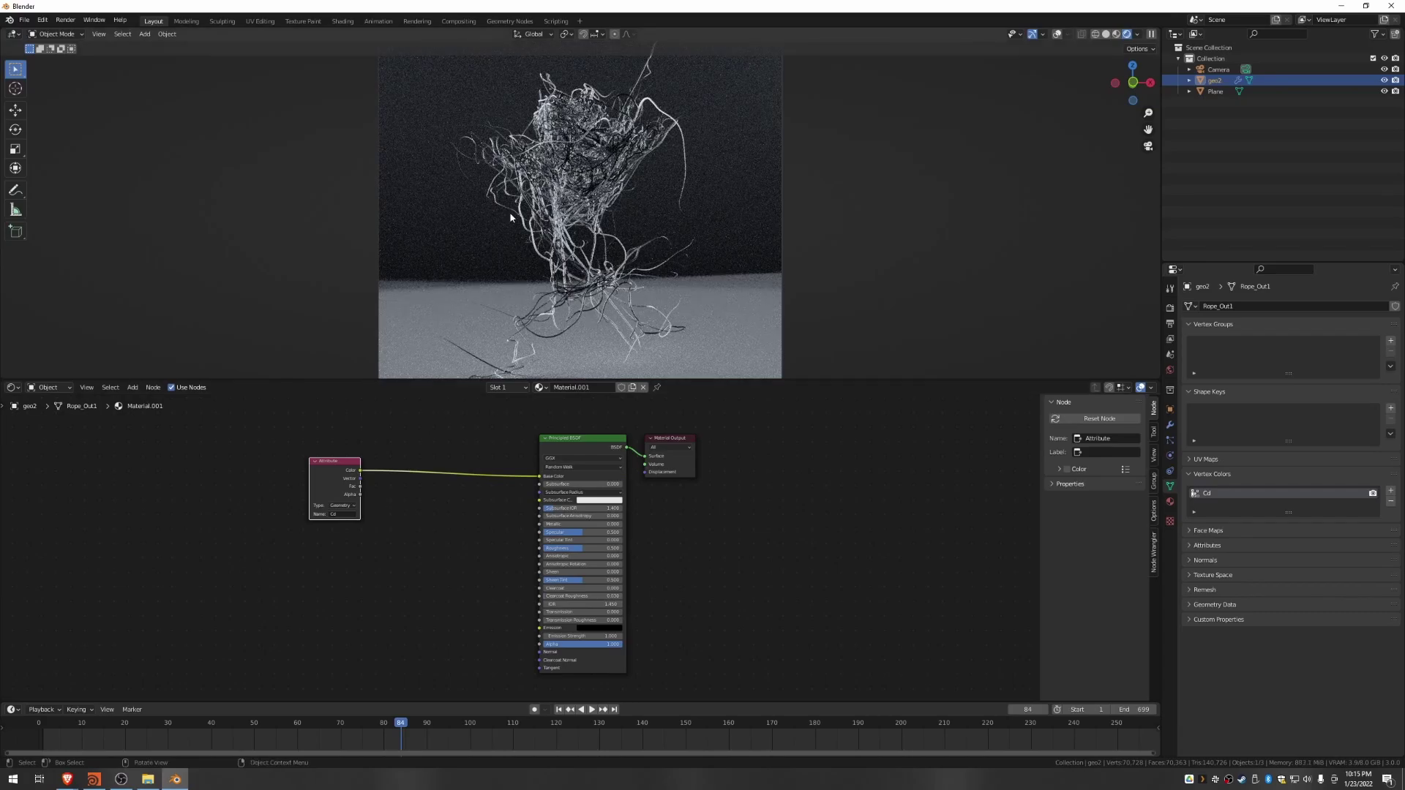
scroll(623, 132, "up", 5)
middle_click_drag(581, 148, 590, 297, "shift")
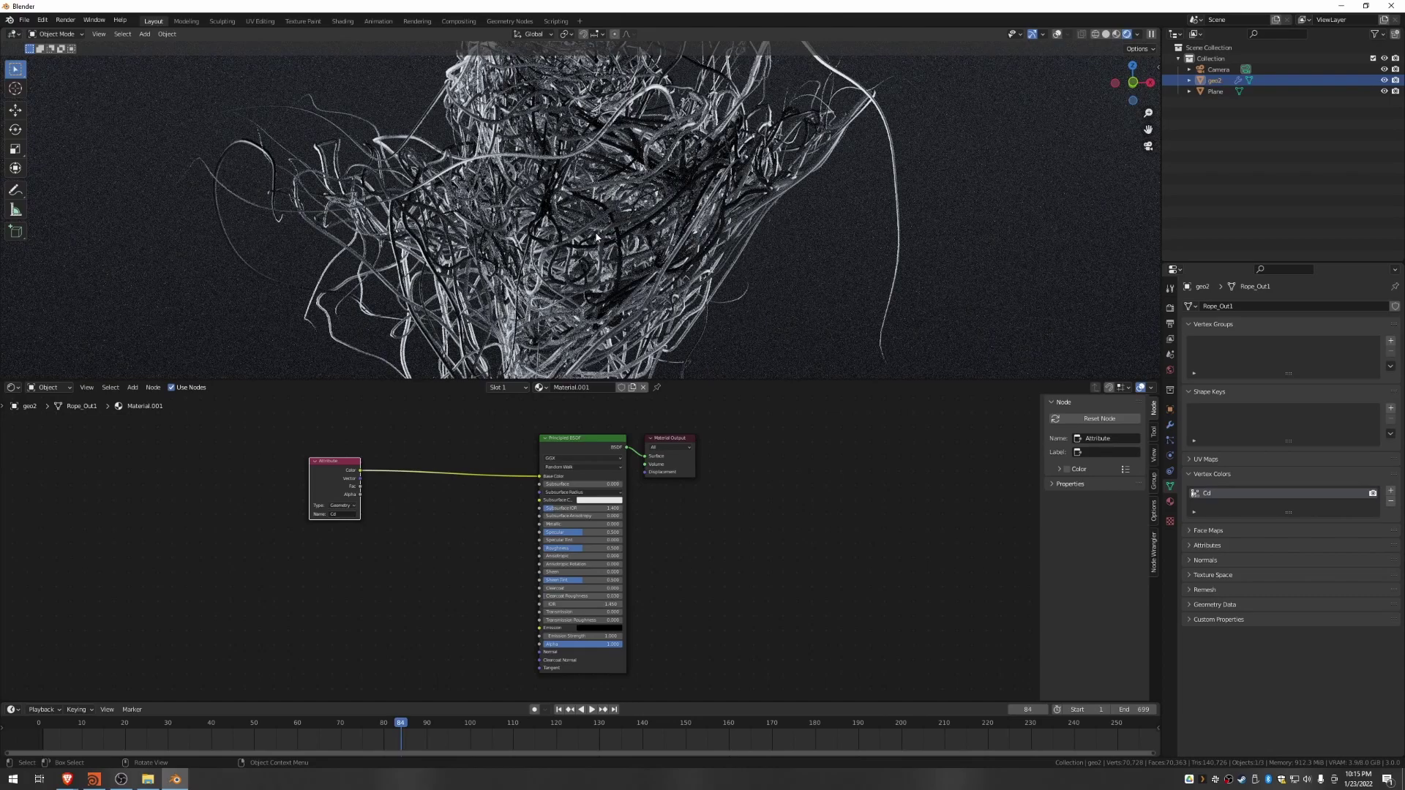
scroll(563, 240, "down", 5)
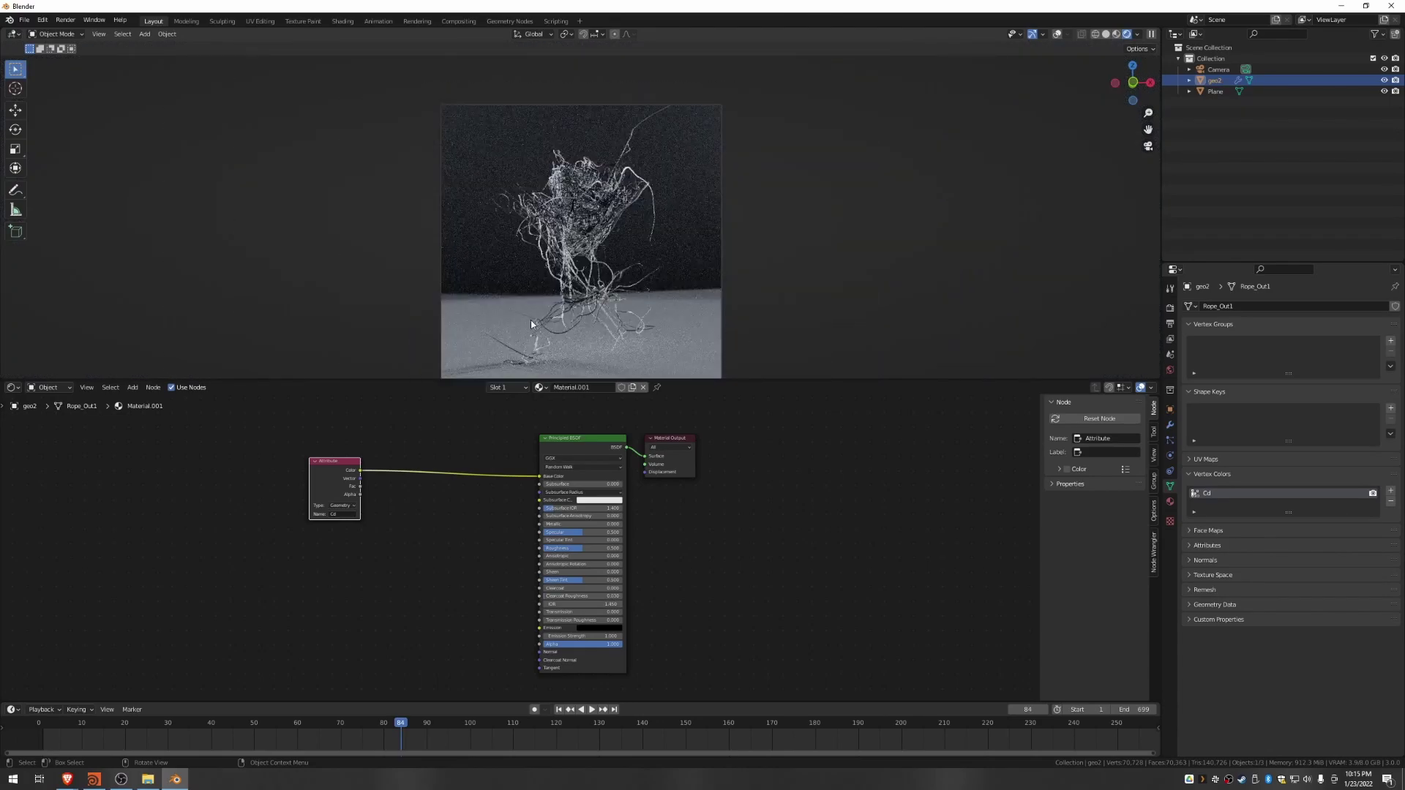
Step: Insert a ColorRamp node between the Cd Attribute node and the Principled BSDF Base Color
scroll(389, 554, "up", 1)
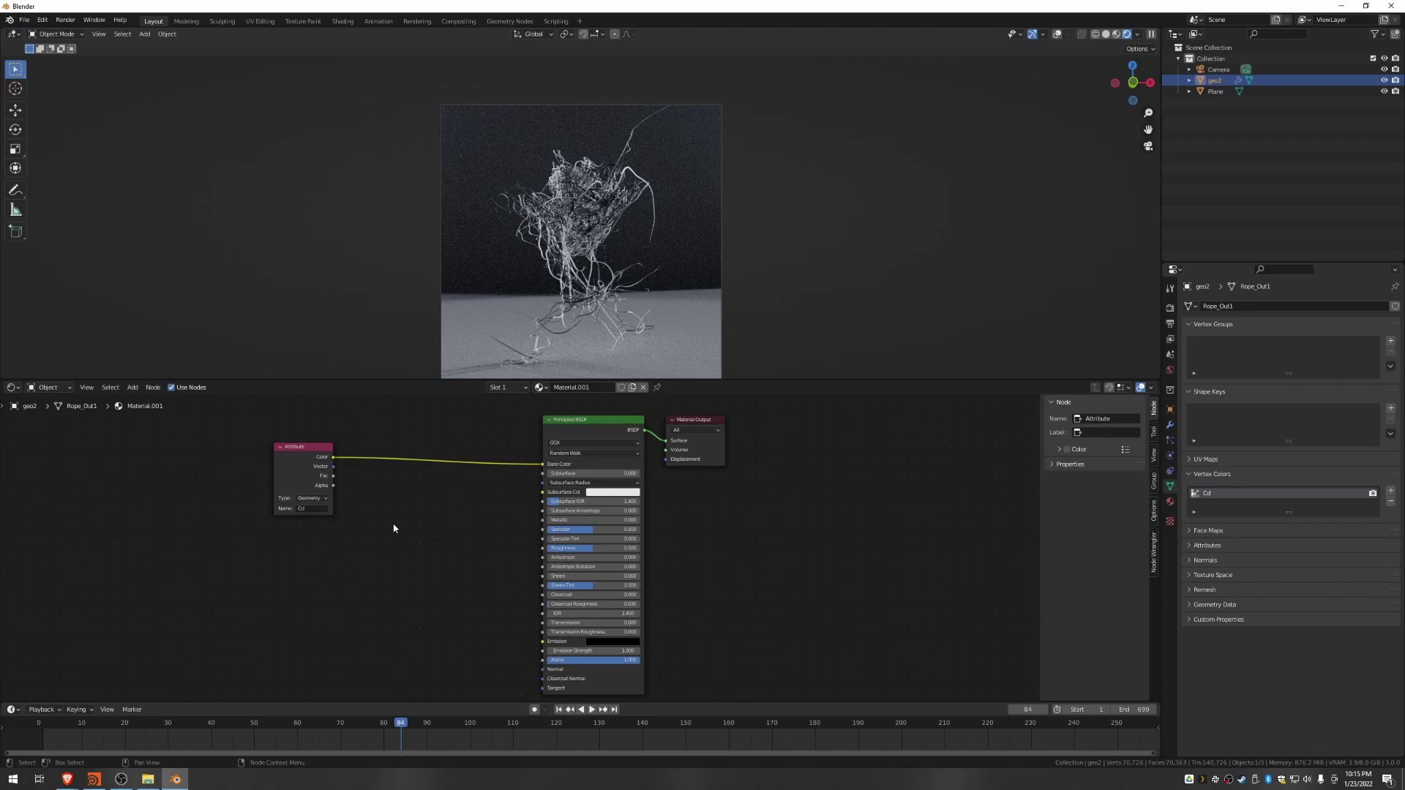
key("shift+a")
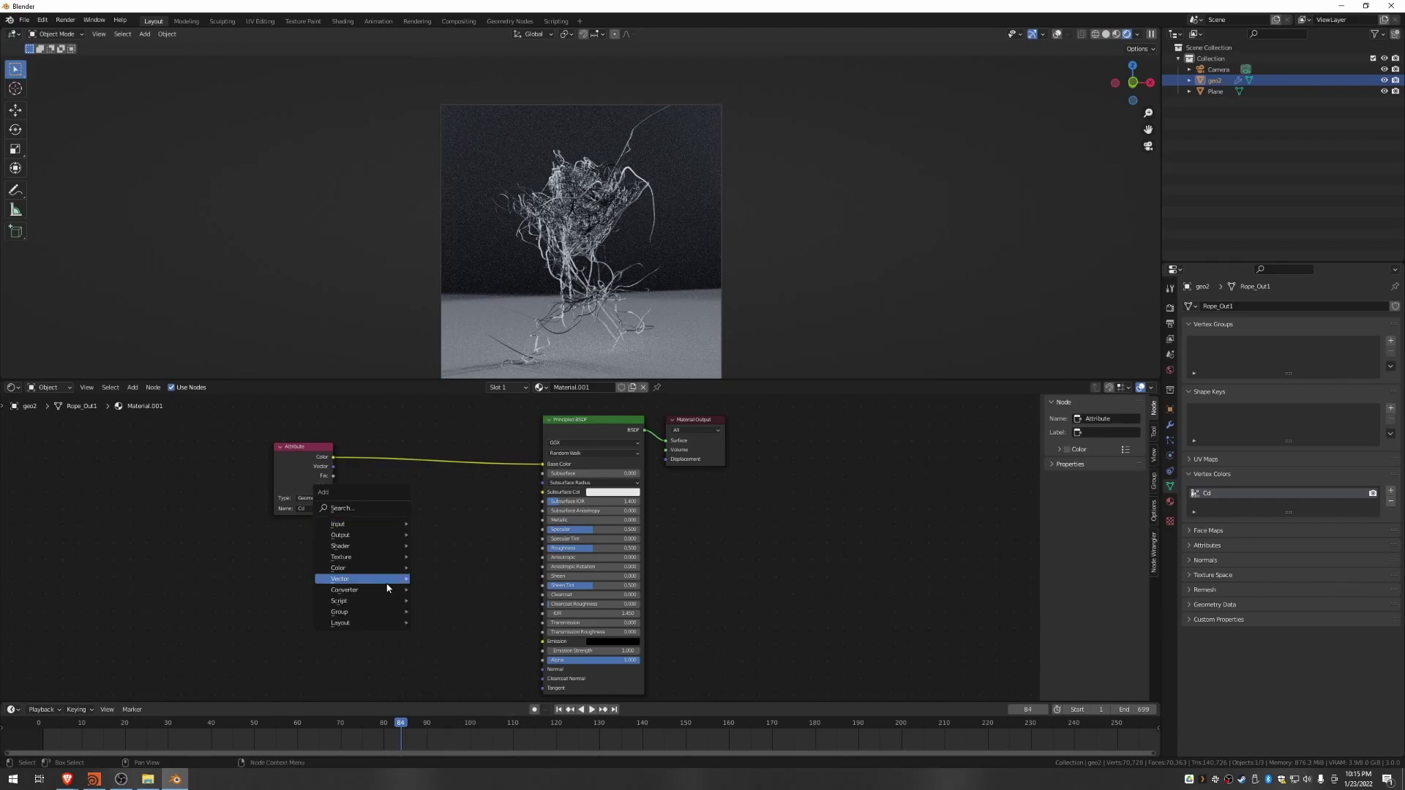
mouse_move(381, 595)
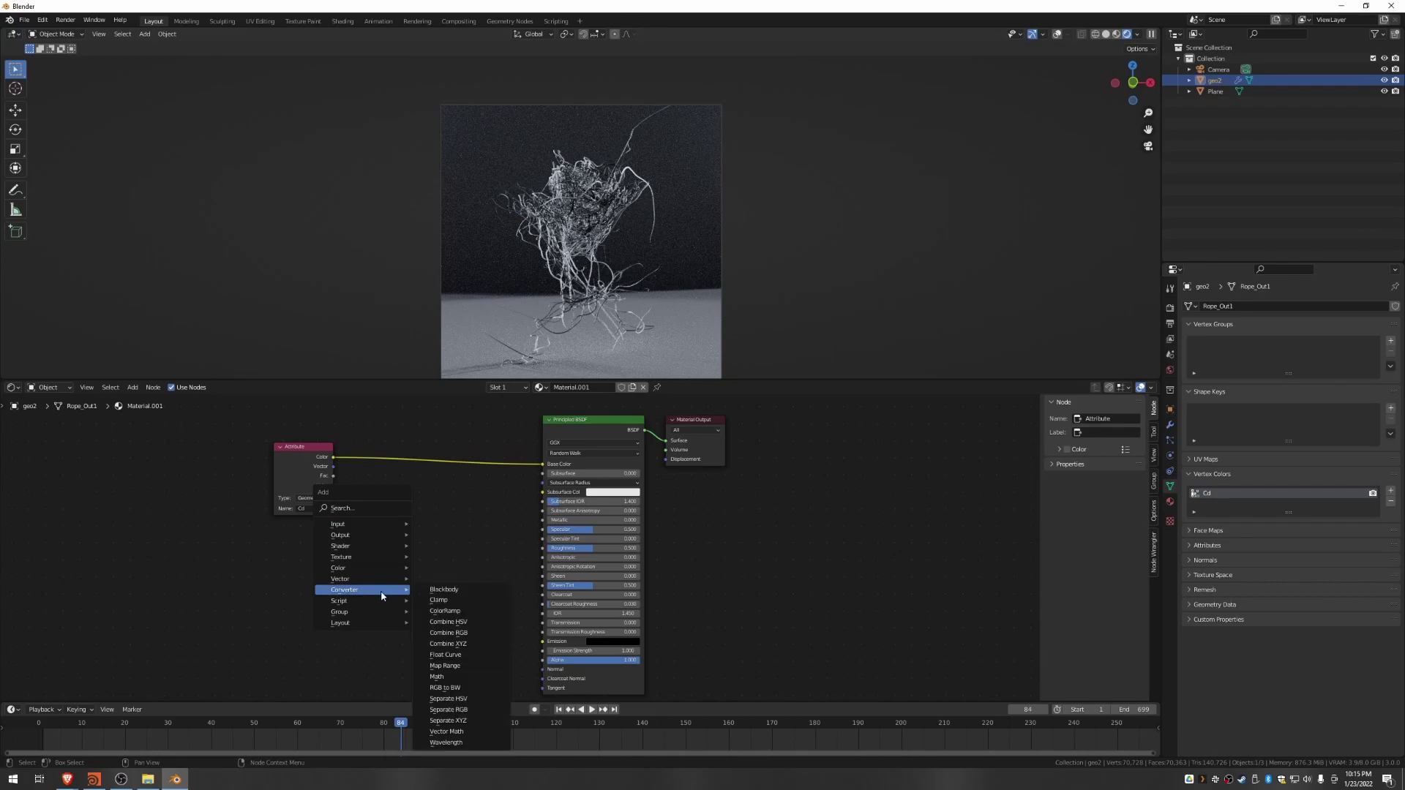
left_click(443, 611)
left_click(393, 476)
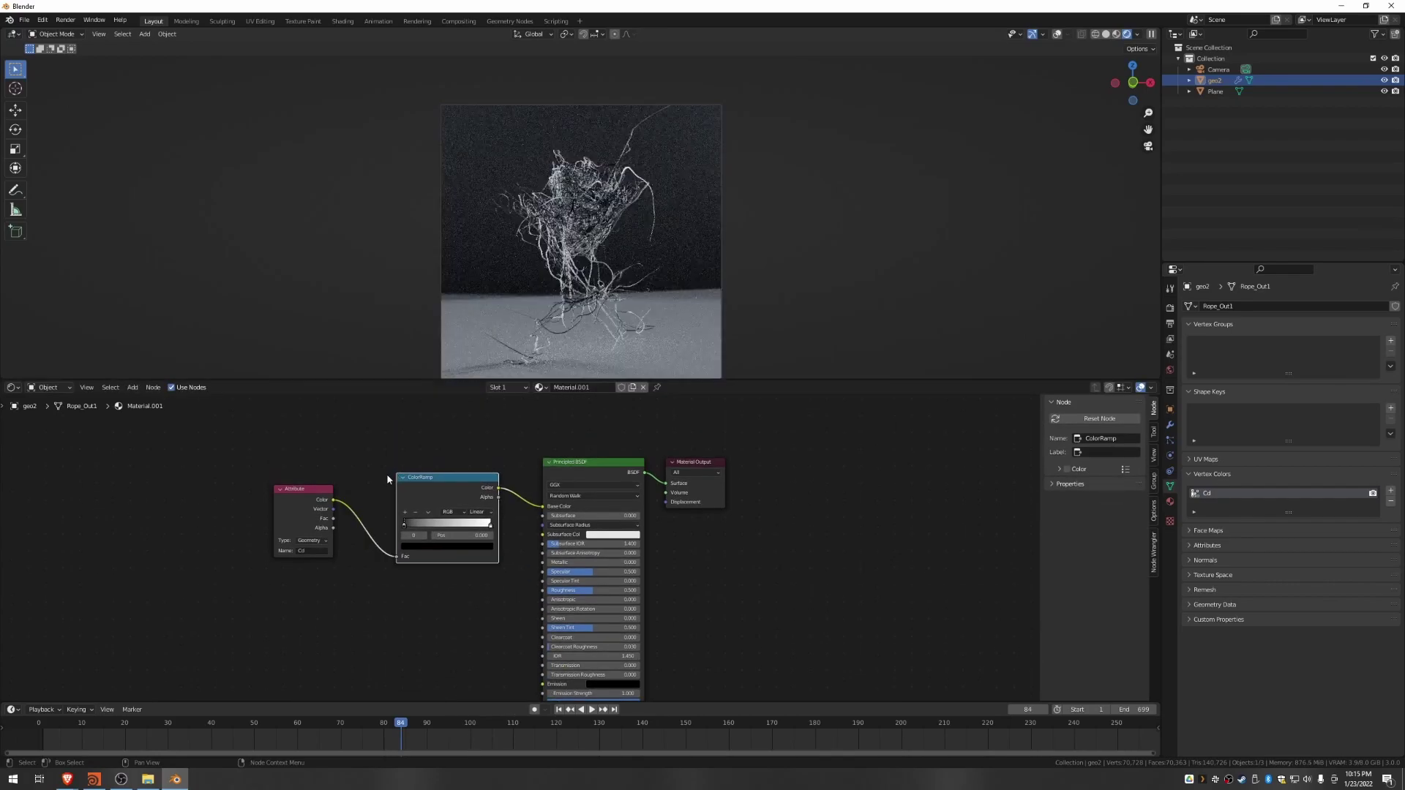
Step: Set the ColorRamp's first stop to a saturated red
left_click(404, 525)
left_click(417, 545)
left_click_drag(475, 473, 474, 424)
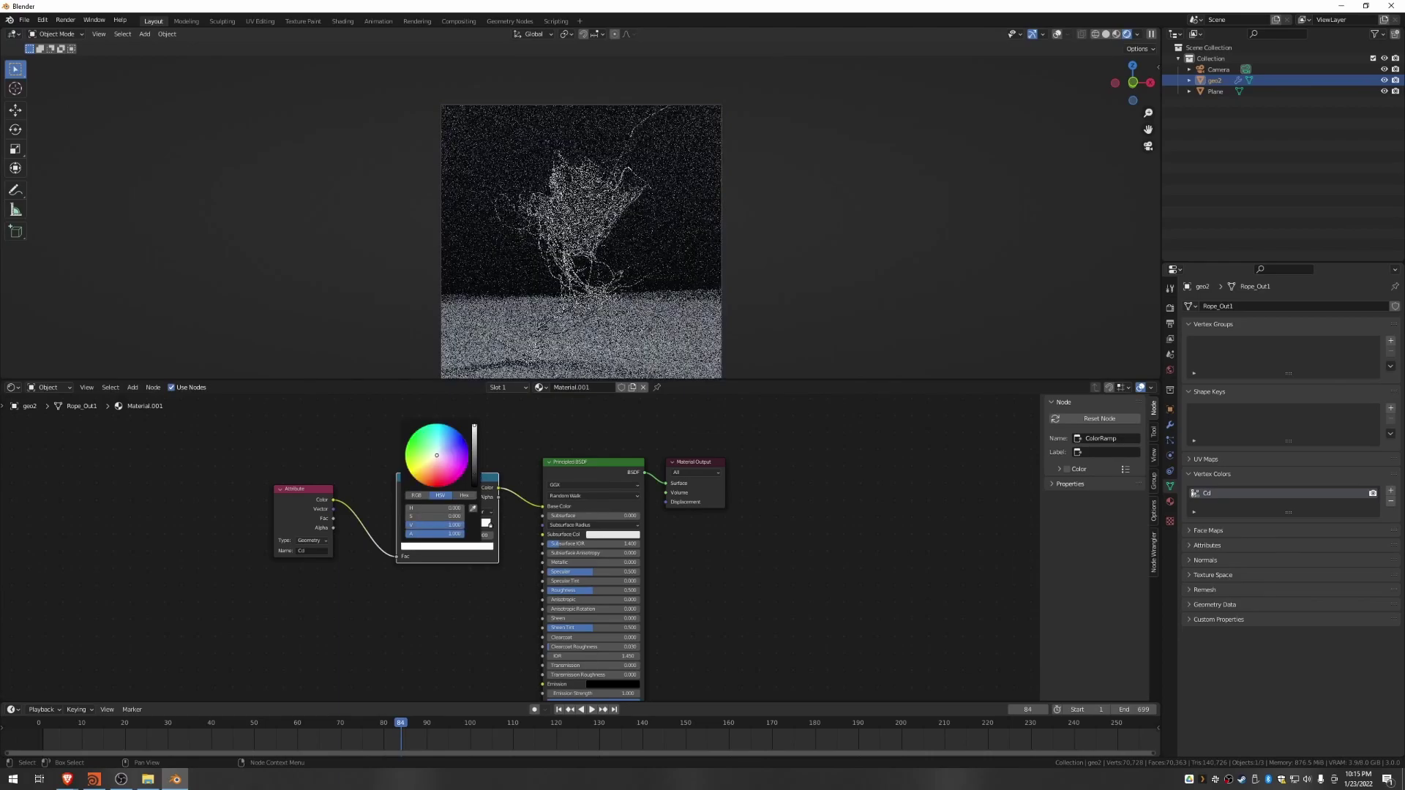
left_click_drag(437, 472, 437, 487)
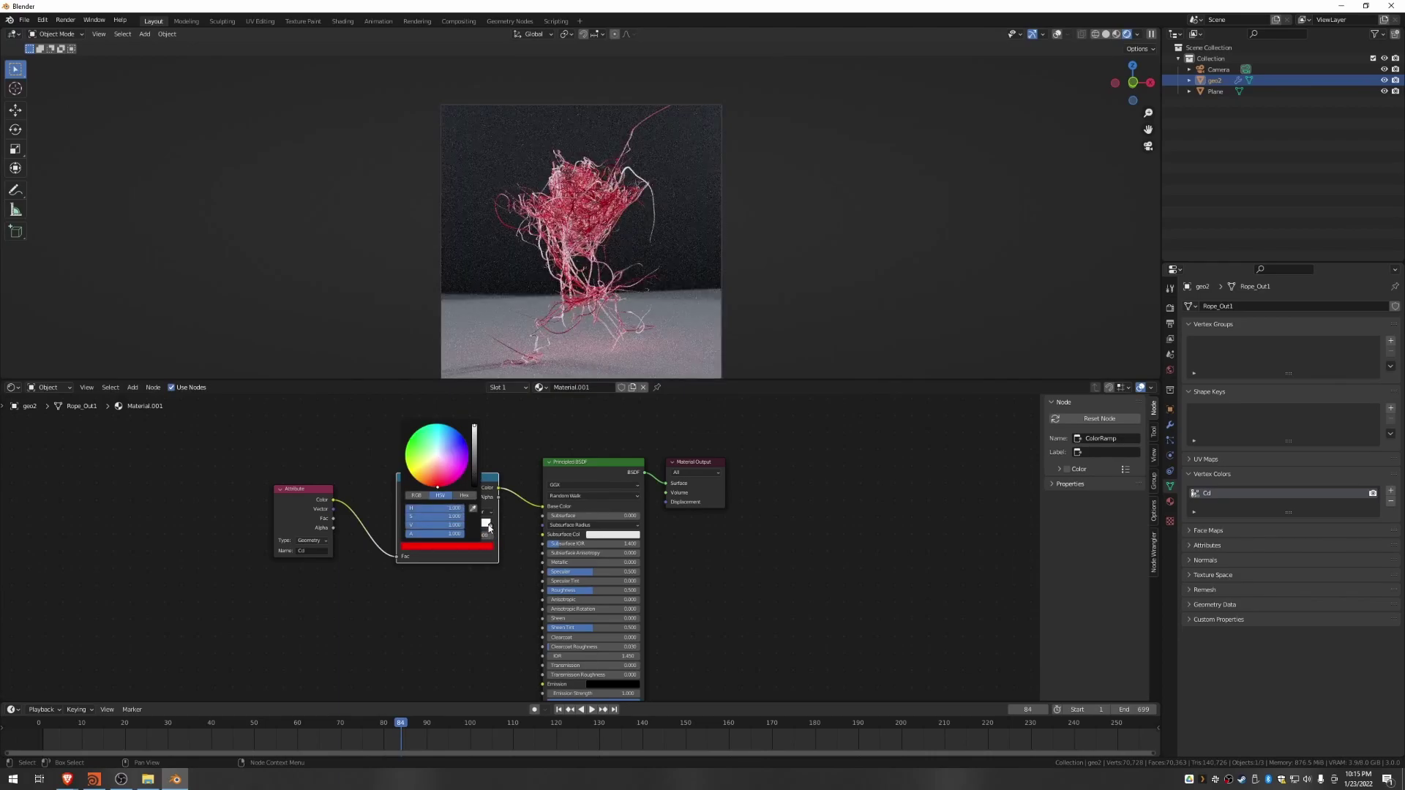
Step: Set the ColorRamp's last stop to a bright cyan
left_click(489, 525)
left_click(489, 524)
left_click(459, 547)
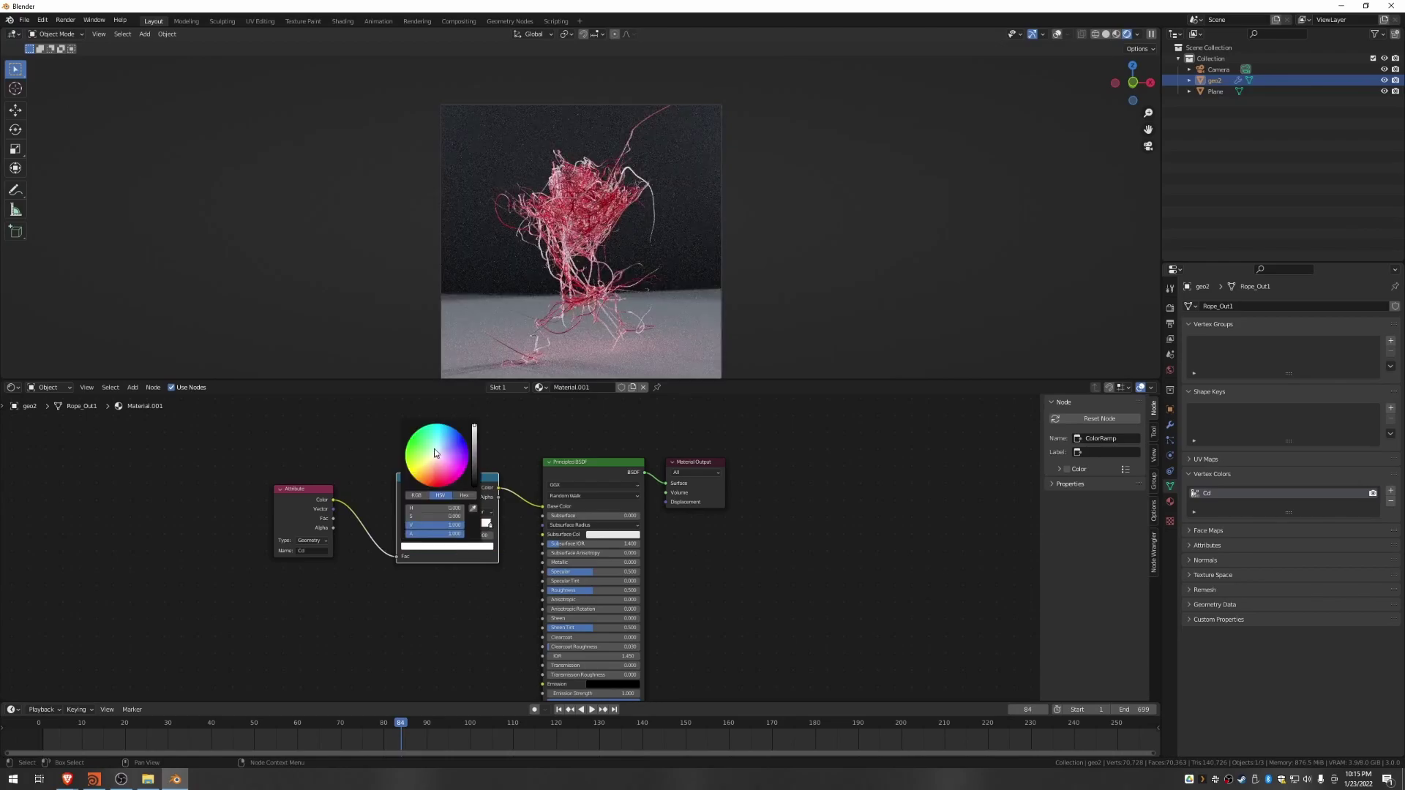
left_click_drag(437, 452, 439, 425)
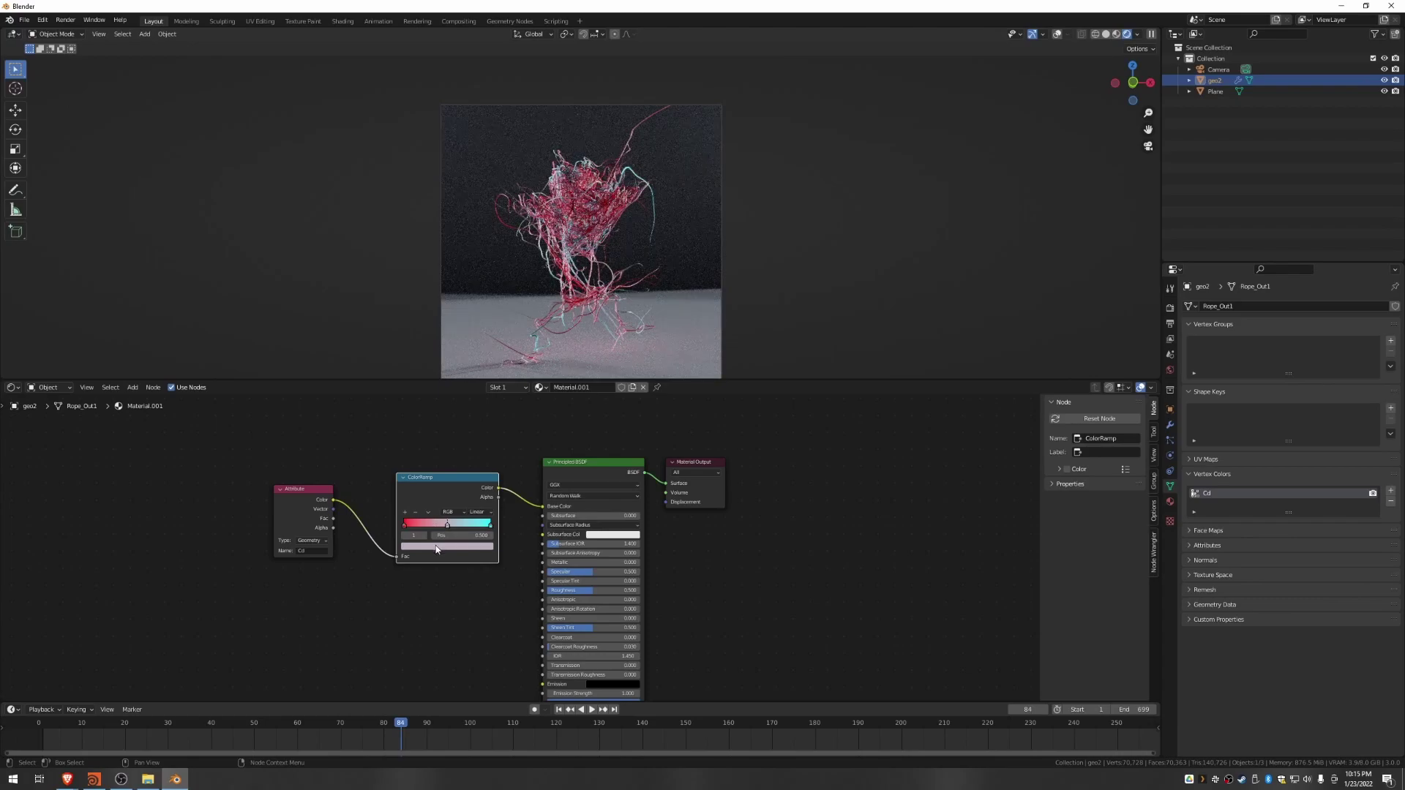
Step: Add a middle stop to the ColorRamp, color it bright yellow, and check the ropes up close
left_click(438, 547)
left_click_drag(437, 463, 408, 468)
left_click_drag(474, 438, 474, 421)
scroll(636, 135, "up", 8)
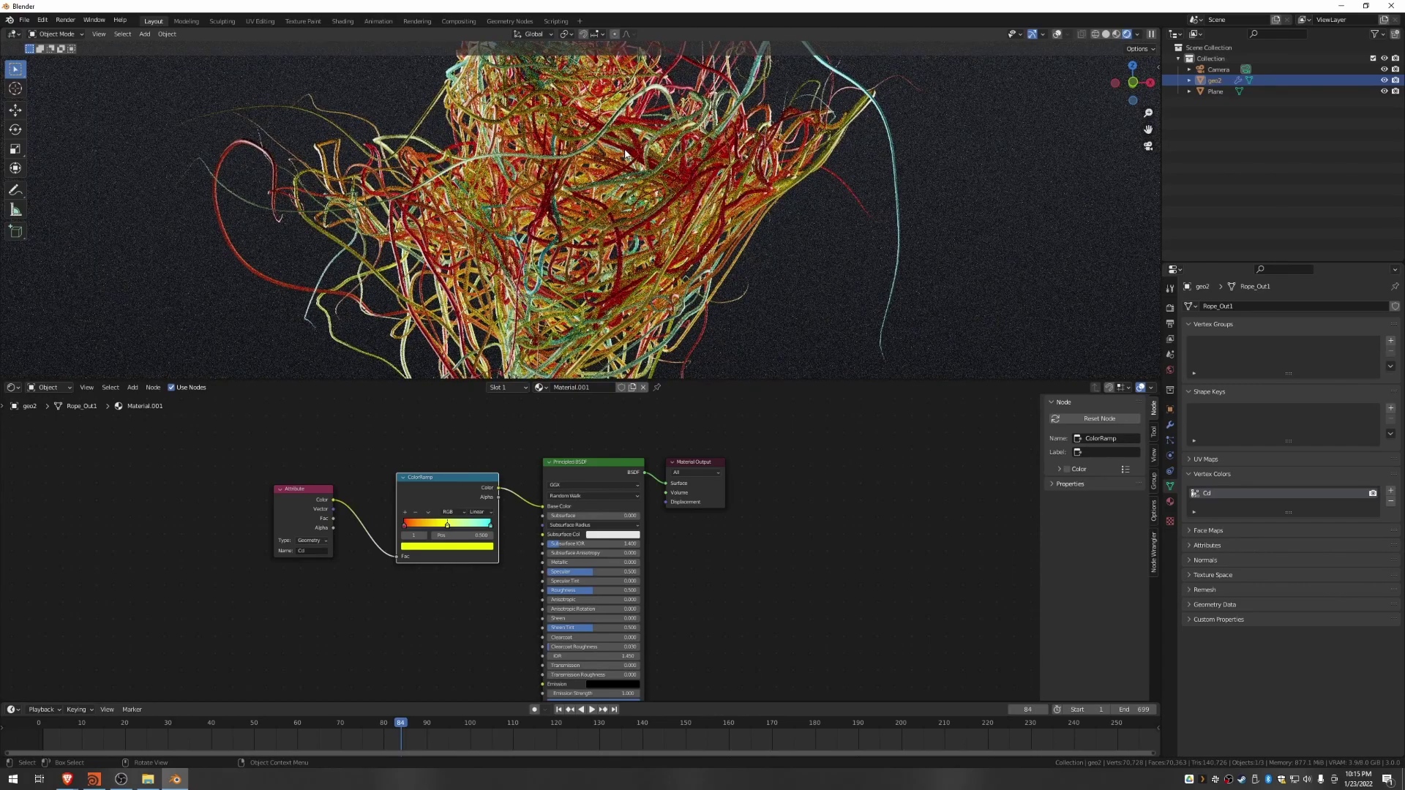
scroll(621, 300, "down", 4)
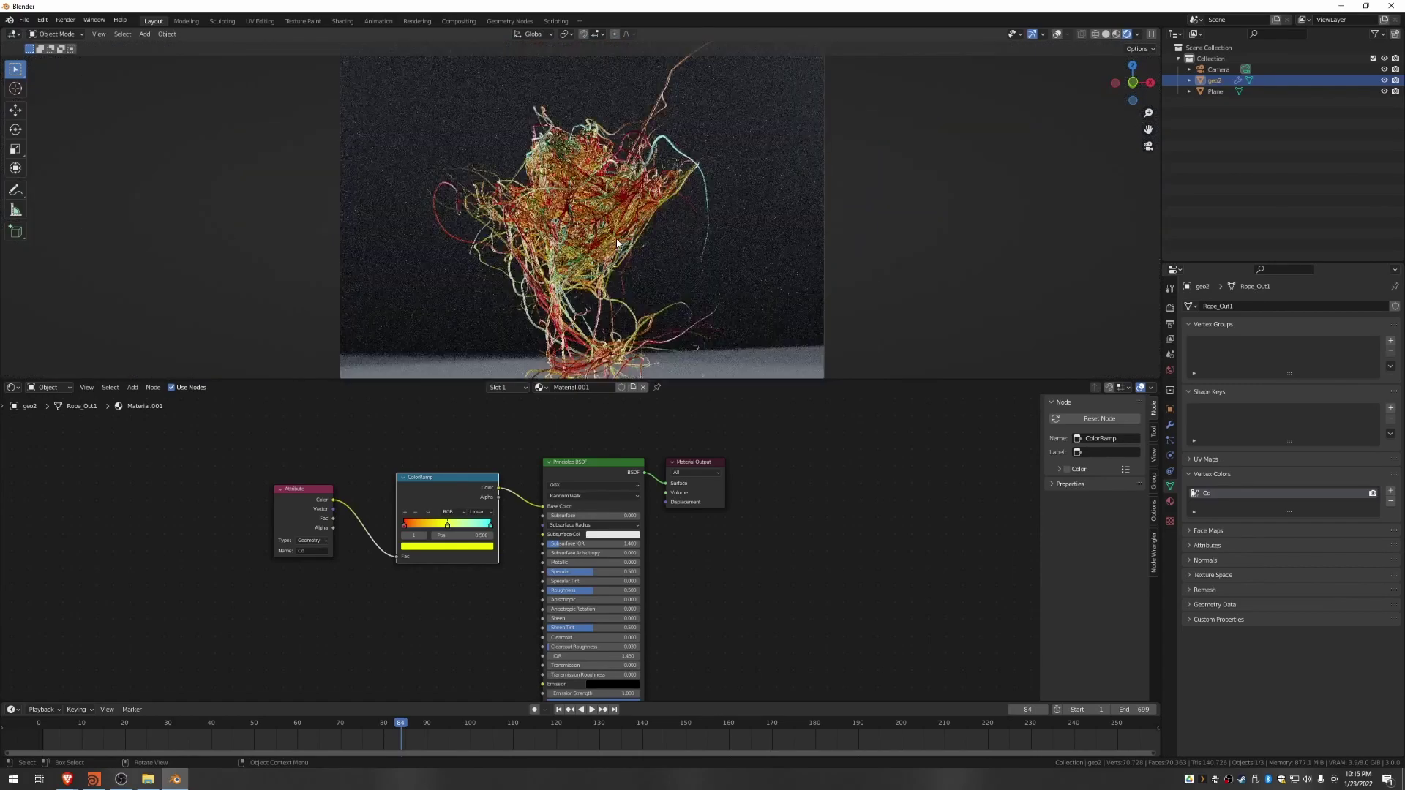
Step: Recolor the ColorRamp's first stop to a saturated blue
left_click(403, 526)
left_click(423, 548)
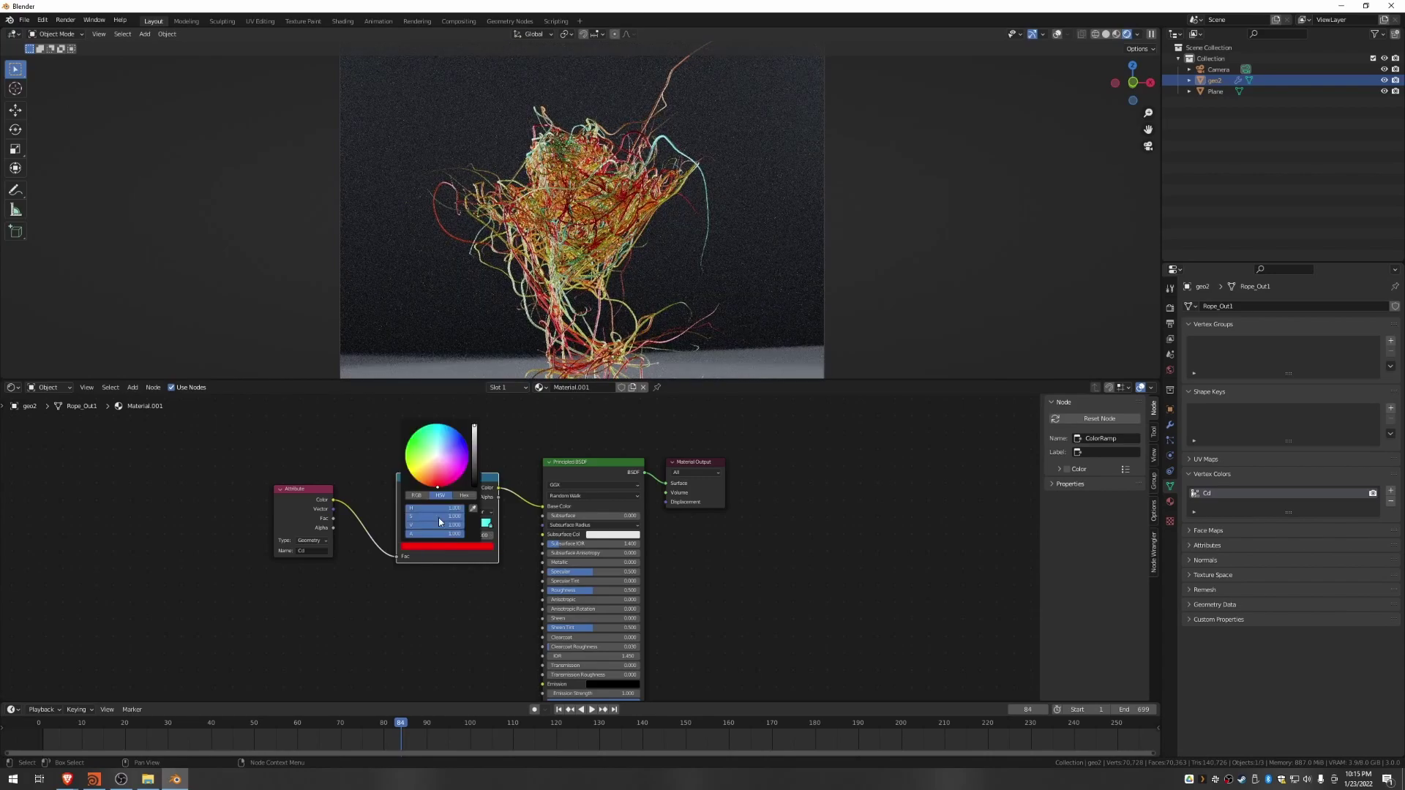
left_click(463, 440)
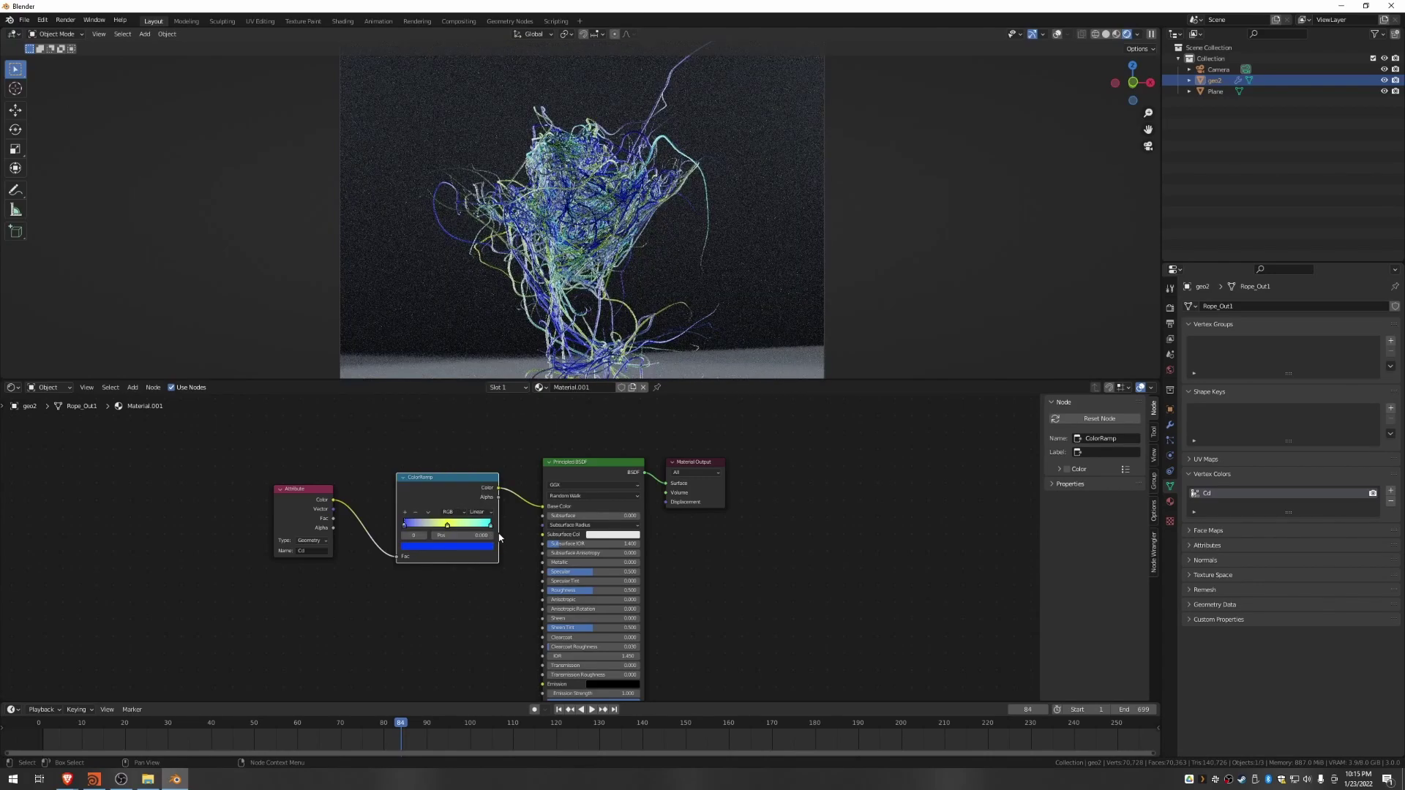
Step: Recolor the ColorRamp's middle stop to white using its RGB values
left_click(447, 526)
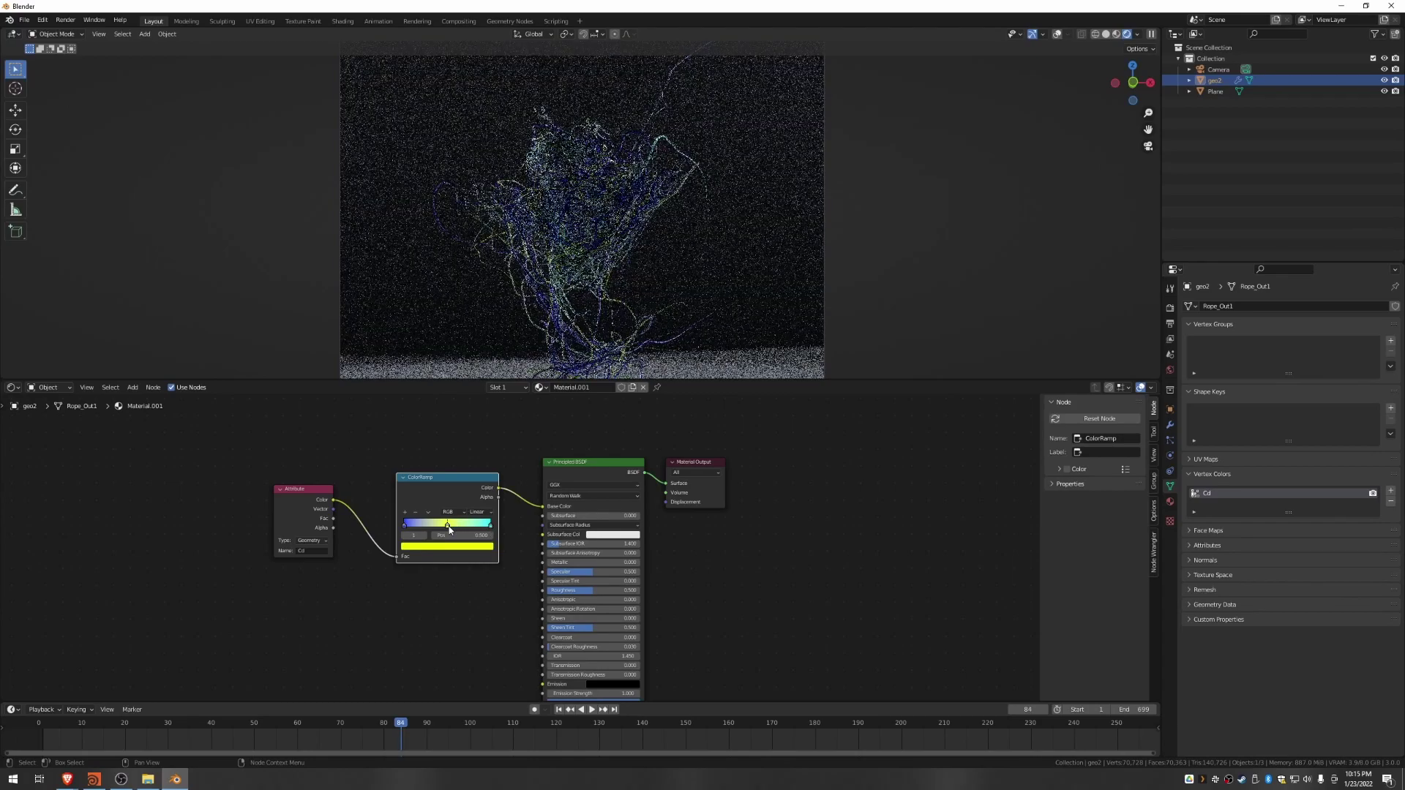
left_click(445, 551)
left_click(436, 457)
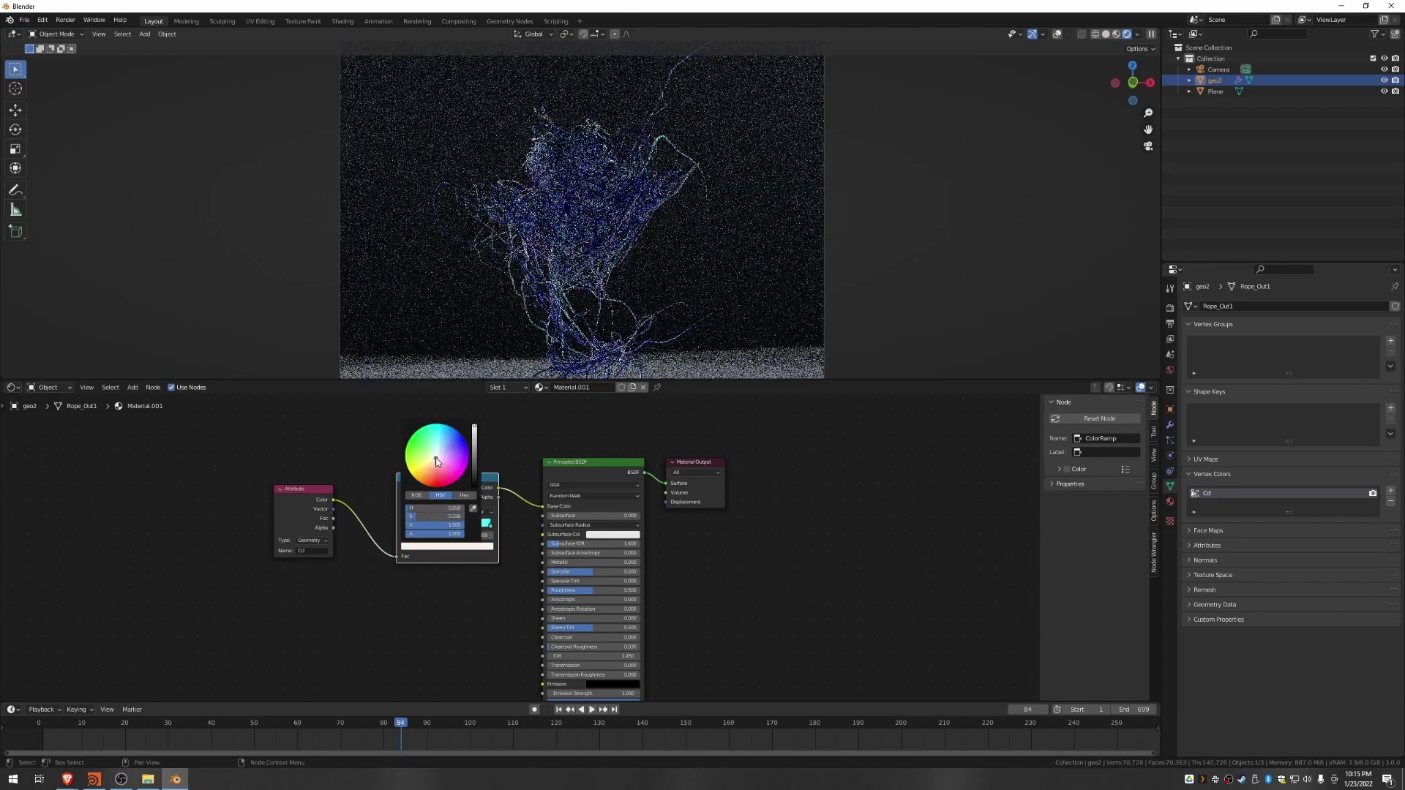
left_click(417, 496)
left_click_drag(427, 516, 465, 526)
left_click(404, 635)
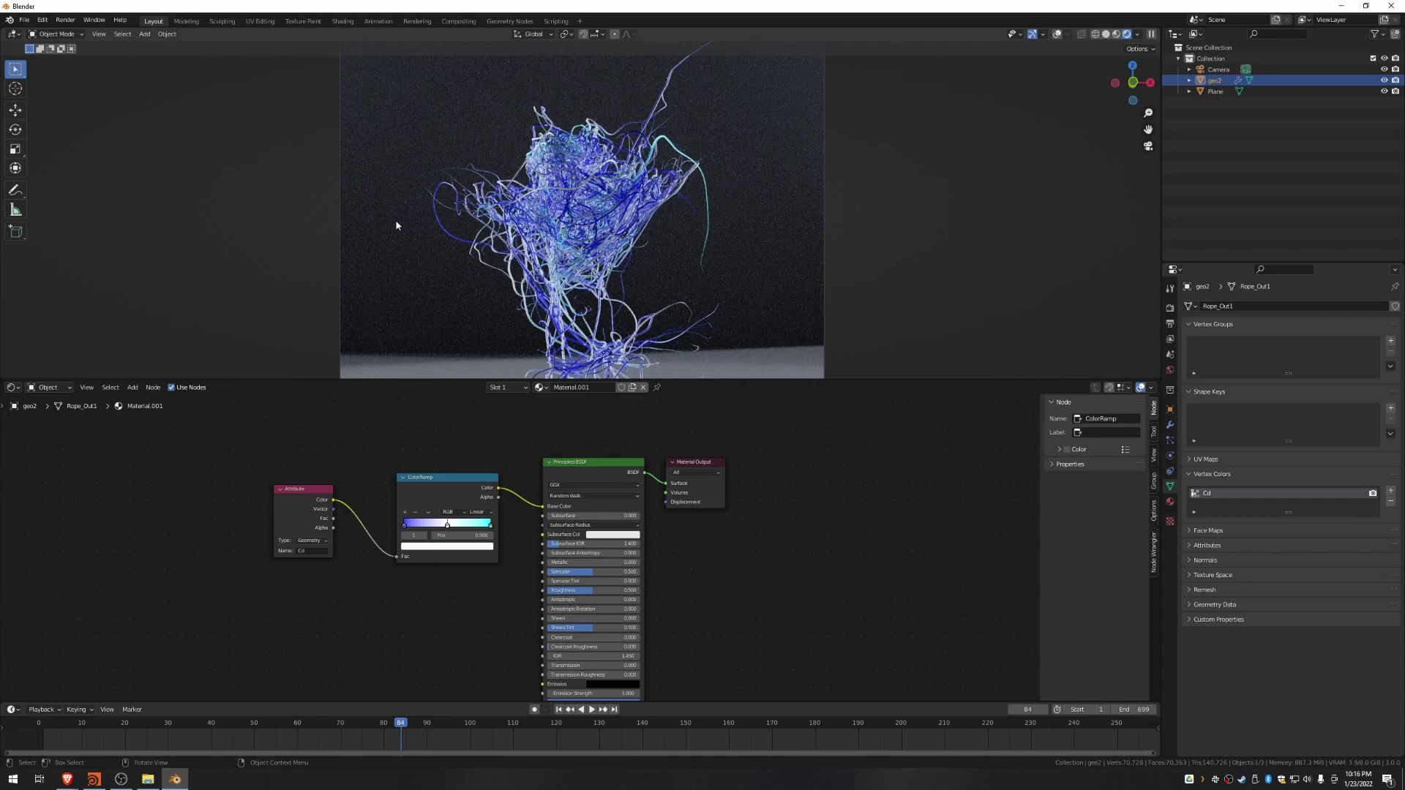
Step: Create a new material for the backdrop plane and set its Base Color to a dark, muted blue
left_click(423, 278)
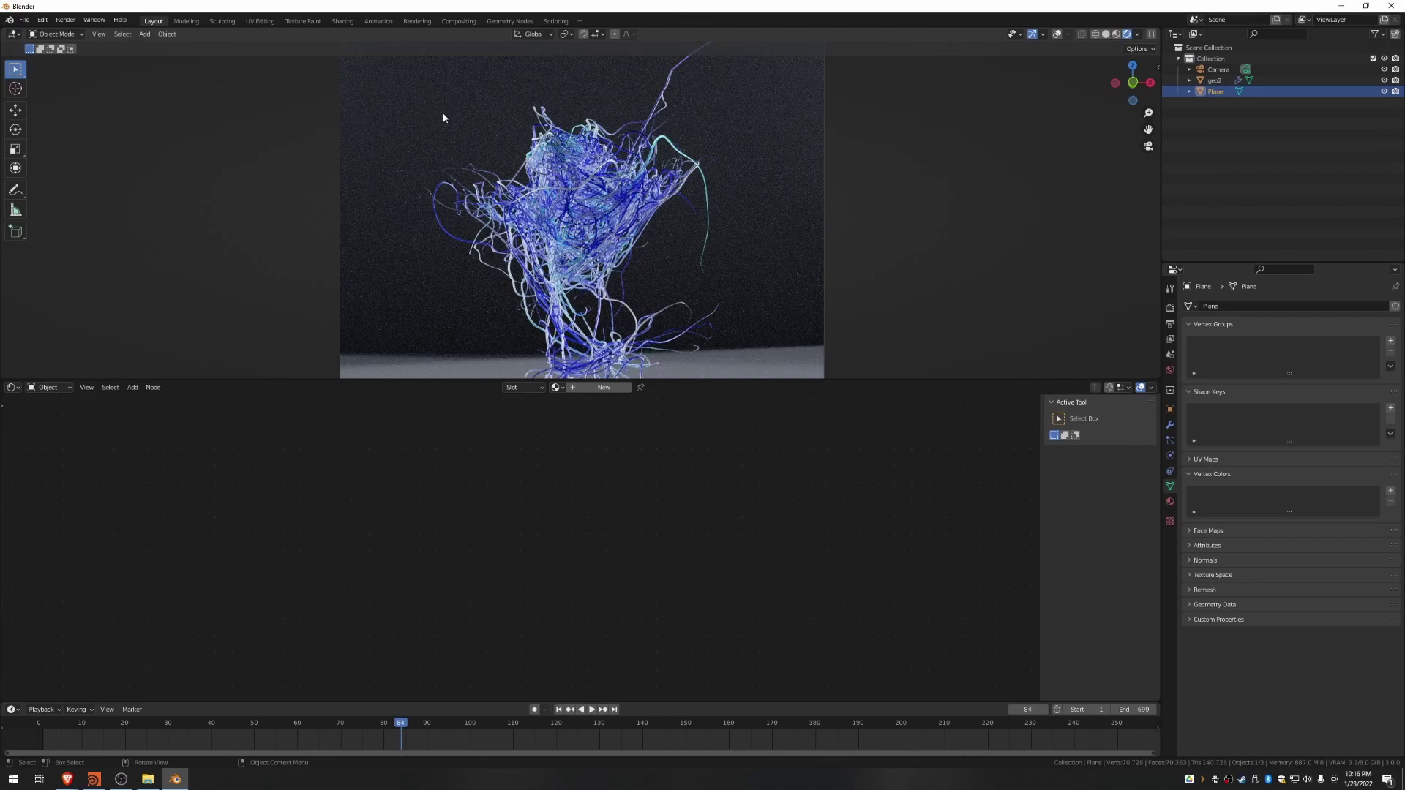
left_click(1169, 501)
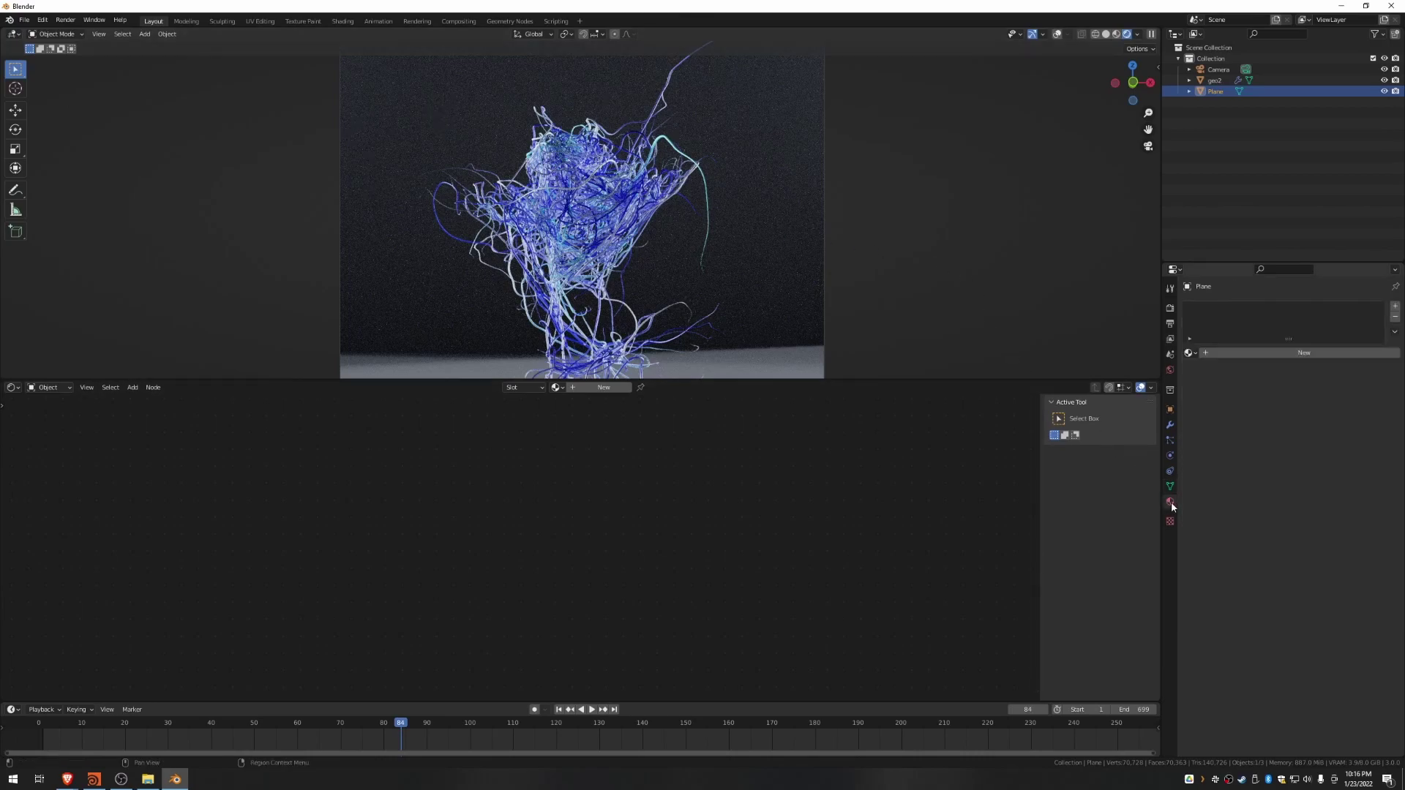
left_click(1256, 354)
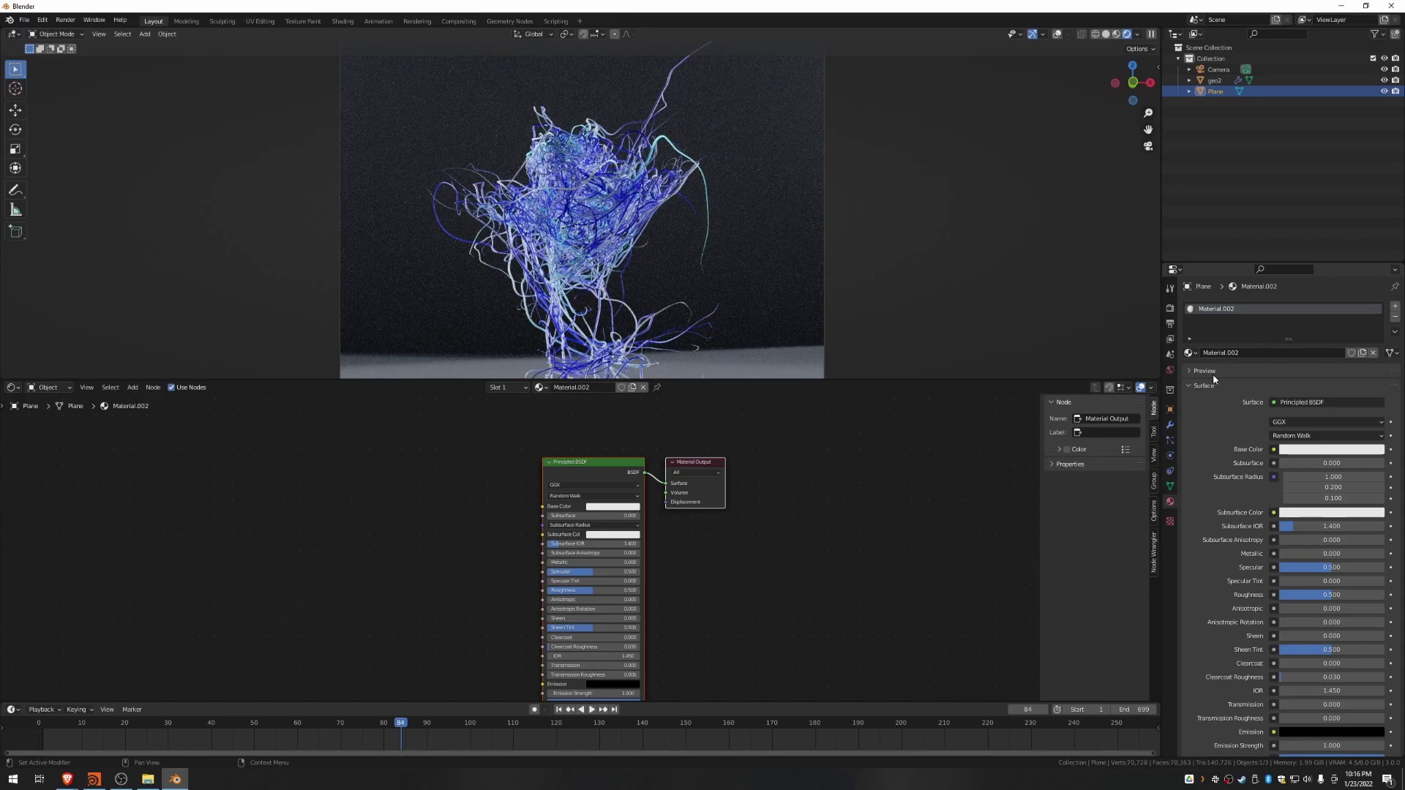
left_click(612, 506)
left_click(608, 444)
left_click_drag(607, 444, 659, 418)
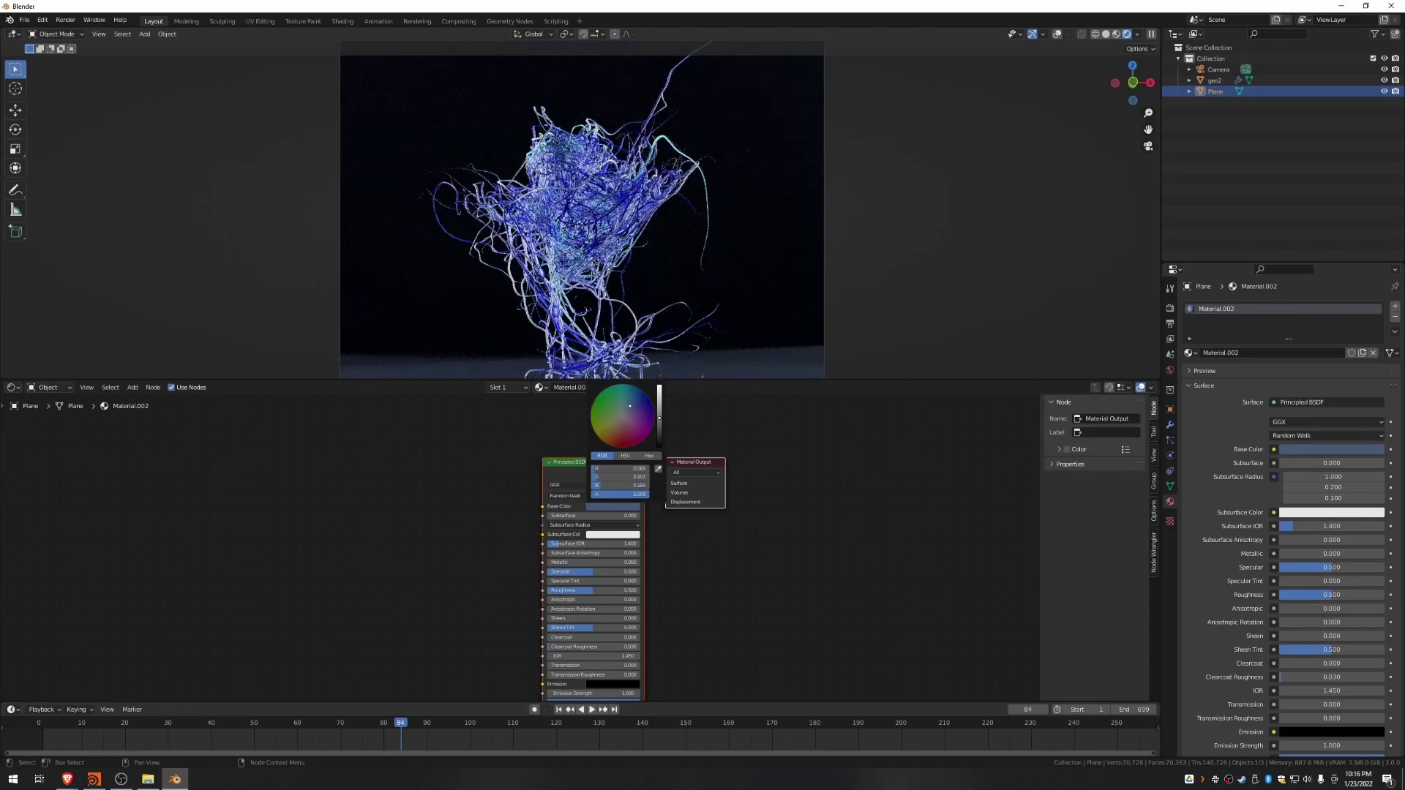
Step: Refine the backdrop material to a muted indigo Base Color with a Roughness of about 0.19
scroll(671, 273, "down", 2)
scroll(667, 280, "up", 1)
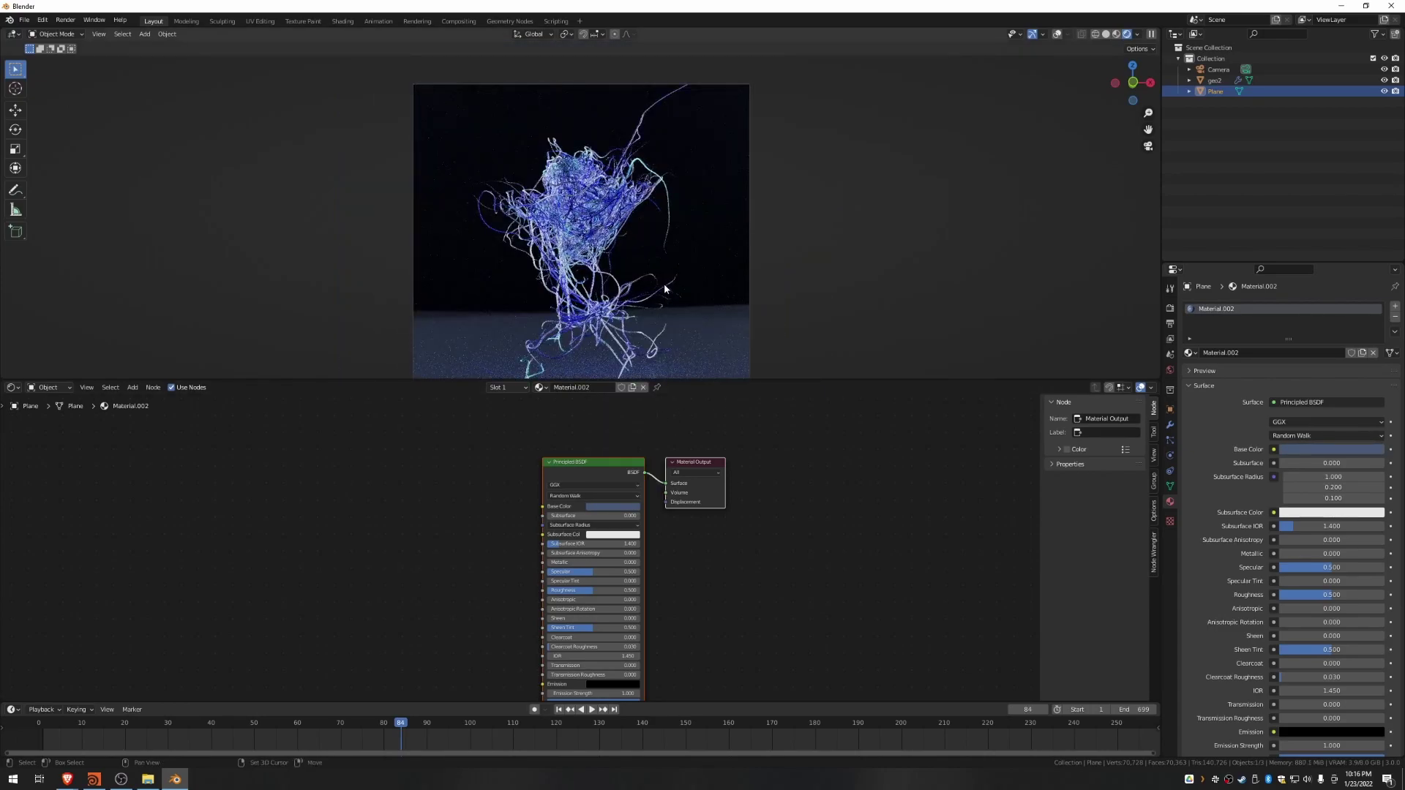
middle_click_drag(665, 288, 670, 237, "shift")
left_click(613, 507)
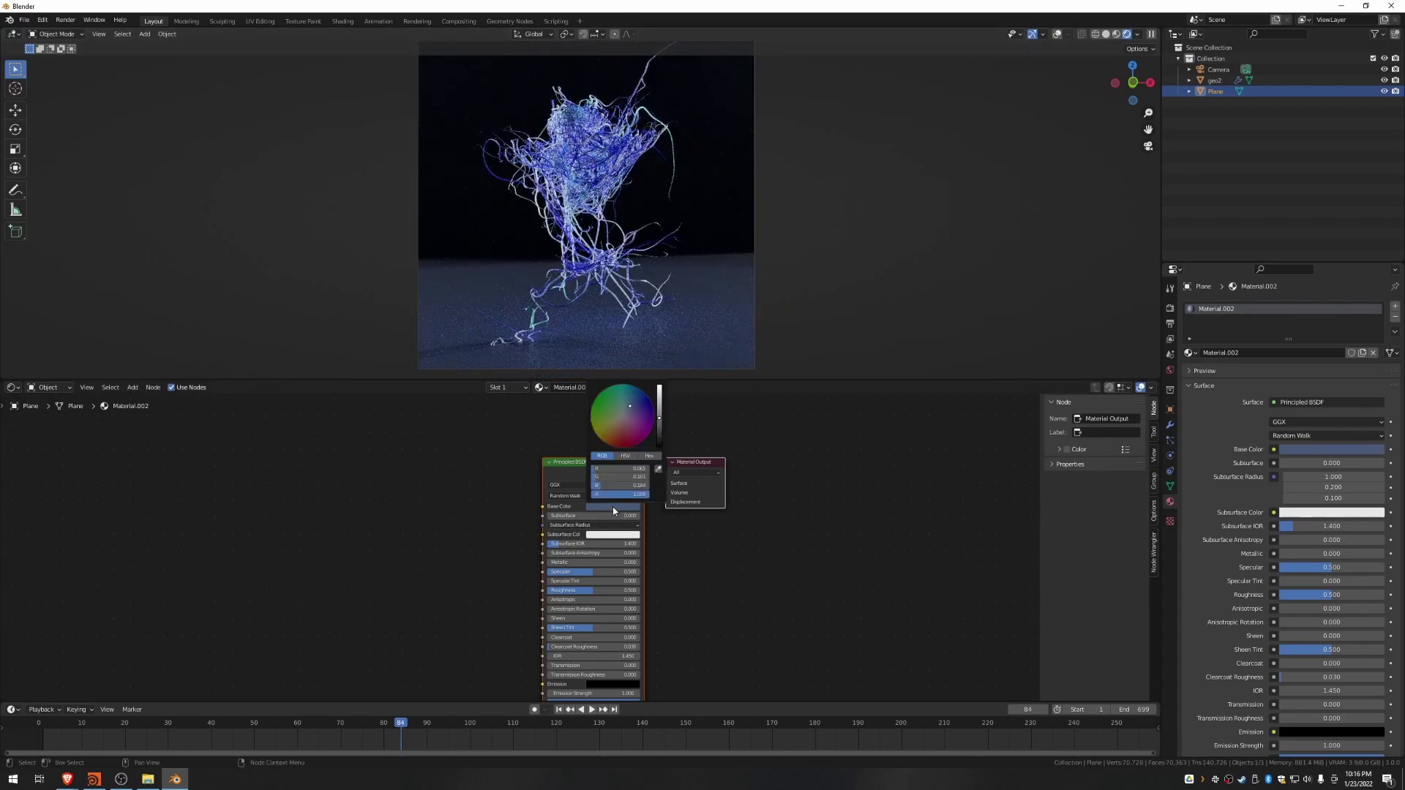
left_click_drag(636, 408, 639, 410)
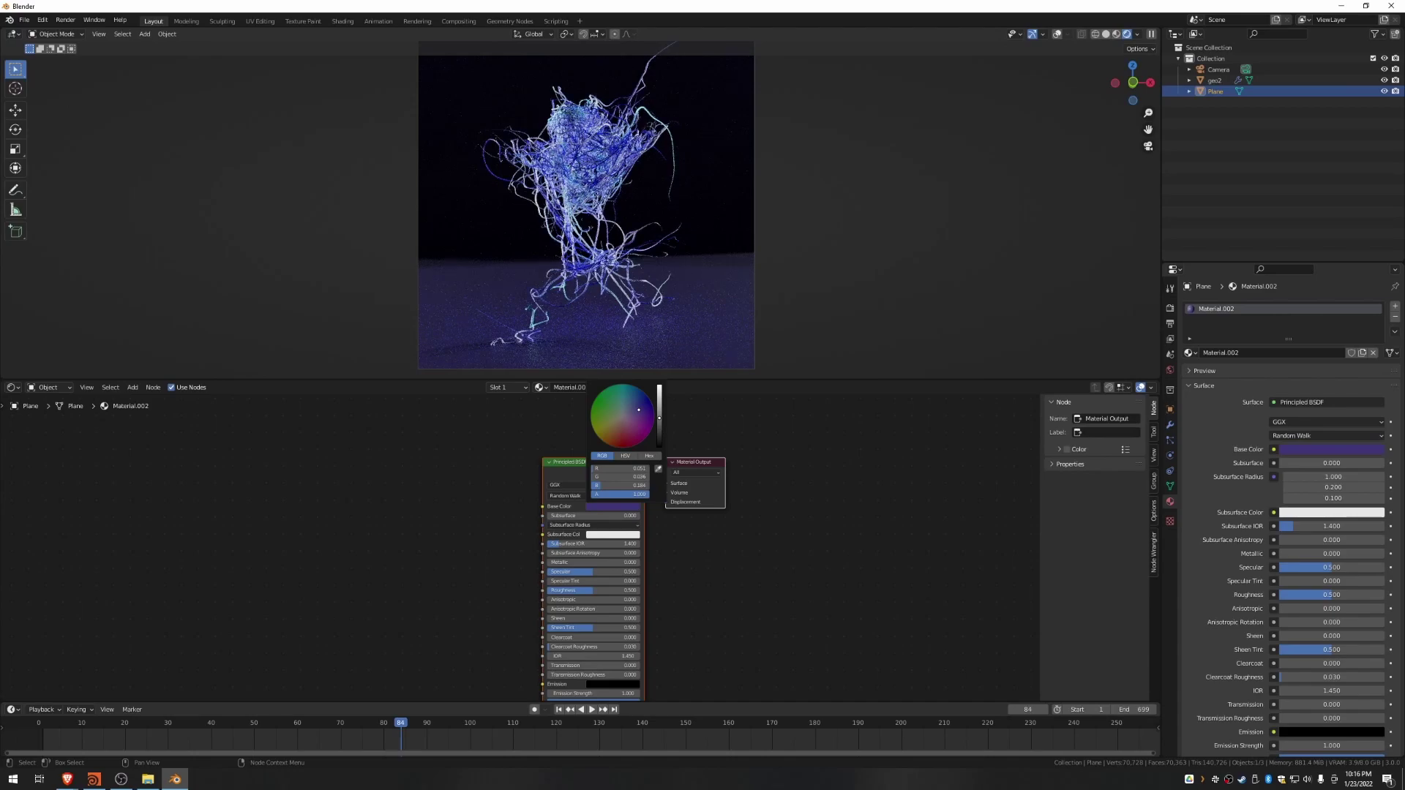
left_click_drag(576, 590, 549, 589)
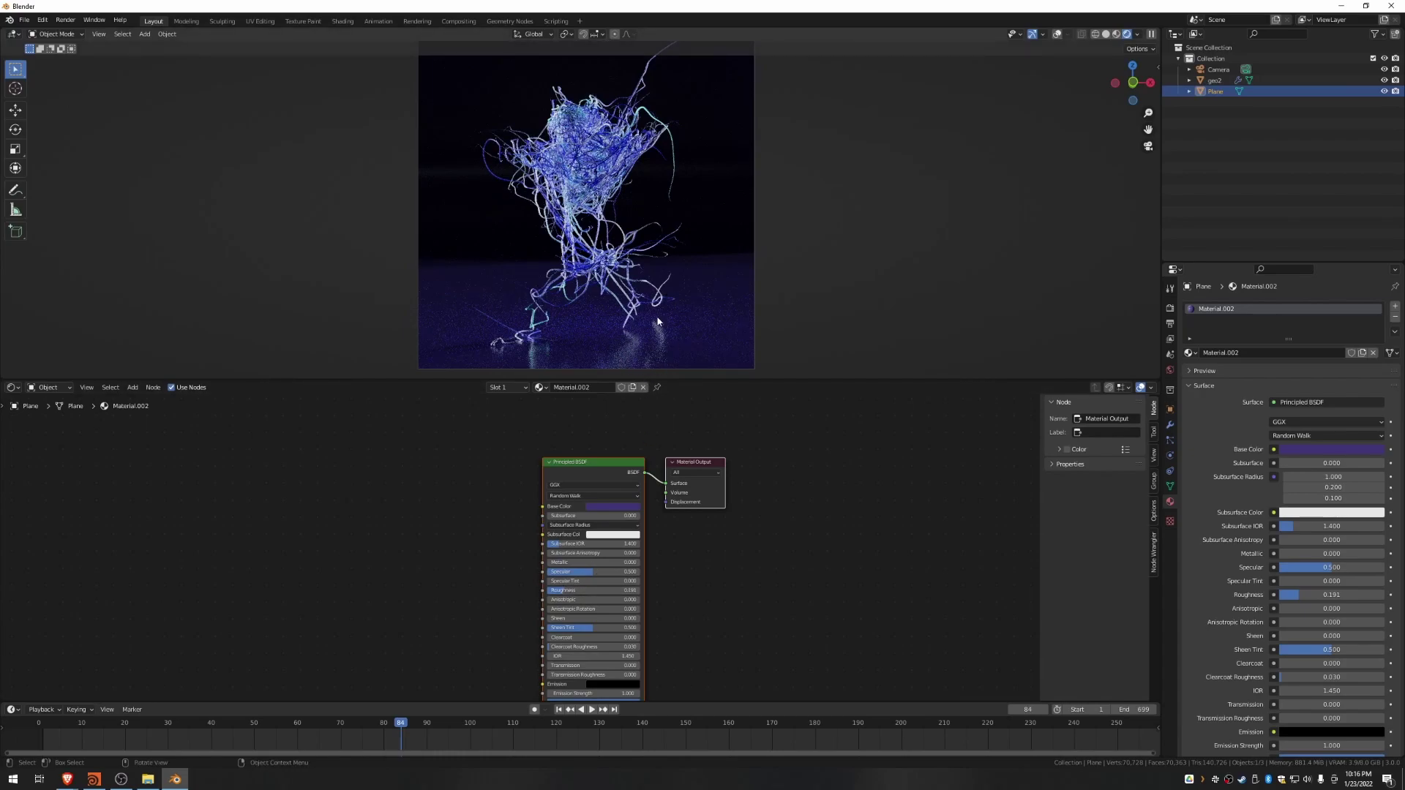
left_click(607, 506)
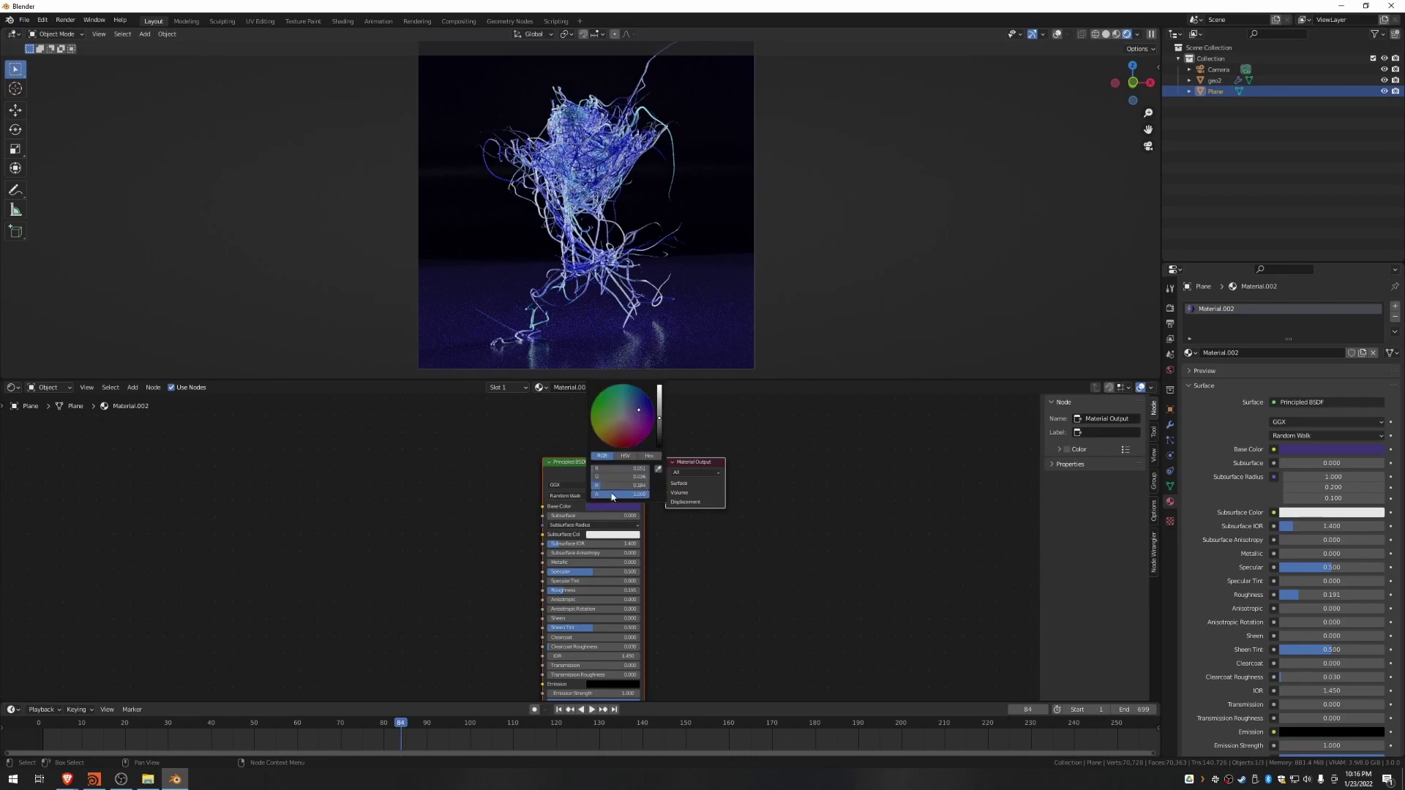
left_click_drag(636, 408, 634, 409)
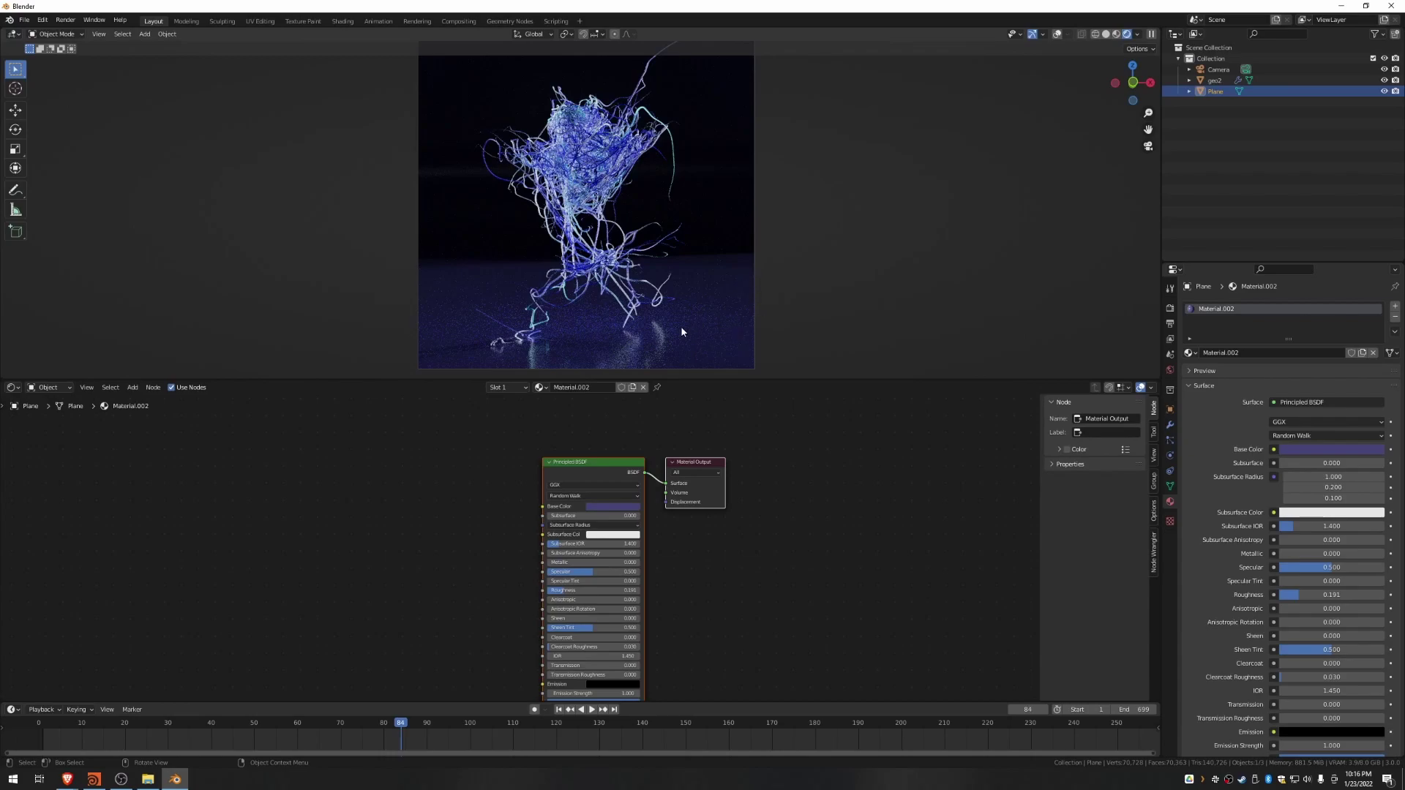
Step: Enlarge the 3D viewport above the node editor and select geo2 to show the rope material's nodes
left_click_drag(729, 379, 730, 380)
left_click_drag(724, 458, 725, 475)
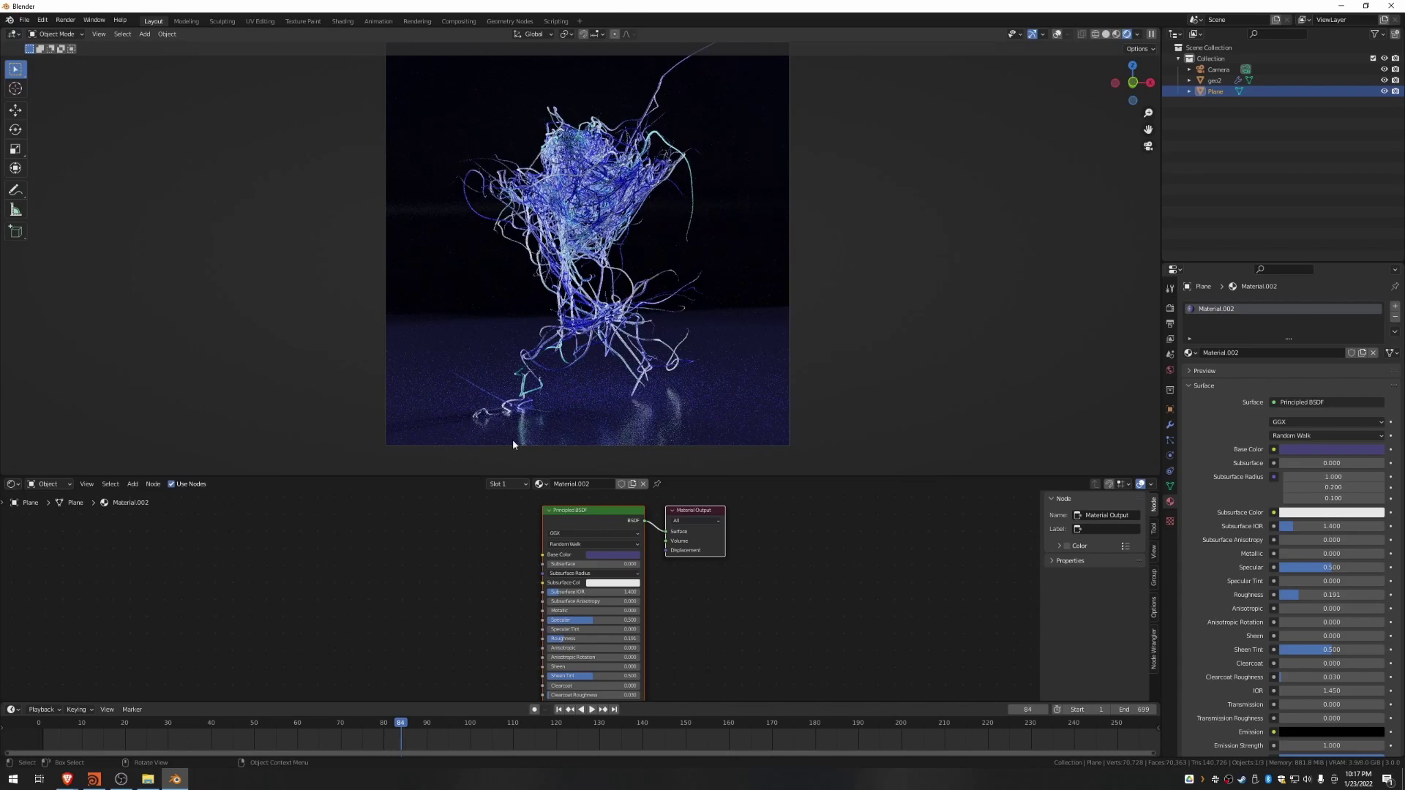
left_click(1215, 80)
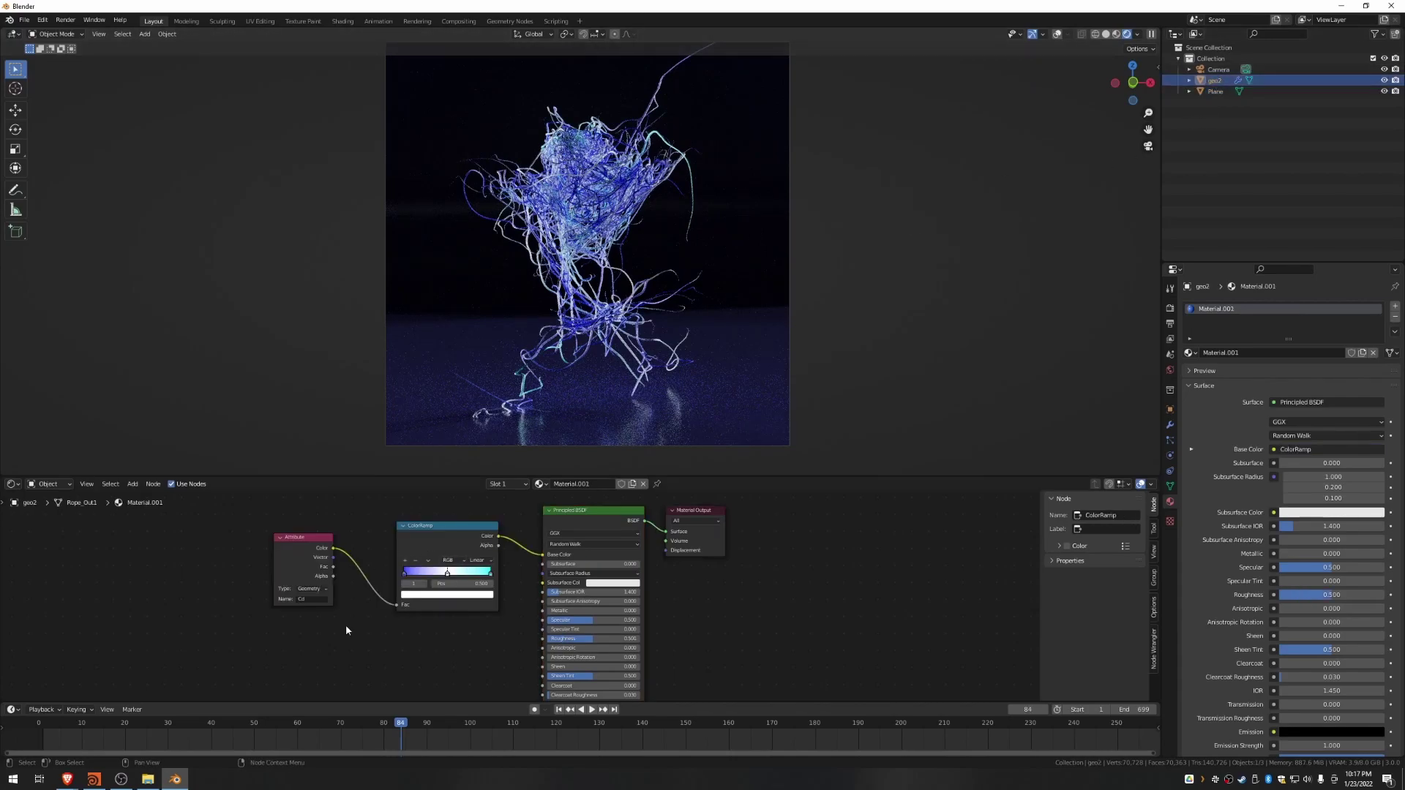
scroll(589, 227, "up", 4)
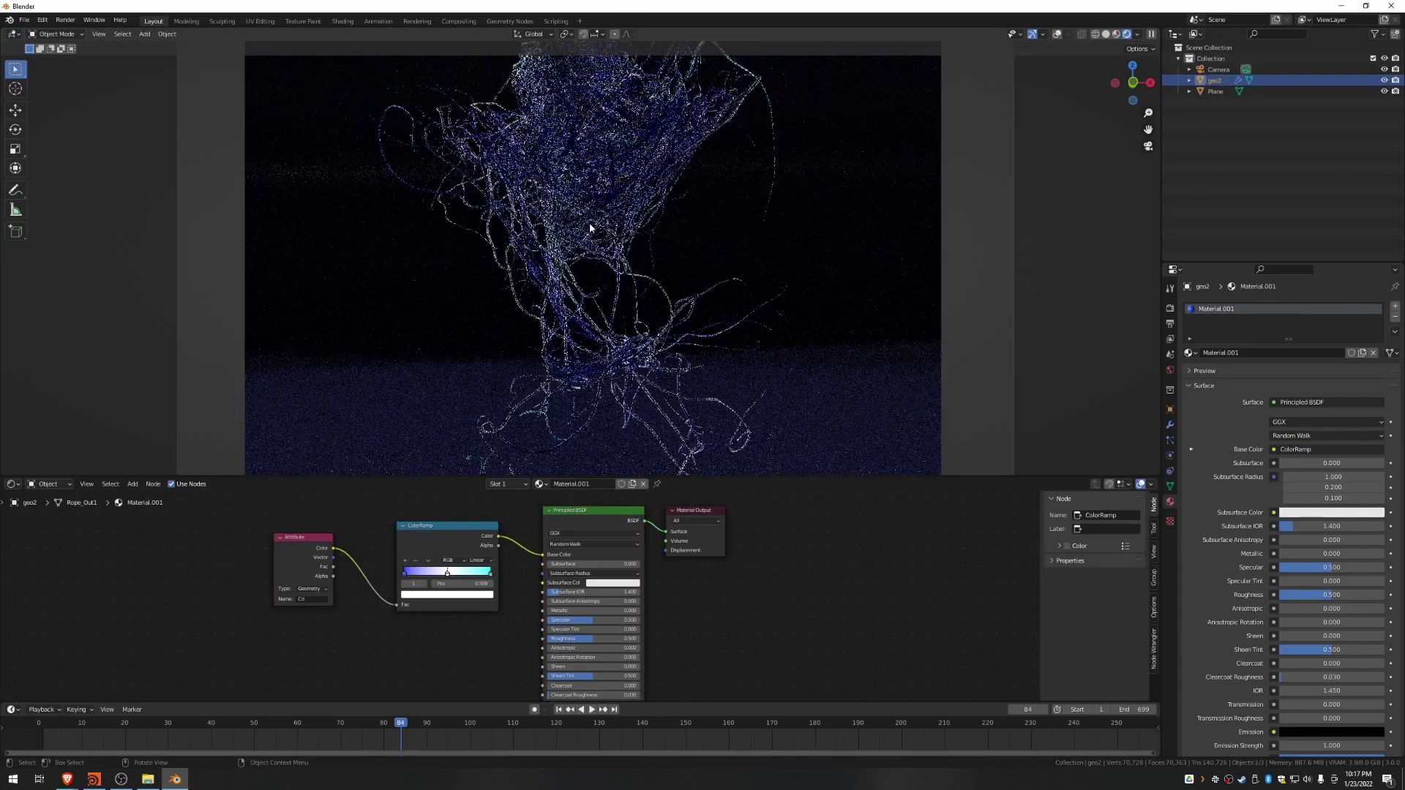
Step: Lower the Roughness of the rope material's Principled BSDF to about 0.16
scroll(589, 228, "down", 2)
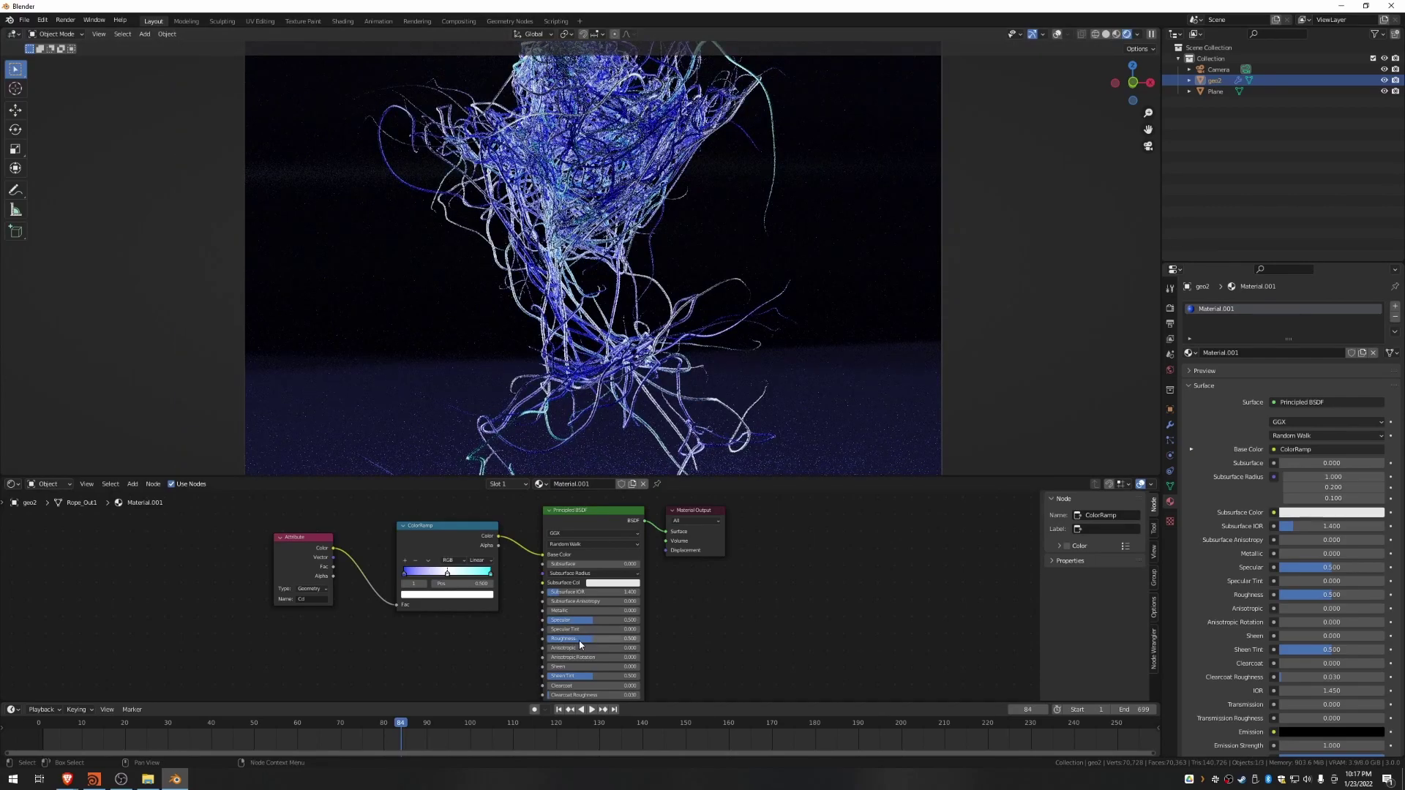
left_click_drag(591, 638, 562, 639)
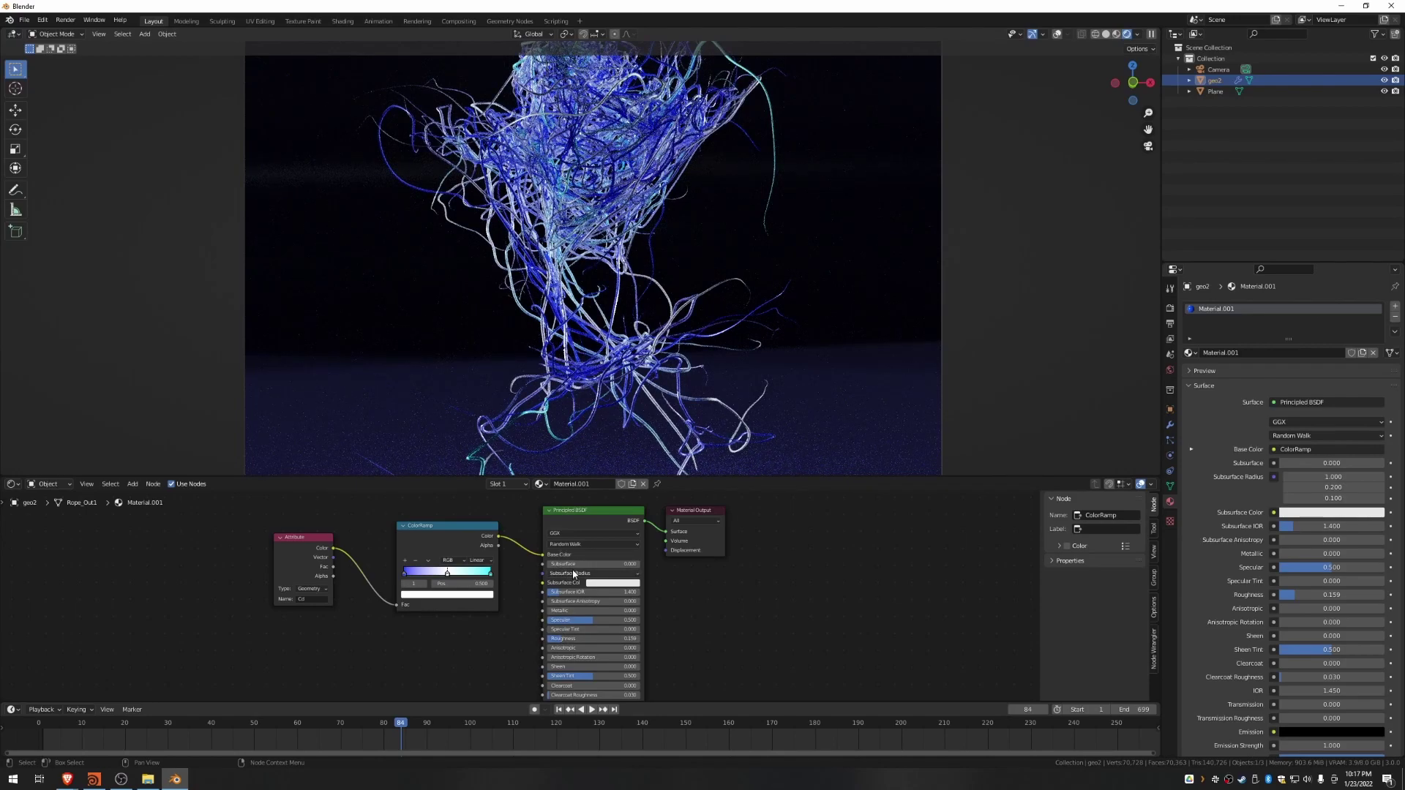
Step: Try low Subsurface values up to about 0.06 on the rope material, and return Subsurface to 0
left_click_drag(575, 564, 580, 564)
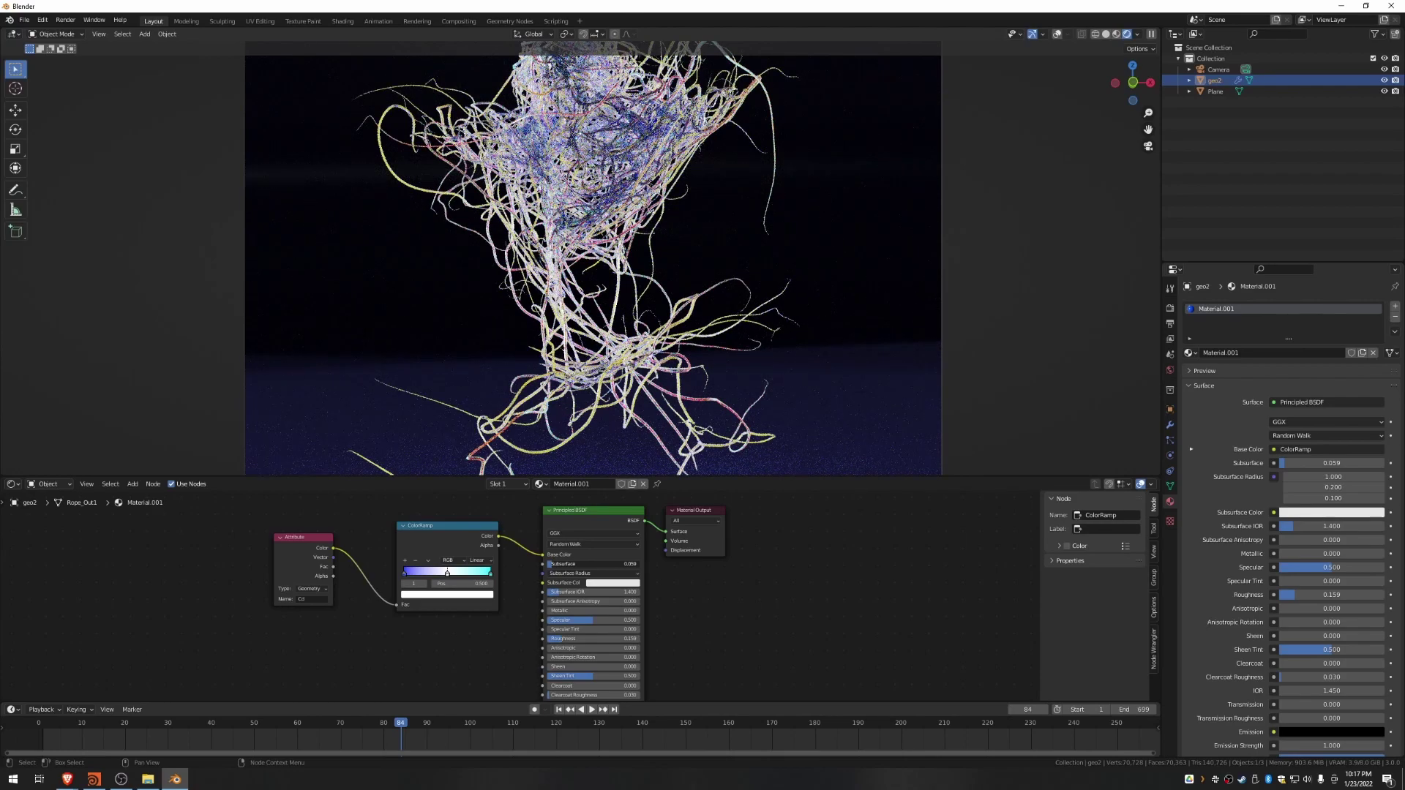
left_click_drag(580, 564, 575, 564)
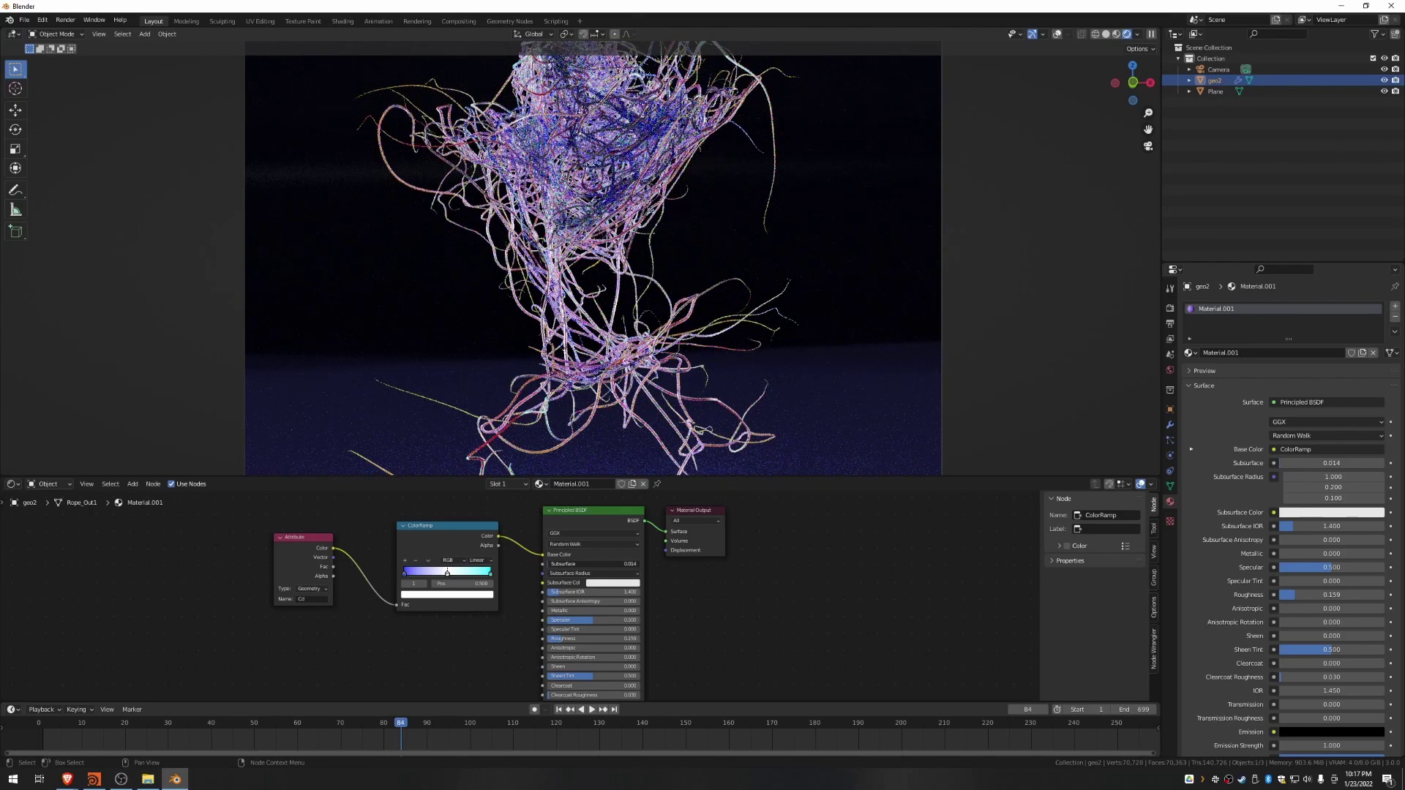
left_click_drag(593, 565, 595, 564)
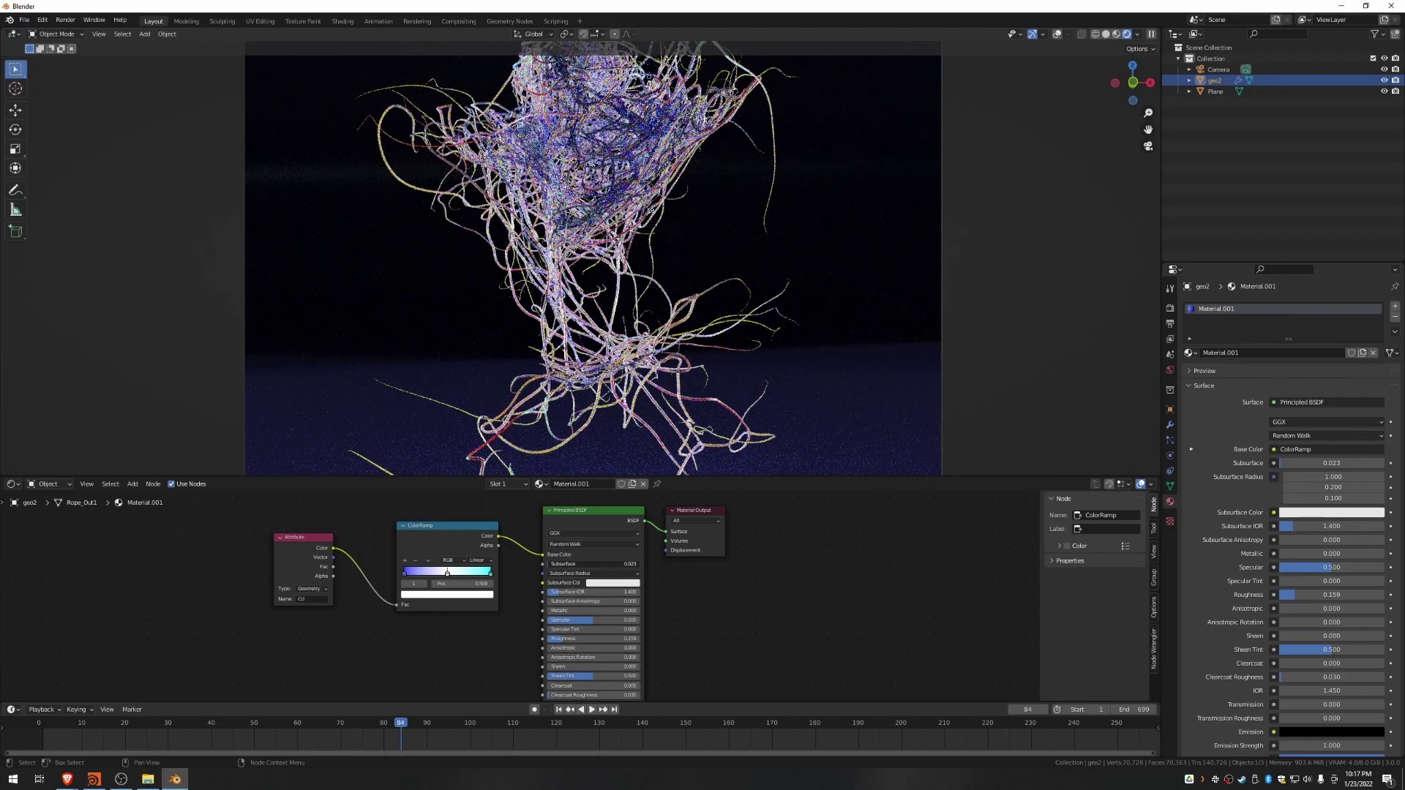
left_click_drag(594, 564, 586, 564)
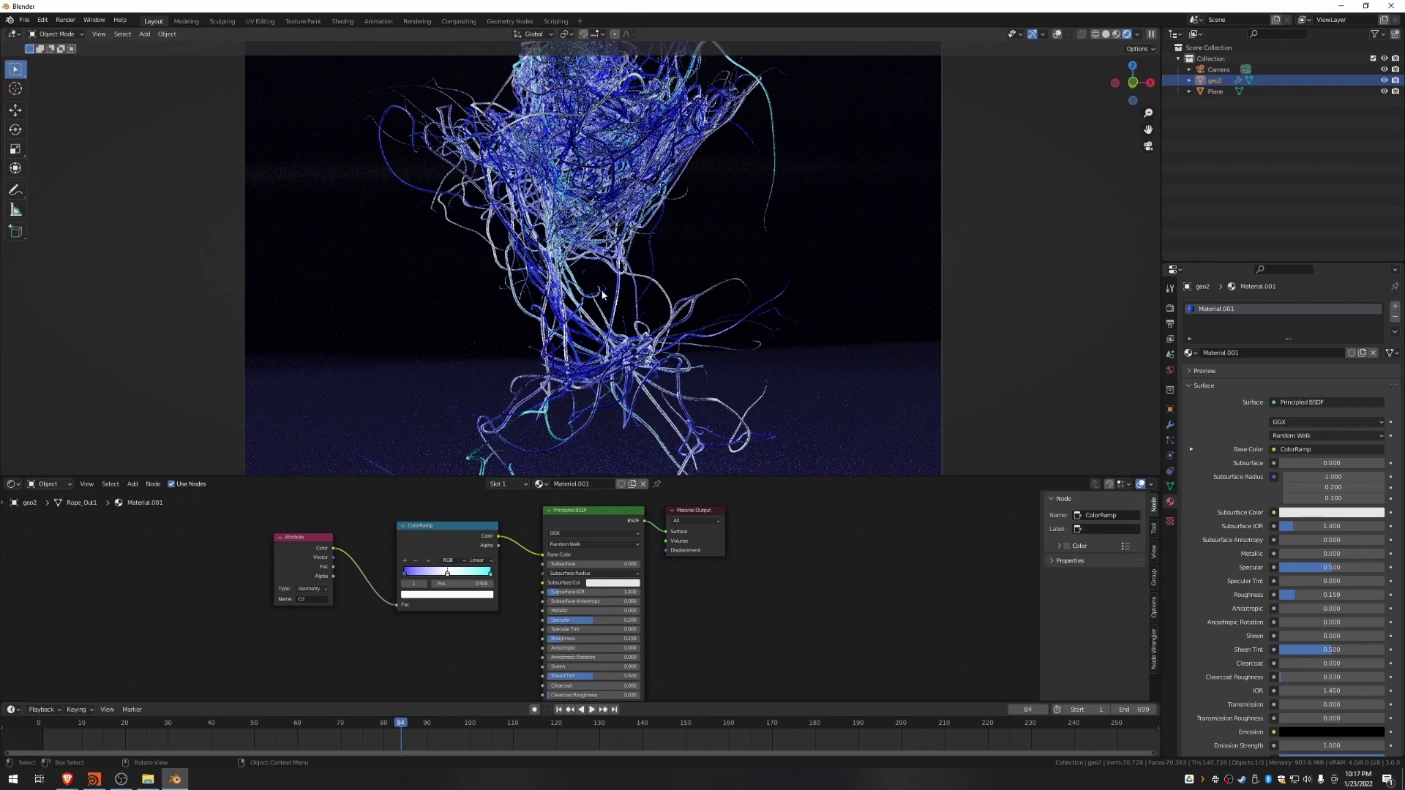
Step: Select the camera and set the viewport to Solid shading at frame 0 of the animation
scroll(602, 295, "down", 1)
scroll(602, 295, "down", 1)
scroll(721, 297, "down", 1)
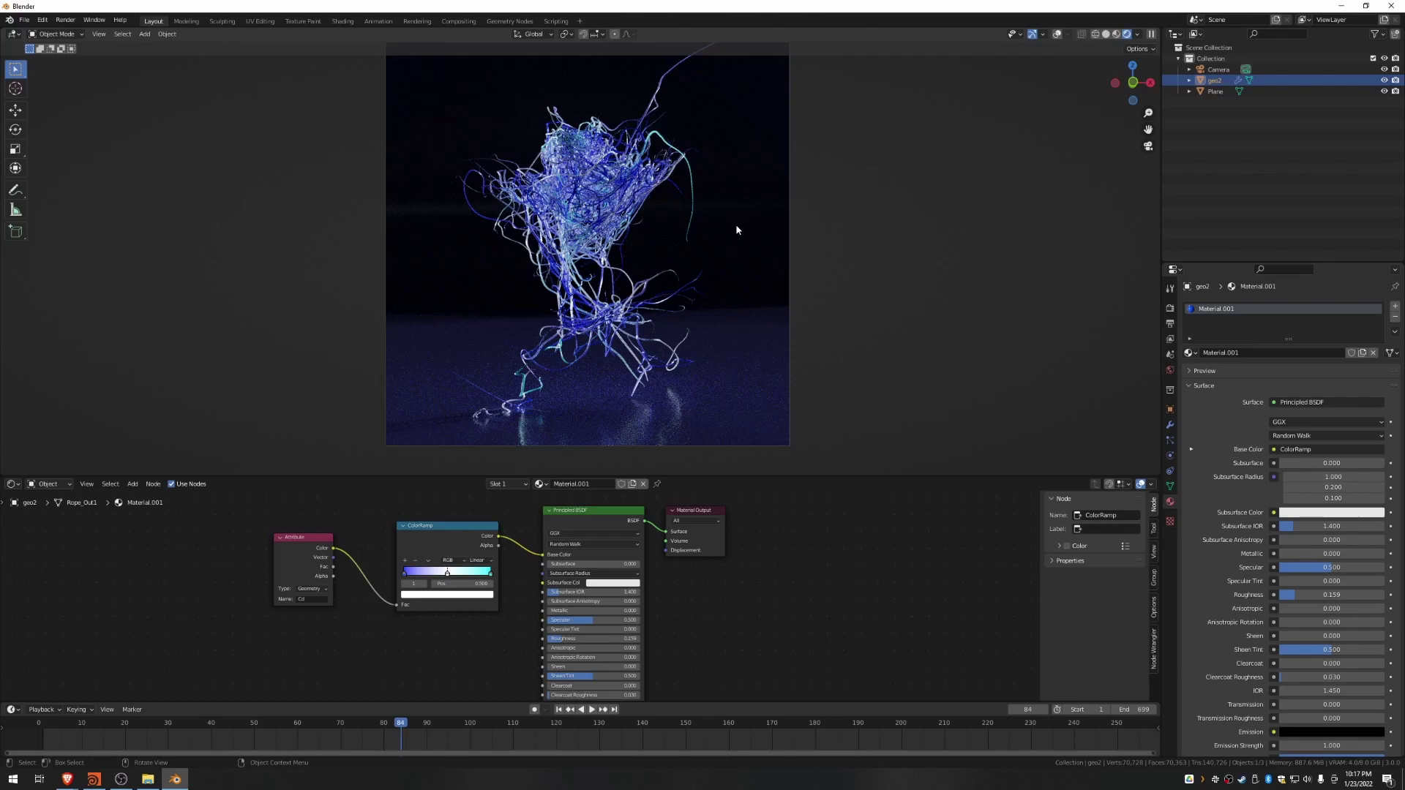
left_click(1258, 69)
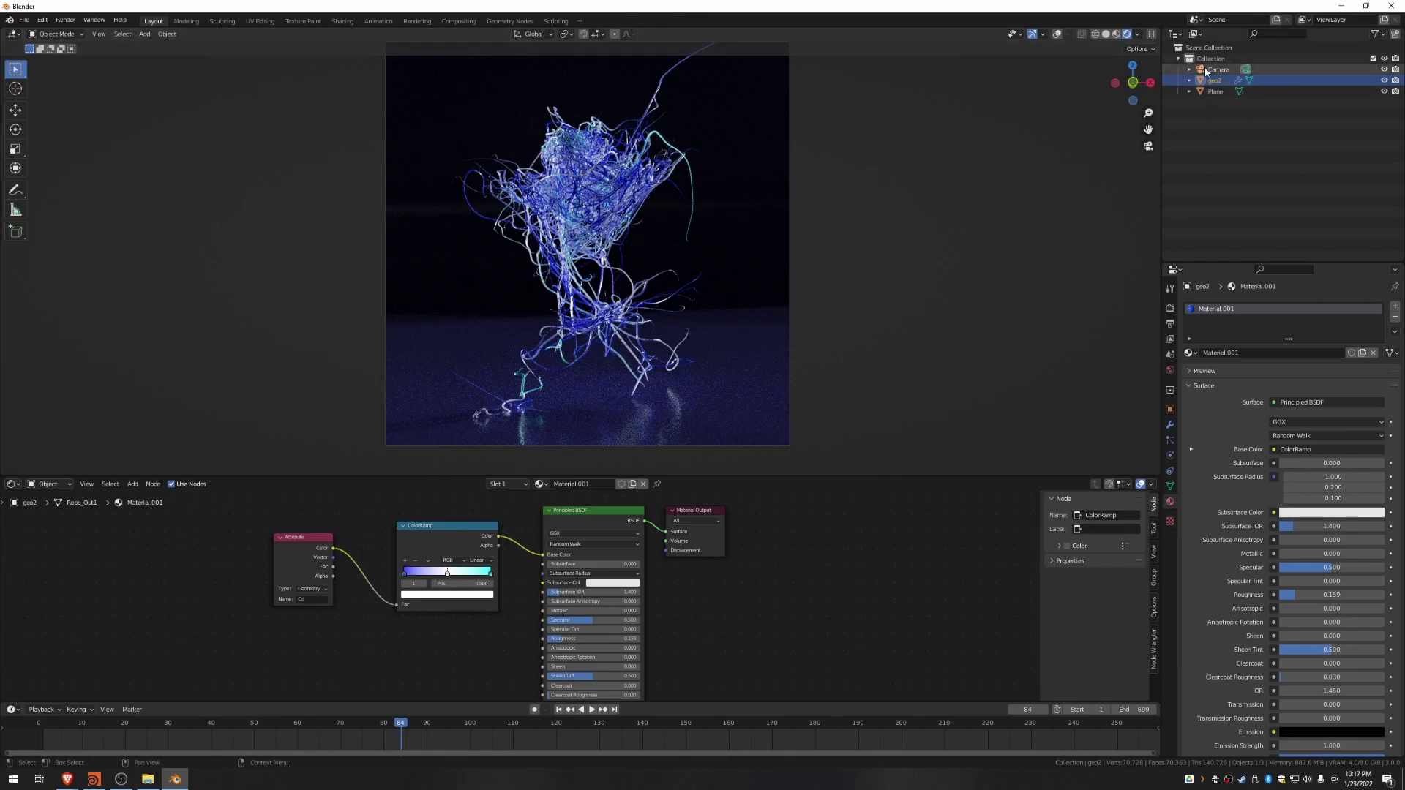
key("z")
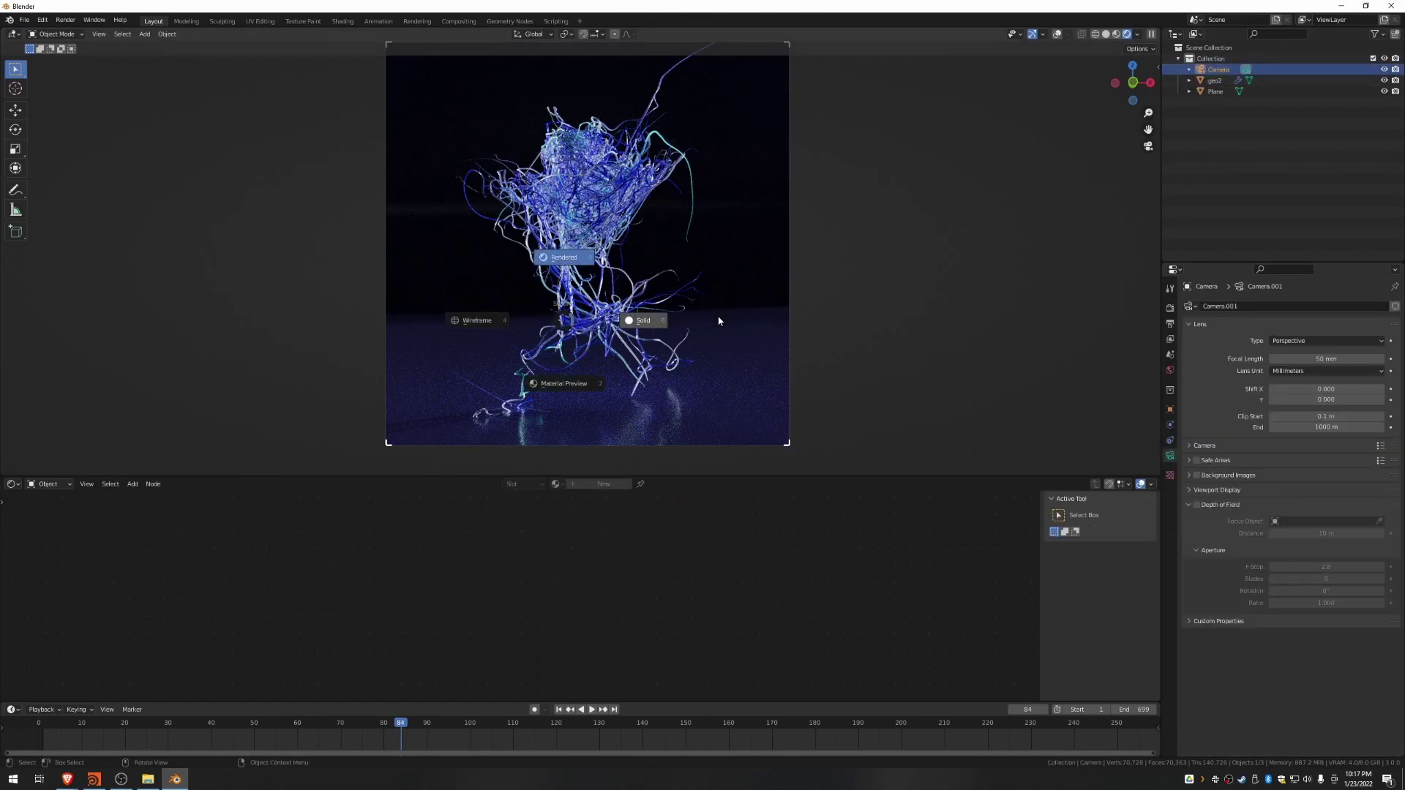
left_click(539, 402)
left_click_drag(374, 725, 10, 652)
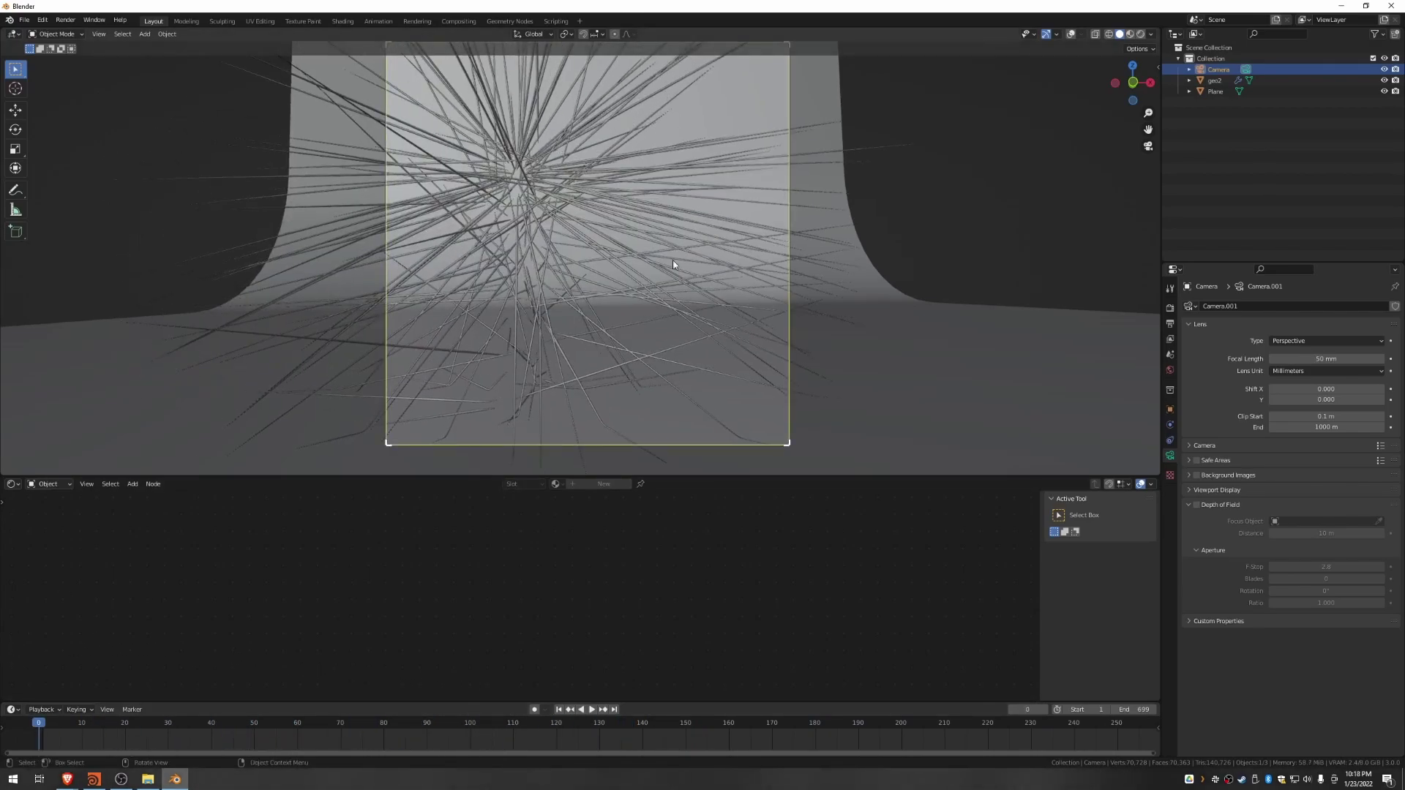
Step: Show the viewport overlays and move the camera back along the Y axis, away from the ropes and past the backdrop's front edge
scroll(657, 255, "down", 3)
scroll(661, 250, "up", 2)
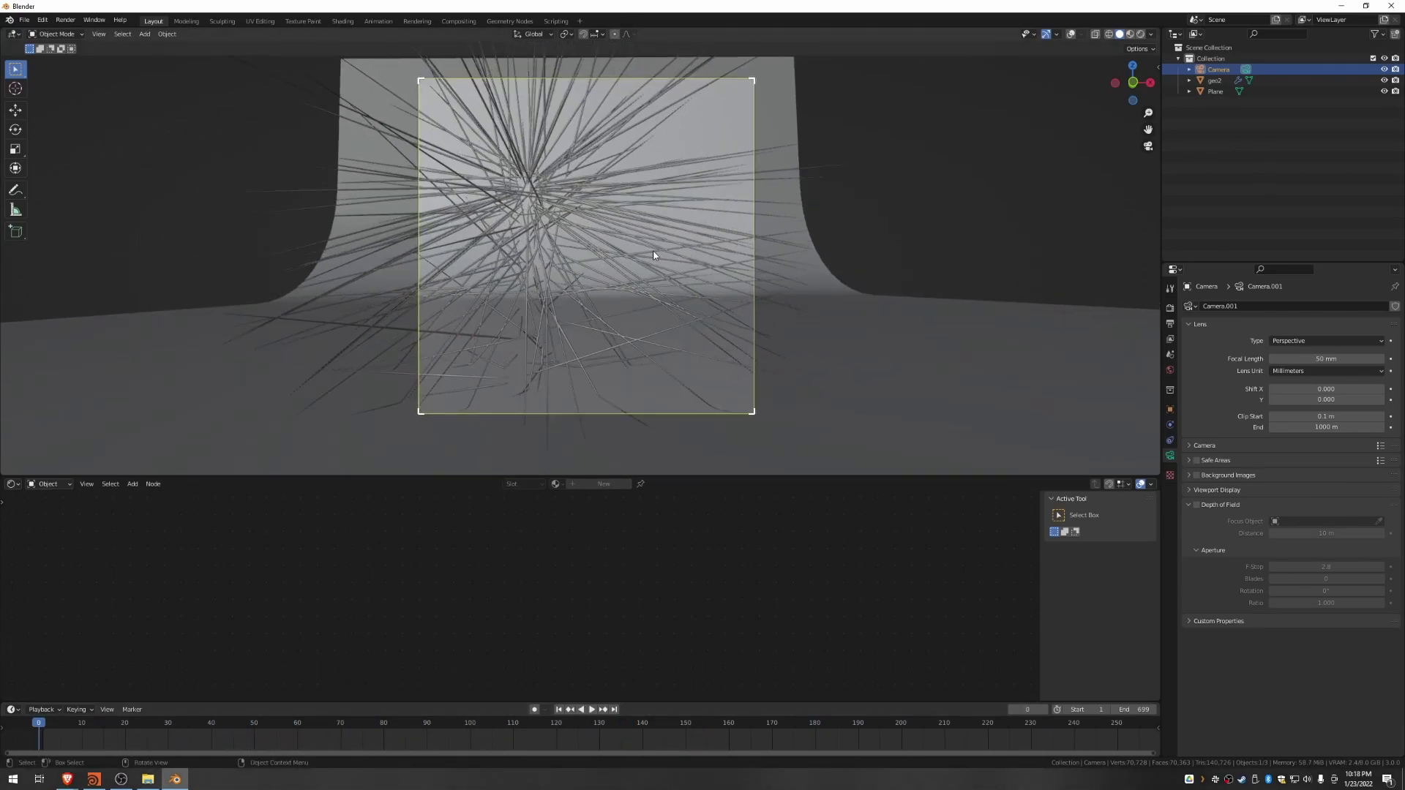
middle_click_drag(647, 248, 655, 279)
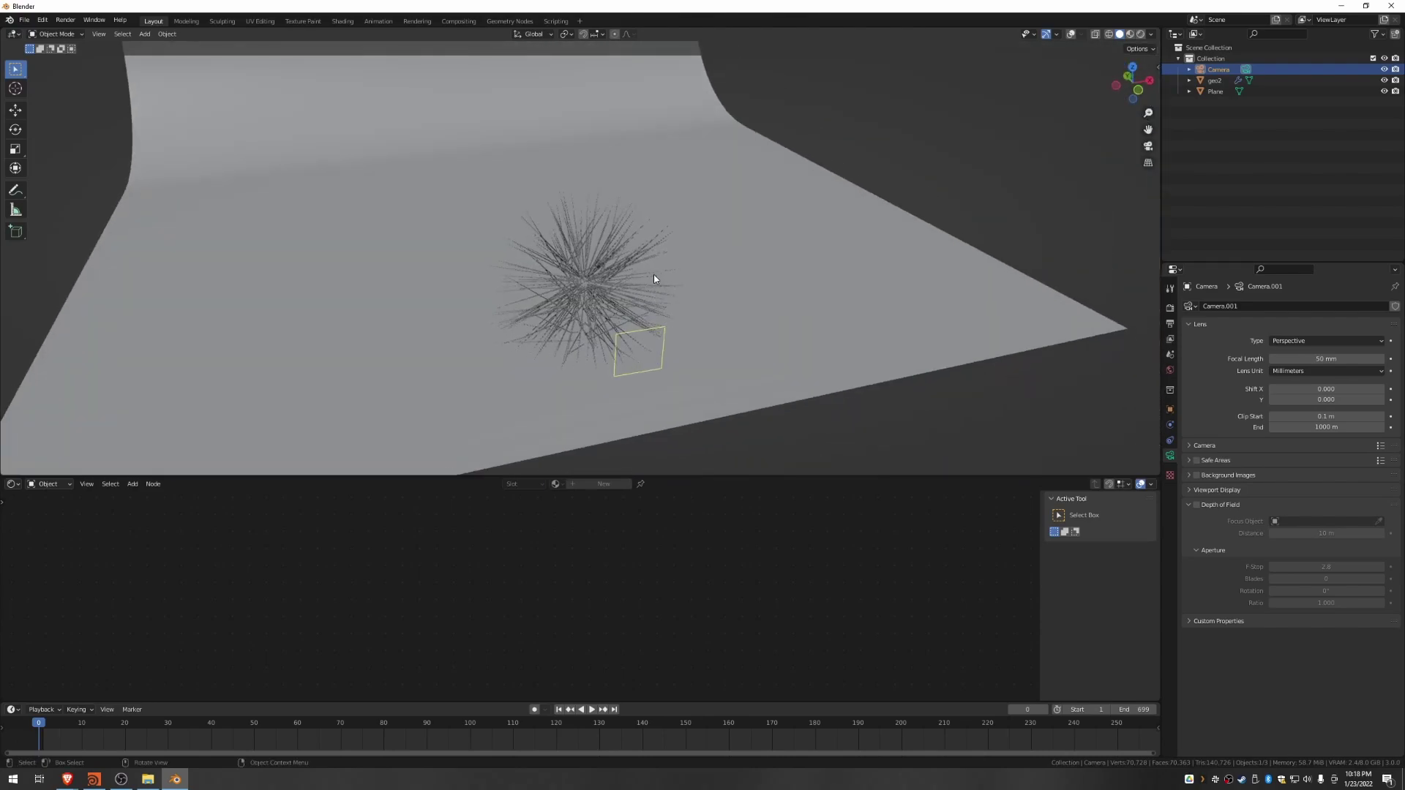
left_click(1071, 34)
middle_click_drag(555, 355, 678, 278)
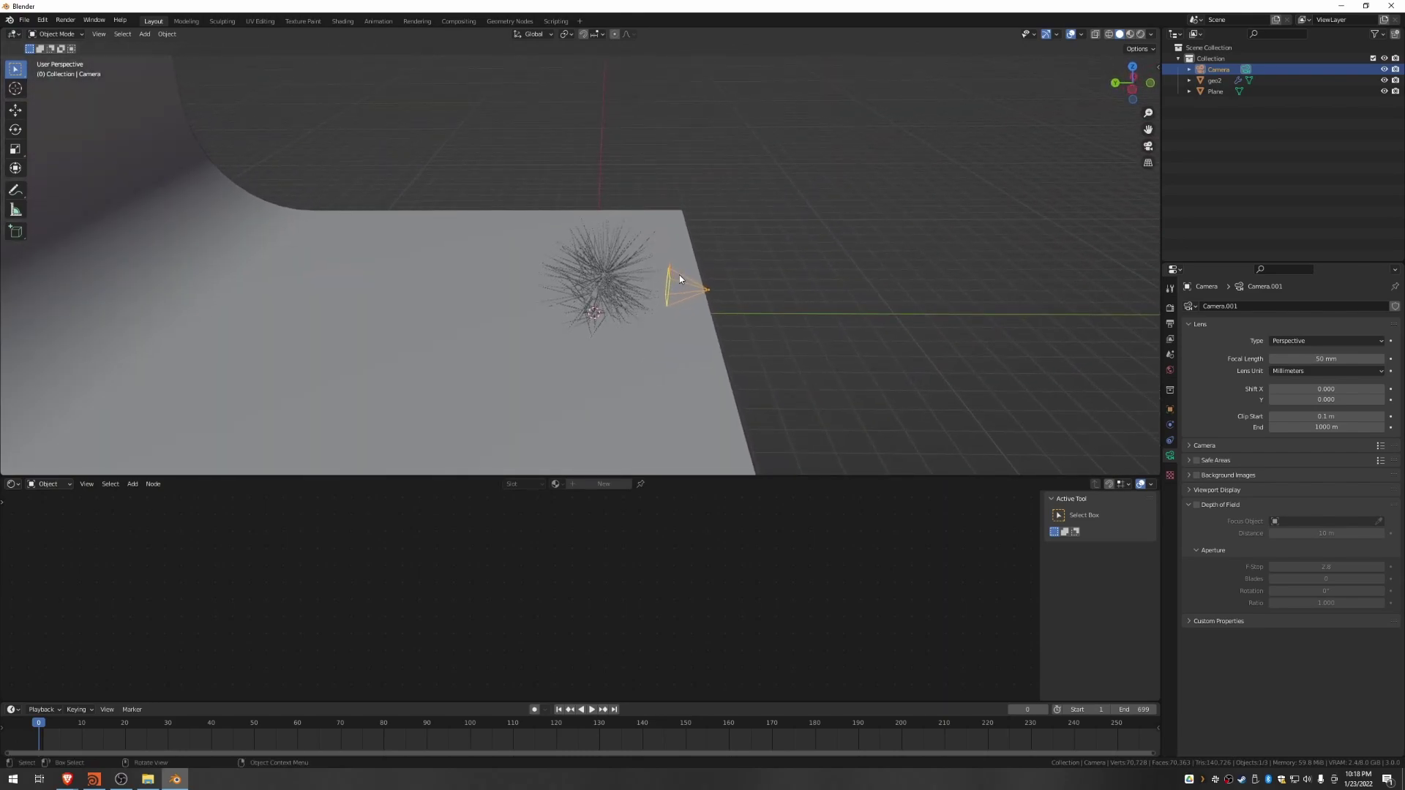
key("g")
key("y")
left_click(929, 268)
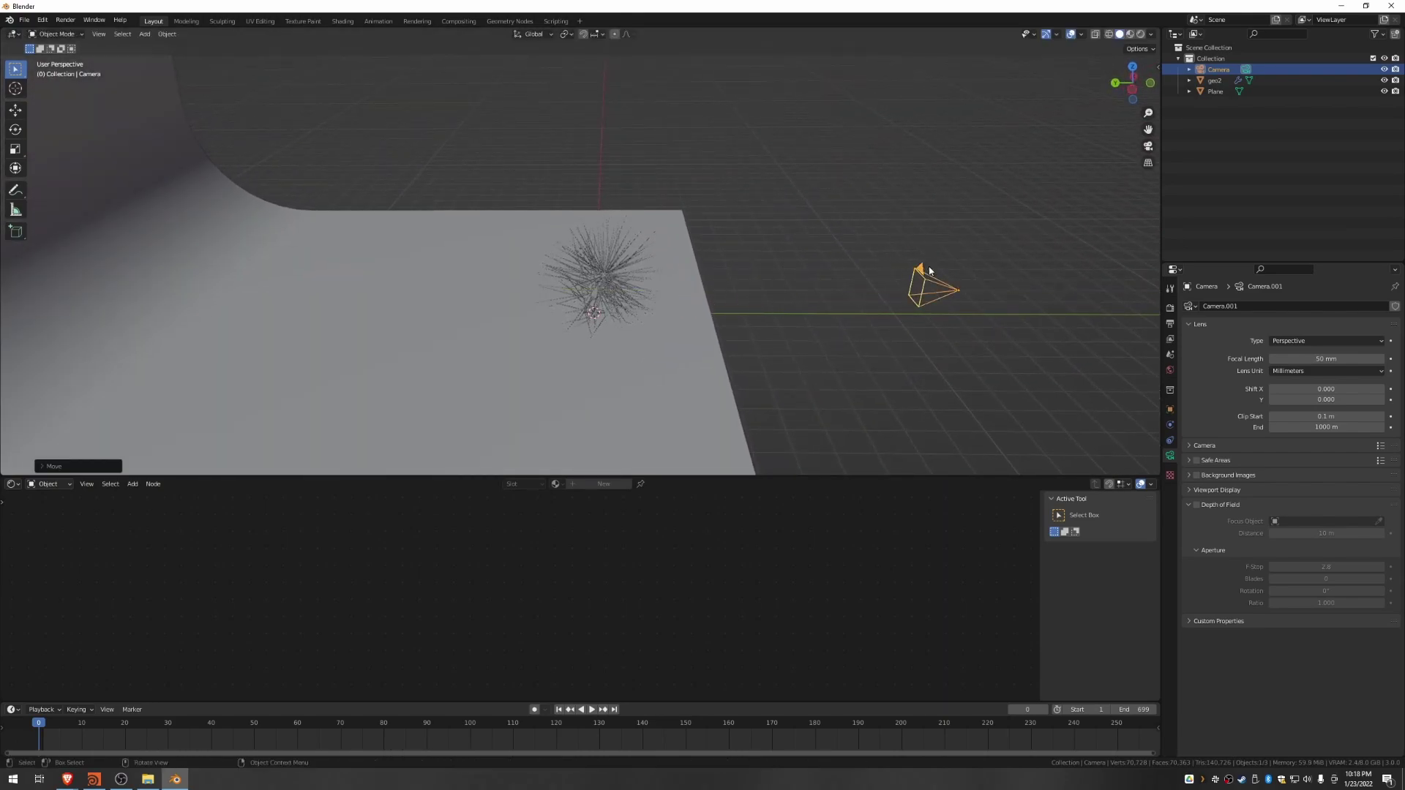
Step: Look through the camera and set its Focal Length to 120 mm
key("KP_0")
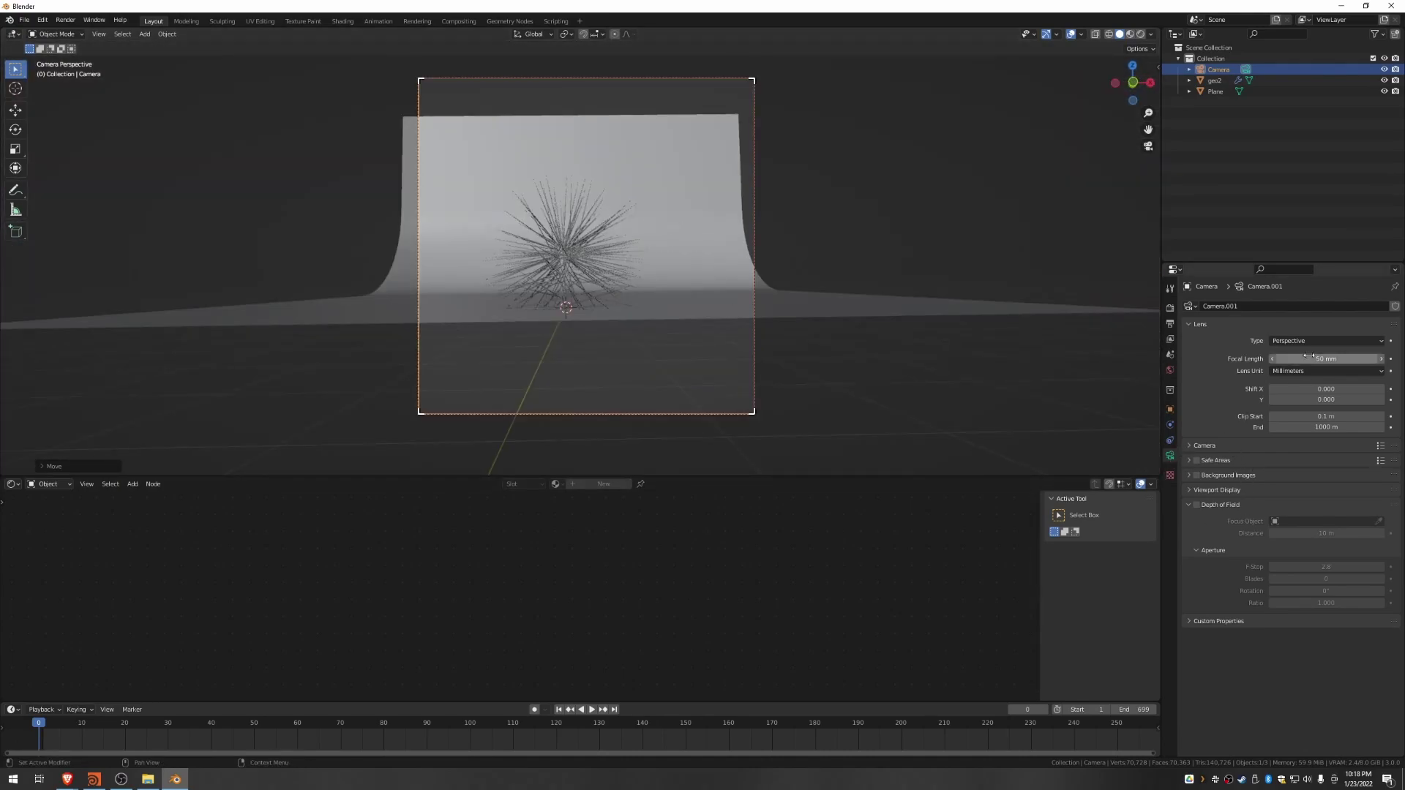
left_click_drag(1301, 359, 1305, 358)
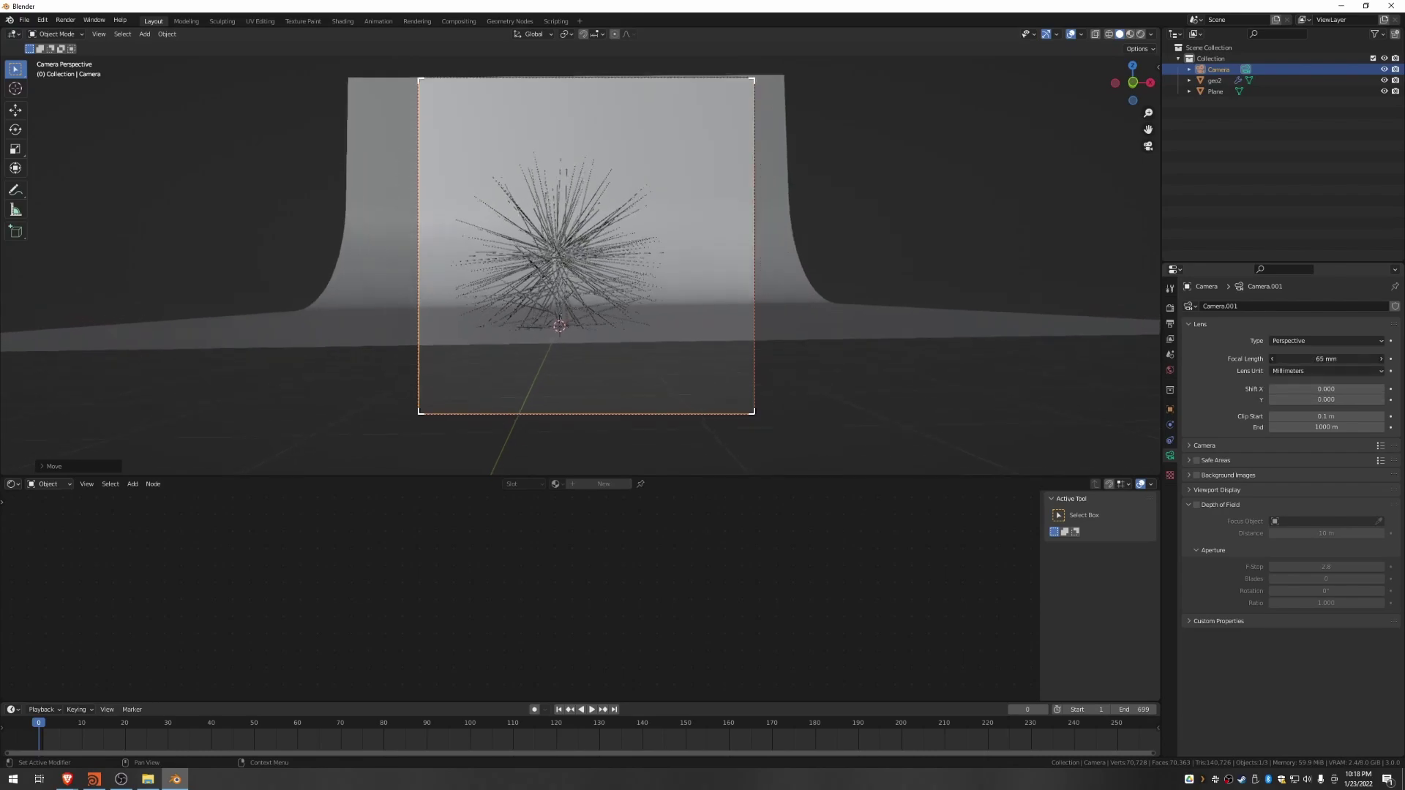
left_click(1308, 359)
type("120")
key("Return")
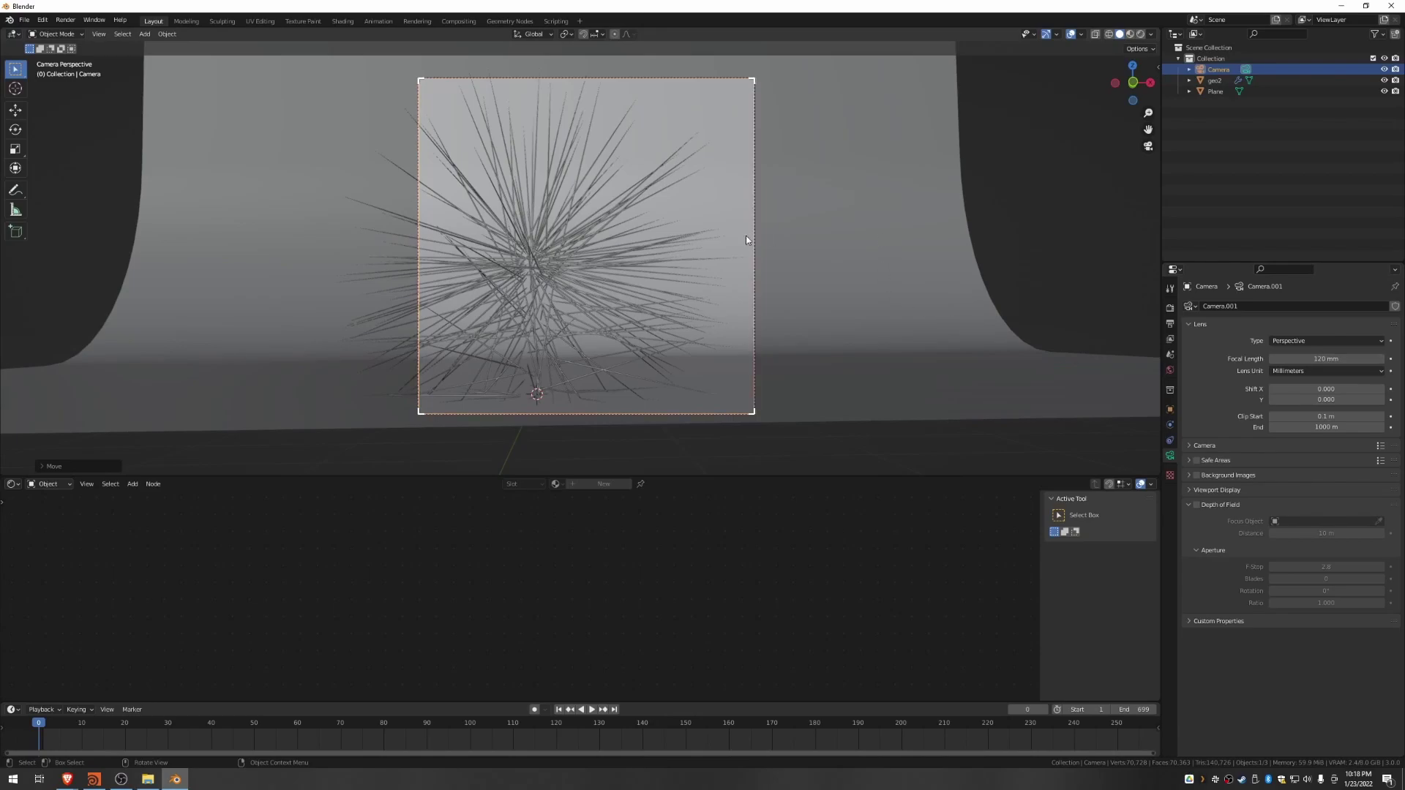
Step: Reframe the camera with walk navigation to center the rope burst, and enlarge the 3D viewport over the node editor
key("shift+grave")
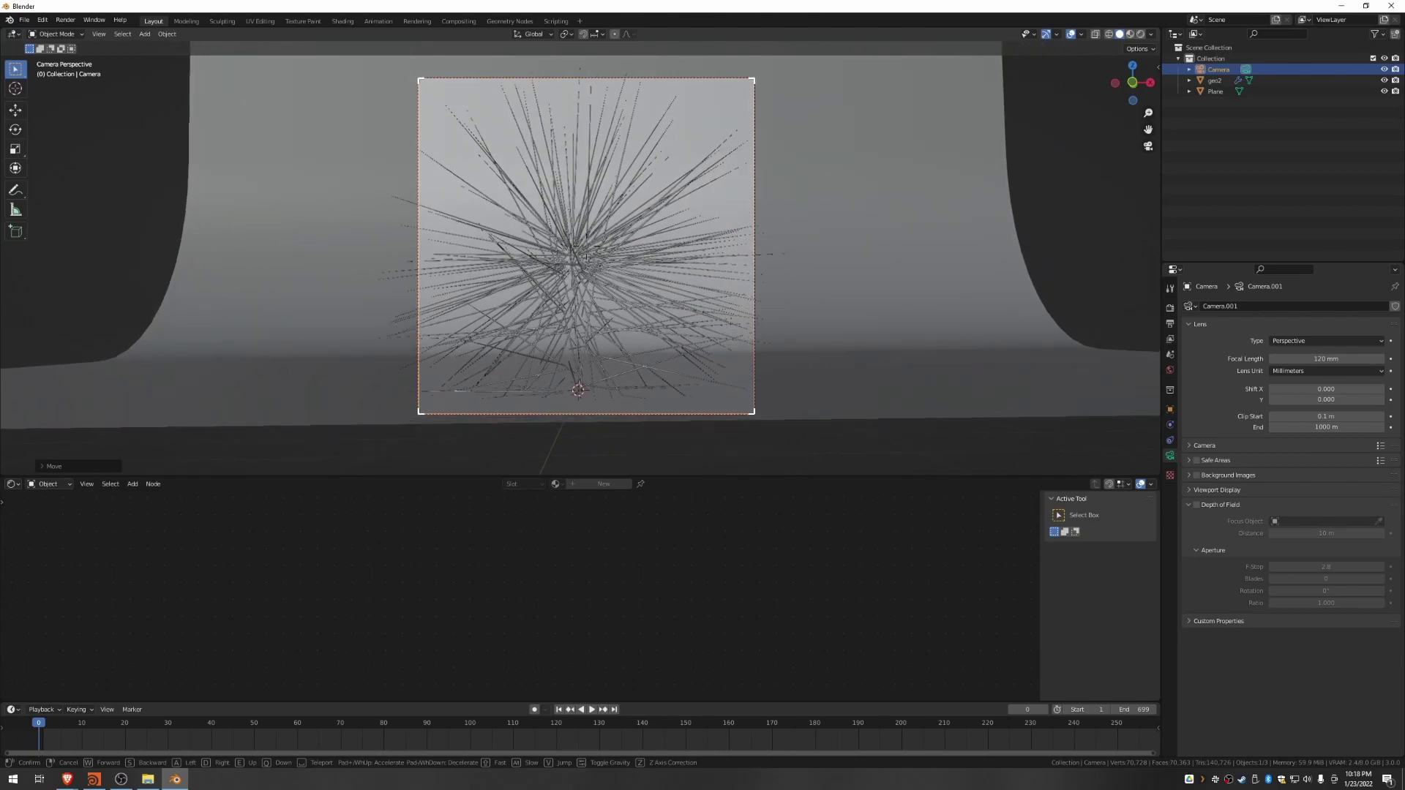
left_click(581, 257)
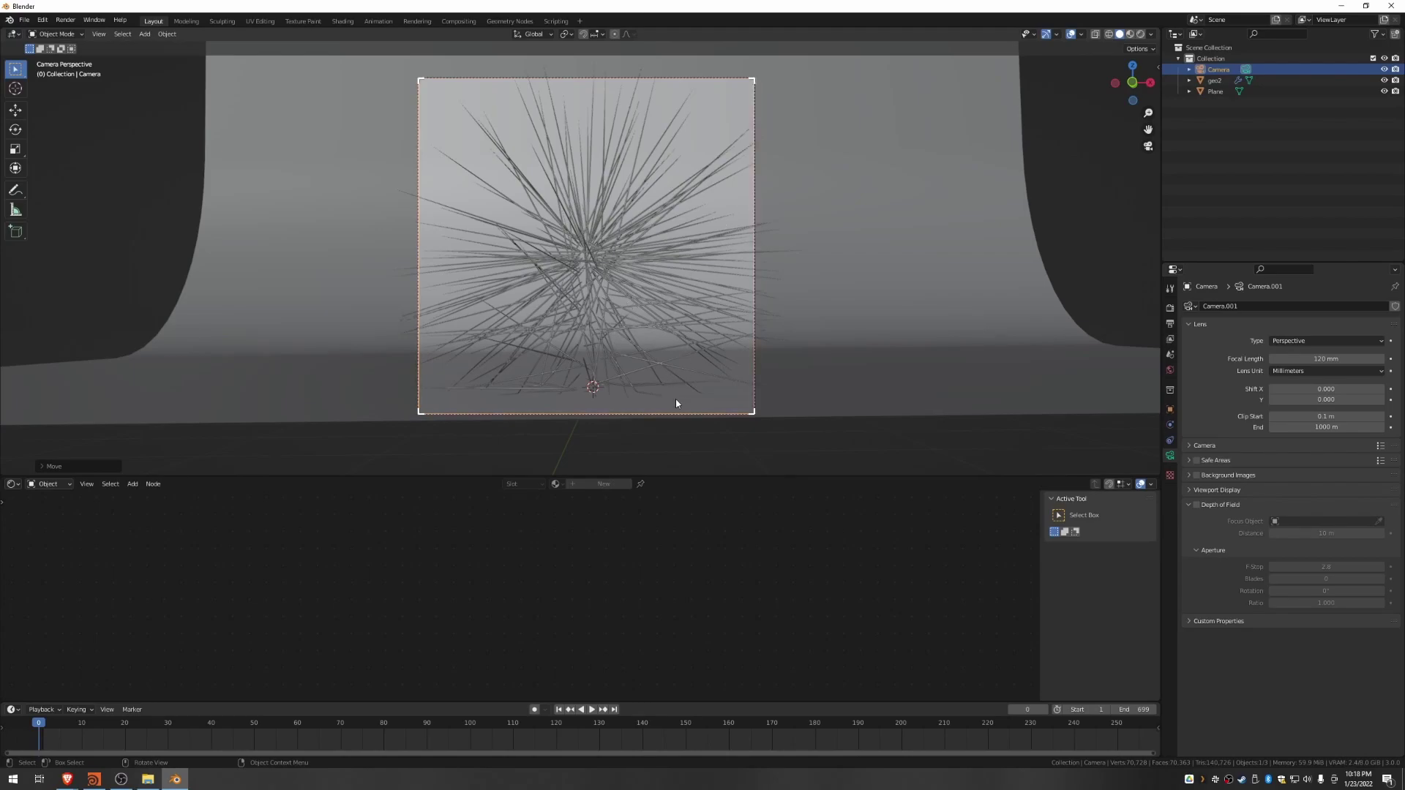
left_click_drag(683, 477, 683, 651)
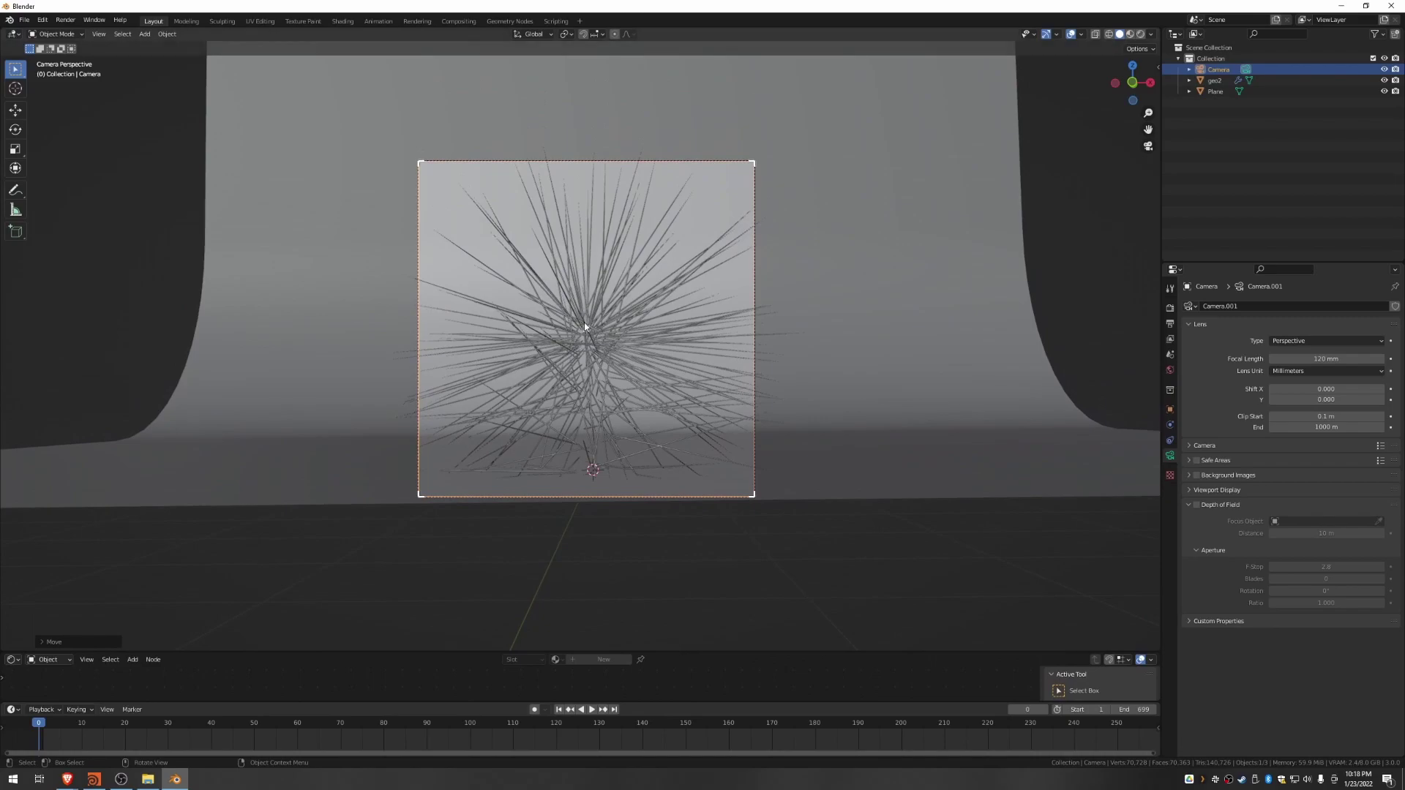
scroll(595, 297, "up", 2)
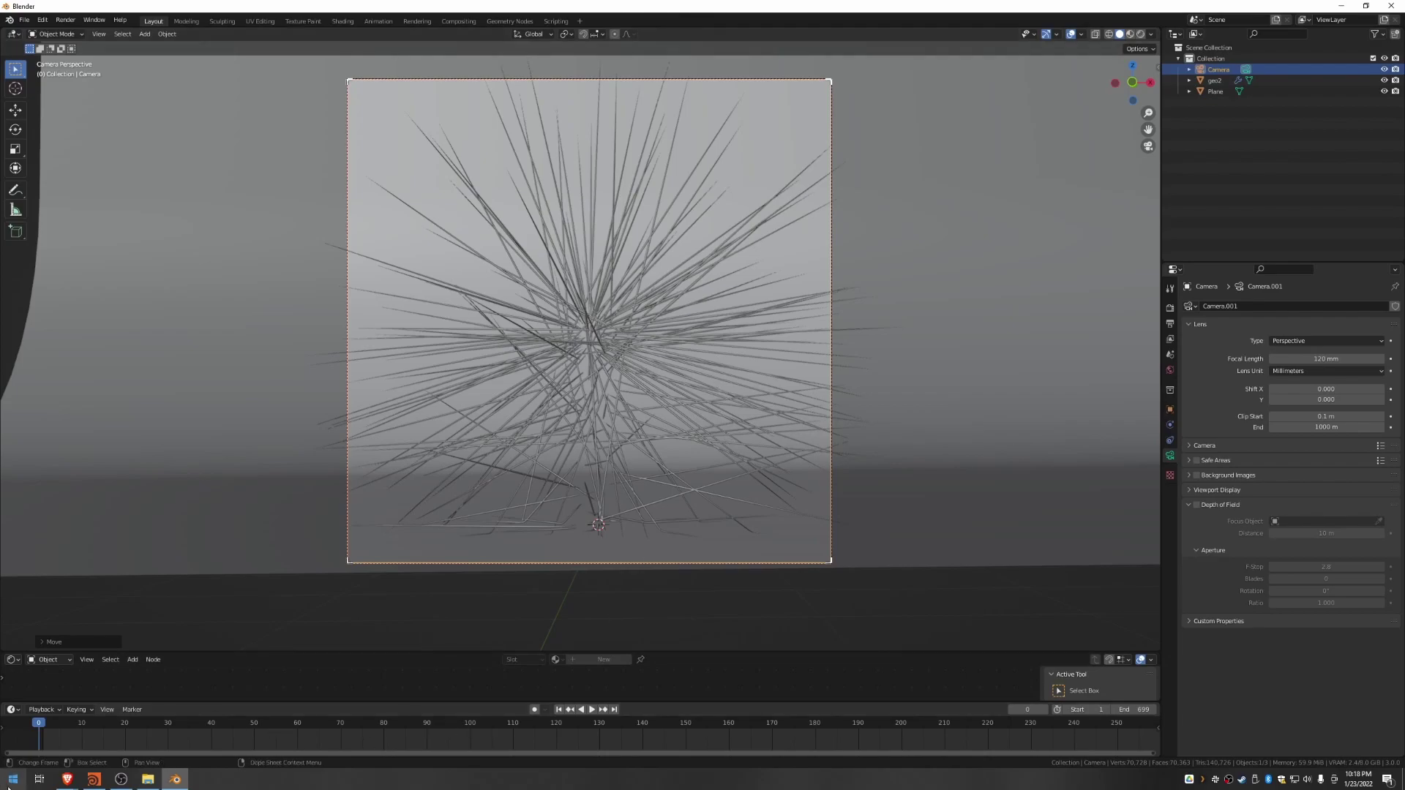
Step: Play and scrub the rope animation to check how it fits the camera frame, and return to frame 0
key("space")
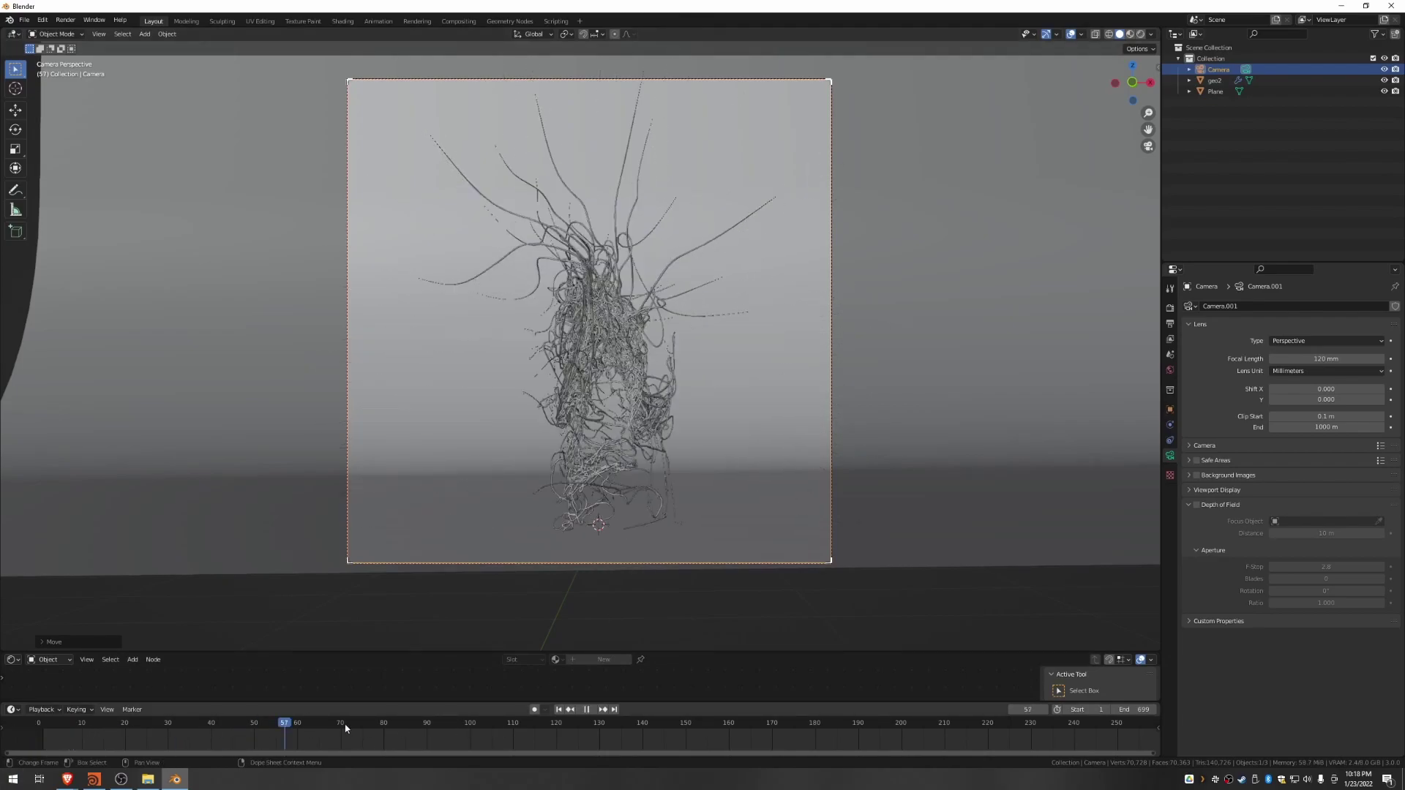
left_click_drag(439, 730, 16, 762)
key("space")
left_click_drag(205, 732, 39, 735)
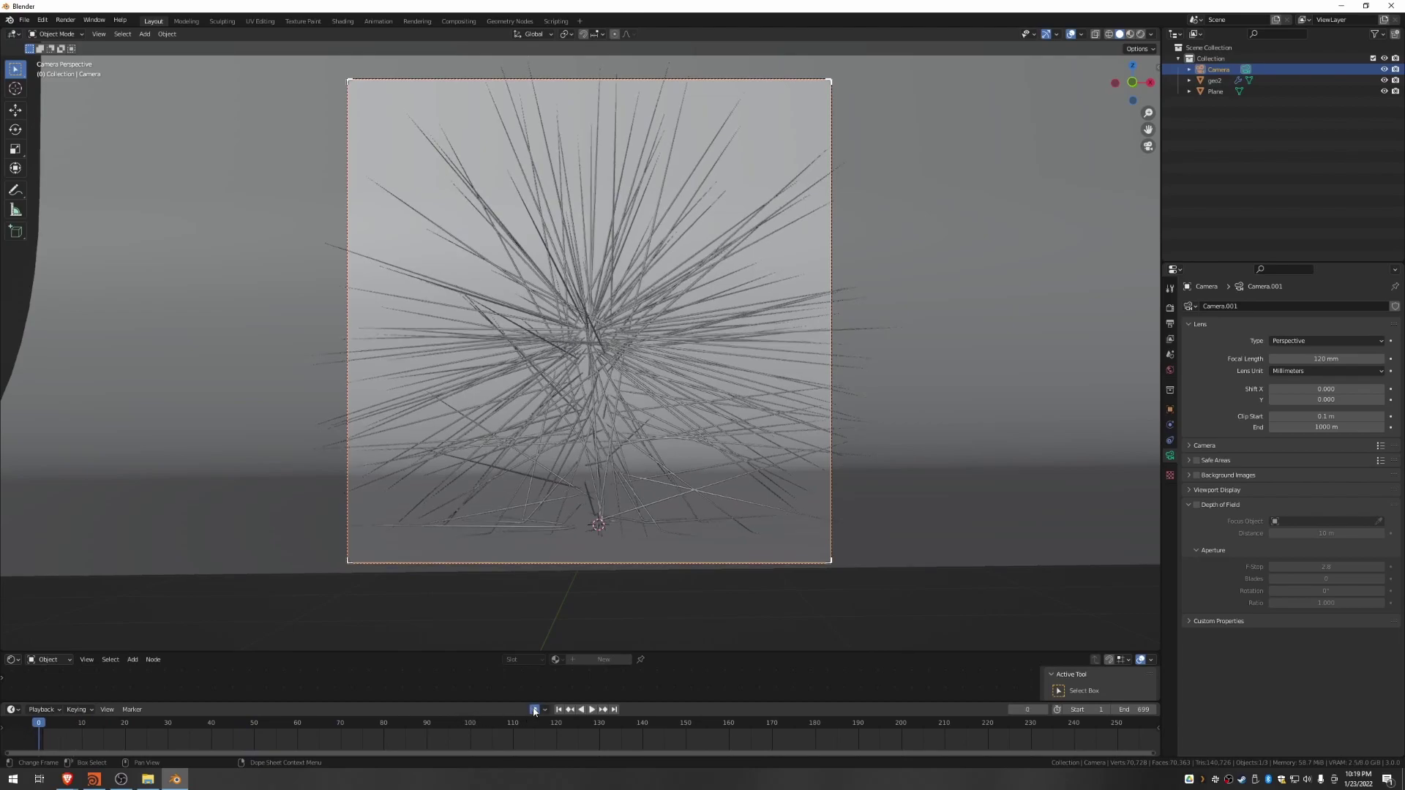
Step: Turn on auto keying and walk the camera closer to the rope burst to keyframe a tighter framing at frame 0
key("shift+grave")
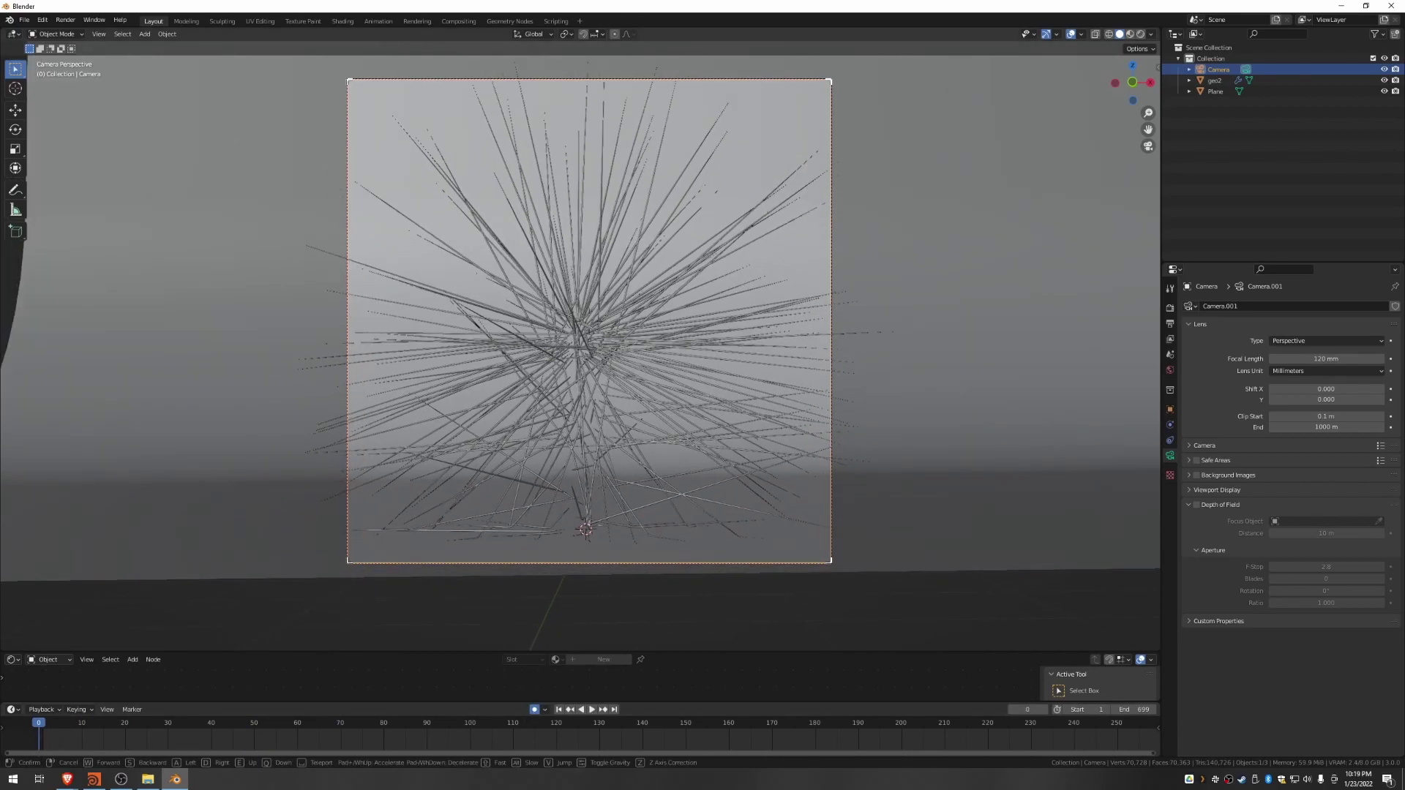
key("w")
key("w")
key("s")
left_click(581, 347)
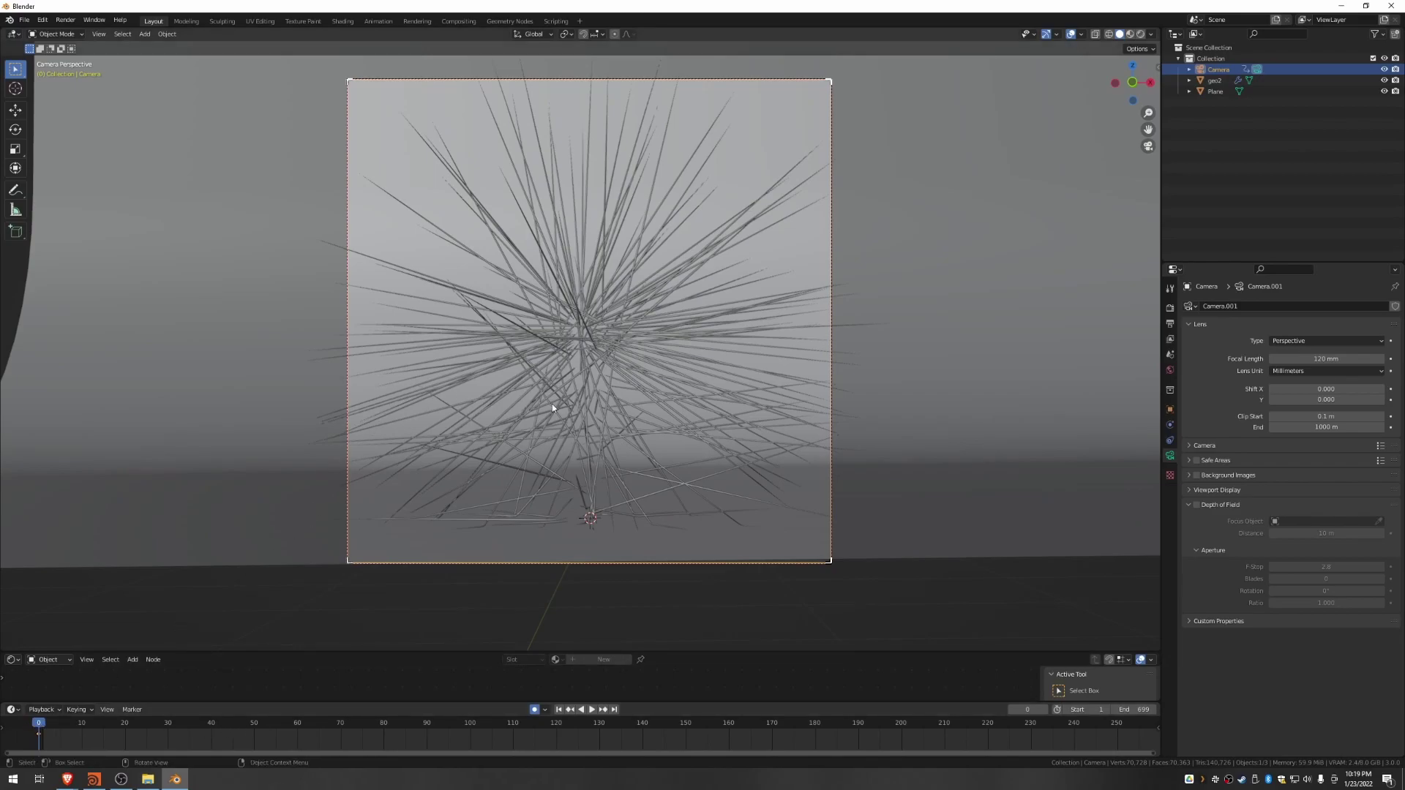
key("shift+grave")
key("w")
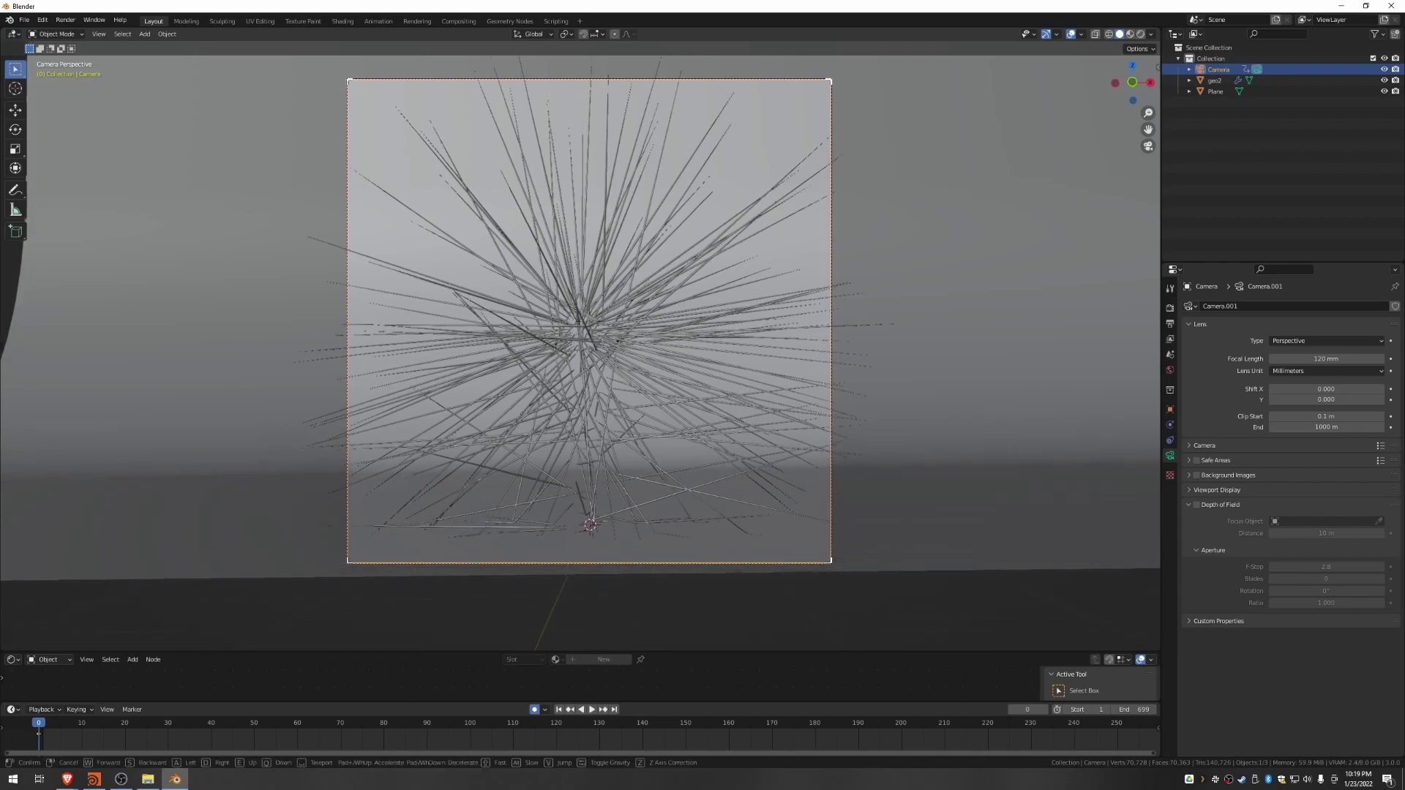
key("w")
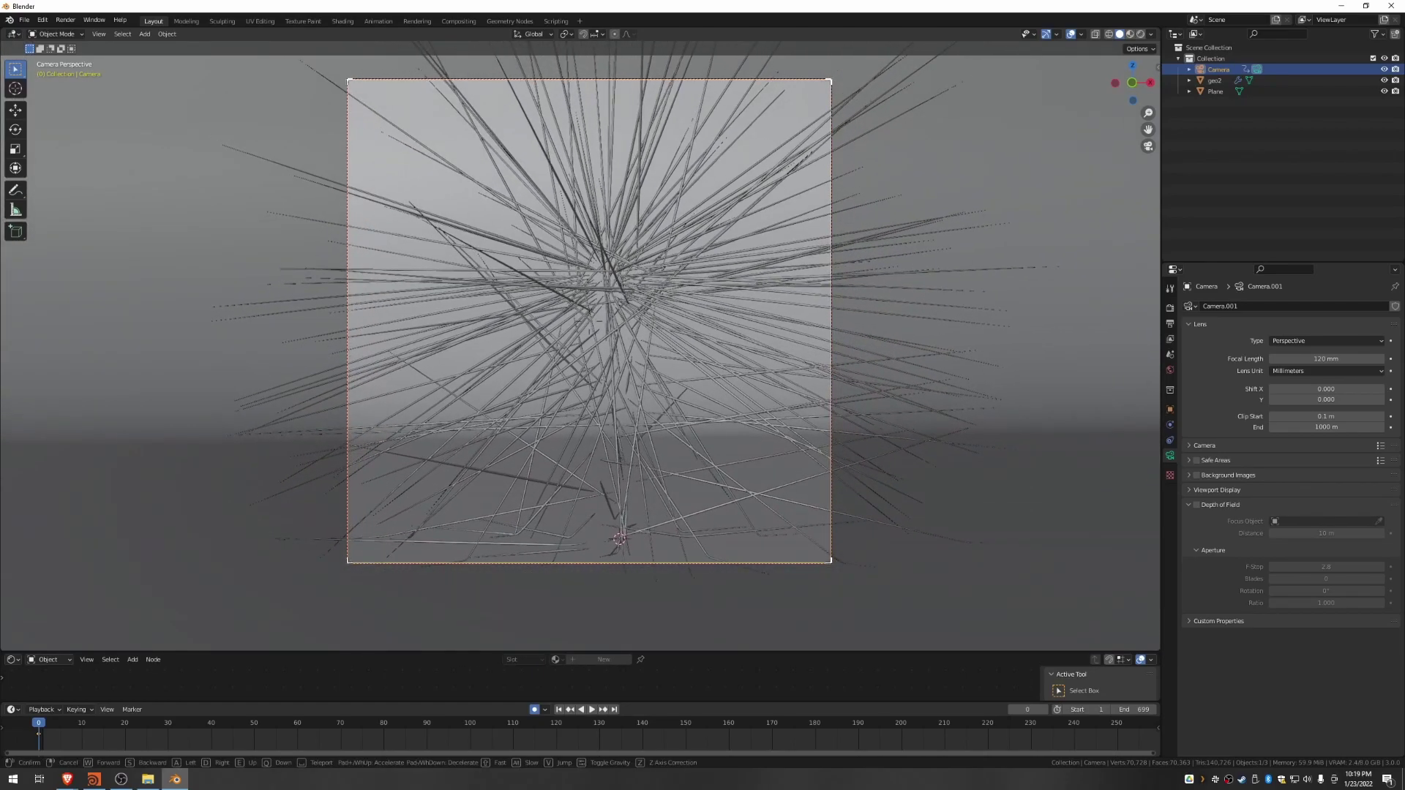
left_click(581, 347)
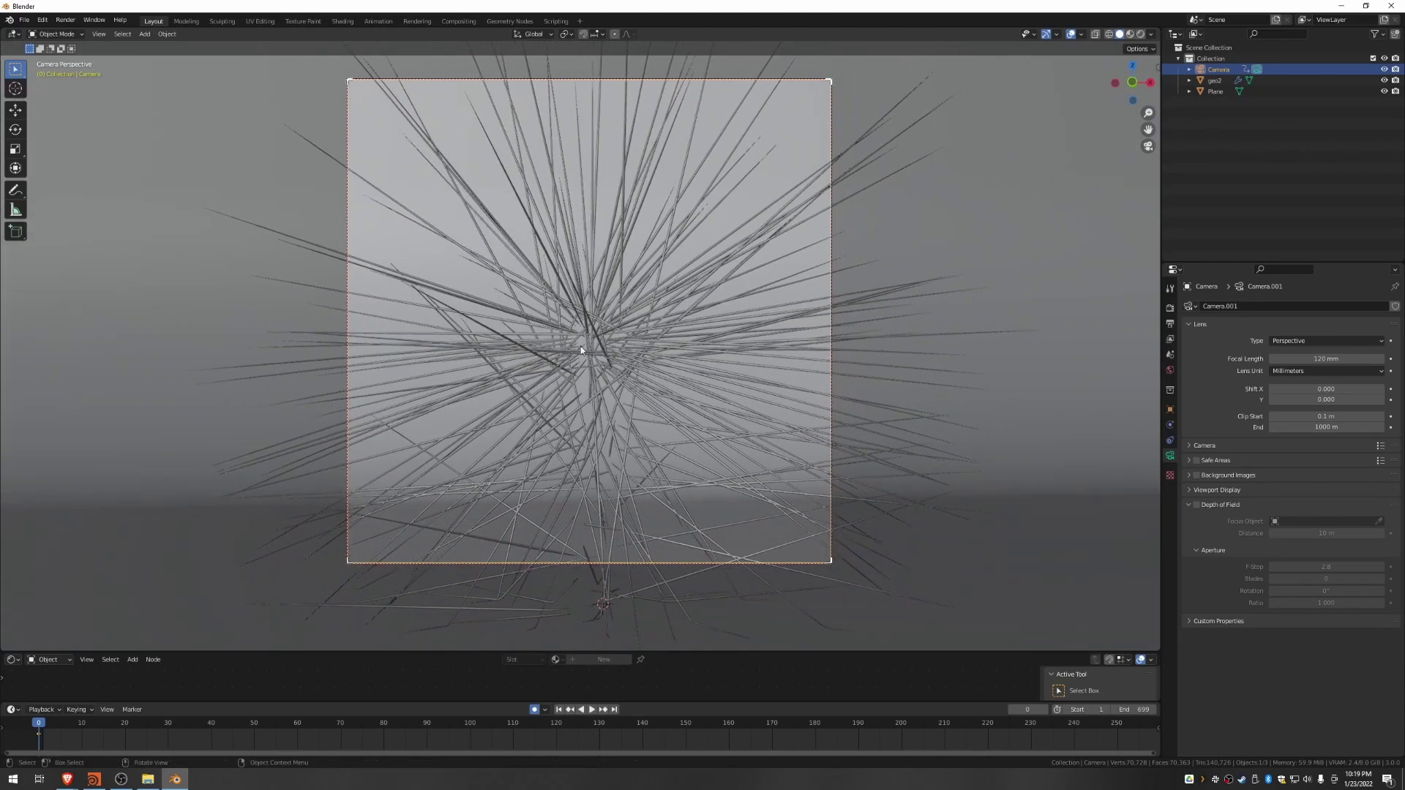
Step: Go to frame 32 and reframe the camera with walk navigation to keyframe the ropes higher in the frame
left_click_drag(41, 727, 177, 725)
key("shift+grave")
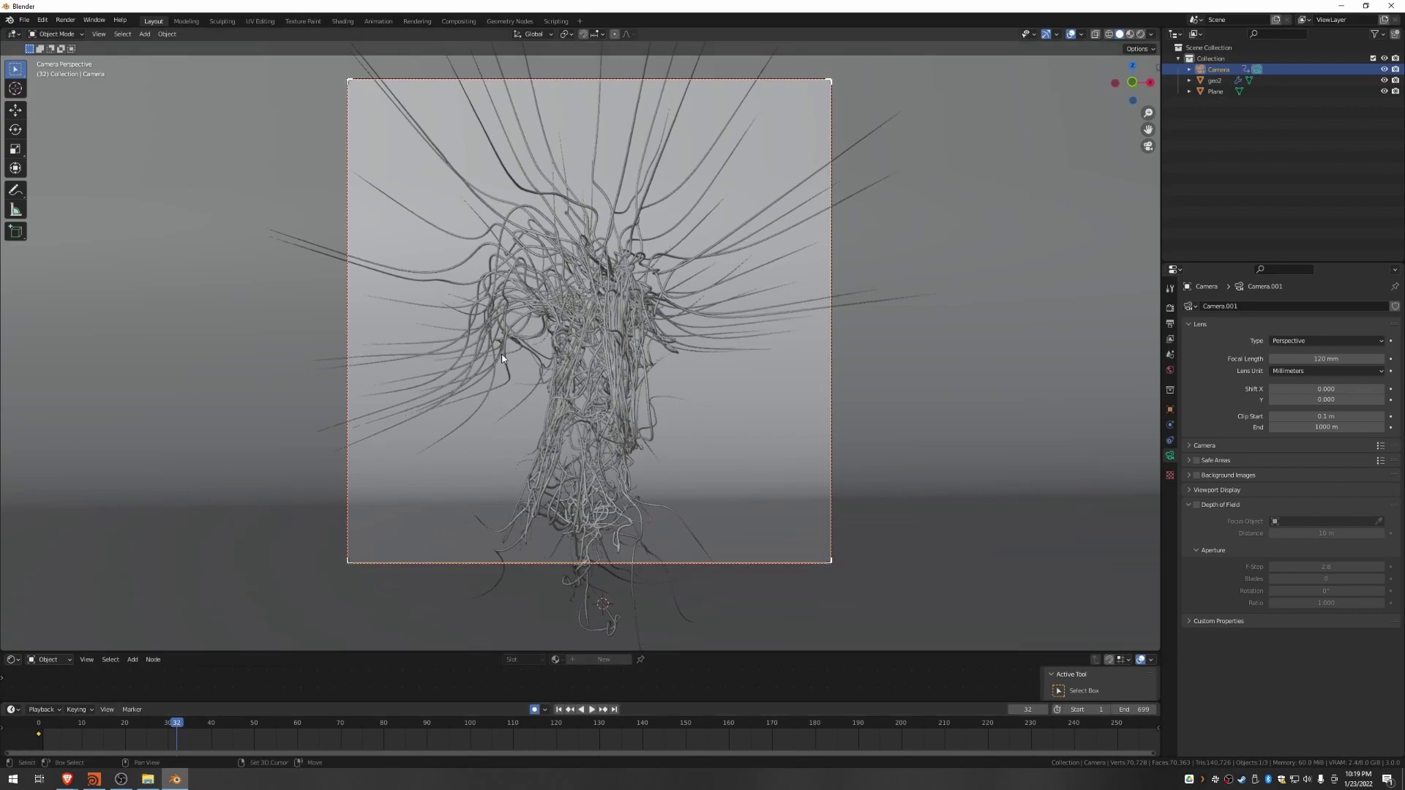
key("a")
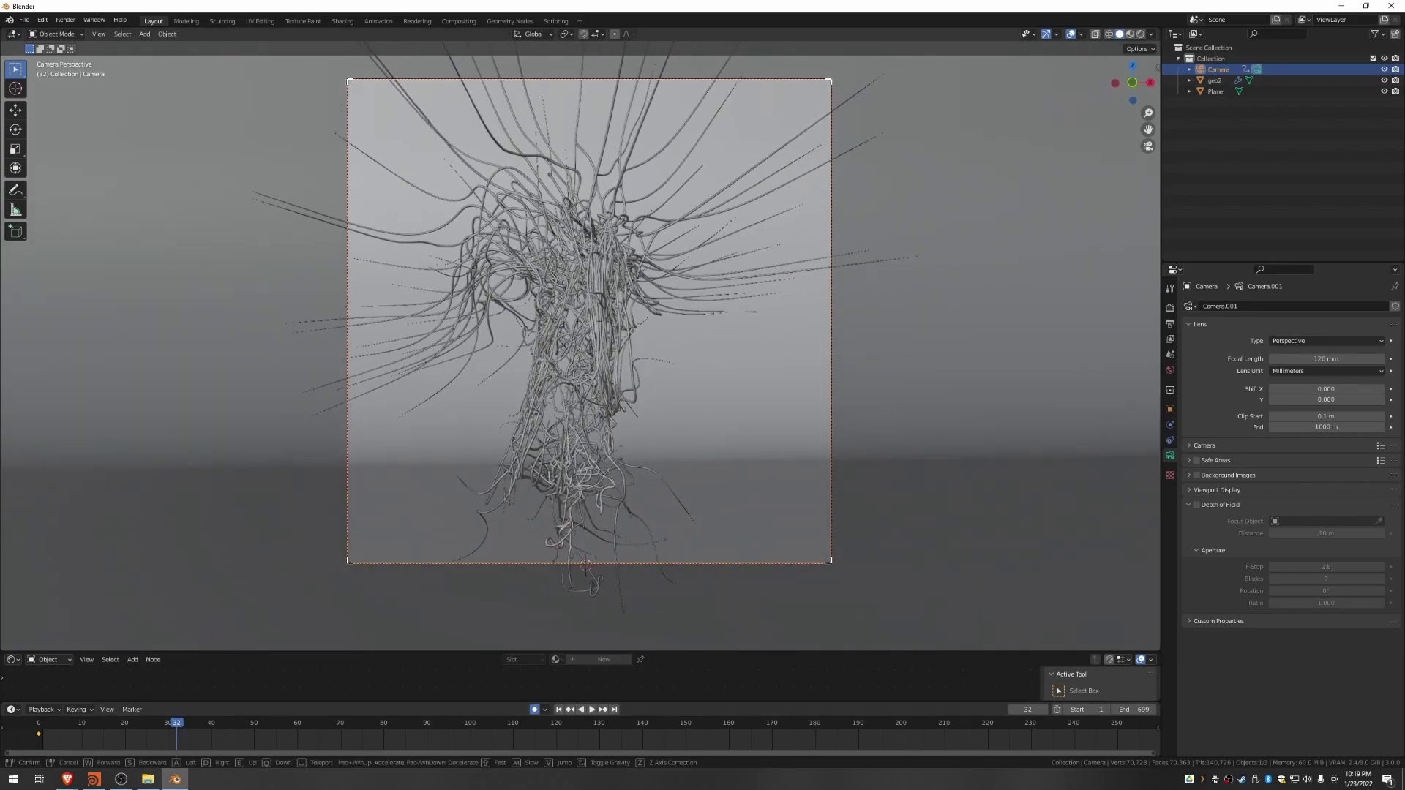
left_click(581, 347)
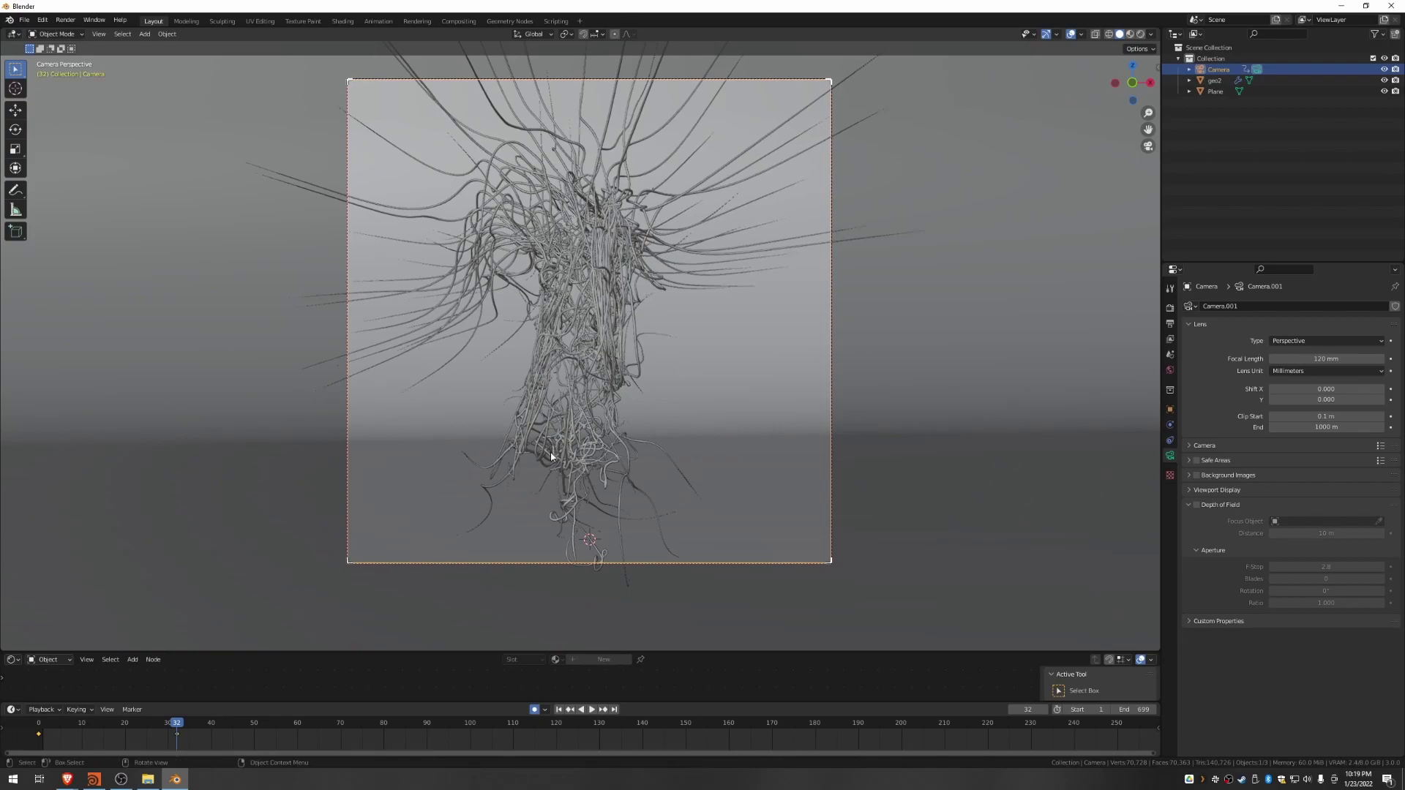
key("shift+grave")
left_click(579, 349)
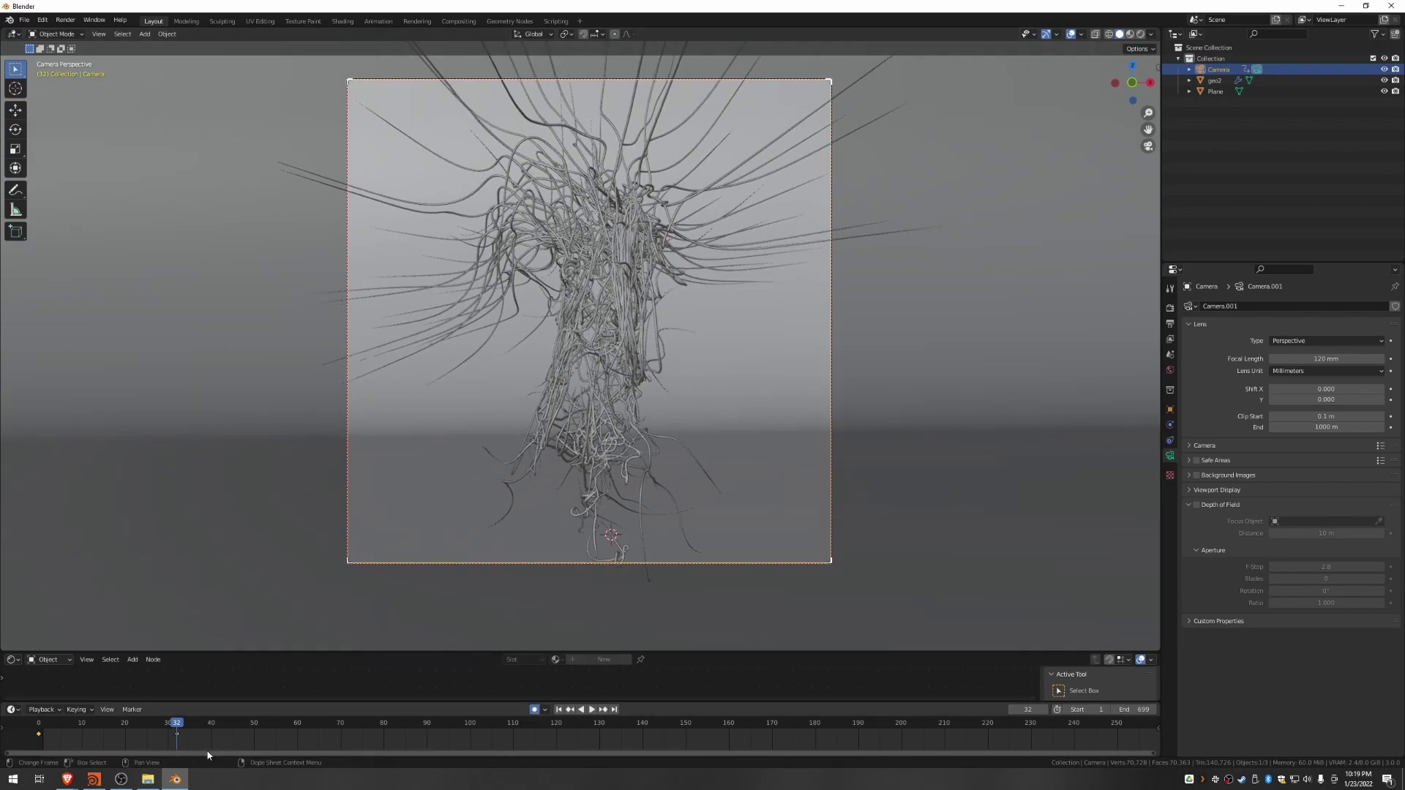
Step: Go to frame 74 and aim the camera at the drifting rope bundle to keyframe it near the frame's center
left_click_drag(175, 726, 358, 734)
key("space")
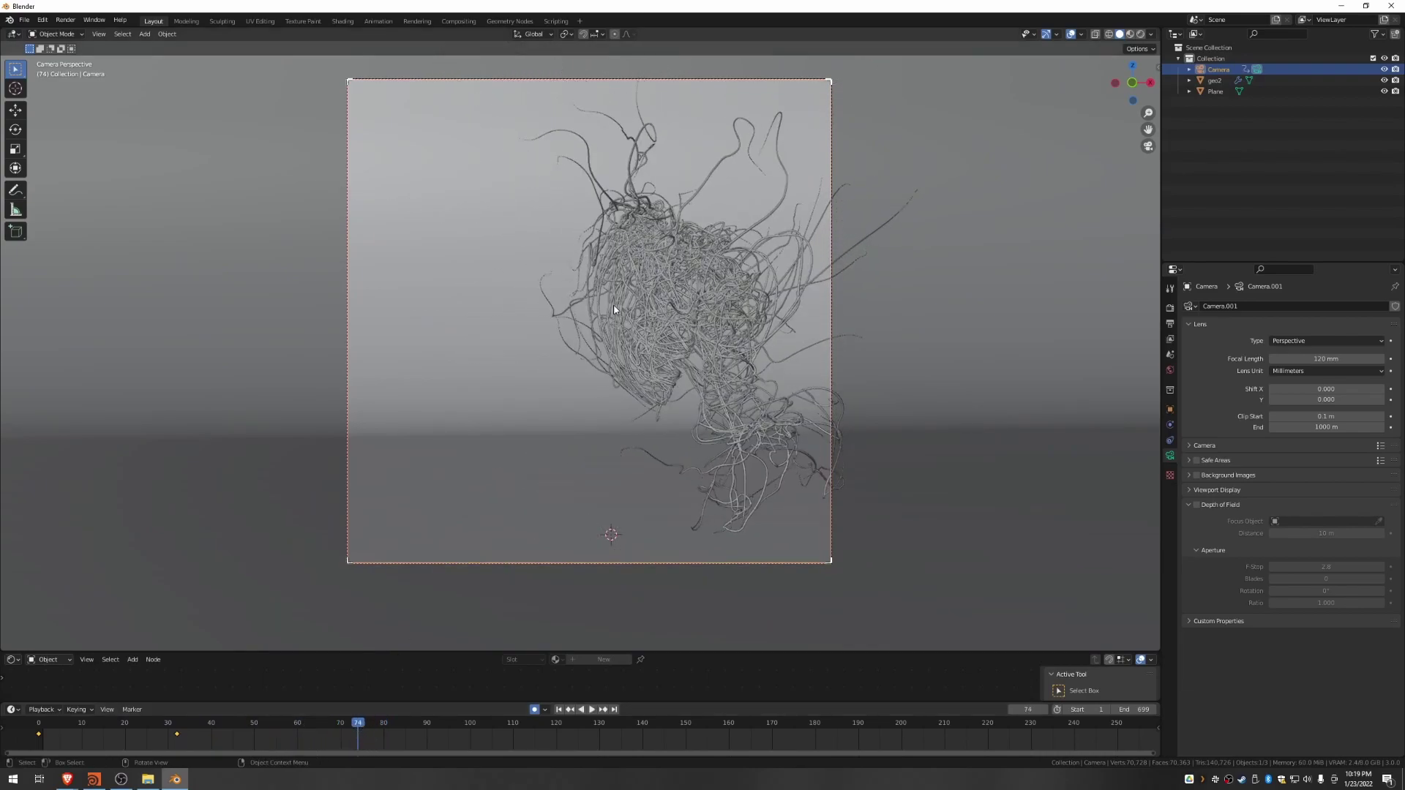
key("shift+grave")
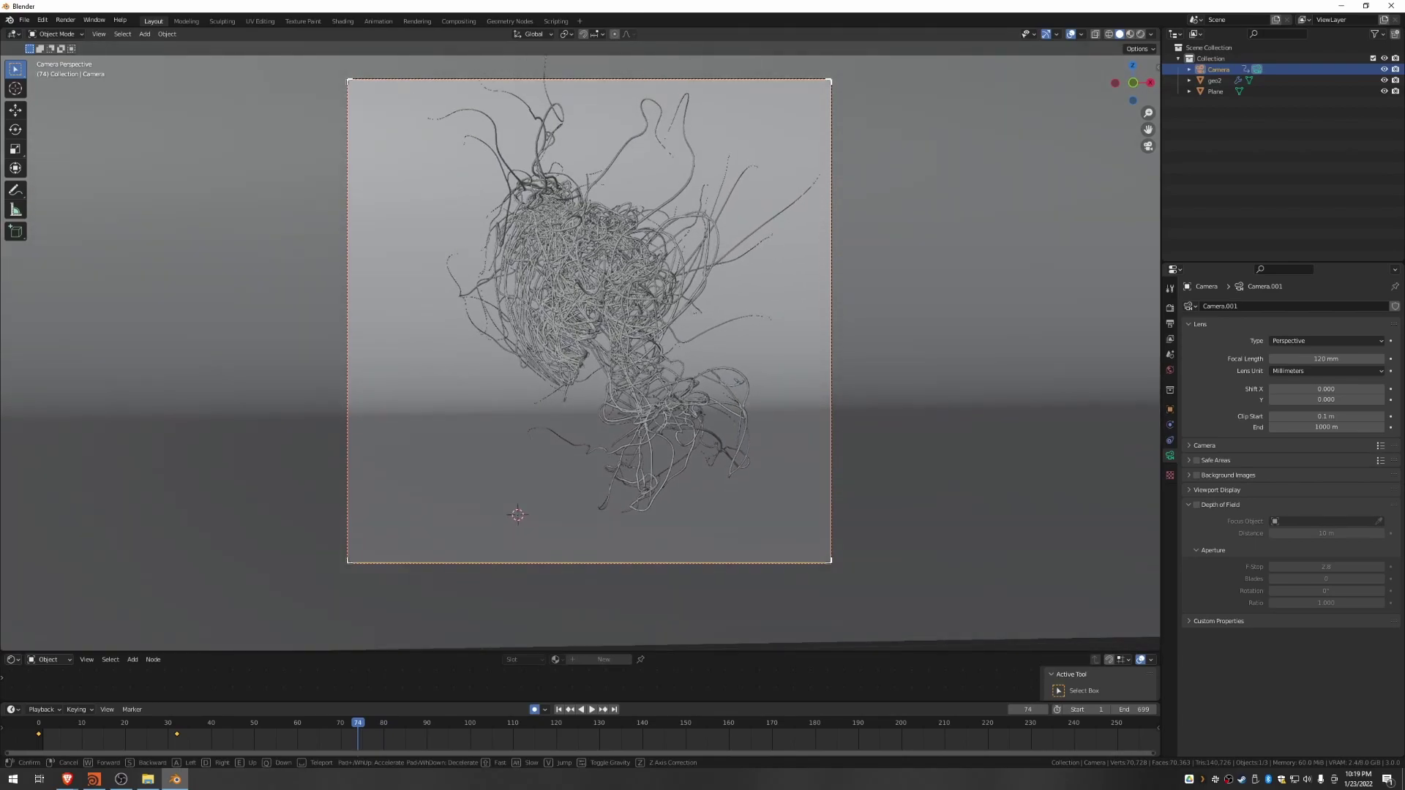
left_click(581, 346)
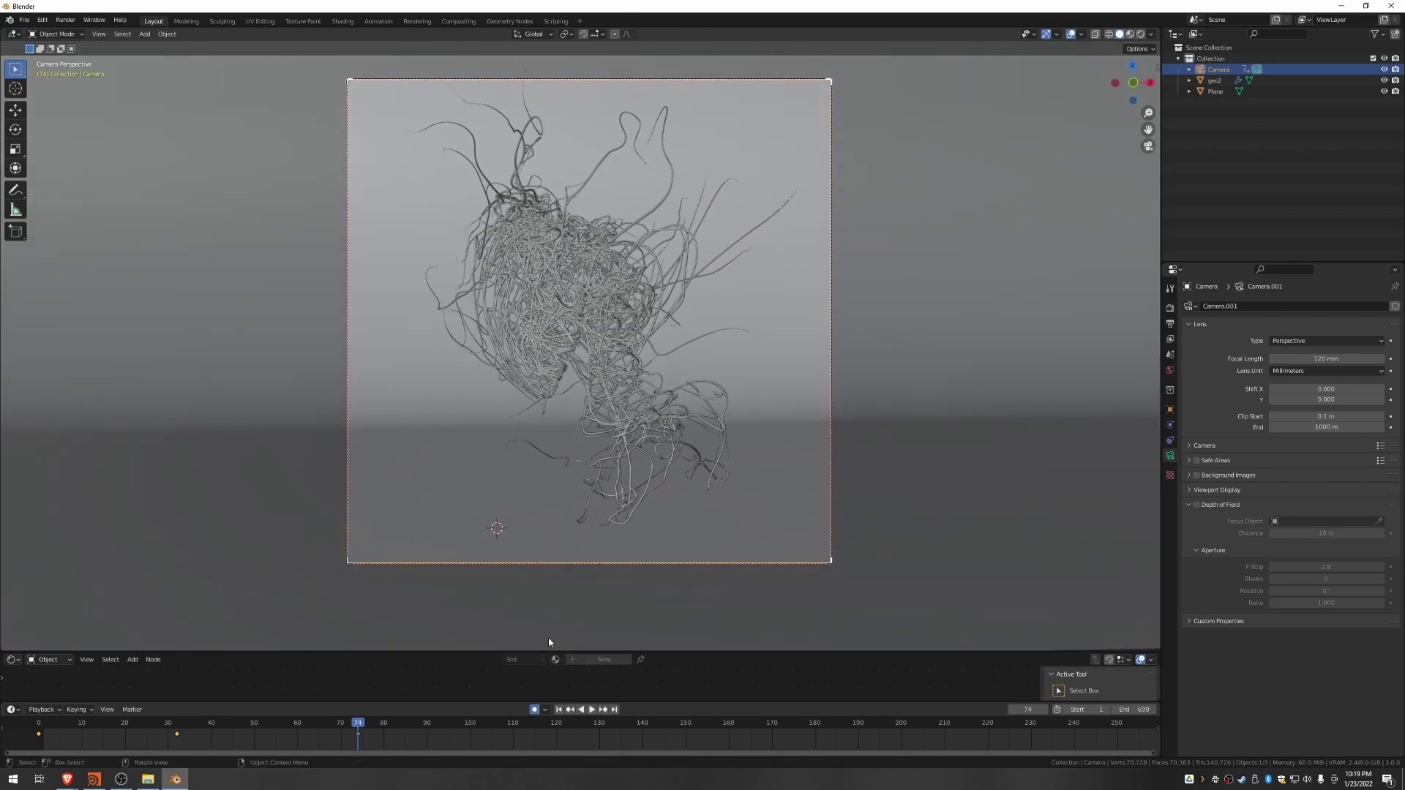
Step: Keyframe the camera at frames 105 and 136, re-aiming it each time to bring the rope bundle back to the frame's center
left_click_drag(359, 733, 494, 727)
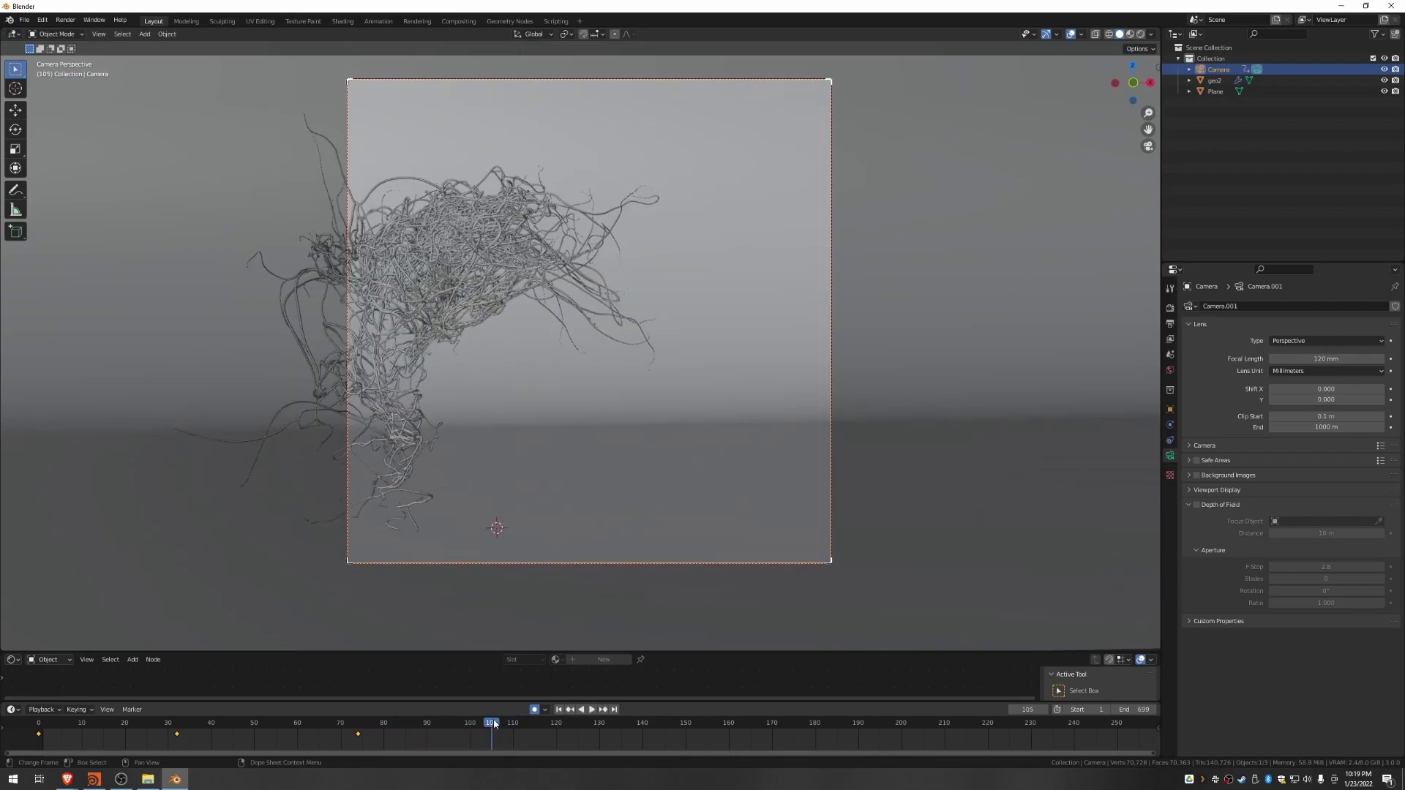
key("shift+grave")
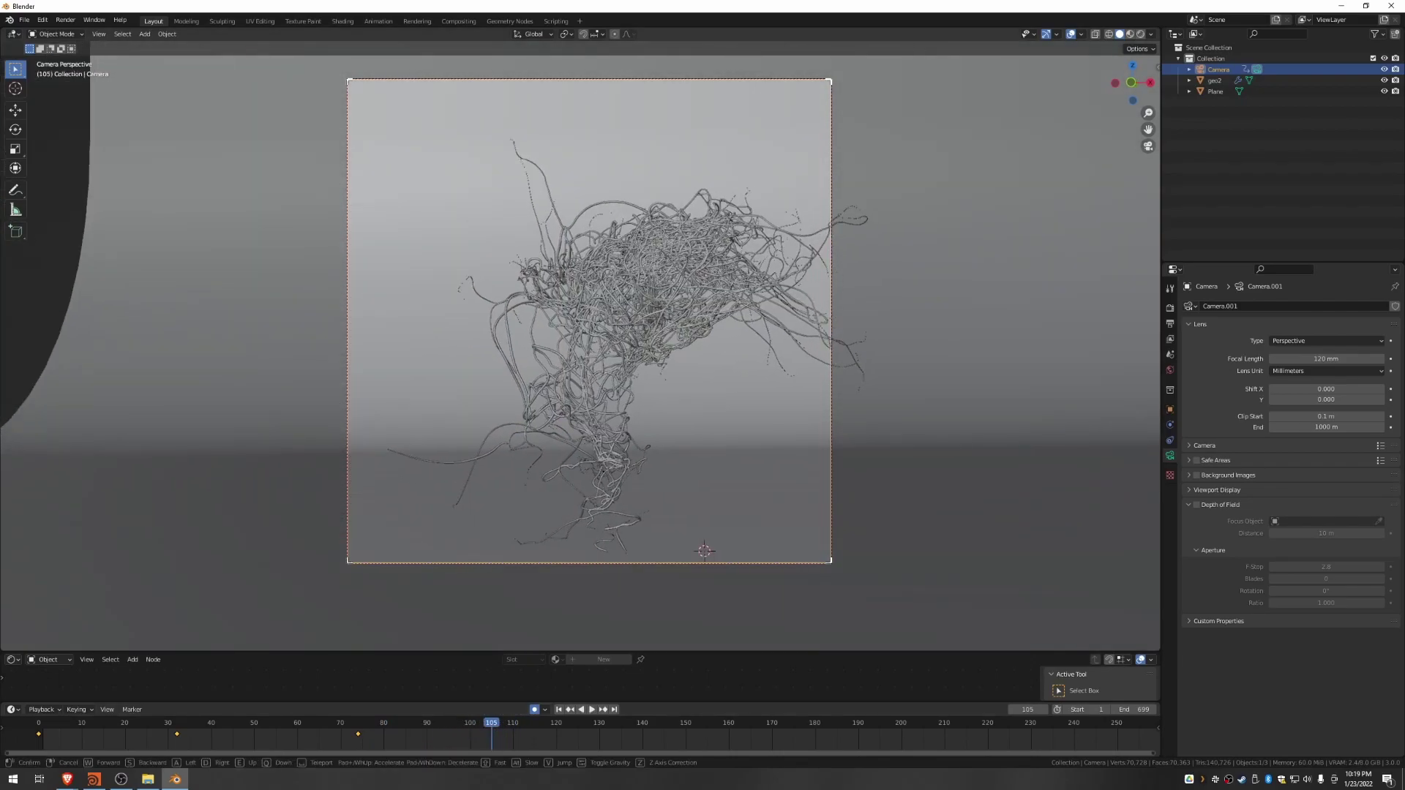
left_click(580, 340)
left_click_drag(495, 726, 625, 743)
key("shift+grave")
left_click(620, 427)
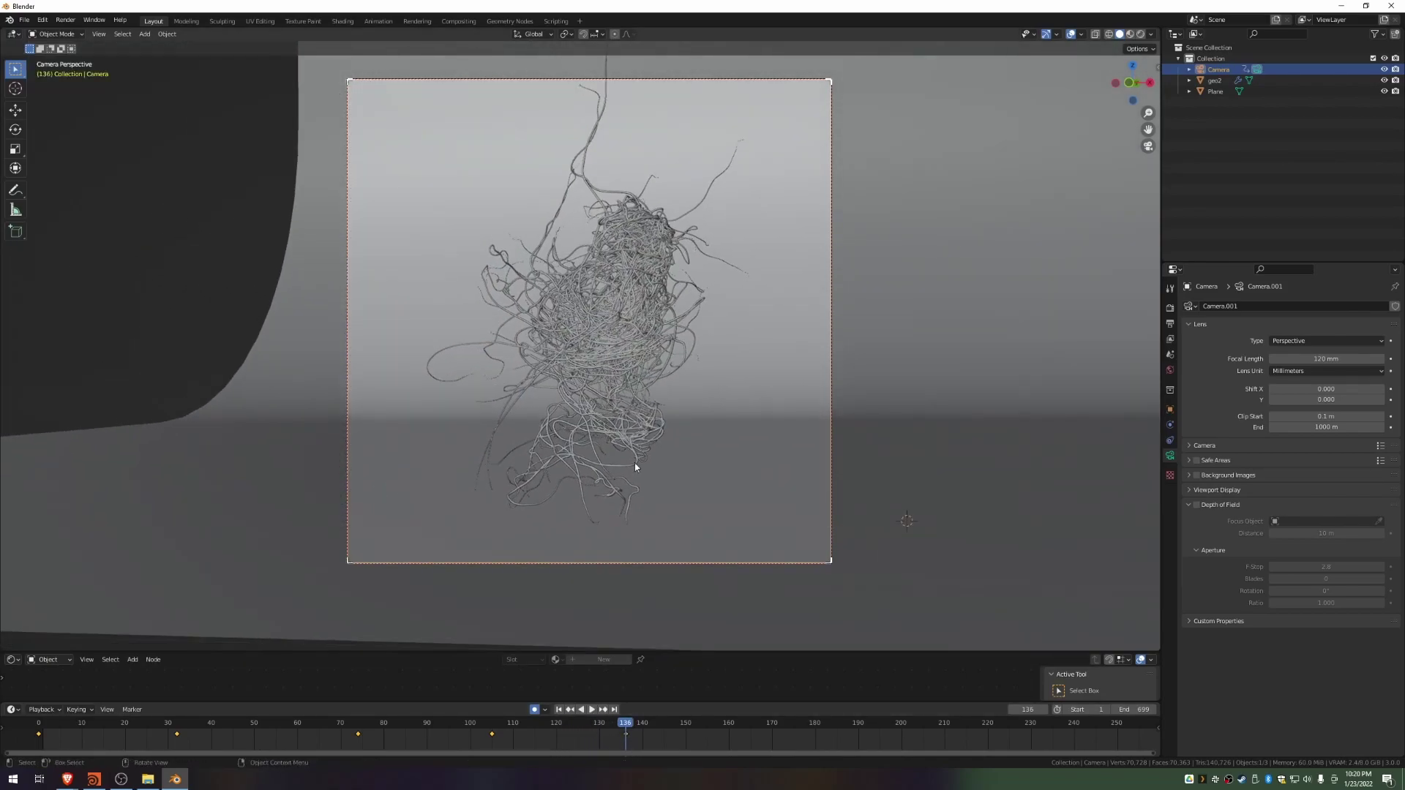
Step: Play back the camera move, then go to frame 190 and re-aim the camera at the ropes to keyframe them near the center
left_click_drag(625, 727, 591, 724)
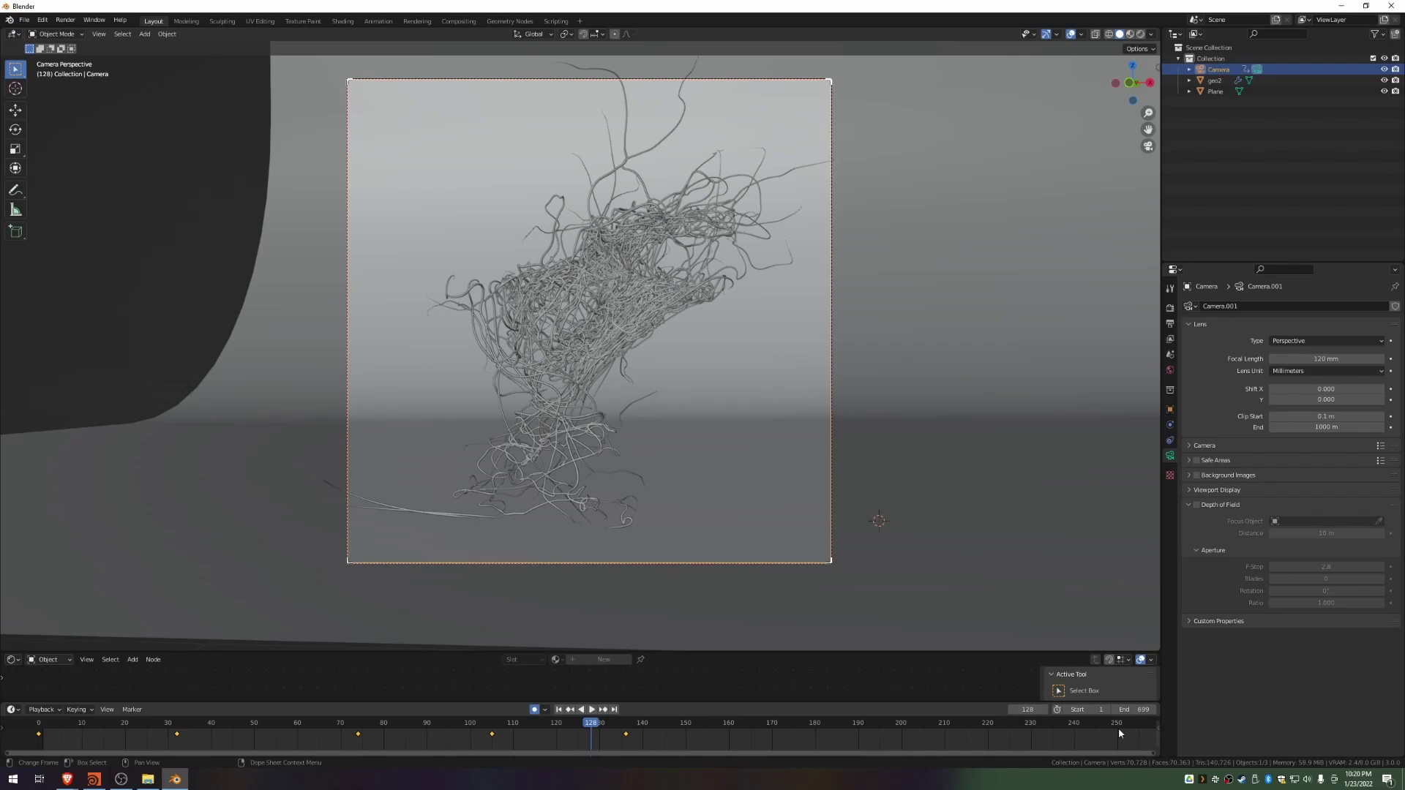
scroll(857, 740, "down", 1)
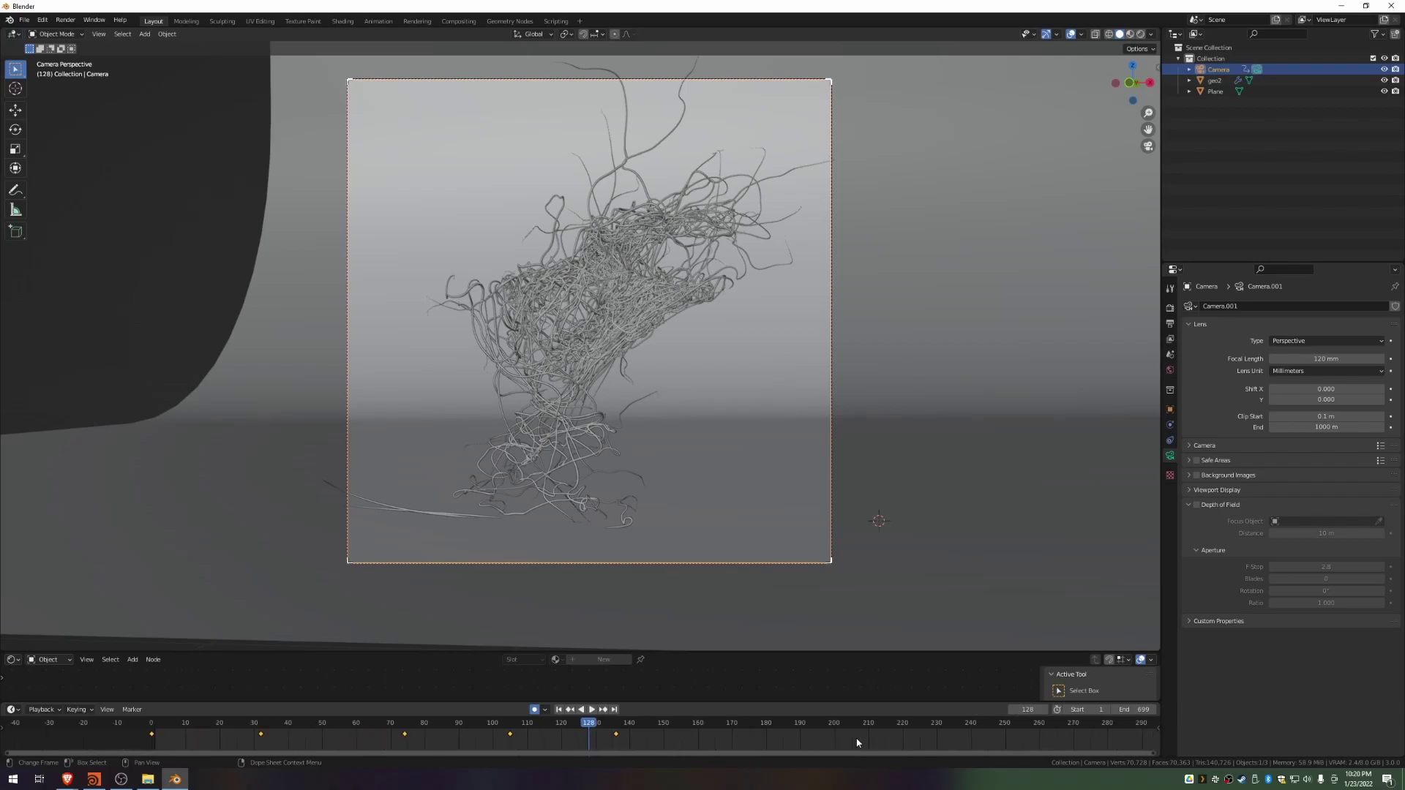
scroll(857, 742, "down", 1)
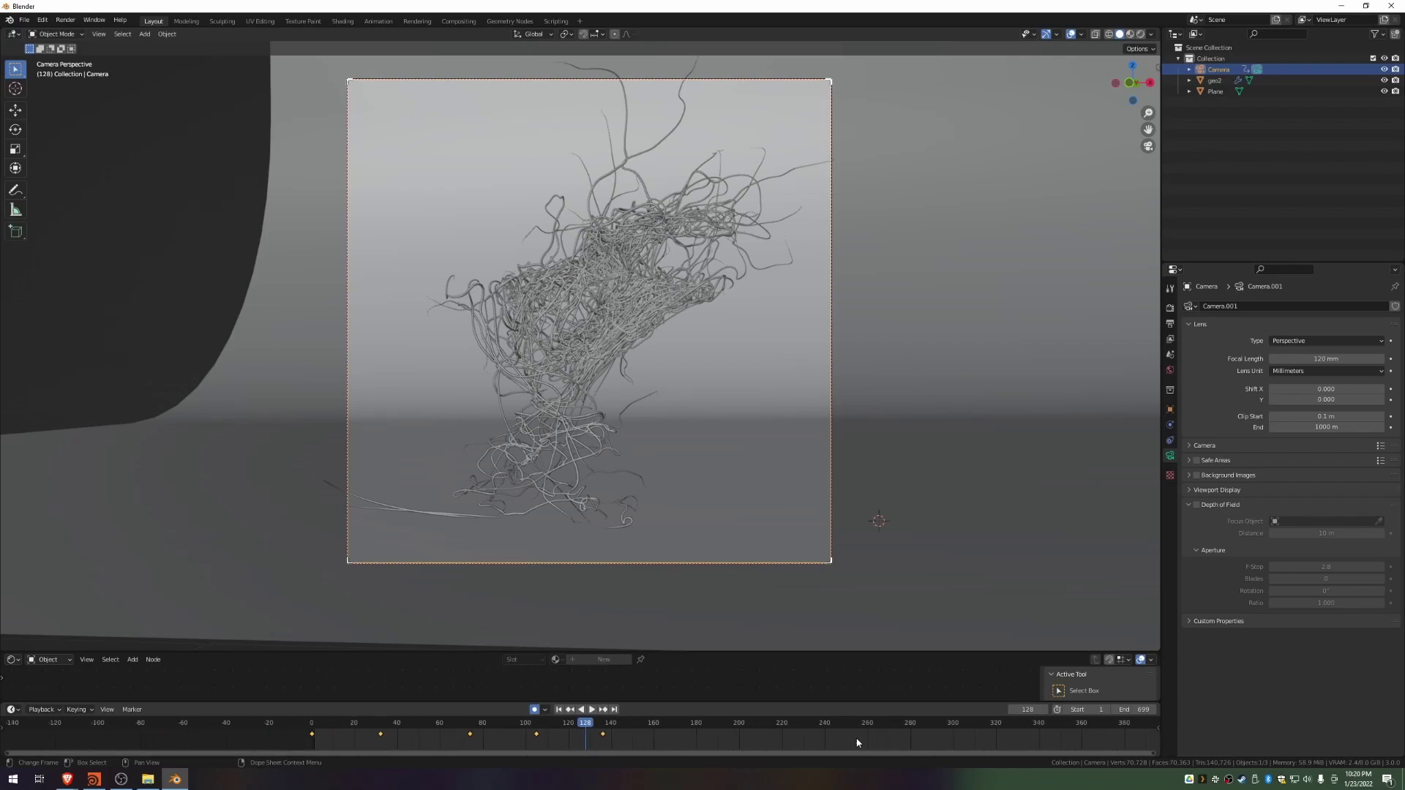
middle_click_drag(857, 734, 578, 736)
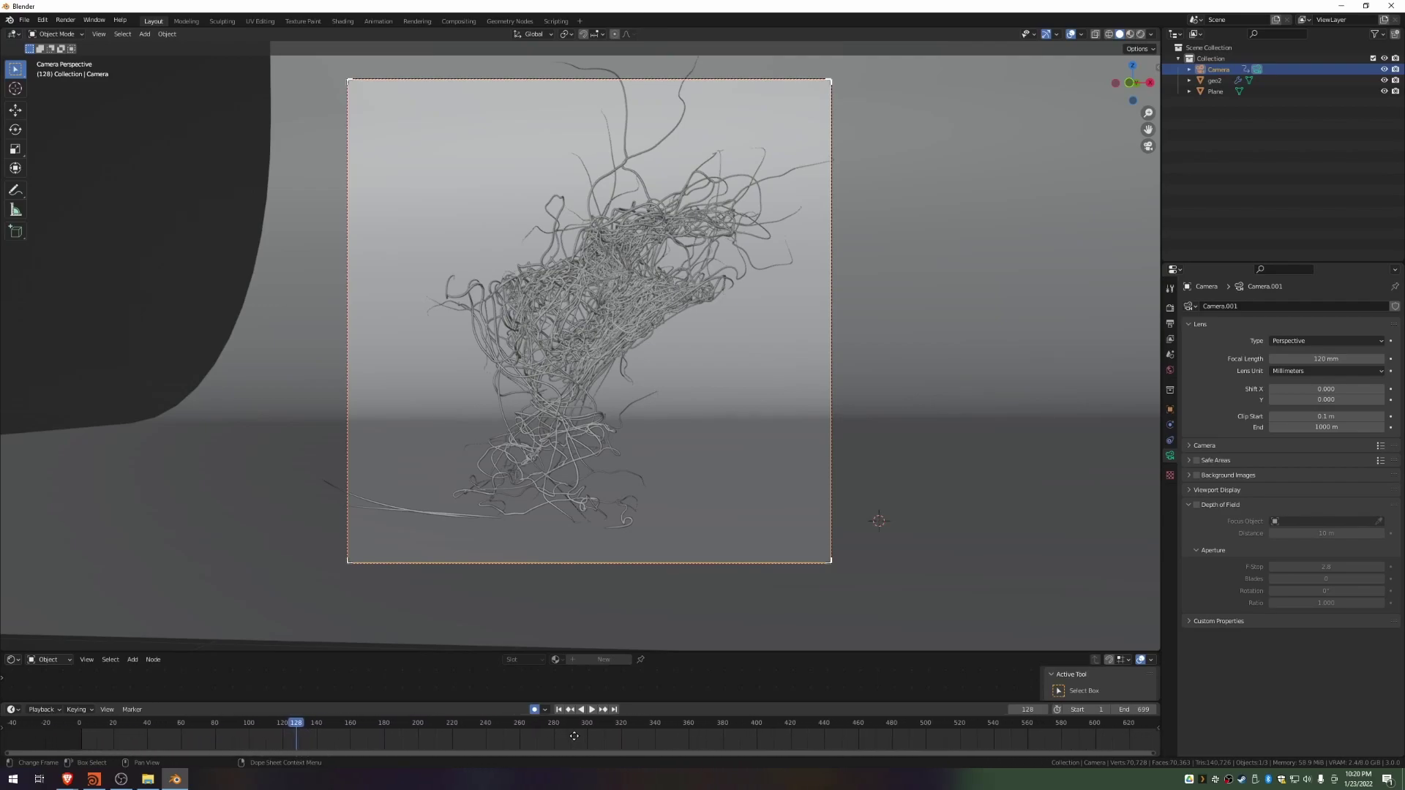
scroll(542, 738, "down", 2)
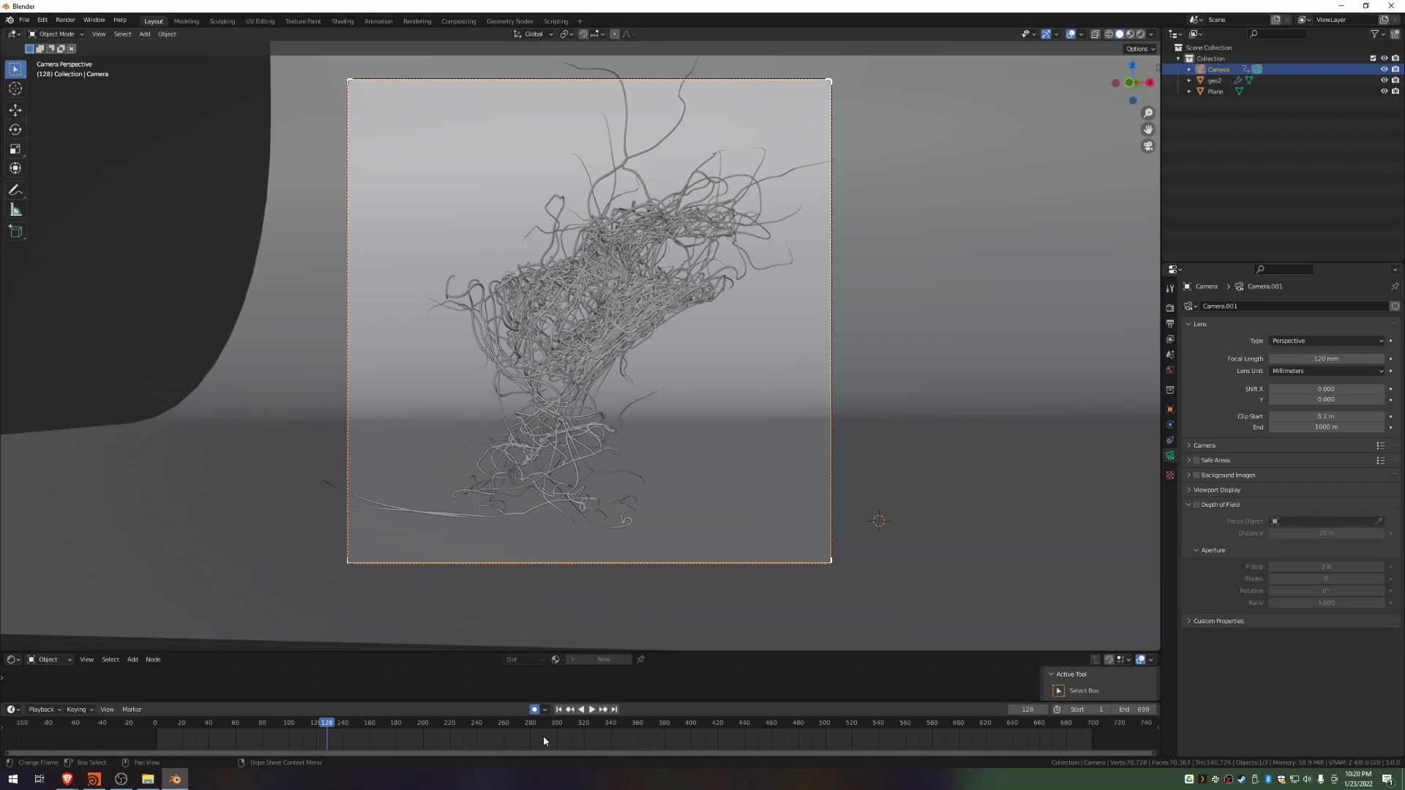
scroll(541, 739, "up", 1)
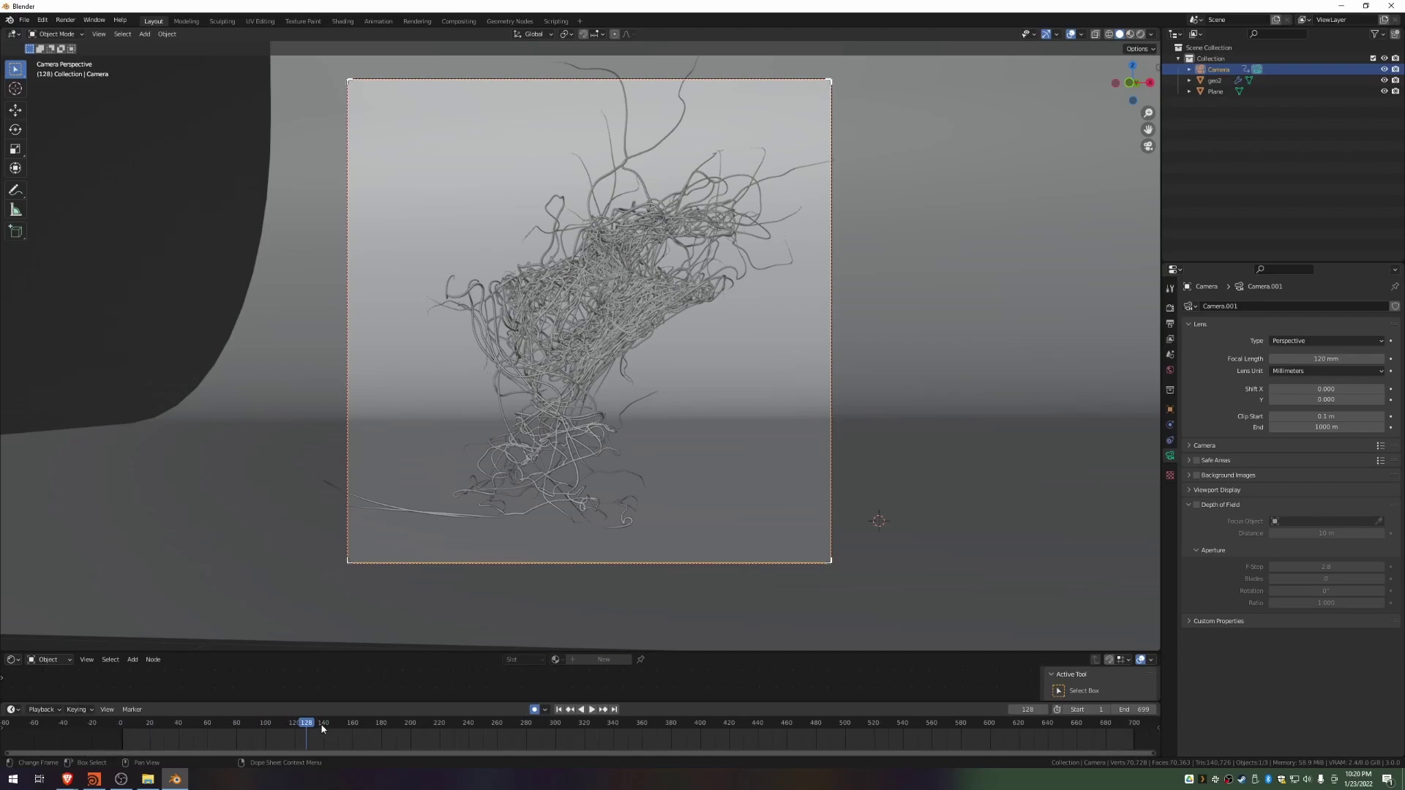
middle_click_drag(318, 739, 317, 744)
key("space")
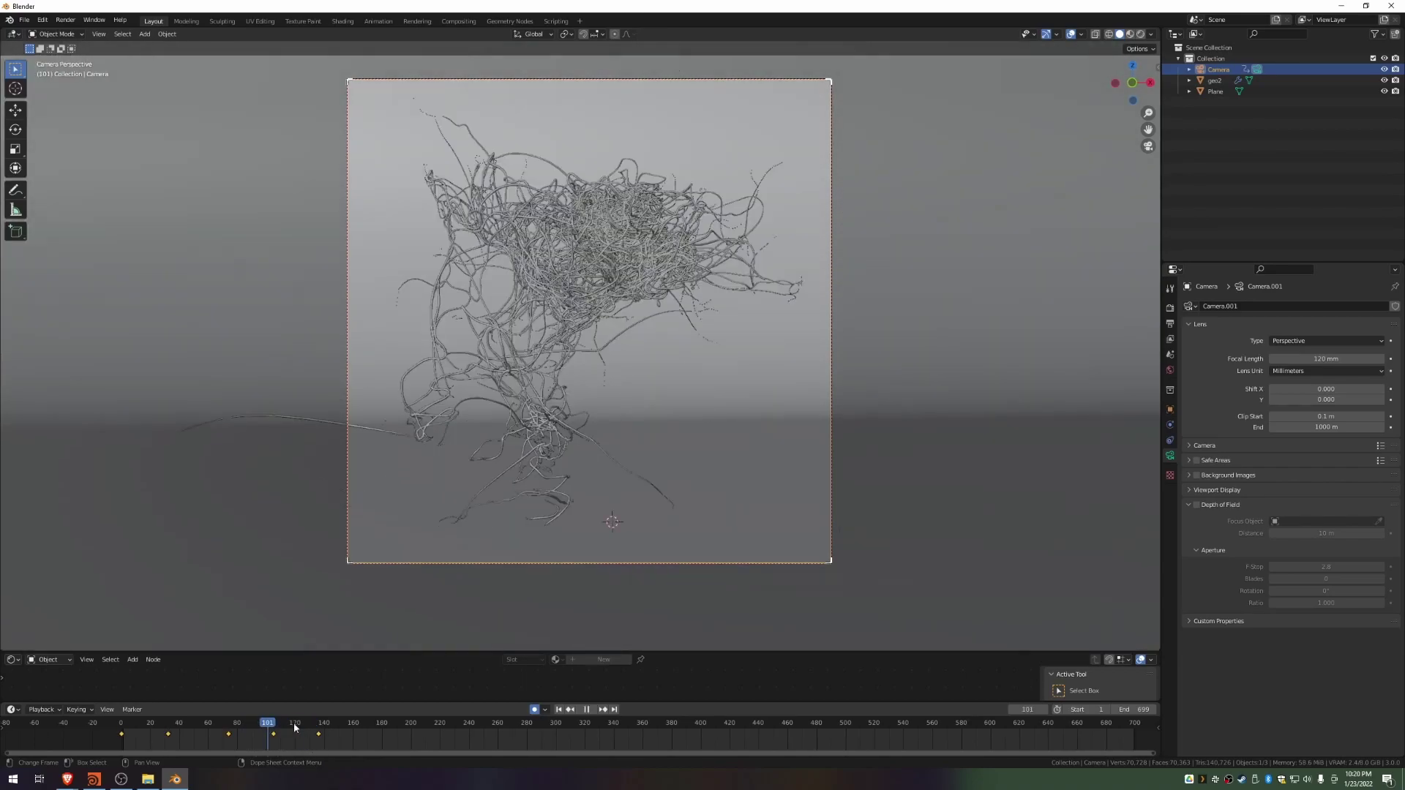
left_click_drag(325, 730, 398, 726)
key("space")
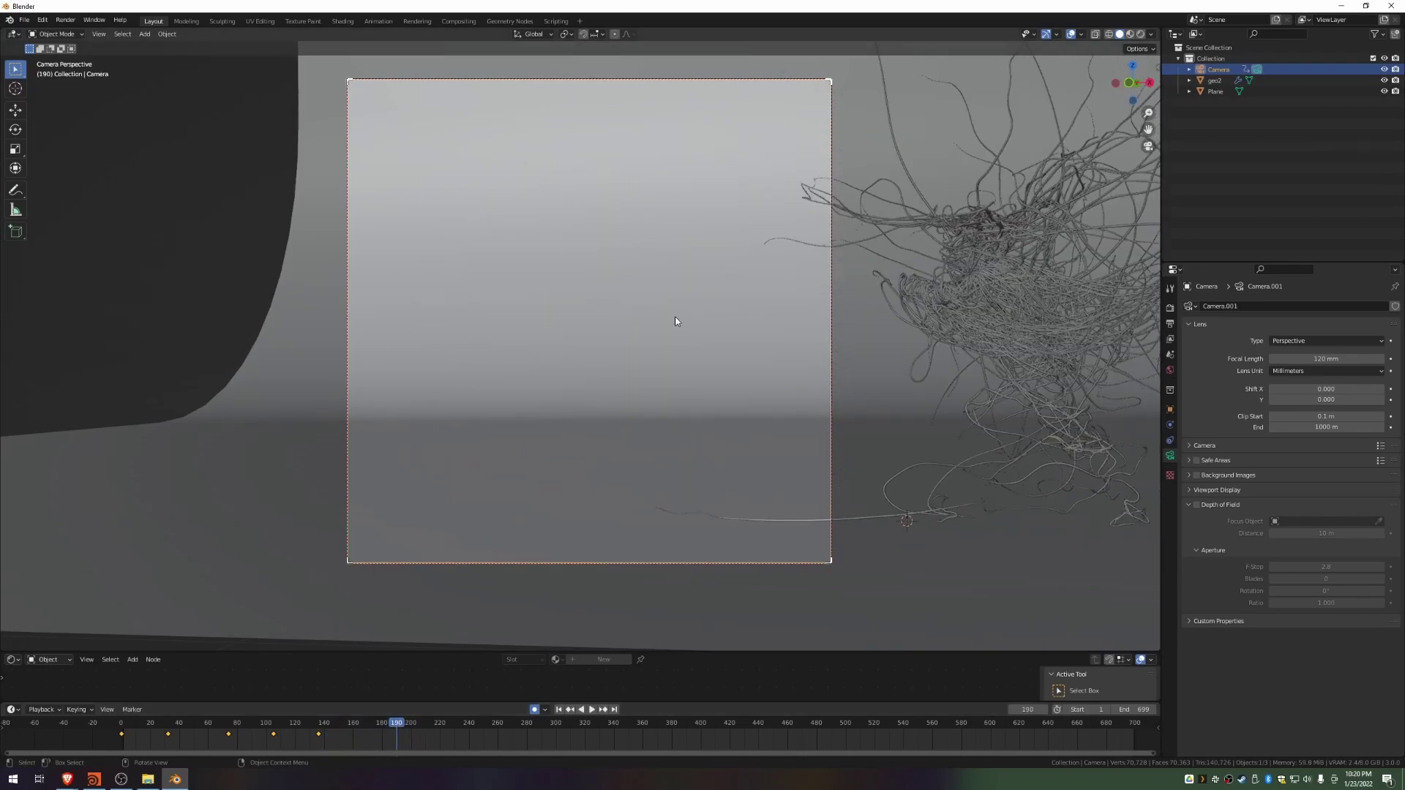
key("shift+grave")
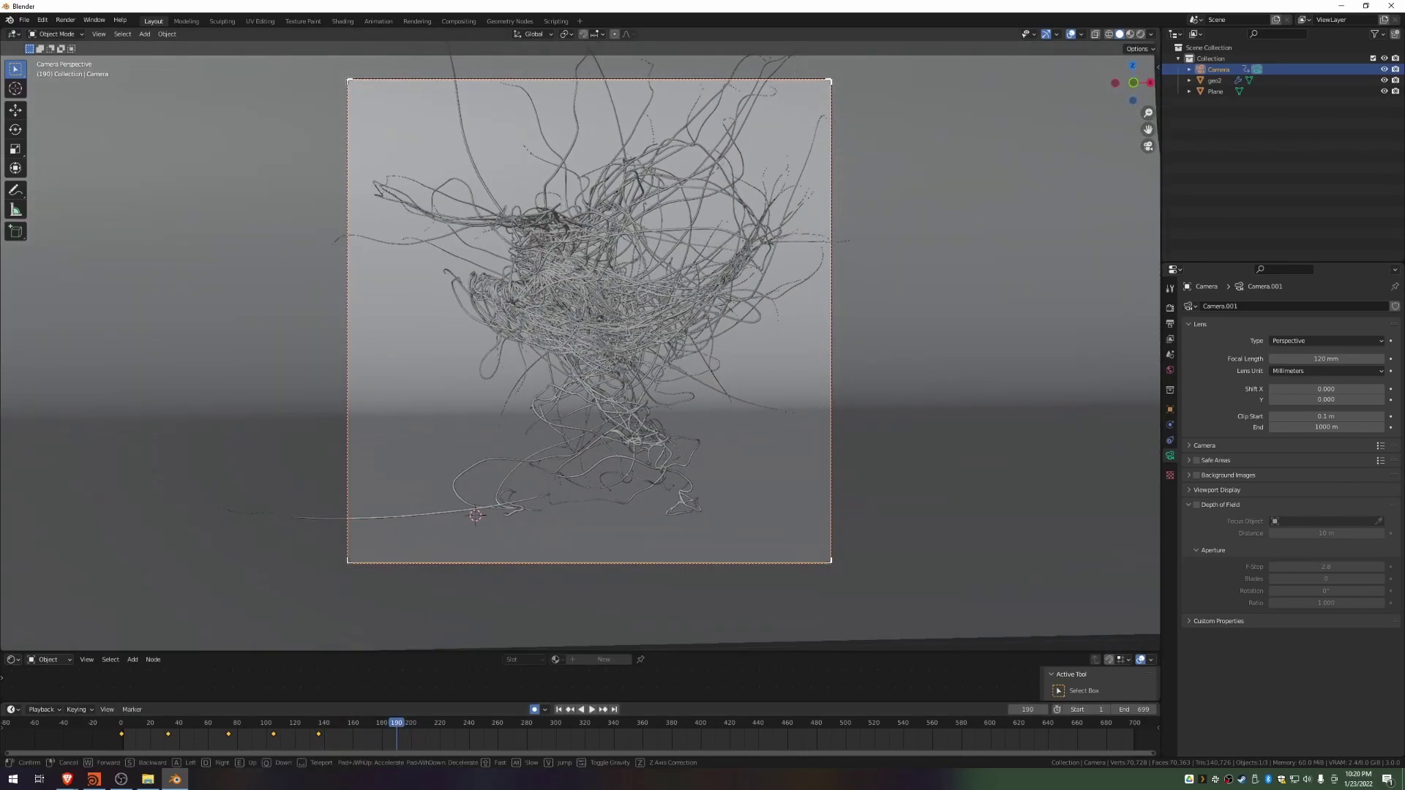
Step: Continue to frame 231 and turn the camera toward the drifting ropes to keyframe them further inside the frame
key("space")
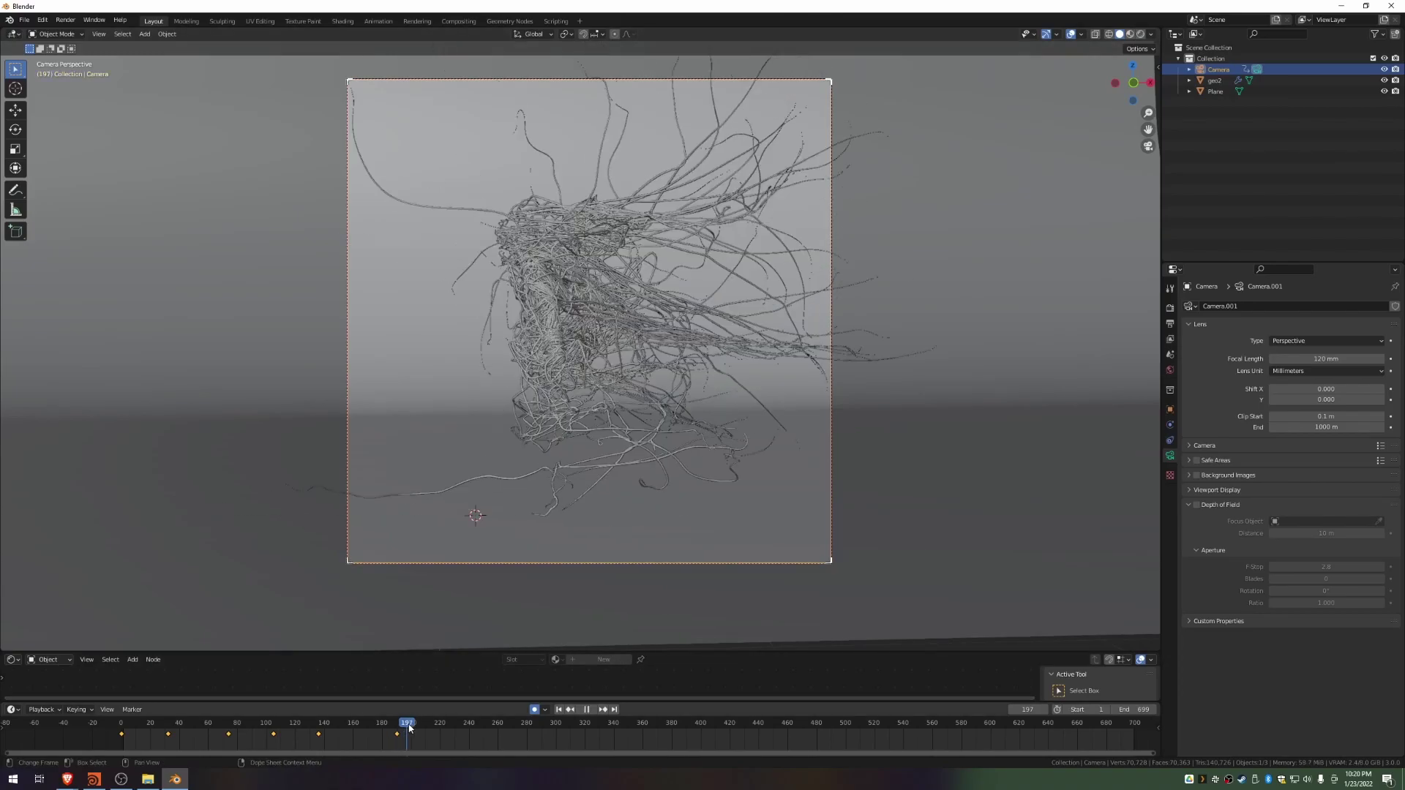
mouse_move(471, 728)
left_mouse_down()
mouse_move(398, 728)
mouse_move(457, 728)
left_mouse_up()
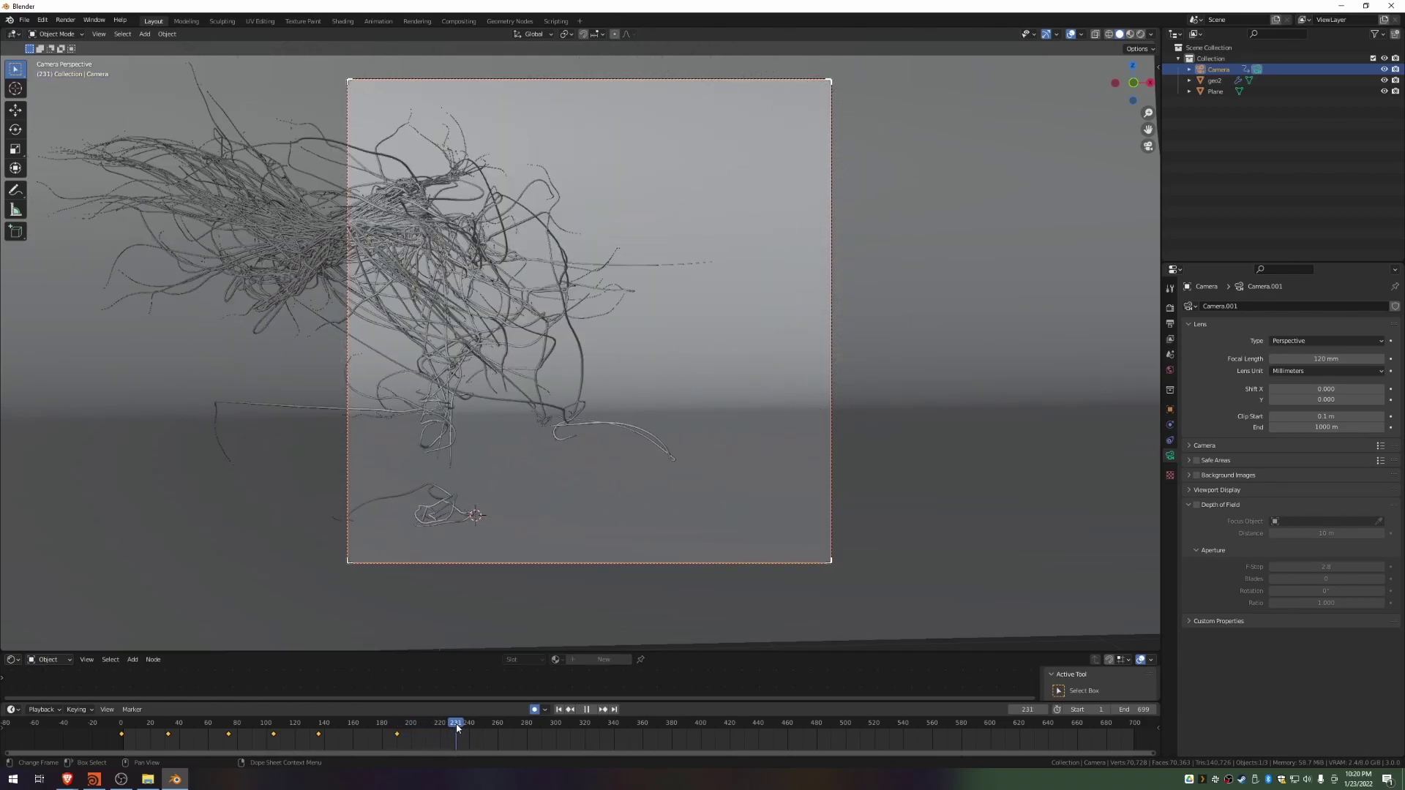
key("shift+grave")
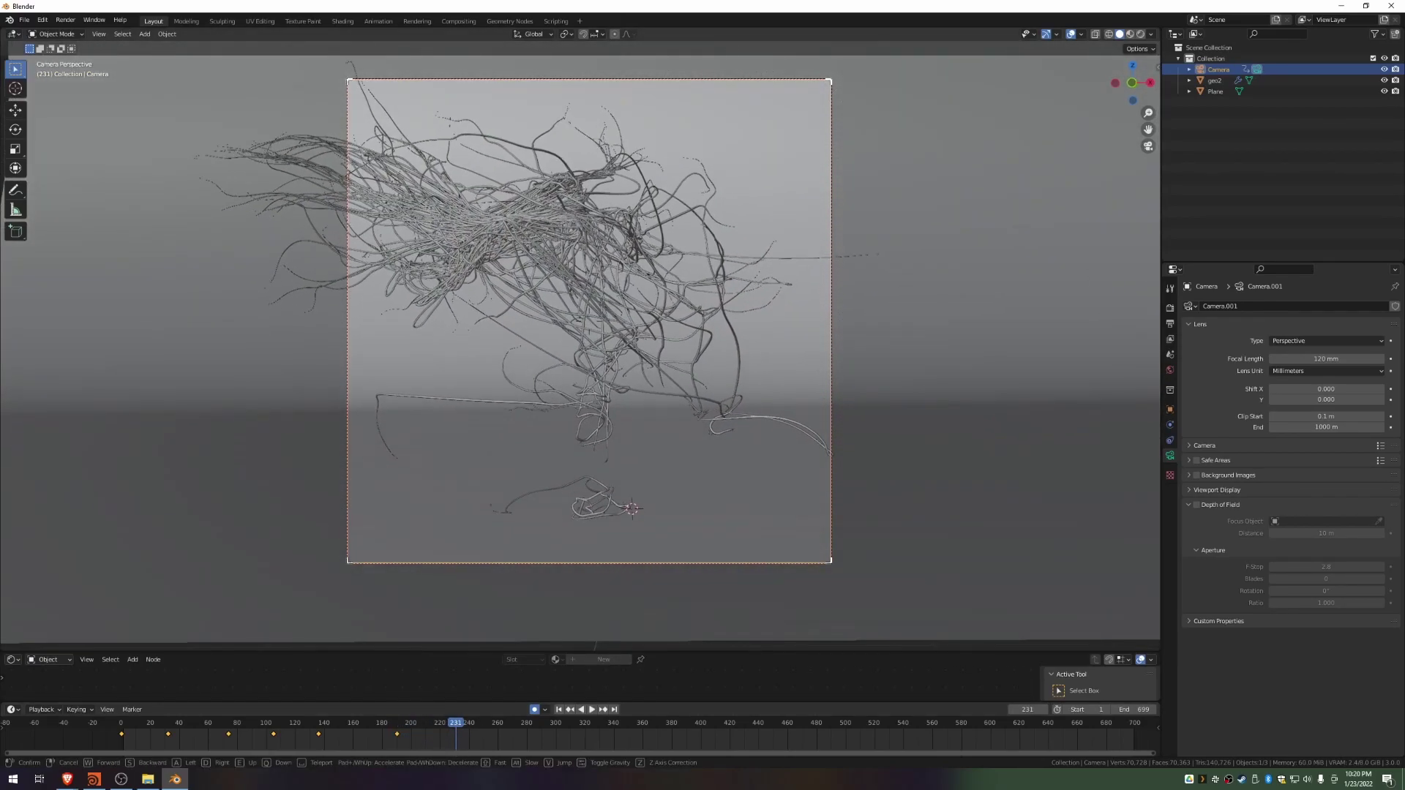
left_click(589, 322)
Step: Go to frame 446 and re-aim the camera to keyframe the hanging rope bundle centered in the frame
left_click_drag(456, 727, 767, 730)
key("shift+grave")
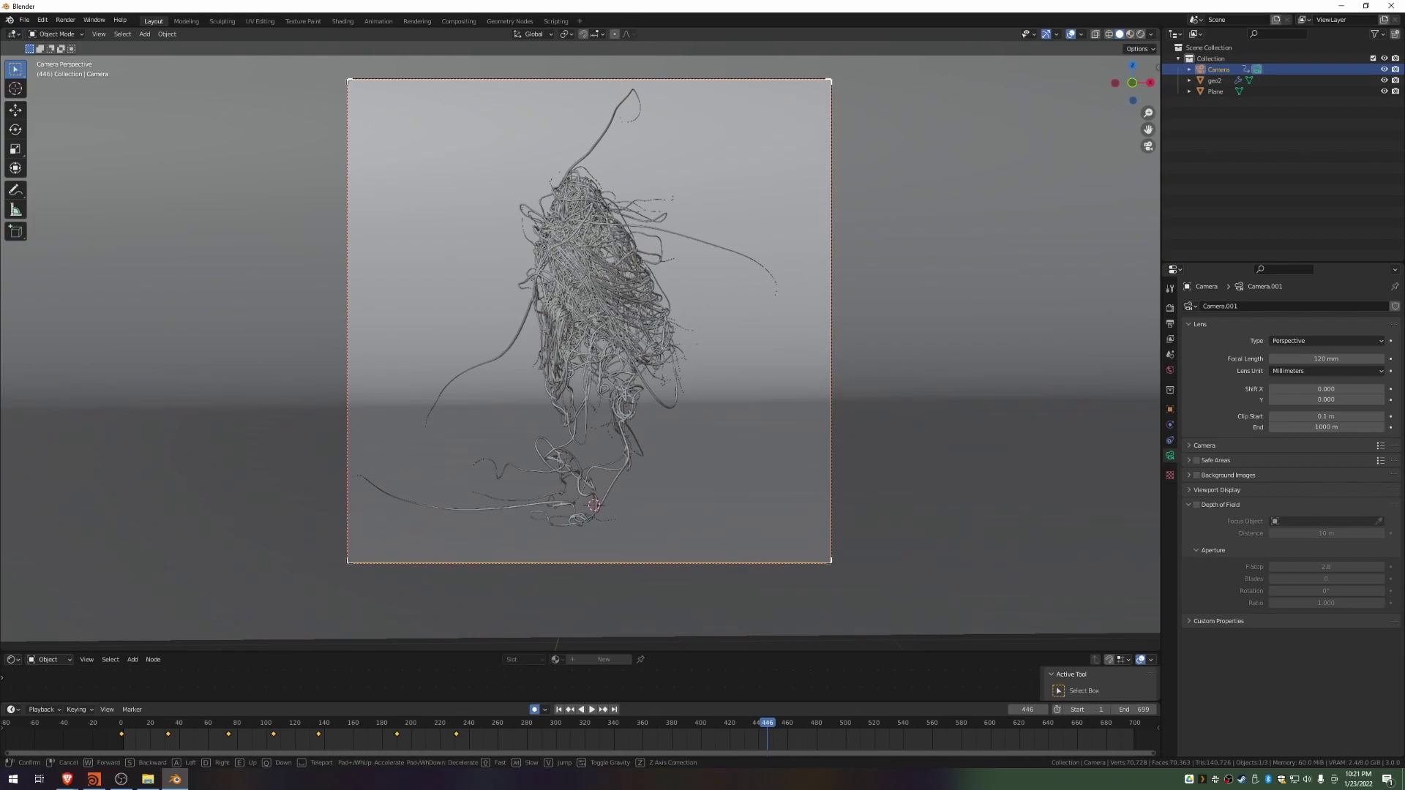
key("shift+grave")
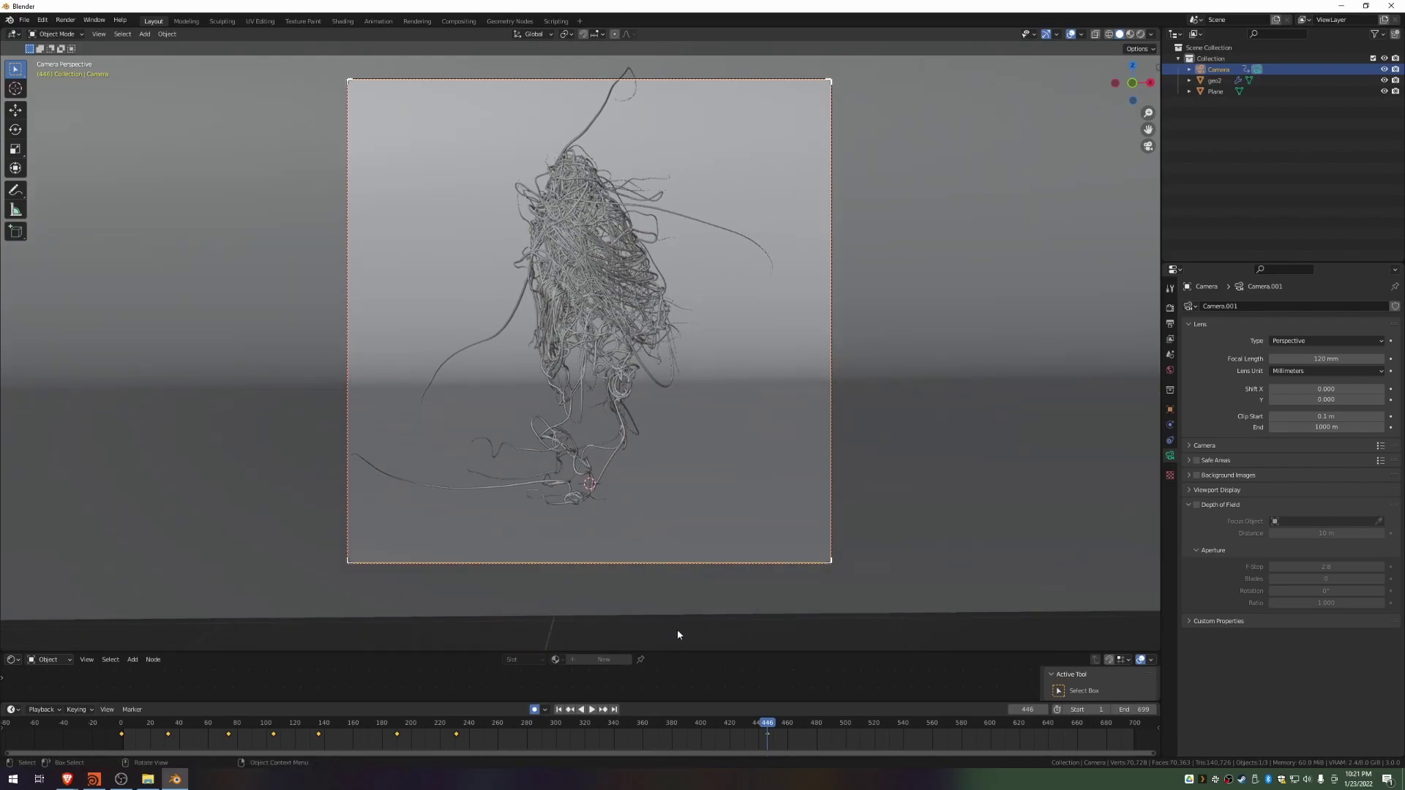
Step: Fill in camera keyframes at frames 356 and 280, re-aiming the camera at the ropes in each
left_click_drag(762, 724, 638, 721)
key("shift+grave")
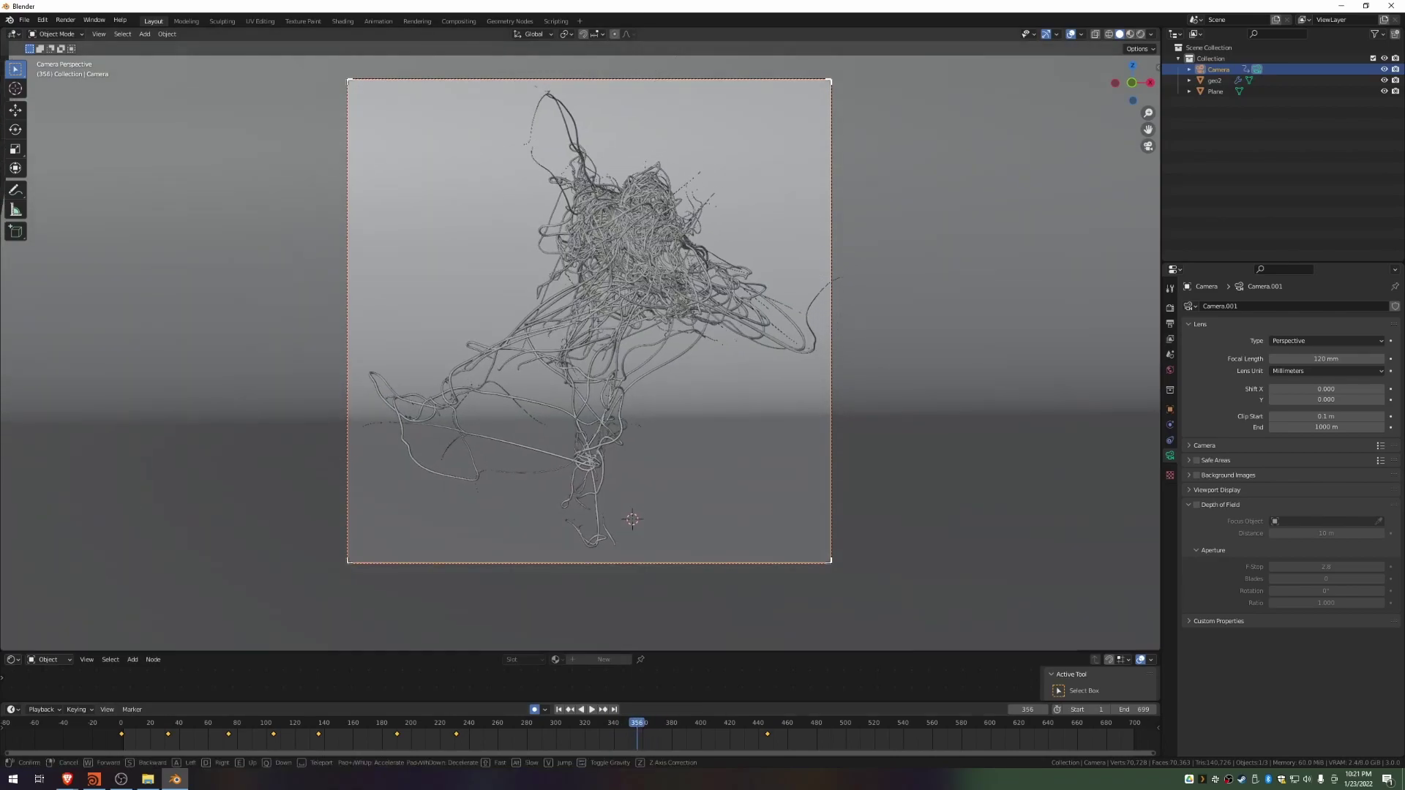
left_click_drag(632, 724, 528, 725)
key("shift+grave")
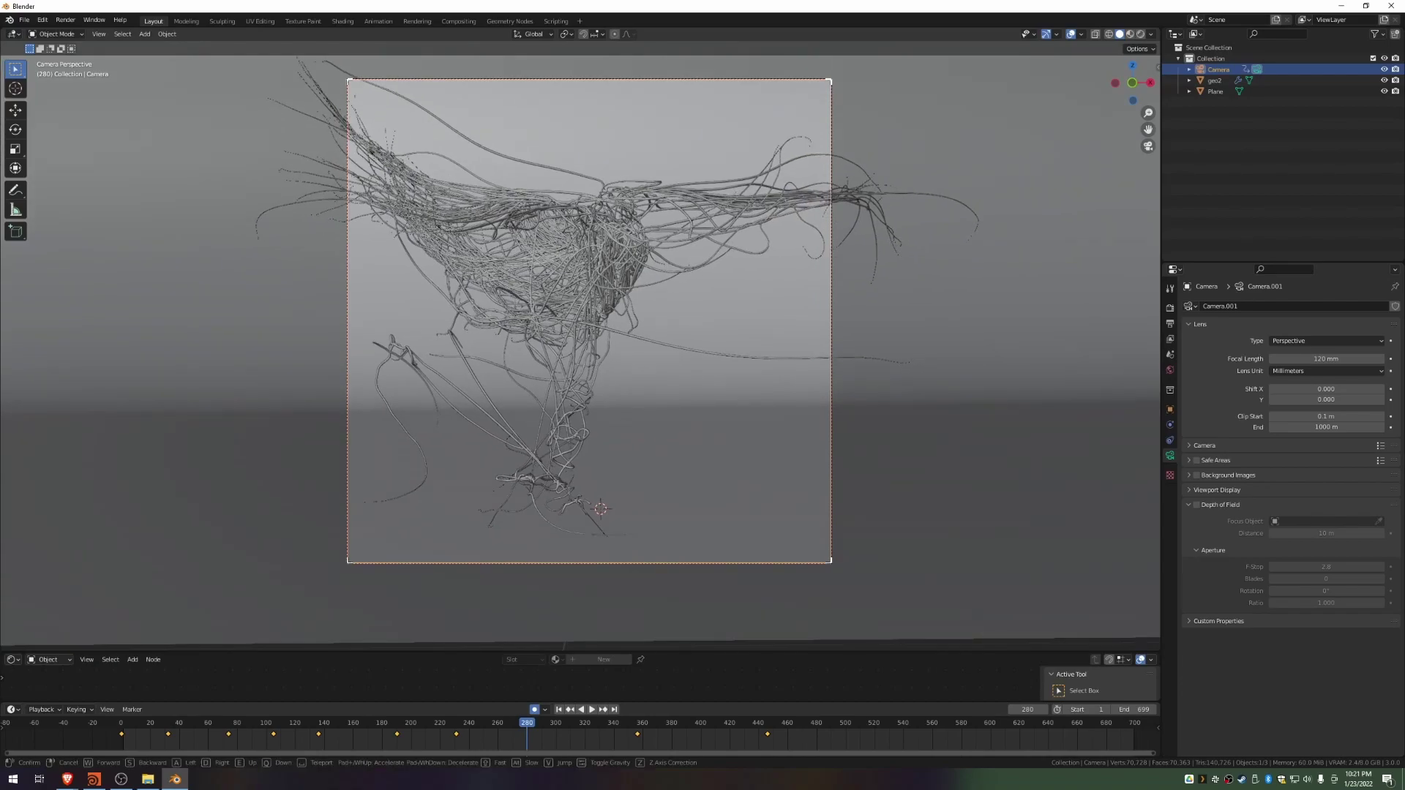
Step: Preview the camera framing in rendered shading at frames 236, 178 and 208, and return to solid shading
left_click_drag(530, 730, 444, 696)
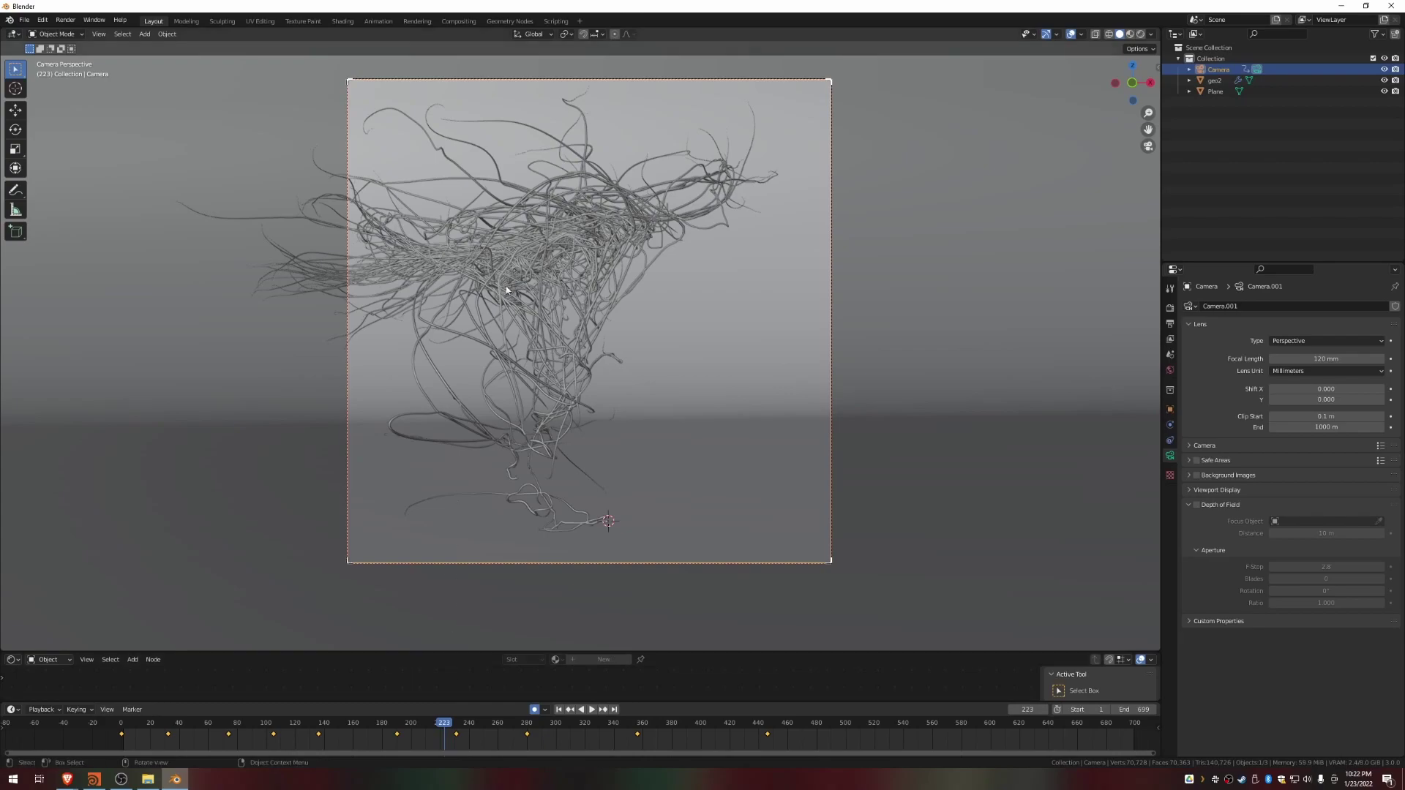
left_click_drag(444, 725, 463, 701)
key("z")
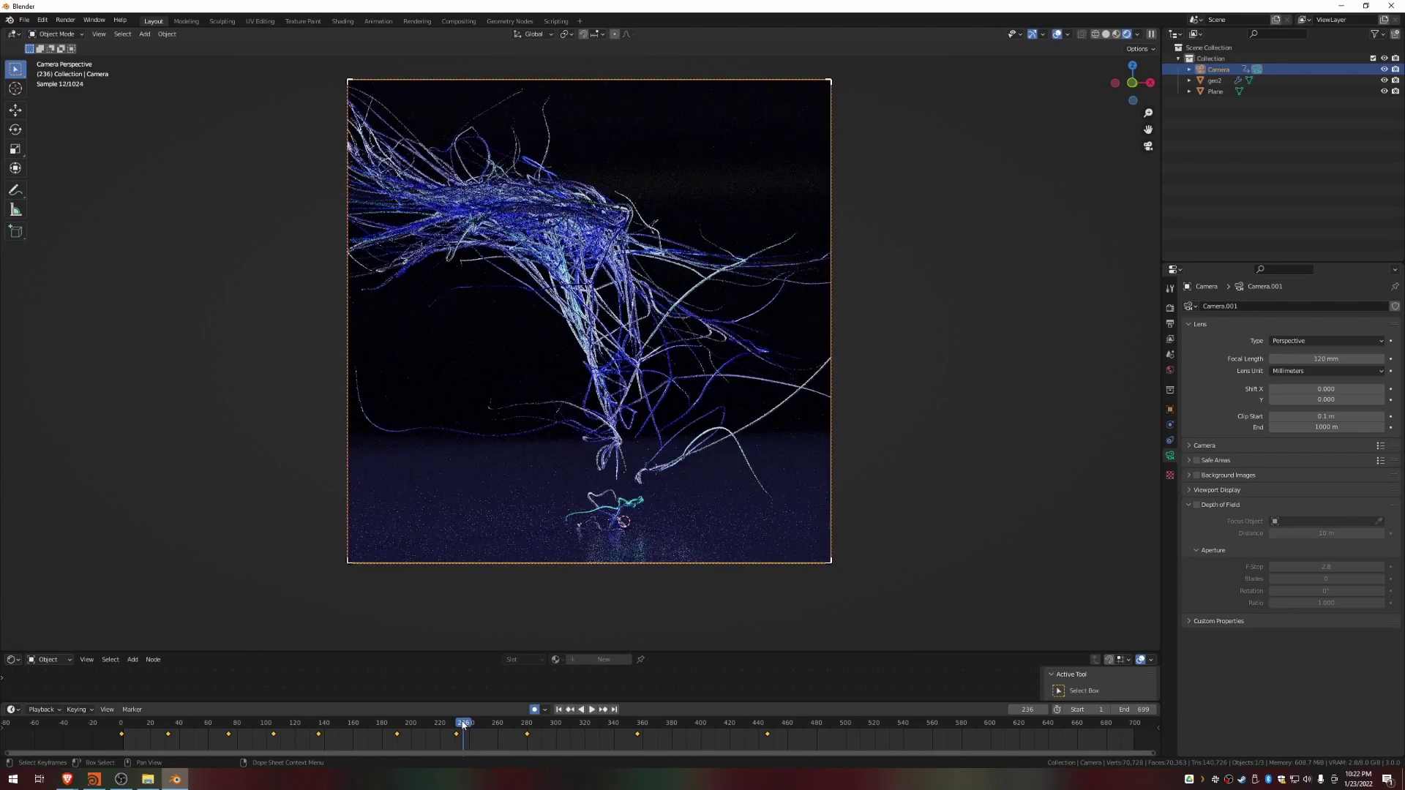
left_click_drag(453, 728, 379, 721)
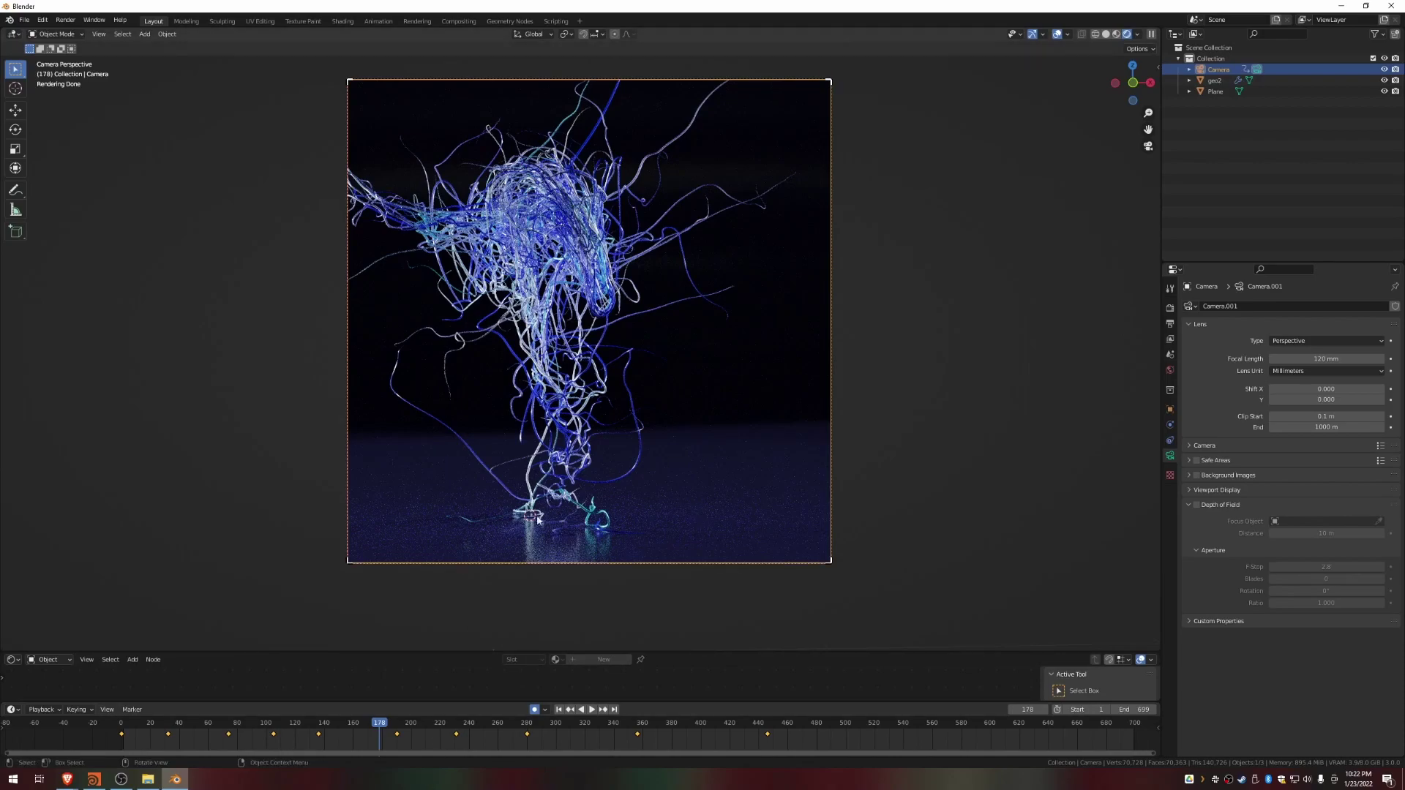
left_click_drag(380, 722, 423, 709)
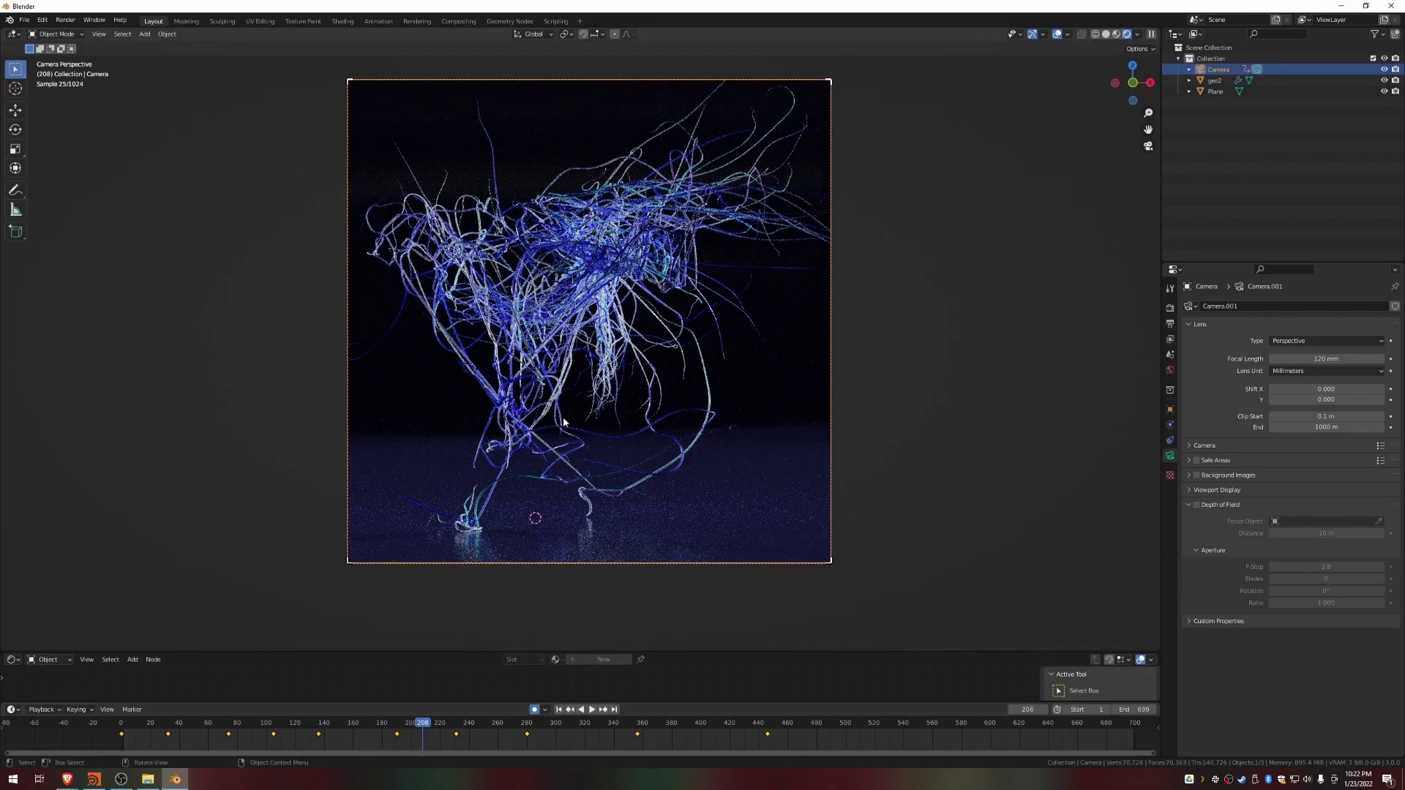
key("z")
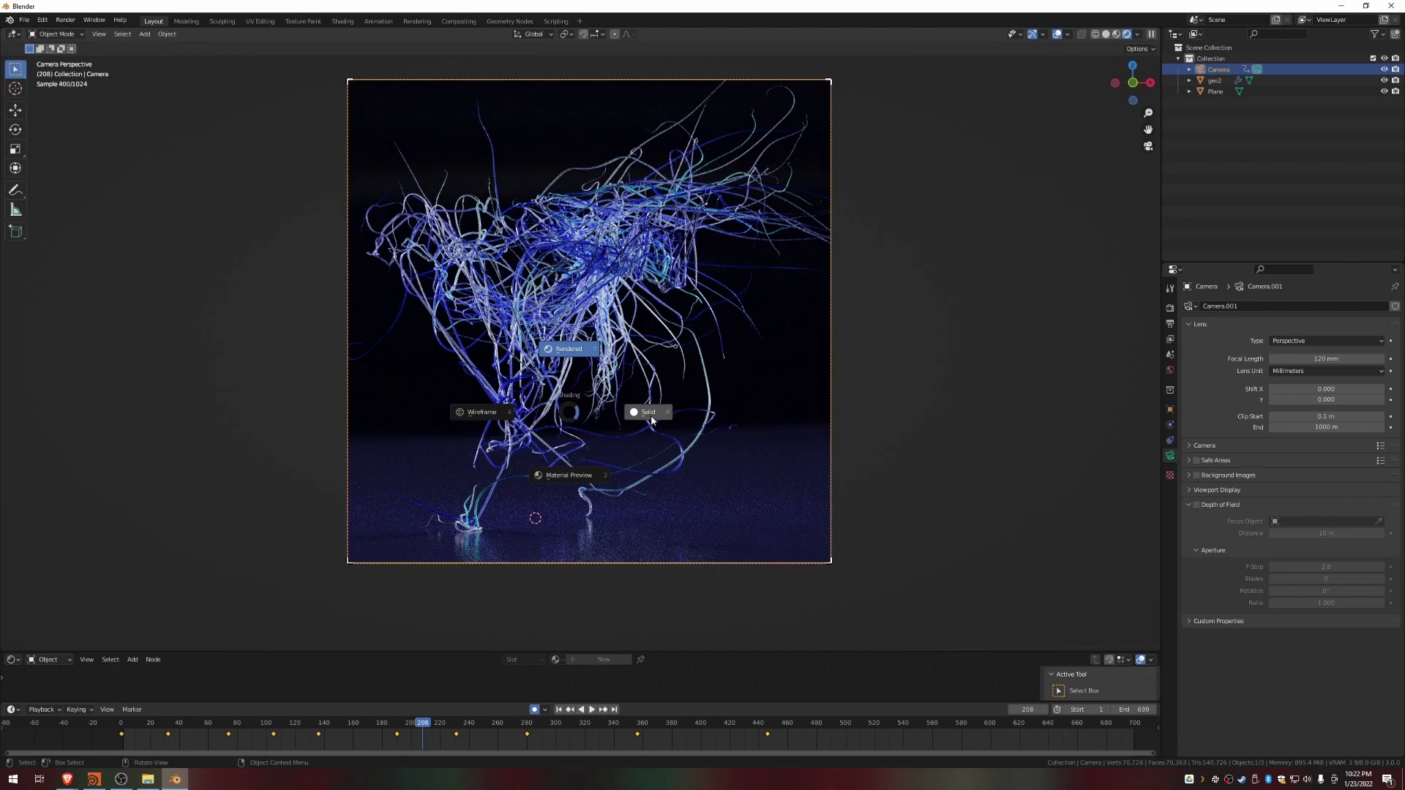
left_click(651, 417)
Step: Leave the camera view and add a cylinder mesh with six sides at the base of the ropes
middle_click_drag(553, 398, 569, 435)
scroll(515, 332, "down", 6)
mouse_move(515, 332)
middle_mouse_down()
mouse_move(533, 369)
mouse_move(518, 286)
mouse_move(551, 415)
mouse_move(542, 400)
middle_mouse_up()
scroll(541, 381, "up", 2)
key("shift+a")
mouse_move(537, 406)
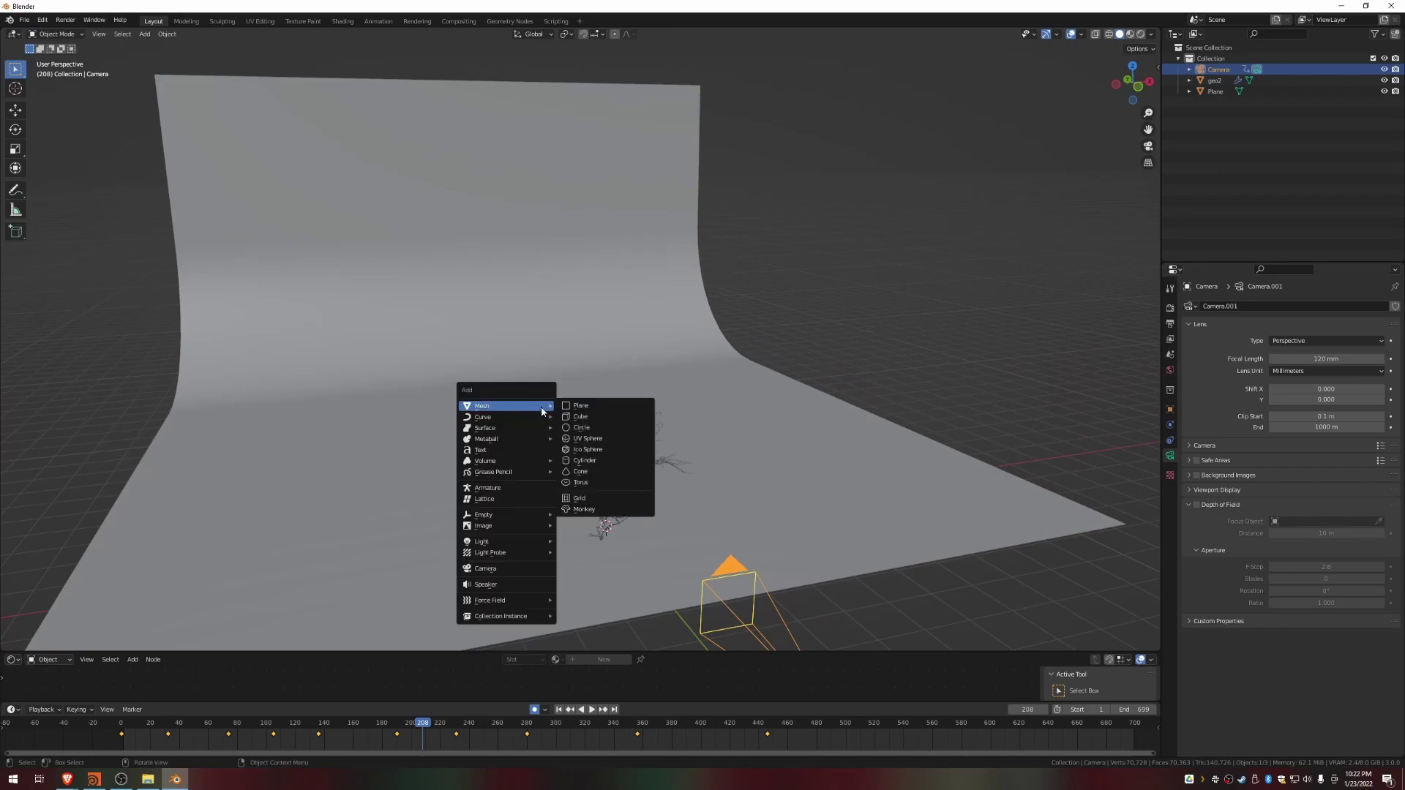
left_click(577, 461)
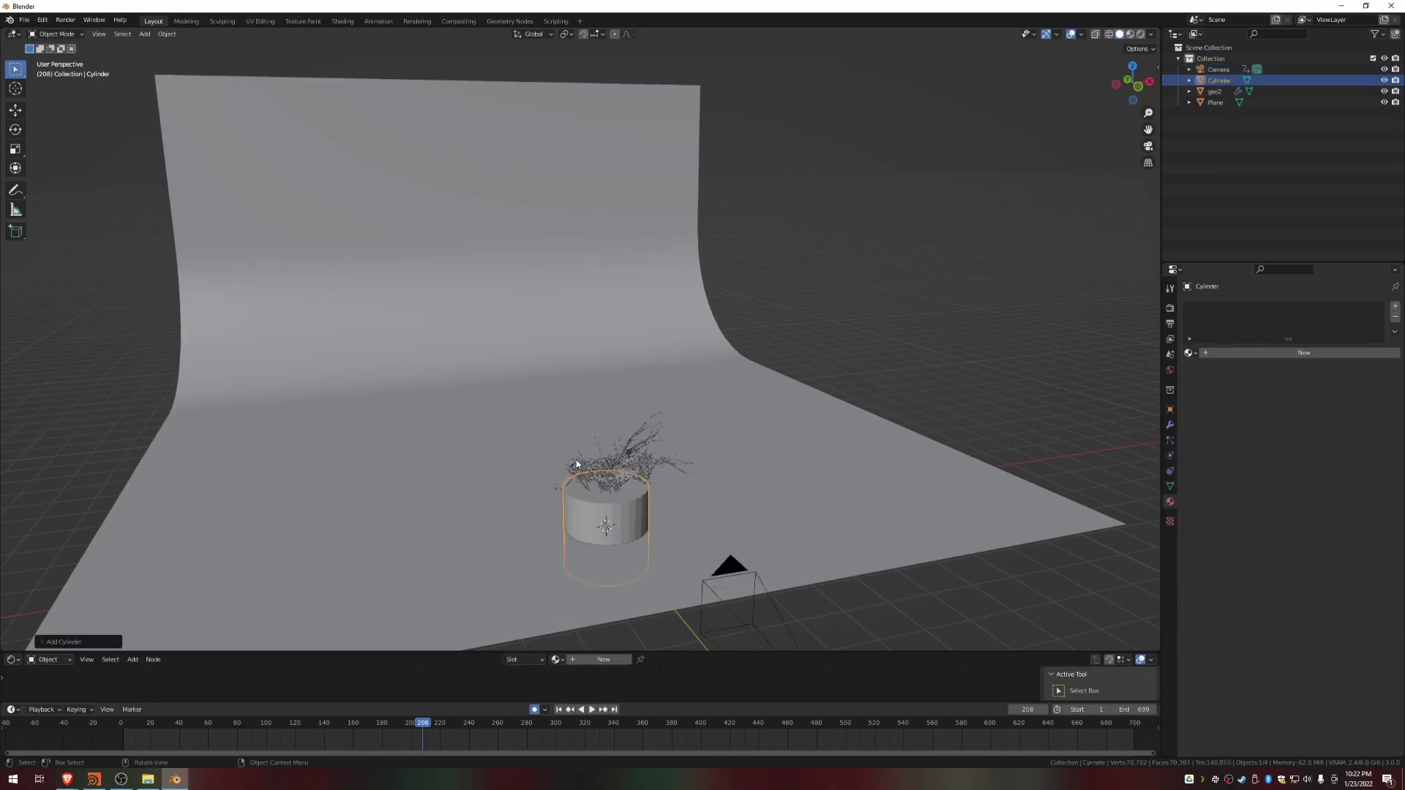
key("F9")
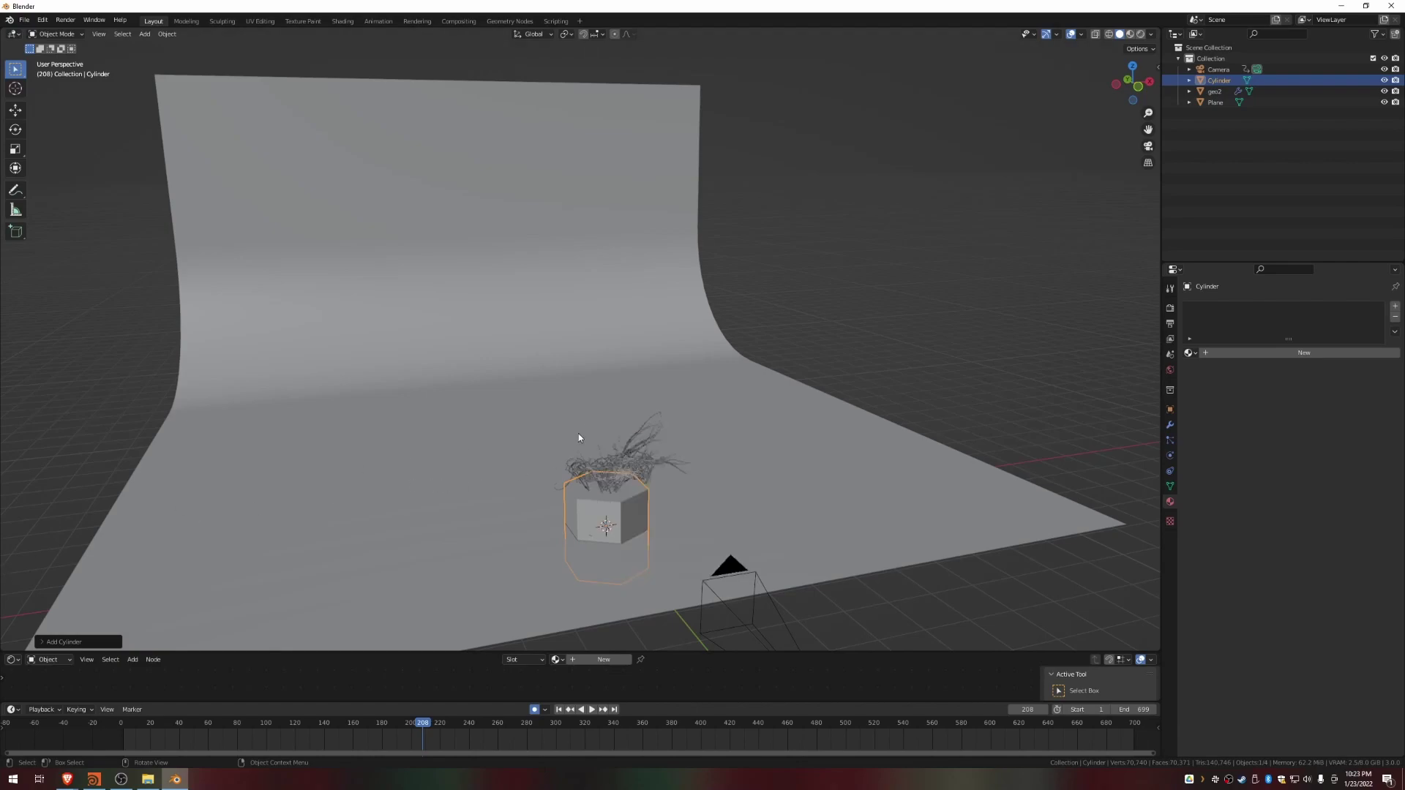
Step: Raise the hexagonal cylinder along Z to stand on the floor and rotate it 90 degrees about X to face the camera
middle_click_drag(621, 543, 686, 545)
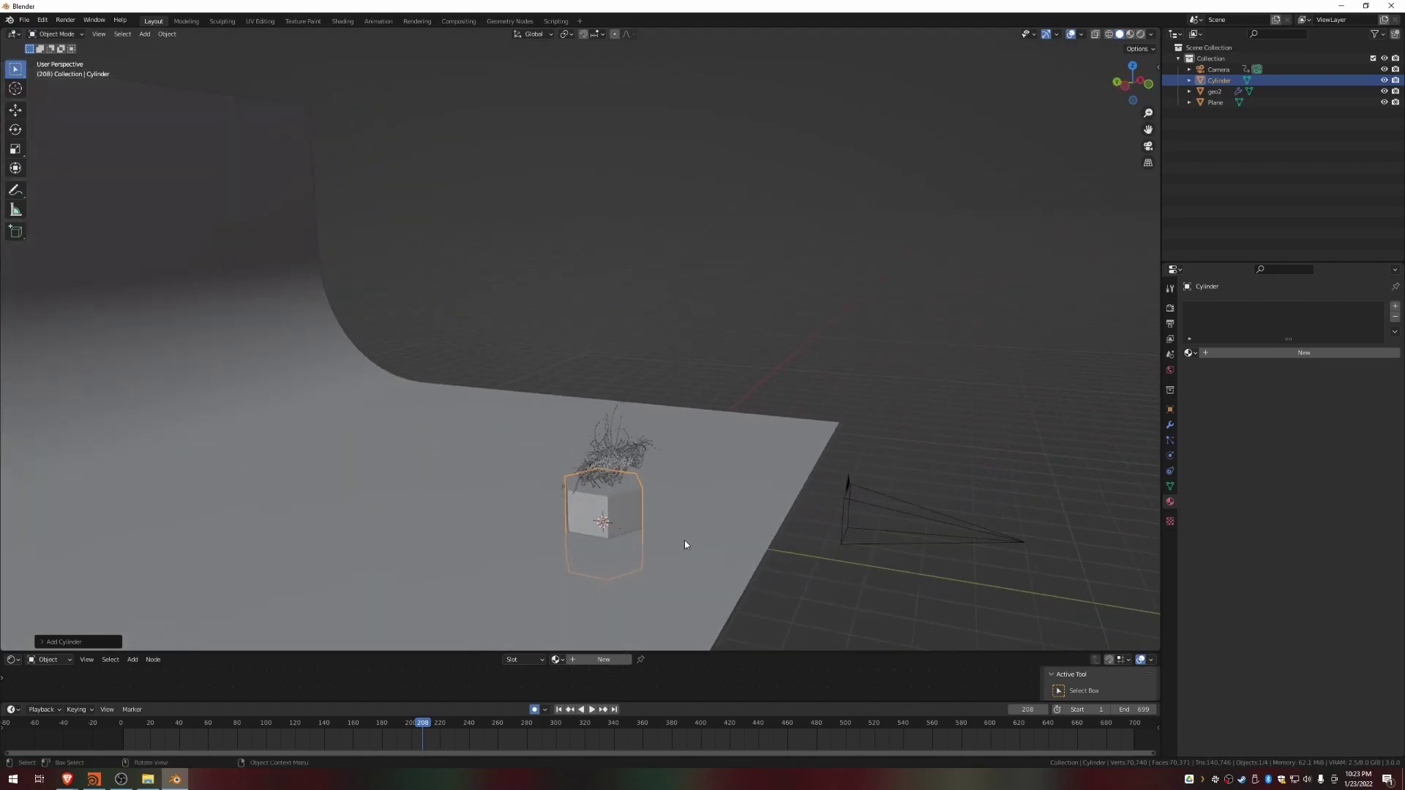
key("g")
key("z")
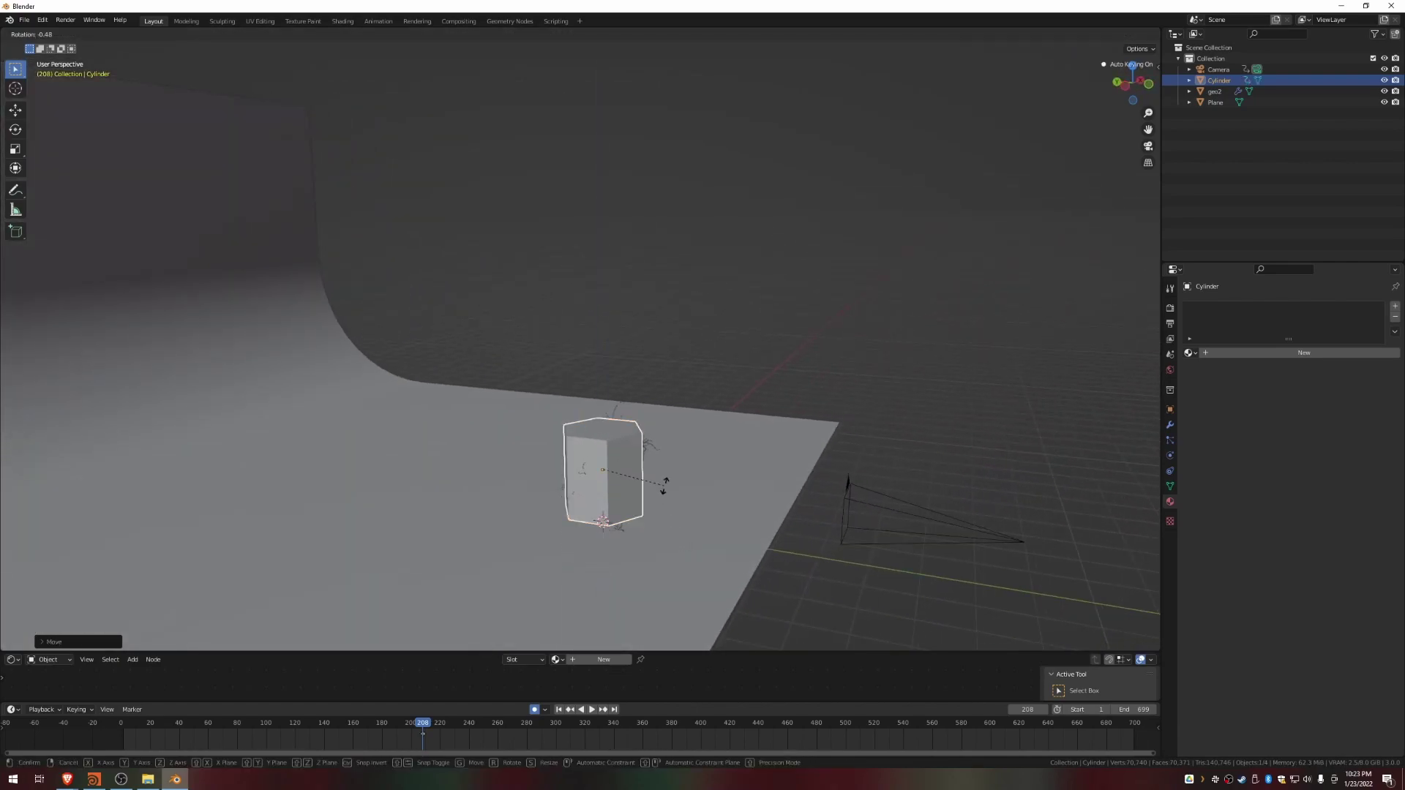
type("90")
key("Return")
Step: Flatten the hexagonal cylinder along Y and rotate it about Y until a flat edge faces the floor
key("s")
key("y")
left_click(645, 477)
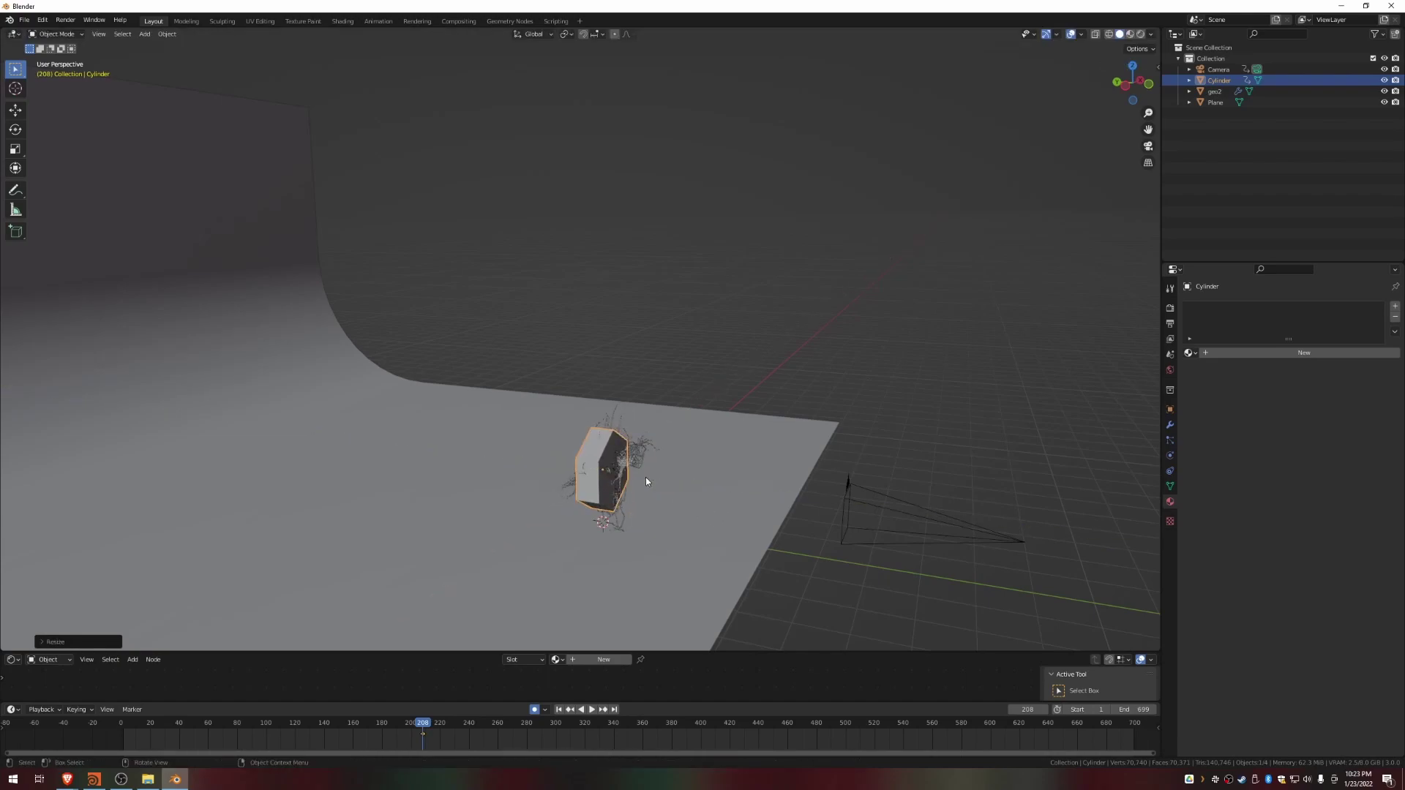
middle_click_drag(645, 477, 618, 461)
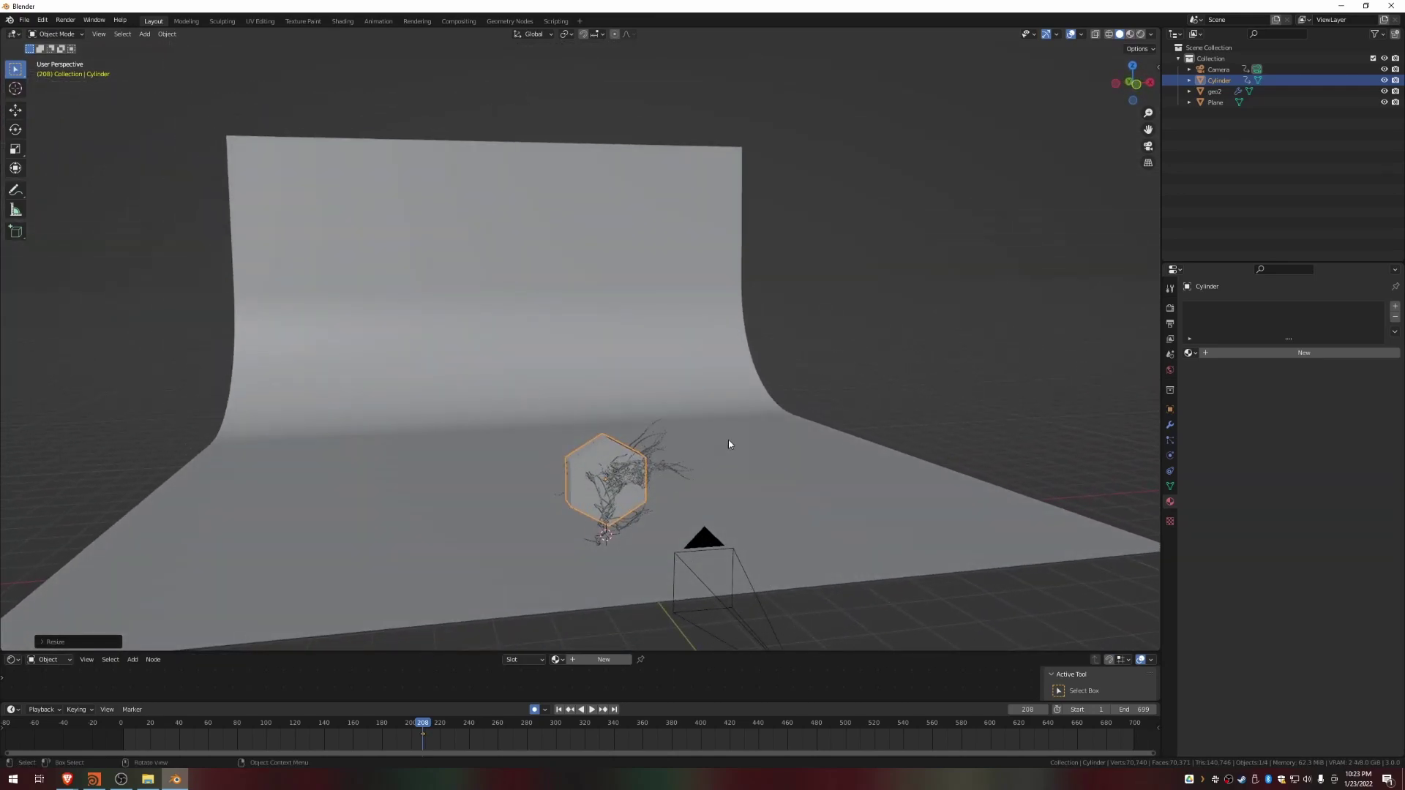
key("r")
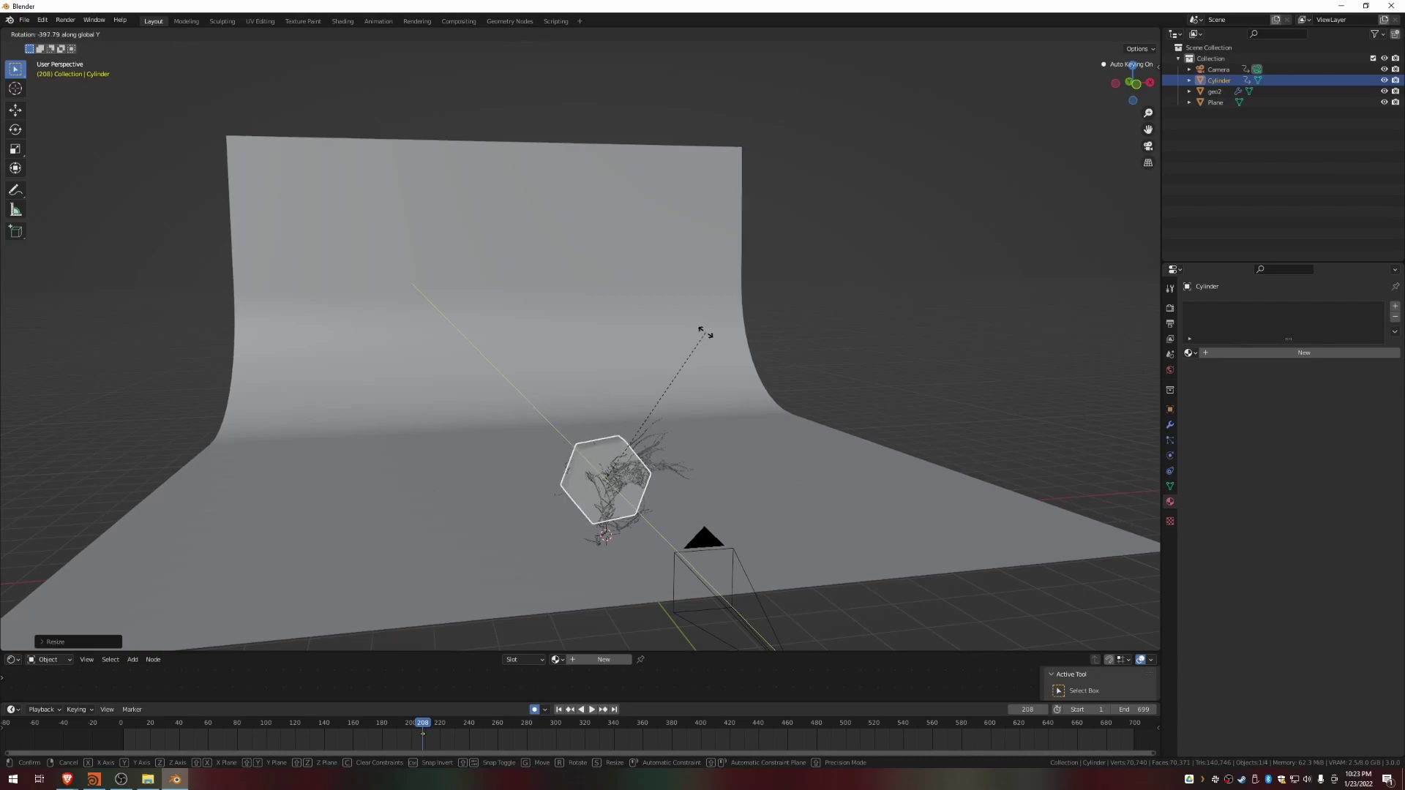
key("Return")
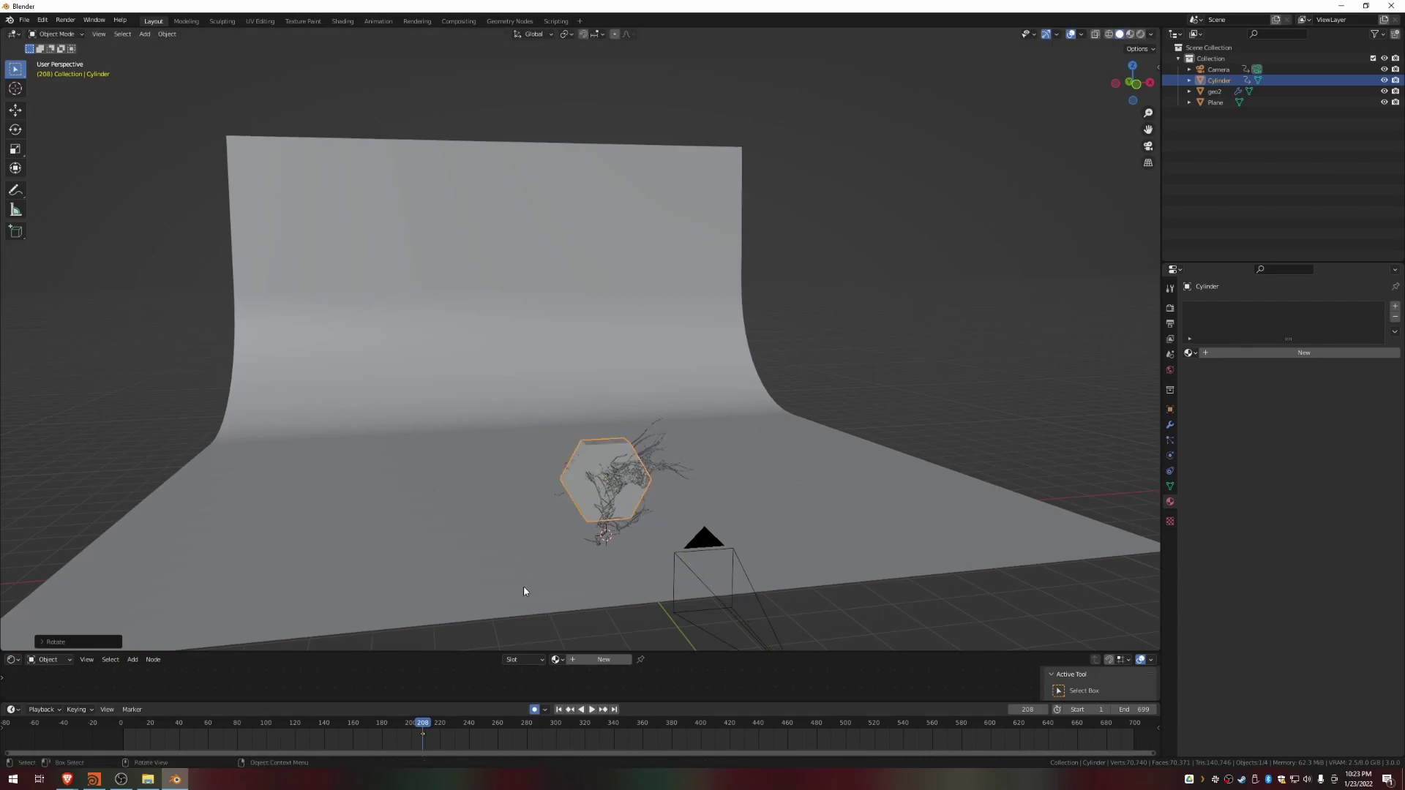
Step: Move the hexagonal cylinder far back along Y behind the ropes and view the scene from the front
middle_click_drag(574, 444, 669, 463)
key("g")
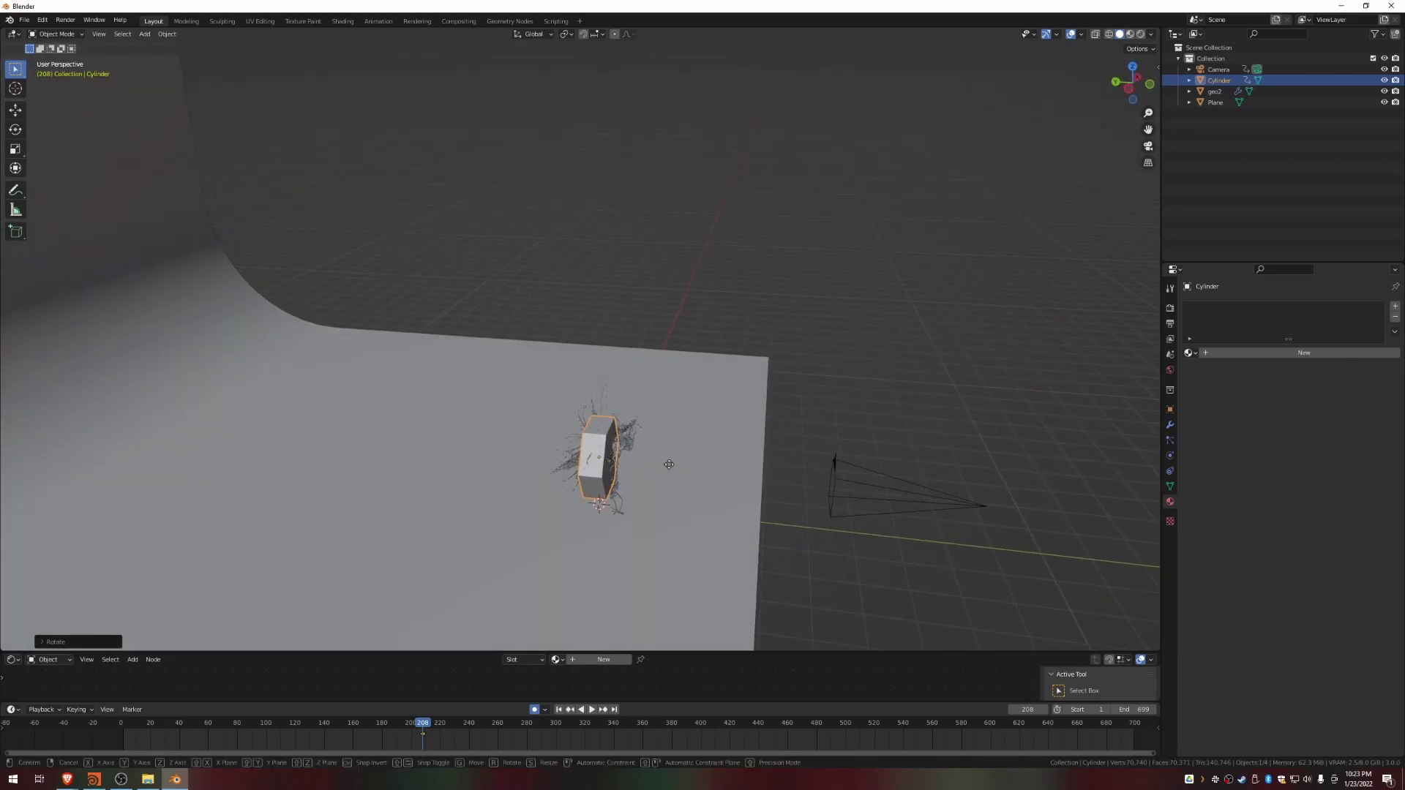
key("y")
left_click(134, 411)
middle_click_drag(130, 377, 159, 381)
key("KP_1")
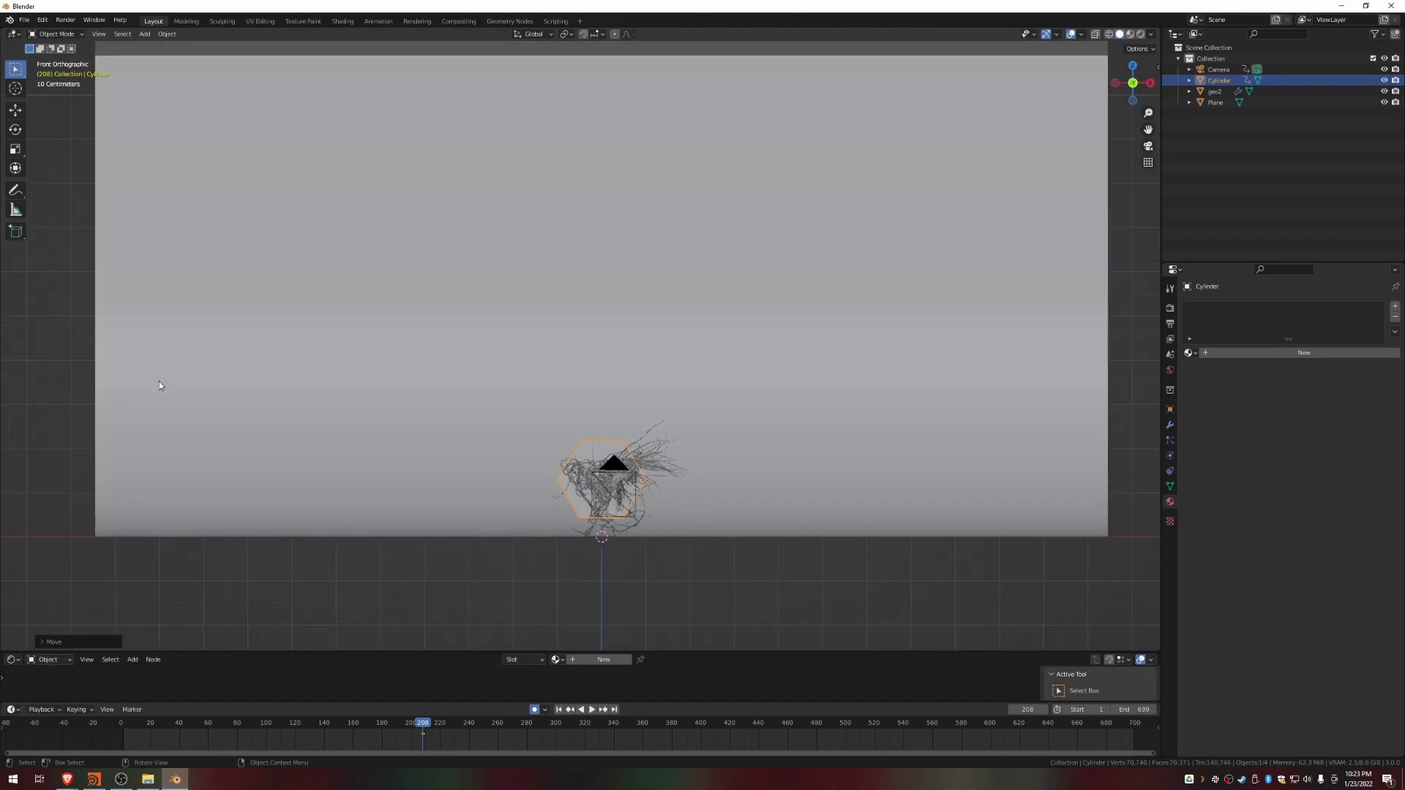
Step: Move the hexagonal cylinder sideways in the front view until it stands clear to the left of the ropes
scroll(655, 522, "up", 3)
middle_click_drag(655, 521, 633, 233, "shift")
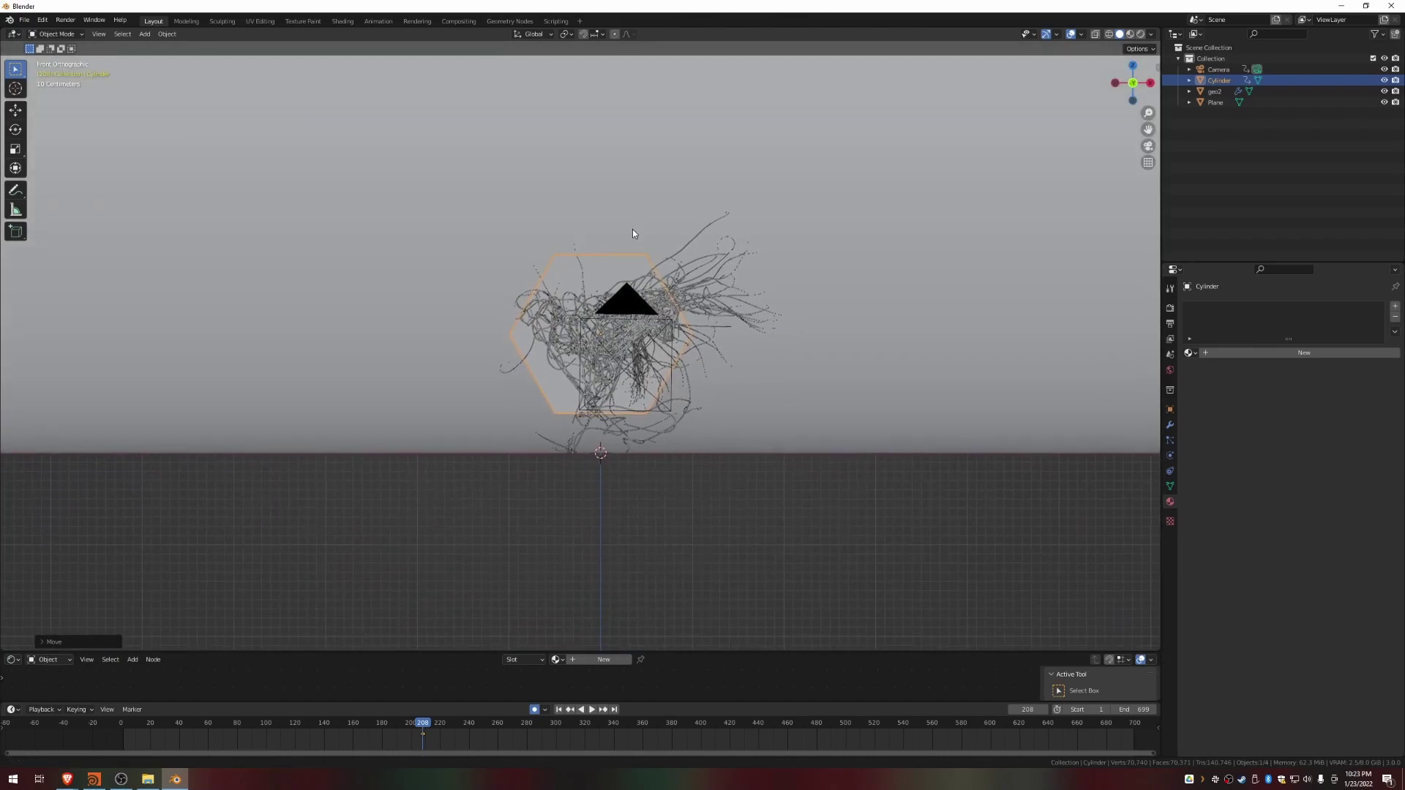
key("g")
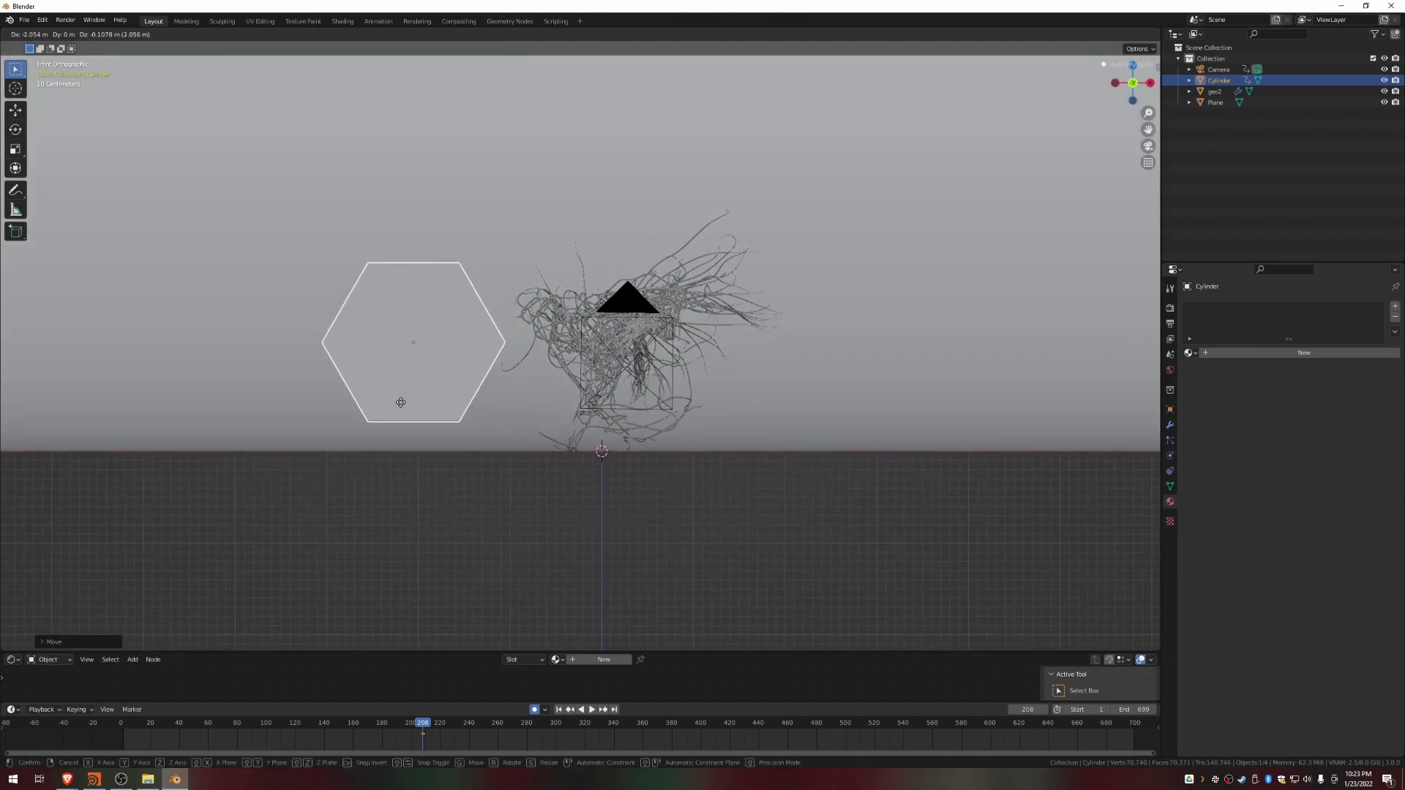
left_click(389, 399)
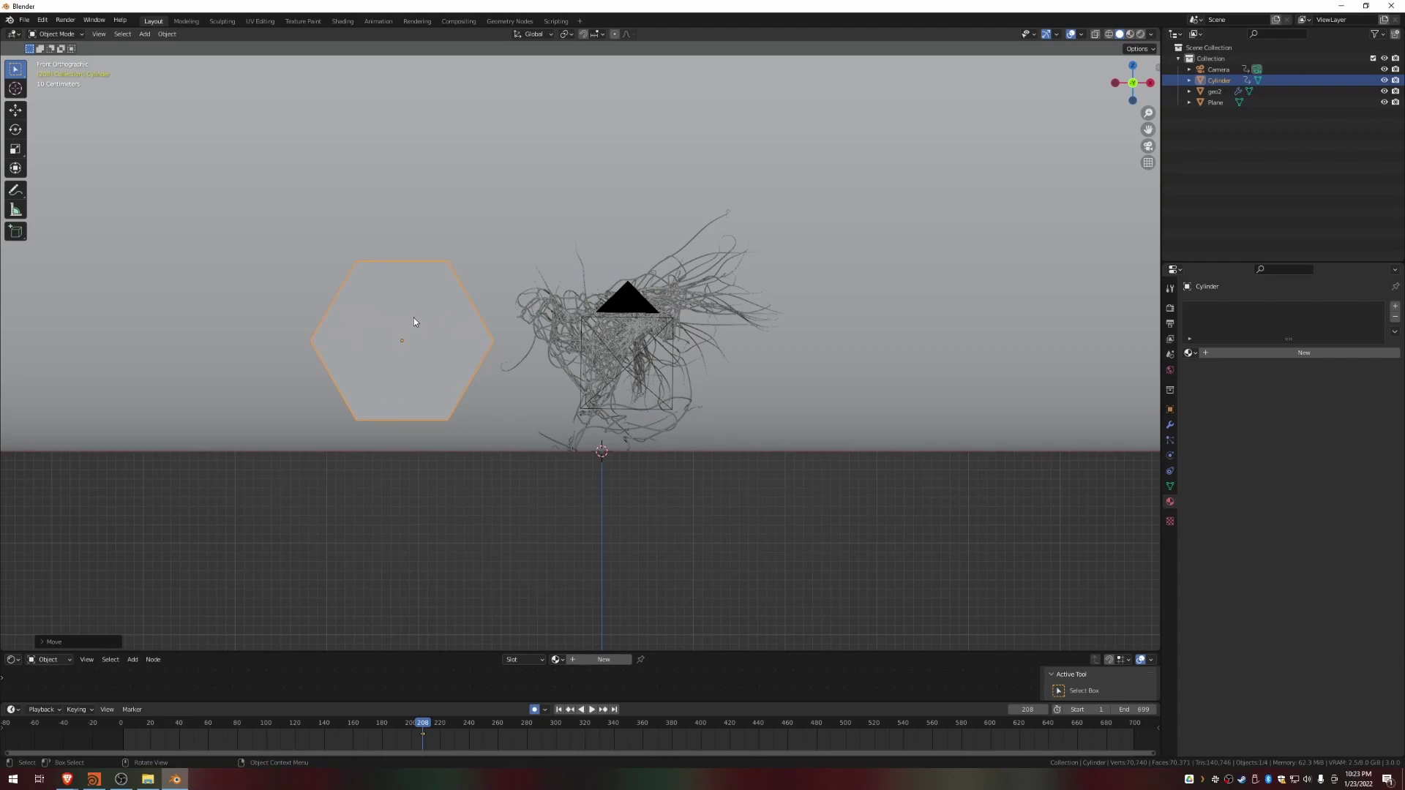
Step: Raise the hexagon's mesh along Z in Edit Mode so its origin sits at the bottom edge, returning to Object Mode
key("Tab")
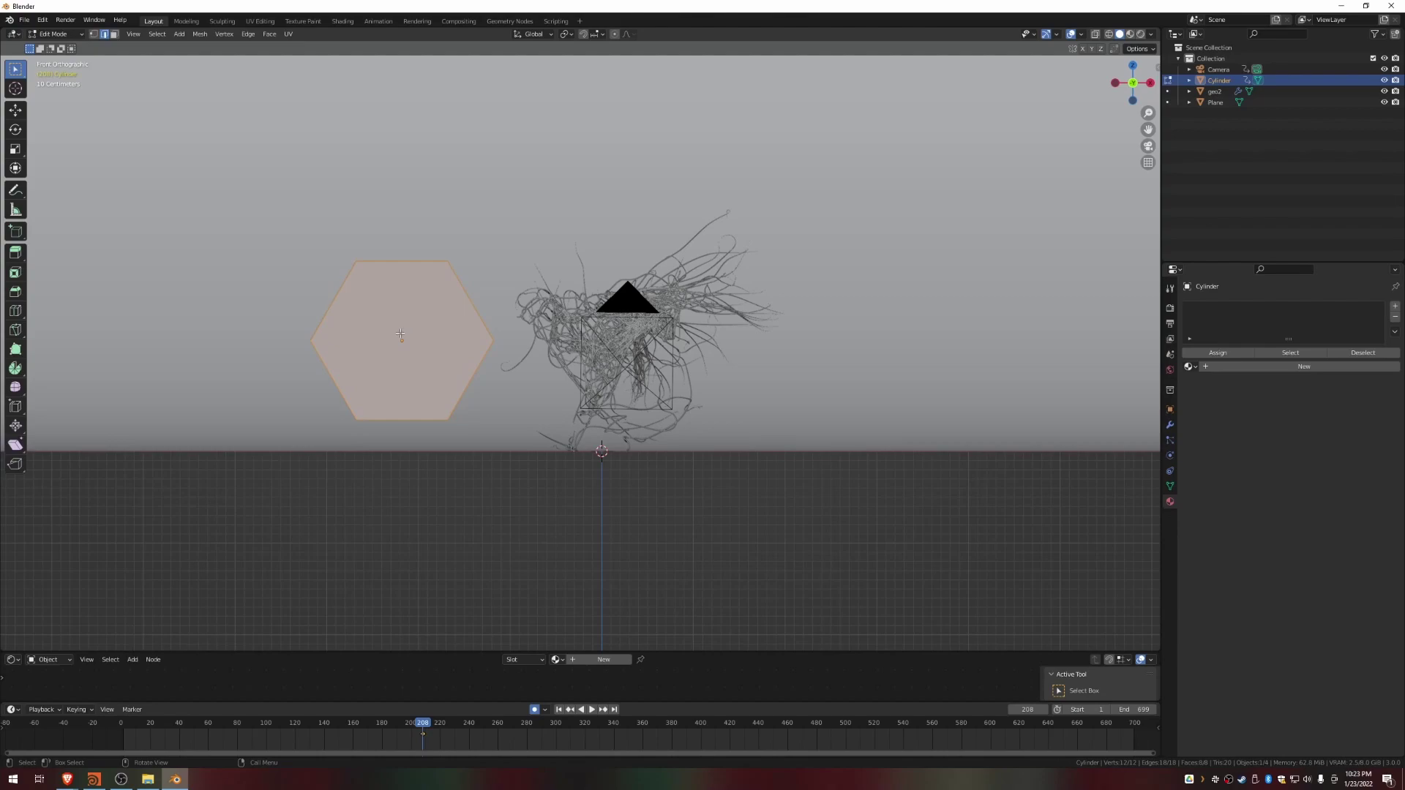
key("g")
key("z")
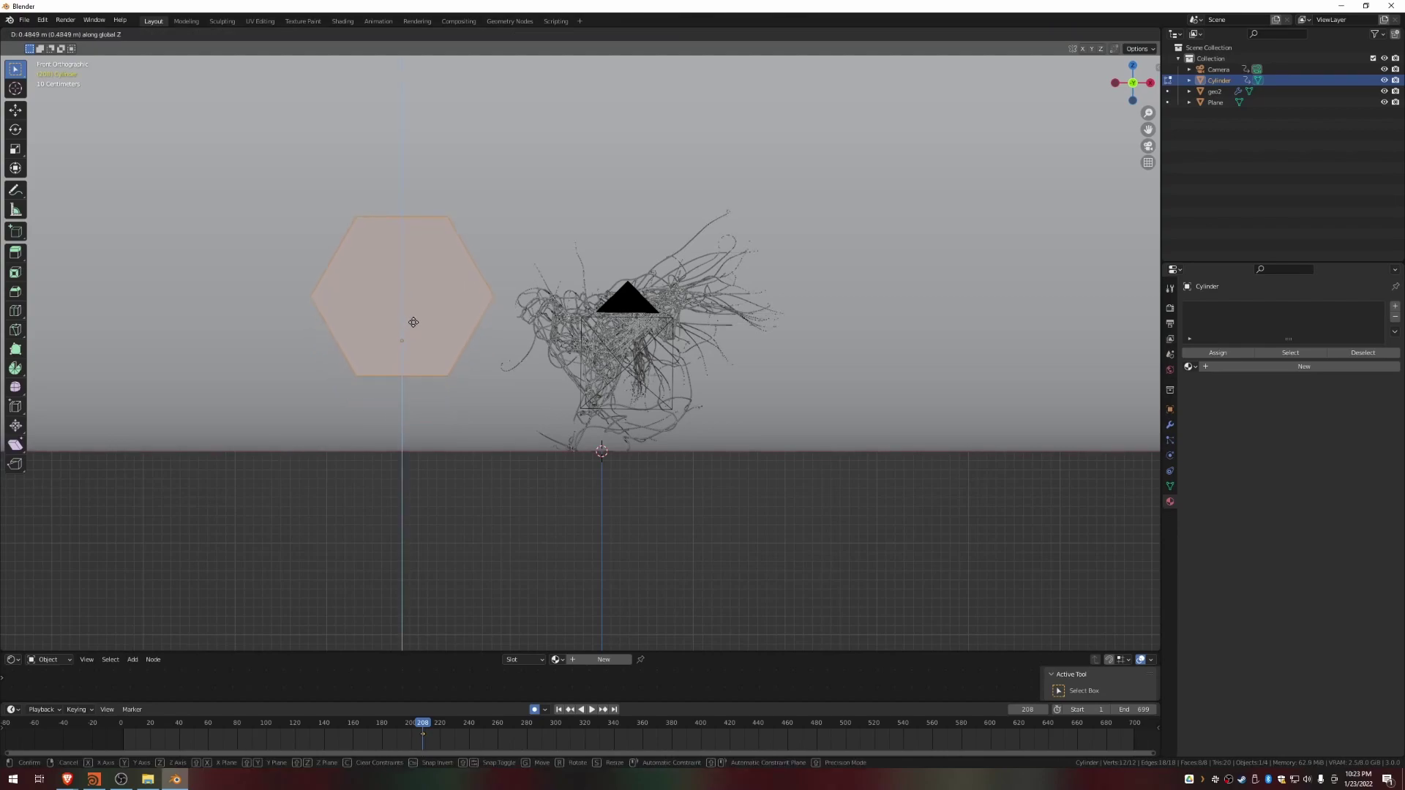
left_click(439, 287)
scroll(440, 287, "up", 6)
scroll(258, 335, "down", 5)
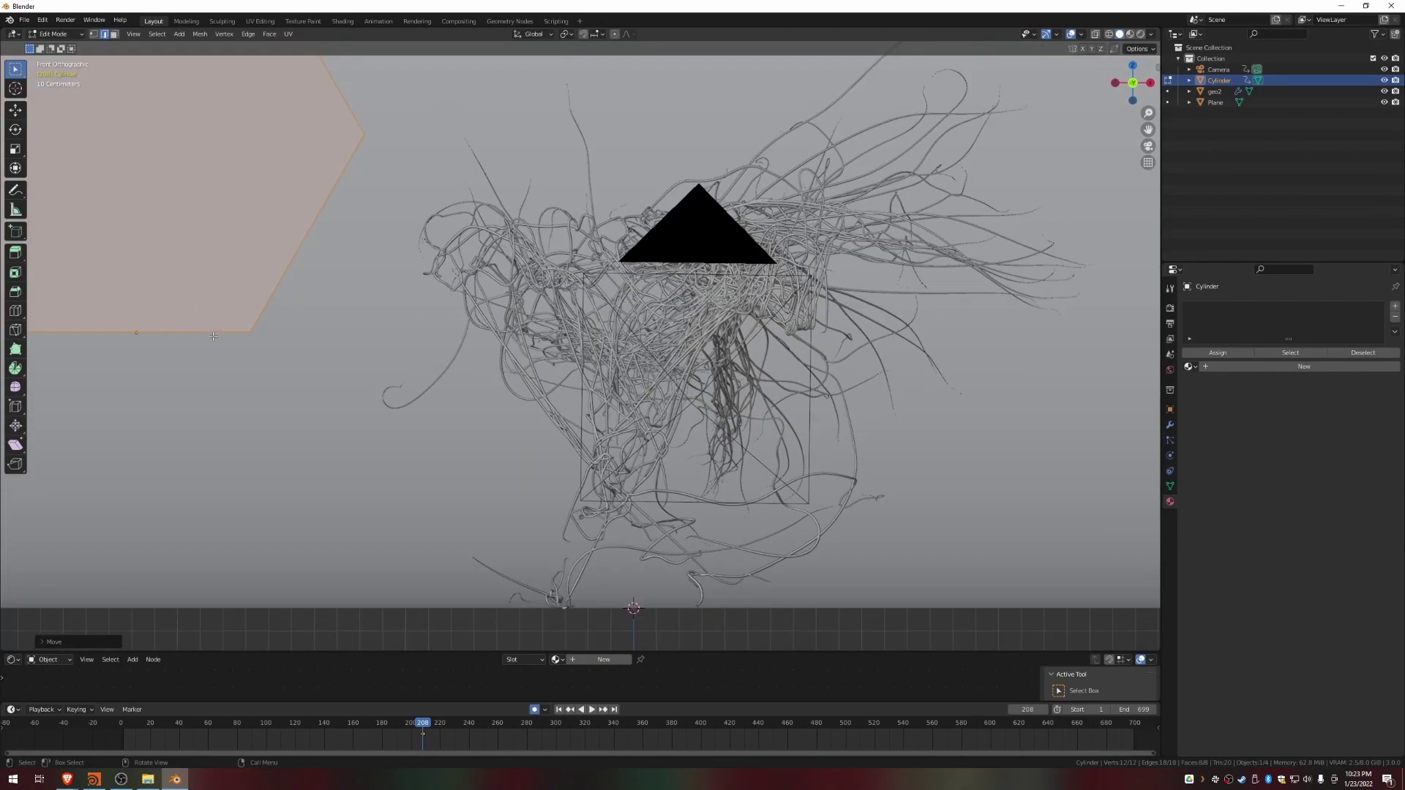
key("Tab")
Step: Lower the hexagon onto the floor and move it back along Y toward the backdrop
key("g")
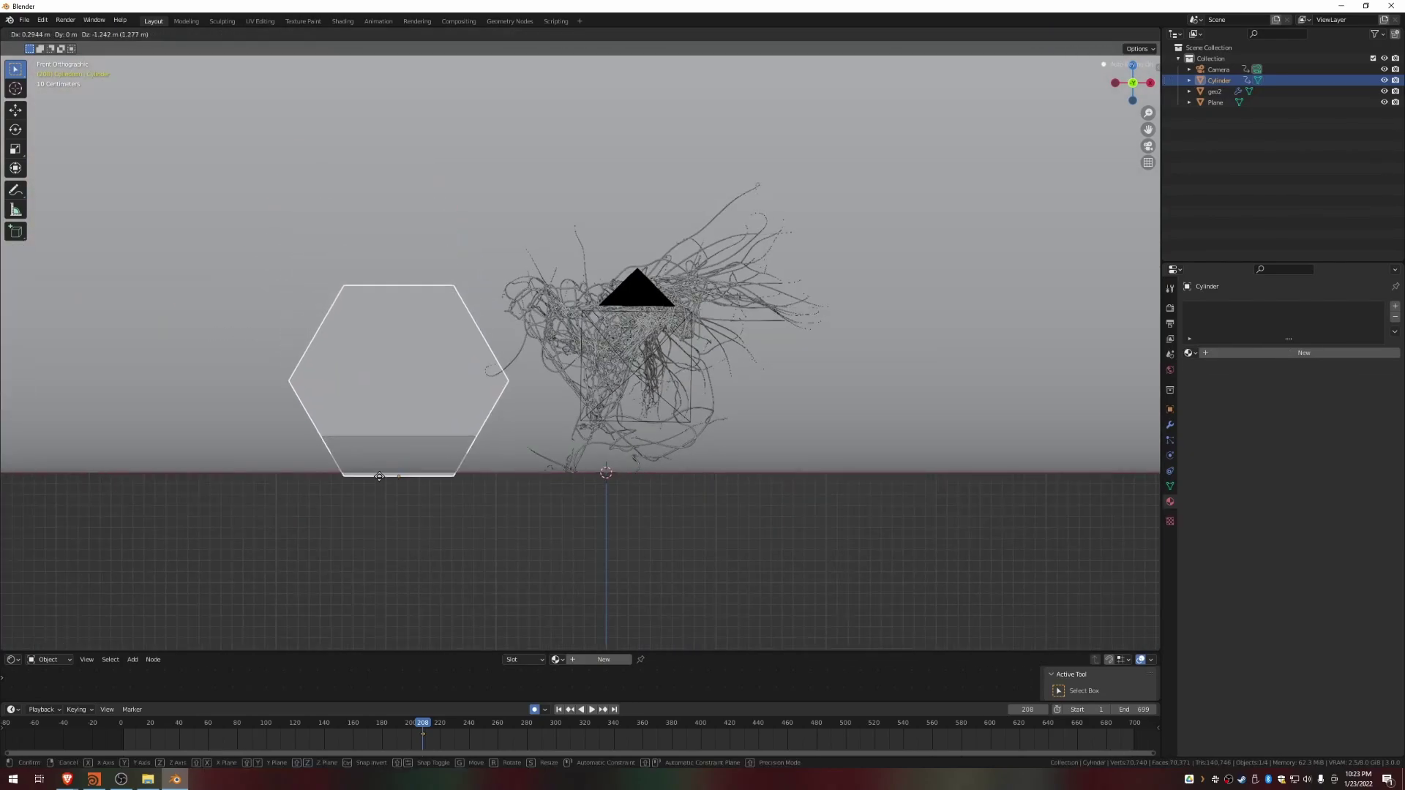
left_click(382, 469)
middle_click_drag(383, 474, 573, 476)
scroll(424, 426, "down", 1)
key("g")
key("y")
left_click(671, 528)
Step: Enlarge the hexagon uniformly, judging its size against the ropes through the camera
key("s")
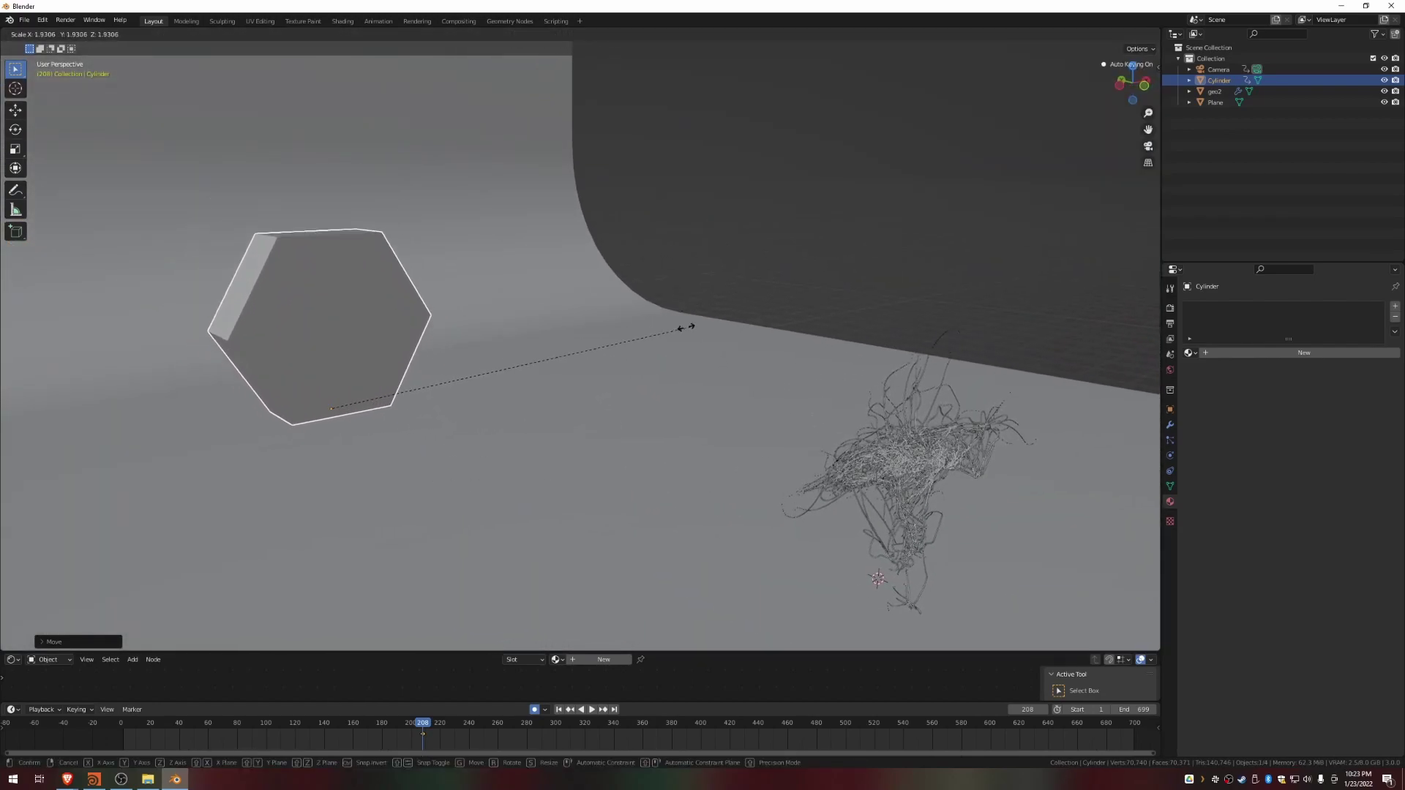
left_click(533, 322)
key("KP_0")
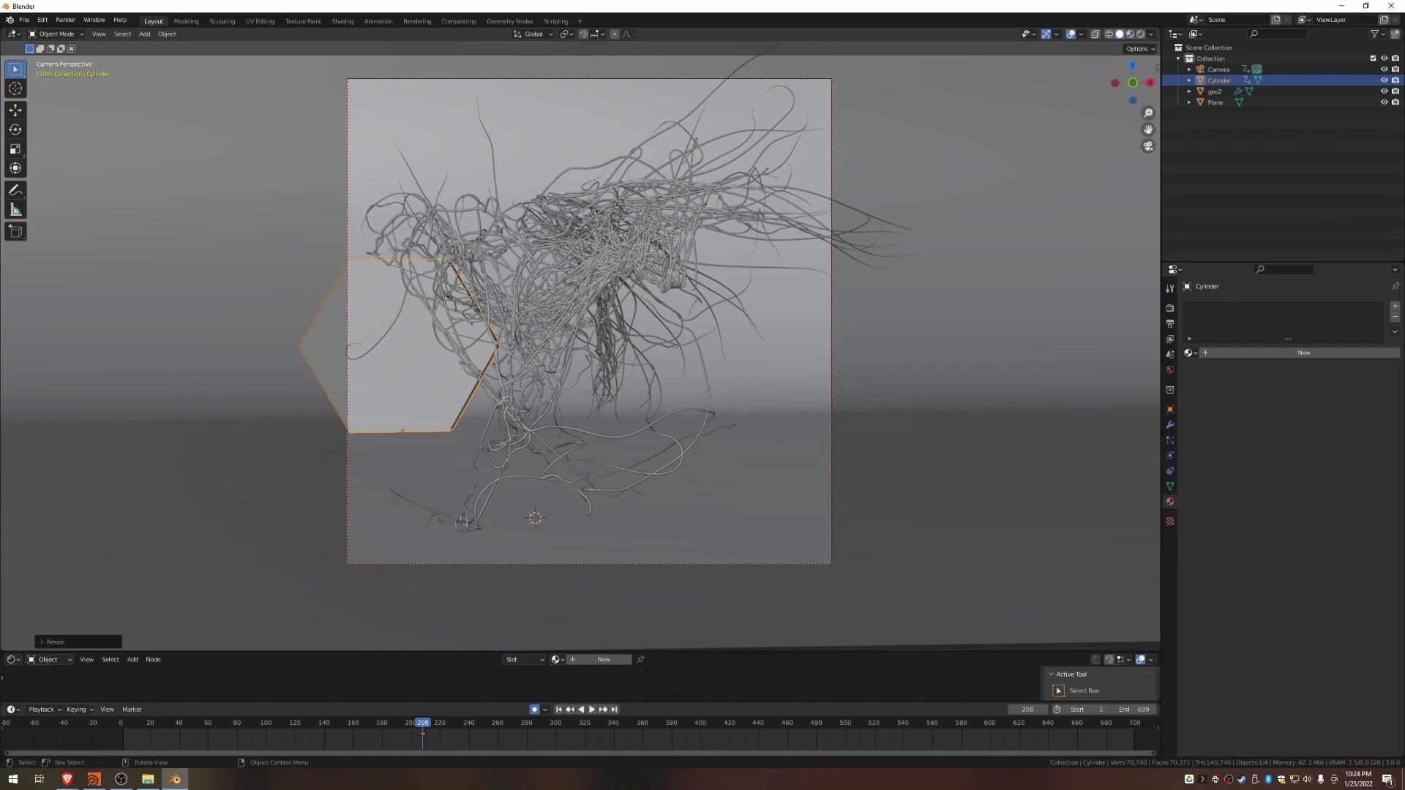
key("s")
left_click(761, 259)
Step: Slide the hexagon across the floor behind the ropes with its height locked and rotate it about Z
key("g")
key("shift+z")
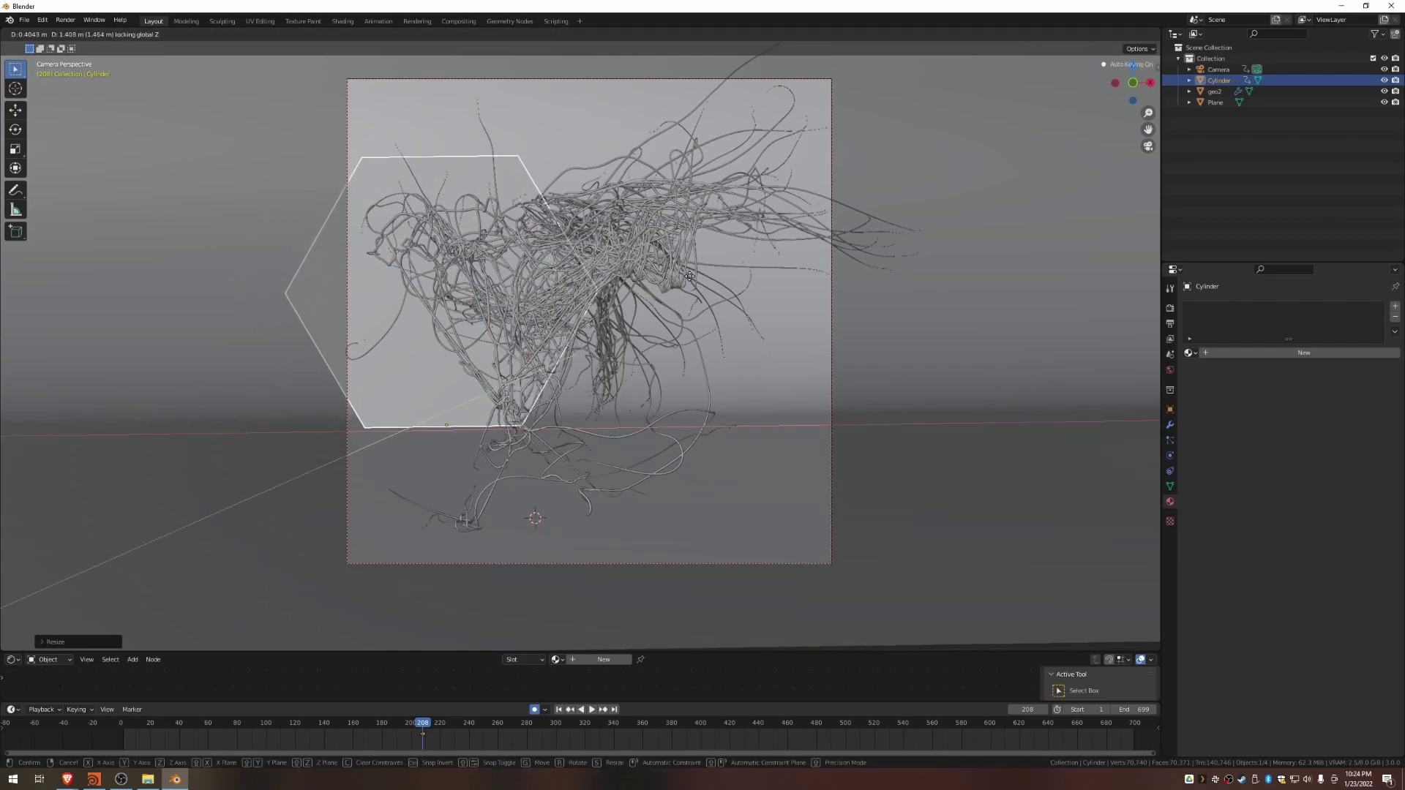
left_click(744, 268)
key("r")
key("z")
left_click(712, 219)
Step: Show the rendered view and assign the existing Material.002 to the hexagon
key("z")
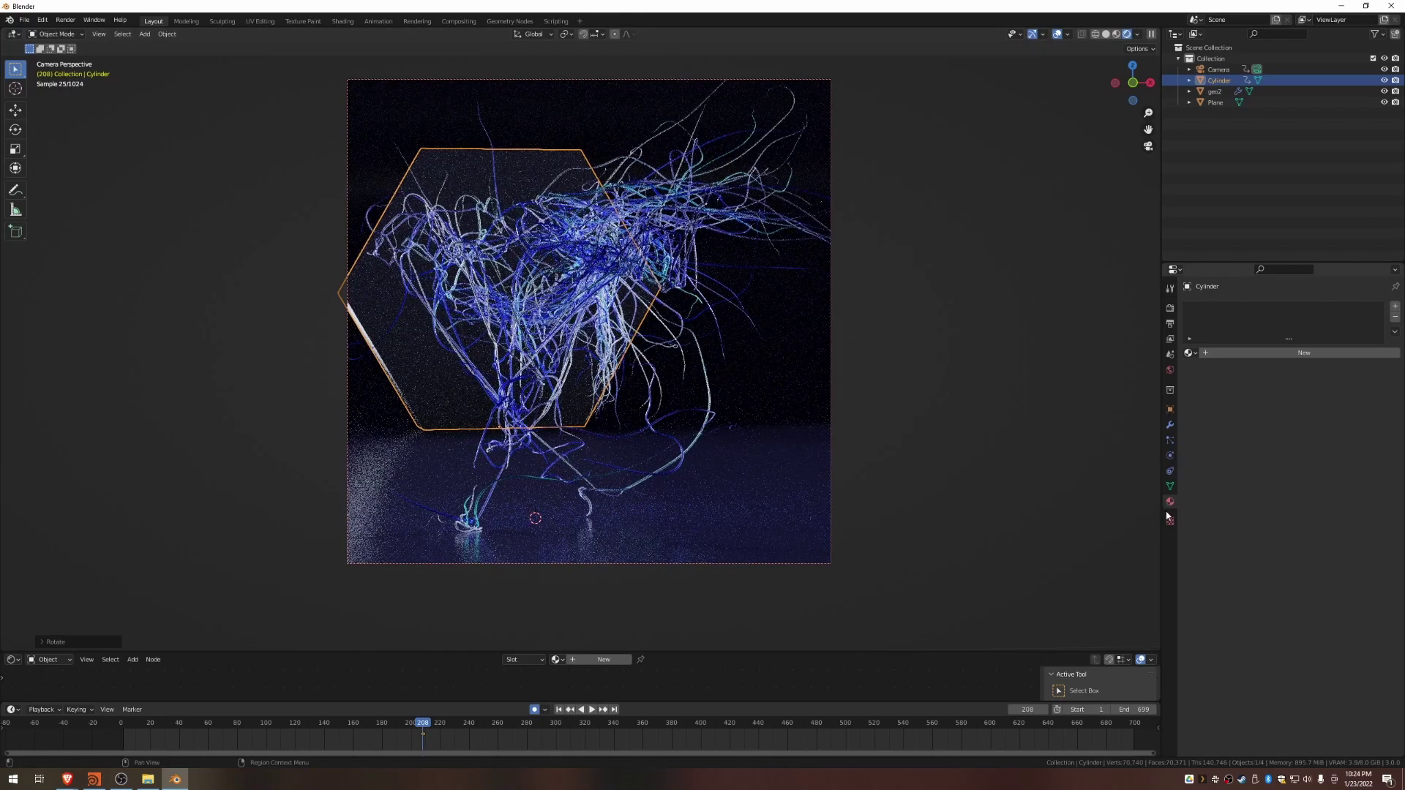
left_click(1191, 353)
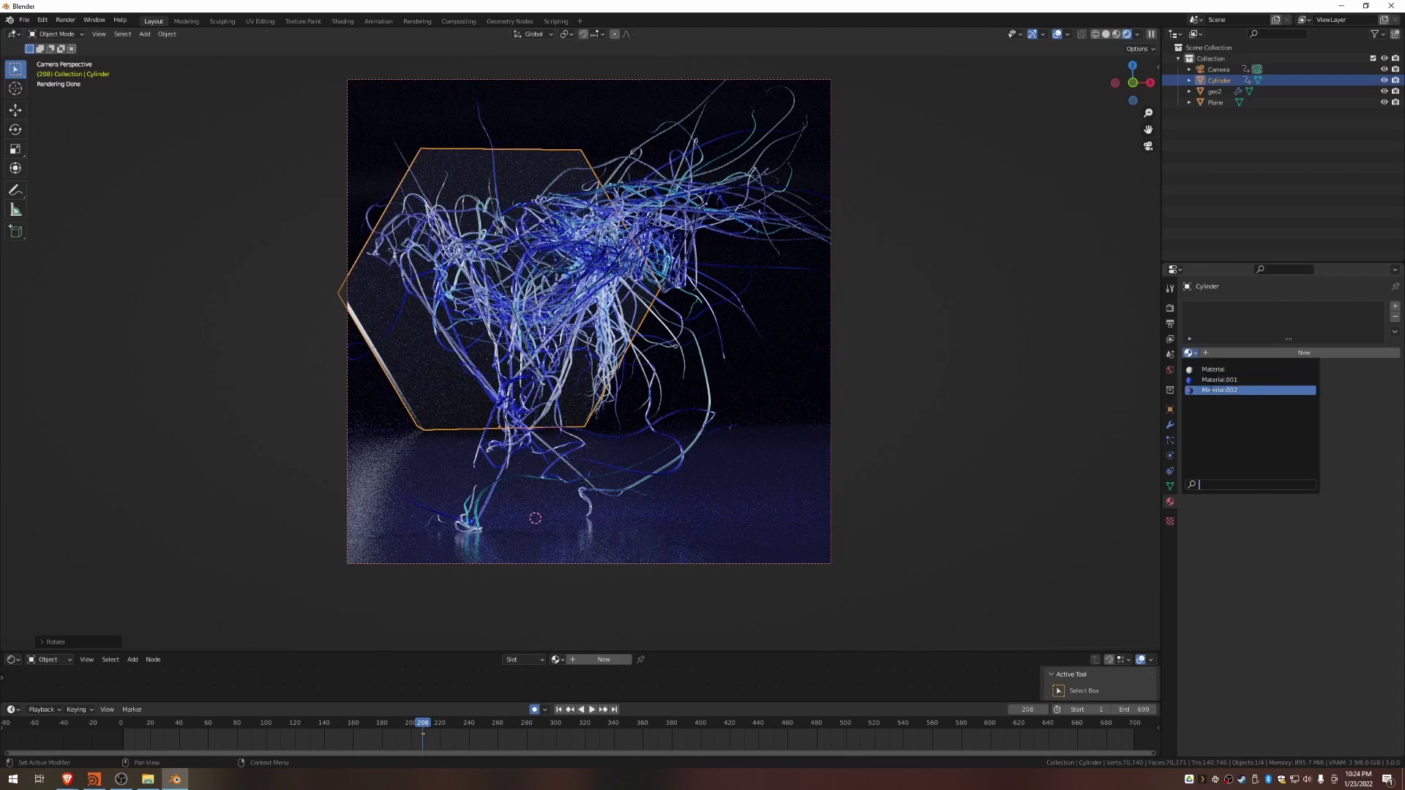
left_click(1210, 381)
left_click(1191, 353)
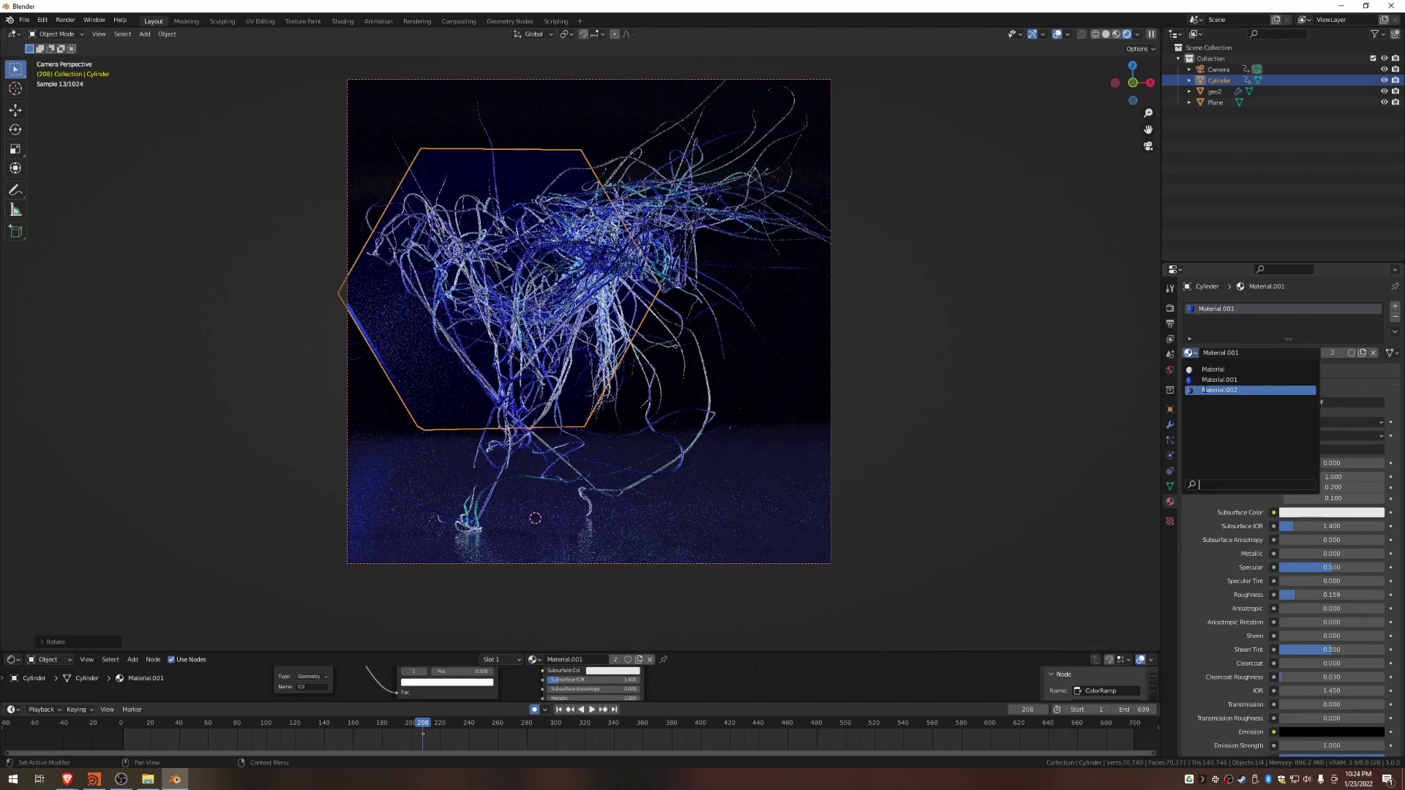
left_click(1209, 391)
Step: Rename the backdrop plane's material as Background
left_click(1215, 104)
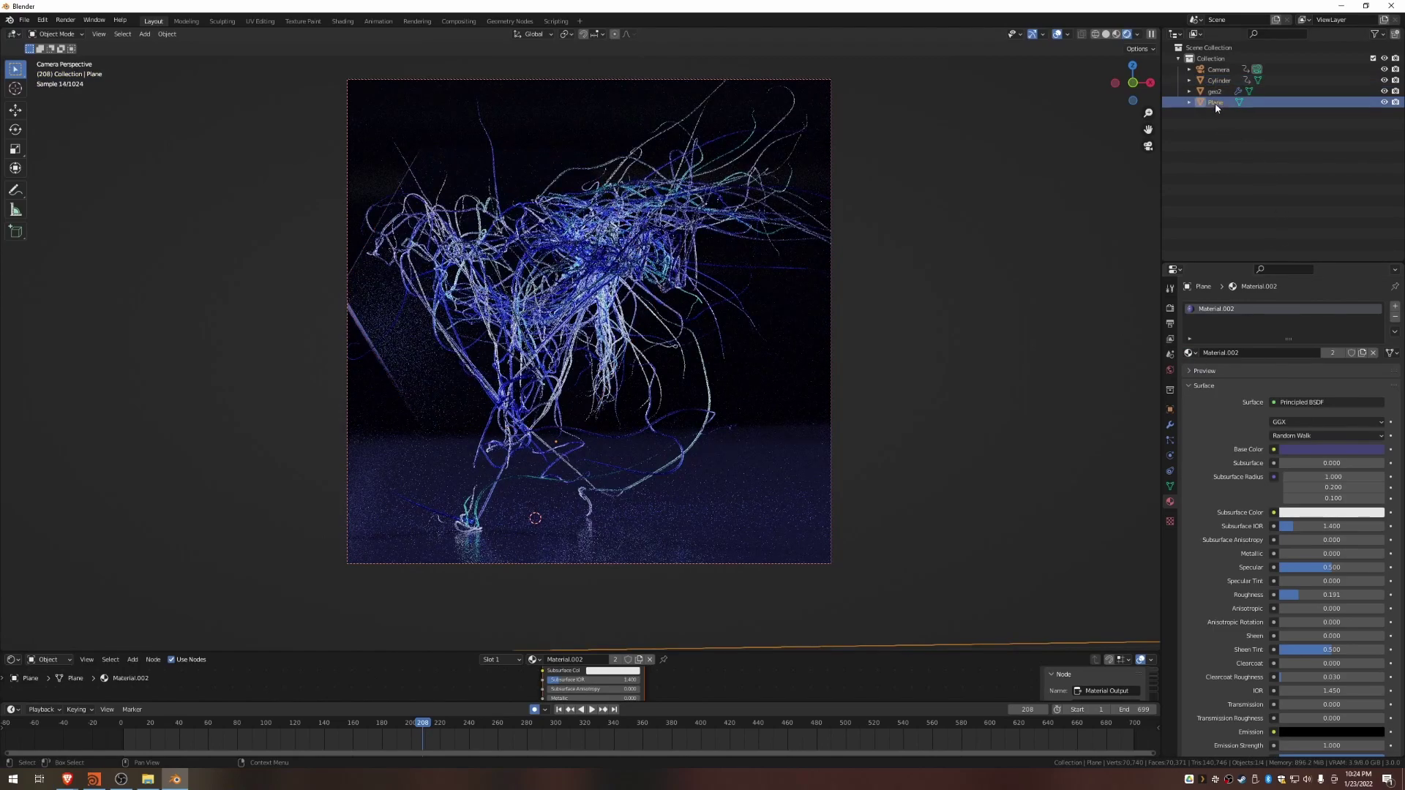
left_click(1255, 352)
type("Background")
key("Return")
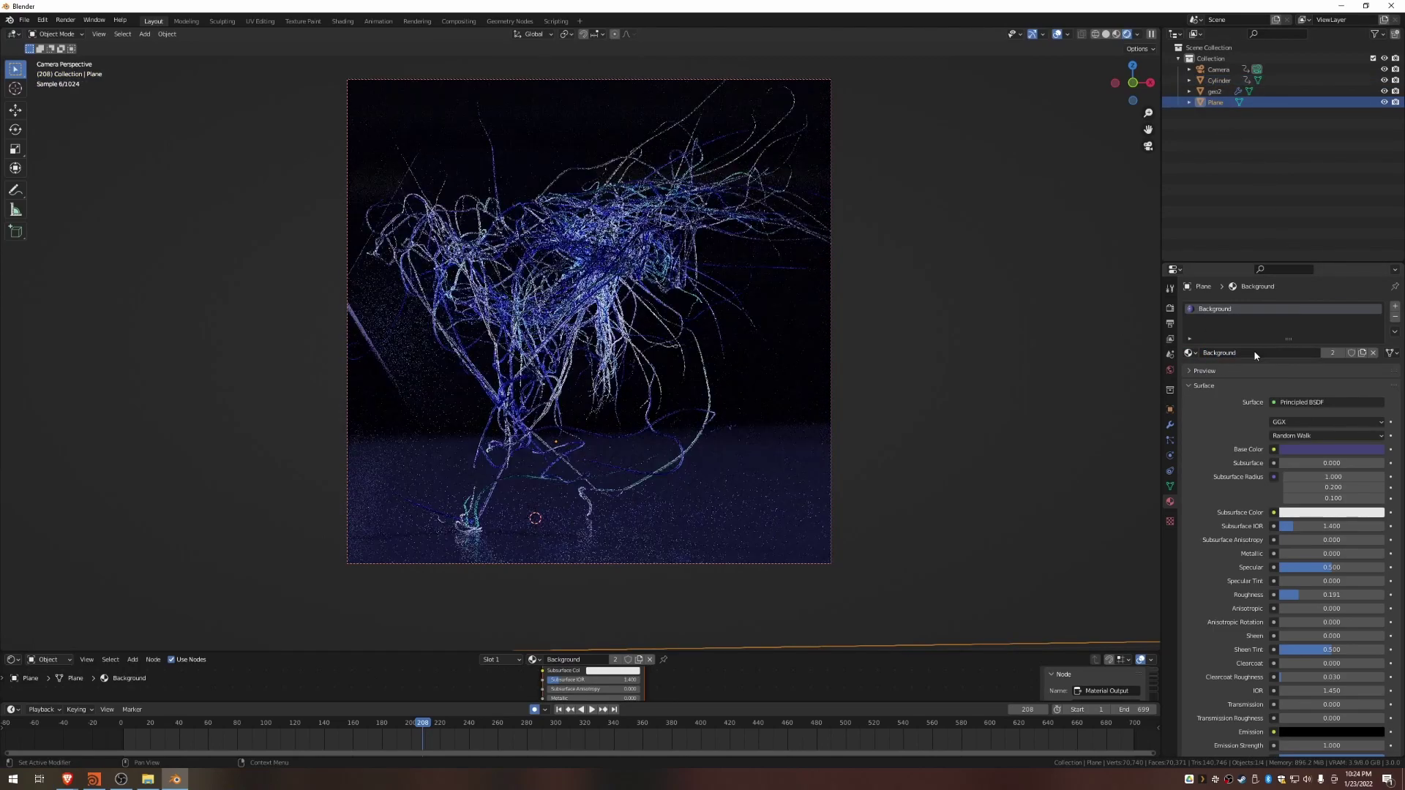
Step: Rotate the hexagonal cylinder about Z so its side faces turn toward the camera
left_click(1220, 81)
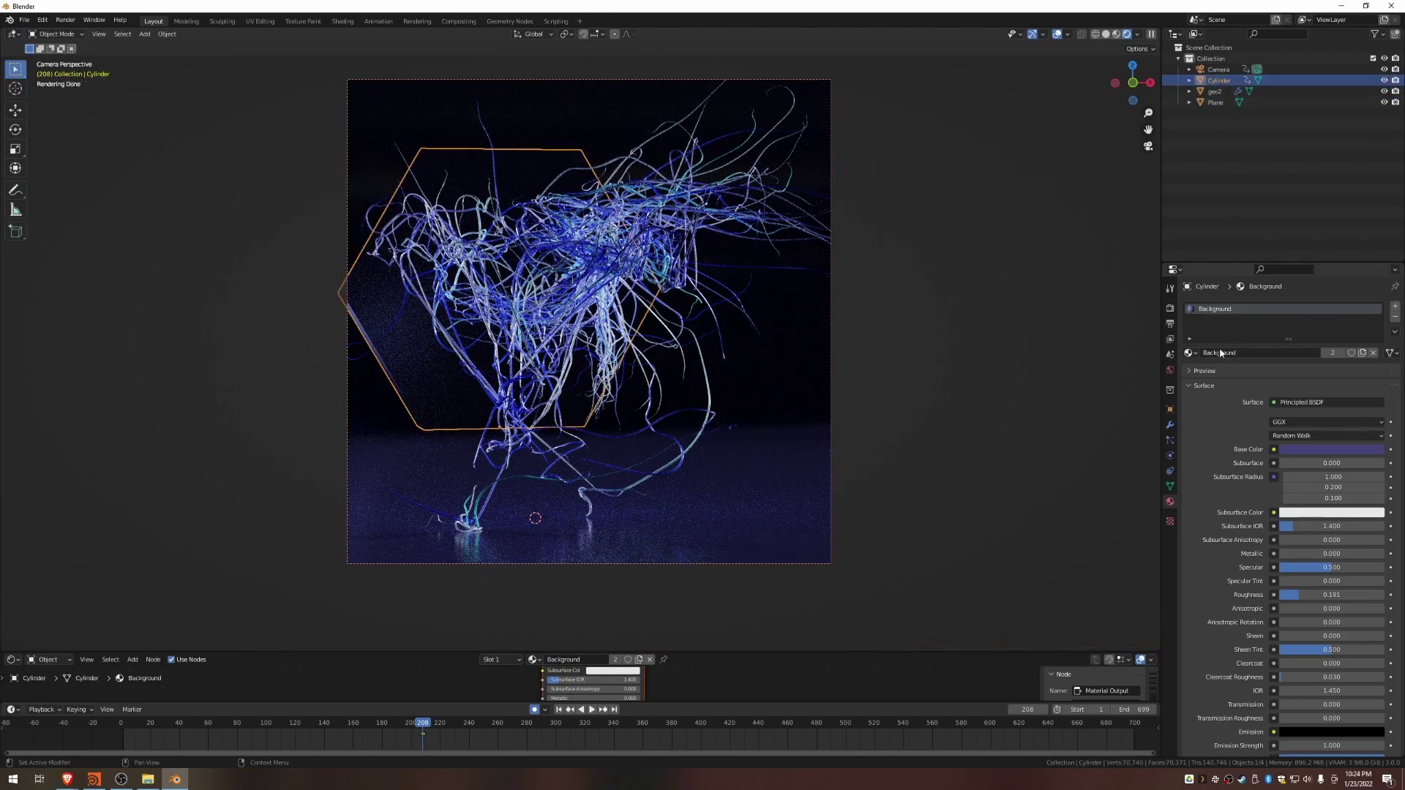
key("r")
key("z")
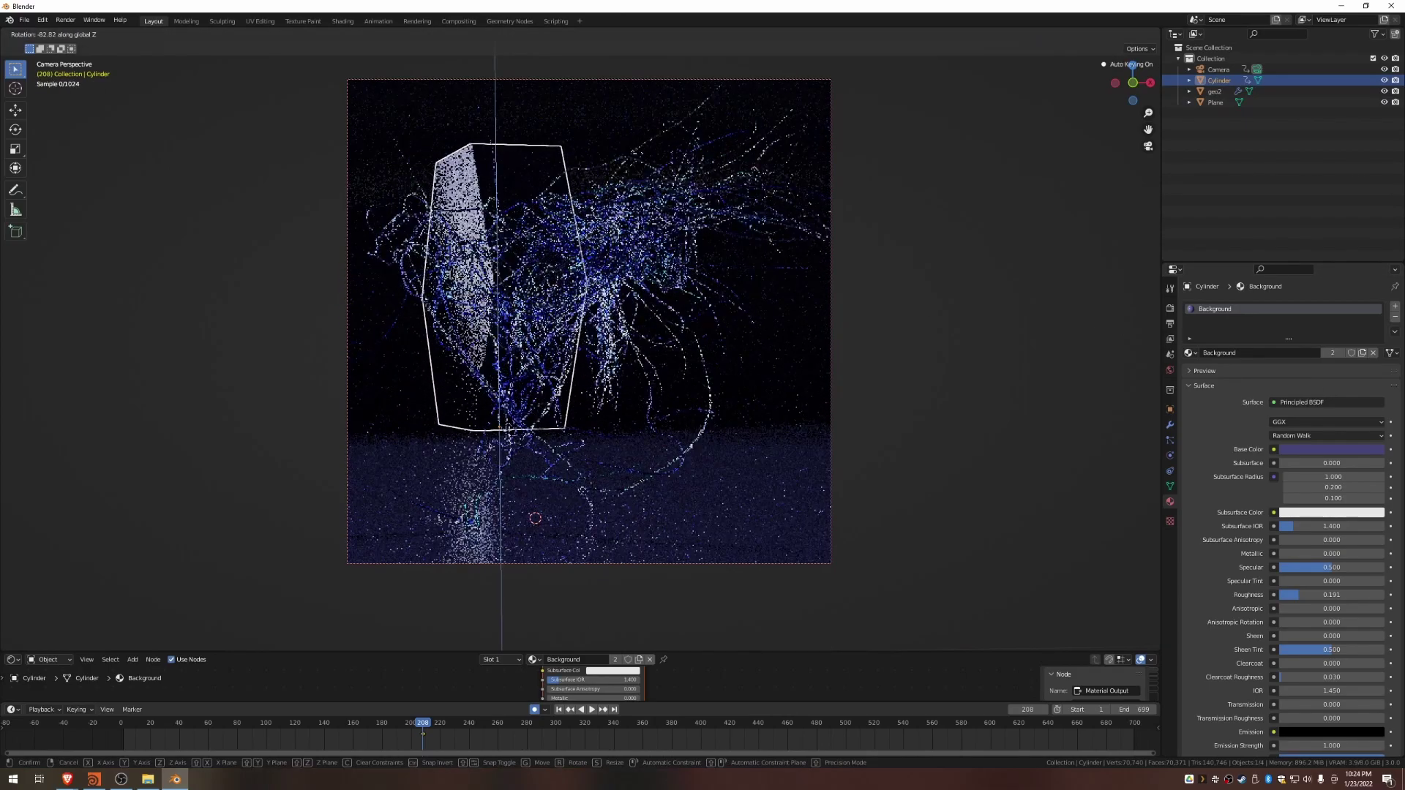
left_click(698, 425)
key("s")
key("y")
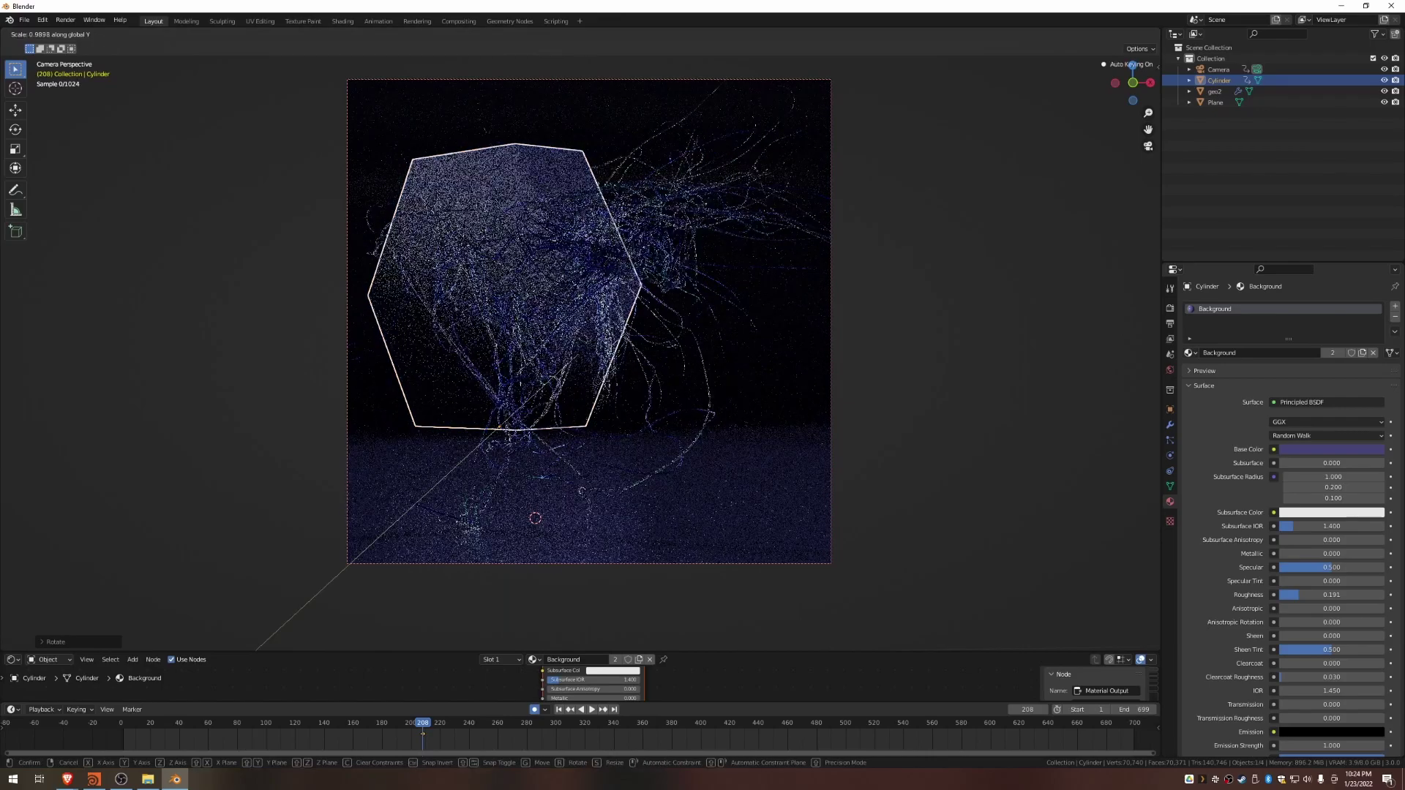
right_click(642, 370)
middle_click_drag(641, 366, 673, 442)
middle_click_drag(554, 278, 569, 374, "shift")
key("s")
key("y")
key("y")
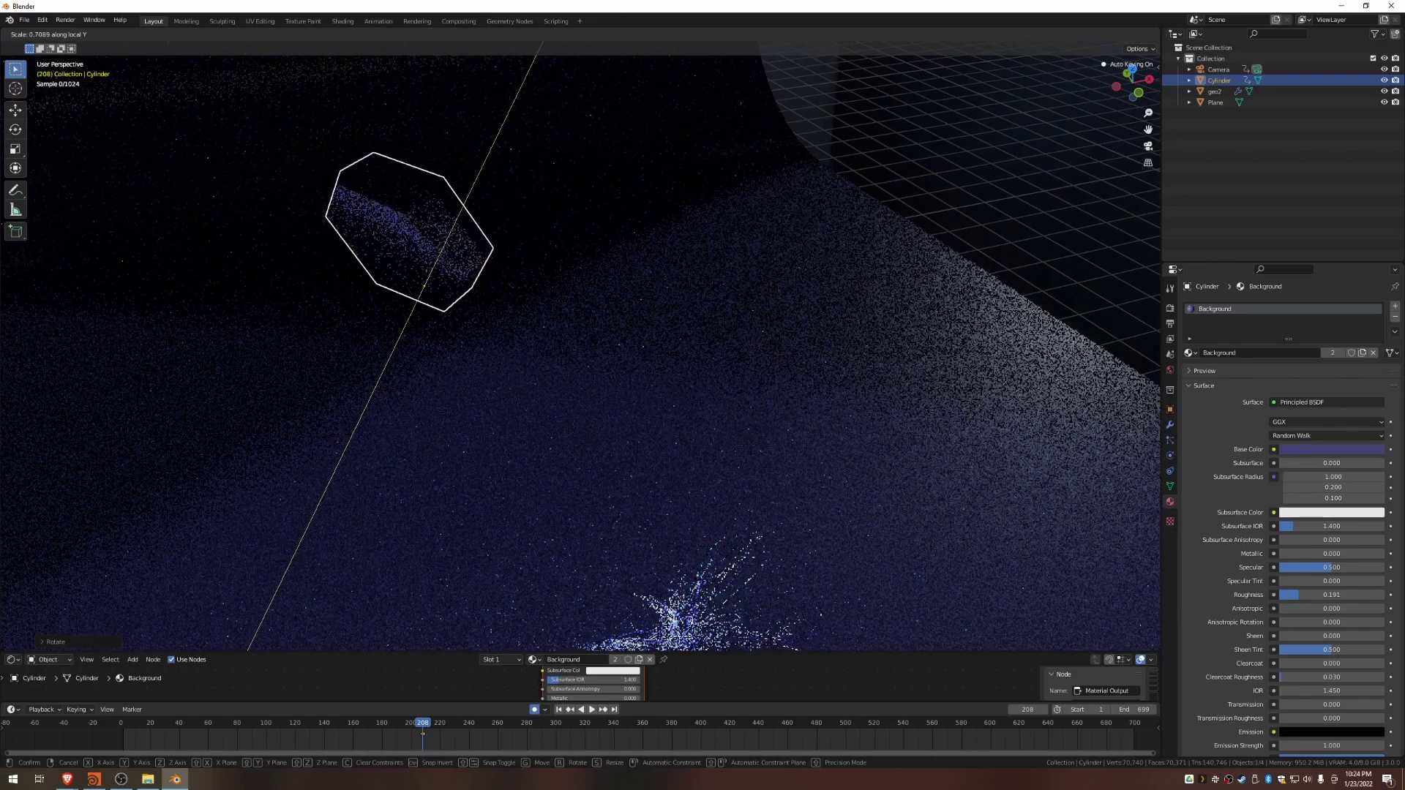
right_click(538, 301)
Step: Change to solid shading and scale the hexagon down along its local Z axis to make it thinner
middle_click_drag(540, 302, 489, 282)
key("z")
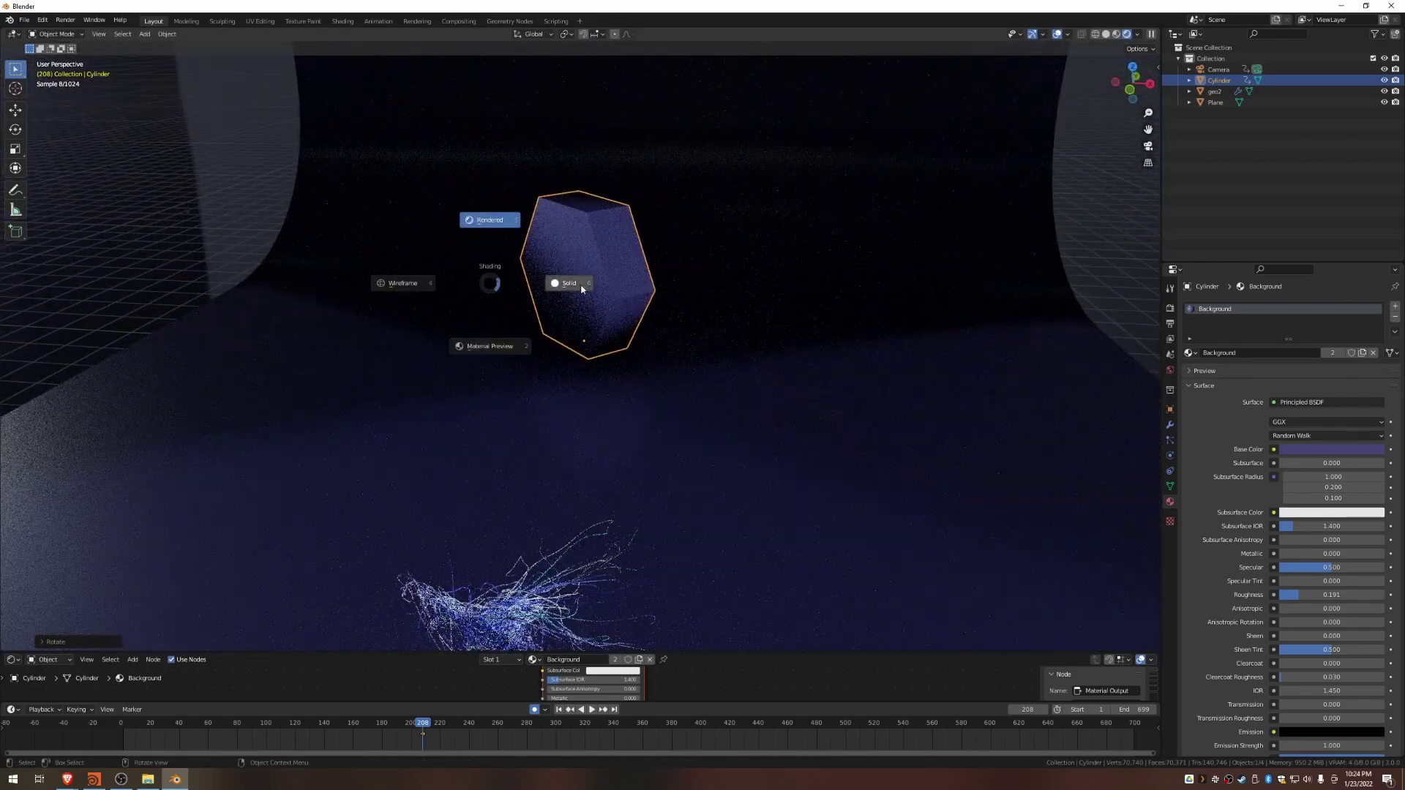
left_click(575, 288)
middle_click_drag(585, 283, 602, 330)
key("s")
key("y")
key("y")
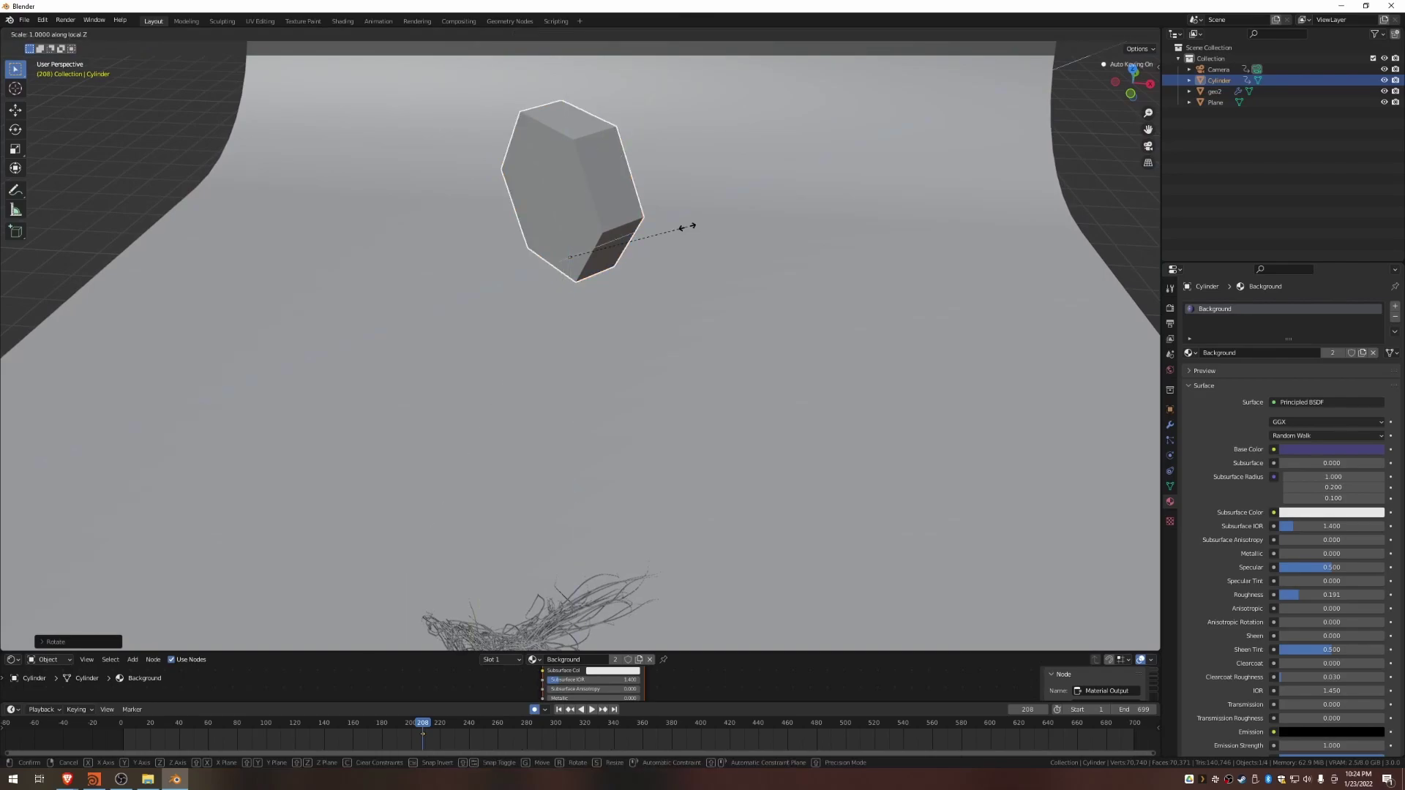
left_click(621, 251)
Step: Rotate the hexagon about Z until its flat face looks toward the ropes and restore rendered shading
middle_click_drag(601, 392, 613, 370)
key("r")
key("z")
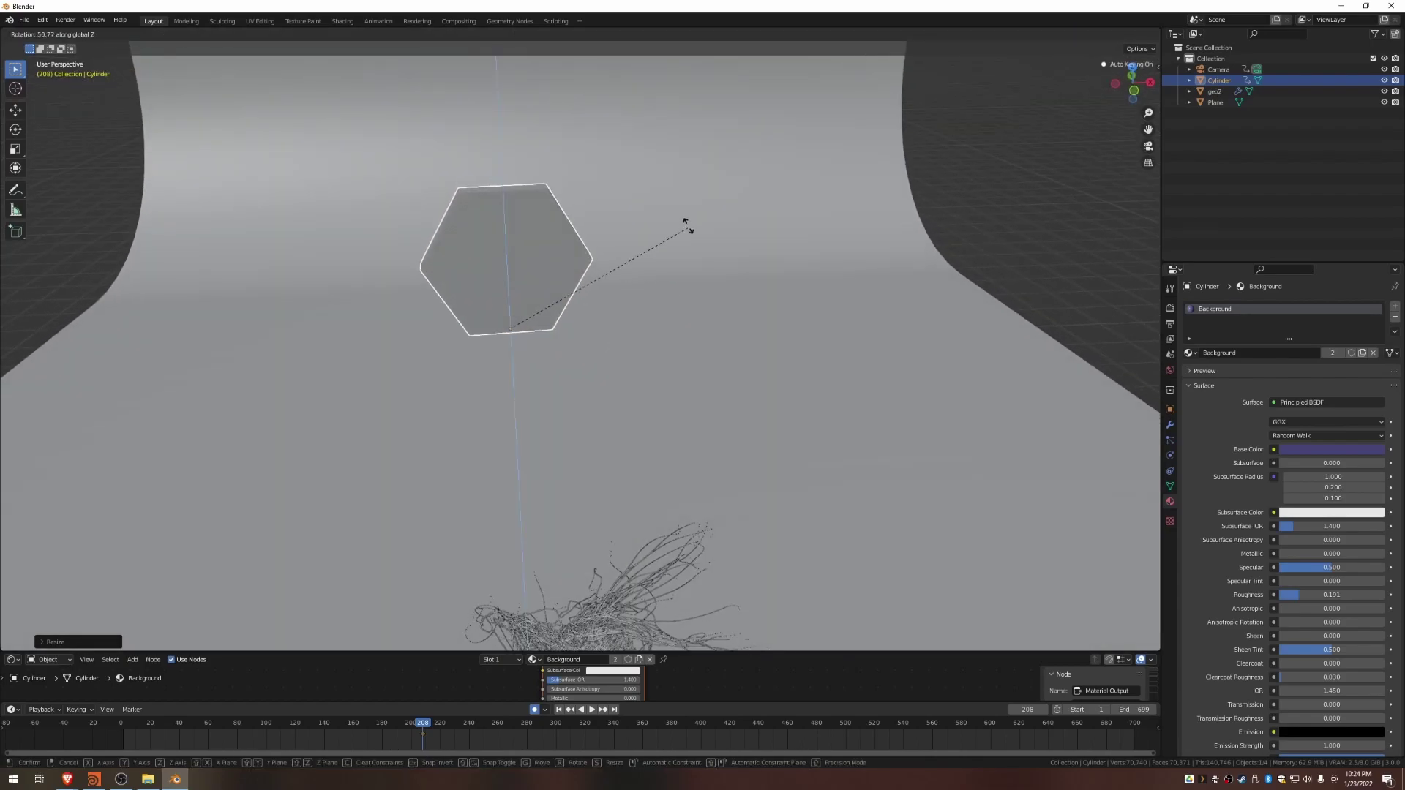
left_click(679, 226)
key("z")
left_click(675, 240)
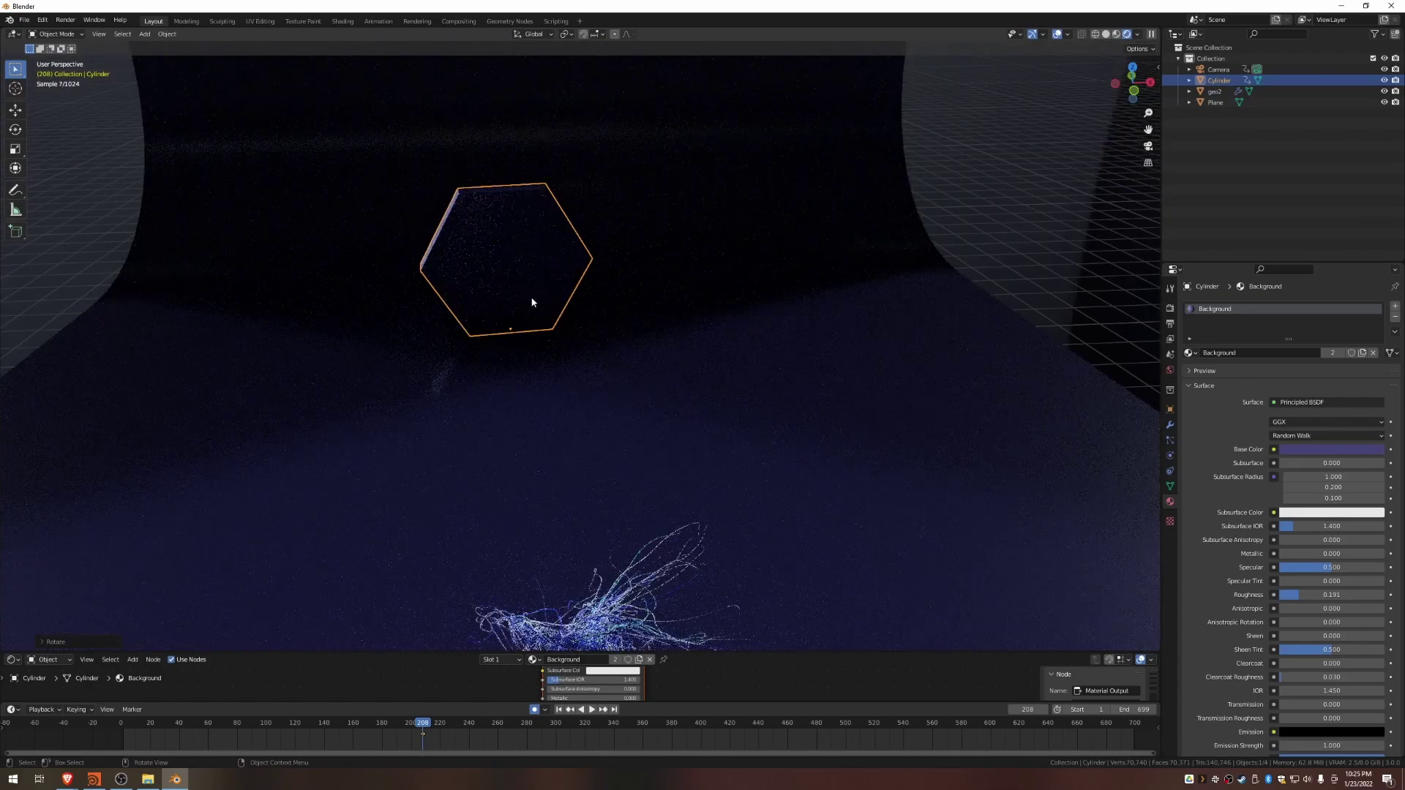
Step: Move the hexagon slightly forward along Y and check the composition through the camera
middle_click_drag(531, 297, 555, 295)
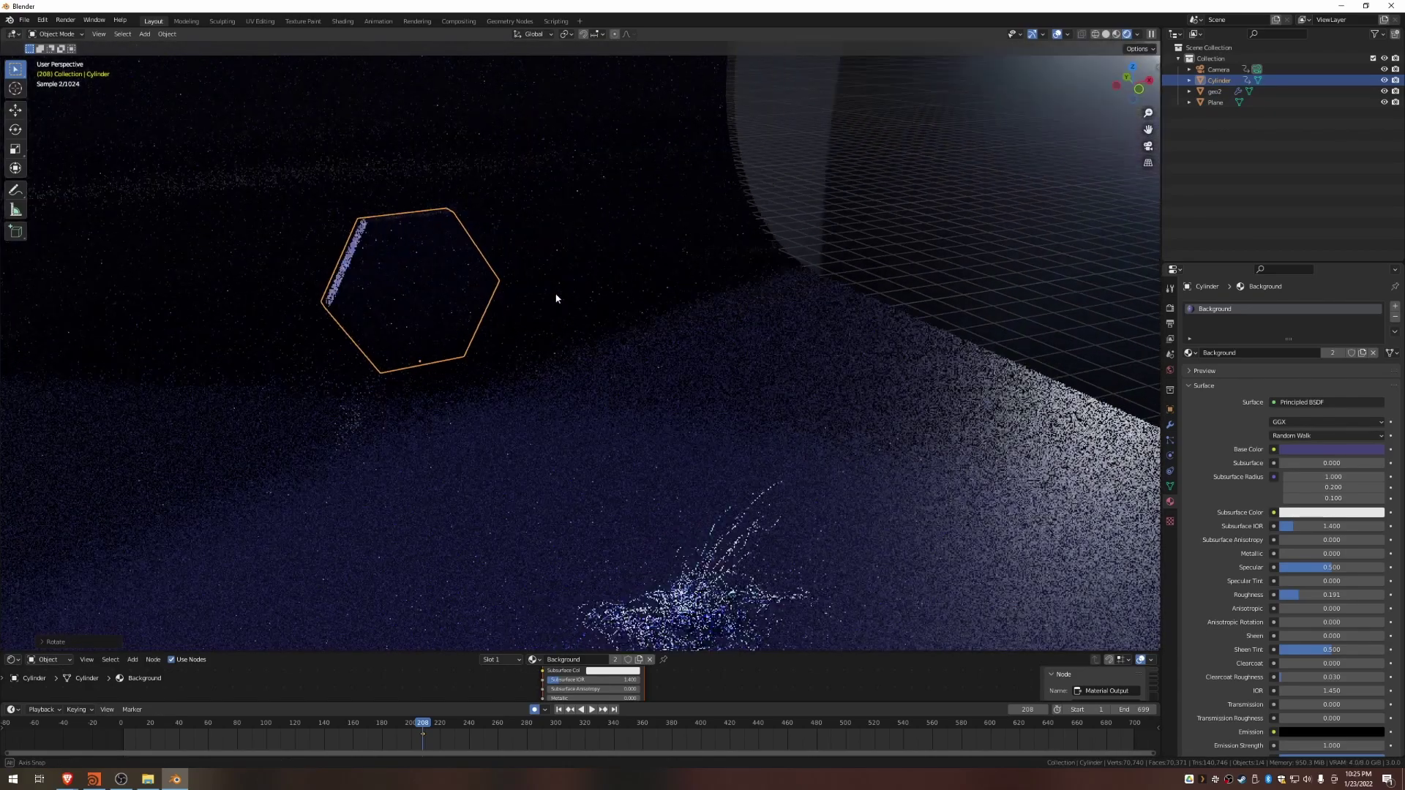
key("g")
key("y")
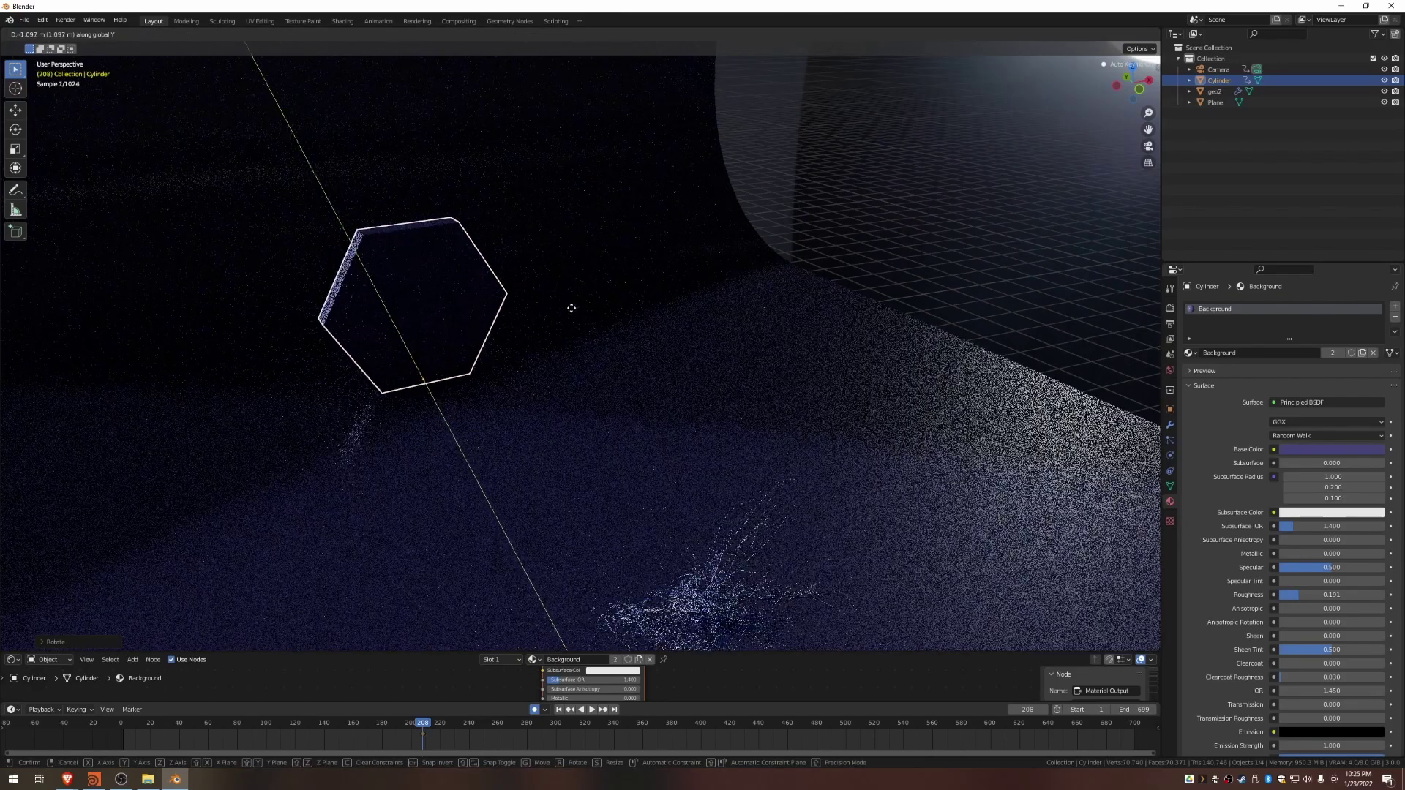
left_click(565, 291)
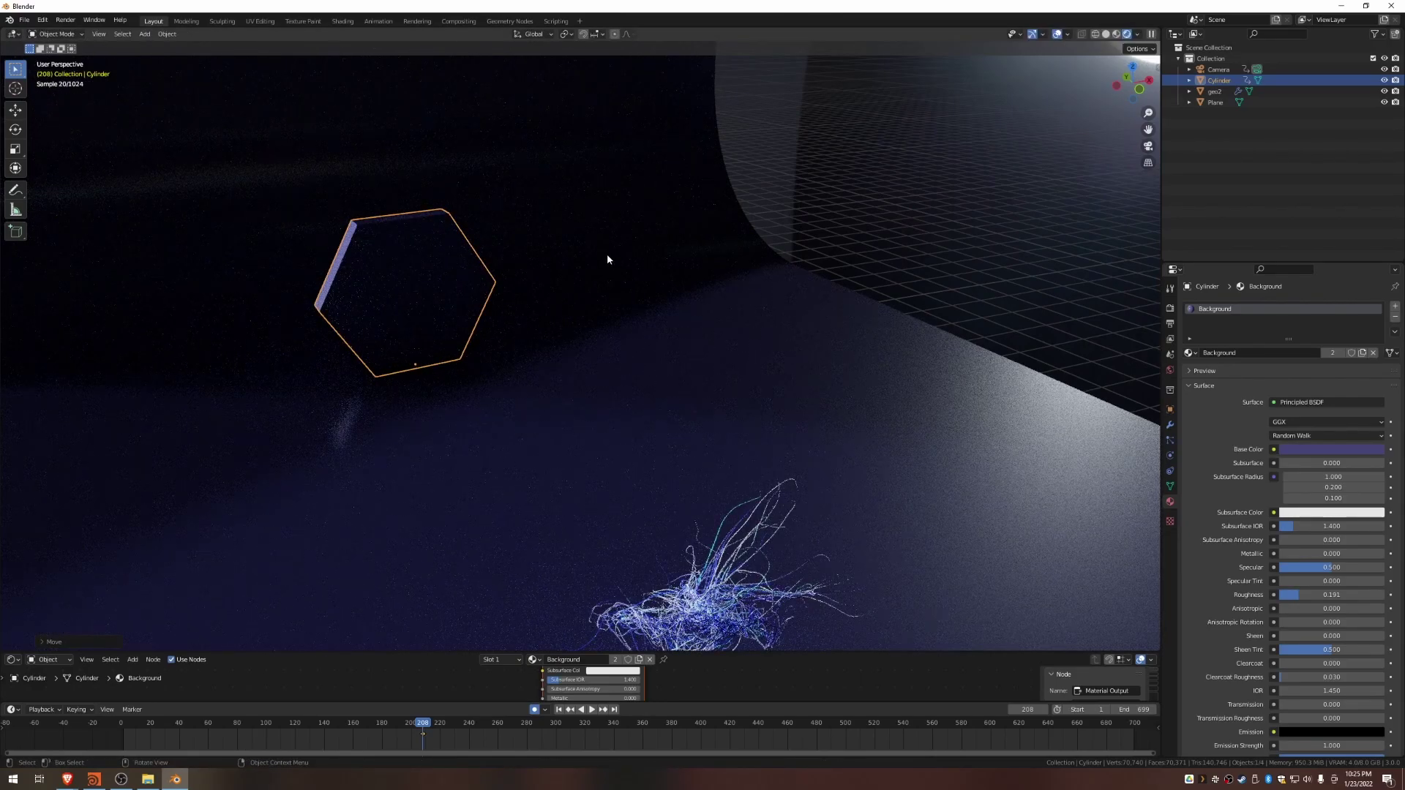
key("KP_0")
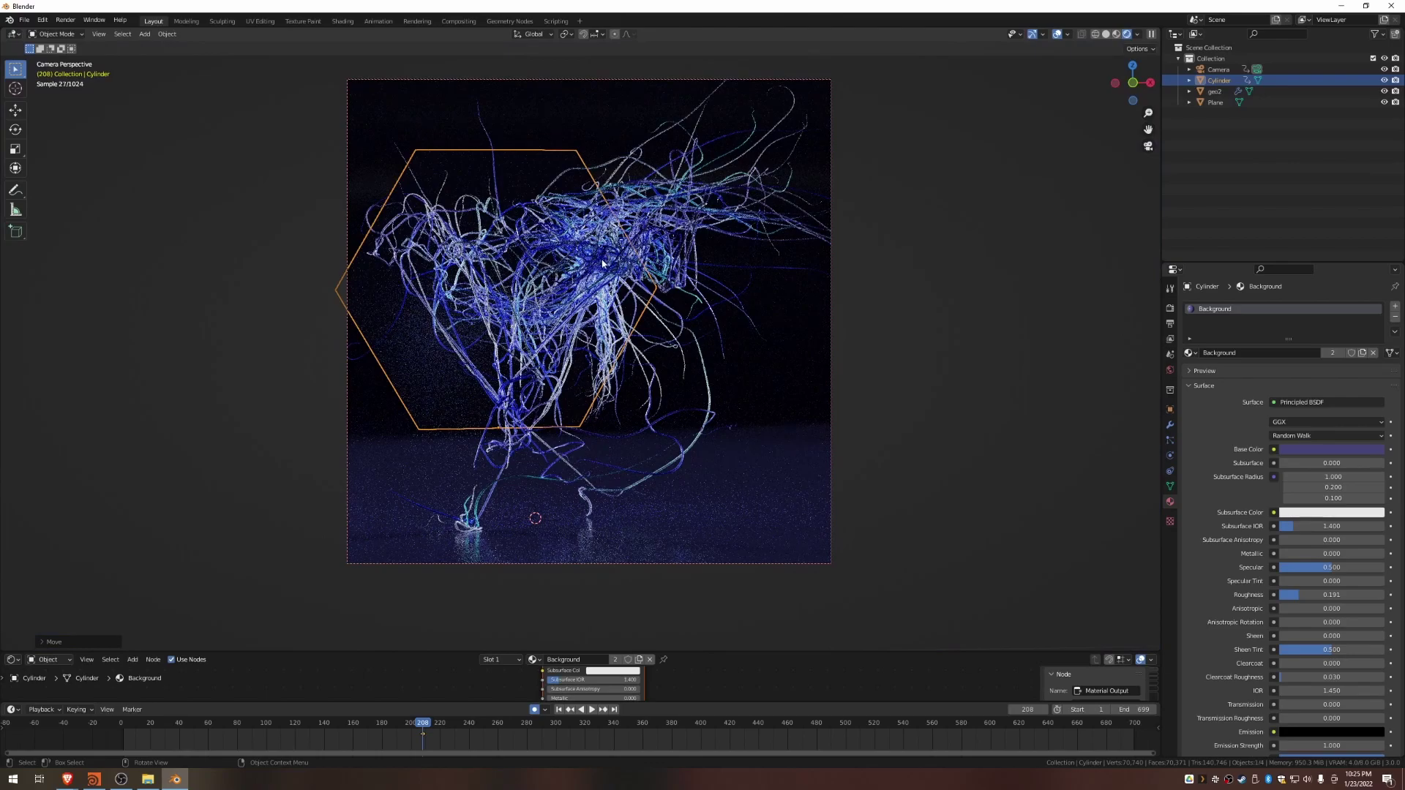
Step: Duplicate the hexagon, place the copy behind the right side of the ropes at the same height, and enlarge it
key("shift+d")
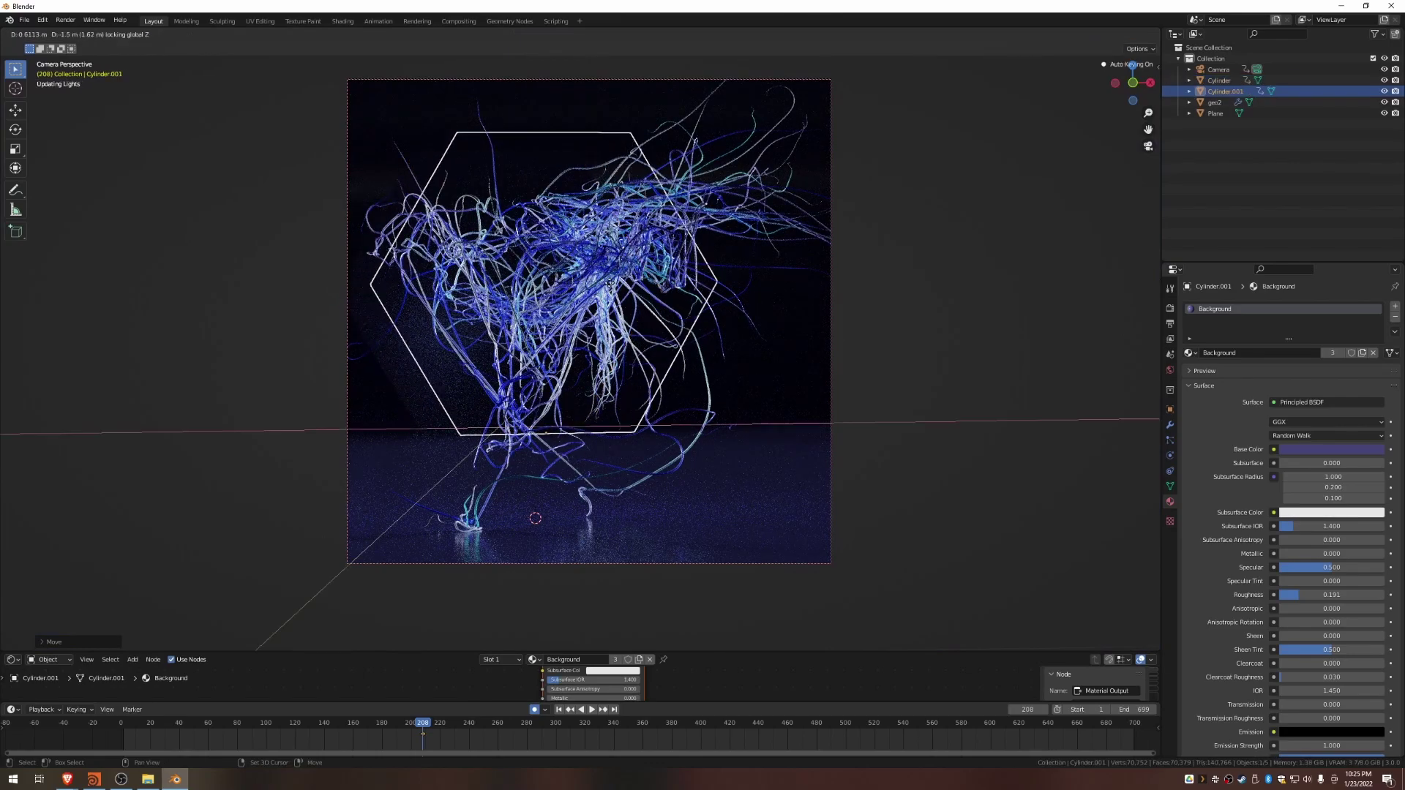
key("shift+z")
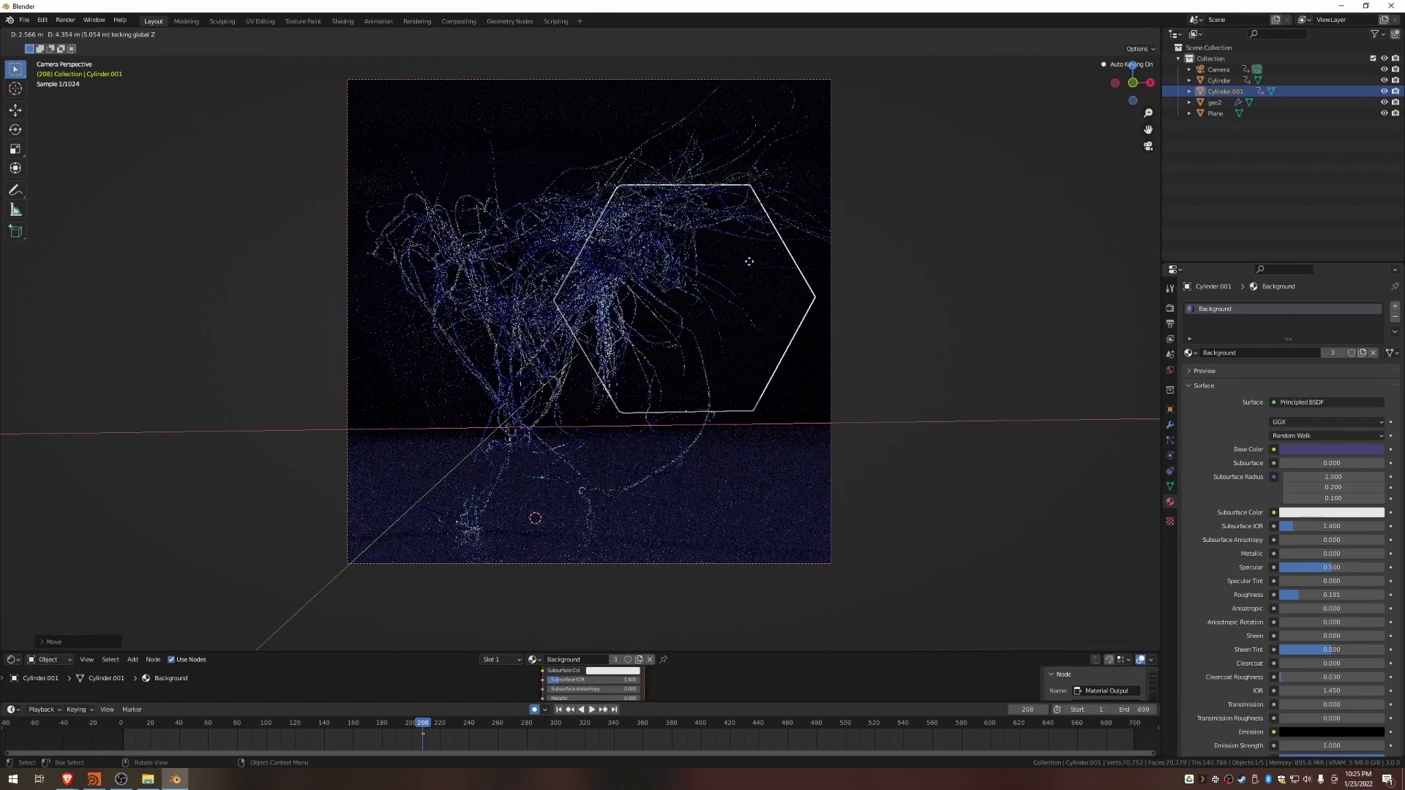
left_click(777, 266)
key("s")
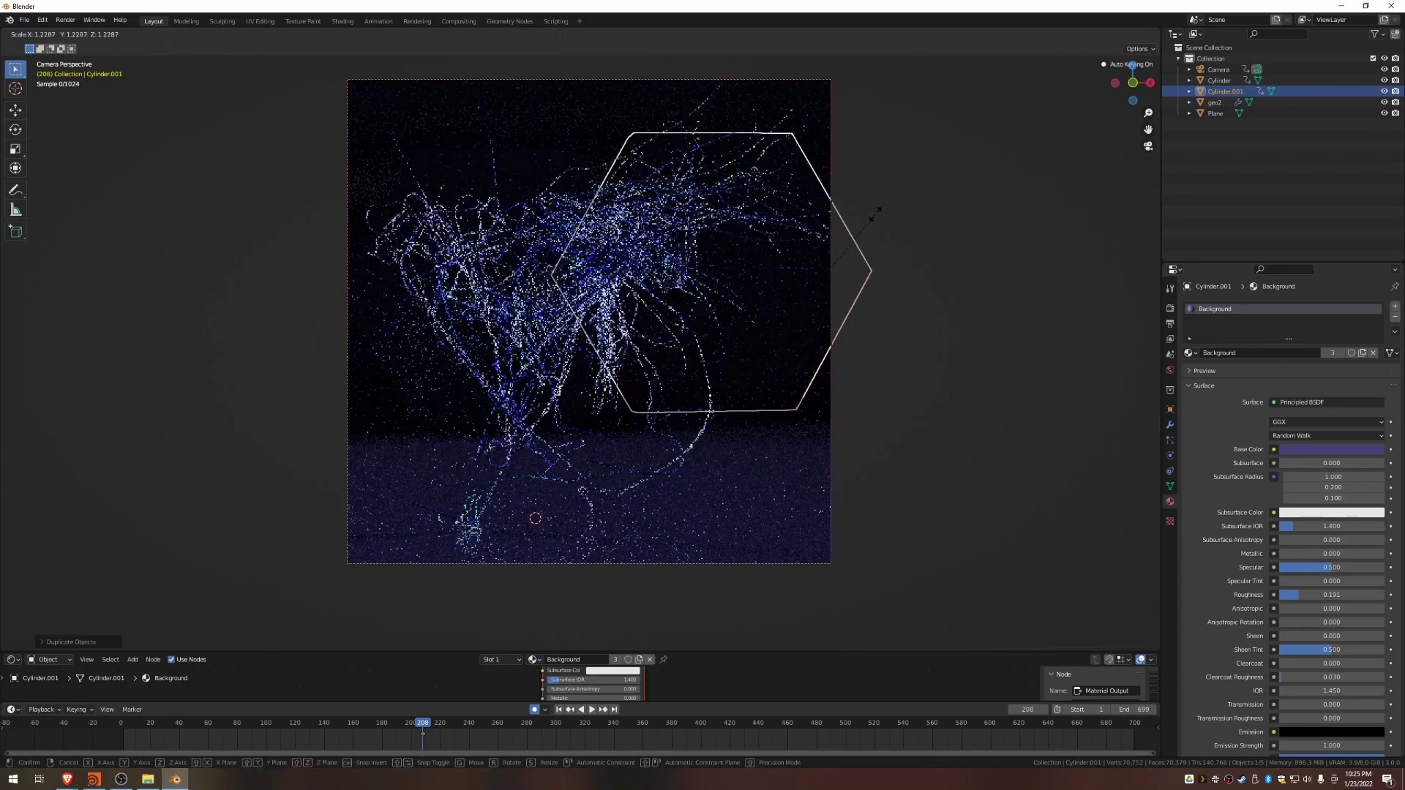
left_click(848, 266)
Step: In solid shading outside the camera view, reposition the second hexagon across the floor and rotate it about Z
middle_click_drag(824, 263, 818, 295)
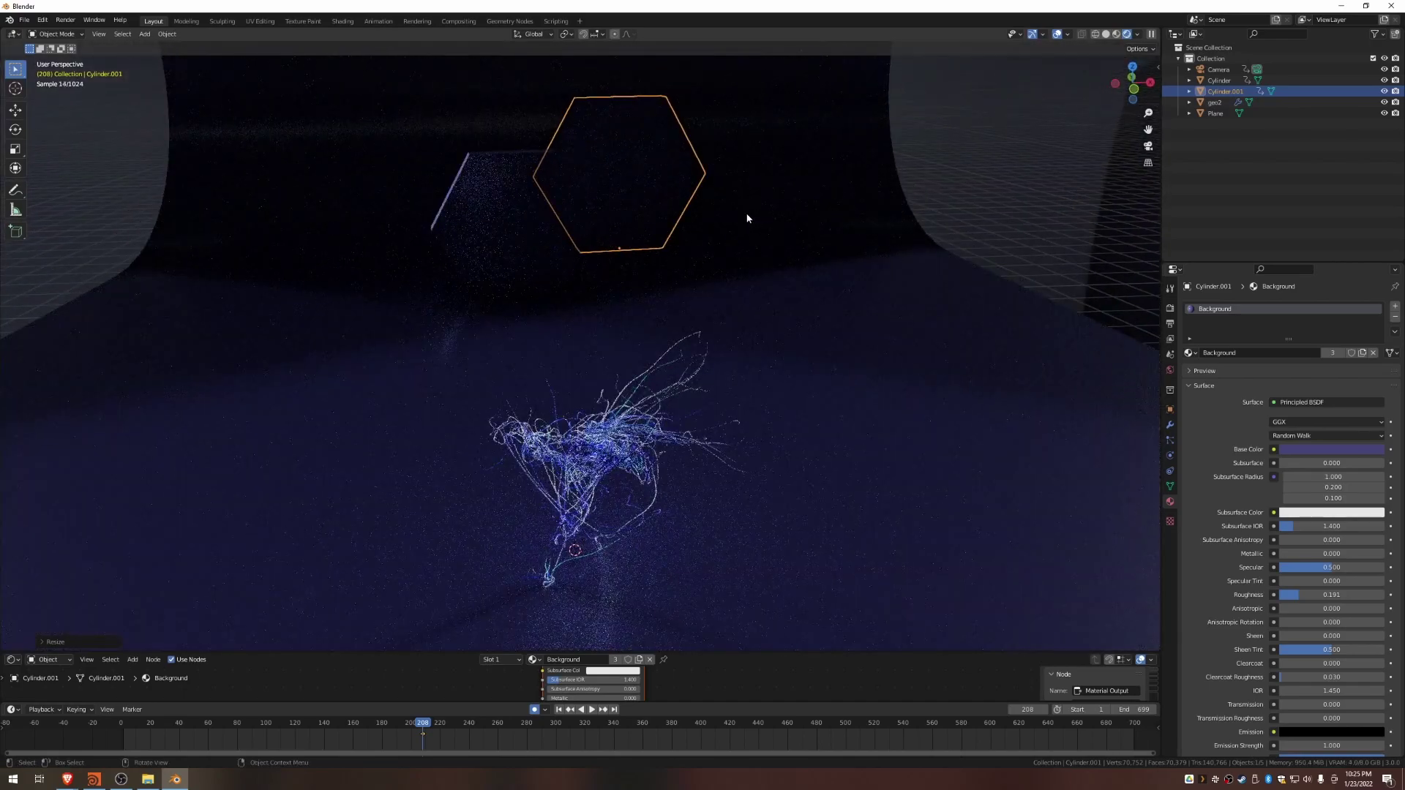
key("z")
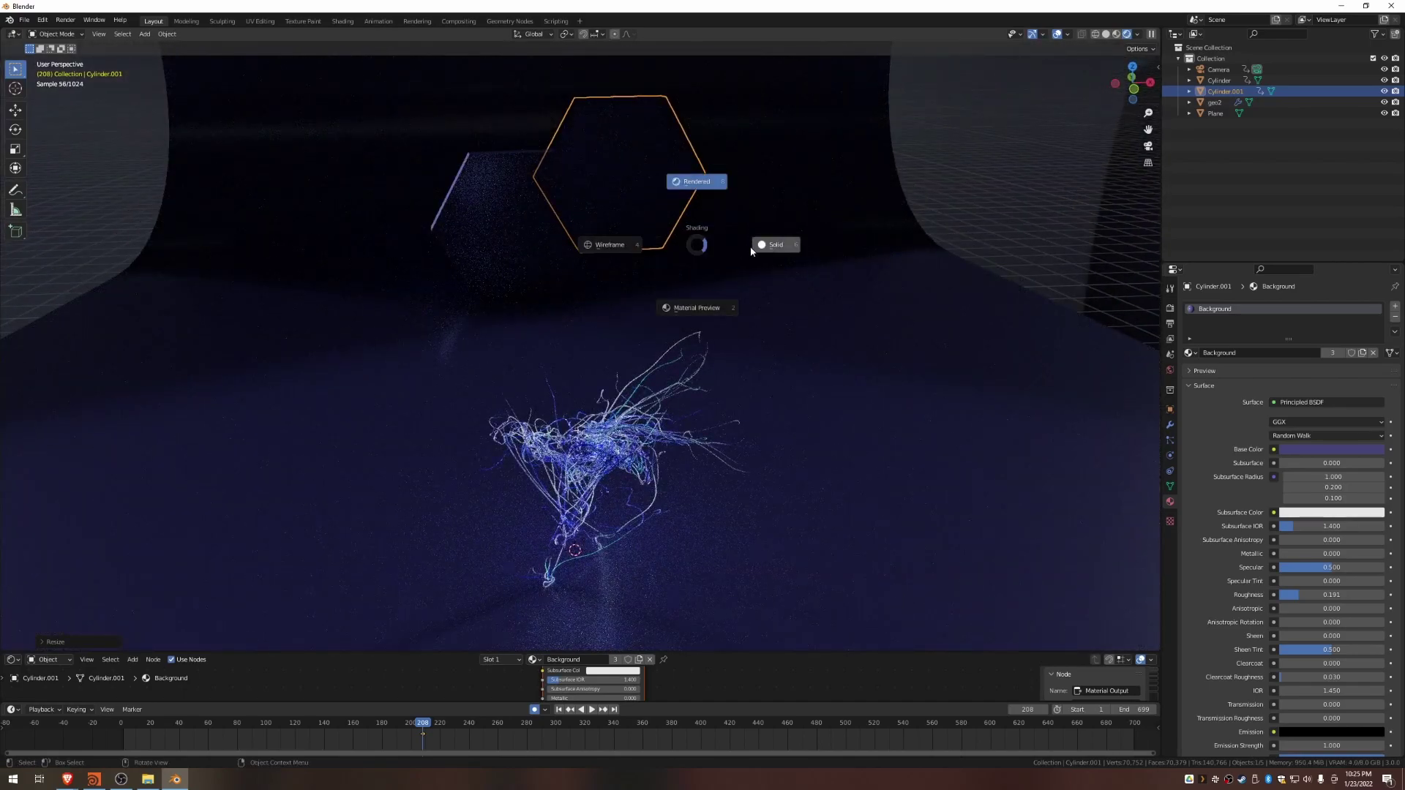
left_click(783, 251)
mouse_move(731, 208)
middle_mouse_down()
mouse_move(745, 226)
mouse_move(703, 190)
mouse_move(666, 274)
middle_mouse_up()
key("g")
key("shift+z")
left_click(762, 259)
key("r")
key("z")
left_click(678, 182)
Step: Duplicate the larger hexagon and slide the copy across the floor plane, locking Z, to the right side of the original
key("shift+d")
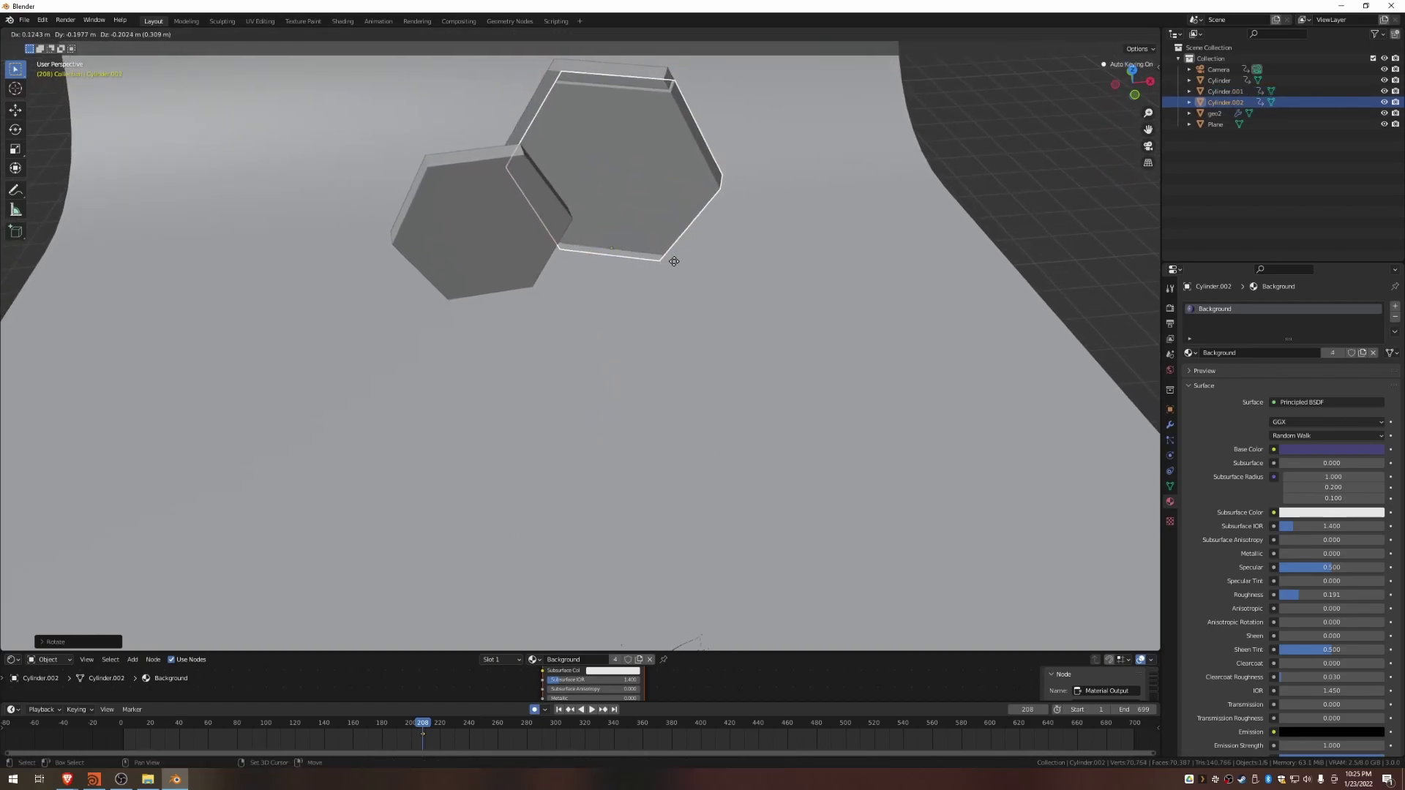
key("shift+z")
left_click(767, 315)
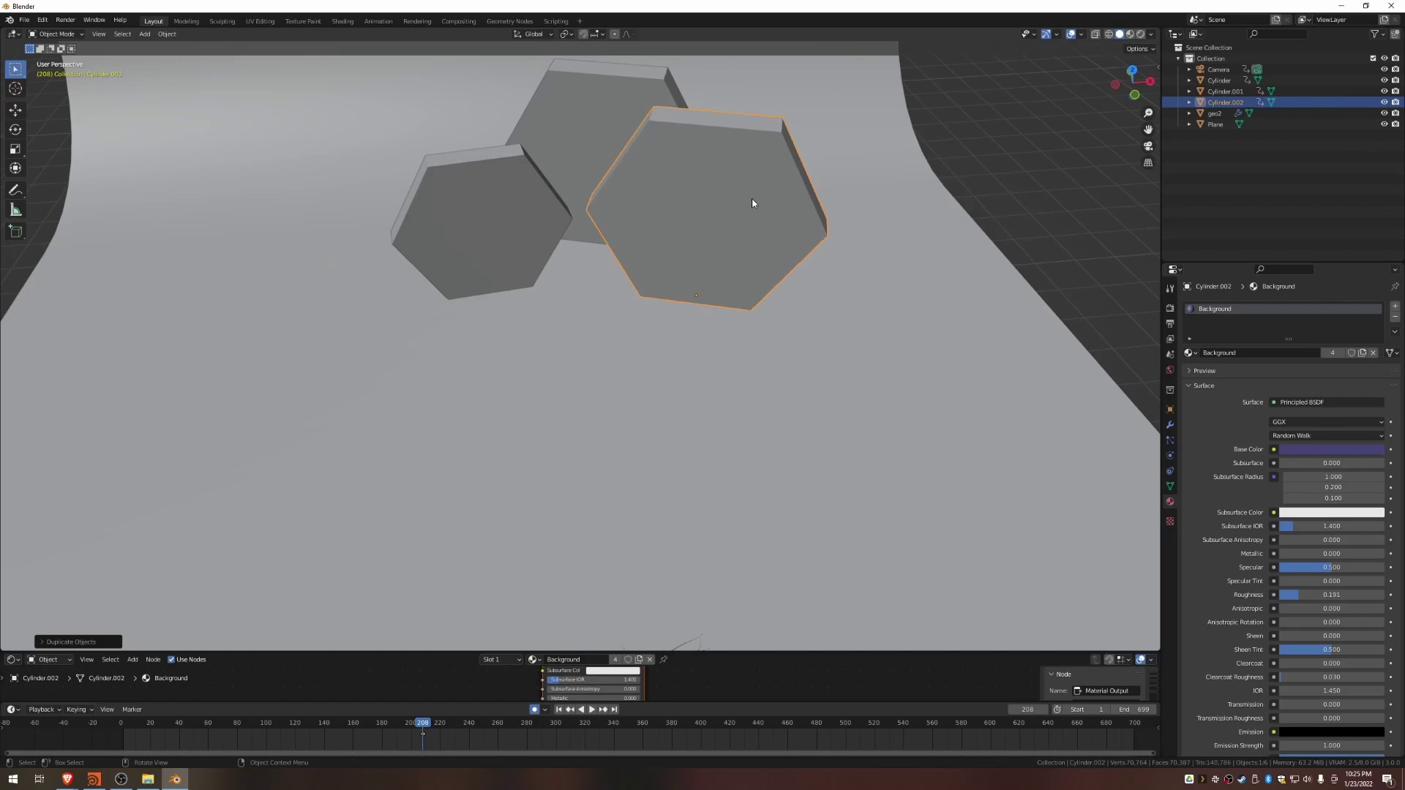
key("g")
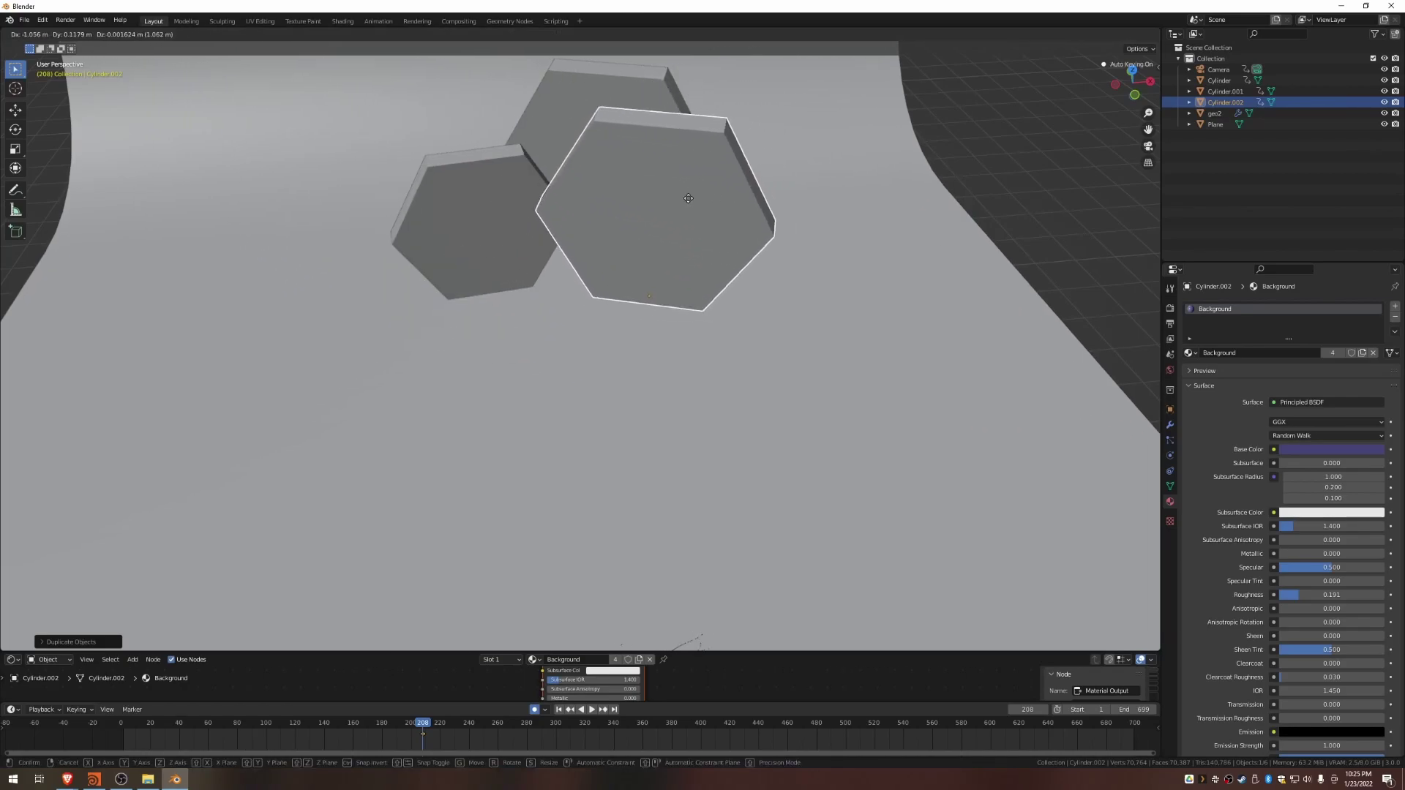
key("x")
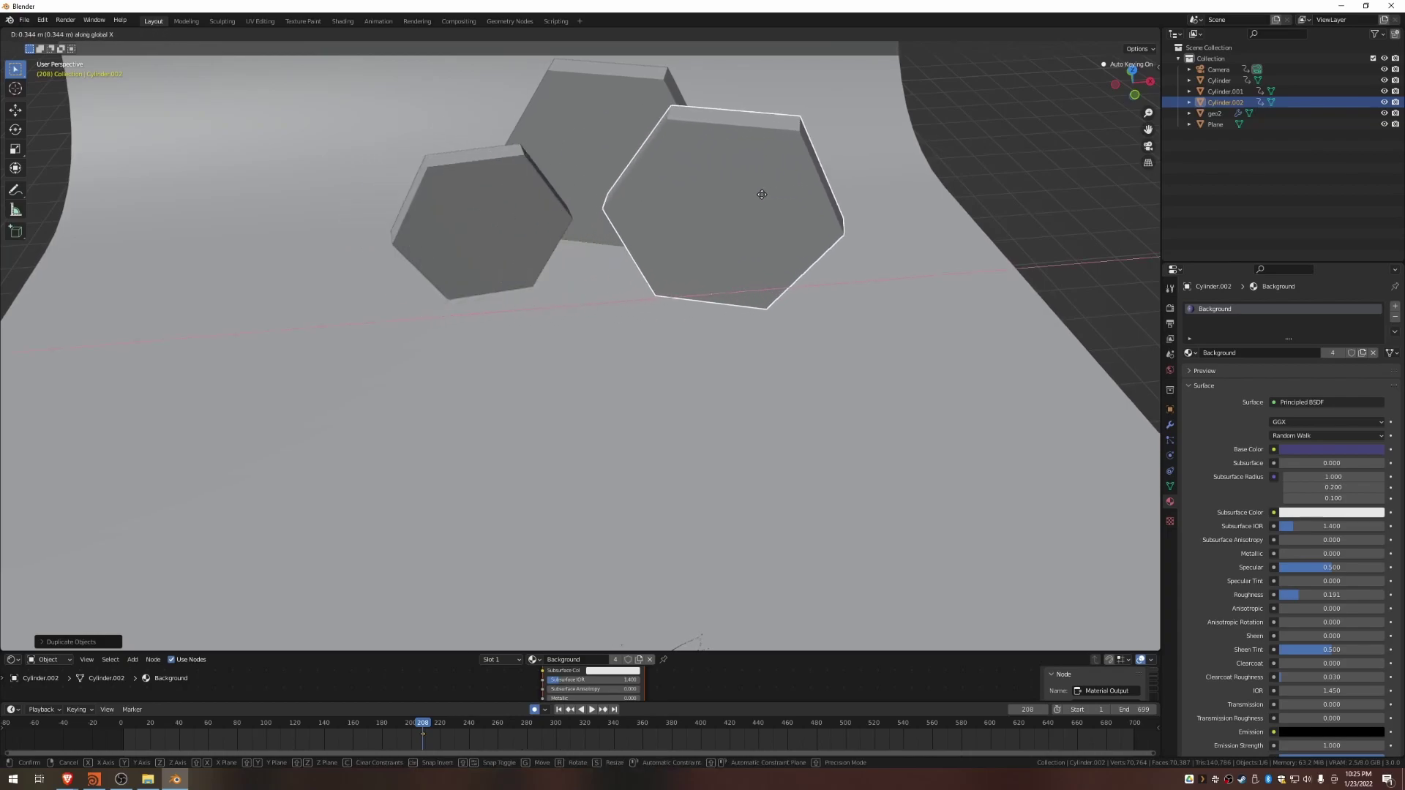
left_click(704, 236)
key("g")
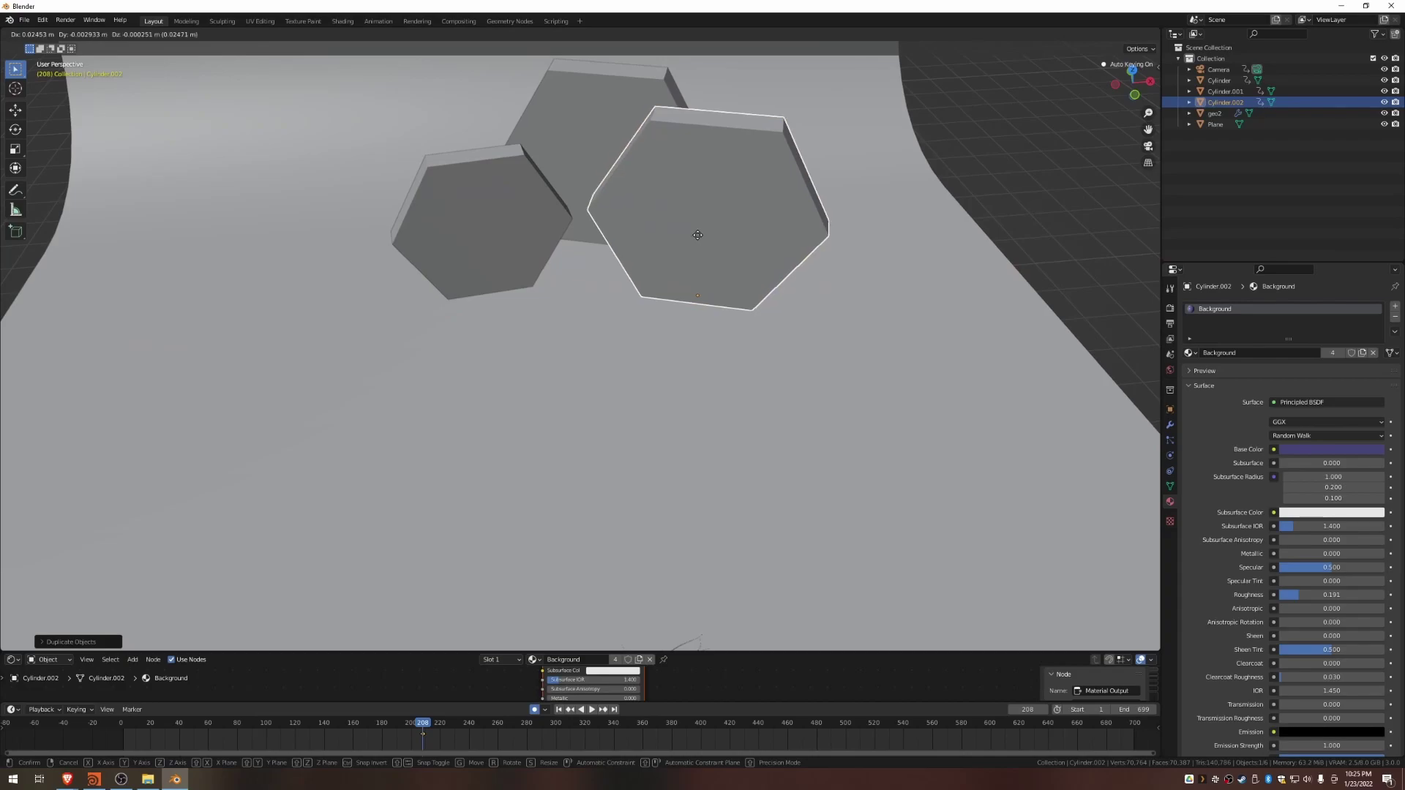
key("shift+z")
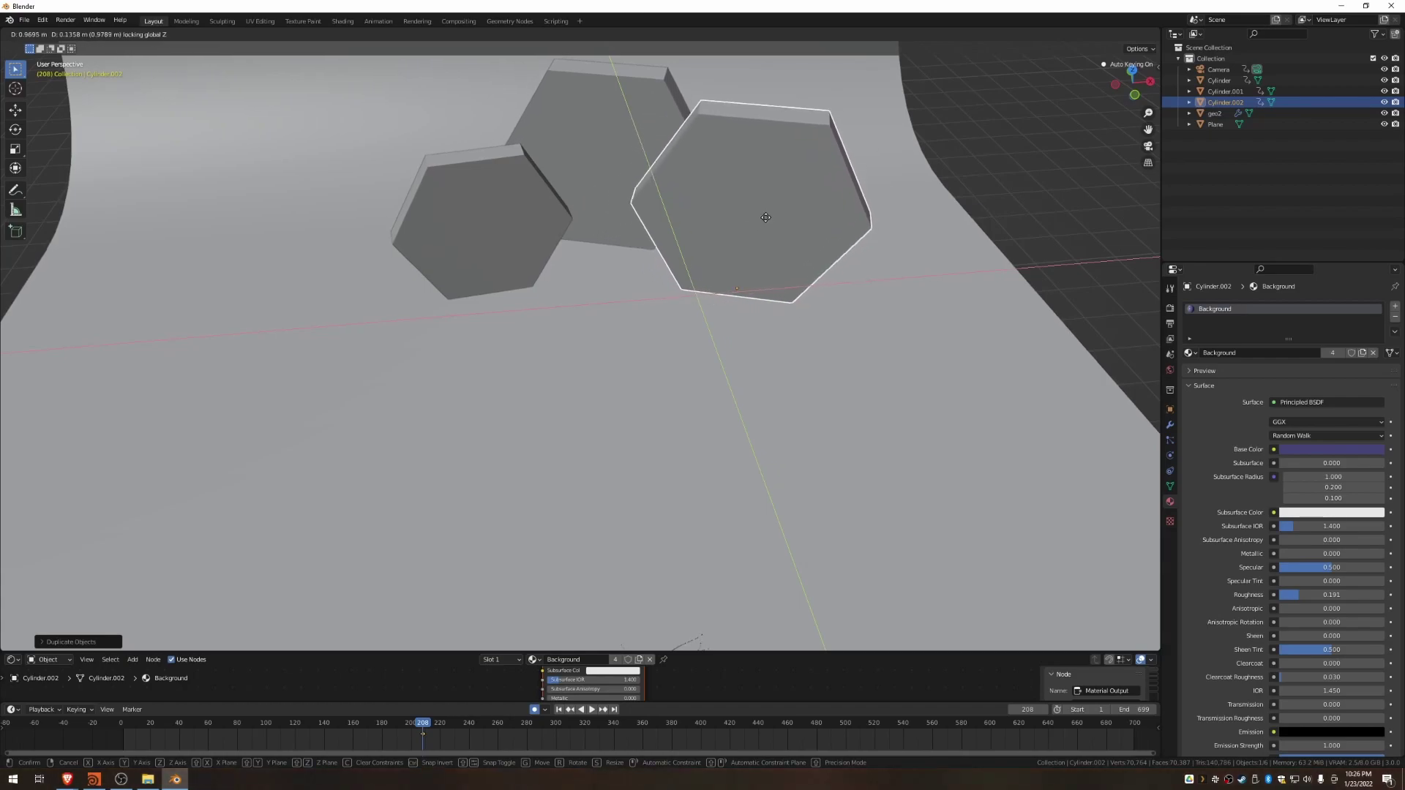
left_click(745, 210)
Step: Scale the third hexagon down to a small one and rotate it about 5° around global Z
key("s")
left_click(801, 191)
key("r")
key("y")
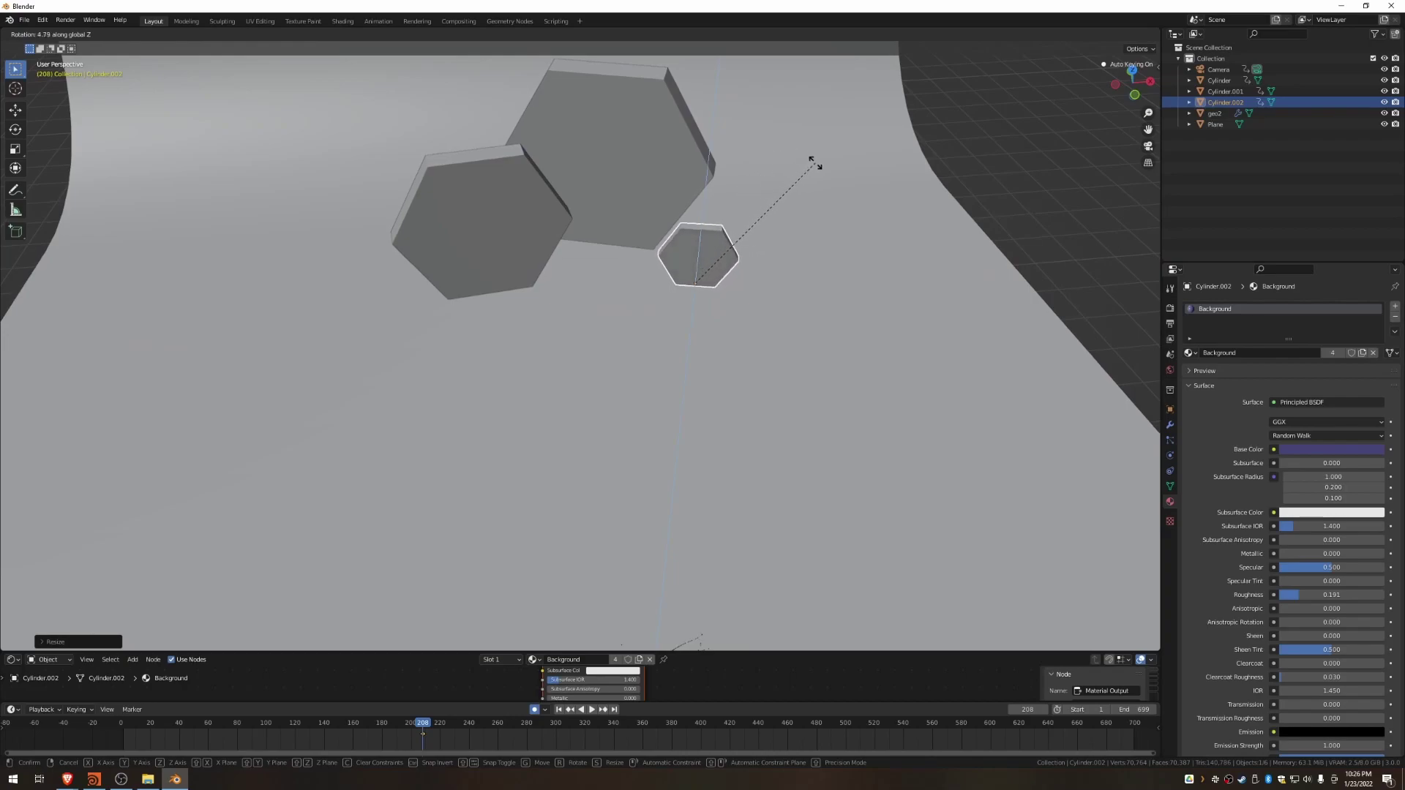
left_click(816, 164)
Step: Duplicate the small hexagon, place the copy on the floor left of the group, and rotate it about Z
key("shift+d")
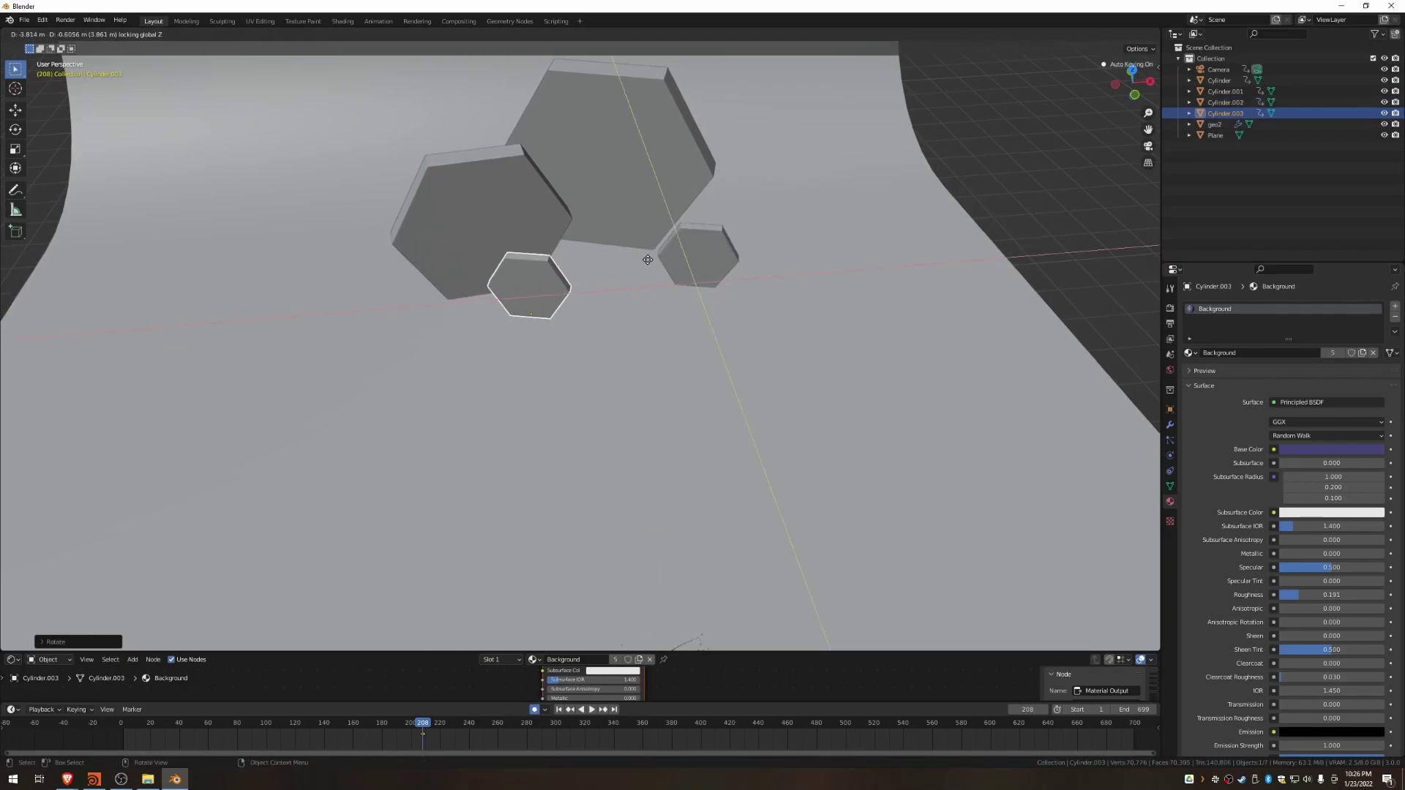
left_click(484, 241)
key("r")
key("z")
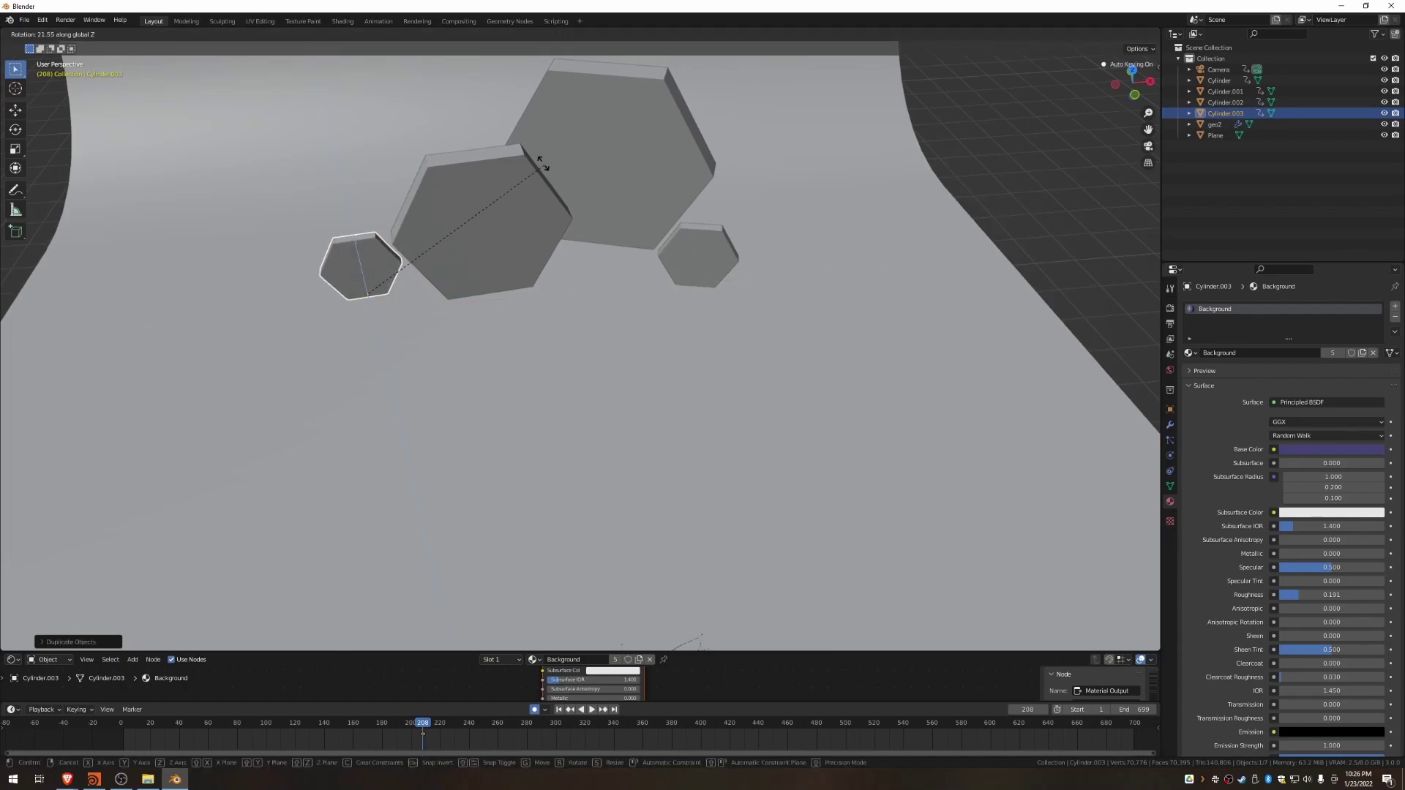
left_click(547, 162)
key("r")
key("z")
left_click(553, 158)
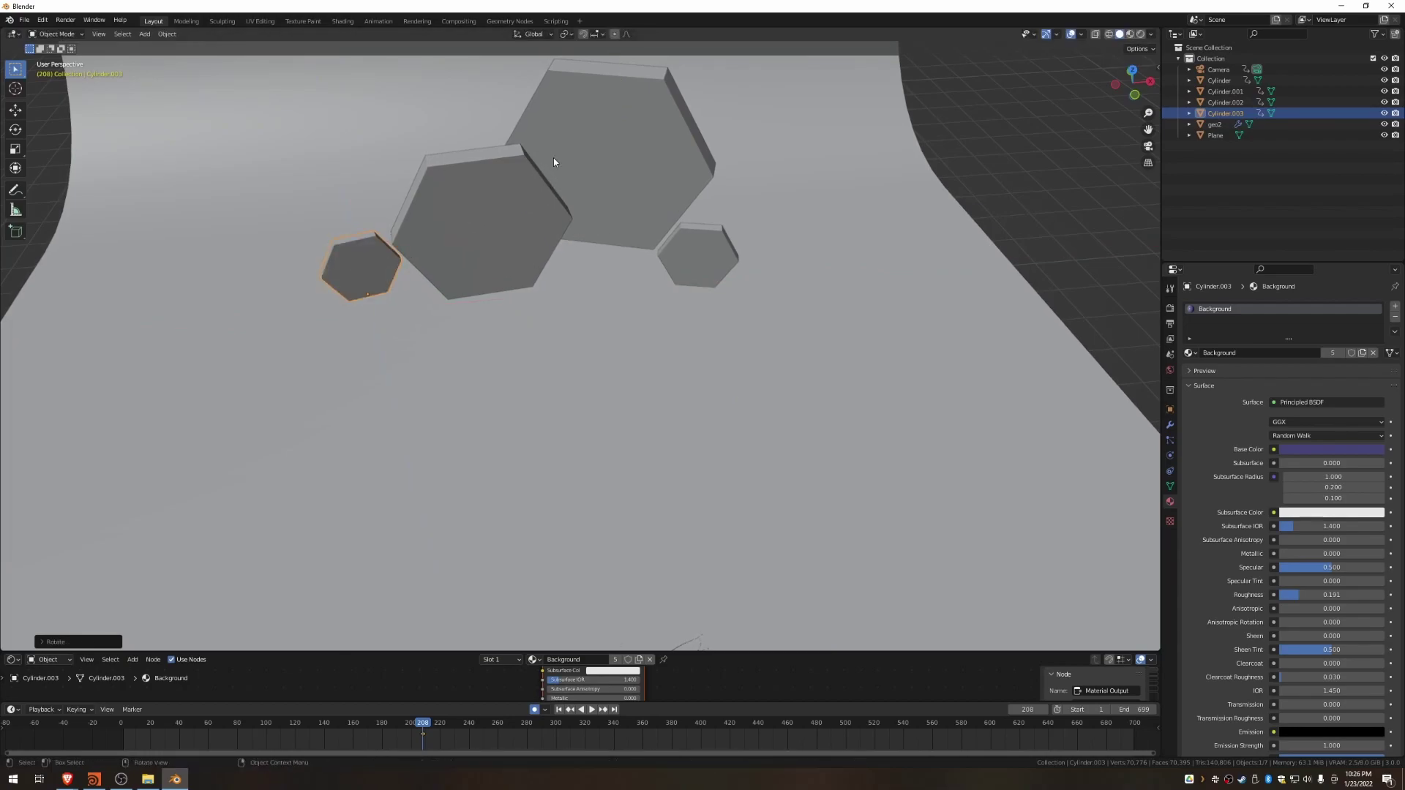
Step: Preview frame 512 through the camera in rendered shading with the viewport overlays hidden
key("KP_0")
mouse_move(426, 722)
left_mouse_down()
mouse_move(260, 723)
mouse_move(683, 710)
mouse_move(863, 688)
left_mouse_up()
key("z")
left_click(676, 267)
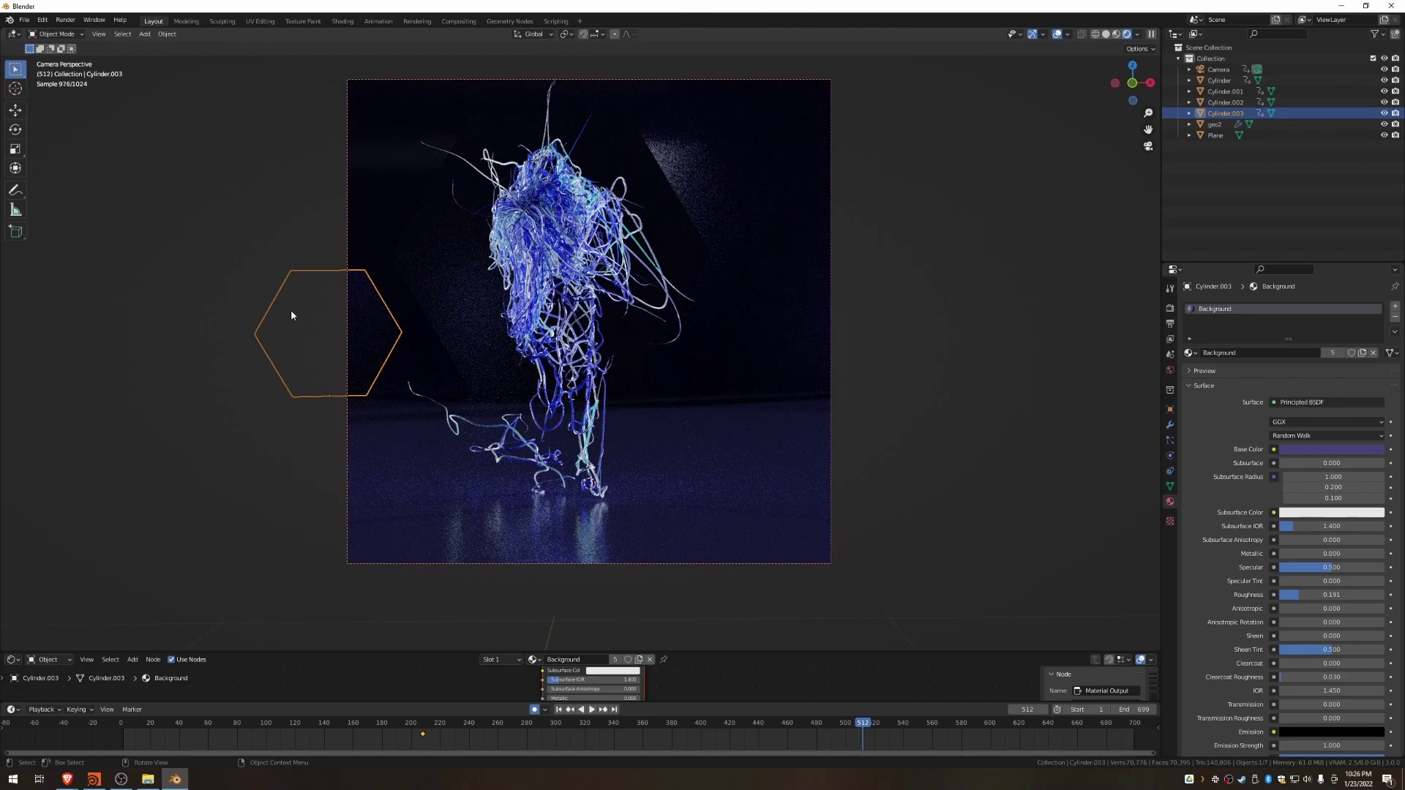
left_click(1054, 35)
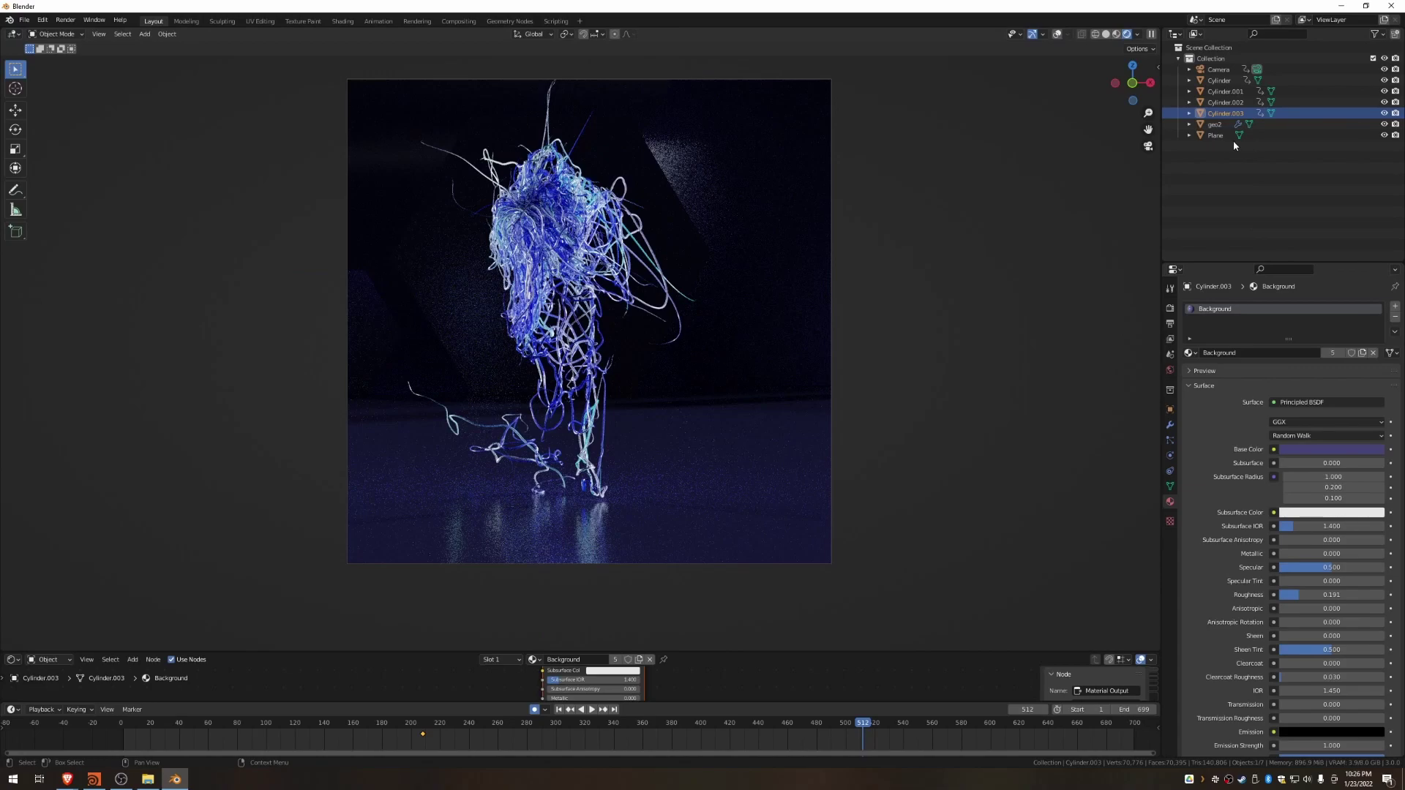
Step: Enable depth of field on the camera with an f-stop of 1.2 and a focus distance of 8.1 m
left_click(1219, 69)
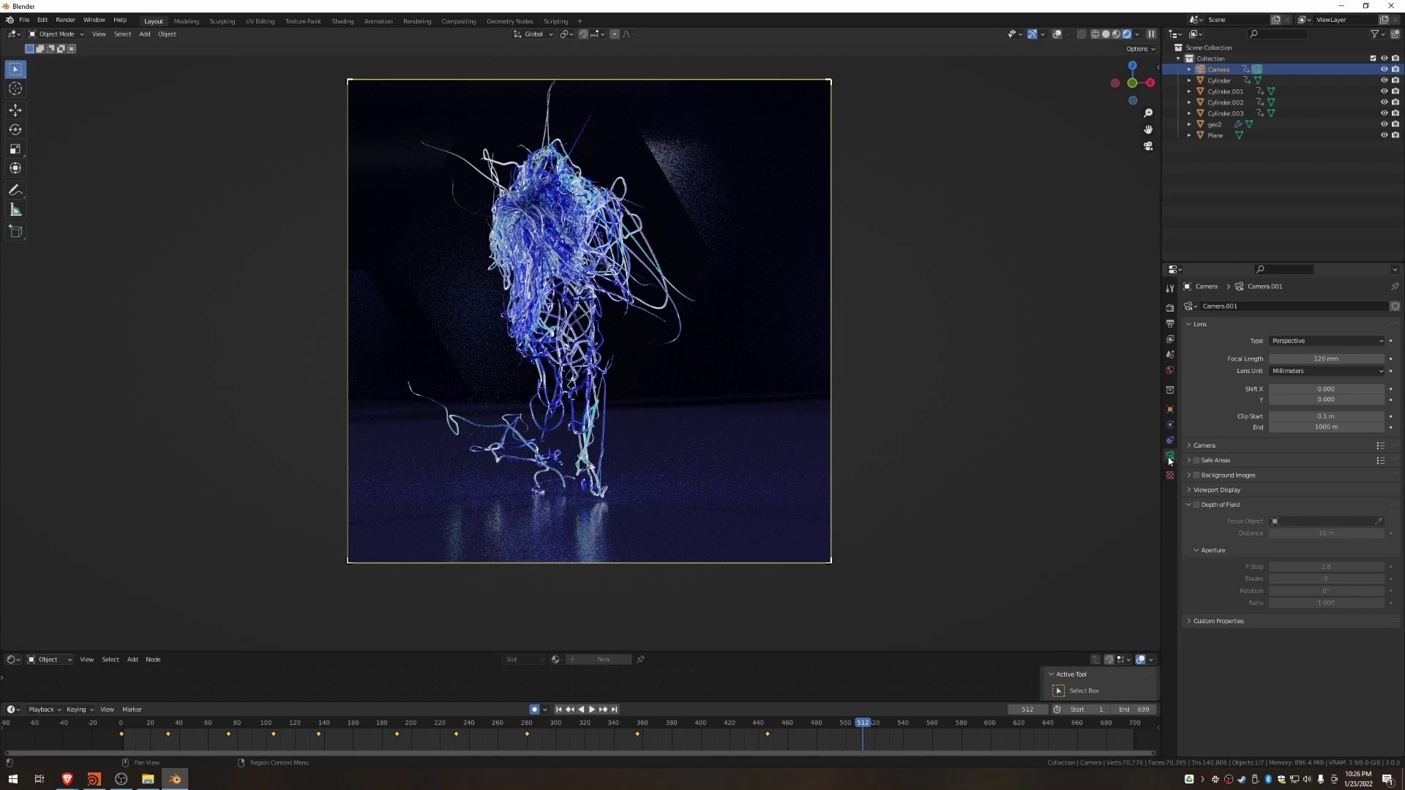
left_click(1197, 505)
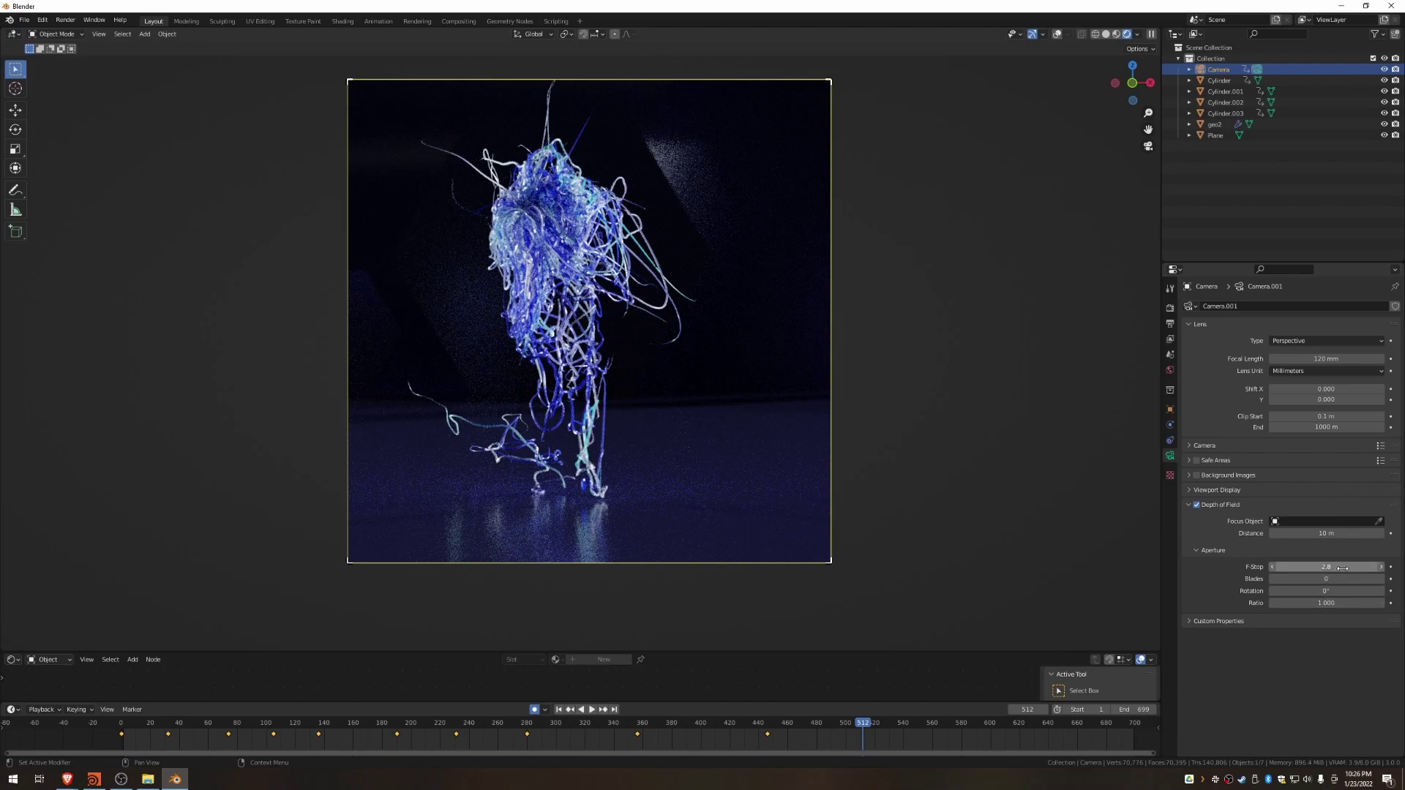
left_click_drag(1301, 567, 1233, 567)
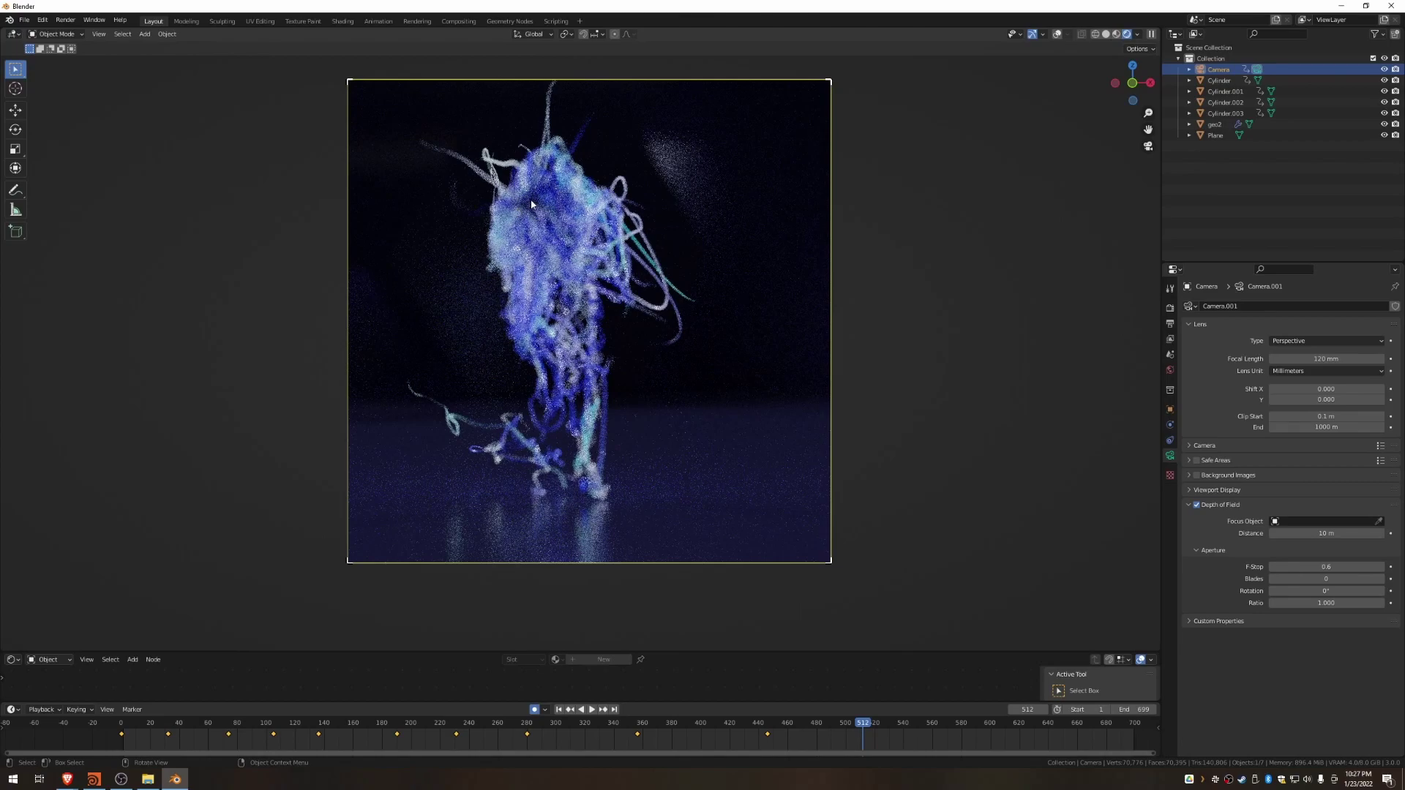
left_click_drag(1309, 566, 1345, 566)
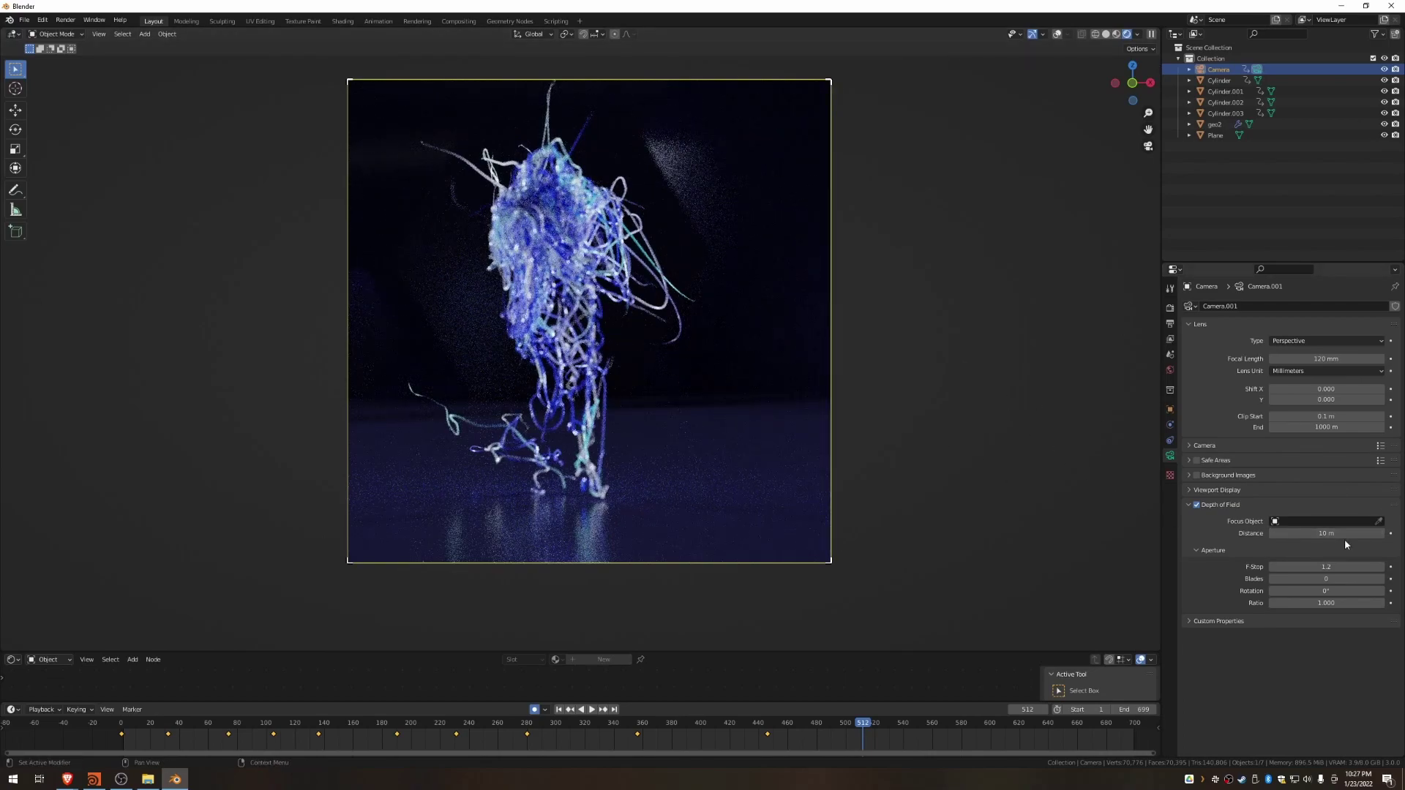
mouse_move(1328, 534)
left_mouse_down()
mouse_move(1343, 534)
mouse_move(1313, 534)
left_mouse_up()
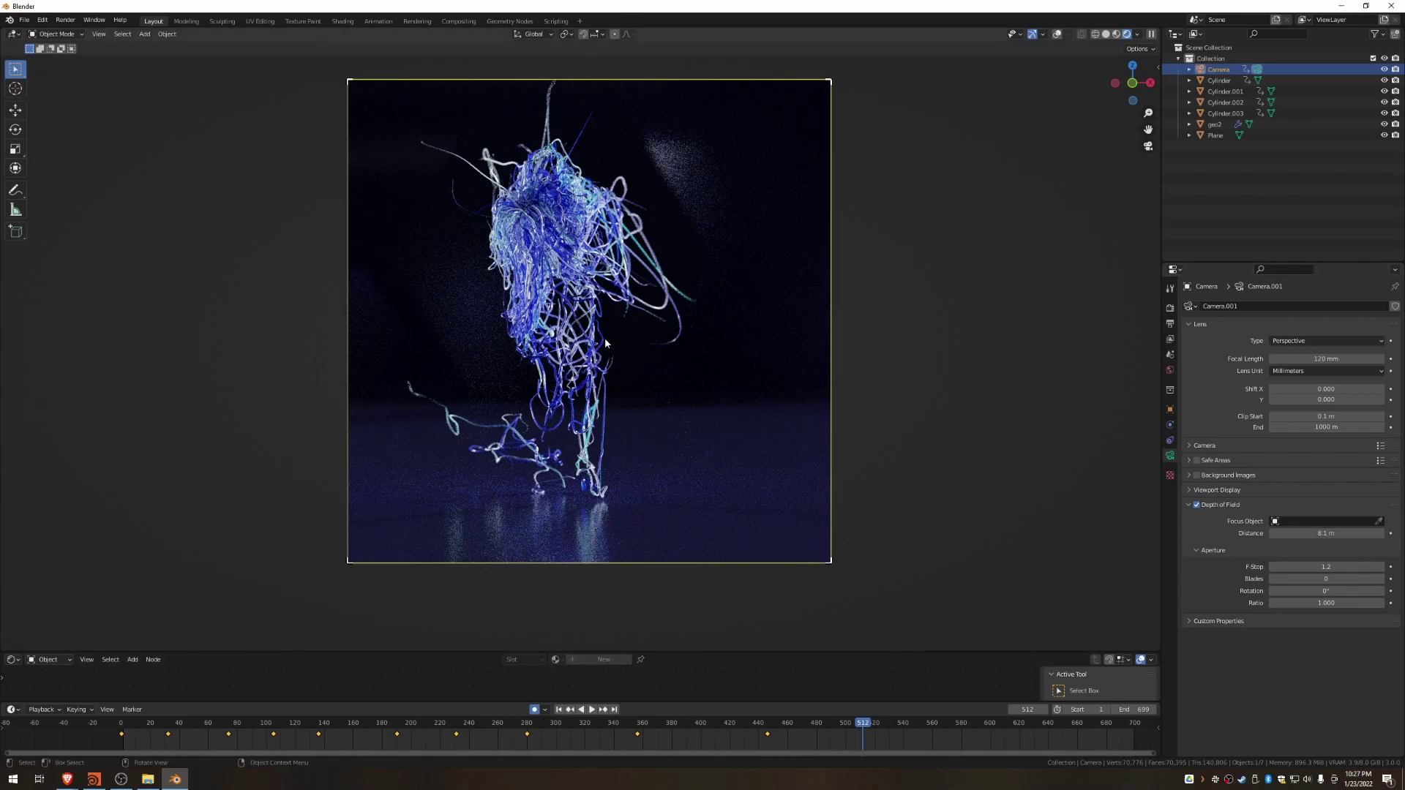
Step: In solid shading outside the camera view with overlays shown, add a Plain Axes empty at the base of the ropes
key("z")
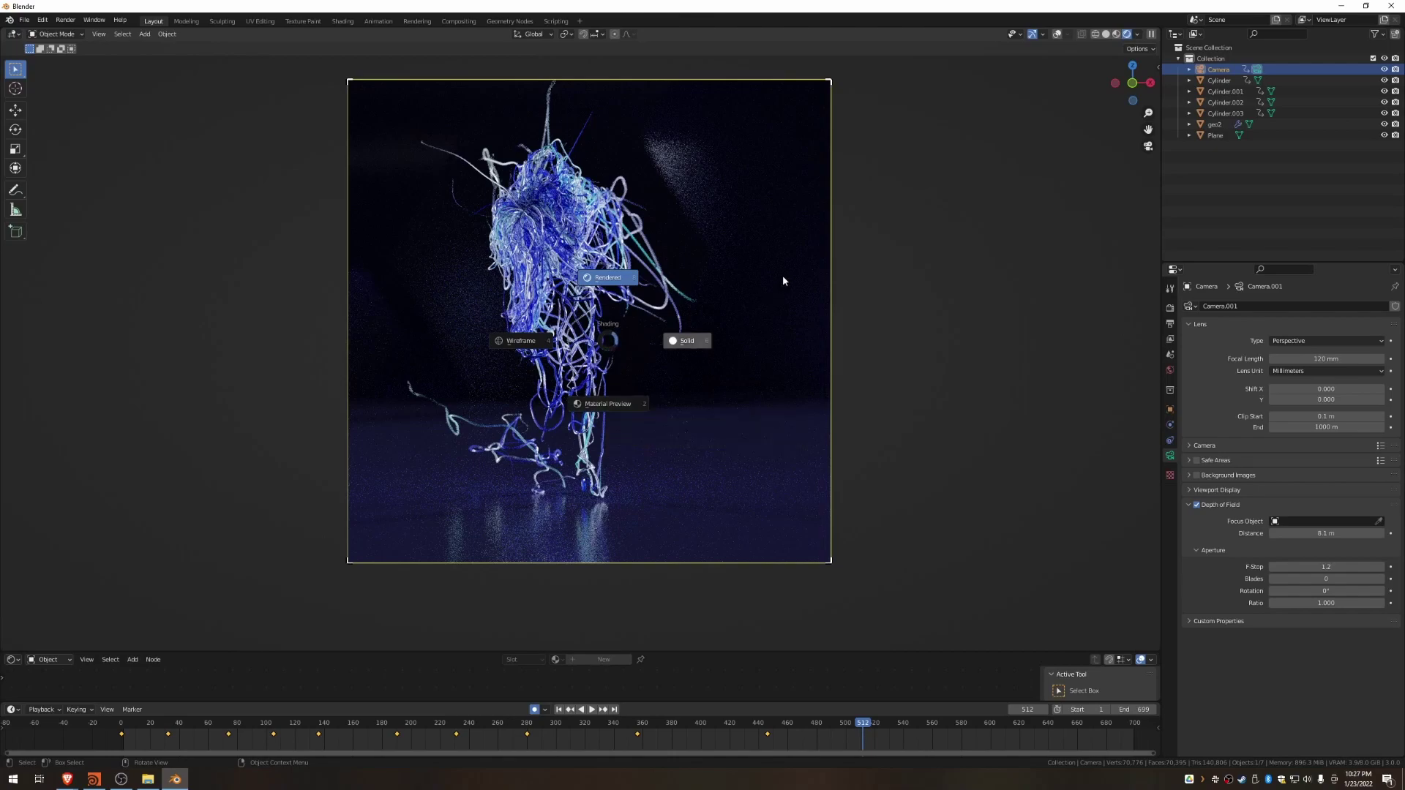
left_click(712, 327)
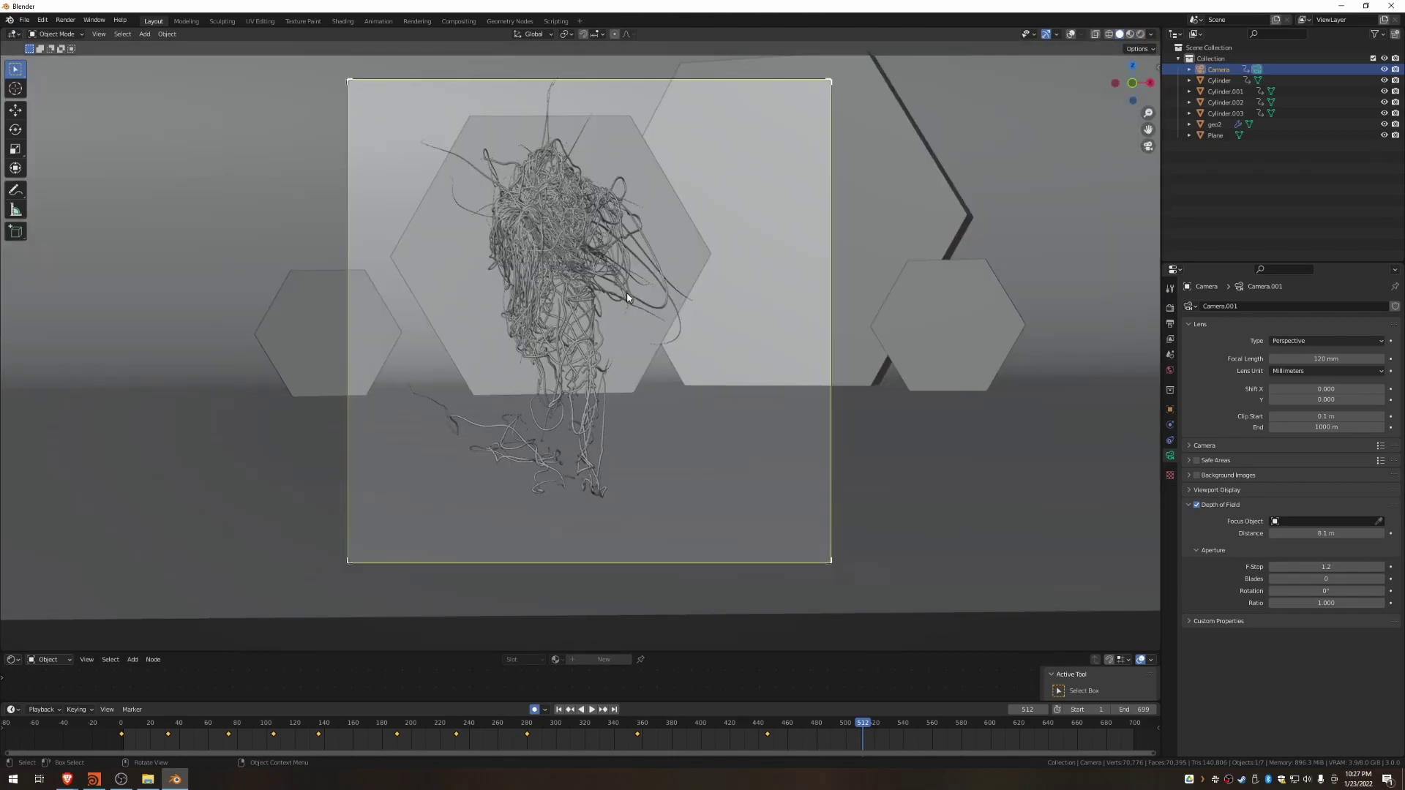
scroll(599, 292, "down", 2)
middle_click_drag(599, 288, 587, 332)
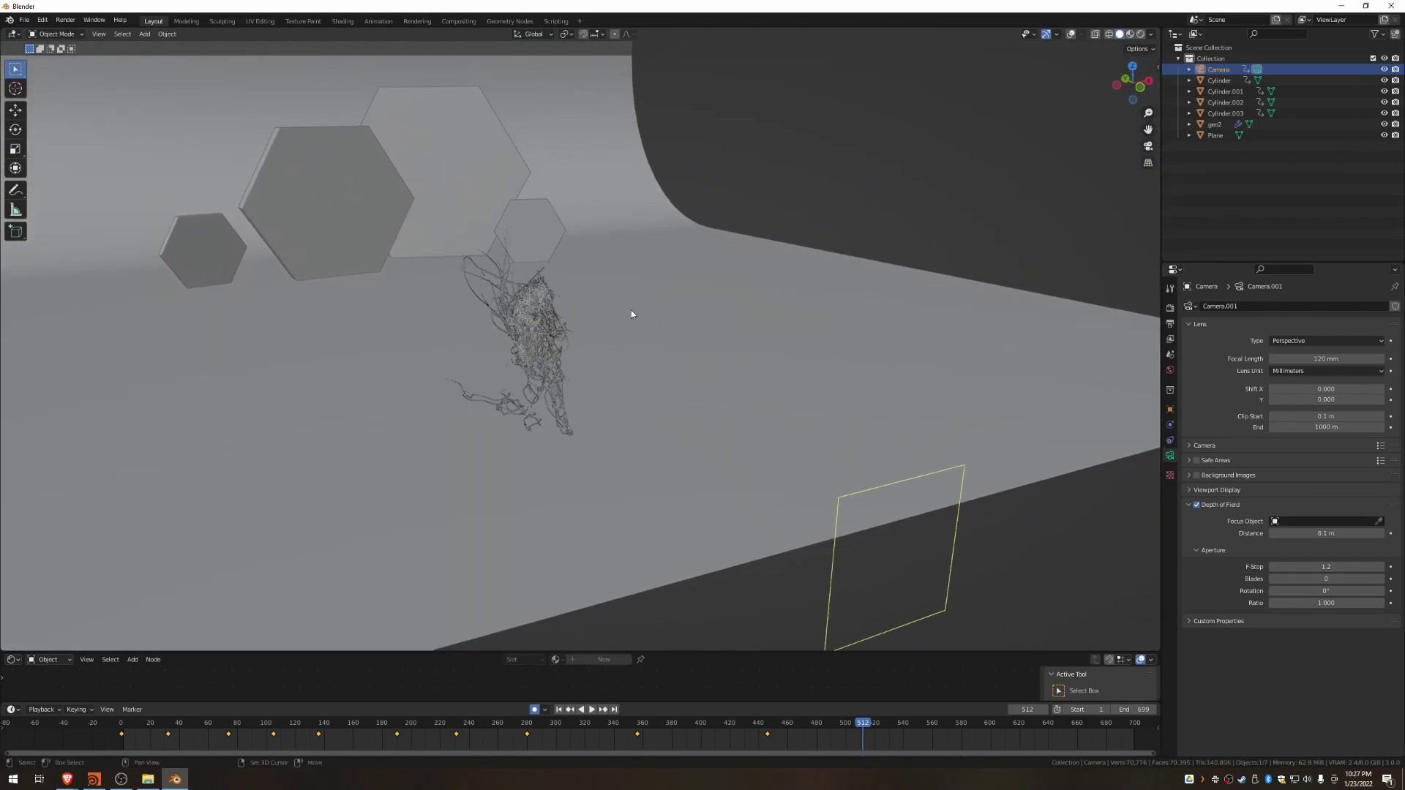
left_click(1069, 35)
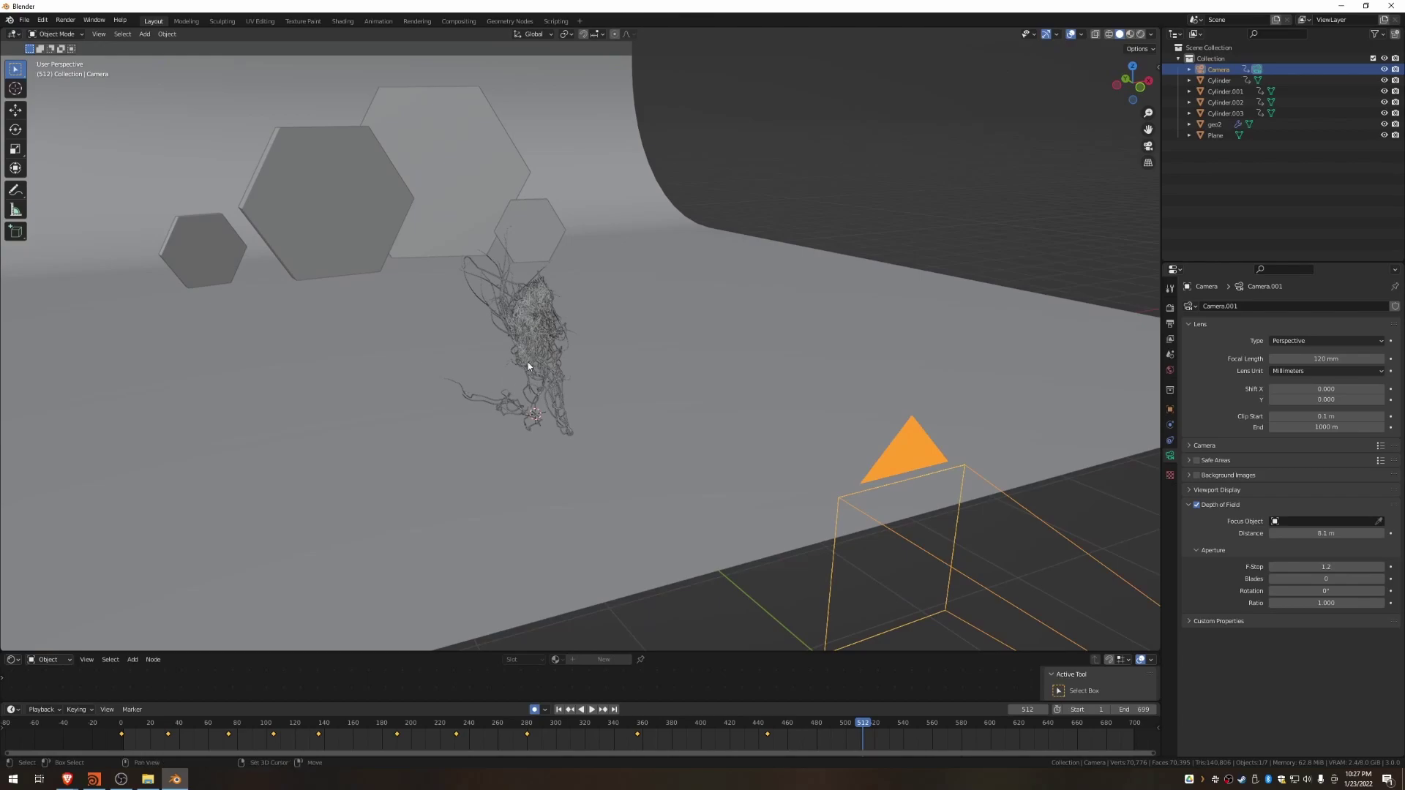
key("shift+a")
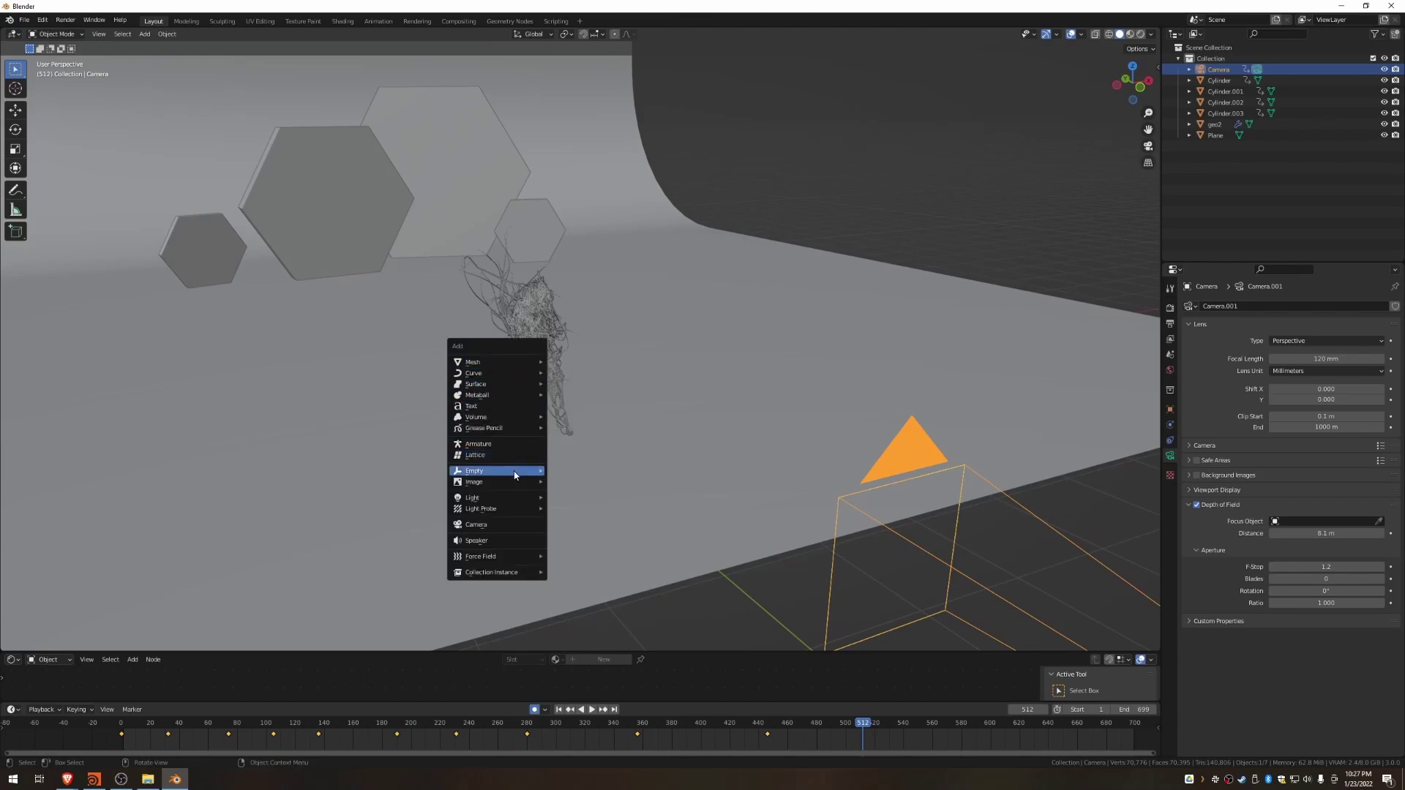
mouse_move(515, 474)
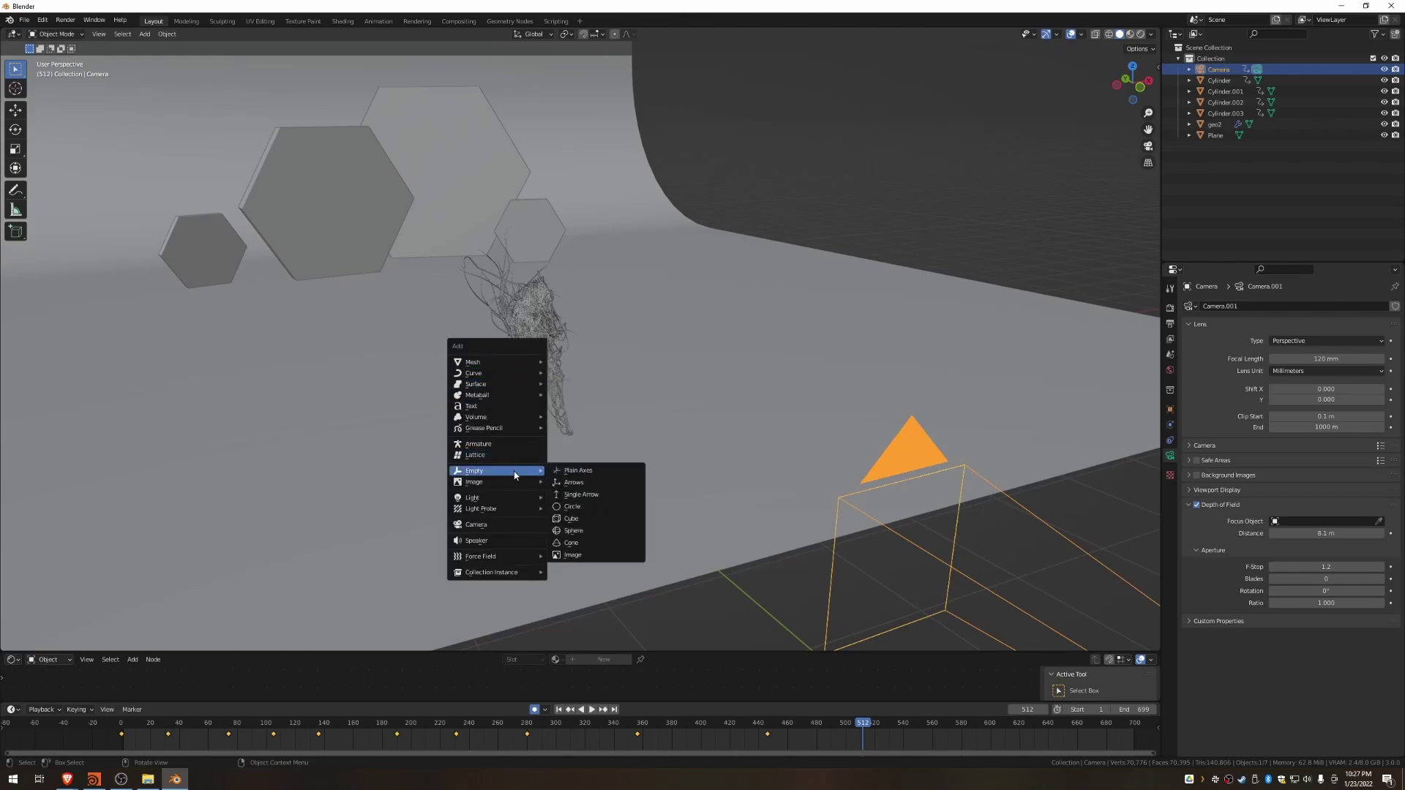
left_click(563, 471)
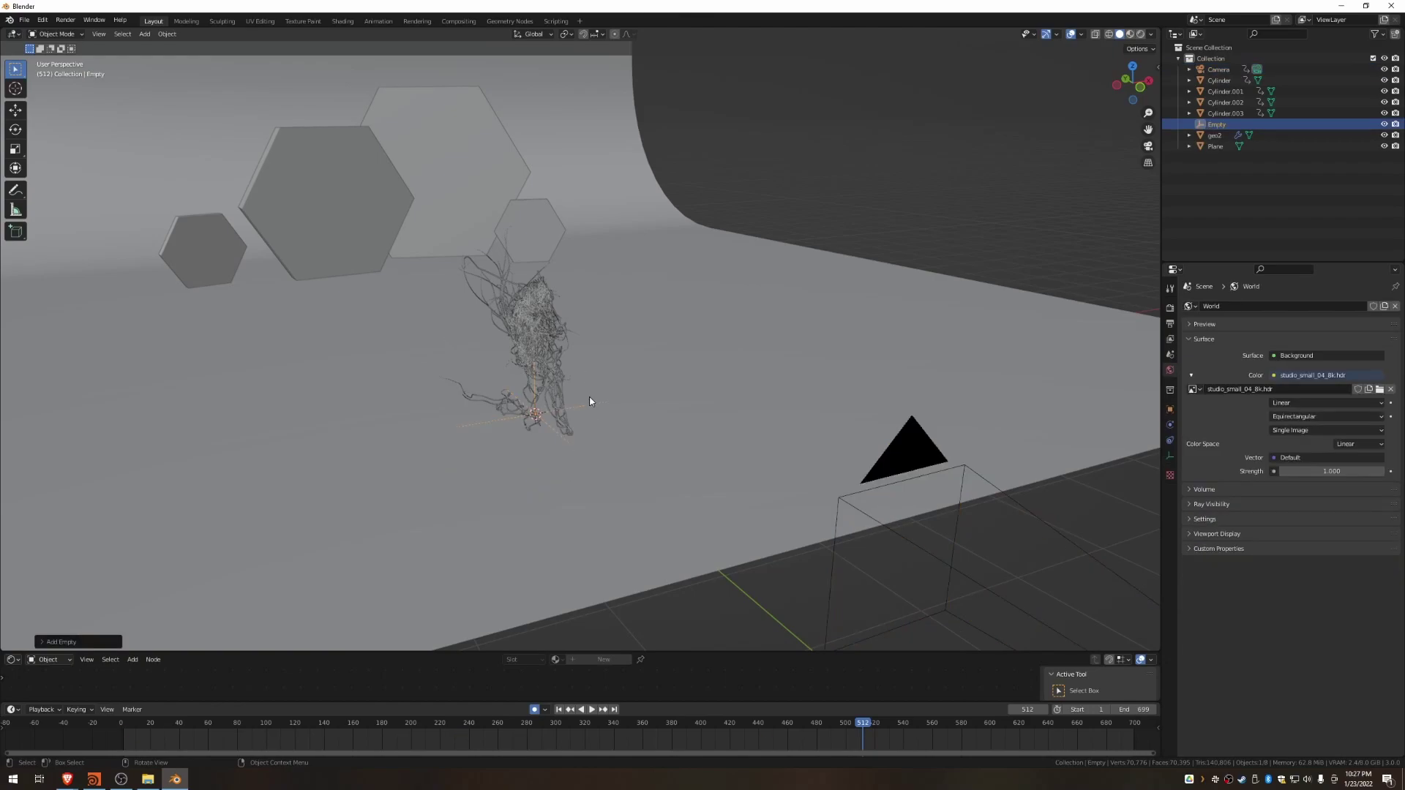
Step: Raise the empty along Z to the middle of the ropes and shift it along Y toward their body
scroll(563, 388, "up", 2)
key("g")
key("z")
left_click(564, 320)
middle_click_drag(564, 319, 605, 317)
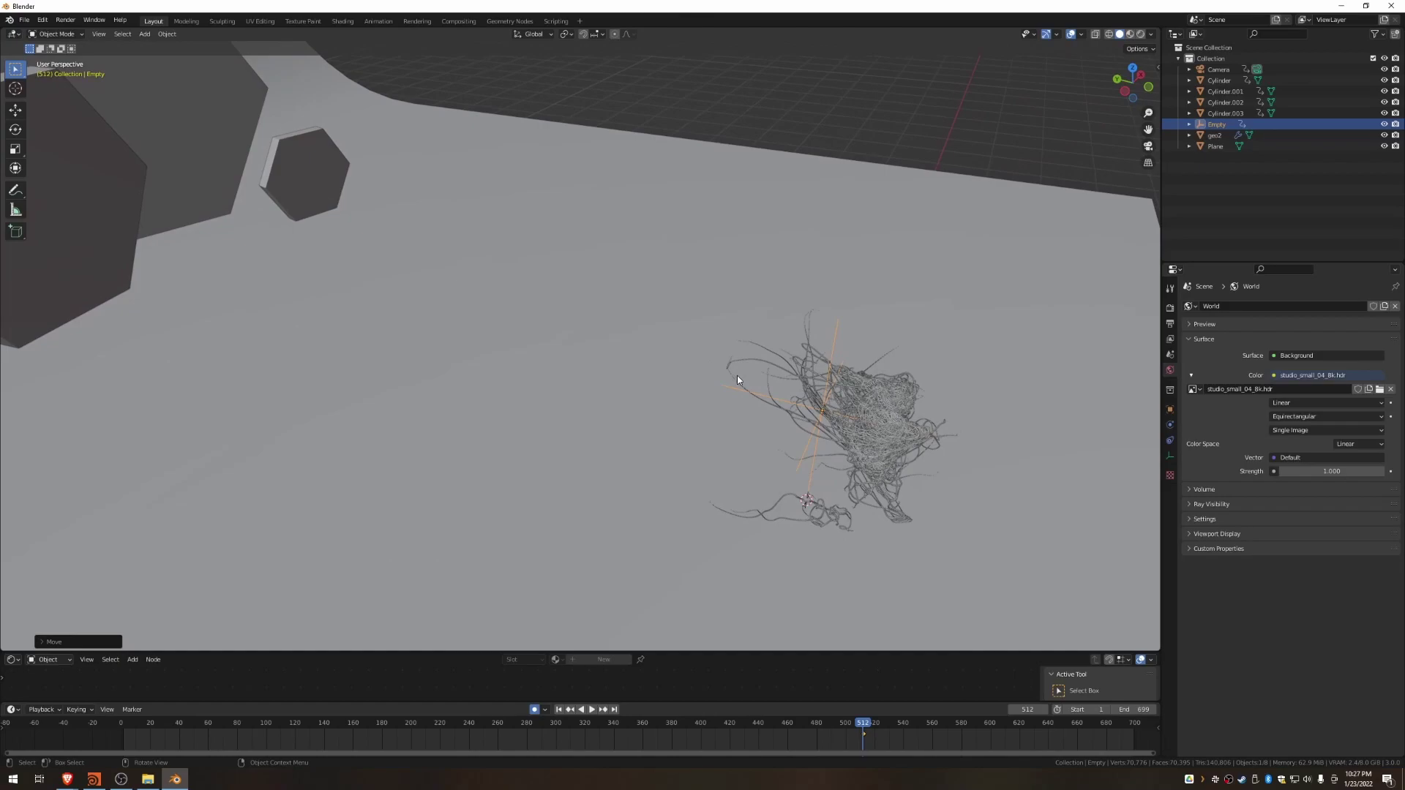
key("g")
key("y")
left_click(798, 392)
Step: In the front view, move the empty onto the dense upper part of the rope tangle
middle_click_drag(898, 415, 752, 377)
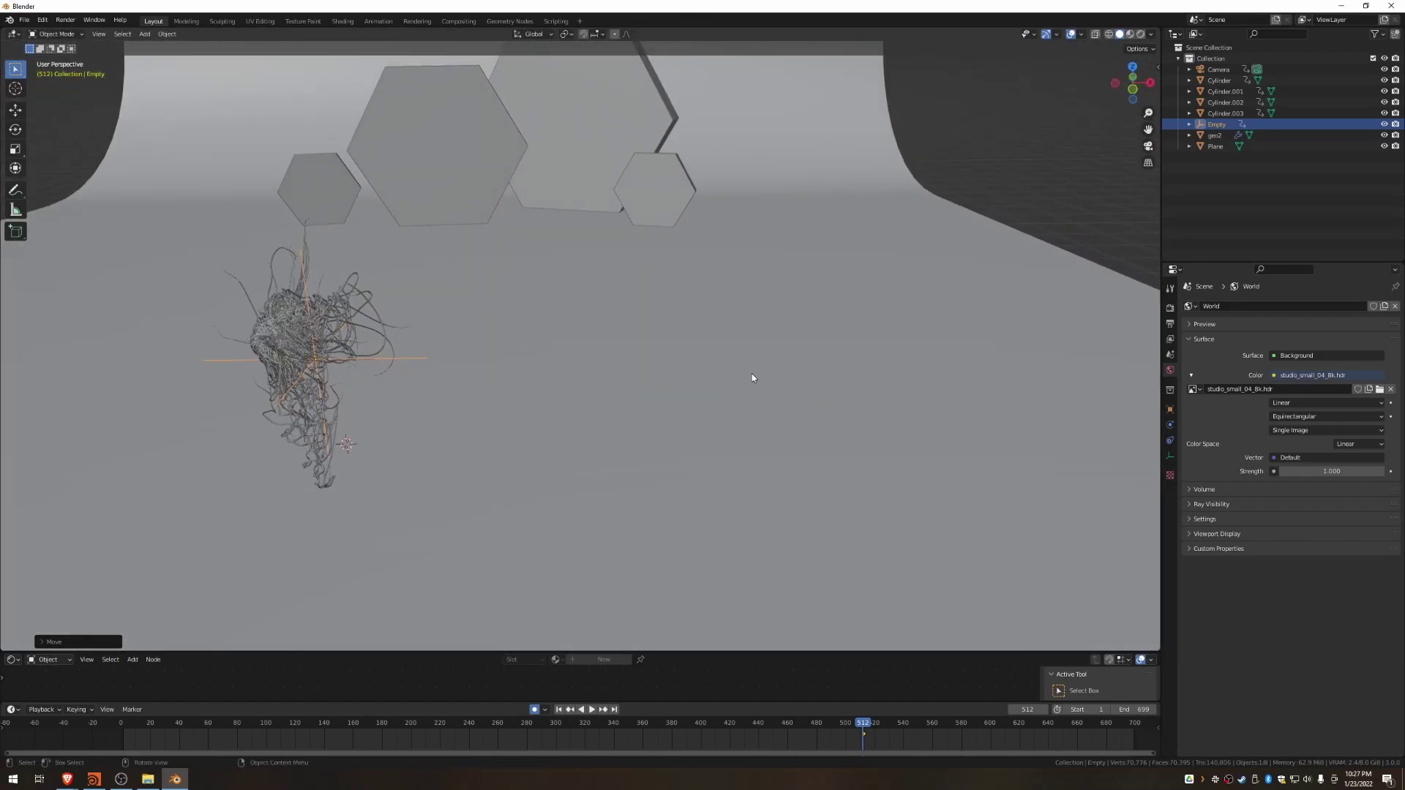
key("KP_1")
scroll(225, 106, "up", 8)
middle_click_drag(432, 265, 1042, 715, "shift")
key("g")
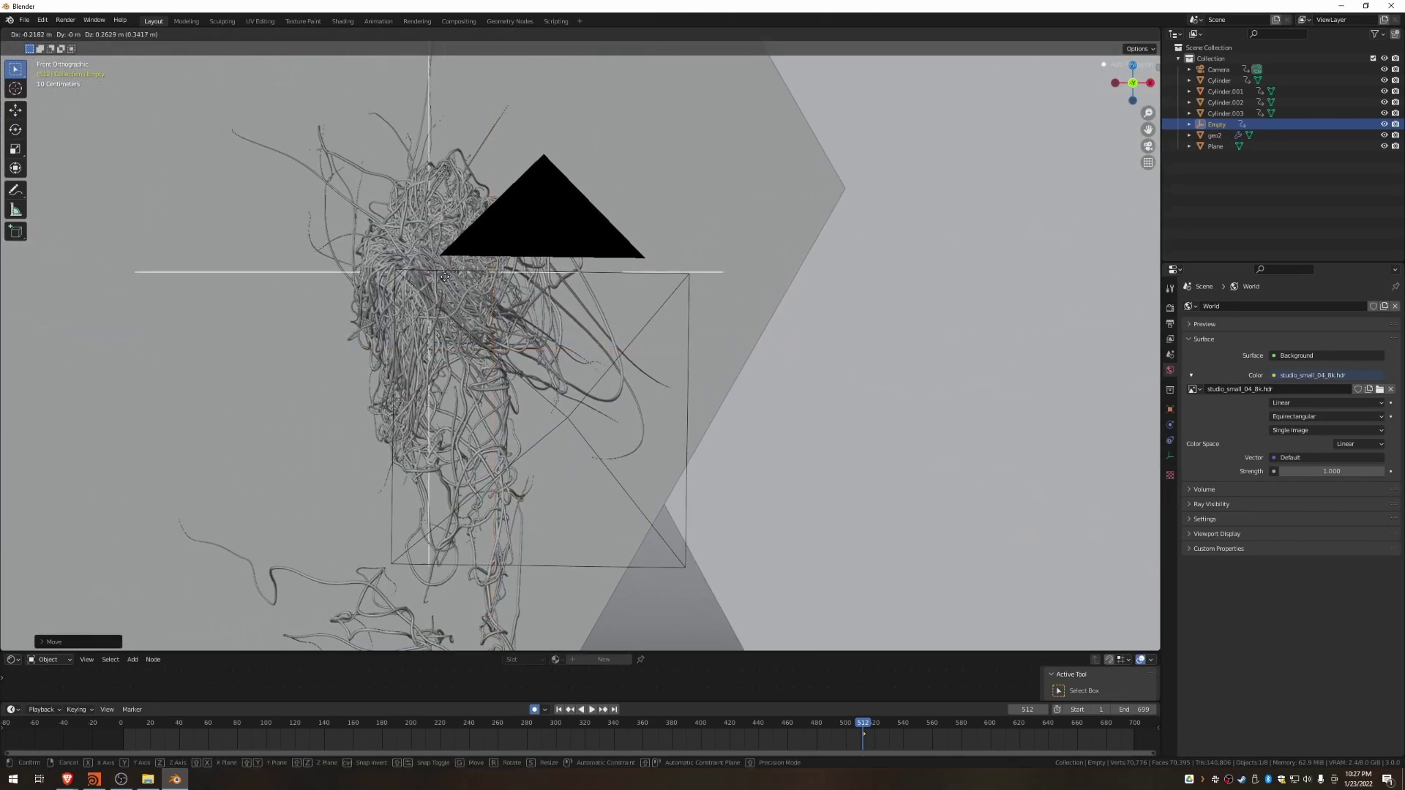
left_click(463, 266)
Step: In the top view, center the empty on the densest area of the rope tangle
key("KP_7")
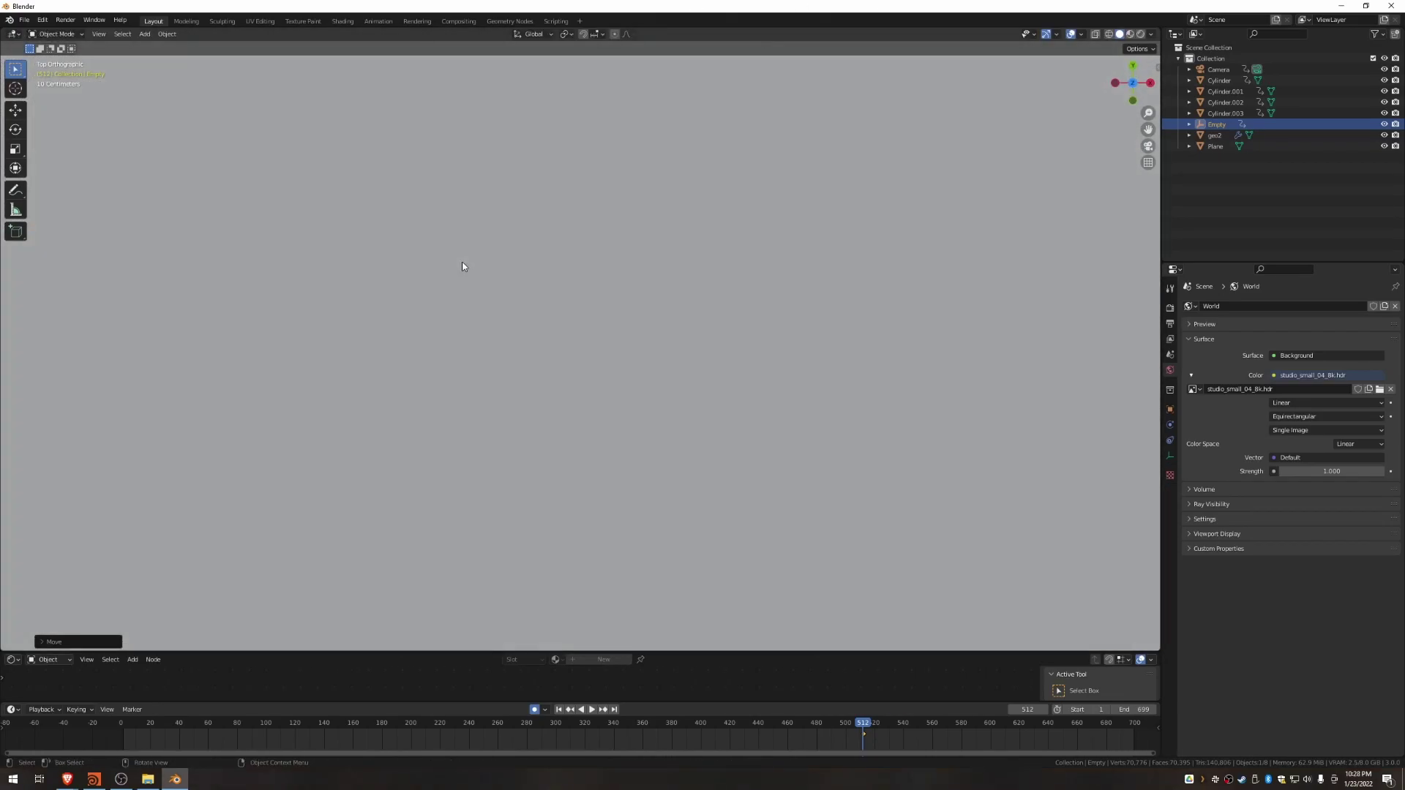
scroll(497, 351, "down", 10)
scroll(558, 351, "up", 11)
middle_click_drag(554, 519, 538, 210, "shift")
scroll(535, 220, "up", 6)
key("g")
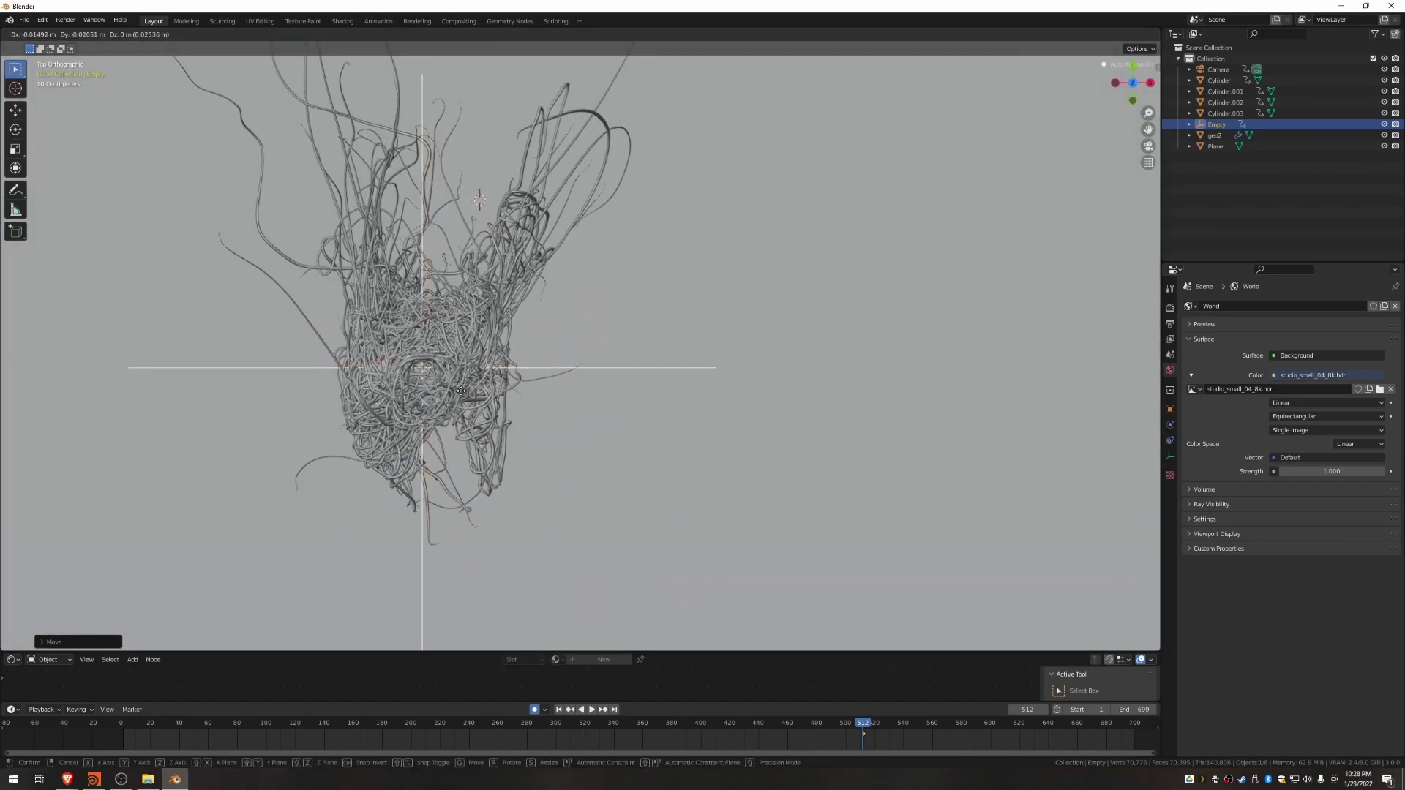
left_click(463, 388)
Step: Rename the empty as Focus
scroll(467, 389, "down", 3)
scroll(467, 389, "down", 3)
middle_click_drag(467, 390, 534, 302)
scroll(536, 301, "down", 3)
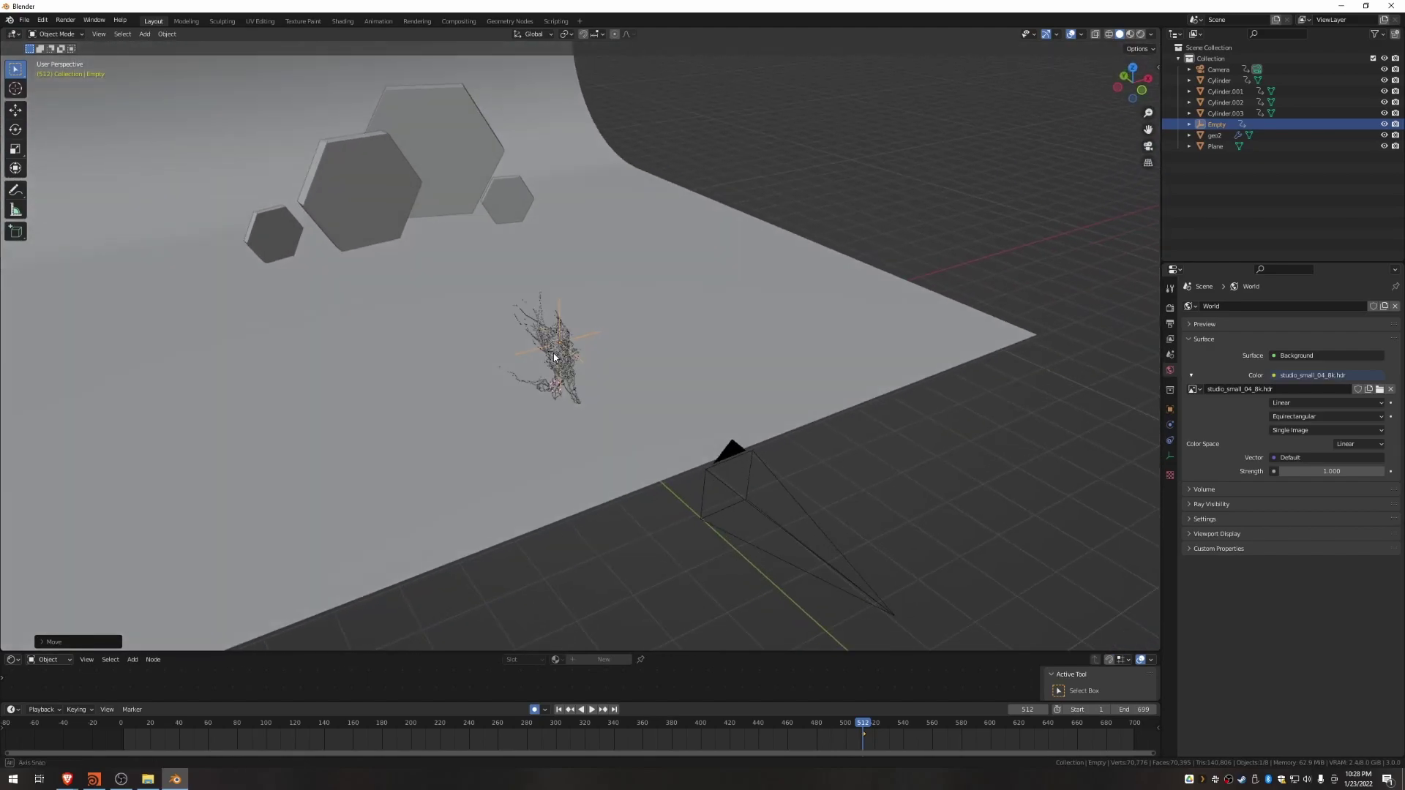
left_click(749, 524)
left_click(789, 504)
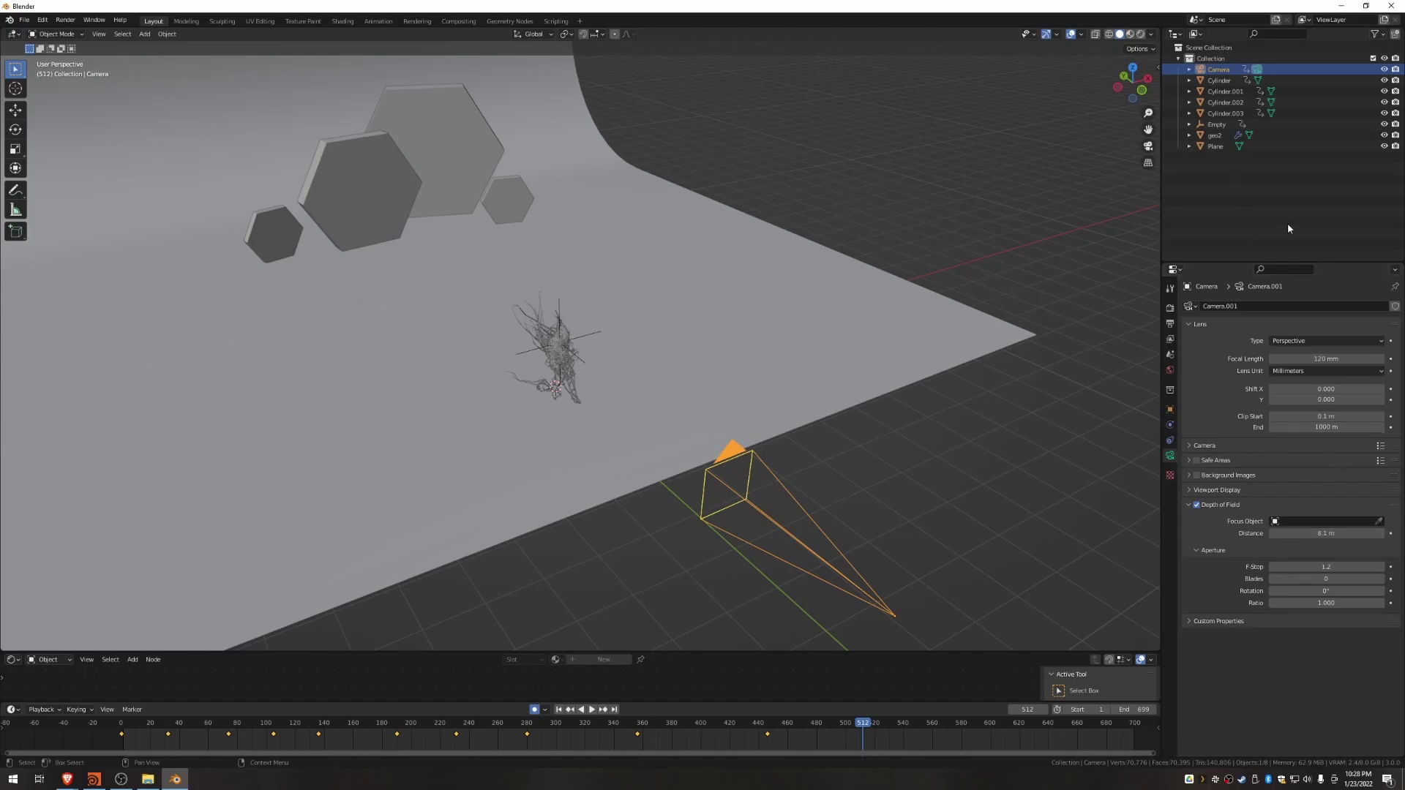
double_click(1216, 125)
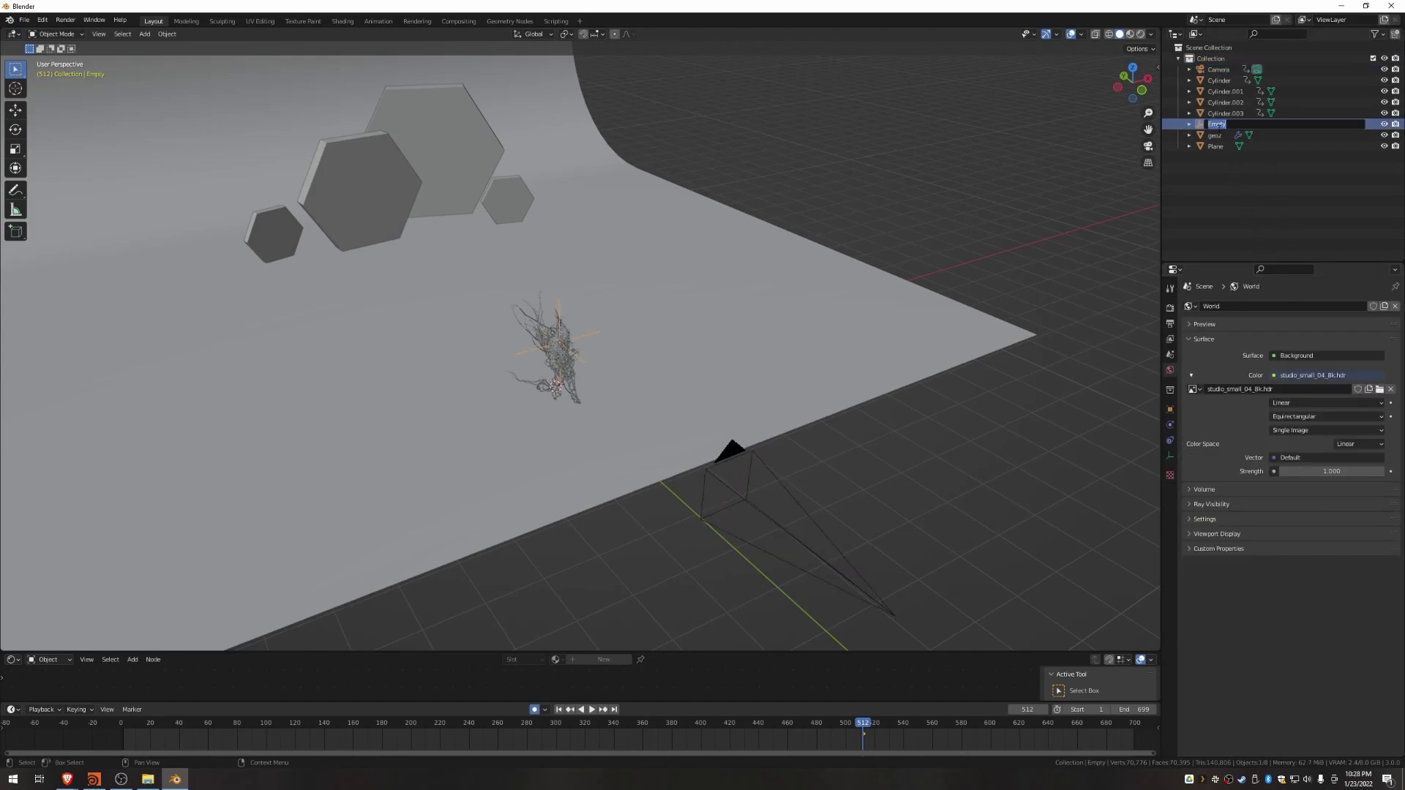
type("Focus")
key("Return")
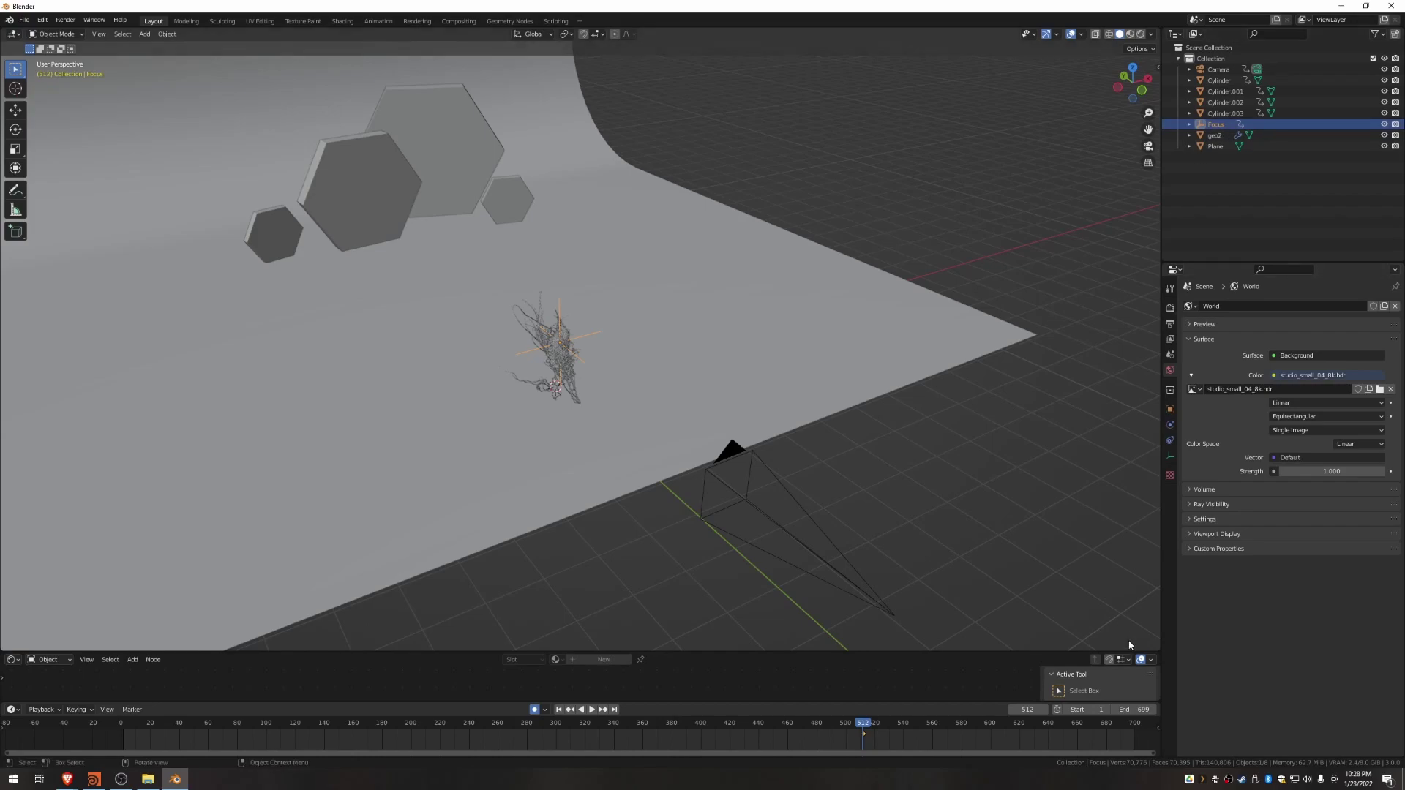
Step: Assign the Focus empty as the camera's depth of field focus object
left_click(1232, 68)
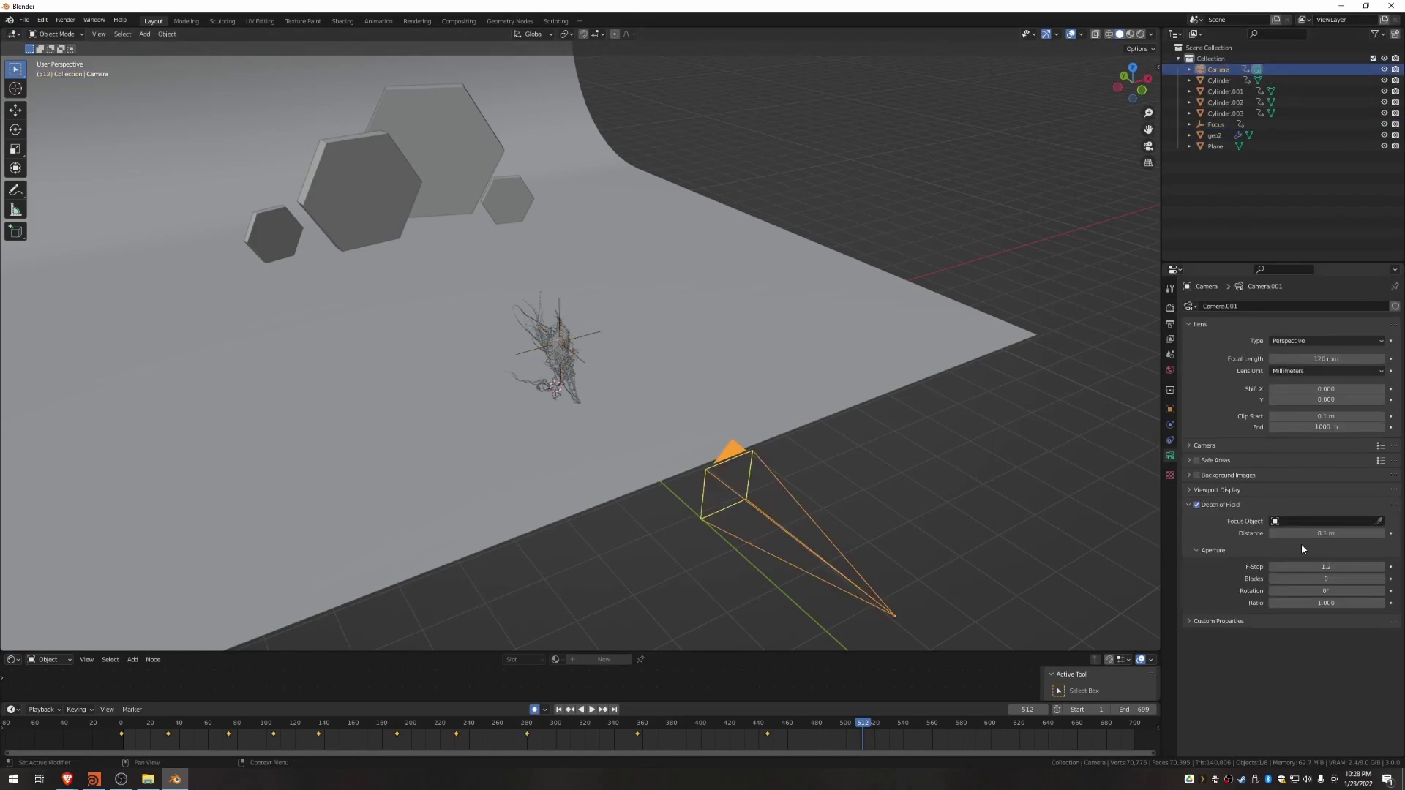
left_click(1377, 522)
left_click(1219, 124)
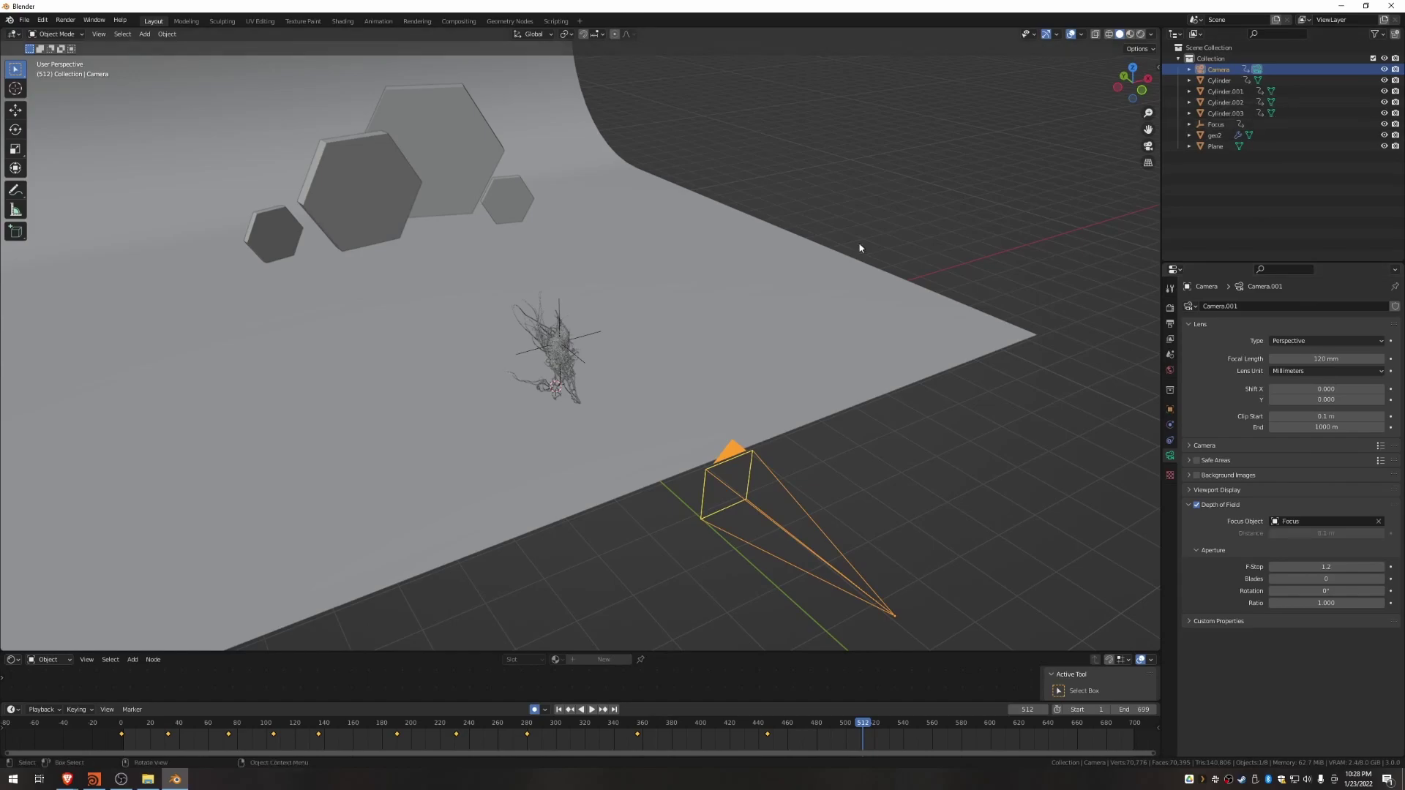
Step: Examine the depth of field on the rope tangle through the camera in Rendered shading, with the Focus empty selected
key("z")
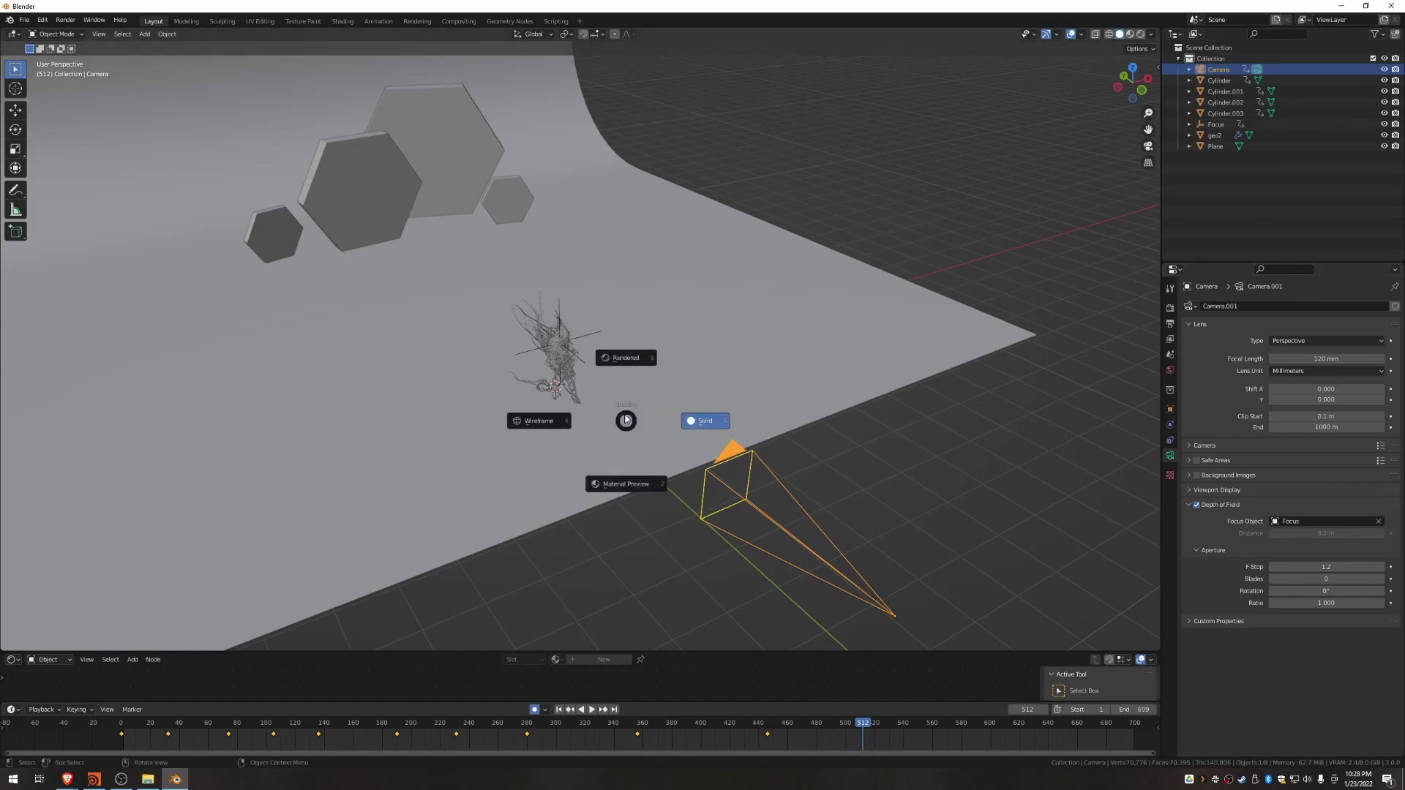
left_click(615, 337)
key("KP_0")
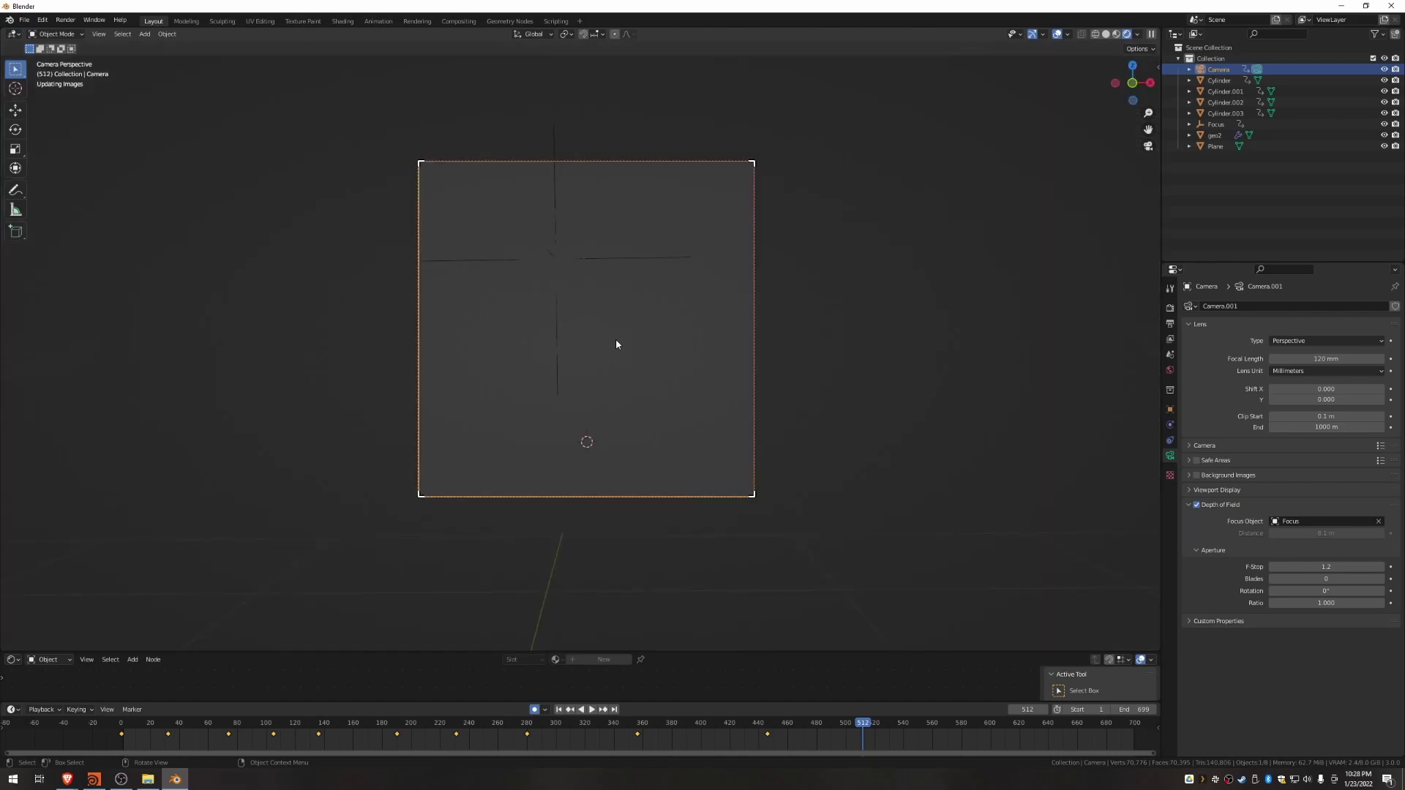
left_click(647, 253)
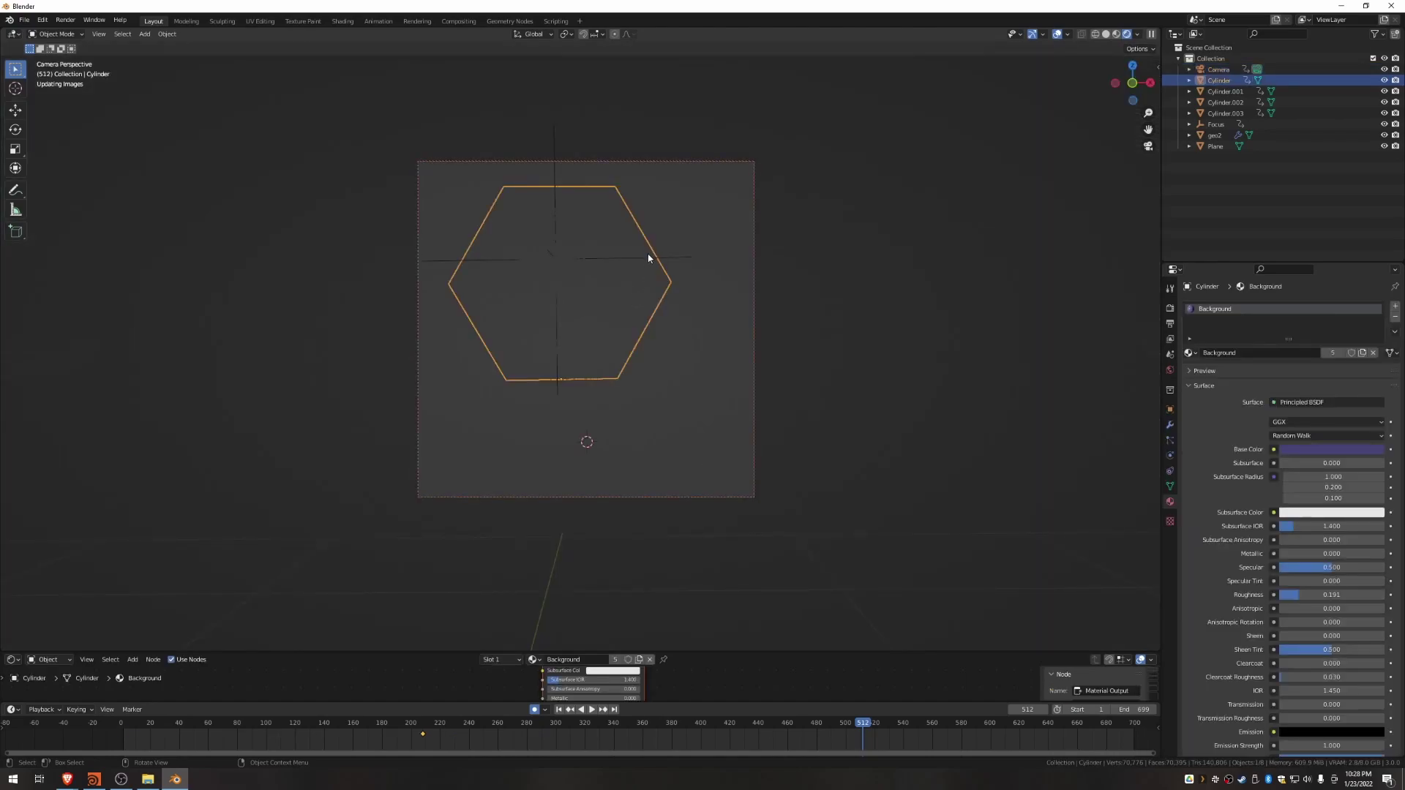
left_click(659, 256)
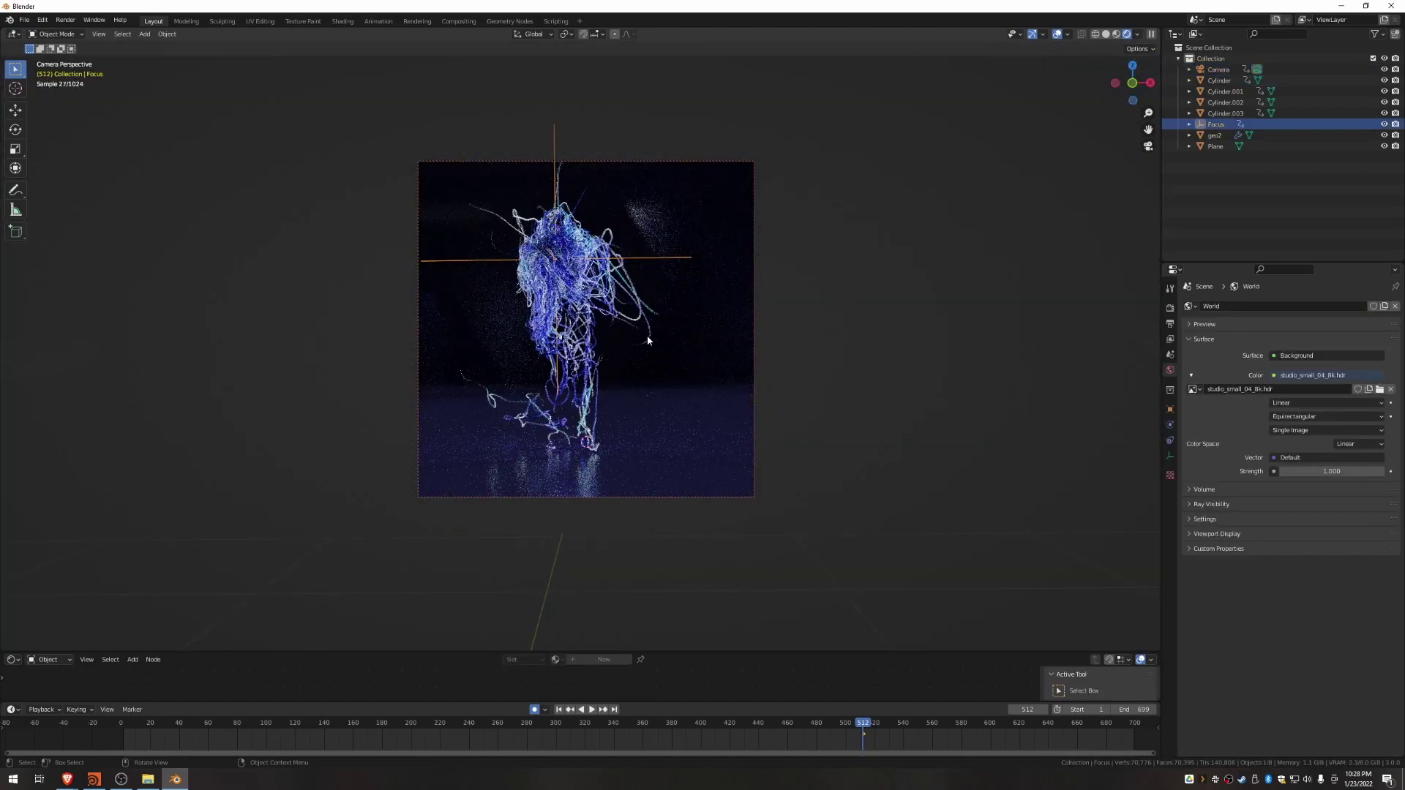
scroll(549, 256, "up", 1)
scroll(550, 259, "up", 4)
scroll(550, 265, "down", 3)
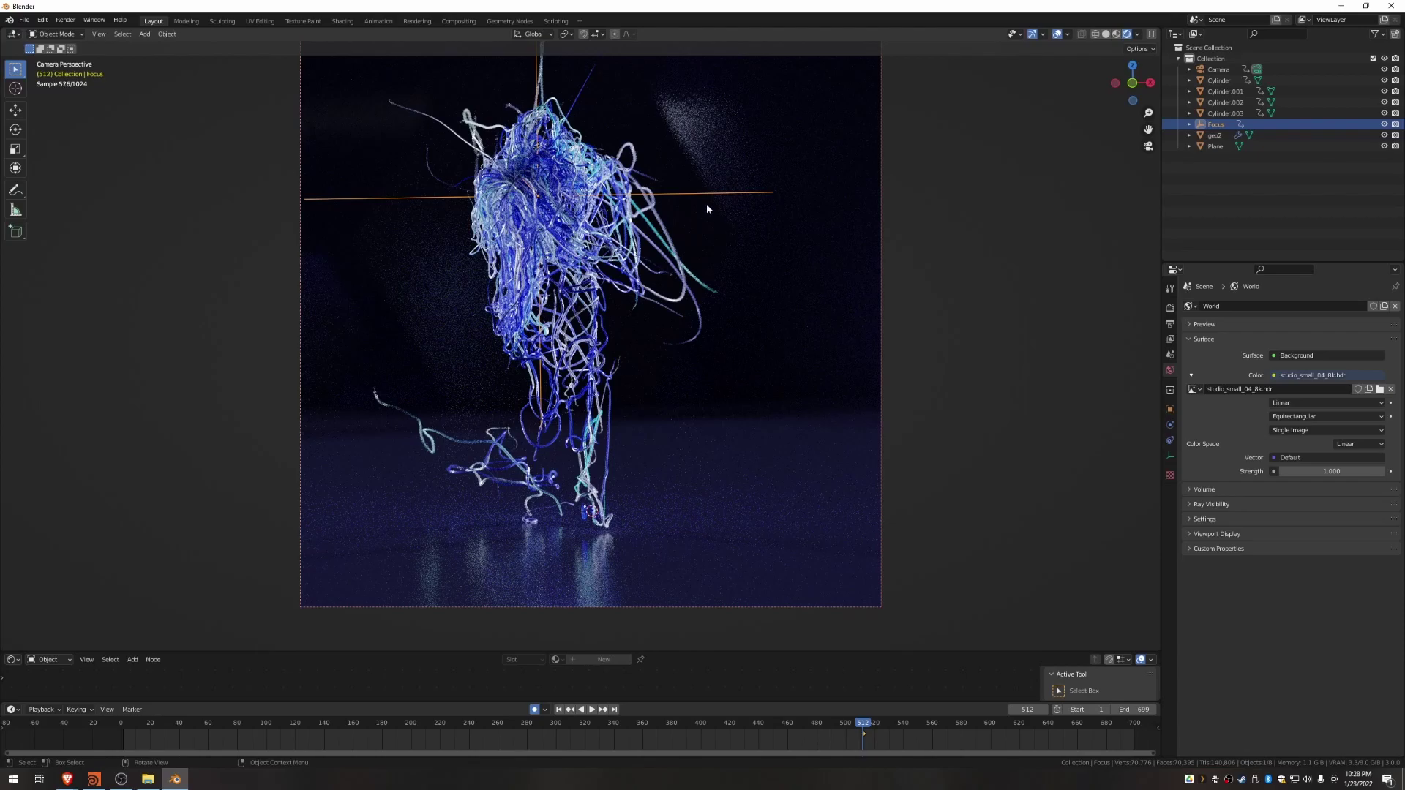
Step: Try moving the Focus empty back along the global Y axis, away from the rope tangle
key("g")
key("y")
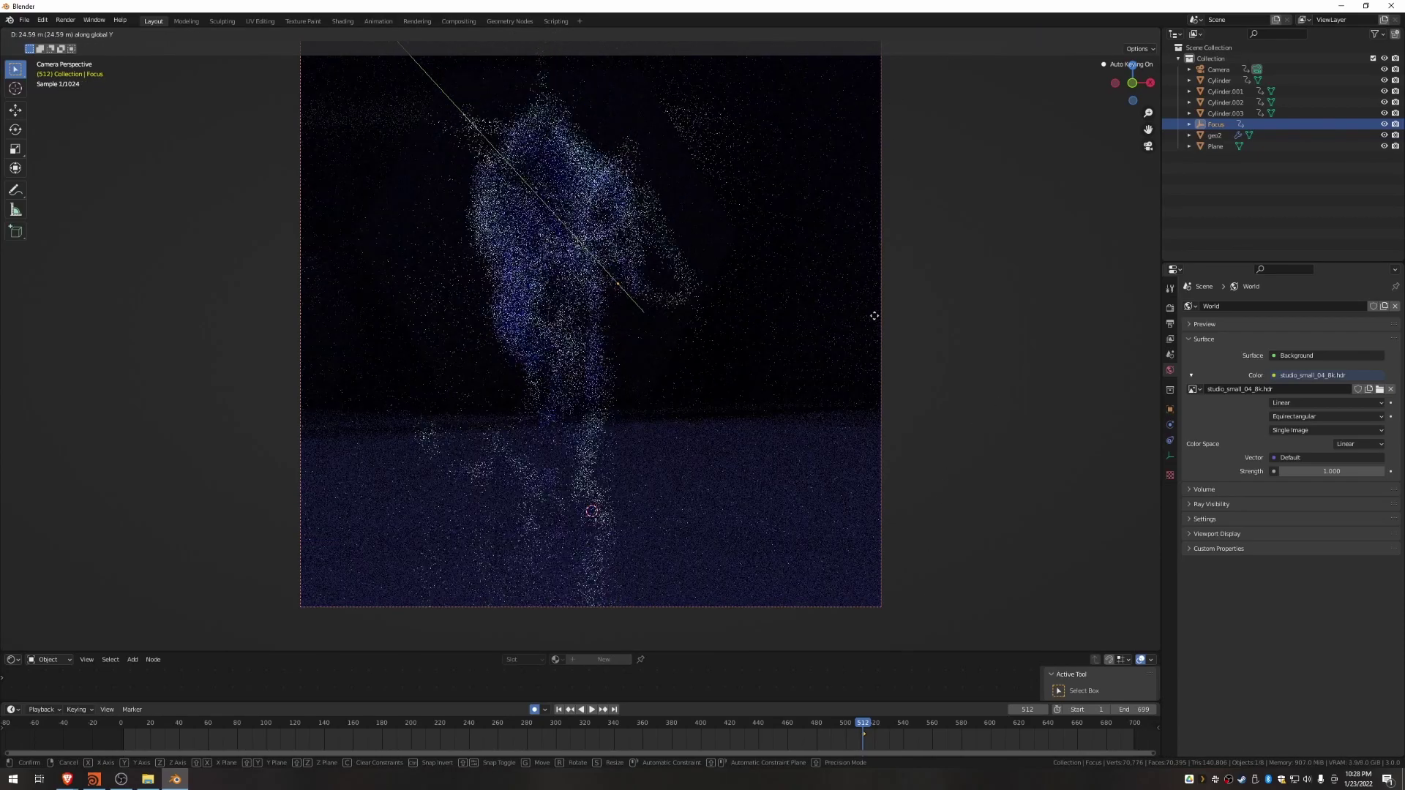
left_click(846, 256)
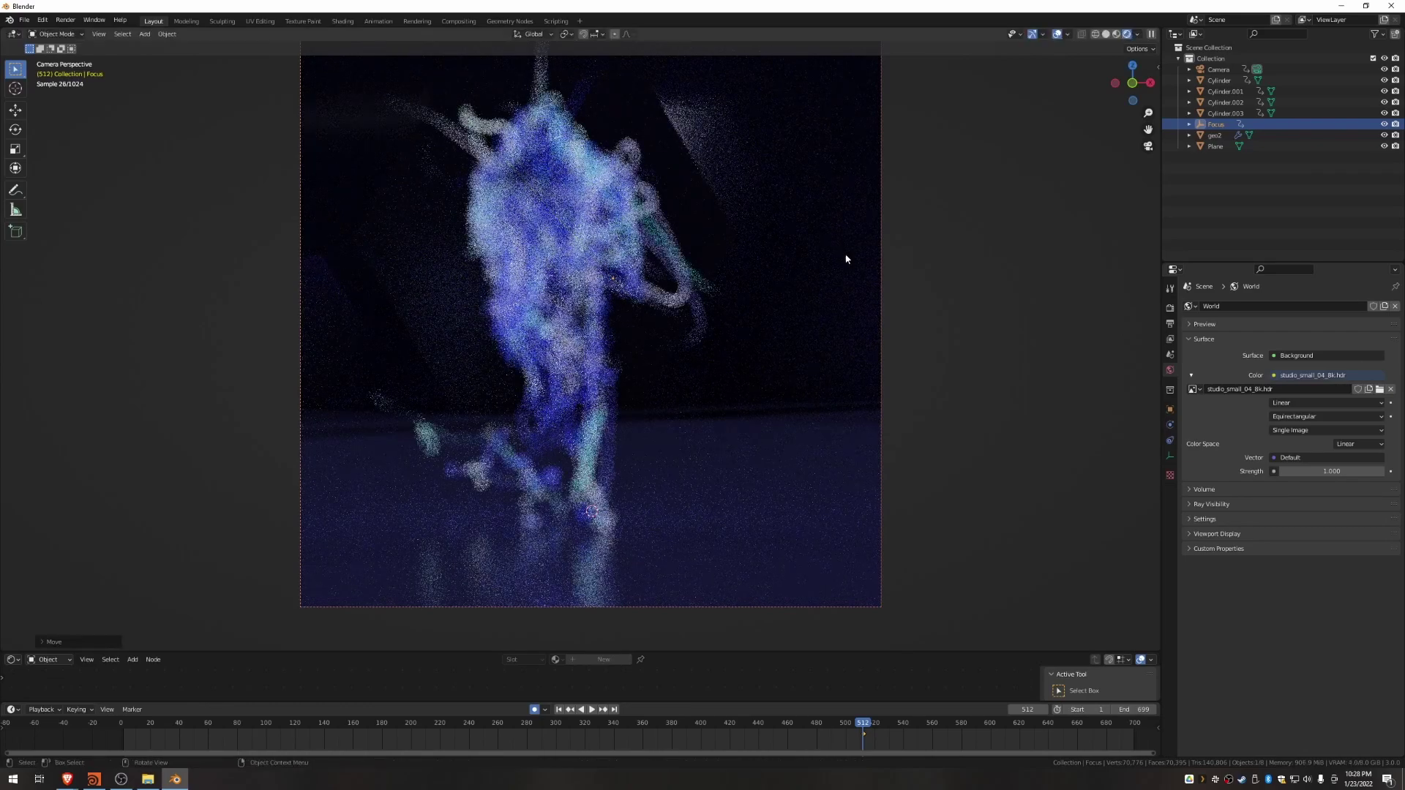
Step: In the top view, try moving the Focus empty near the background hexagons and compare the focus through the camera
key("KP_0")
key("KP_7")
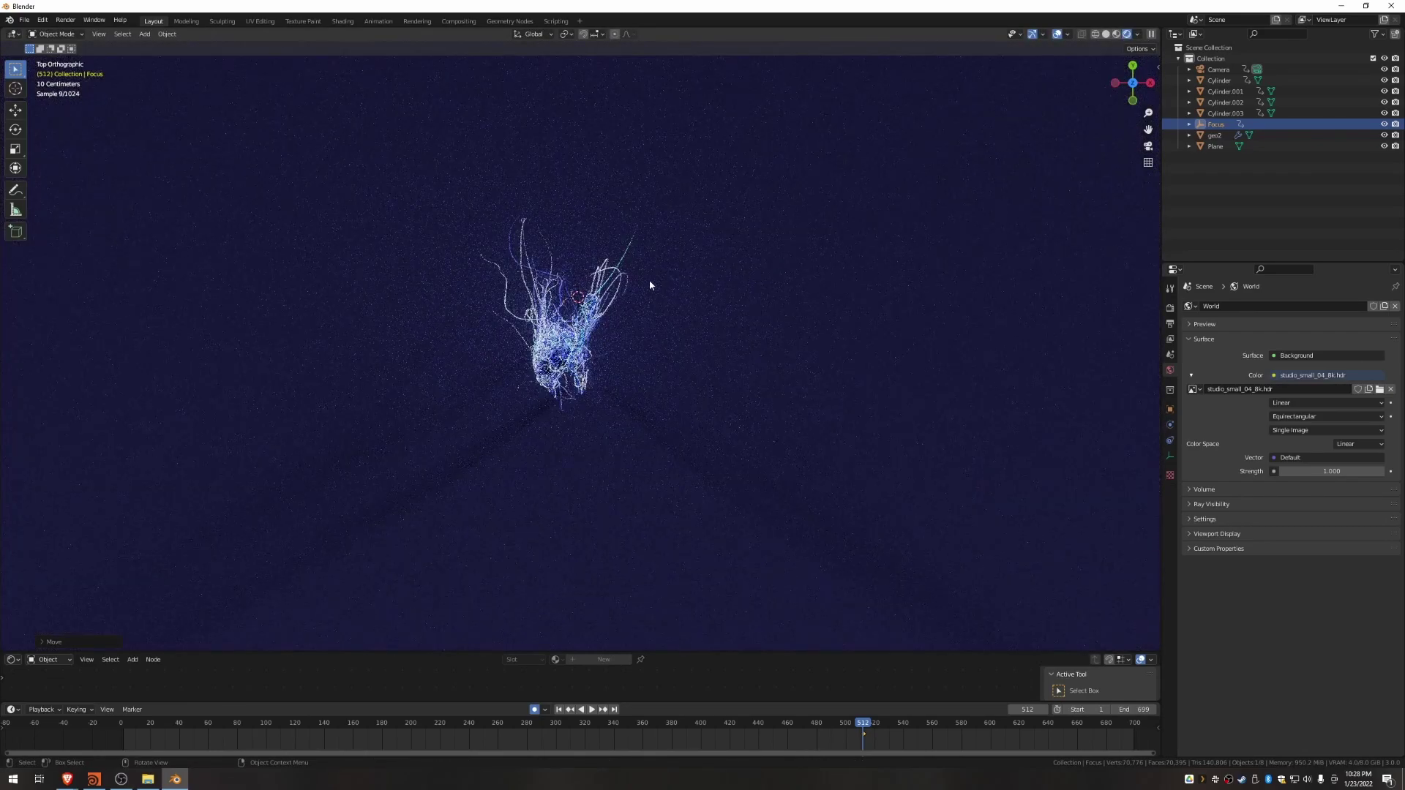
scroll(648, 283, "down", 8)
middle_click_drag(639, 229, 649, 524, "shift")
key("g")
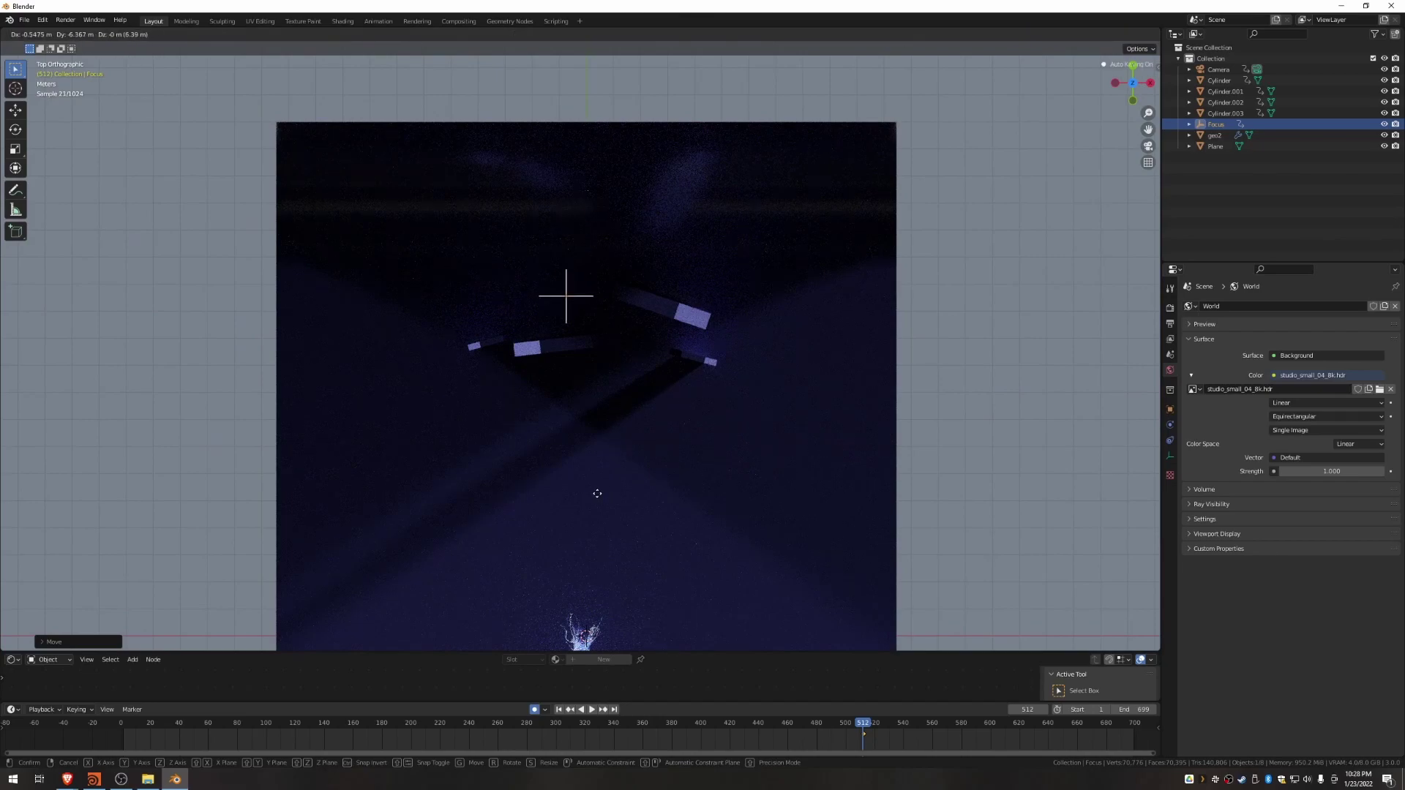
left_click(608, 539)
key("KP_0")
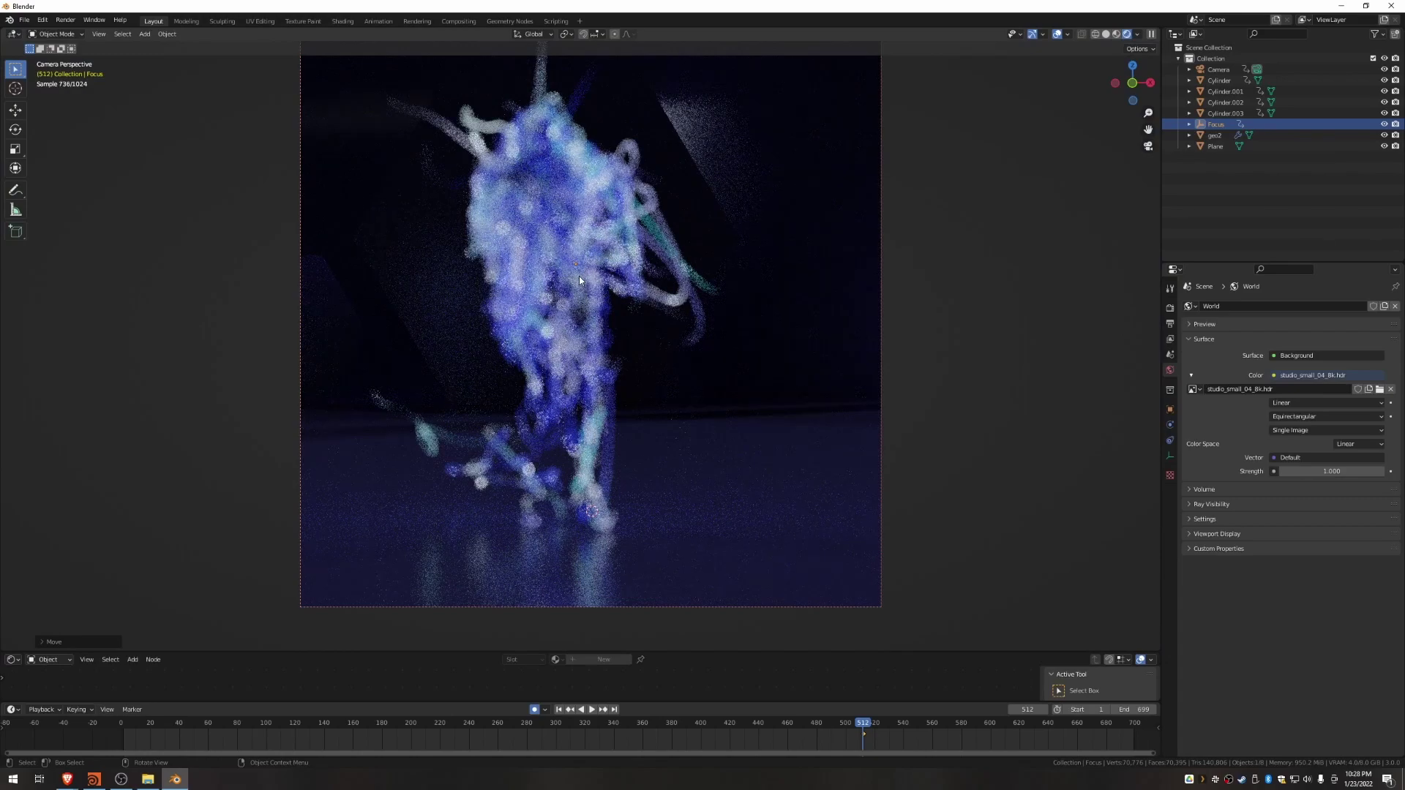
key("KP_7")
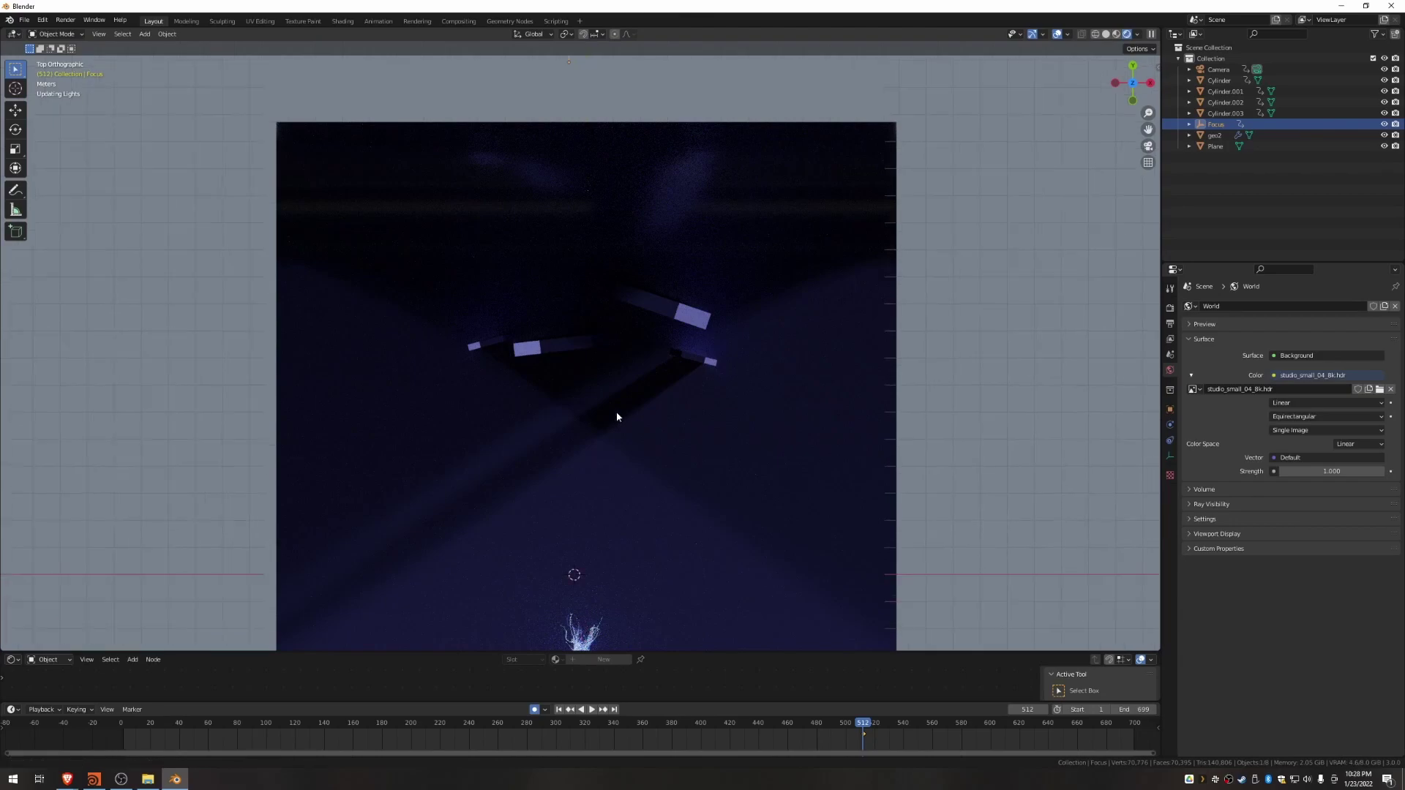
middle_click_drag(619, 436, 627, 266, "shift")
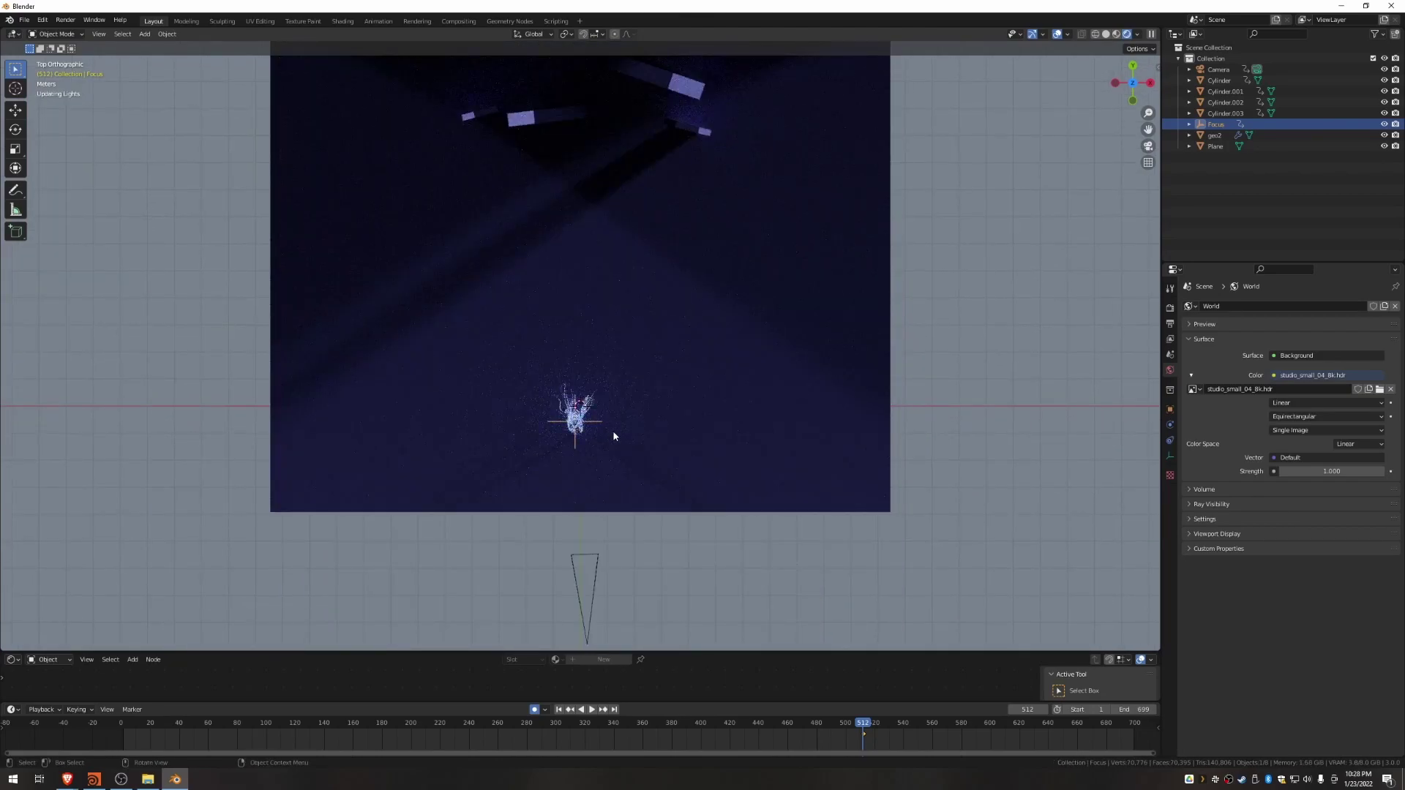
key("KP_0")
scroll(659, 467, "down", 3)
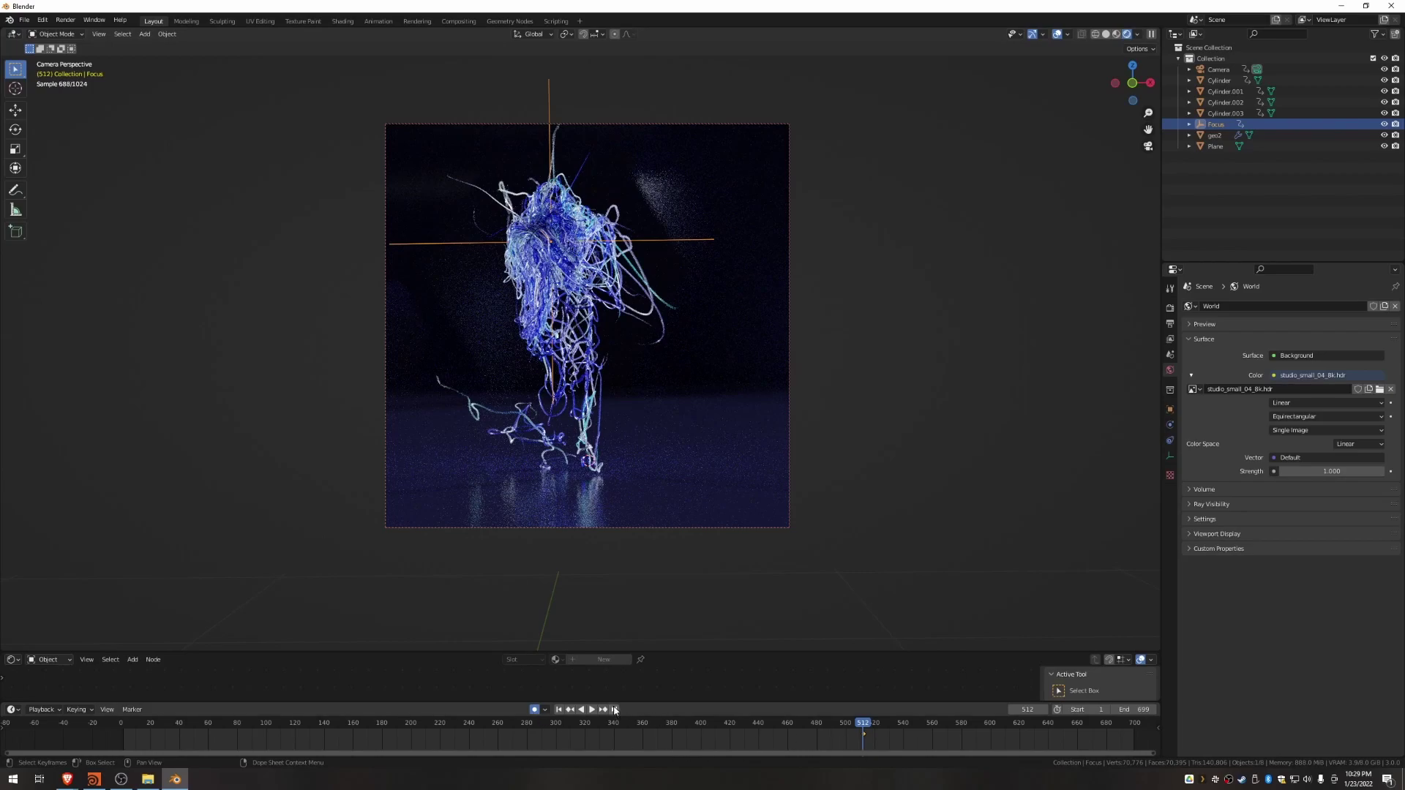
Step: Return to the top view in Solid shading and delete the Focus empty's keyframe at frame 512
key("KP_7")
key("z")
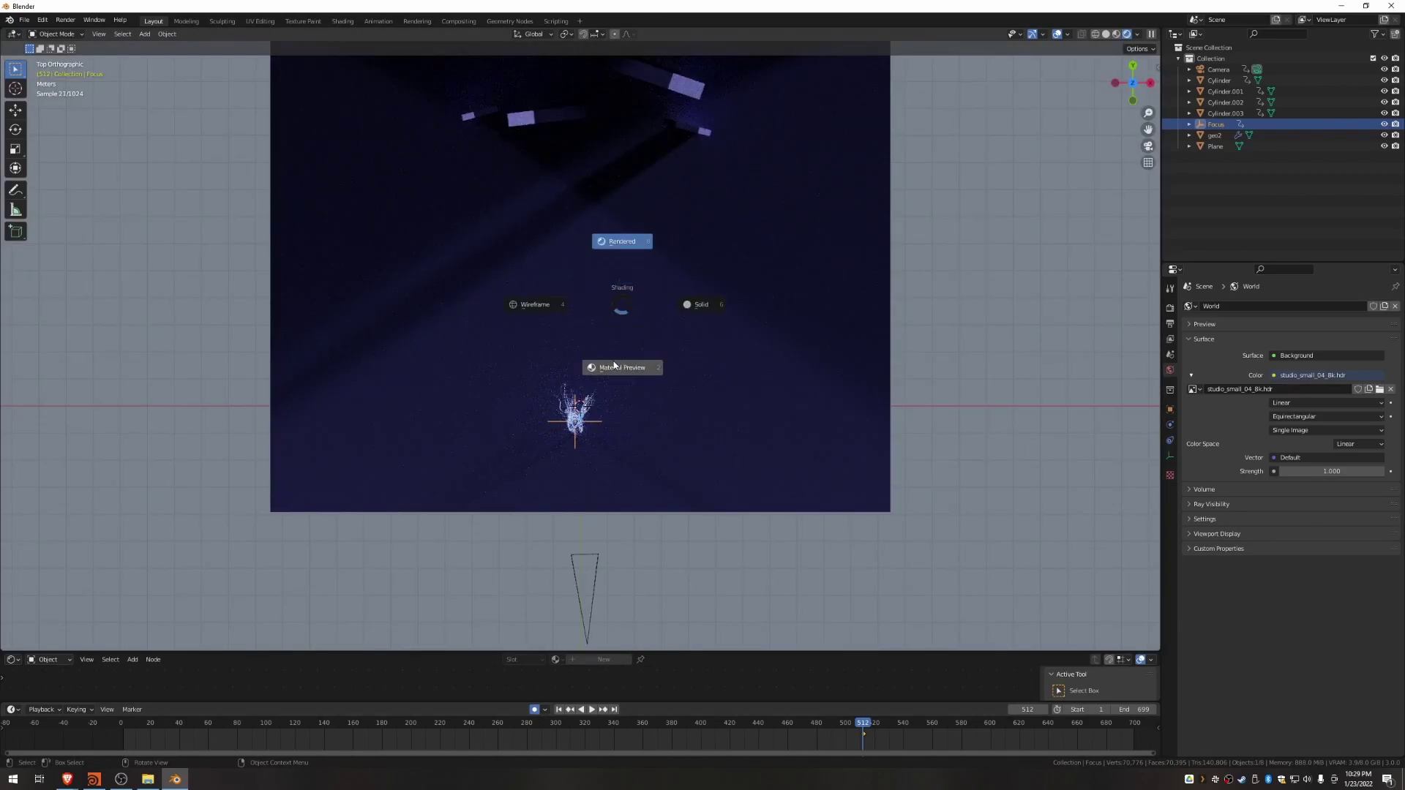
left_click(701, 313)
scroll(575, 463, "up", 3)
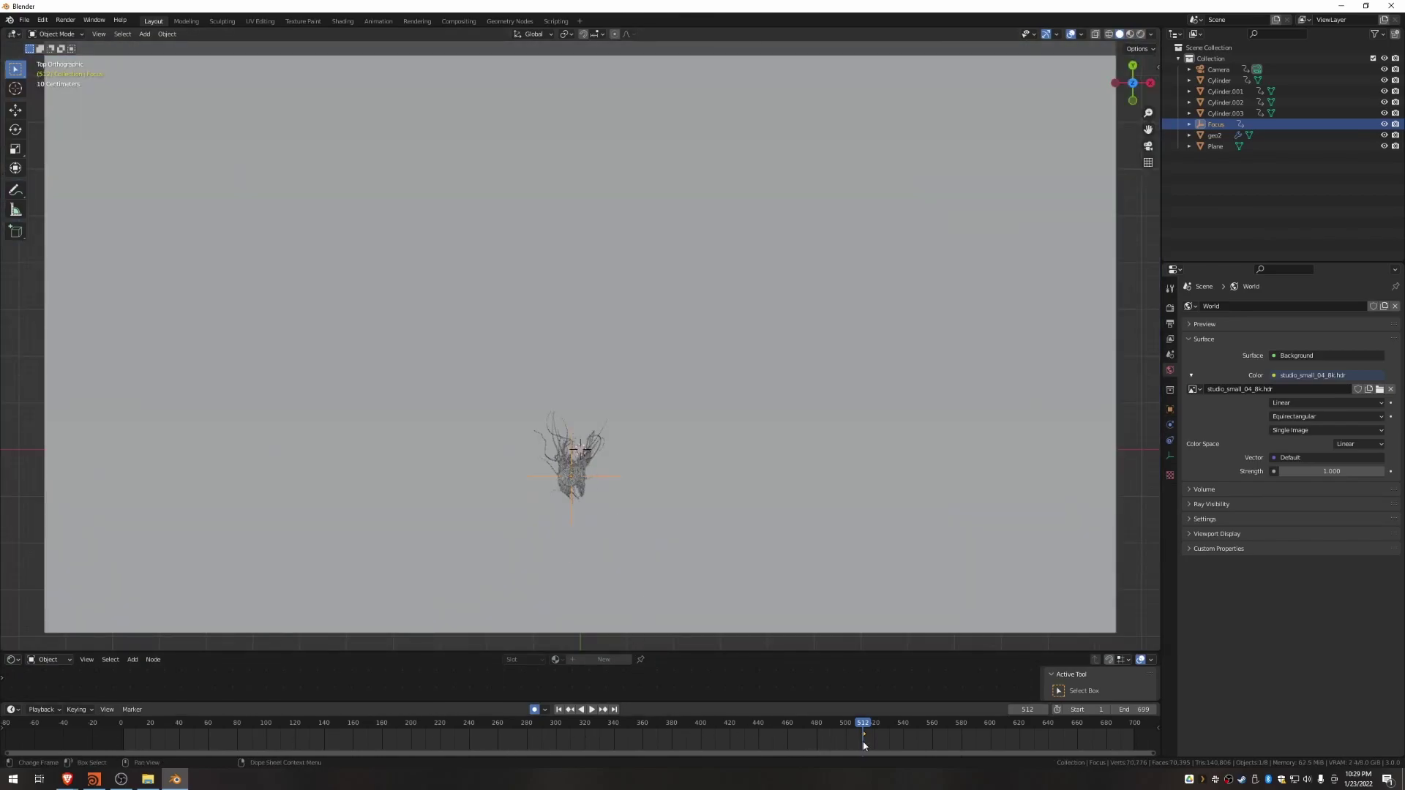
key("x")
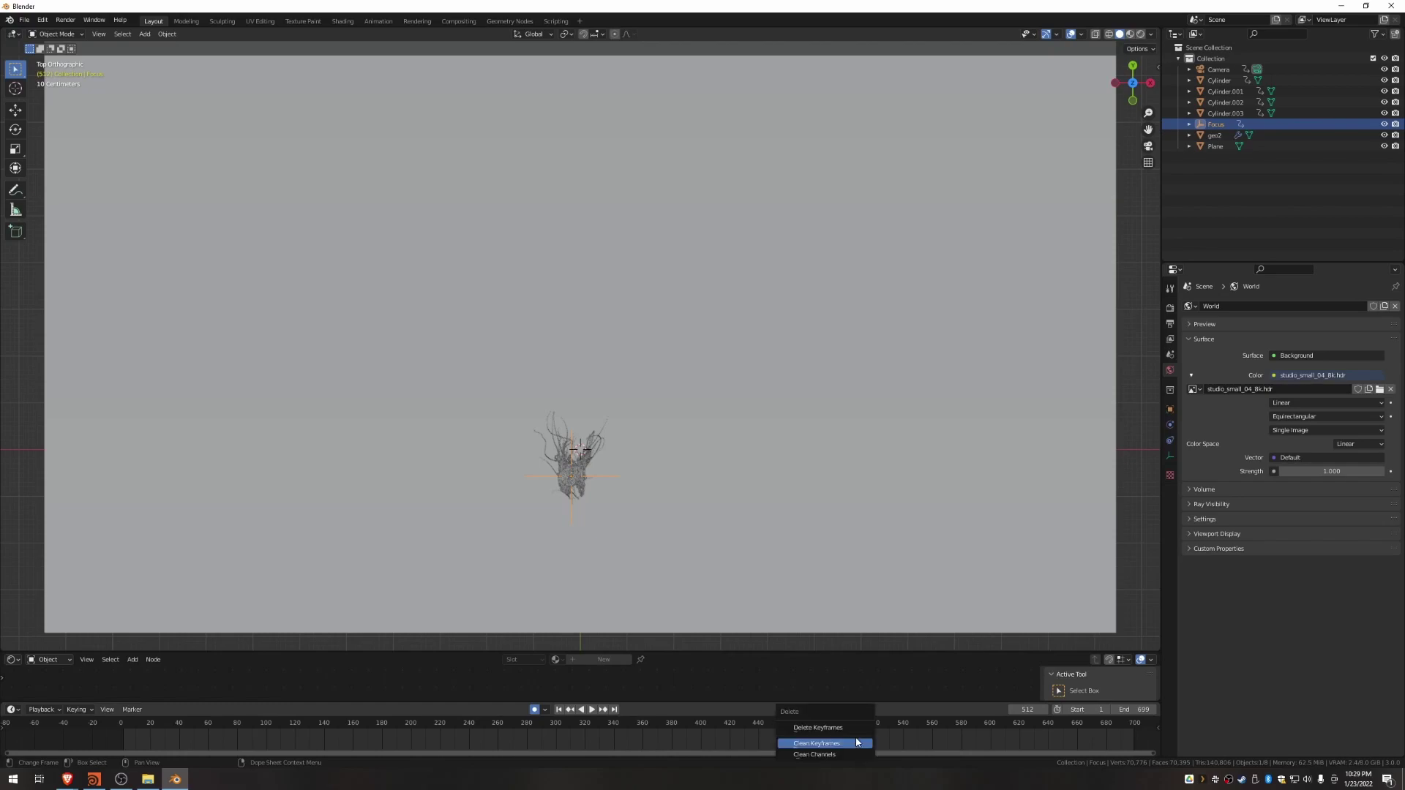
left_click(846, 727)
Step: At frame 0, keyframe the Focus empty at the center of the spiky rope ball and check its height from the front
left_click_drag(651, 729, 73, 719)
key("space")
key("space")
key("g")
left_click(599, 469)
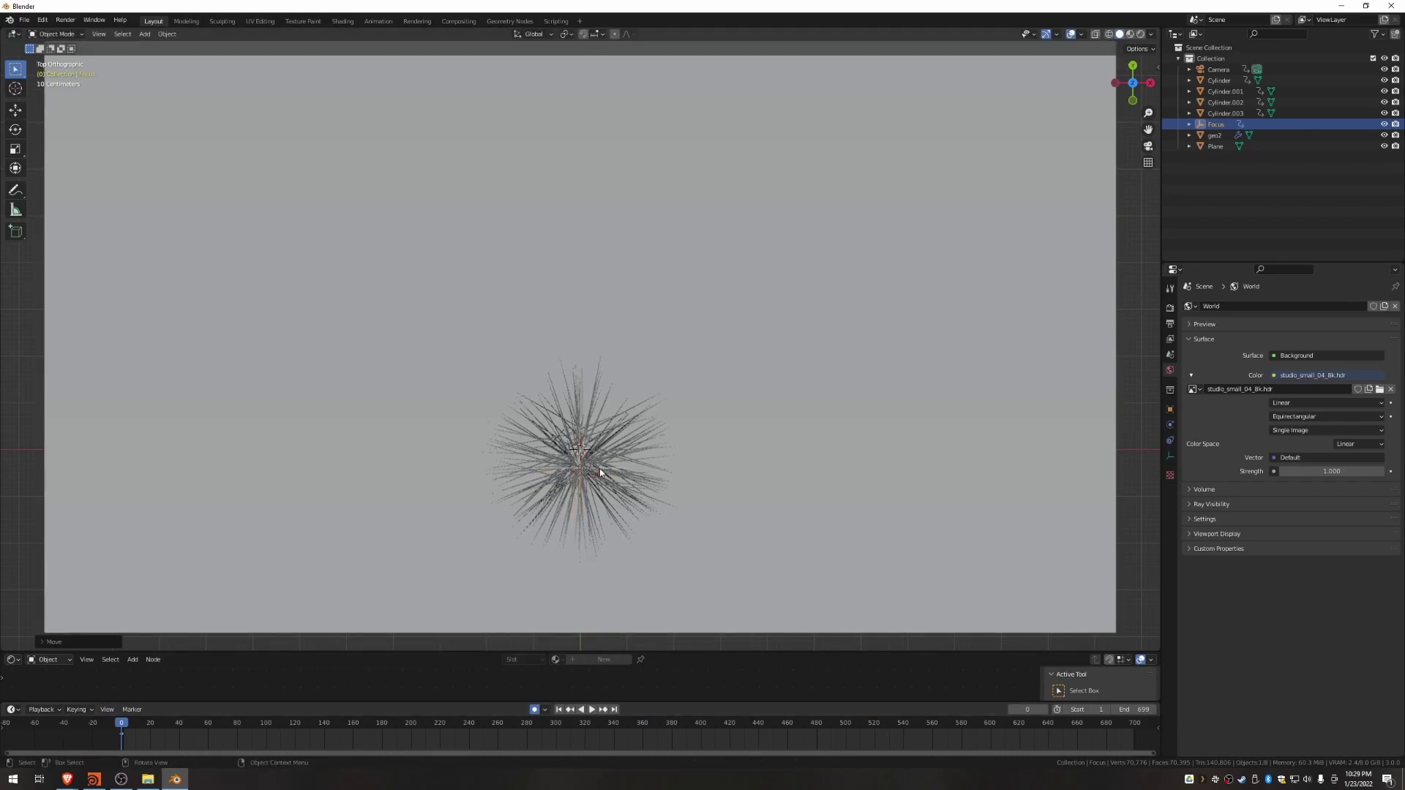
key("KP_1")
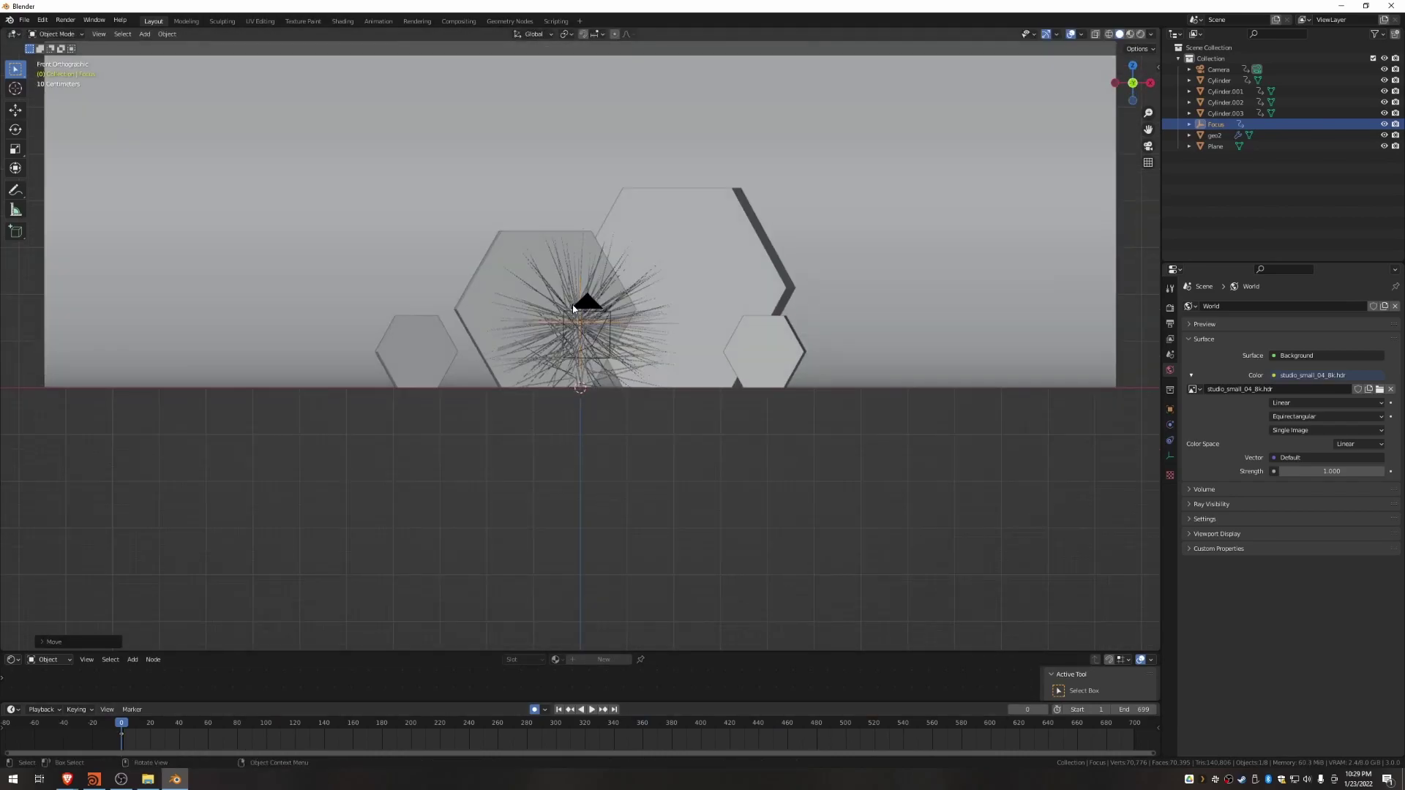
scroll(572, 312, "up", 4)
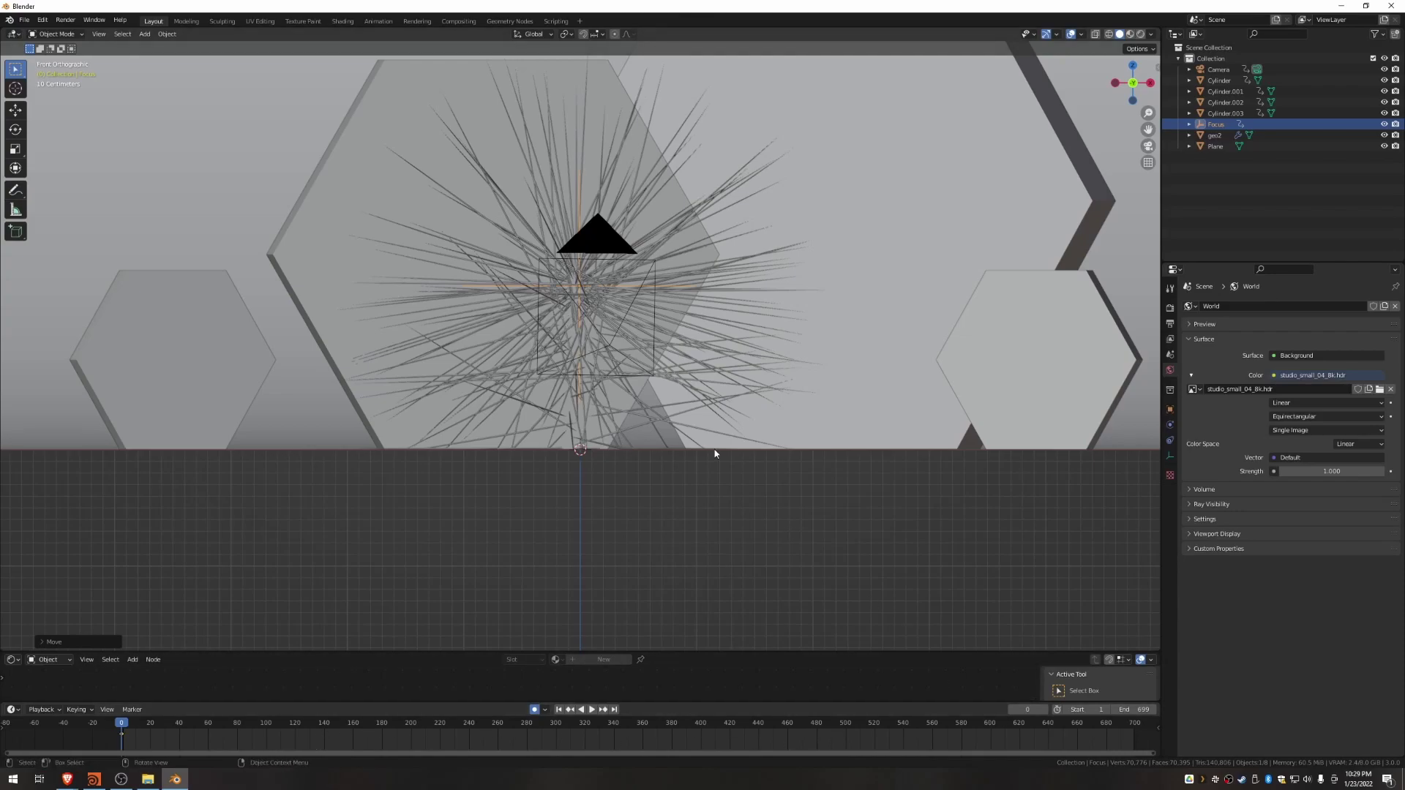
Step: In the top view, keyframe the Focus empty over the densest part of the rope tangle at frame 48
key("KP_7")
scroll(632, 533, "down", 3)
middle_click_drag(632, 530, 607, 330, "shift")
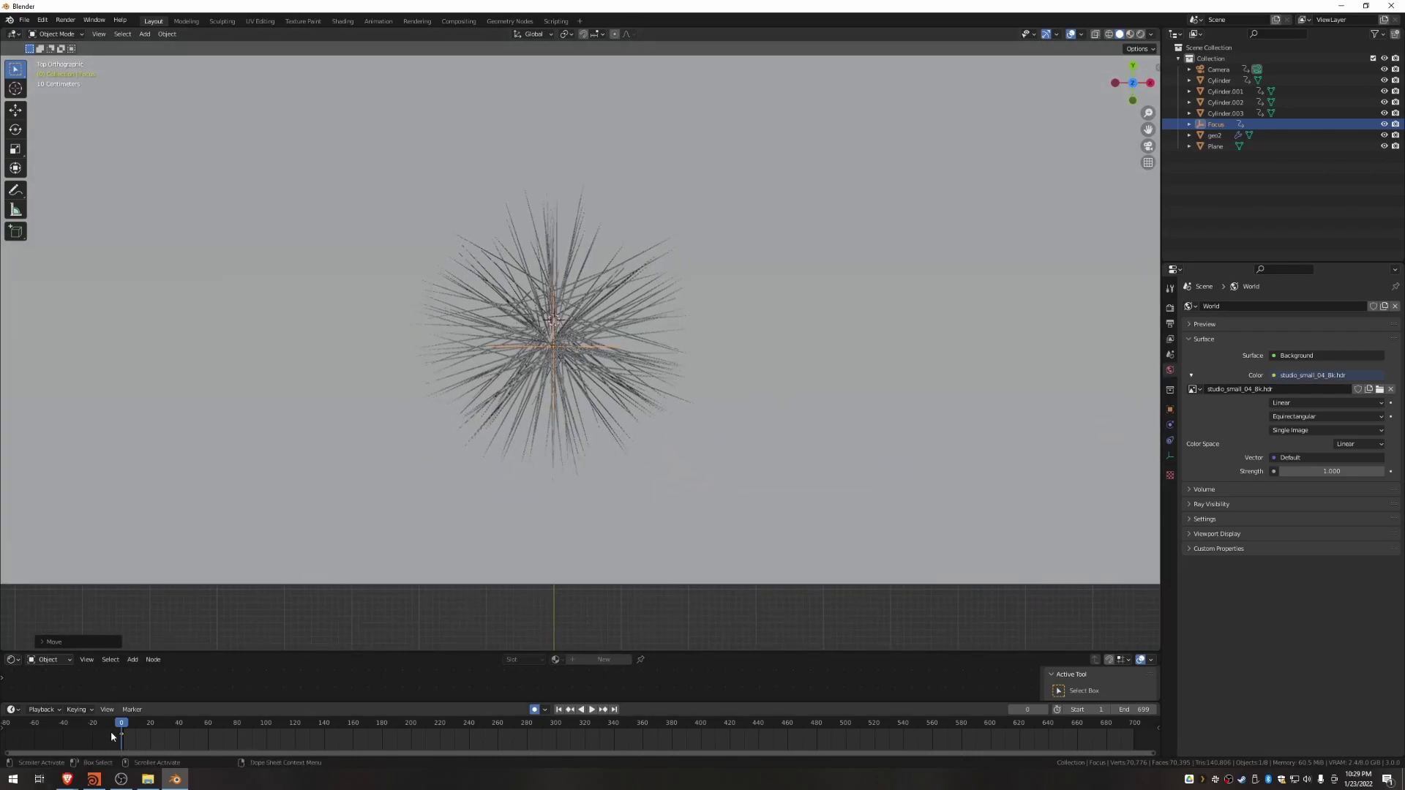
left_click_drag(122, 729, 192, 731)
scroll(498, 416, "up", 4)
key("g")
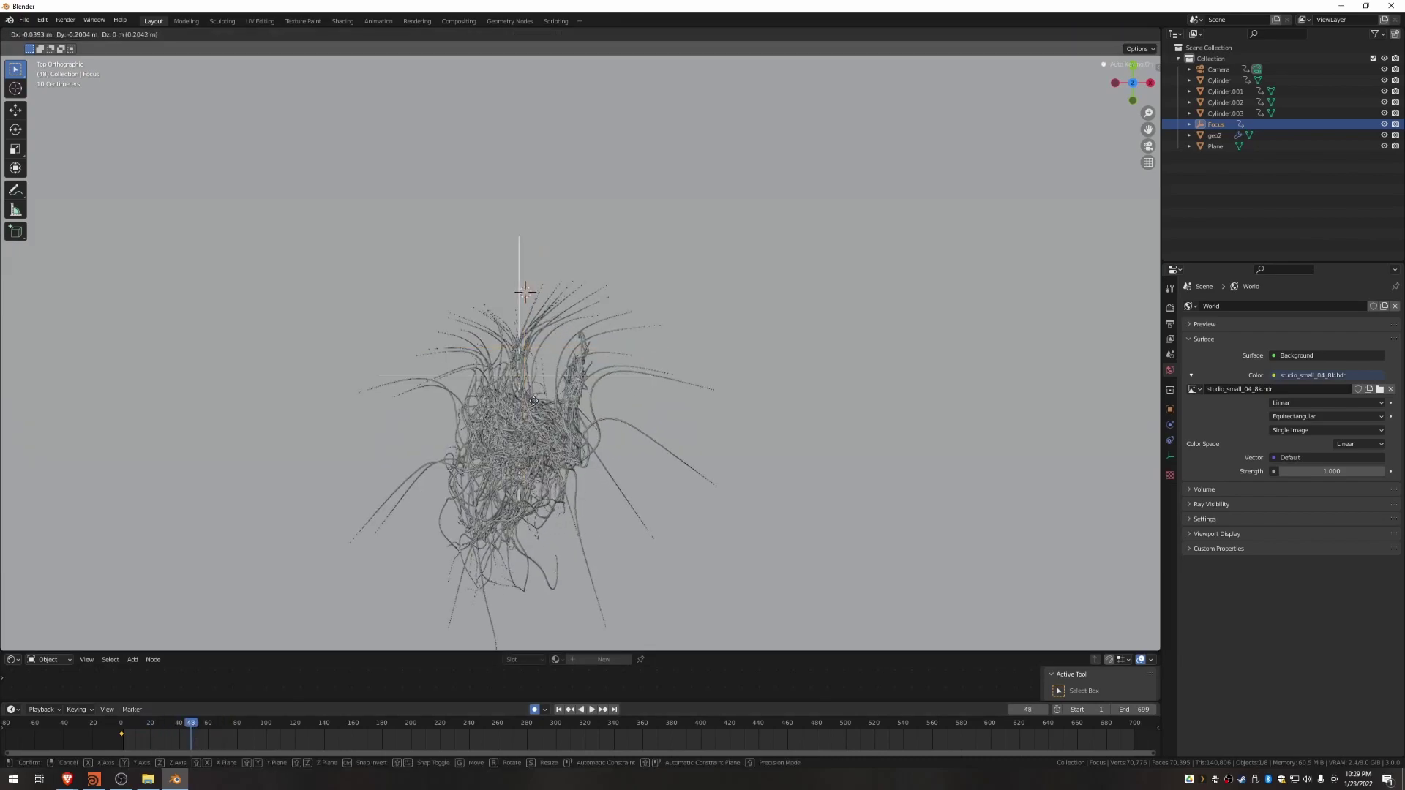
left_click(539, 475)
Step: Keyframe the Focus empty on the middle of the rope tangle at frames 79 and 140
left_click_drag(192, 727, 236, 727)
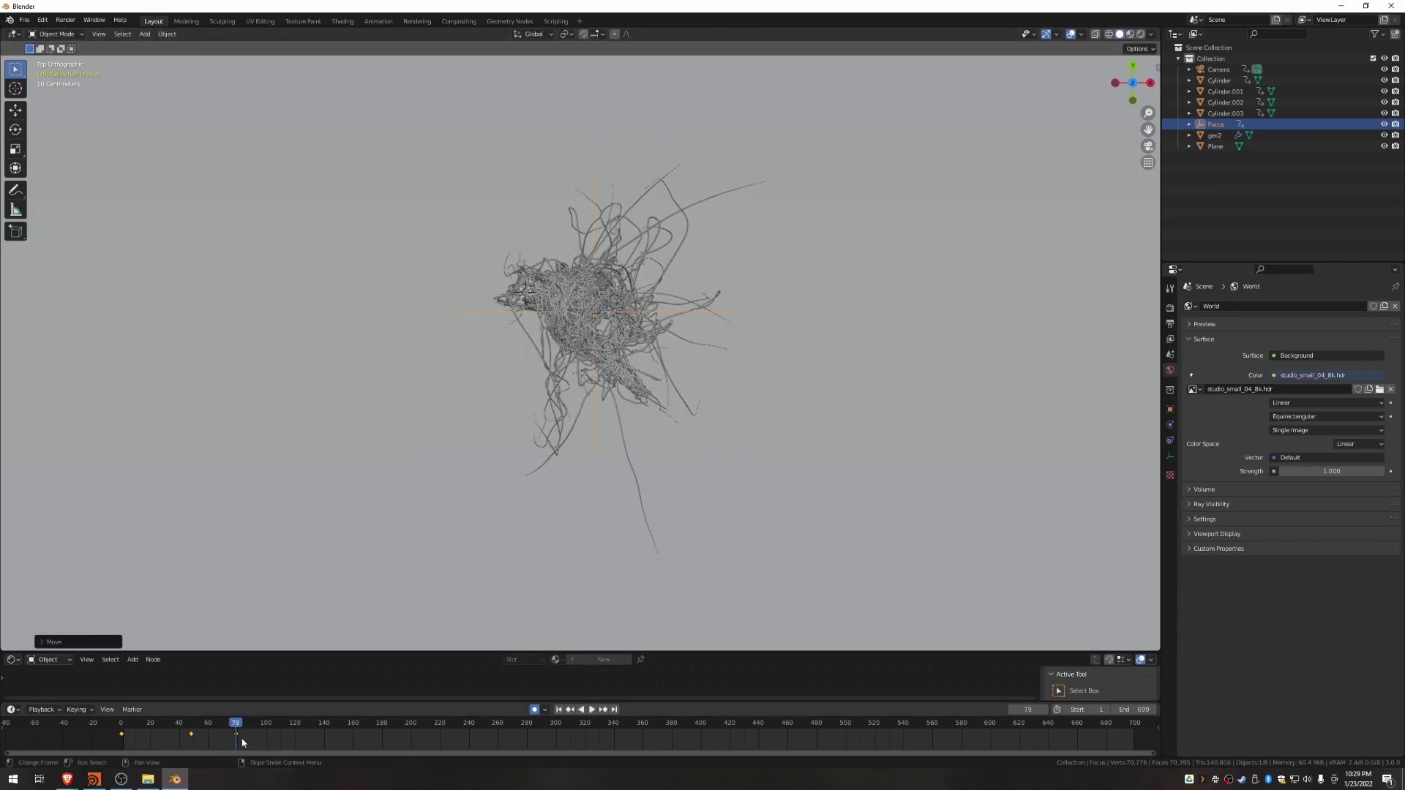
left_click_drag(235, 725, 324, 720)
key("g")
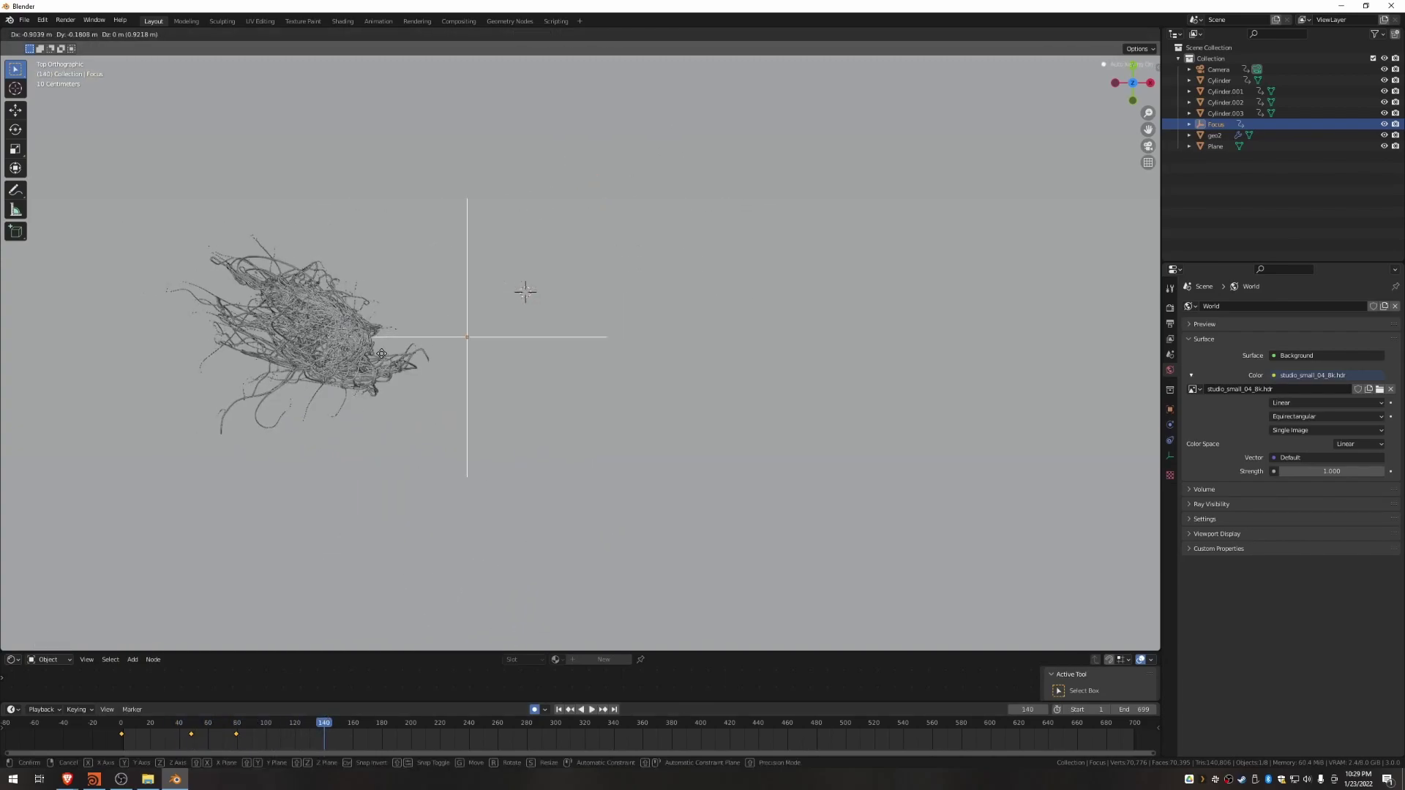
left_click(238, 356)
Step: Move the Focus empty onto the rope tangle's core to keyframe it at frames 200 and 229
left_click_drag(322, 726, 411, 723)
key("g")
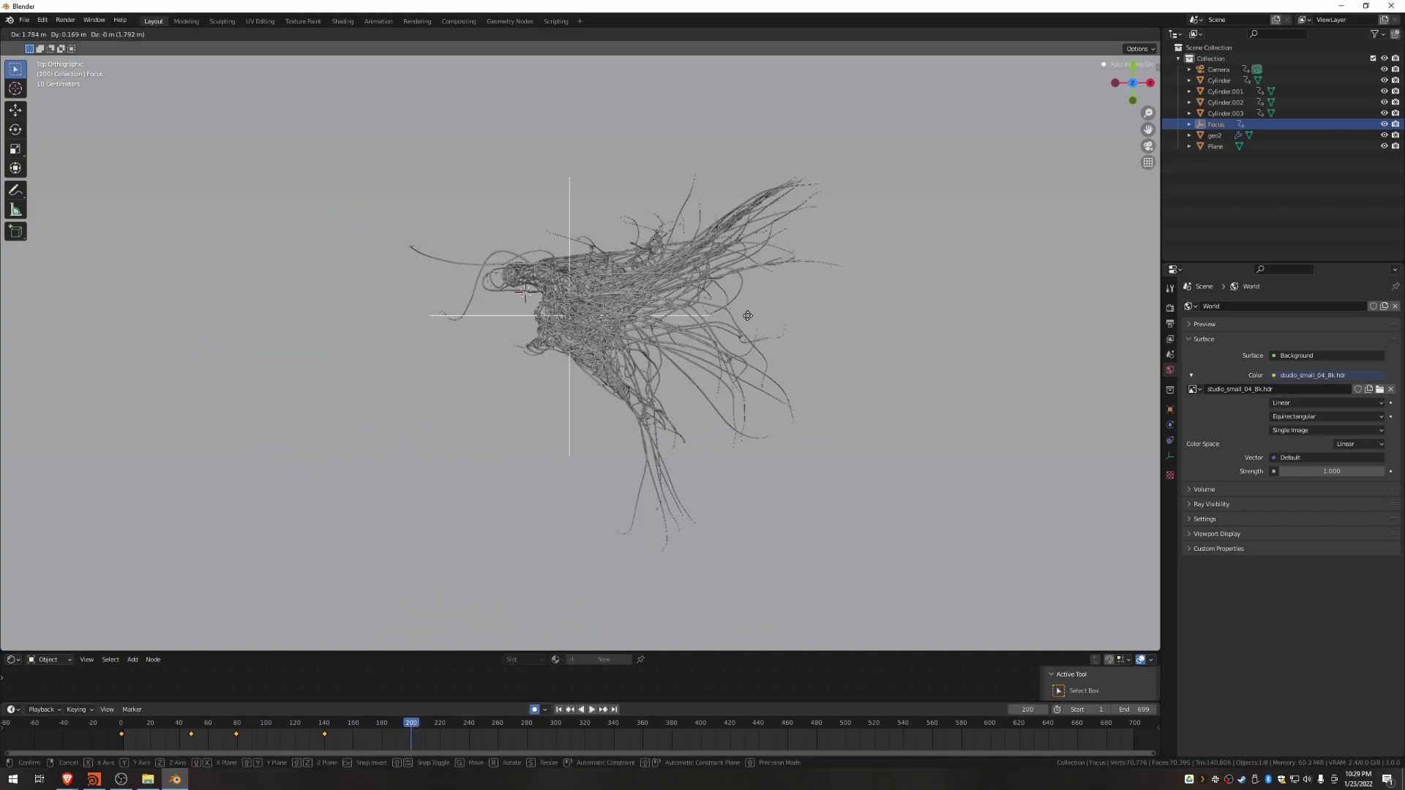
left_click(744, 316)
left_click_drag(411, 725, 454, 718)
key("g")
left_click(455, 350)
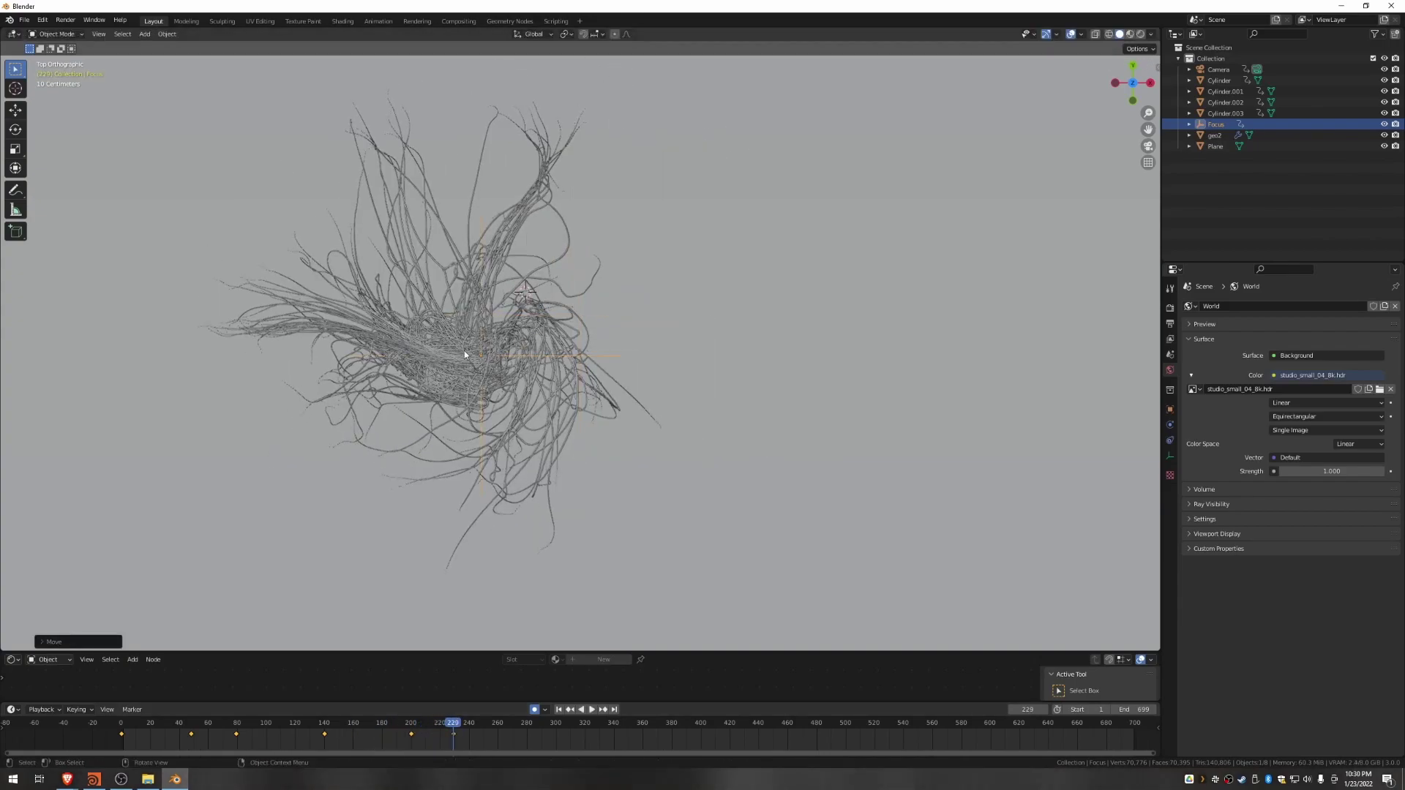
Step: Go back to frame 171 and keyframe the Focus empty on the dense center of the ropes
left_click_drag(450, 726, 368, 730)
key("g")
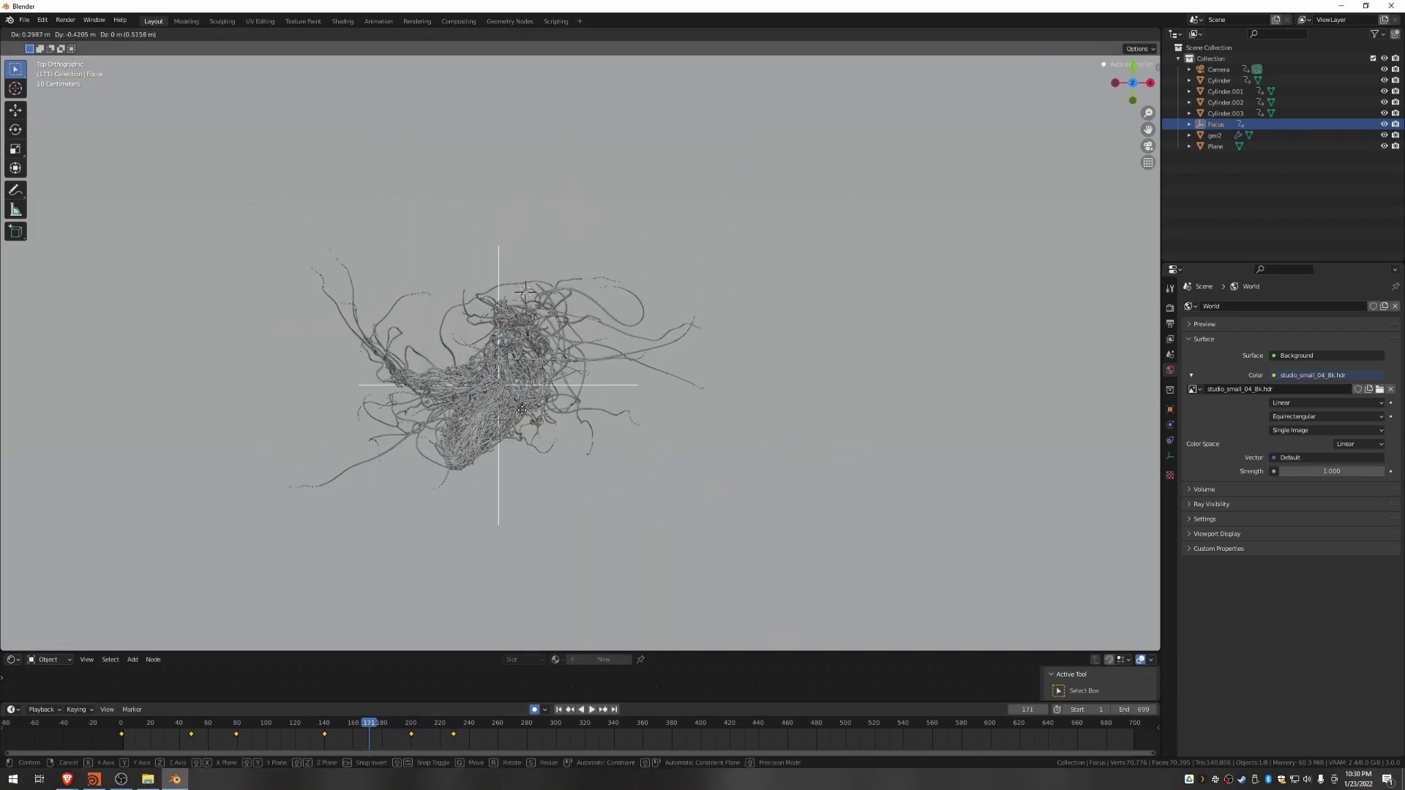
left_click(521, 408)
Step: Play ahead and keyframe the Focus empty on the rope tangle's core at frames 266 and 286
key("space")
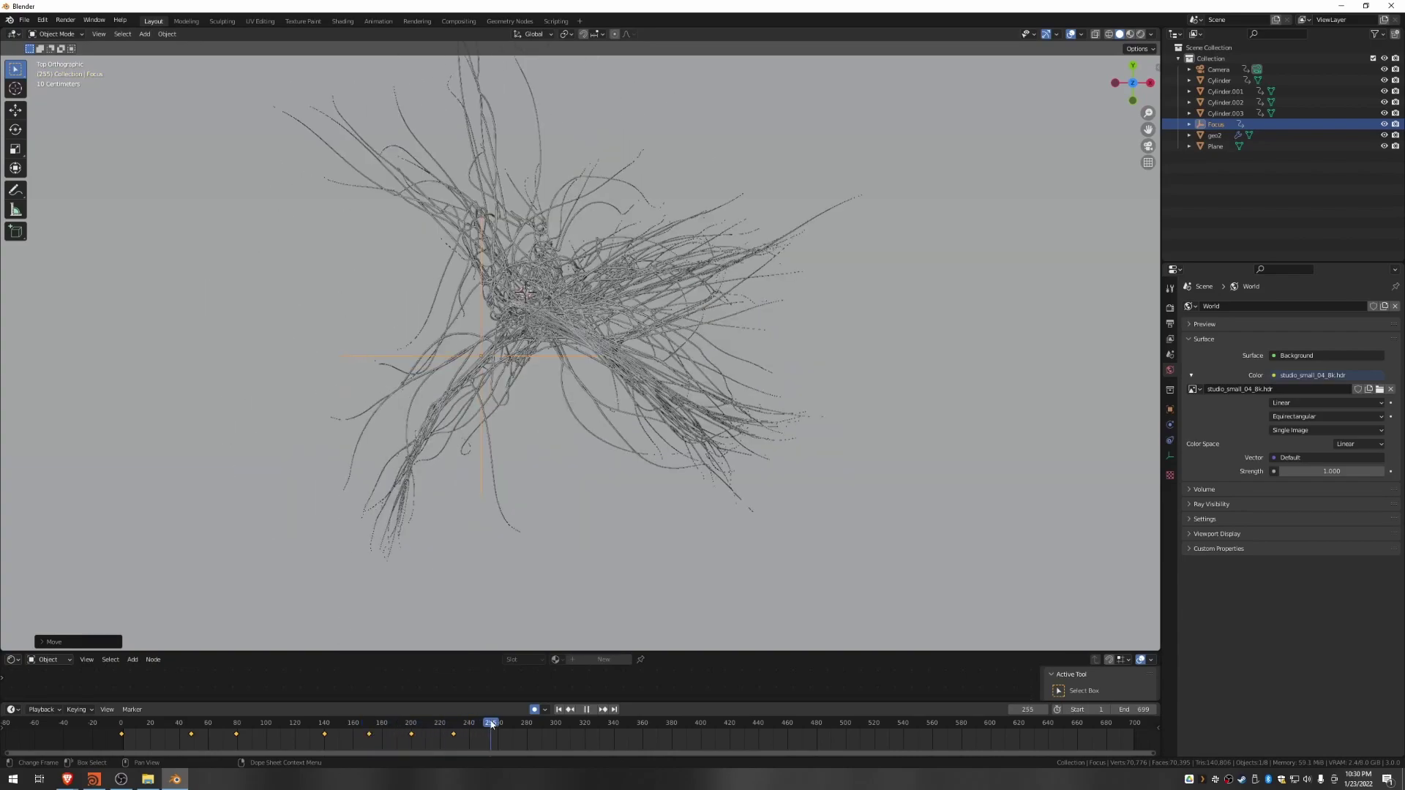
key("space")
key("g")
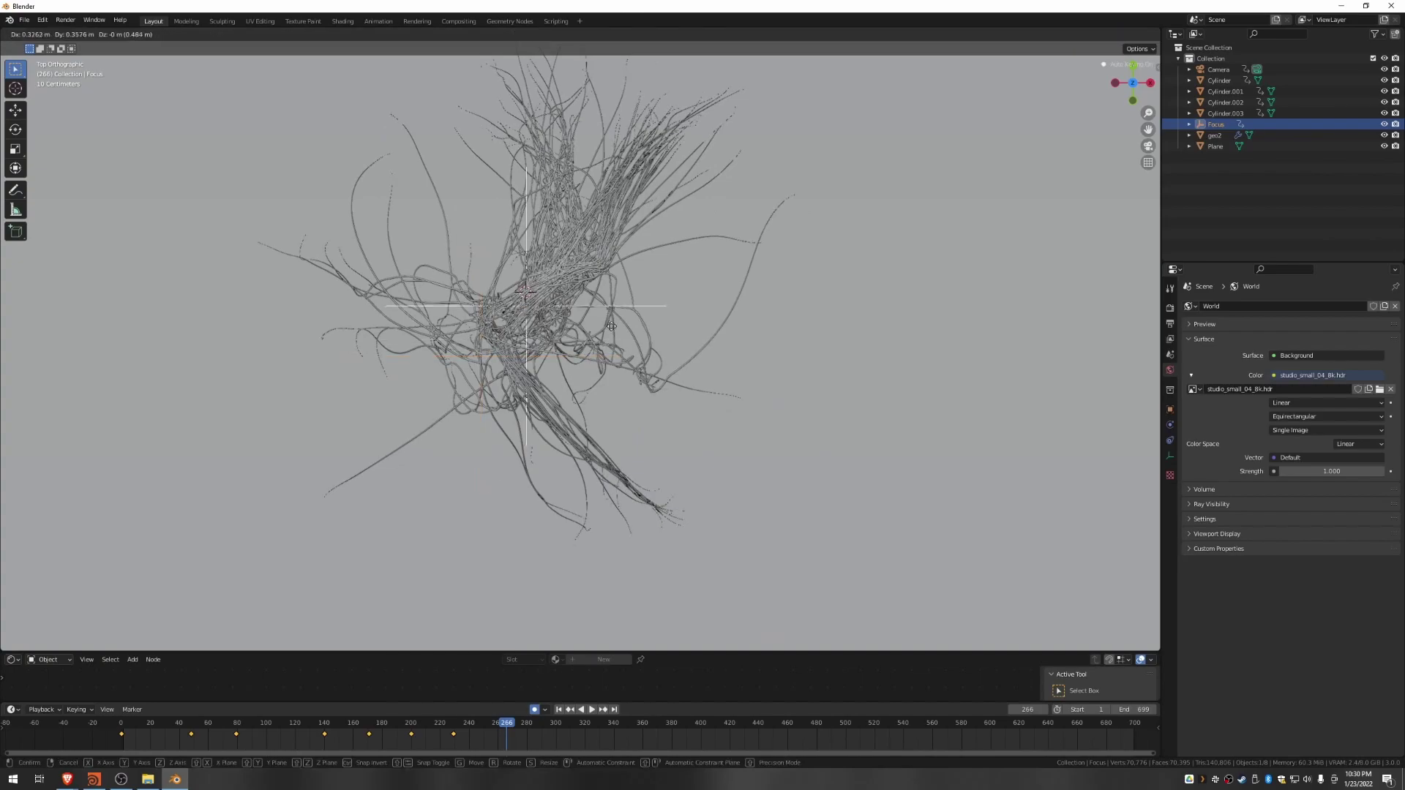
left_click(612, 334)
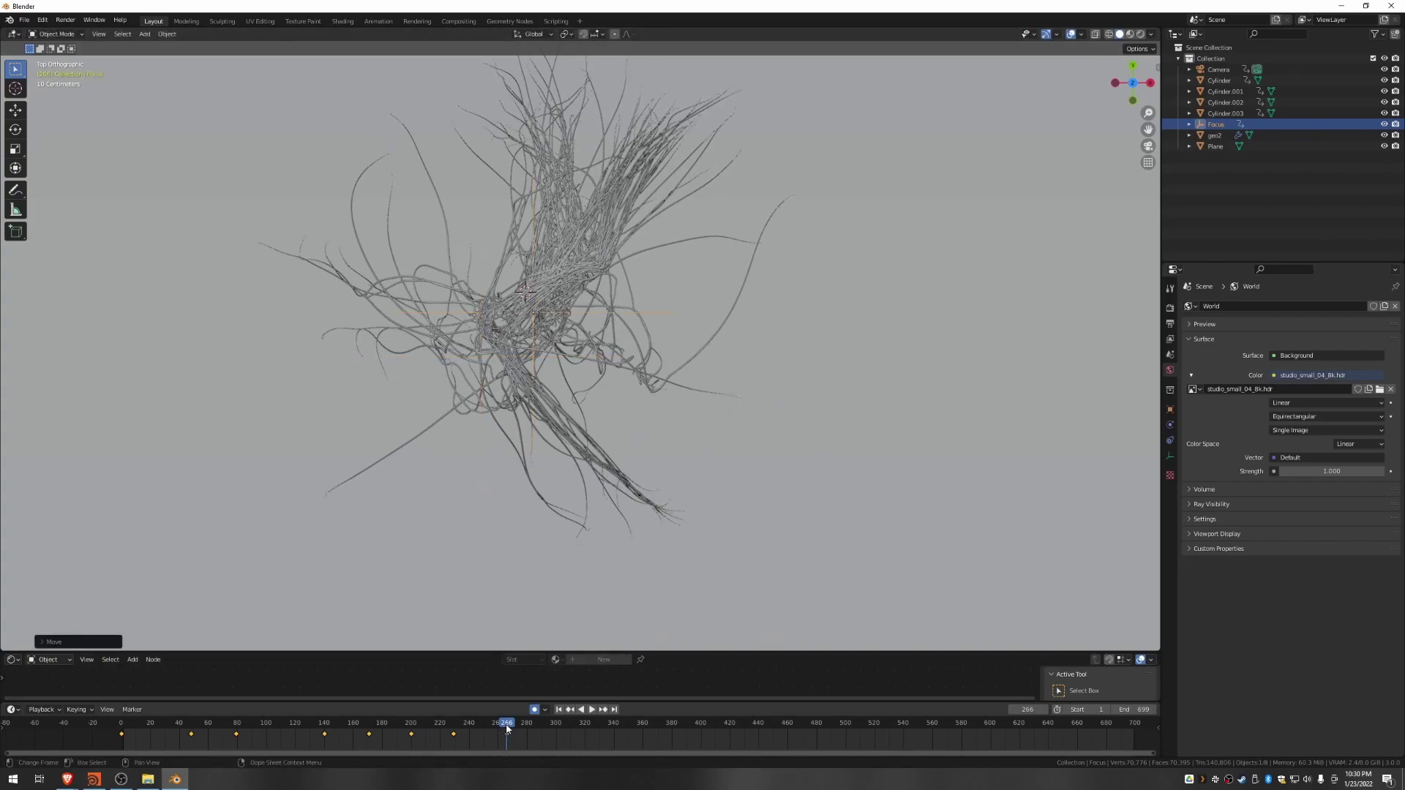
left_click_drag(507, 729, 536, 729)
key("g")
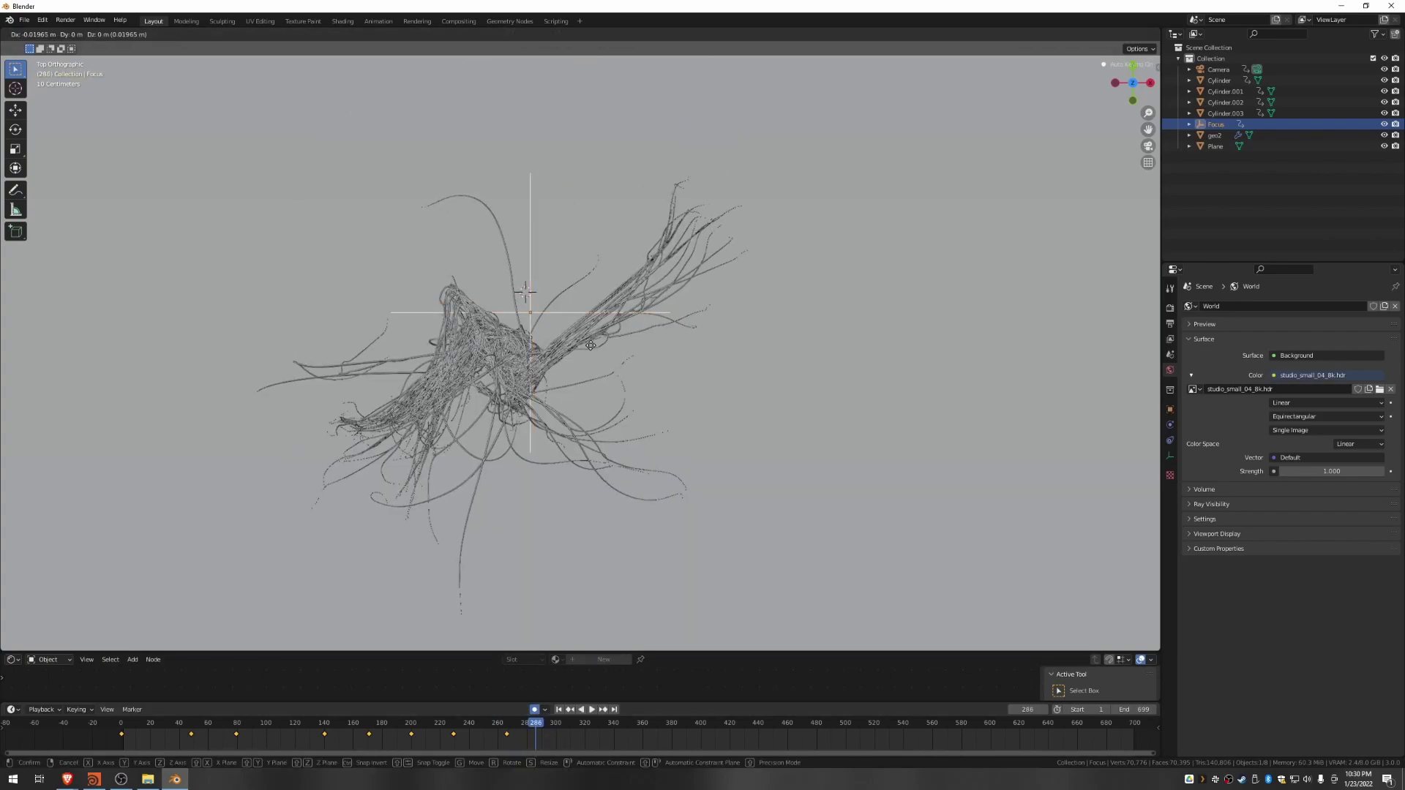
left_click(553, 386)
Step: Keyframe the Focus empty on the dense rope cluster around frame 315 and at frame 349
left_click_drag(537, 729, 588, 725)
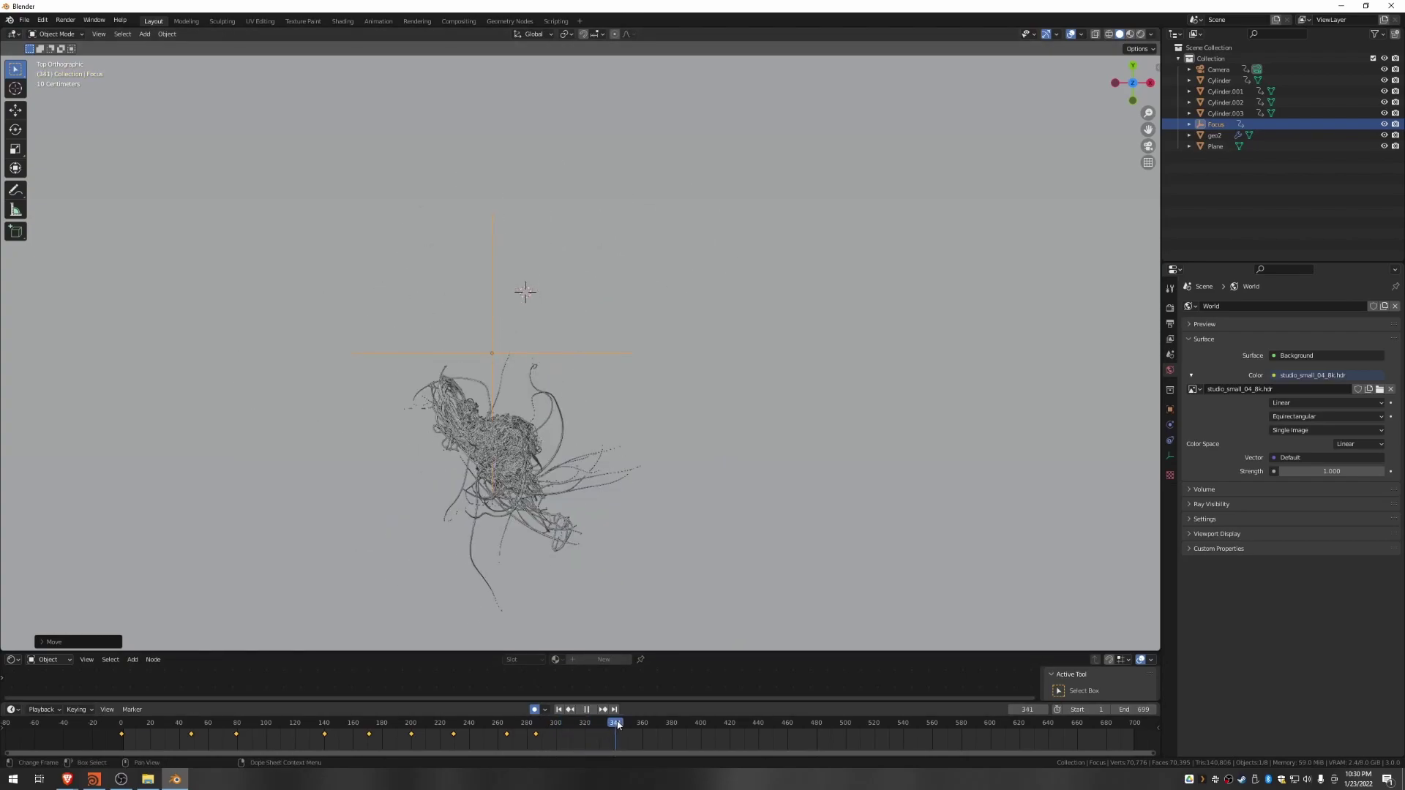
key("space")
key("g")
left_click(558, 569)
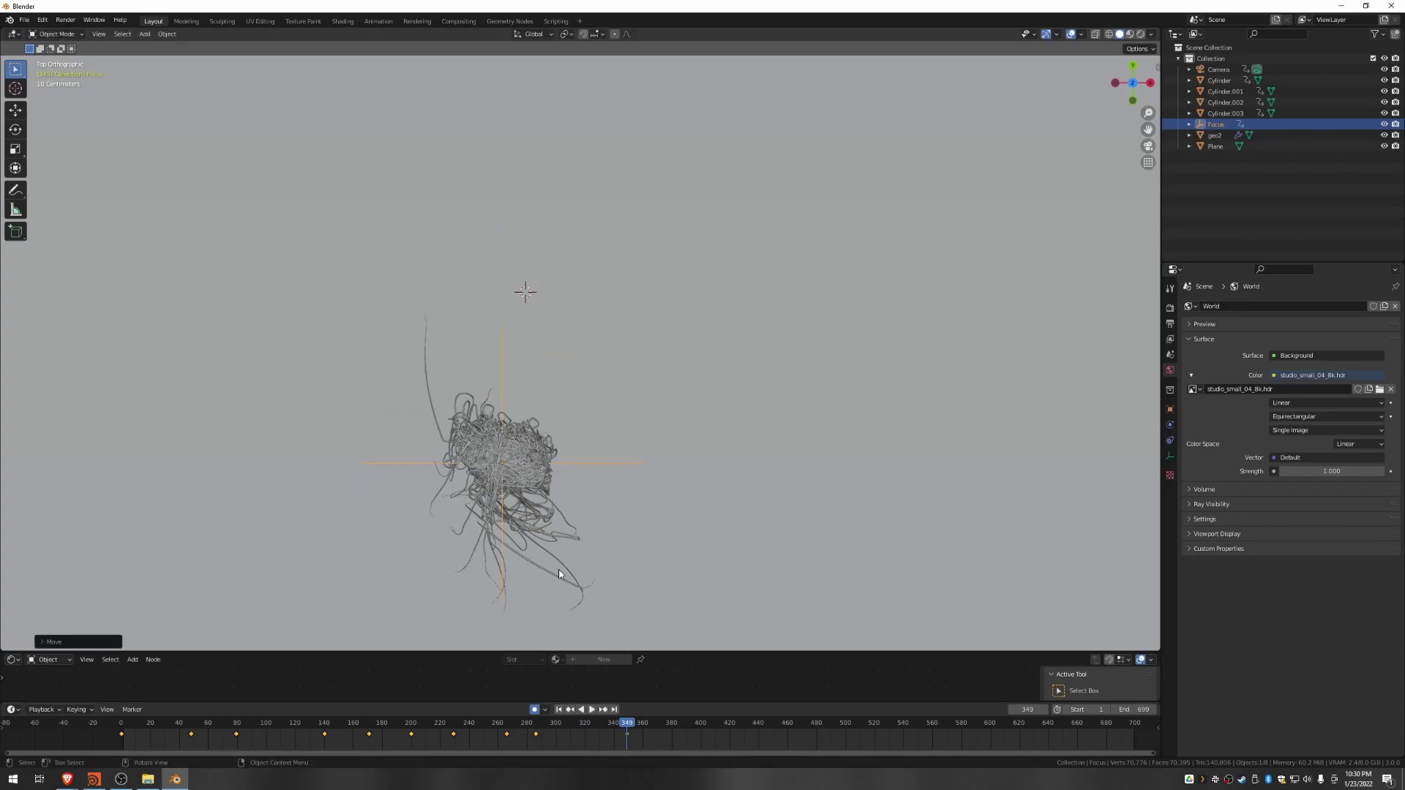
Step: Add several Focus position keyframes between frames 349 and 400, each following the moving rope tangle
left_click_drag(628, 725, 767, 727)
key("g")
left_click(598, 475)
key("g")
left_click(575, 354)
key("g")
left_click(538, 542)
key("g")
left_click(621, 568)
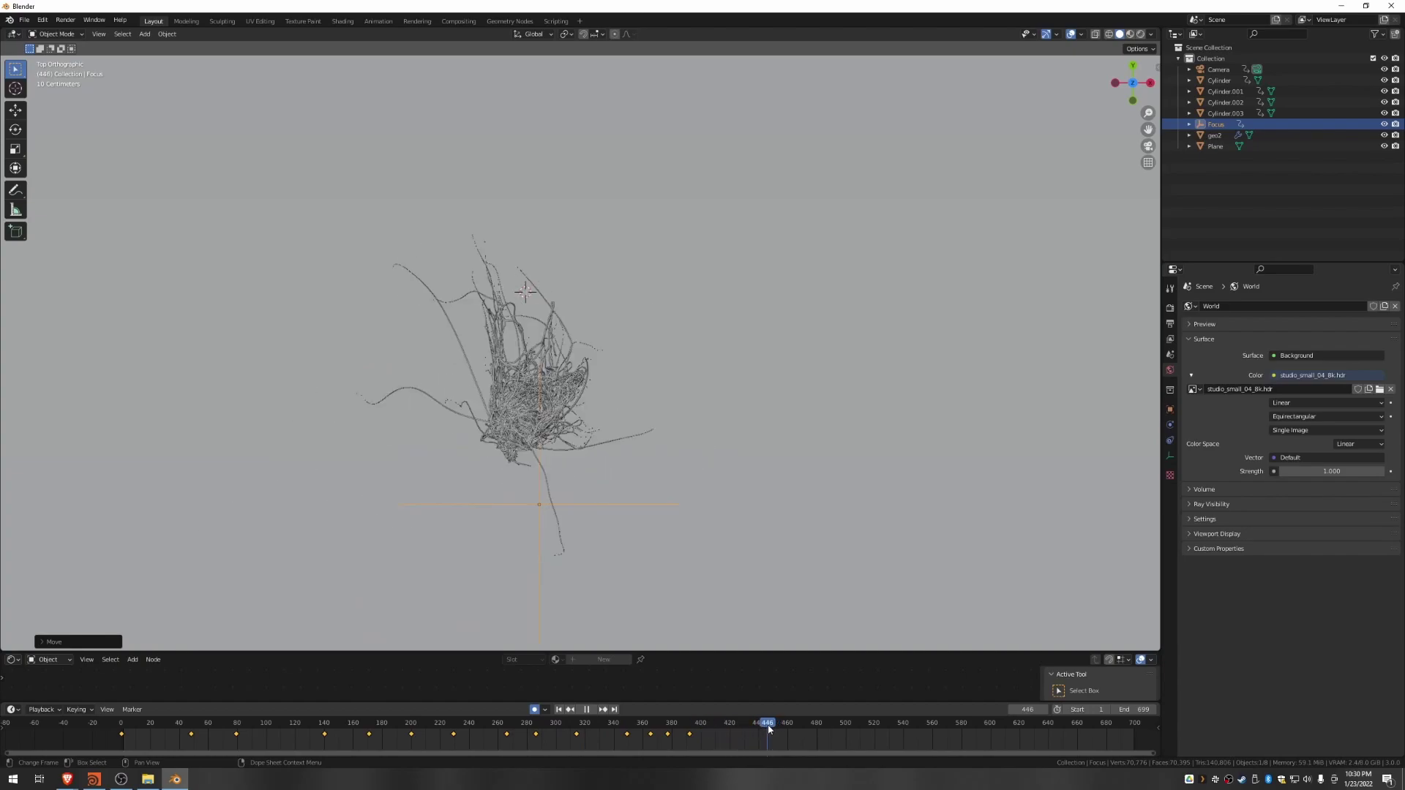
Step: Reposition the Focus empty on the rope tangle to keyframe it at frames 446 and 417
key("g")
left_click(583, 410)
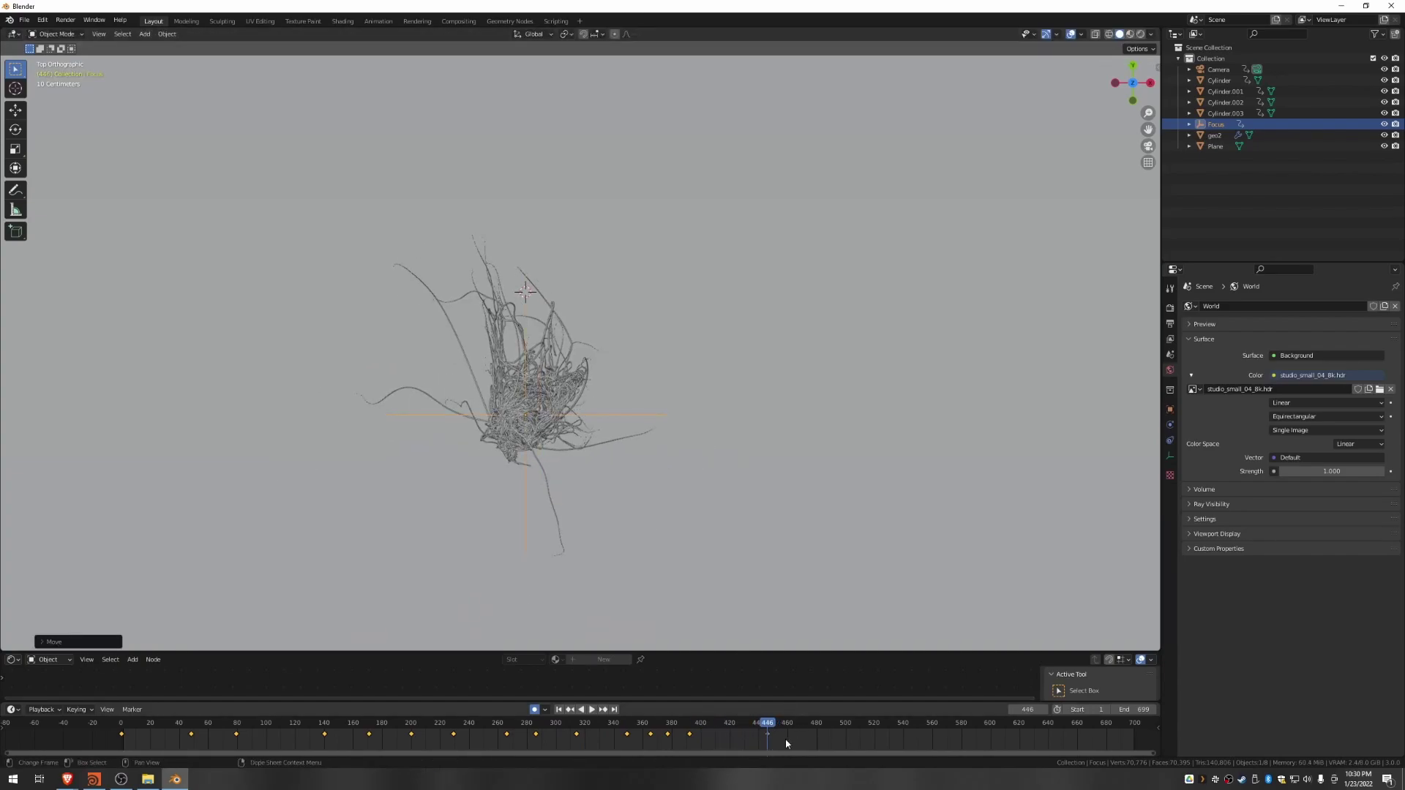
left_click_drag(765, 725, 727, 726)
key("g")
left_click(563, 491)
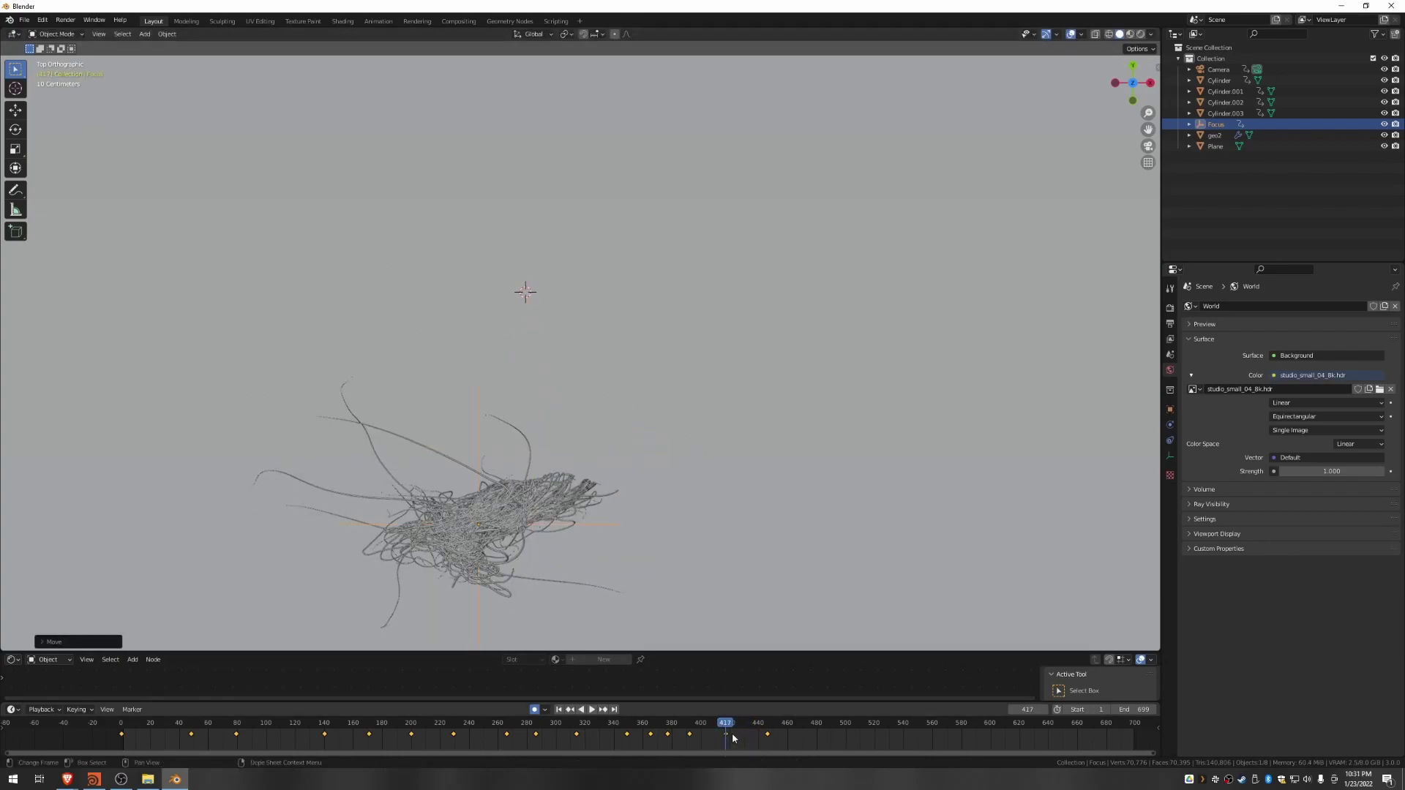
Step: Keyframe the Focus empty on the moving rope tangle around frame 480 and at frame 507
key("space")
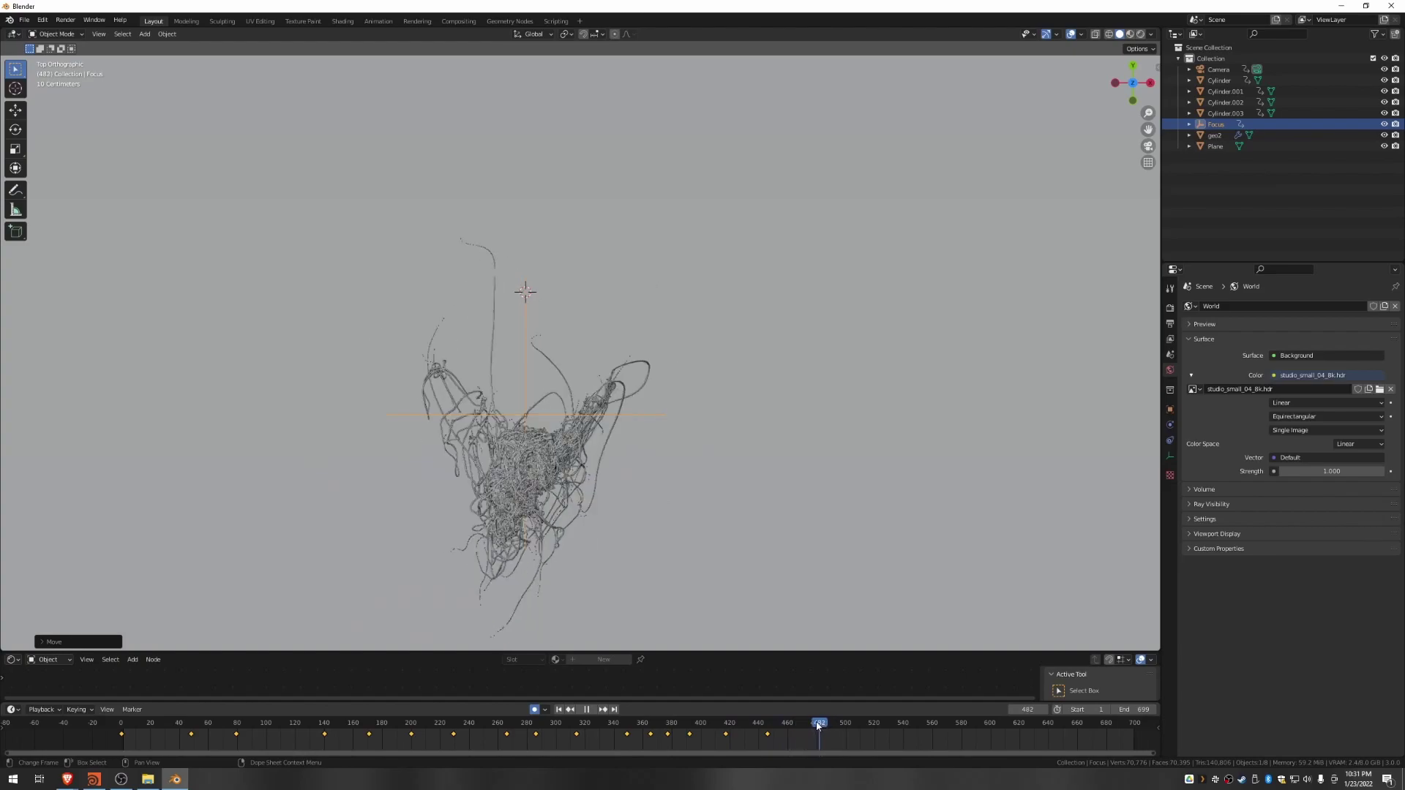
key("space")
key("g")
left_click(589, 492)
key("space")
left_click_drag(819, 726, 856, 724)
key("g")
left_click(565, 313)
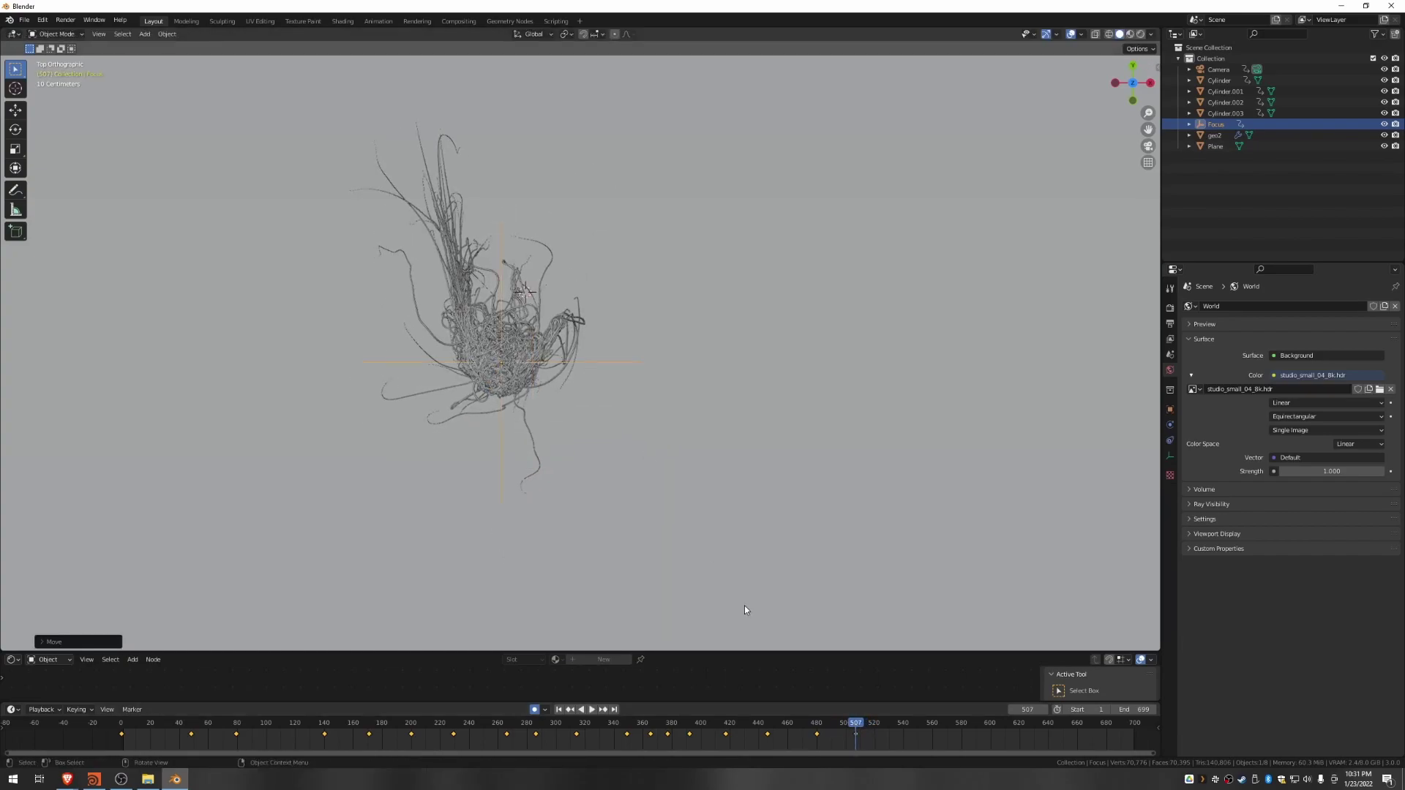
Step: Keyframe the Focus empty on the dense rope core at frames 535 and 570
key("space")
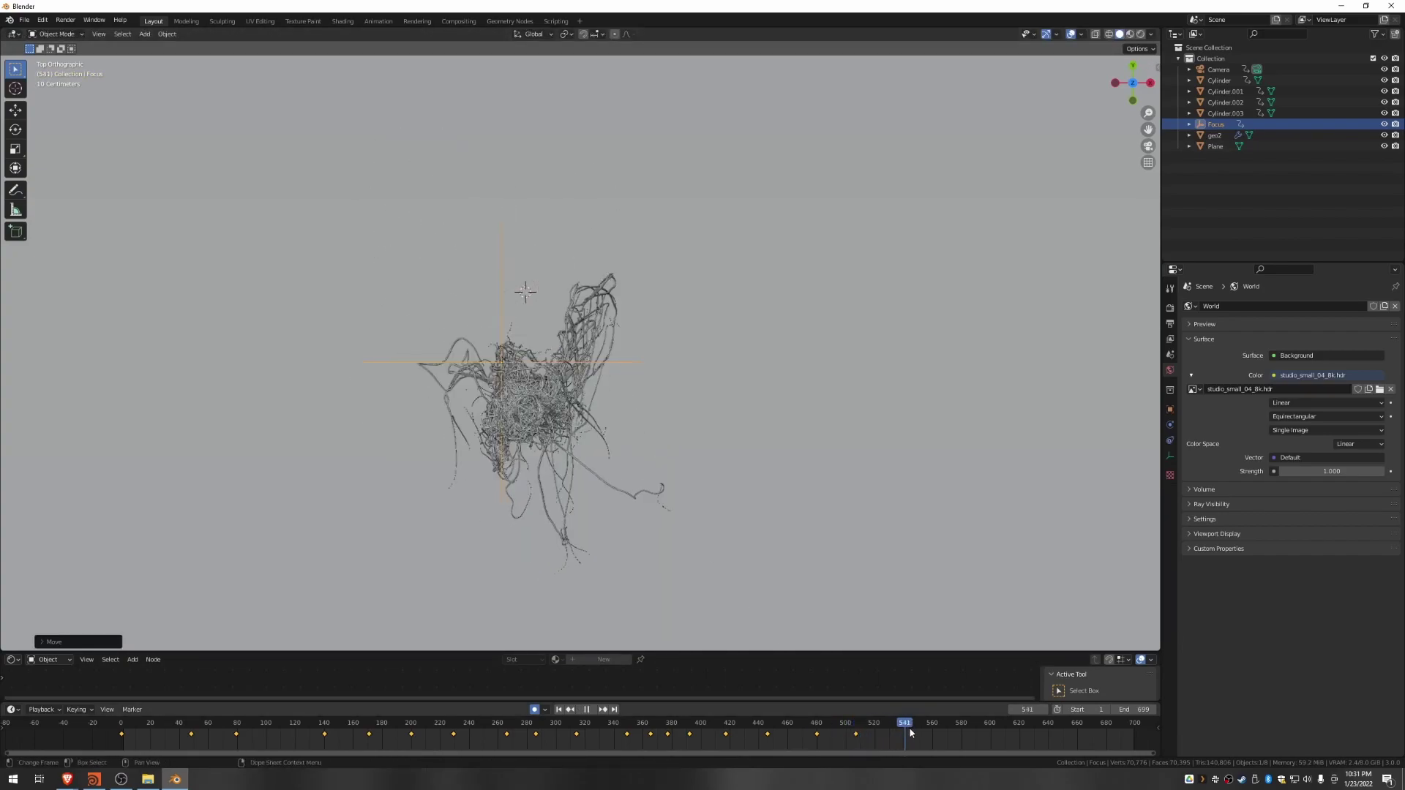
key("space")
left_click_drag(914, 730, 897, 729)
key("g")
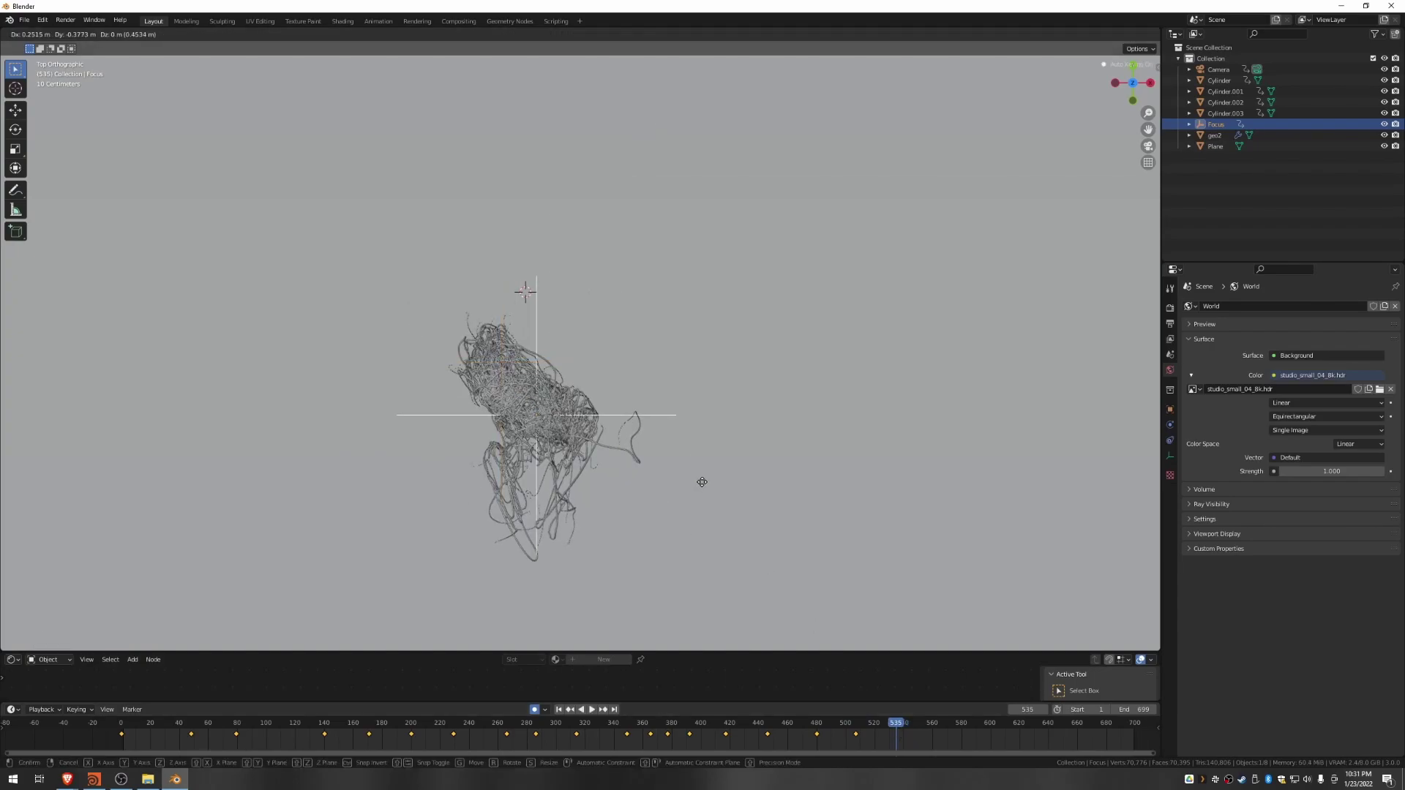
left_click(702, 483)
key("space")
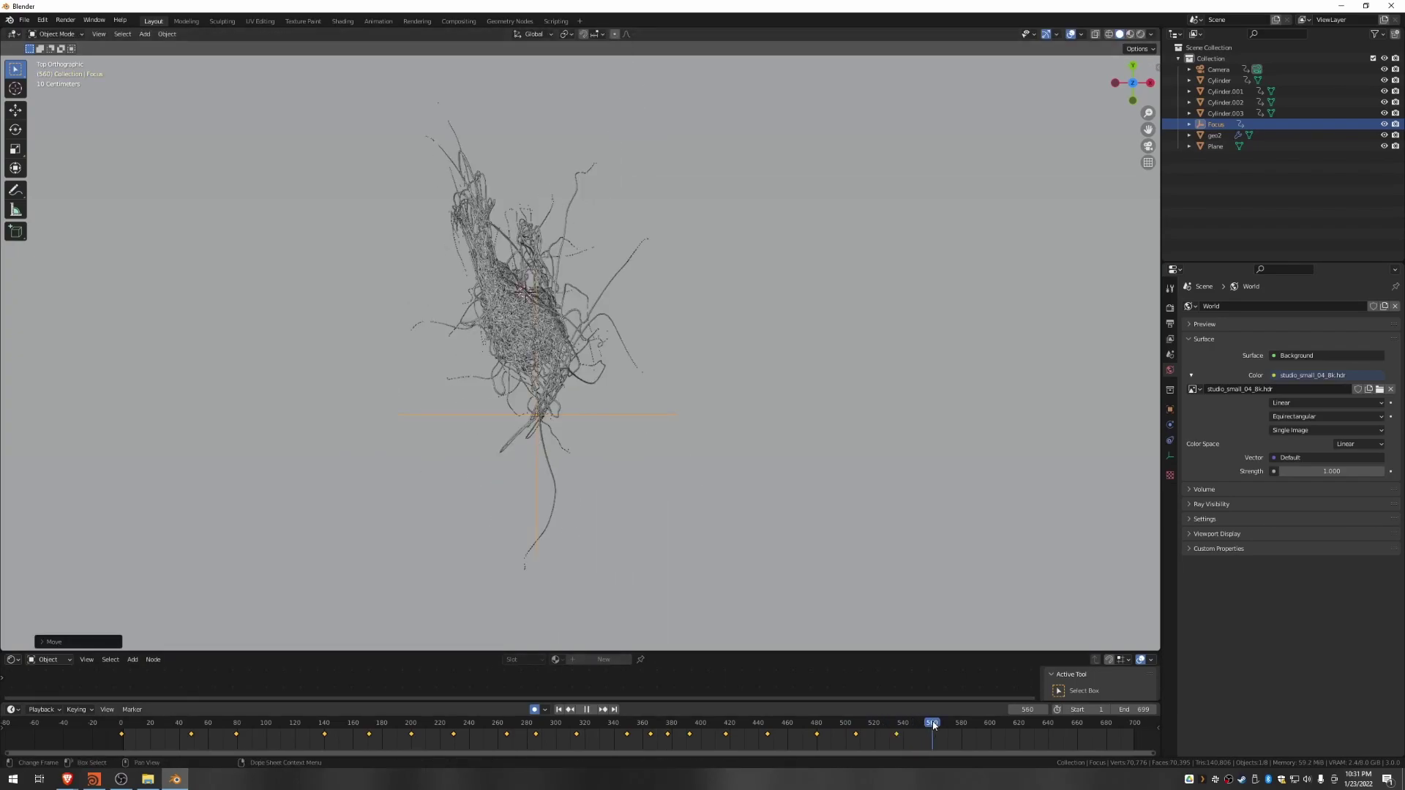
key("space")
left_click_drag(953, 724, 947, 725)
key("g")
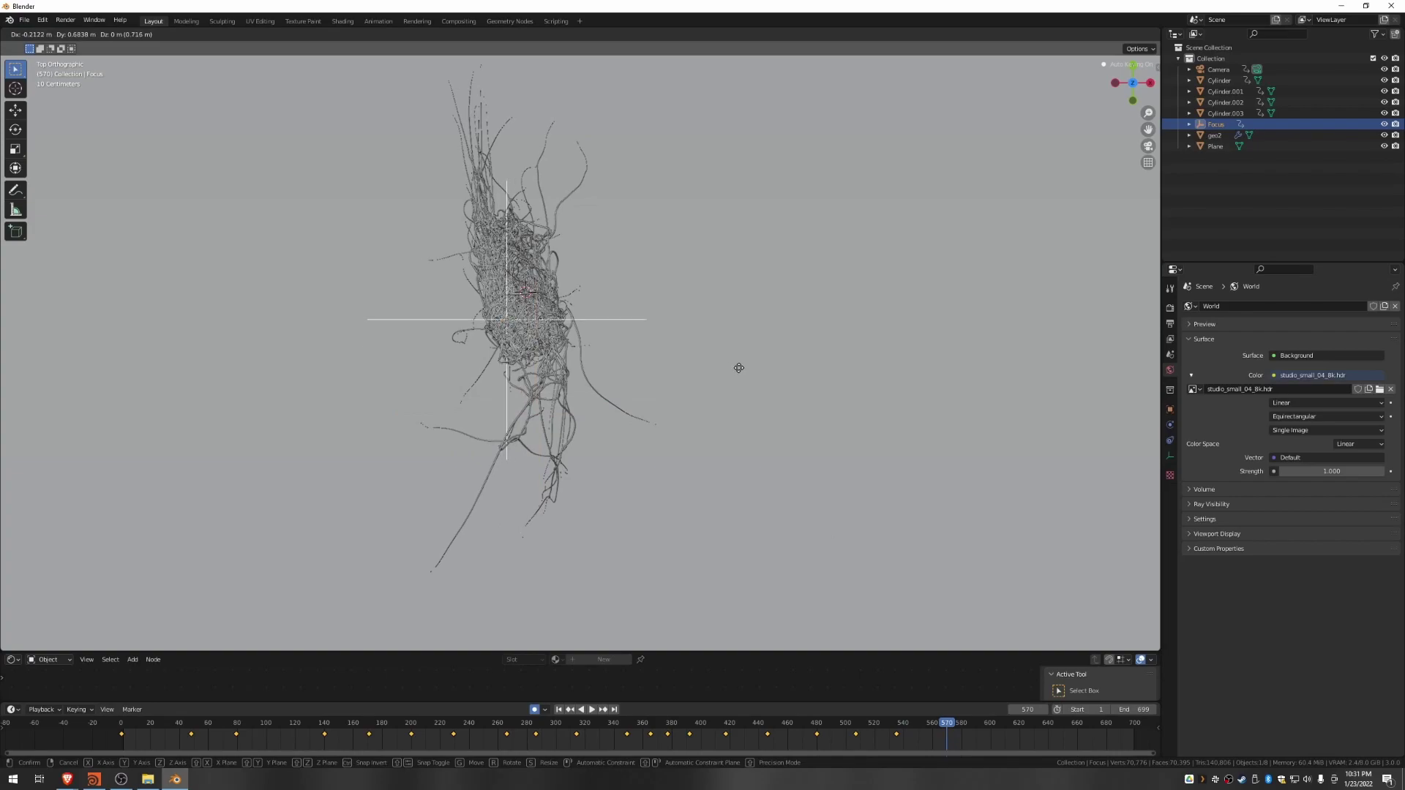
left_click(751, 368)
Step: Return to frame 34 and show the camera view in rendered shading with overlays hidden
key("space")
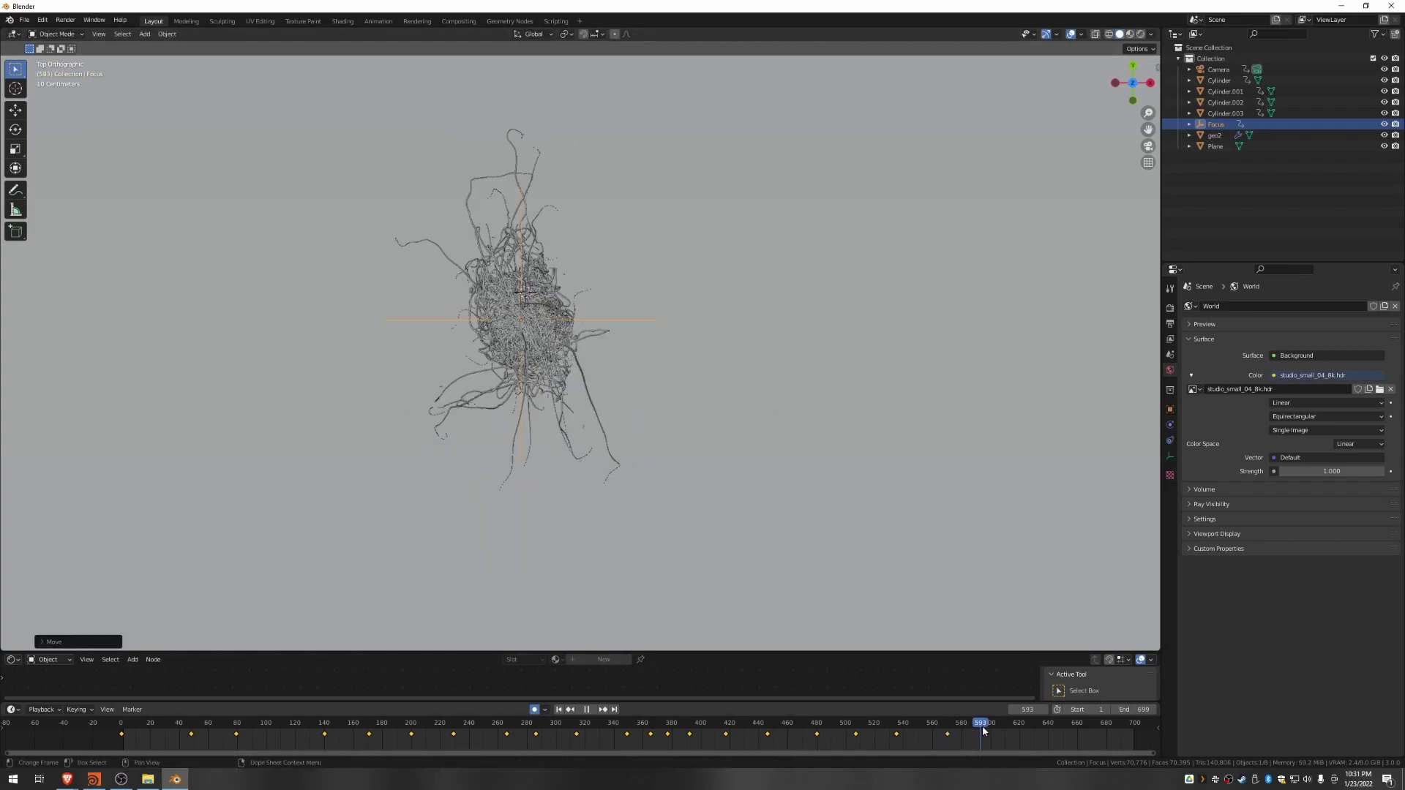
left_click_drag(992, 732, 171, 735)
key("KP_0")
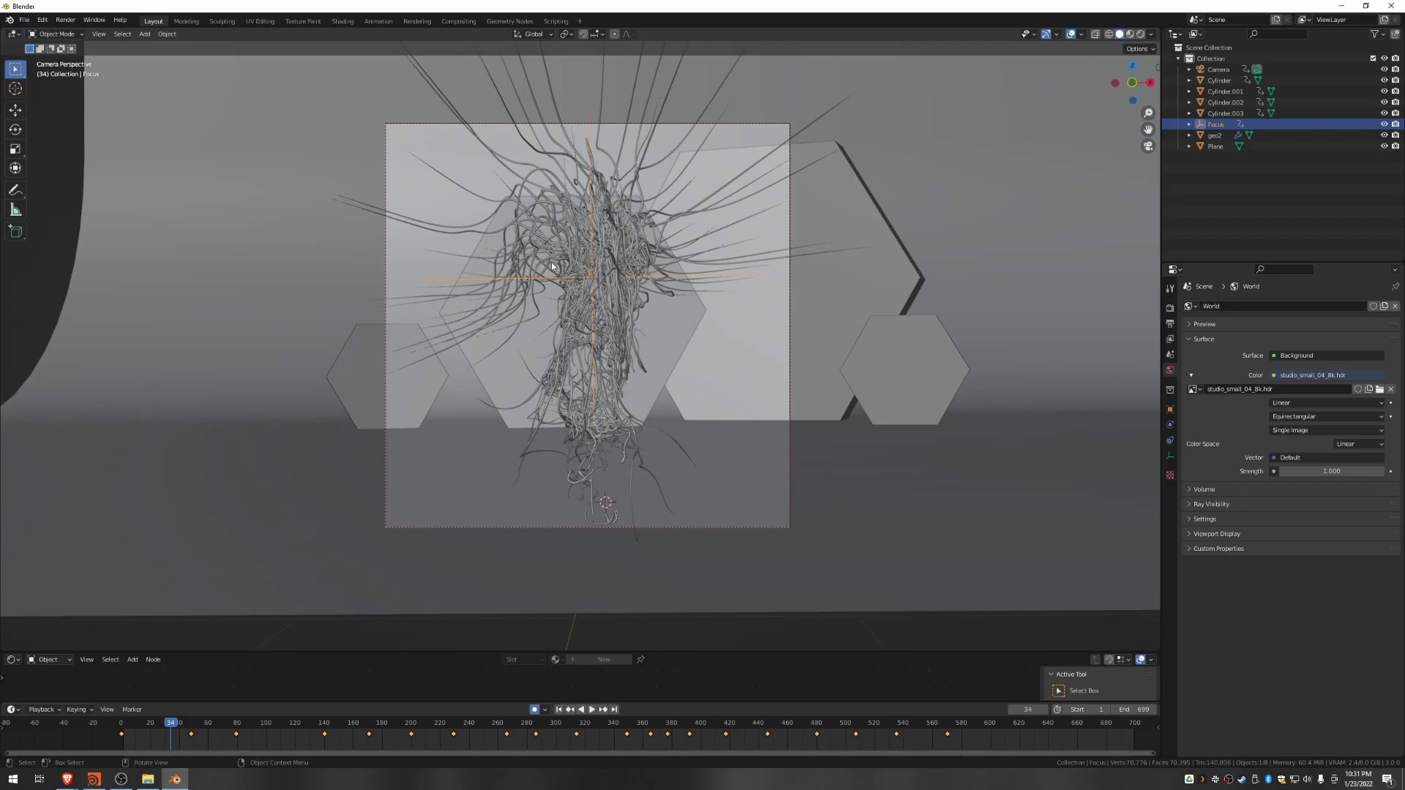
key("z")
left_click(550, 162)
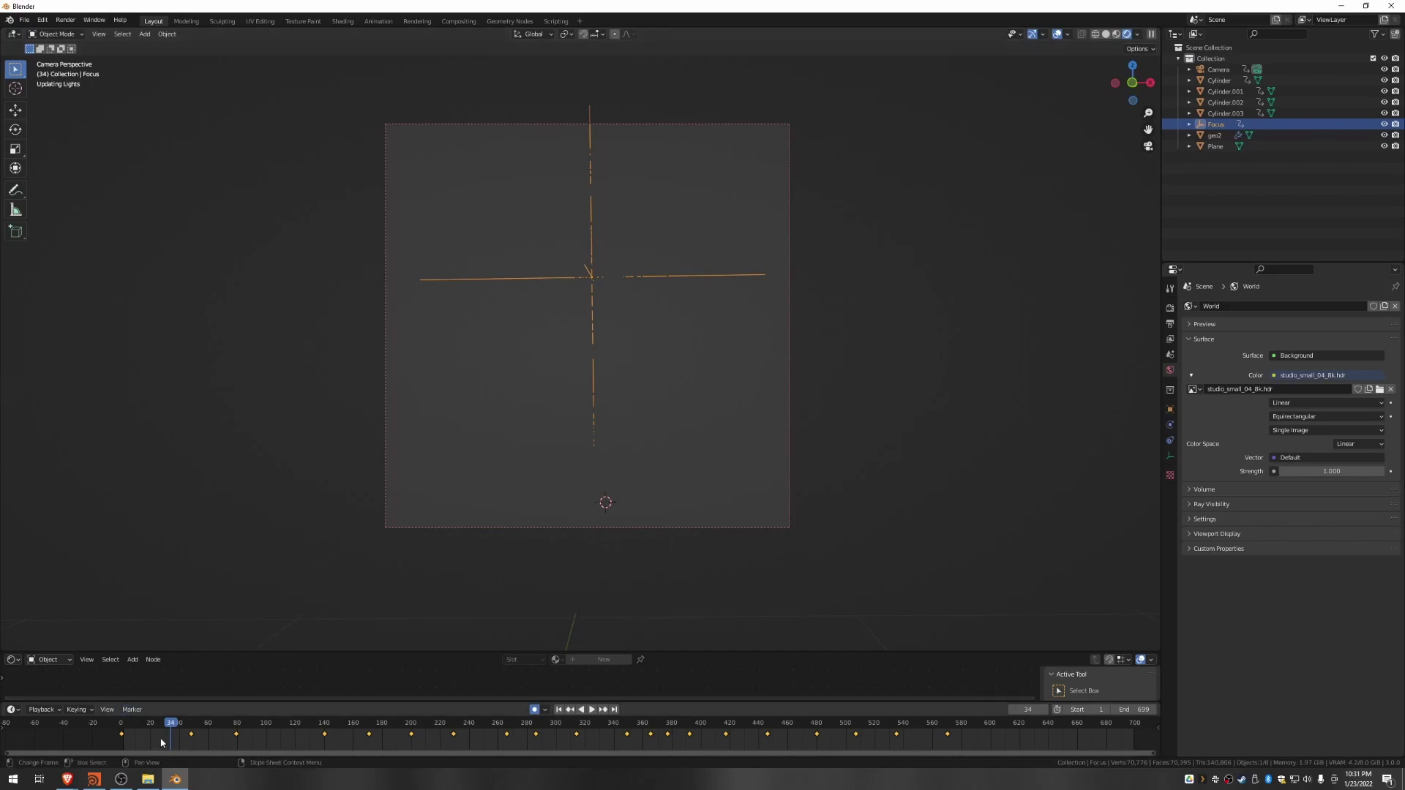
left_click(1055, 34)
scroll(595, 313, "up", 3)
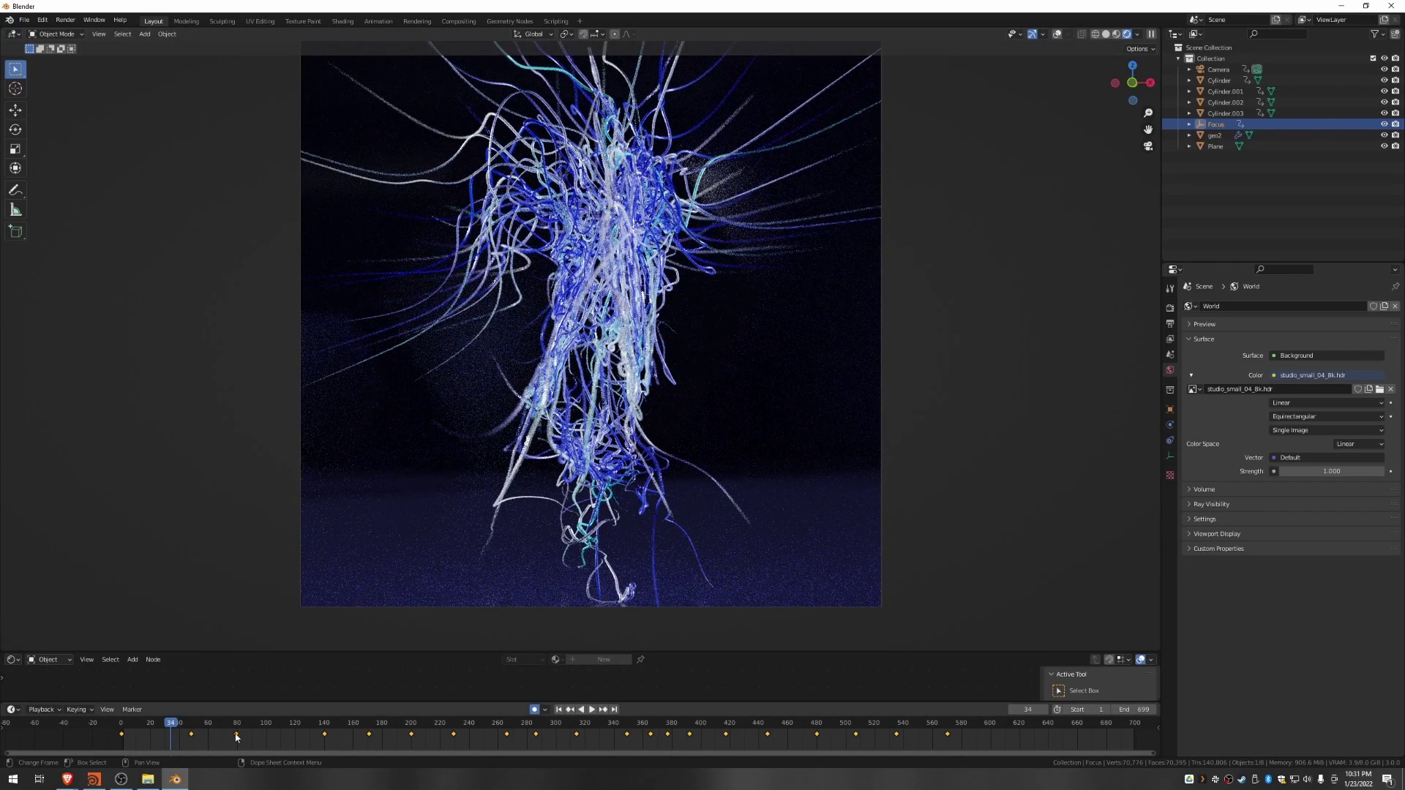
Step: Check the ropes and their focus in the rendered camera view at frames 104, 184 and 356
left_click_drag(231, 730, 271, 730)
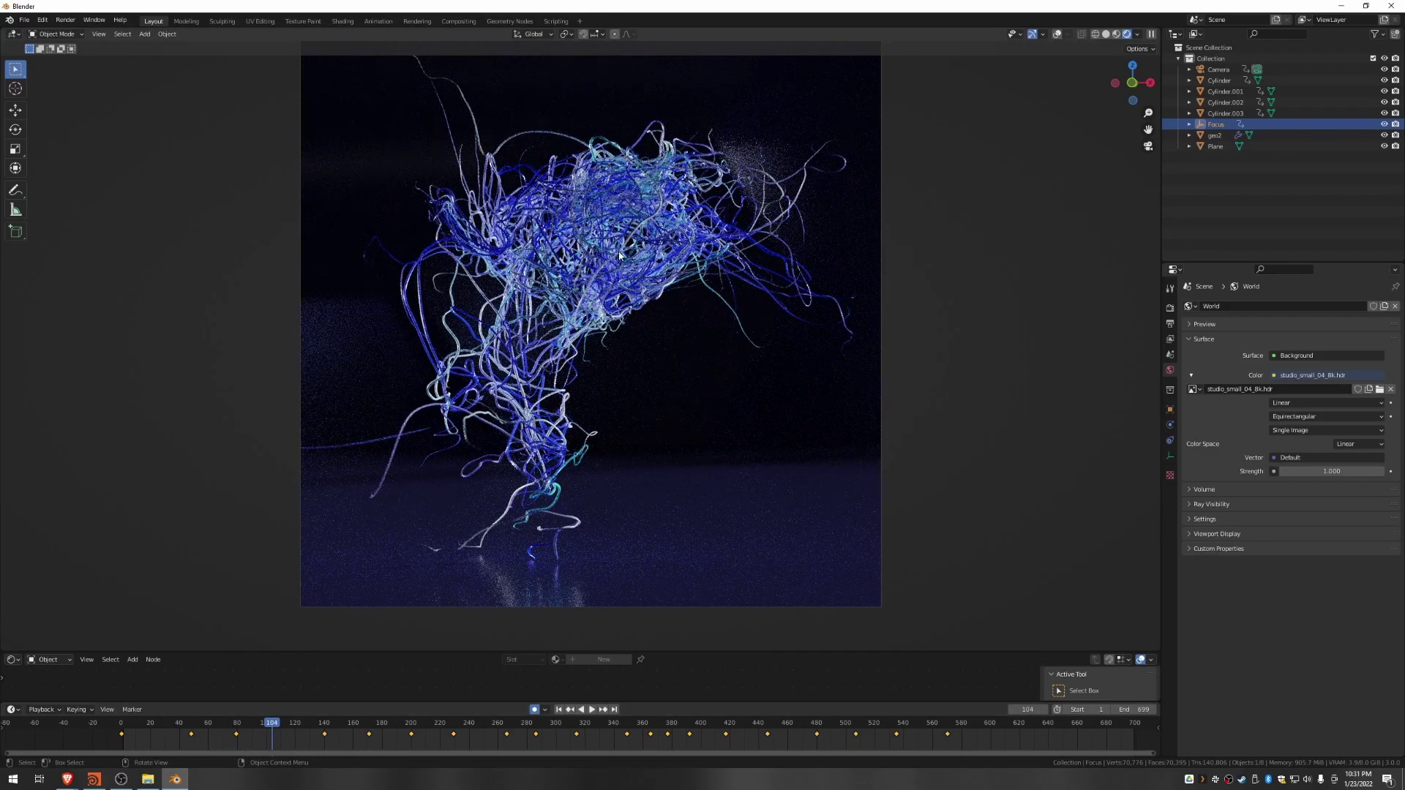
left_click_drag(272, 724, 388, 723)
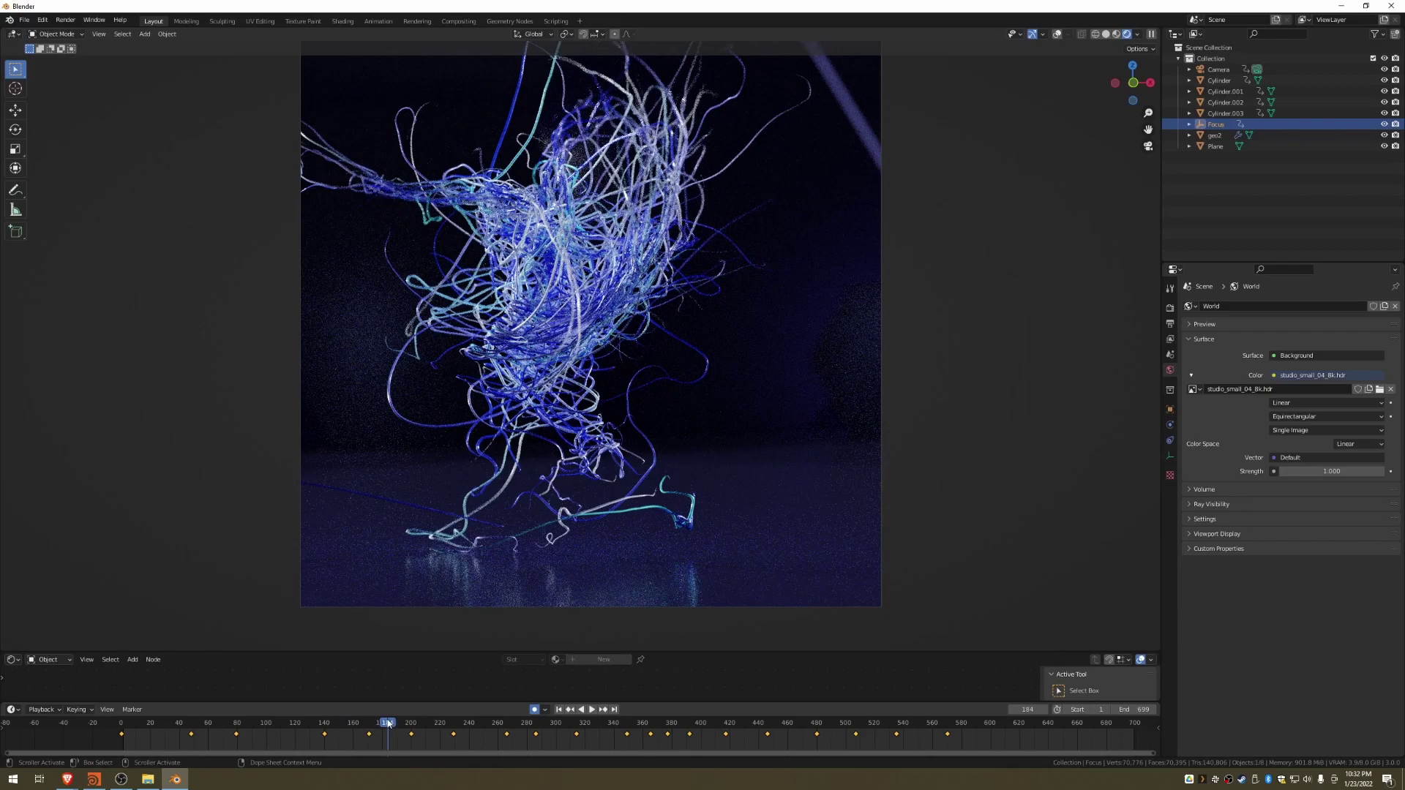
left_click_drag(382, 731, 637, 723)
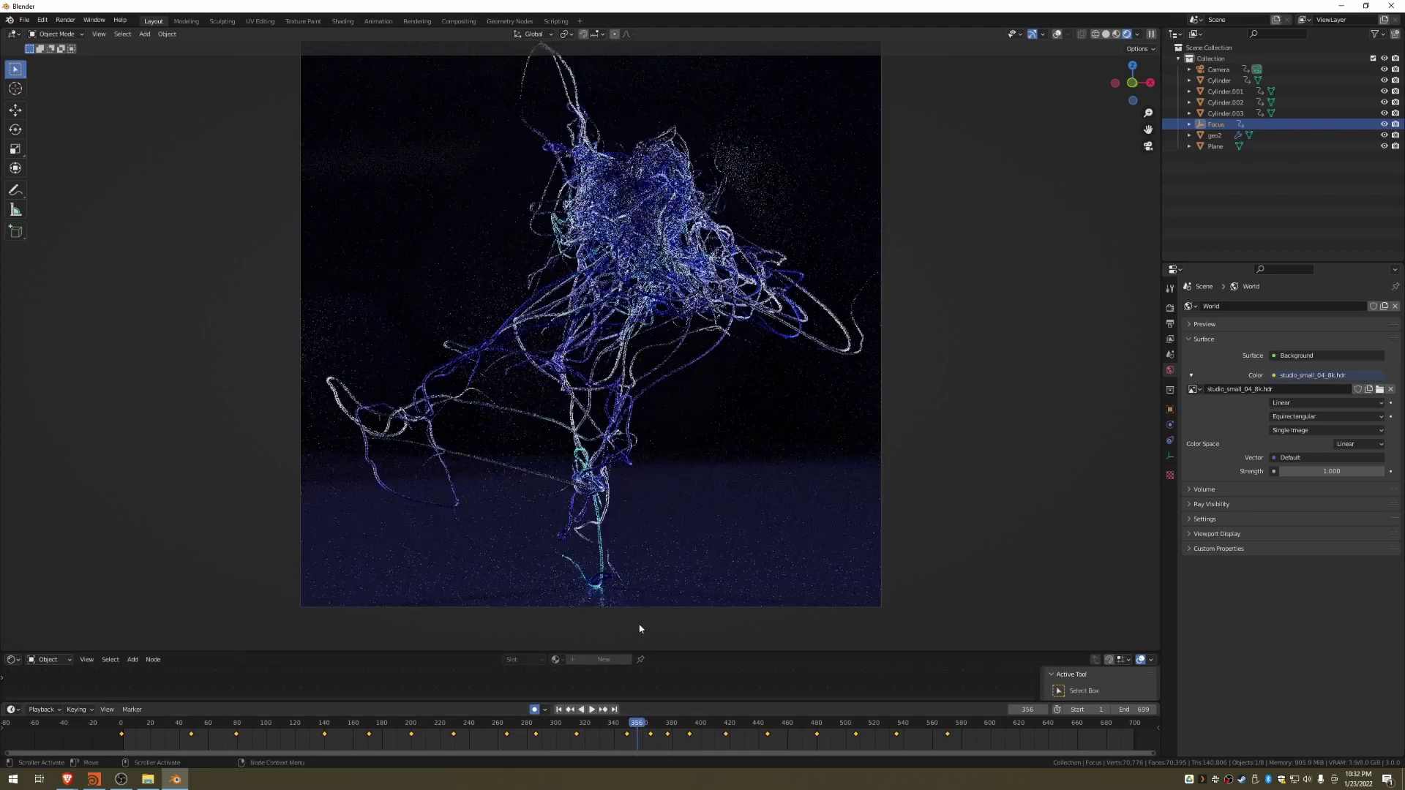
middle_click_drag(663, 304, 659, 315, "shift")
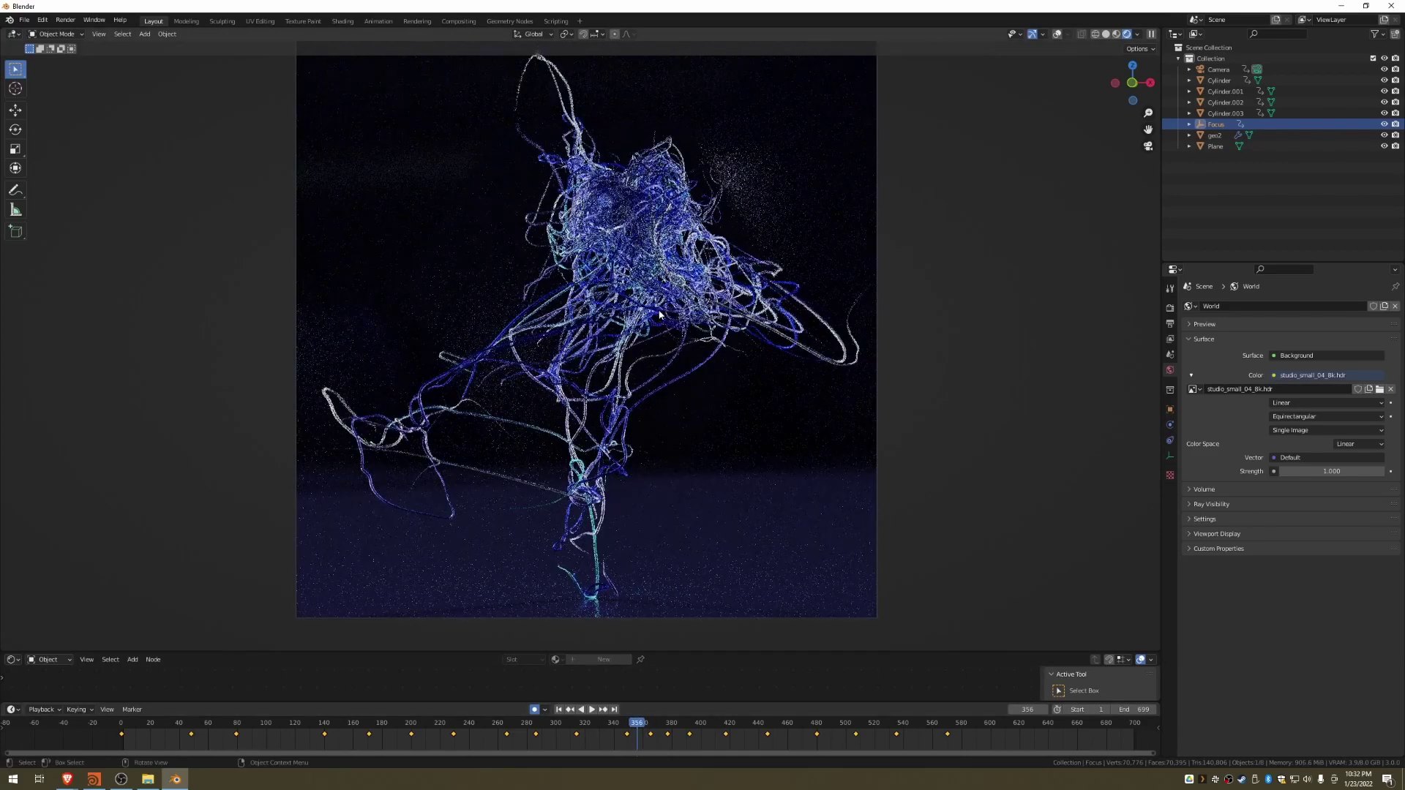
scroll(659, 316, "down", 1)
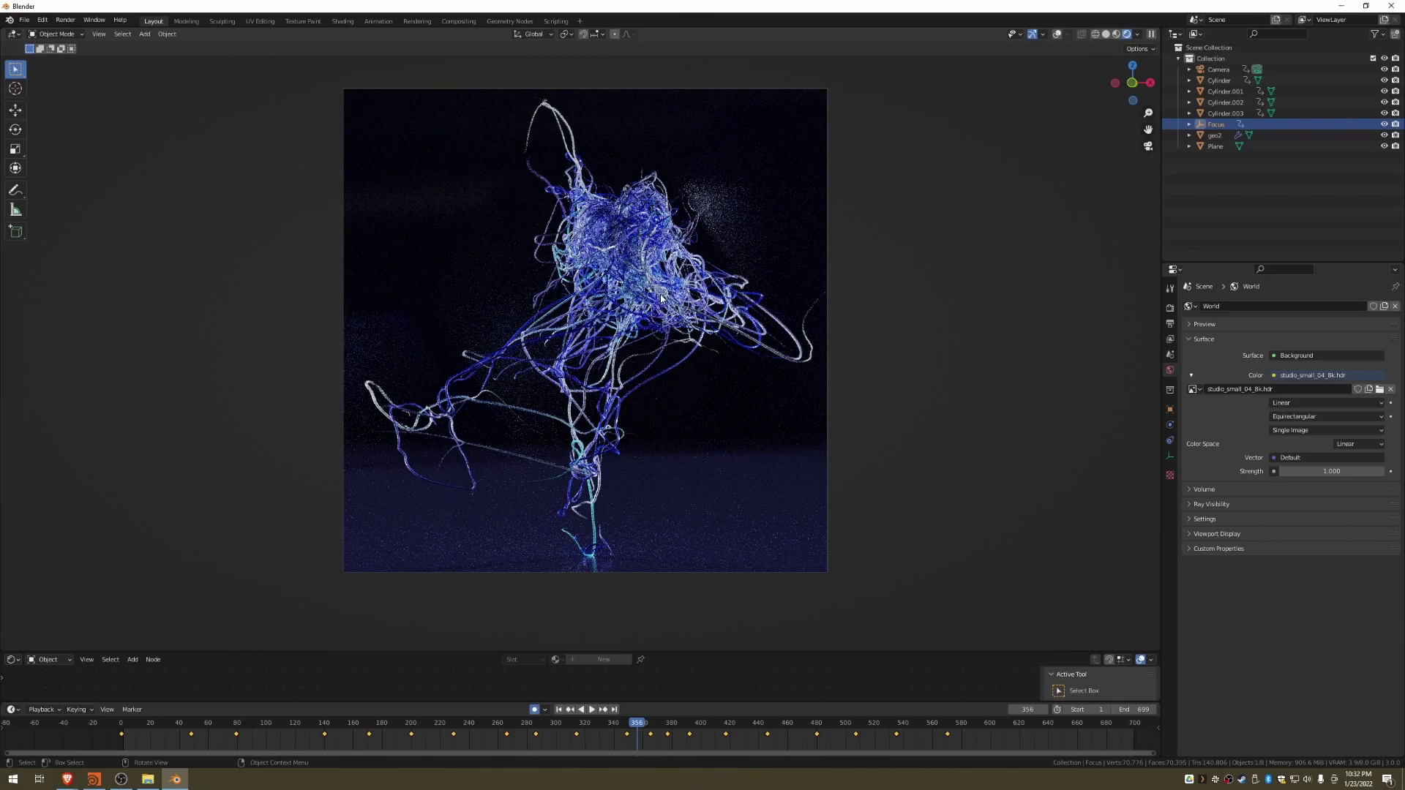
Step: Save the scene in the Houdini folder as Rope Dance Tutorial
key("ctrl+s")
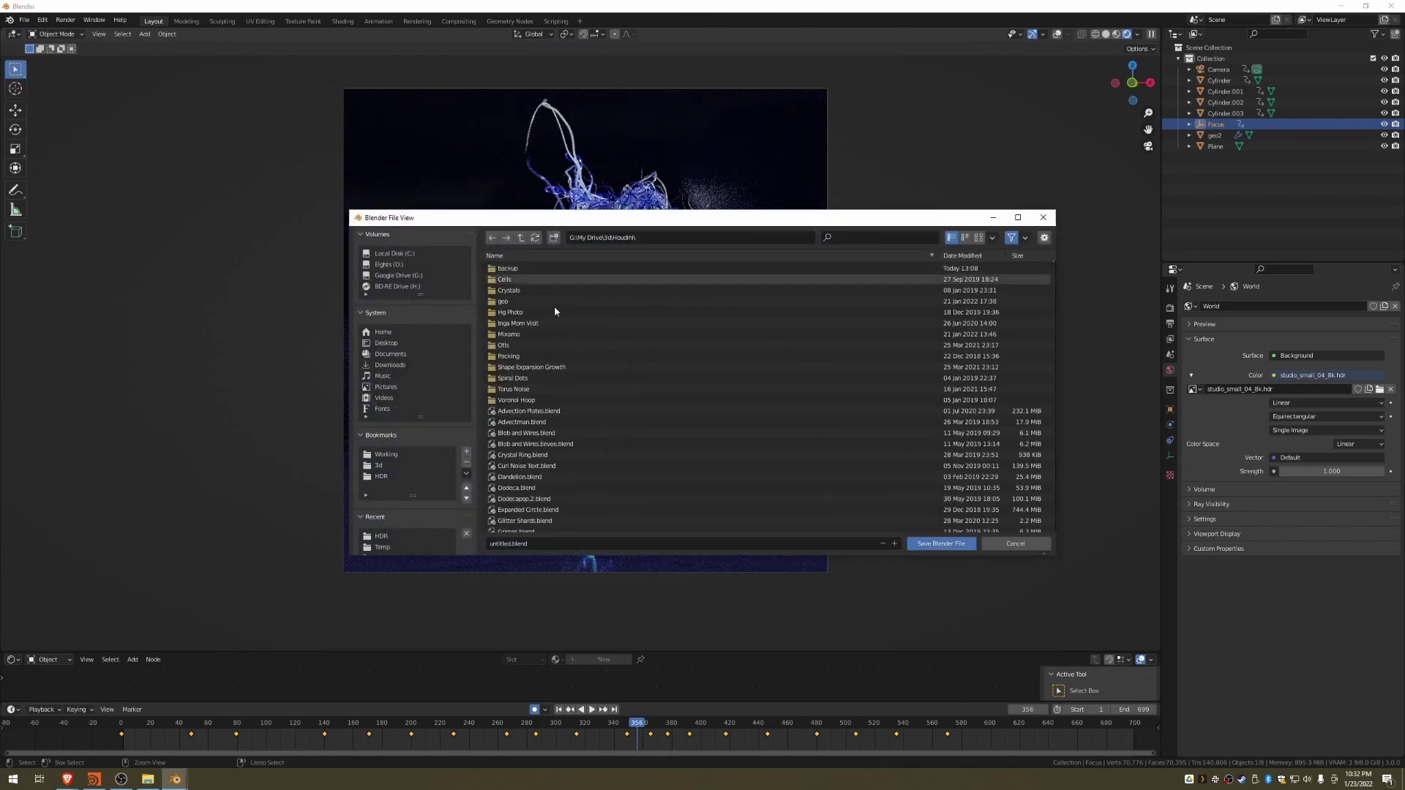
left_click(555, 543)
type("Rope Danc")
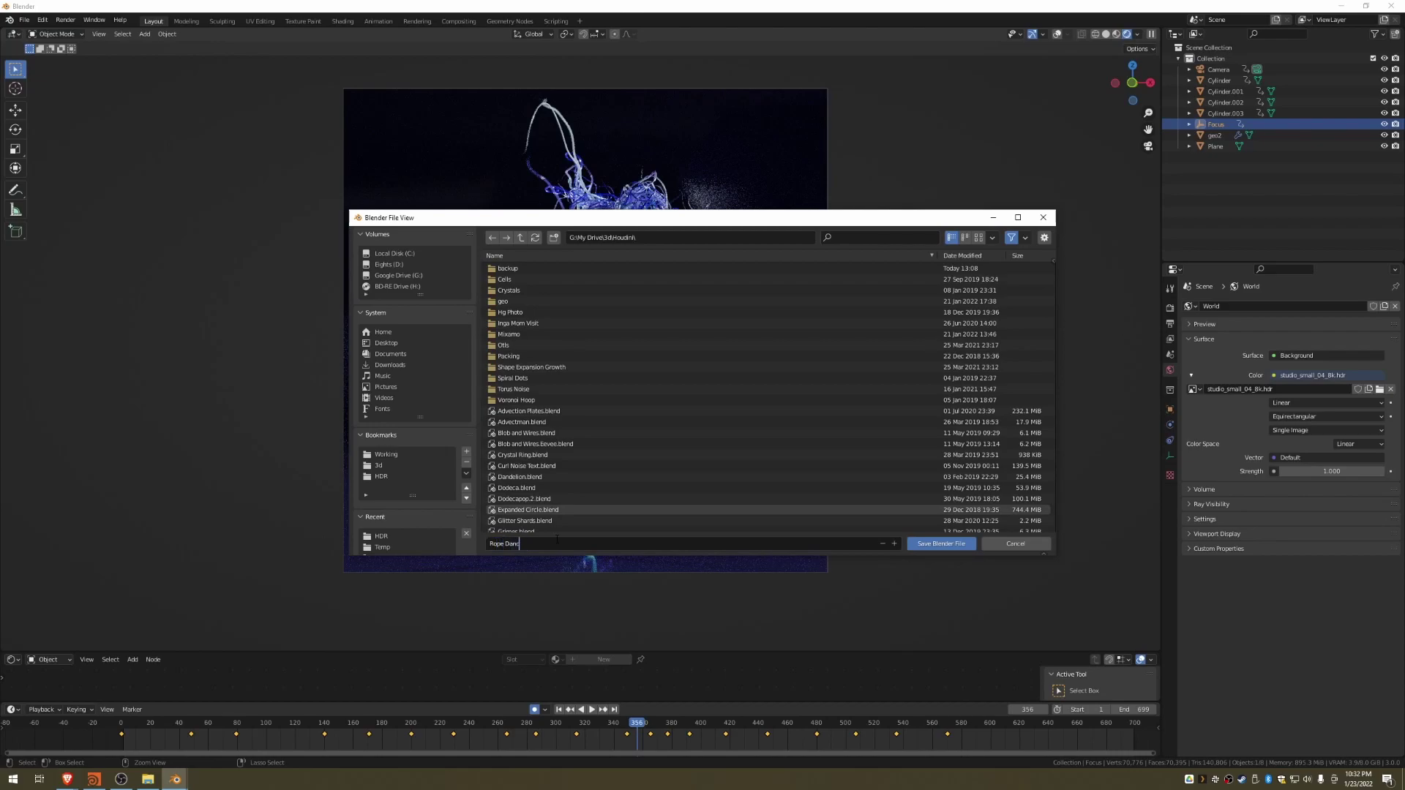
type("e Tutorial")
key("Return")
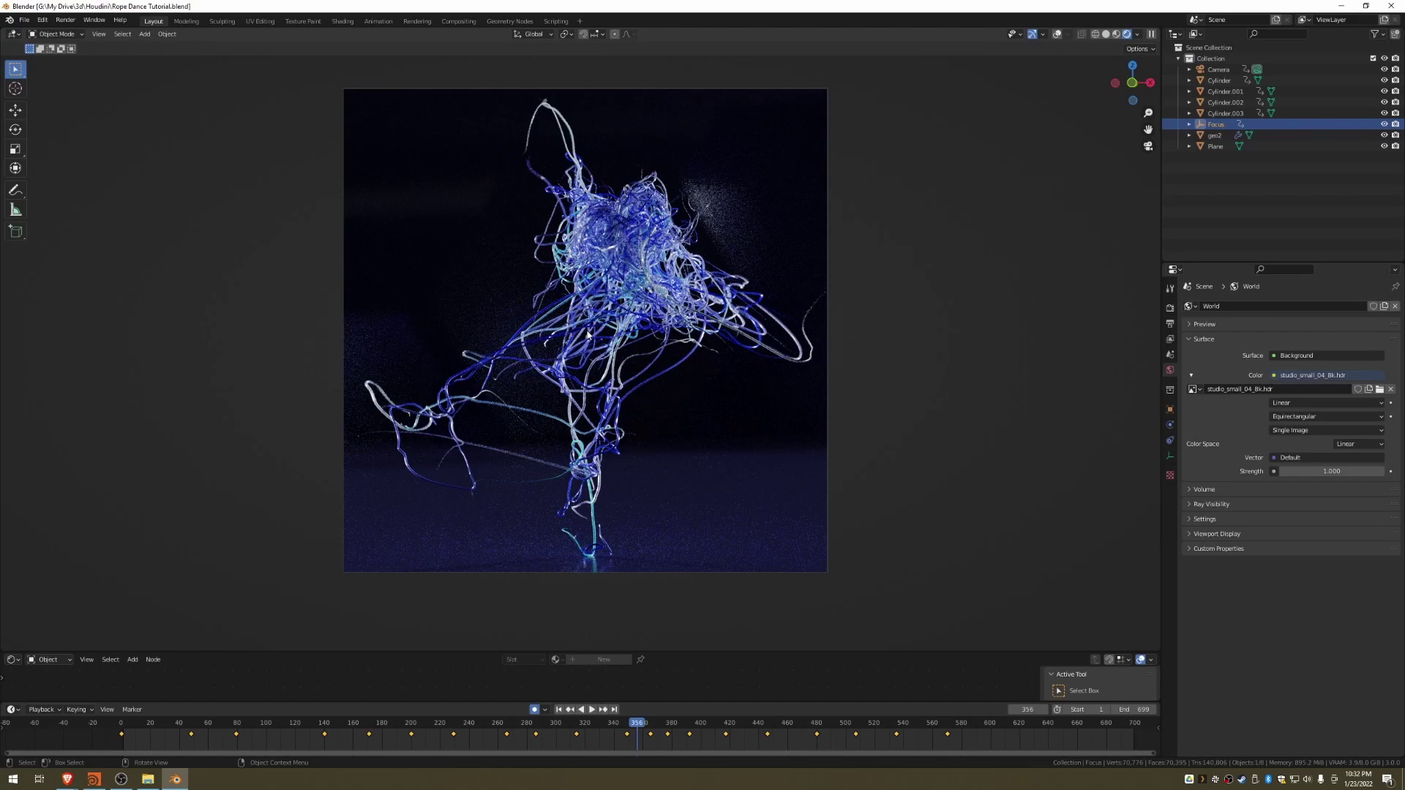
Step: Test-render frame 356, close the render, and enable Motion Blur in the render settings
key("F12")
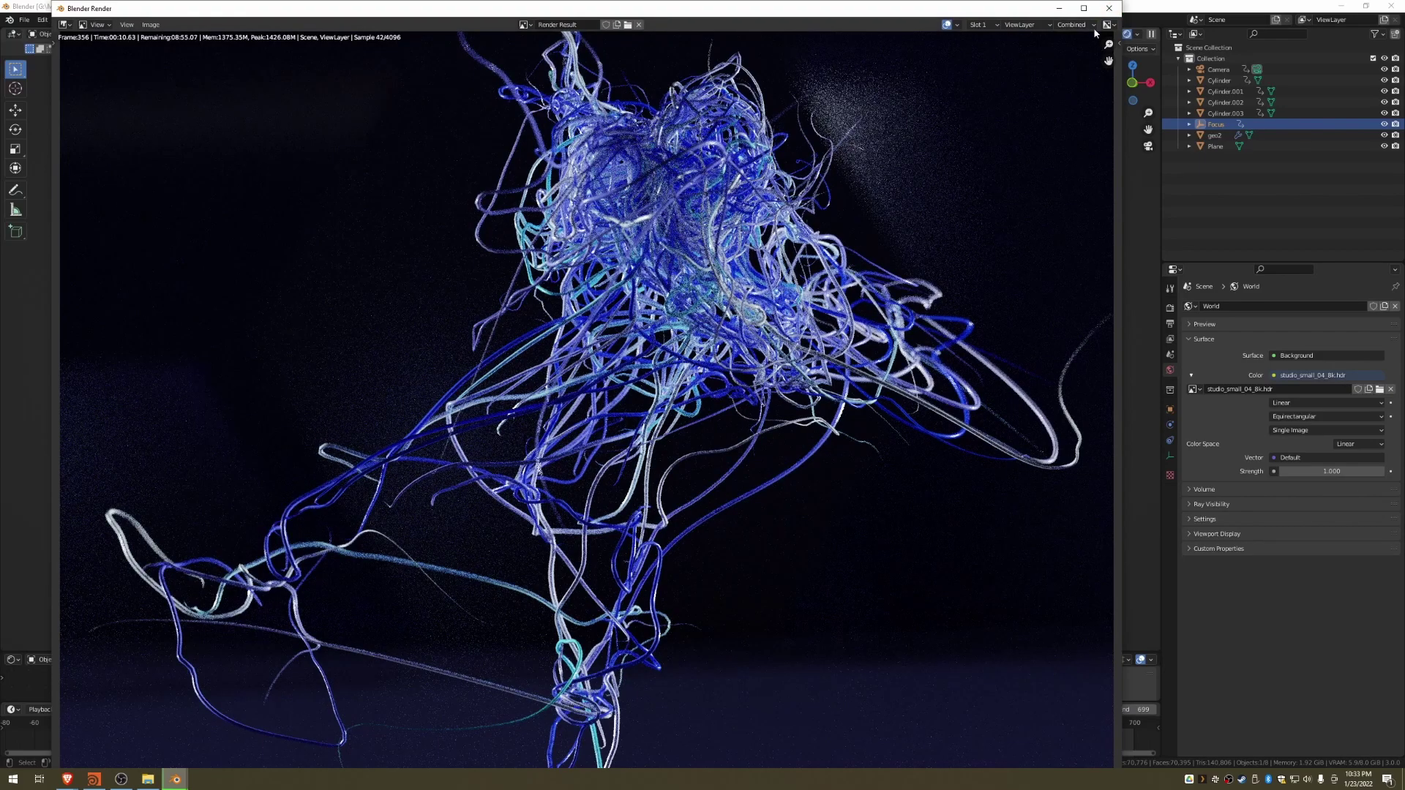
left_click(1110, 8)
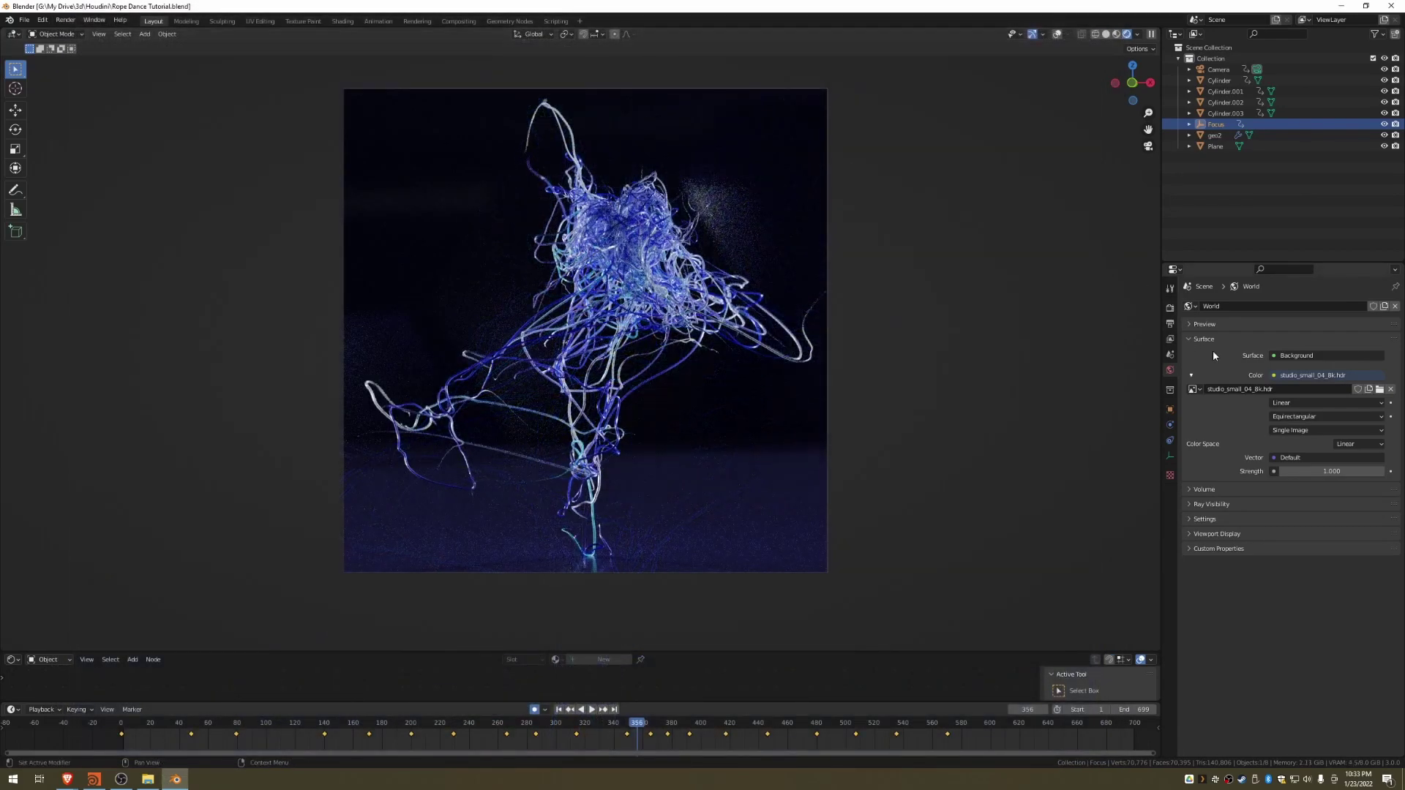
left_click(1170, 326)
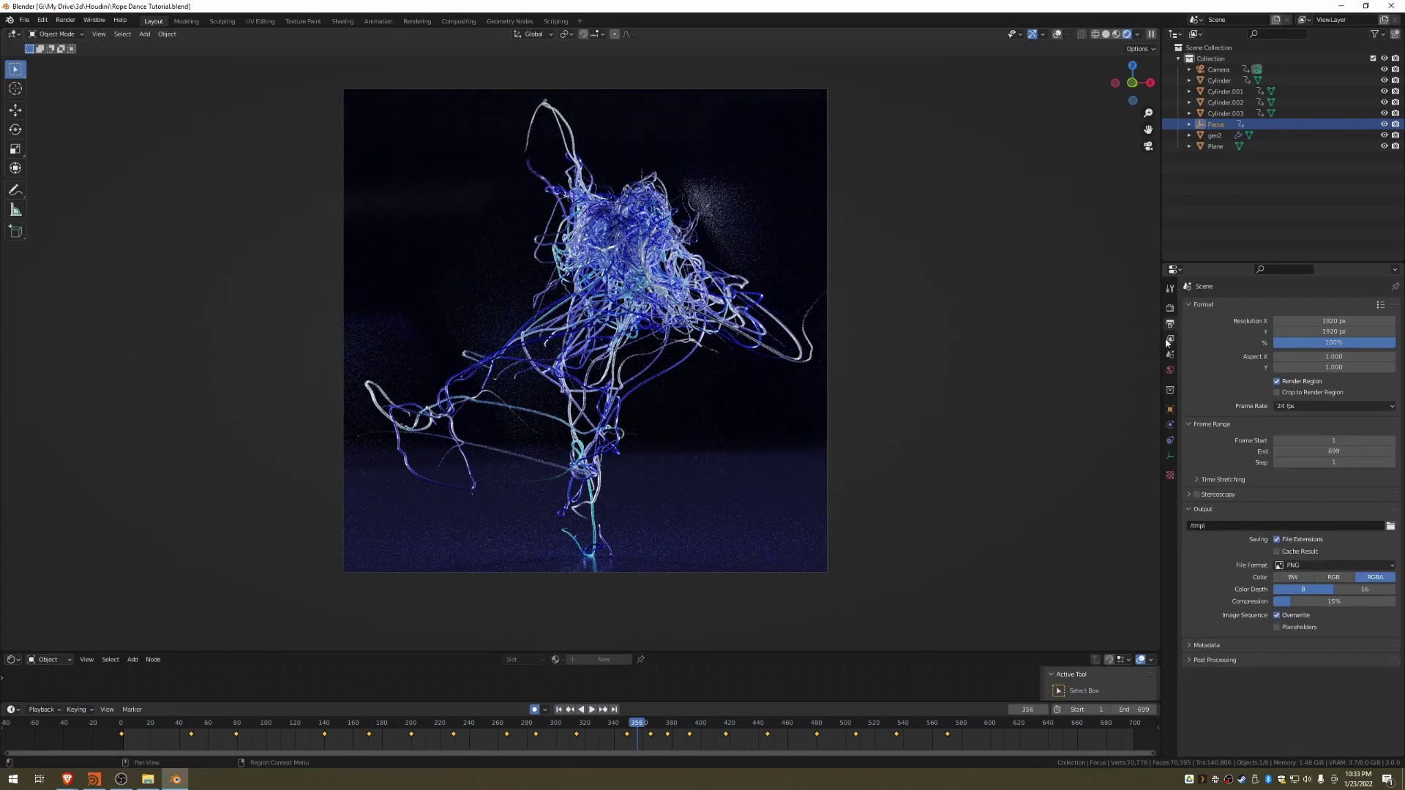
left_click(1169, 340)
left_click(1168, 326)
left_click(1169, 311)
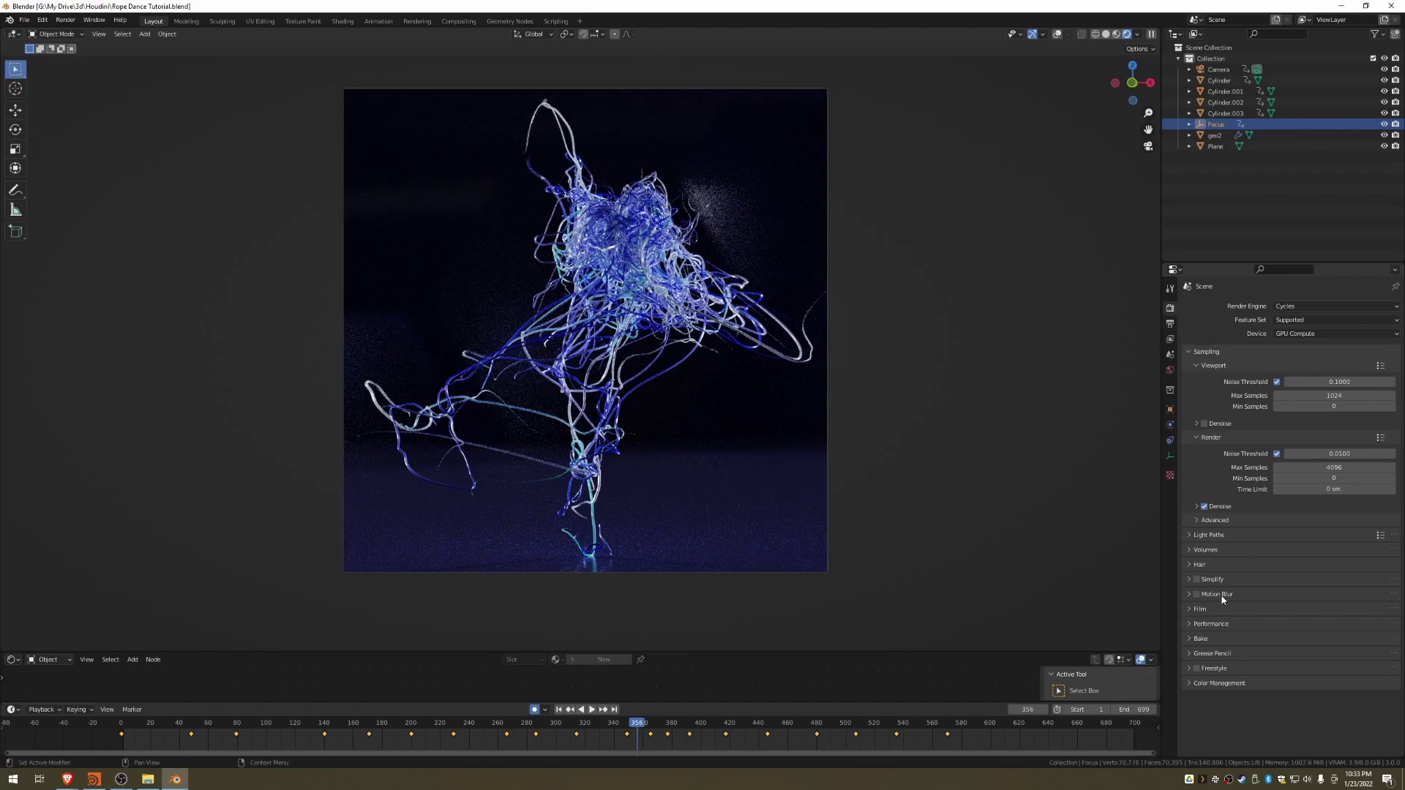
left_click(1197, 597)
left_click(1189, 595)
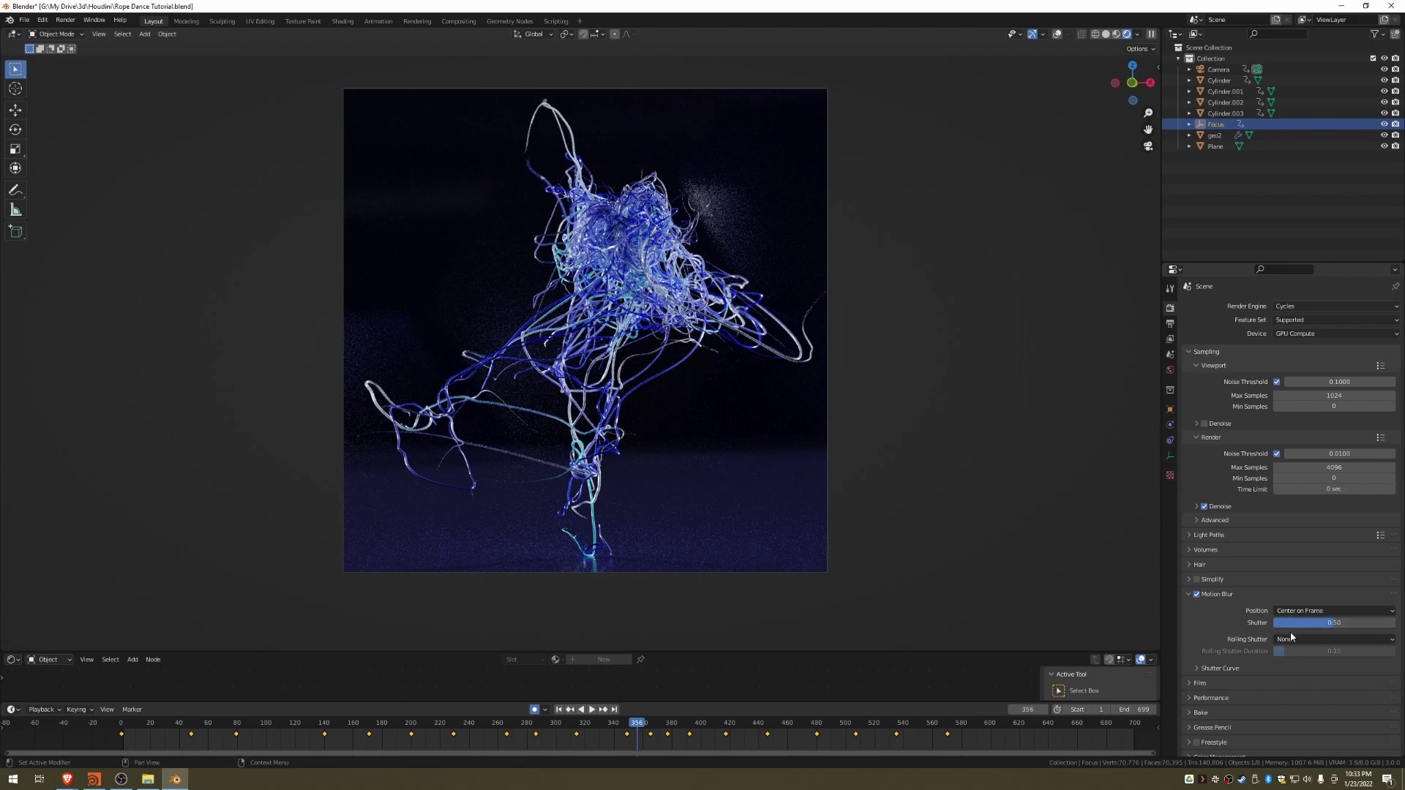
Step: Test-render frame 356 with motion blur and inspect the velocity settings in the rope object's MeshSequenceCache modifier
key("F12")
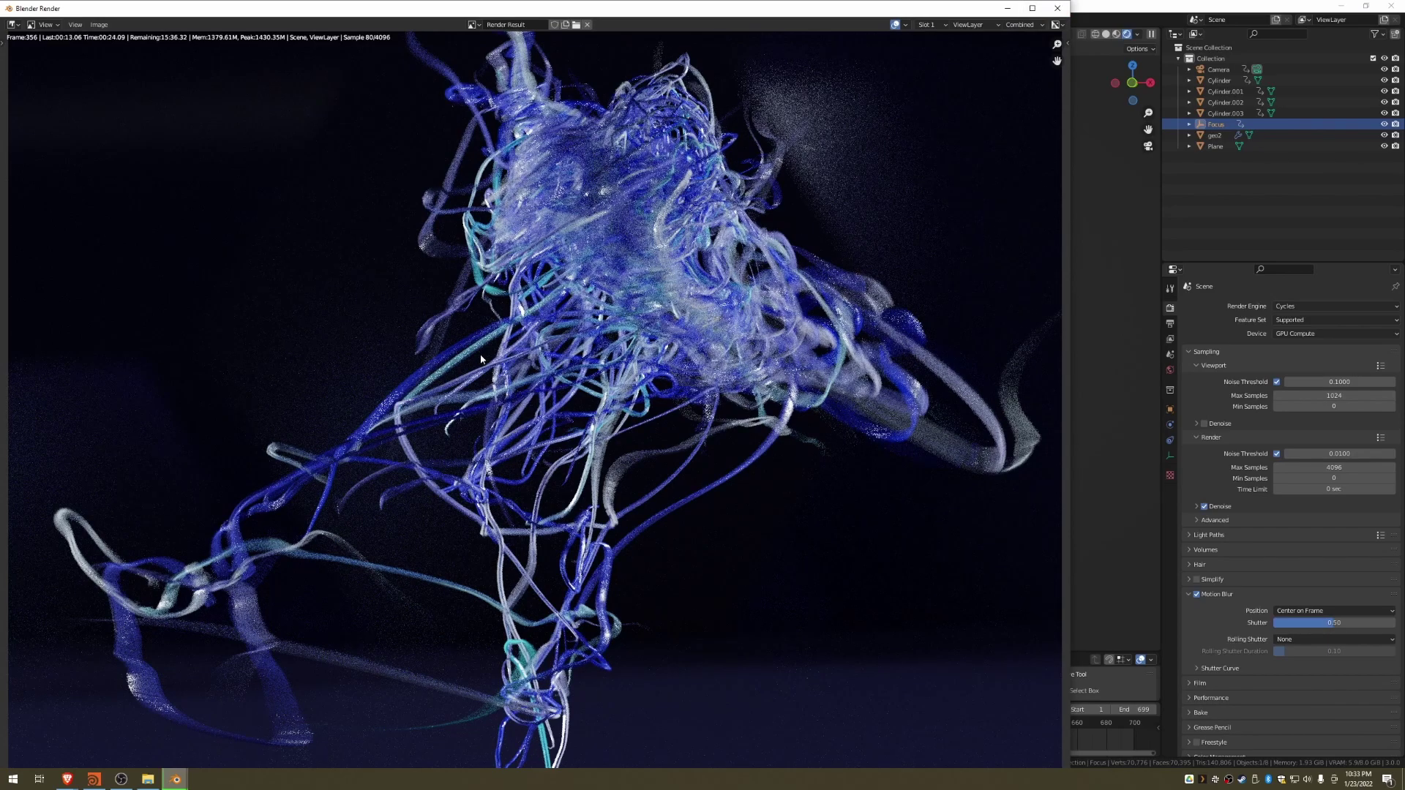
key("Escape")
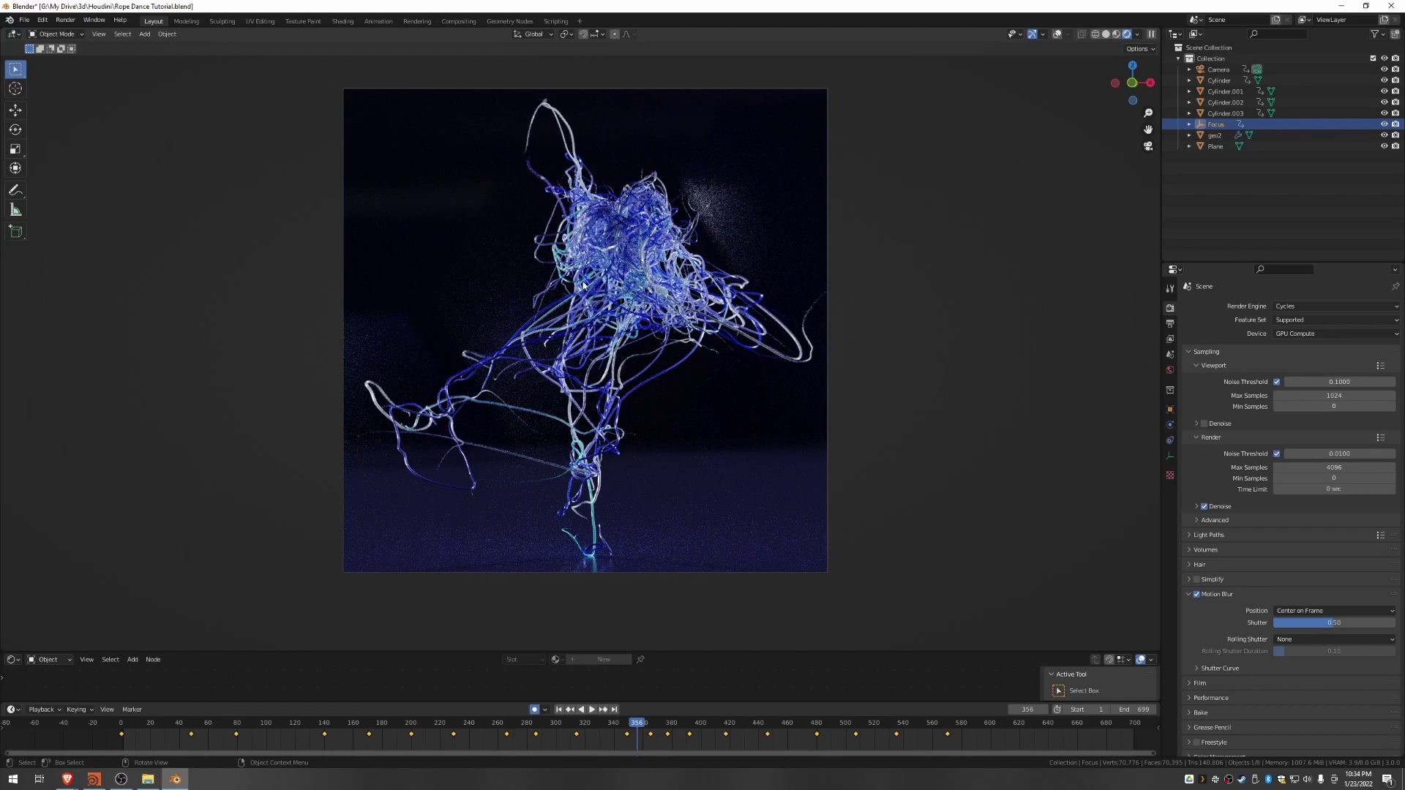
left_click(621, 272)
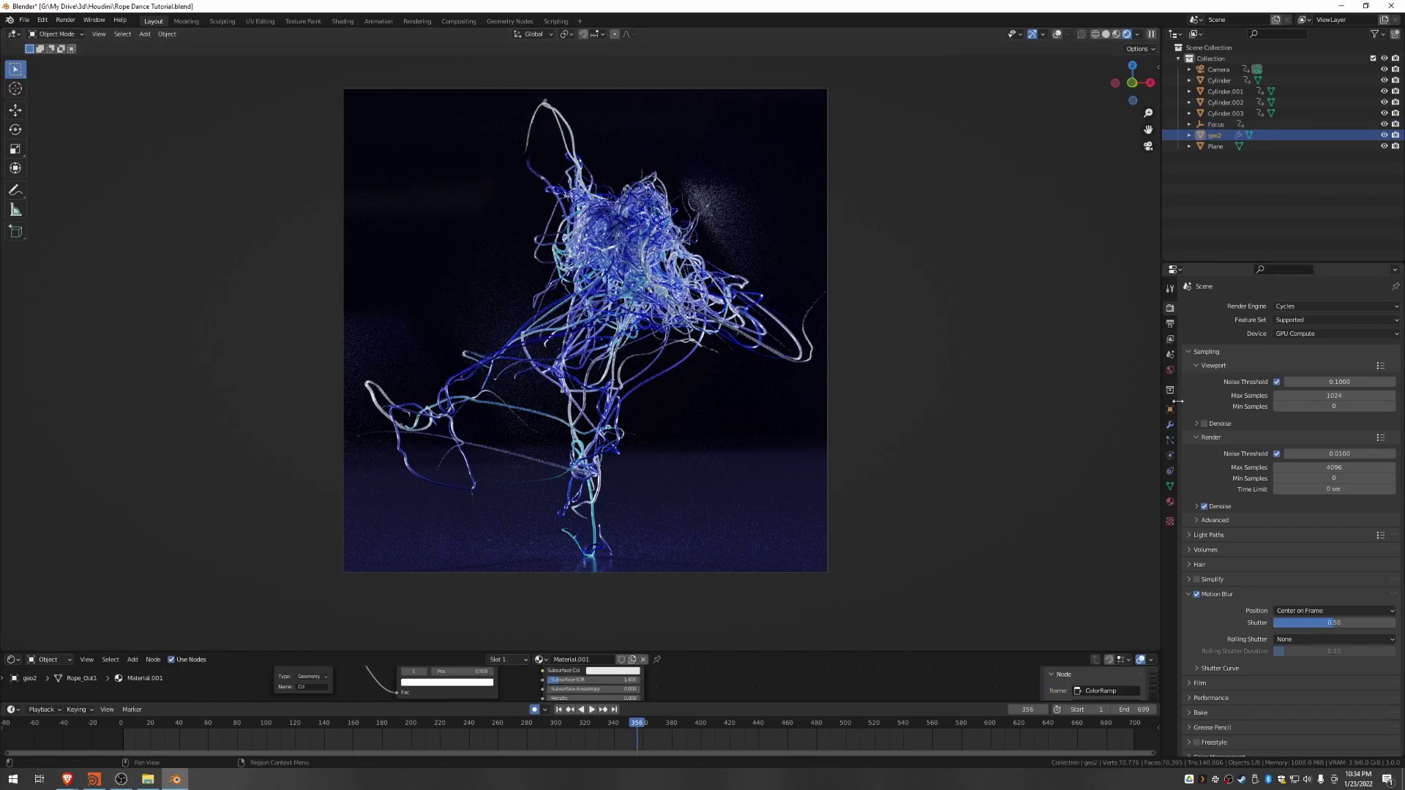
left_click(1170, 425)
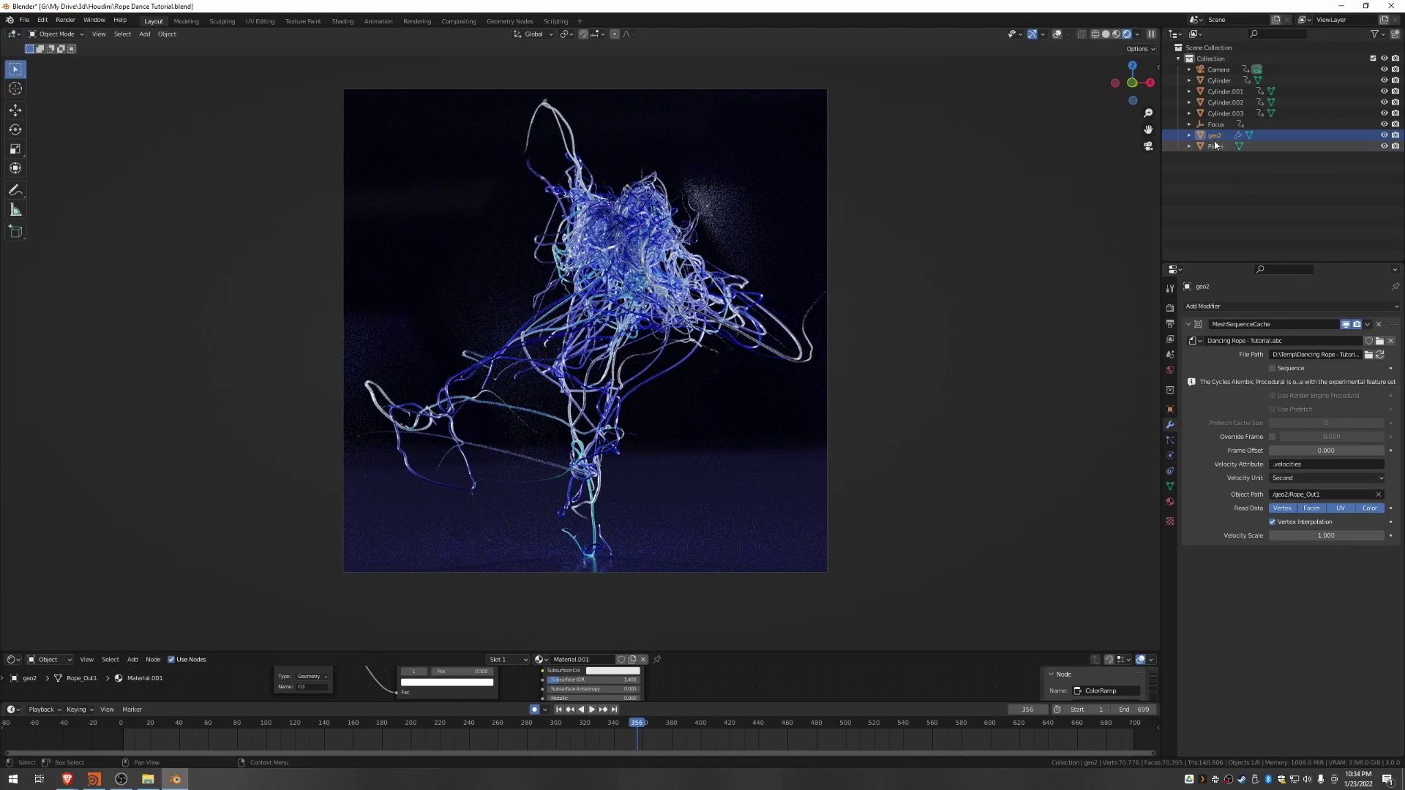
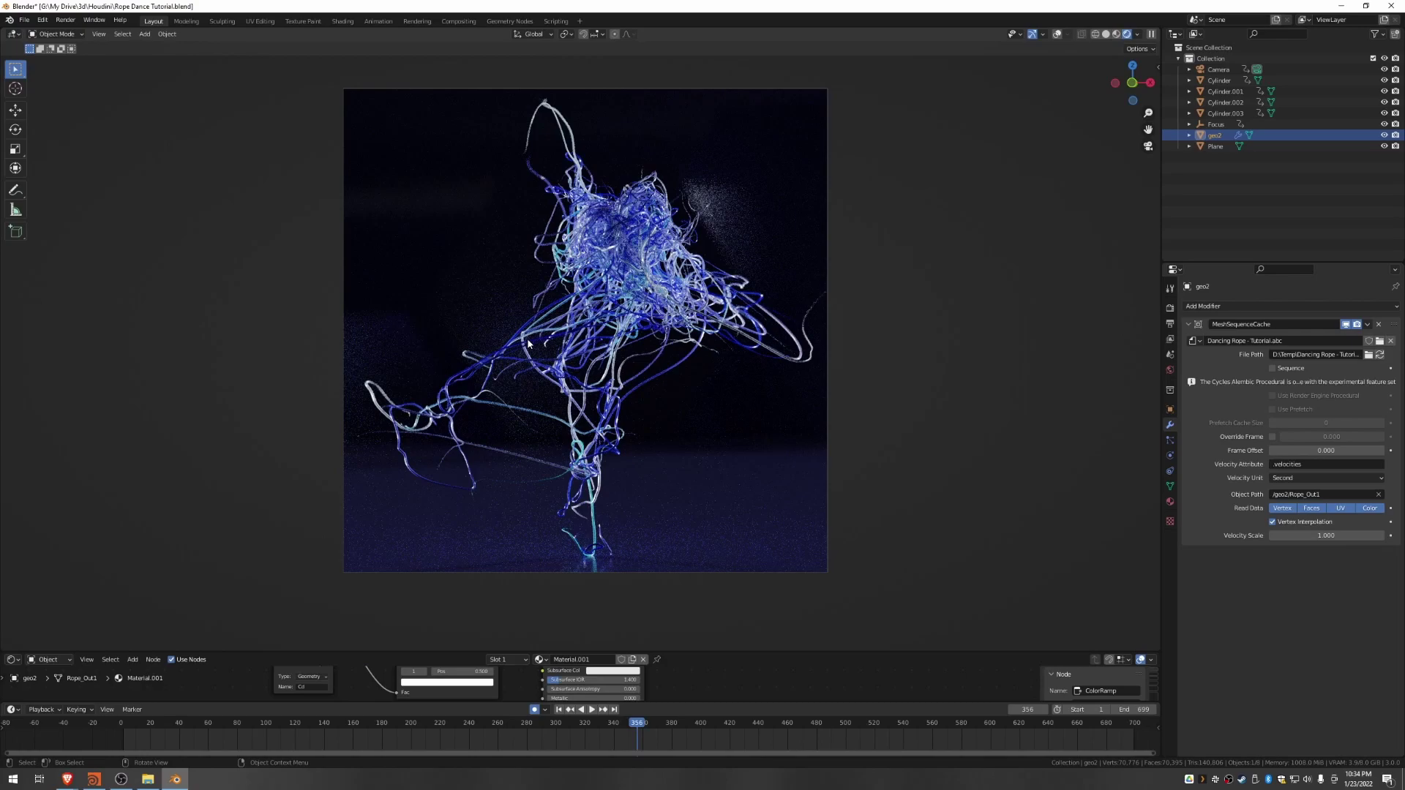
Step: Try output resolution scales of 10% and 50%, and set the scale back to 100%
left_click(1169, 328)
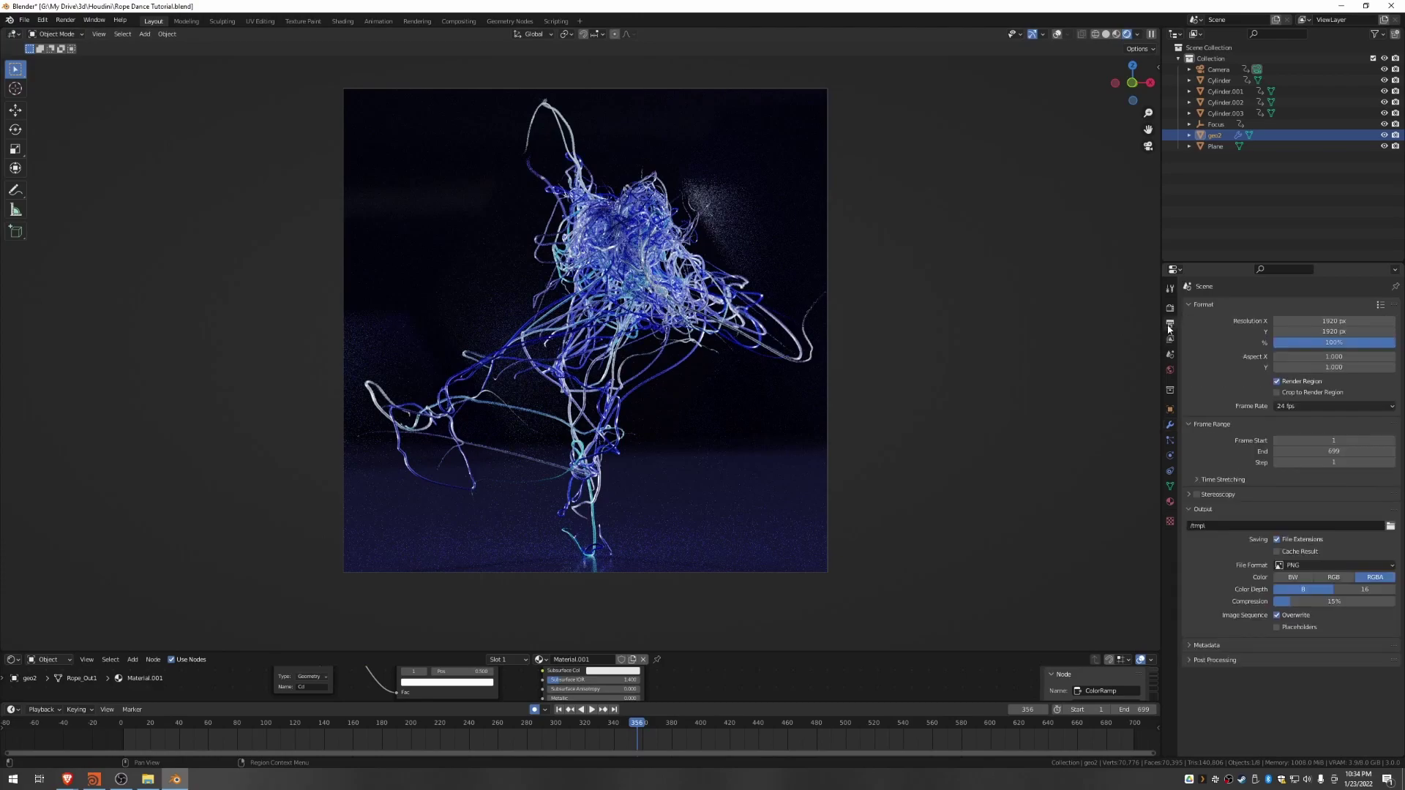
left_click(1326, 343)
type("10")
key("Return")
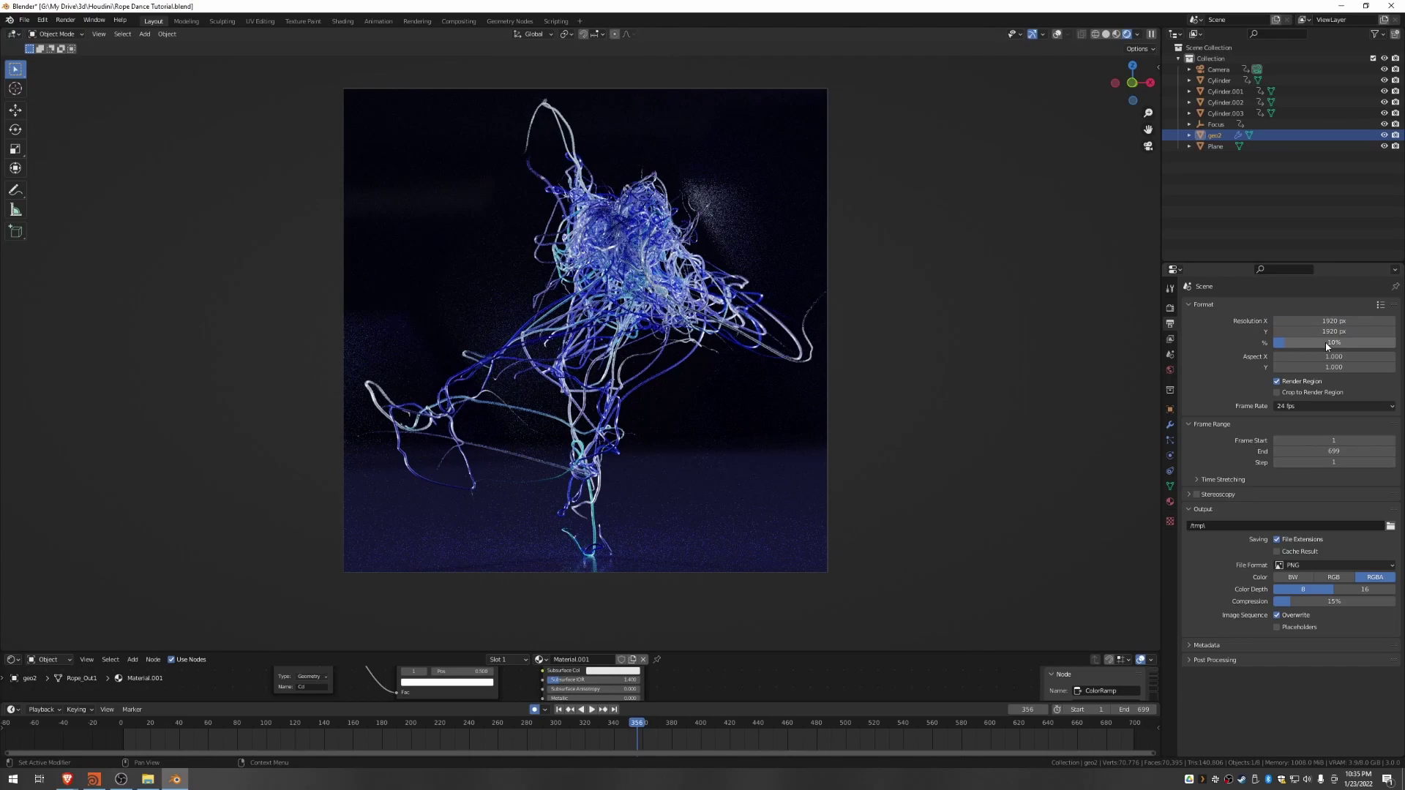
left_click(1325, 343)
type("50")
key("Return")
left_click(1328, 344)
type("100")
key("Return")
Step: Set the PNG output to RGB colour with a 16-bit colour depth
left_click(1333, 577)
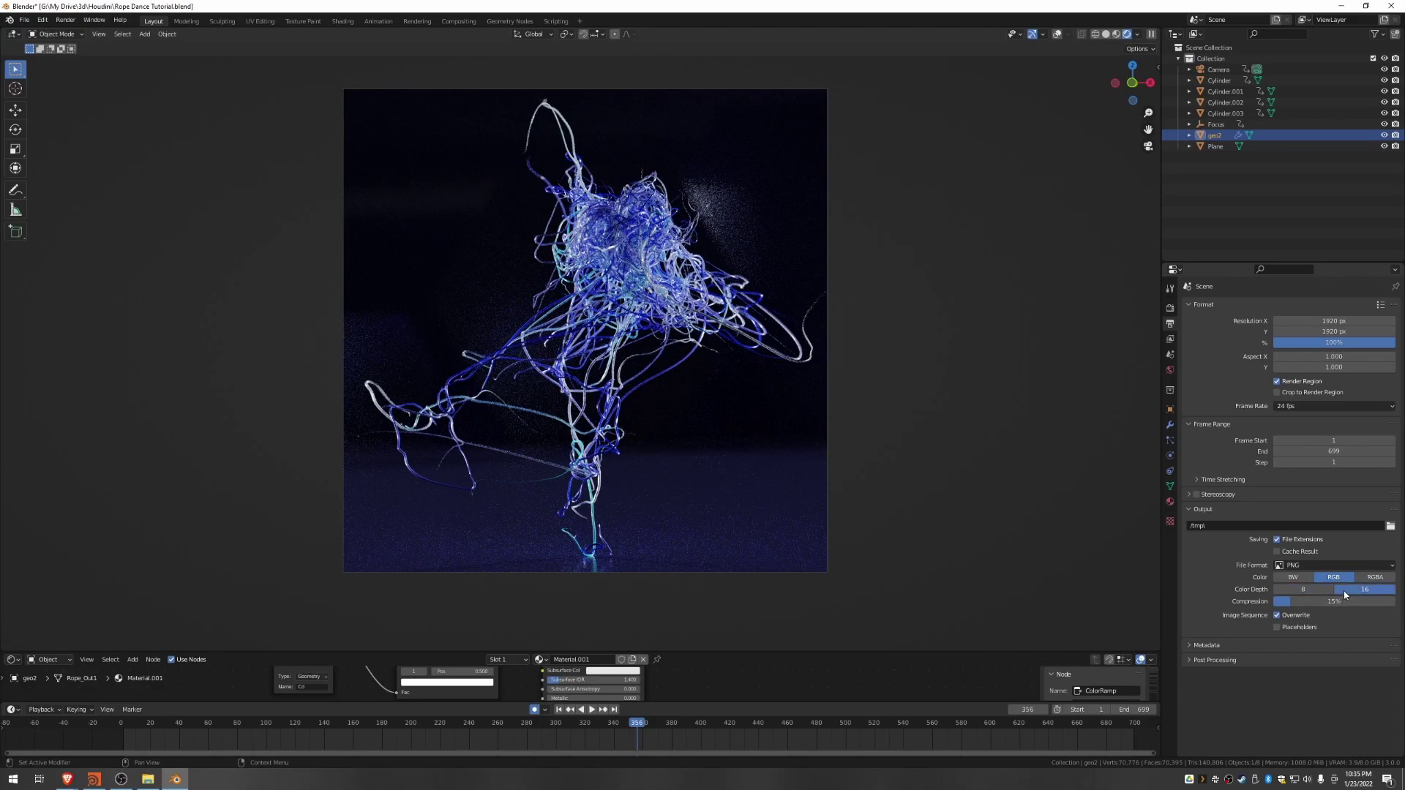
left_click(1344, 590)
Step: Set the render output path to D:\Temp\Render\ with the file name prefix Tutorial
left_click(1390, 525)
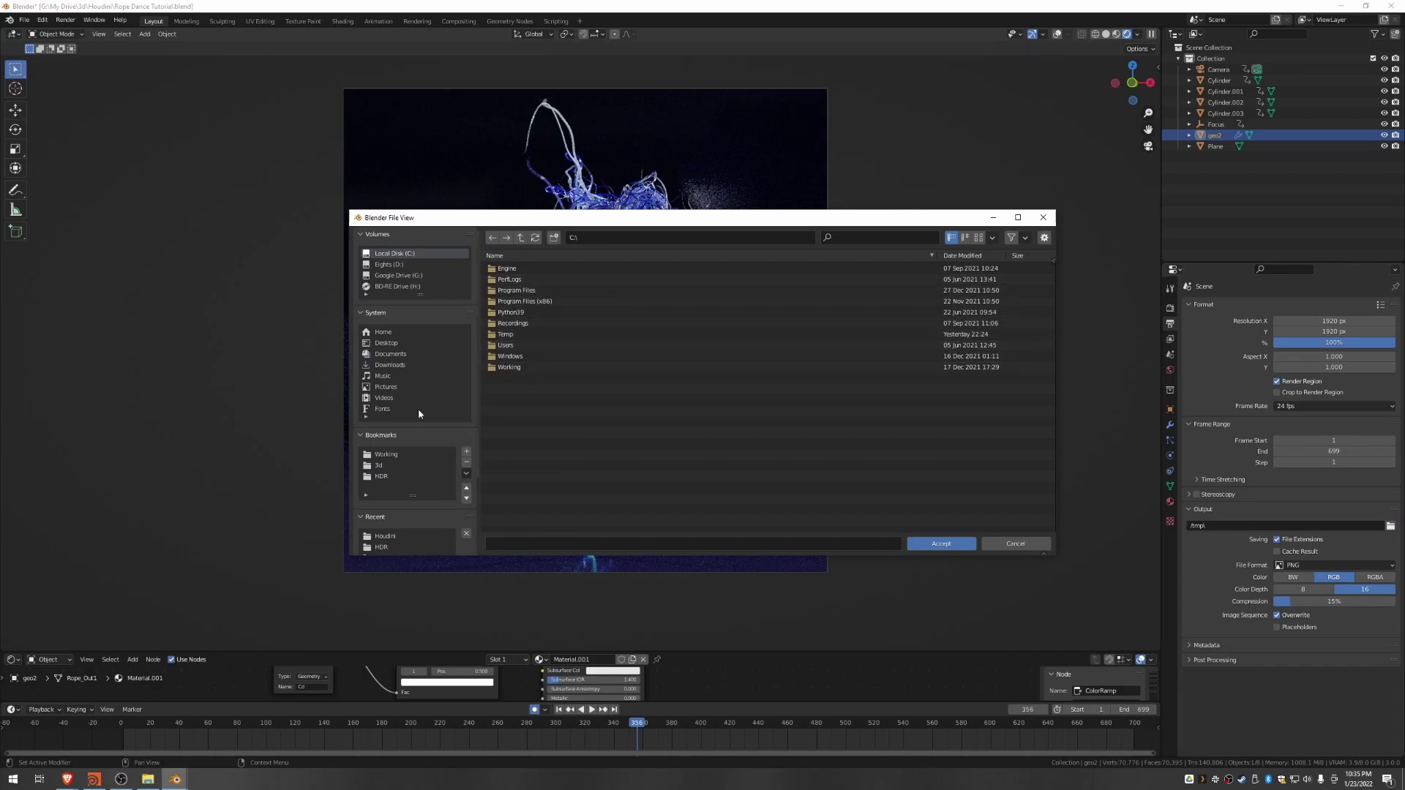
left_click(397, 265)
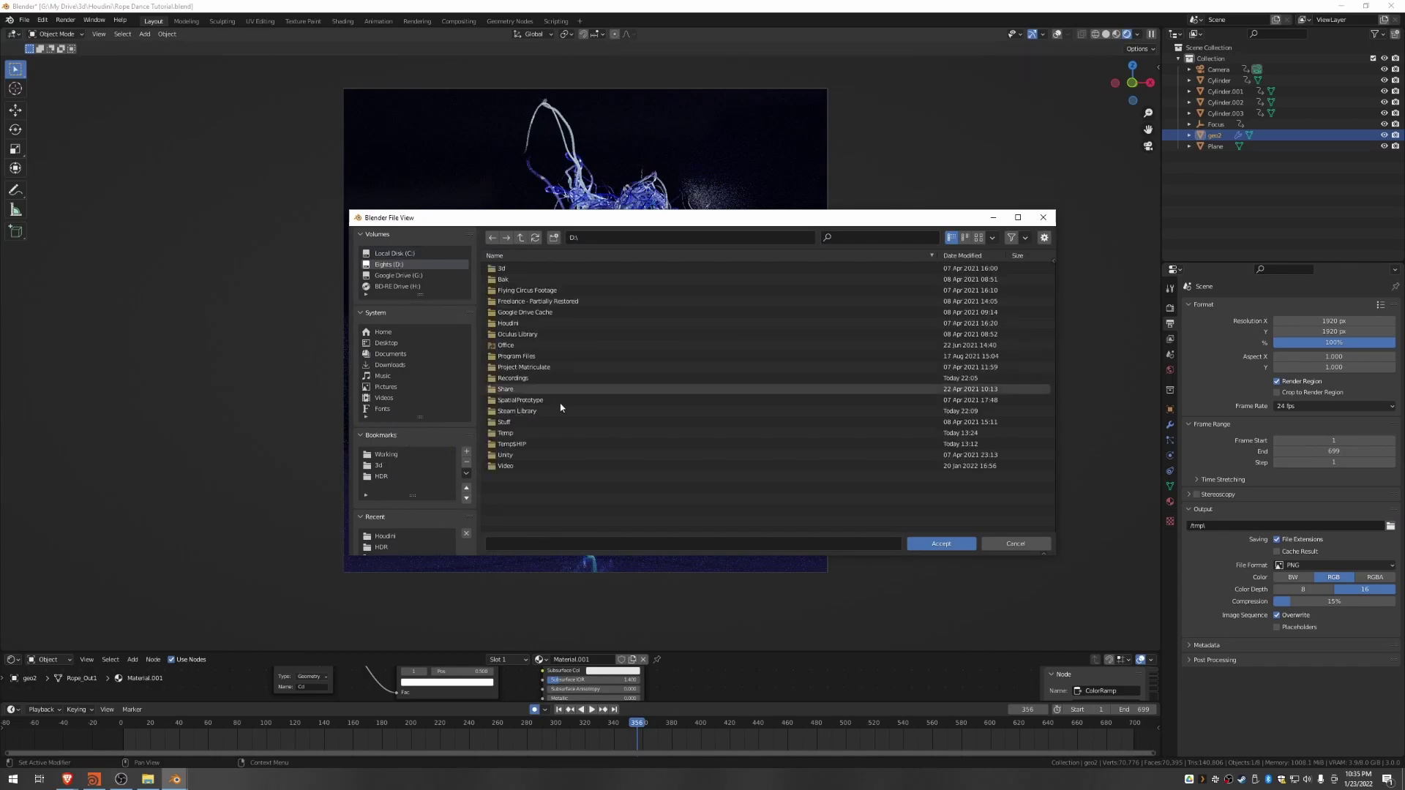
left_click(507, 433)
left_click(506, 280)
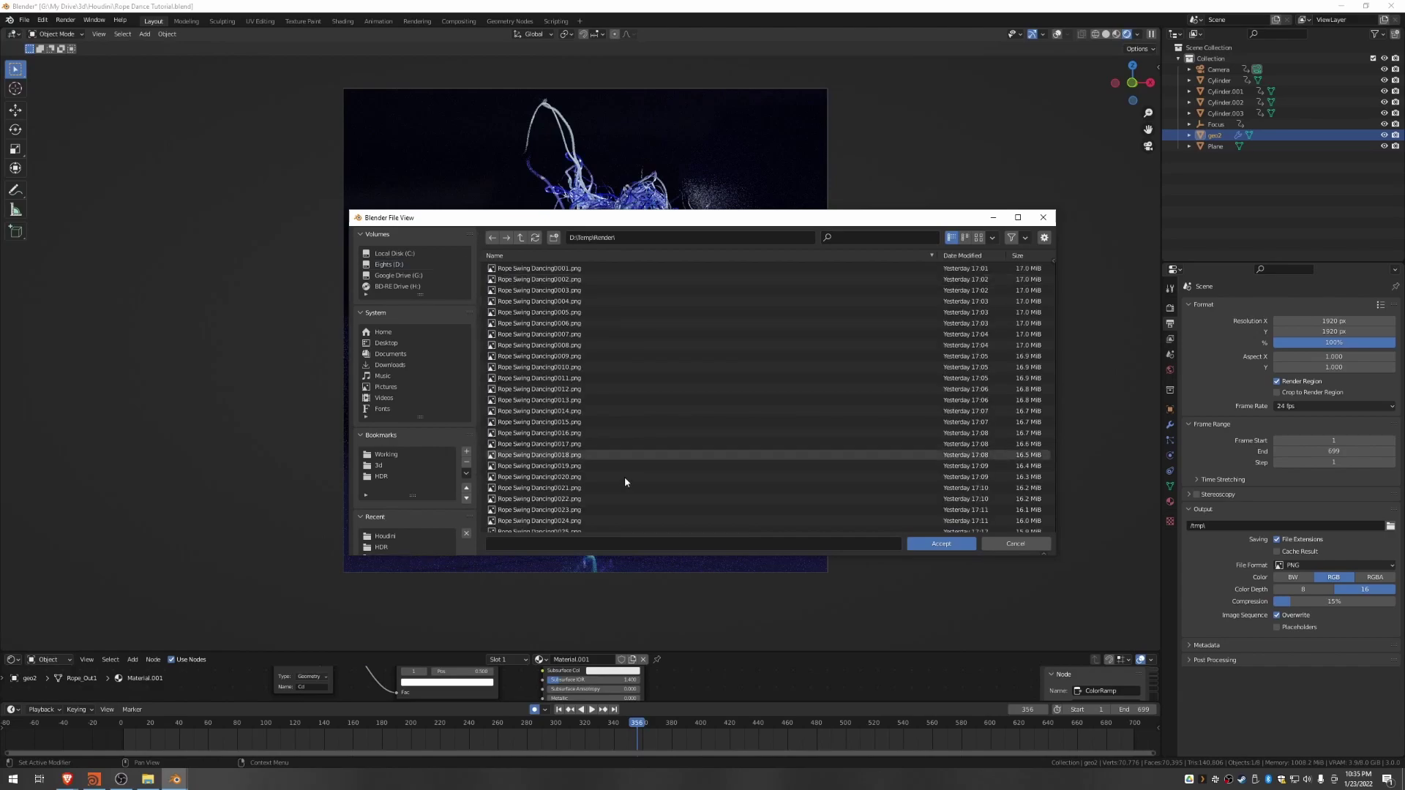
scroll(564, 448, "up", 3)
left_click(529, 545)
type("Tutorial")
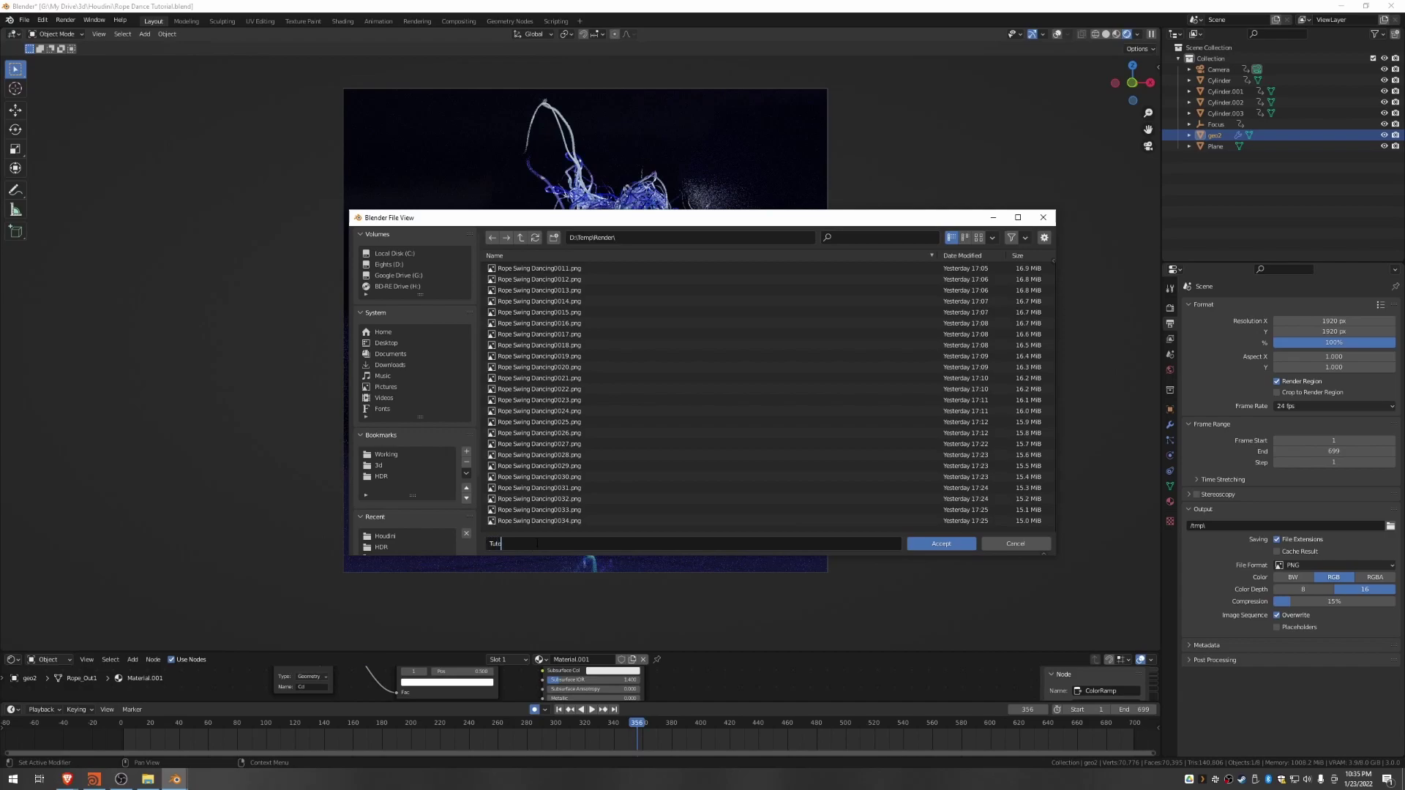
left_click(941, 543)
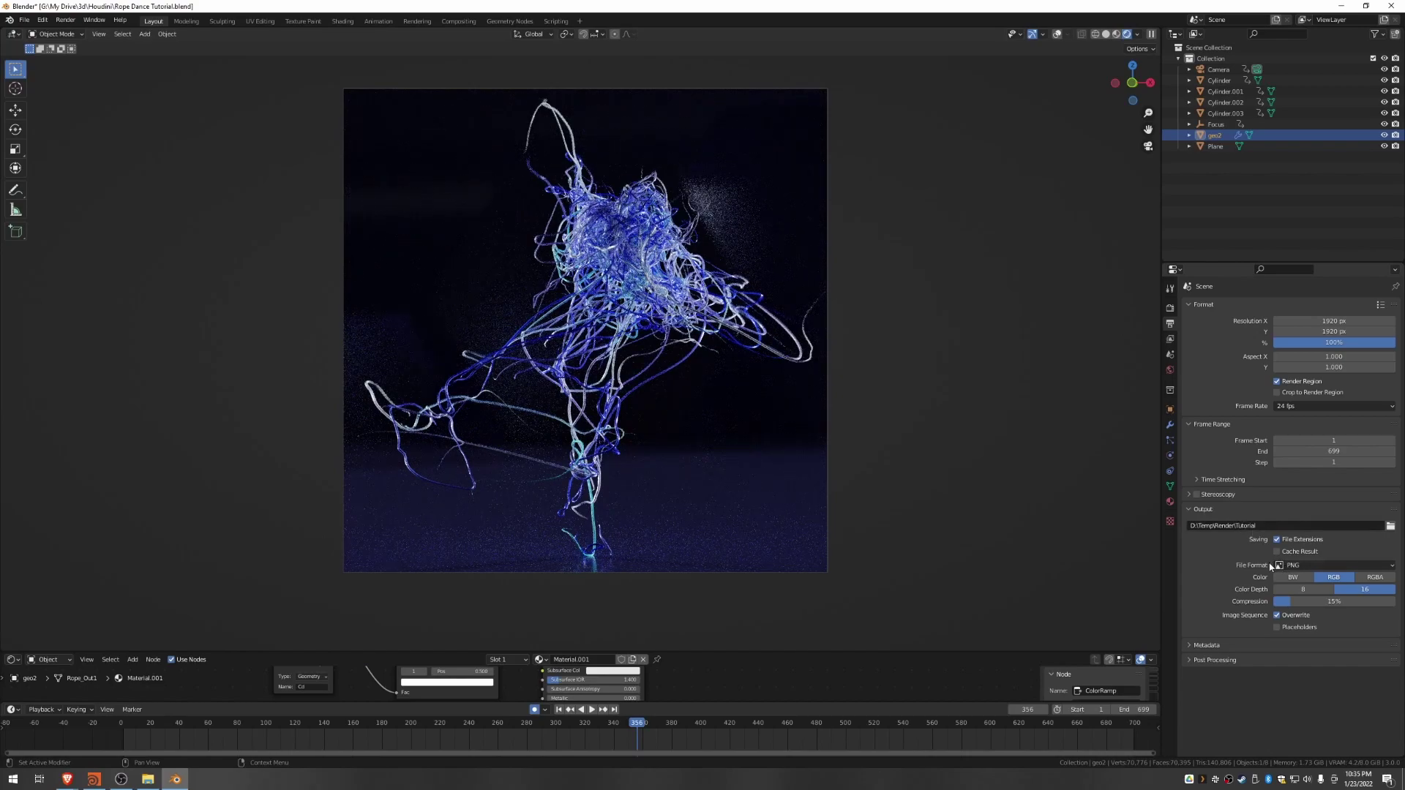
left_click(1309, 565)
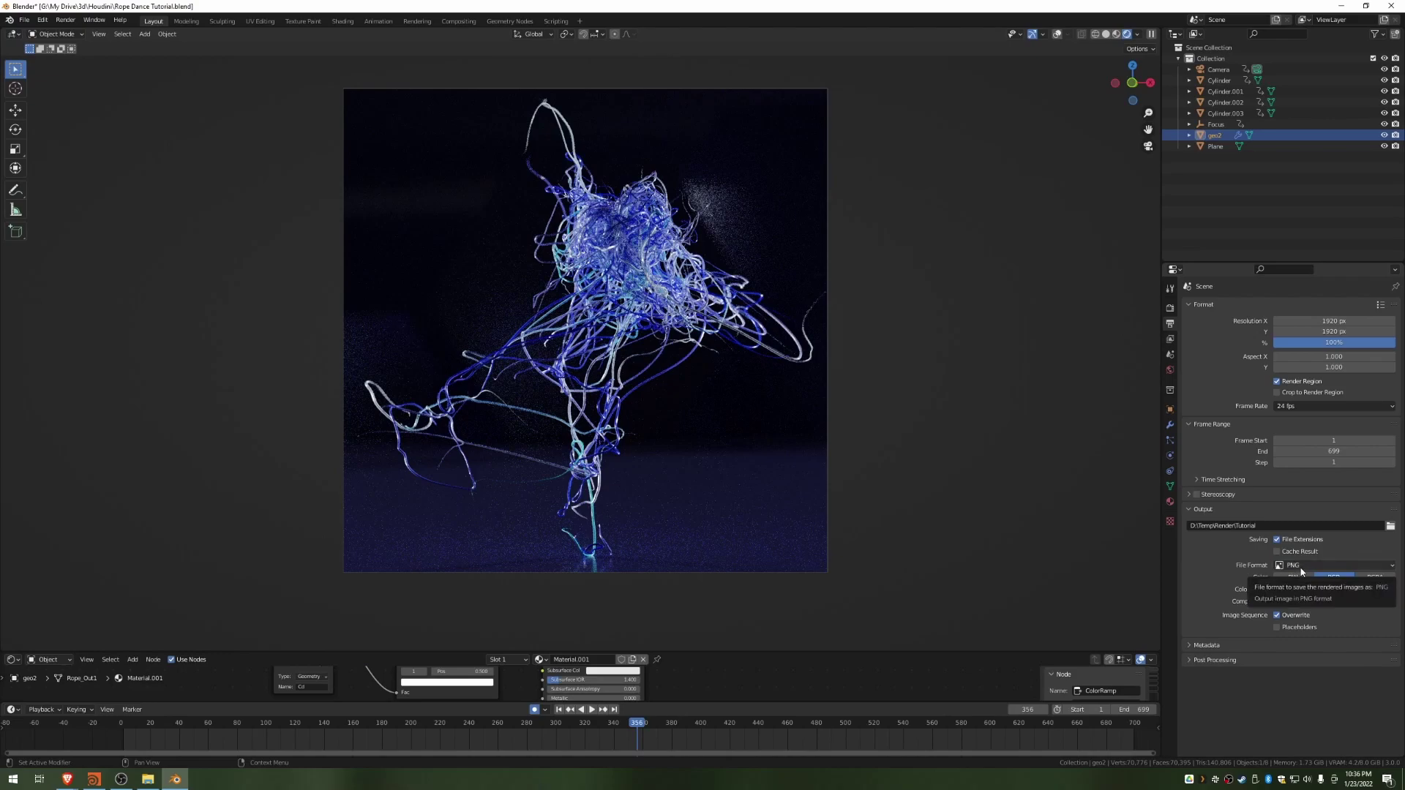
left_click(1301, 567)
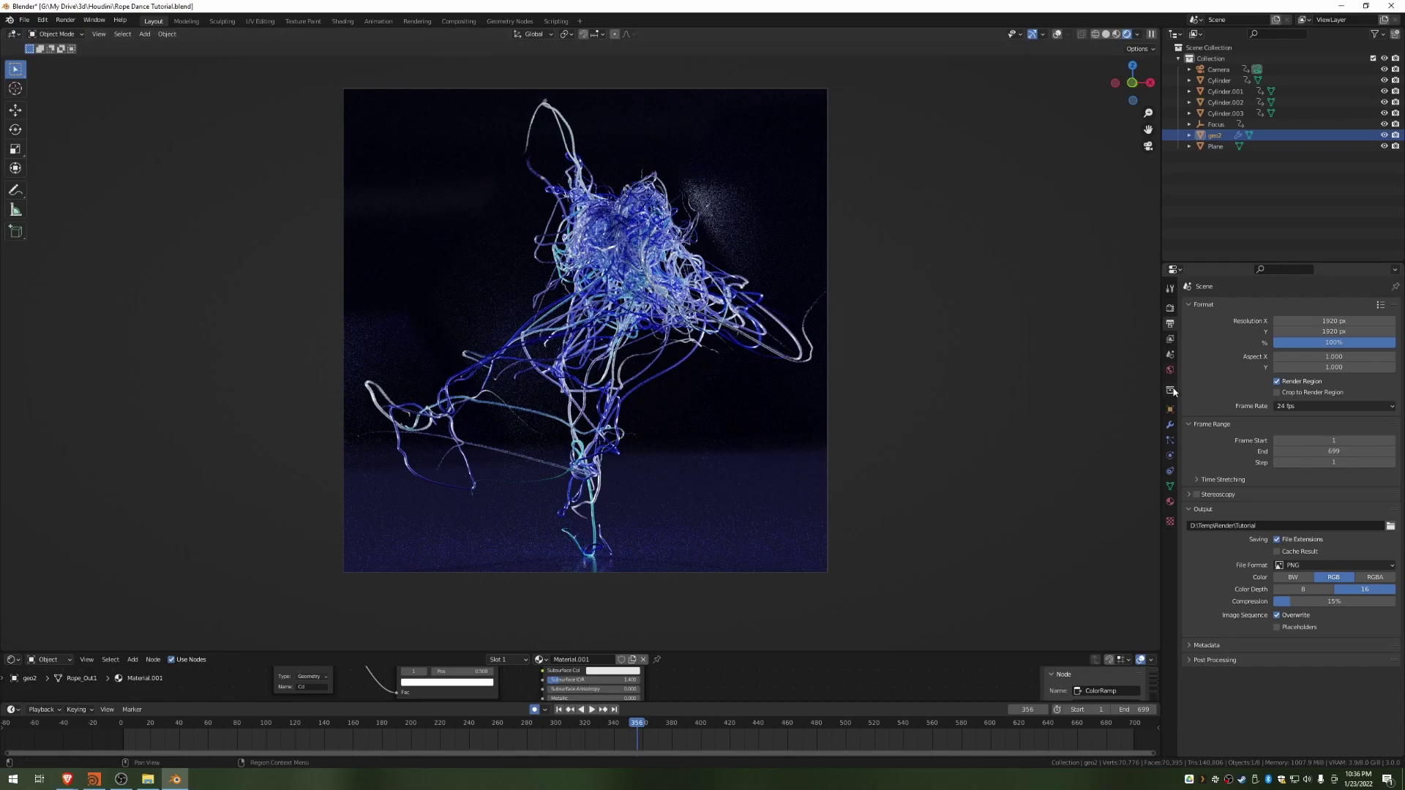
Step: Set the Cycles render time limit to 10 seconds and expand the render Denoise settings
left_click(1170, 308)
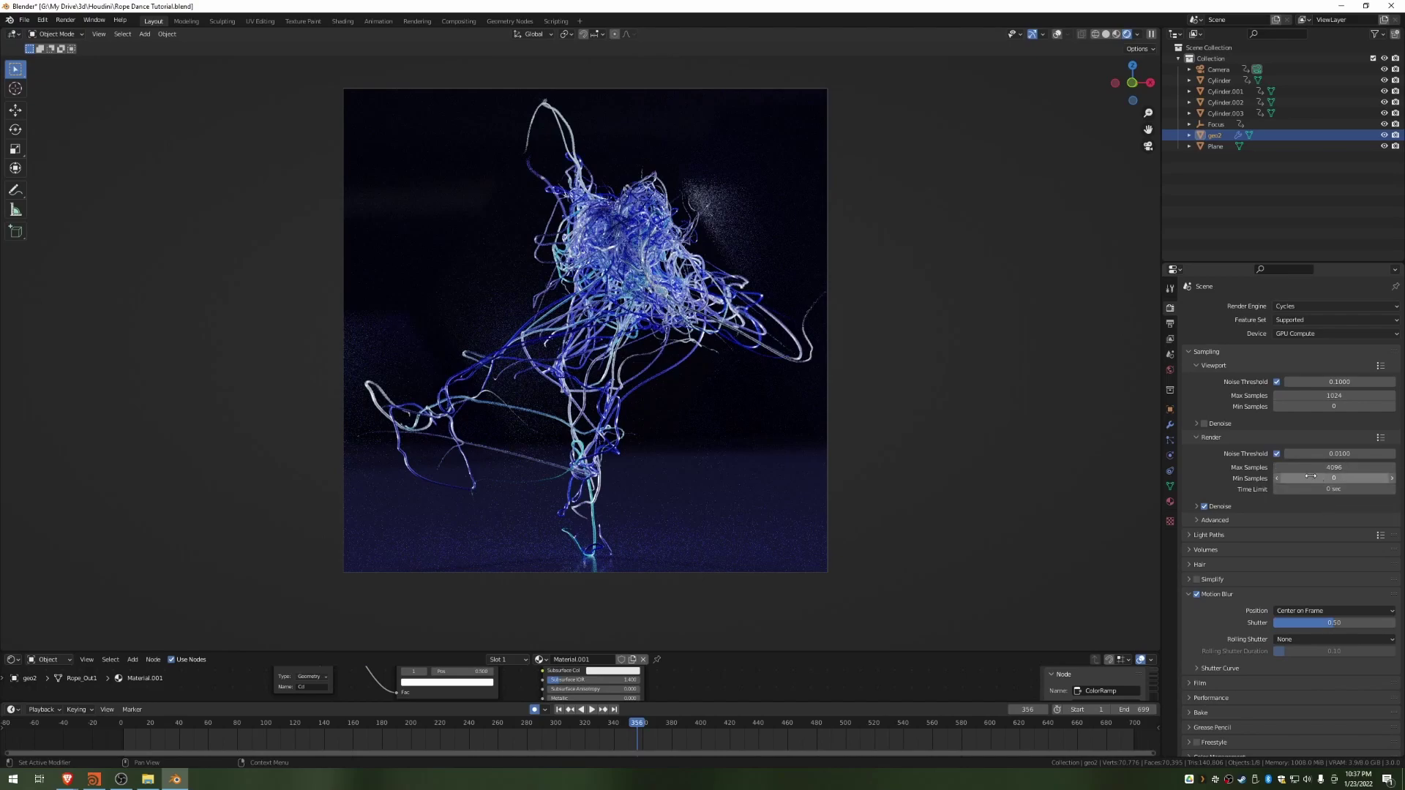
left_click(1316, 488)
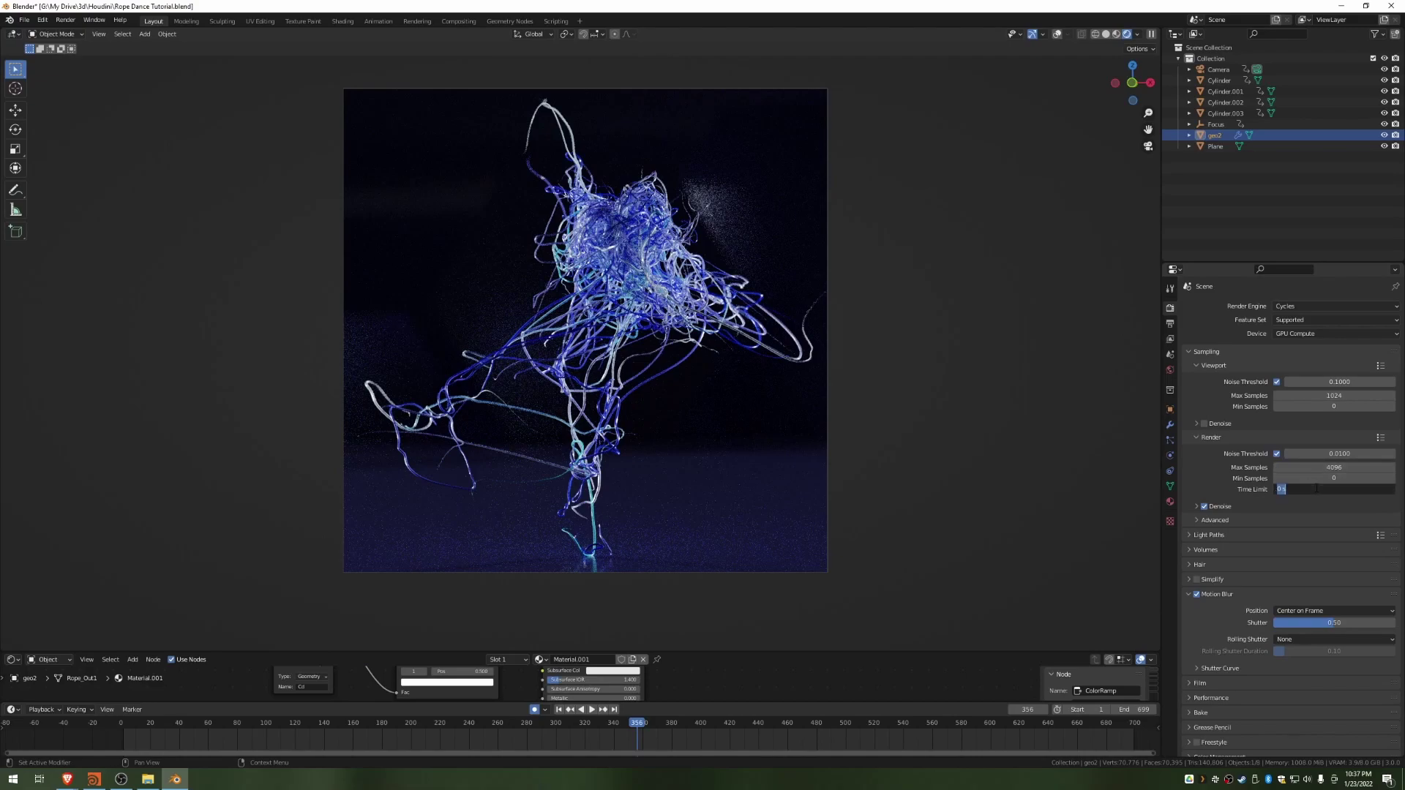
type("10")
key("Return")
left_click(1197, 507)
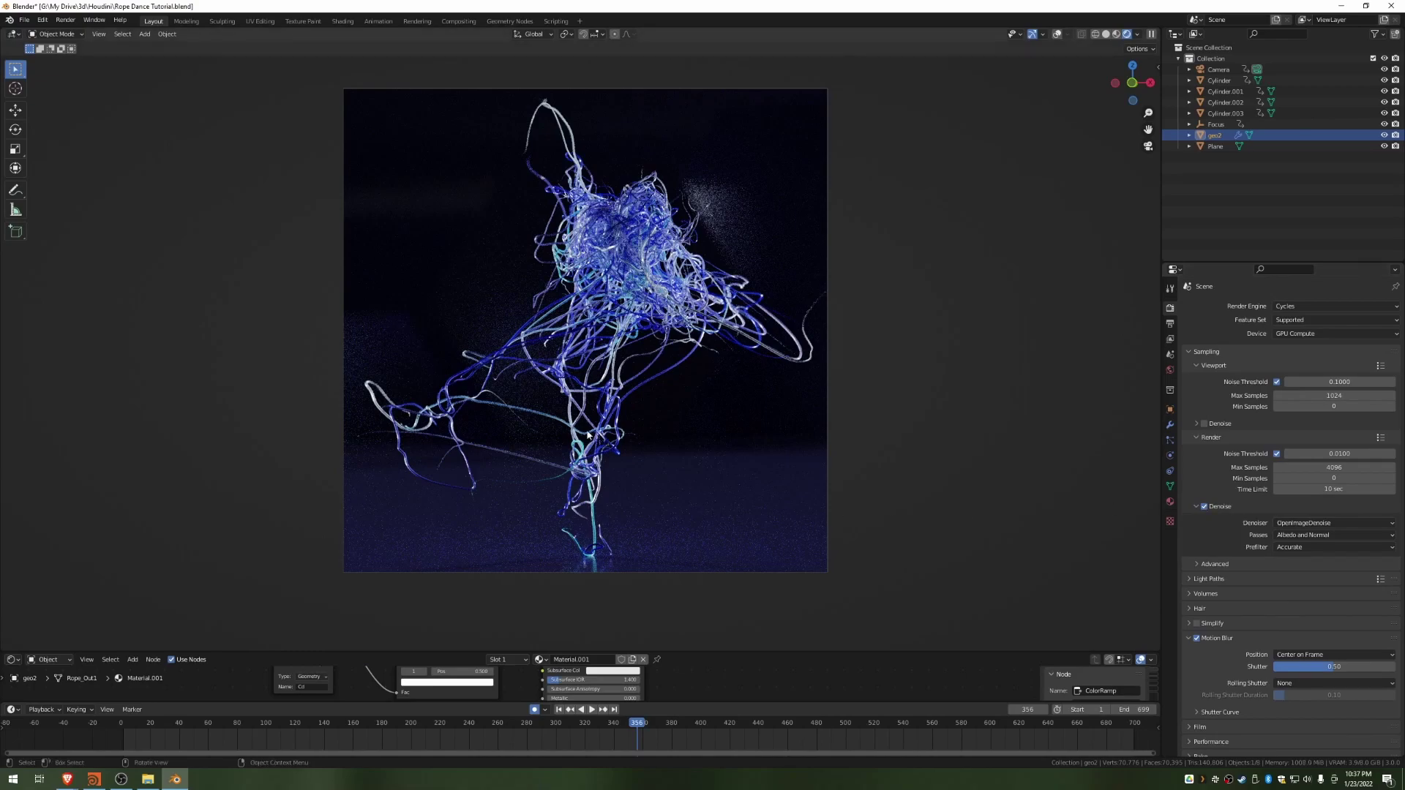
Step: Save the Blender file, test-render frame 356 with the time limit, and inspect the whole image
key("ctrl+s")
key("F12")
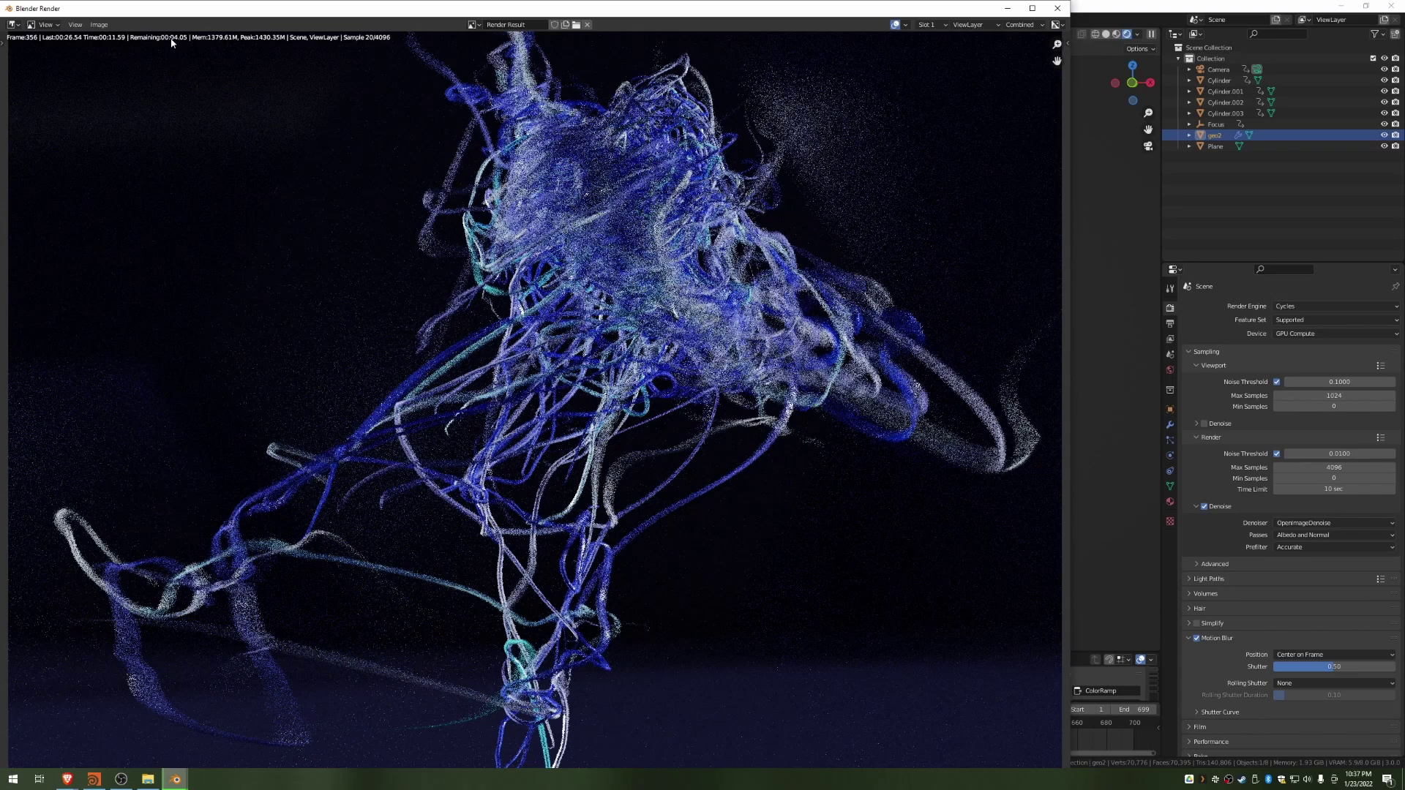
scroll(630, 379, "down", 3)
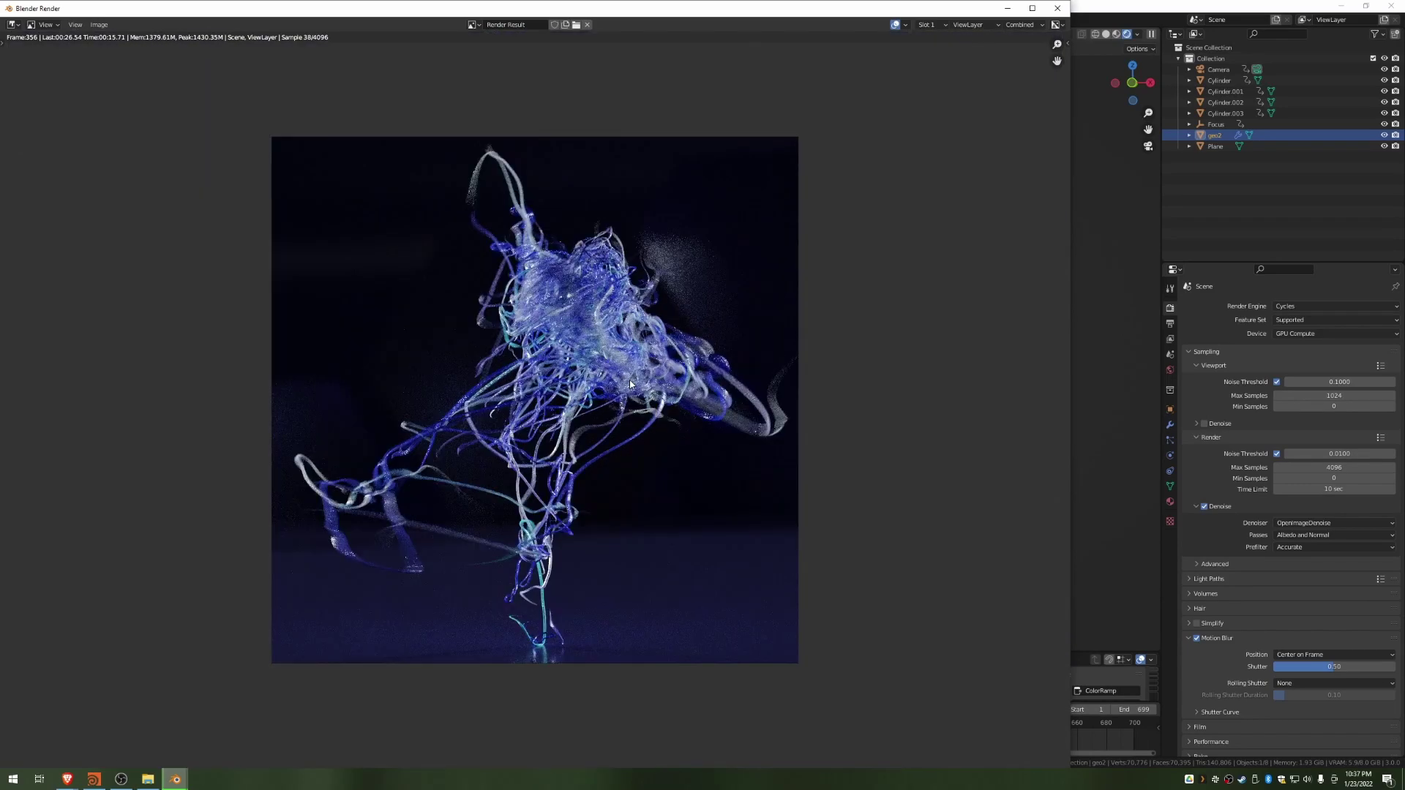
scroll(626, 378, "up", 1)
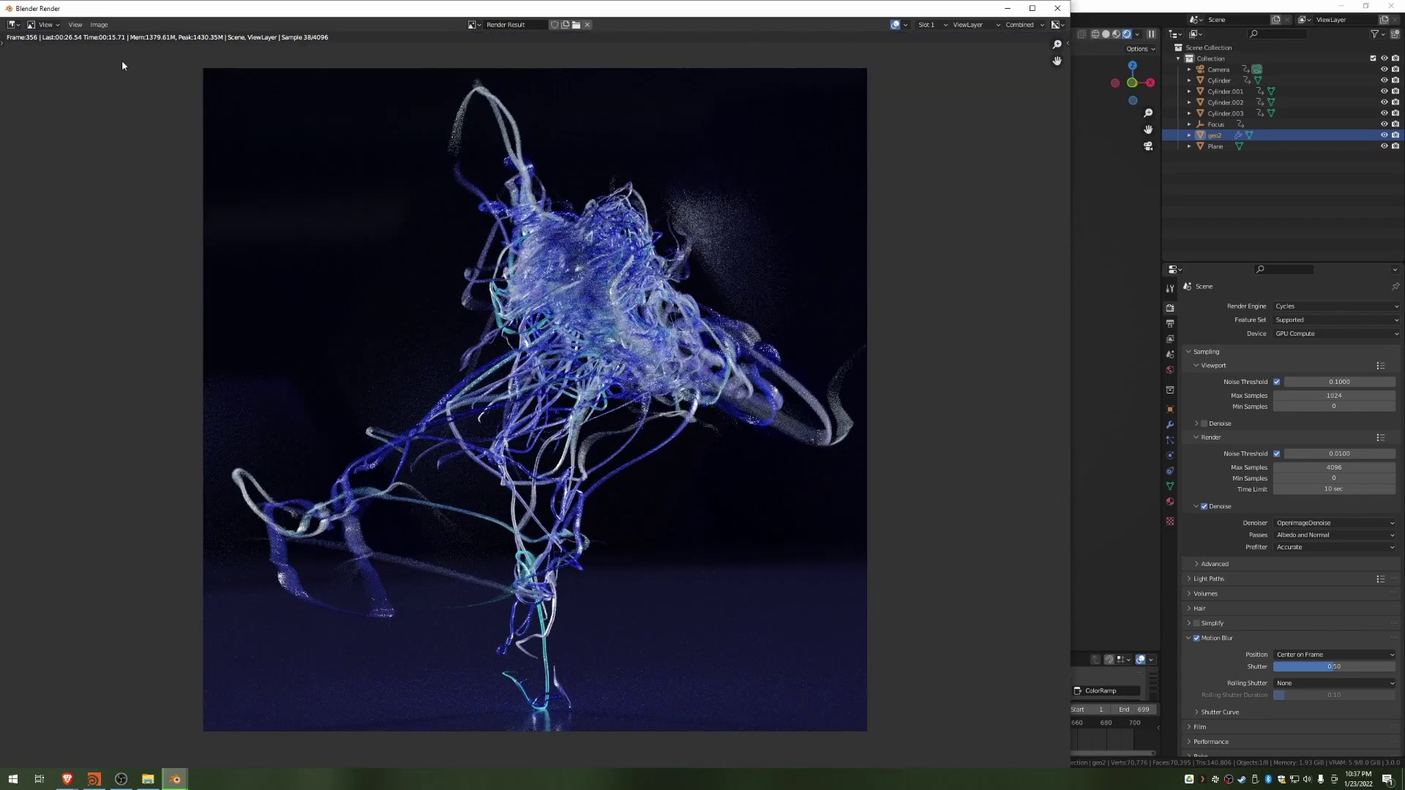